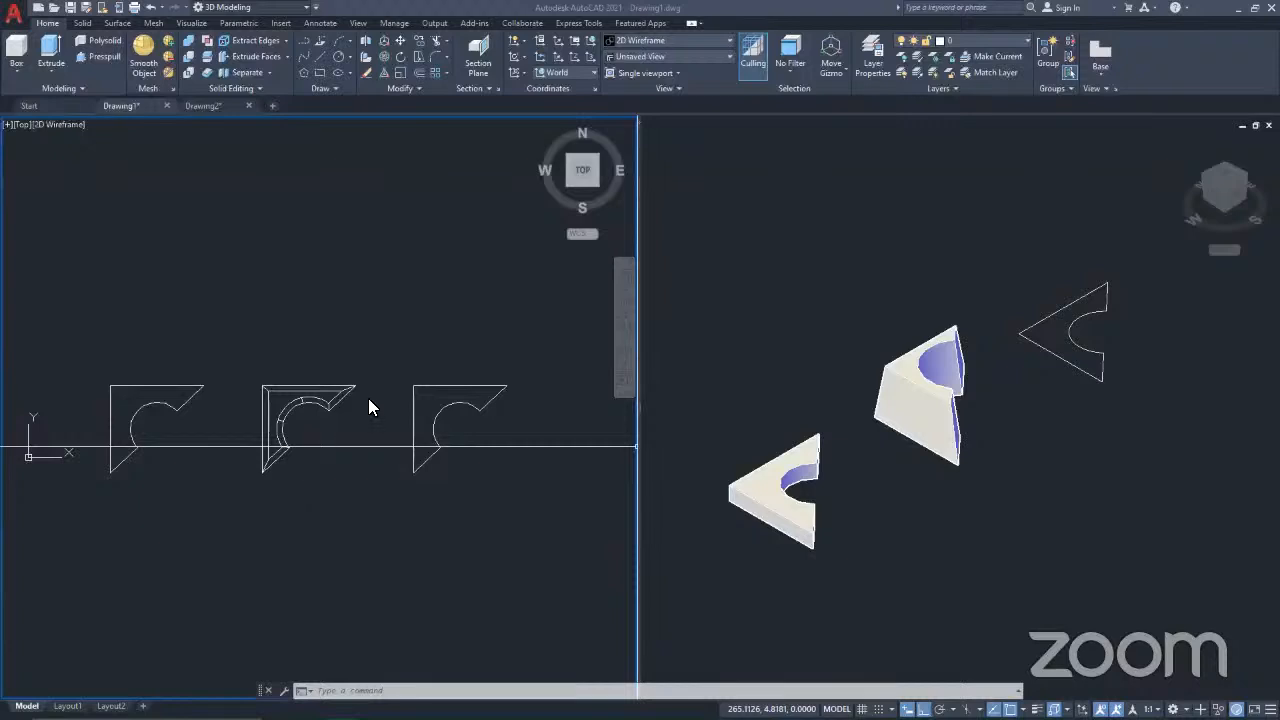
Step: Erase all three existing shapes from the drawing and make the SW Isometric viewport active
{"action": "scroll", "coordinate": [212, 402], "scroll_direction": "up", "scroll_amount": 3}
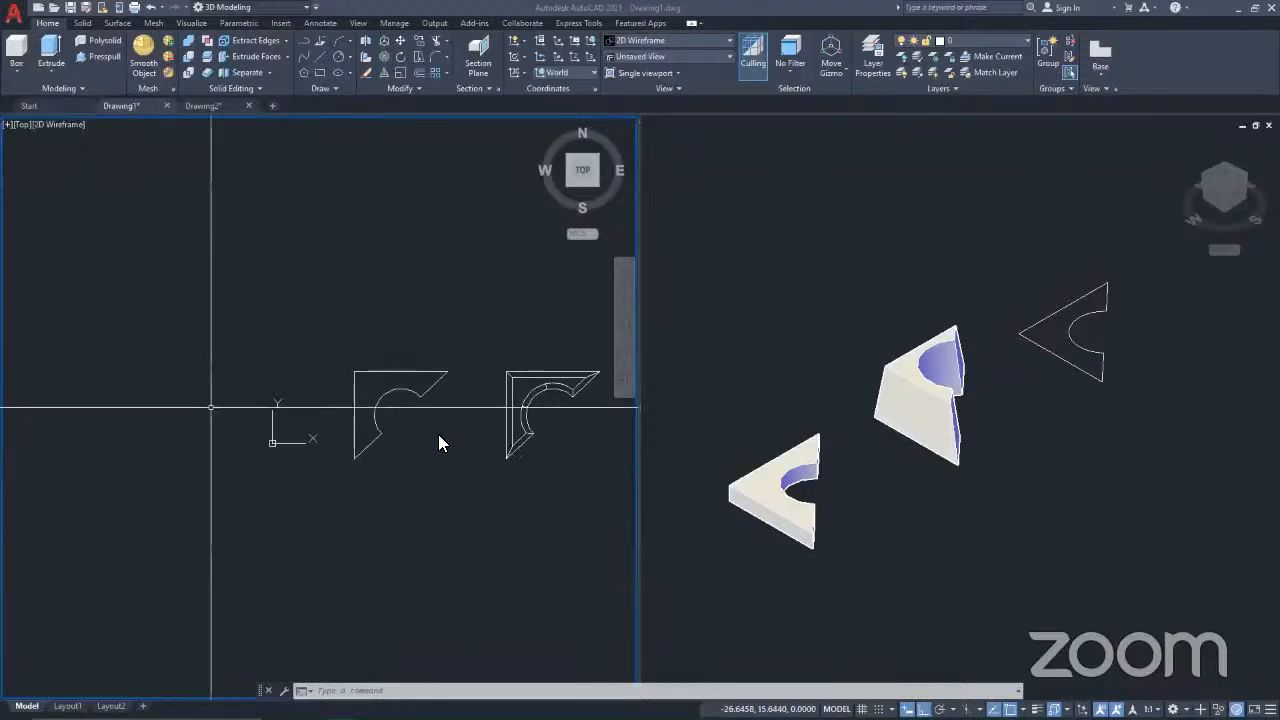
{"action": "scroll", "coordinate": [837, 491], "scroll_direction": "down", "scroll_amount": 3}
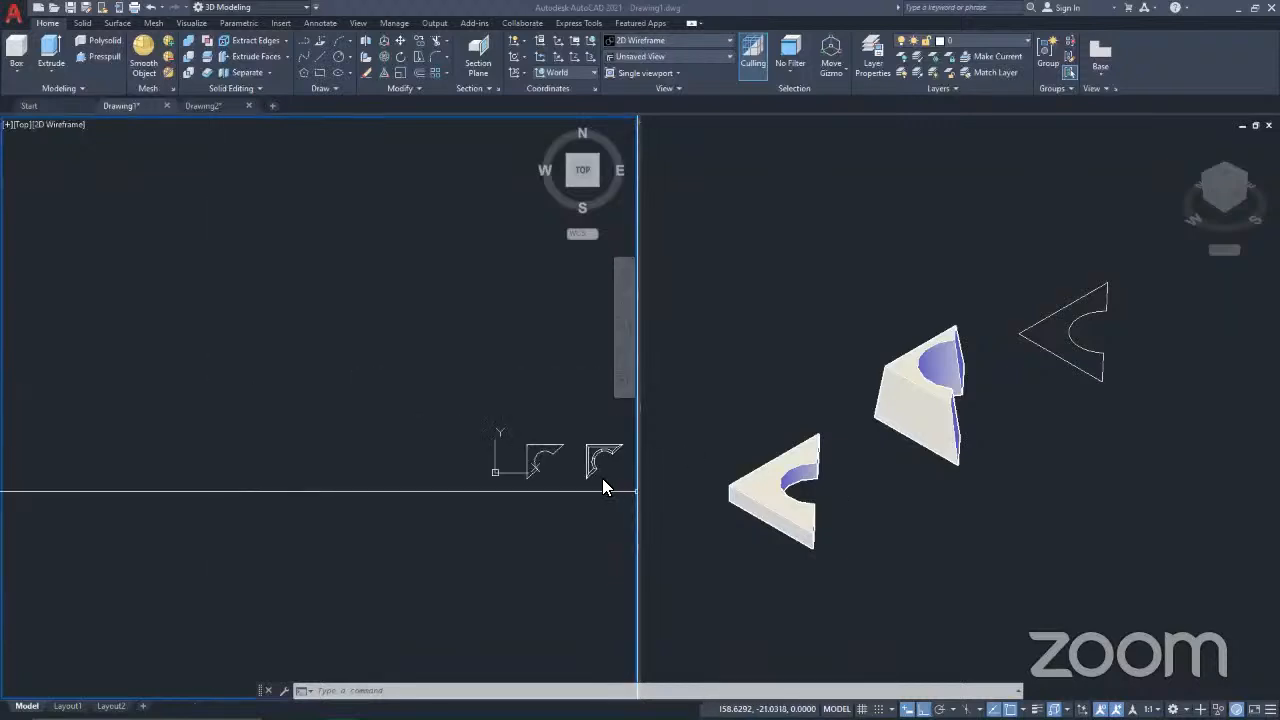
{"action": "middle_click_drag", "start_coordinate": [506, 457], "coordinate": [264, 437]}
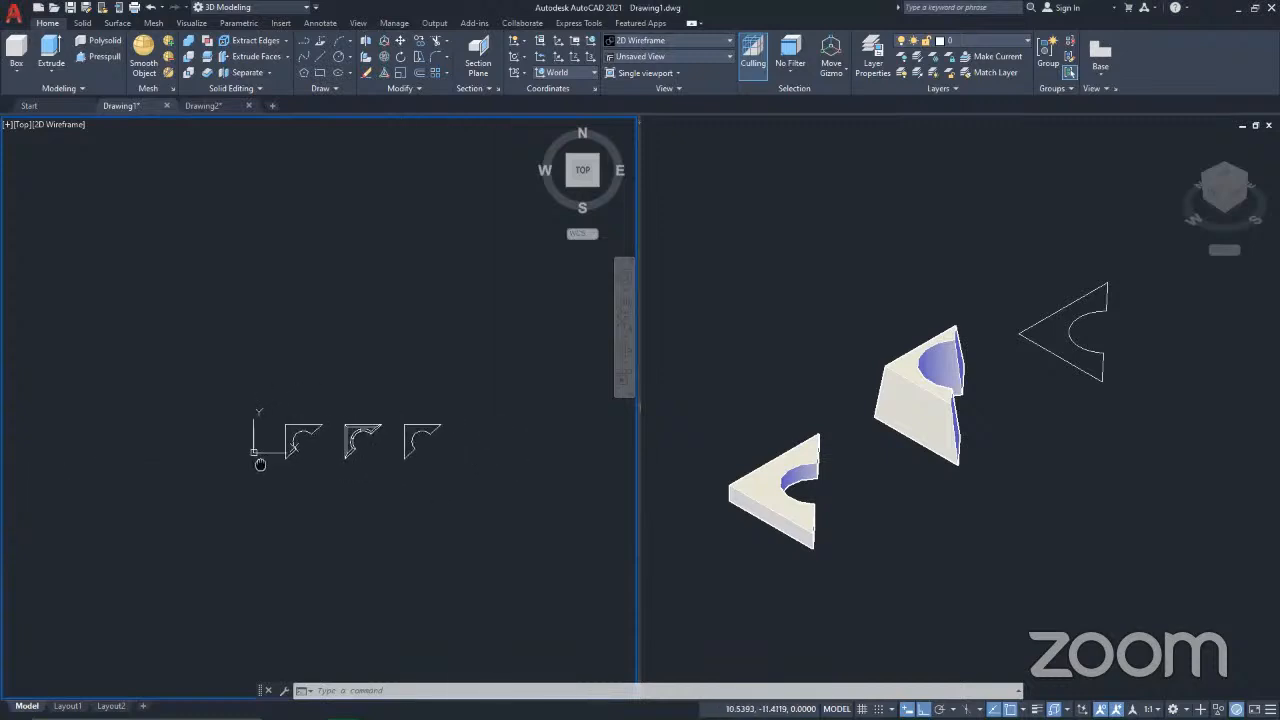
{"action": "left_click", "coordinate": [472, 525]}
{"action": "left_click", "coordinate": [85, 321]}
{"action": "key", "text": "Delete"}
{"action": "middle_click_drag", "start_coordinate": [269, 463], "coordinate": [203, 528]}
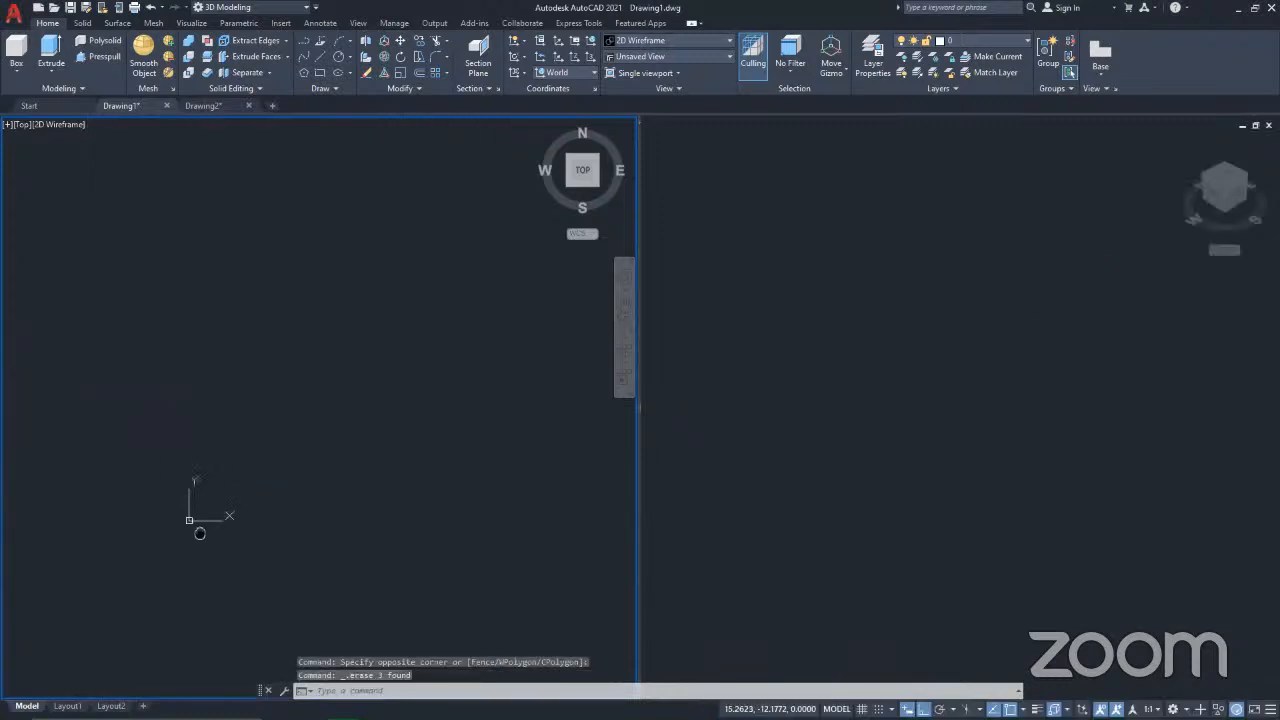
{"action": "middle_click", "coordinate": [340, 365]}
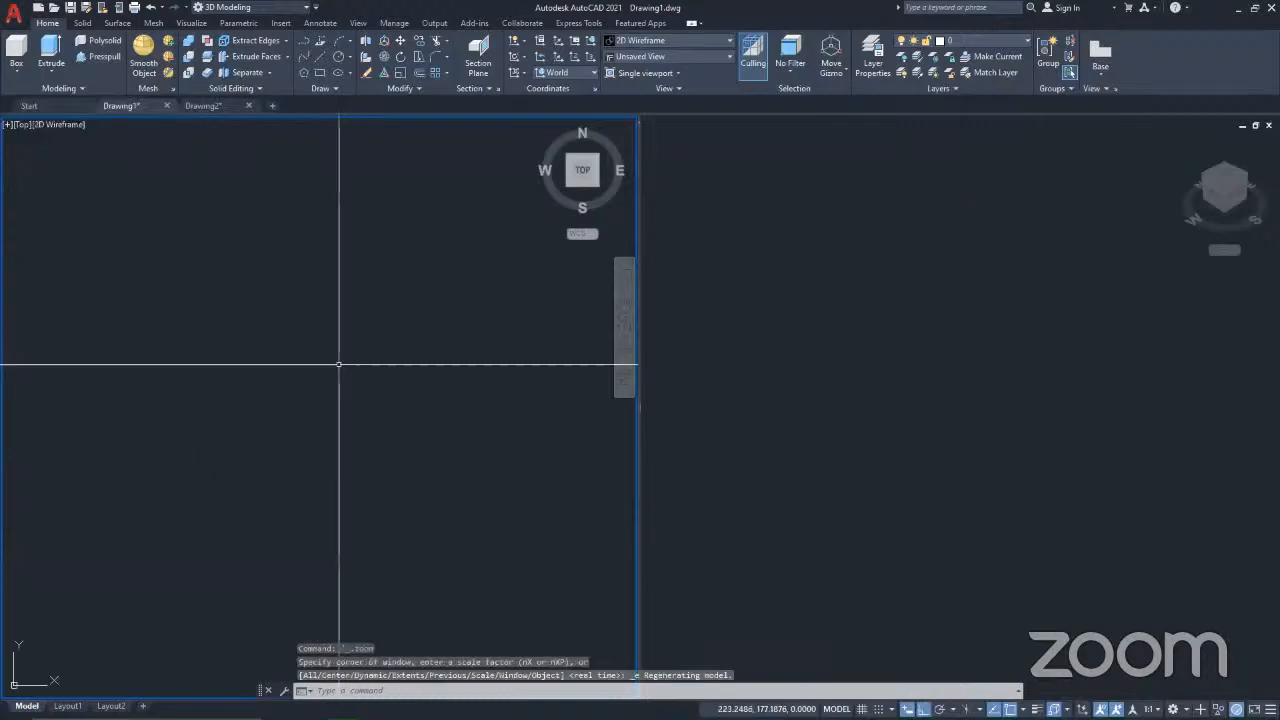
{"action": "left_click", "coordinate": [782, 374]}
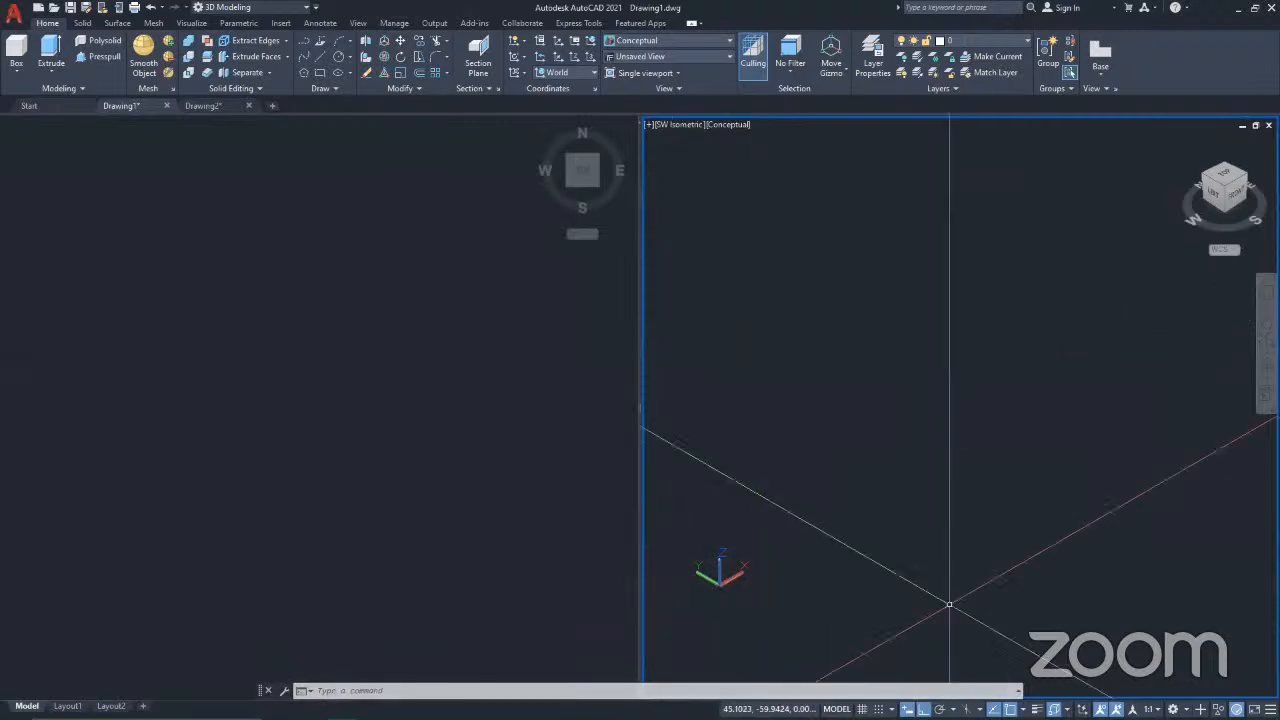
{"action": "middle_click_drag", "start_coordinate": [905, 463], "coordinate": [896, 496]}
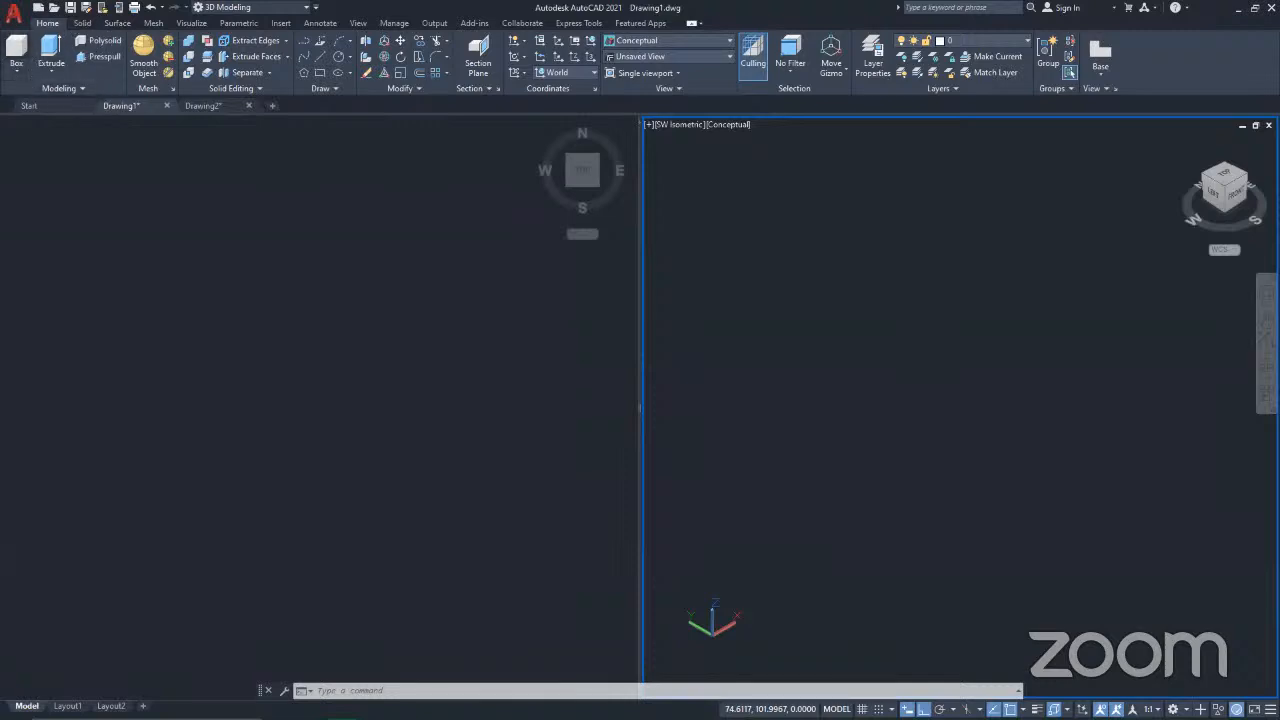
Step: Create a solid cube with an edge length of 20 in the isometric viewport, using the Box command's Cube option
{"action": "left_click", "coordinate": [18, 76]}
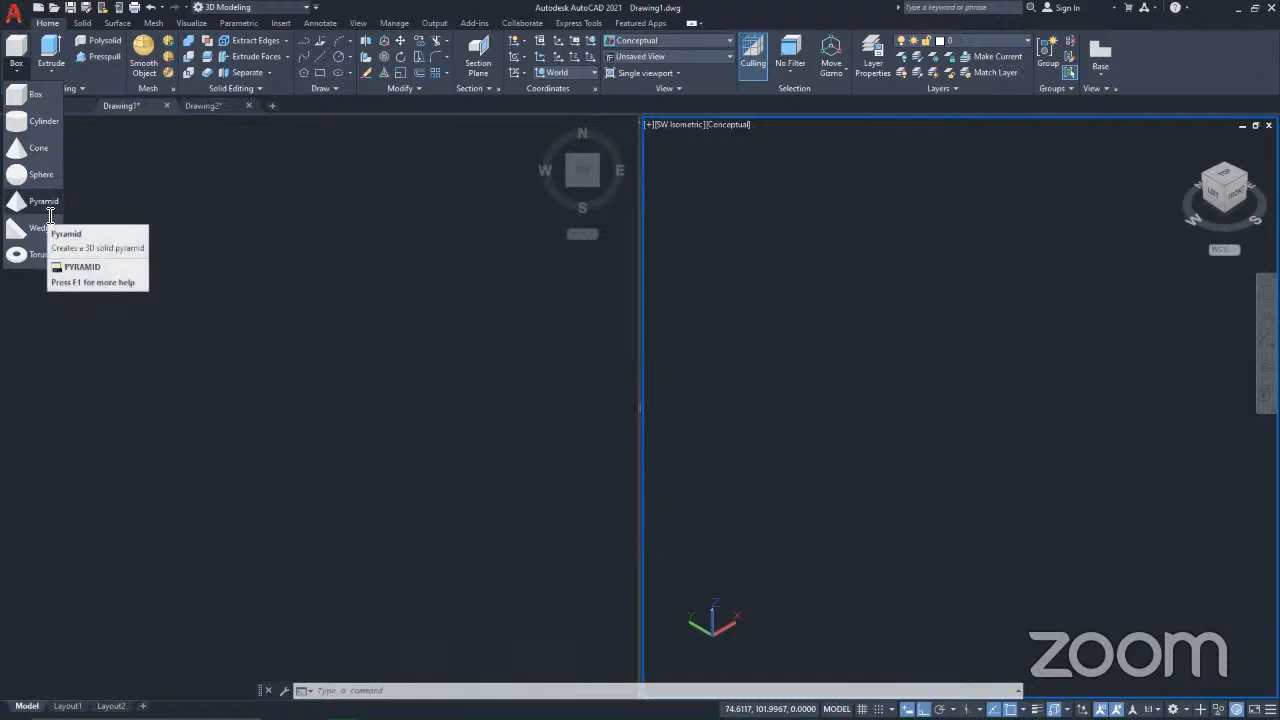
{"action": "left_click", "coordinate": [36, 98]}
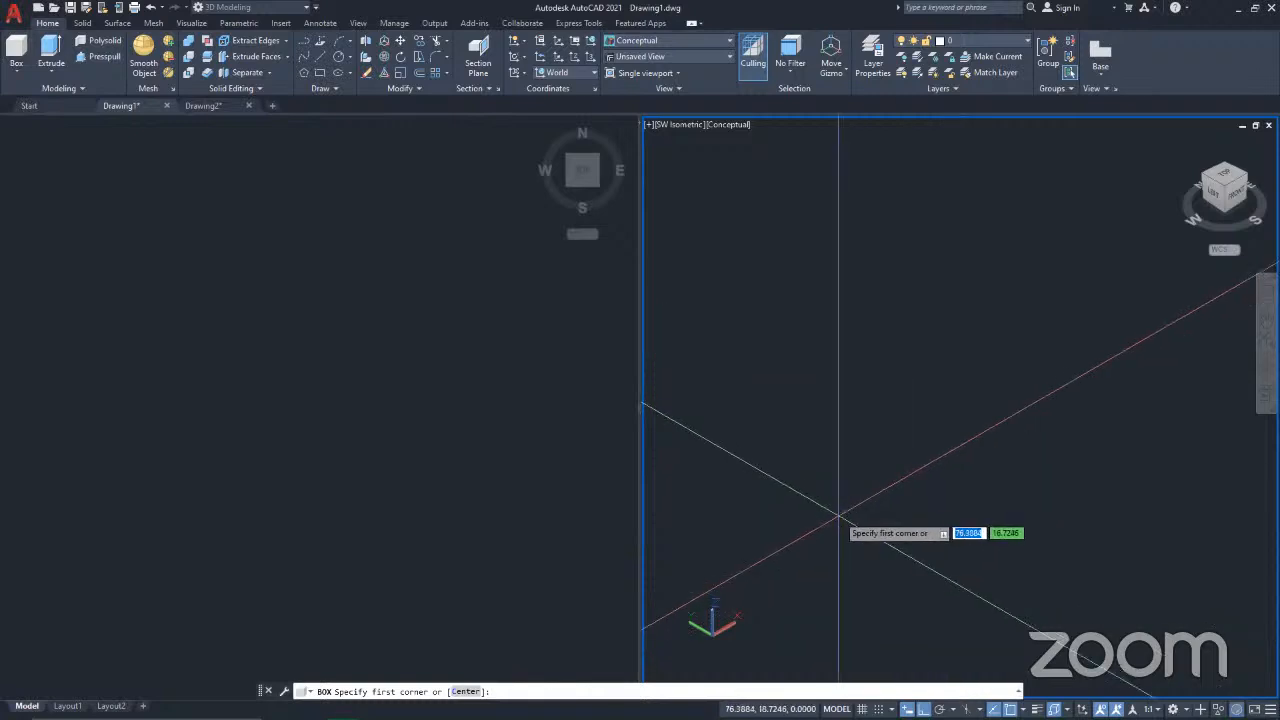
{"action": "left_click", "coordinate": [18, 70]}
{"action": "left_click", "coordinate": [18, 98]}
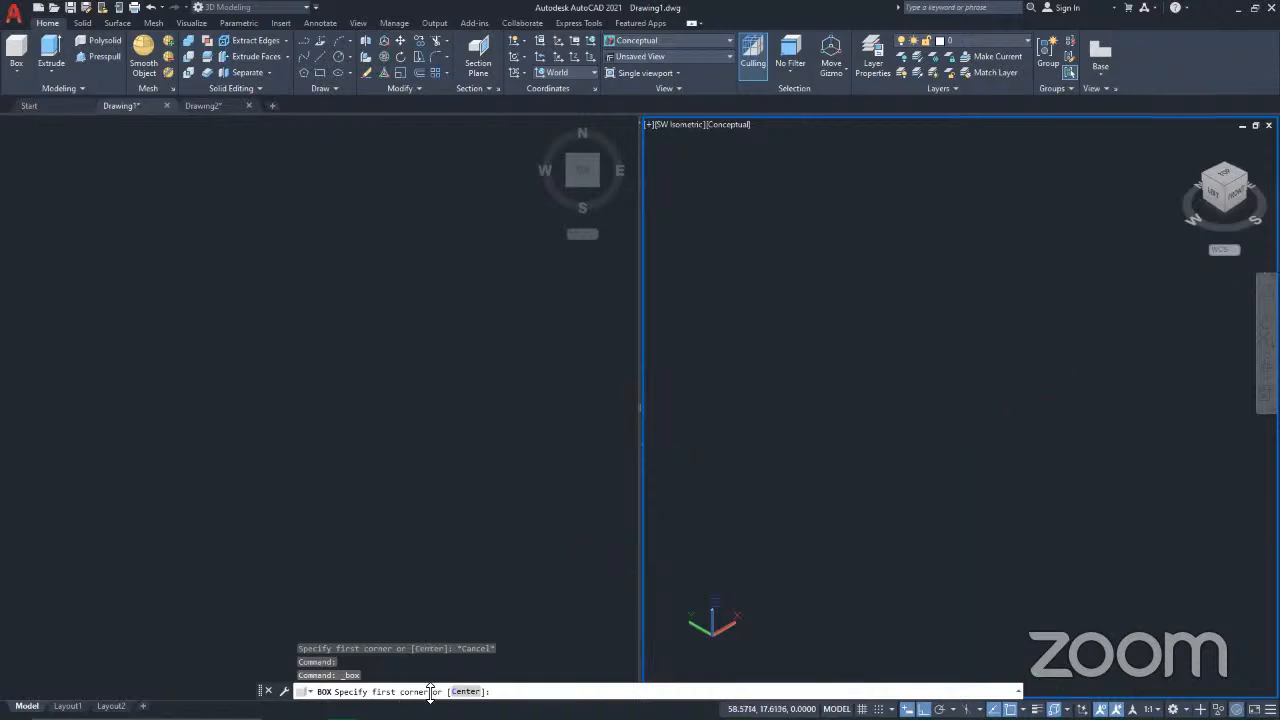
{"action": "middle_click_drag", "start_coordinate": [806, 561], "coordinate": [862, 579]}
{"action": "key", "text": "Escape"}
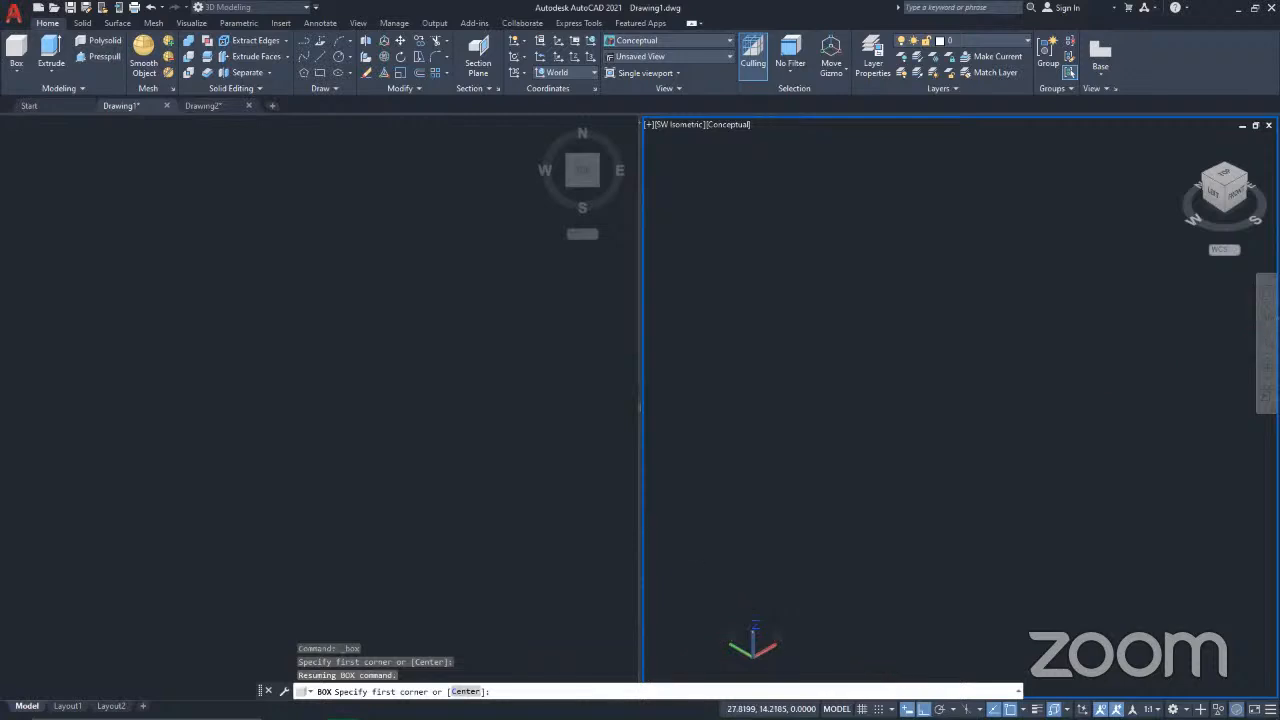
{"action": "left_click", "coordinate": [782, 605]}
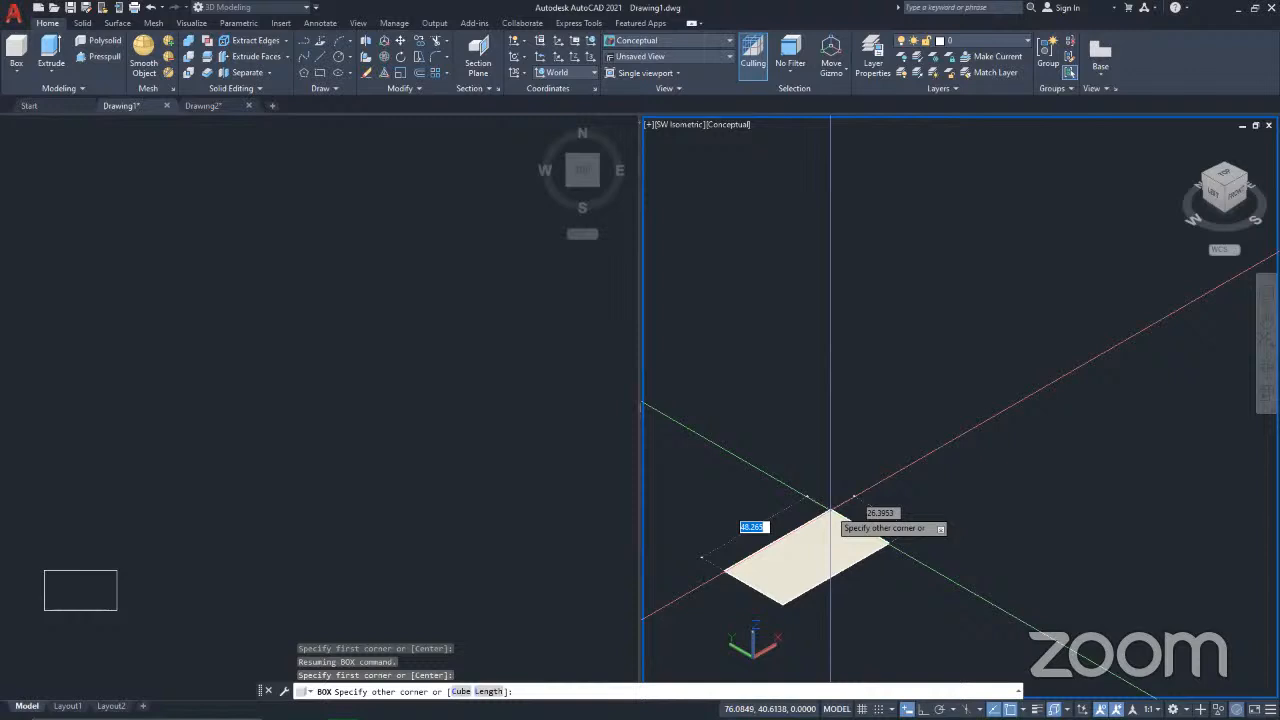
{"action": "type", "text": "c"}
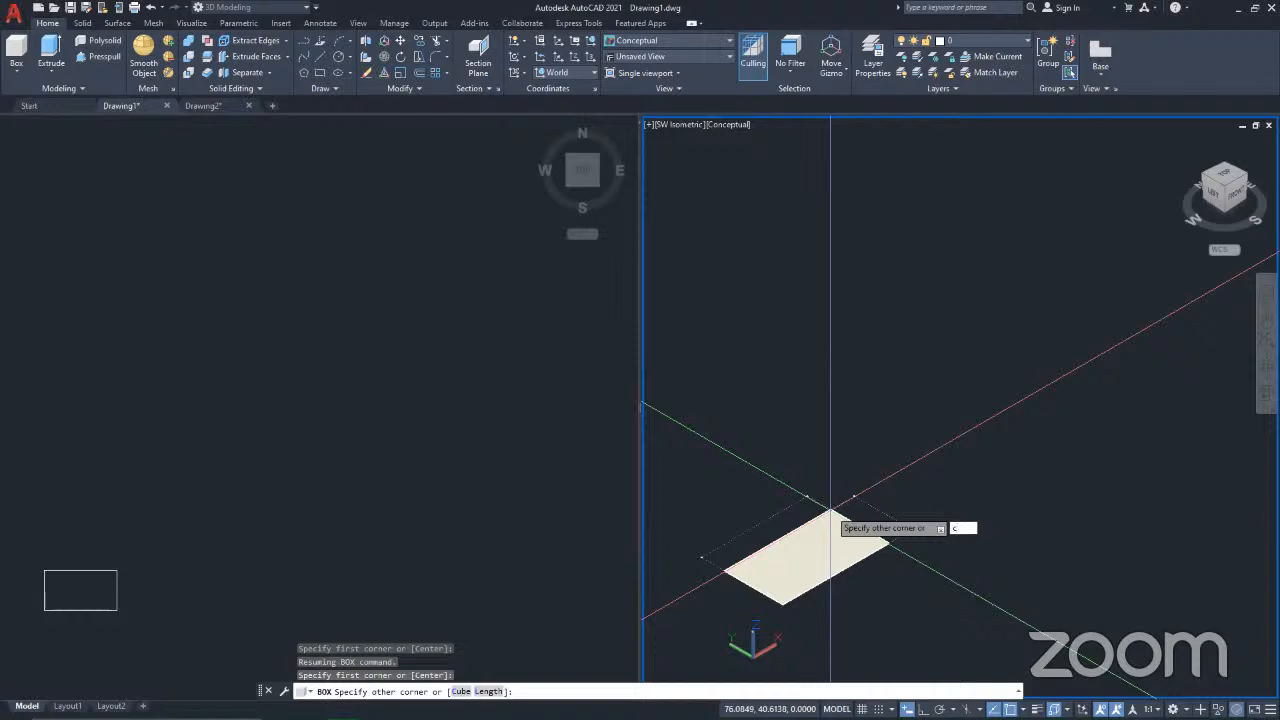
{"action": "key", "text": "Return"}
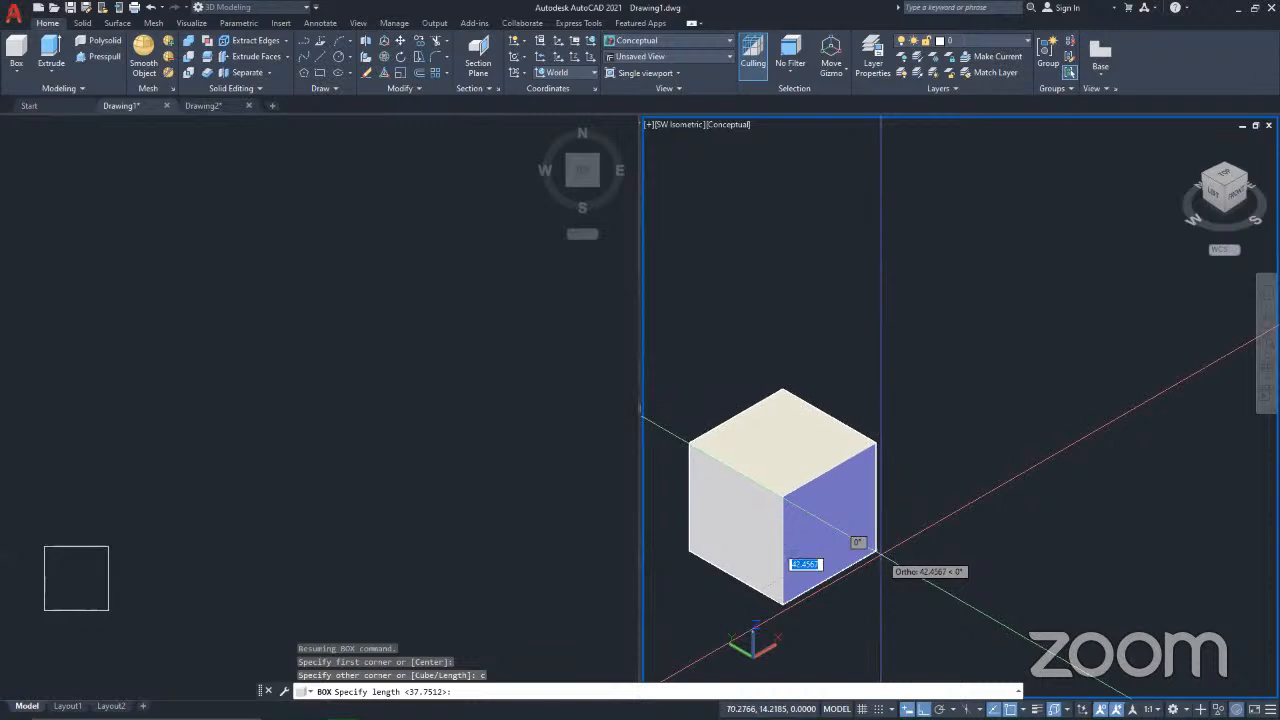
{"action": "type", "text": "2"}
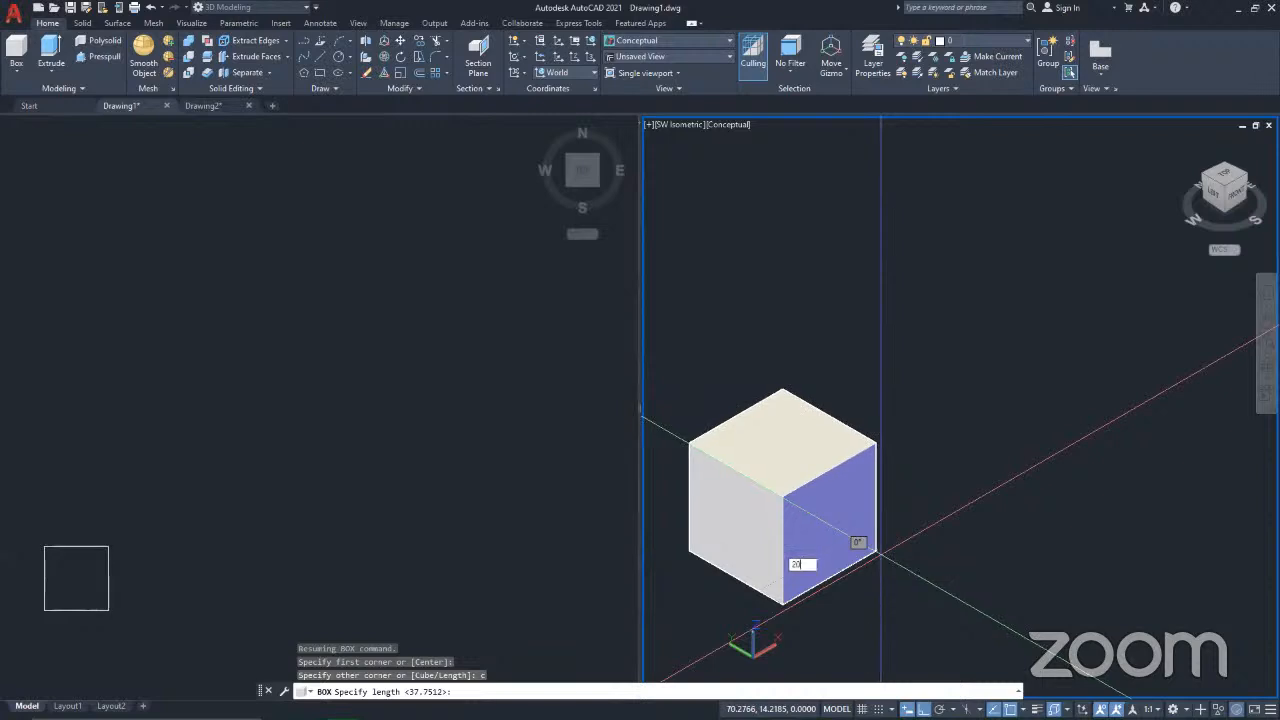
{"action": "type", "text": "0"}
{"action": "key", "text": "Return"}
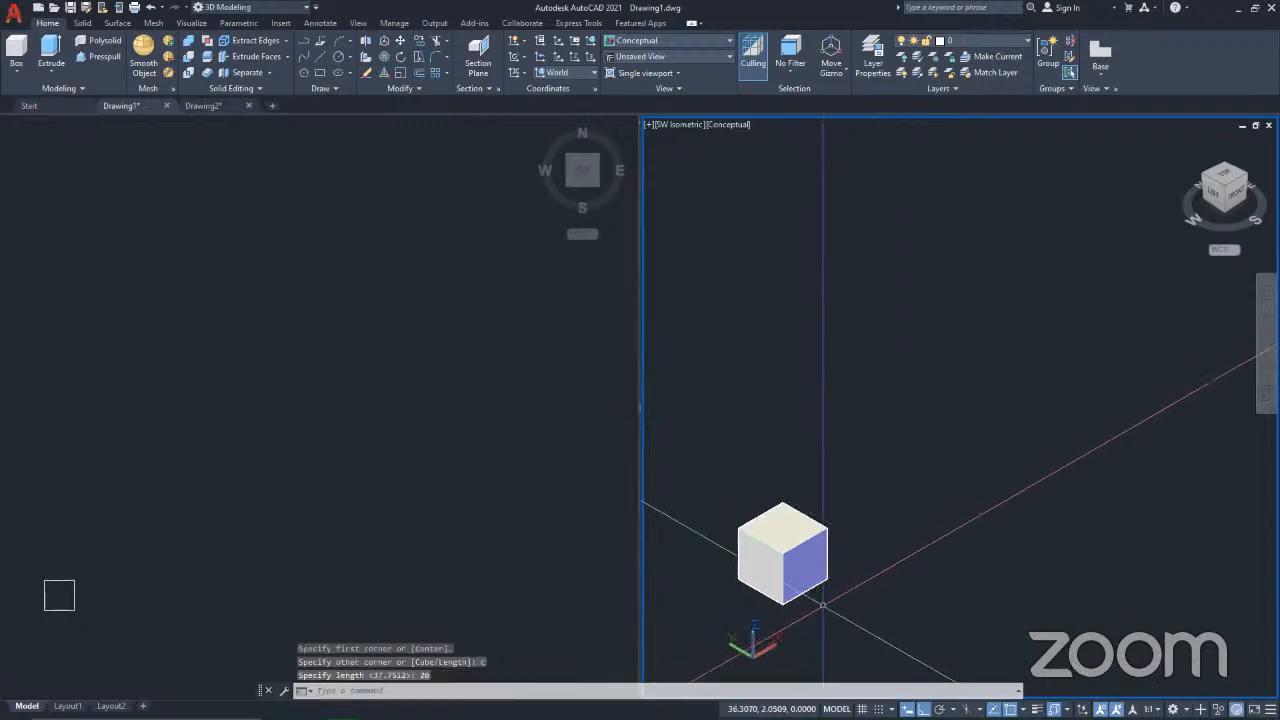
Step: Try to lower the cube's height with the grip on its upper face
{"action": "scroll", "coordinate": [789, 605], "scroll_direction": "up", "scroll_amount": 2}
{"action": "middle_click_drag", "start_coordinate": [735, 591], "coordinate": [864, 574]}
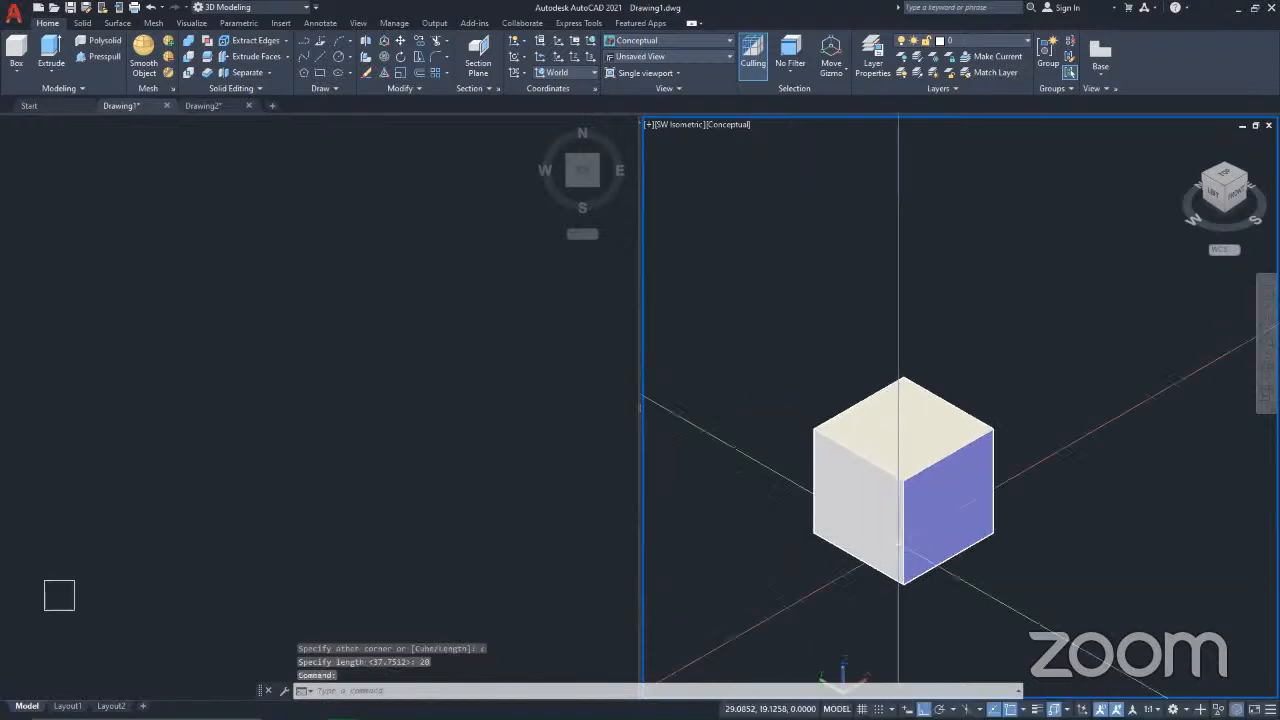
{"action": "middle_click_drag", "start_coordinate": [903, 622], "coordinate": [849, 526]}
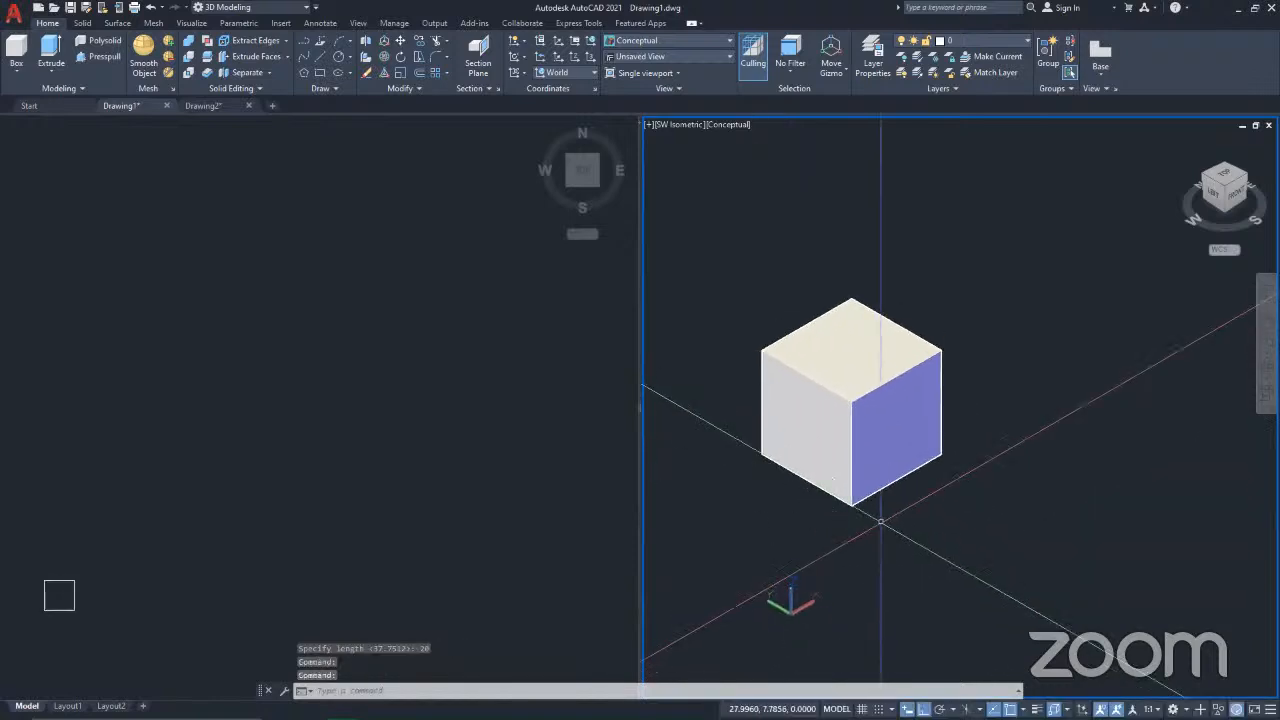
{"action": "left_click", "coordinate": [854, 470]}
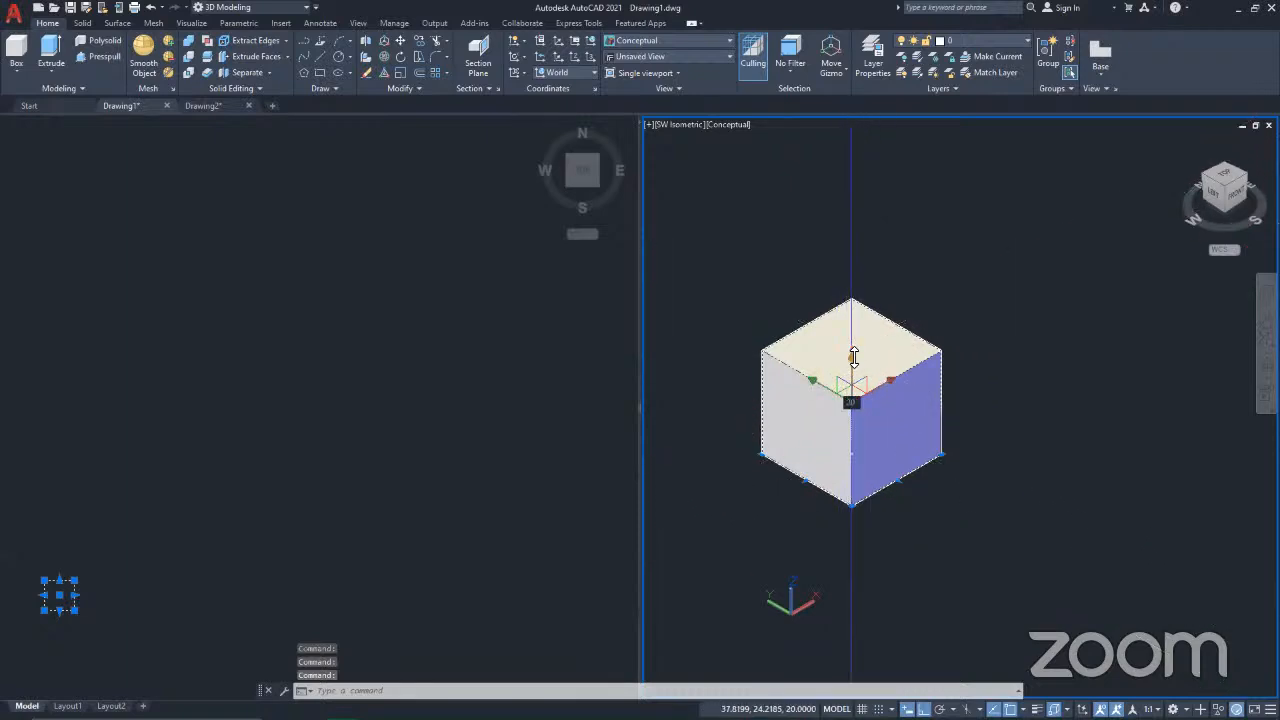
{"action": "left_click", "coordinate": [854, 357]}
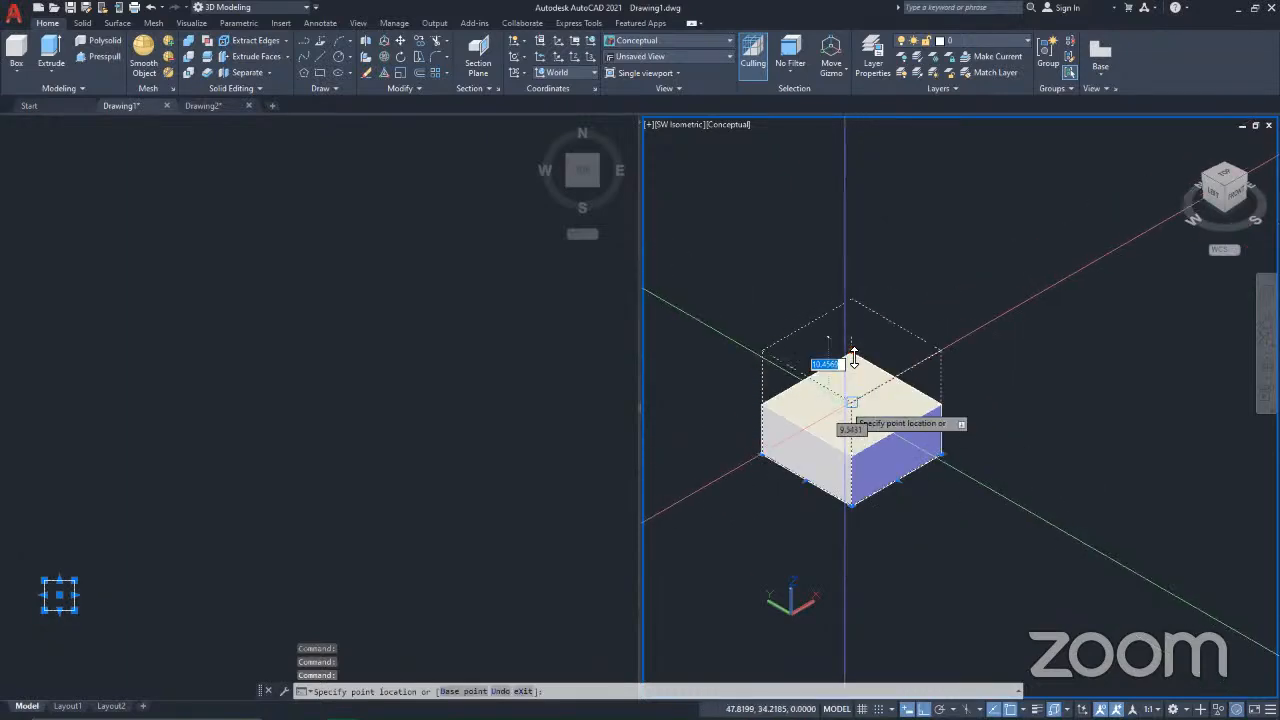
{"action": "key", "text": "Escape"}
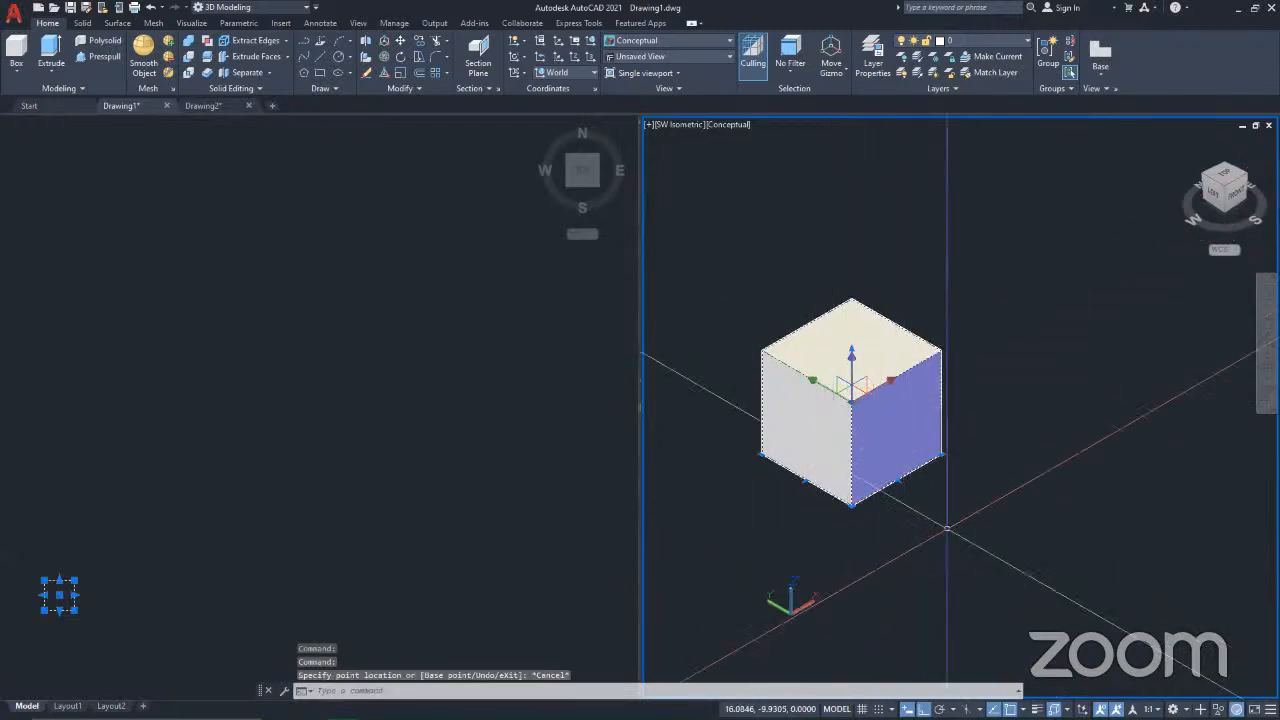
{"action": "key", "text": "Escape"}
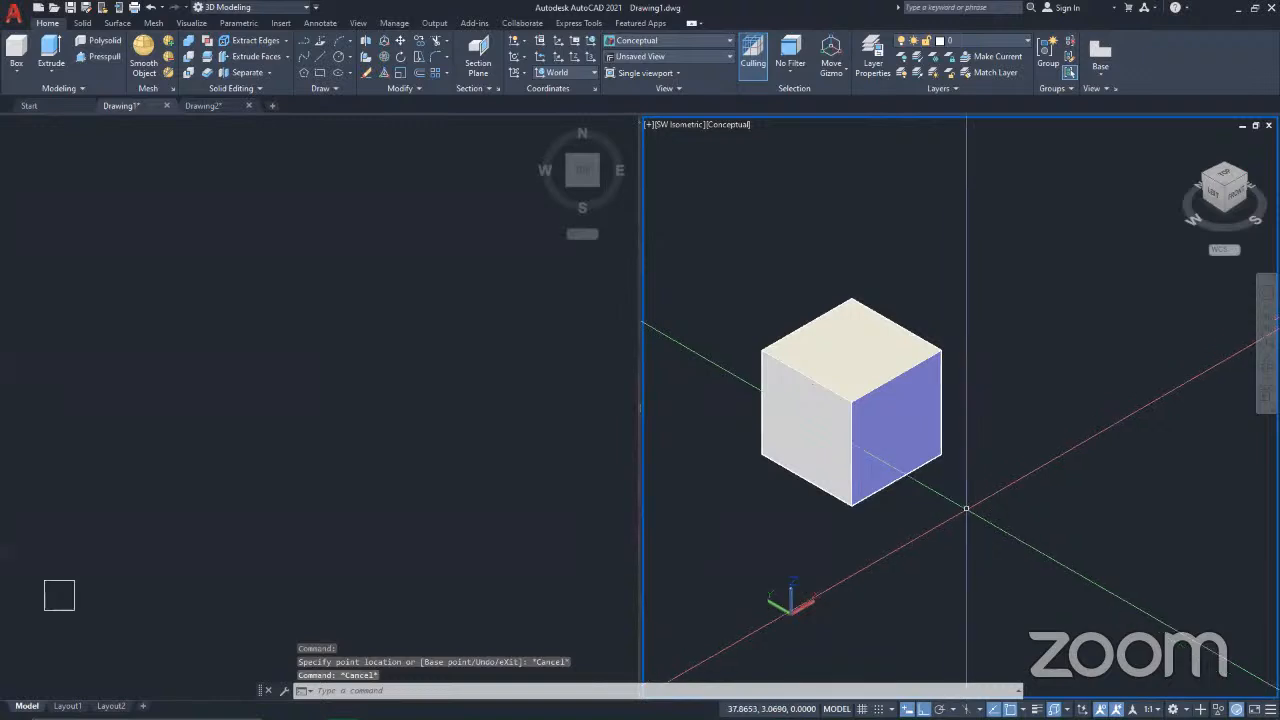
Step: Erase the 20-unit cube from the drawing
{"action": "left_click", "coordinate": [987, 500]}
{"action": "left_click", "coordinate": [786, 280]}
{"action": "key", "text": "Delete"}
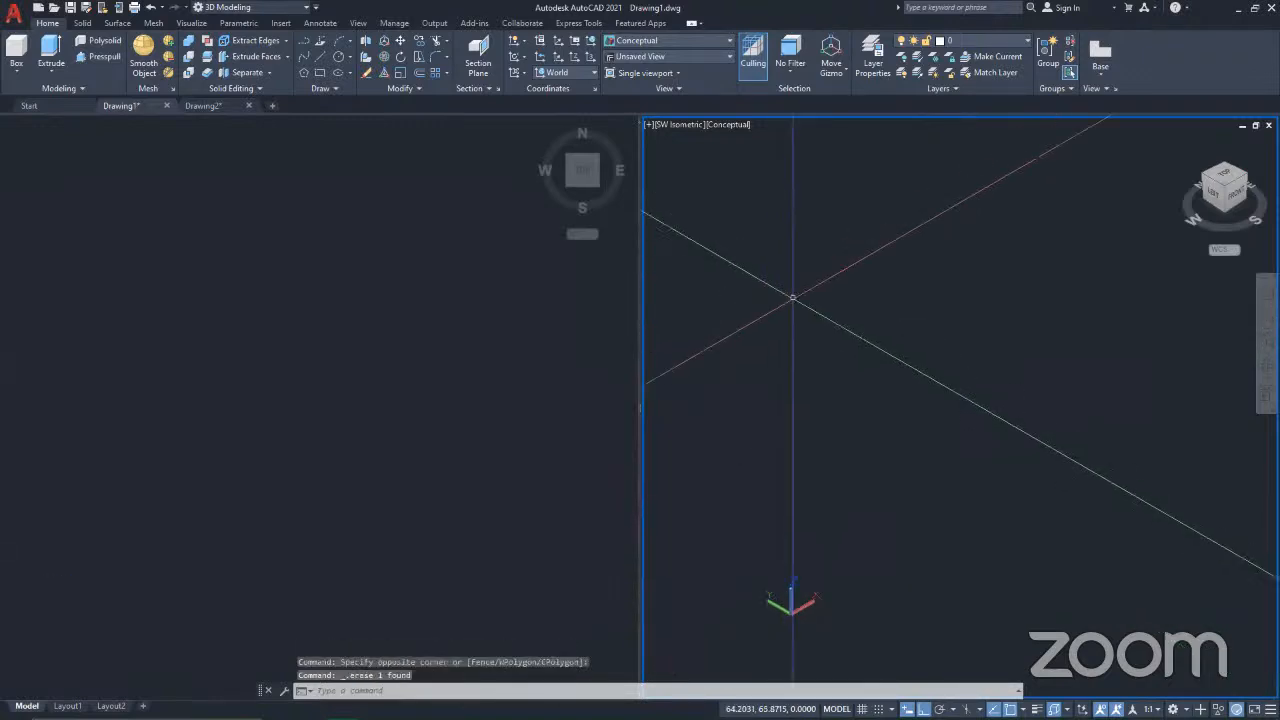
{"action": "left_click", "coordinate": [16, 52]}
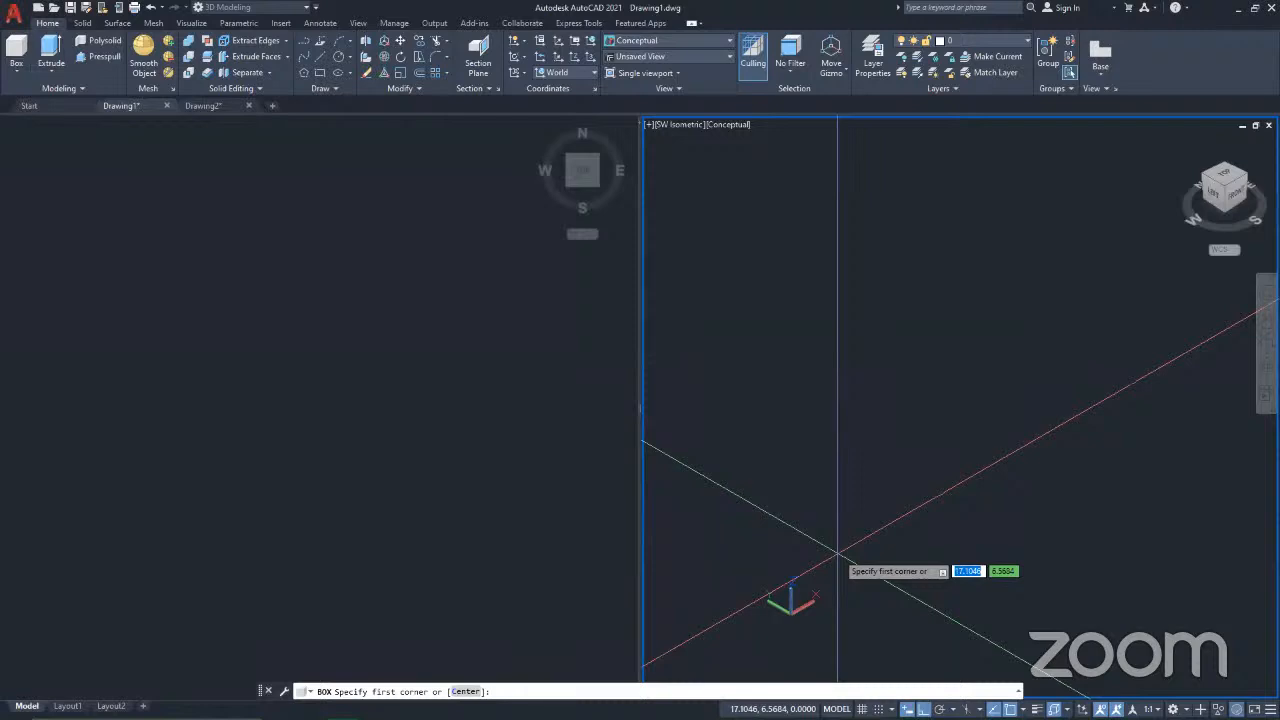
{"action": "middle_click_drag", "start_coordinate": [823, 549], "coordinate": [794, 609]}
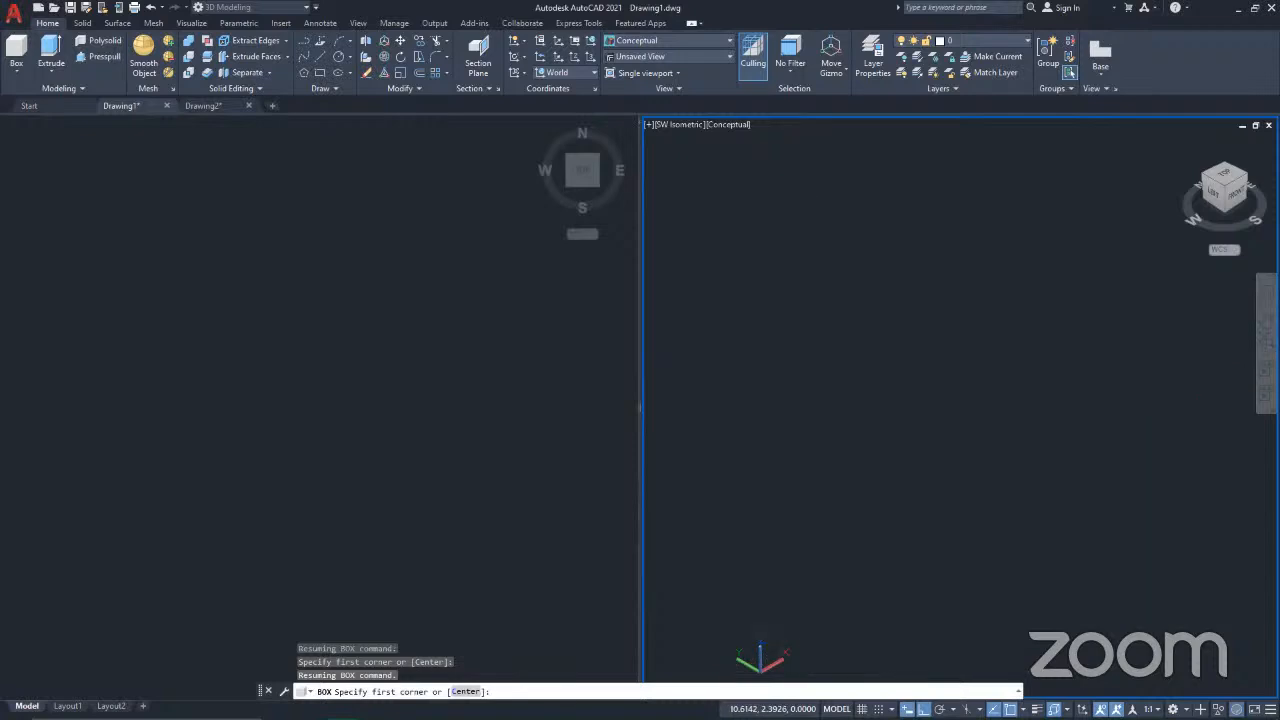
{"action": "left_click", "coordinate": [815, 622]}
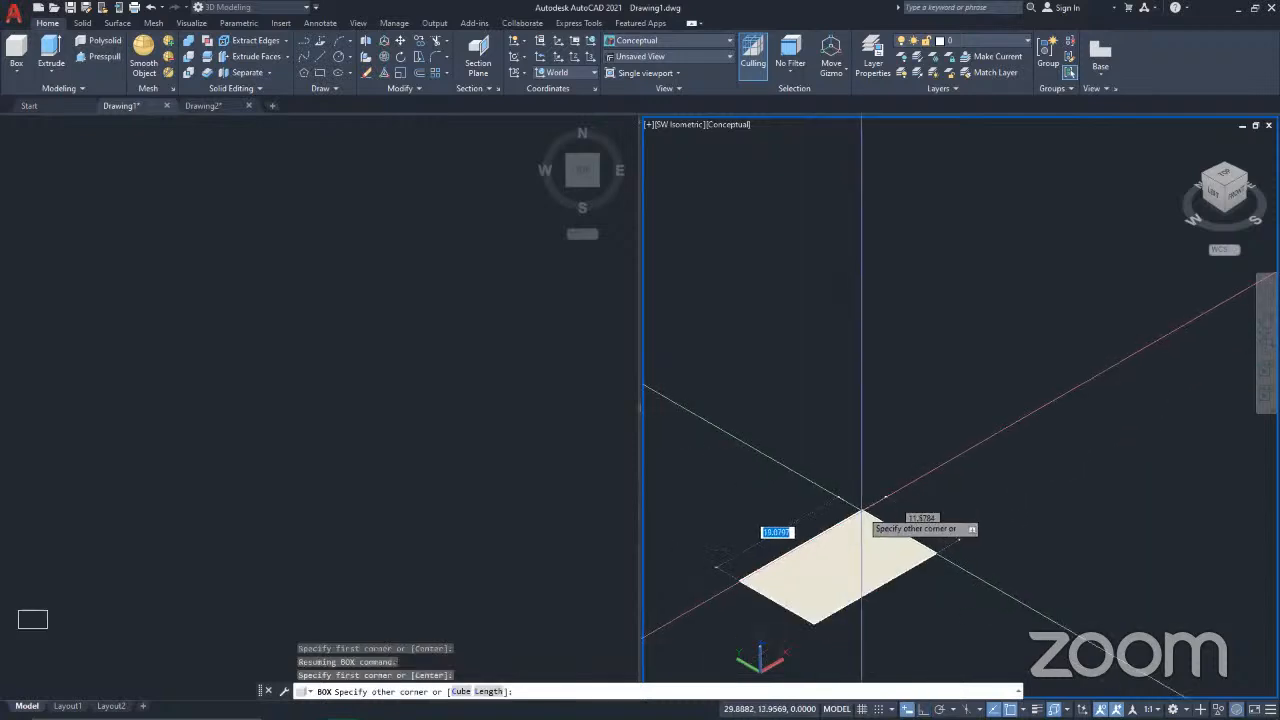
{"action": "key", "text": "Escape"}
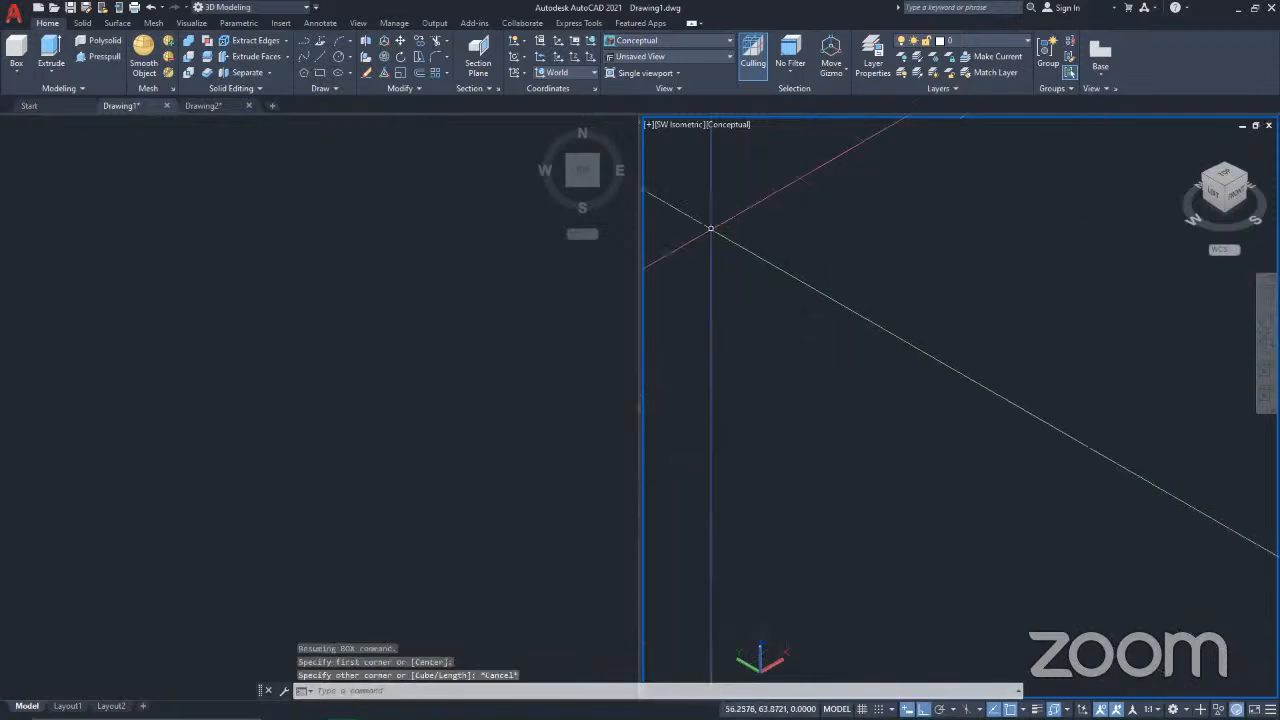
Step: Switch the SW Isometric viewport to 2D Wireframe and create a box with the Length option: length 40, width 20, height 25
{"action": "left_click", "coordinate": [730, 124]}
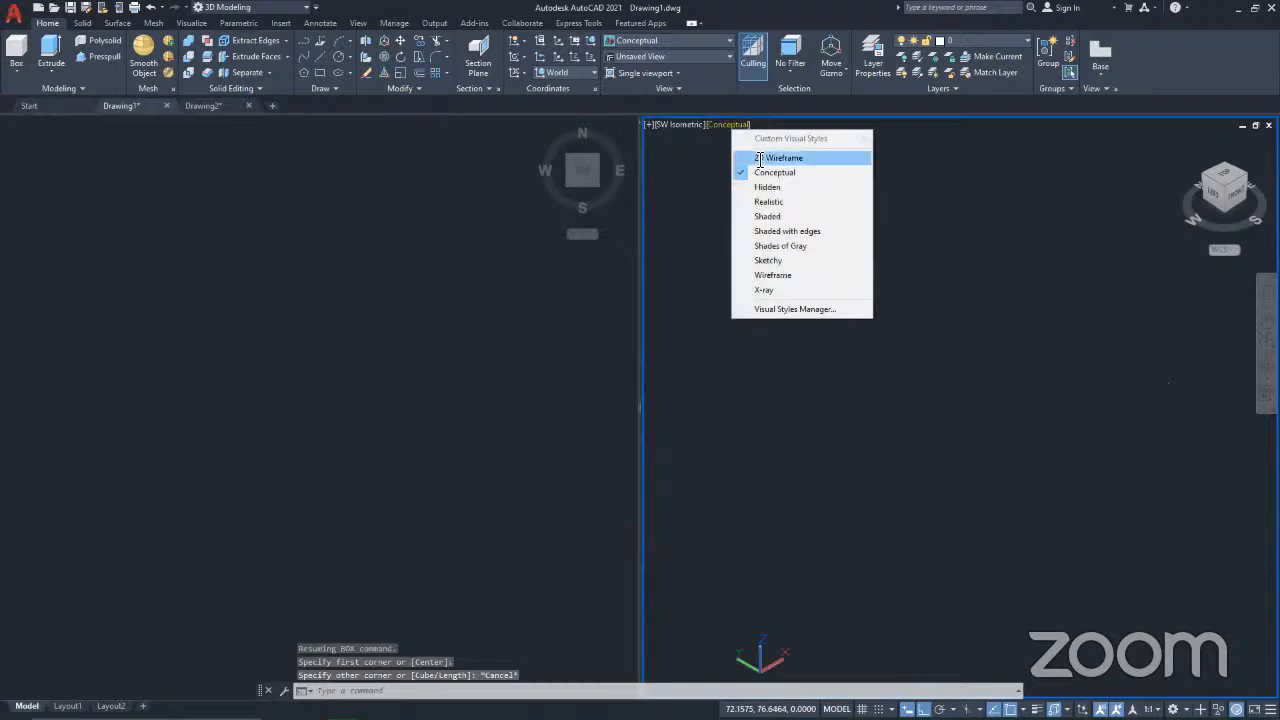
{"action": "left_click", "coordinate": [760, 158]}
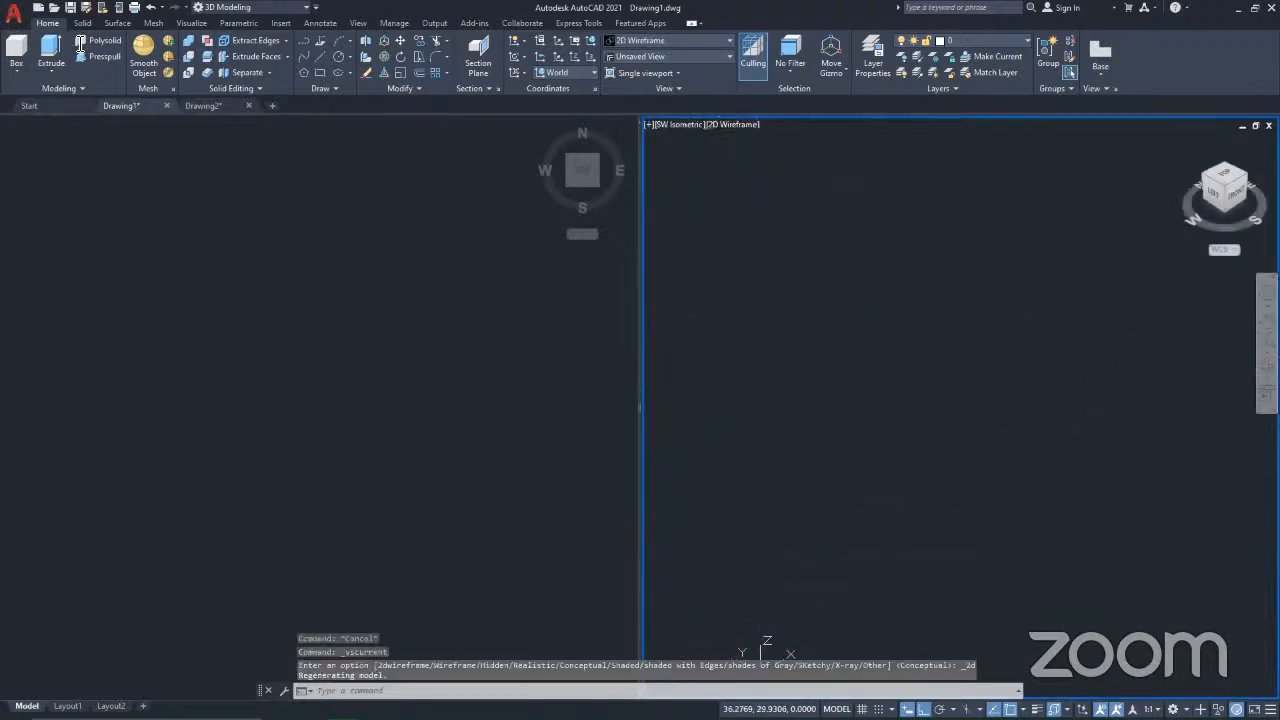
{"action": "left_click", "coordinate": [16, 50]}
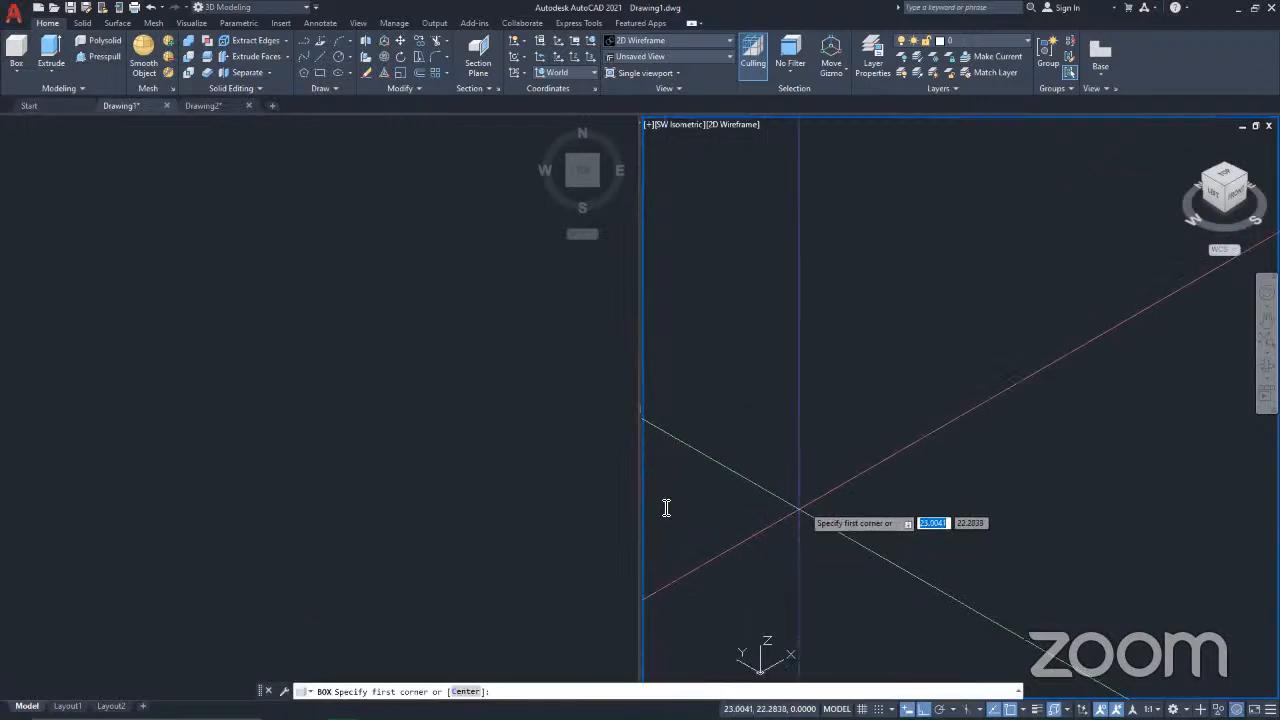
{"action": "middle_click_drag", "start_coordinate": [798, 510], "coordinate": [800, 605]}
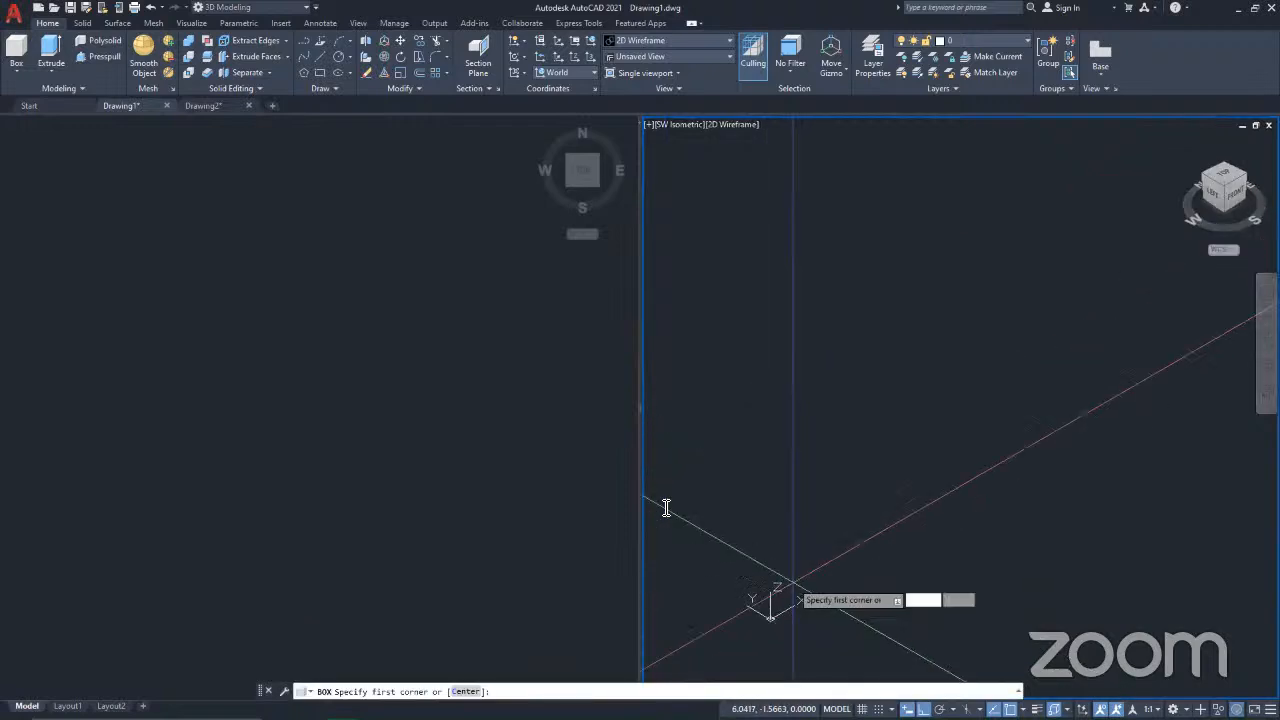
{"action": "left_click", "coordinate": [796, 571]}
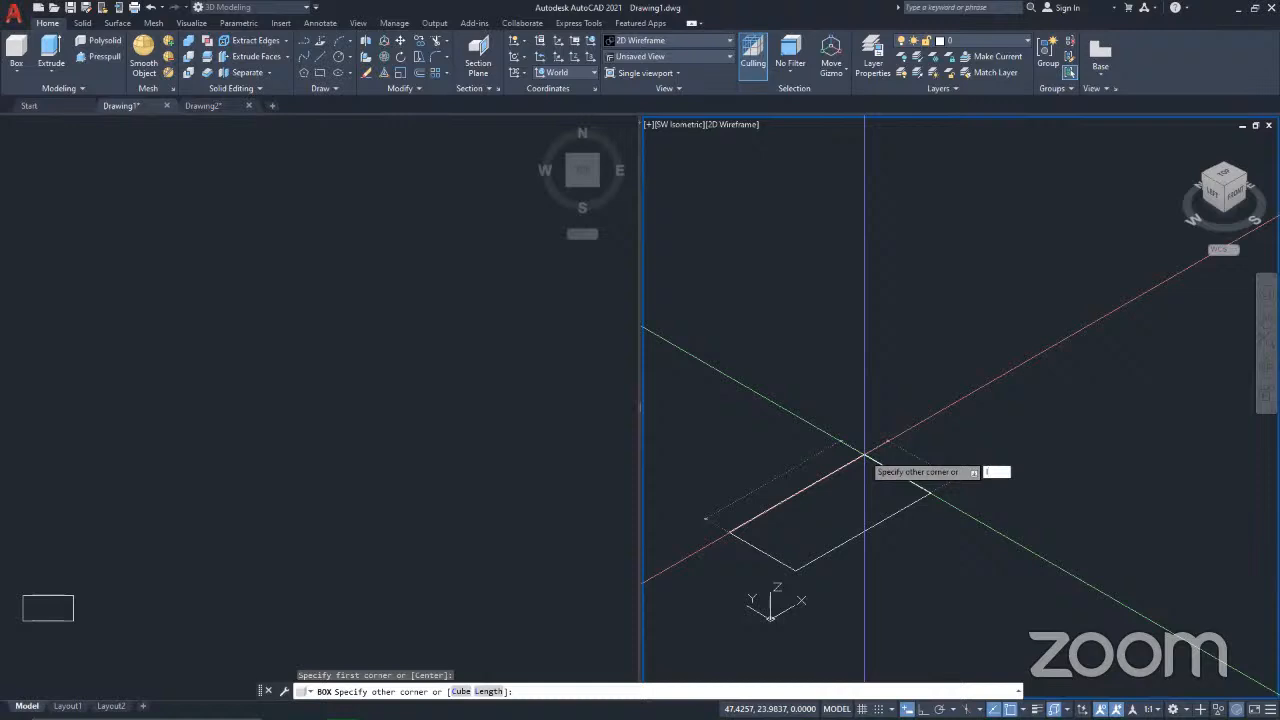
{"action": "key", "text": "Return"}
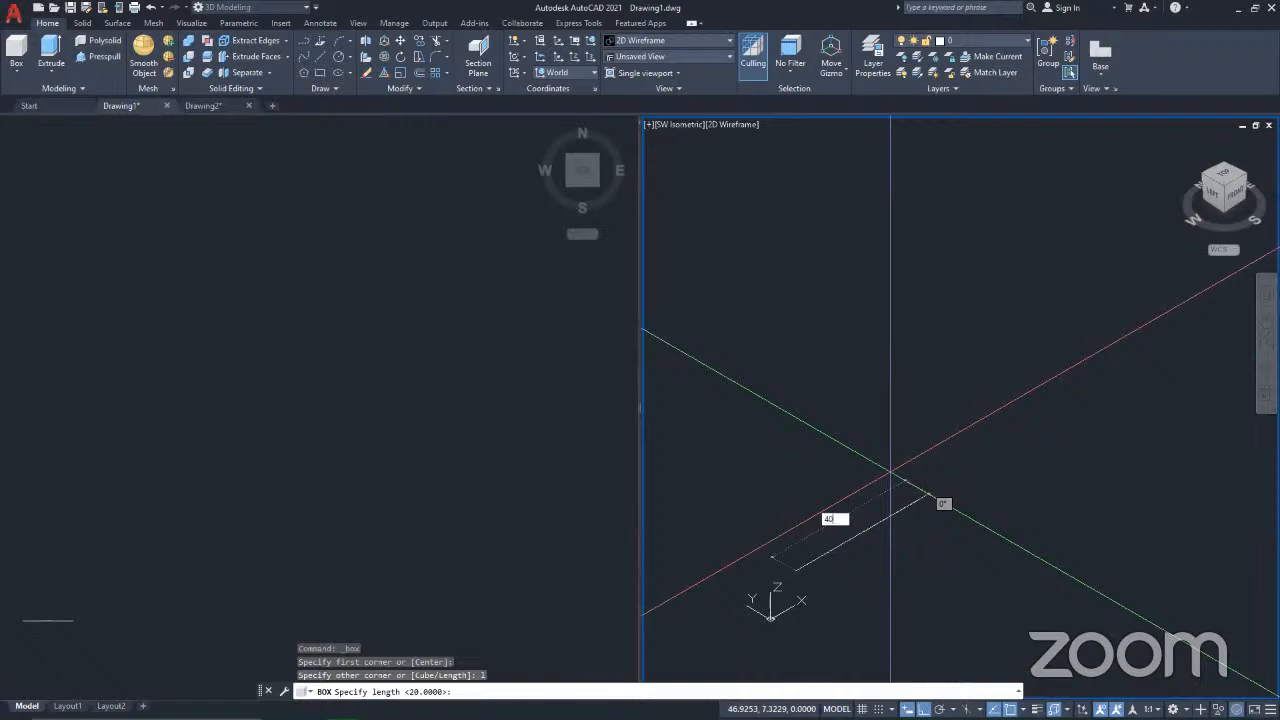
{"action": "key", "text": "Return"}
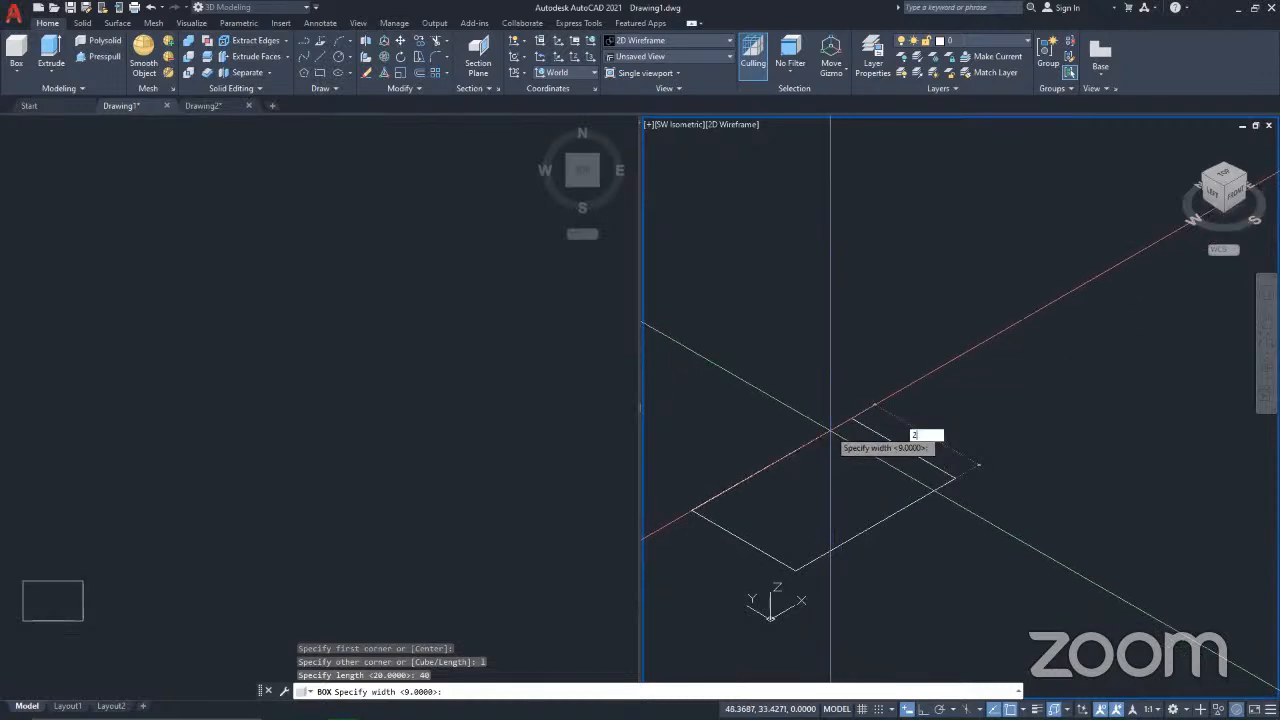
{"action": "key", "text": "Return"}
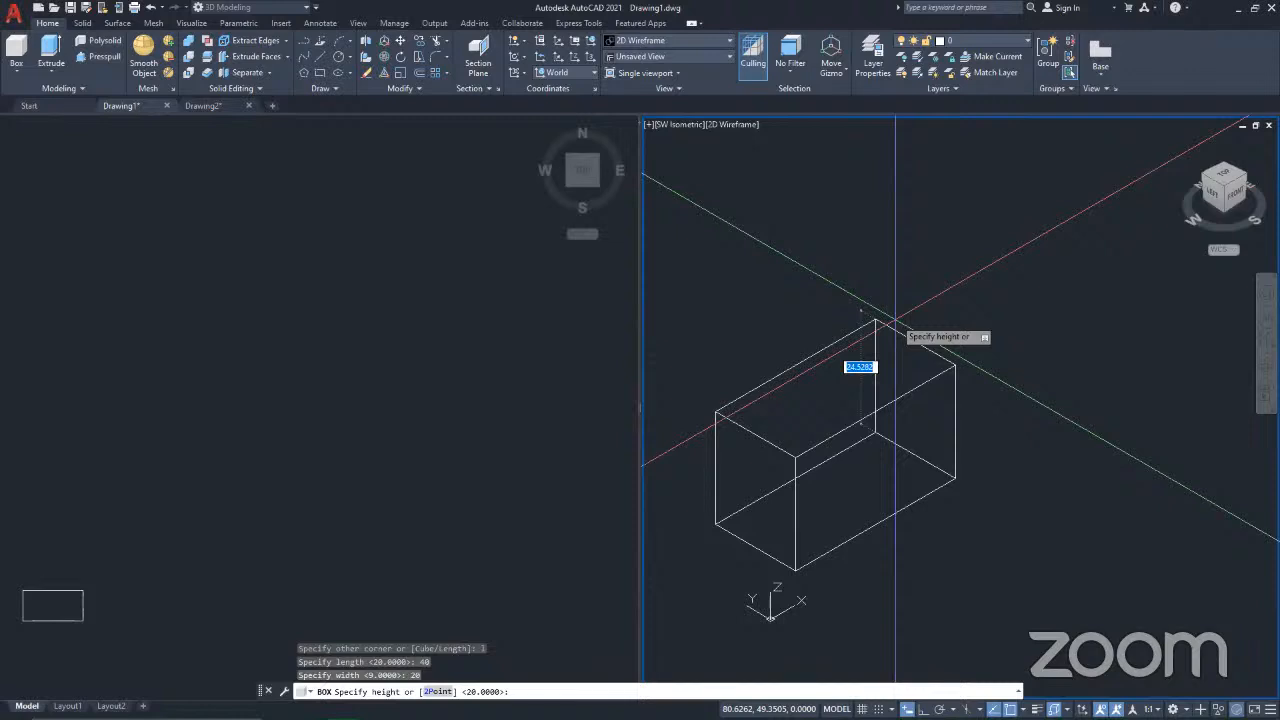
{"action": "key", "text": "Return"}
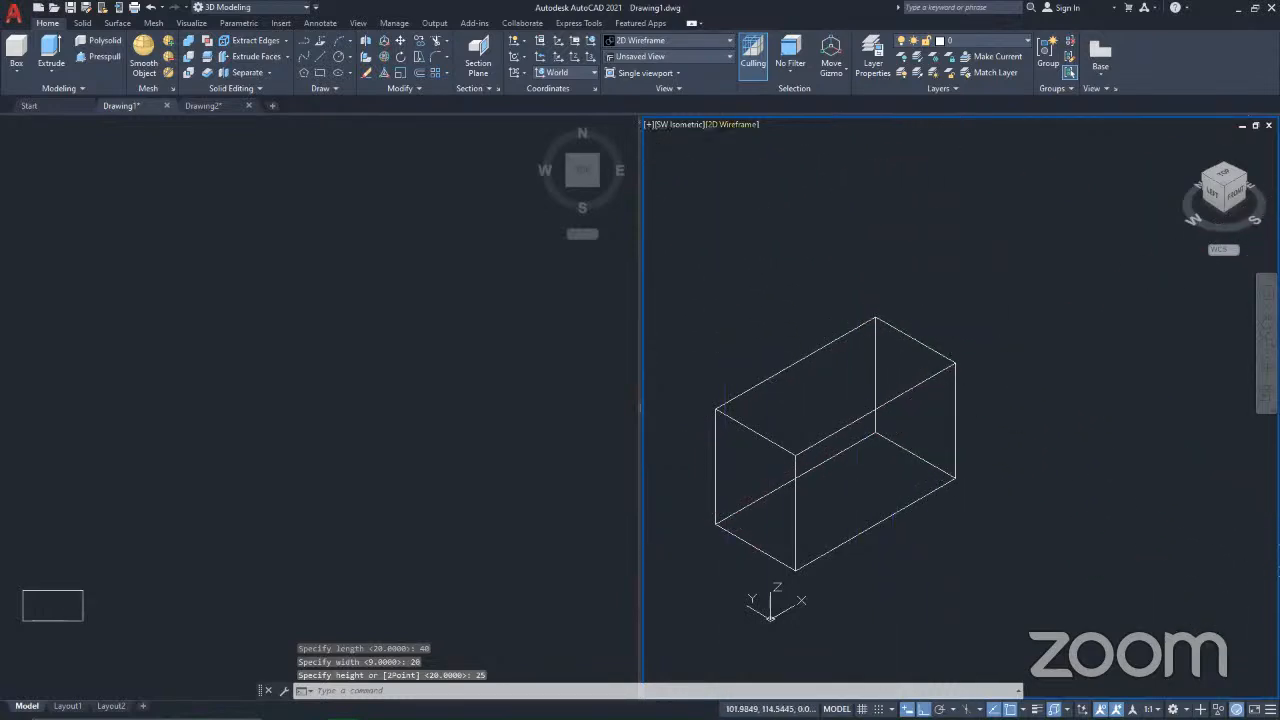
Step: Preview the box in the Conceptual and Realistic visual styles in the SW Isometric viewport
{"action": "middle_click_drag", "start_coordinate": [801, 491], "coordinate": [830, 492]}
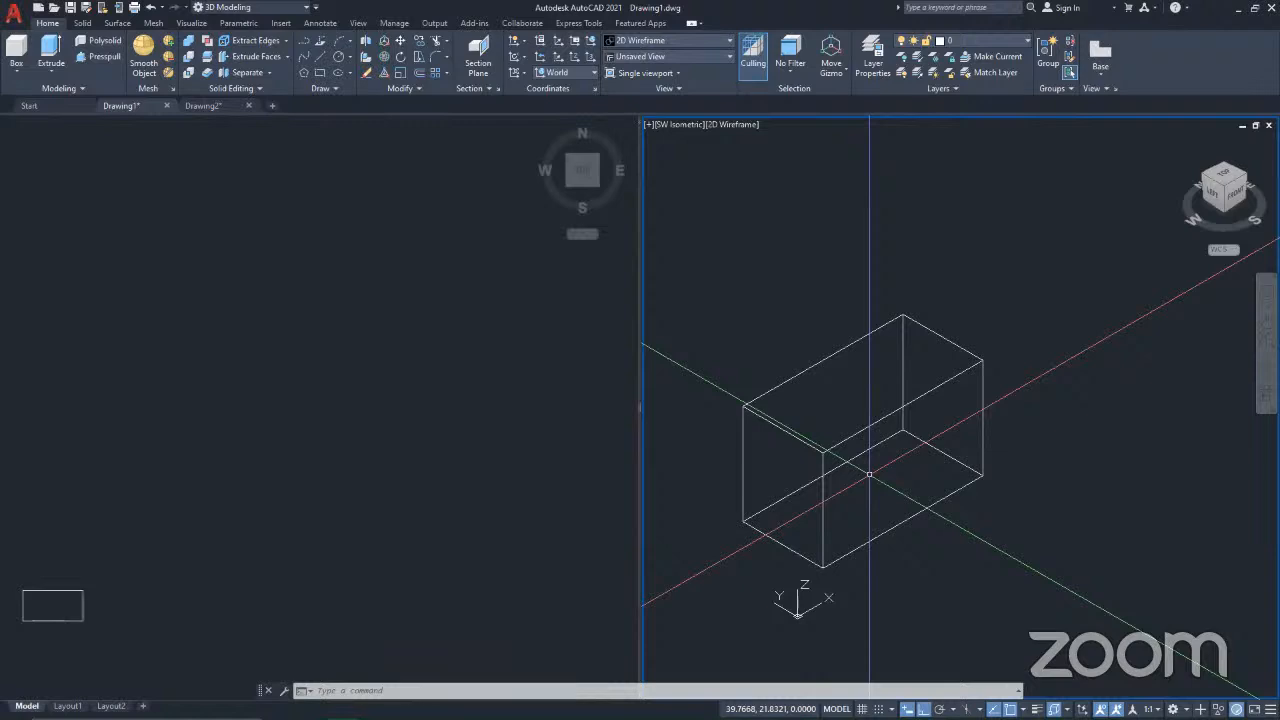
{"action": "middle_click_drag", "start_coordinate": [869, 474], "coordinate": [838, 508]}
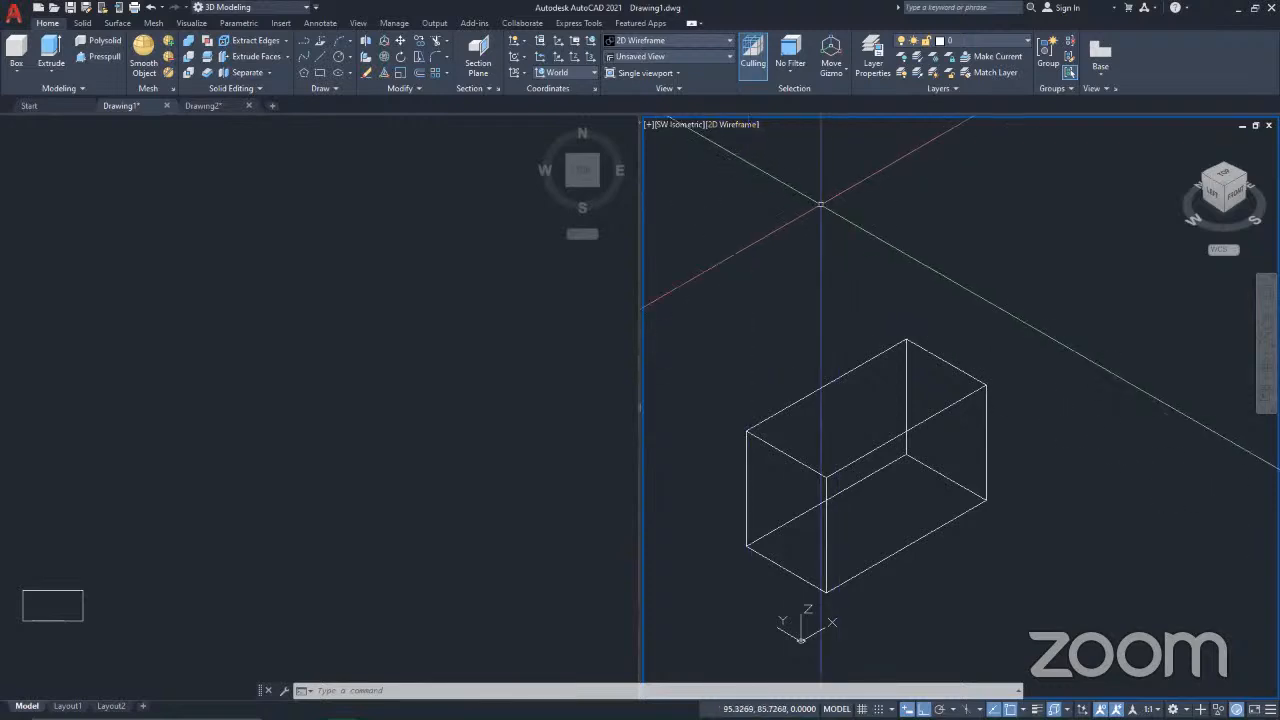
{"action": "left_click", "coordinate": [722, 125]}
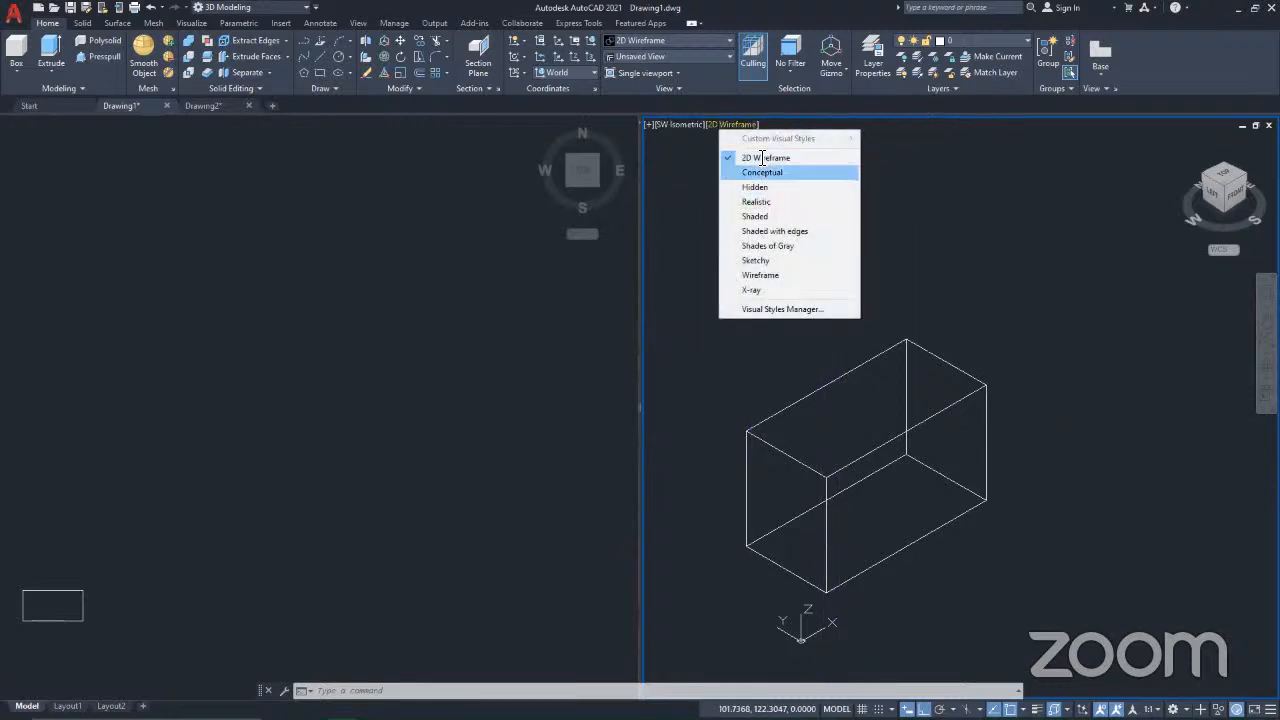
{"action": "left_click", "coordinate": [760, 170]}
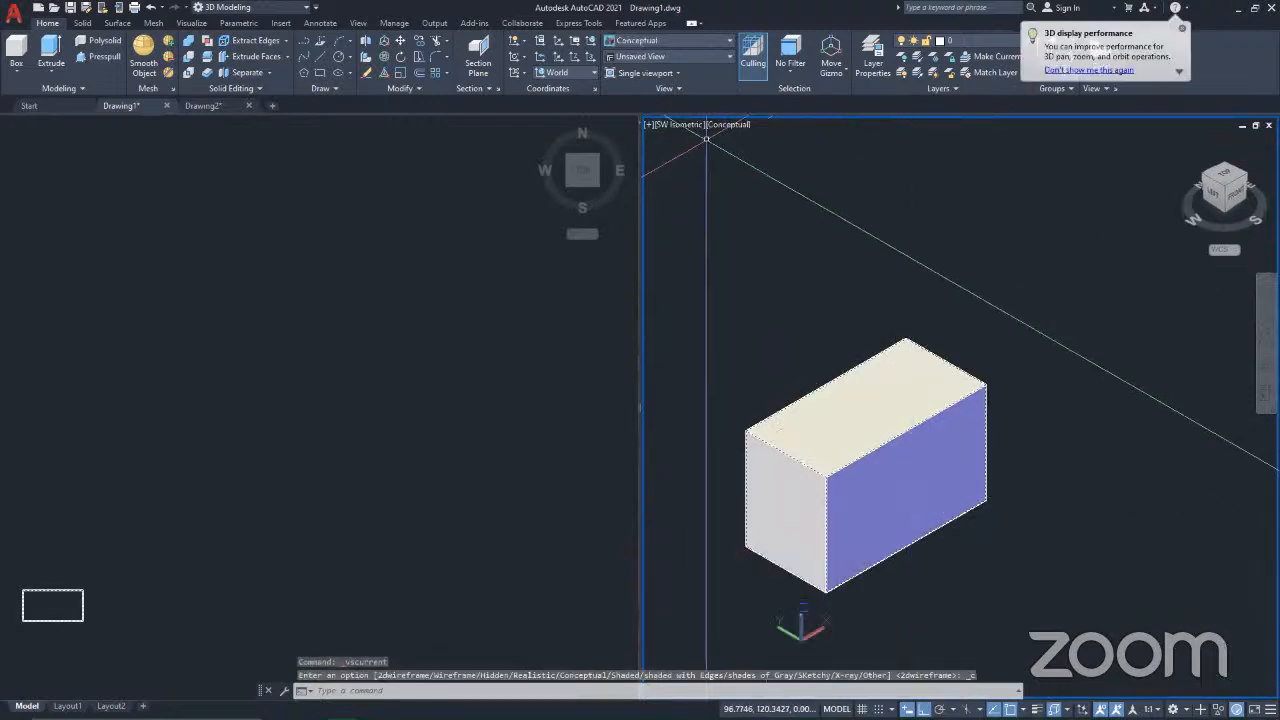
{"action": "left_click", "coordinate": [730, 125]}
{"action": "left_click", "coordinate": [772, 204]}
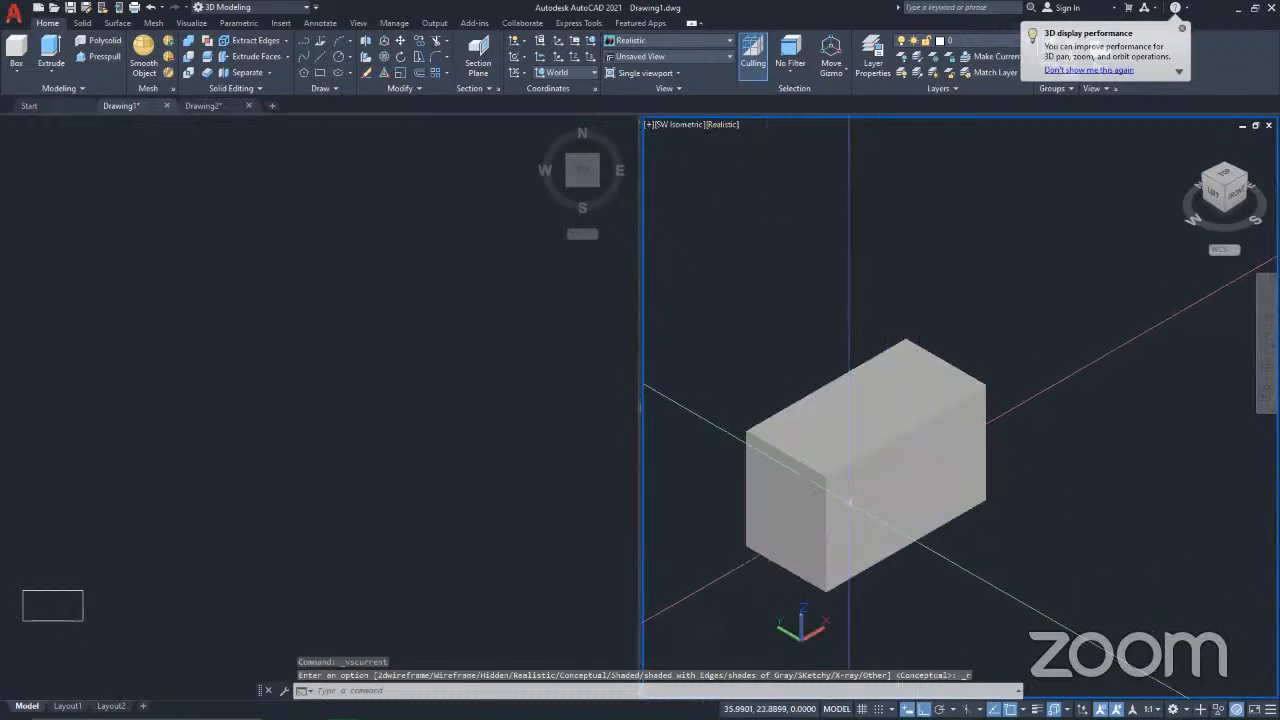
{"action": "scroll", "coordinate": [848, 497], "scroll_direction": "up", "scroll_amount": 2}
Step: Change the Top viewport to a SW Isometric view with the Realistic visual style, fitting the whole box in it
{"action": "left_click", "coordinate": [198, 500]}
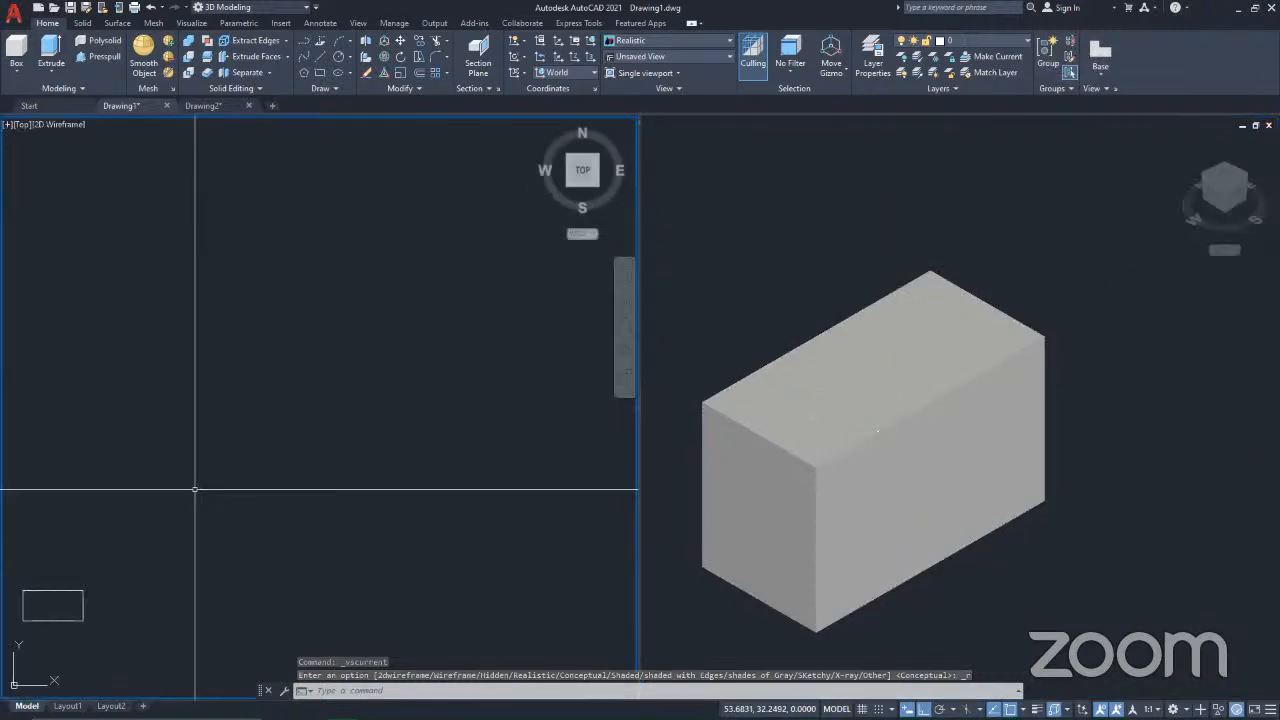
{"action": "middle_click", "coordinate": [201, 476]}
{"action": "middle_click", "coordinate": [201, 476]}
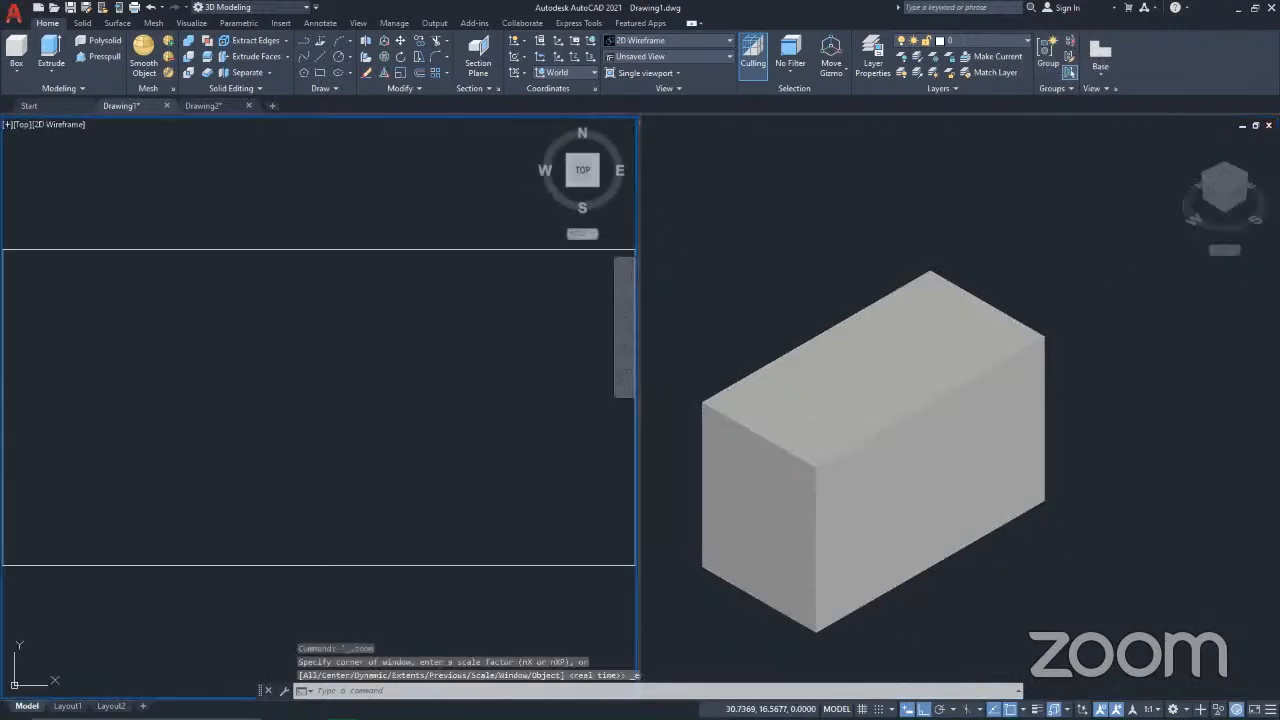
{"action": "scroll", "coordinate": [338, 458], "scroll_direction": "down", "scroll_amount": 2}
{"action": "middle_click_drag", "start_coordinate": [332, 482], "coordinate": [311, 472]}
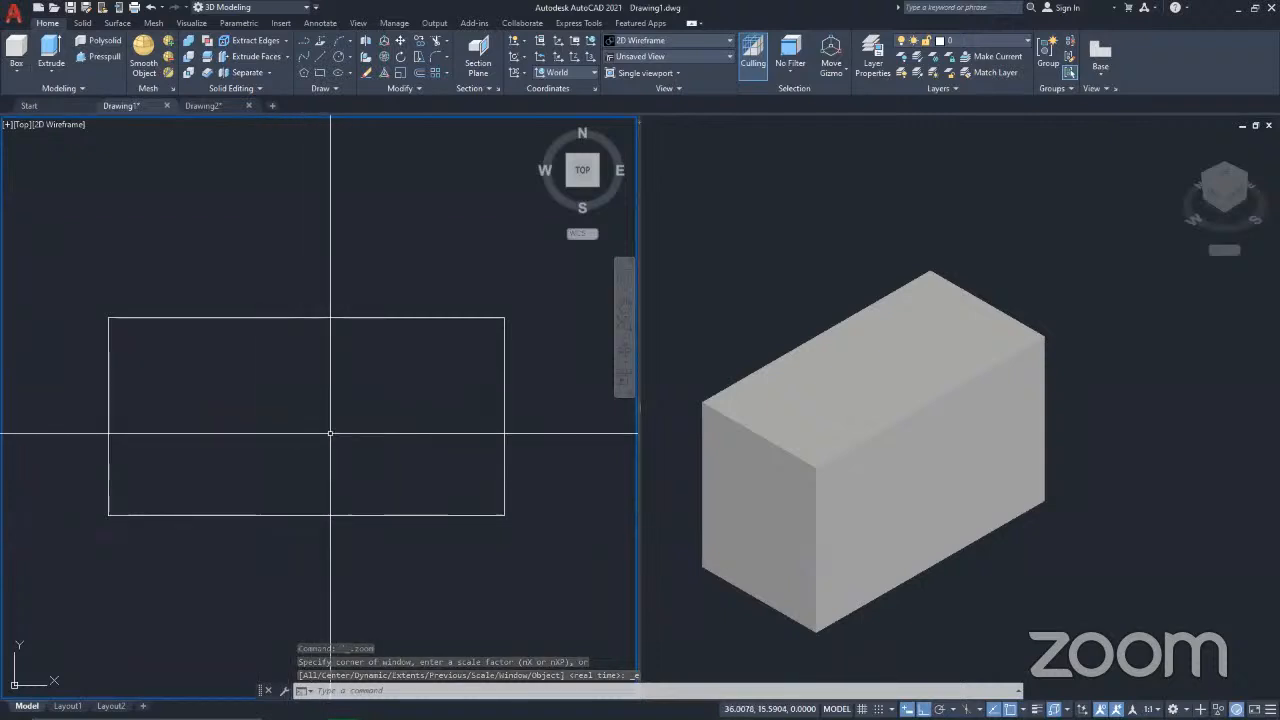
{"action": "left_click", "coordinate": [567, 186]}
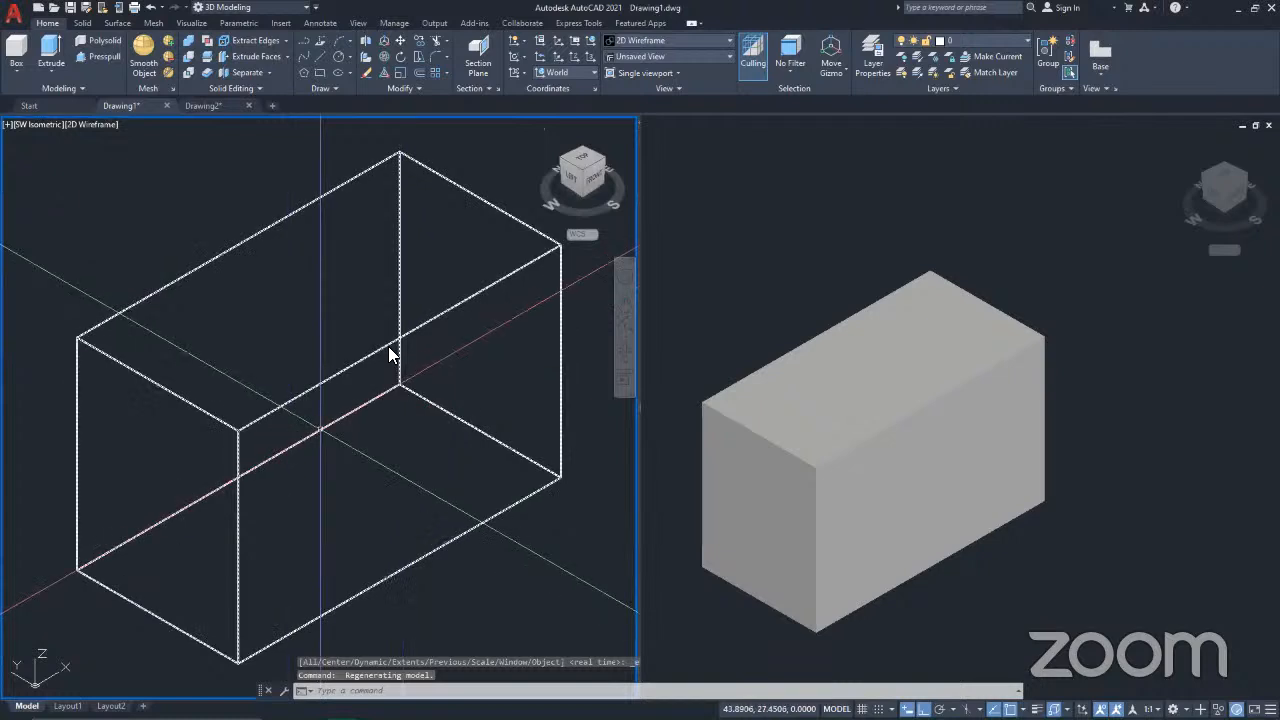
{"action": "left_click", "coordinate": [97, 125]}
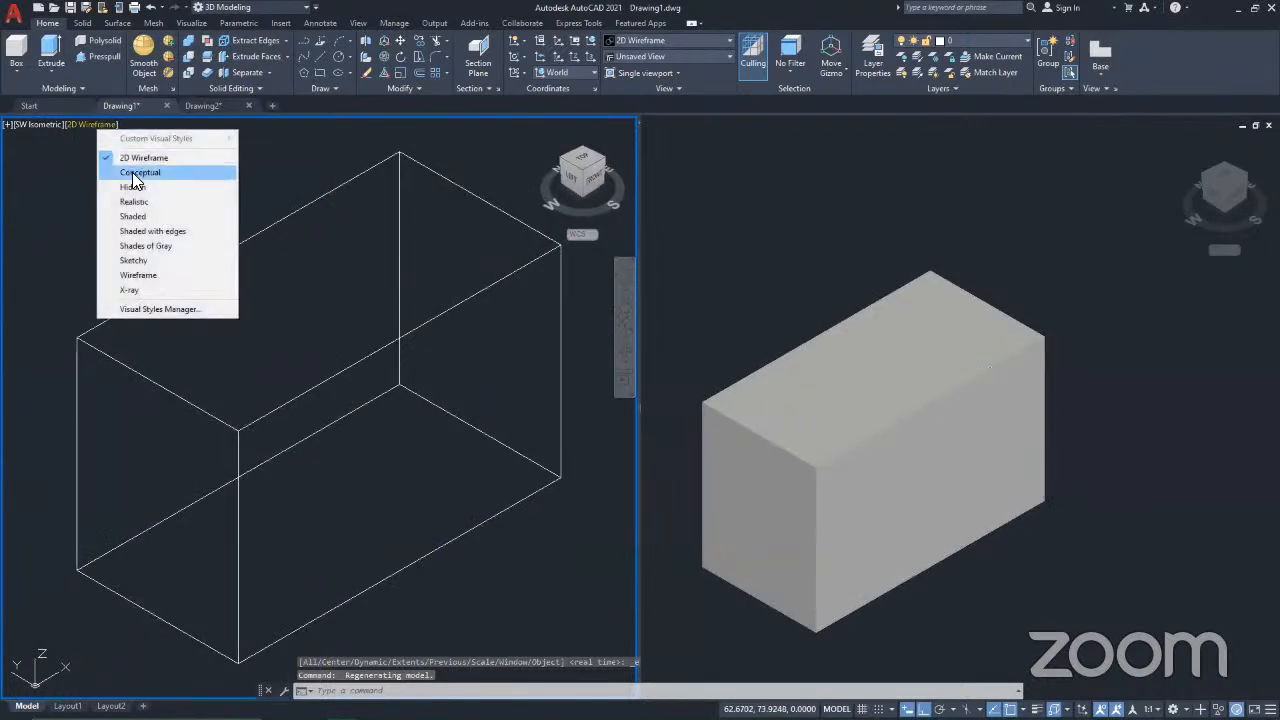
{"action": "left_click", "coordinate": [136, 201]}
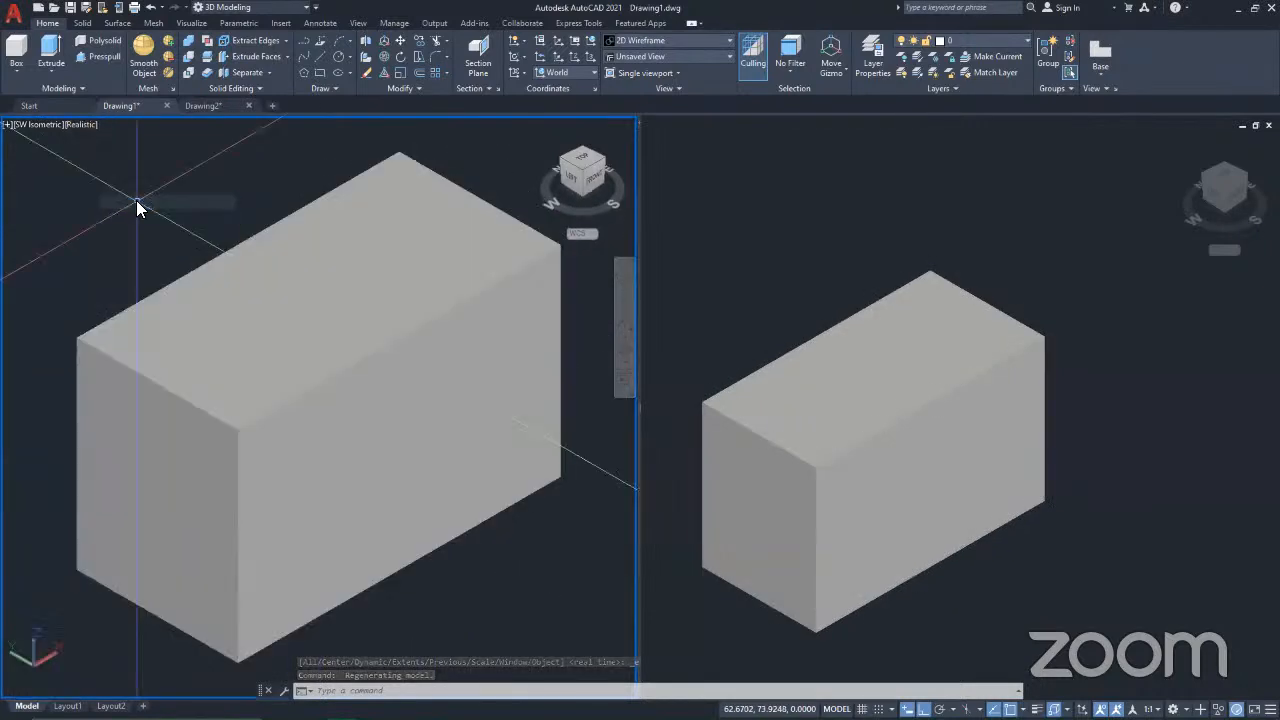
{"action": "scroll", "coordinate": [310, 298], "scroll_direction": "down", "scroll_amount": 3}
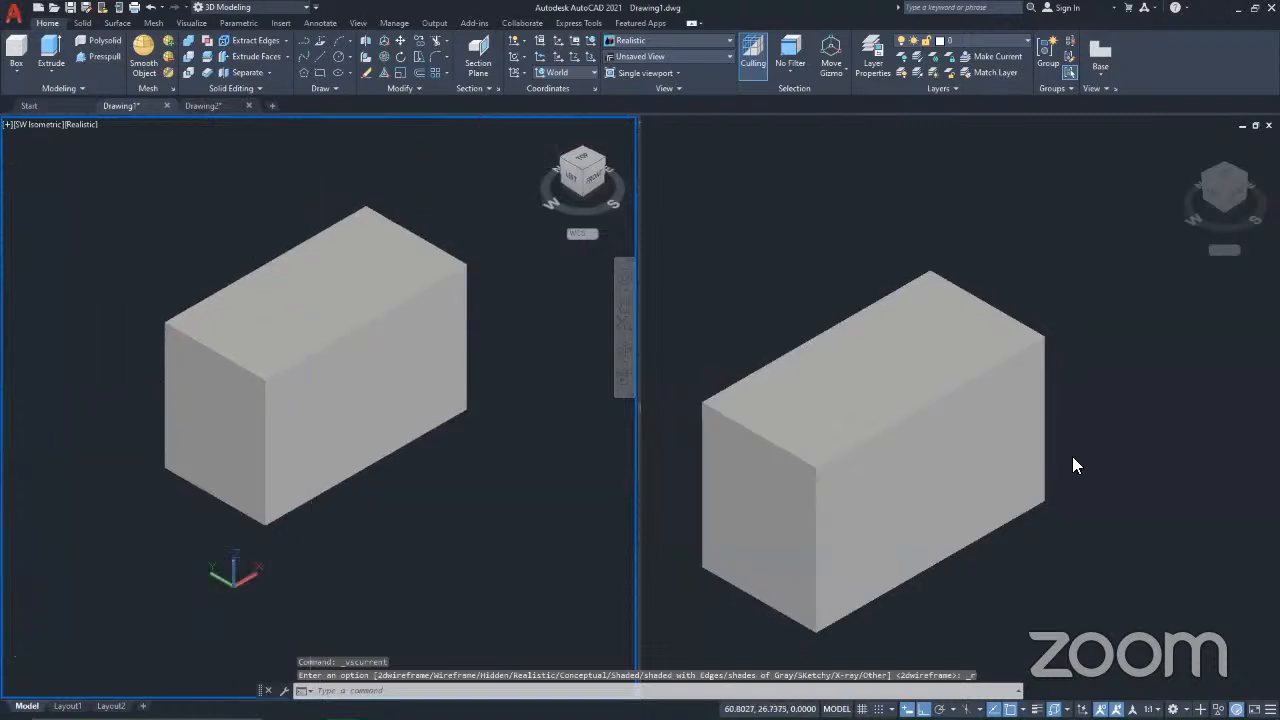
Step: Set the other isometric viewport to the 2D Wireframe style and the Top view, leaving free space beside the box
{"action": "left_click", "coordinate": [1073, 457]}
{"action": "scroll", "coordinate": [1087, 312], "scroll_direction": "down", "scroll_amount": 3}
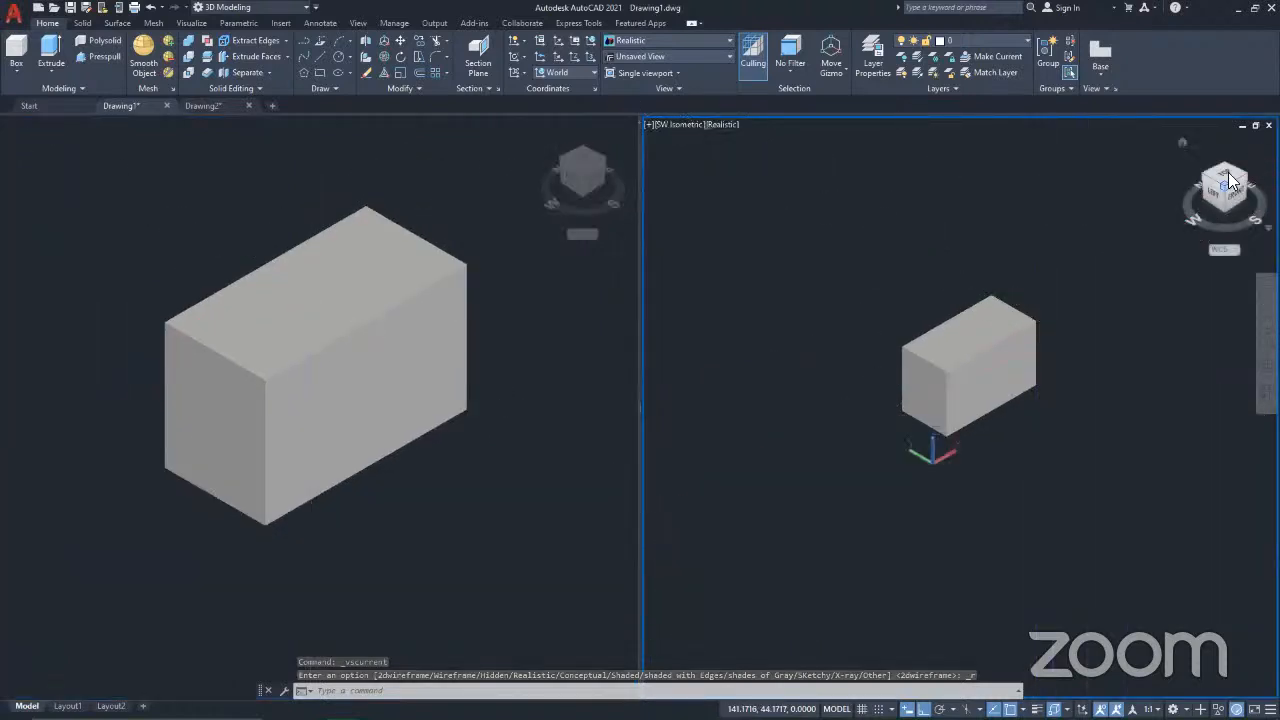
{"action": "left_click", "coordinate": [722, 125]}
{"action": "left_click", "coordinate": [768, 157]}
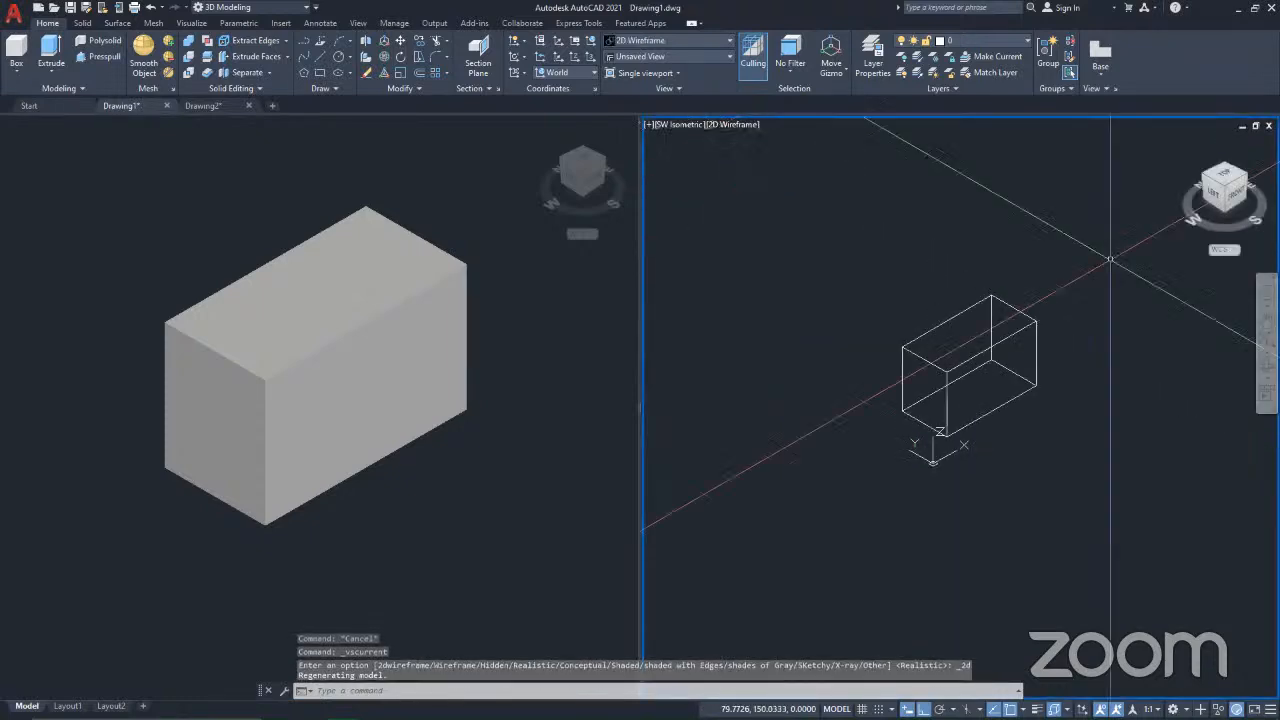
{"action": "left_click", "coordinate": [1226, 177]}
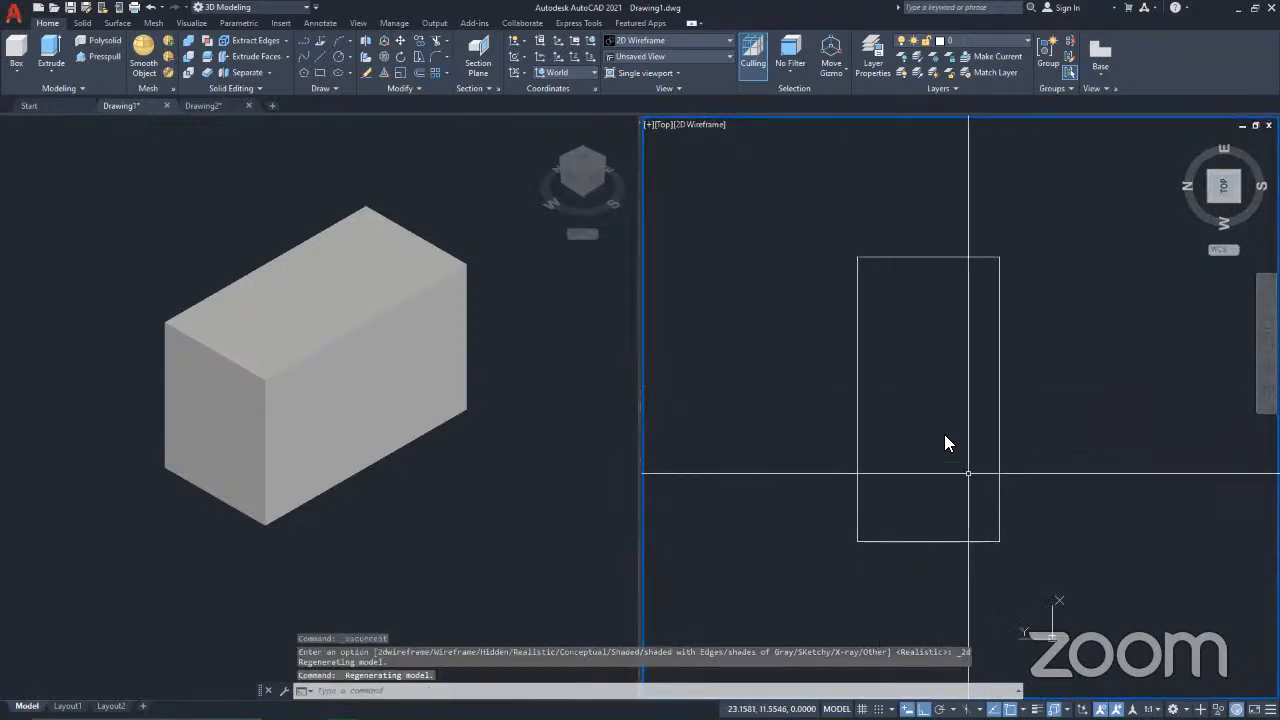
{"action": "middle_click_drag", "start_coordinate": [1030, 558], "coordinate": [904, 542]}
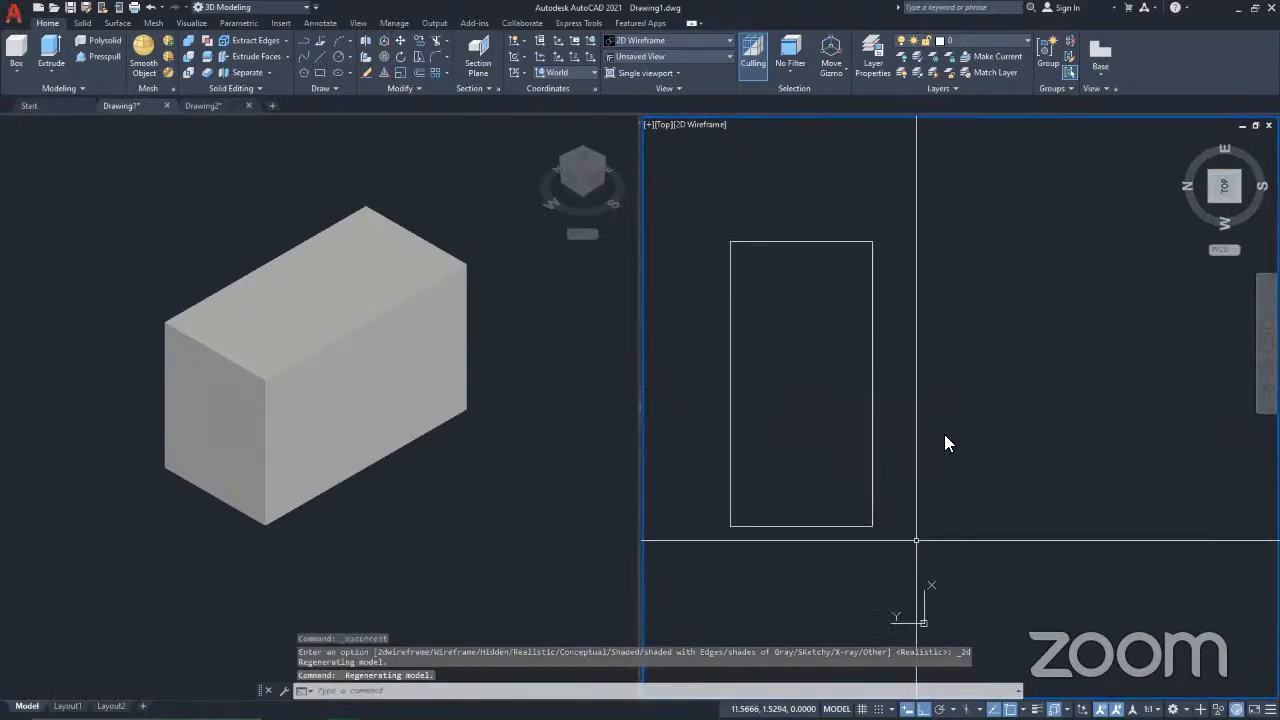
Step: Create a solid cylinder beside the box's long side in the Top viewport, with base radius 15 and height 25
{"action": "left_click", "coordinate": [16, 72]}
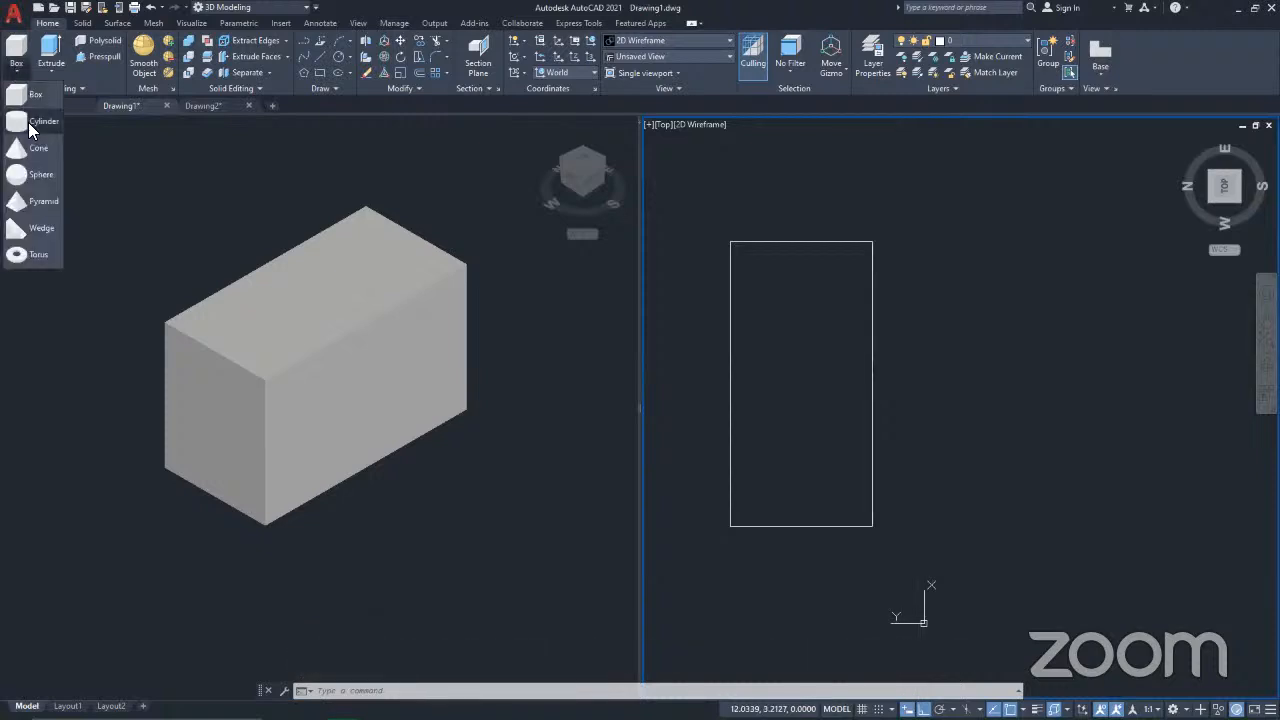
{"action": "left_click", "coordinate": [36, 121]}
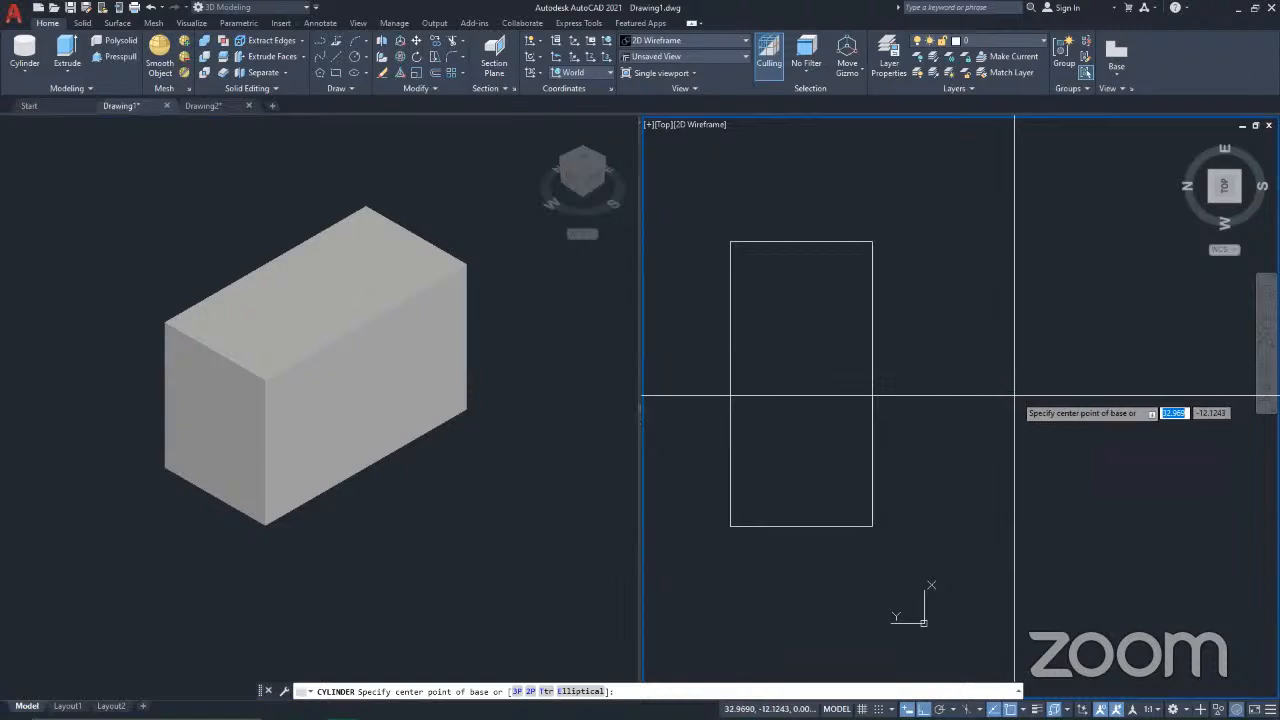
{"action": "left_click", "coordinate": [1028, 397]}
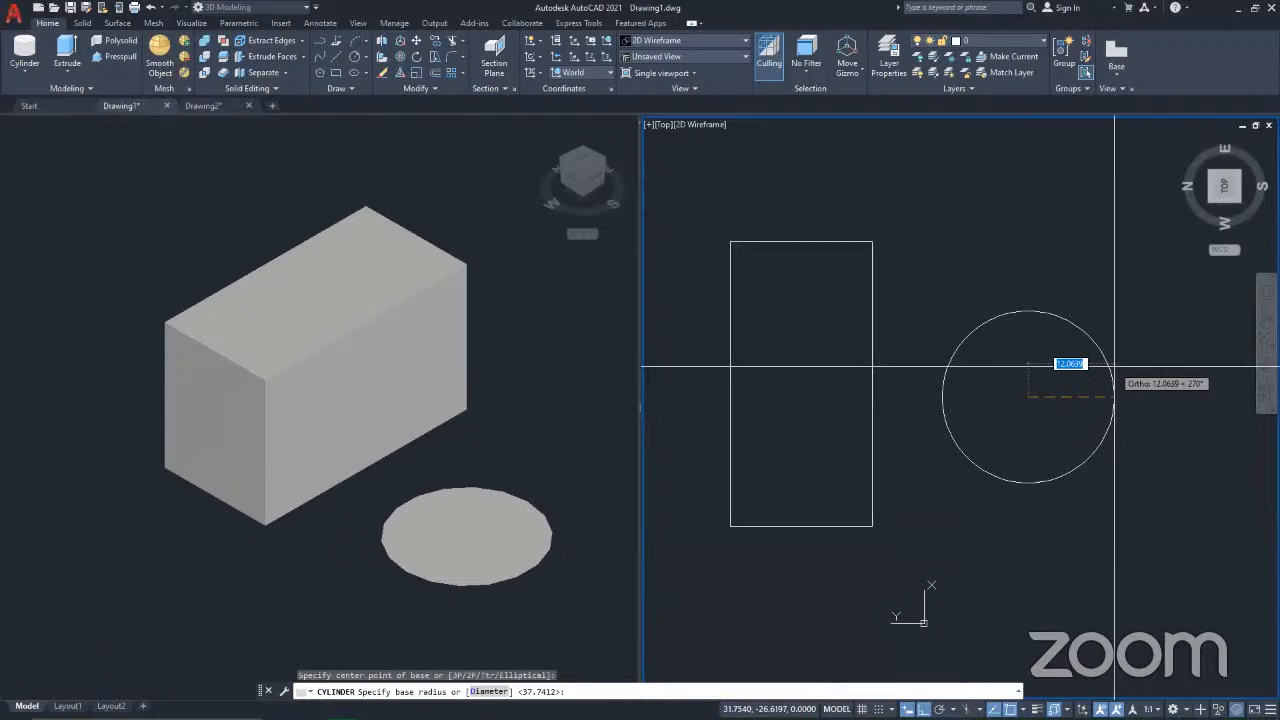
{"action": "type", "text": "15"}
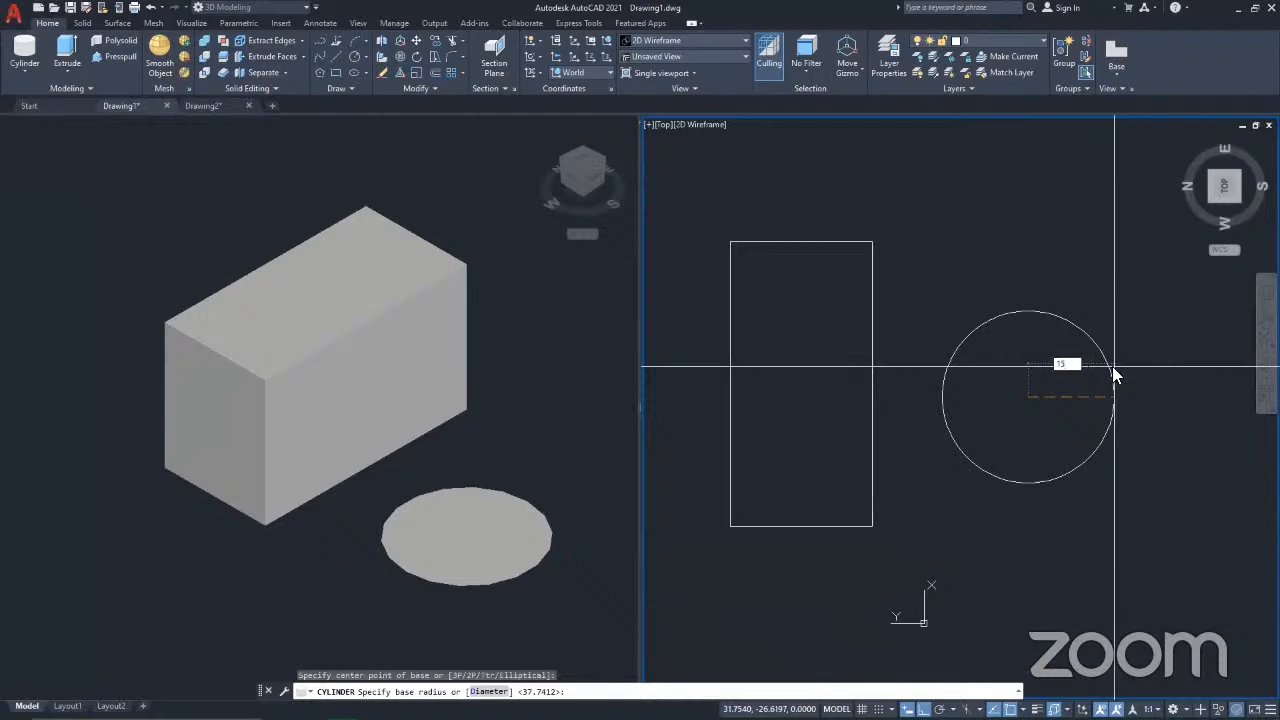
{"action": "key", "text": "Return"}
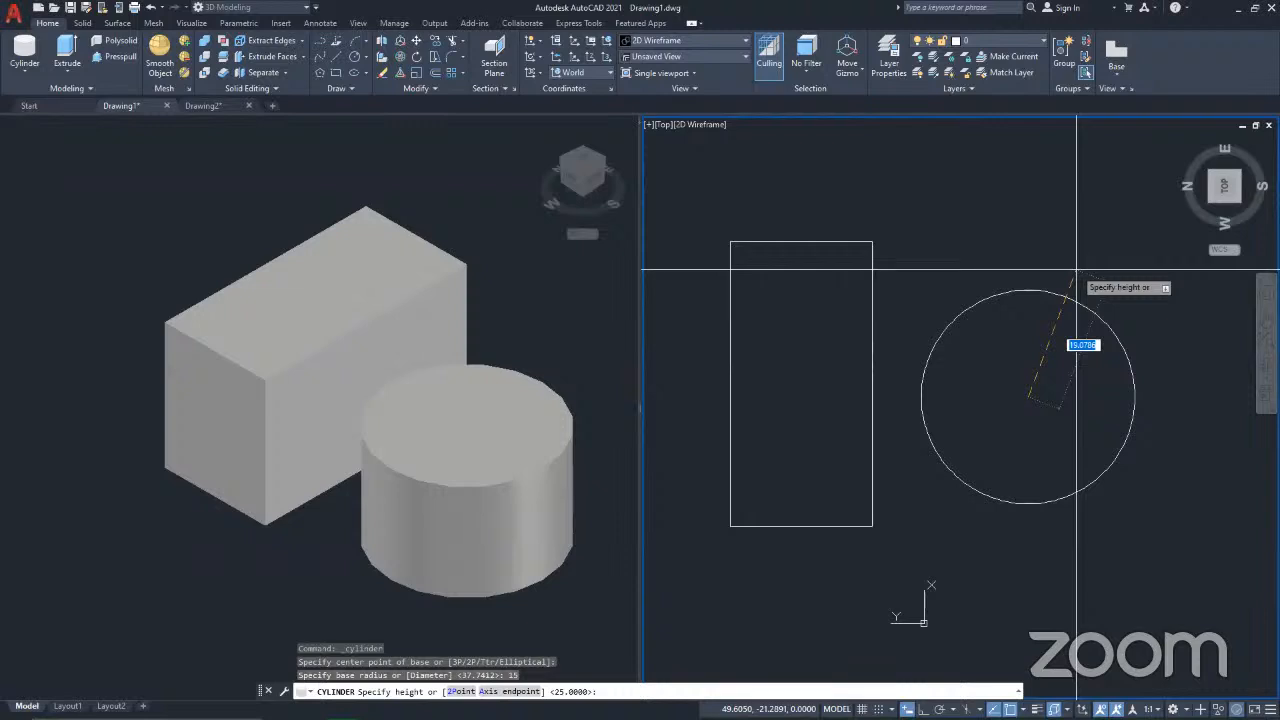
{"action": "key", "text": "Return"}
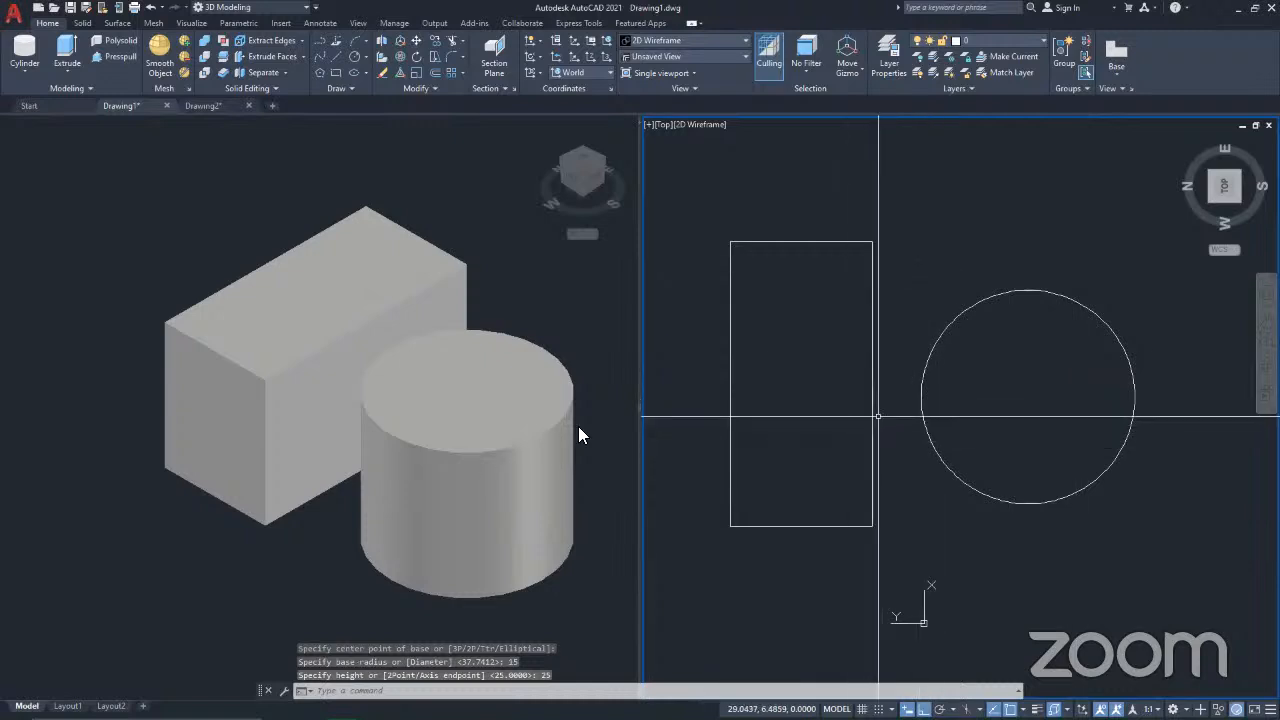
Step: Create a truncated solid cone beside the cylinder in the Top viewport, with base radius about 16, top radius 8 and height 25
{"action": "scroll", "coordinate": [896, 397], "scroll_direction": "down", "scroll_amount": 2}
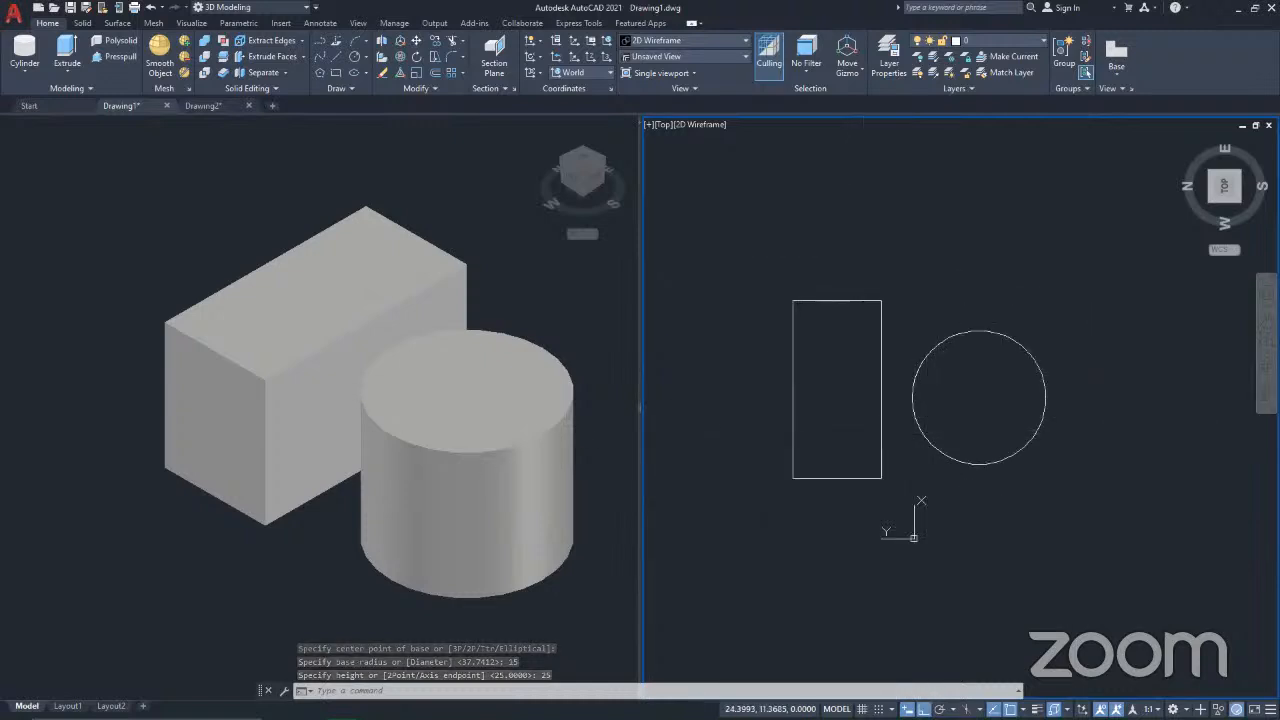
{"action": "left_click", "coordinate": [24, 70]}
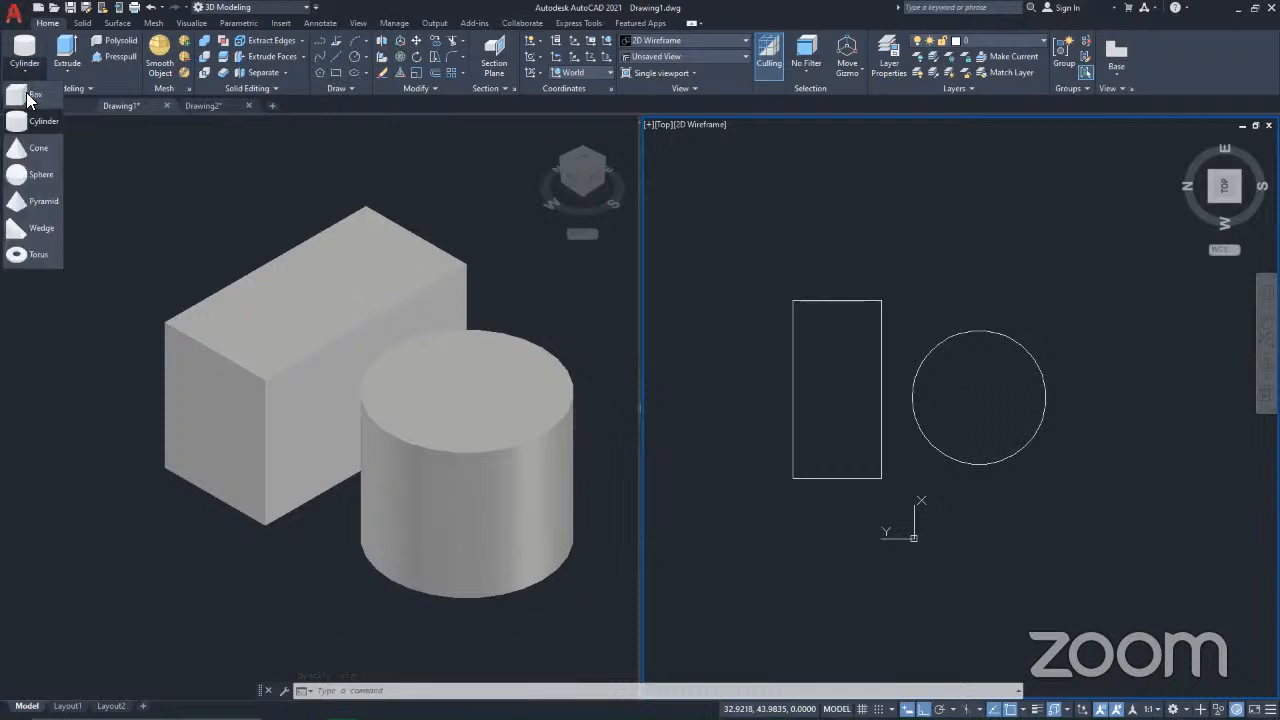
{"action": "left_click", "coordinate": [30, 148]}
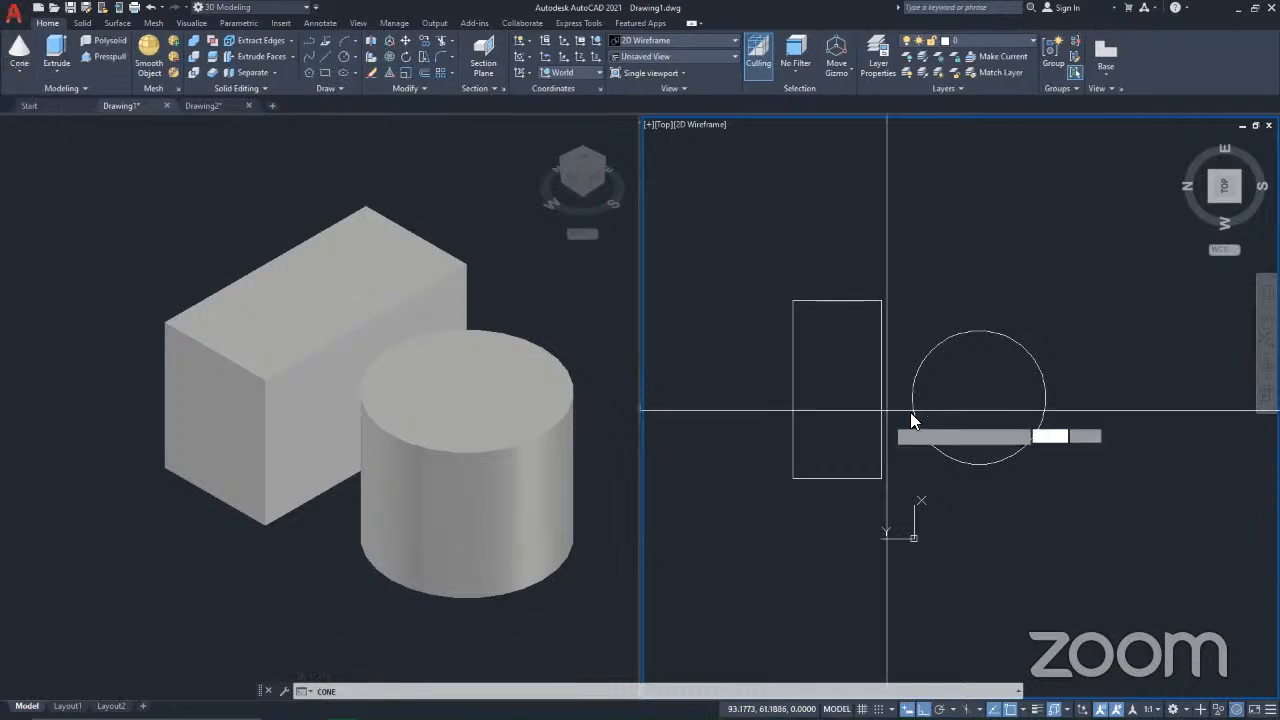
{"action": "middle_click_drag", "start_coordinate": [928, 381], "coordinate": [890, 396]}
{"action": "left_click", "coordinate": [1013, 409]}
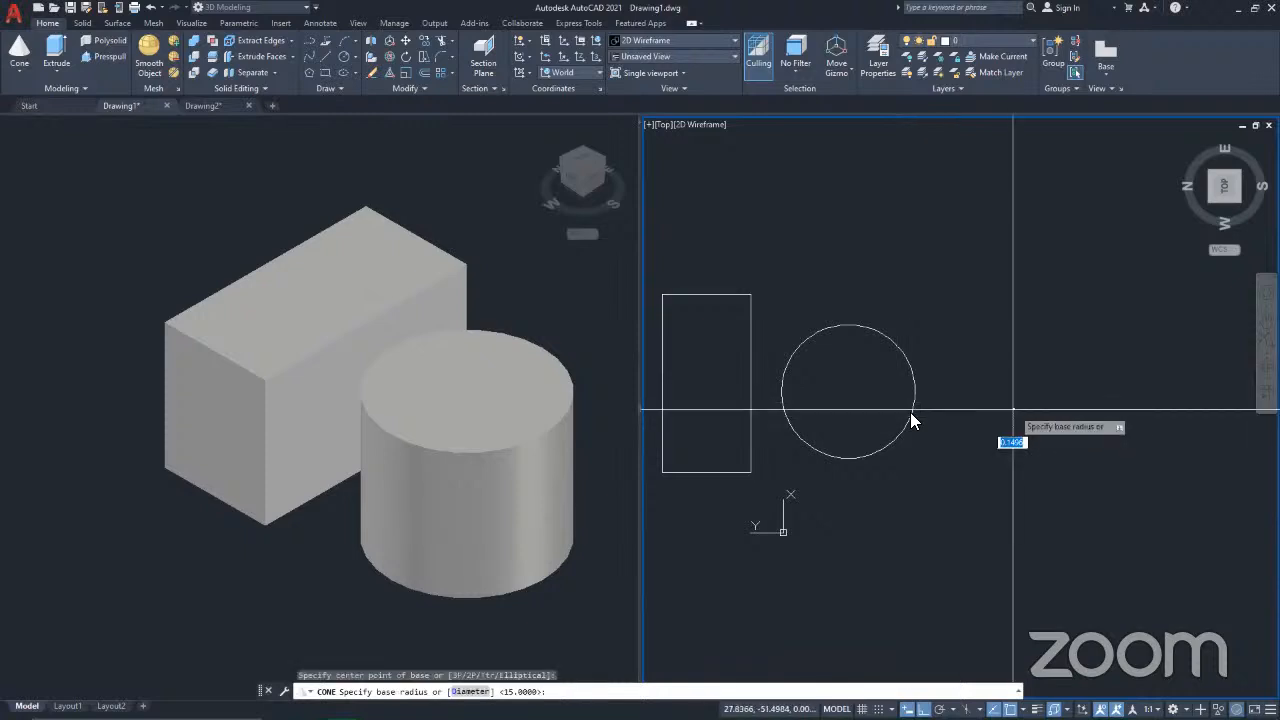
{"action": "left_click", "coordinate": [1085, 353]}
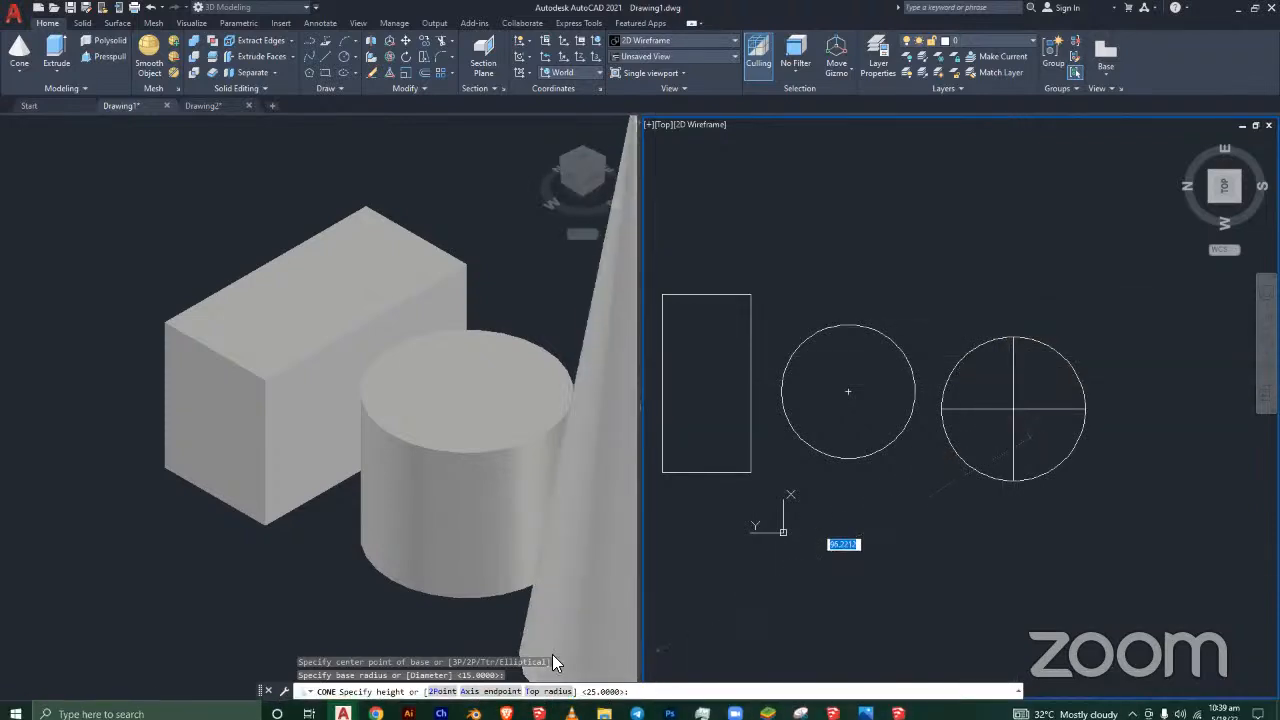
{"action": "type", "text": "t"}
{"action": "key", "text": "Return"}
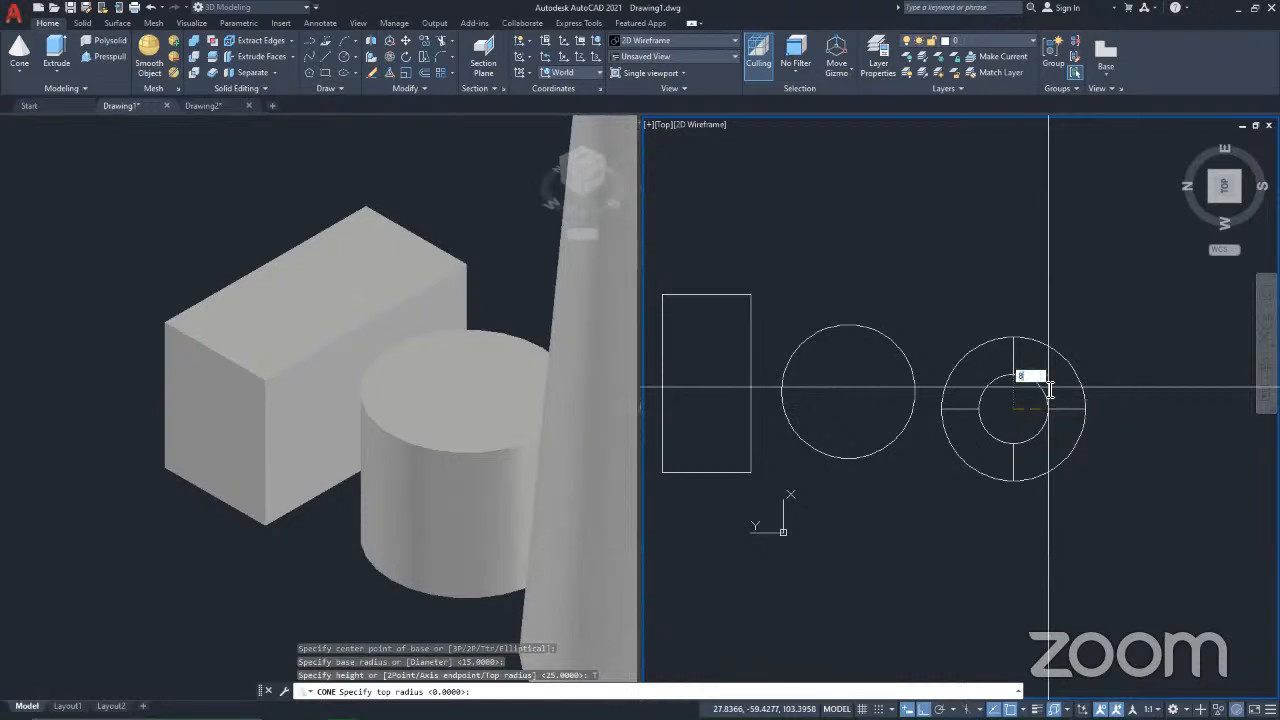
{"action": "type", "text": "8"}
{"action": "key", "text": "Return"}
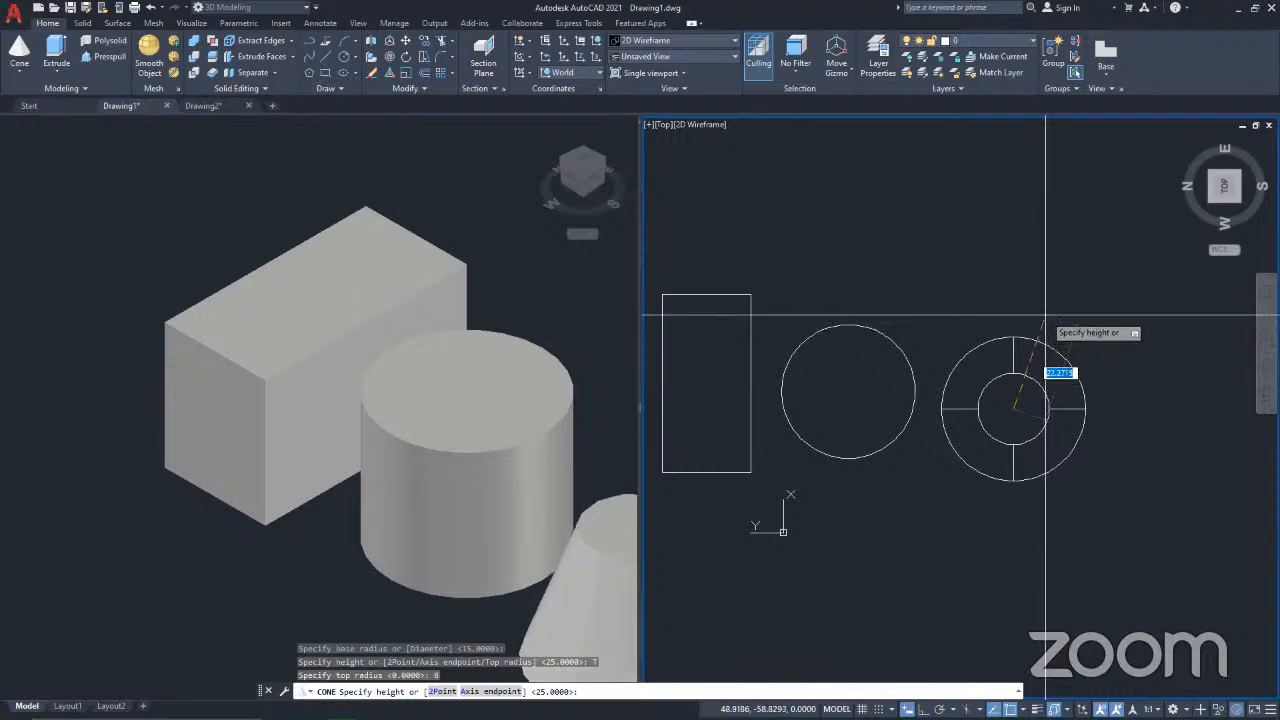
{"action": "key", "text": "Return"}
Step: Fit the box, cylinder and cone in the SW Isometric viewport, leaving free space beyond the cone
{"action": "left_click", "coordinate": [304, 405]}
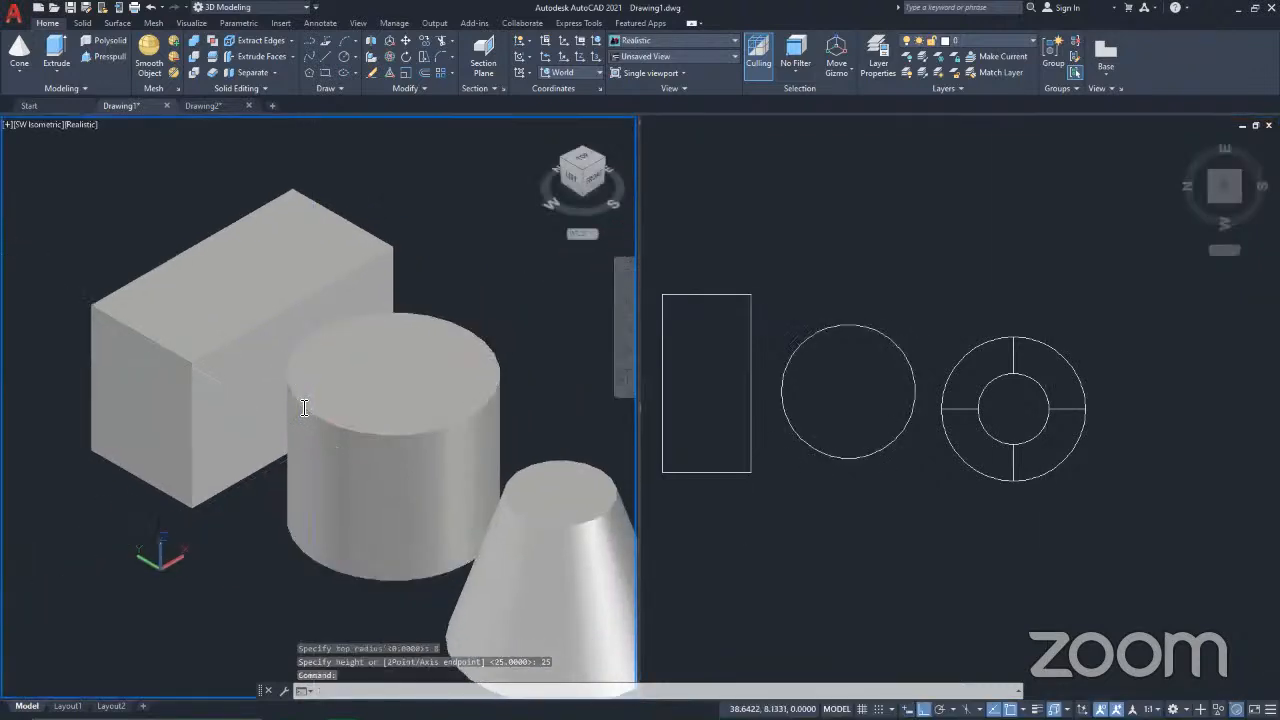
{"action": "middle_click", "coordinate": [304, 408]}
{"action": "middle_click", "coordinate": [304, 408]}
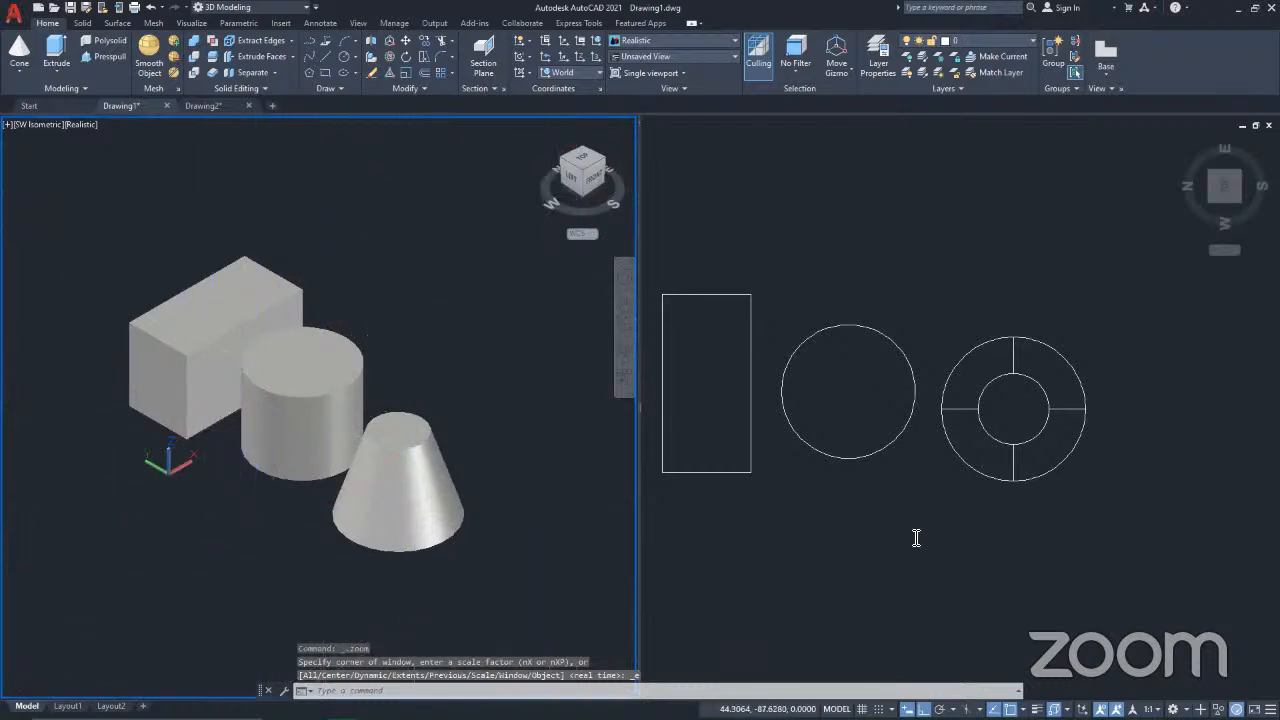
{"action": "scroll", "coordinate": [549, 546], "scroll_direction": "down", "scroll_amount": 2}
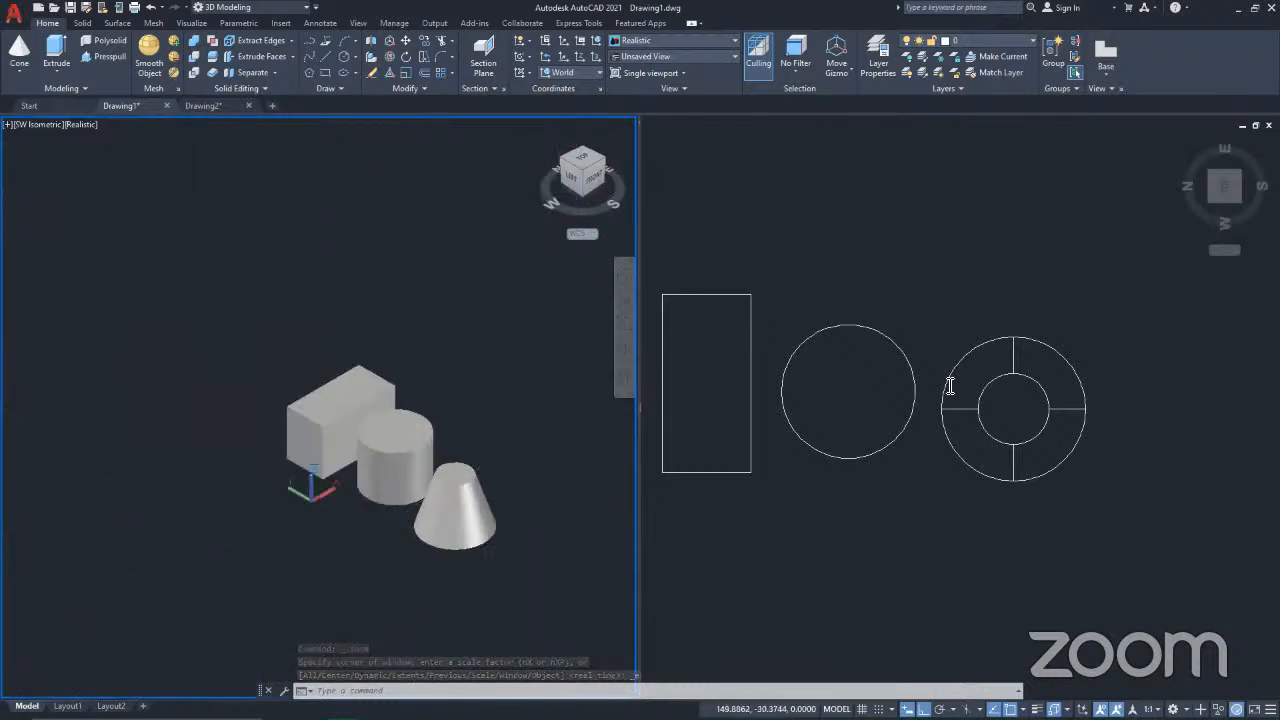
{"action": "scroll", "coordinate": [372, 535], "scroll_direction": "up", "scroll_amount": 3}
{"action": "middle_click_drag", "start_coordinate": [428, 509], "coordinate": [262, 470]}
Step: Create a solid sphere with radius 25 beside the cone in the Top viewport
{"action": "left_click", "coordinate": [1003, 340]}
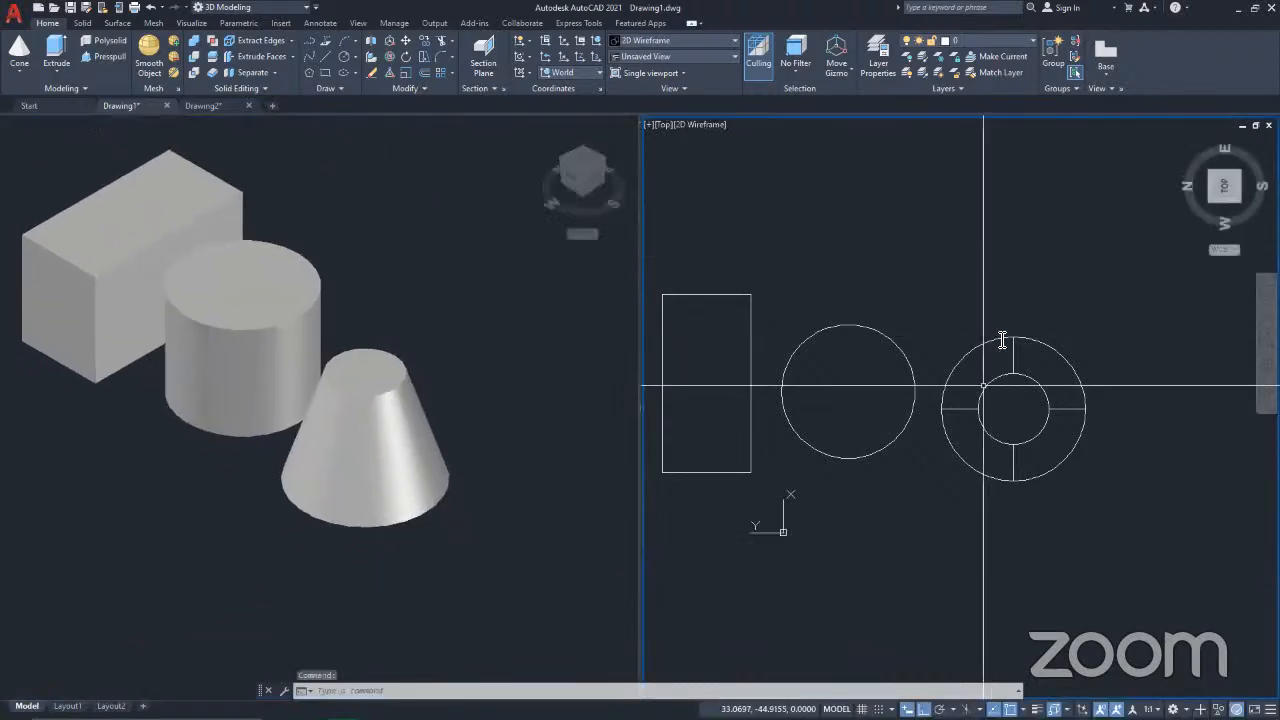
{"action": "scroll", "coordinate": [910, 371], "scroll_direction": "down", "scroll_amount": 4}
{"action": "middle_click_drag", "start_coordinate": [951, 443], "coordinate": [941, 520]}
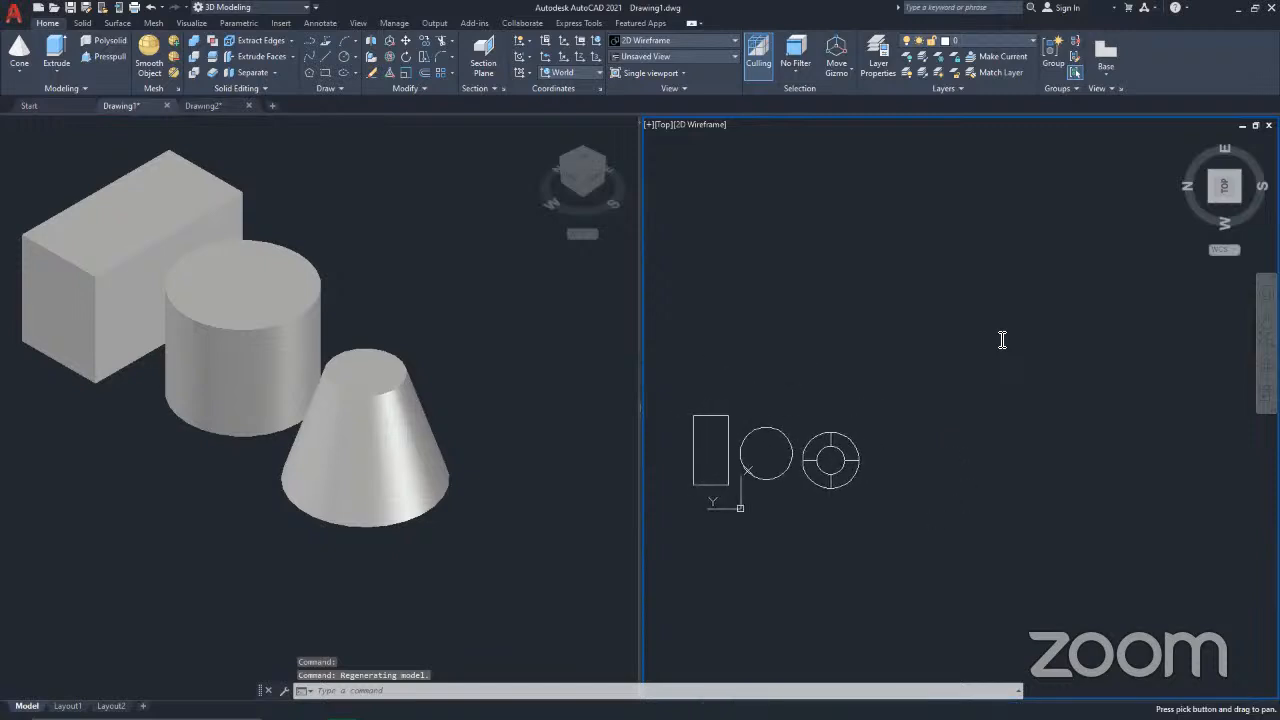
{"action": "left_click", "coordinate": [25, 75]}
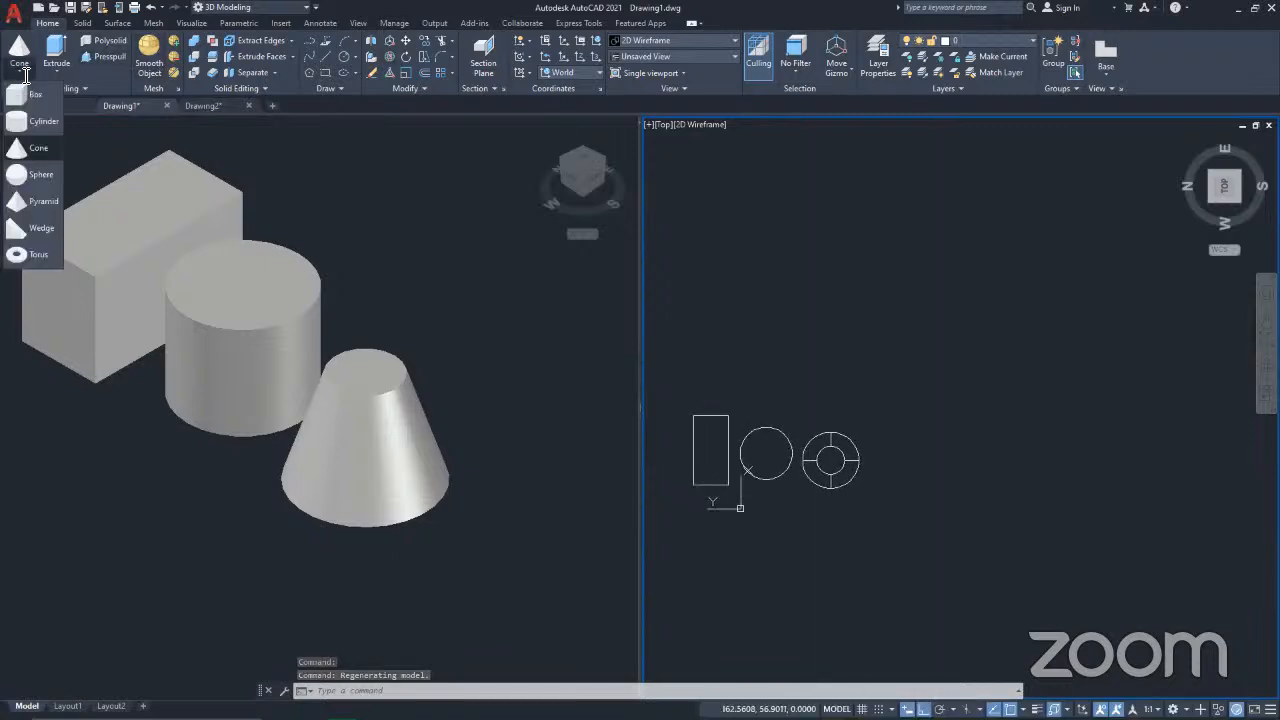
{"action": "left_click", "coordinate": [41, 173]}
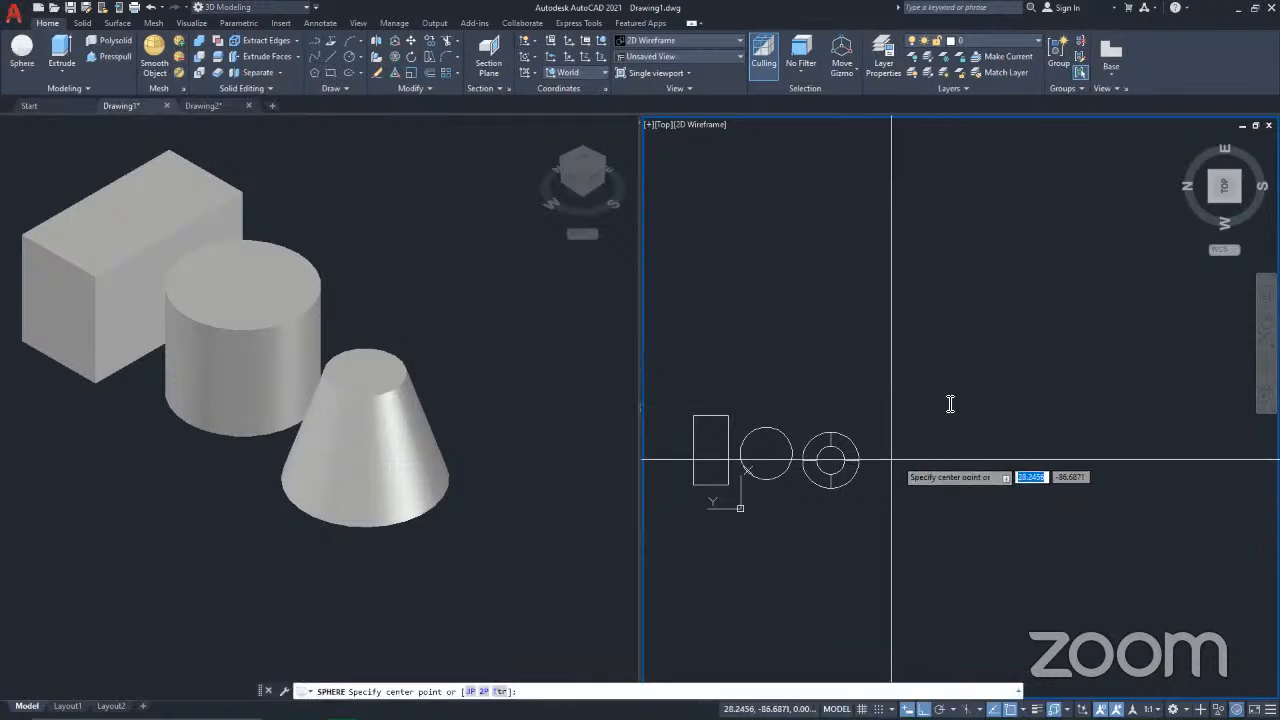
{"action": "left_click", "coordinate": [919, 476]}
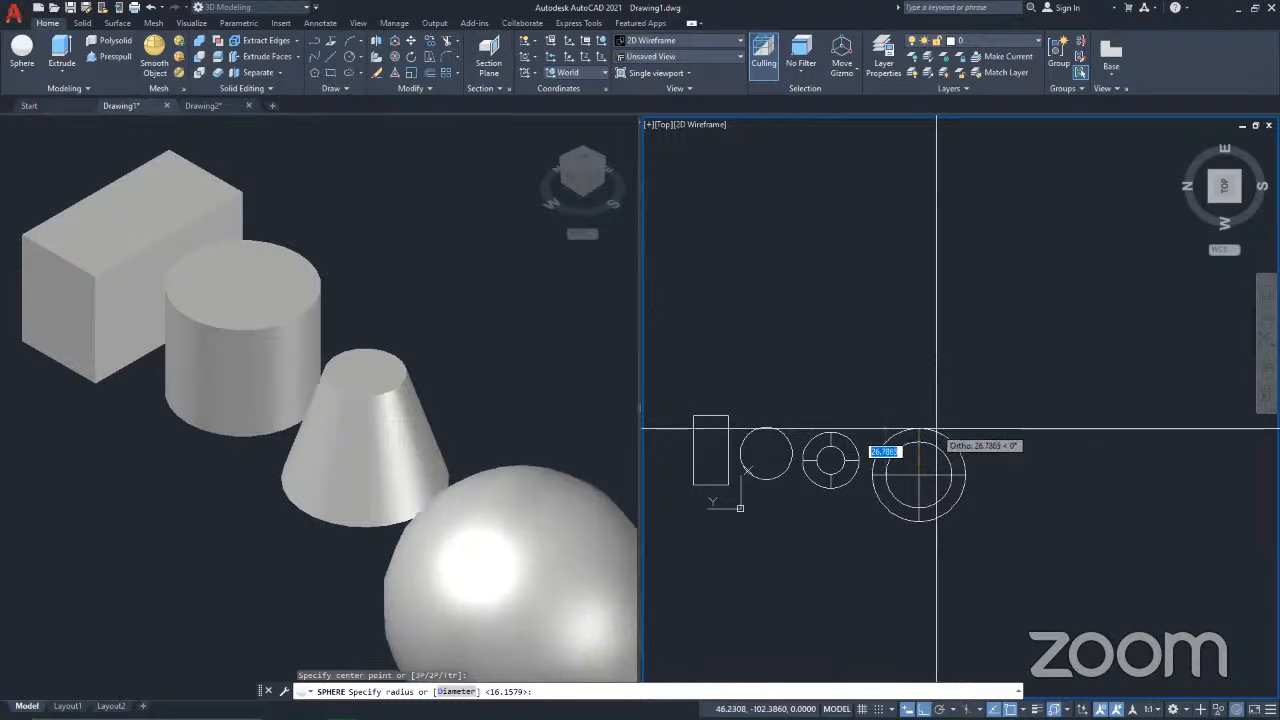
{"action": "type", "text": "5"}
{"action": "key", "text": "Return"}
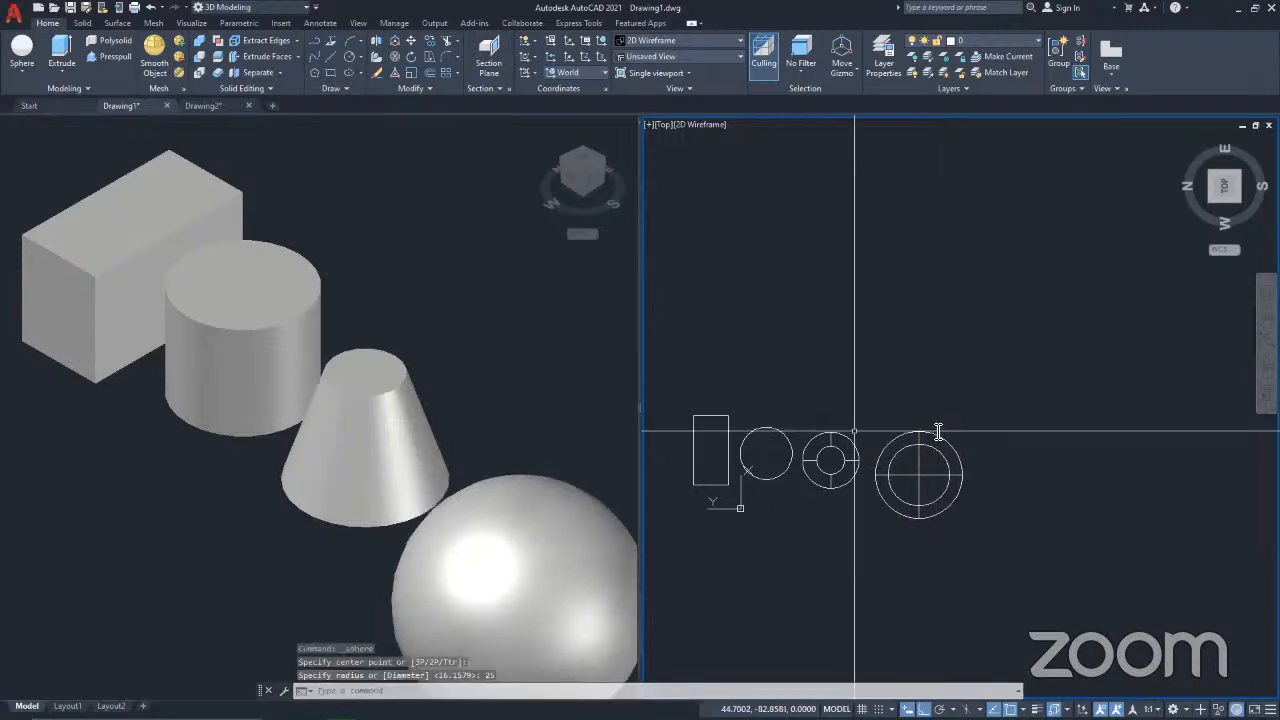
Step: Orbit the Realistic isometric viewport to examine the row of four solids from the side
{"action": "scroll", "coordinate": [645, 436], "scroll_direction": "down", "scroll_amount": 3}
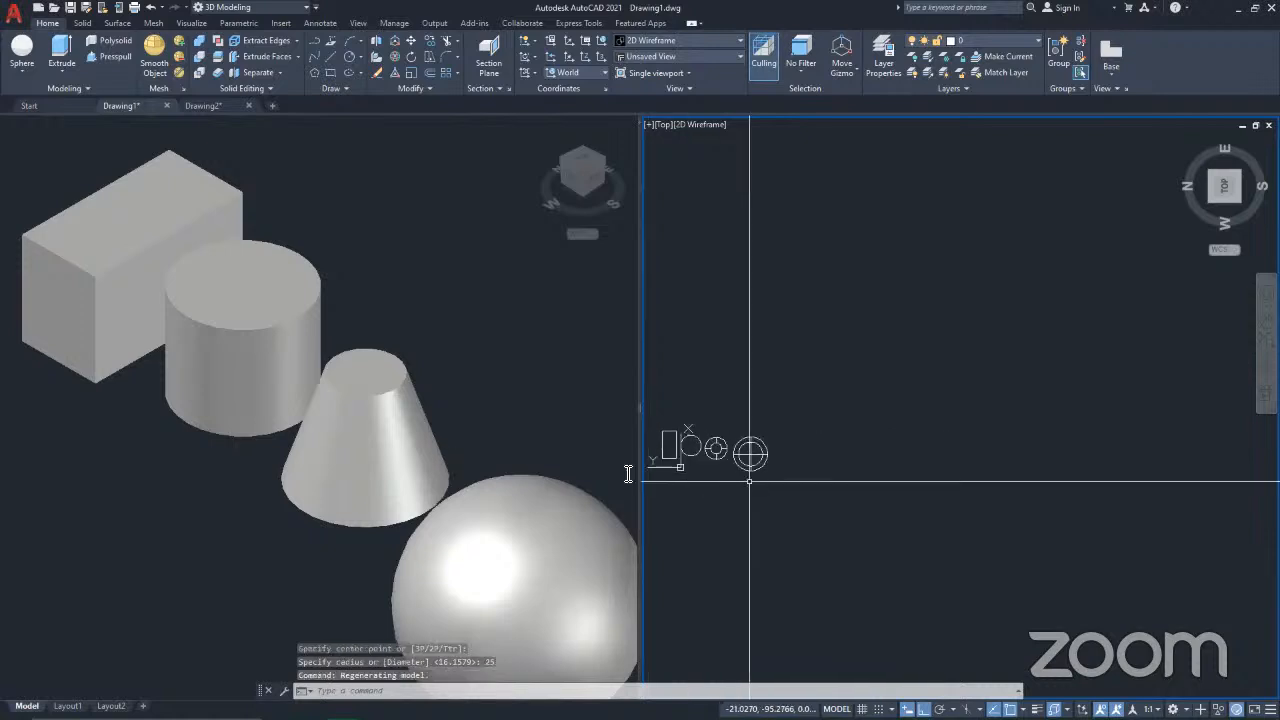
{"action": "scroll", "coordinate": [642, 452], "scroll_direction": "up", "scroll_amount": 5}
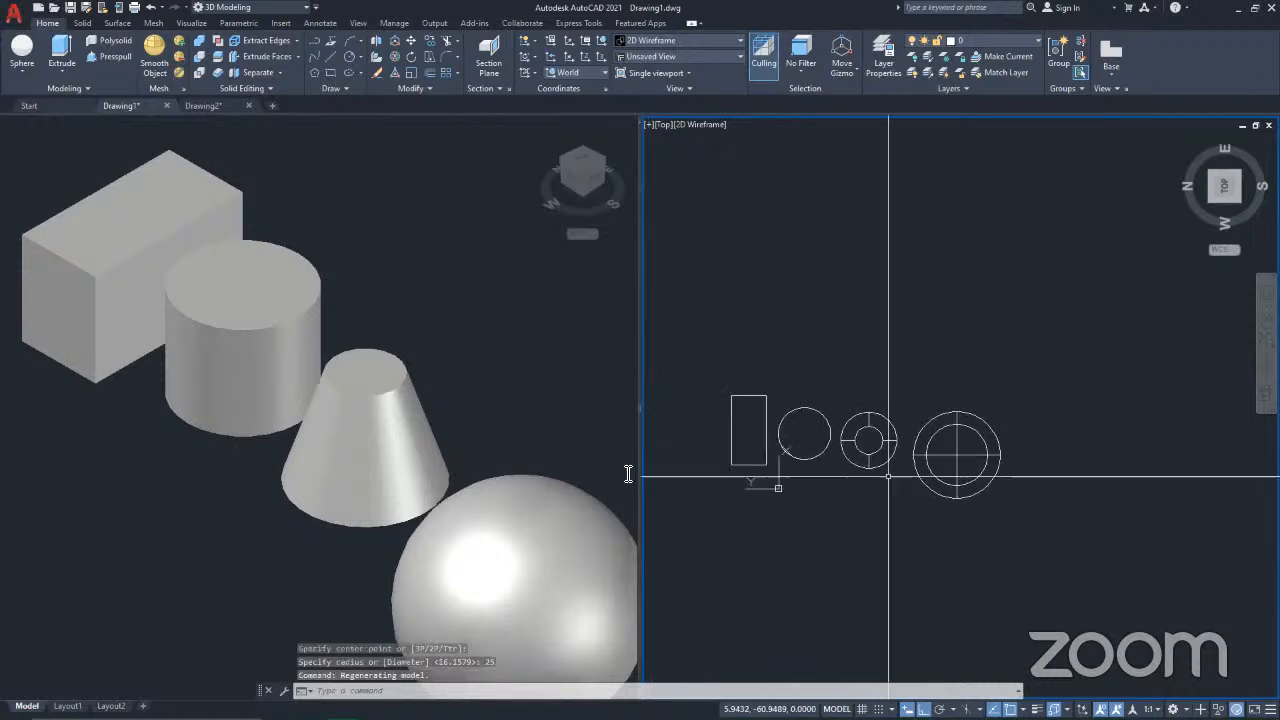
{"action": "left_click", "coordinate": [628, 473]}
{"action": "scroll", "coordinate": [495, 390], "scroll_direction": "down", "scroll_amount": 2}
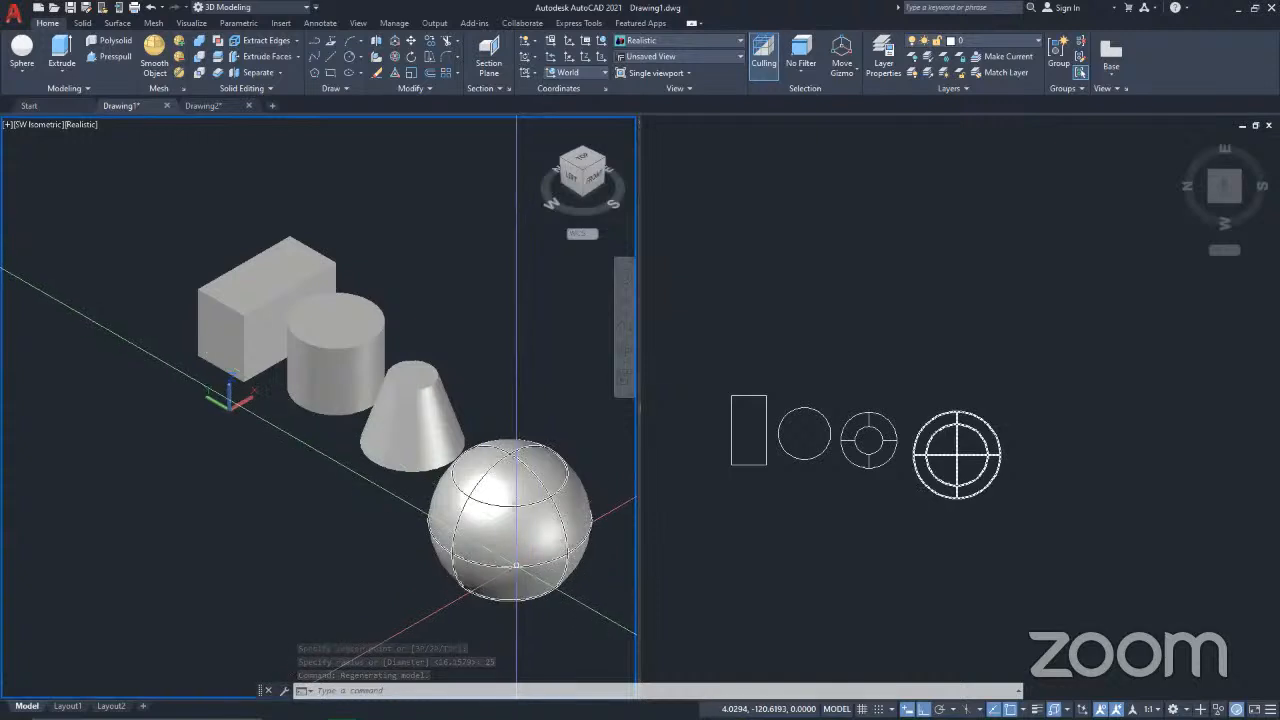
{"action": "middle_click_drag", "start_coordinate": [516, 565], "coordinate": [570, 467], "text": "shift"}
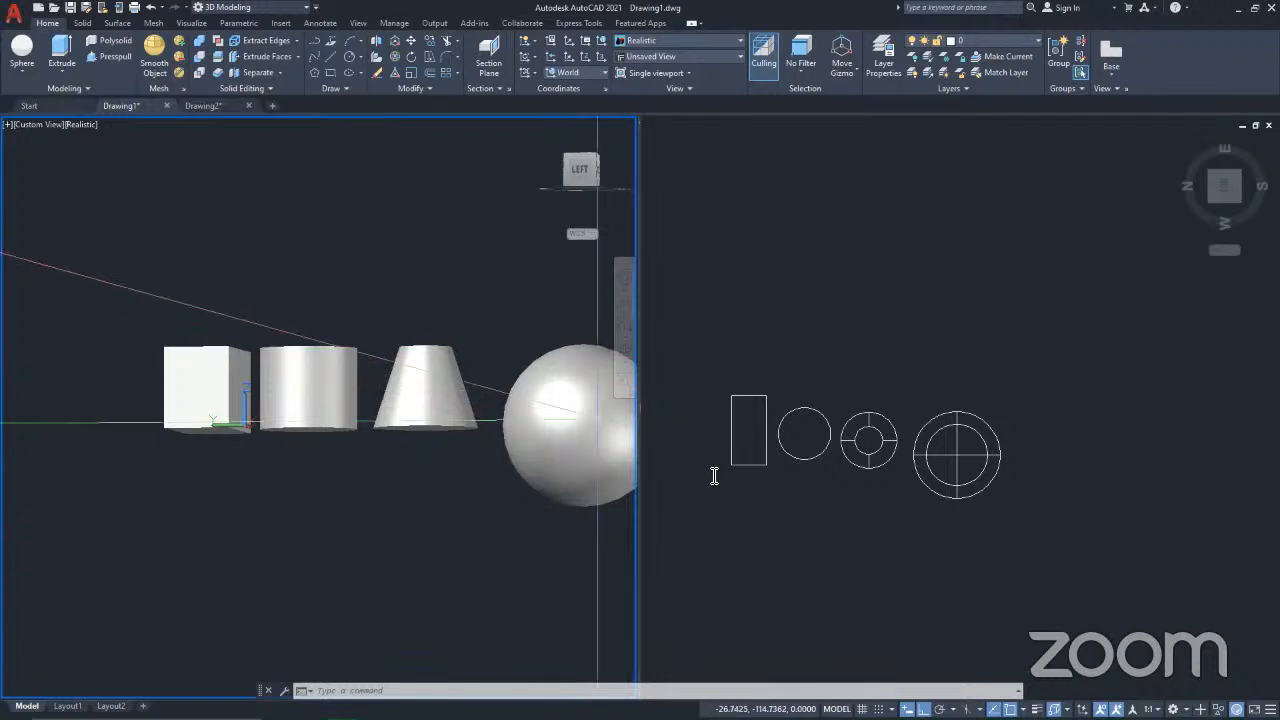
{"action": "left_click", "coordinate": [1042, 450]}
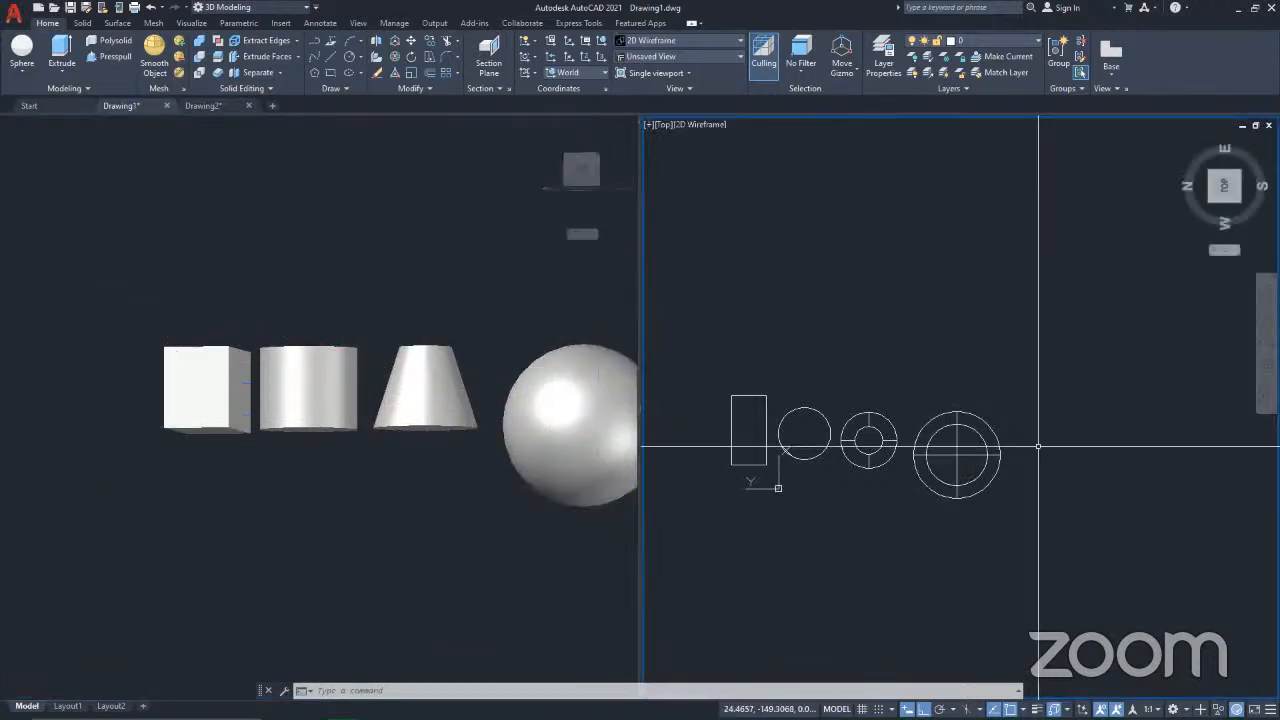
{"action": "left_click", "coordinate": [28, 80]}
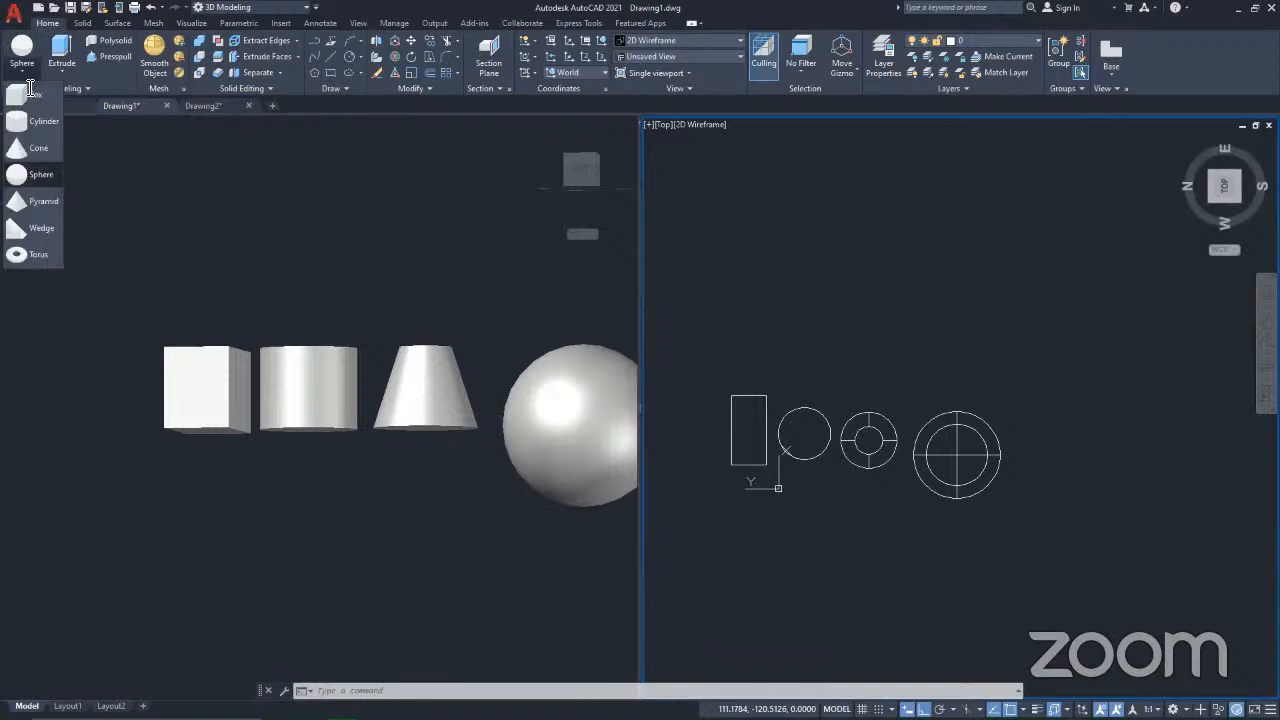
{"action": "left_click", "coordinate": [36, 203]}
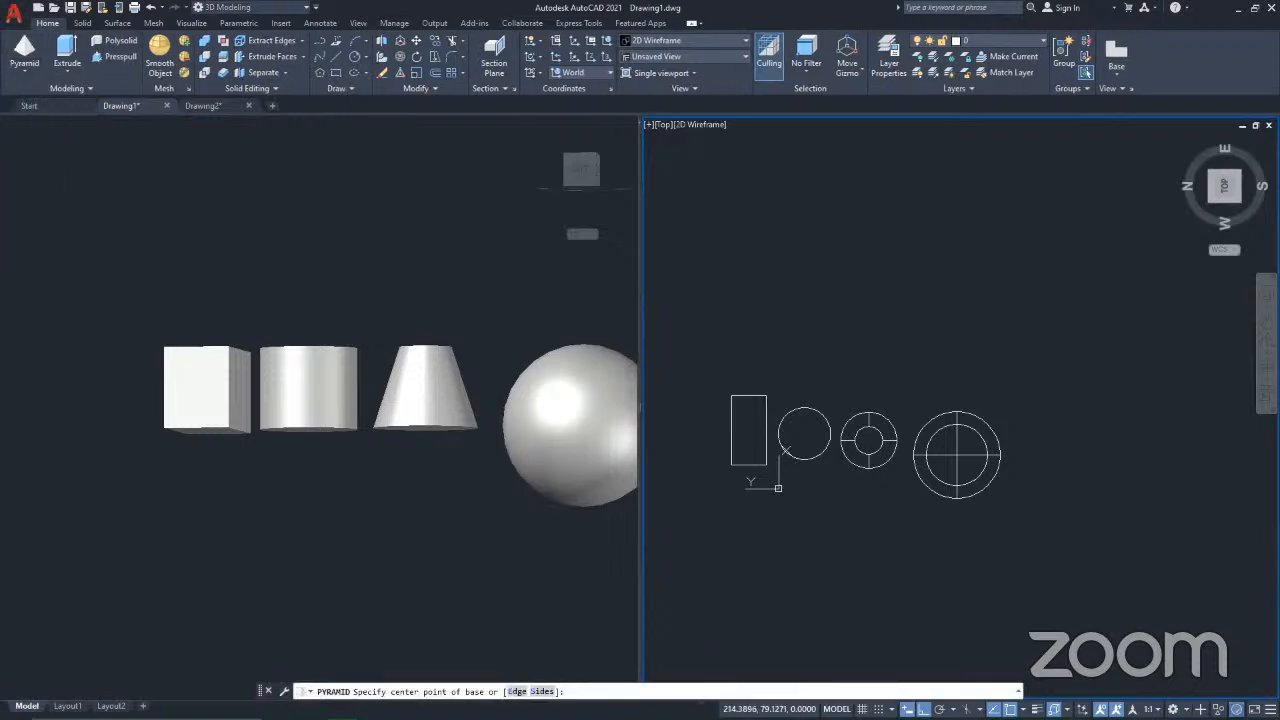
{"action": "scroll", "coordinate": [218, 480], "scroll_direction": "down", "scroll_amount": 4}
{"action": "scroll", "coordinate": [362, 460], "scroll_direction": "up", "scroll_amount": 4}
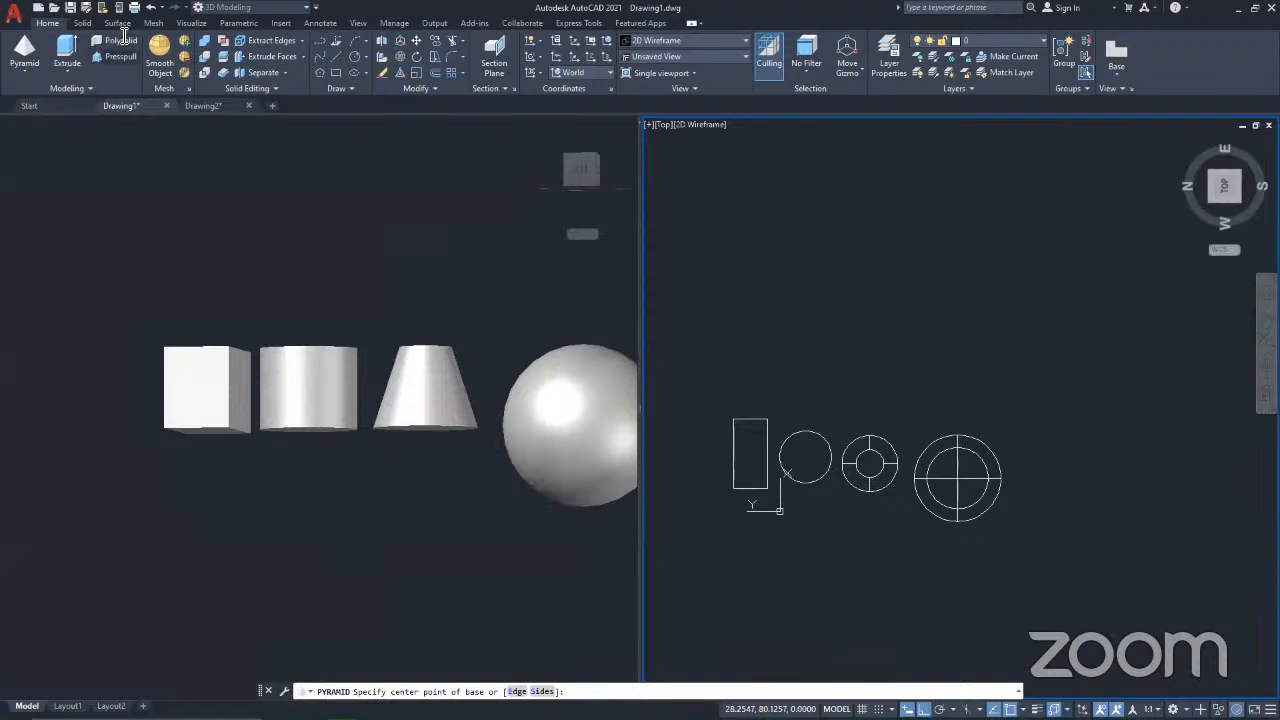
{"action": "left_click", "coordinate": [578, 148]}
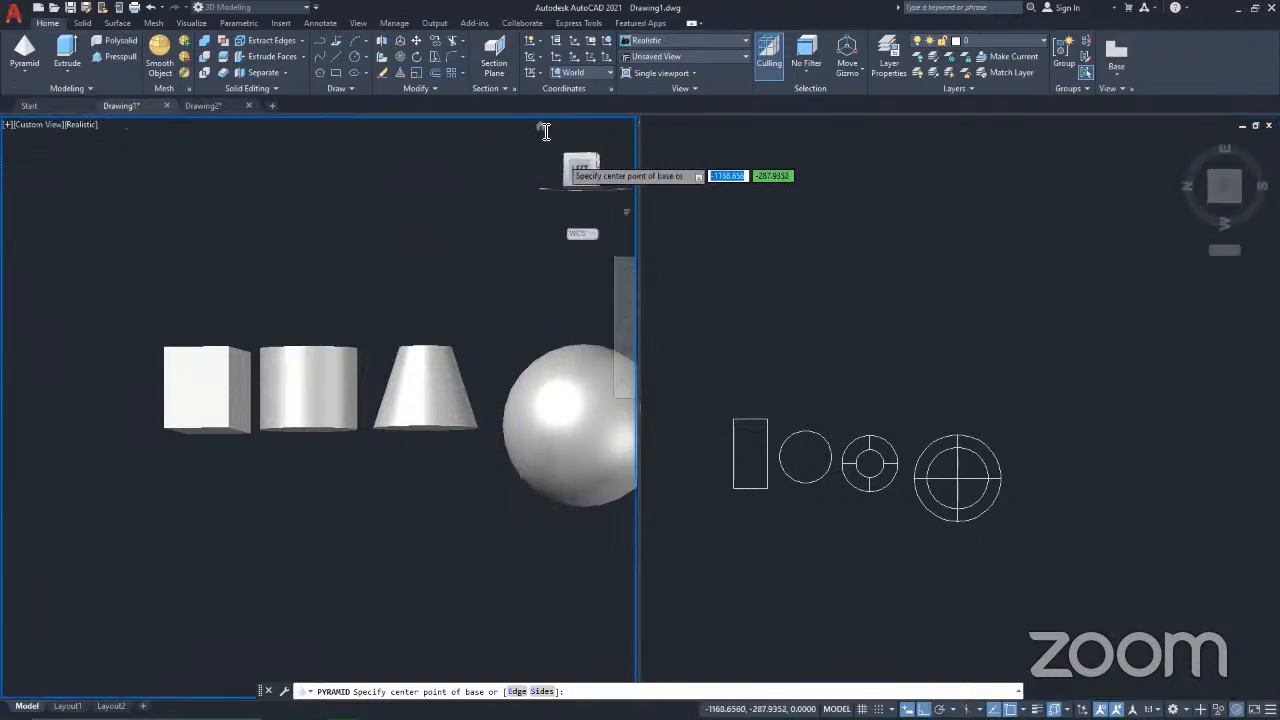
{"action": "middle_click_drag", "start_coordinate": [410, 225], "coordinate": [549, 368], "text": "shift"}
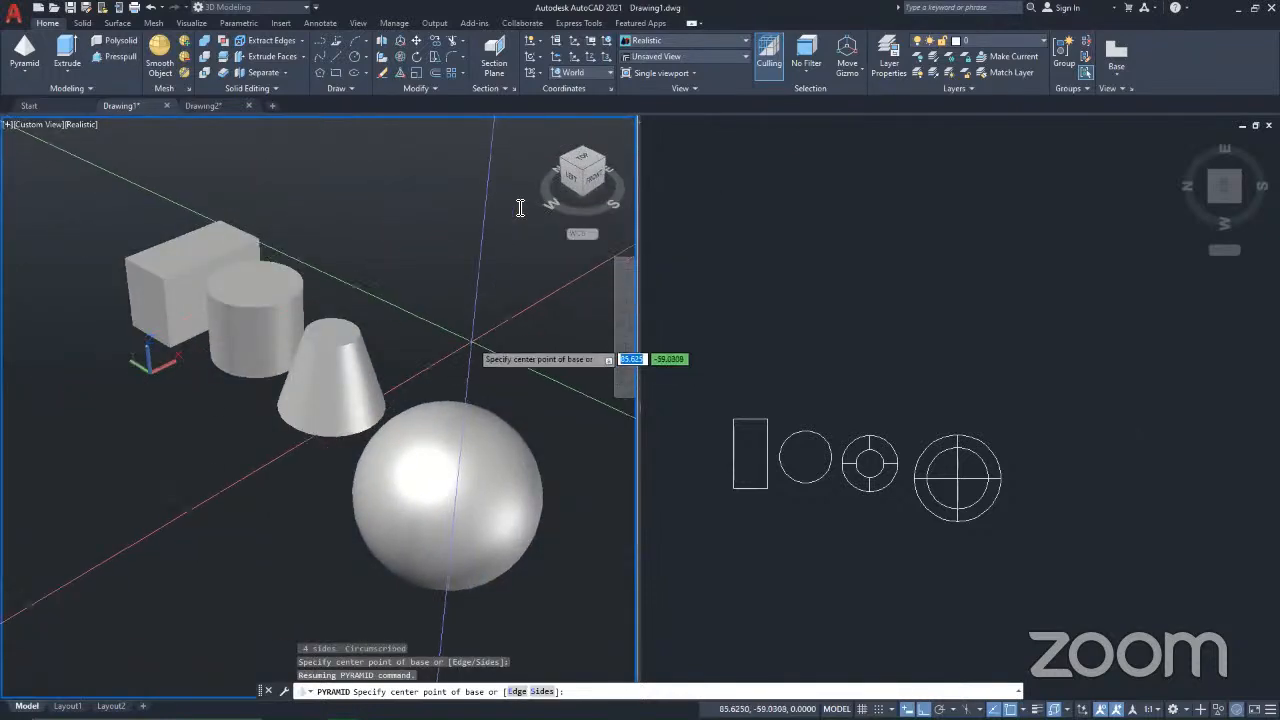
{"action": "key", "text": "Escape"}
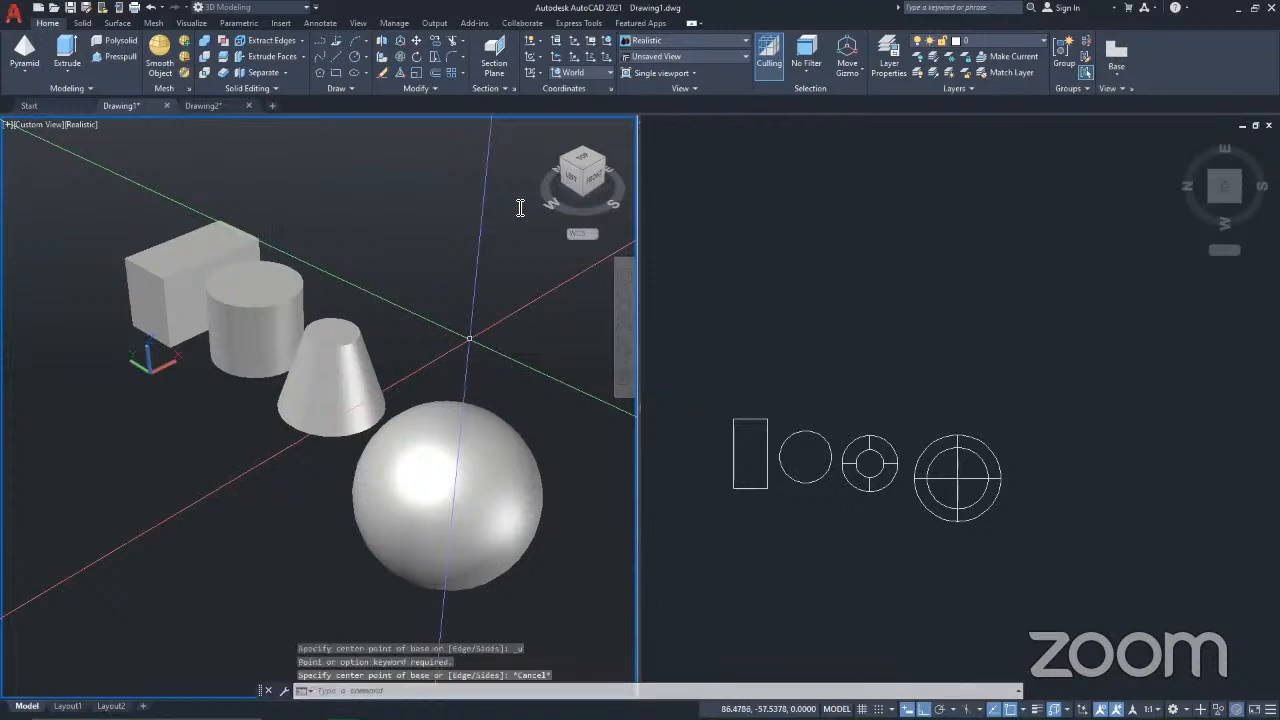
{"action": "key", "text": "ctrl+z"}
Step: Restore the SW Isometric view in the Realistic viewport
{"action": "left_click", "coordinate": [115, 198]}
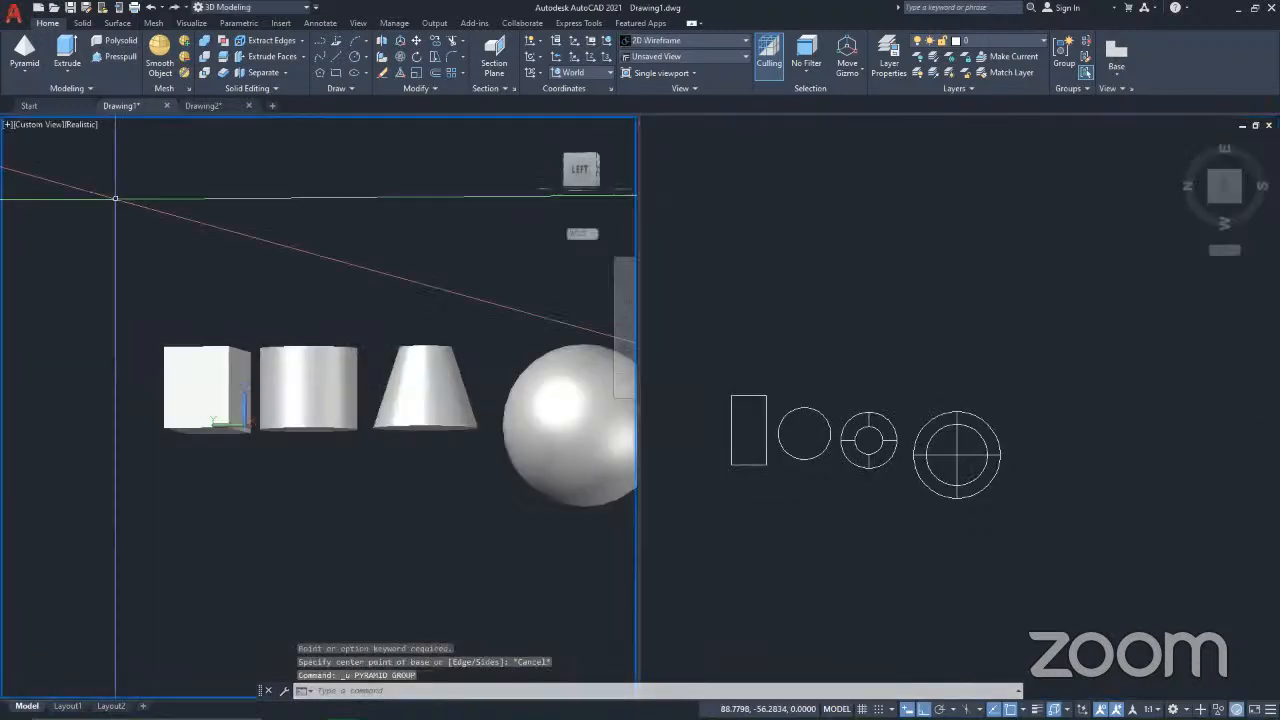
{"action": "left_click", "coordinate": [42, 126]}
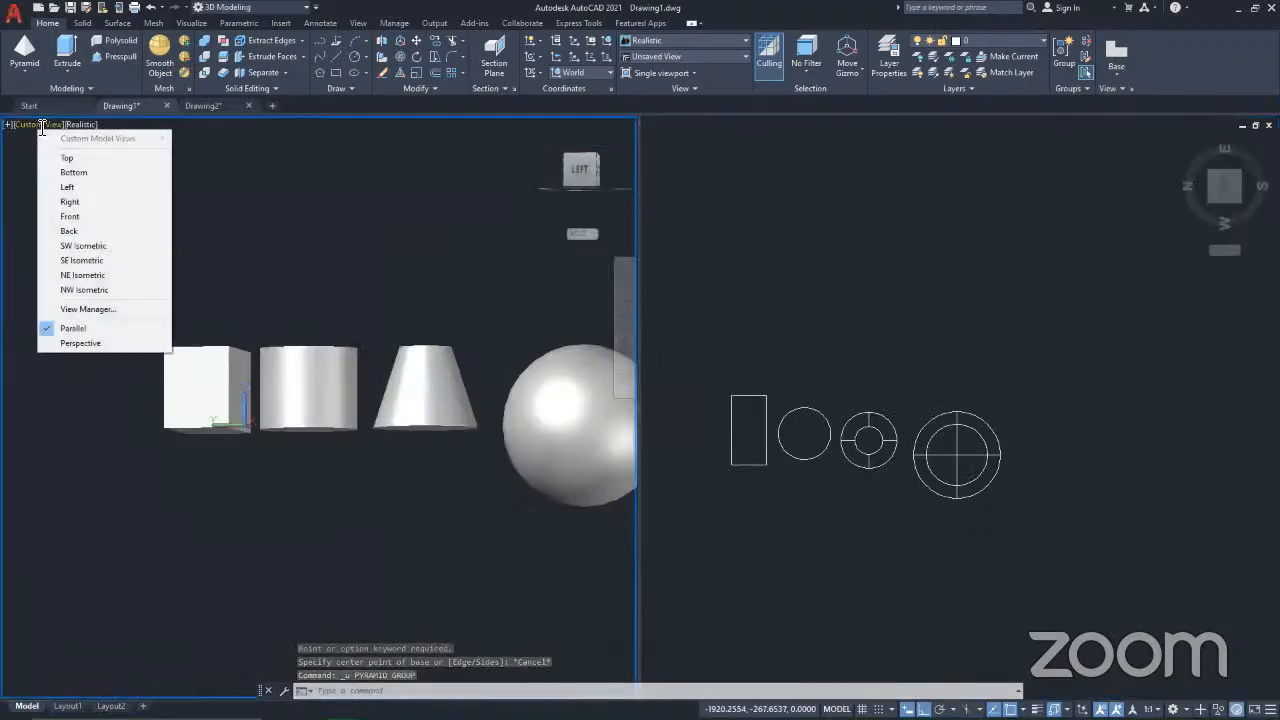
{"action": "left_click", "coordinate": [84, 245]}
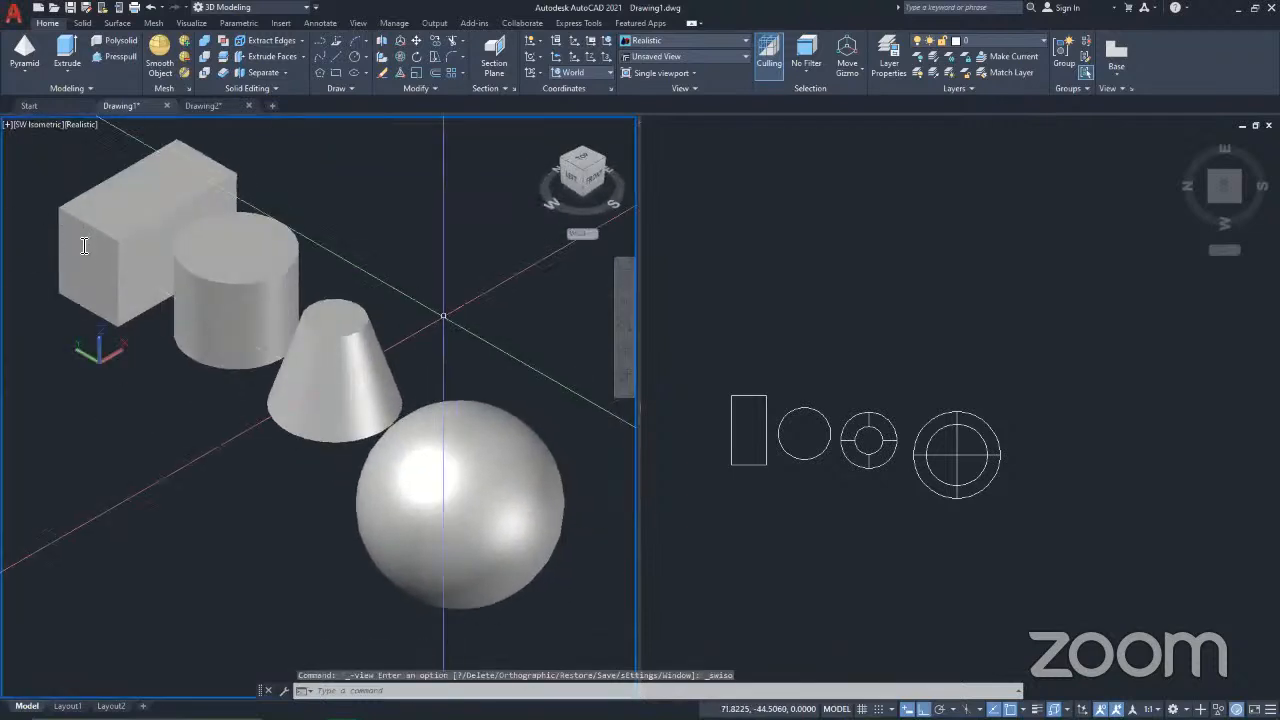
Step: Create a four-sided pyramid about 54 high beyond the sphere in the Top viewport, defining its base by edge
{"action": "left_click", "coordinate": [920, 372]}
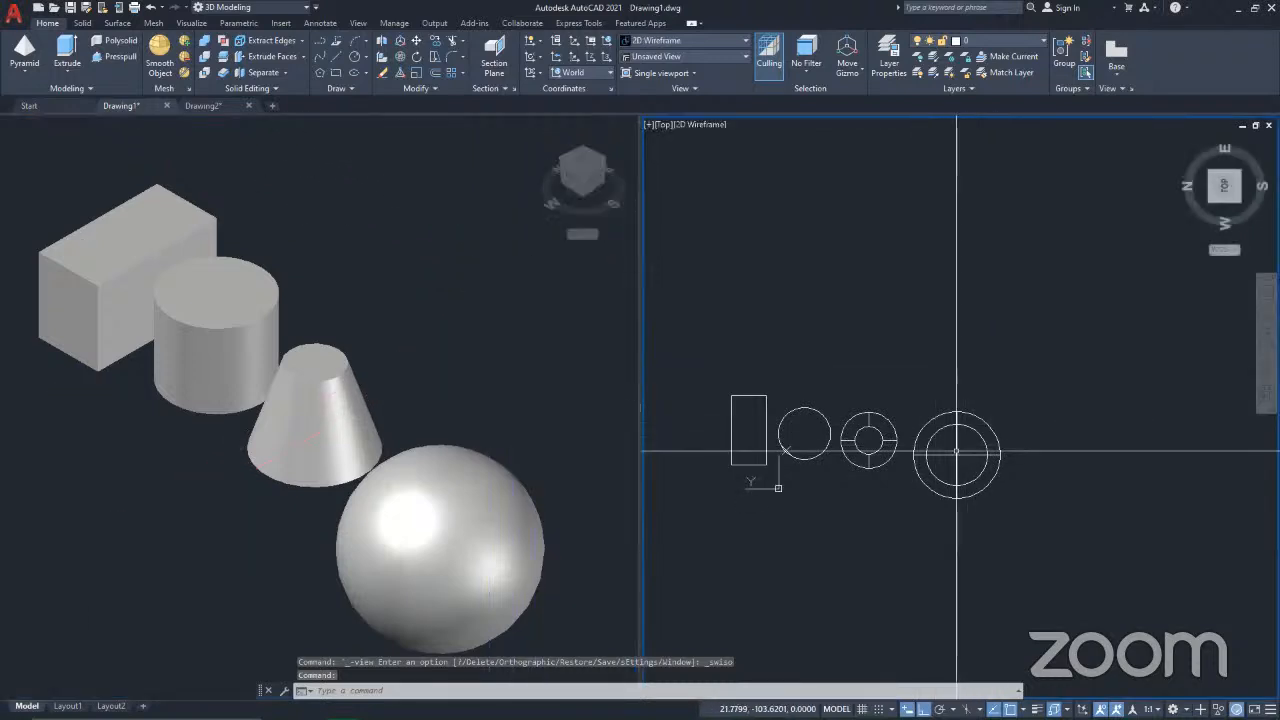
{"action": "left_click", "coordinate": [24, 52]}
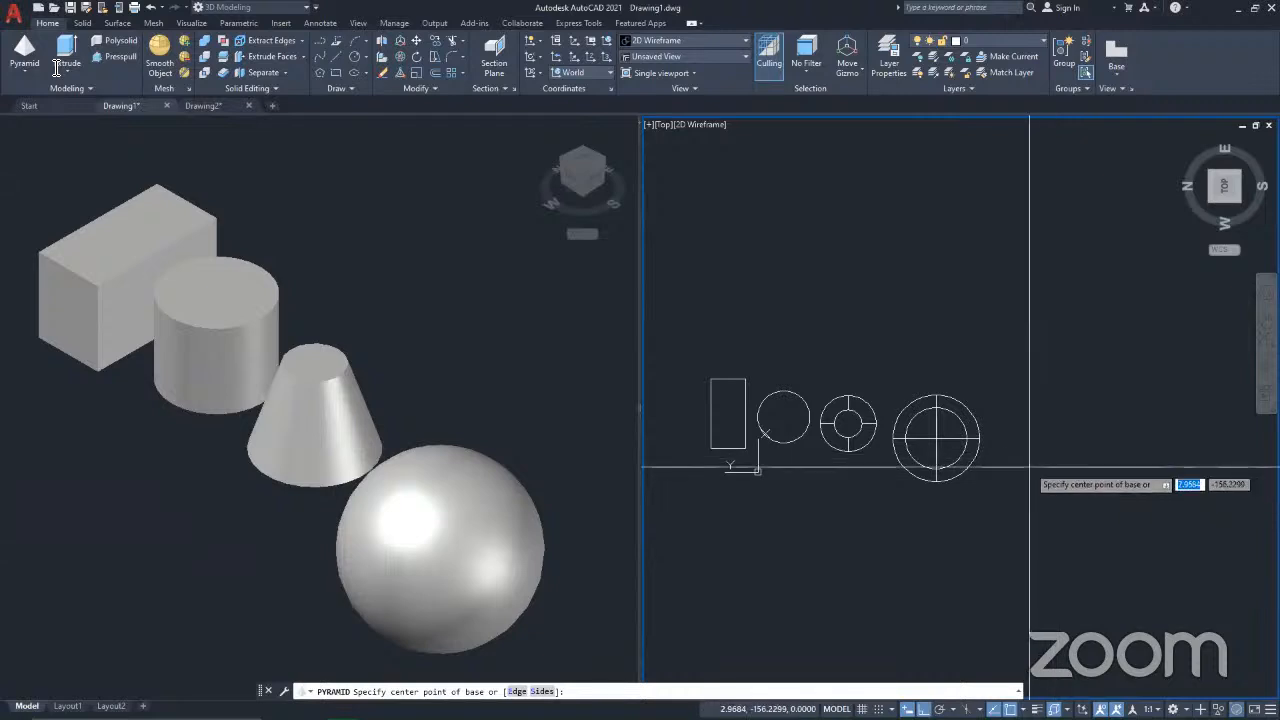
{"action": "left_click", "coordinate": [515, 691]}
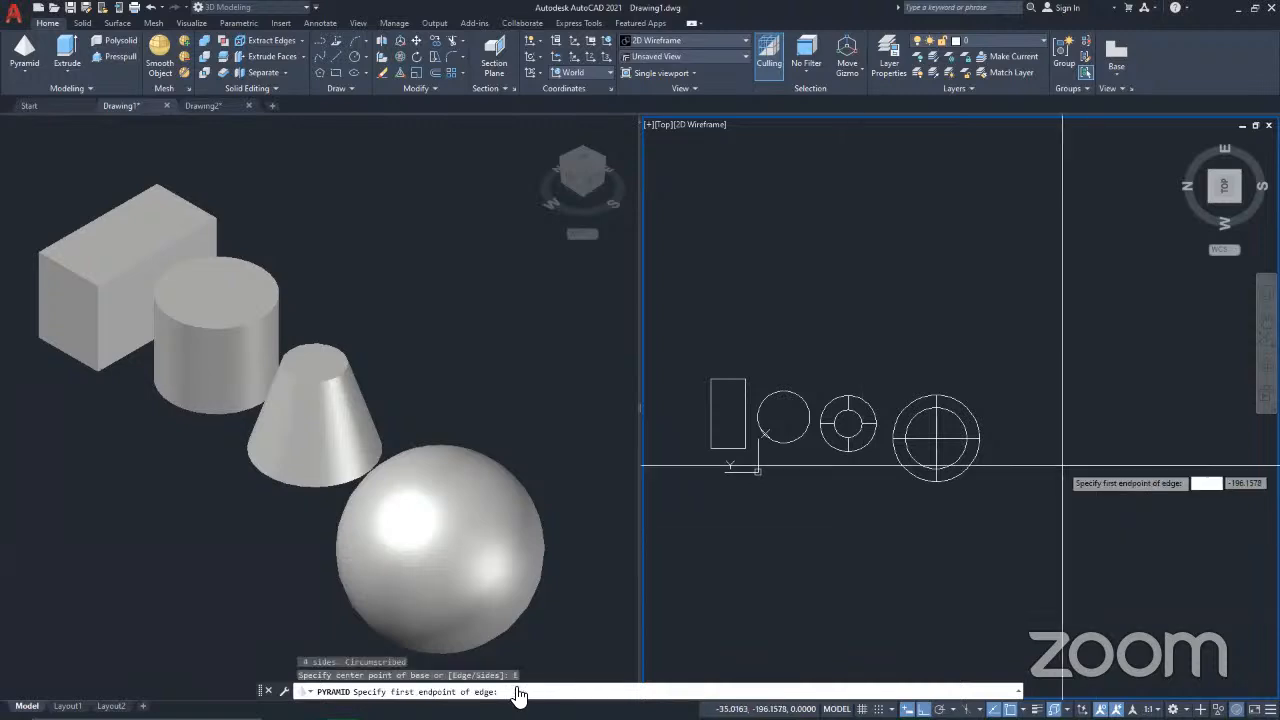
{"action": "left_click", "coordinate": [1019, 473]}
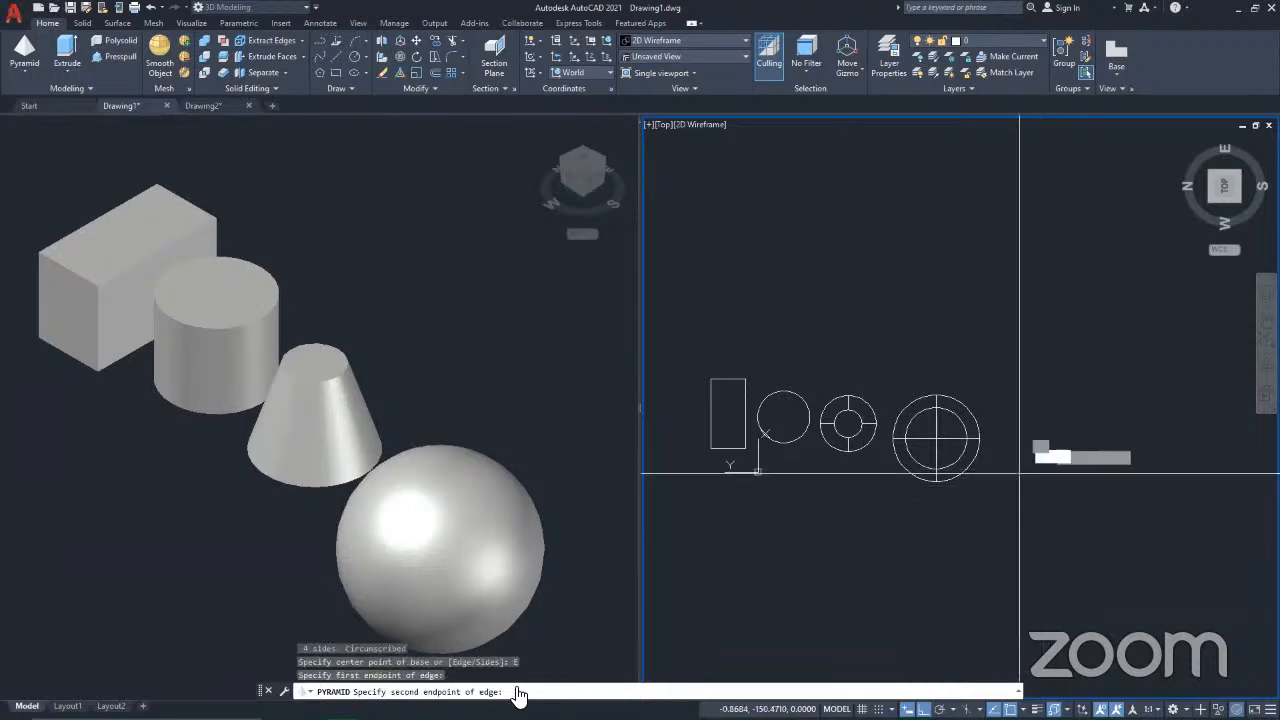
{"action": "left_click", "coordinate": [1104, 408]}
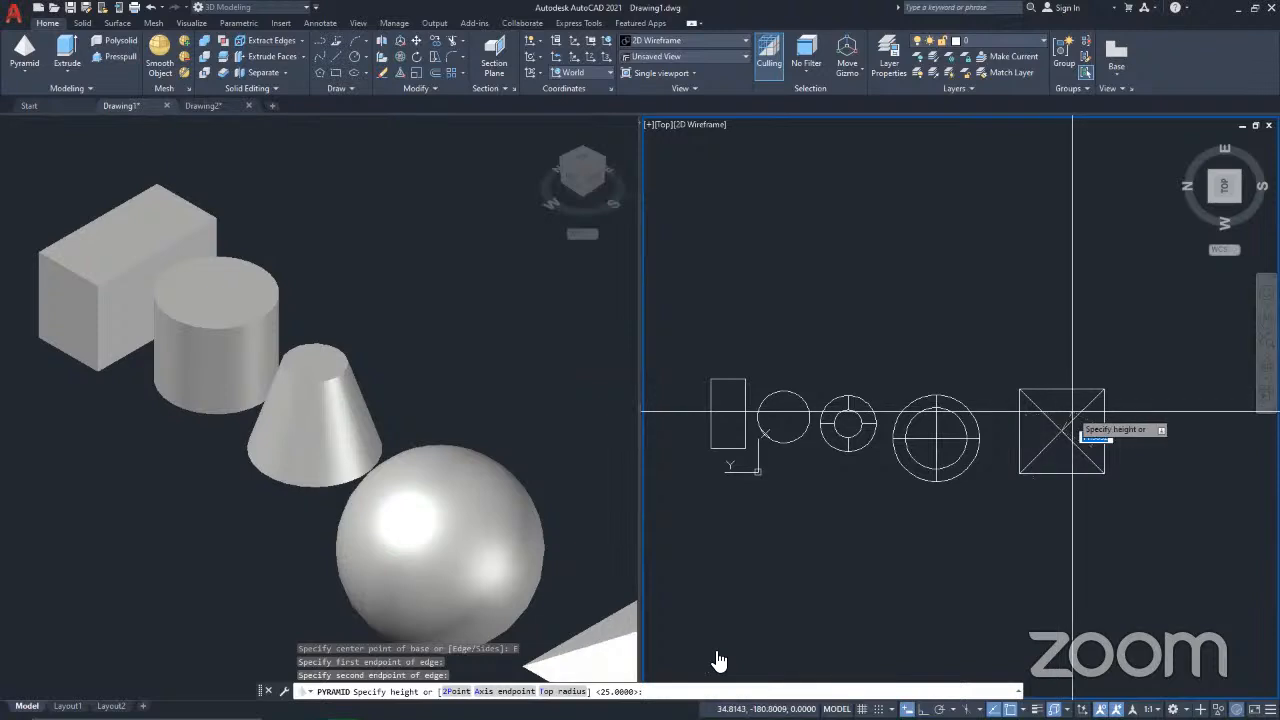
{"action": "left_click", "coordinate": [1070, 343]}
{"action": "left_click", "coordinate": [423, 300]}
{"action": "middle_click", "coordinate": [409, 357]}
{"action": "middle_click", "coordinate": [409, 357]}
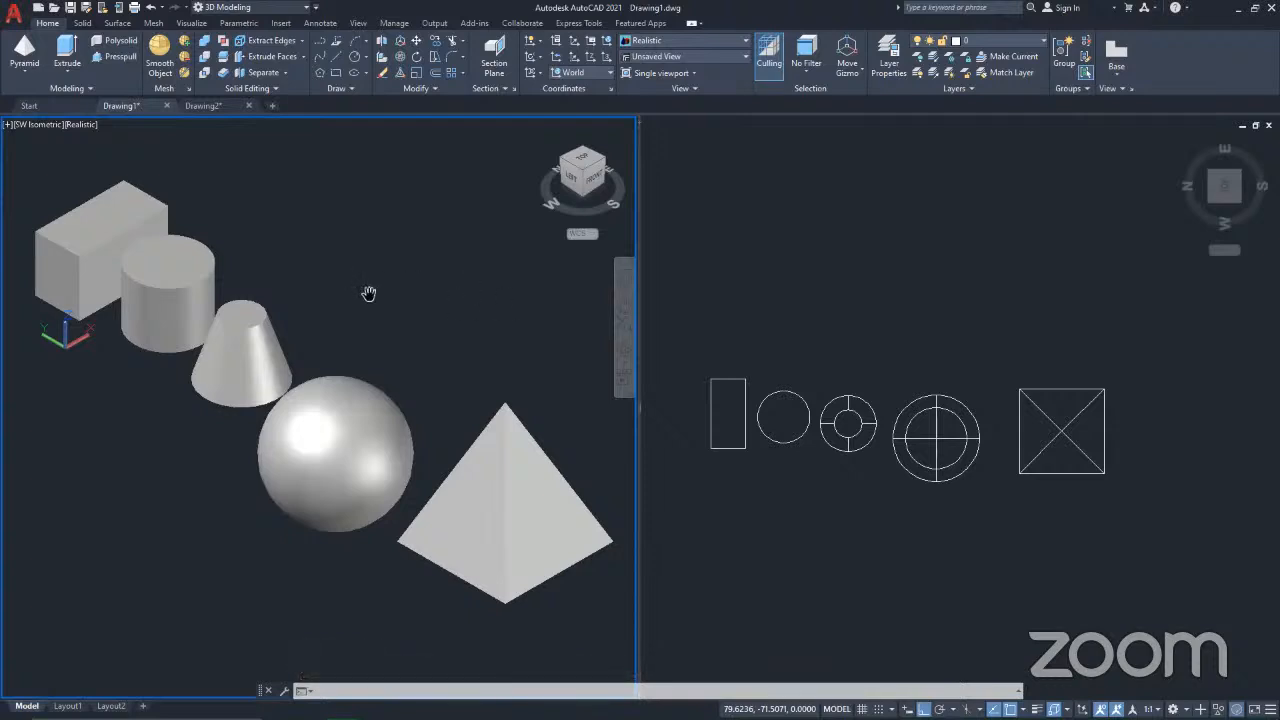
Step: Create a wedge about 68 high in the free space below the row of solids in the Top viewport
{"action": "left_click", "coordinate": [909, 314]}
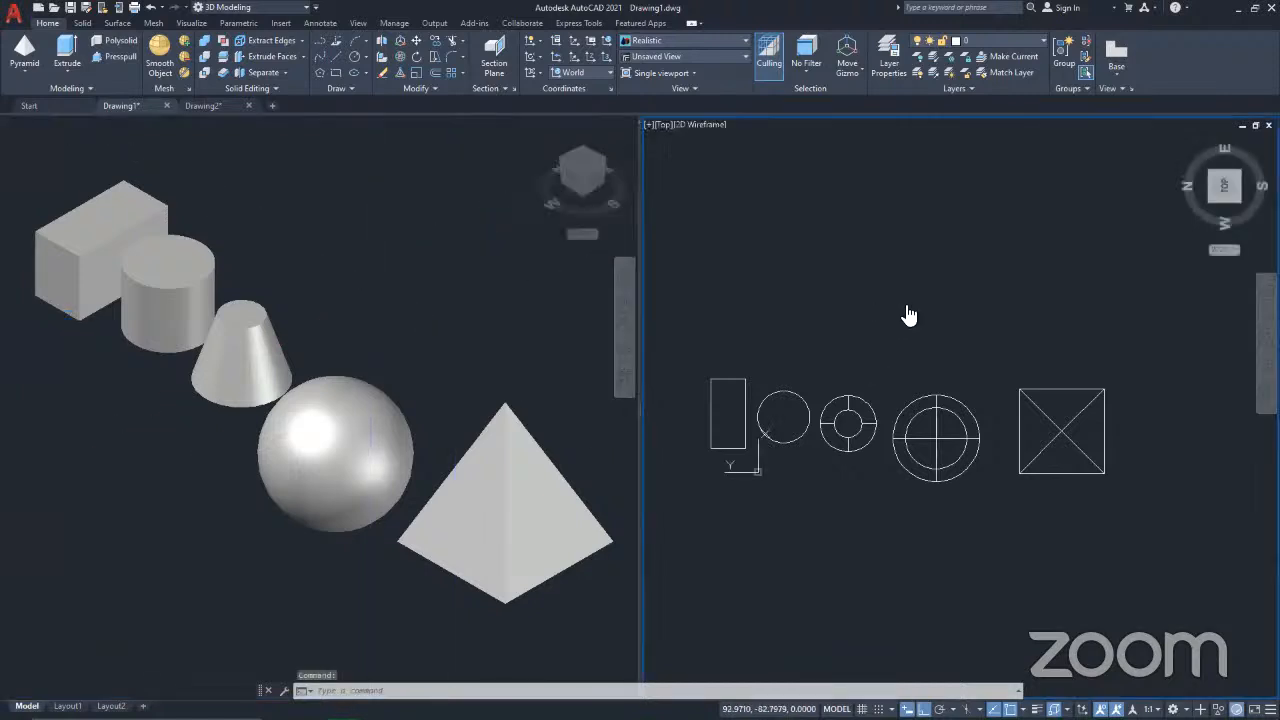
{"action": "mouse_move", "coordinate": [894, 402]}
{"action": "middle_mouse_down"}
{"action": "mouse_move", "coordinate": [898, 238]}
{"action": "mouse_move", "coordinate": [925, 222]}
{"action": "middle_mouse_up"}
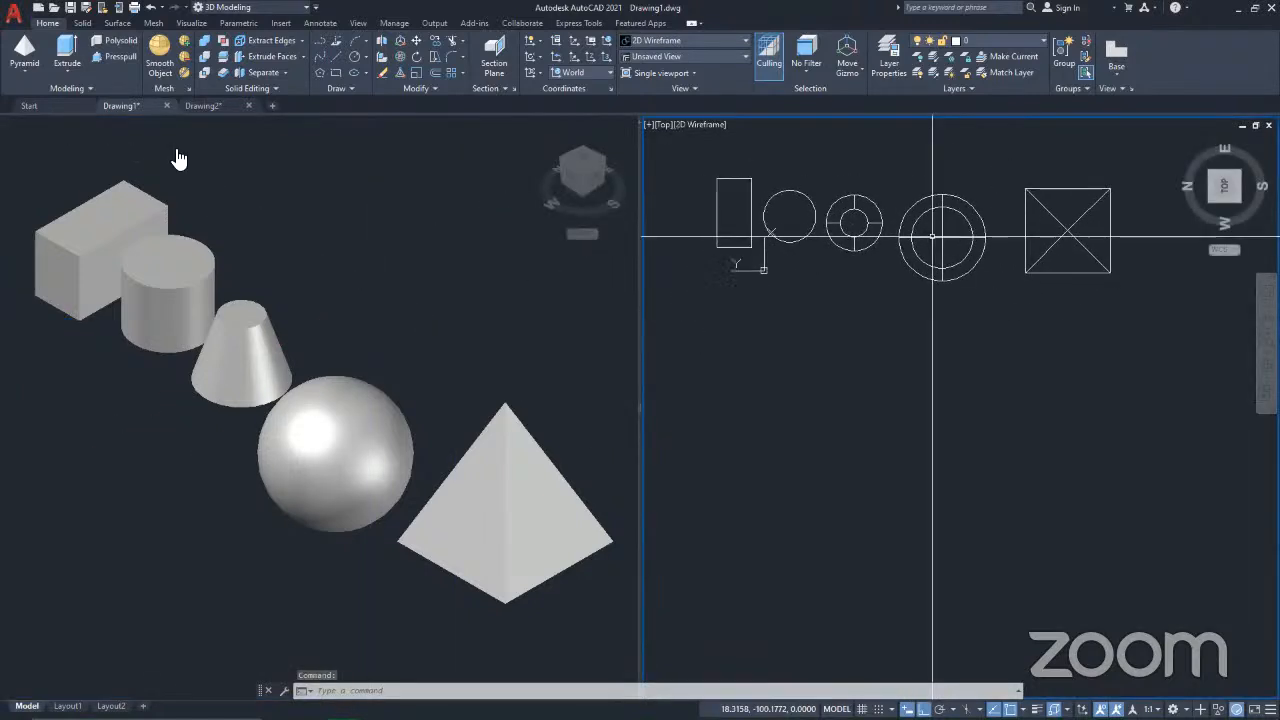
{"action": "left_click", "coordinate": [24, 86]}
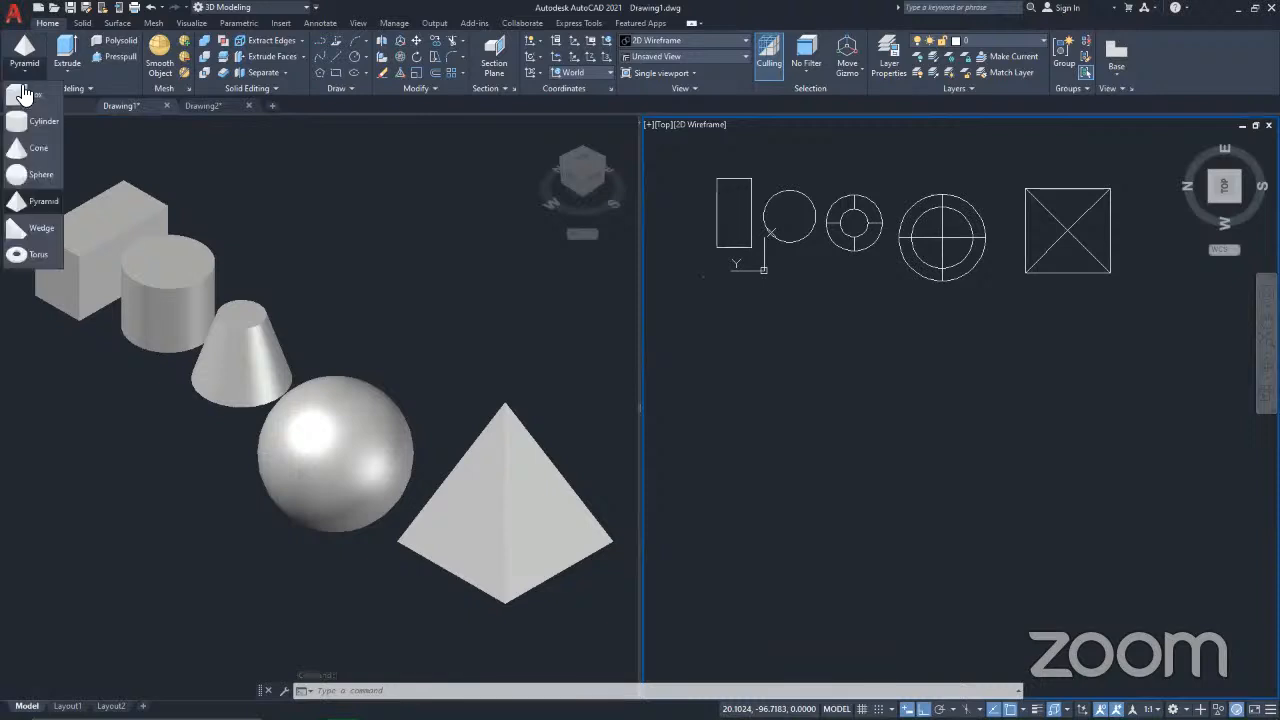
{"action": "left_click", "coordinate": [35, 232]}
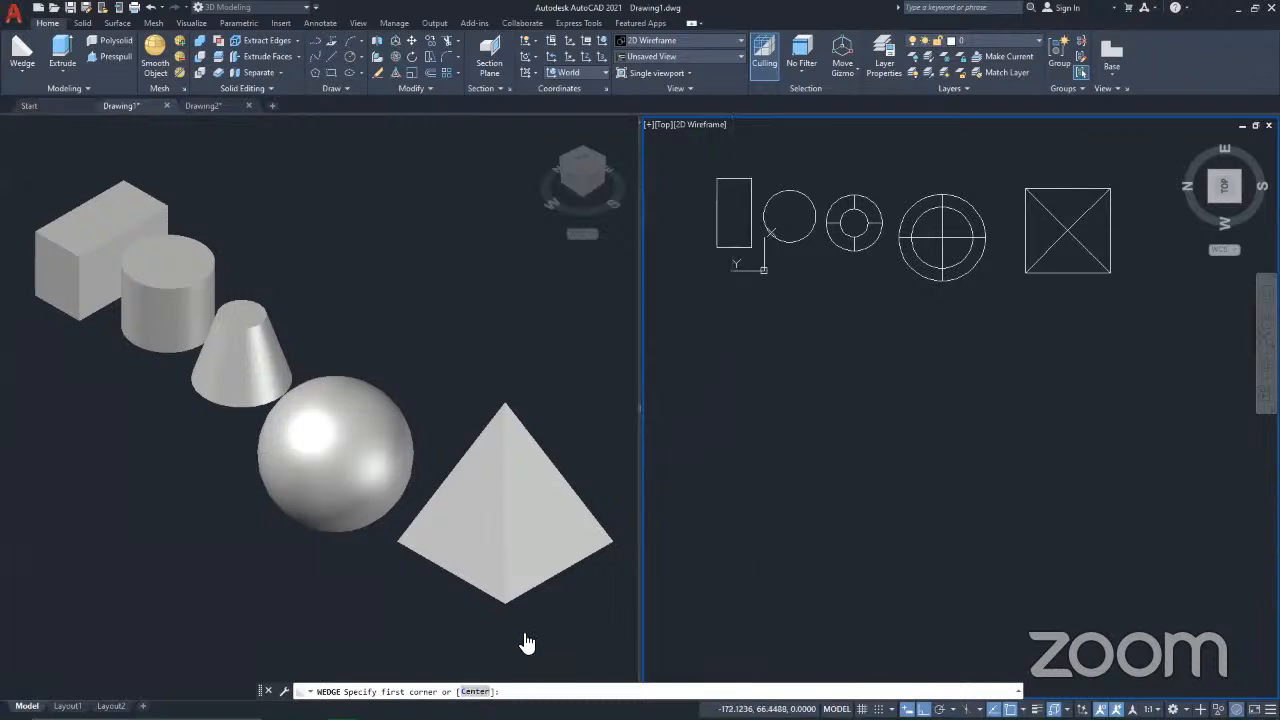
{"action": "left_click", "coordinate": [775, 453]}
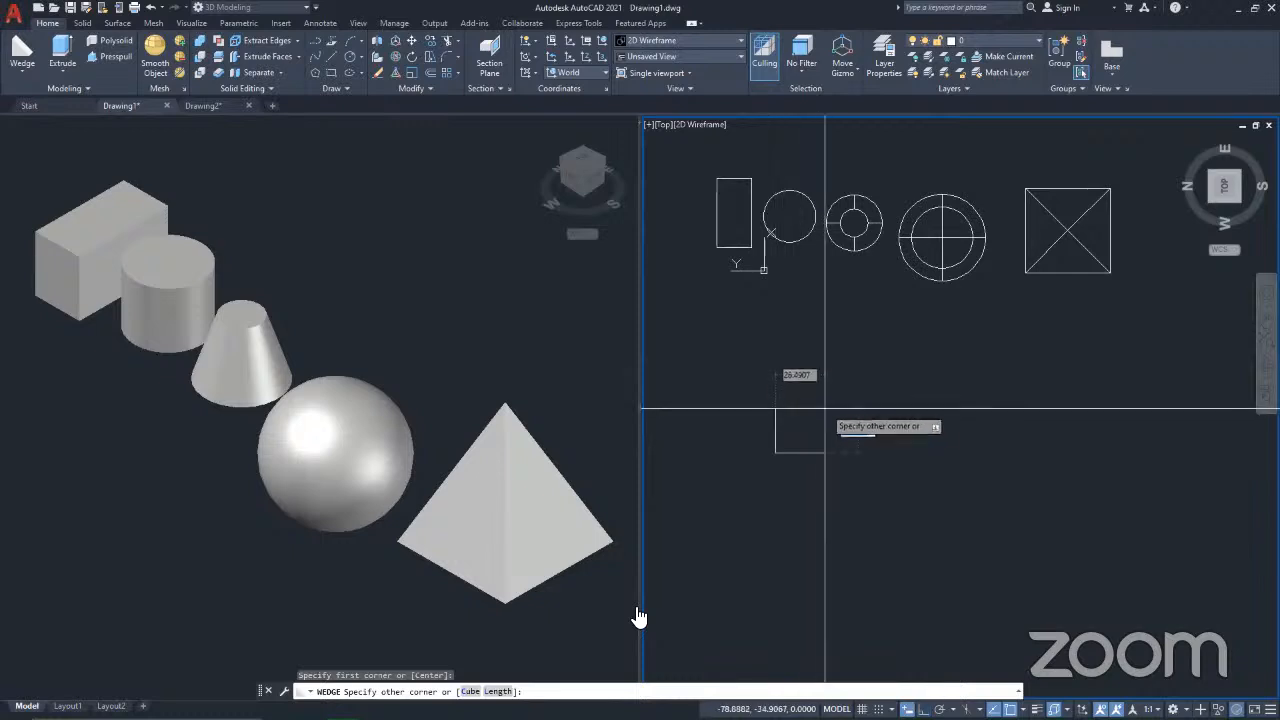
{"action": "left_click", "coordinate": [905, 410]}
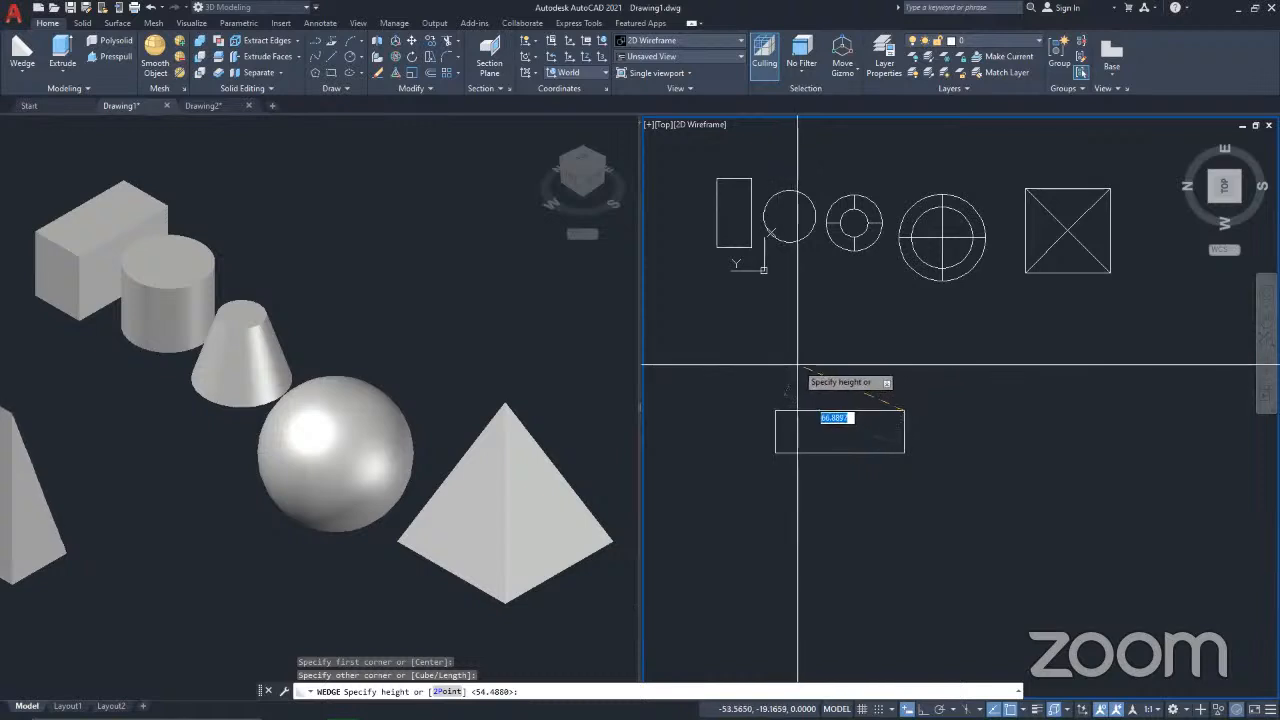
{"action": "left_click", "coordinate": [797, 359]}
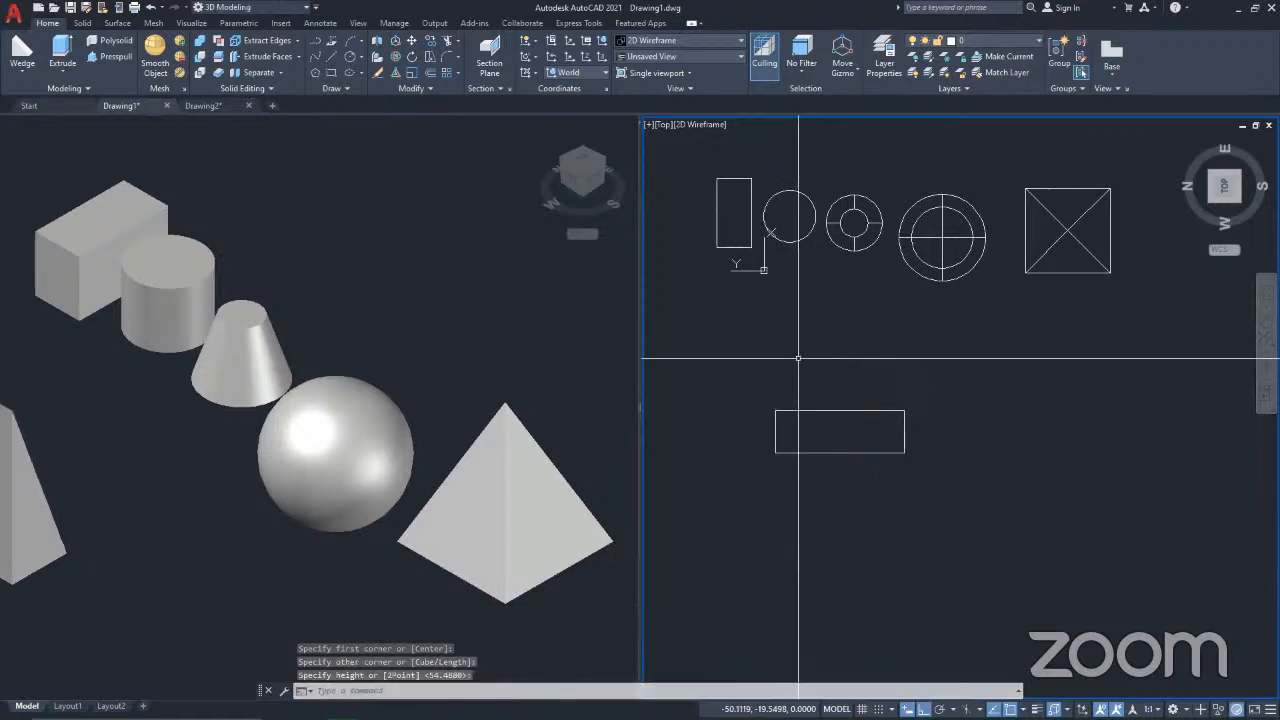
{"action": "scroll", "coordinate": [385, 388], "scroll_direction": "down", "scroll_amount": 4}
{"action": "scroll", "coordinate": [394, 386], "scroll_direction": "up", "scroll_amount": 2}
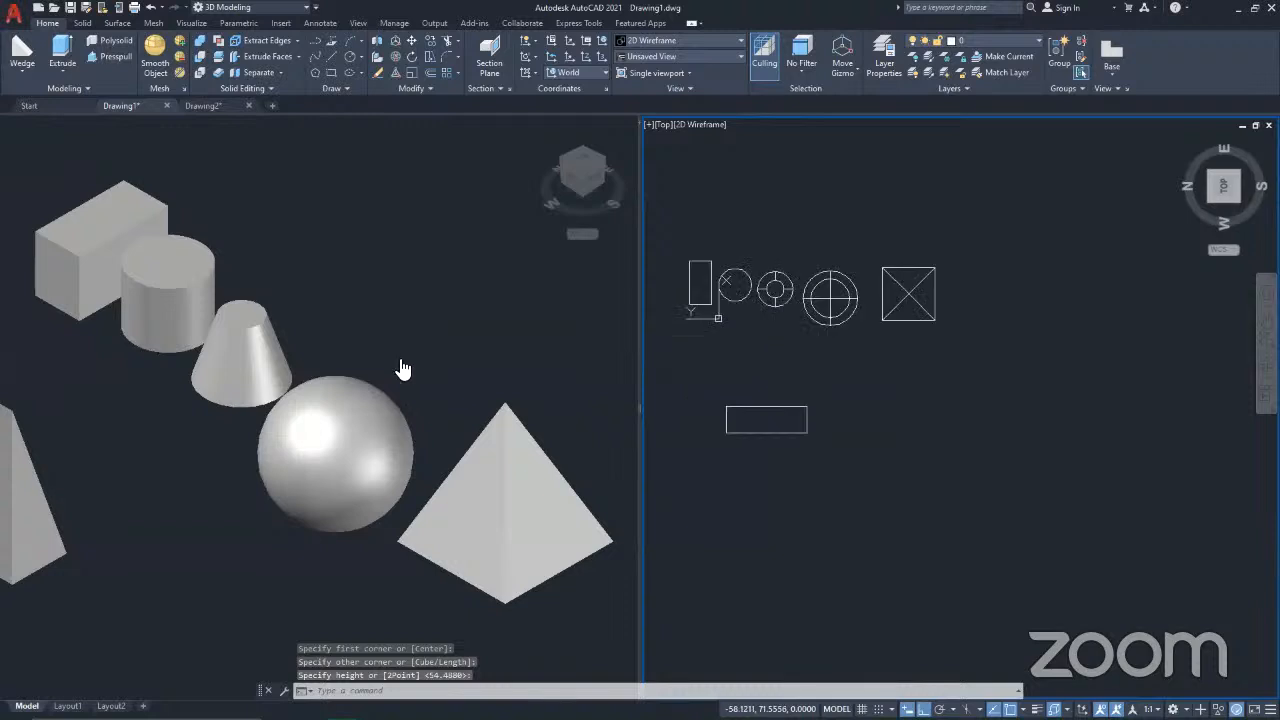
{"action": "left_click", "coordinate": [394, 386]}
{"action": "middle_click_drag", "start_coordinate": [188, 485], "coordinate": [400, 452]}
{"action": "scroll", "coordinate": [419, 454], "scroll_direction": "down", "scroll_amount": 2}
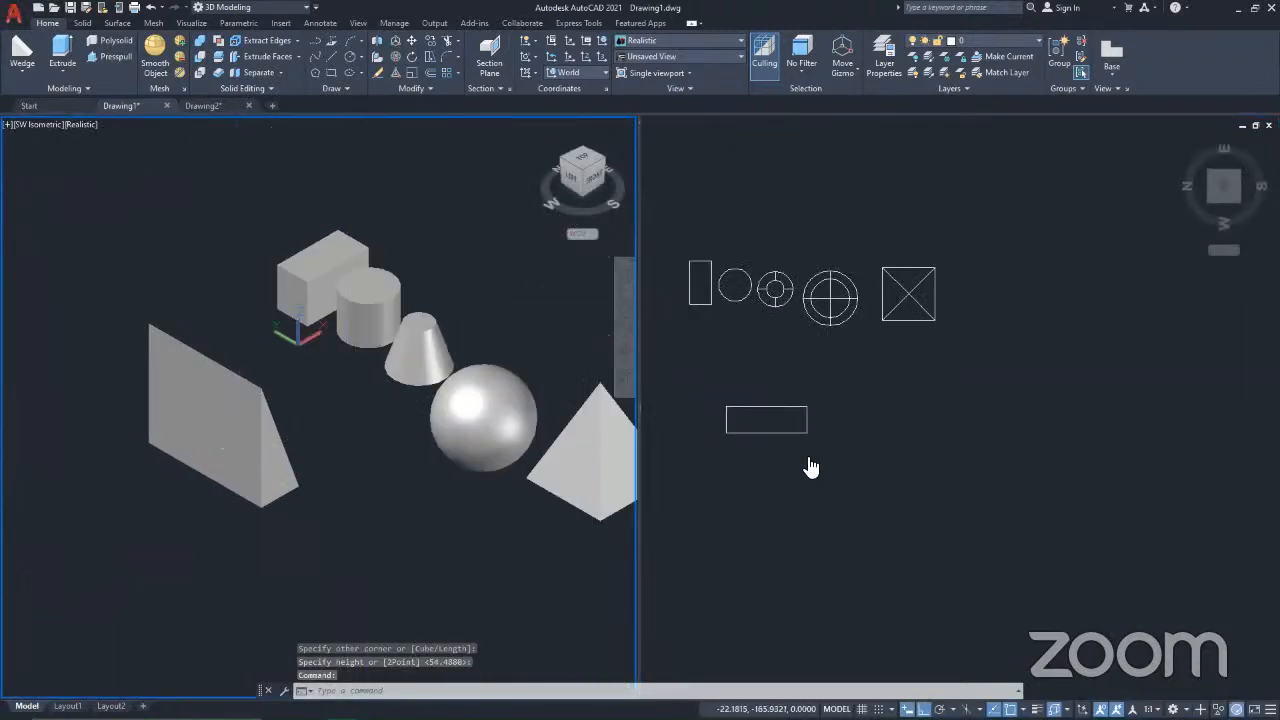
Step: Change the Top wireframe viewport to the SW Isometric view
{"action": "left_click", "coordinate": [1143, 263]}
{"action": "left_click", "coordinate": [684, 127]}
{"action": "left_click", "coordinate": [675, 127]}
{"action": "left_click", "coordinate": [667, 127]}
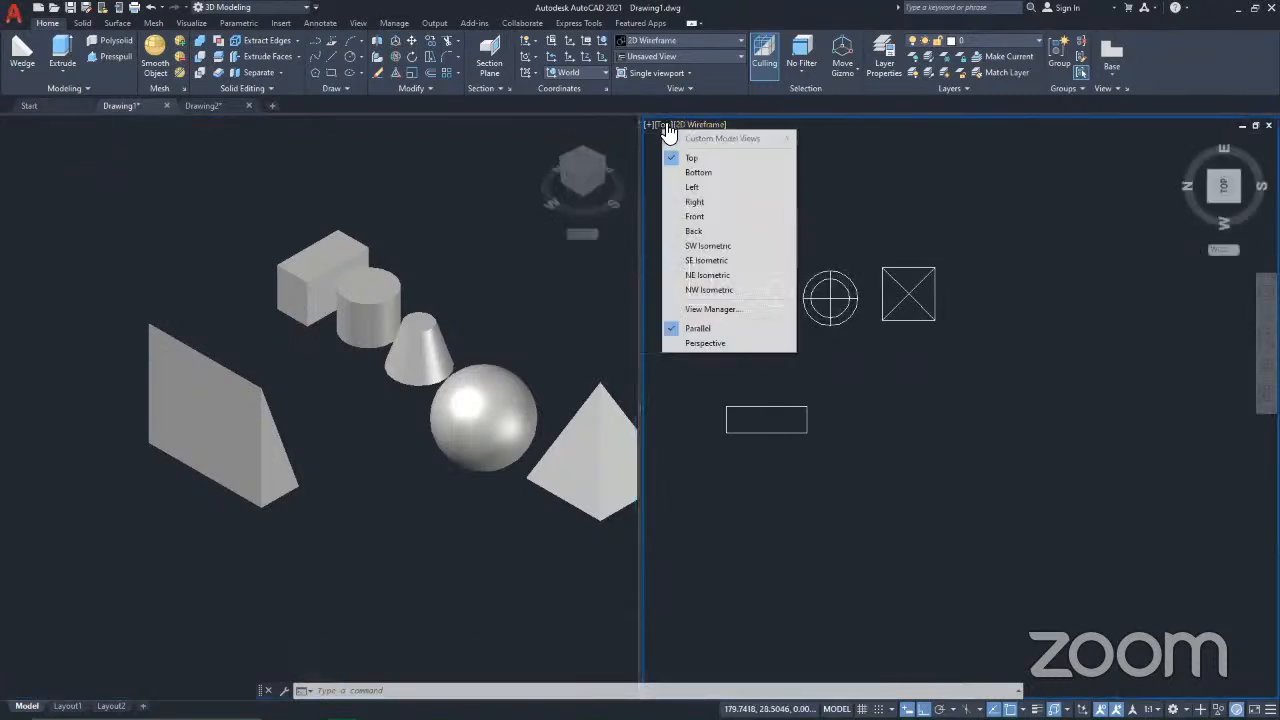
{"action": "left_click", "coordinate": [714, 246]}
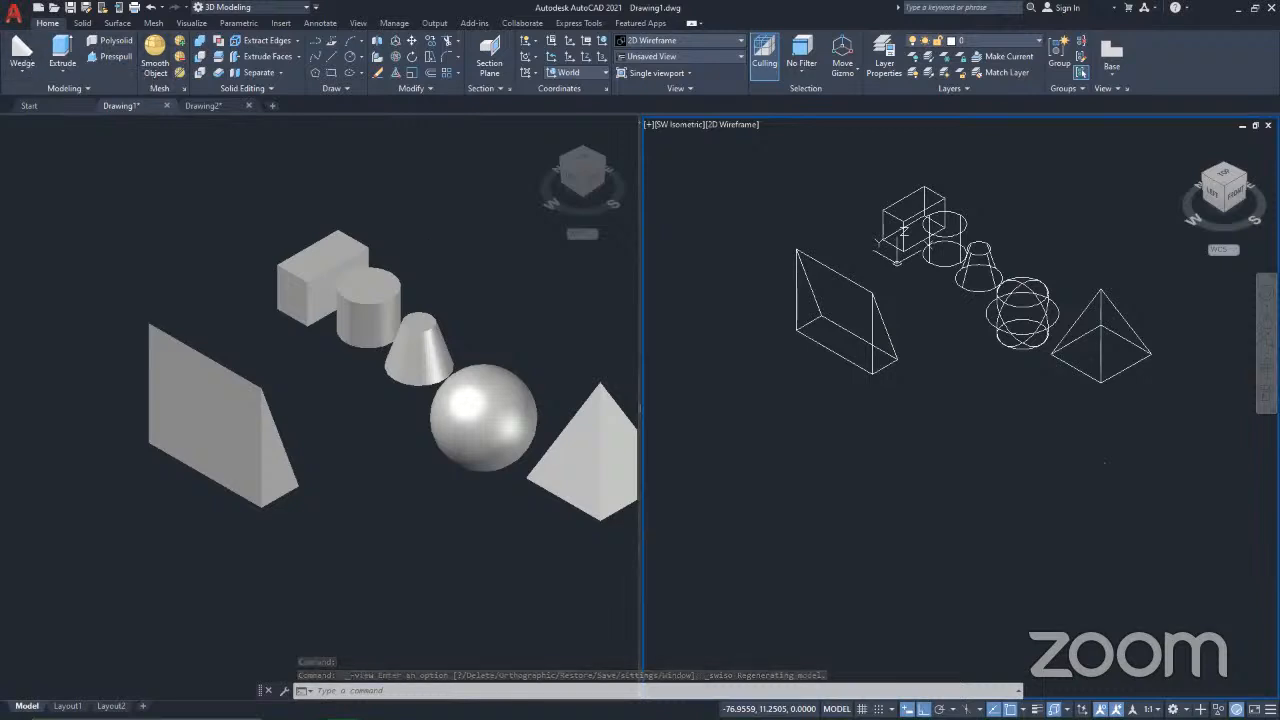
Step: Create a second wedge about 52 high in front of the first one in the SW Isometric wireframe viewport
{"action": "key", "text": "Return"}
{"action": "left_click", "coordinate": [802, 540]}
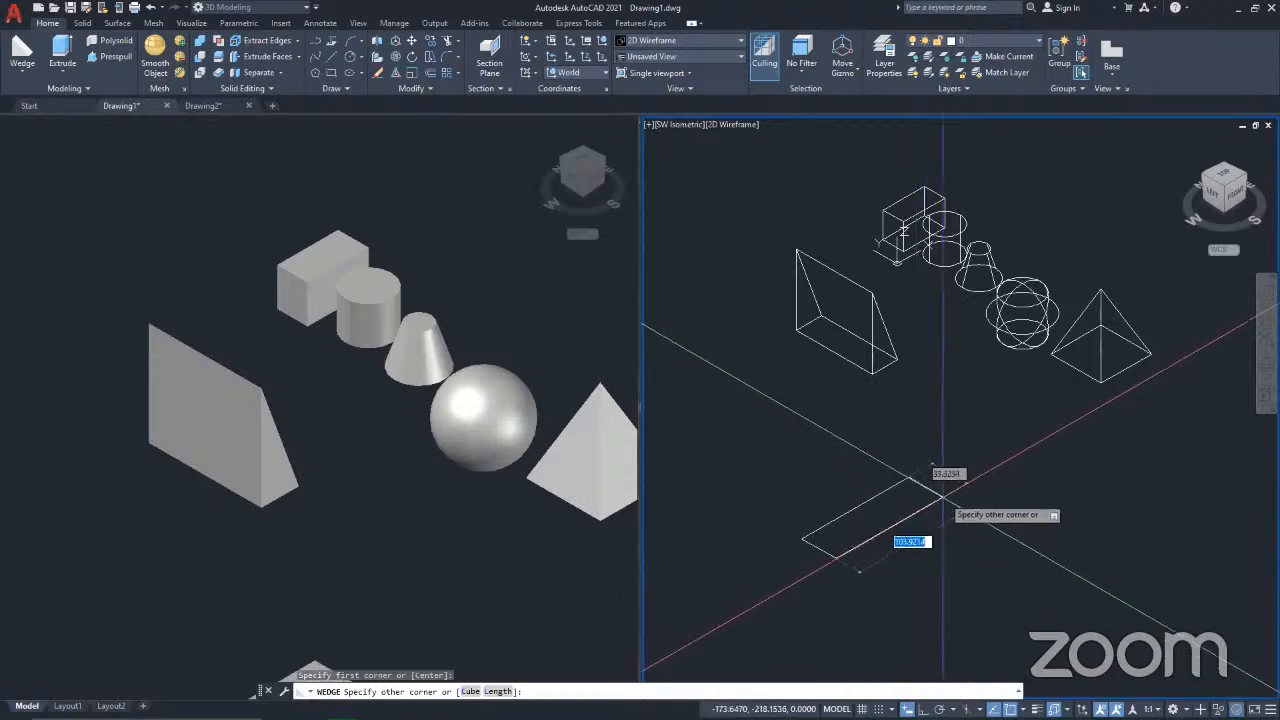
{"action": "left_click", "coordinate": [962, 496]}
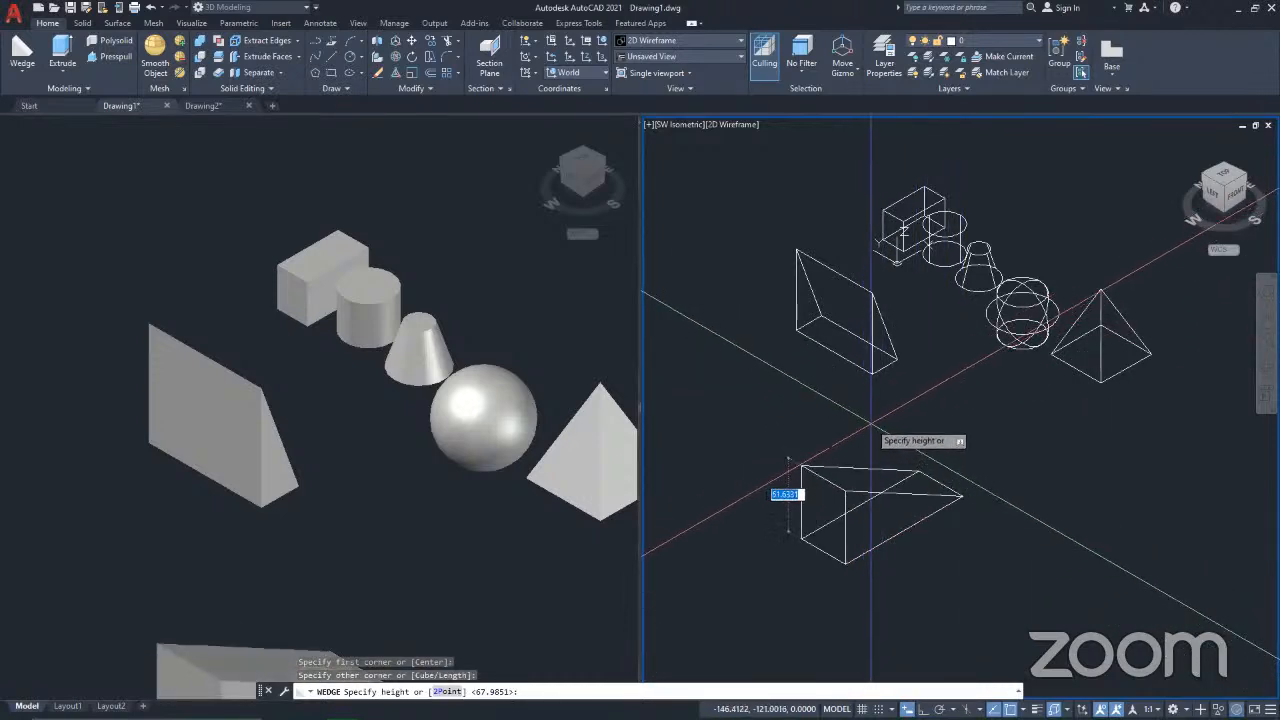
{"action": "left_click", "coordinate": [871, 430]}
{"action": "scroll", "coordinate": [854, 455], "scroll_direction": "up", "scroll_amount": 3}
{"action": "scroll", "coordinate": [854, 455], "scroll_direction": "down", "scroll_amount": 5}
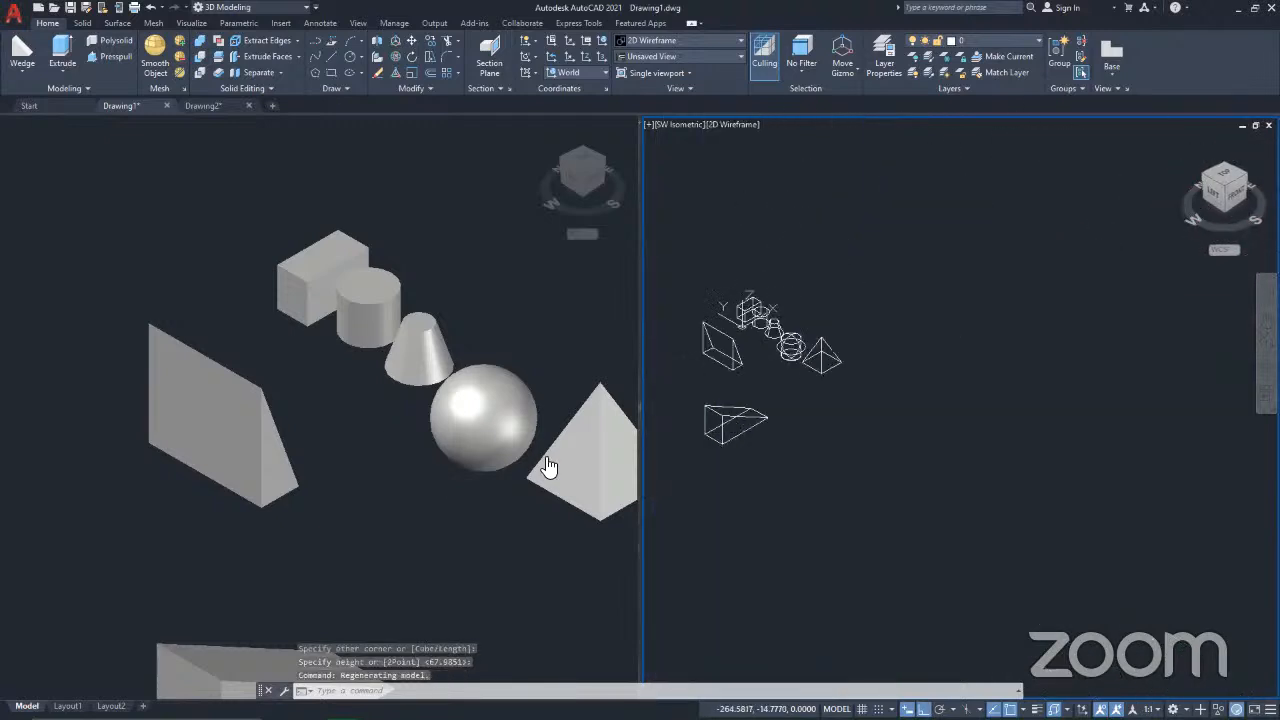
{"action": "scroll", "coordinate": [854, 431], "scroll_direction": "up", "scroll_amount": 4}
{"action": "middle_click_drag", "start_coordinate": [768, 429], "coordinate": [1088, 488]}
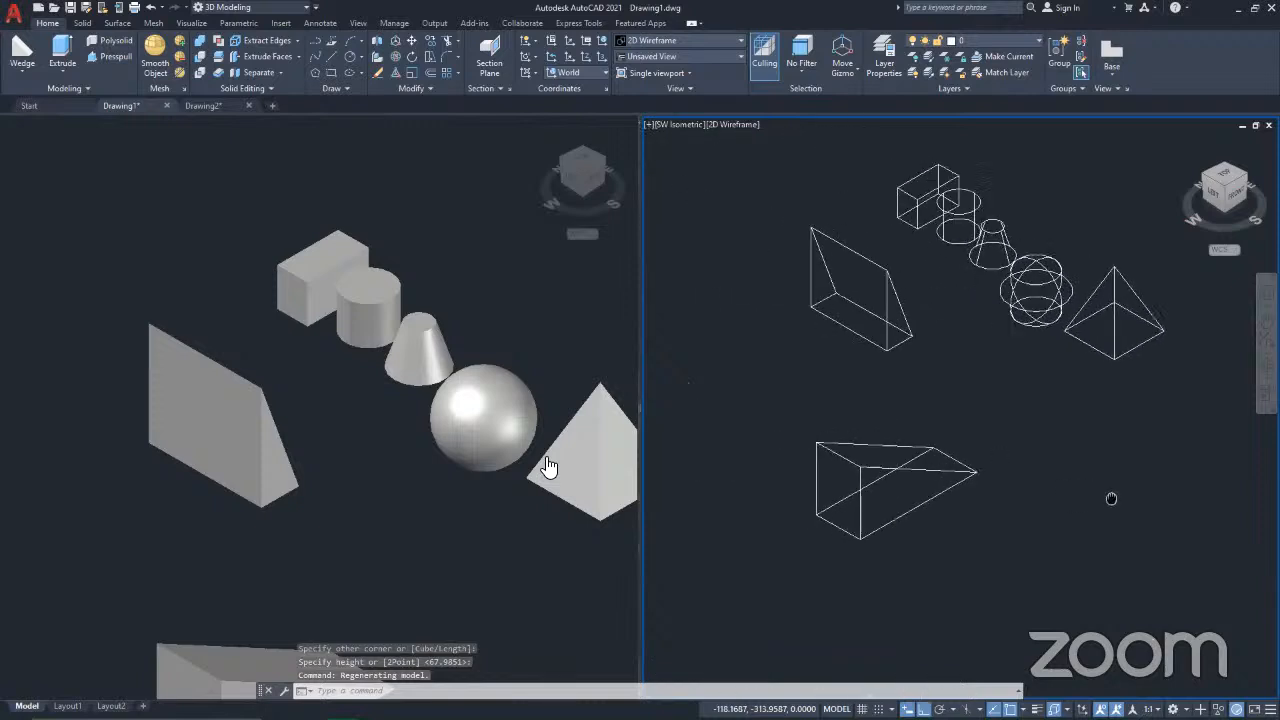
Step: Delete the first wedge, between the row of solids and the new wedge
{"action": "left_click", "coordinate": [336, 513]}
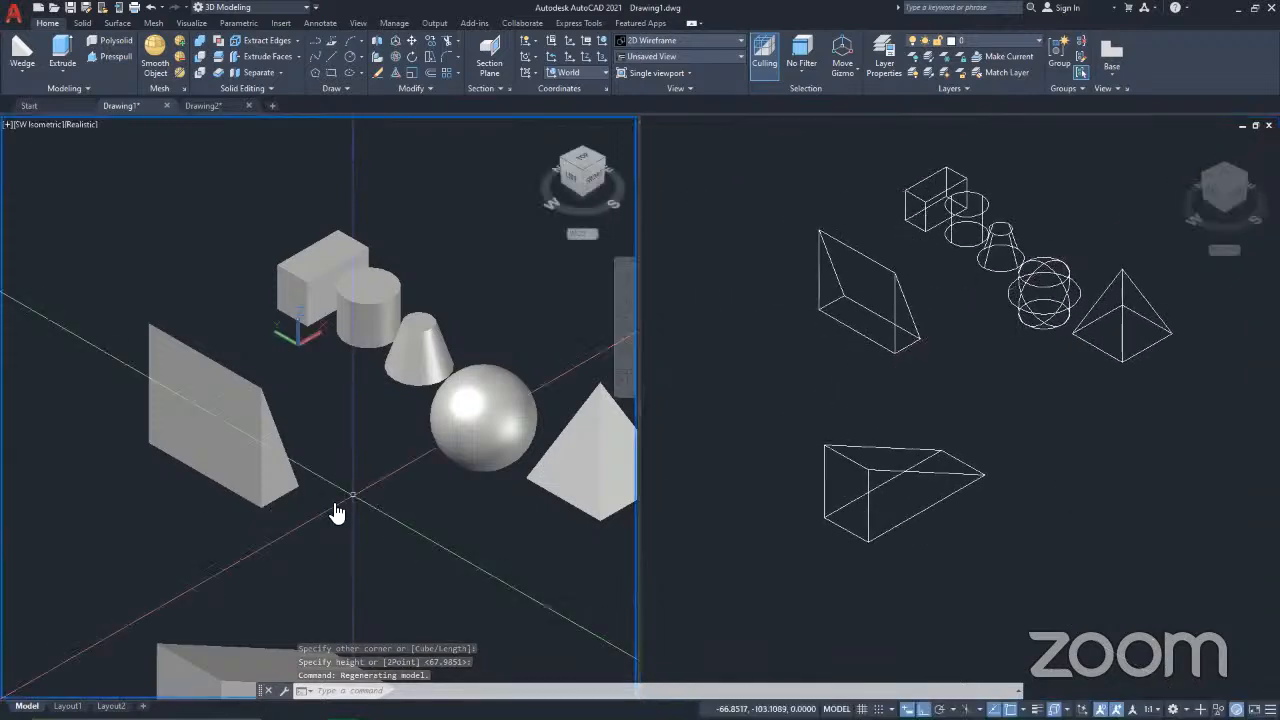
{"action": "middle_click_drag", "start_coordinate": [353, 499], "coordinate": [306, 366]}
{"action": "scroll", "coordinate": [329, 454], "scroll_direction": "down", "scroll_amount": 2}
{"action": "middle_click_drag", "start_coordinate": [312, 432], "coordinate": [368, 491]}
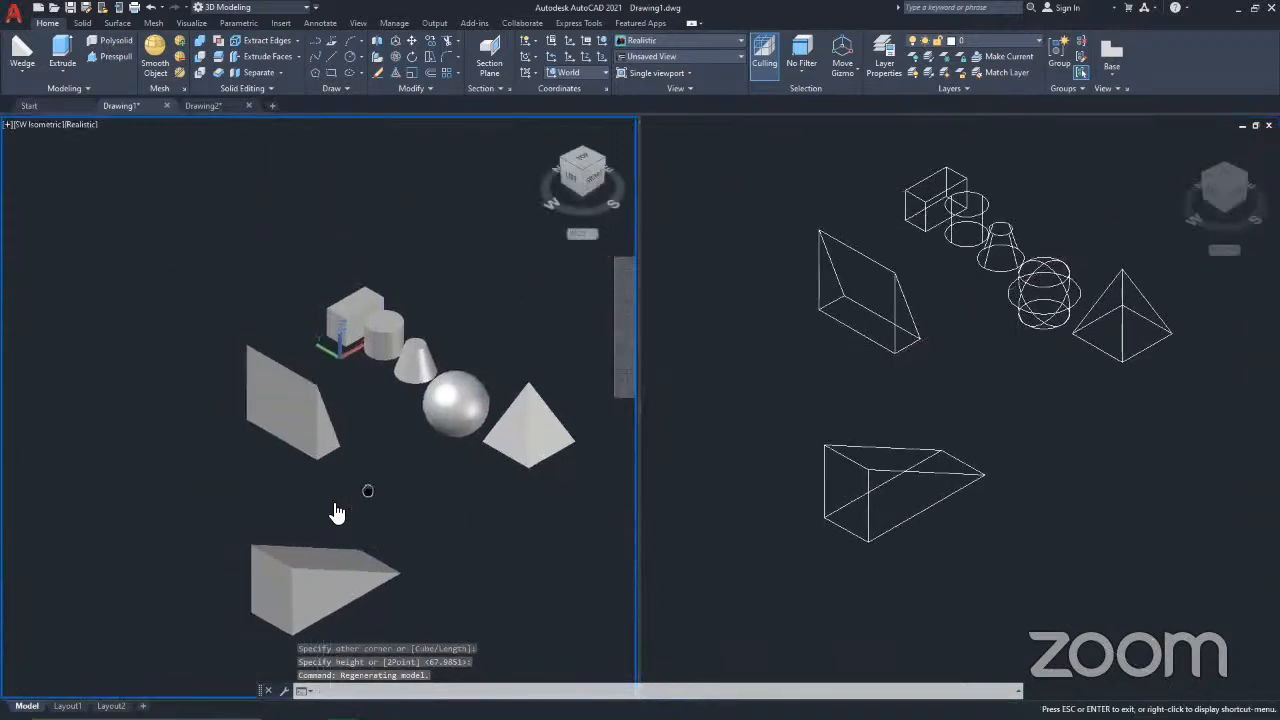
{"action": "left_click", "coordinate": [337, 478]}
{"action": "left_click", "coordinate": [234, 429]}
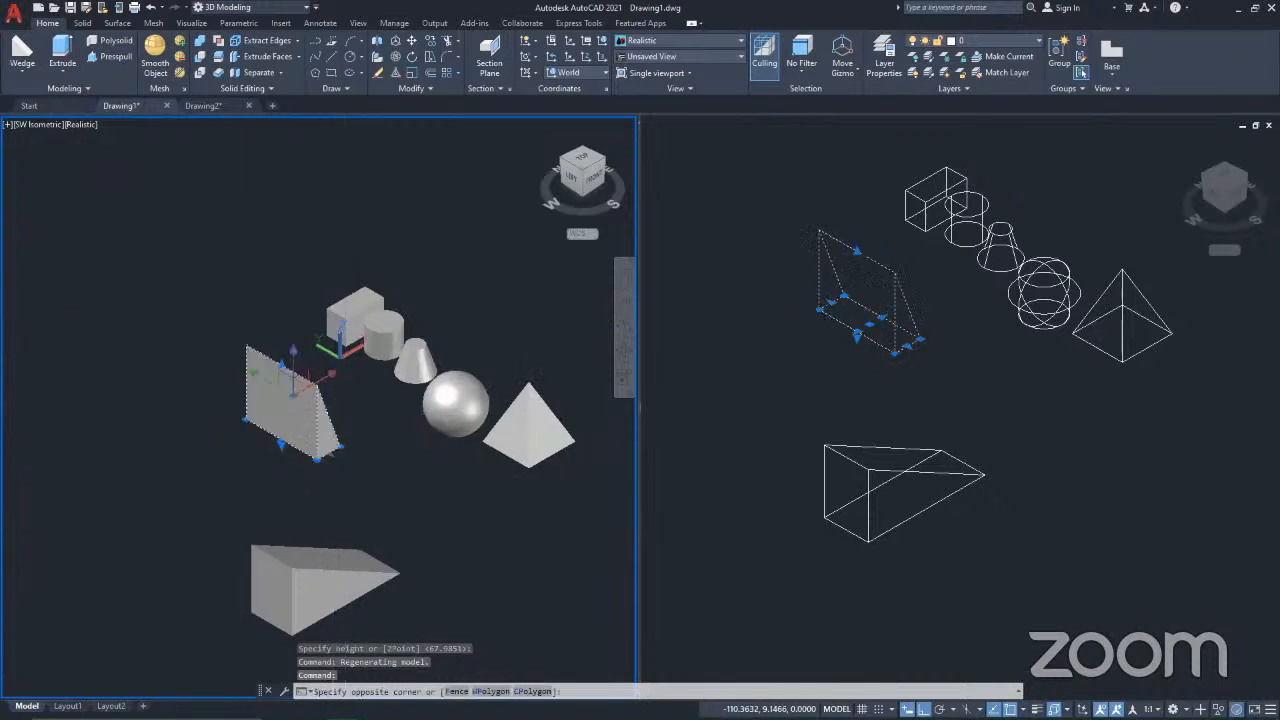
{"action": "key", "text": "Delete"}
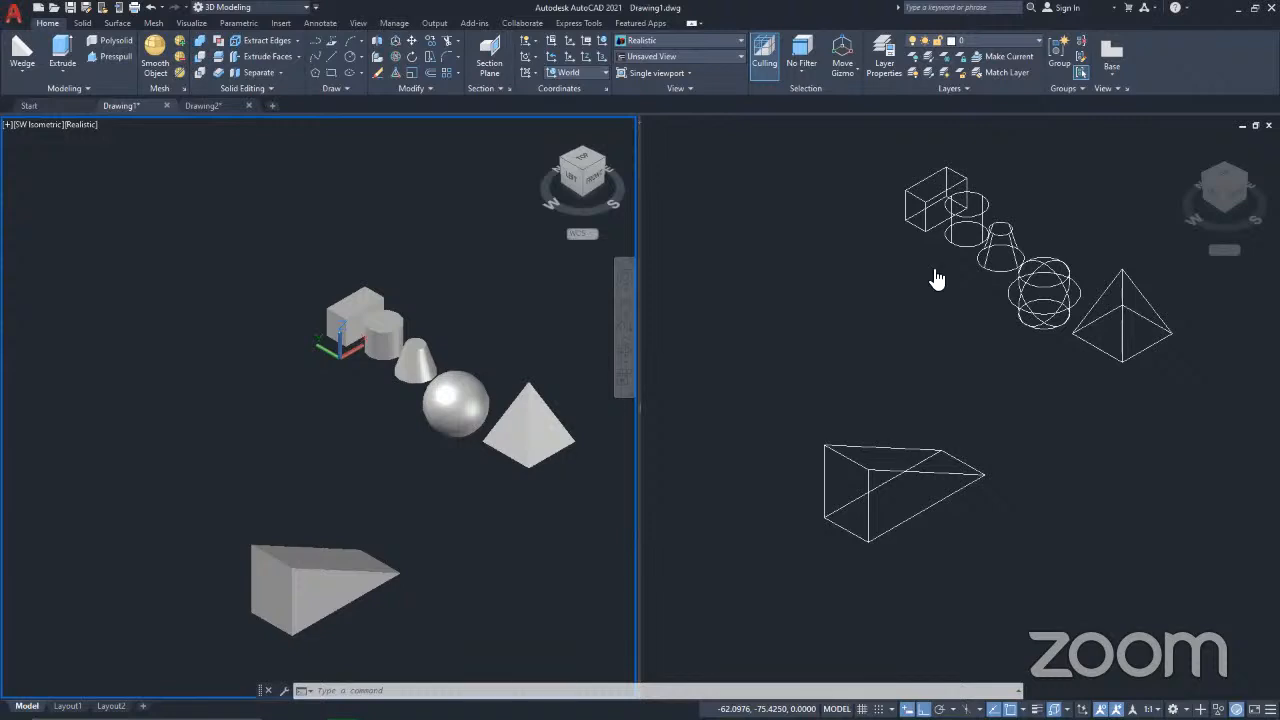
Step: Move the remaining wedge about 140 units along the X axis, closer to the sphere and pyramid
{"action": "left_click", "coordinate": [368, 651]}
{"action": "left_click", "coordinate": [197, 490]}
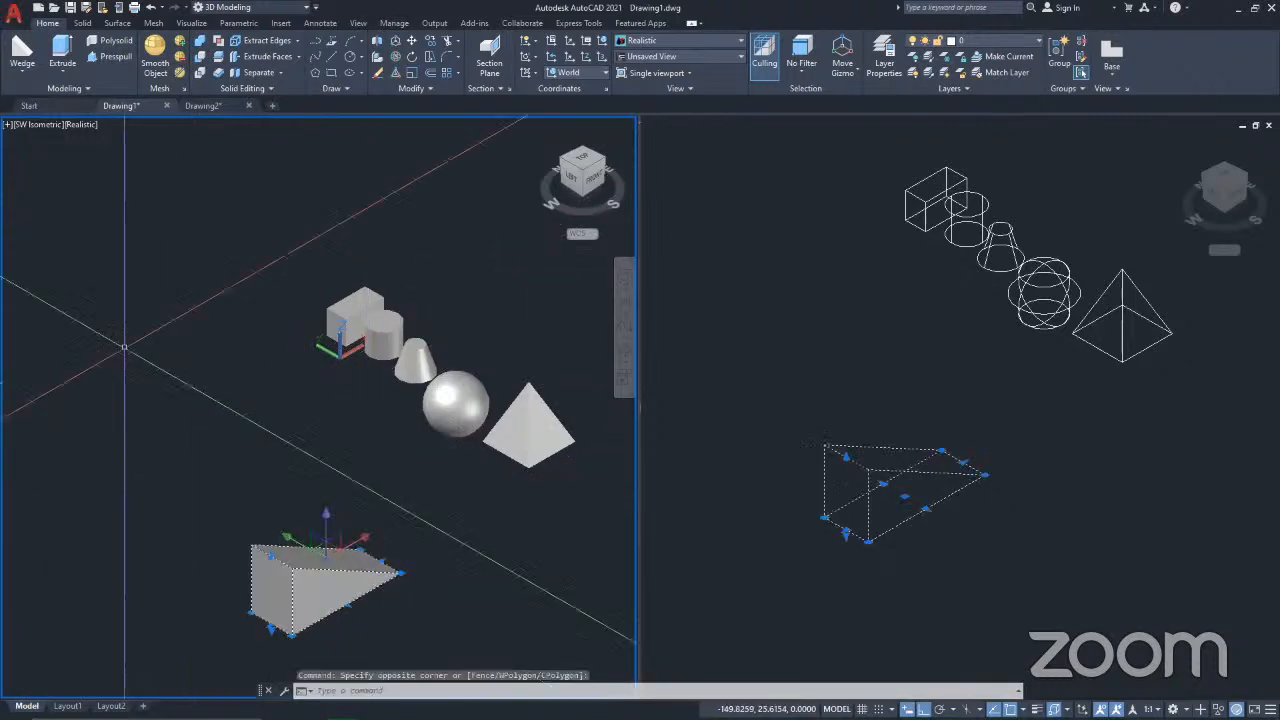
{"action": "left_click", "coordinate": [354, 541]}
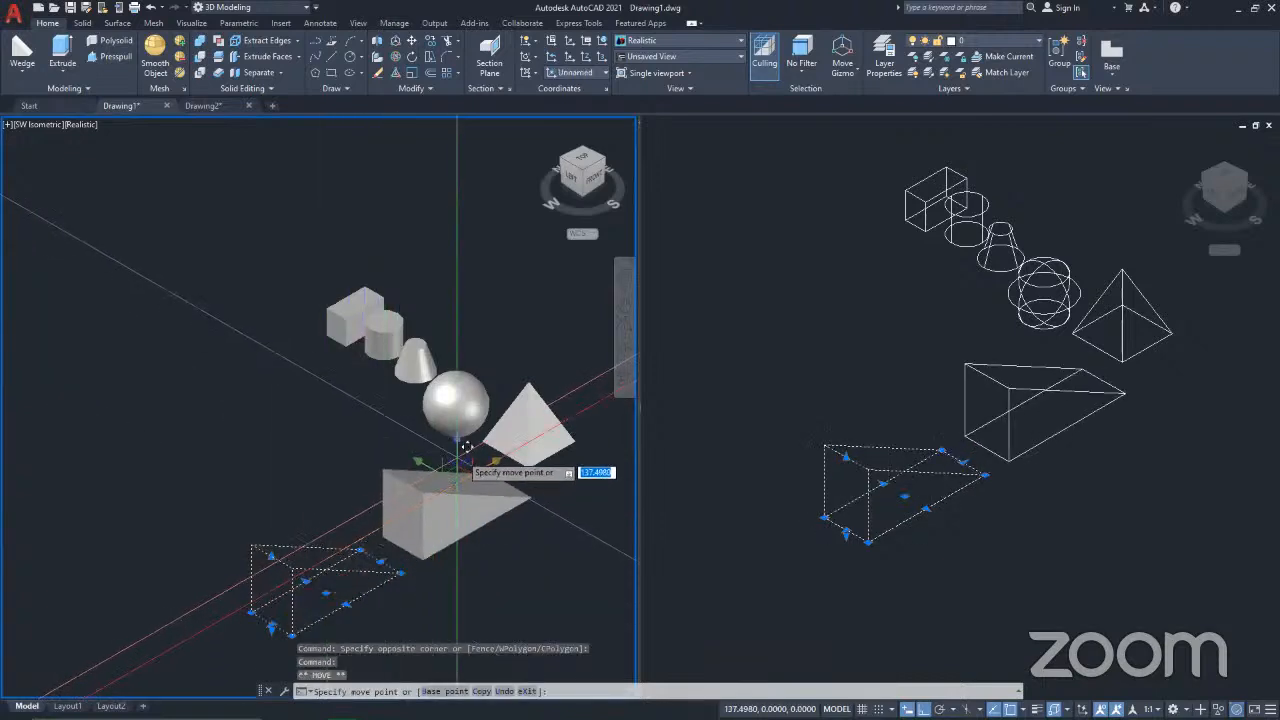
{"action": "left_click", "coordinate": [430, 447]}
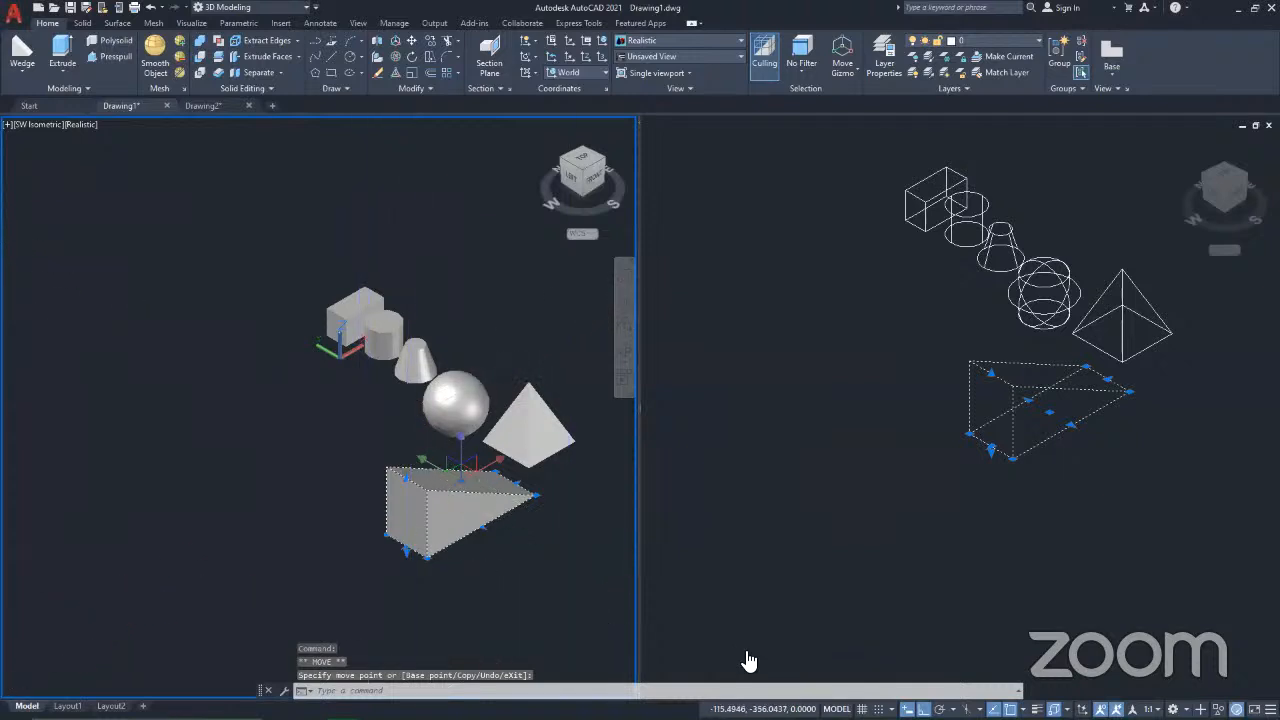
{"action": "key", "text": "Escape"}
{"action": "middle_click_drag", "start_coordinate": [953, 363], "coordinate": [931, 297]}
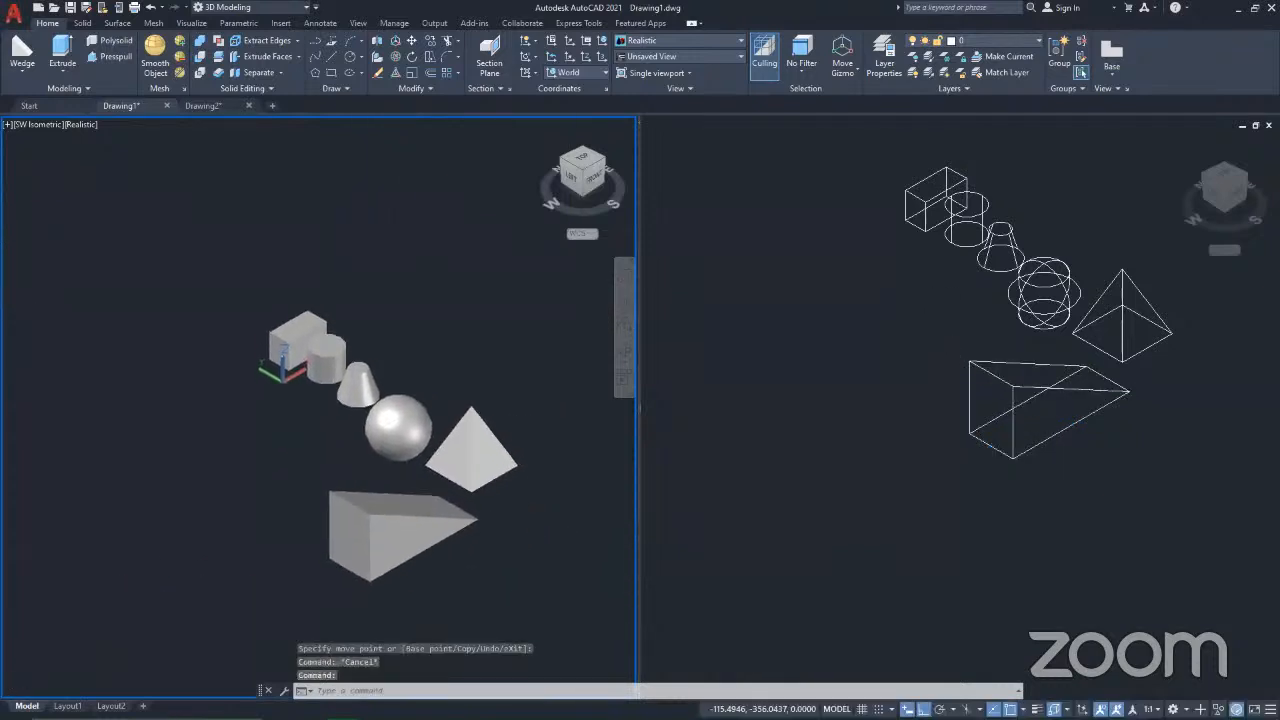
{"action": "middle_click", "coordinate": [437, 309]}
{"action": "middle_click", "coordinate": [437, 309]}
Step: Create a torus with a tube radius of about 17 beside the row of solids in the wireframe viewport
{"action": "left_click", "coordinate": [955, 279]}
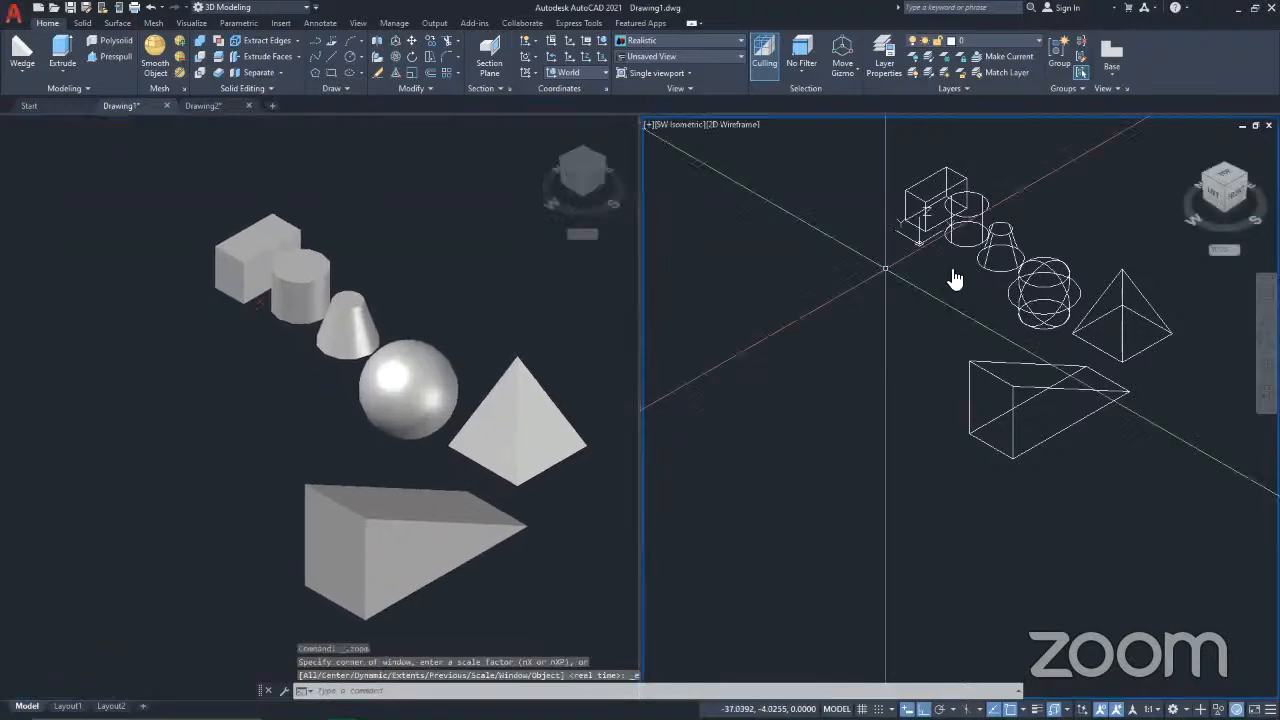
{"action": "left_click", "coordinate": [22, 78]}
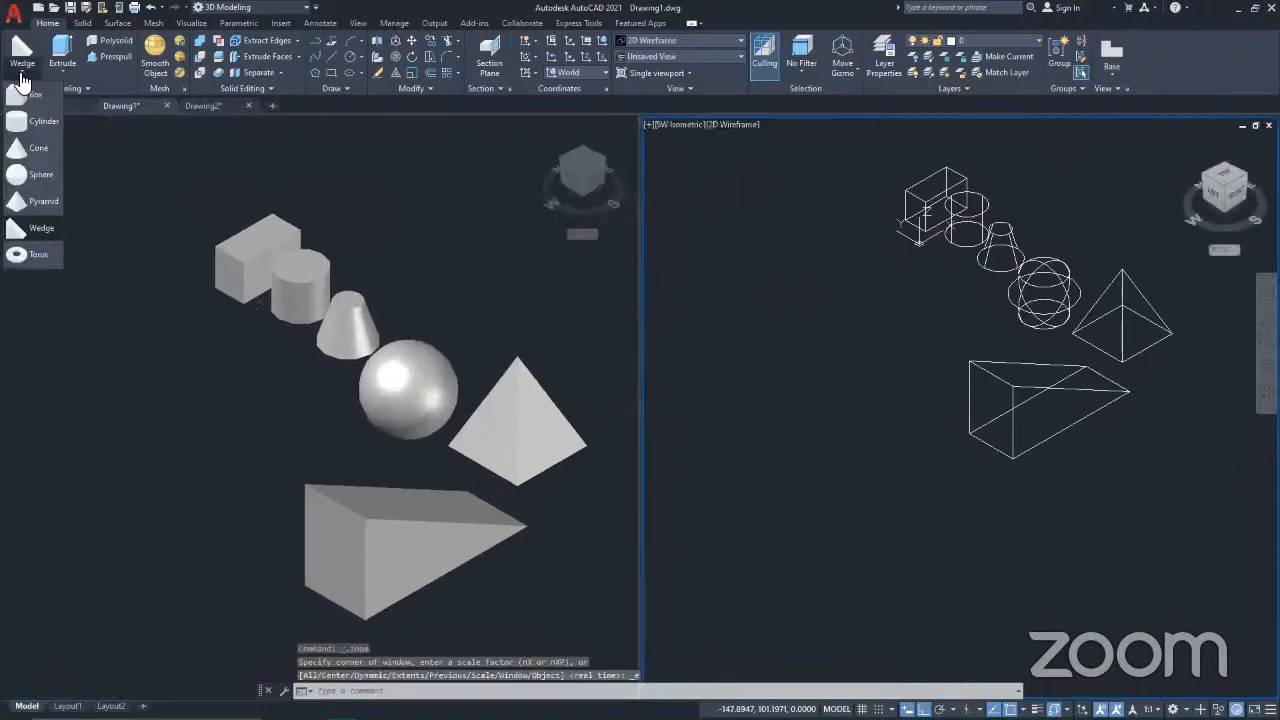
{"action": "left_click", "coordinate": [32, 258]}
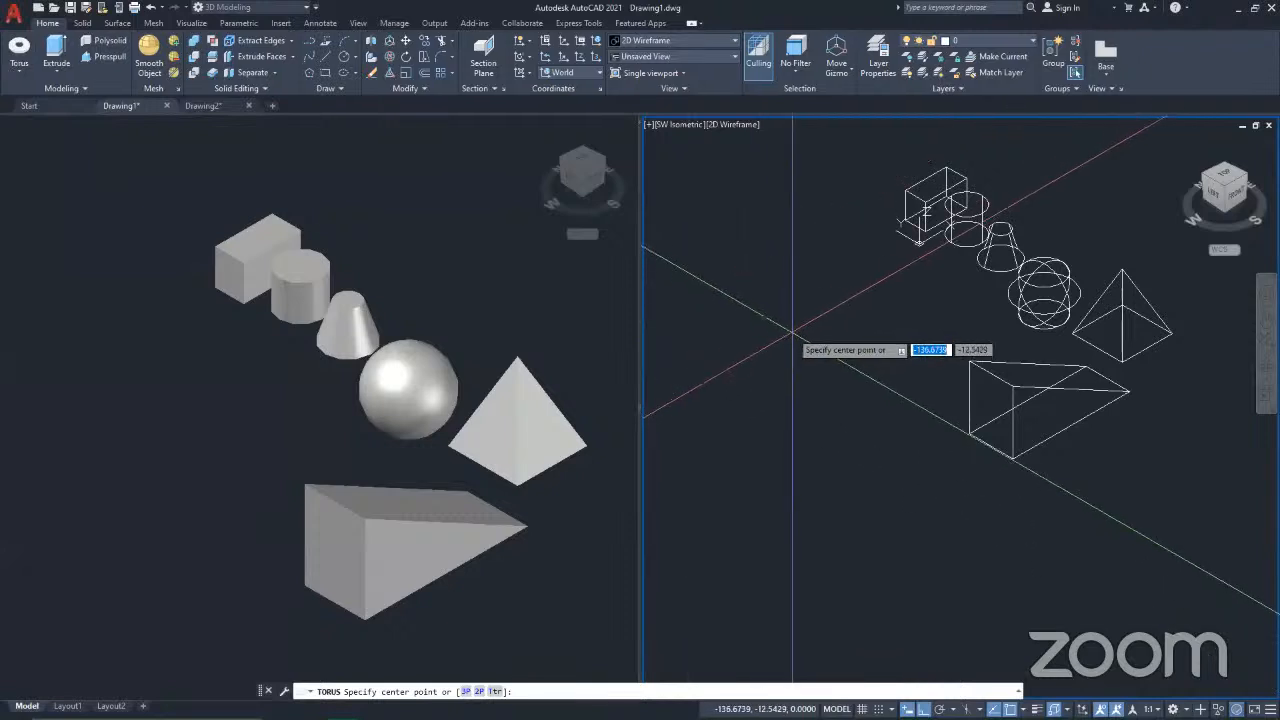
{"action": "scroll", "coordinate": [855, 380], "scroll_direction": "up", "scroll_amount": 2}
{"action": "middle_click_drag", "start_coordinate": [857, 397], "coordinate": [886, 428]}
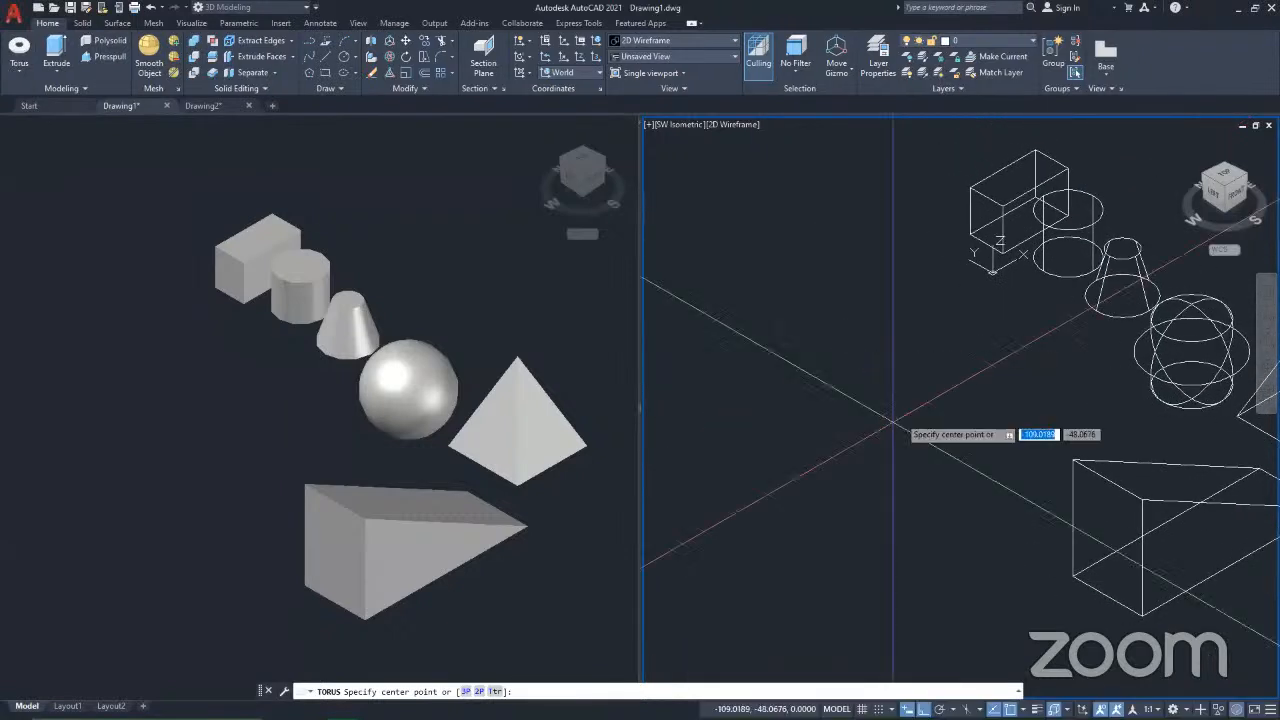
{"action": "left_click", "coordinate": [895, 355]}
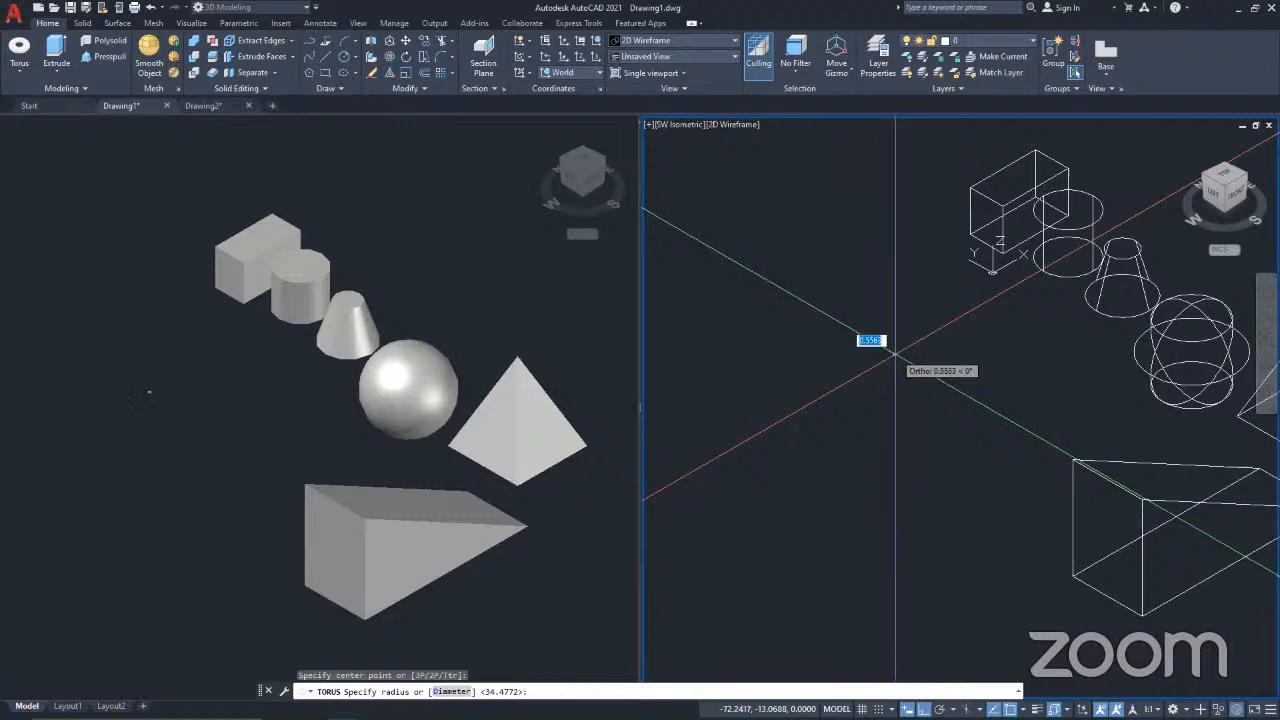
{"action": "left_click", "coordinate": [969, 385]}
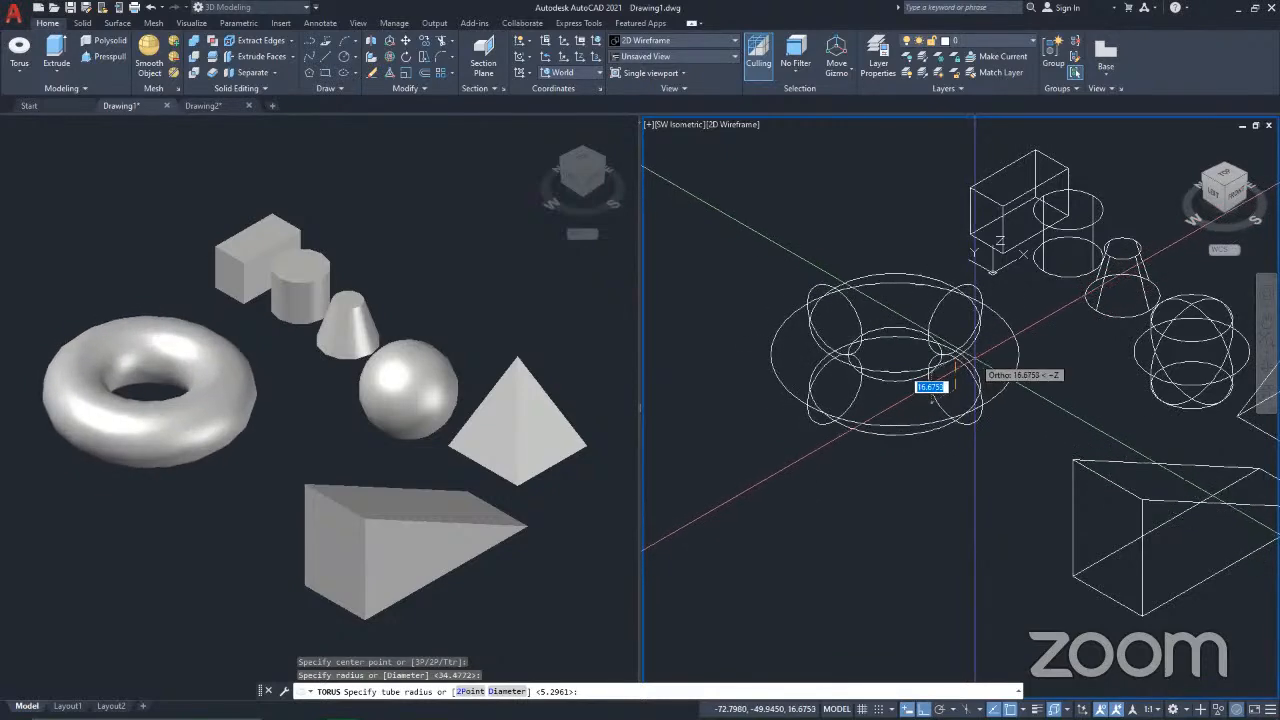
{"action": "left_click", "coordinate": [955, 383]}
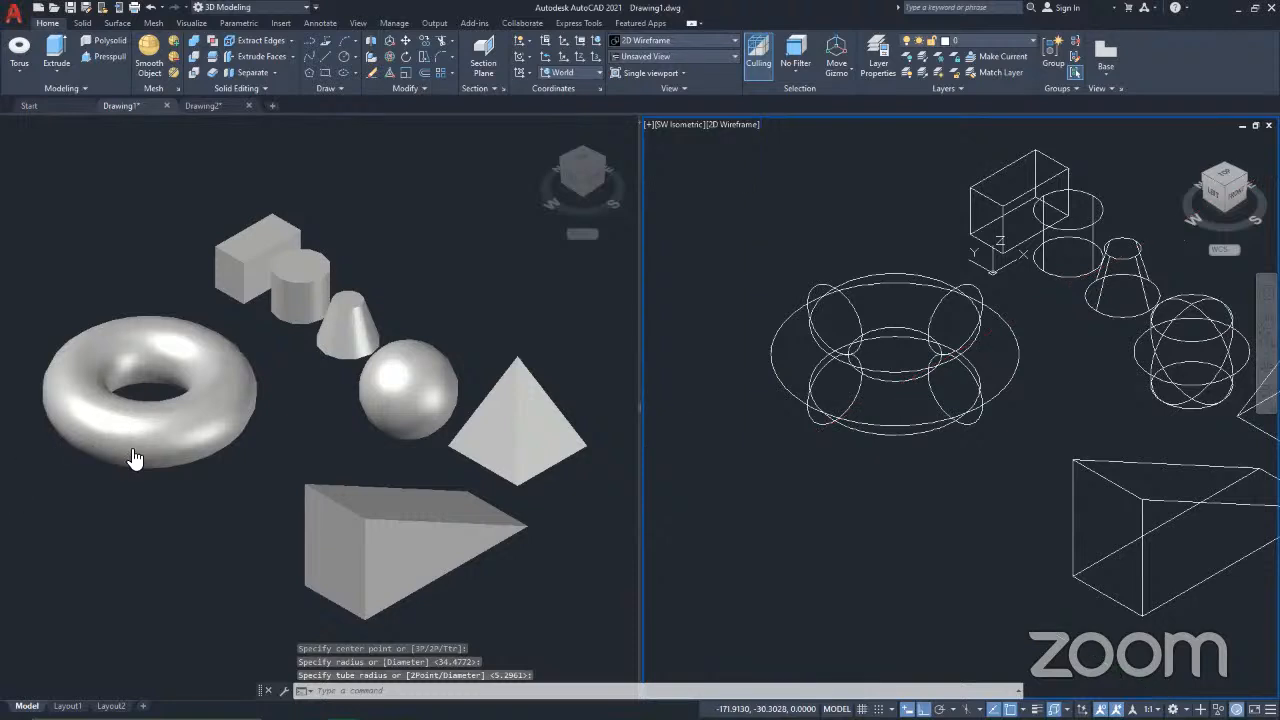
Step: Examine the torus alongside the other solids in both the Realistic and the wireframe viewports
{"action": "left_click", "coordinate": [257, 432]}
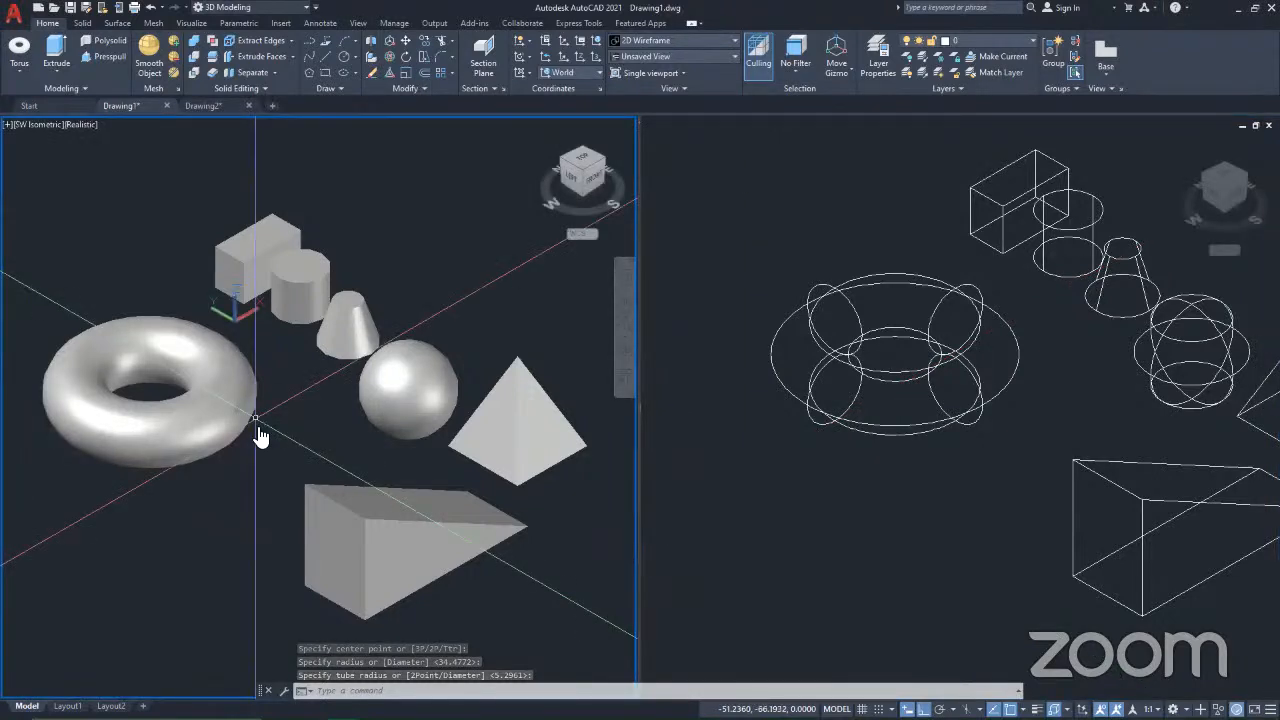
{"action": "middle_click_drag", "start_coordinate": [223, 457], "coordinate": [232, 428]}
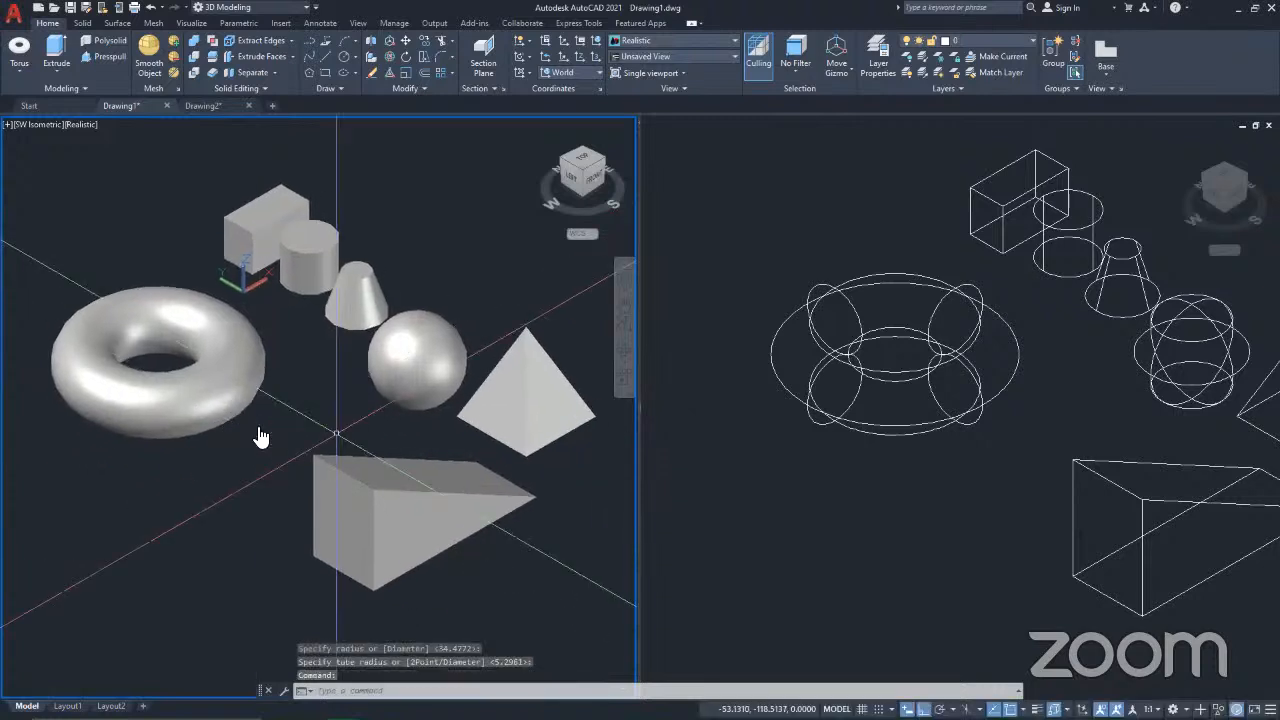
{"action": "left_click", "coordinate": [857, 337]}
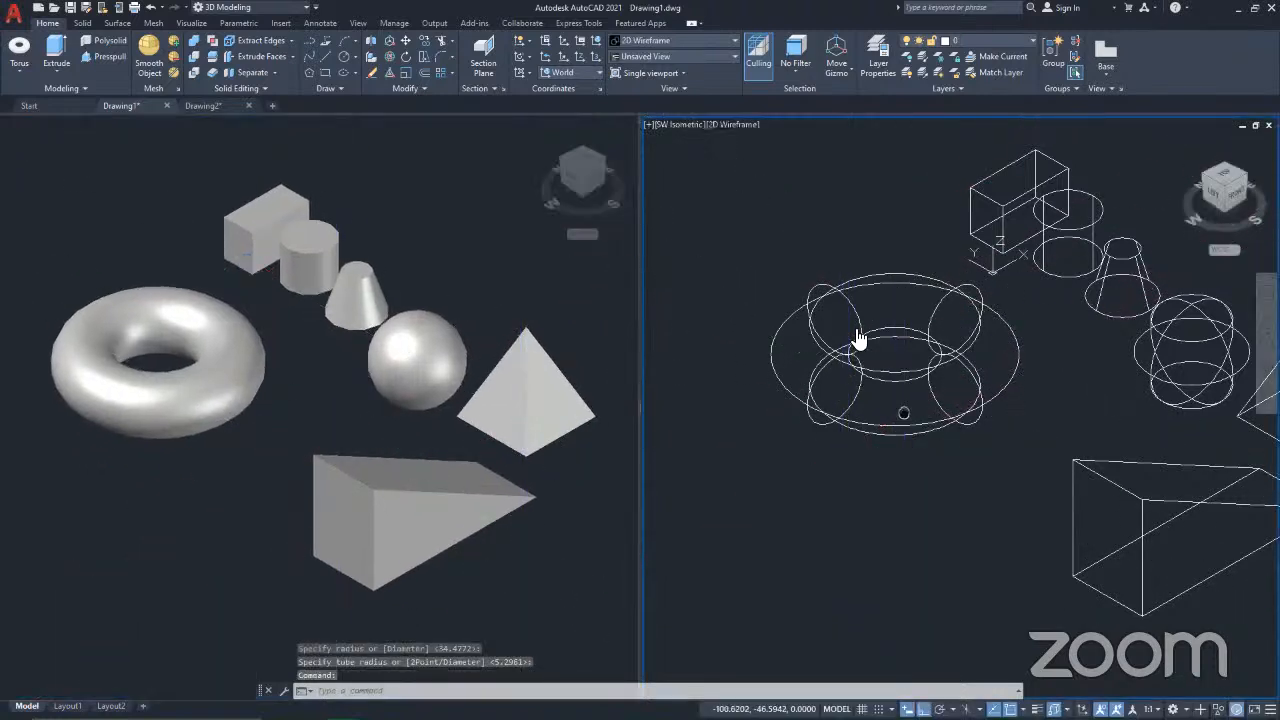
{"action": "scroll", "coordinate": [857, 337], "scroll_direction": "down", "scroll_amount": 4}
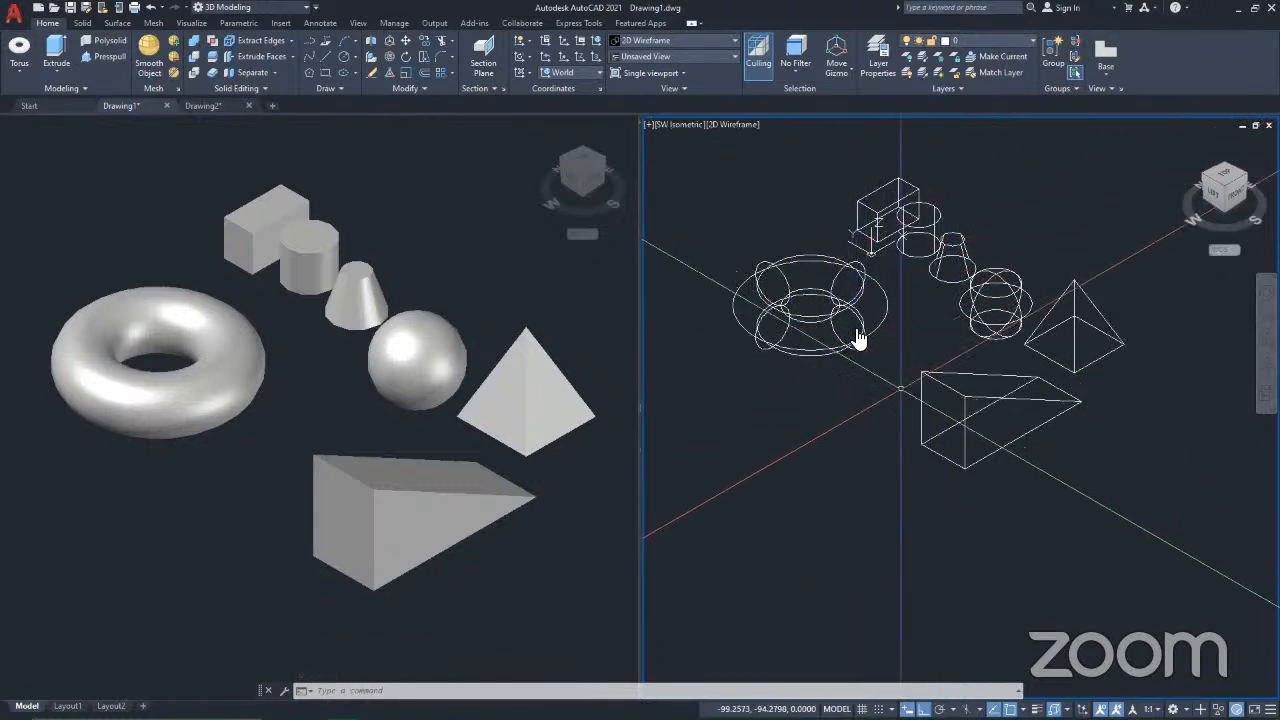
{"action": "scroll", "coordinate": [855, 337], "scroll_direction": "up", "scroll_amount": 3}
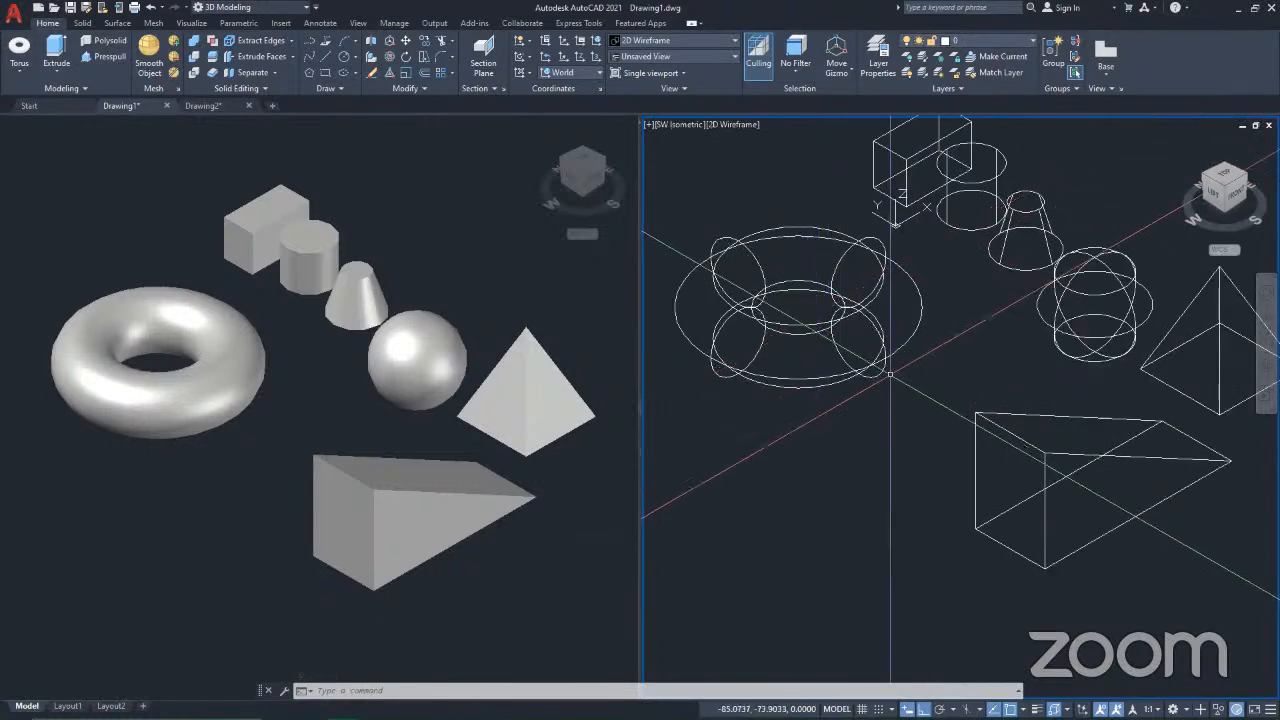
{"action": "scroll", "coordinate": [901, 377], "scroll_direction": "down", "scroll_amount": 3}
{"action": "scroll", "coordinate": [976, 317], "scroll_direction": "up", "scroll_amount": 1}
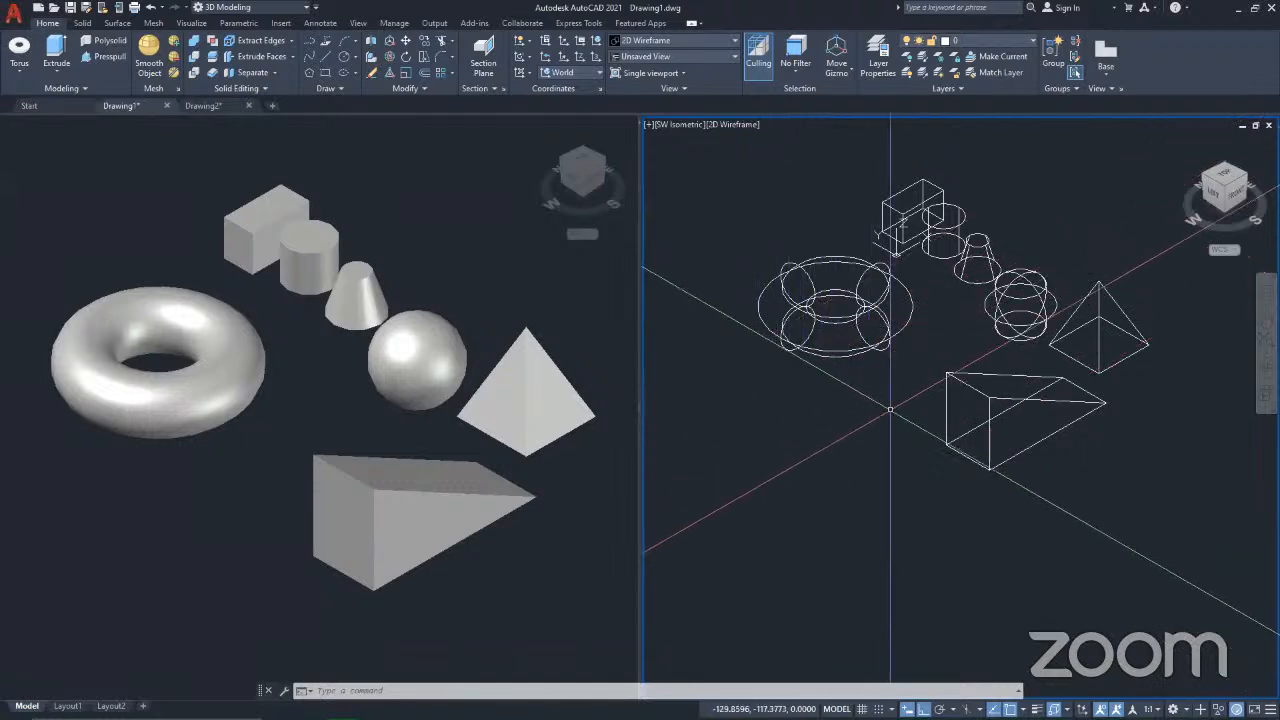
{"action": "middle_click_drag", "start_coordinate": [900, 414], "coordinate": [881, 356]}
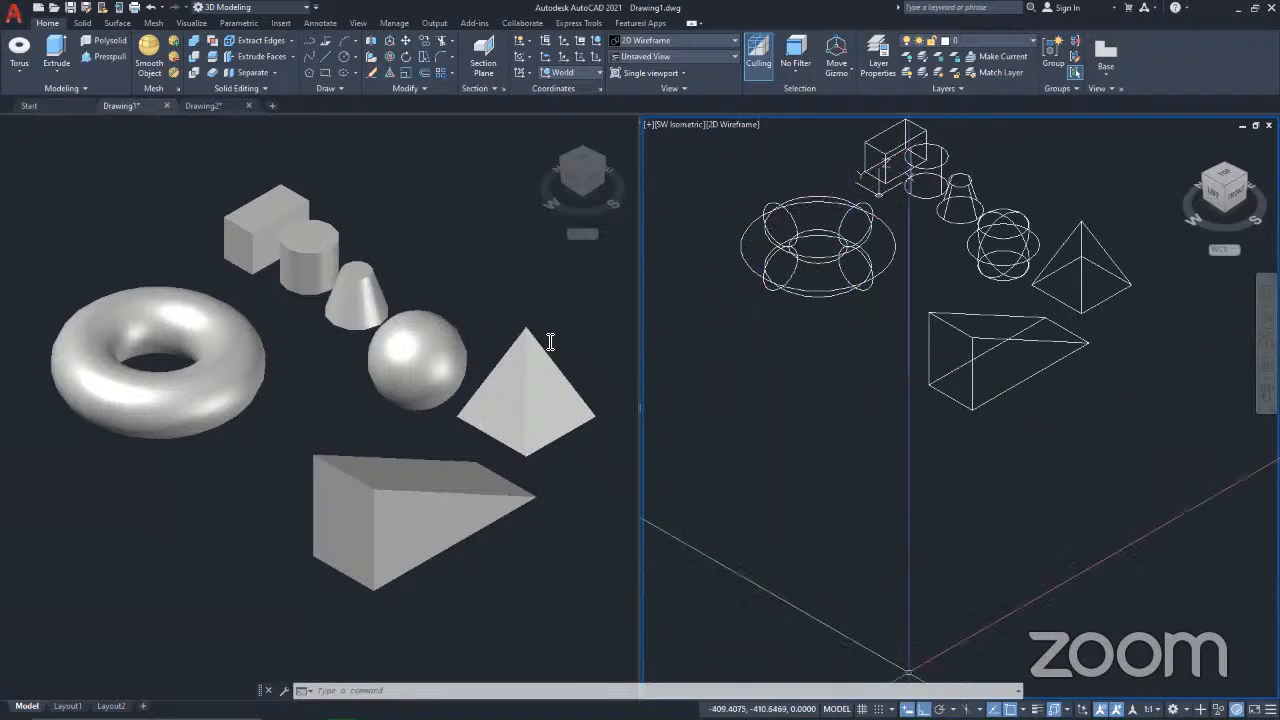
{"action": "middle_click_drag", "start_coordinate": [903, 308], "coordinate": [906, 429]}
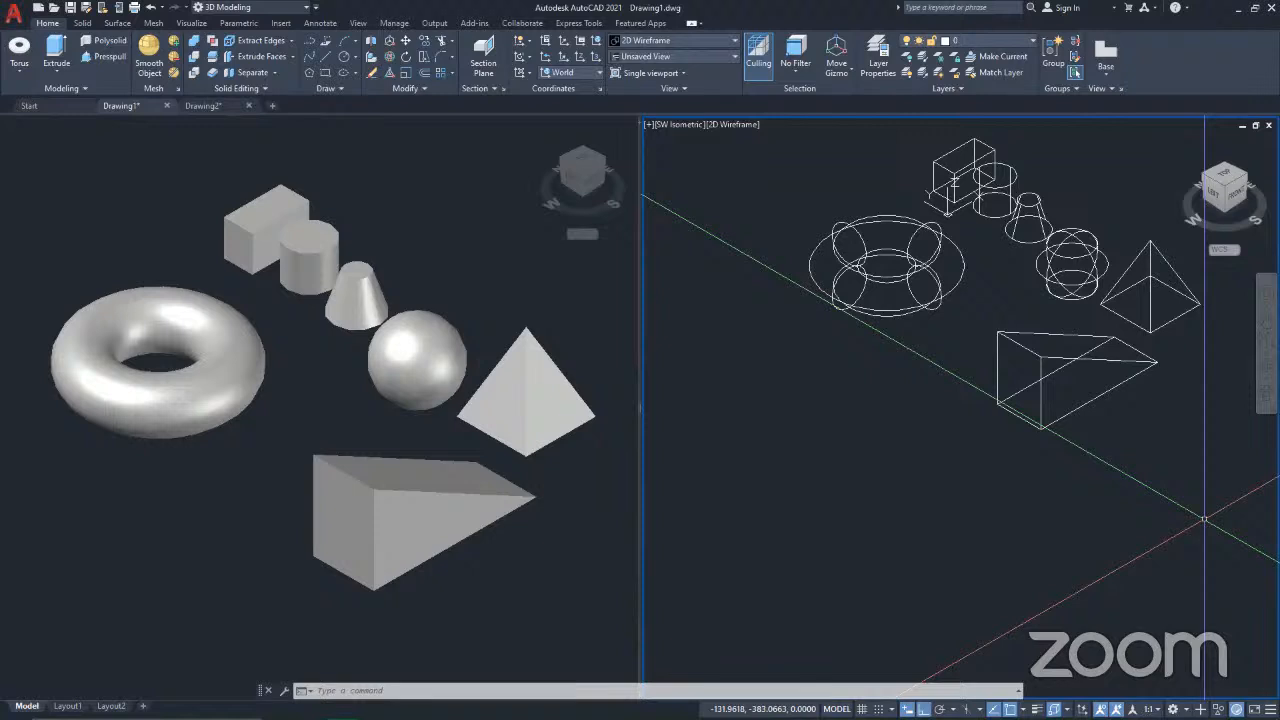
Step: Delete all the solids in the drawing, from the box through to the torus
{"action": "scroll", "coordinate": [843, 368], "scroll_direction": "down", "scroll_amount": 4}
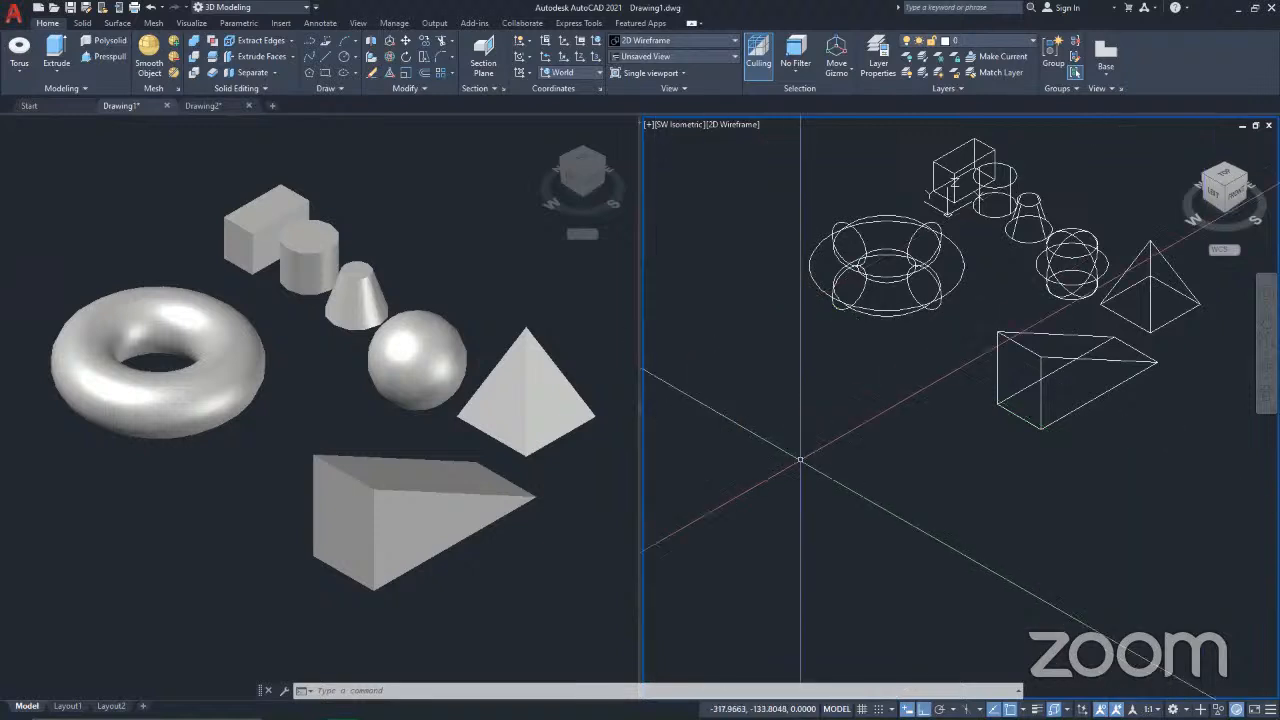
{"action": "scroll", "coordinate": [871, 340], "scroll_direction": "up", "scroll_amount": 3}
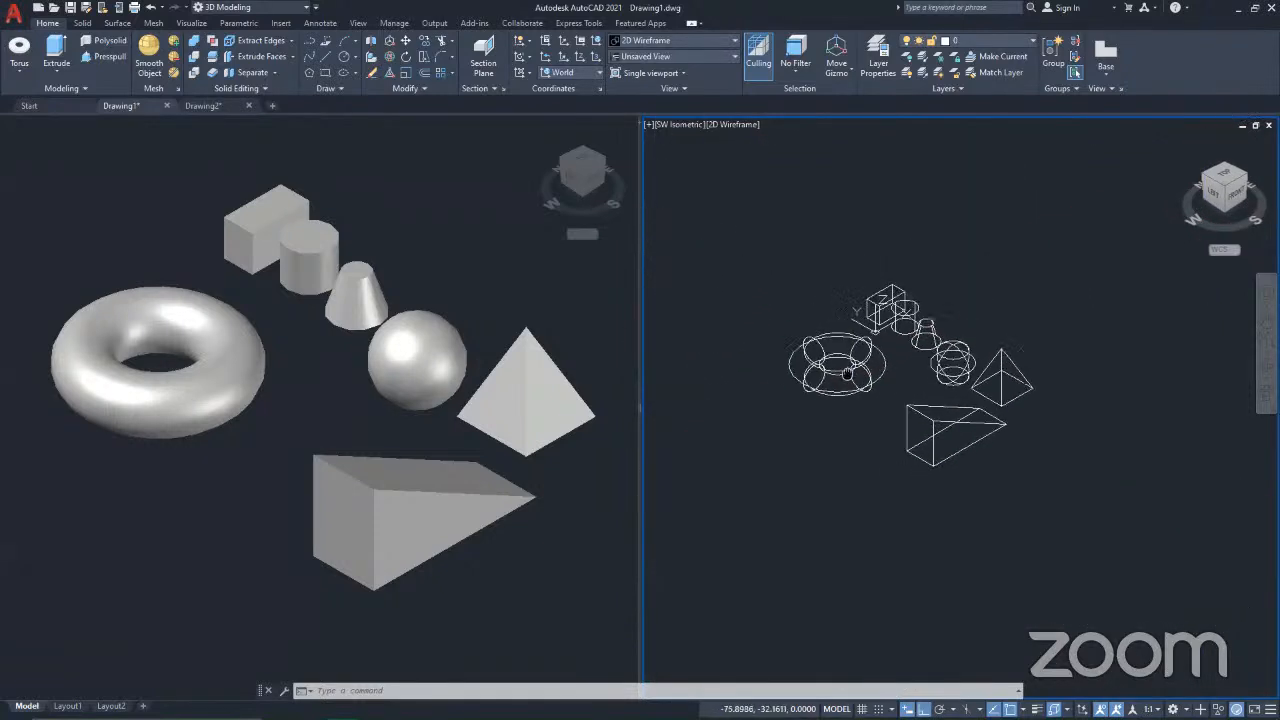
{"action": "left_click", "coordinate": [1069, 591]}
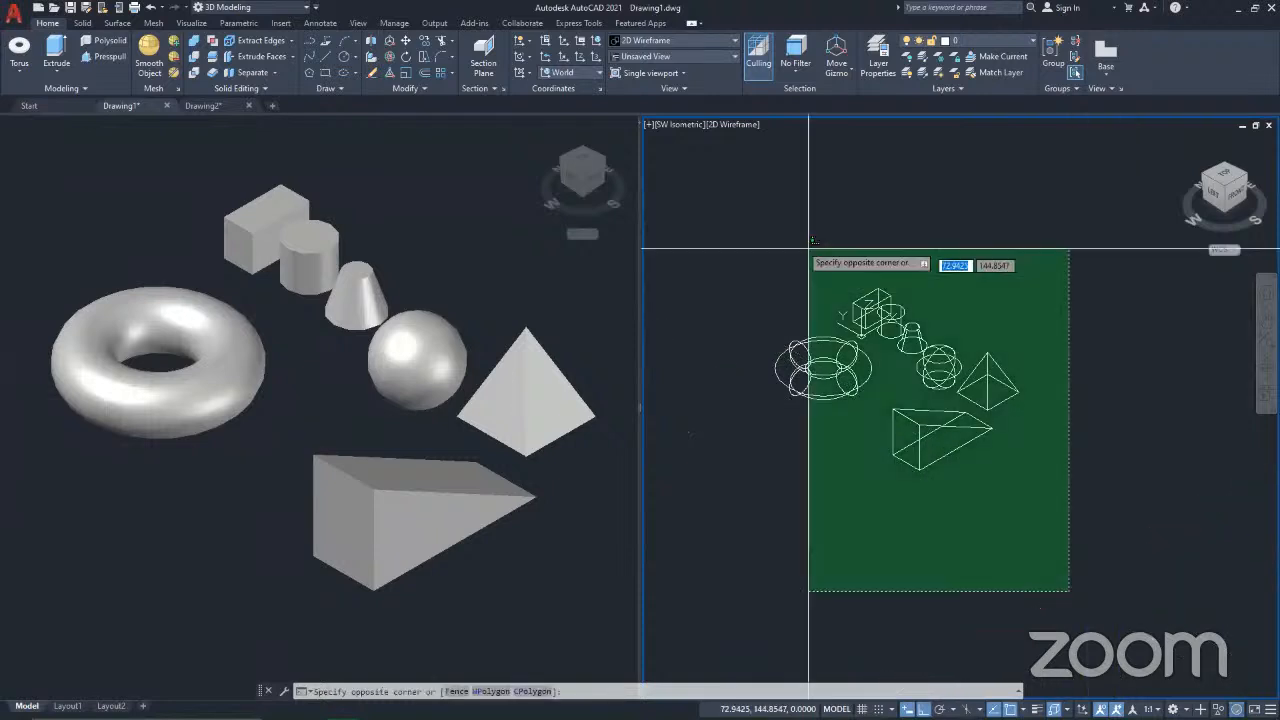
{"action": "left_click", "coordinate": [731, 232]}
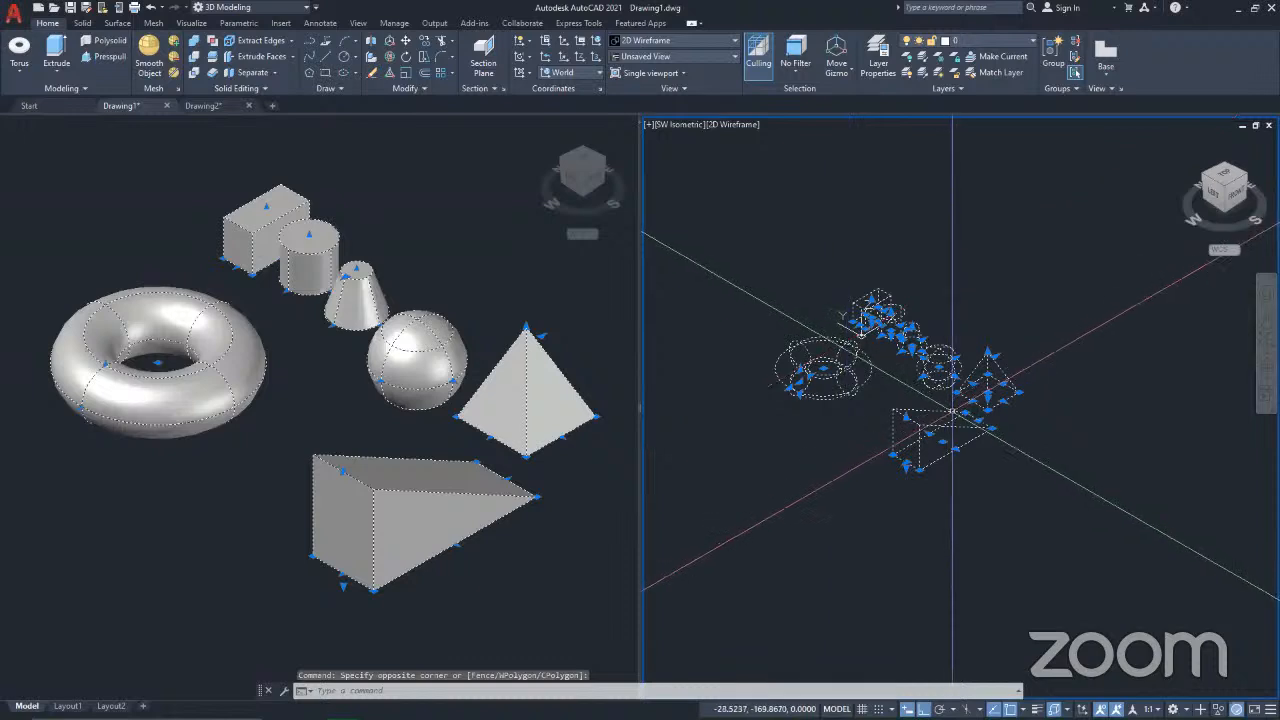
{"action": "key", "text": "Delete"}
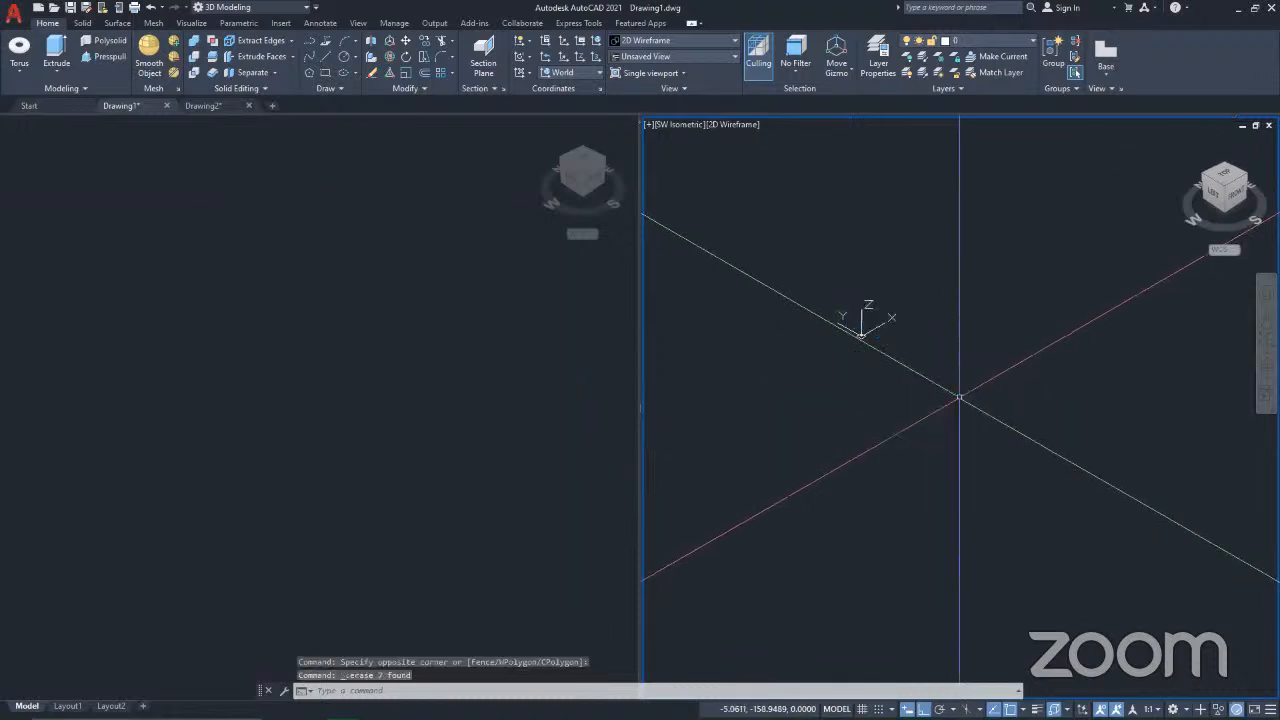
Step: Start a polysolid in the wireframe viewport and draw three perpendicular straight segments as an open U, the third about 140 long
{"action": "scroll", "coordinate": [888, 326], "scroll_direction": "up", "scroll_amount": 5}
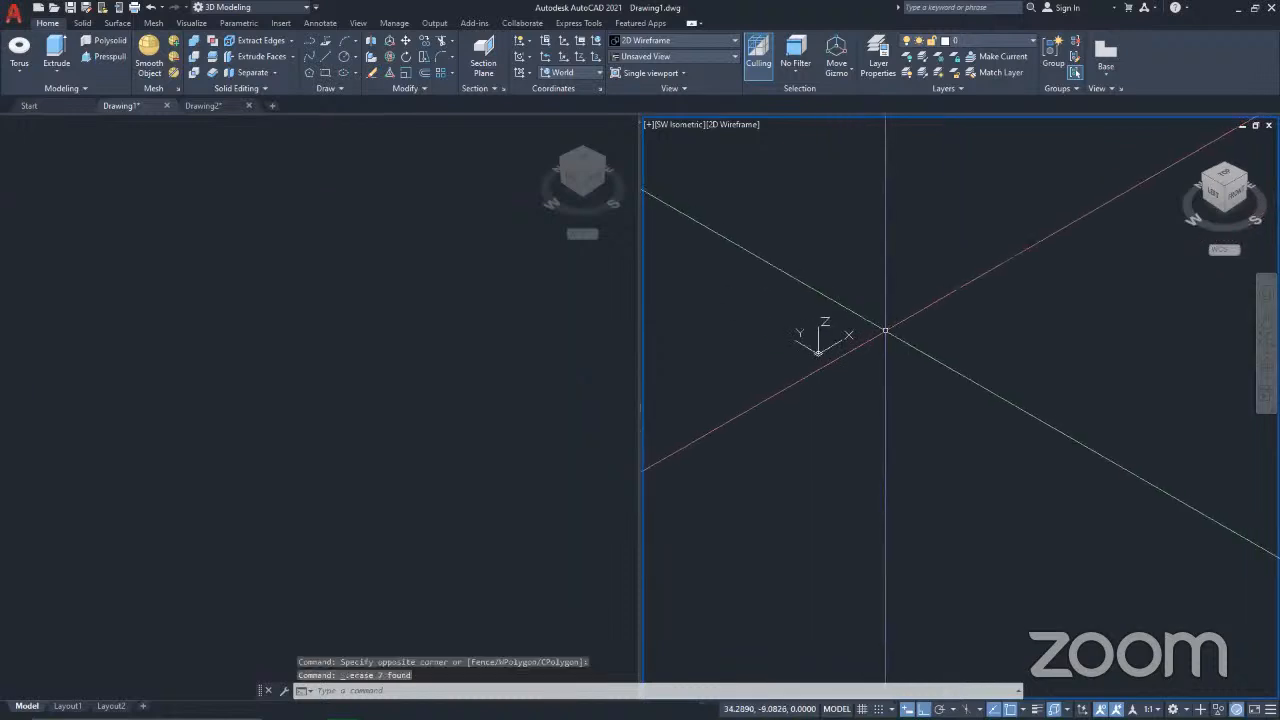
{"action": "middle_click_drag", "start_coordinate": [836, 294], "coordinate": [734, 586]}
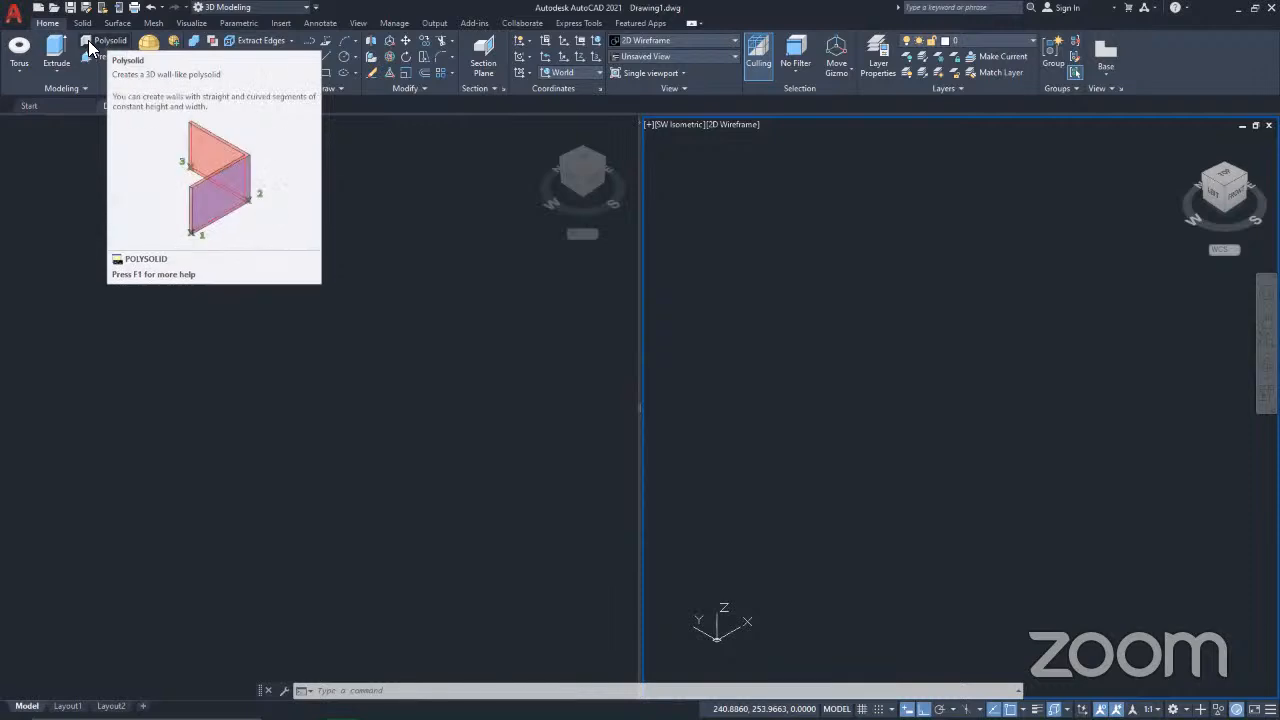
{"action": "left_click", "coordinate": [19, 68]}
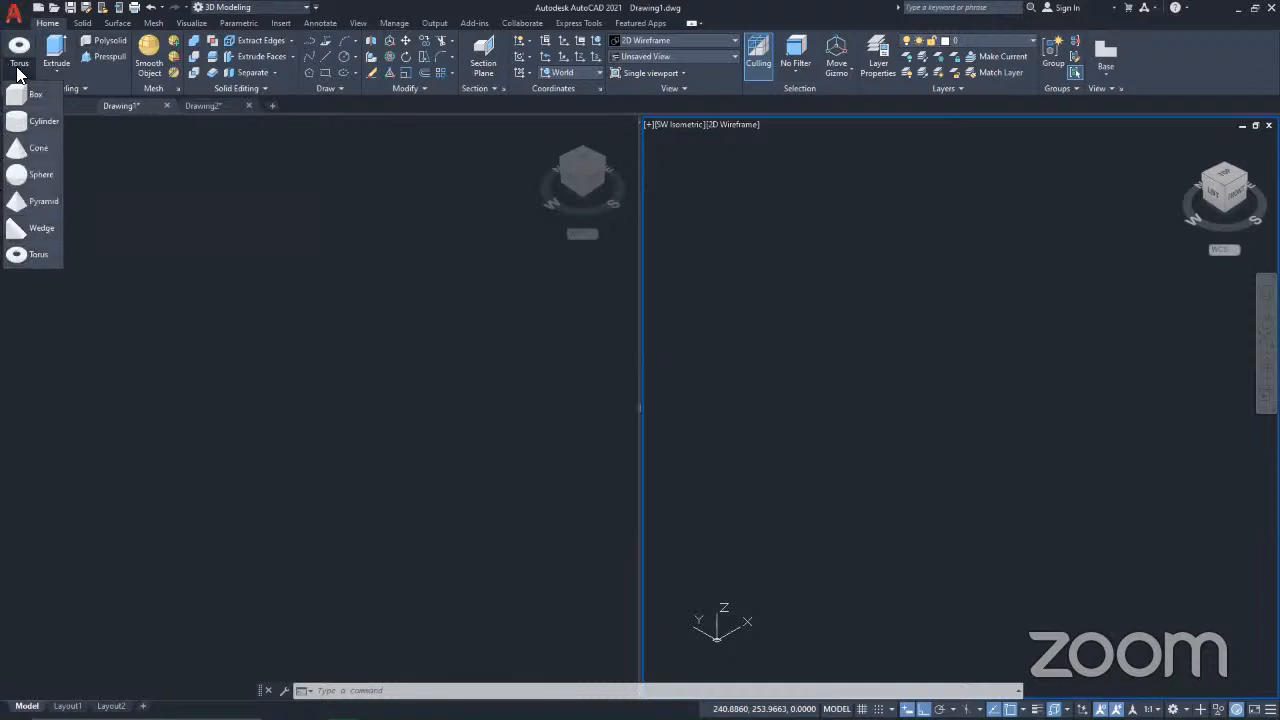
{"action": "left_click", "coordinate": [96, 44]}
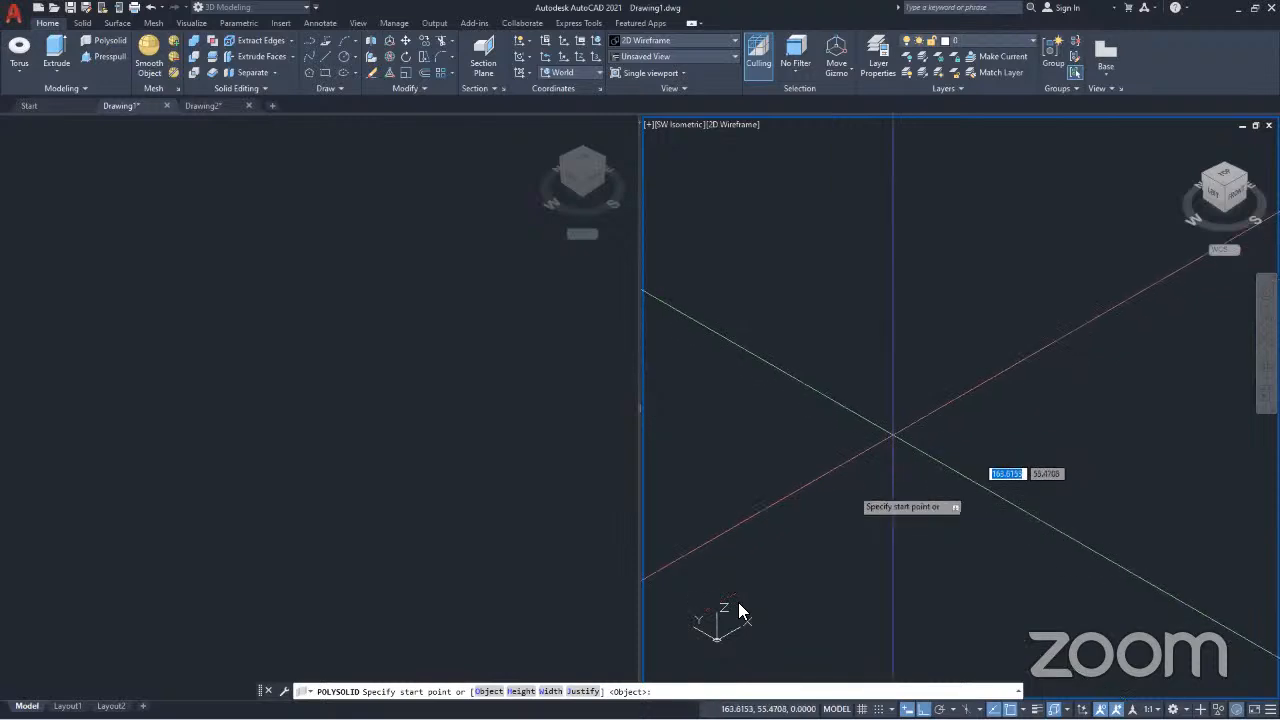
{"action": "left_click", "coordinate": [801, 530]}
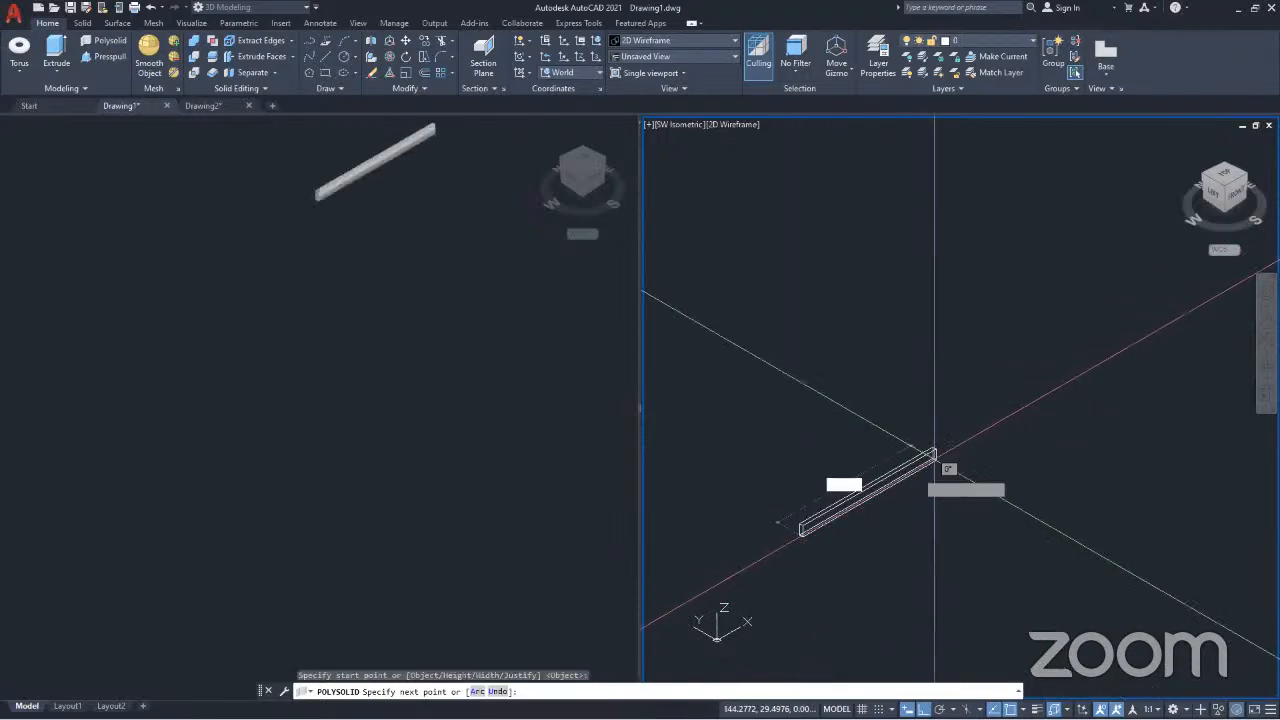
{"action": "left_click", "coordinate": [995, 416]}
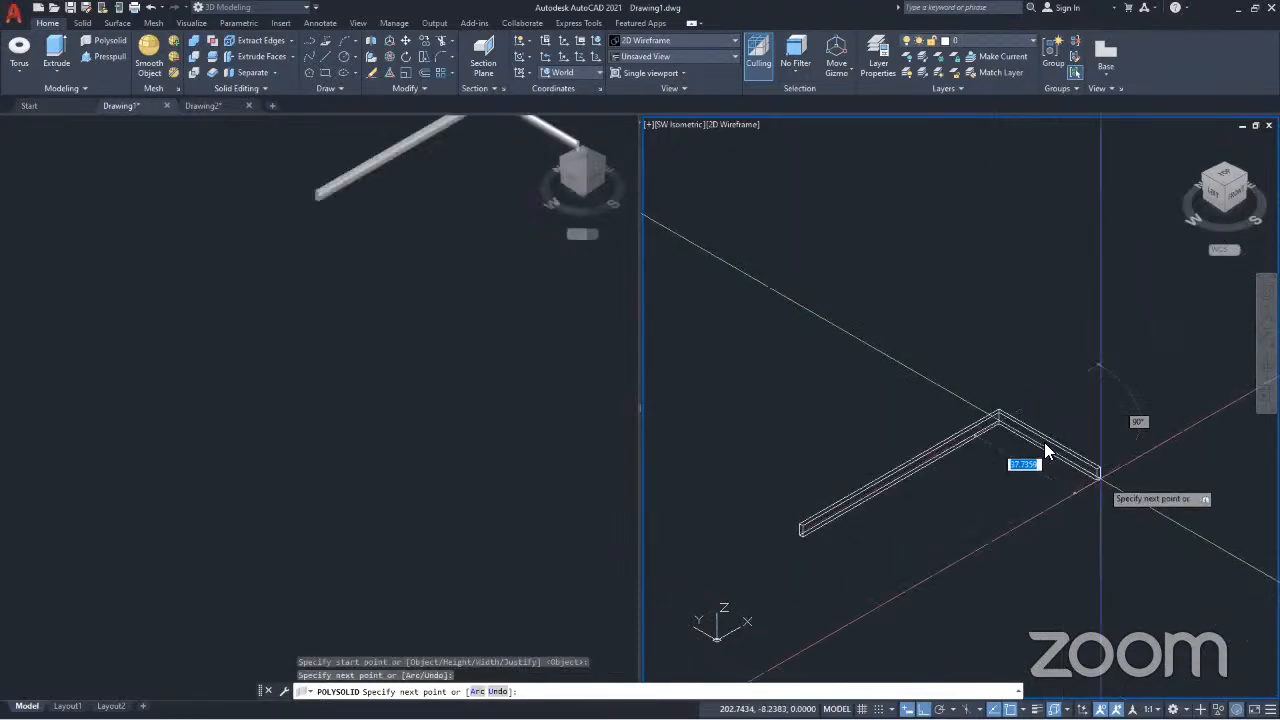
{"action": "left_click", "coordinate": [1128, 492]}
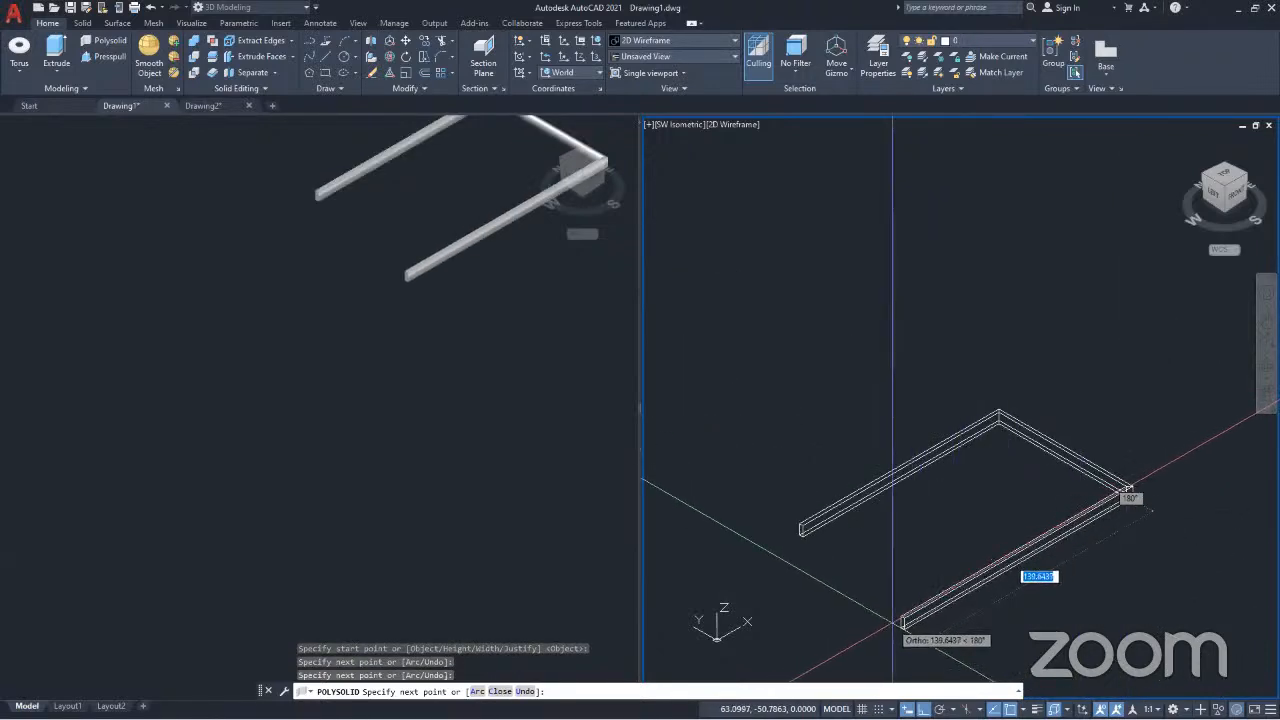
{"action": "left_click", "coordinate": [900, 620]}
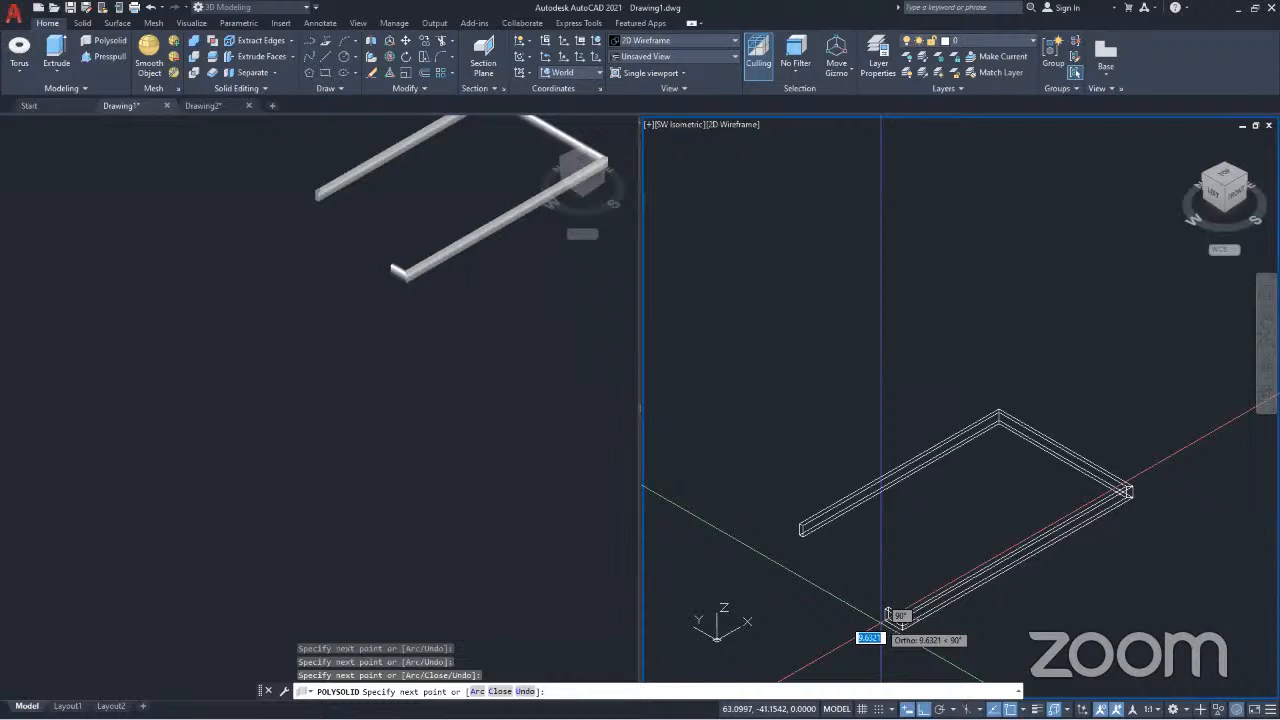
Step: Close the polysolid with an arc segment joining the open ends of the U
{"action": "type", "text": "a"}
{"action": "key", "text": "Return"}
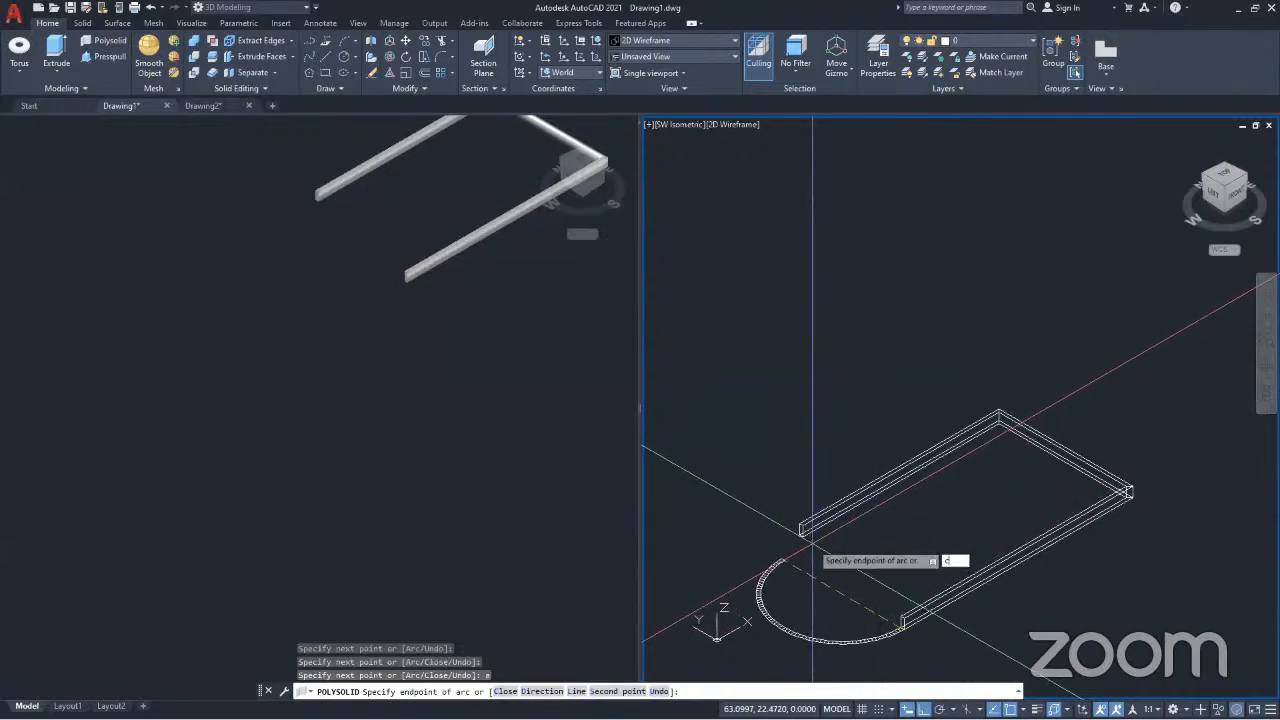
{"action": "type", "text": "c"}
{"action": "key", "text": "Return"}
Step: Inspect the closed polysolid in both viewports, selecting it to view its outline and grips and clearing the selection
{"action": "scroll", "coordinate": [814, 543], "scroll_direction": "down", "scroll_amount": 3}
{"action": "middle_click_drag", "start_coordinate": [869, 554], "coordinate": [901, 504]}
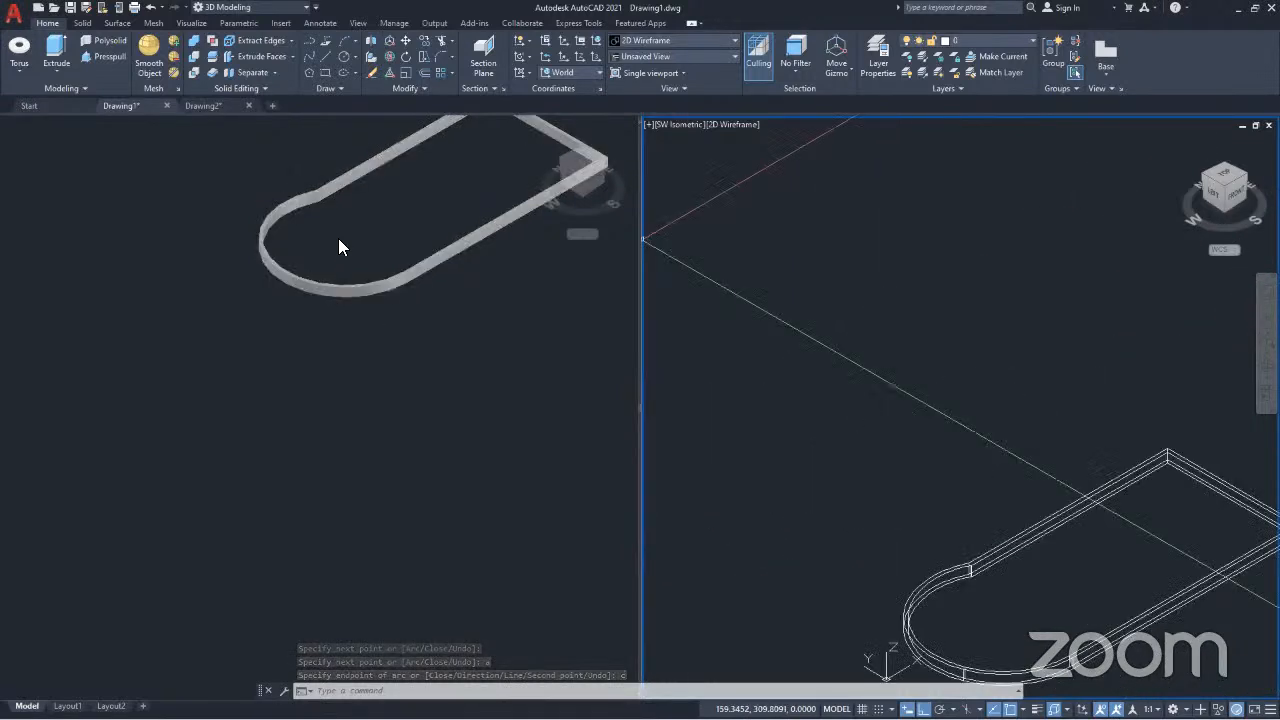
{"action": "left_click", "coordinate": [323, 241]}
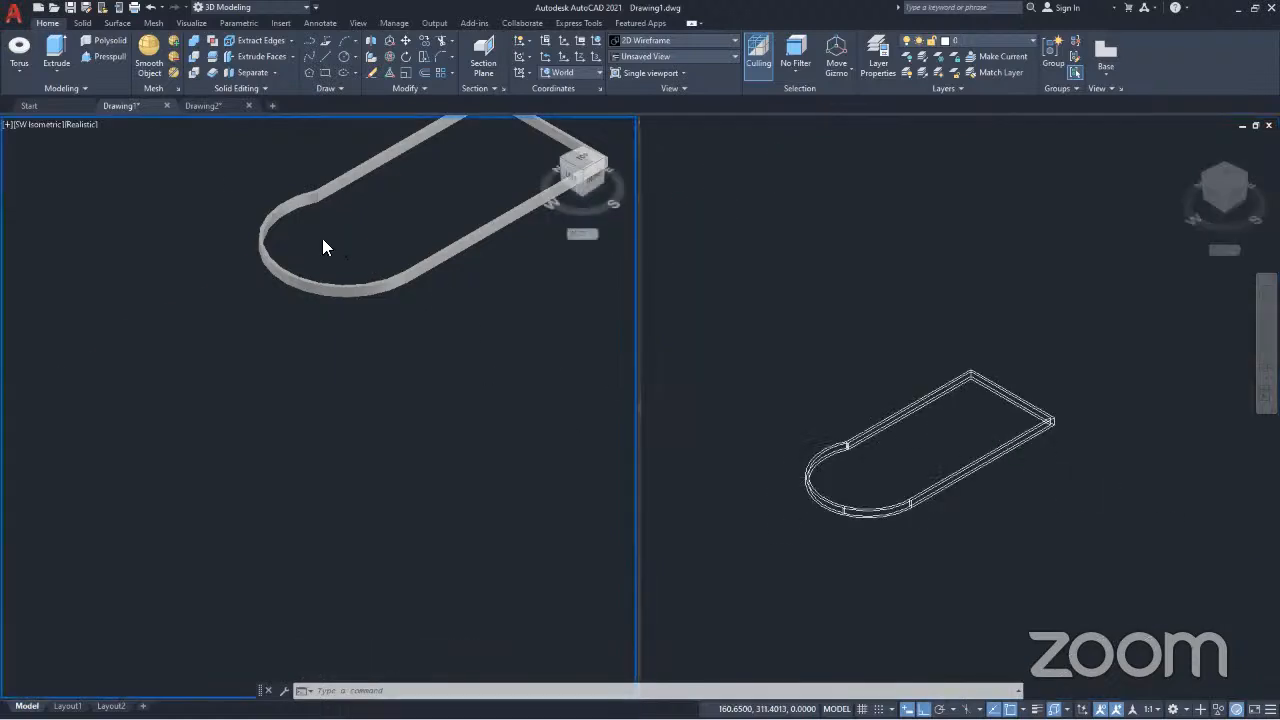
{"action": "middle_click_drag", "start_coordinate": [404, 226], "coordinate": [346, 311]}
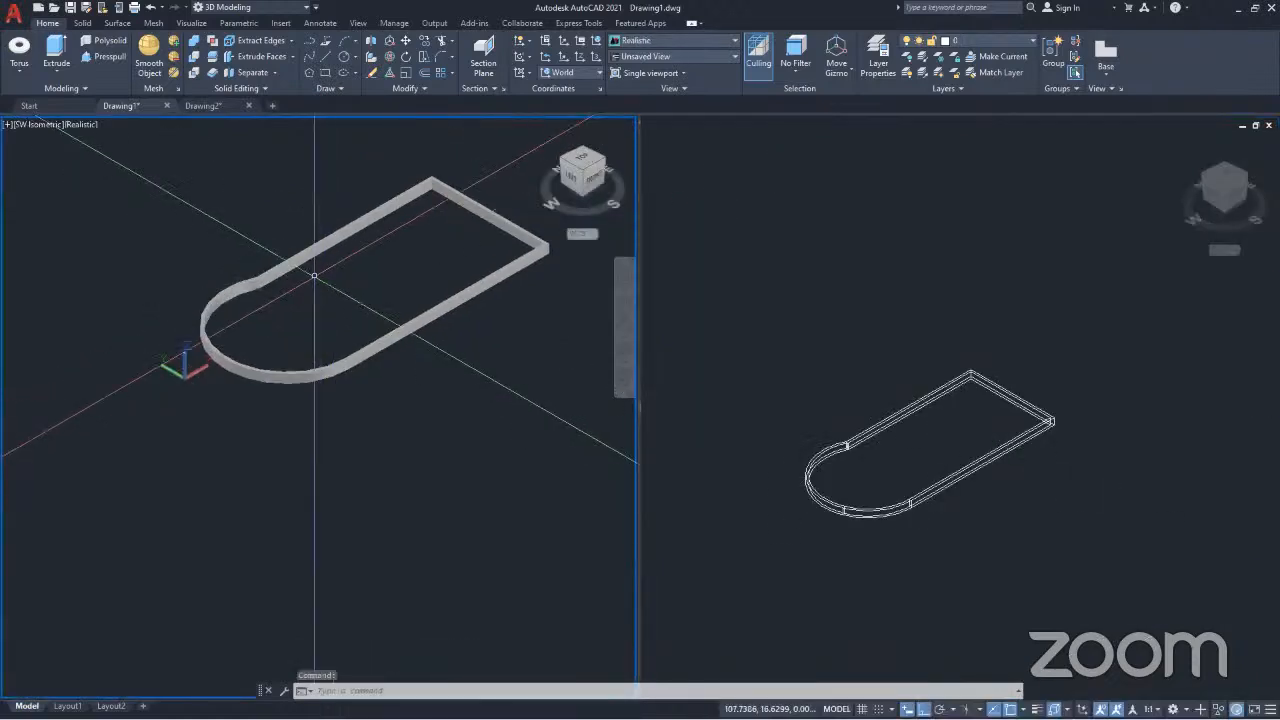
{"action": "scroll", "coordinate": [317, 279], "scroll_direction": "up", "scroll_amount": 2}
{"action": "middle_click_drag", "start_coordinate": [336, 250], "coordinate": [227, 341]}
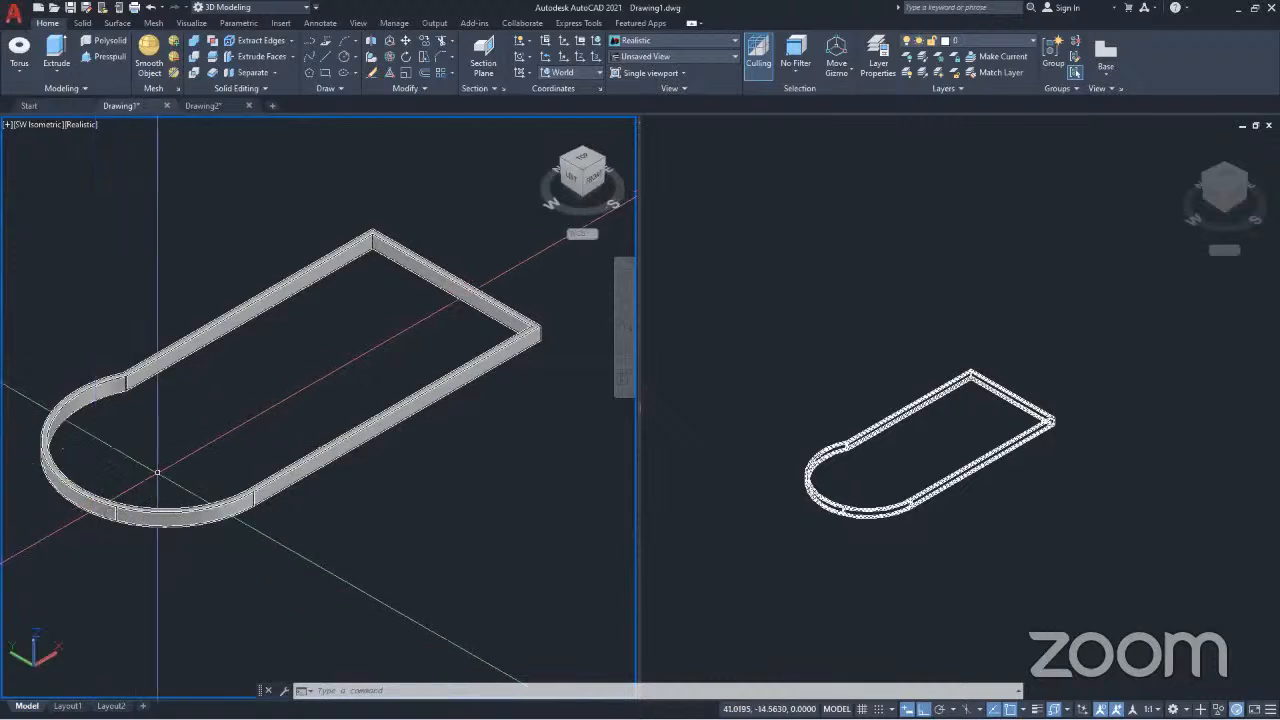
{"action": "left_click", "coordinate": [237, 385]}
{"action": "left_click", "coordinate": [117, 275]}
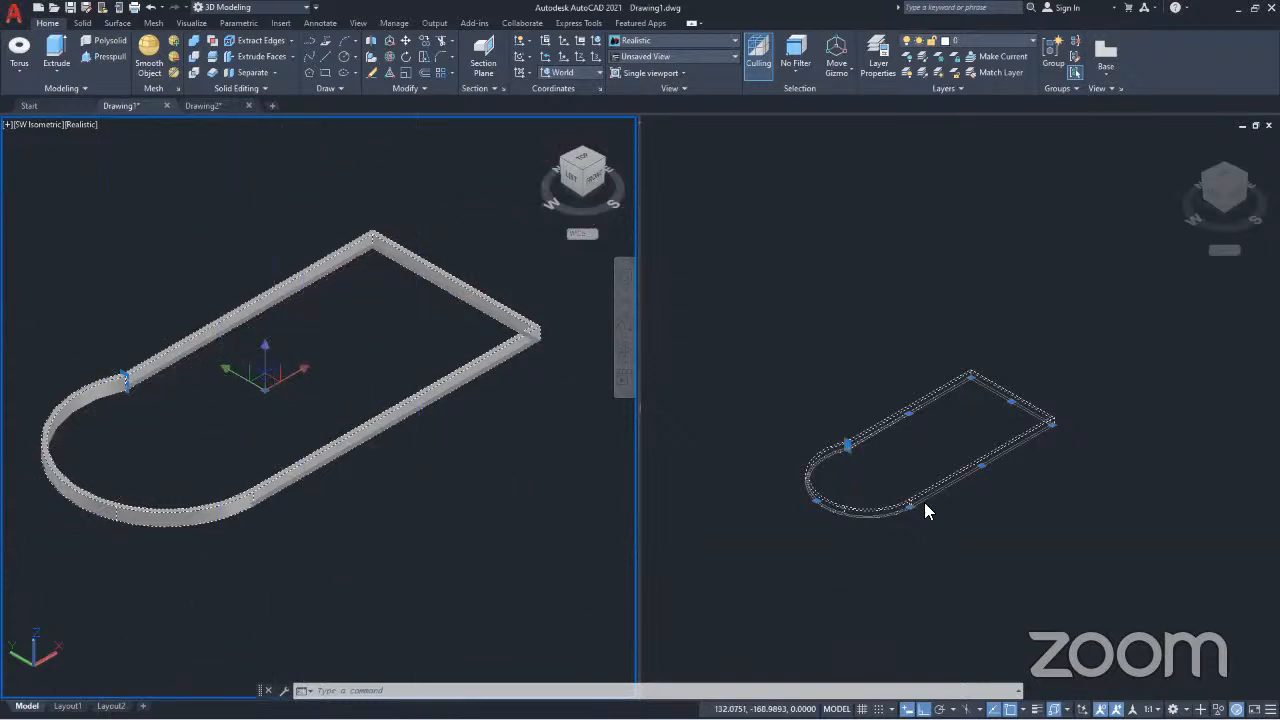
{"action": "key", "text": "Escape"}
{"action": "key", "text": "Escape"}
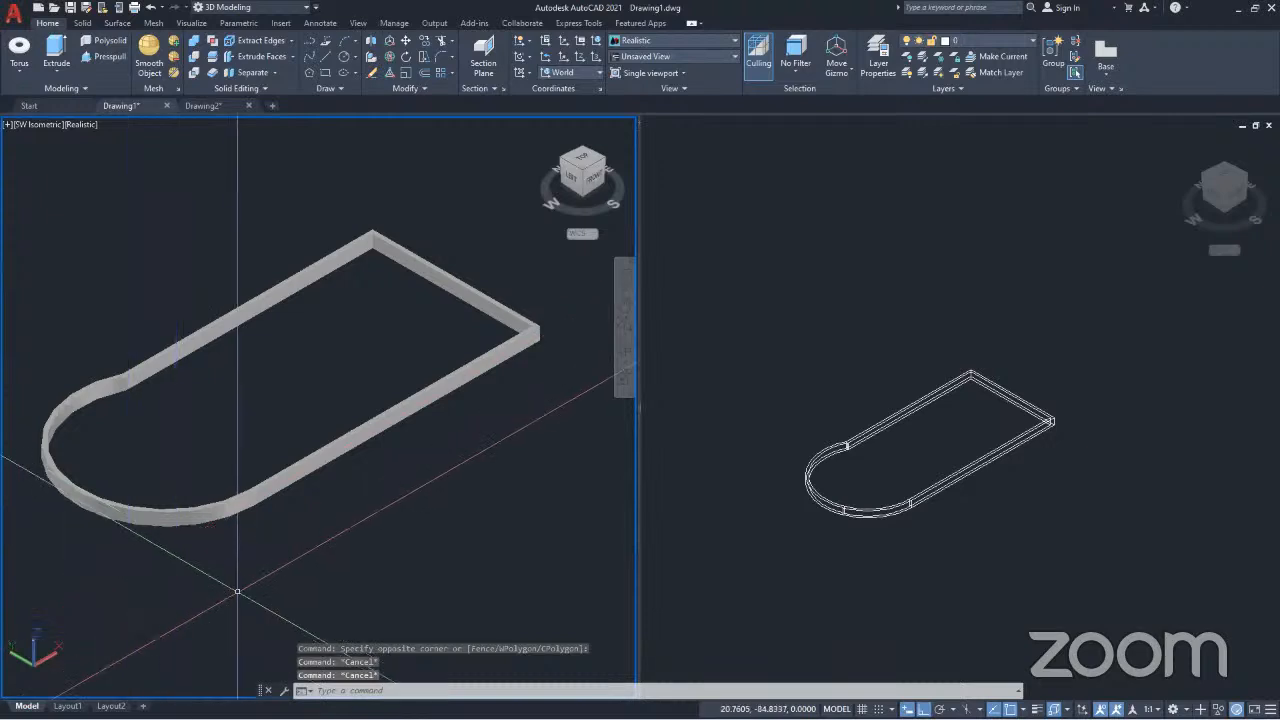
Step: Delete the closed polysolid with the arc end from the wireframe viewport
{"action": "left_click", "coordinate": [882, 456]}
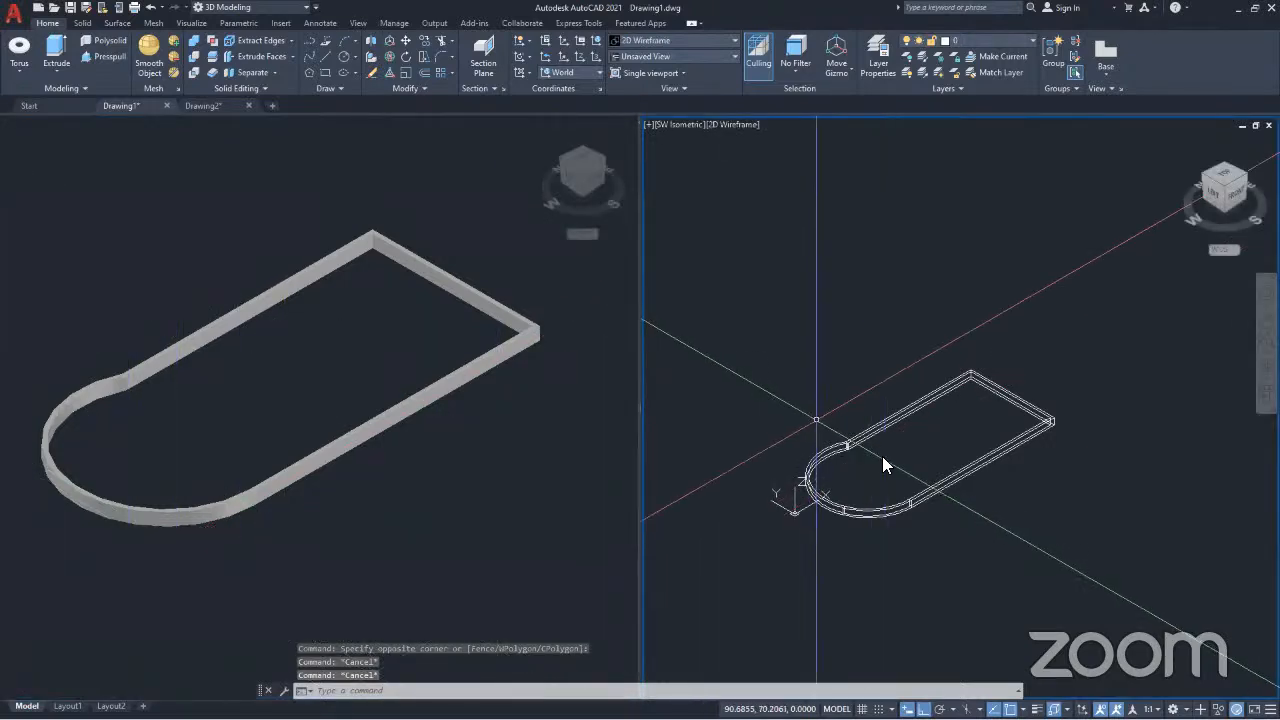
{"action": "left_click", "coordinate": [883, 457]}
{"action": "left_click", "coordinate": [789, 386]}
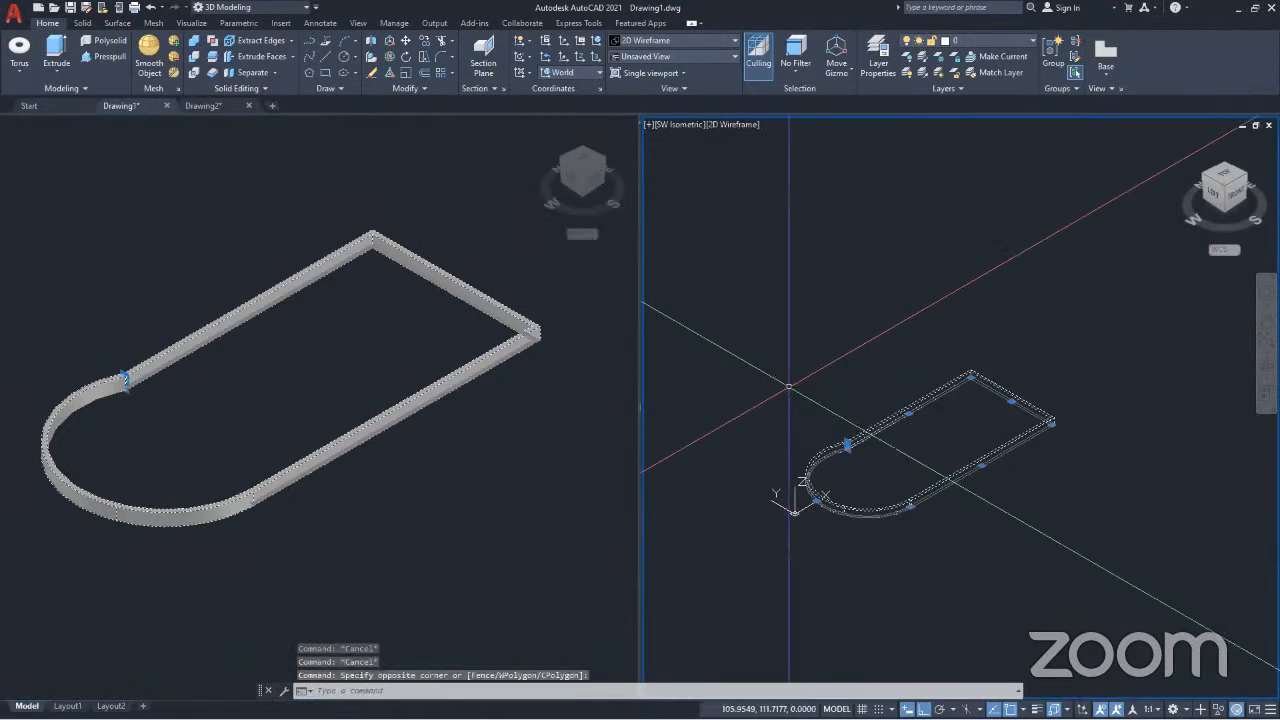
{"action": "key", "text": "Delete"}
Step: Set the polysolid height to 310 and its width to 22.5, leaving the command without drawing a wall
{"action": "left_click", "coordinate": [108, 37]}
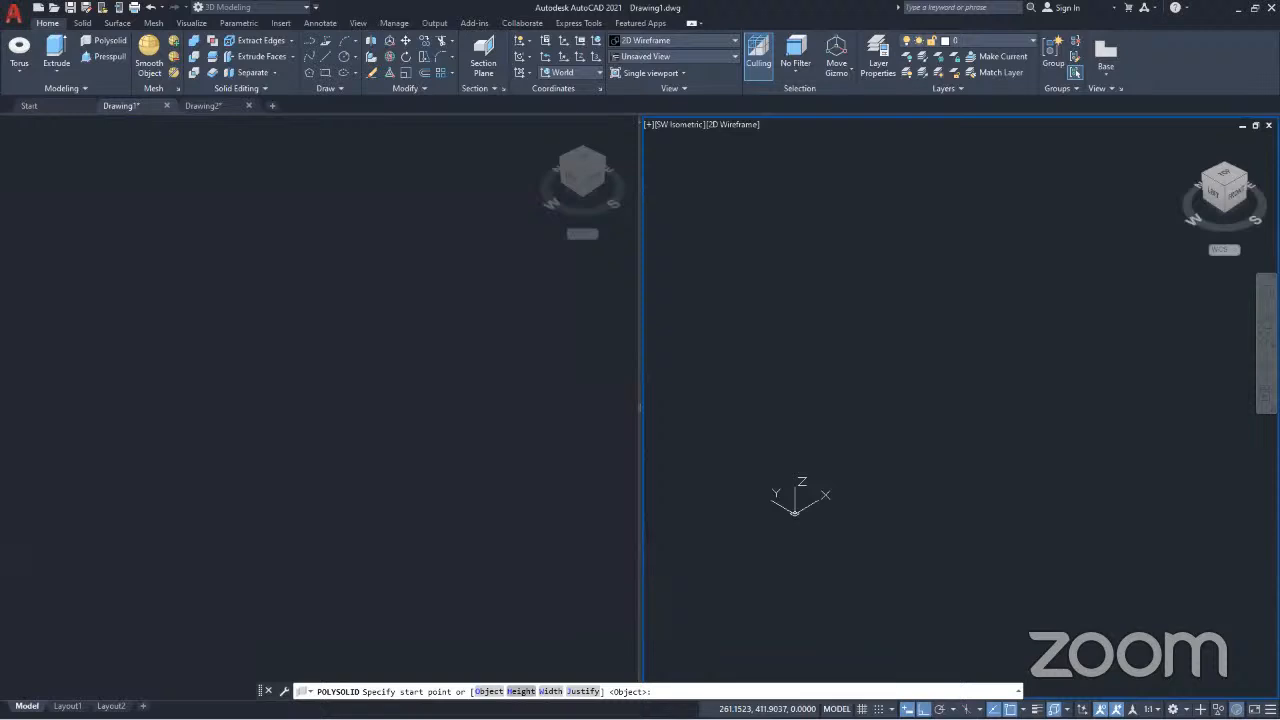
{"action": "left_click", "coordinate": [520, 692]}
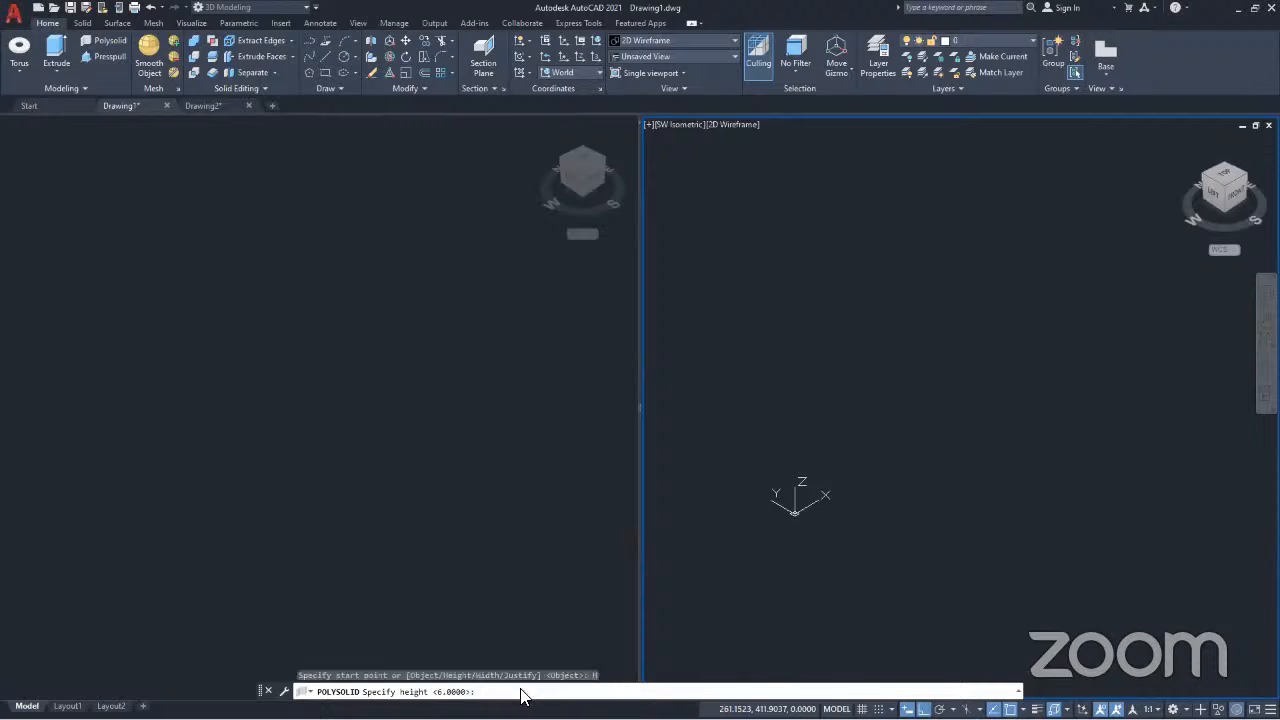
{"action": "type", "text": "310"}
{"action": "key", "text": "Return"}
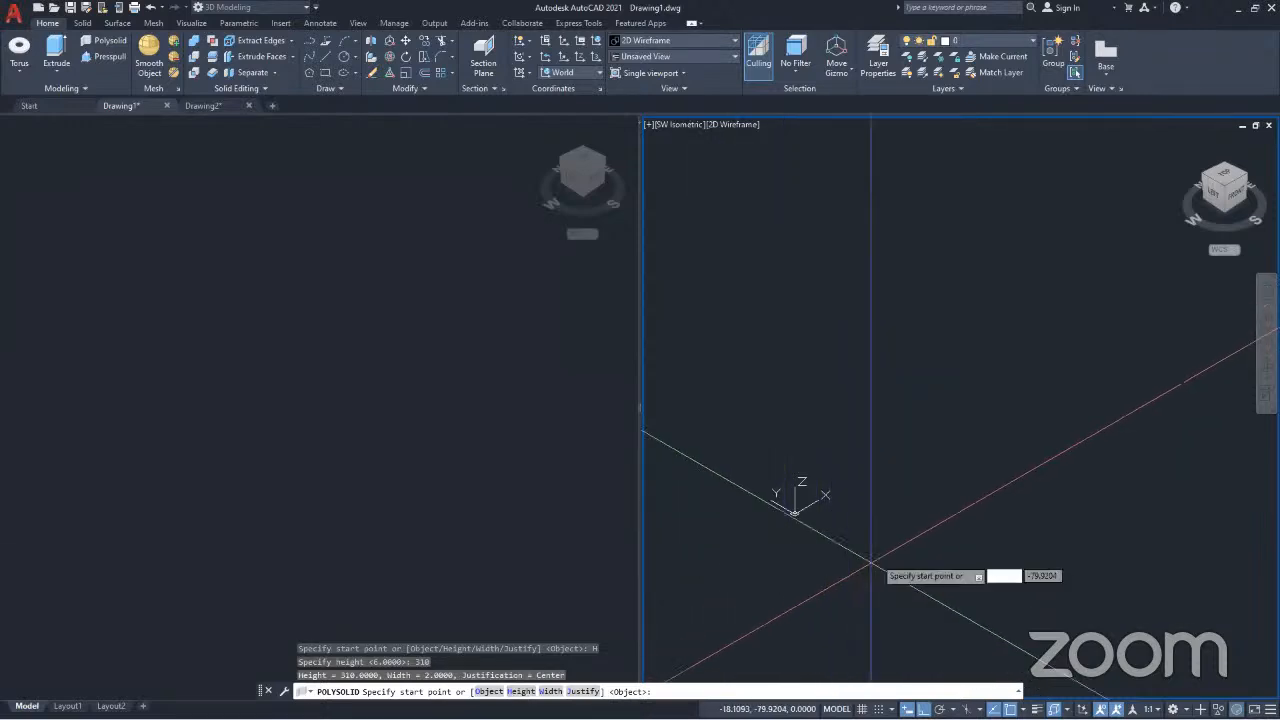
{"action": "middle_click_drag", "start_coordinate": [888, 508], "coordinate": [858, 571]}
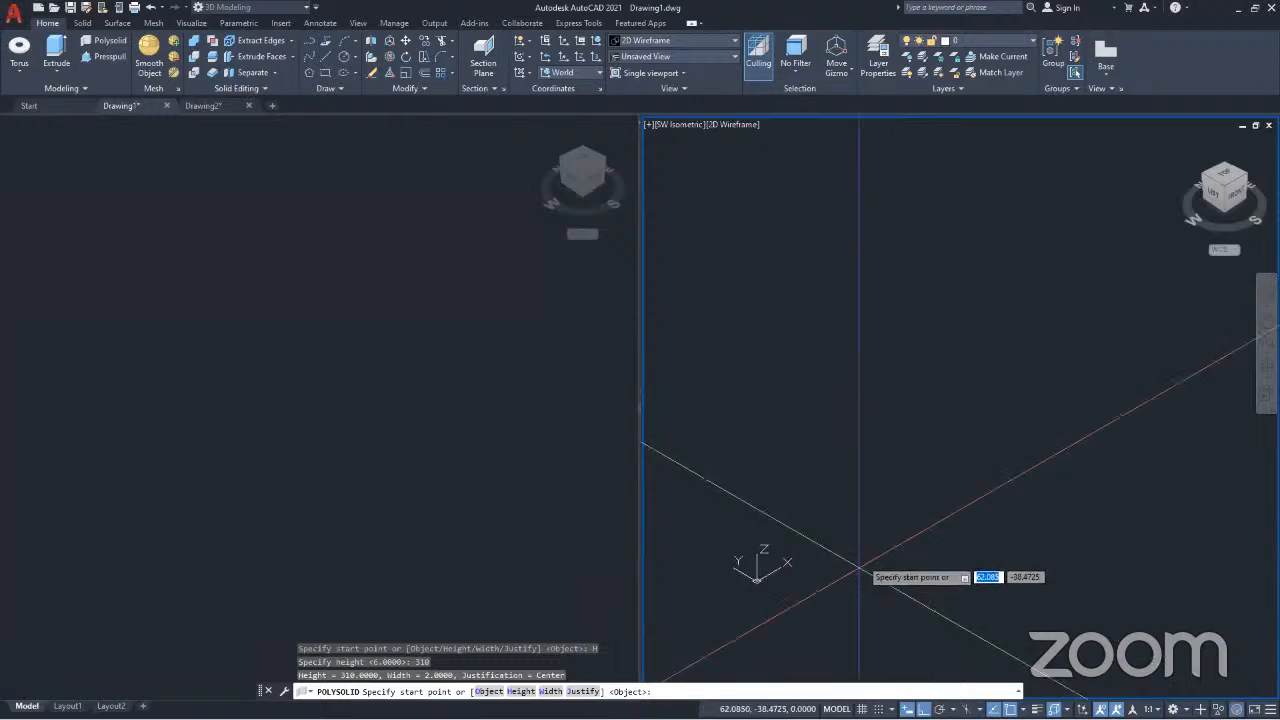
{"action": "left_click", "coordinate": [549, 692]}
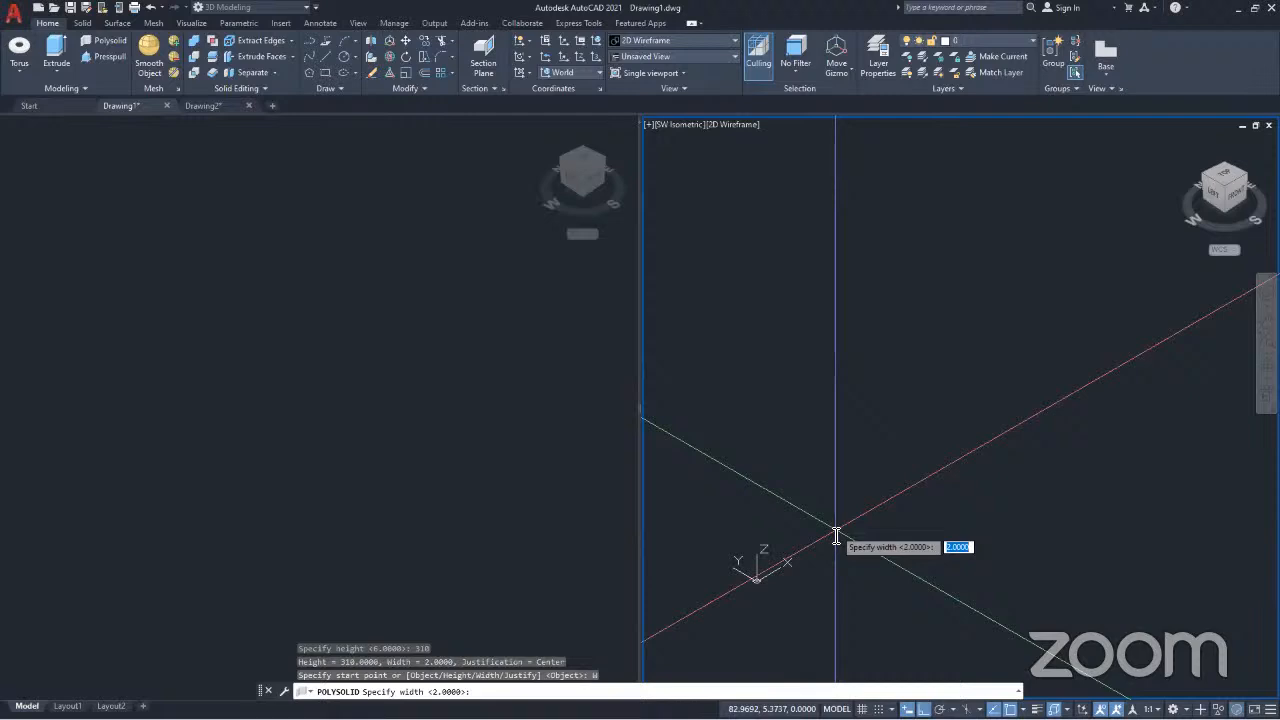
{"action": "type", "text": "22.5"}
{"action": "key", "text": "Return"}
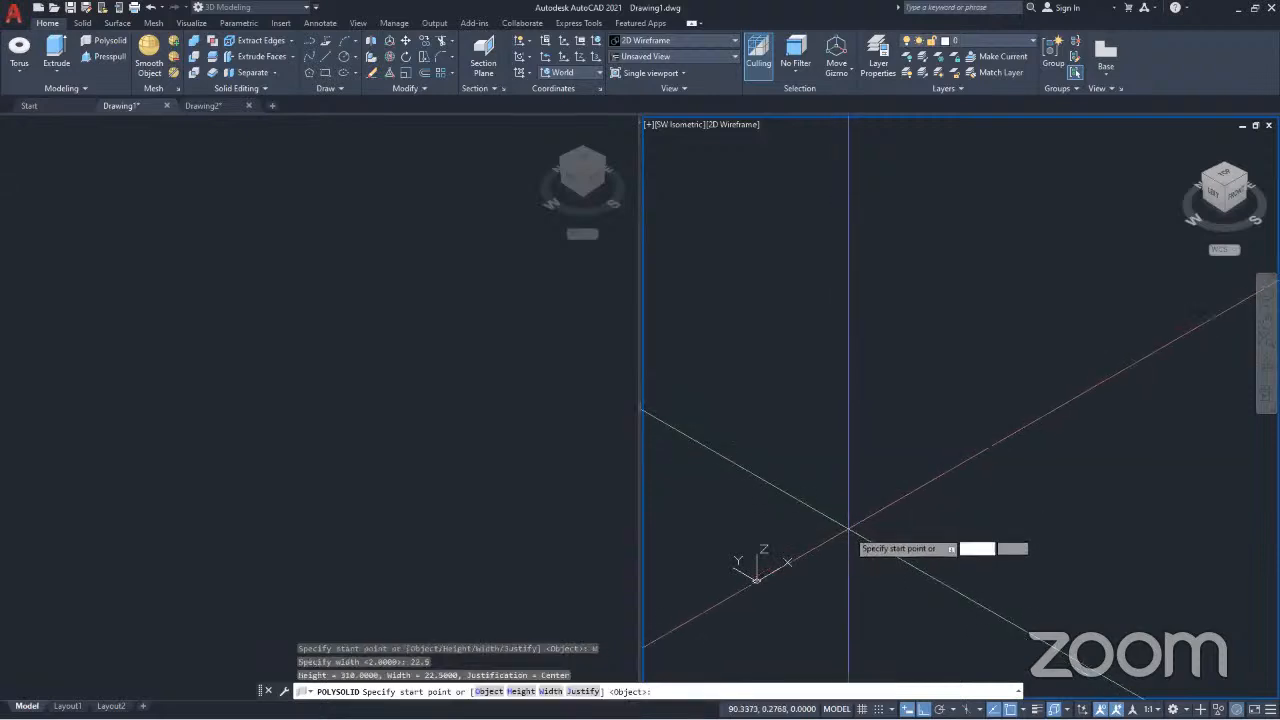
{"action": "left_click", "coordinate": [586, 691]}
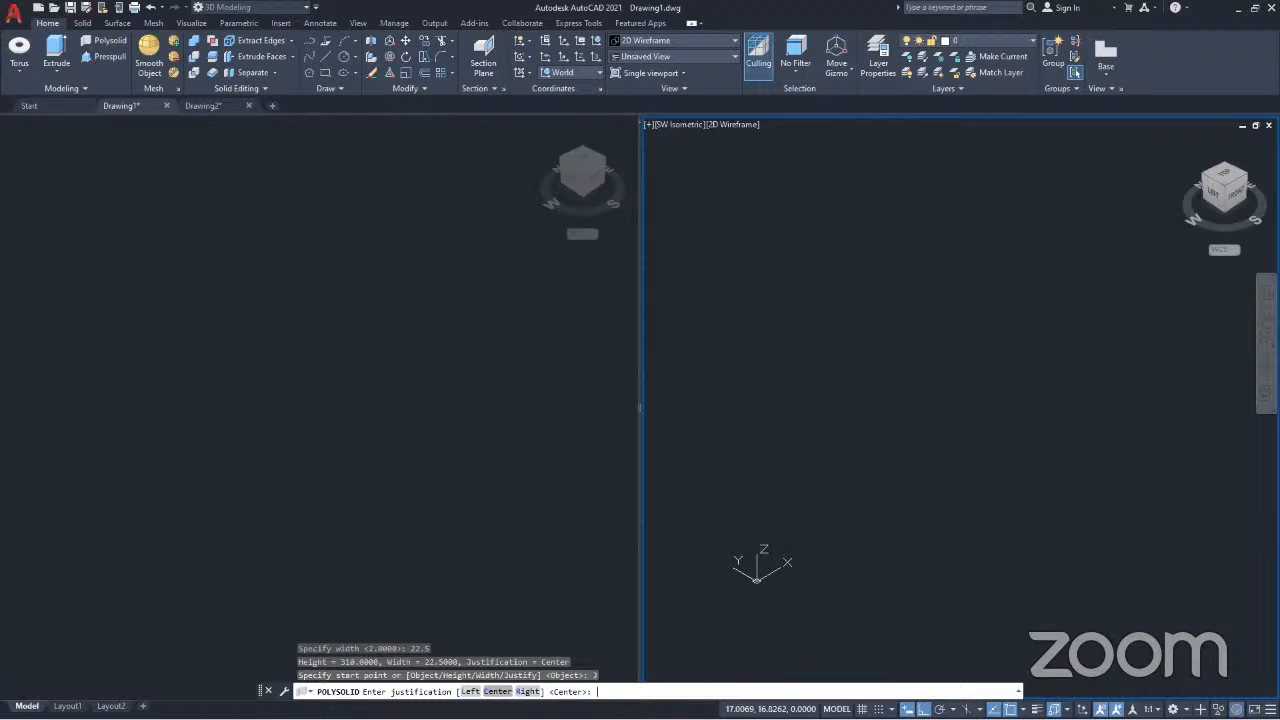
{"action": "key", "text": "Escape"}
Step: Draw an open L-shaped polyline in the wireframe viewport with two perpendicular segments about 174 and 154 long
{"action": "left_click", "coordinate": [326, 57]}
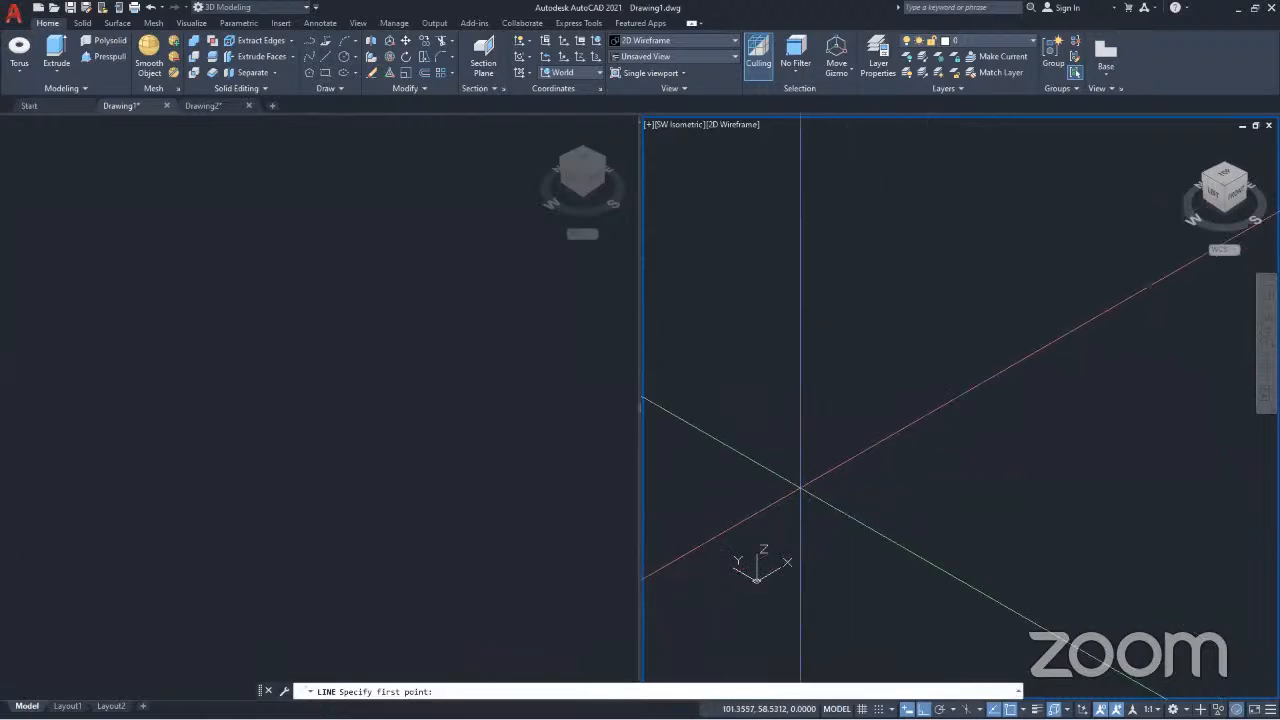
{"action": "left_click", "coordinate": [309, 42]}
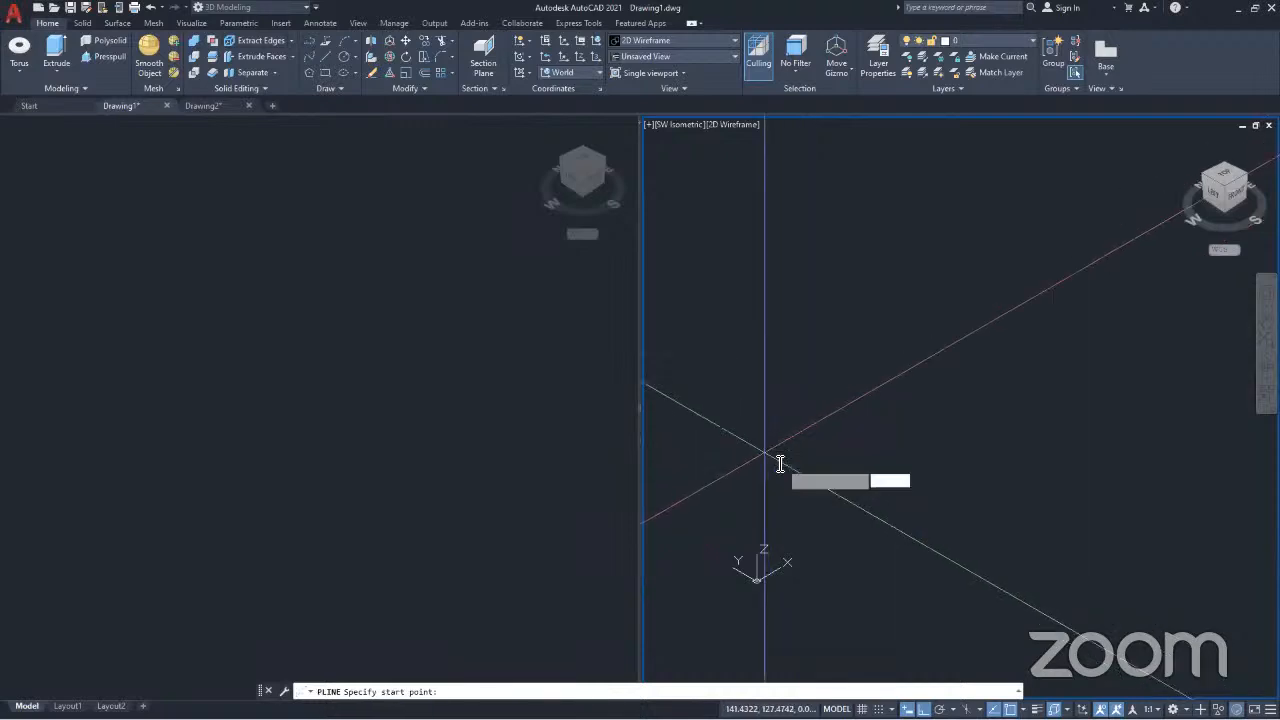
{"action": "left_click", "coordinate": [798, 523]}
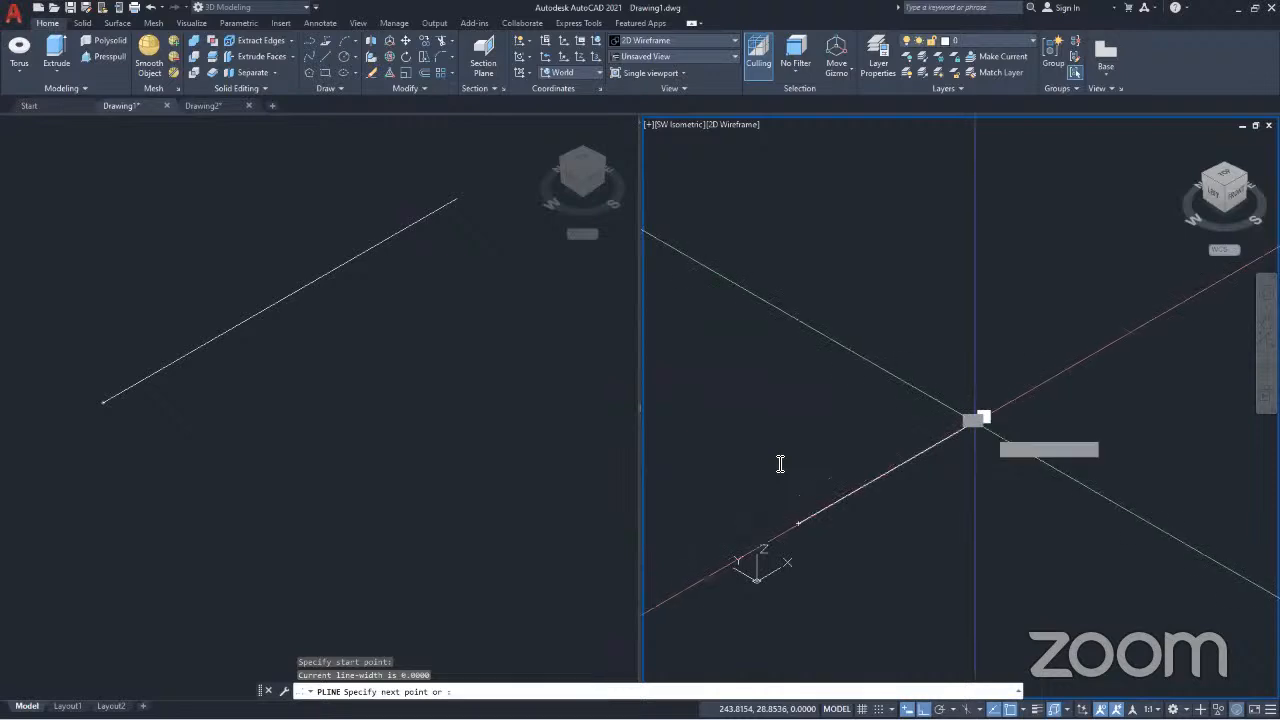
{"action": "left_click", "coordinate": [975, 423]}
{"action": "left_click", "coordinate": [1107, 521]}
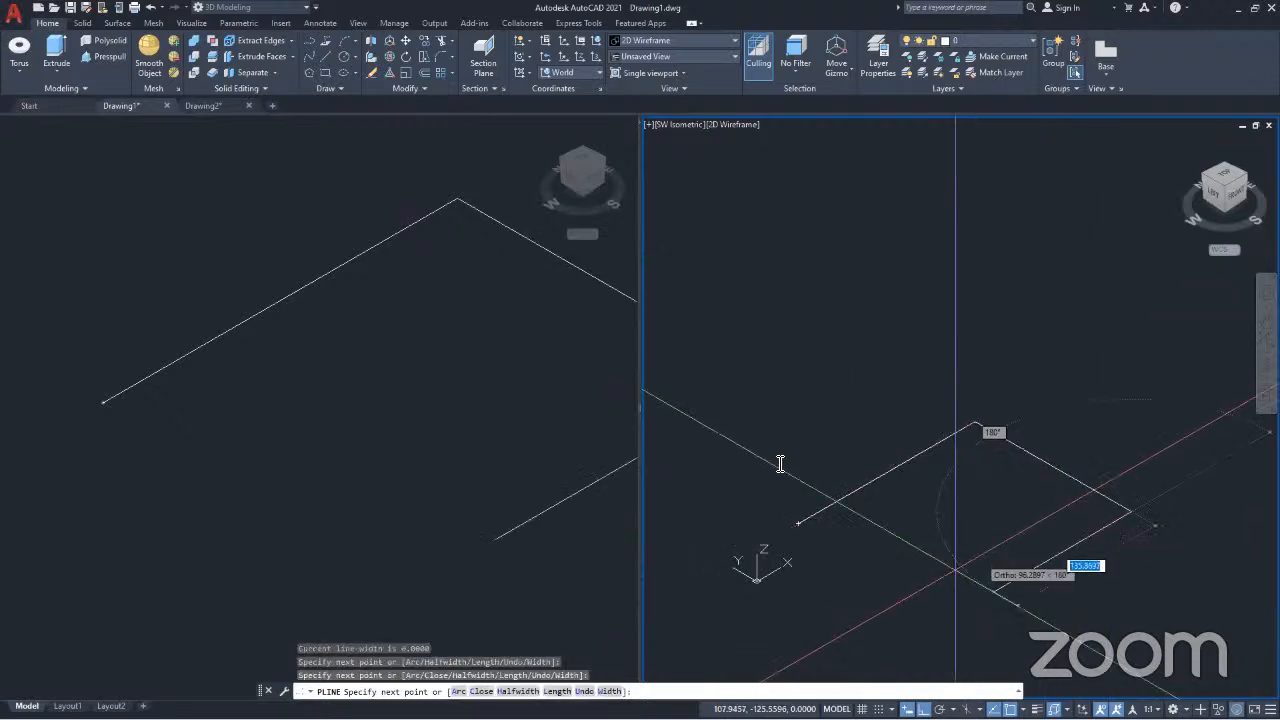
{"action": "key", "text": "Return"}
{"action": "middle_click_drag", "start_coordinate": [975, 551], "coordinate": [923, 543]}
Step: Start a polysolid with Left justification, keeping its height at 310 and width at 22.5
{"action": "left_click", "coordinate": [106, 41]}
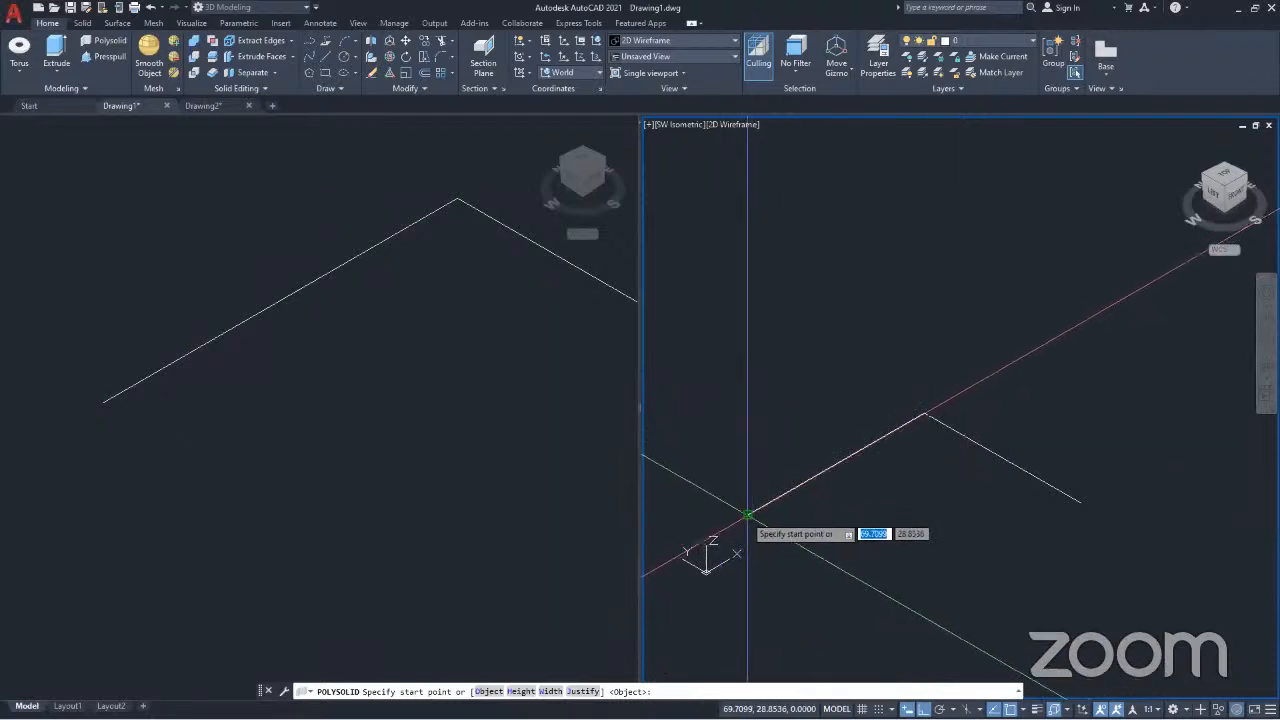
{"action": "left_click", "coordinate": [578, 691]}
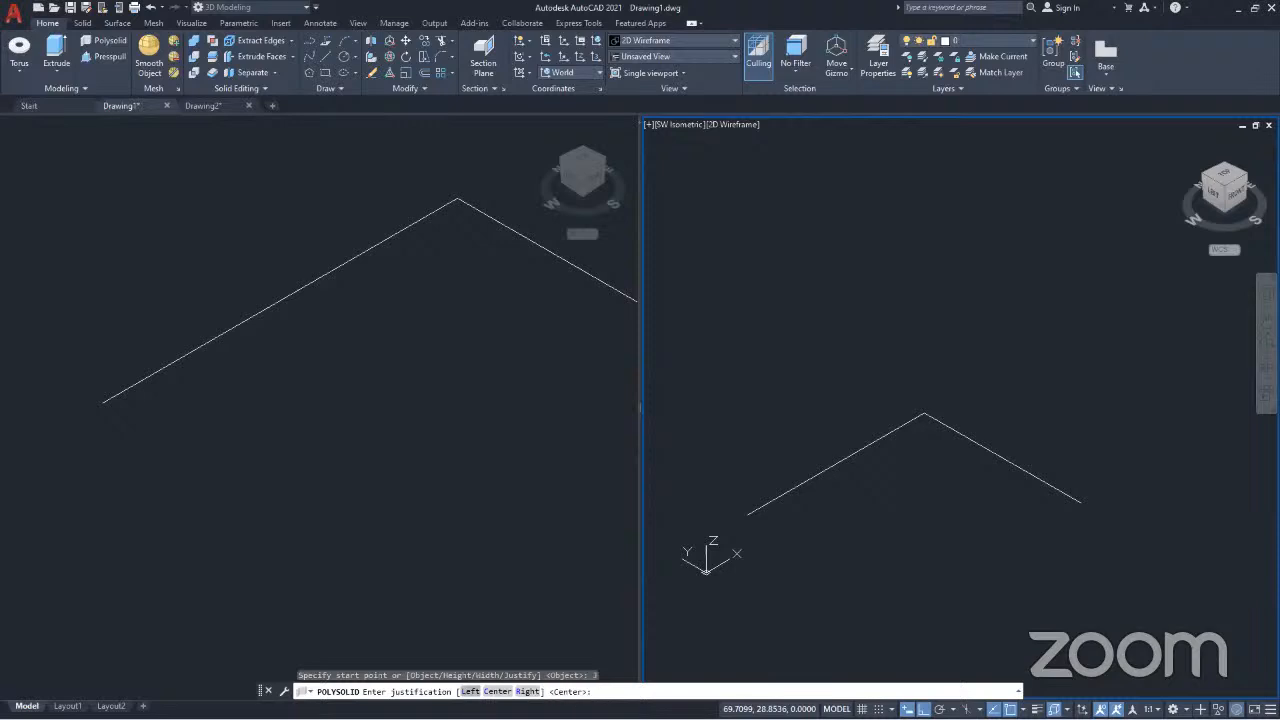
{"action": "left_click", "coordinate": [470, 691]}
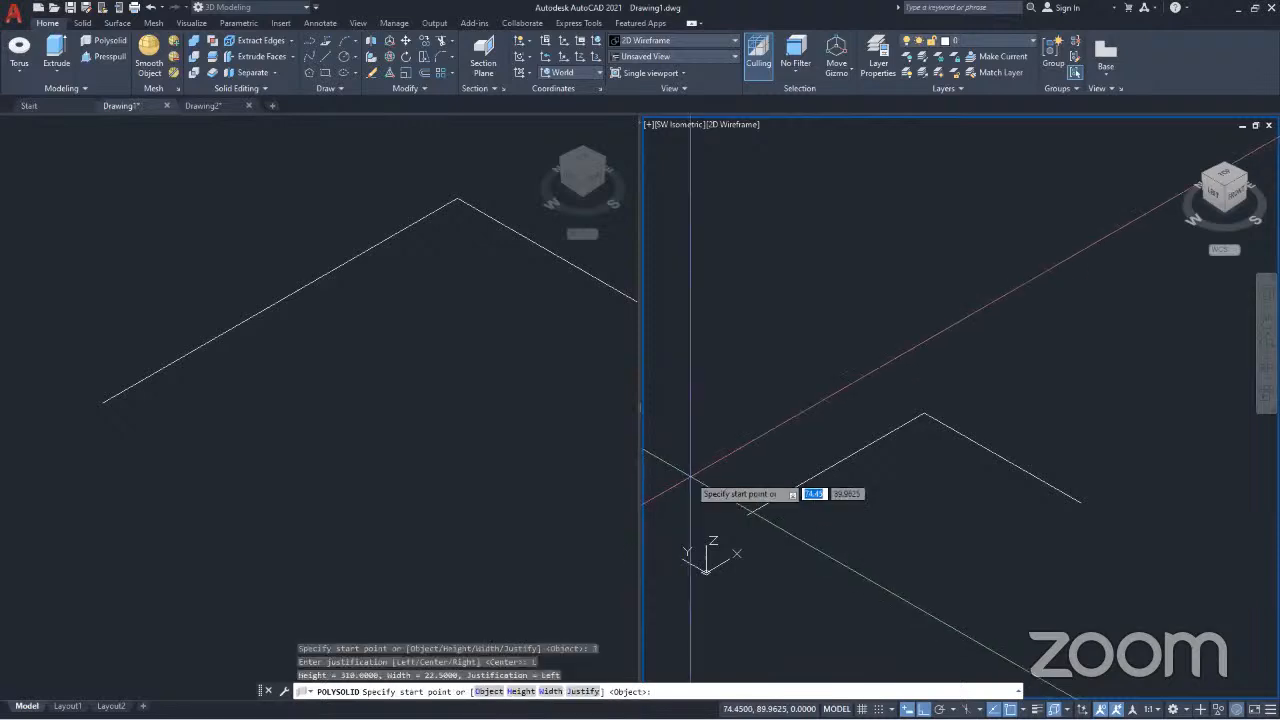
{"action": "left_click", "coordinate": [521, 691]}
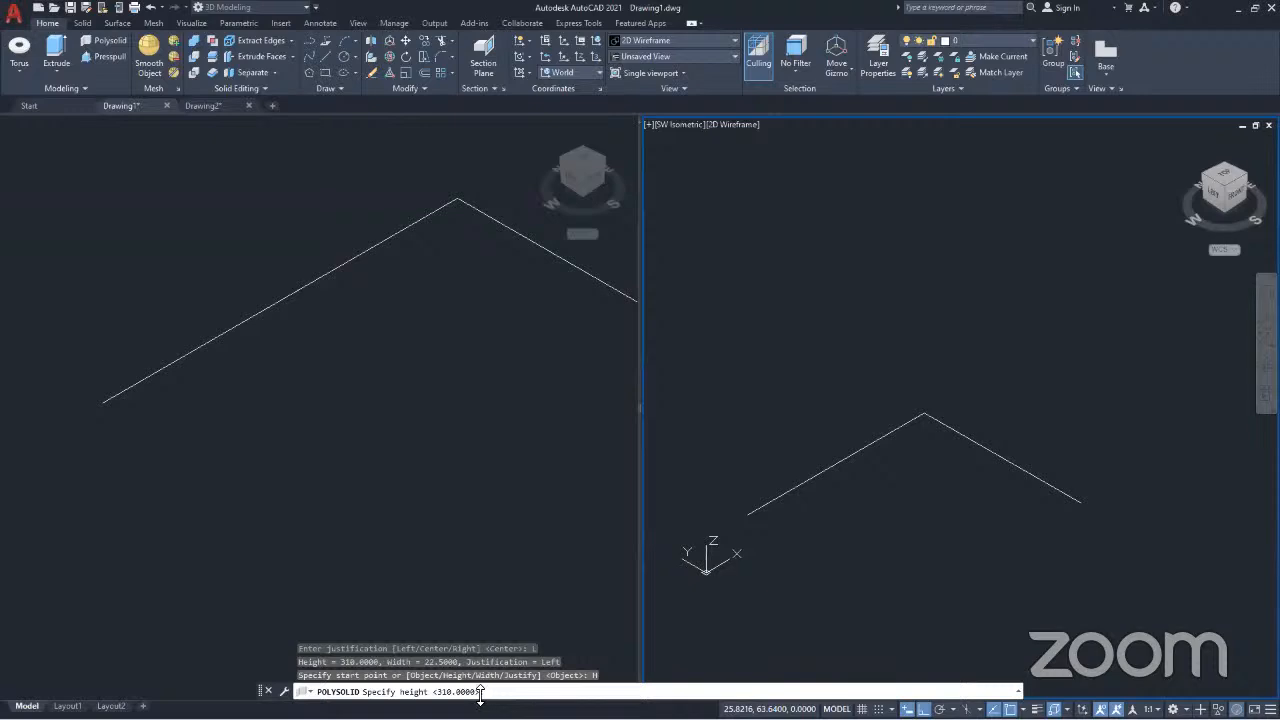
{"action": "key", "text": "Return"}
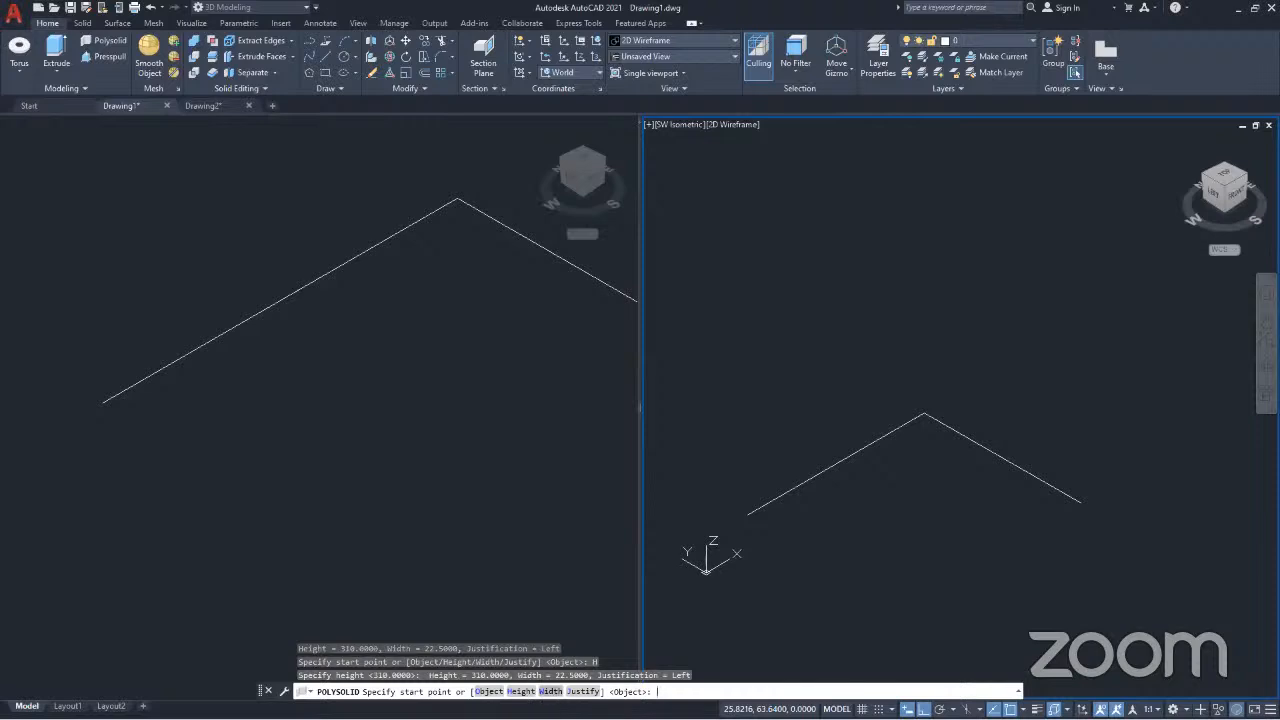
{"action": "type", "text": "W"}
{"action": "key", "text": "Return"}
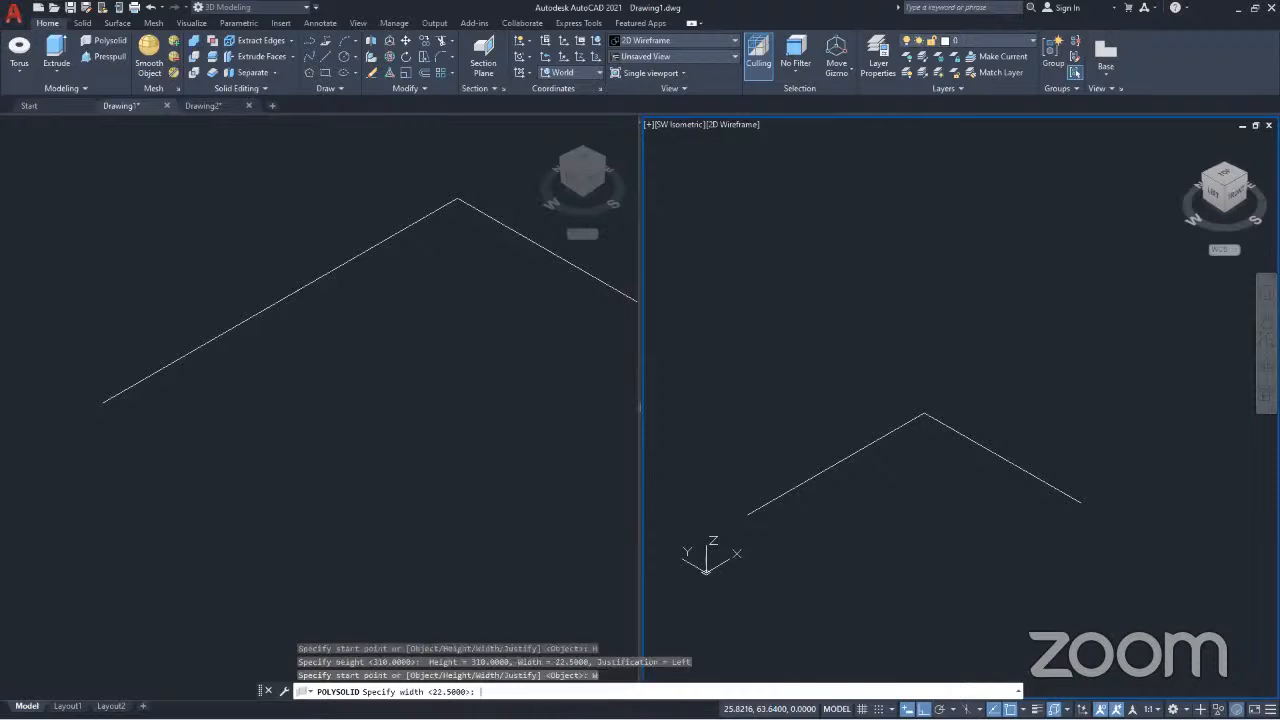
{"action": "key", "text": "Return"}
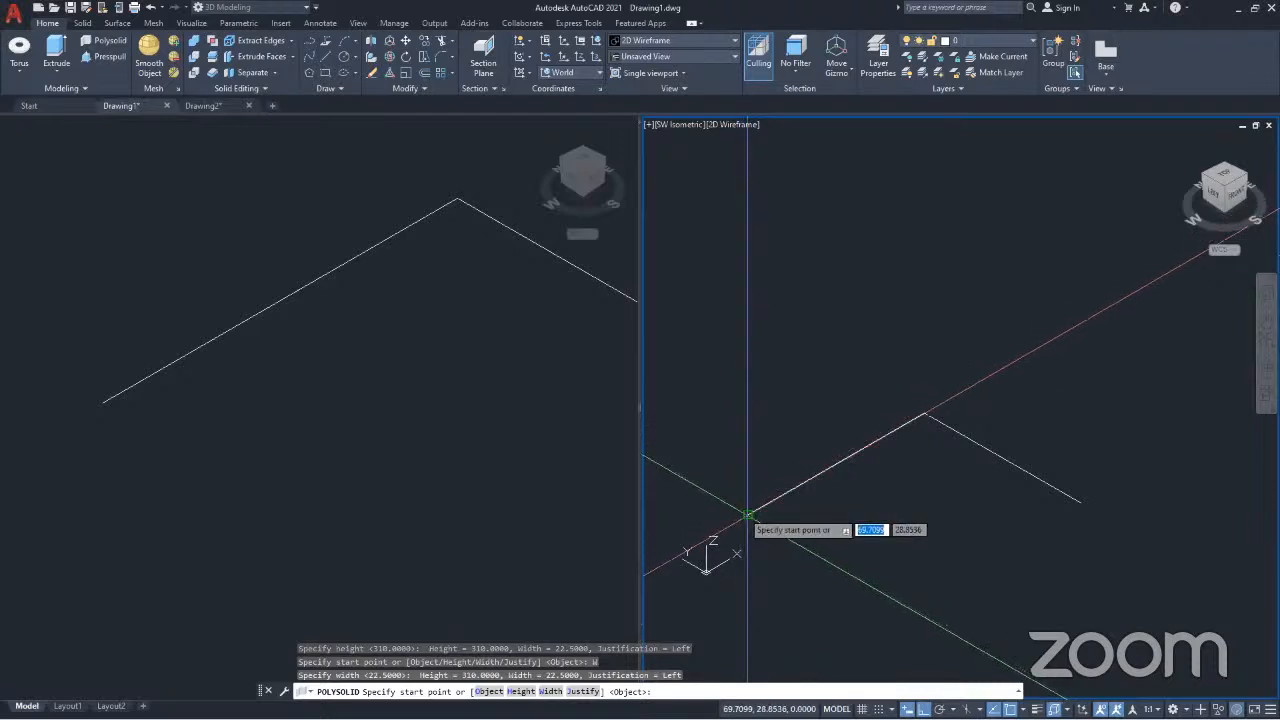
Step: Draw the left-justified polysolid along both segments of the L-shaped polyline, snapping to its endpoints and corner
{"action": "left_click", "coordinate": [748, 516]}
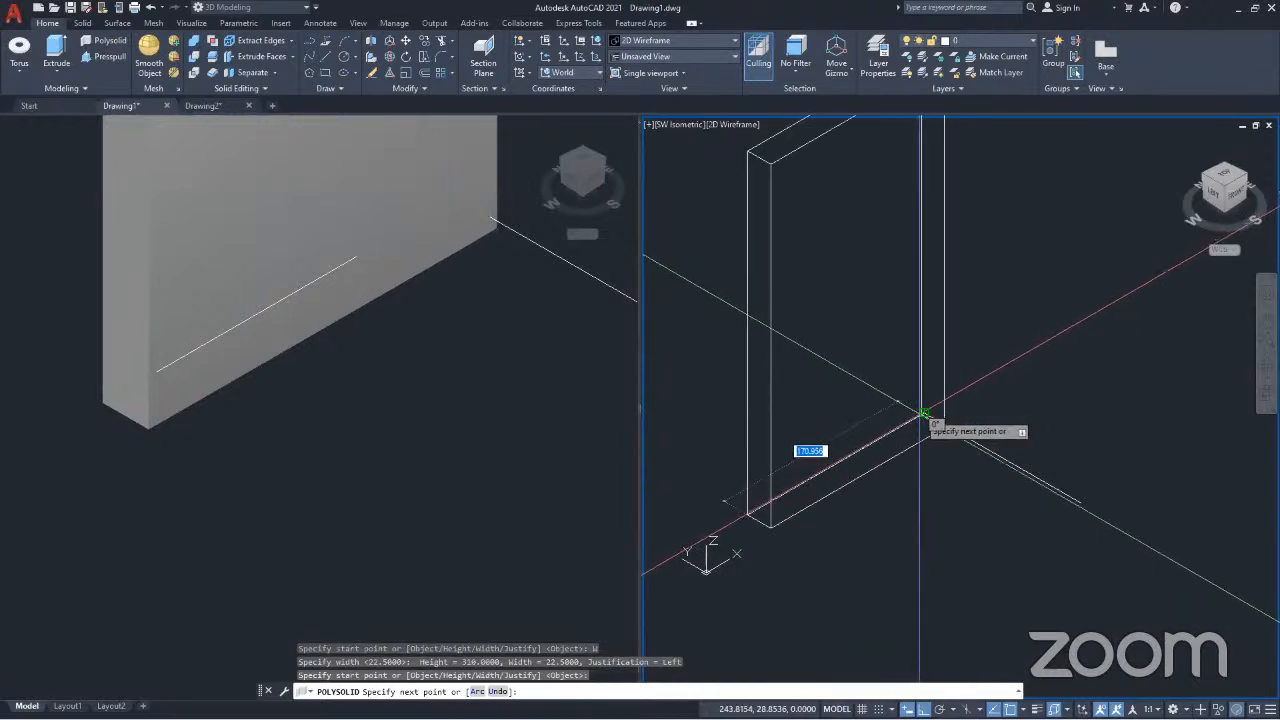
{"action": "left_click", "coordinate": [924, 412]}
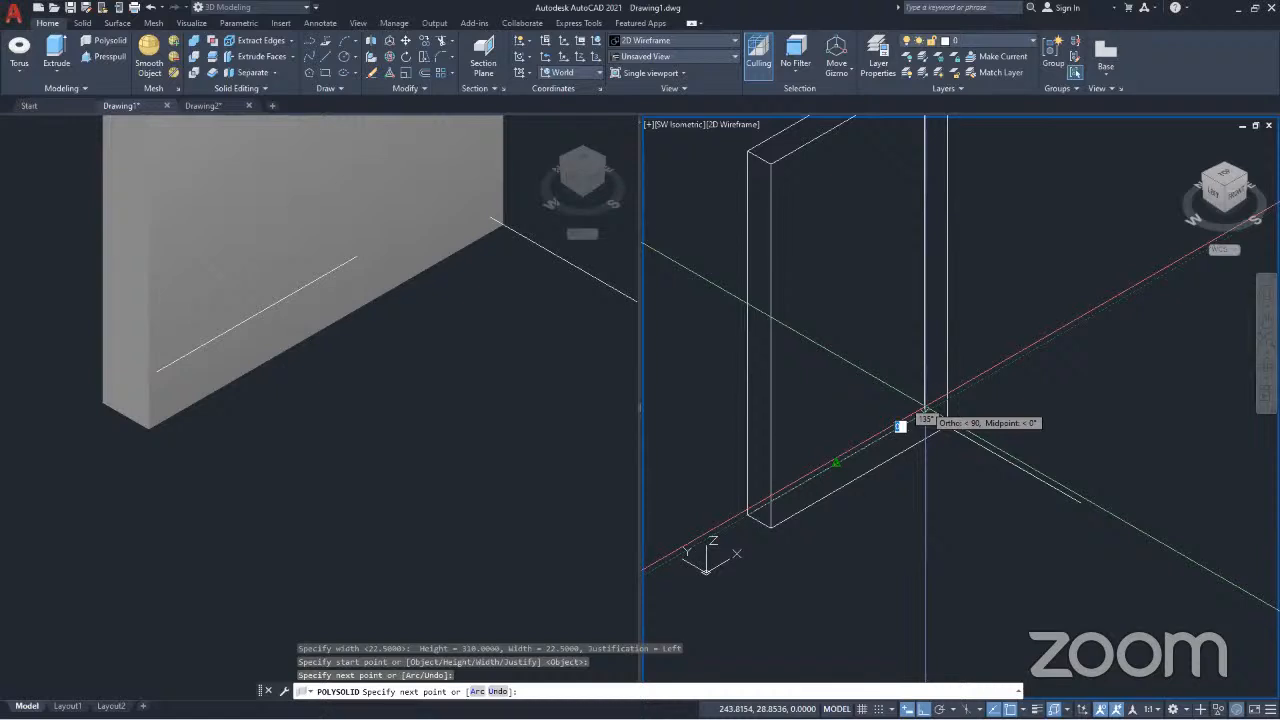
{"action": "double_click", "coordinate": [926, 414]}
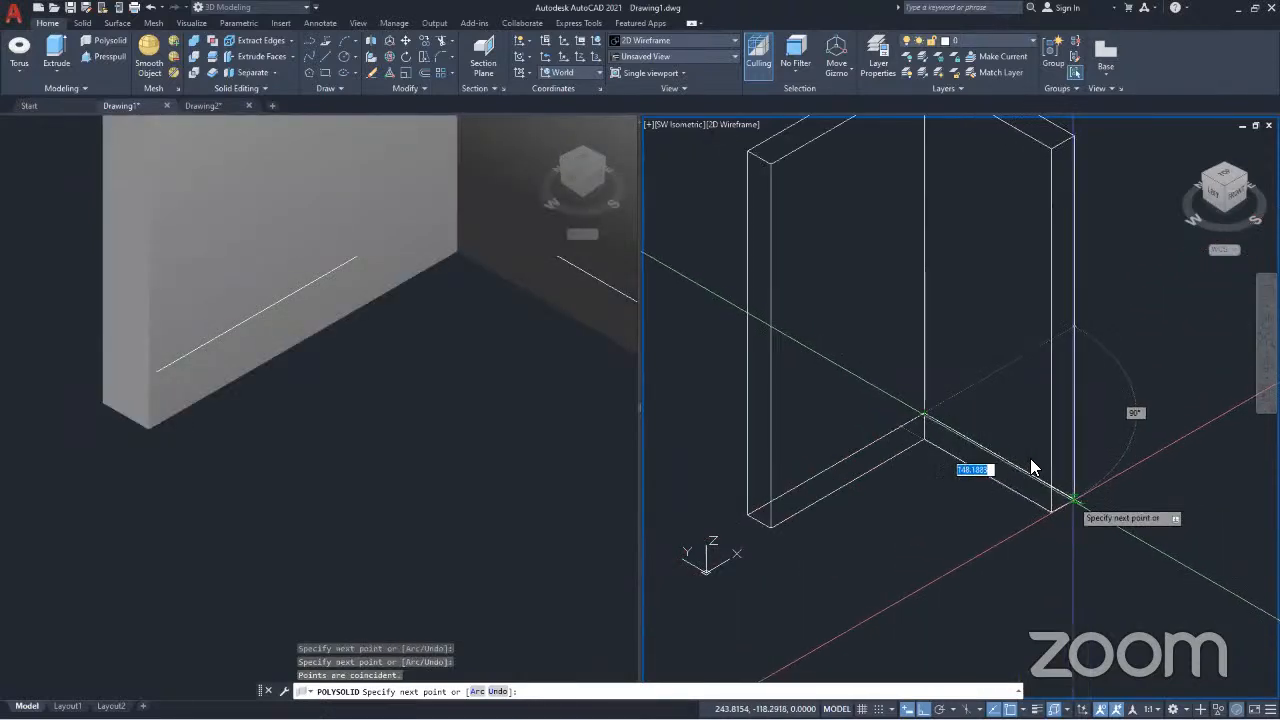
{"action": "left_click", "coordinate": [1030, 458]}
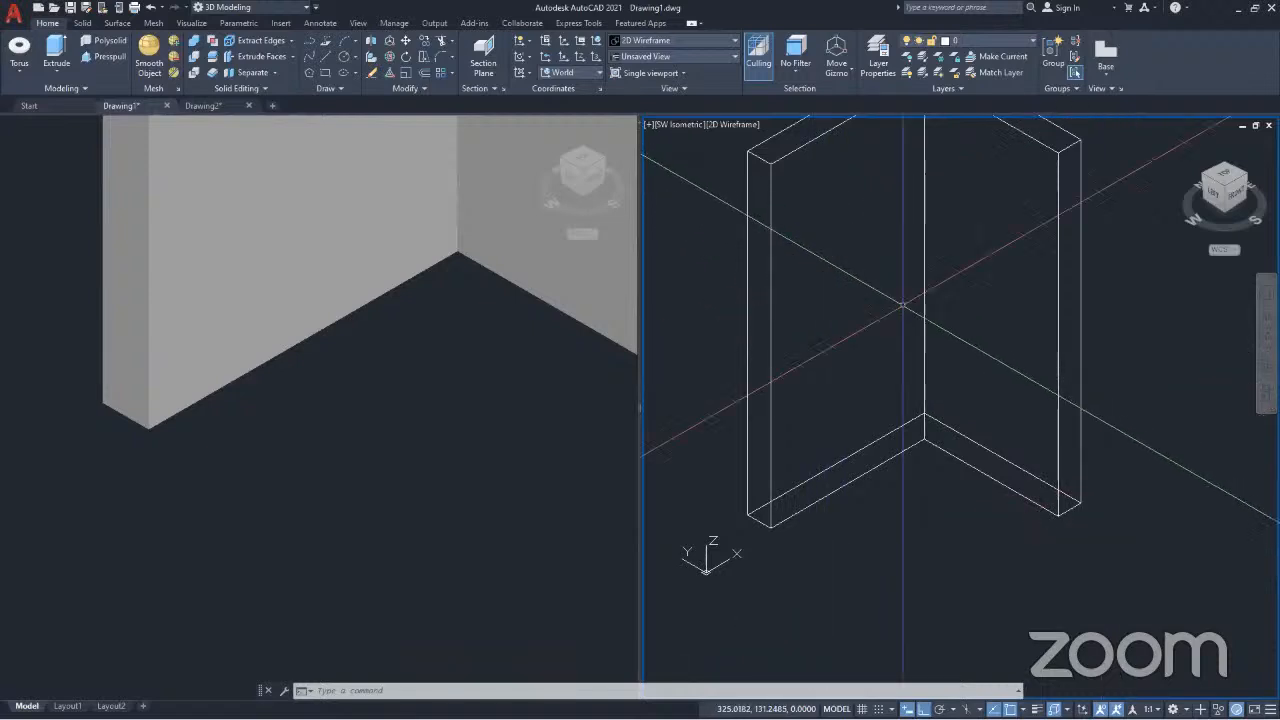
Step: Delete the left-justified polysolid, keeping the L-shaped polyline
{"action": "left_click", "coordinate": [957, 318]}
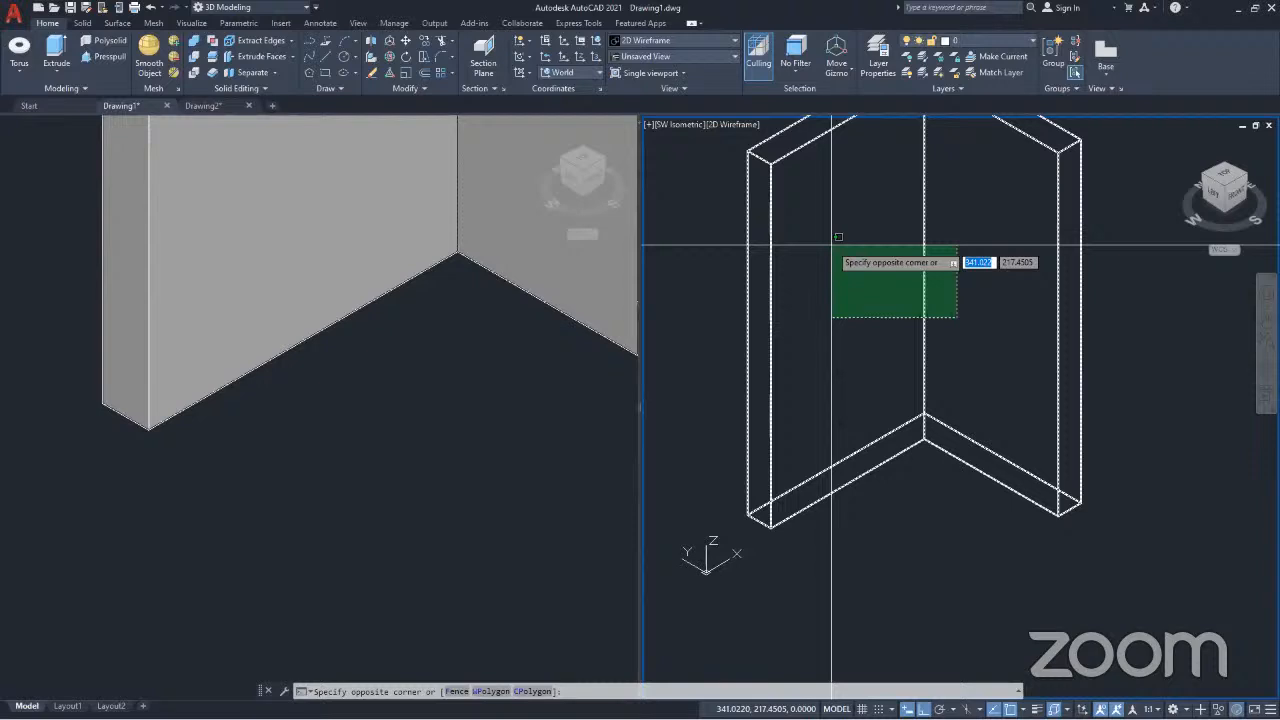
{"action": "left_click", "coordinate": [838, 237]}
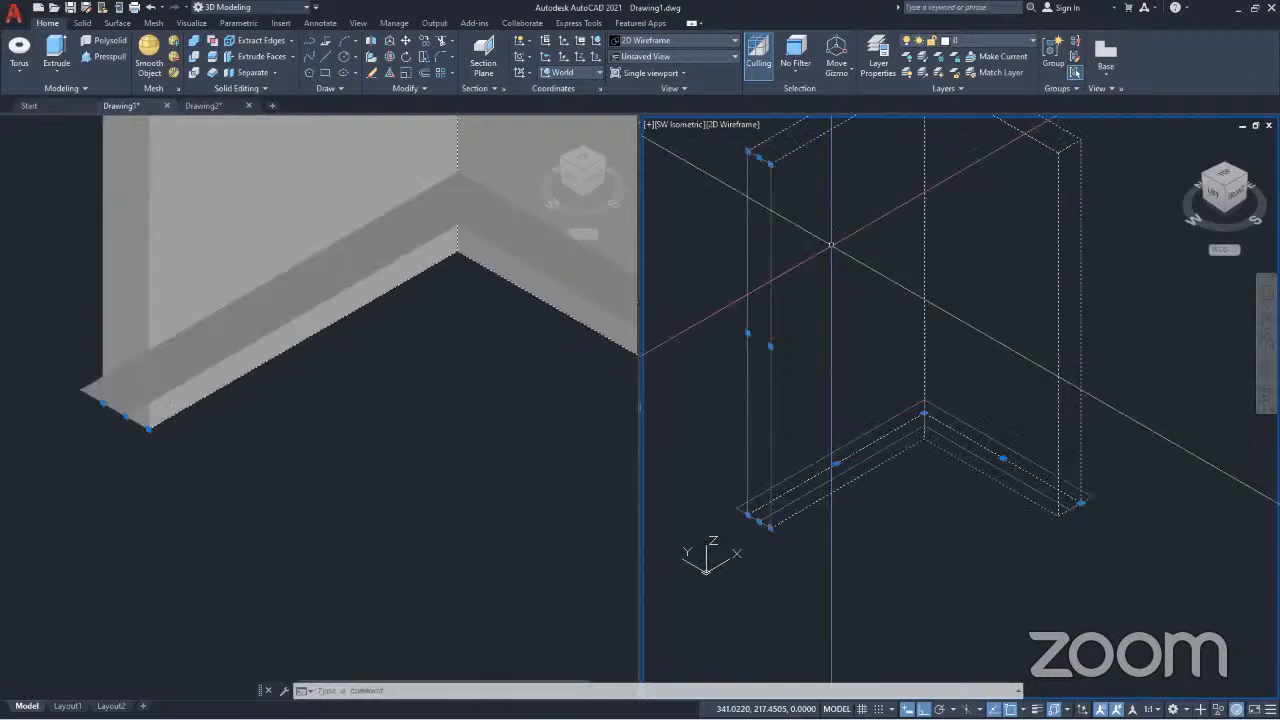
{"action": "key", "text": "Delete"}
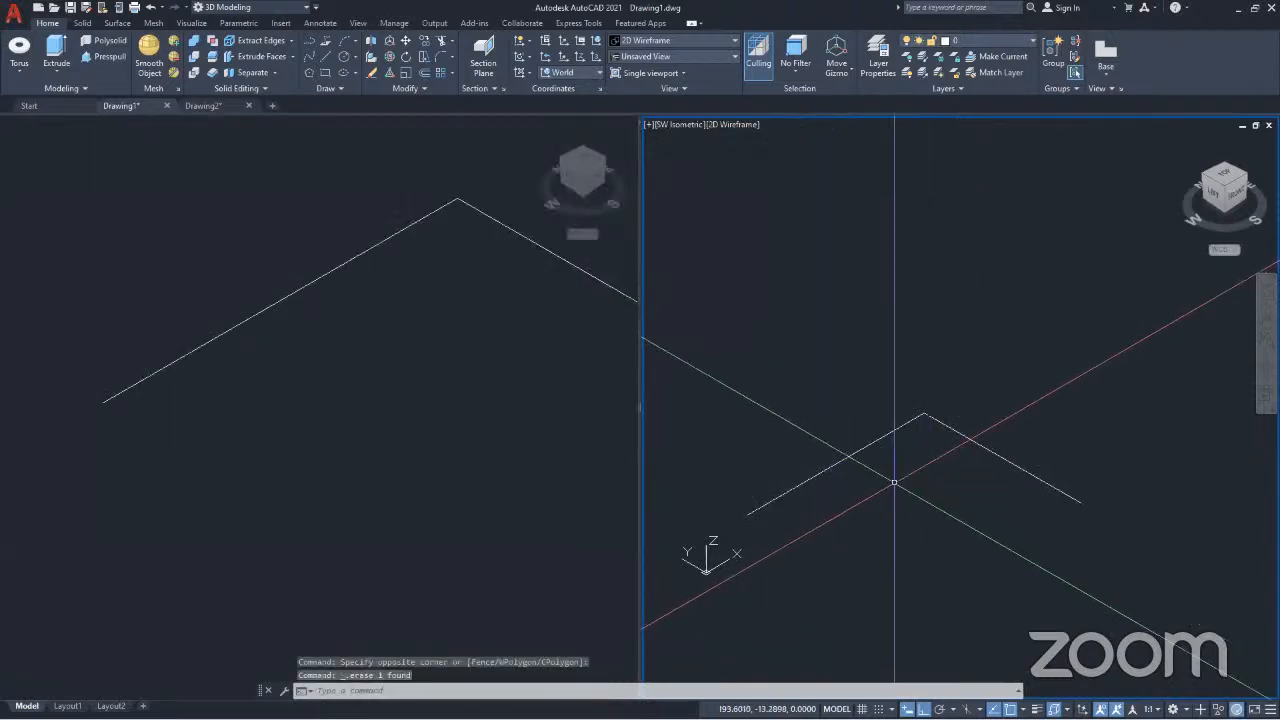
Step: Start another polysolid and set its justification to Center
{"action": "left_click", "coordinate": [100, 42]}
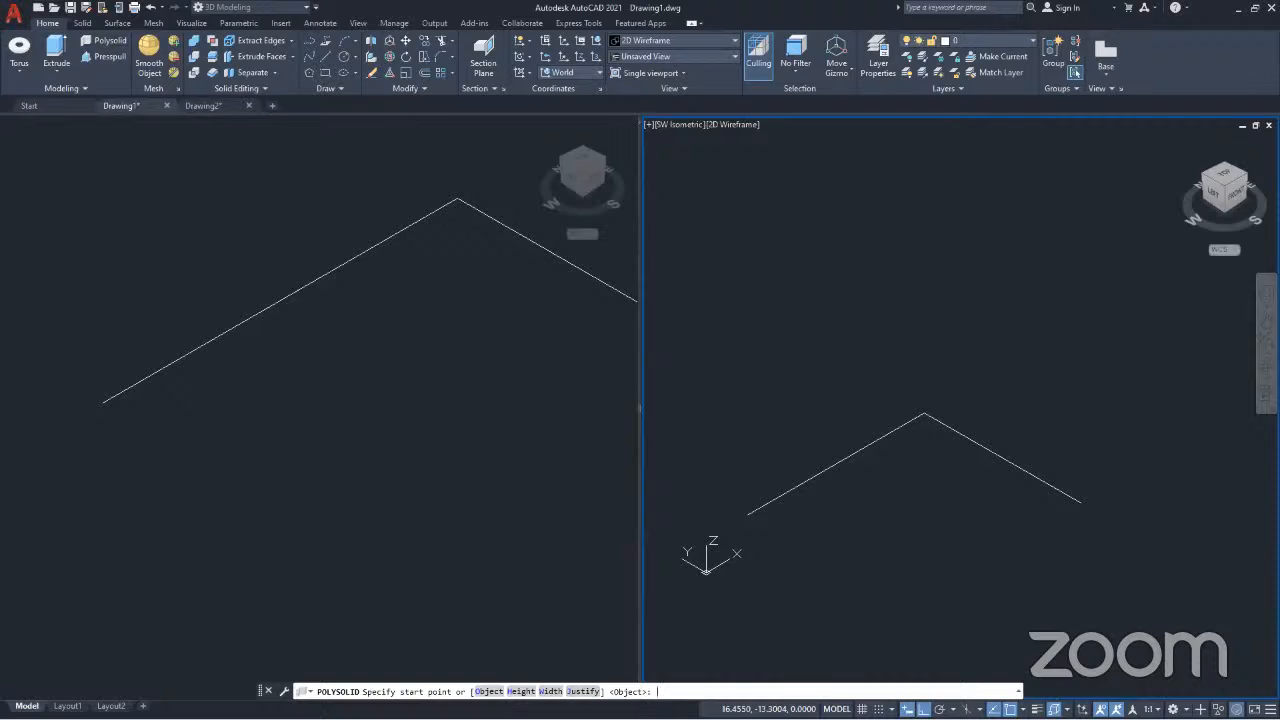
{"action": "left_click", "coordinate": [582, 691]}
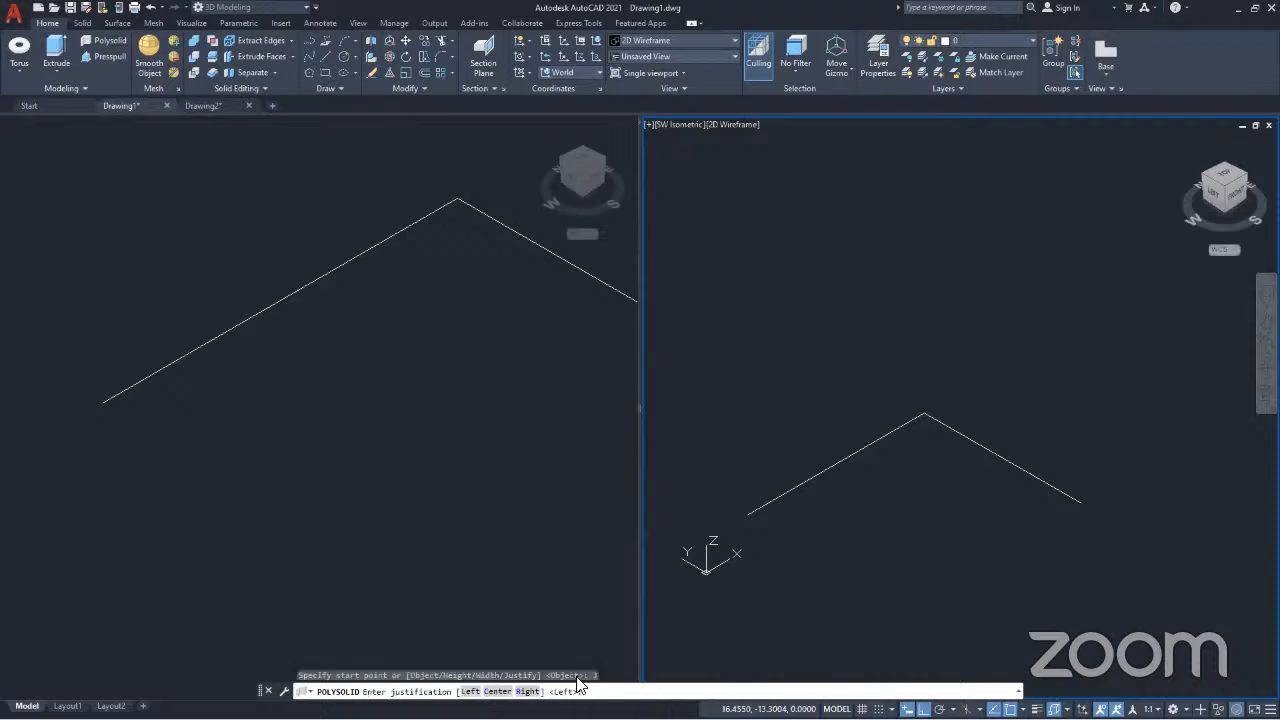
{"action": "left_click", "coordinate": [497, 691]}
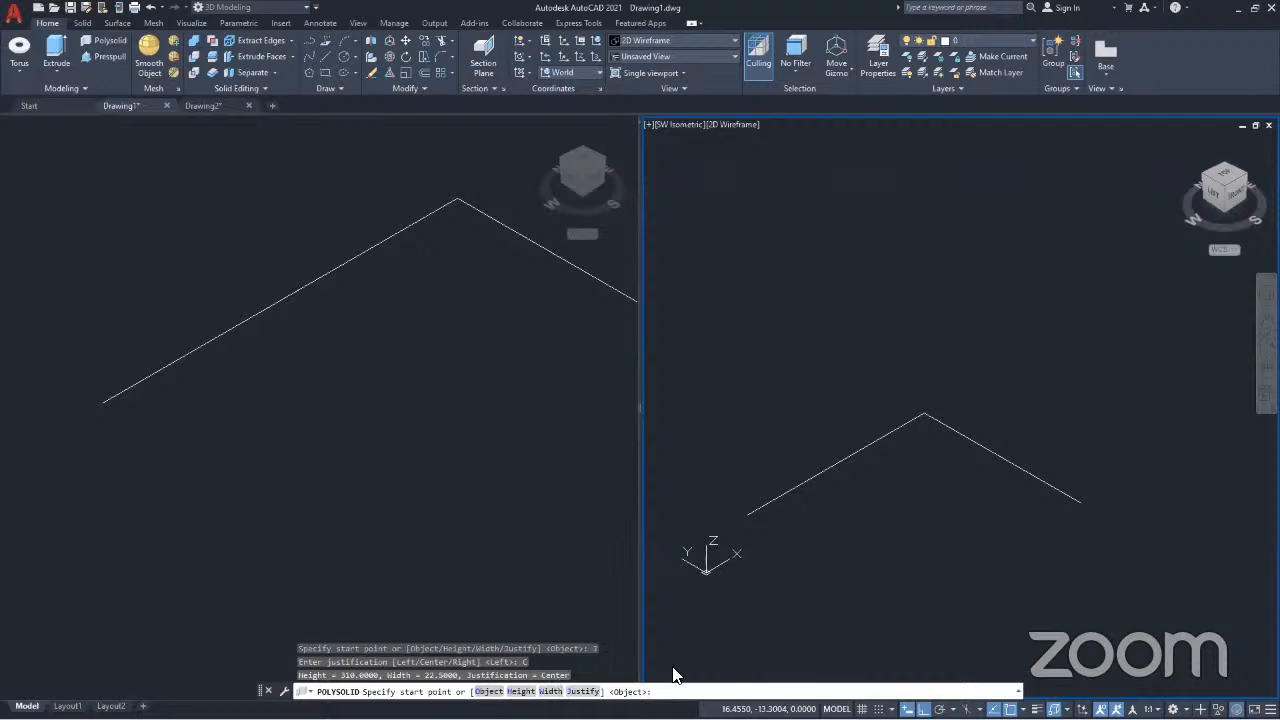
Step: Draw the center-justified polysolid along the L-shaped polyline through its start, corner and end points, and view its base against the polyline
{"action": "scroll", "coordinate": [750, 525], "scroll_direction": "up", "scroll_amount": 2}
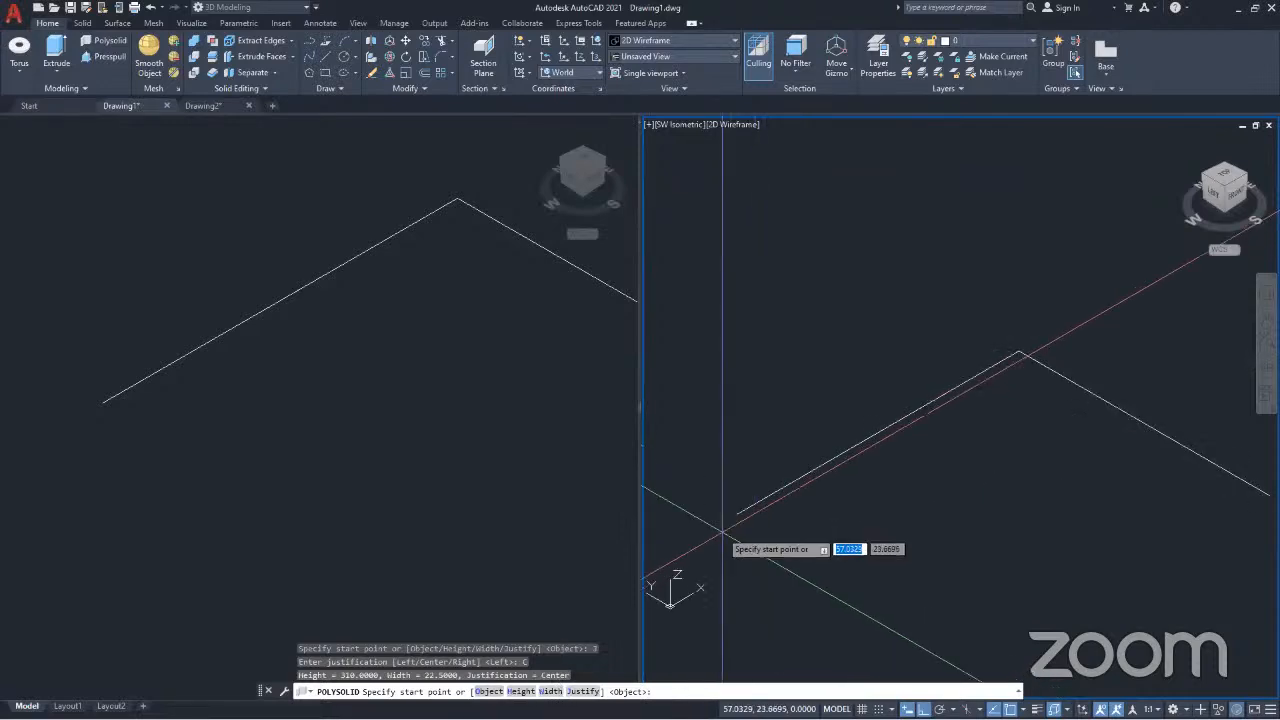
{"action": "left_click", "coordinate": [737, 514]}
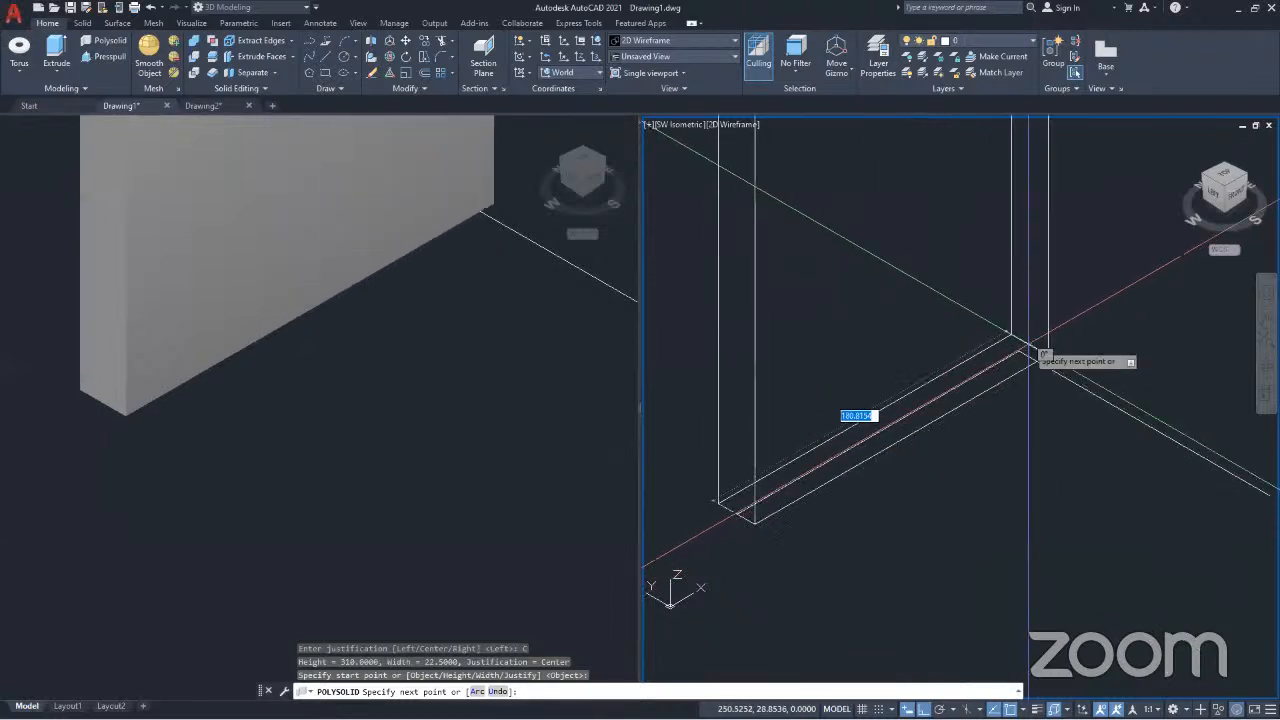
{"action": "left_click", "coordinate": [1018, 352]}
{"action": "scroll", "coordinate": [1018, 352], "scroll_direction": "down", "scroll_amount": 6}
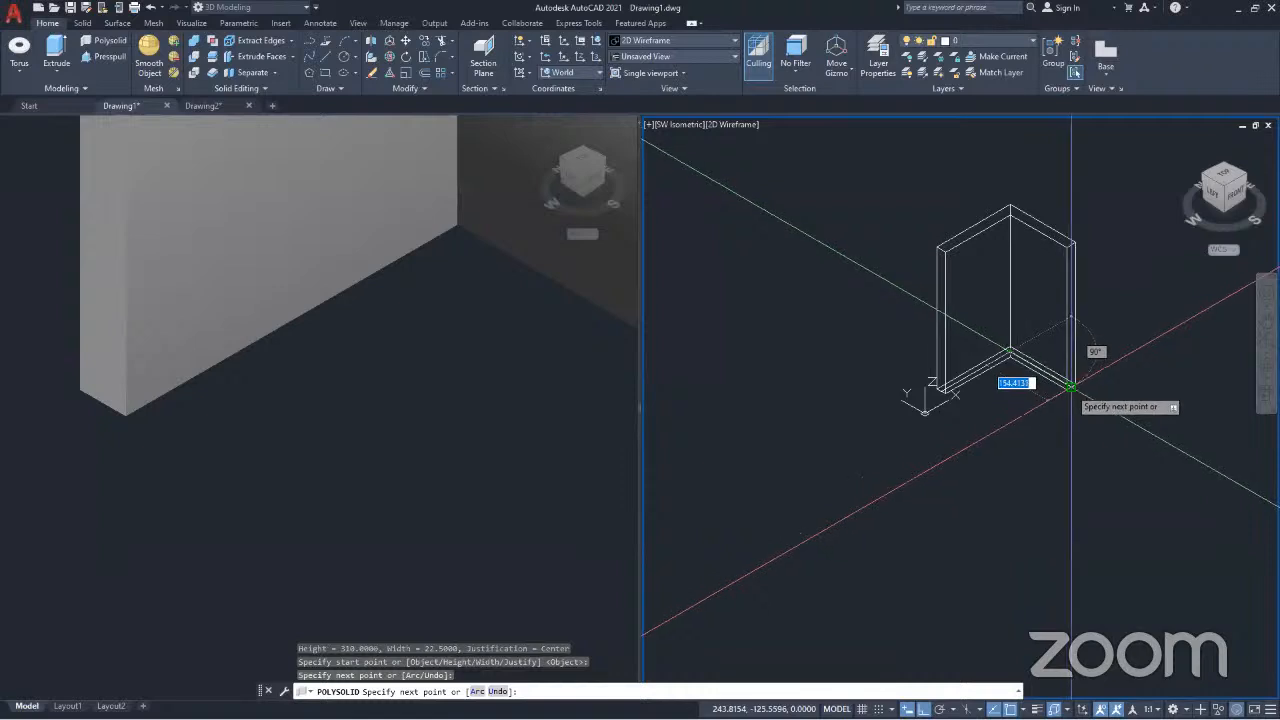
{"action": "left_click", "coordinate": [1071, 386]}
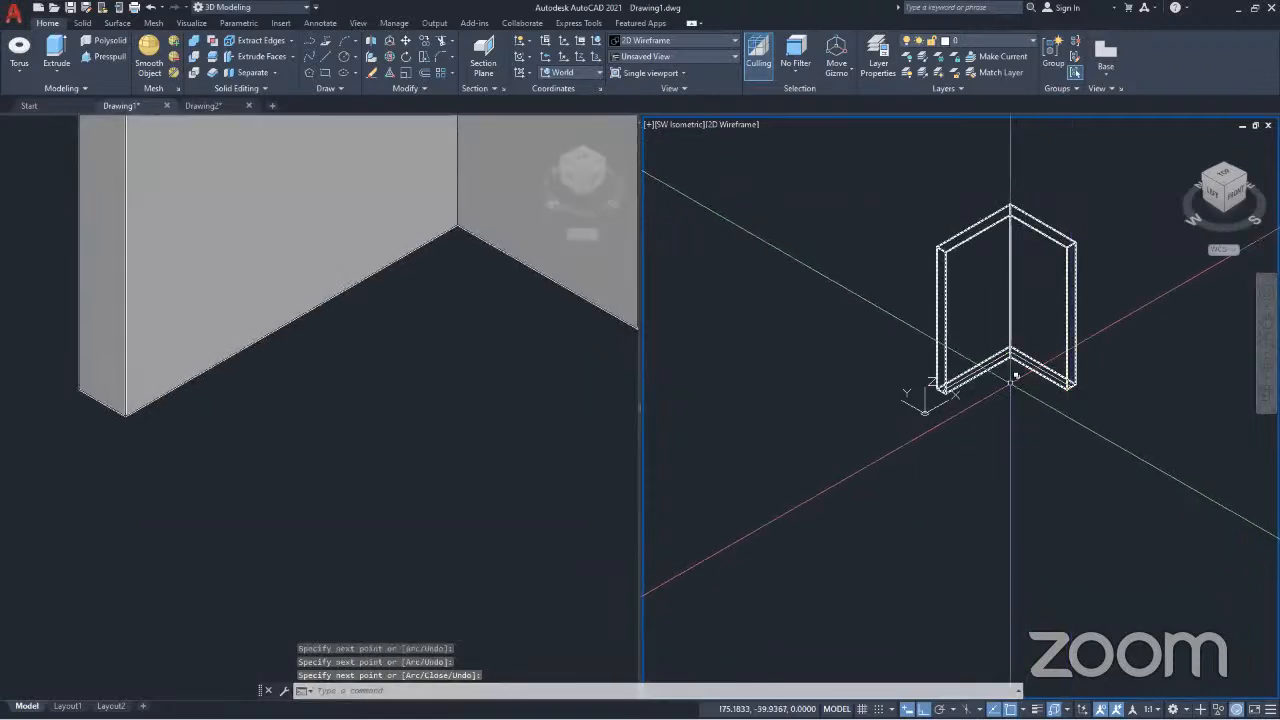
{"action": "scroll", "coordinate": [1010, 383], "scroll_direction": "up", "scroll_amount": 5}
{"action": "middle_click_drag", "start_coordinate": [914, 404], "coordinate": [869, 457]}
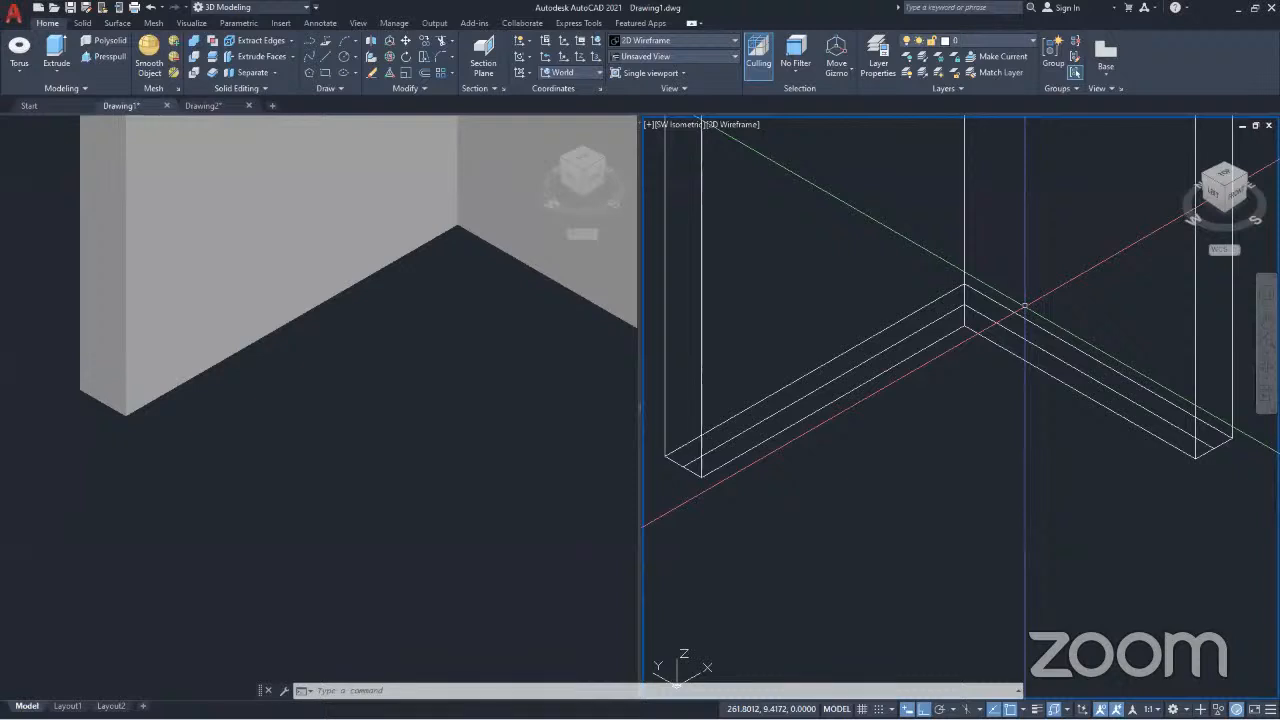
Step: Select the center-justified polysolid together with its reference polyline to compare their positions, and clear the selection
{"action": "scroll", "coordinate": [1040, 300], "scroll_direction": "down", "scroll_amount": 3}
{"action": "left_click_drag", "start_coordinate": [1037, 243], "coordinate": [1046, 298]}
{"action": "middle_click_drag", "start_coordinate": [1044, 236], "coordinate": [1040, 317]}
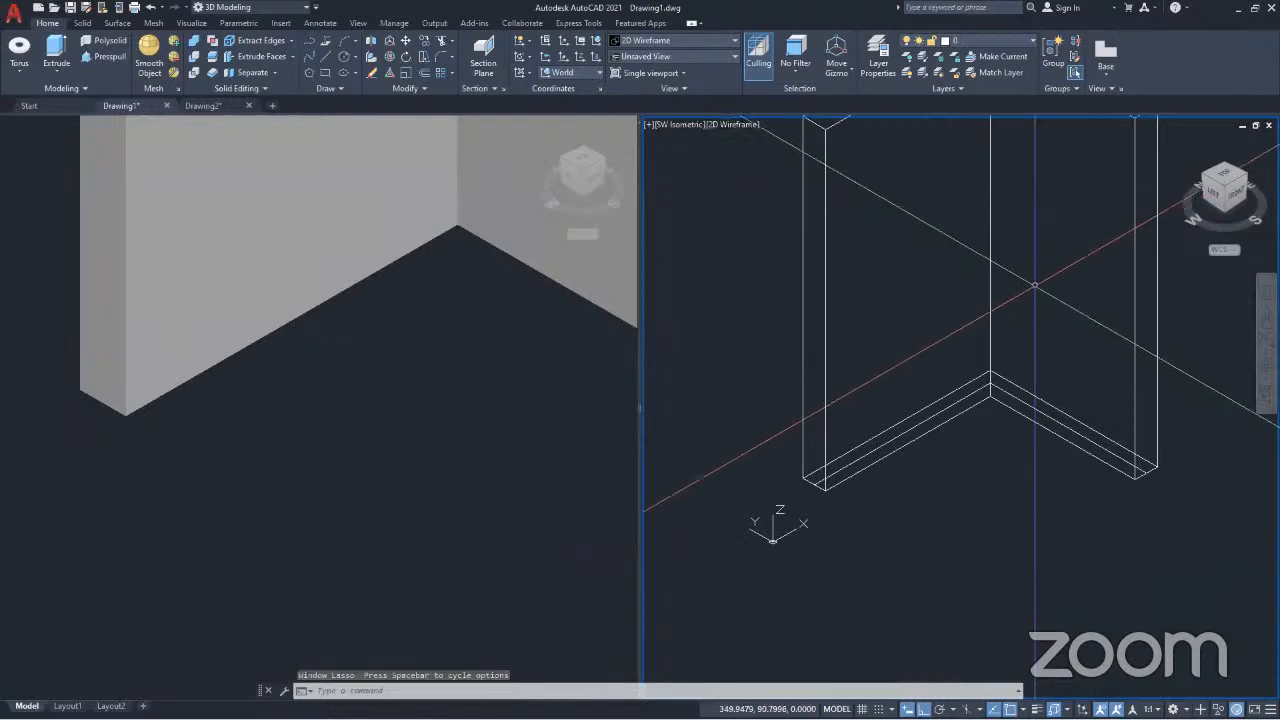
{"action": "left_click", "coordinate": [1035, 285]}
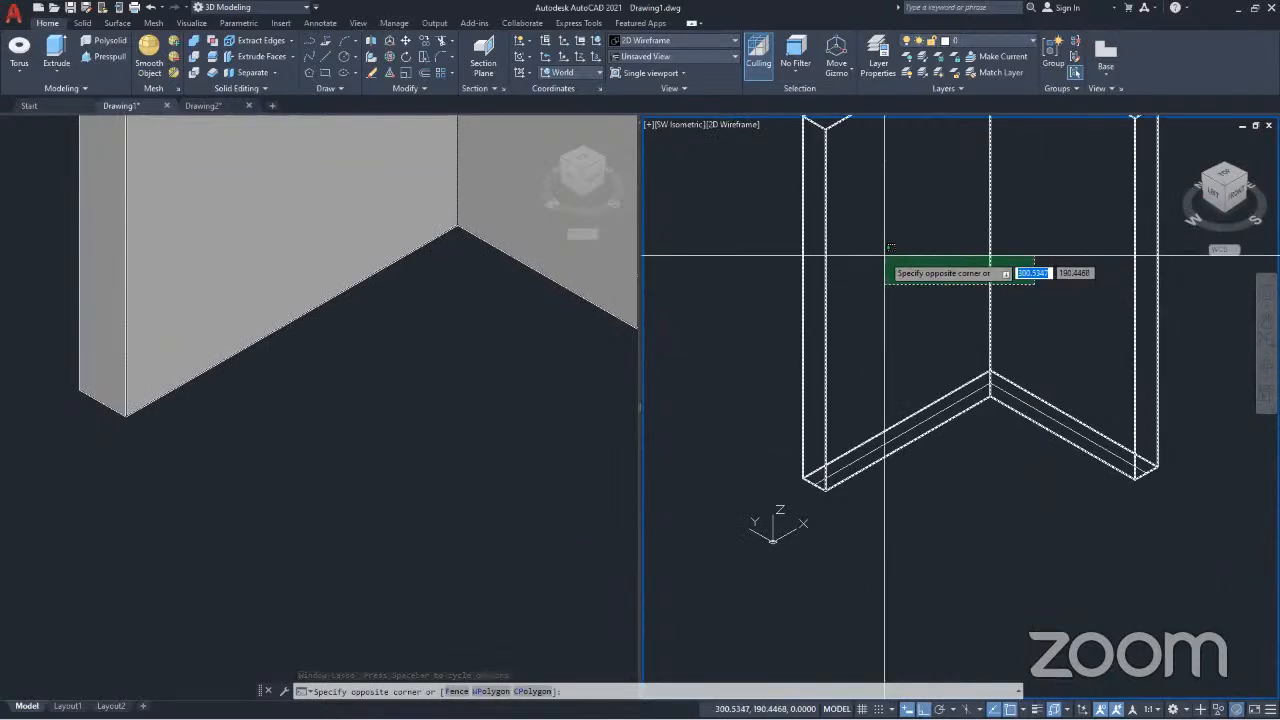
{"action": "left_click", "coordinate": [885, 255]}
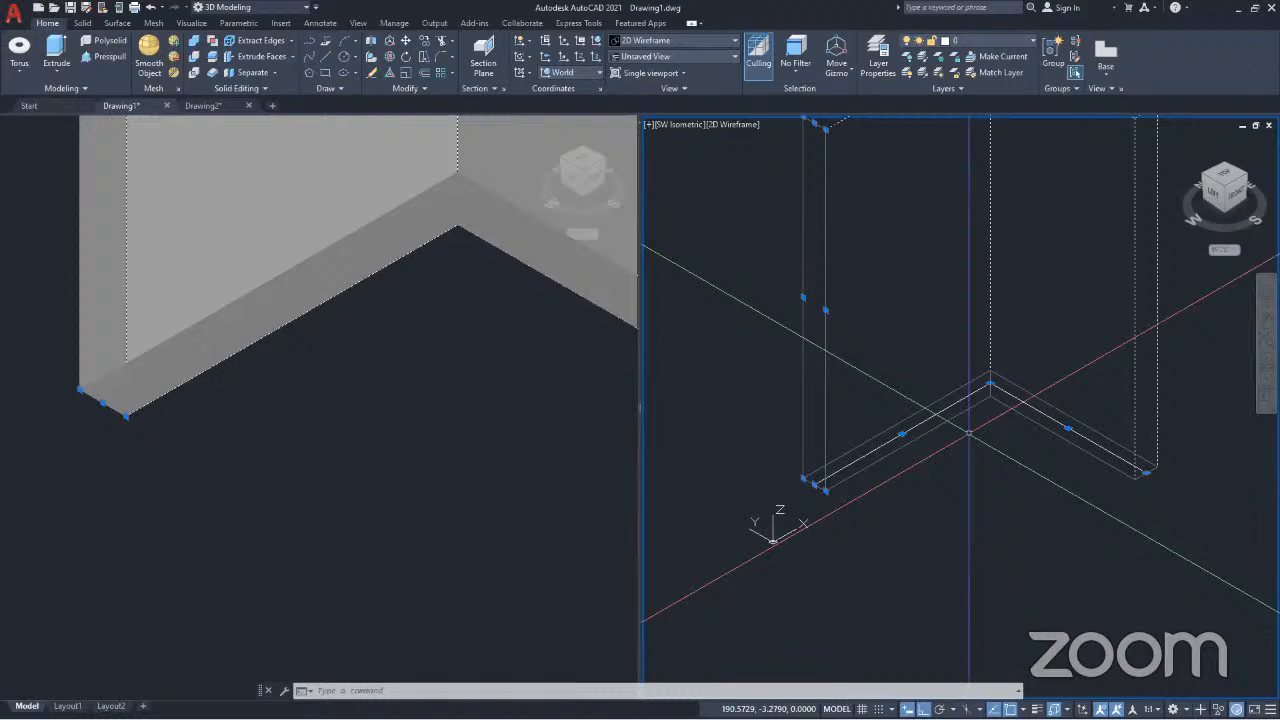
{"action": "left_click", "coordinate": [969, 433]}
{"action": "key", "text": "Escape"}
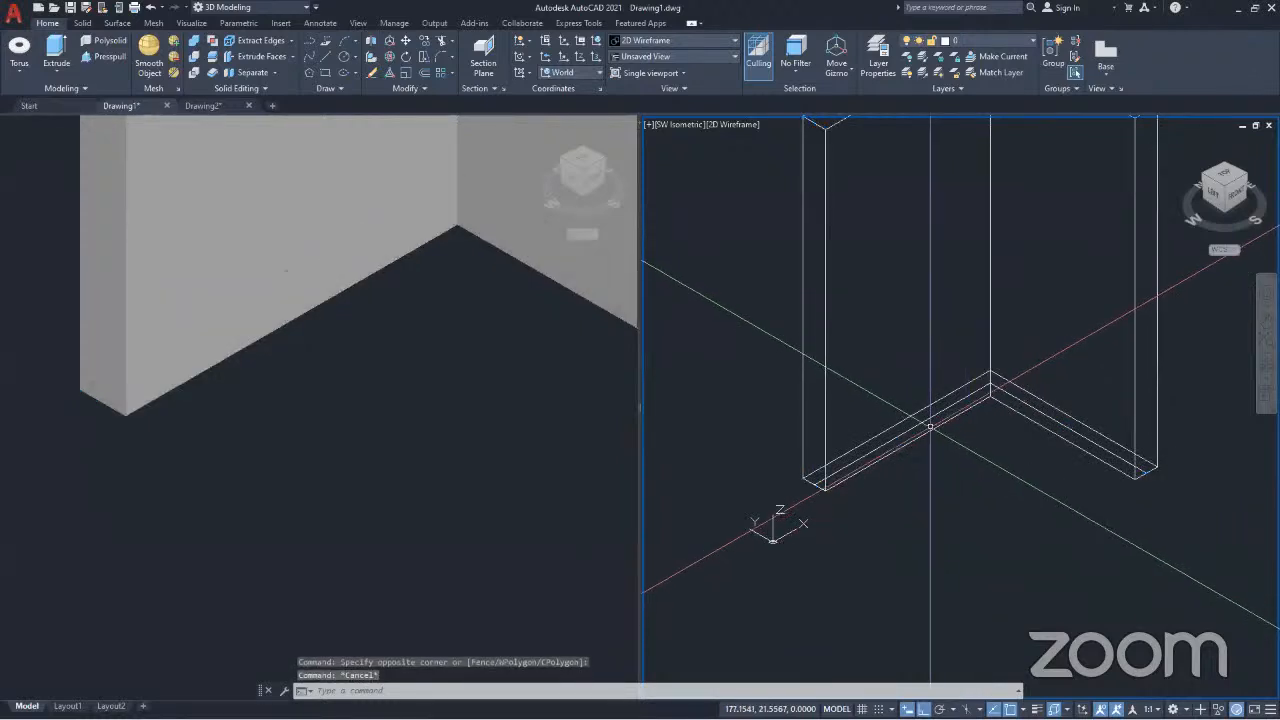
Step: Try deleting the L-shaped reference polyline at the polysolid's base, and undo the deletion
{"action": "left_click", "coordinate": [924, 420]}
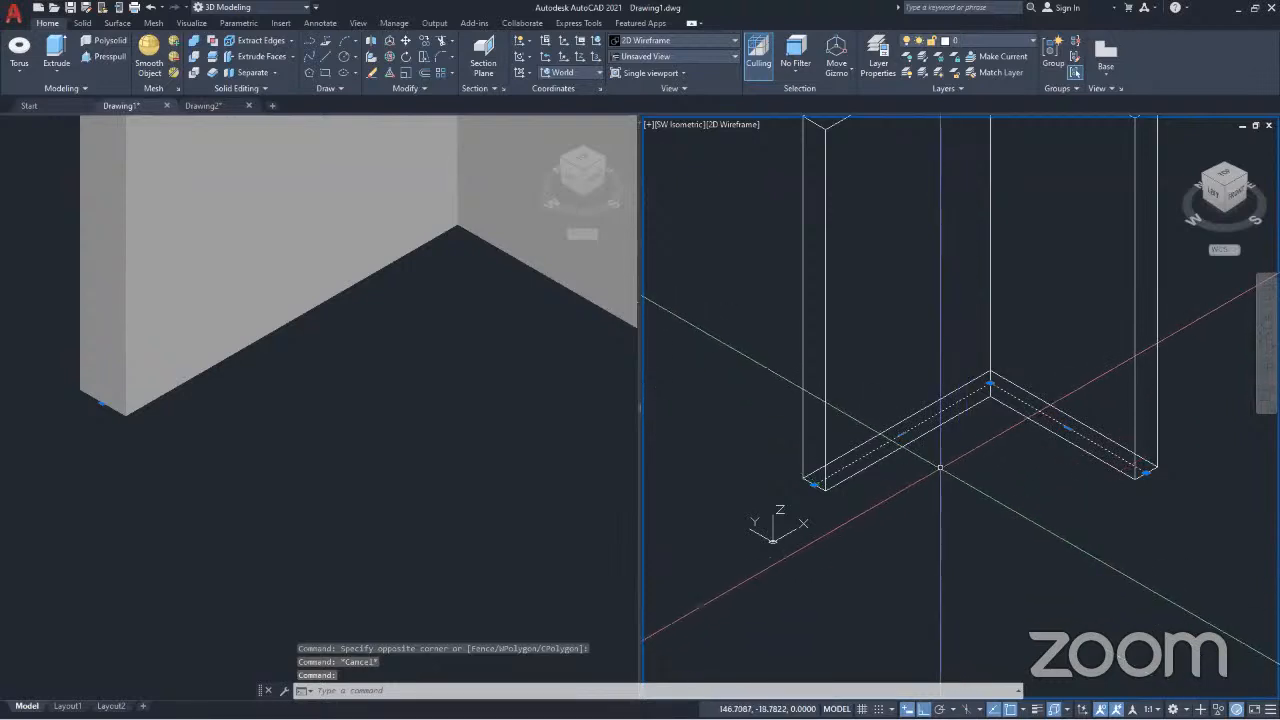
{"action": "key", "text": "Delete"}
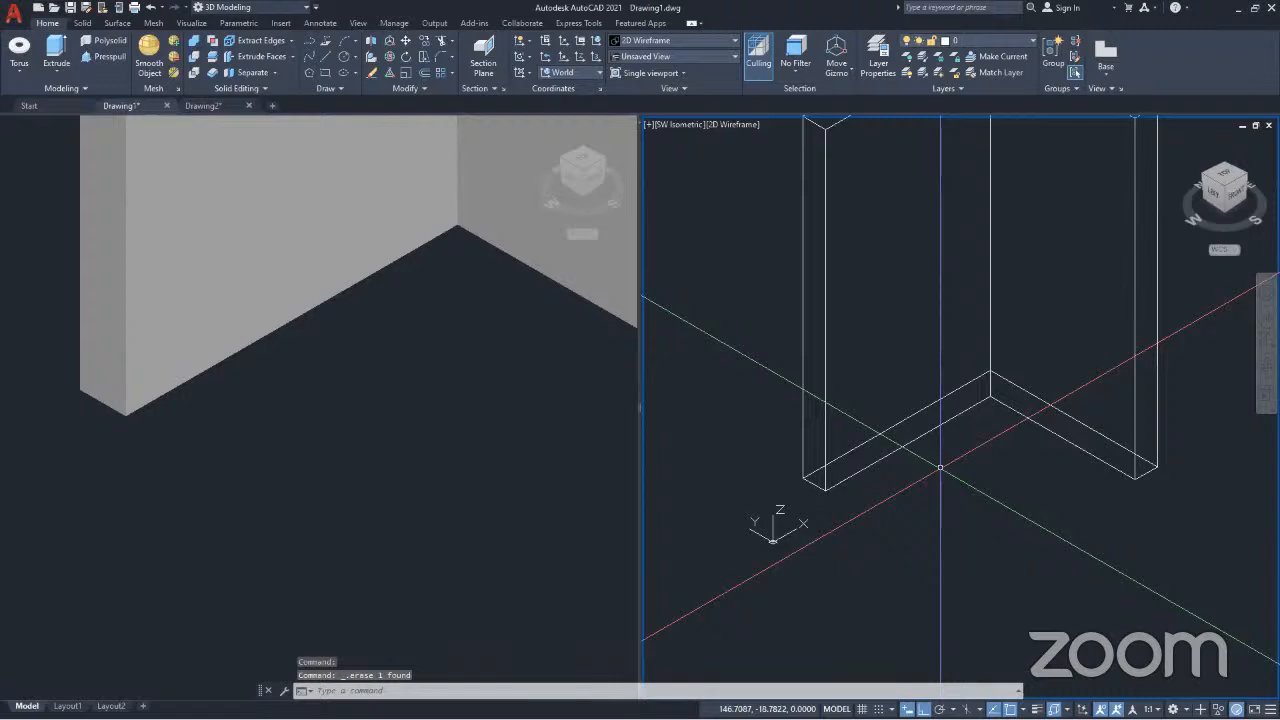
{"action": "key", "text": "ctrl+z"}
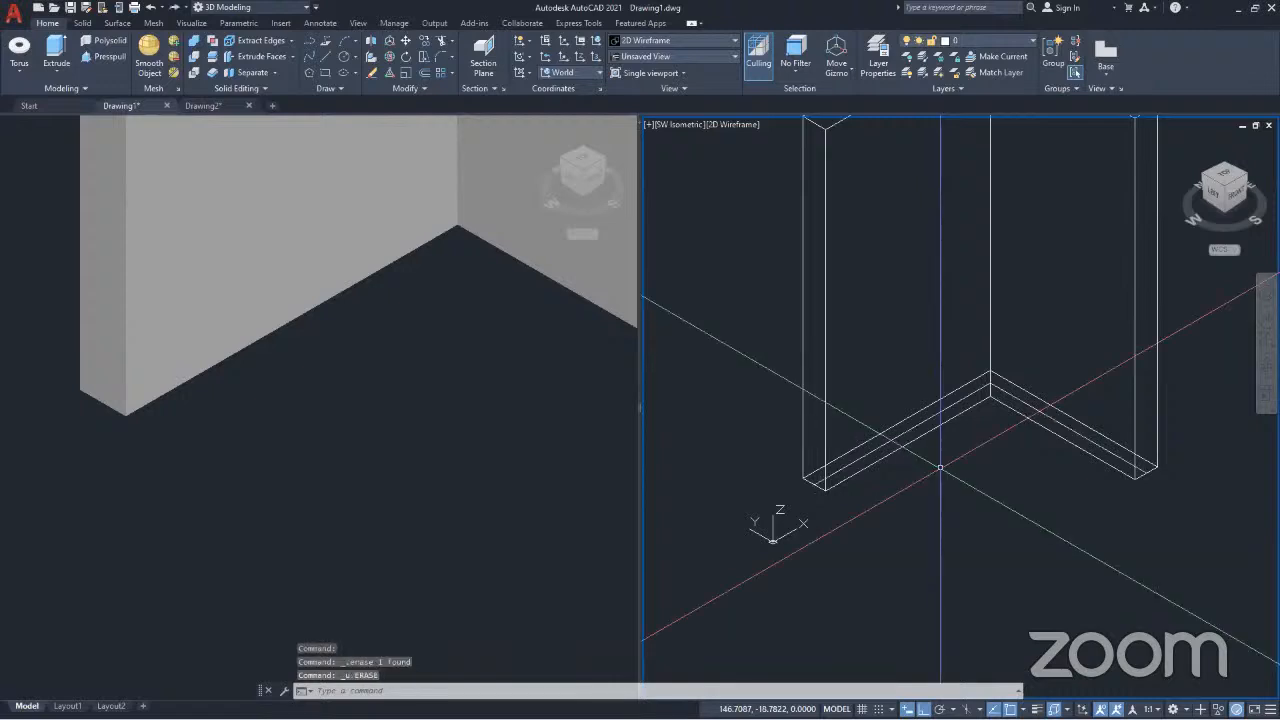
Step: Undo the center-justified polysolid, and start a new polysolid with its justification set to Left
{"action": "scroll", "coordinate": [940, 467], "scroll_direction": "down", "scroll_amount": 3}
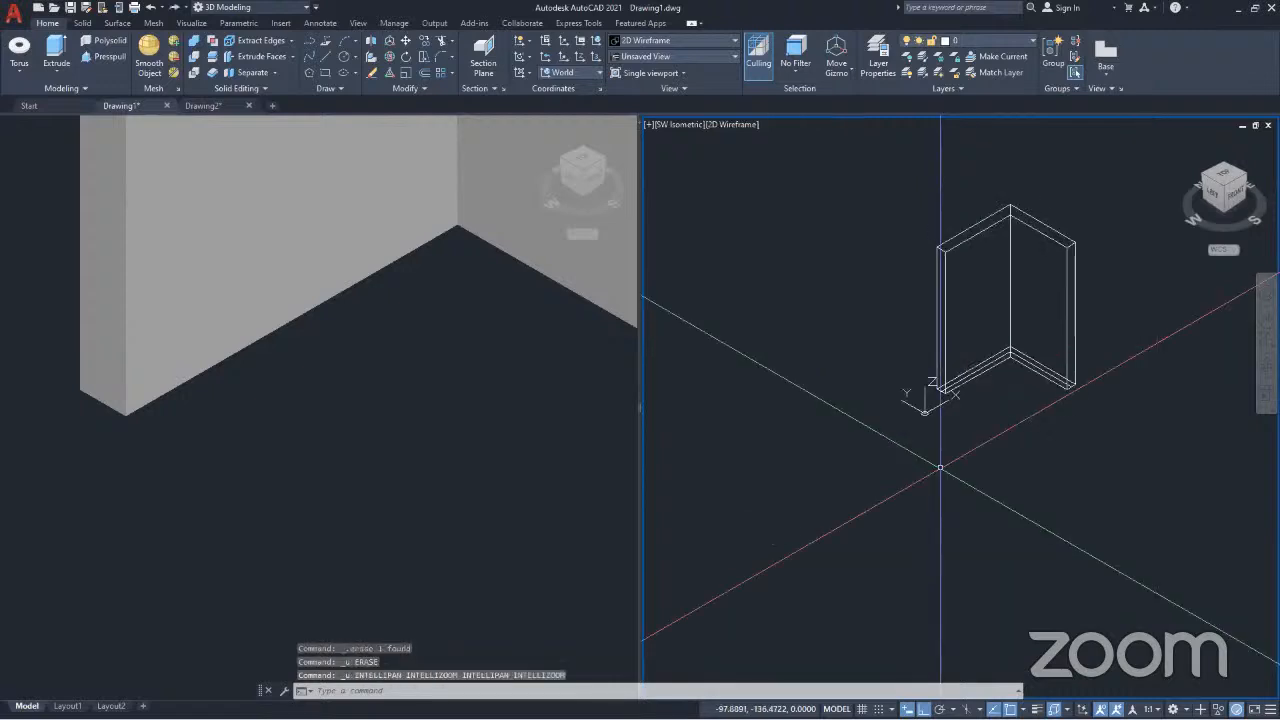
{"action": "key", "text": "ctrl+z"}
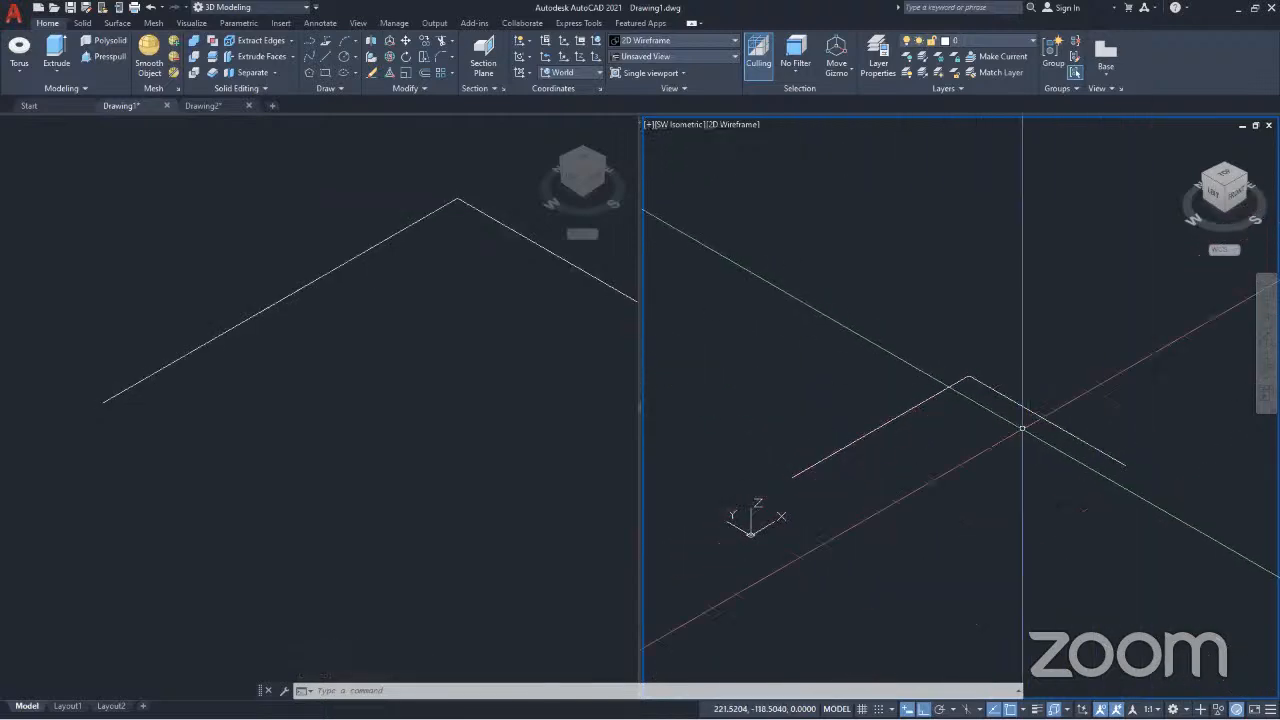
{"action": "left_click", "coordinate": [104, 42]}
{"action": "scroll", "coordinate": [809, 478], "scroll_direction": "up", "scroll_amount": 4}
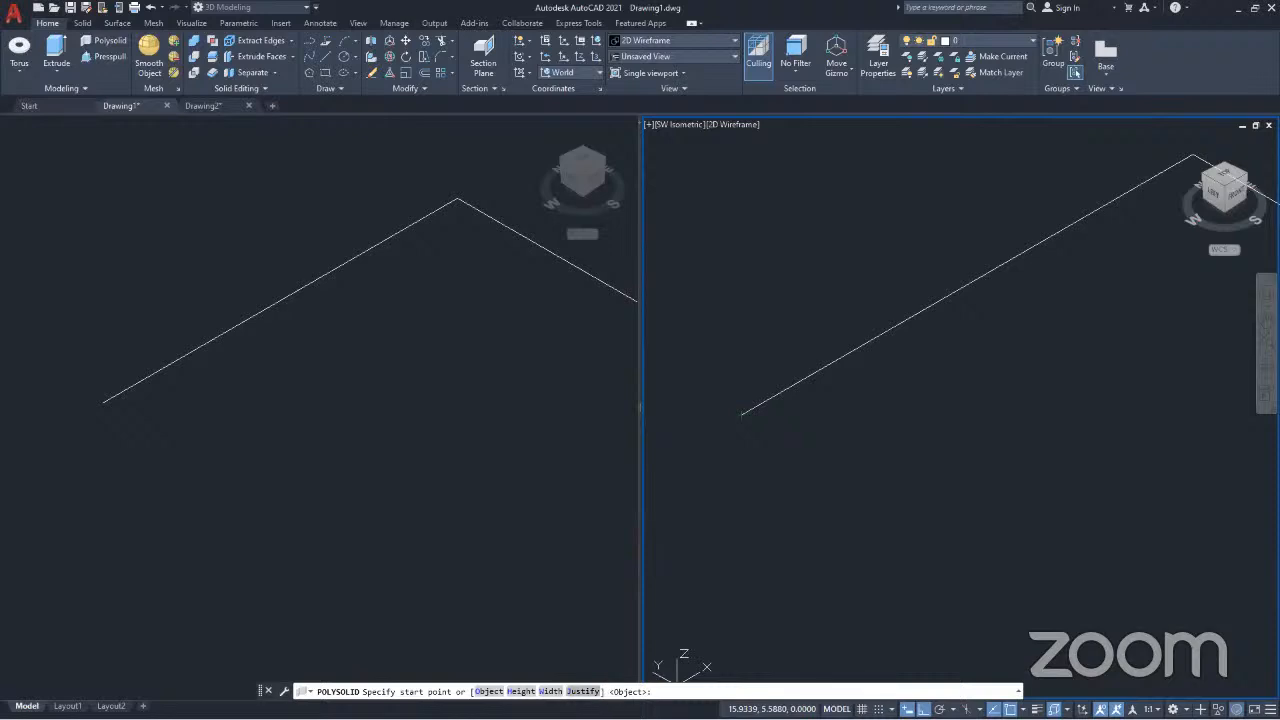
{"action": "left_click", "coordinate": [584, 691]}
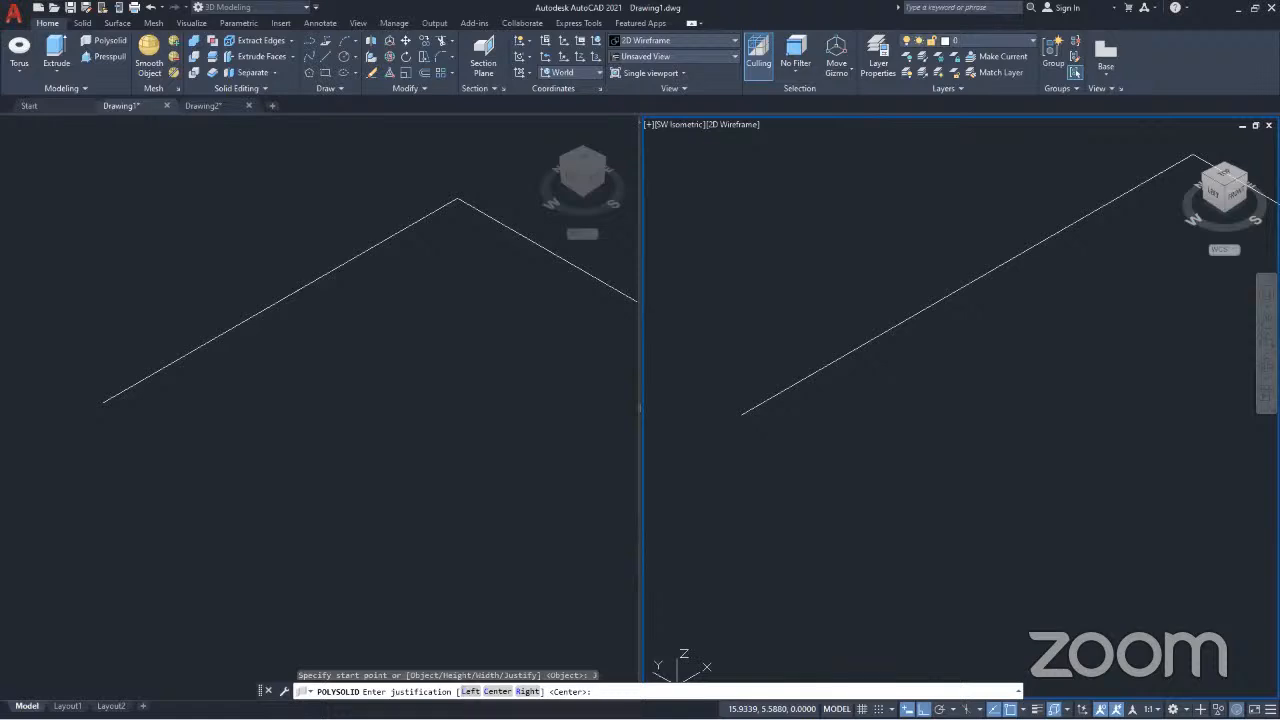
{"action": "left_click", "coordinate": [470, 691]}
Step: Draw the left-justified polysolid along the L-shaped polyline through its start, corner and end points
{"action": "scroll", "coordinate": [774, 438], "scroll_direction": "down", "scroll_amount": 4}
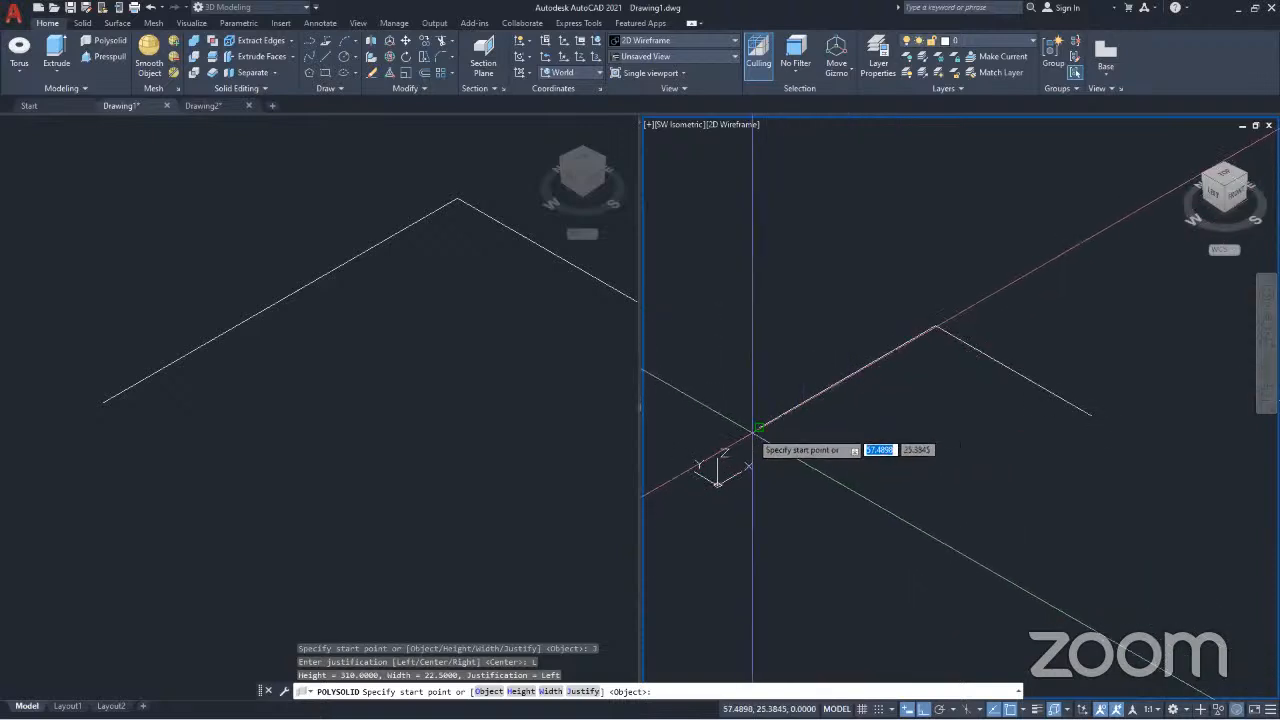
{"action": "left_click", "coordinate": [759, 427]}
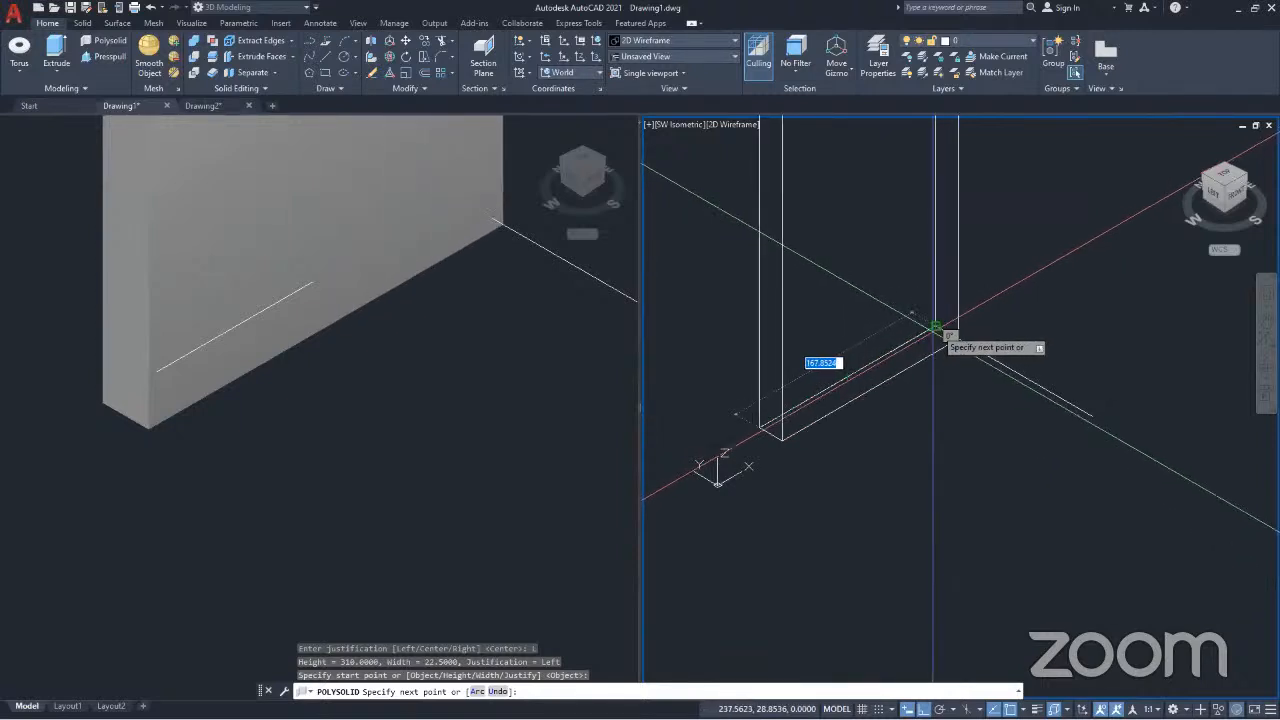
{"action": "left_click", "coordinate": [936, 327]}
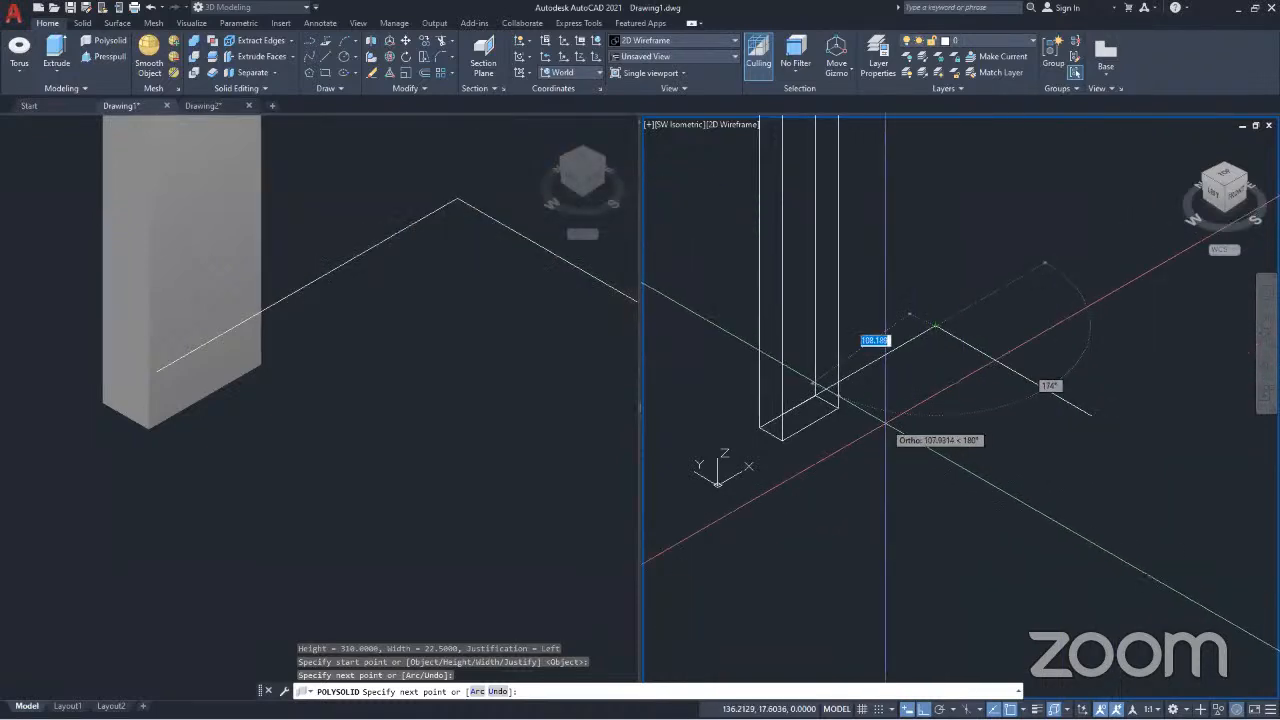
{"action": "left_click", "coordinate": [1093, 415]}
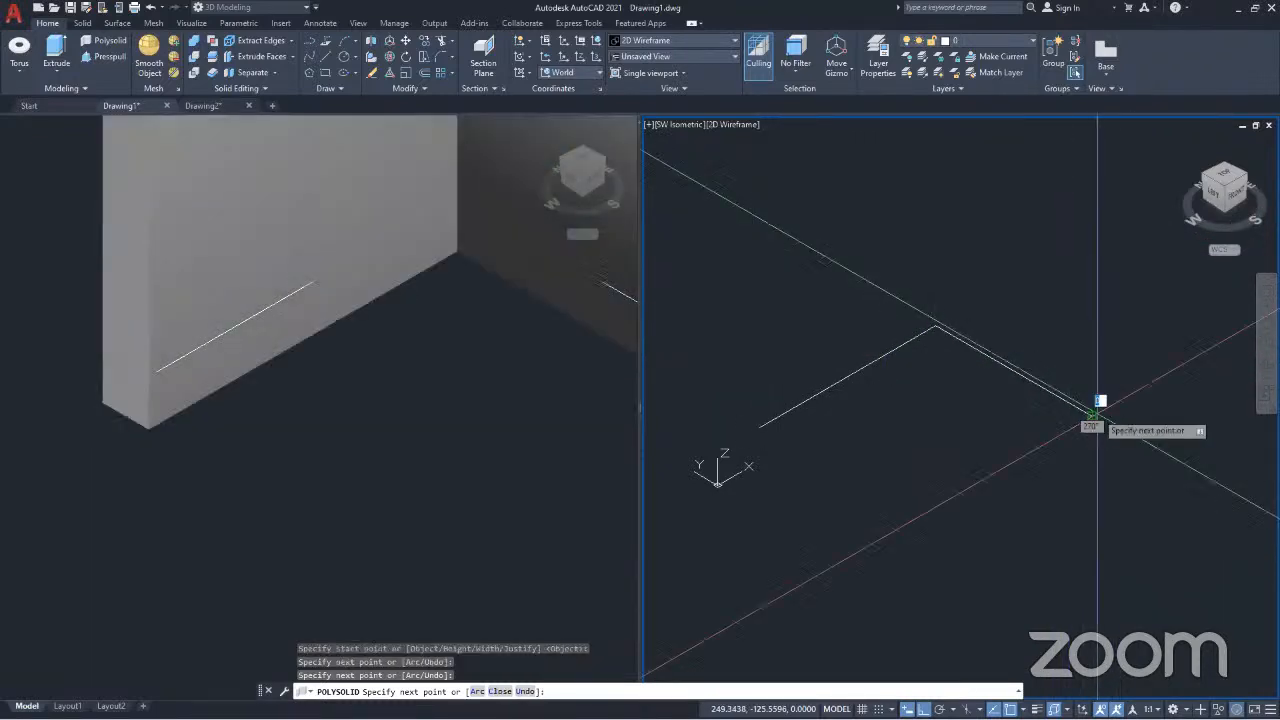
{"action": "key", "text": "Return"}
{"action": "scroll", "coordinate": [1093, 413], "scroll_direction": "down", "scroll_amount": 3}
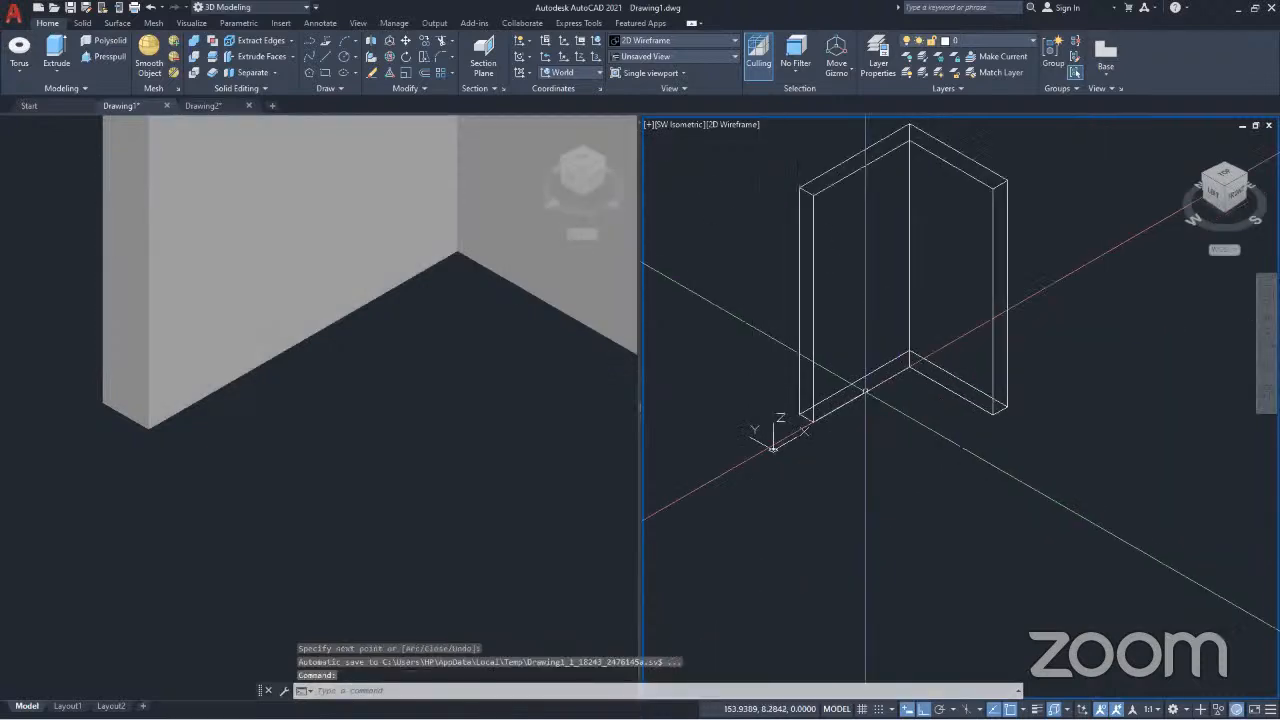
Step: Copy only the L-shaped polyline twice from its corner point, spacing the copies in a row along the negative Y direction
{"action": "left_click", "coordinate": [868, 385]}
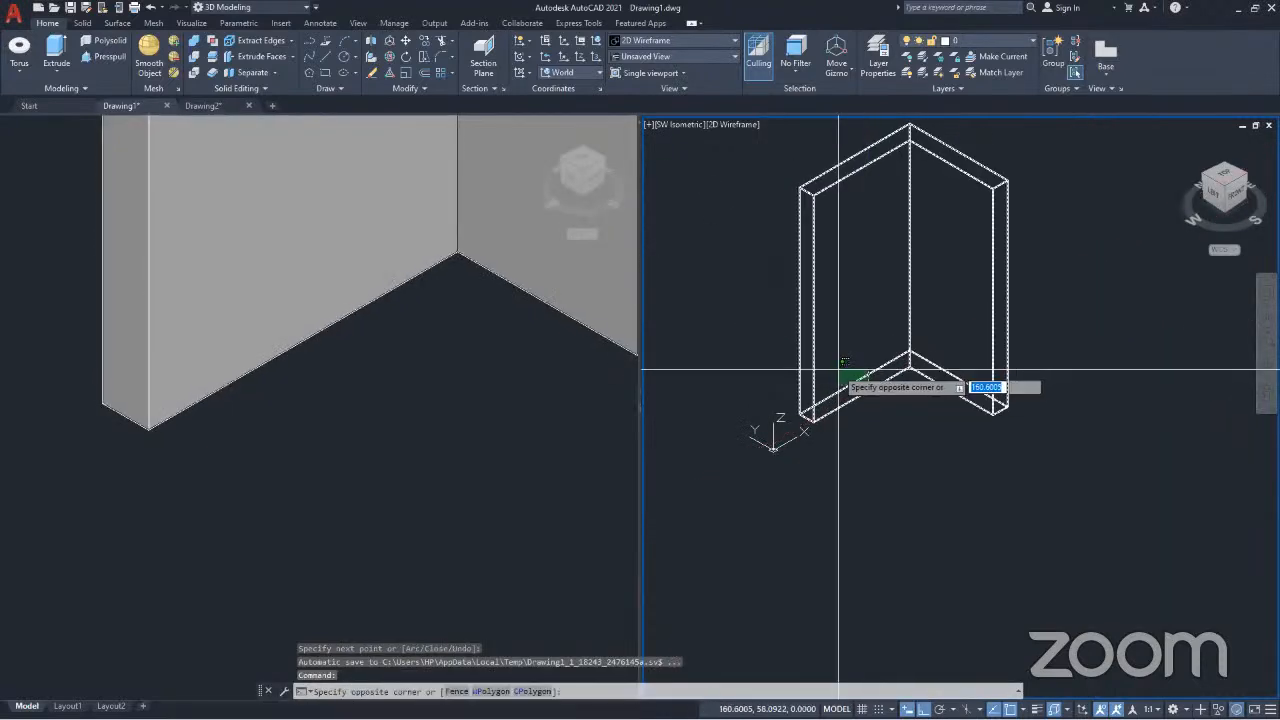
{"action": "left_click", "coordinate": [838, 370]}
{"action": "left_click", "coordinate": [830, 241], "text": "shift"}
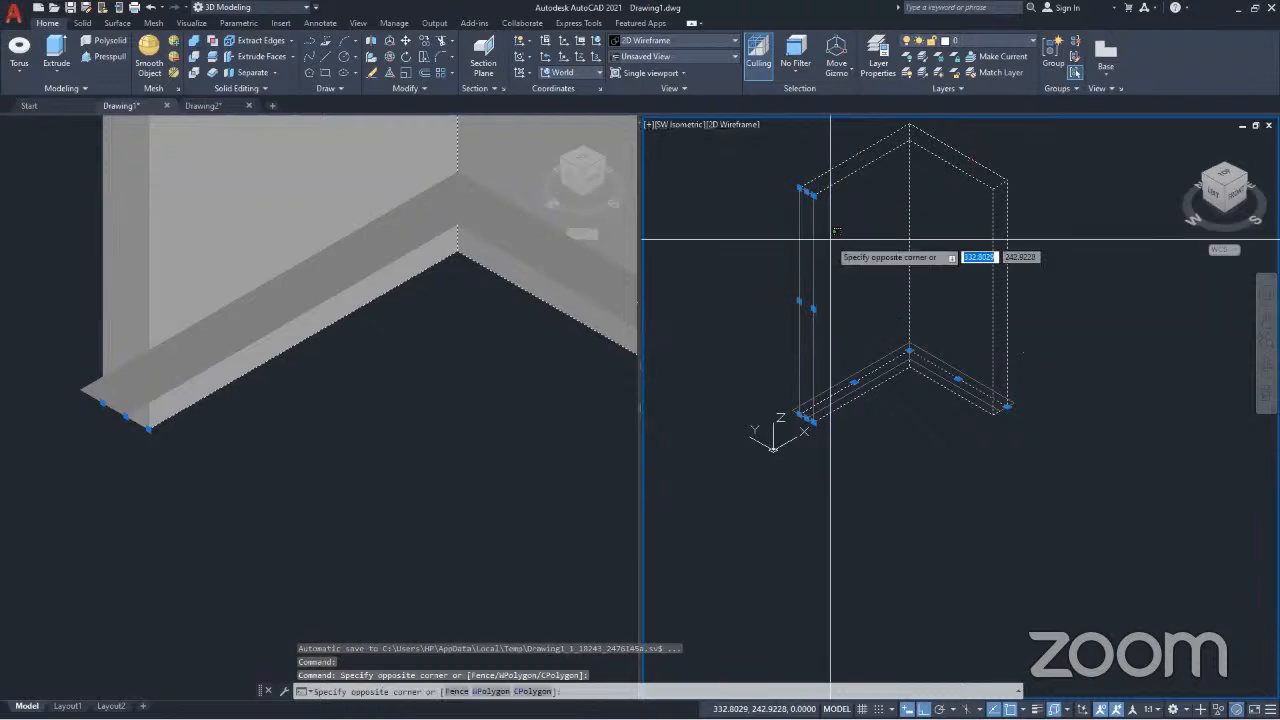
{"action": "left_click", "coordinate": [781, 231], "text": "shift"}
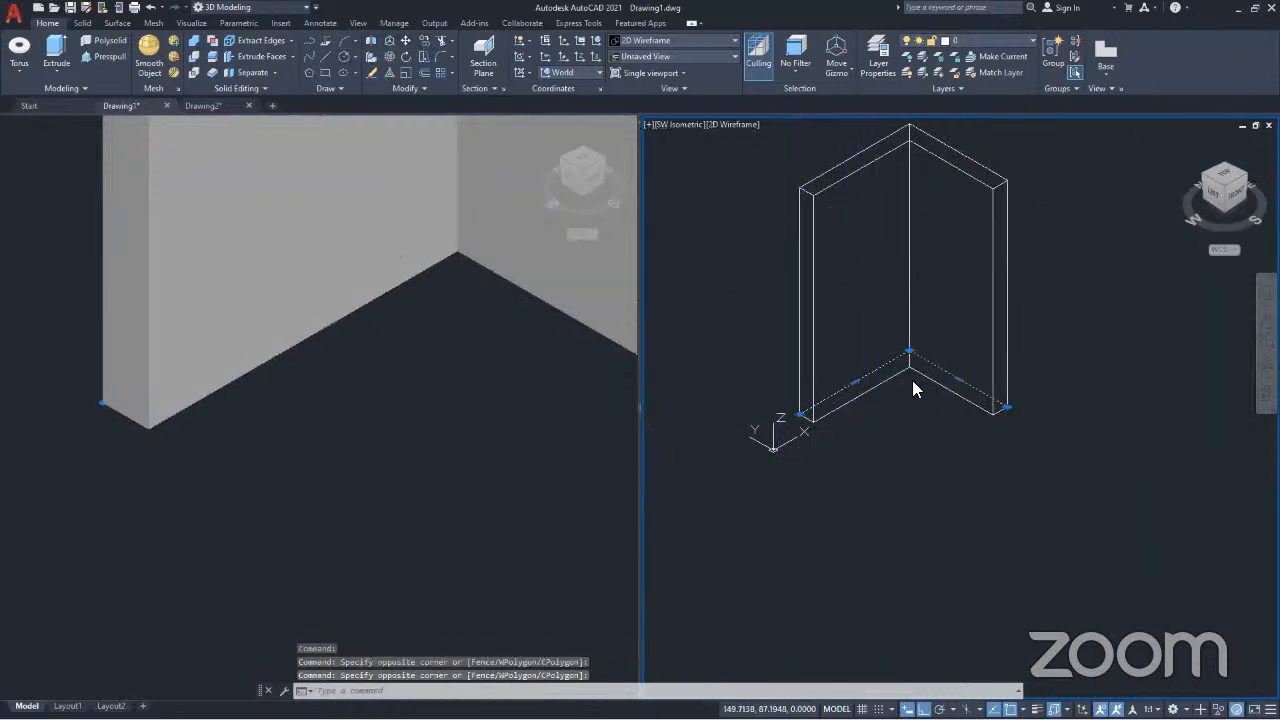
{"action": "type", "text": "co"}
{"action": "key", "text": "Return"}
{"action": "left_click", "coordinate": [909, 350]}
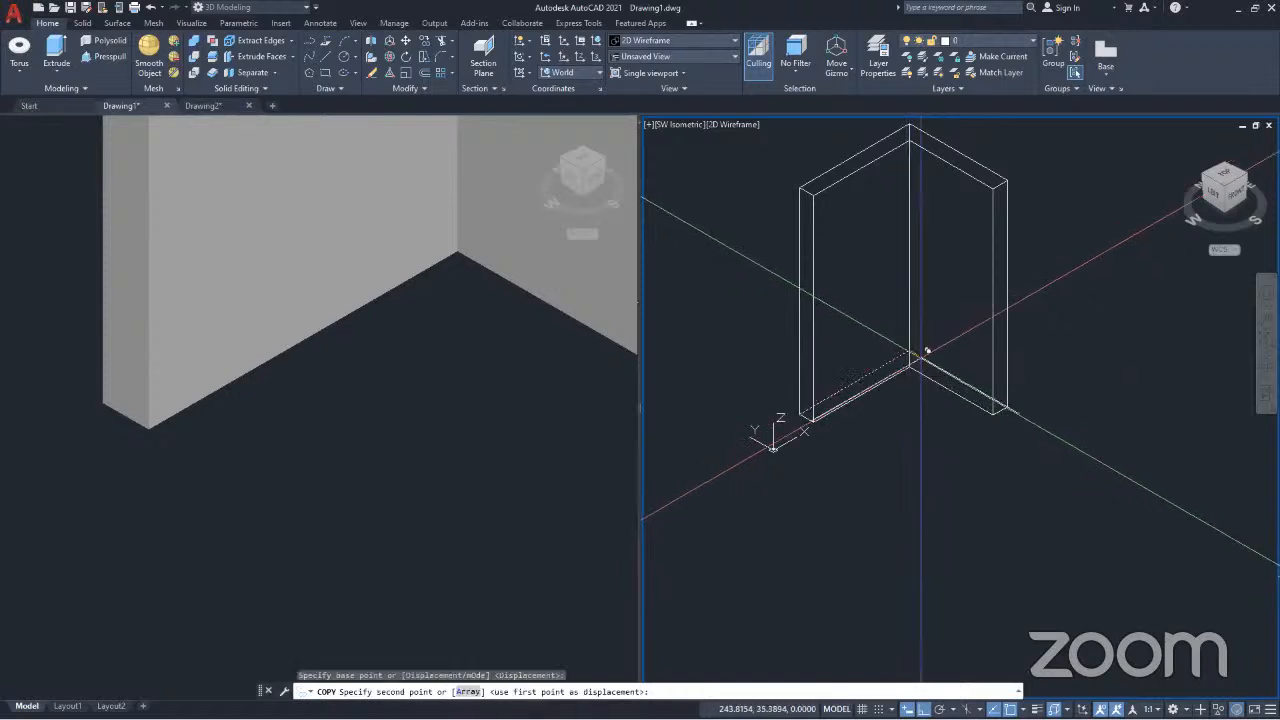
{"action": "left_click", "coordinate": [1075, 463]}
{"action": "scroll", "coordinate": [1076, 475], "scroll_direction": "down", "scroll_amount": 3}
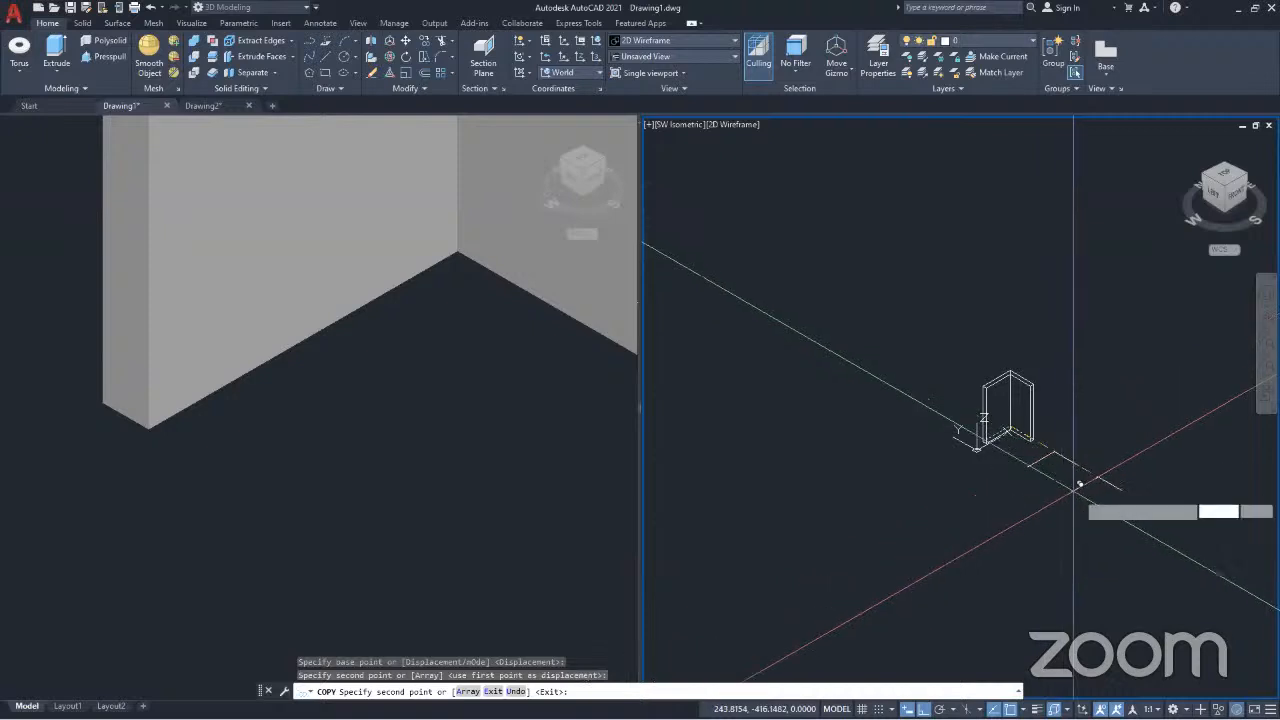
{"action": "left_click", "coordinate": [1100, 508]}
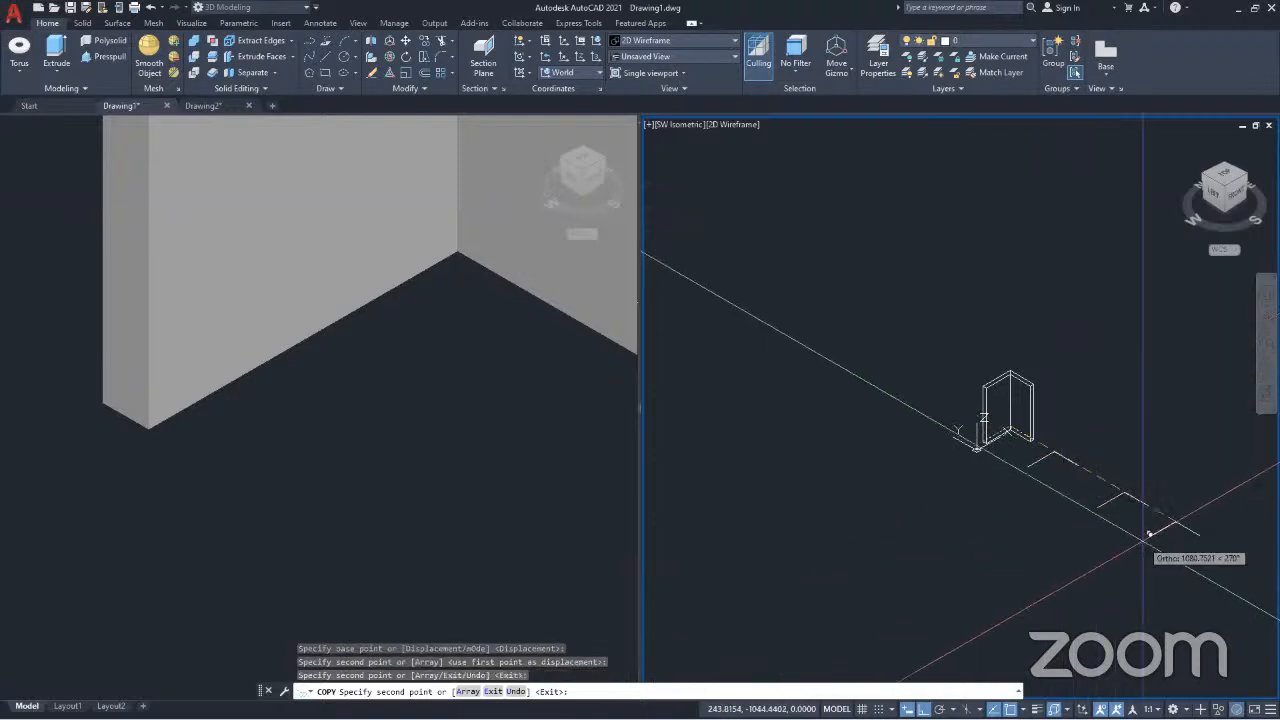
{"action": "key", "text": "Escape"}
Step: Start another polysolid for the first polyline copy with its justification set to Center
{"action": "scroll", "coordinate": [1142, 528], "scroll_direction": "up", "scroll_amount": 5}
{"action": "middle_click_drag", "start_coordinate": [1054, 507], "coordinate": [1099, 543]}
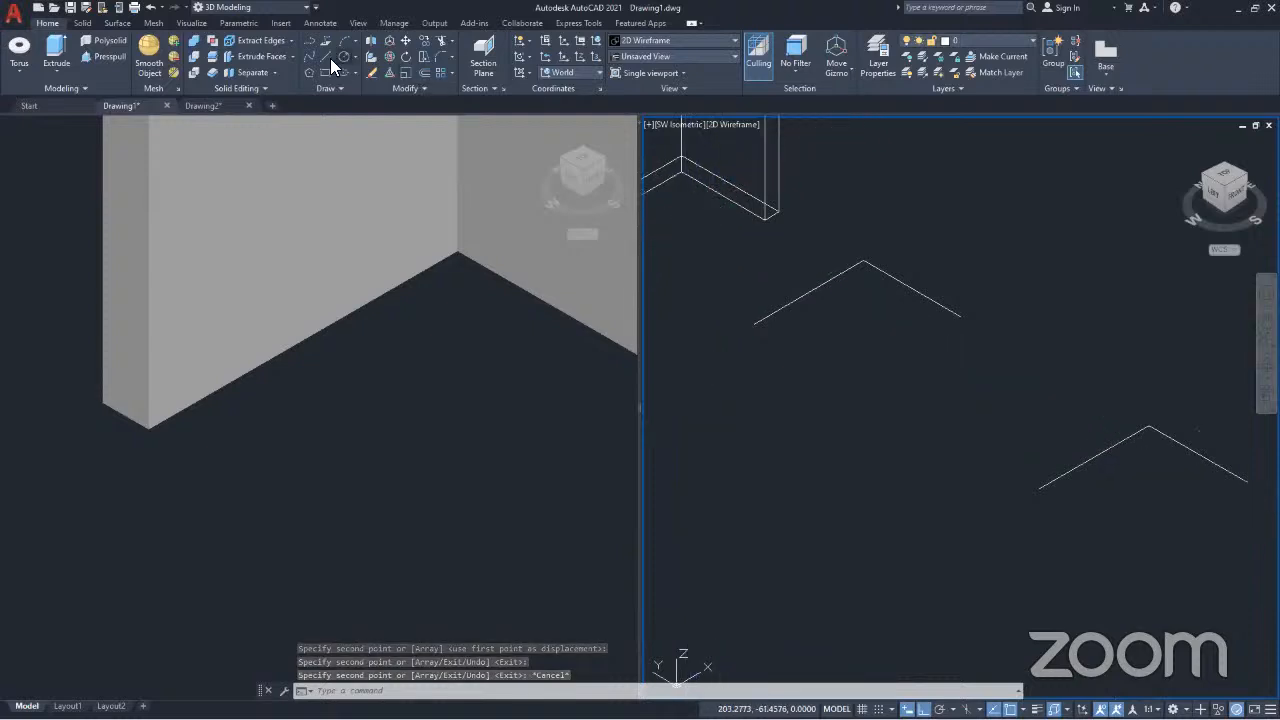
{"action": "left_click", "coordinate": [110, 41]}
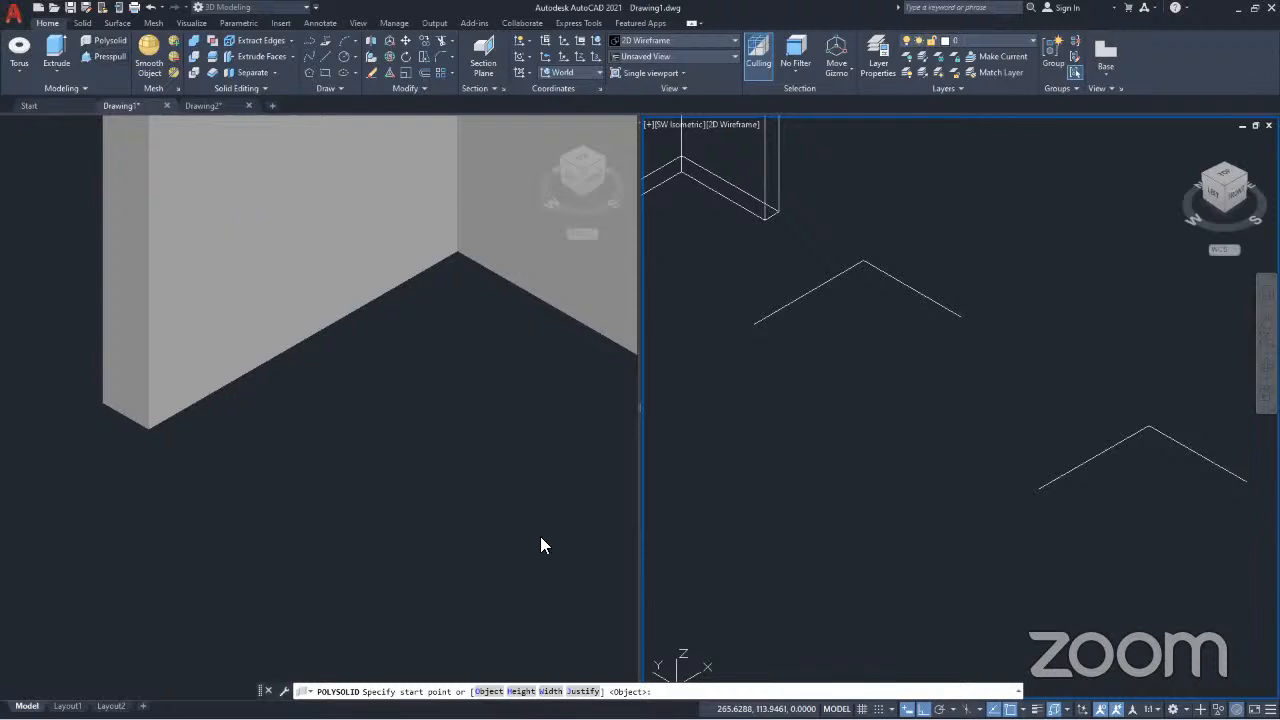
{"action": "left_click", "coordinate": [586, 691]}
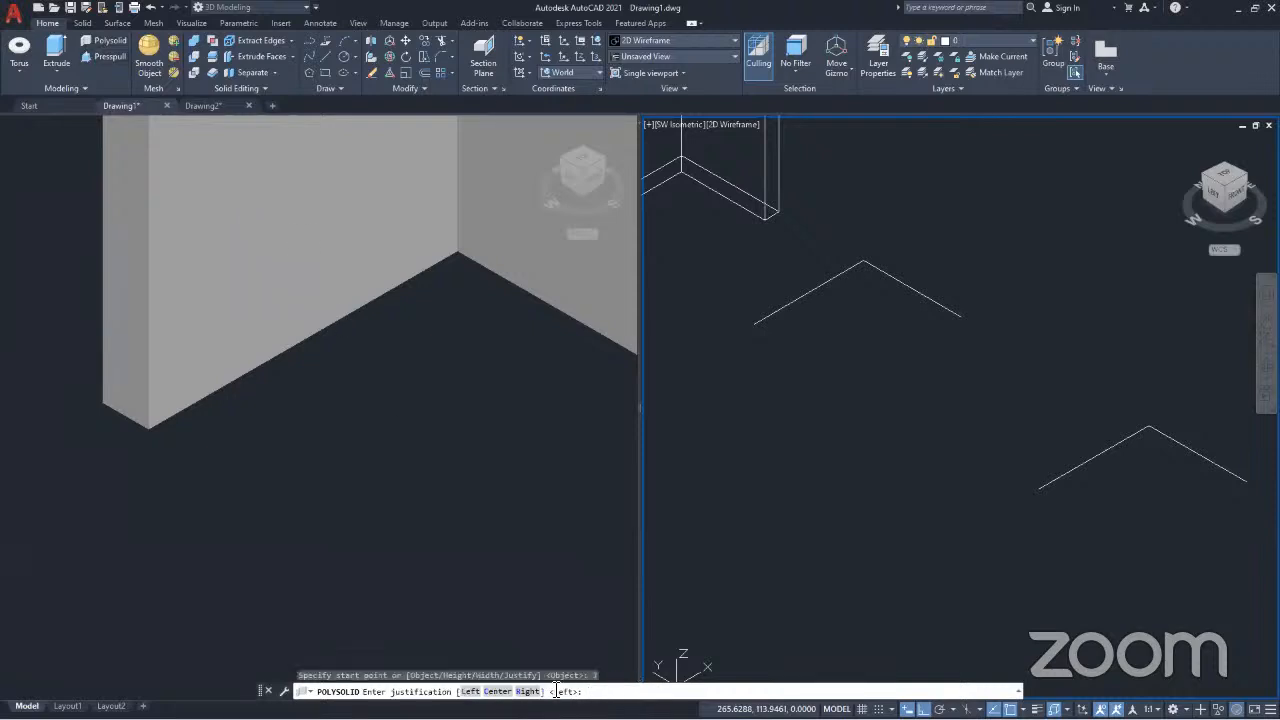
{"action": "left_click", "coordinate": [498, 691]}
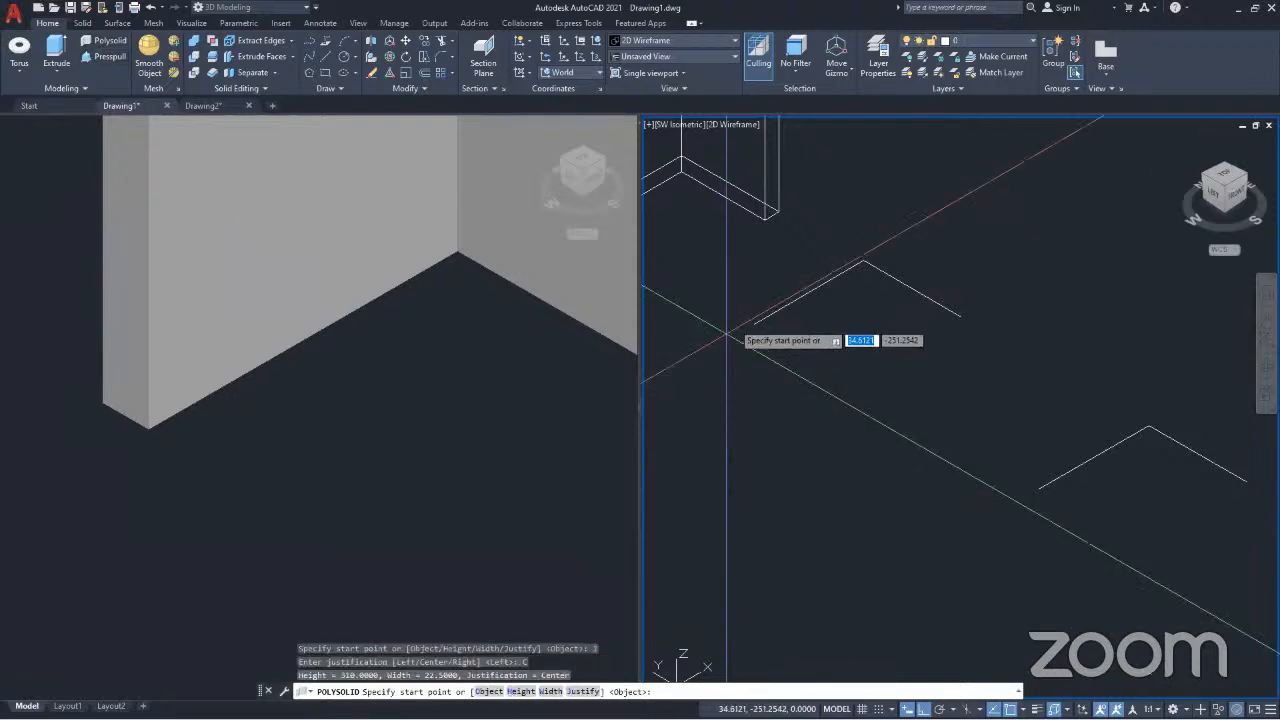
Step: Draw the center-justified polysolid along the first polyline copy through its start, corner and end points
{"action": "left_click", "coordinate": [753, 330]}
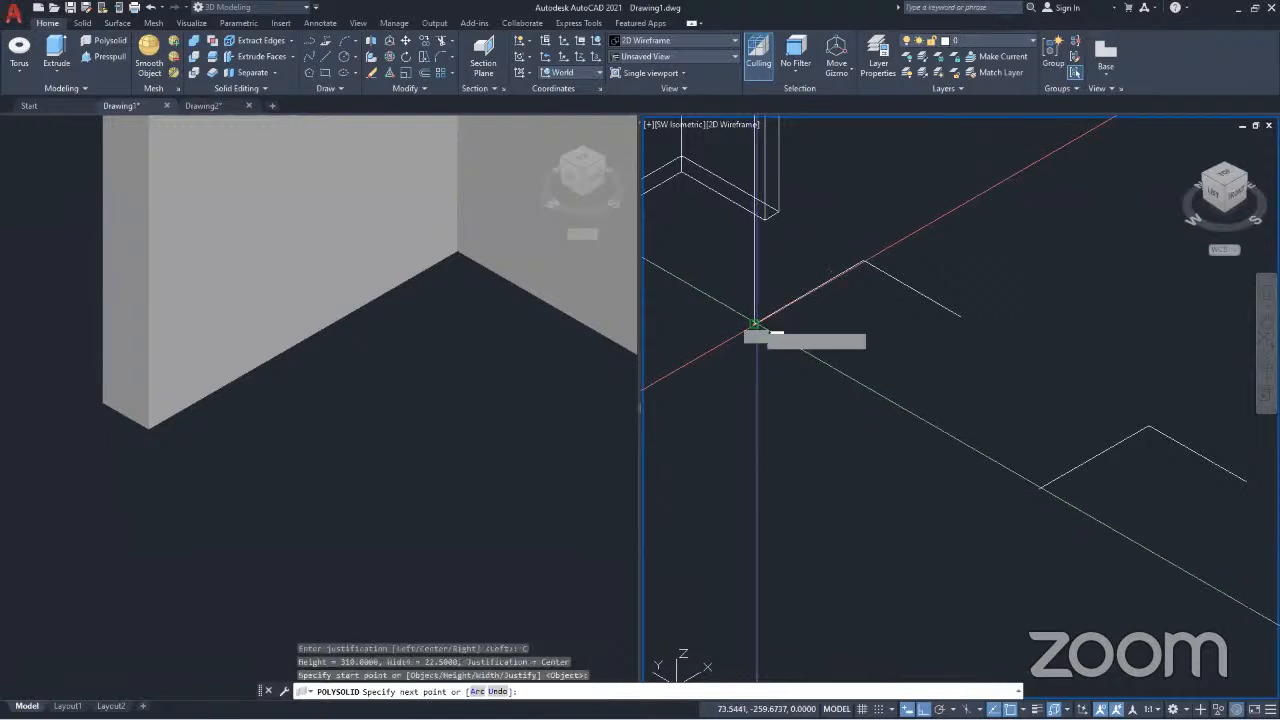
{"action": "left_click", "coordinate": [862, 258]}
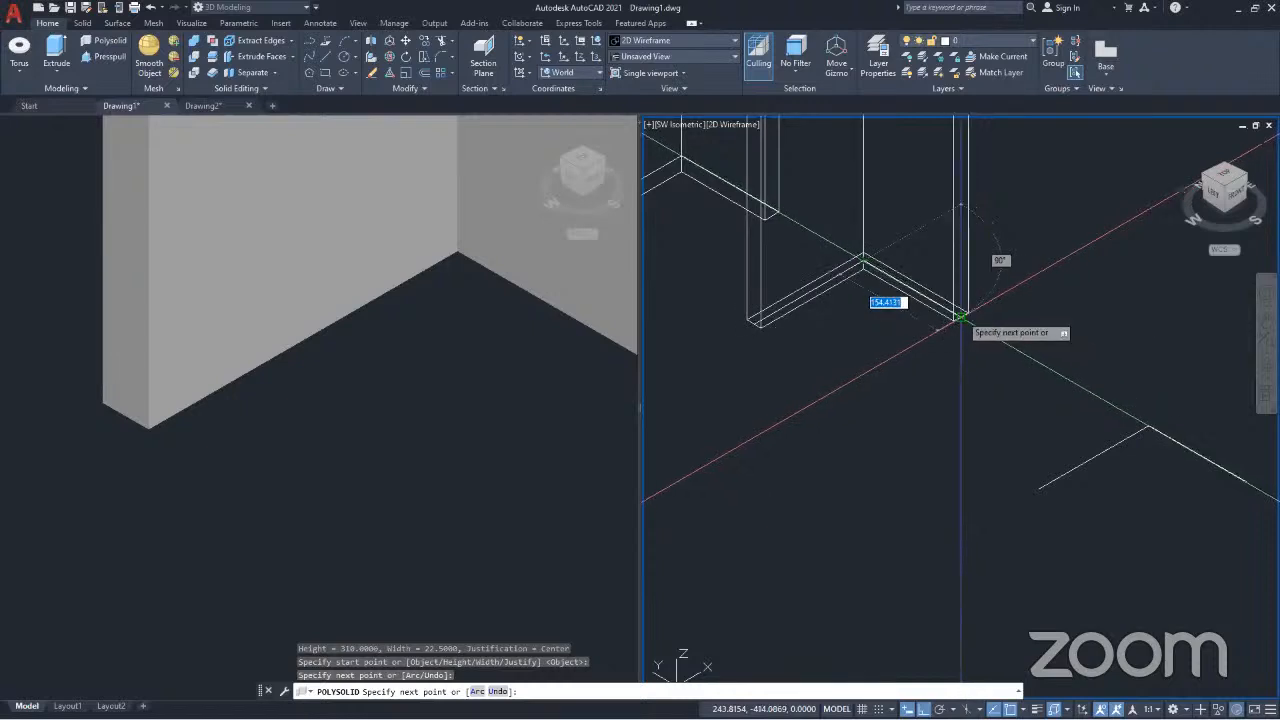
{"action": "left_click", "coordinate": [961, 317]}
{"action": "key", "text": "Return"}
{"action": "scroll", "coordinate": [862, 301], "scroll_direction": "down", "scroll_amount": 5}
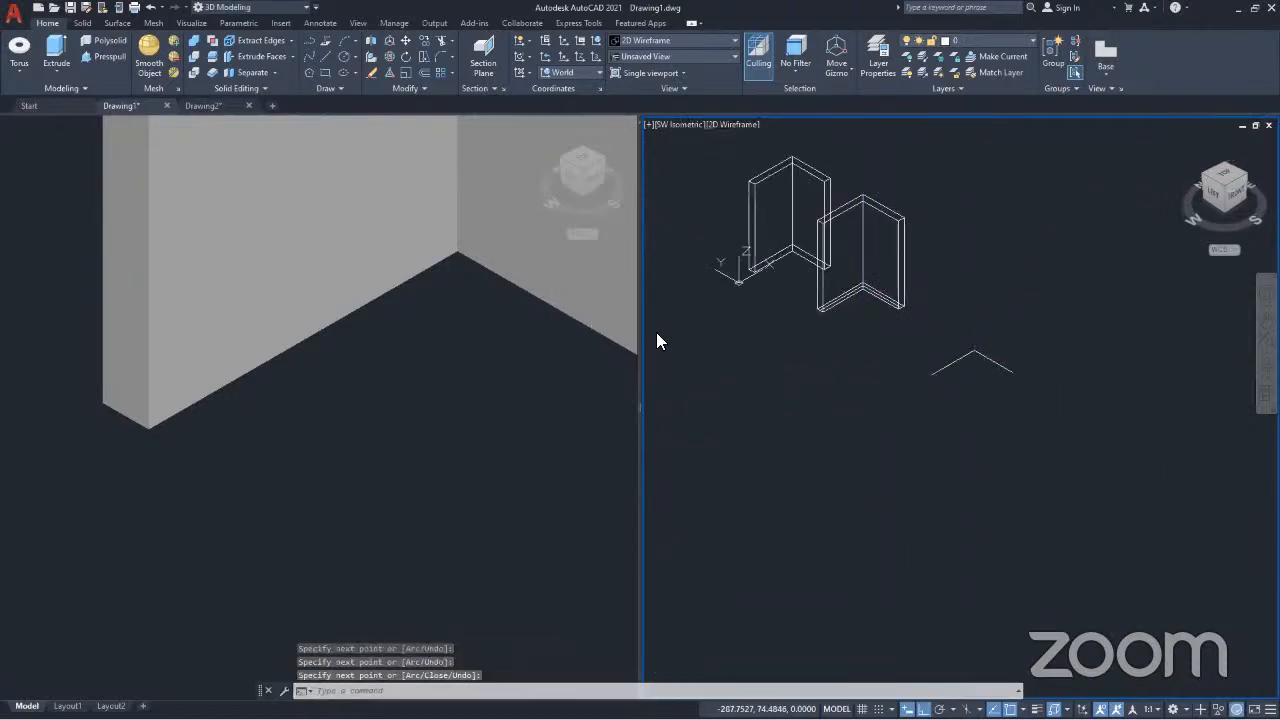
Step: Start a third polysolid and set its justification to Right
{"action": "key", "text": "Return"}
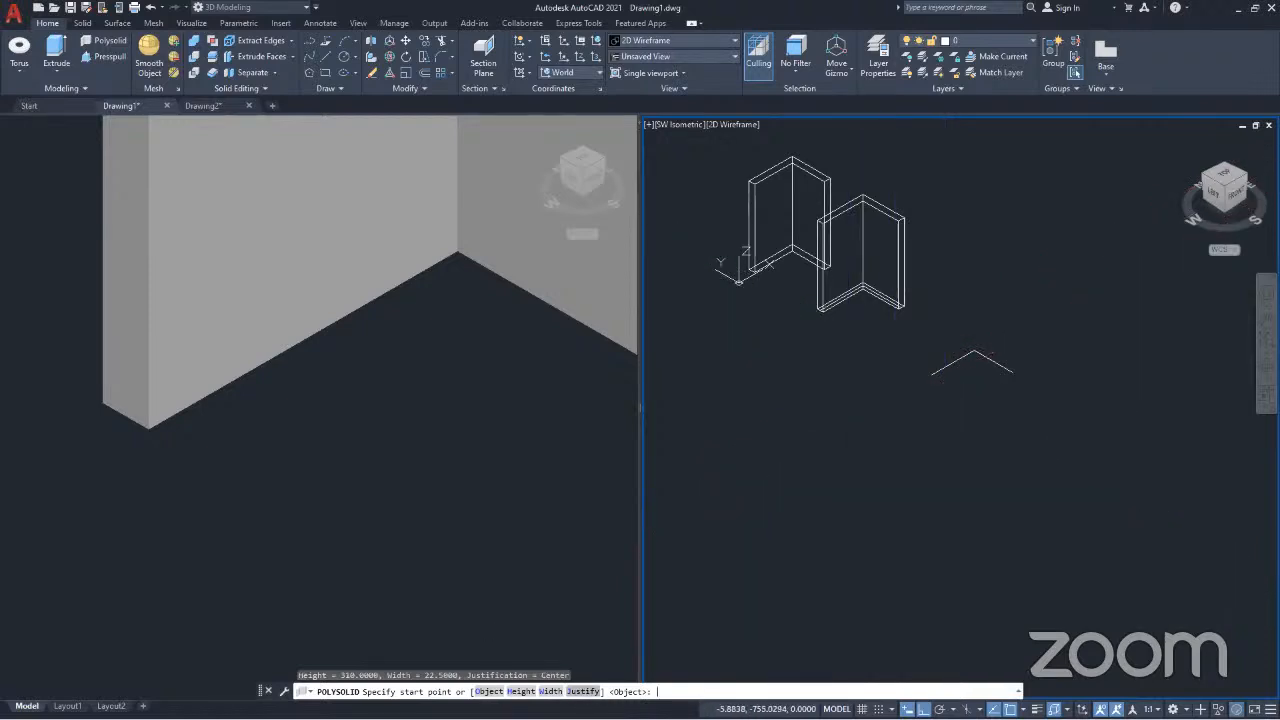
{"action": "left_click", "coordinate": [585, 691]}
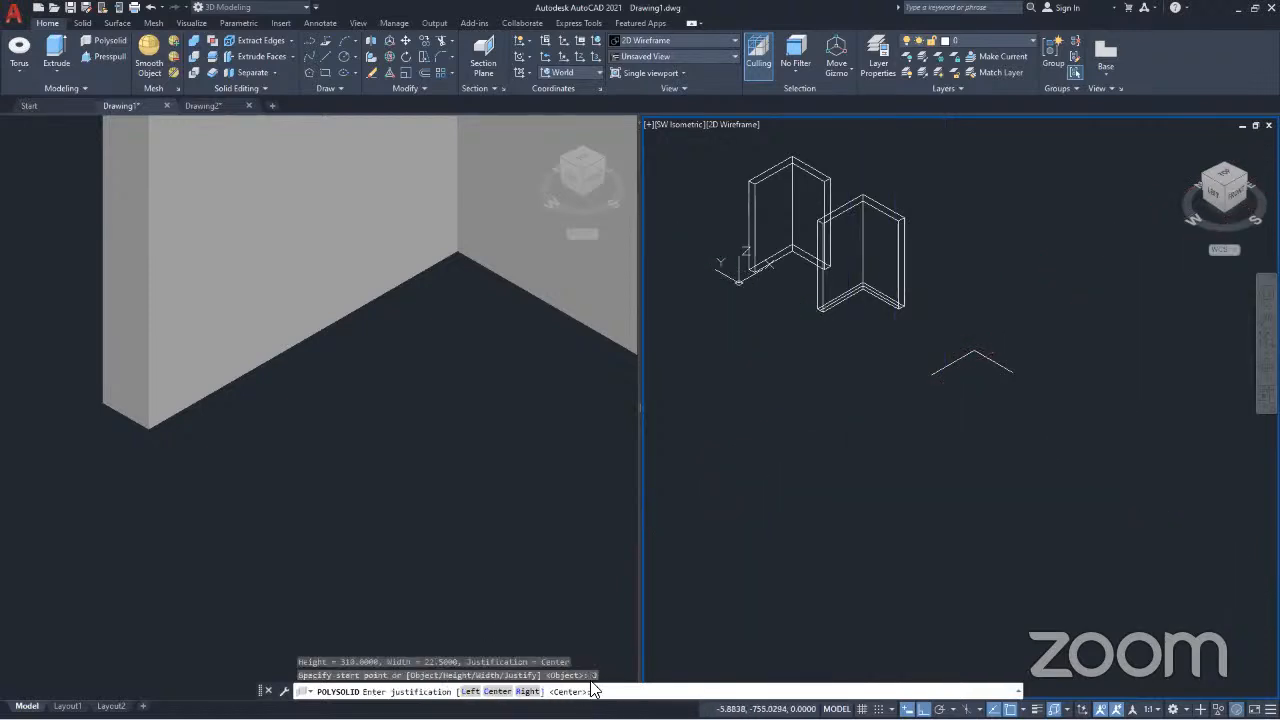
{"action": "left_click", "coordinate": [527, 691]}
Step: Draw the right-justified polysolid along the second L-shaped polyline copy through its start, corner and end points
{"action": "scroll", "coordinate": [957, 486], "scroll_direction": "up", "scroll_amount": 5}
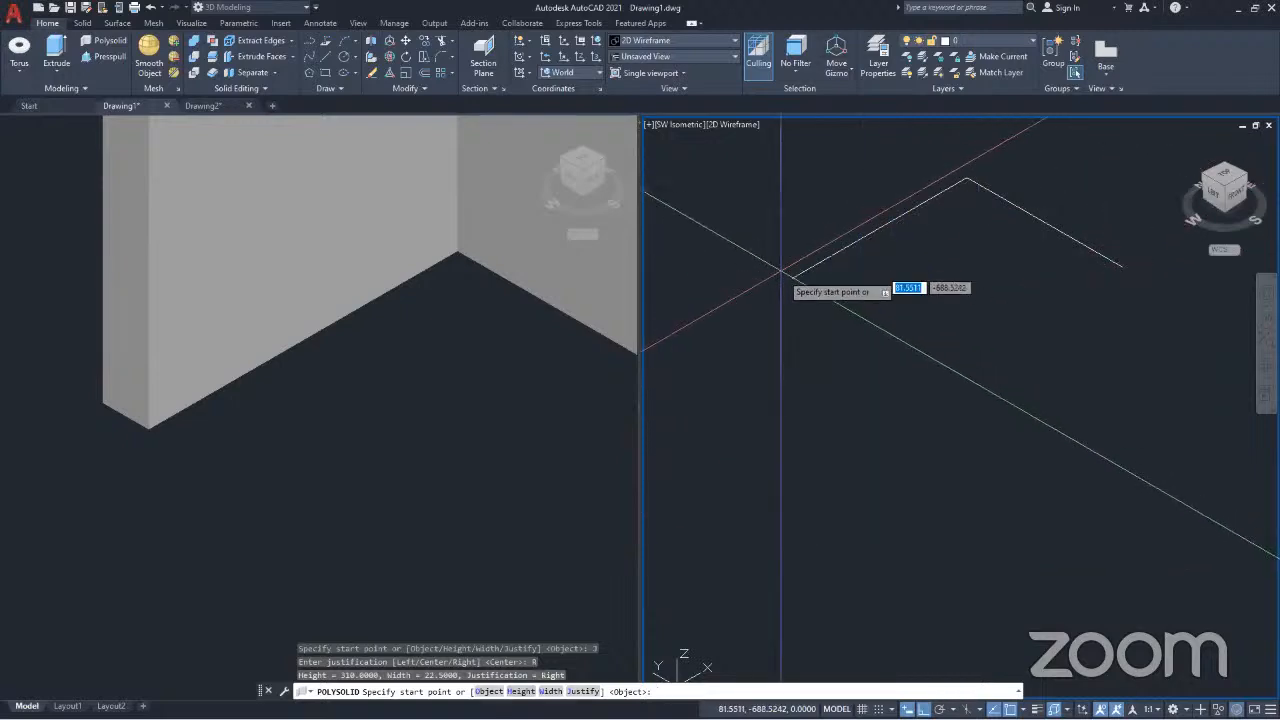
{"action": "left_click", "coordinate": [791, 277]}
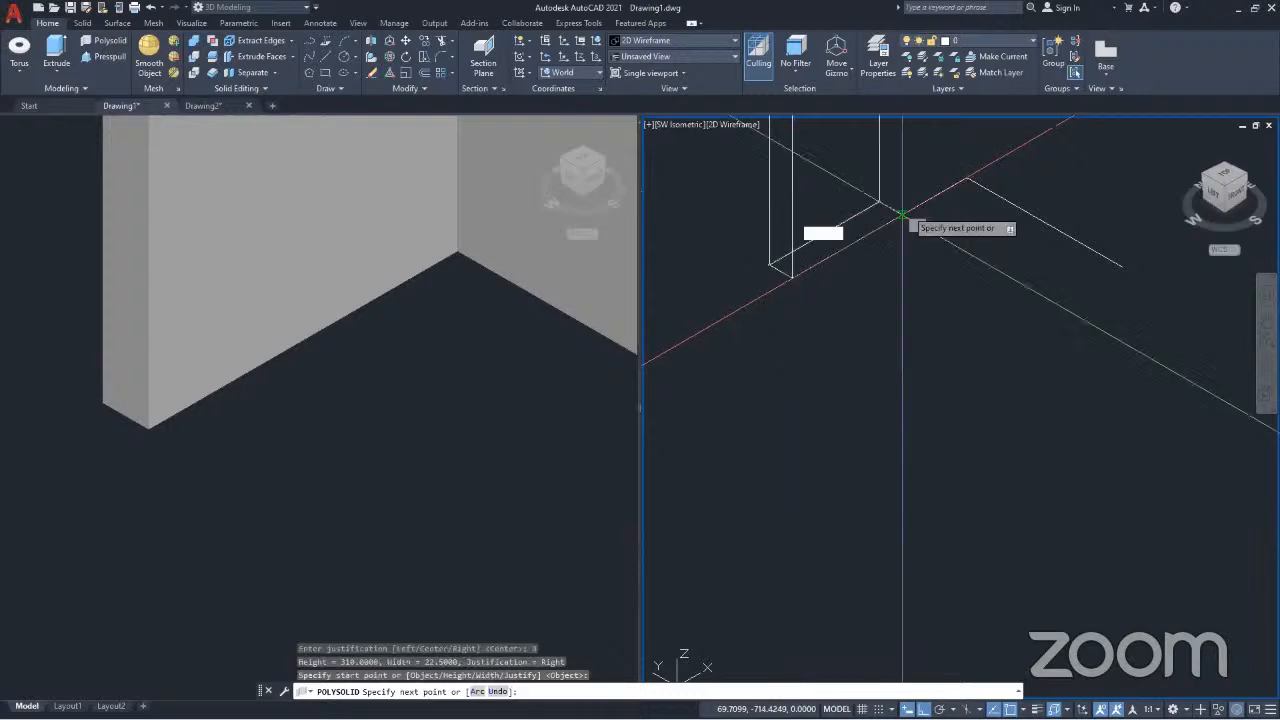
{"action": "left_click", "coordinate": [960, 180]}
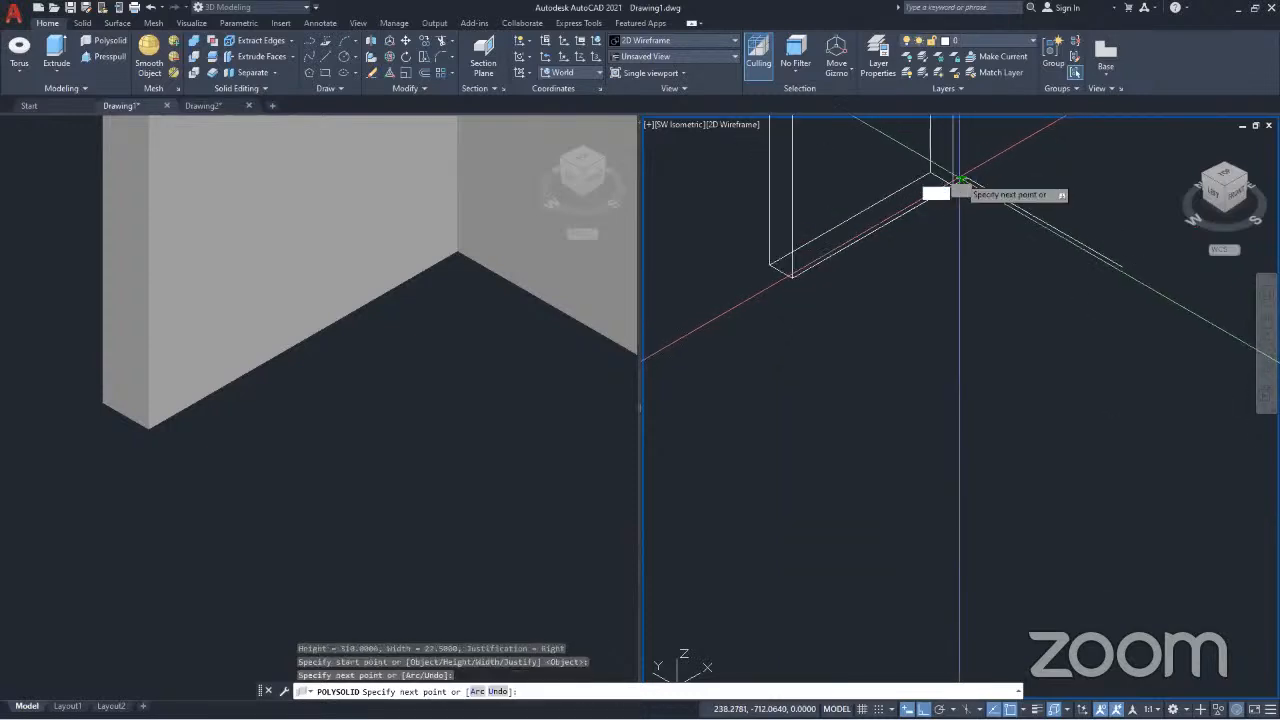
{"action": "key", "text": "ctrl+z"}
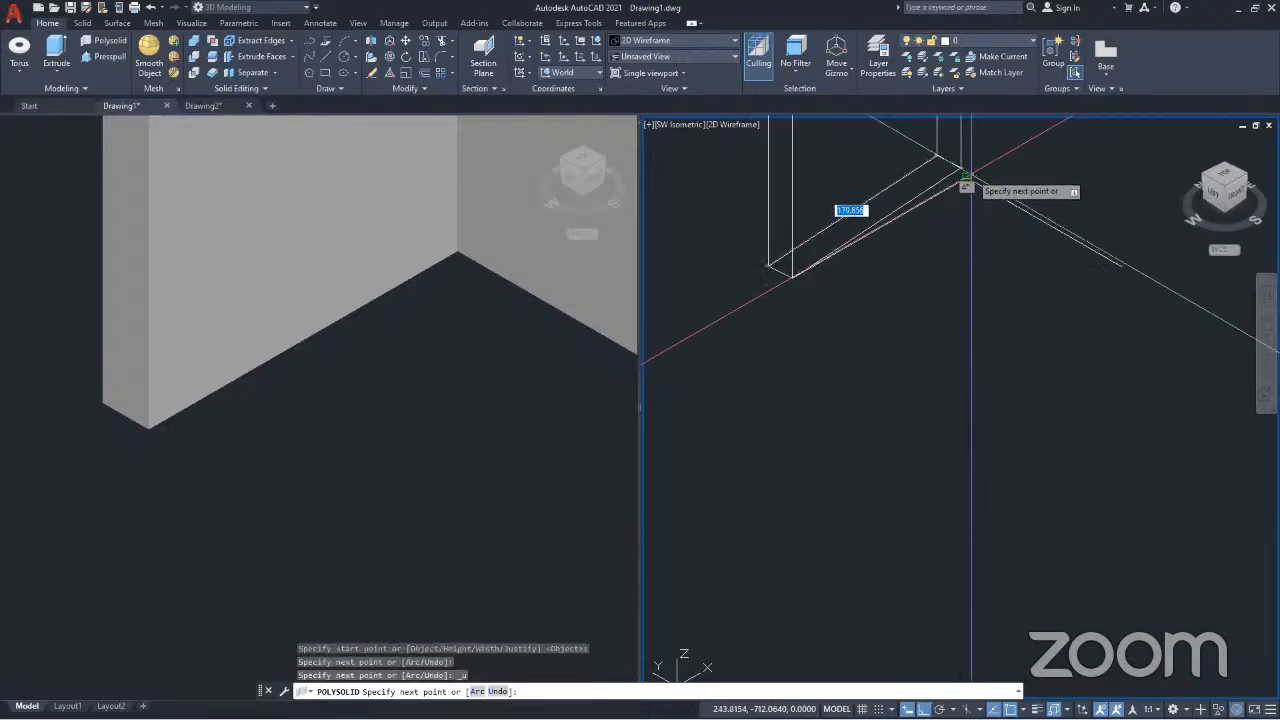
{"action": "left_click", "coordinate": [965, 180]}
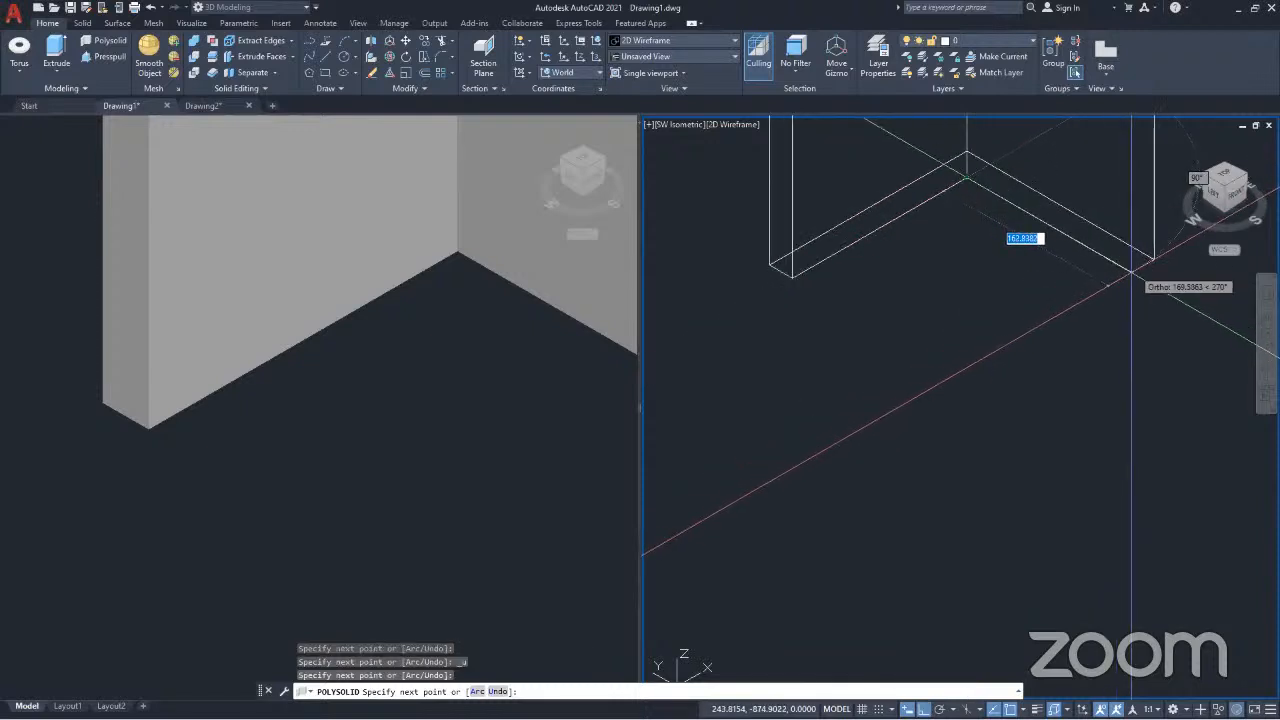
{"action": "left_click", "coordinate": [1123, 264]}
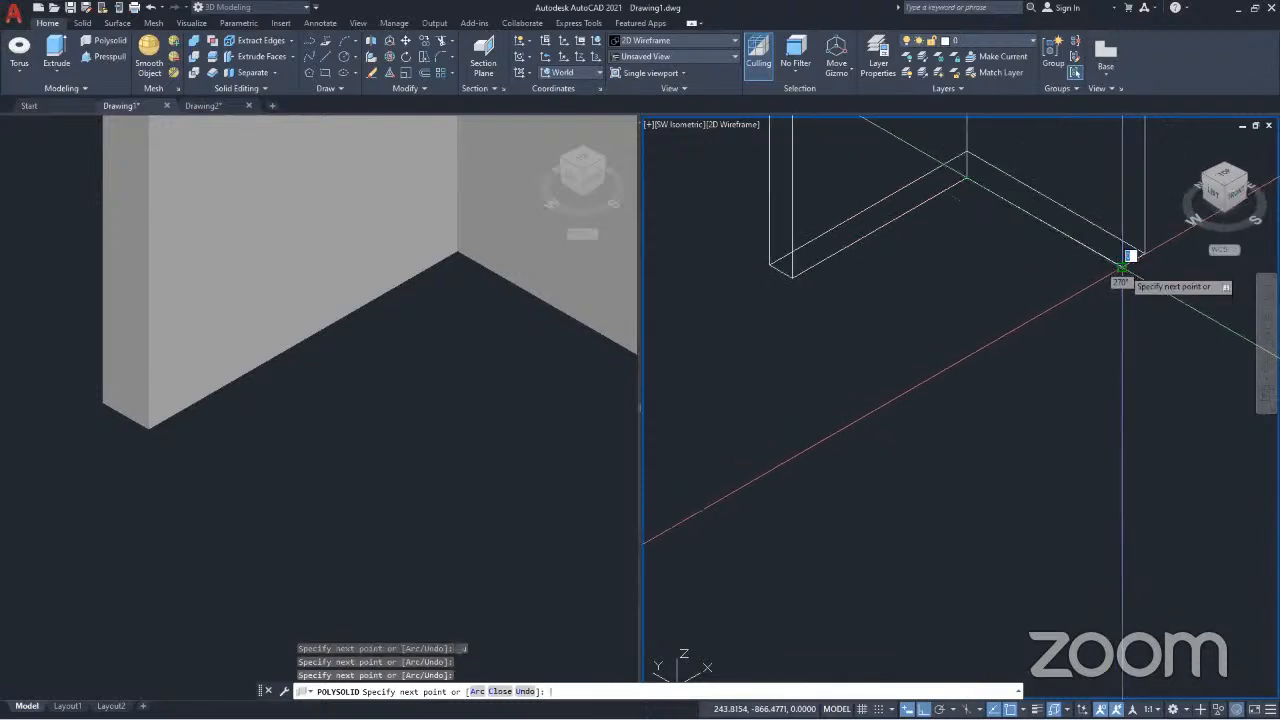
{"action": "key", "text": "Return"}
Step: Compare how the base of each of the three L-shaped polysolids sits relative to its reference polyline
{"action": "scroll", "coordinate": [971, 346], "scroll_direction": "down", "scroll_amount": 4}
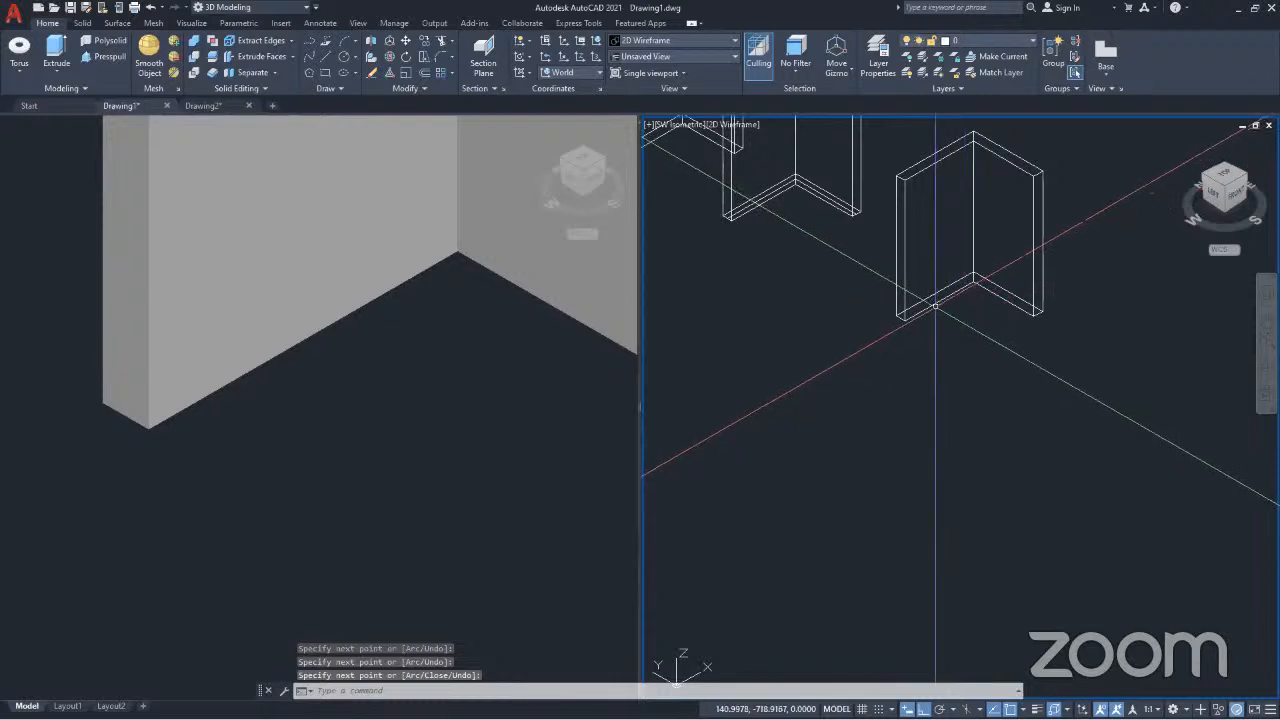
{"action": "scroll", "coordinate": [936, 305], "scroll_direction": "up", "scroll_amount": 2}
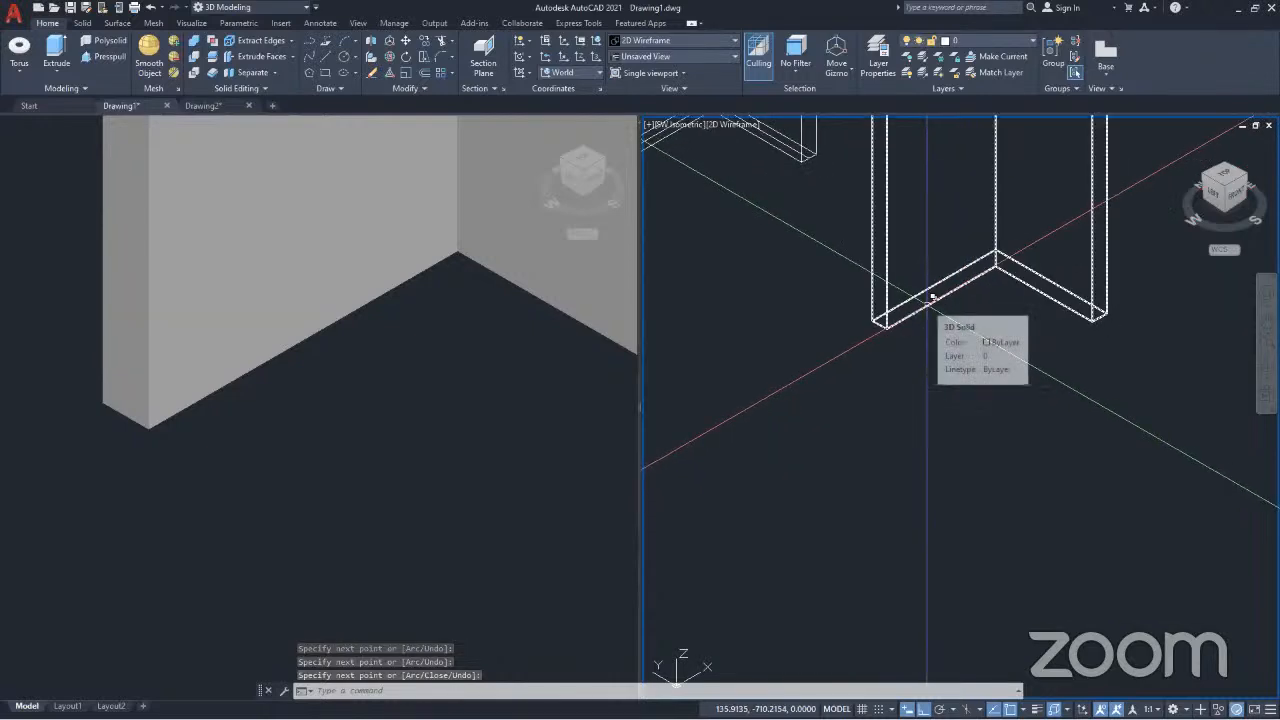
{"action": "scroll", "coordinate": [901, 254], "scroll_direction": "up", "scroll_amount": 2}
{"action": "scroll", "coordinate": [875, 275], "scroll_direction": "down", "scroll_amount": 4}
{"action": "scroll", "coordinate": [858, 300], "scroll_direction": "up", "scroll_amount": 3}
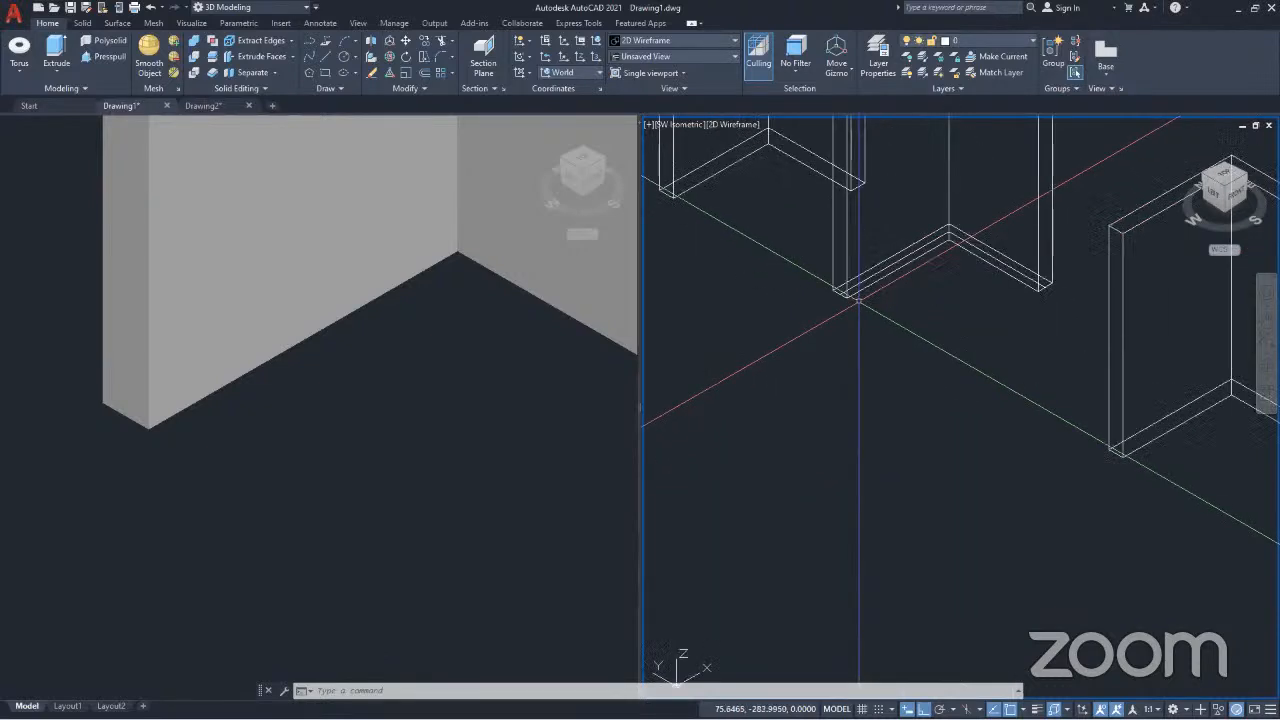
{"action": "scroll", "coordinate": [865, 295], "scroll_direction": "down", "scroll_amount": 3}
{"action": "scroll", "coordinate": [770, 240], "scroll_direction": "up", "scroll_amount": 4}
{"action": "scroll", "coordinate": [822, 320], "scroll_direction": "down", "scroll_amount": 4}
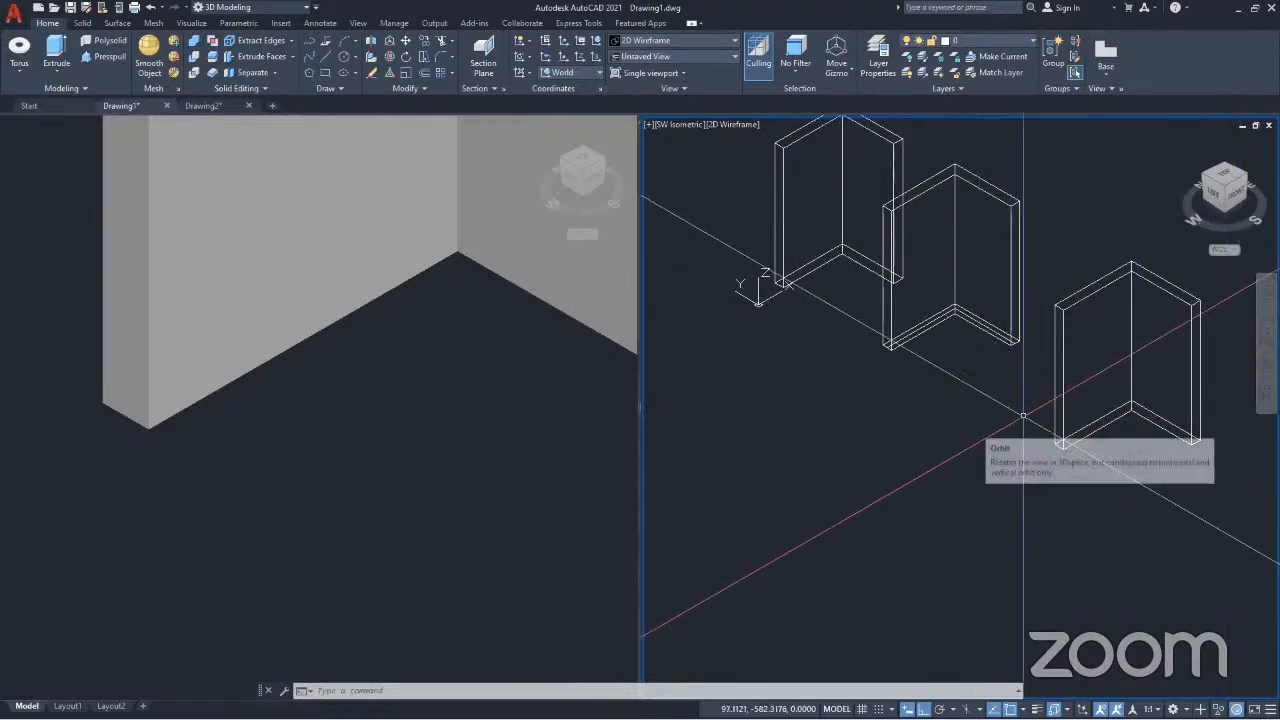
Step: Erase all three polysolids together with their L-shaped reference polylines
{"action": "scroll", "coordinate": [1010, 380], "scroll_direction": "down", "scroll_amount": 4}
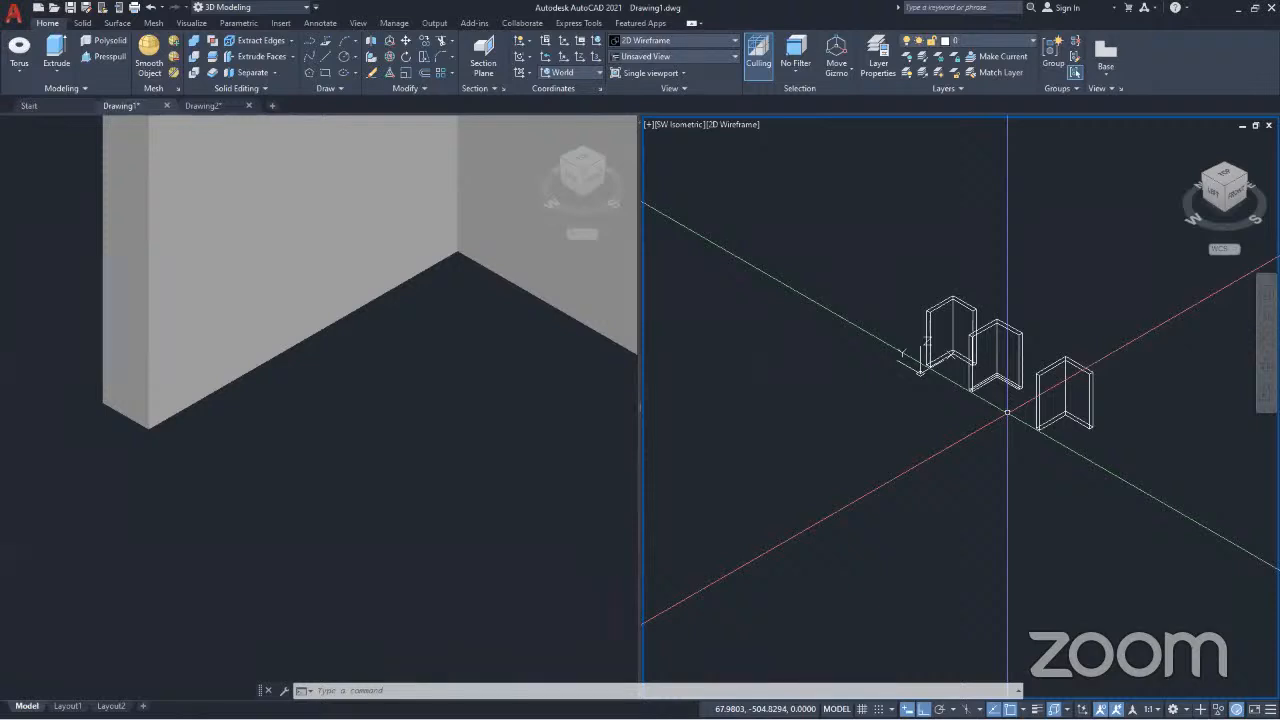
{"action": "scroll", "coordinate": [1000, 415], "scroll_direction": "down", "scroll_amount": 3}
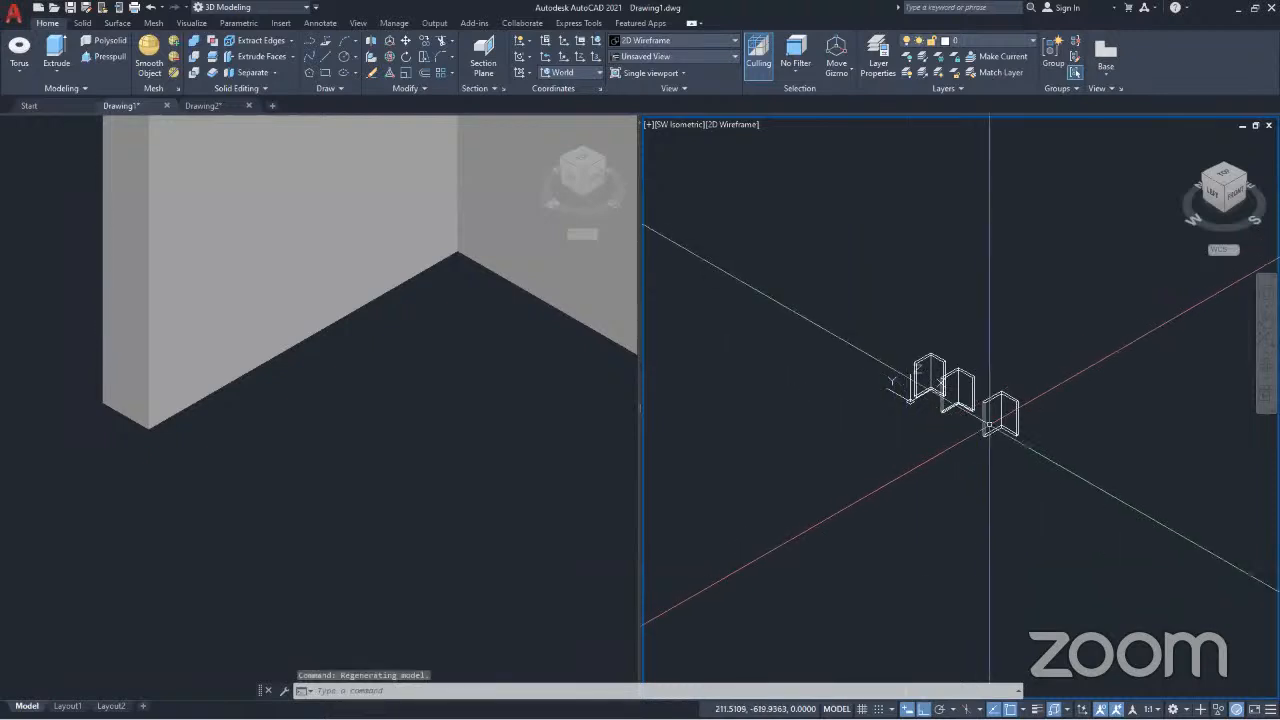
{"action": "scroll", "coordinate": [1034, 420], "scroll_direction": "up", "scroll_amount": 2}
{"action": "scroll", "coordinate": [997, 425], "scroll_direction": "down", "scroll_amount": 1}
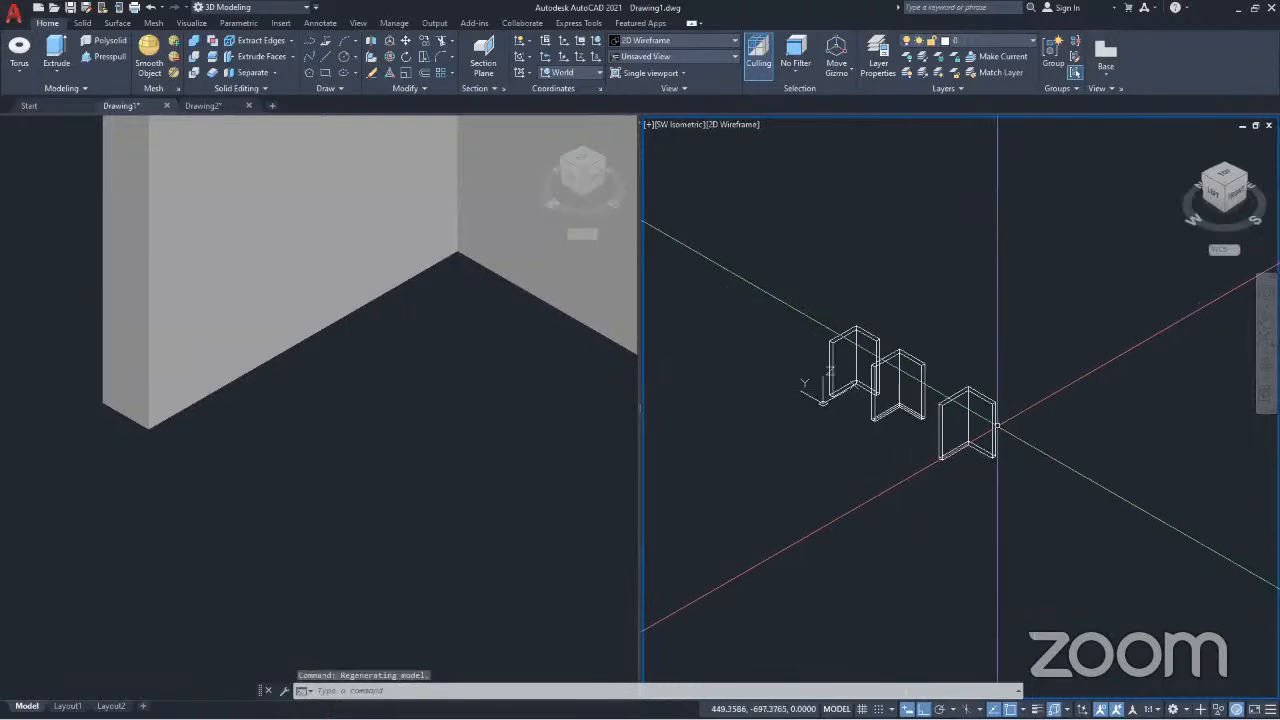
{"action": "left_click", "coordinate": [1047, 495]}
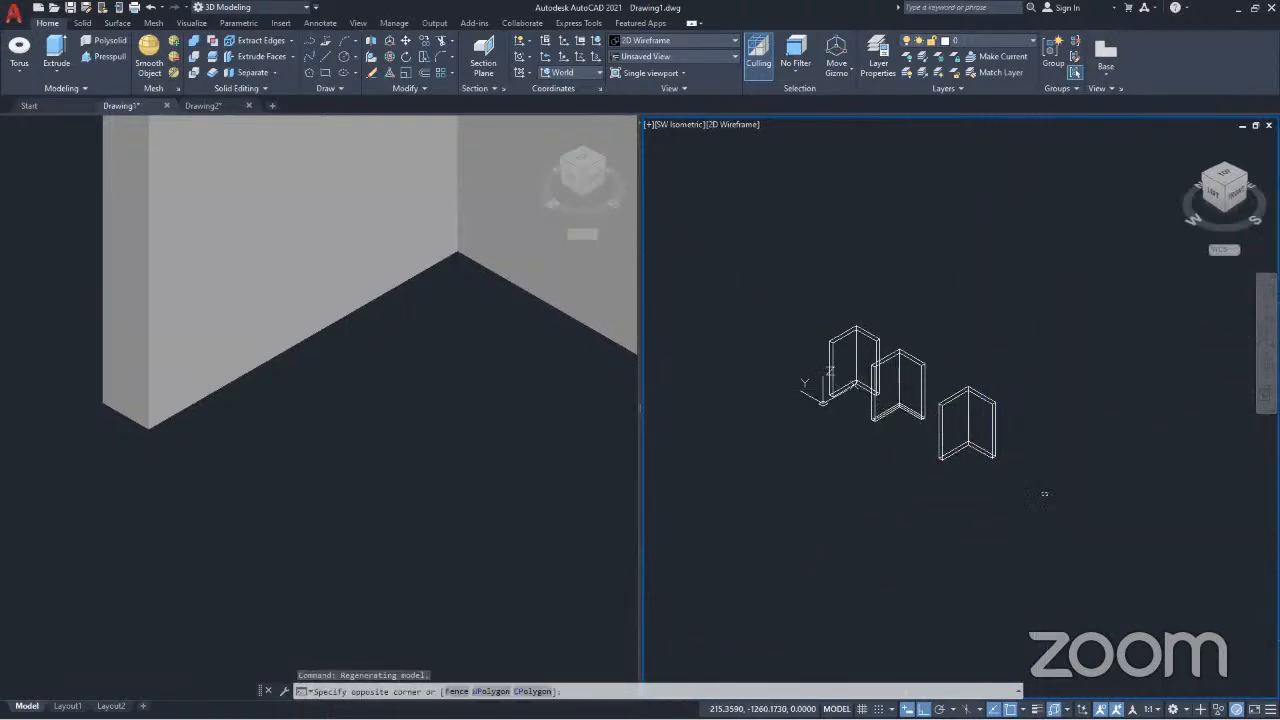
{"action": "left_click", "coordinate": [733, 242]}
{"action": "key", "text": "Delete"}
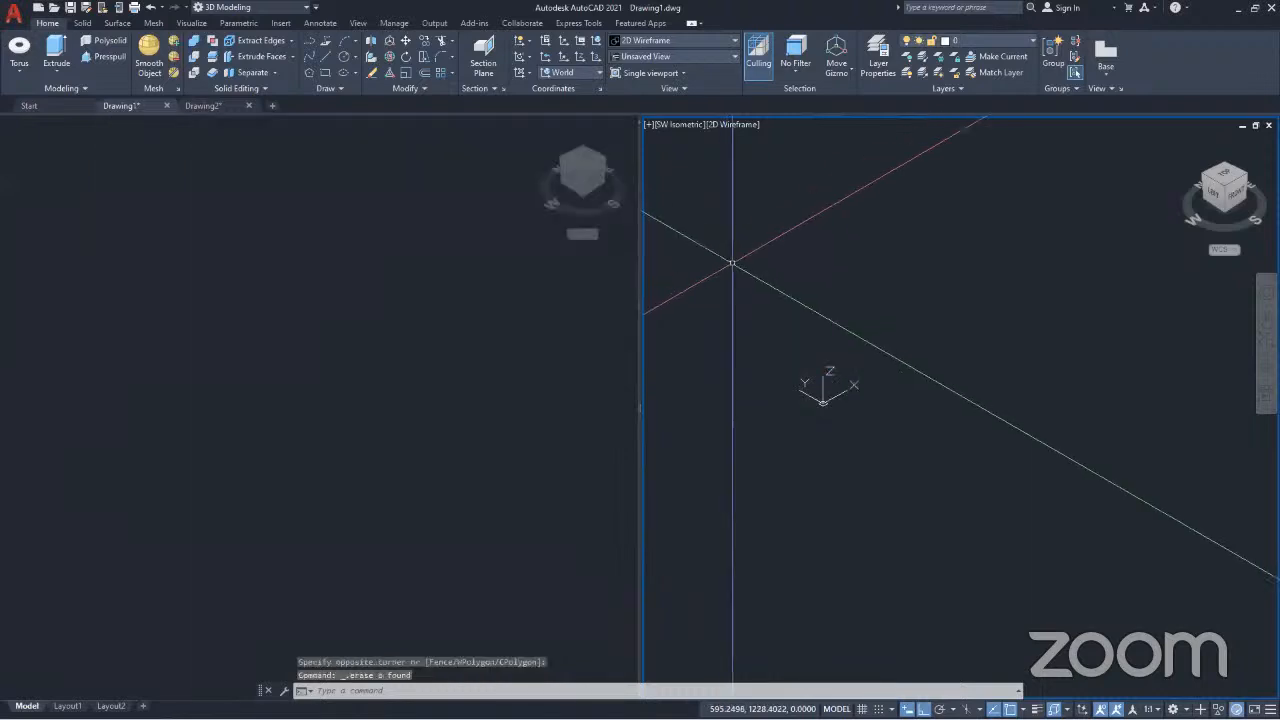
{"action": "left_click", "coordinate": [110, 40]}
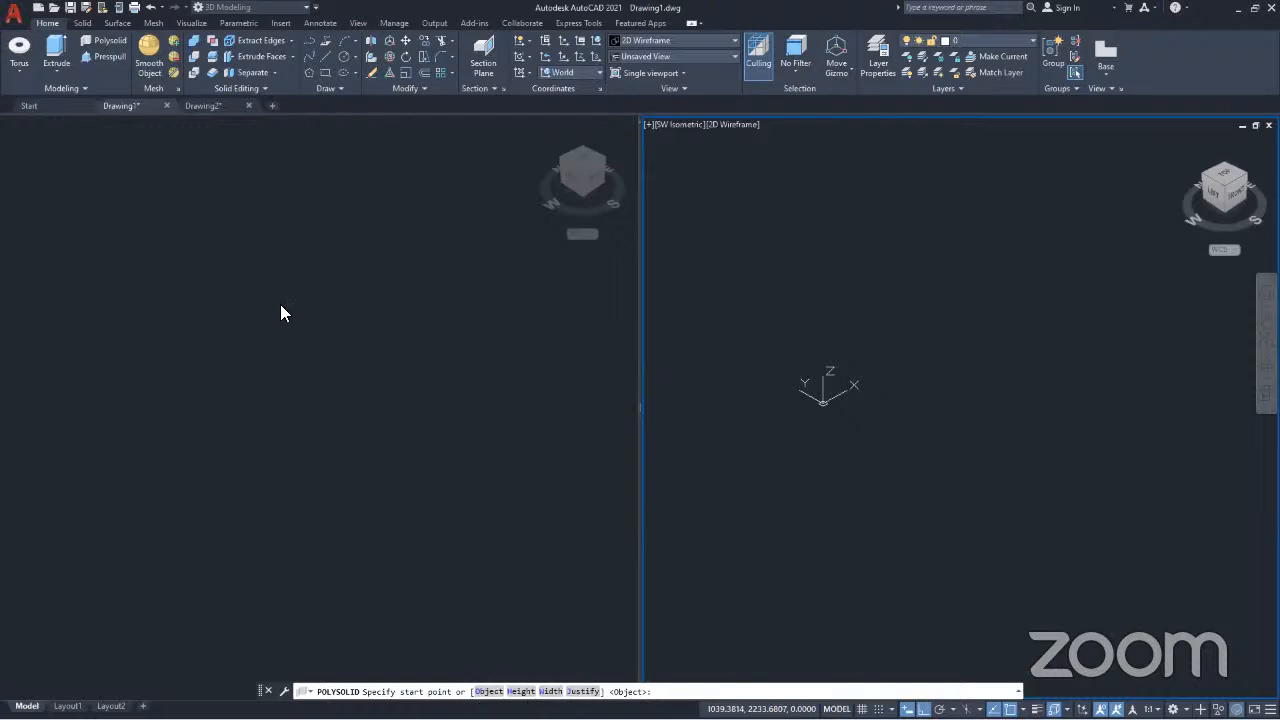
{"action": "key", "text": "Escape"}
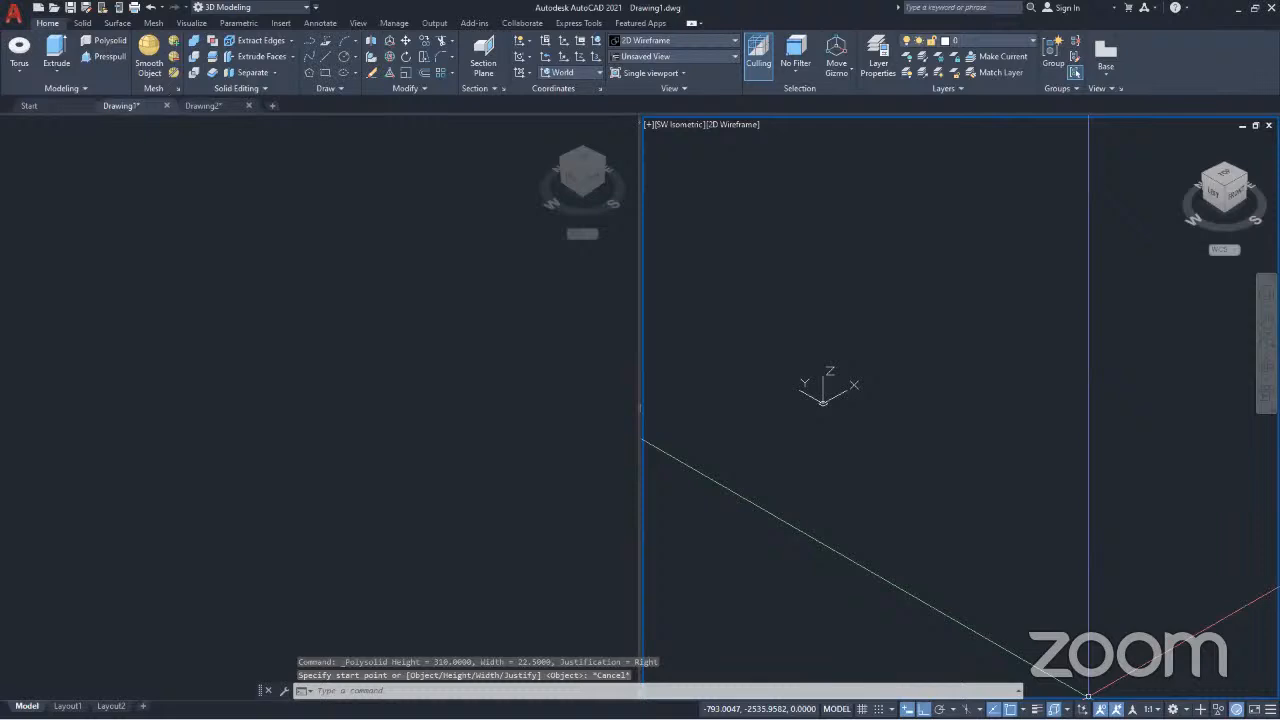
{"action": "middle_click_drag", "start_coordinate": [838, 388], "coordinate": [857, 514]}
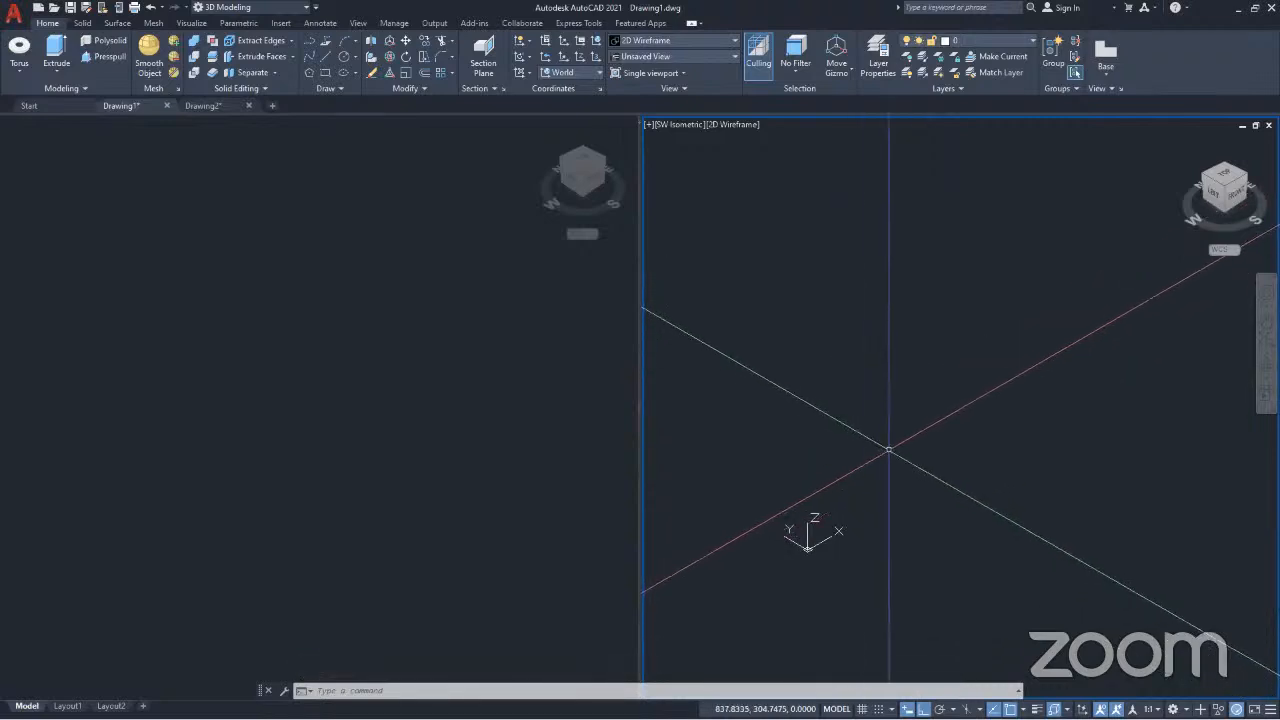
{"action": "middle_click_drag", "start_coordinate": [903, 517], "coordinate": [846, 582]}
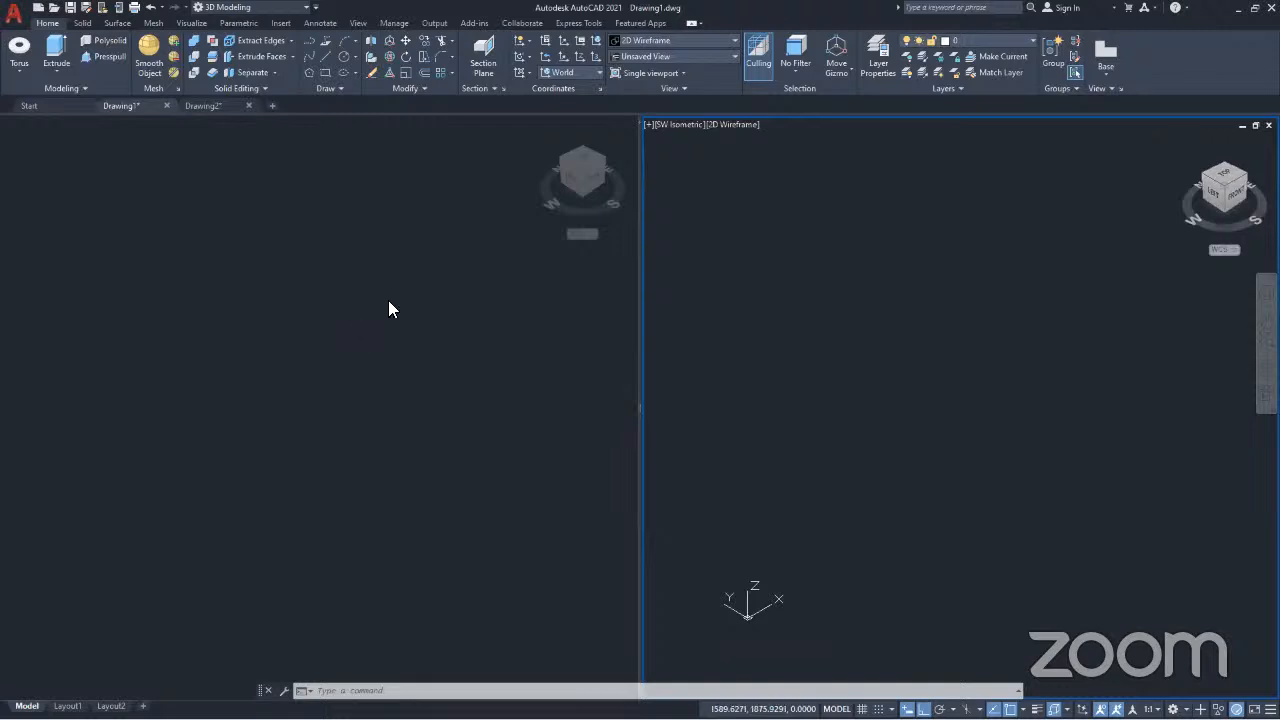
{"action": "middle_click_drag", "start_coordinate": [768, 574], "coordinate": [709, 620]}
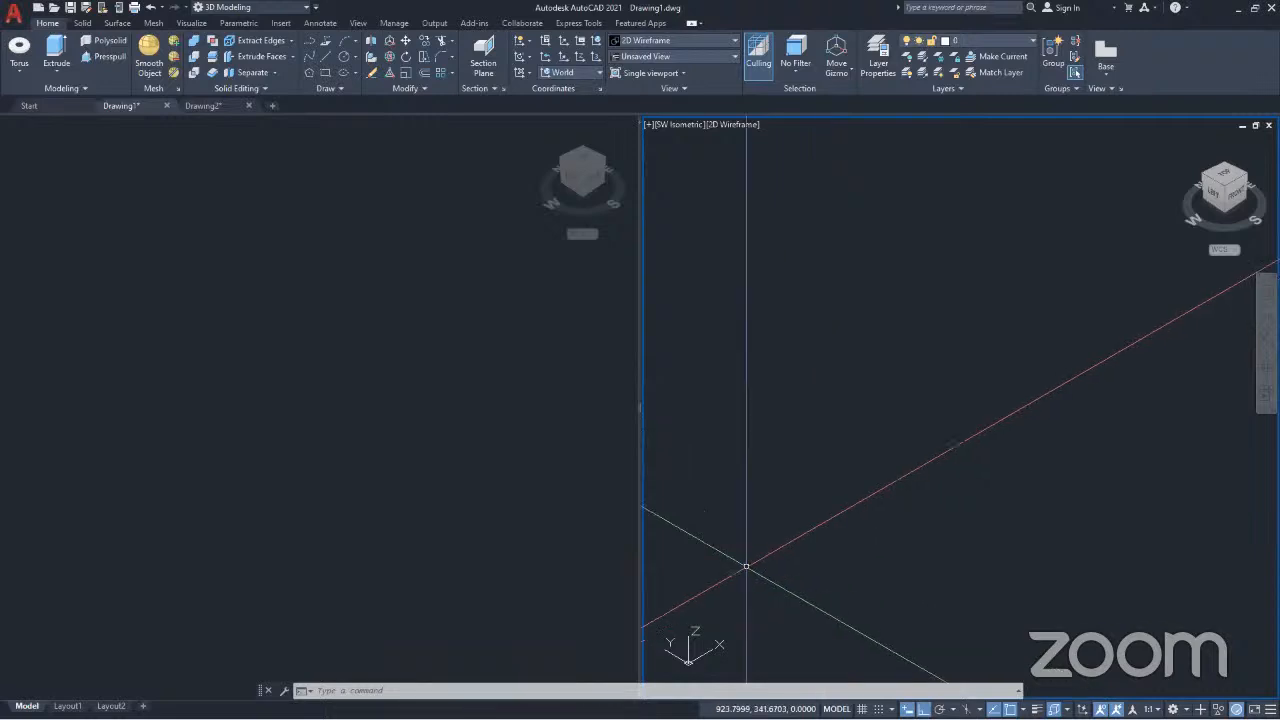
{"action": "middle_click_drag", "start_coordinate": [803, 550], "coordinate": [858, 545]}
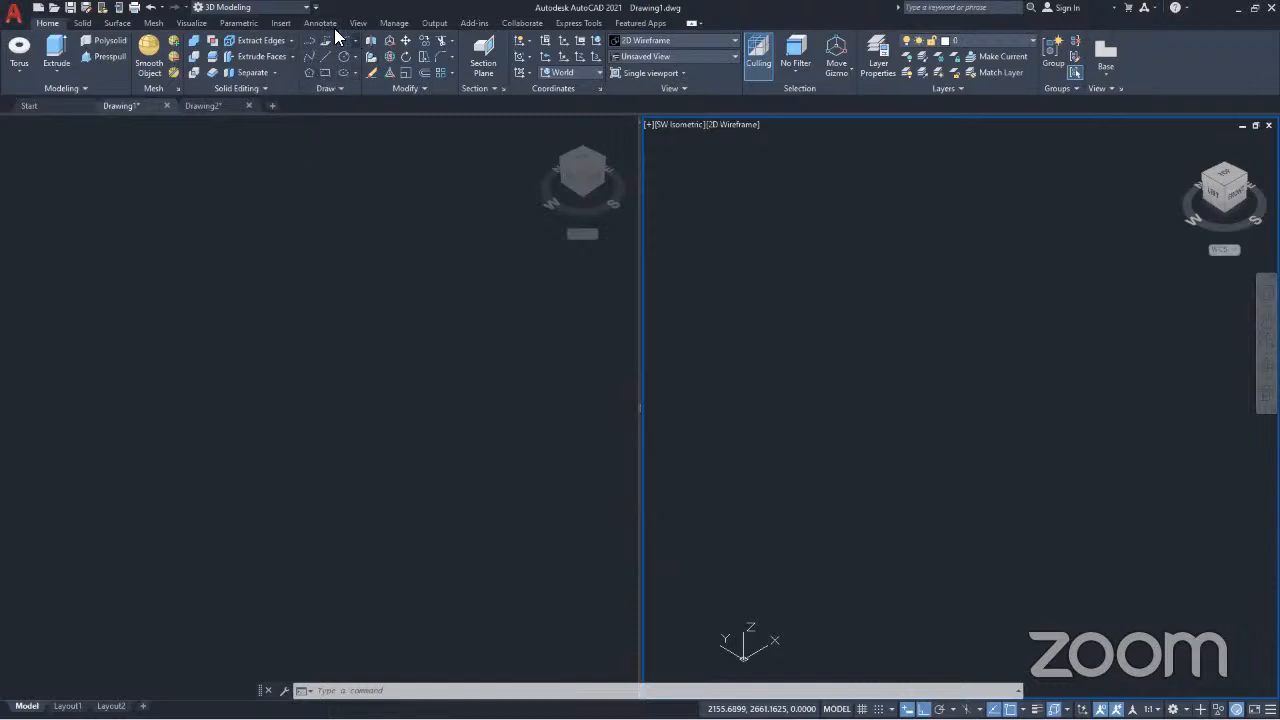
Step: Examine the available creation methods for arcs, circles and ellipses
{"action": "left_click", "coordinate": [338, 88]}
{"action": "left_click", "coordinate": [355, 41]}
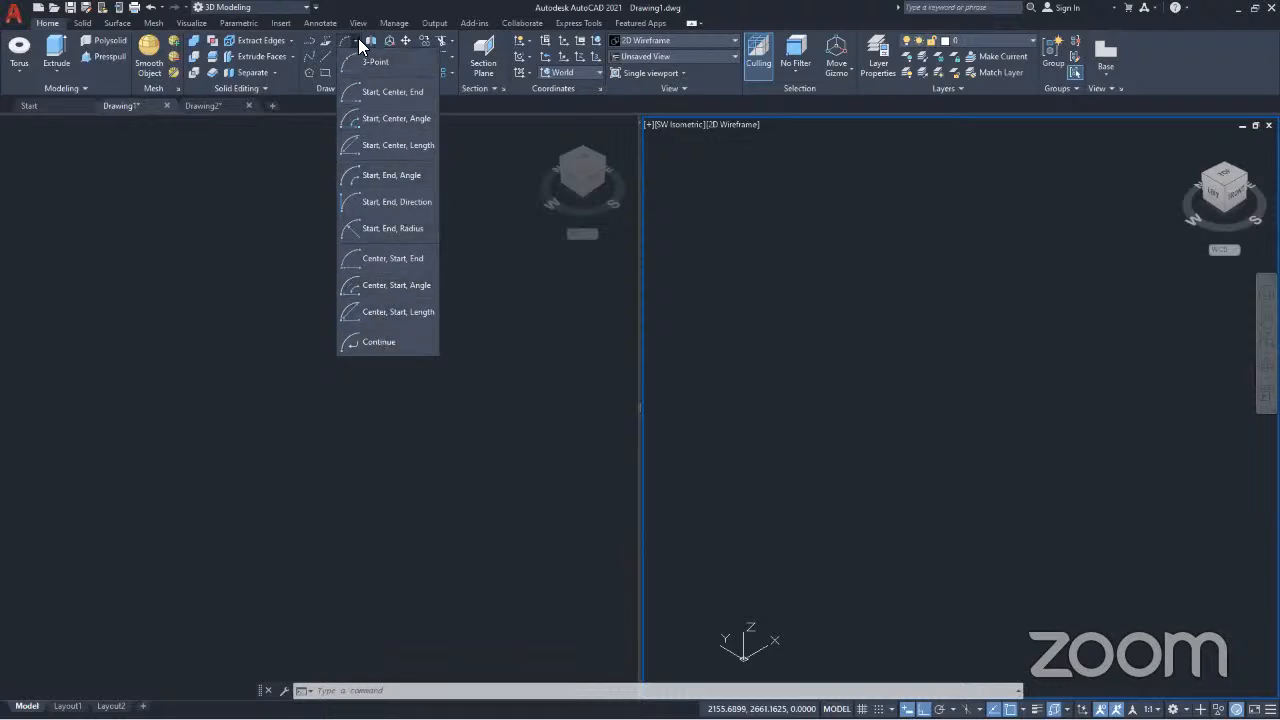
{"action": "left_click", "coordinate": [351, 39]}
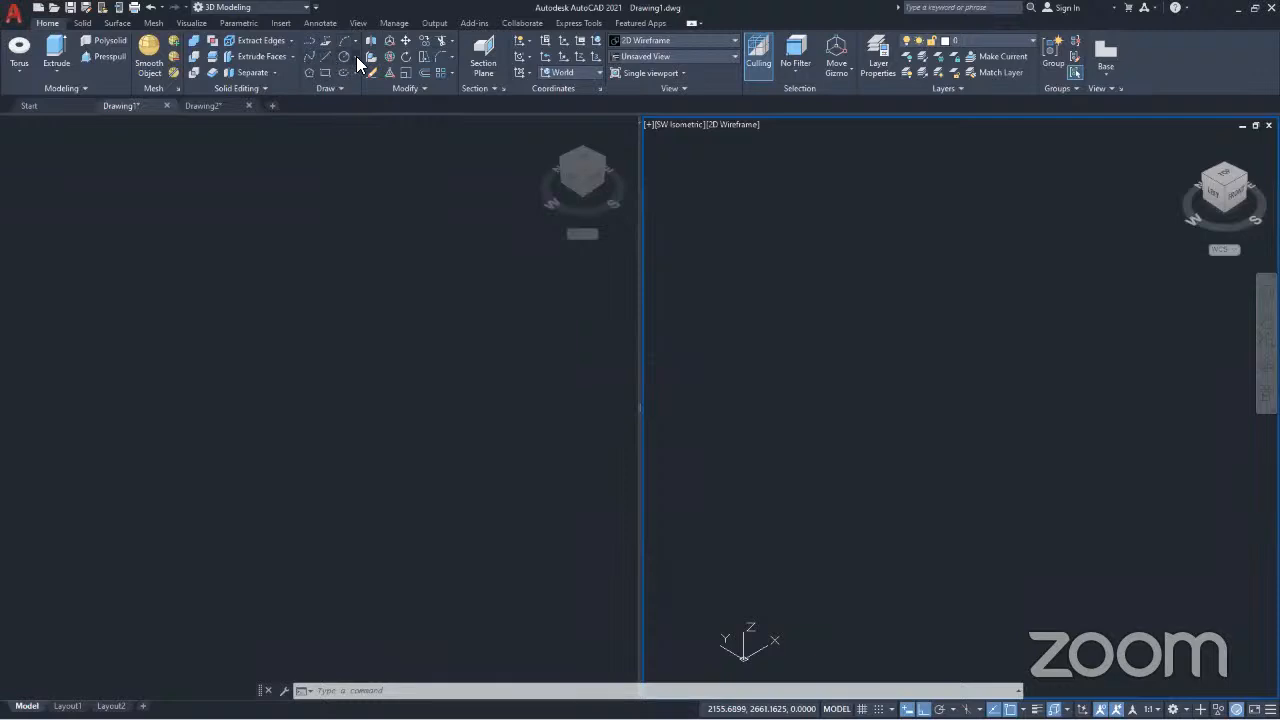
{"action": "left_click", "coordinate": [356, 56]}
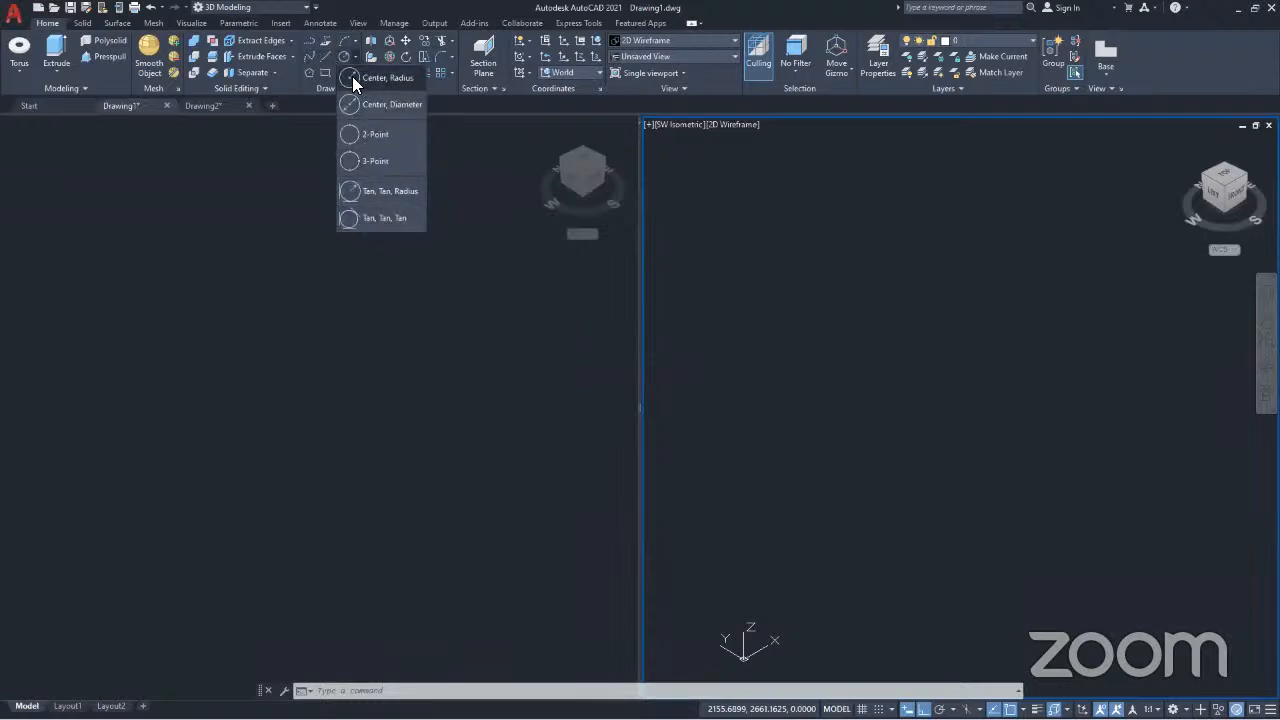
{"action": "left_click", "coordinate": [356, 56]}
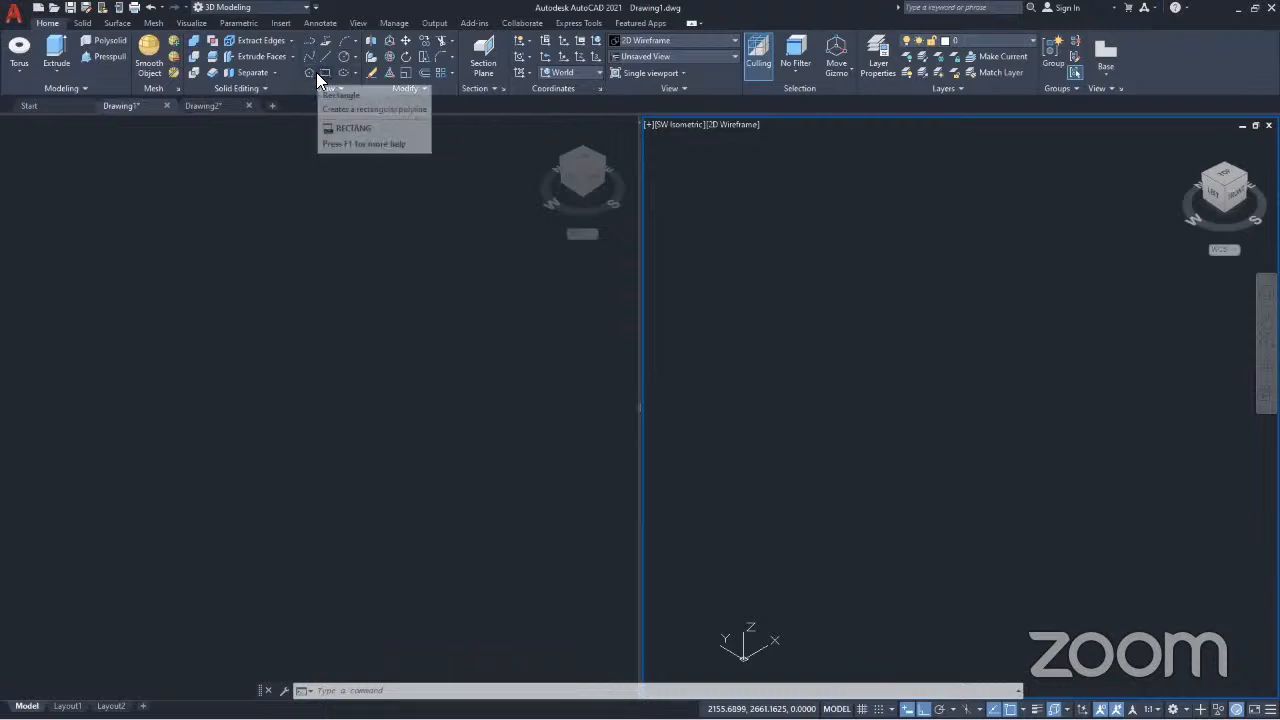
{"action": "left_click", "coordinate": [356, 72]}
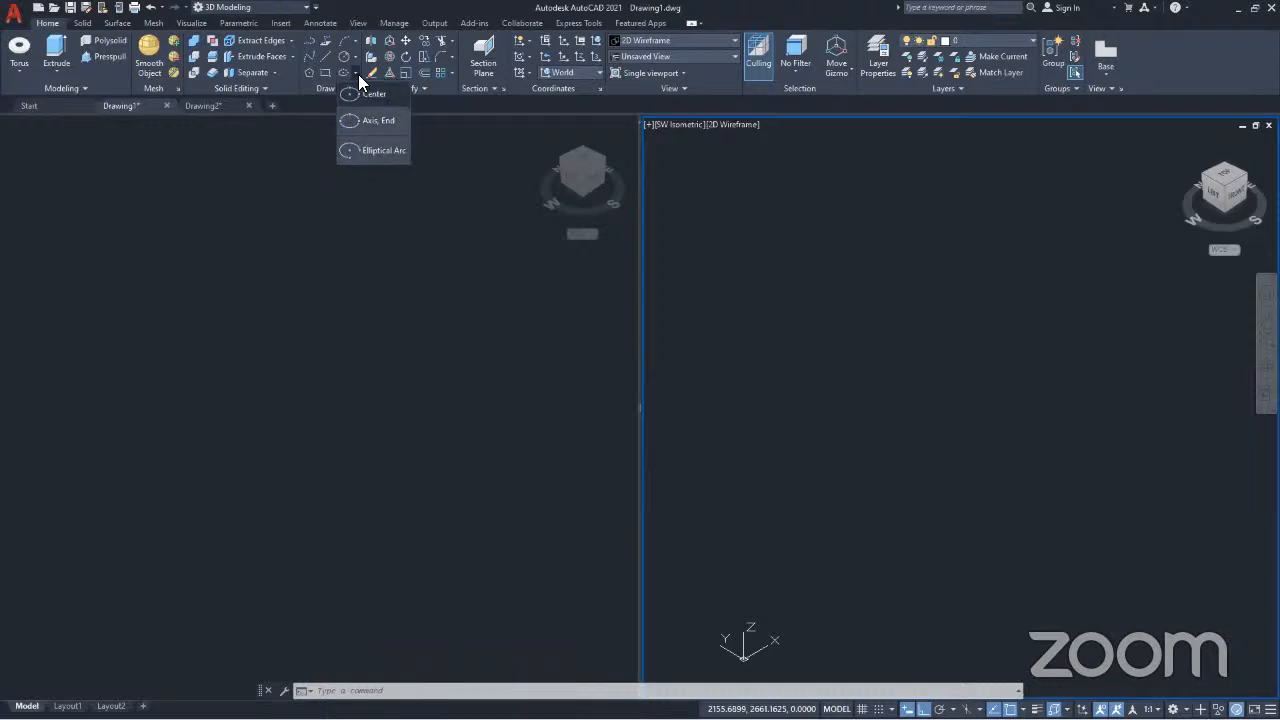
{"action": "left_click", "coordinate": [353, 74]}
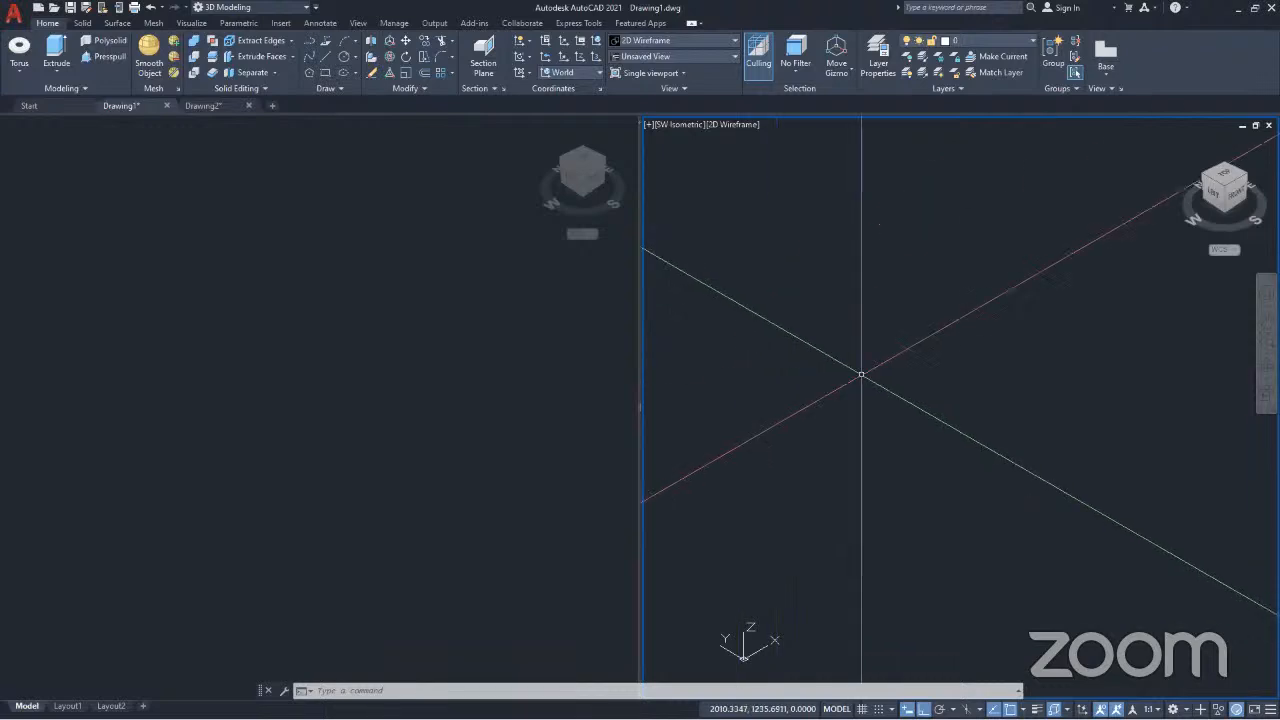
Step: Draw a triangular polyline in the empty drawing, with one side along Y and one along X, returning to its start point
{"action": "left_click", "coordinate": [311, 42]}
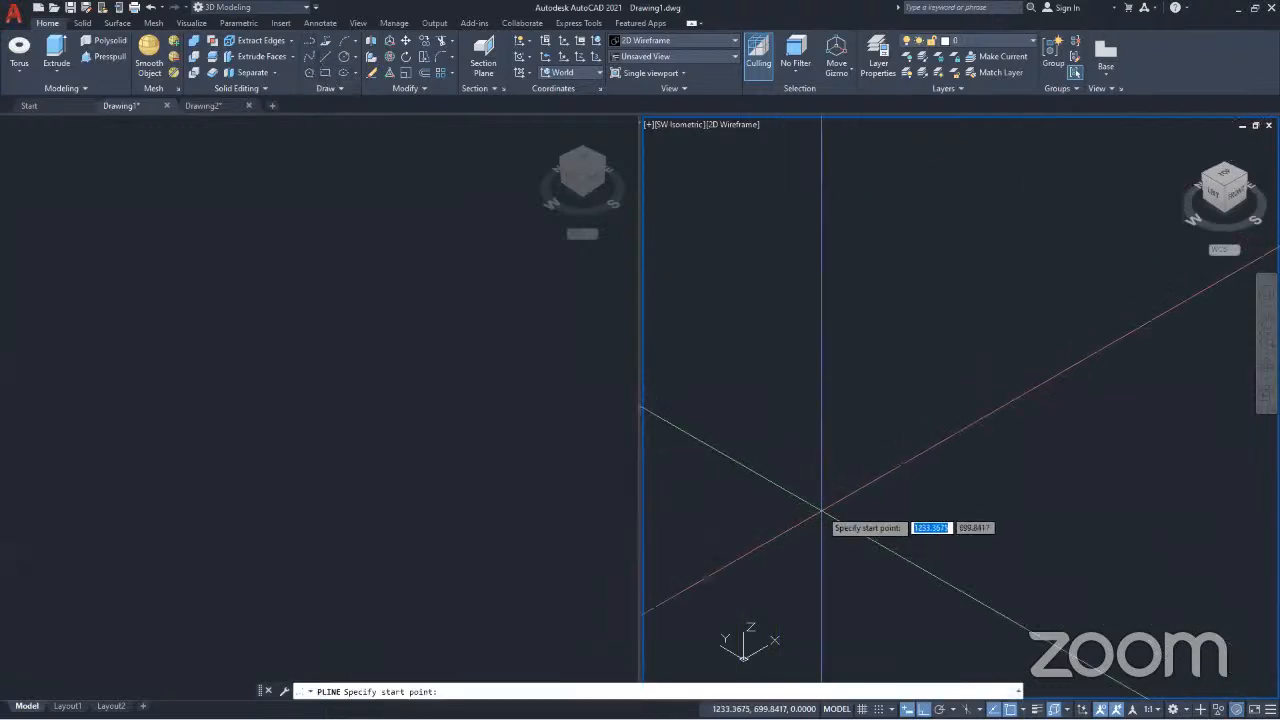
{"action": "left_click", "coordinate": [860, 577]}
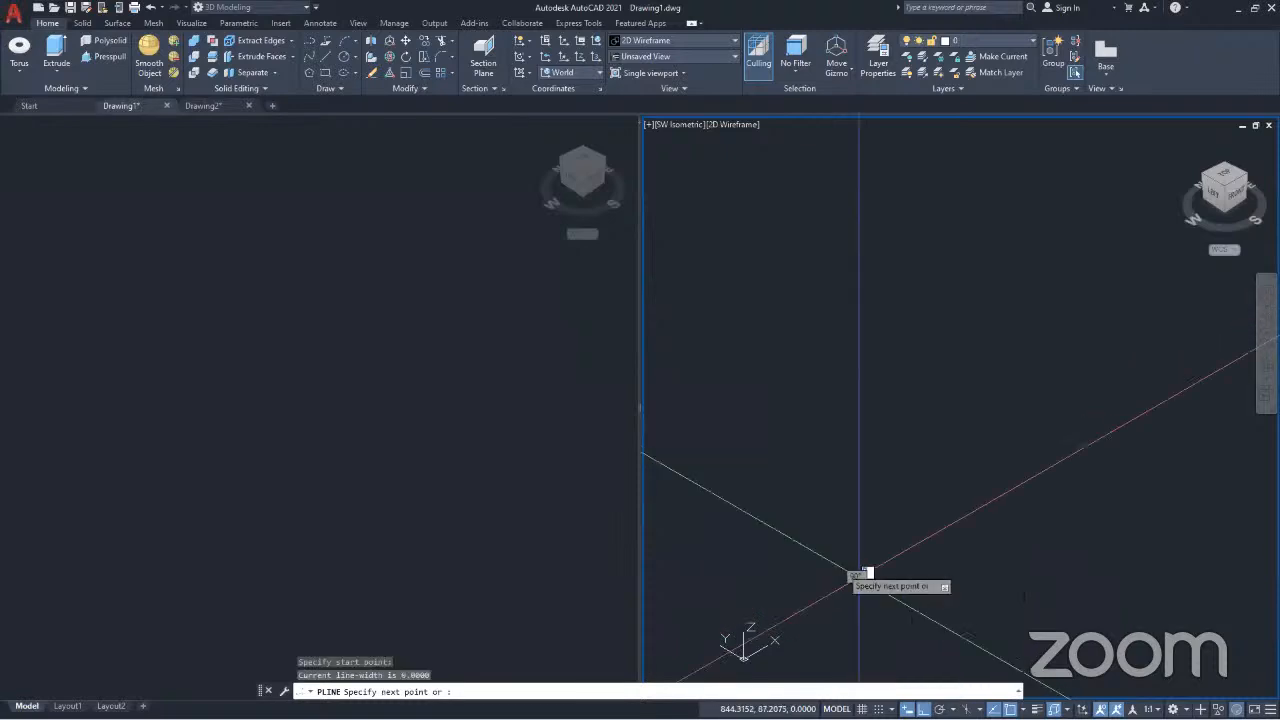
{"action": "left_click", "coordinate": [764, 520]}
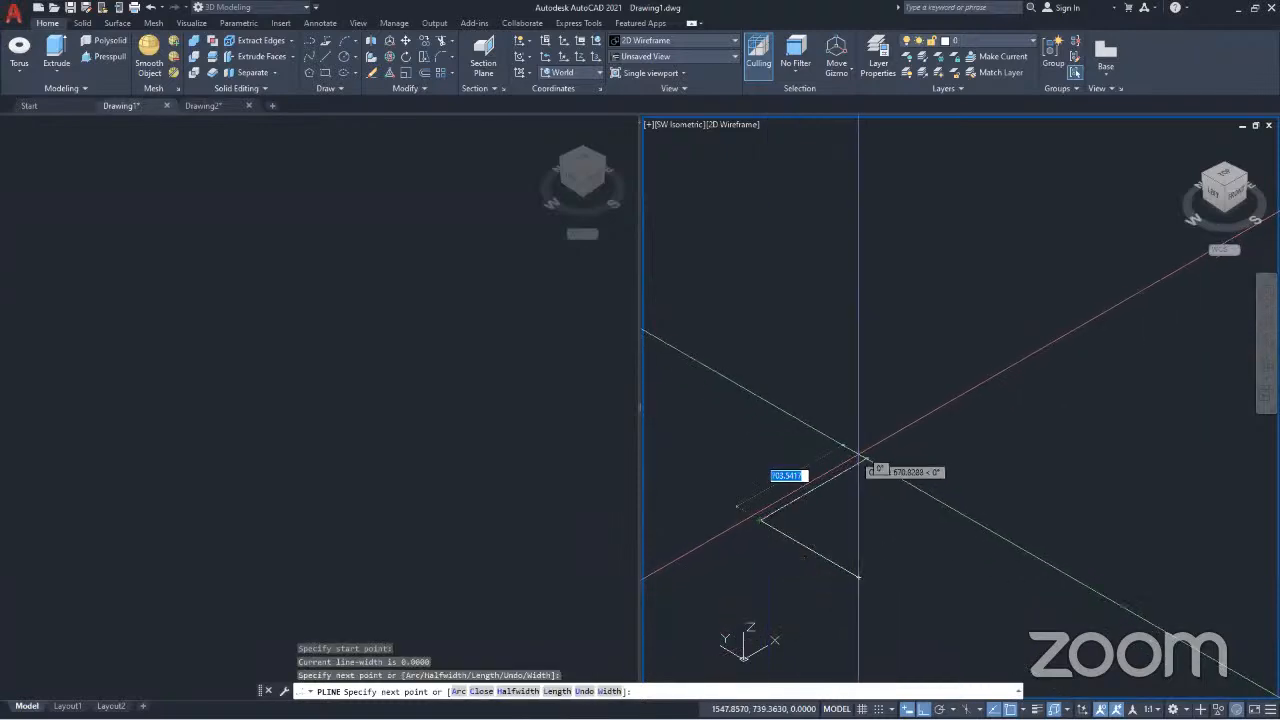
{"action": "left_click", "coordinate": [862, 459]}
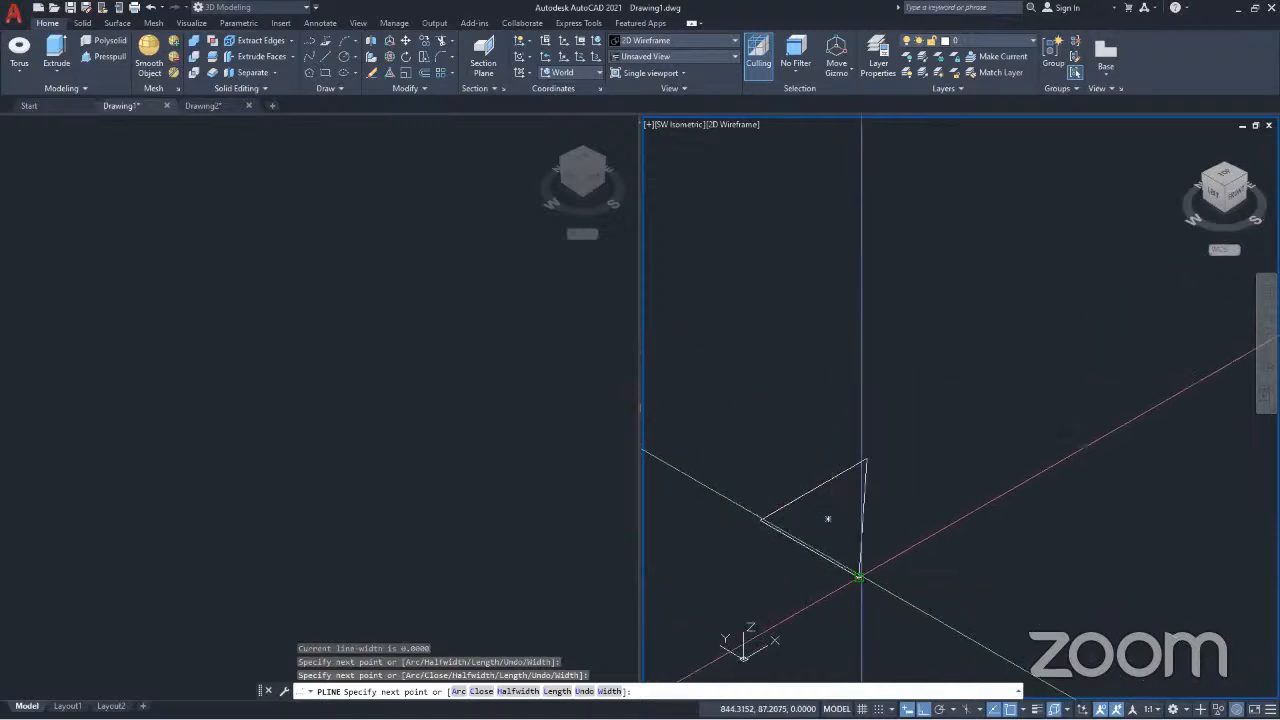
{"action": "left_click", "coordinate": [860, 577]}
{"action": "key", "text": "Return"}
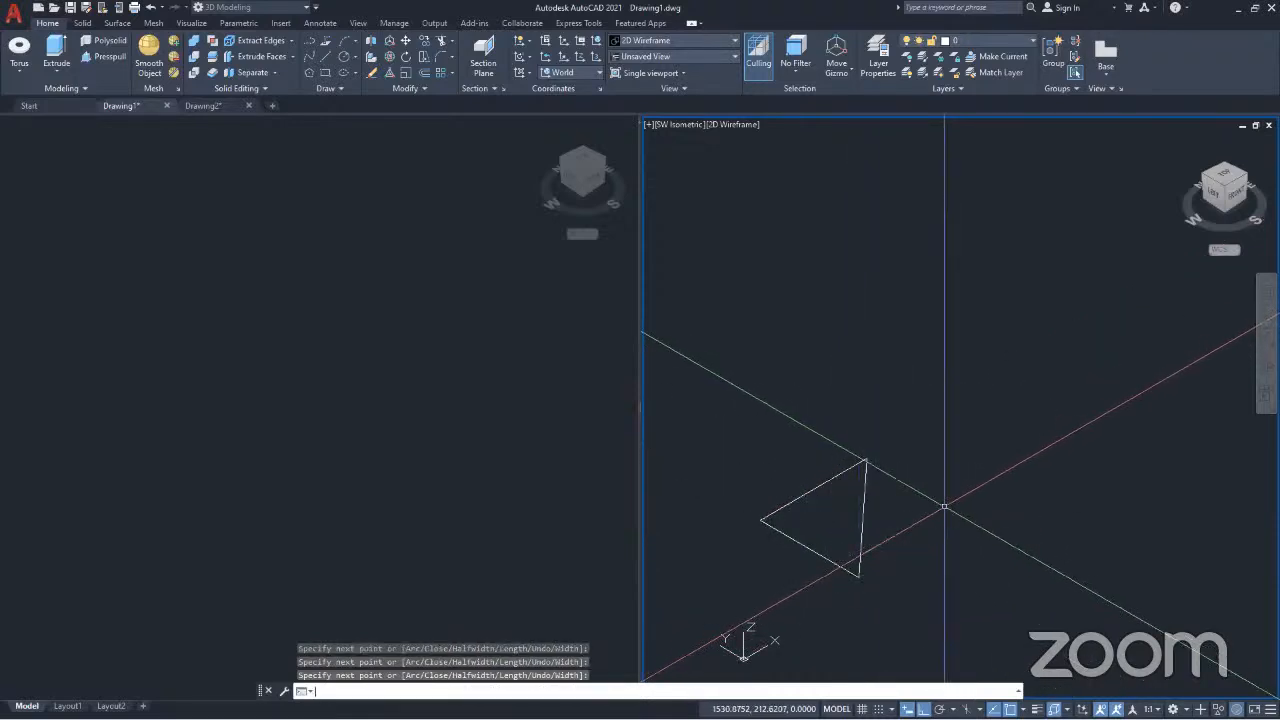
Step: Draw a center-radius circle centered on the midpoint of the triangle's slanted side, with a radius of about 248
{"action": "scroll", "coordinate": [890, 535], "scroll_direction": "up", "scroll_amount": 3}
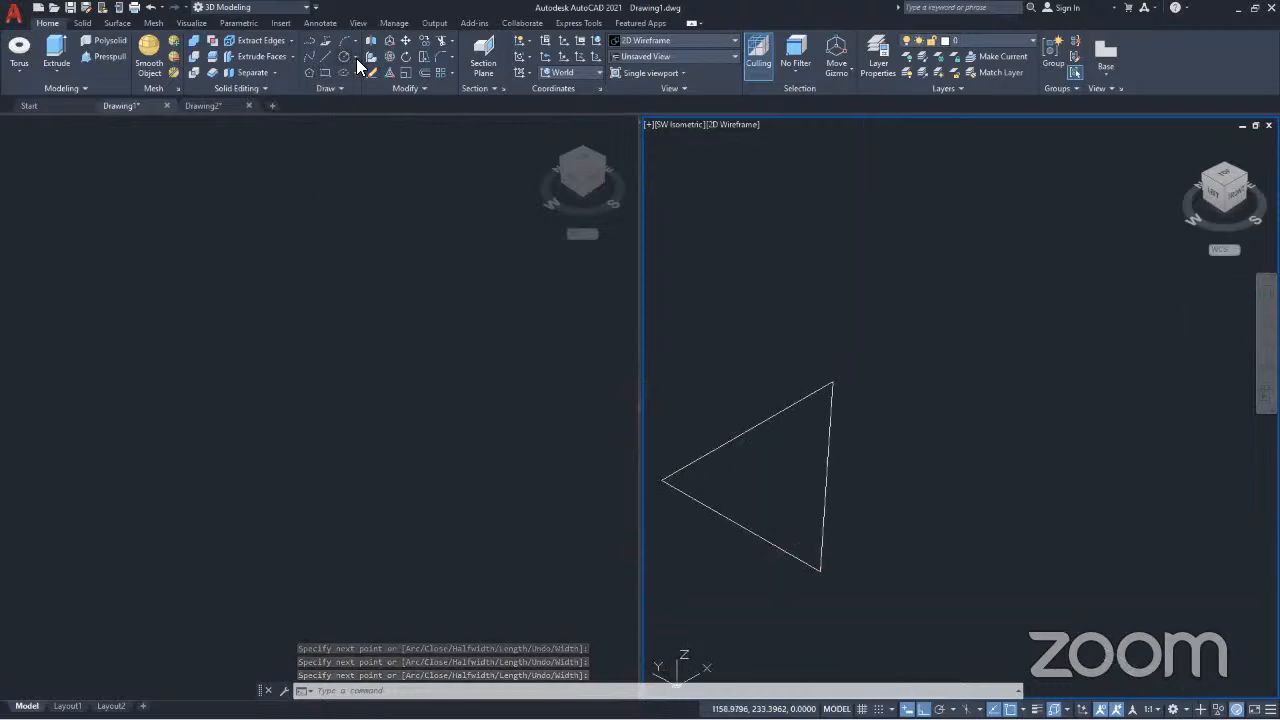
{"action": "left_click", "coordinate": [356, 58]}
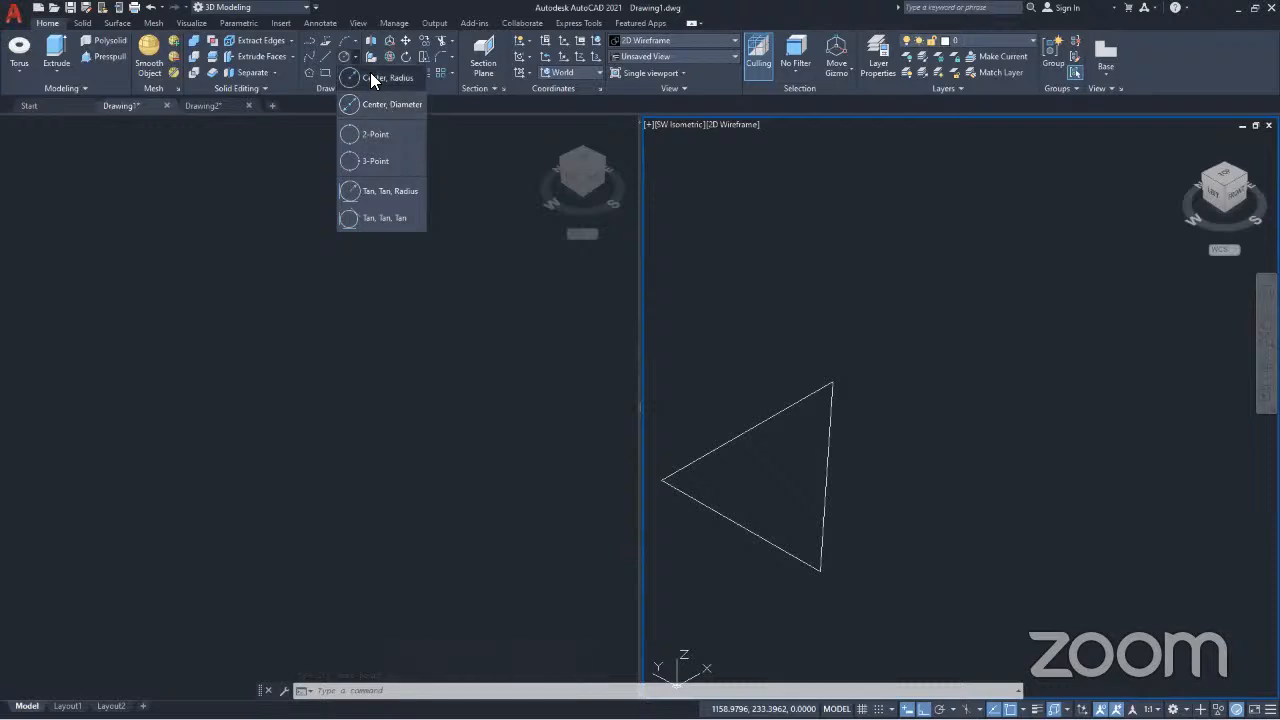
{"action": "left_click", "coordinate": [372, 77]}
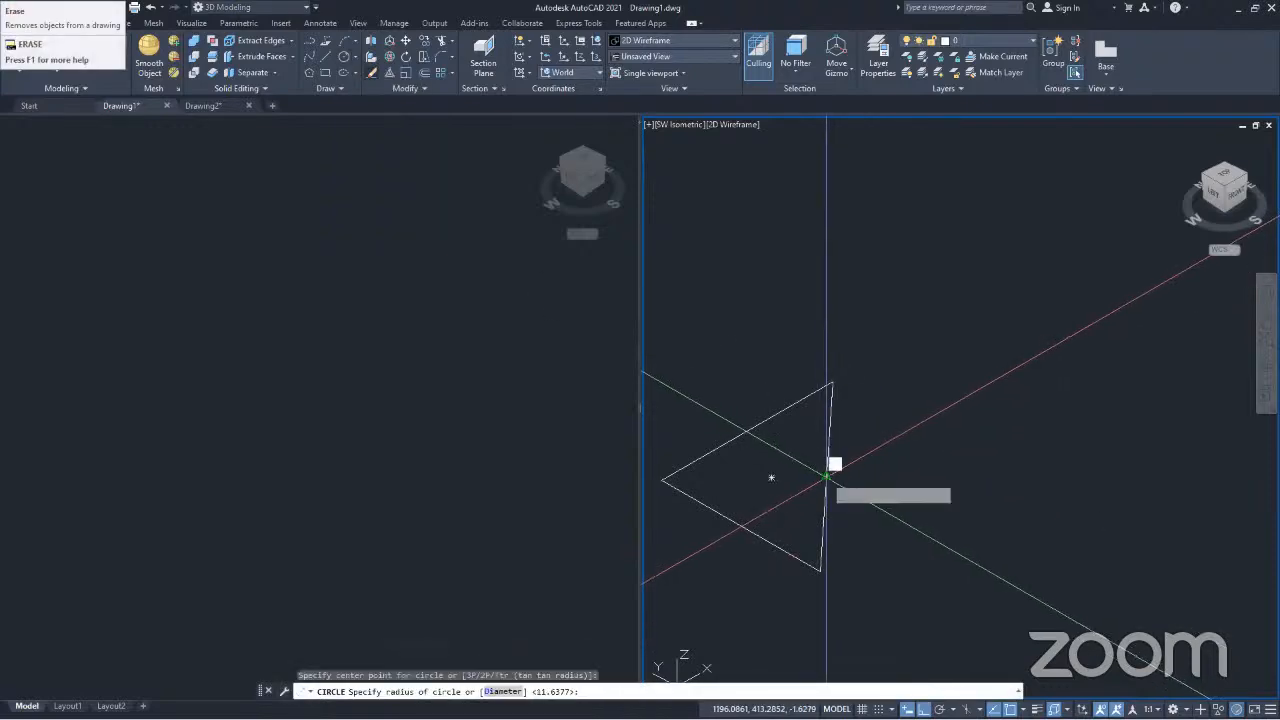
{"action": "left_click", "coordinate": [829, 467]}
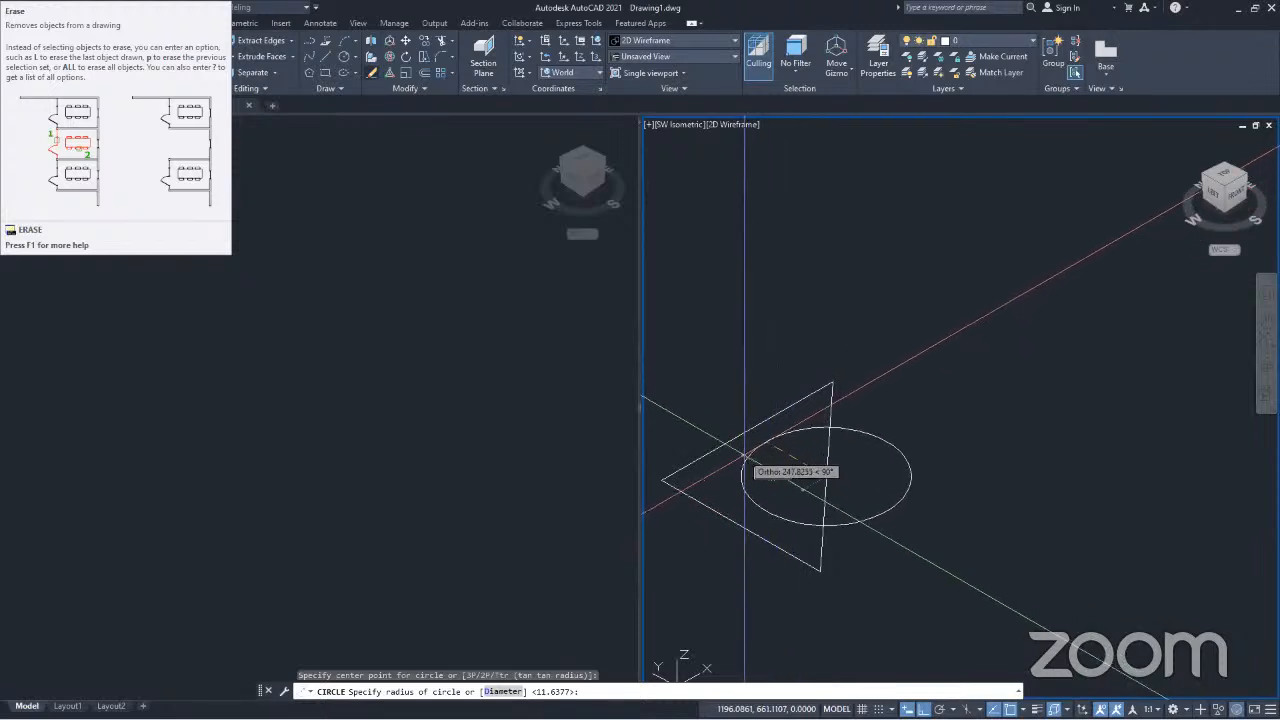
{"action": "left_click", "coordinate": [744, 455]}
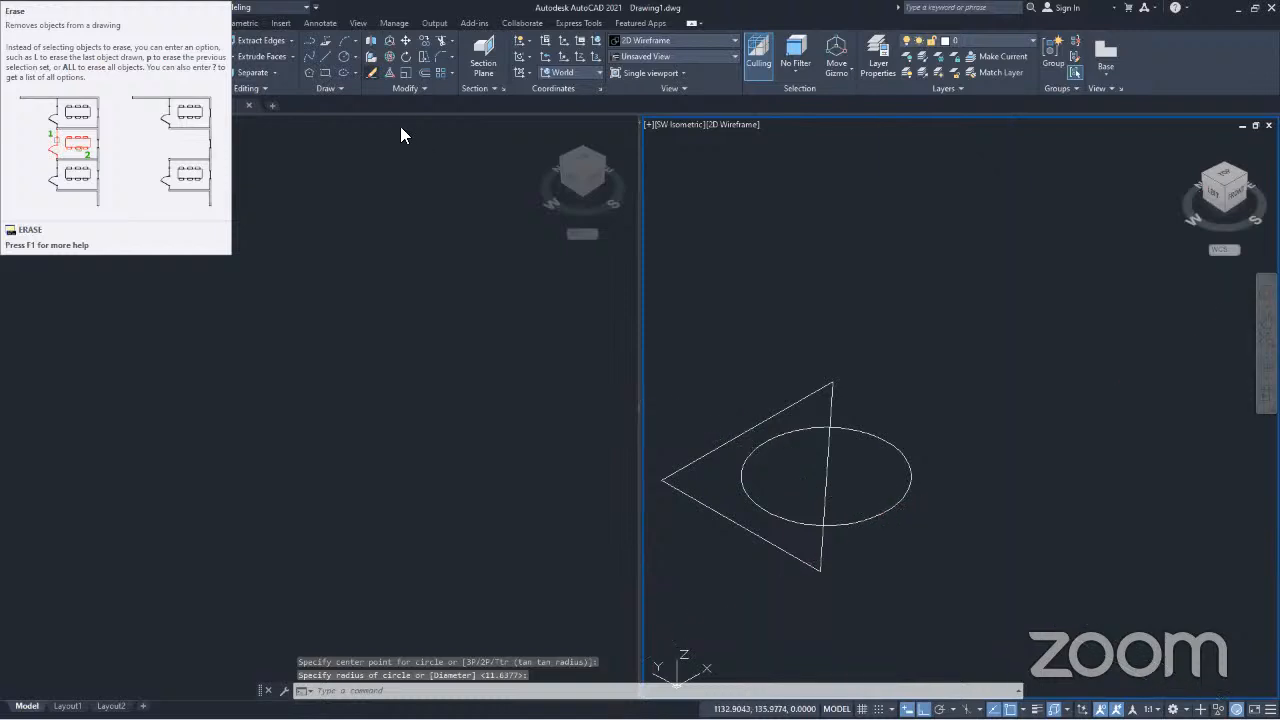
Step: Trim away the circle's outer half and the part of the triangle's side inside the circle, leaving a notched triangle
{"action": "left_click", "coordinate": [443, 40]}
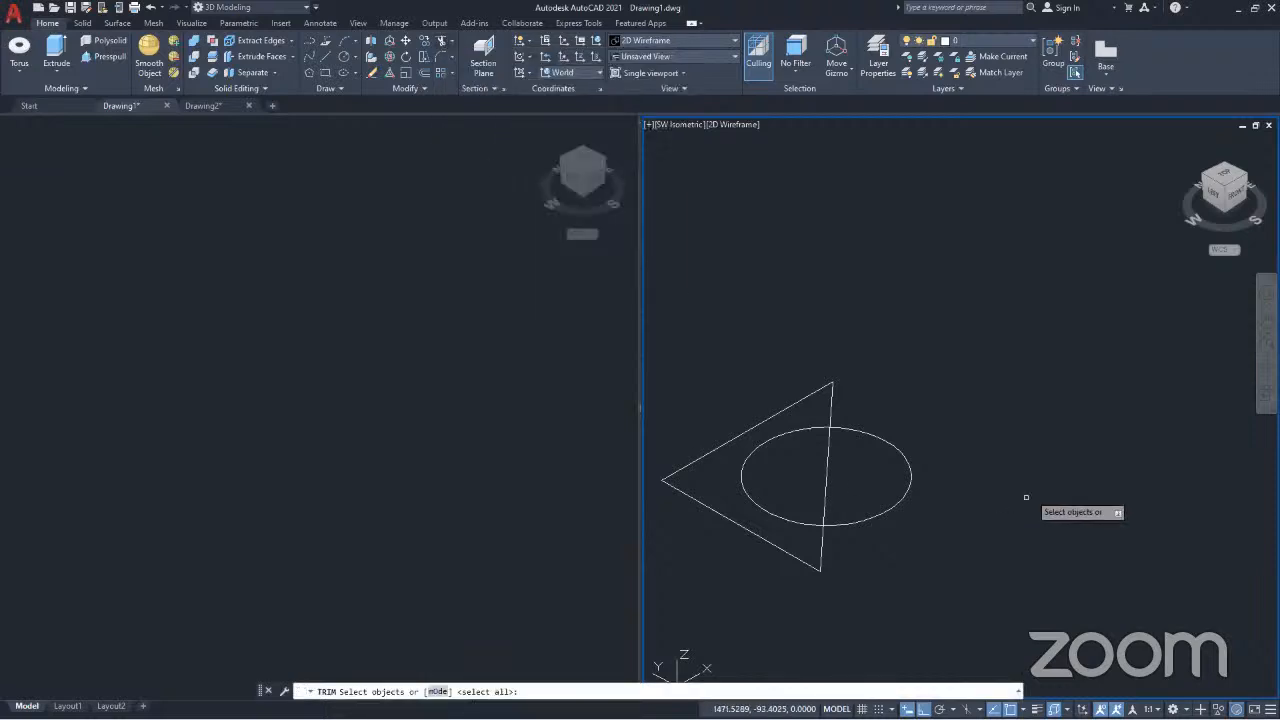
{"action": "key", "text": "Return"}
{"action": "left_click", "coordinate": [927, 535]}
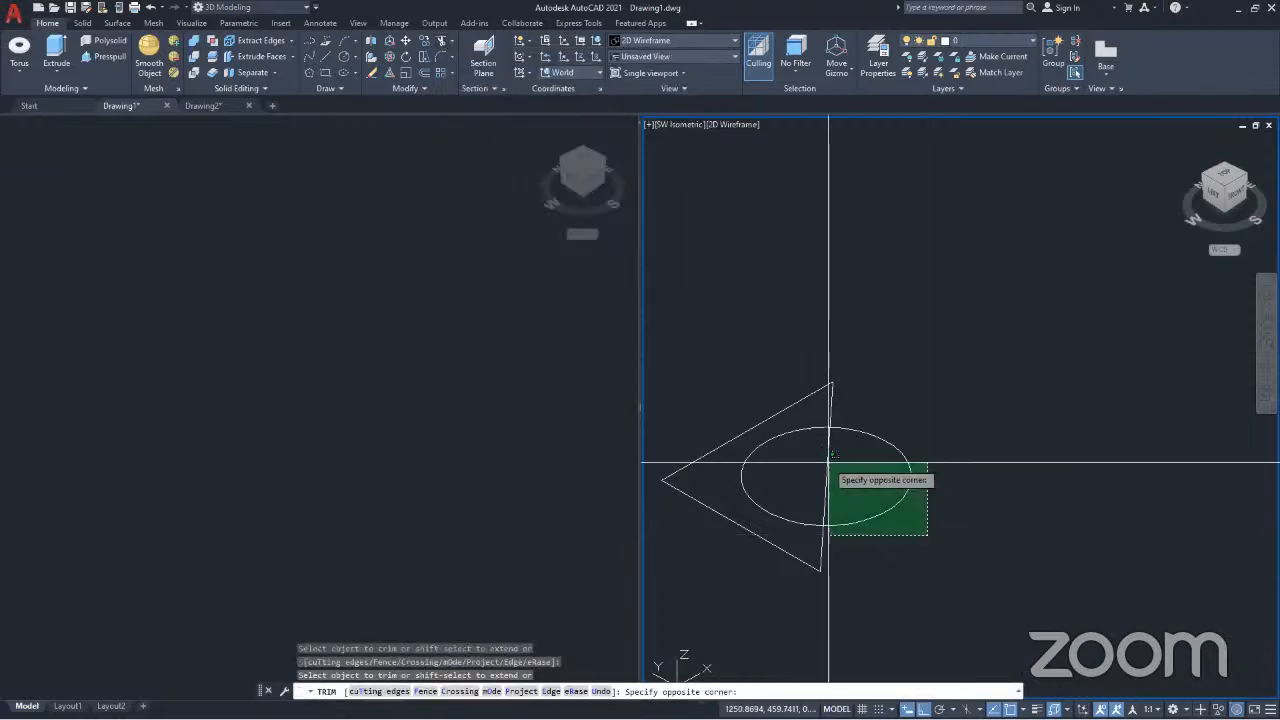
{"action": "left_click", "coordinate": [872, 455]}
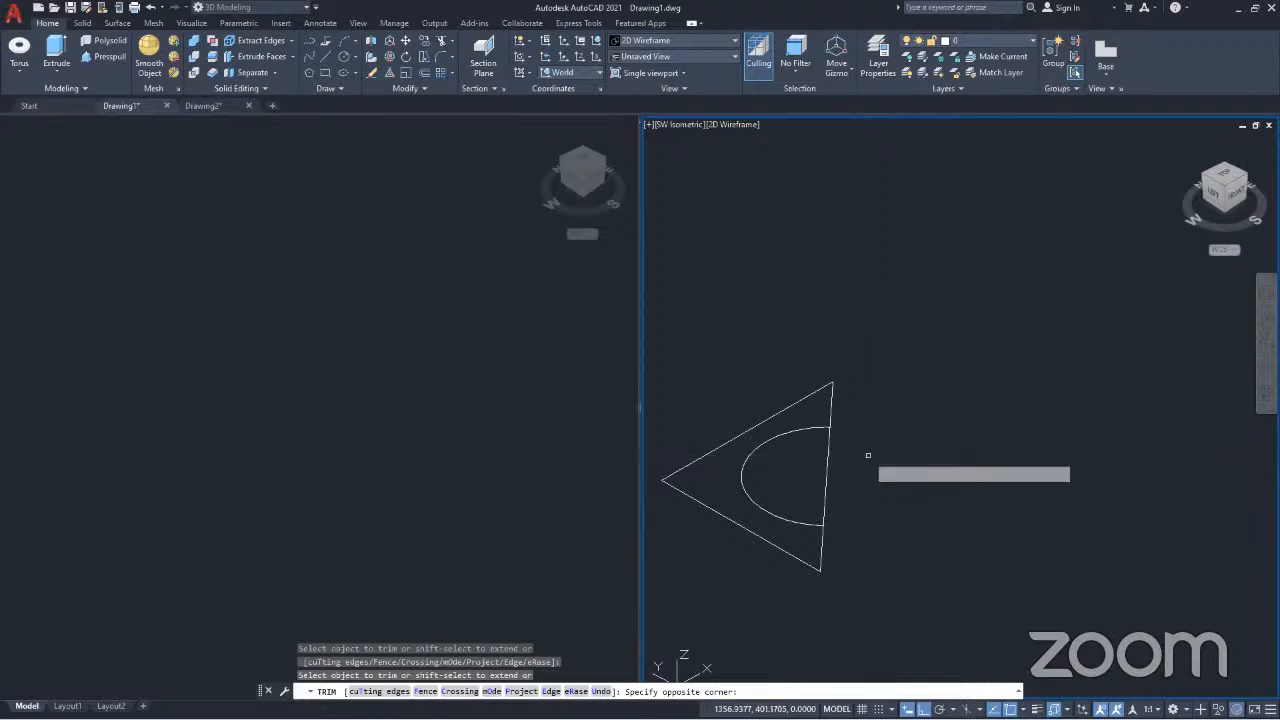
{"action": "left_click", "coordinate": [852, 473]}
{"action": "left_click", "coordinate": [803, 467]}
{"action": "scroll", "coordinate": [823, 452], "scroll_direction": "down", "scroll_amount": 2}
{"action": "key", "text": "Return"}
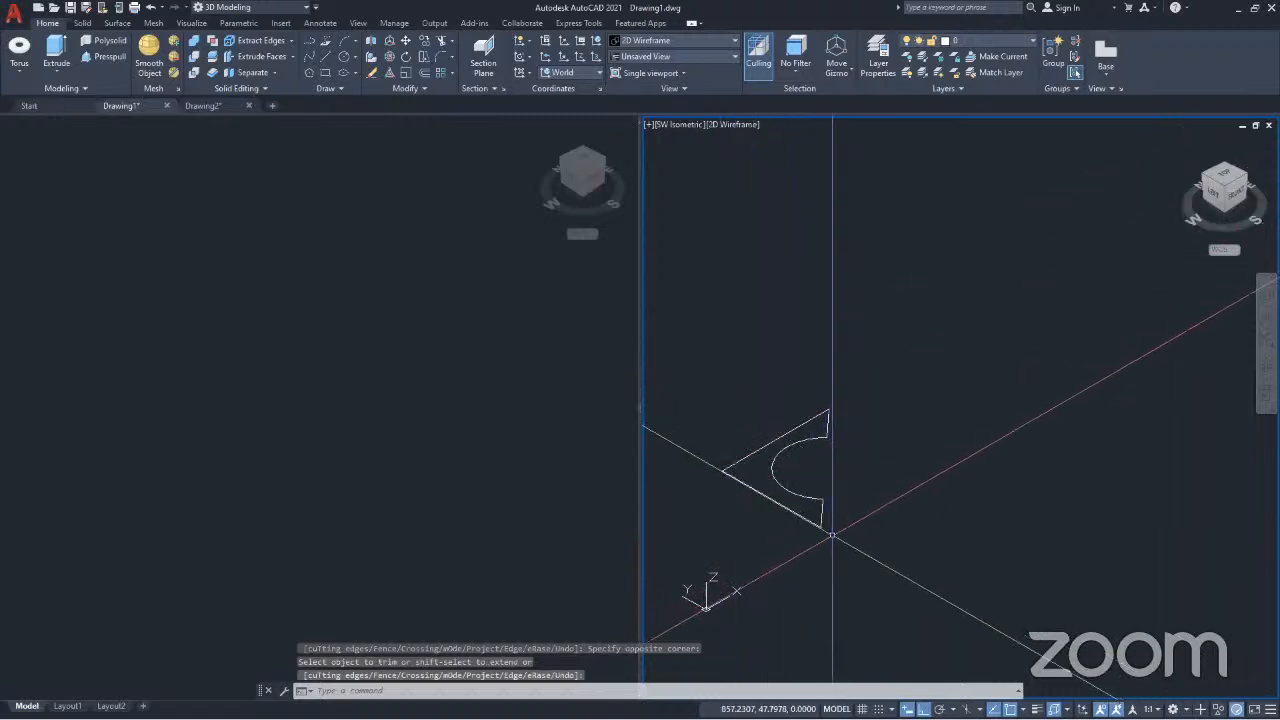
Step: Join the trimmed triangle pieces and the remaining arc into a single polyline
{"action": "left_click", "coordinate": [859, 549]}
{"action": "left_click", "coordinate": [747, 401]}
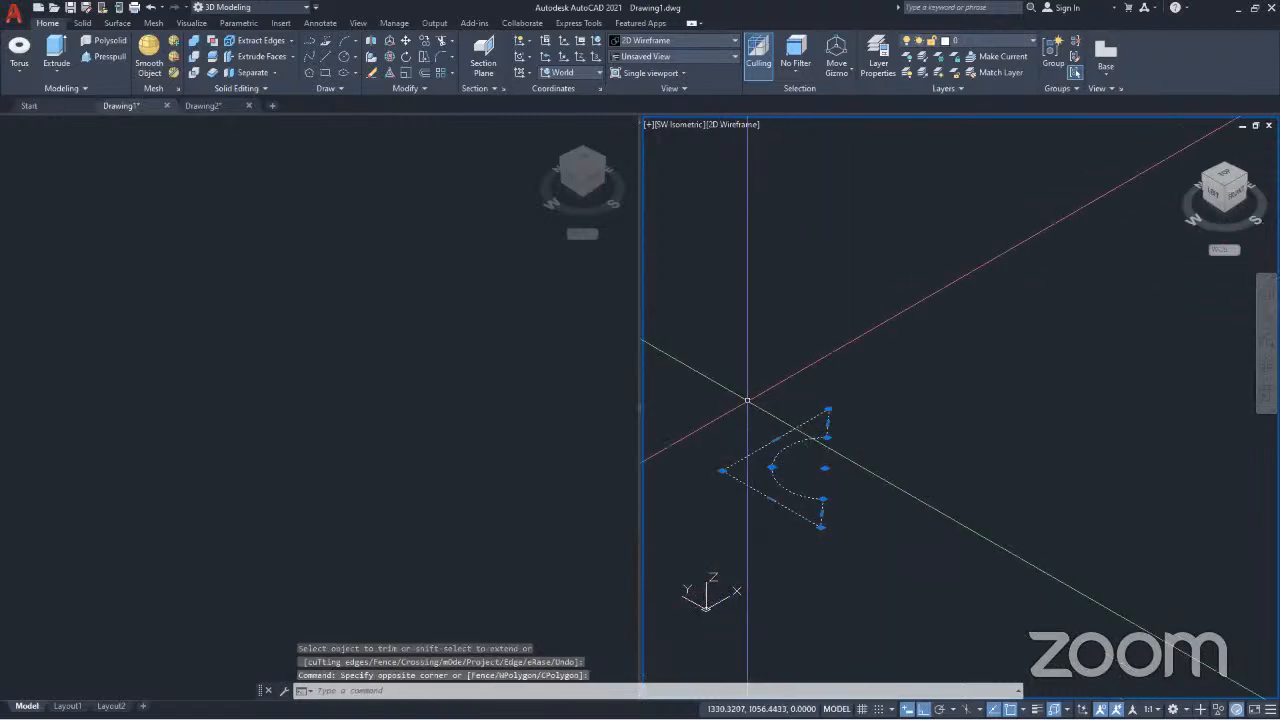
{"action": "type", "text": "JOin"}
{"action": "left_click", "coordinate": [424, 88]}
{"action": "left_click", "coordinate": [421, 123]}
{"action": "scroll", "coordinate": [862, 548], "scroll_direction": "up", "scroll_amount": 5}
{"action": "scroll", "coordinate": [862, 548], "scroll_direction": "down", "scroll_amount": 3}
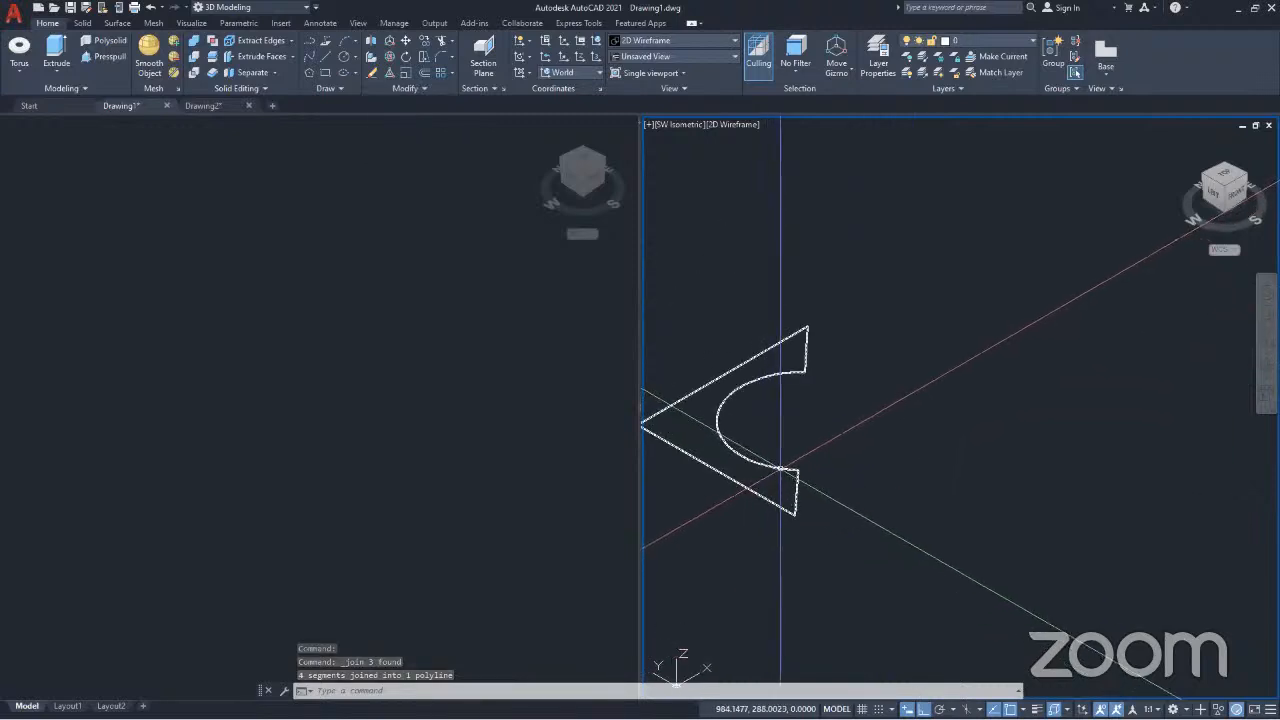
Step: Copy the notched triangle polyline twice along X from its lower corner, at distances of about 850 and 1850
{"action": "scroll", "coordinate": [841, 473], "scroll_direction": "down", "scroll_amount": 2}
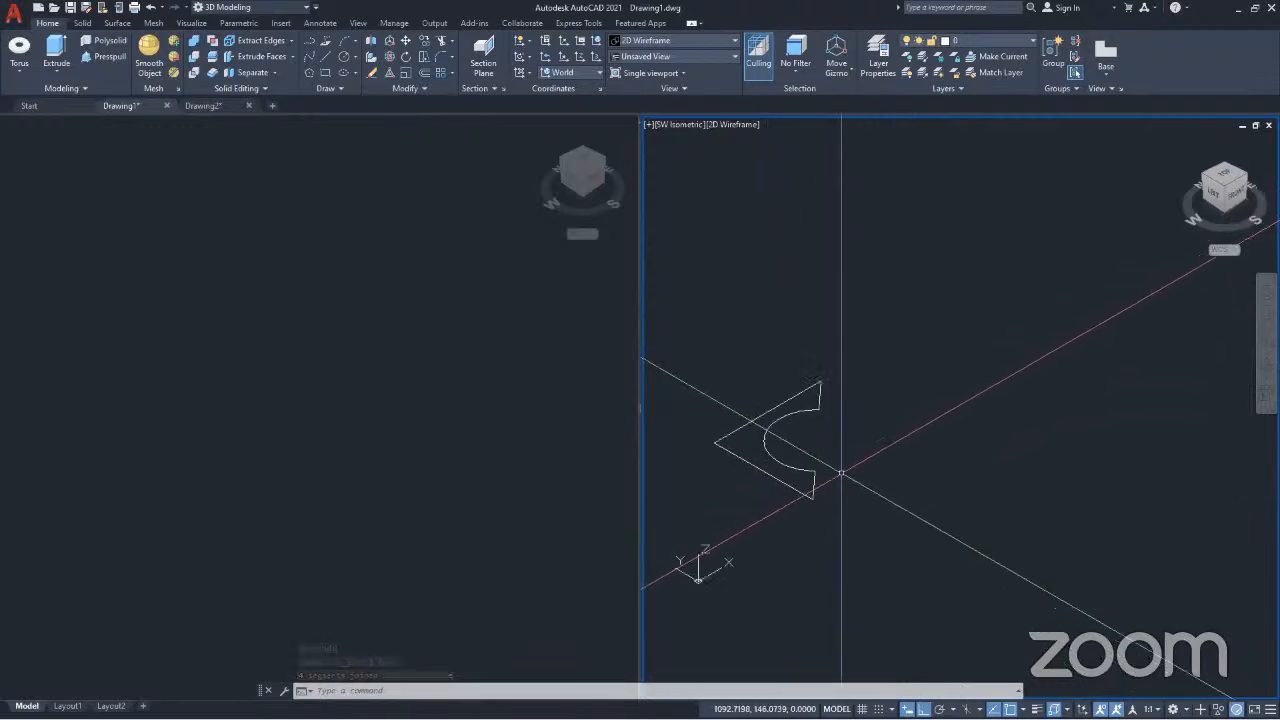
{"action": "left_click", "coordinate": [852, 529]}
{"action": "left_click", "coordinate": [741, 396]}
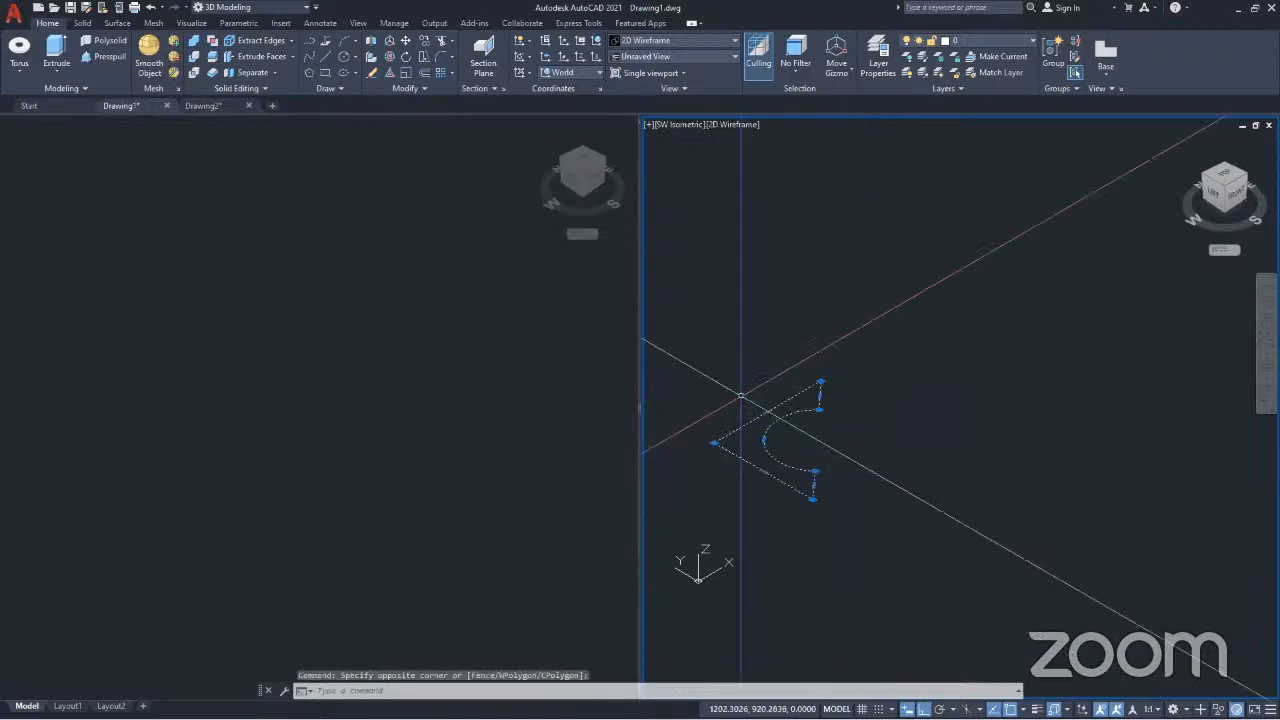
{"action": "left_click", "coordinate": [425, 42]}
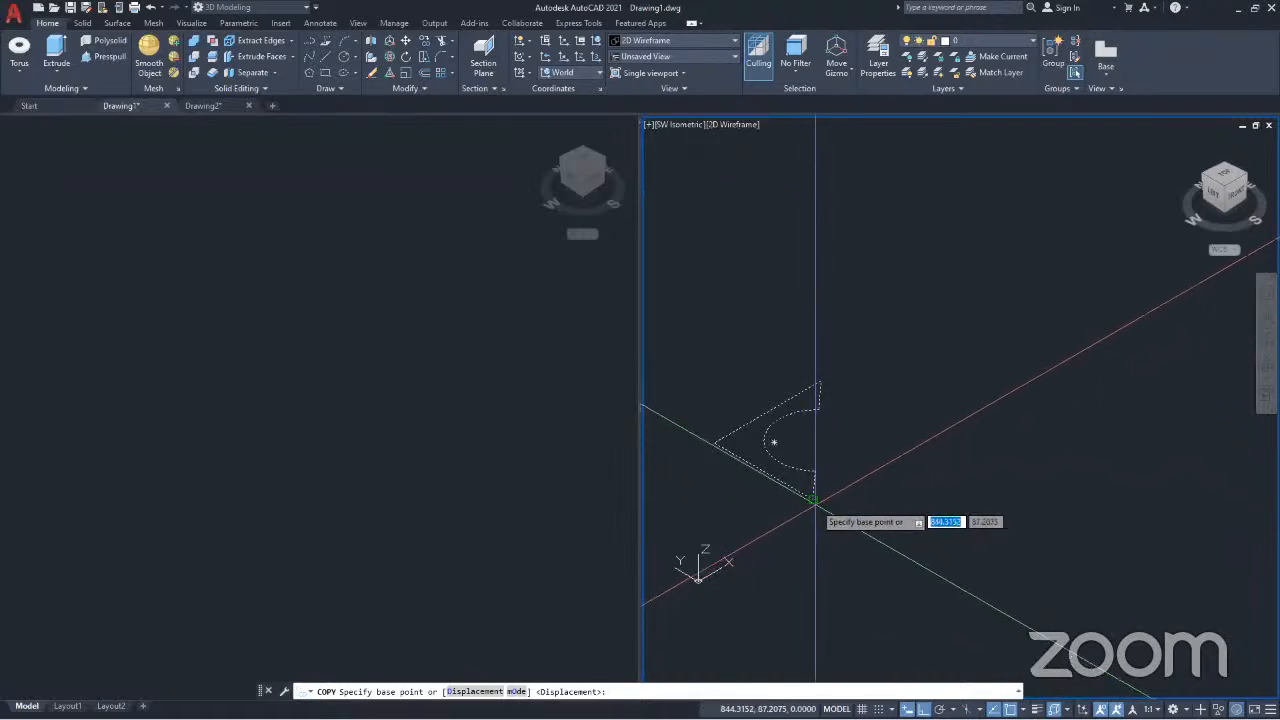
{"action": "left_click", "coordinate": [815, 500]}
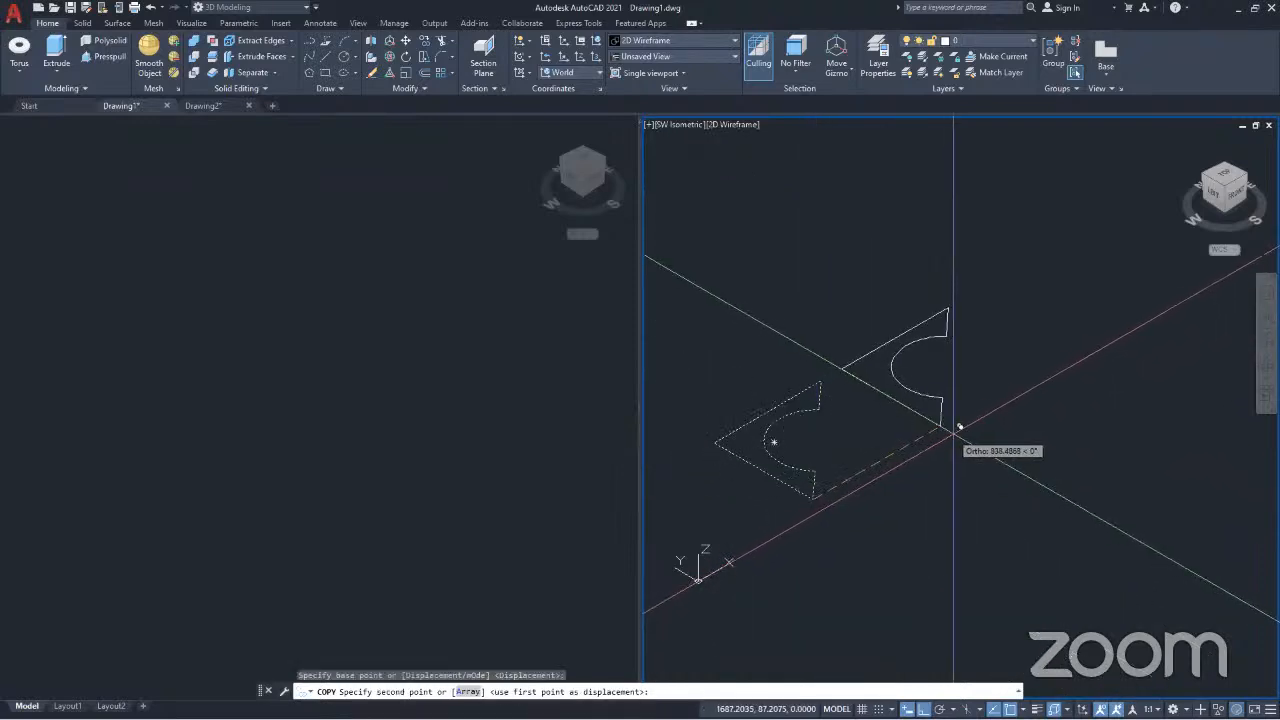
{"action": "left_click", "coordinate": [945, 424]}
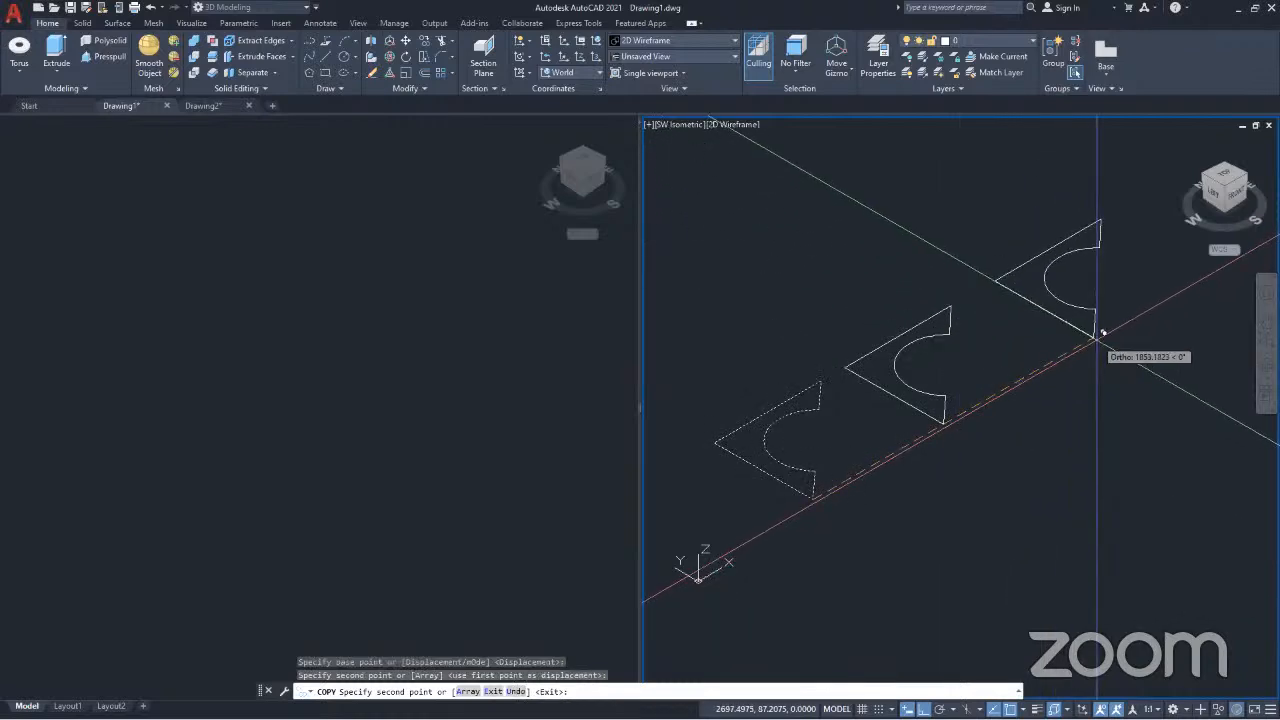
{"action": "left_click", "coordinate": [1102, 333]}
{"action": "middle_click_drag", "start_coordinate": [1096, 334], "coordinate": [1085, 430]}
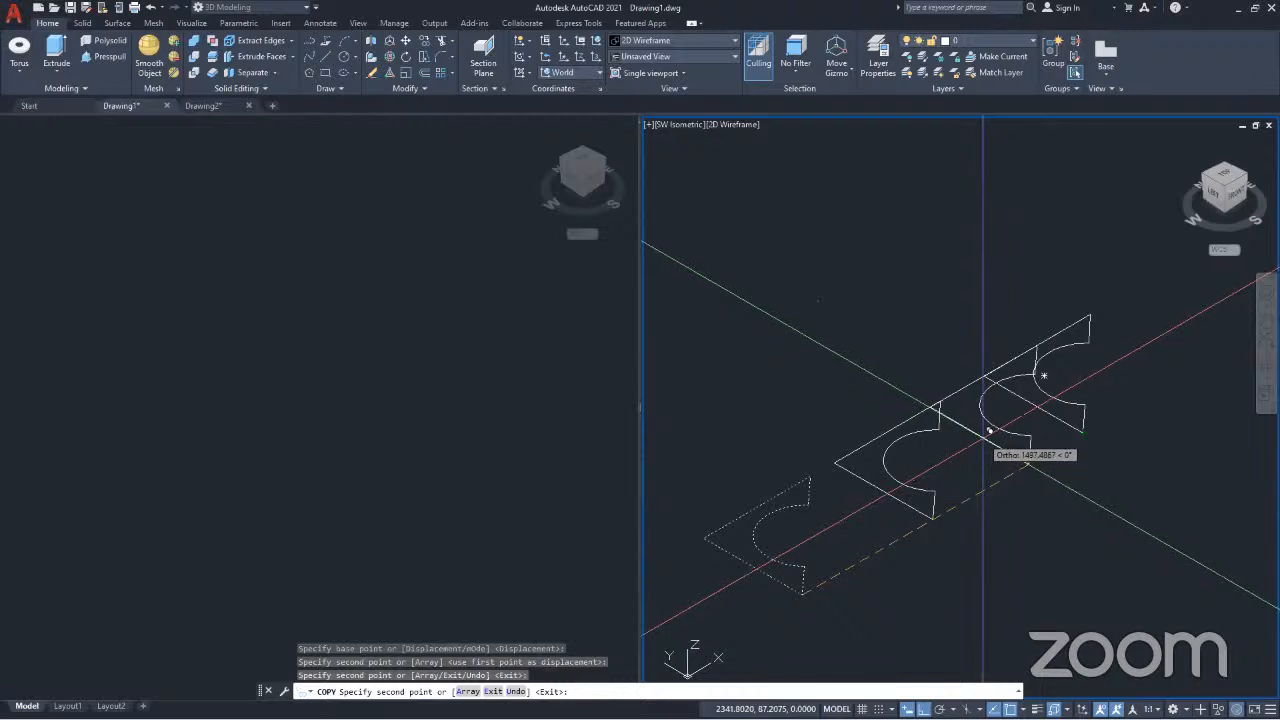
{"action": "key", "text": "Escape"}
{"action": "scroll", "coordinate": [980, 412], "scroll_direction": "down", "scroll_amount": 2}
{"action": "middle_click_drag", "start_coordinate": [931, 505], "coordinate": [956, 466]}
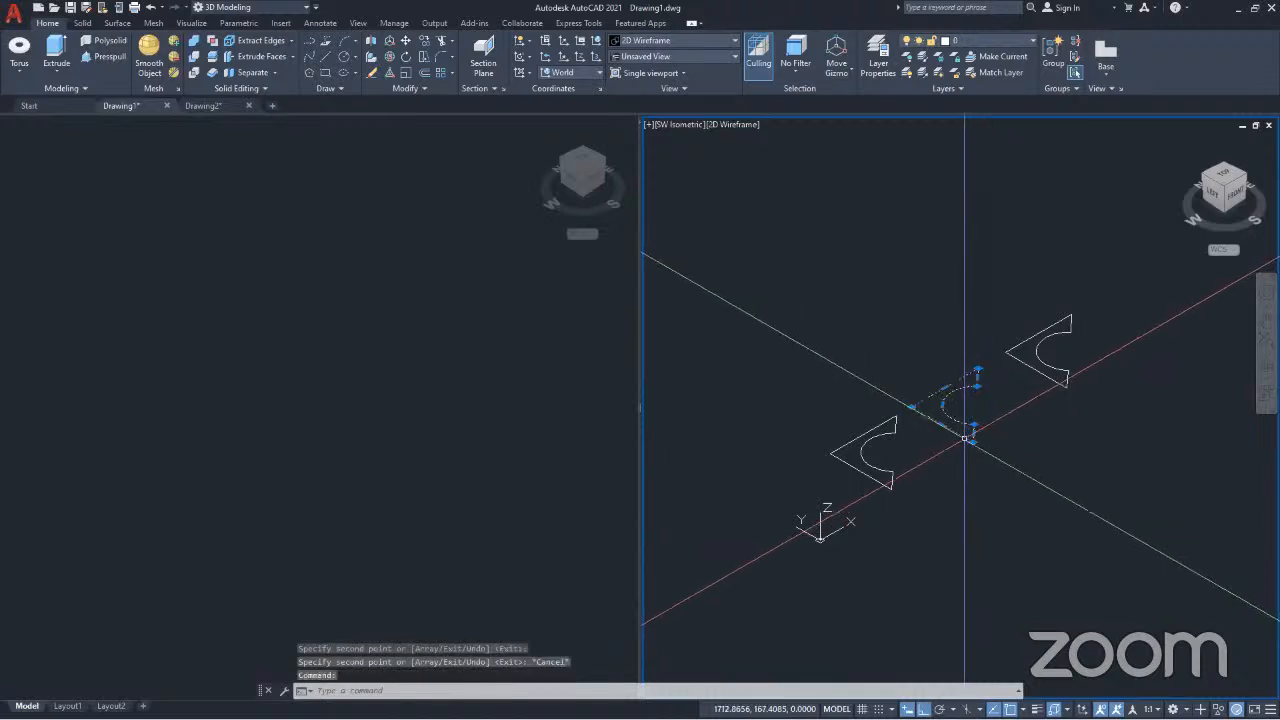
Step: Try the Conceptual and Realistic visual styles on the wireframe viewport, and return it to 2D Wireframe
{"action": "key", "text": "Escape"}
{"action": "middle_click_drag", "start_coordinate": [948, 448], "coordinate": [904, 476]}
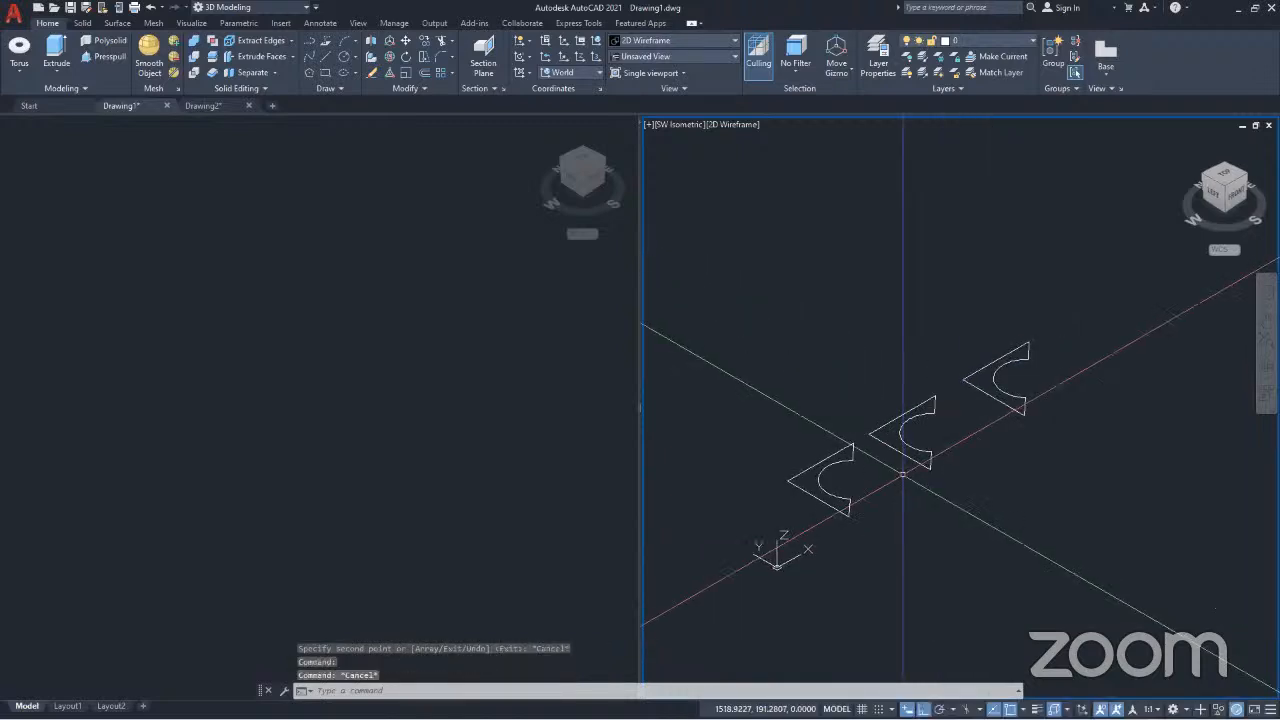
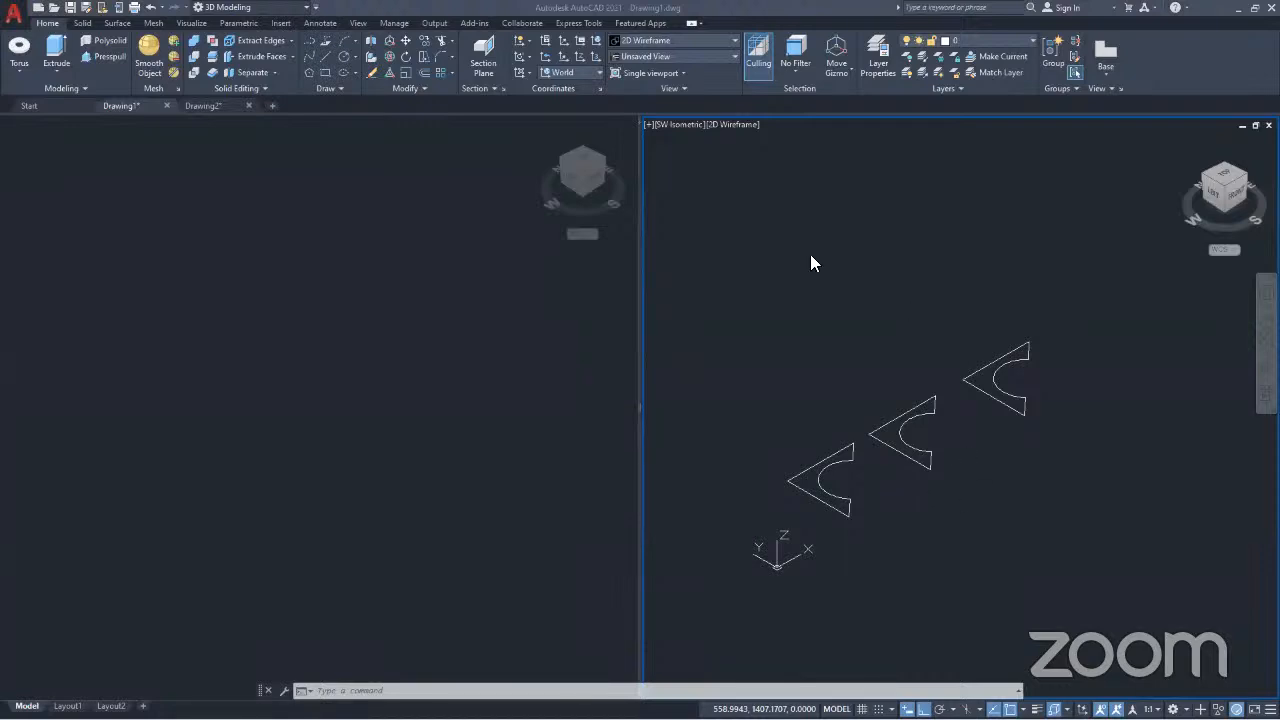
{"action": "left_click", "coordinate": [732, 124]}
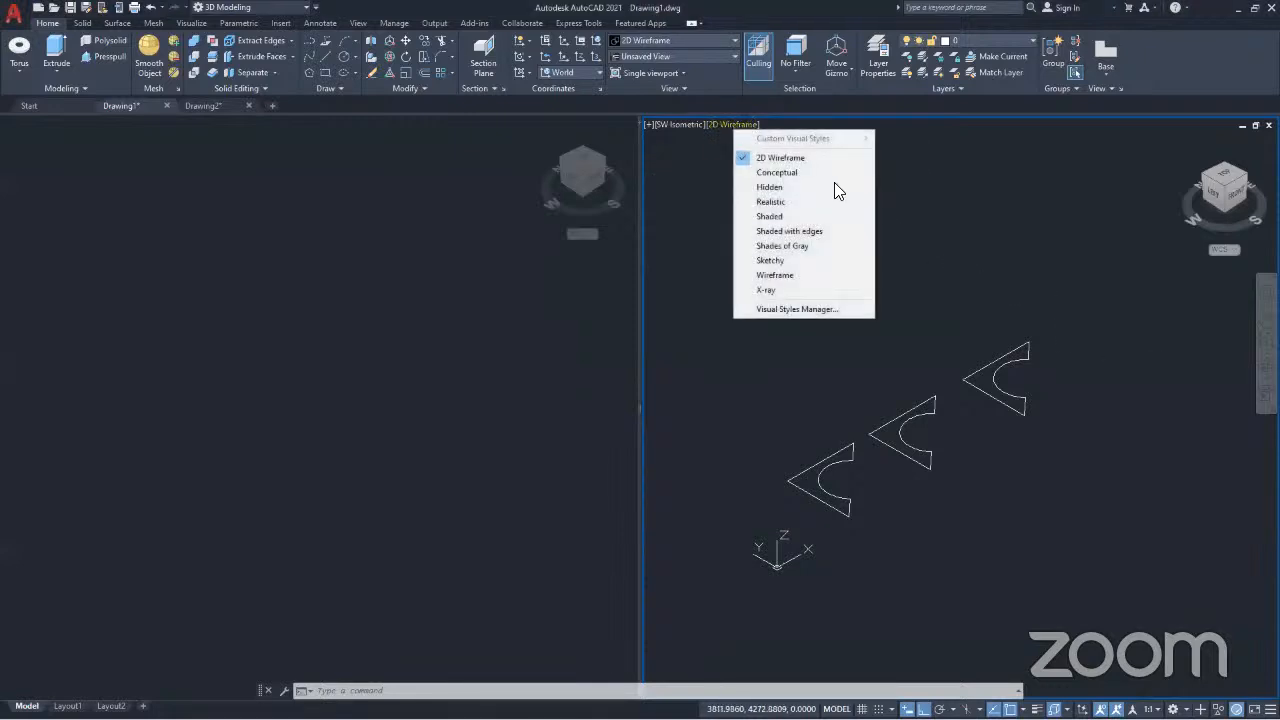
{"action": "left_click", "coordinate": [810, 172]}
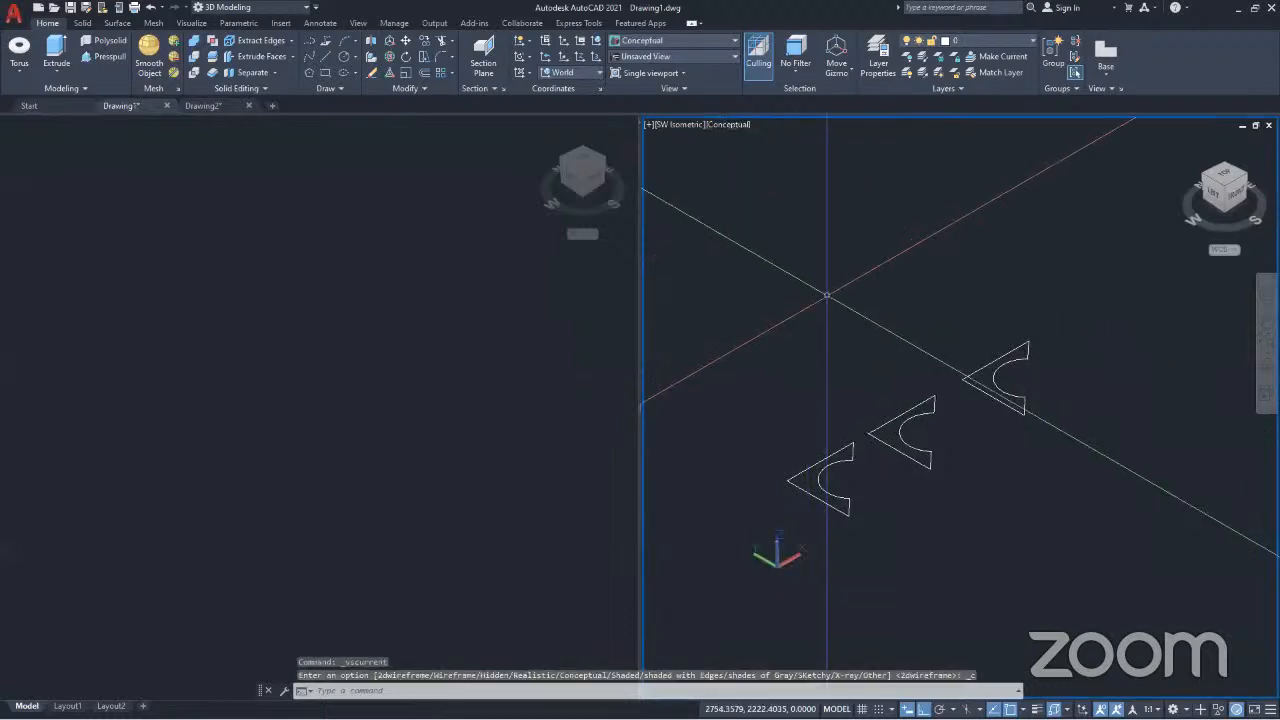
{"action": "left_click", "coordinate": [726, 126]}
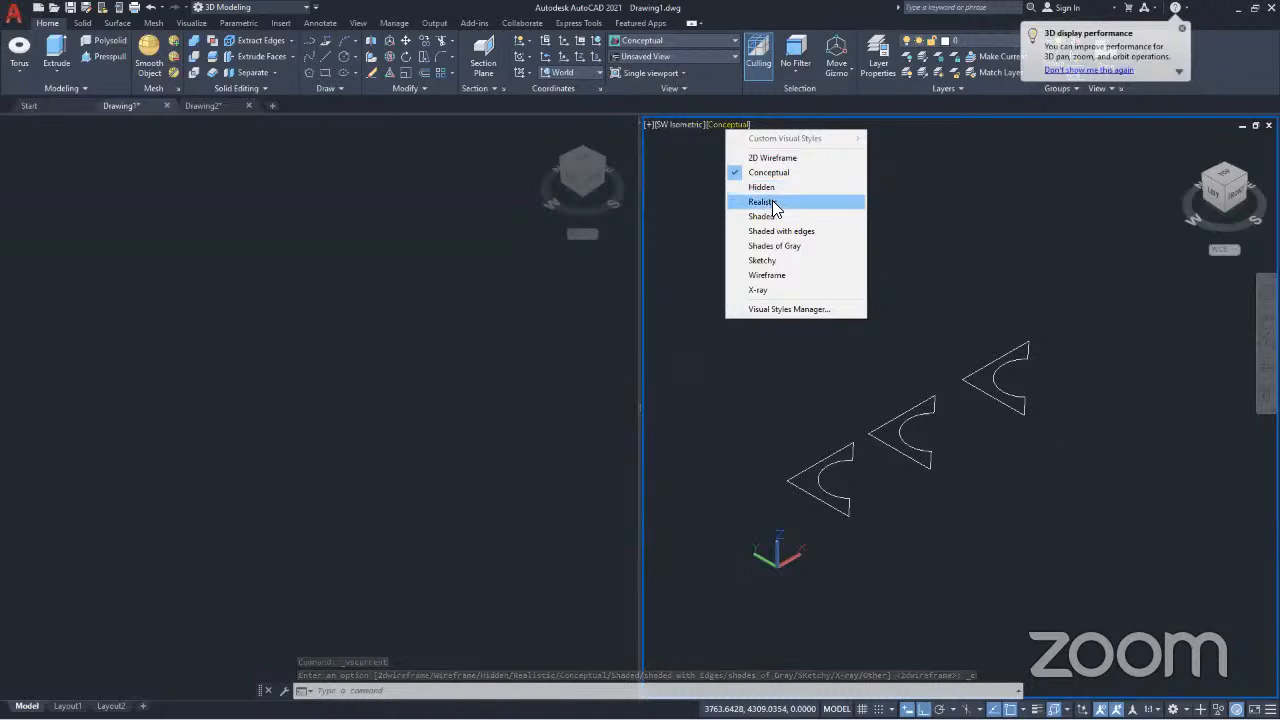
{"action": "left_click", "coordinate": [772, 202]}
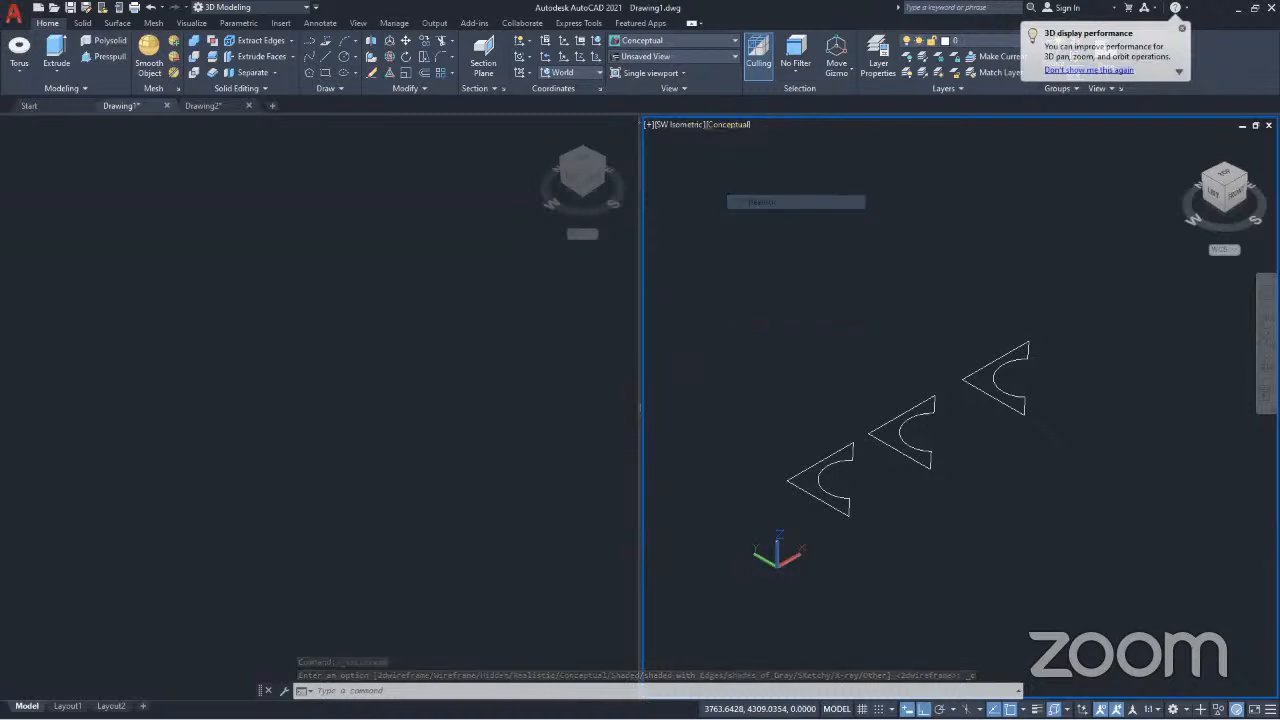
{"action": "left_click", "coordinate": [714, 124]}
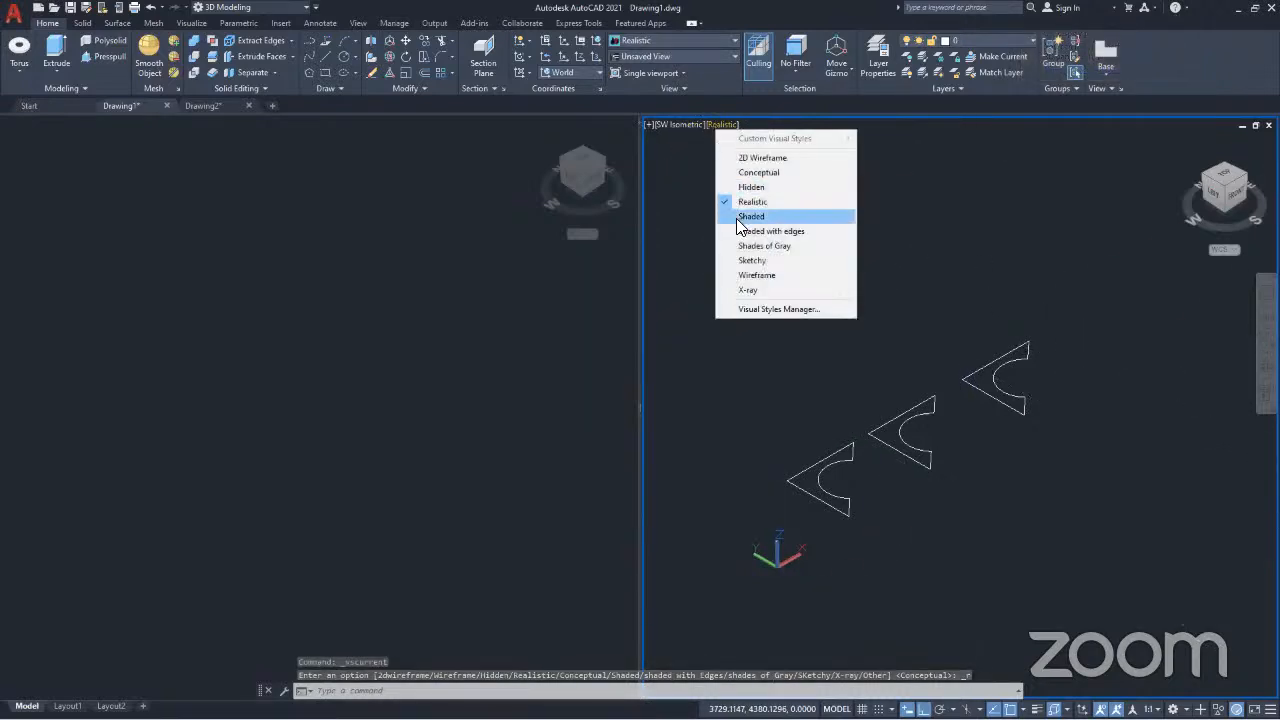
{"action": "left_click", "coordinate": [744, 160]}
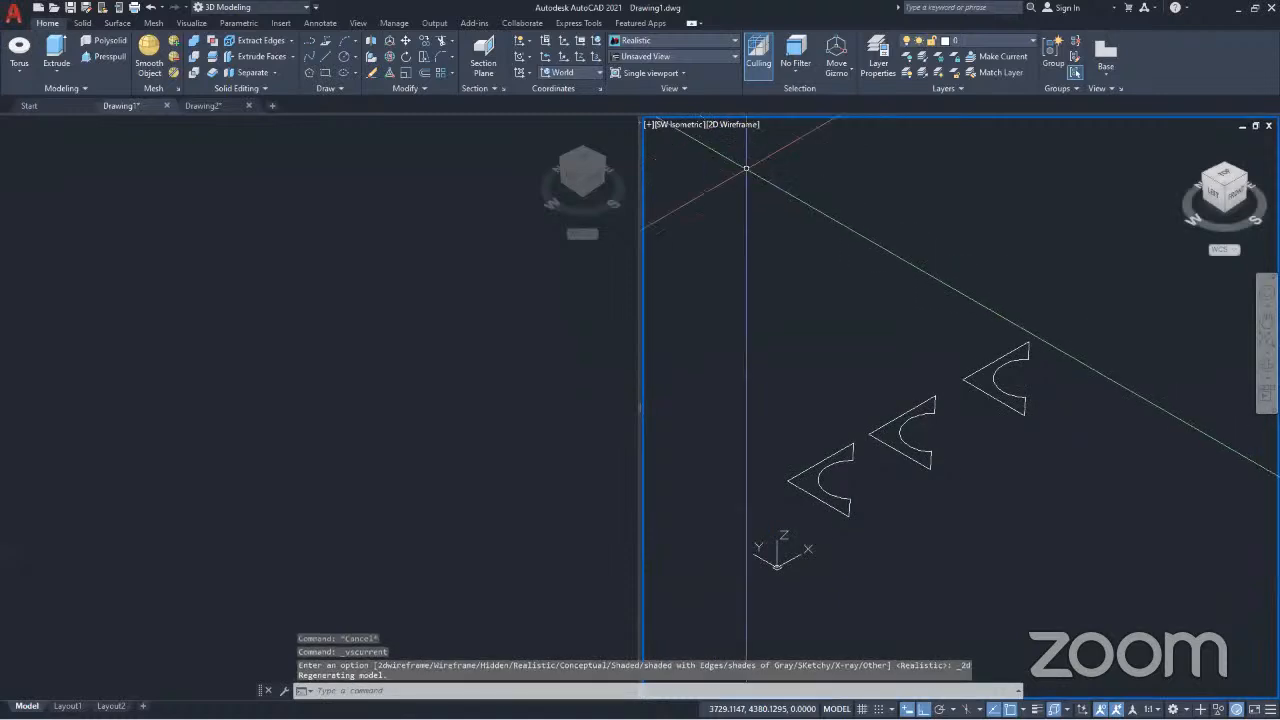
Step: Activate the Realistic viewport and zoom it to the extents so that it shows all three profiles
{"action": "left_click", "coordinate": [374, 294]}
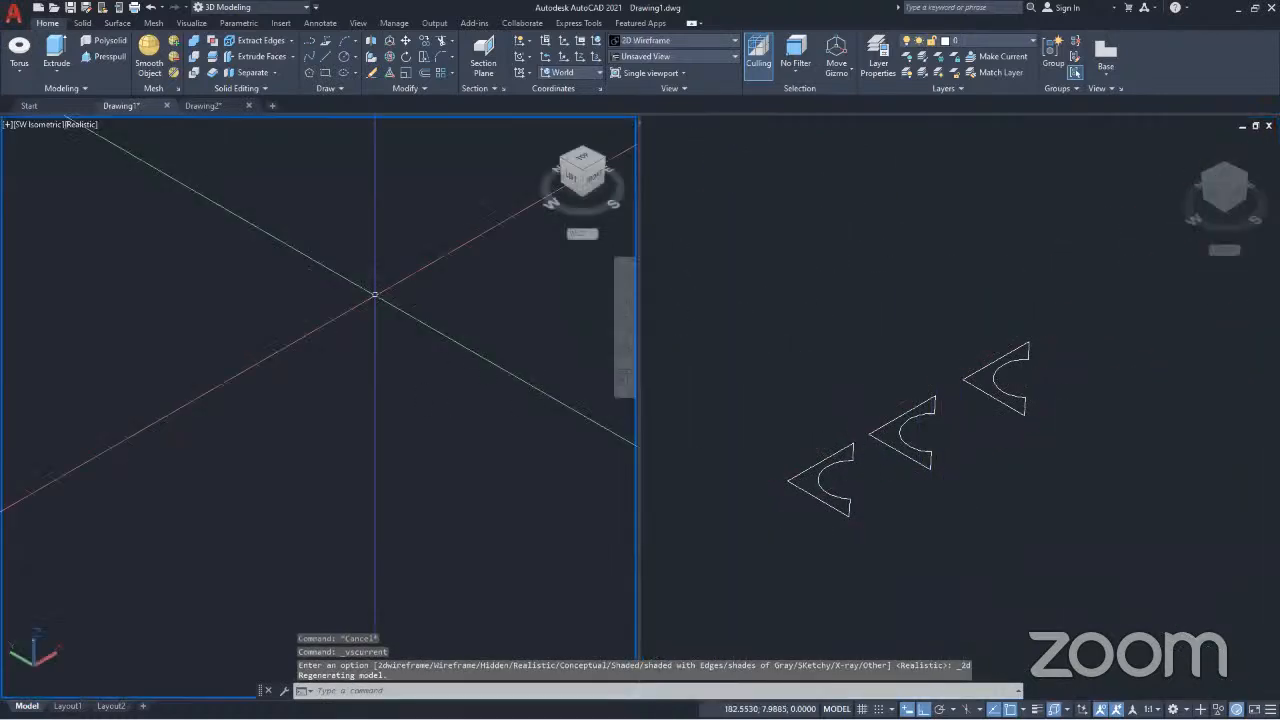
{"action": "middle_click", "coordinate": [369, 358]}
{"action": "middle_click", "coordinate": [369, 358]}
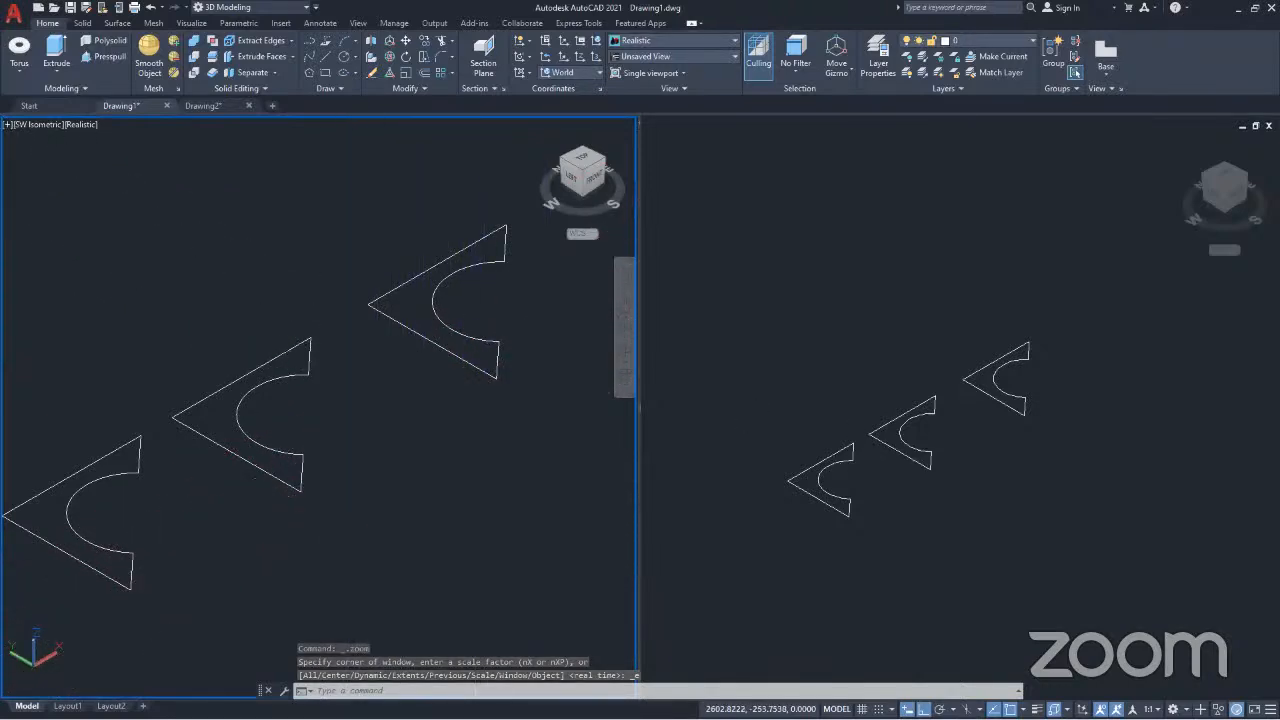
Step: Extrude the first closed profile, nearest the origin, to a height of 250 in the 2D Wireframe viewport
{"action": "left_click", "coordinate": [868, 343]}
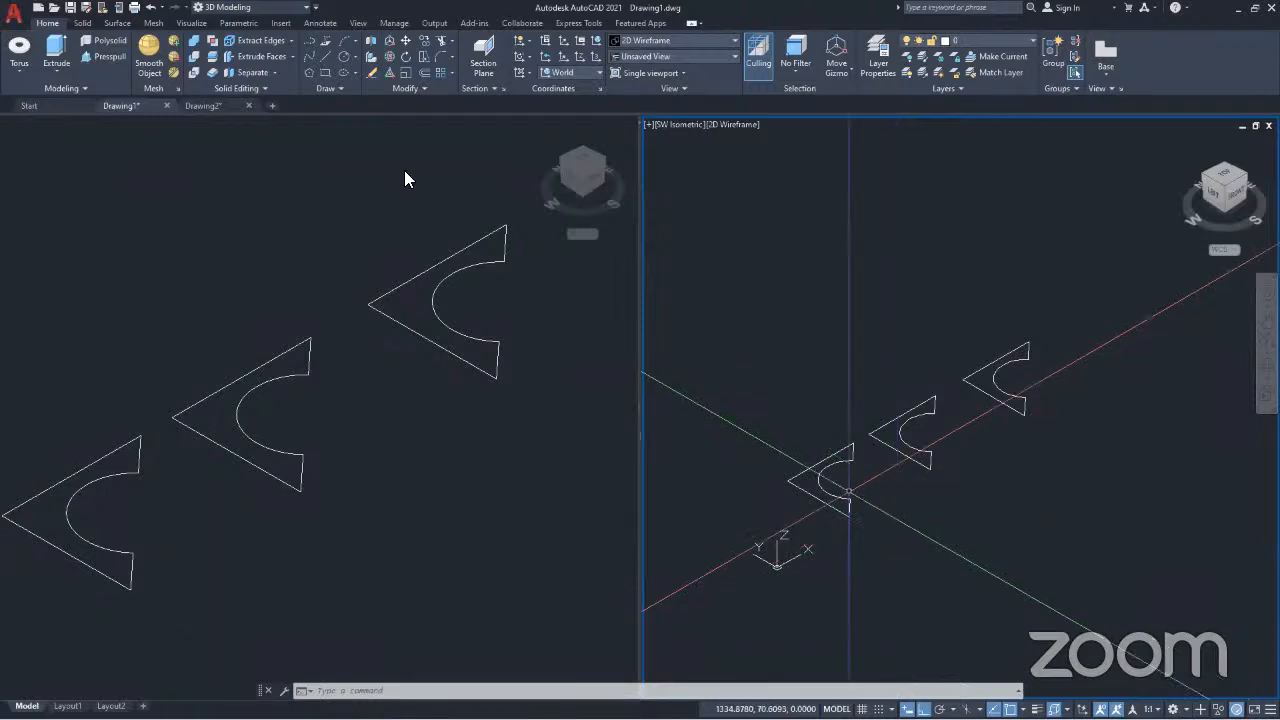
{"action": "left_click", "coordinate": [60, 53]}
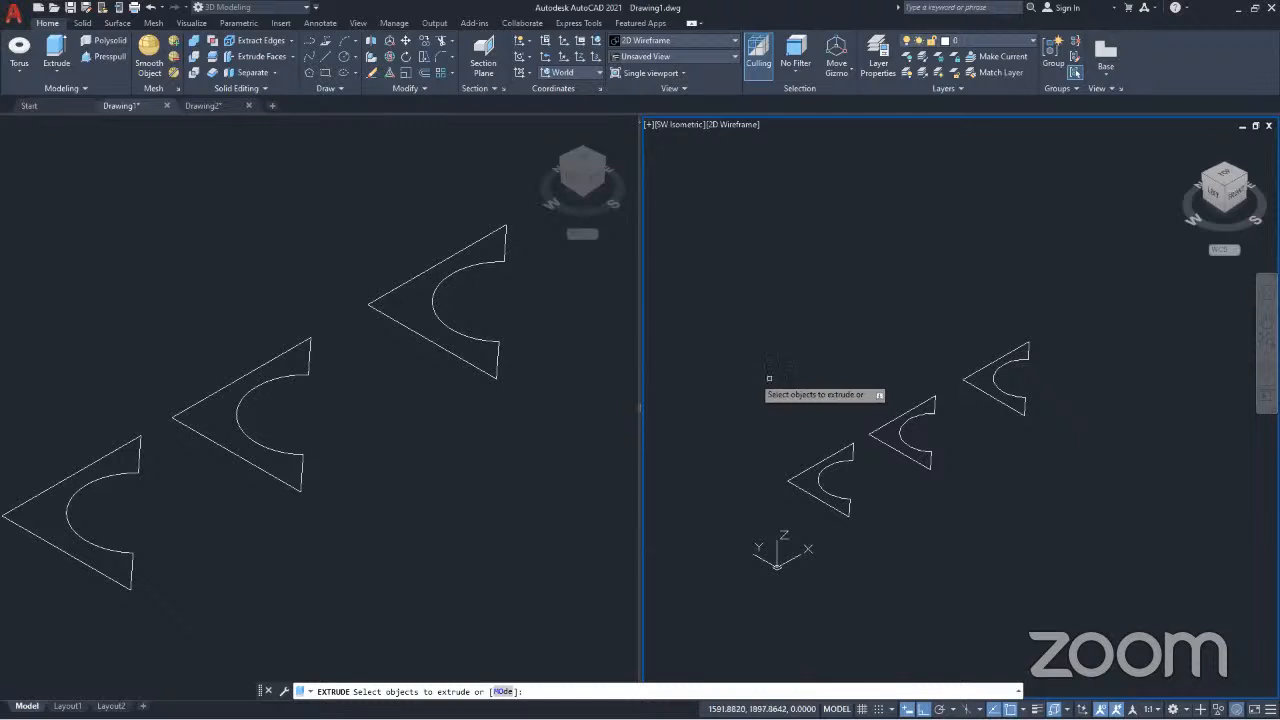
{"action": "scroll", "coordinate": [835, 523], "scroll_direction": "up", "scroll_amount": 3}
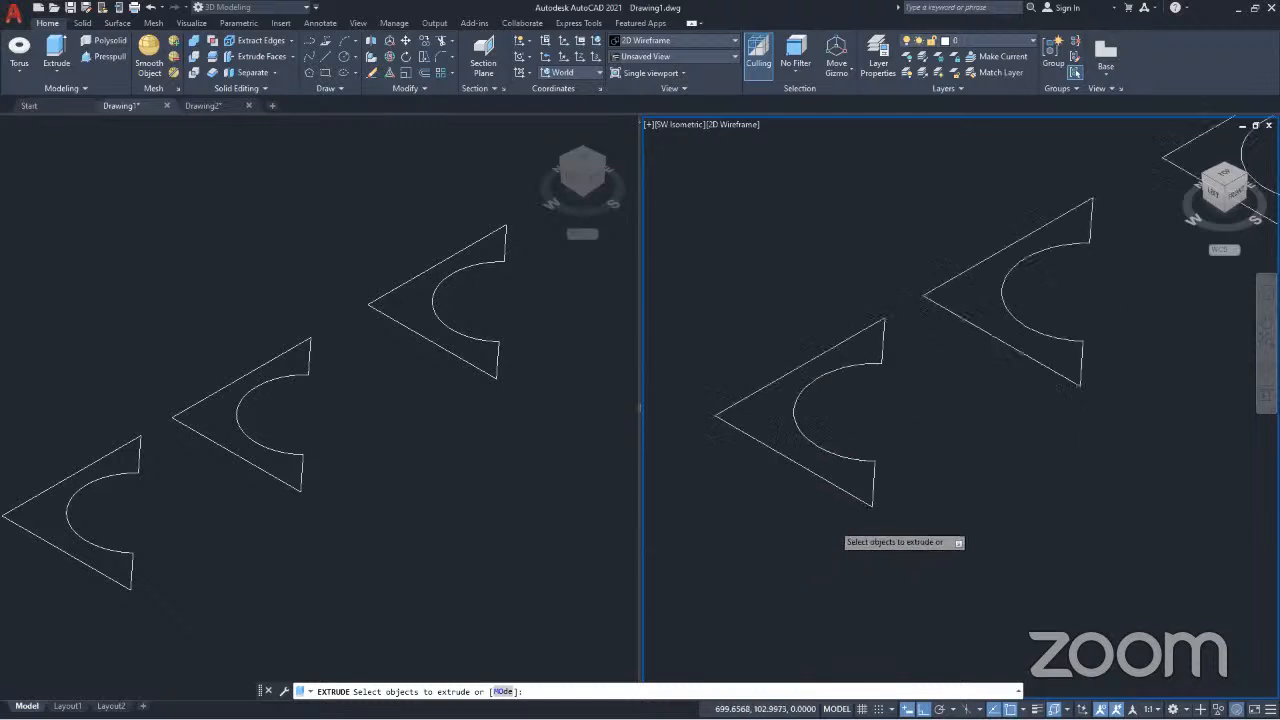
{"action": "left_click", "coordinate": [846, 455]}
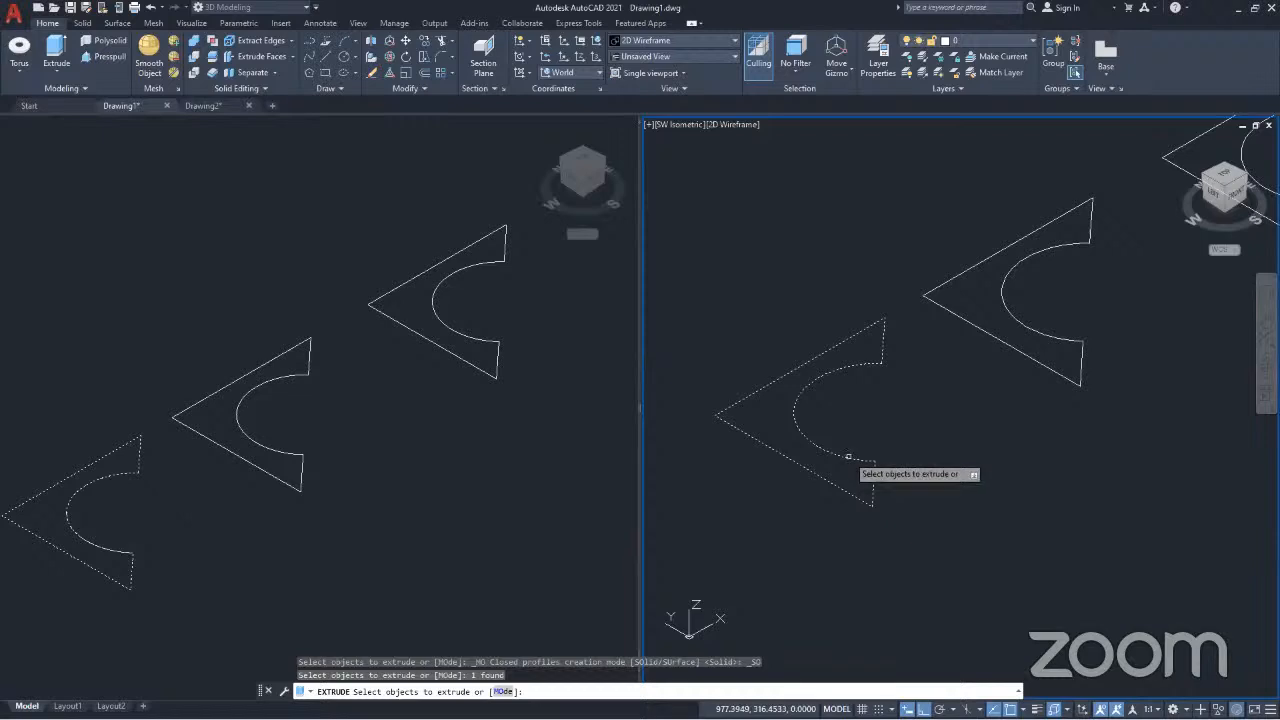
{"action": "key", "text": "Return"}
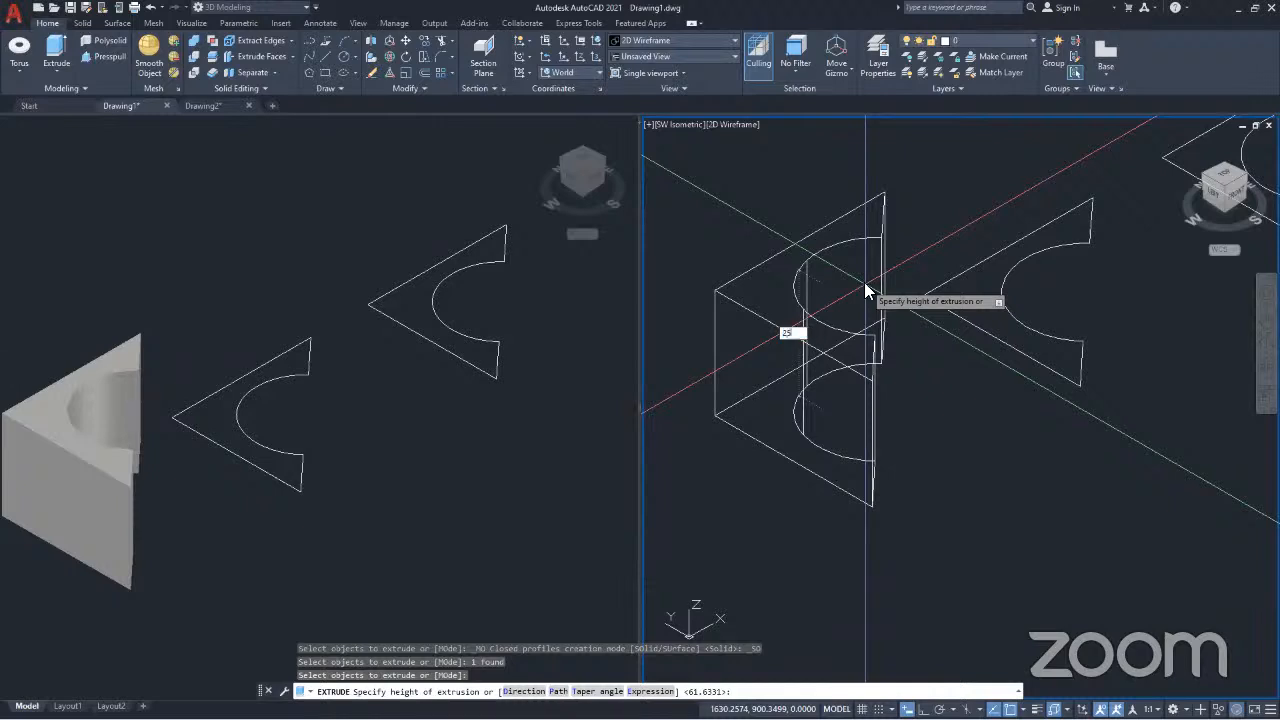
{"action": "key", "text": "Return"}
Step: Examine the extruded solid from several angles in the Realistic viewport, and restore its SW Isometric view
{"action": "middle_click_drag", "start_coordinate": [865, 283], "coordinate": [848, 385], "text": "shift"}
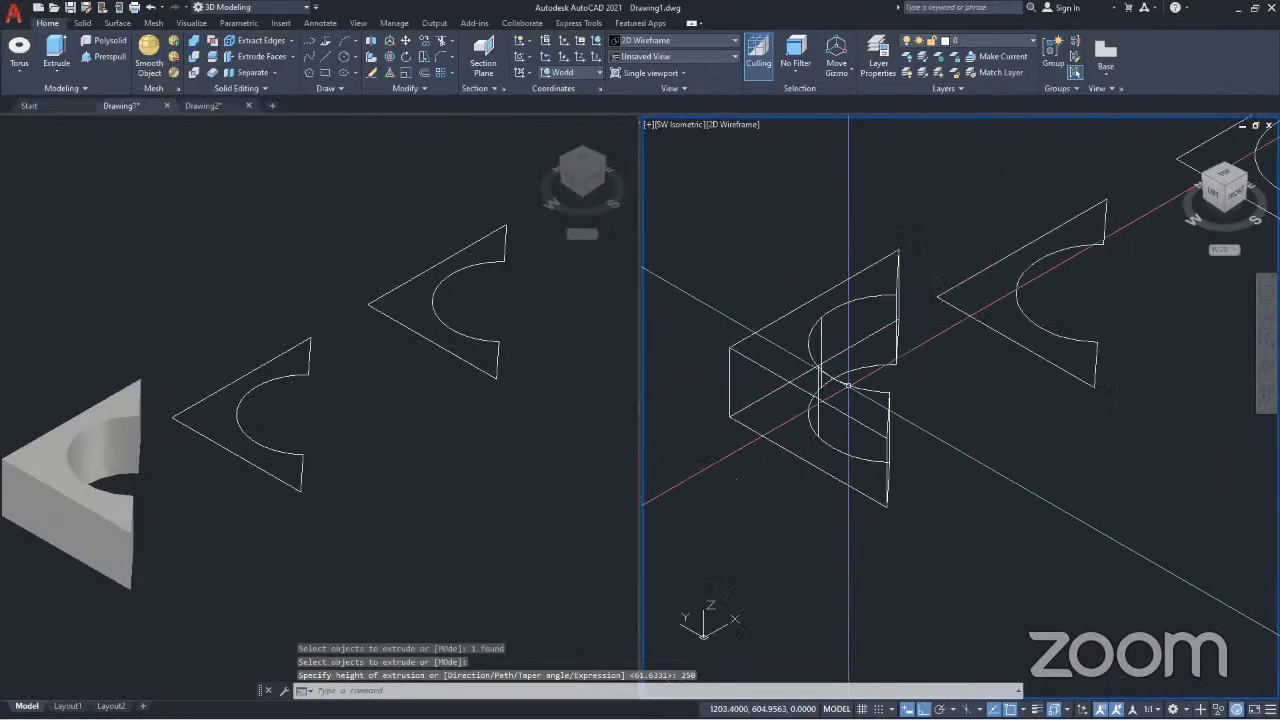
{"action": "left_click", "coordinate": [220, 468]}
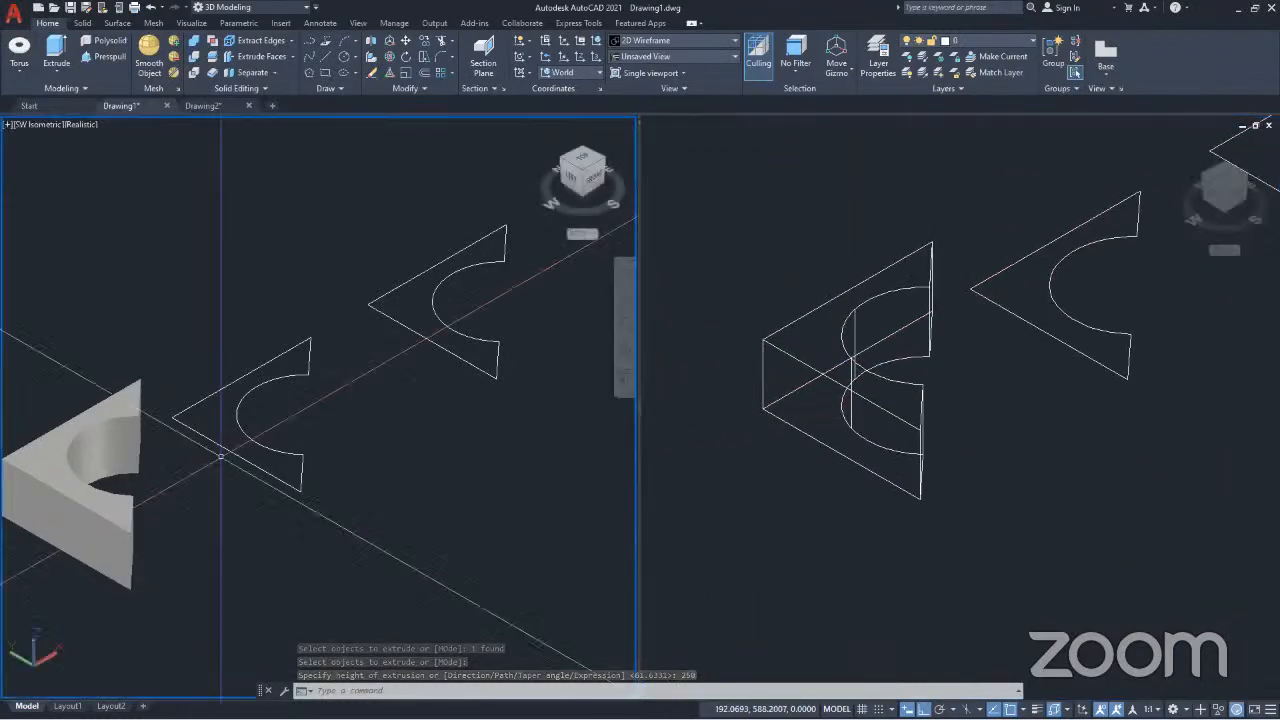
{"action": "middle_click_drag", "start_coordinate": [201, 506], "coordinate": [289, 482]}
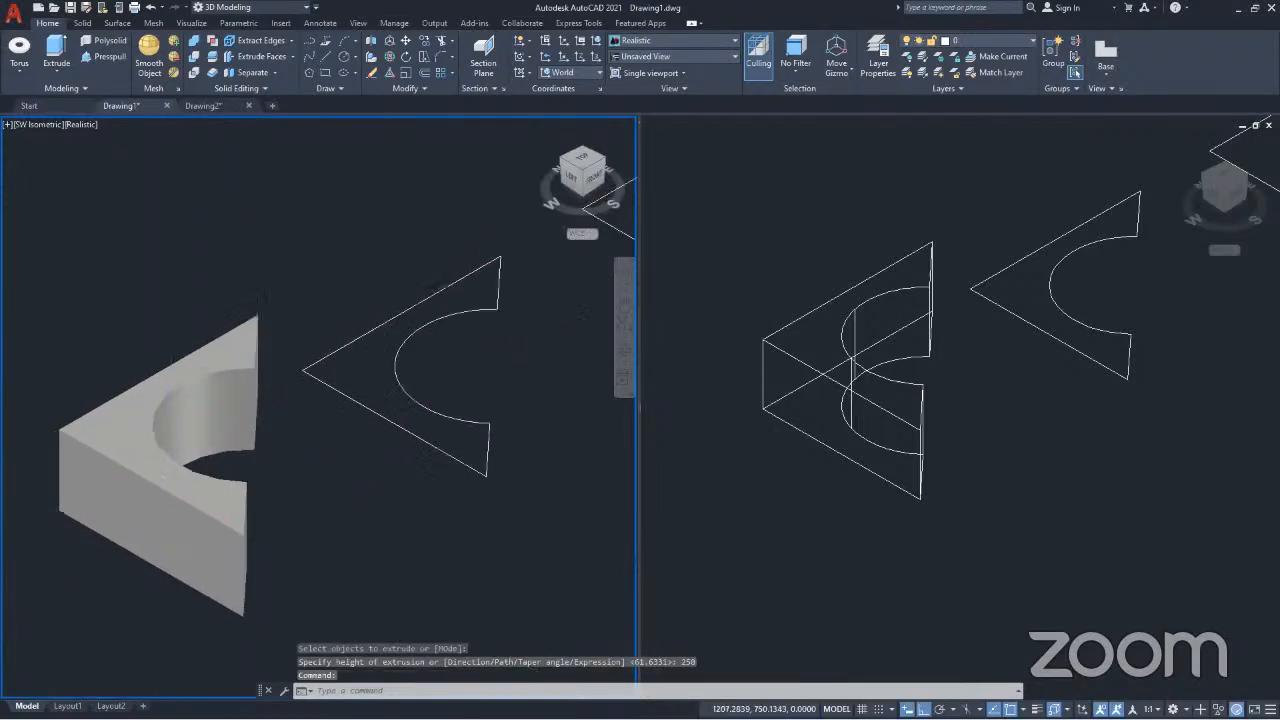
{"action": "middle_click_drag", "start_coordinate": [386, 500], "coordinate": [40, 530], "text": "shift"}
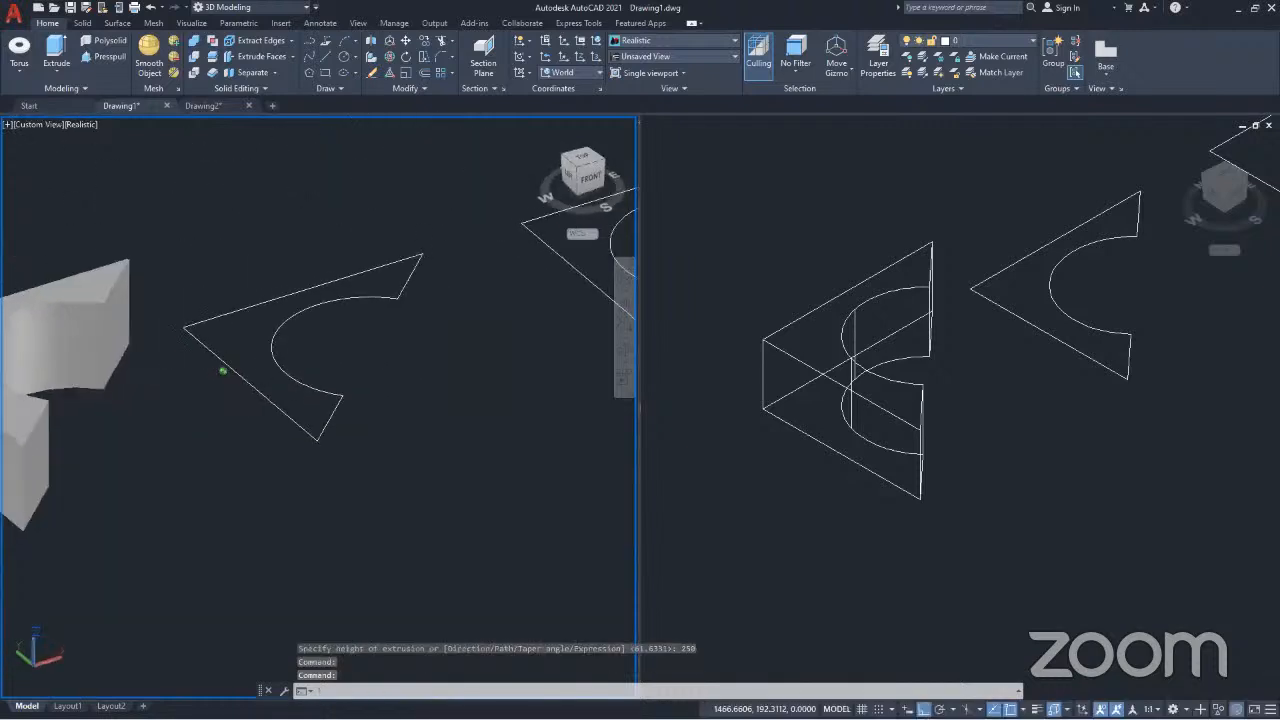
{"action": "middle_click_drag", "start_coordinate": [74, 446], "coordinate": [290, 496]}
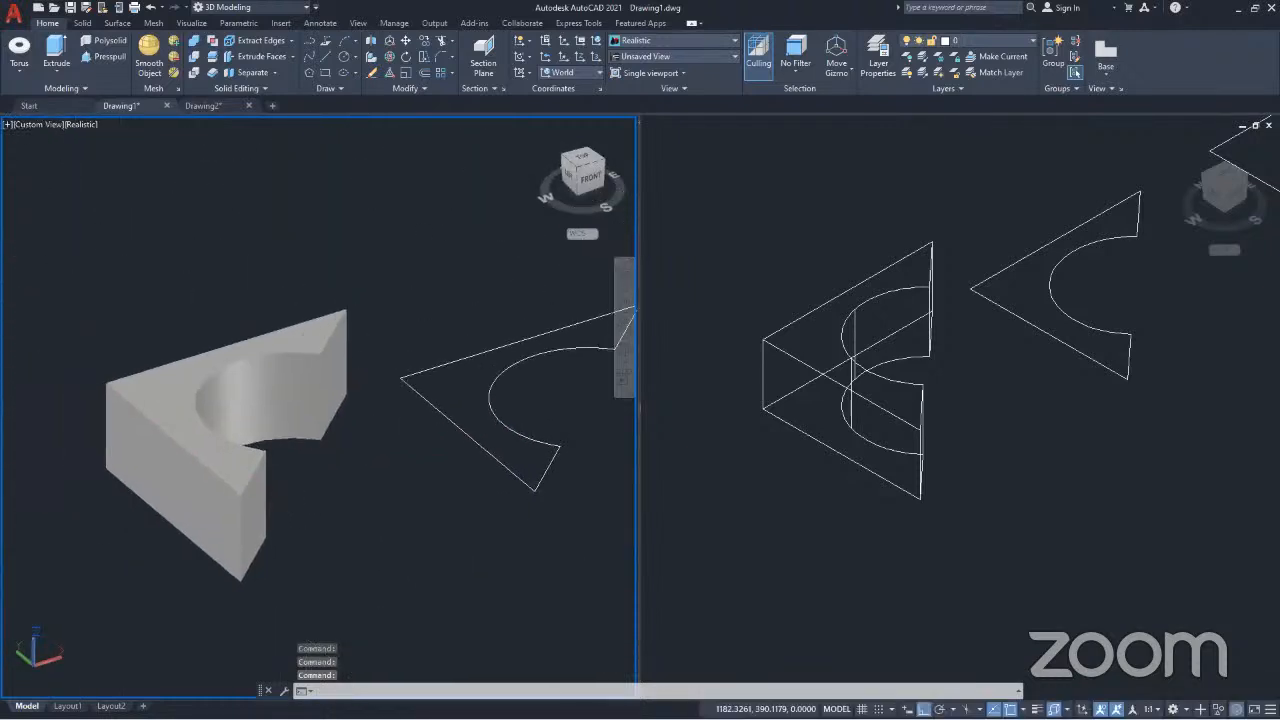
{"action": "mouse_move", "coordinate": [357, 545]}
{"action": "middle_mouse_down"}
{"action": "mouse_move", "coordinate": [277, 528]}
{"action": "mouse_move", "coordinate": [351, 532]}
{"action": "middle_mouse_up"}
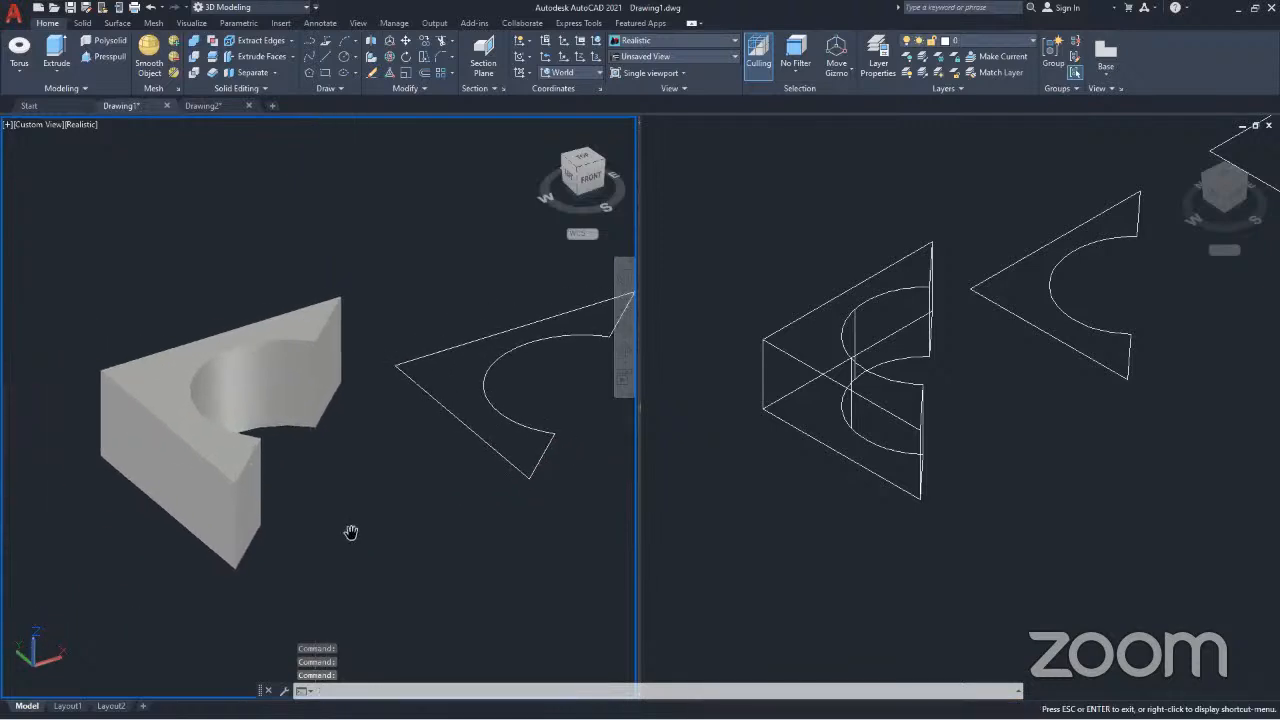
{"action": "middle_click_drag", "start_coordinate": [251, 517], "coordinate": [500, 570], "text": "shift"}
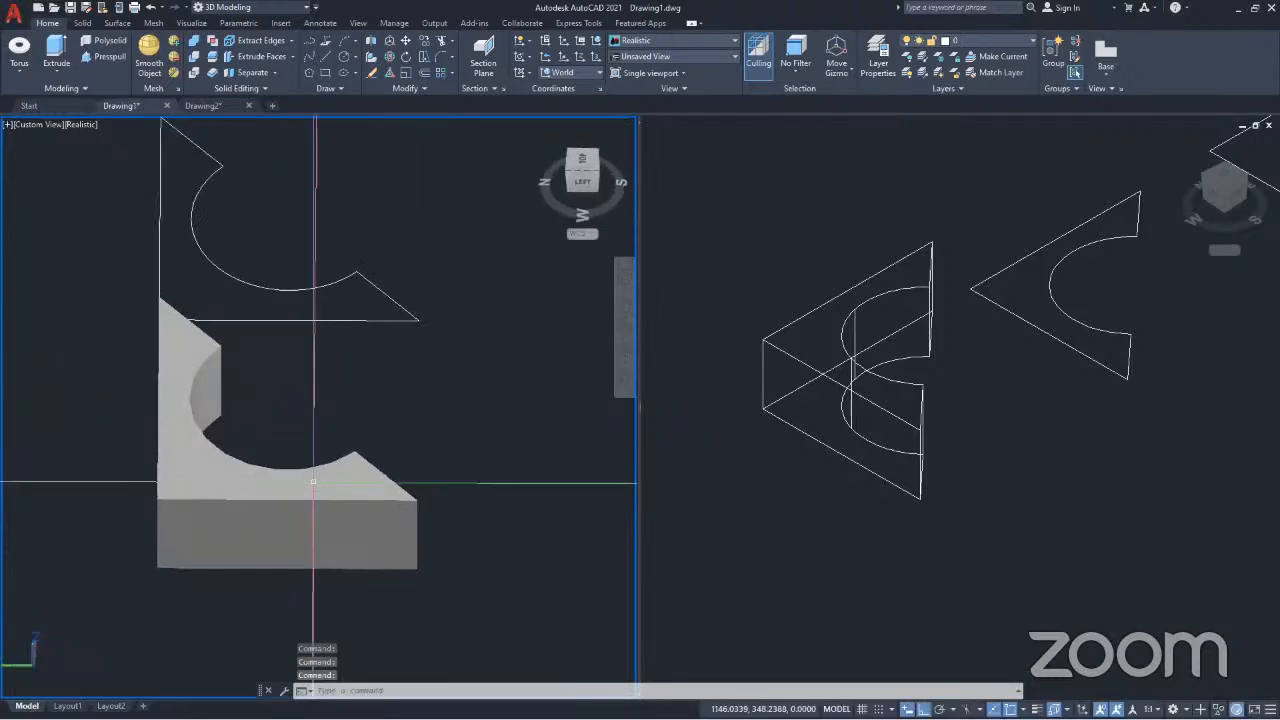
{"action": "middle_click_drag", "start_coordinate": [351, 480], "coordinate": [212, 162], "text": "shift"}
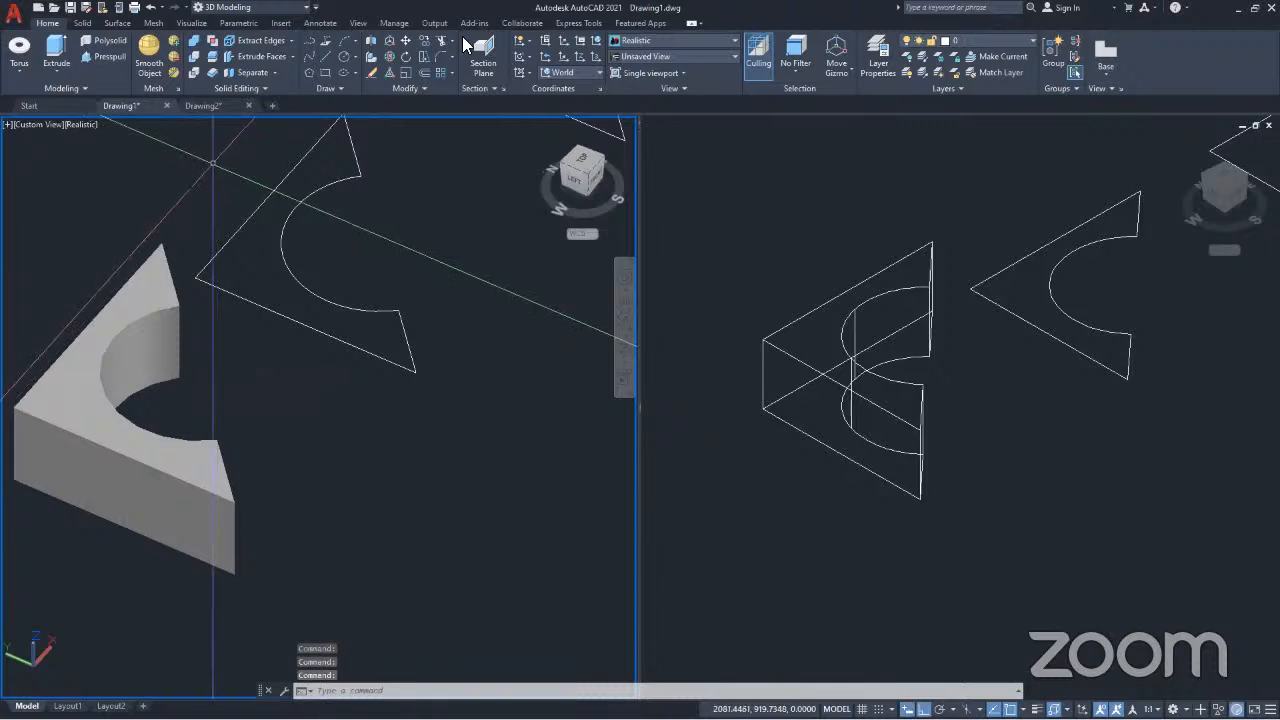
{"action": "left_click", "coordinate": [584, 176]}
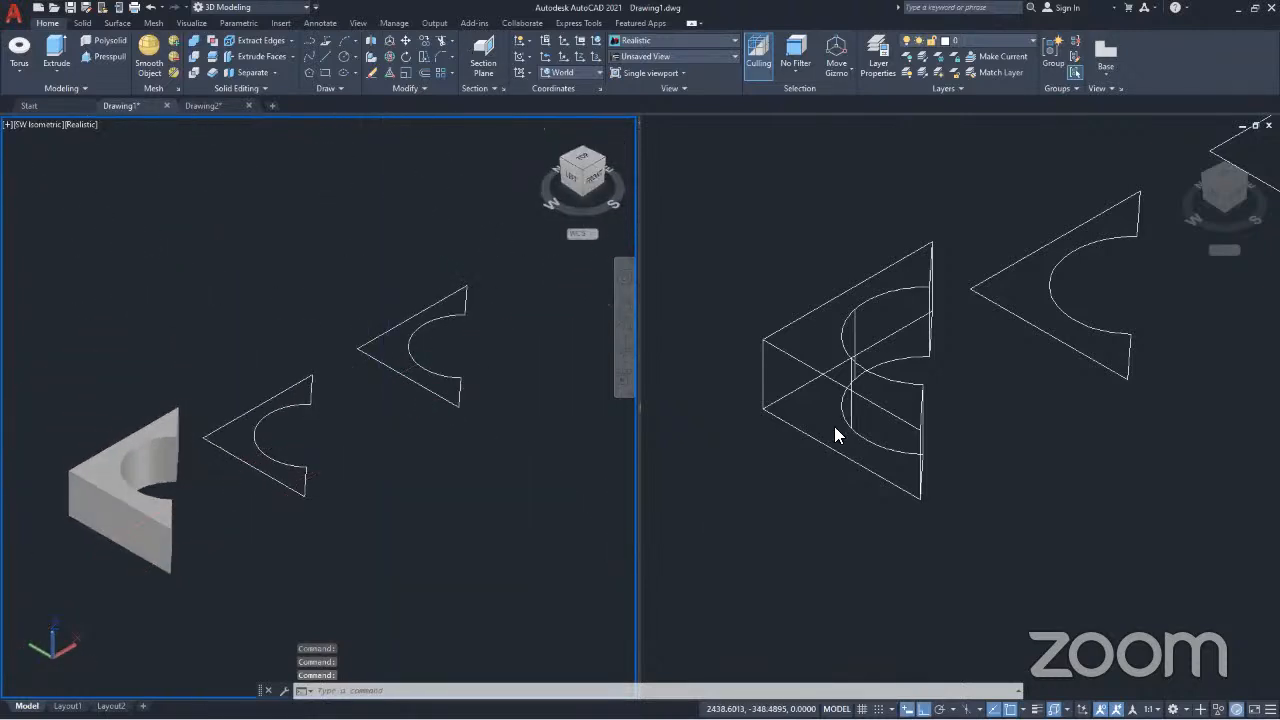
Step: Try to extrude the middle profile with a taper angle of 15 degrees and a height of 350
{"action": "left_click", "coordinate": [999, 510]}
{"action": "middle_click_drag", "start_coordinate": [1004, 504], "coordinate": [965, 568]}
{"action": "middle_click_drag", "start_coordinate": [1018, 378], "coordinate": [980, 449]}
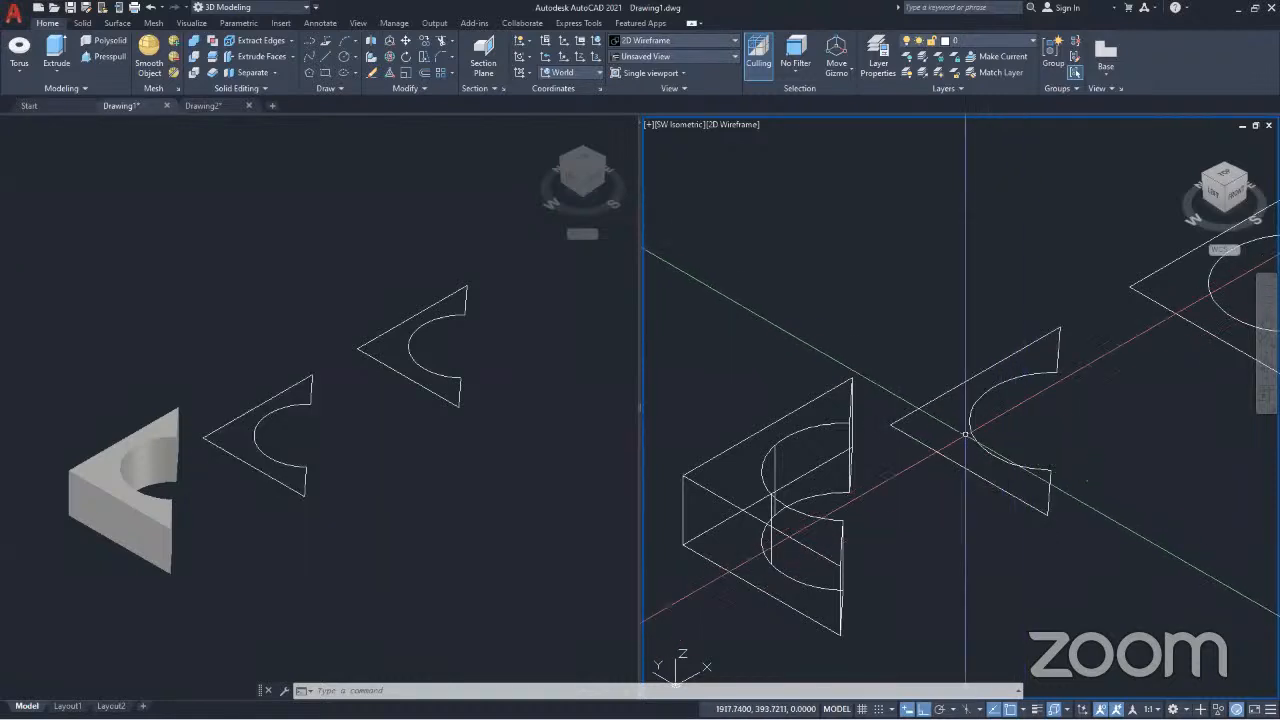
{"action": "left_click", "coordinate": [56, 52]}
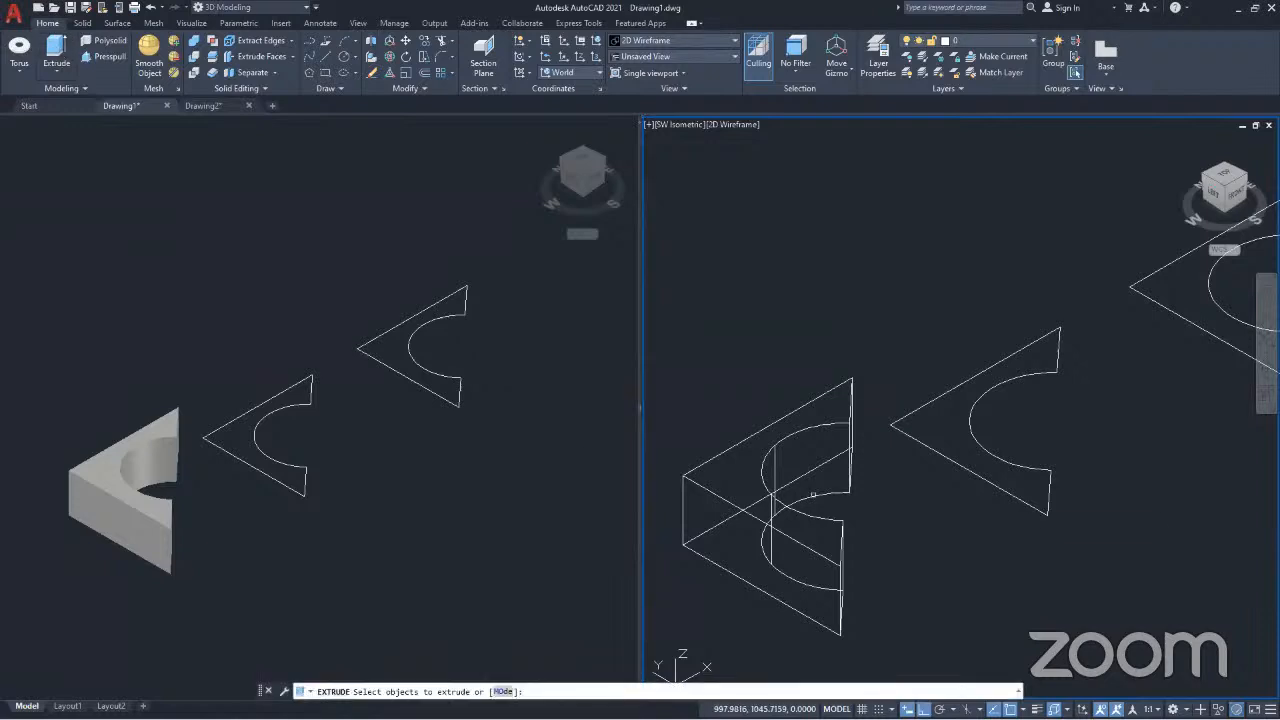
{"action": "left_click", "coordinate": [980, 443]}
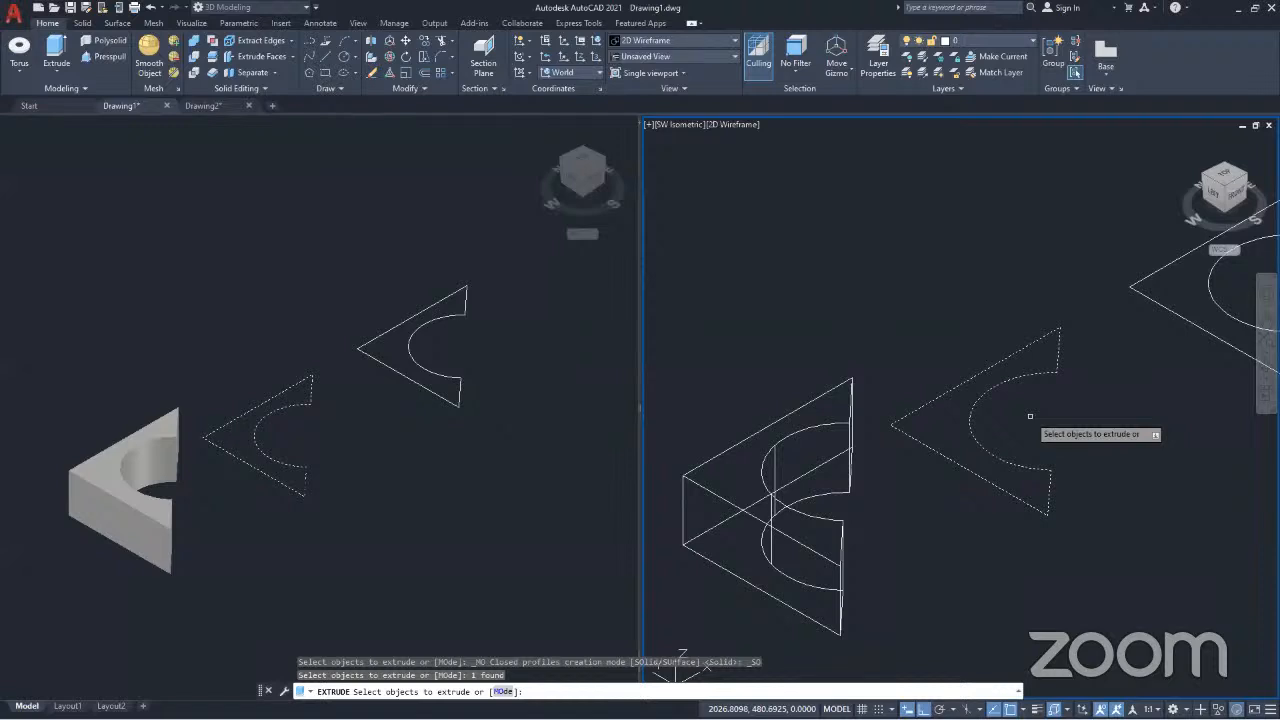
{"action": "key", "text": "Return"}
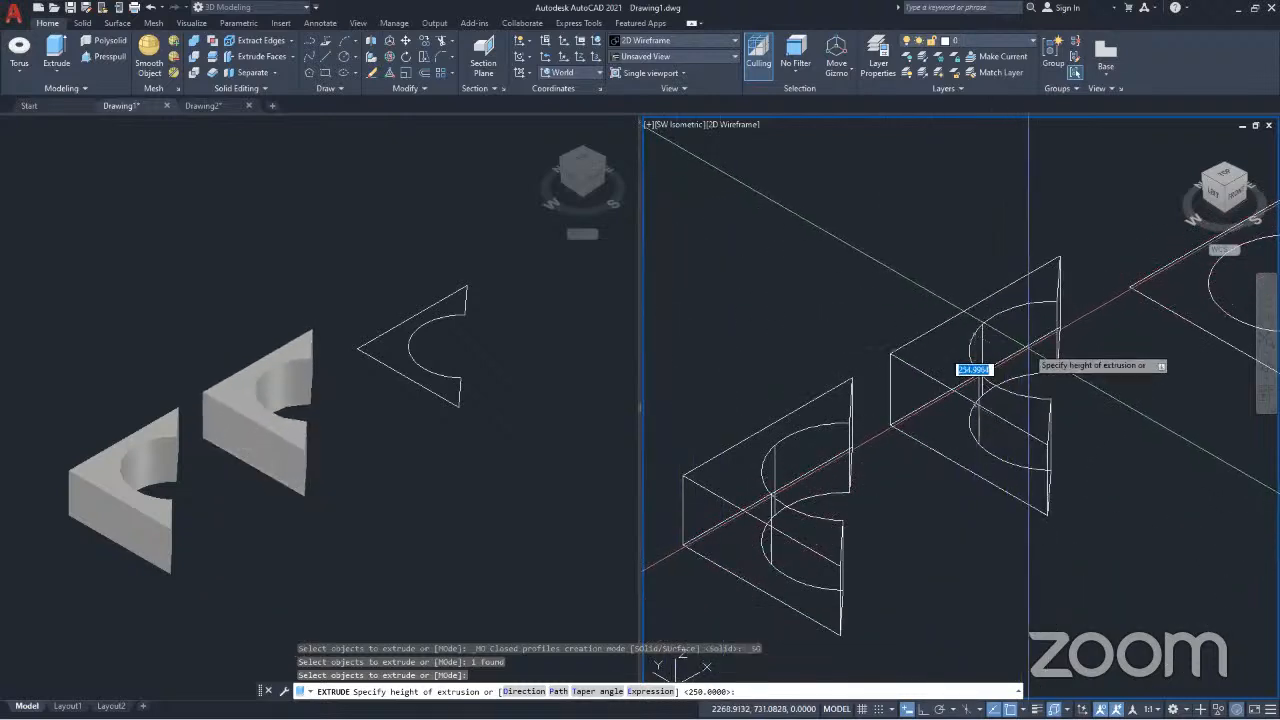
{"action": "key", "text": "Return"}
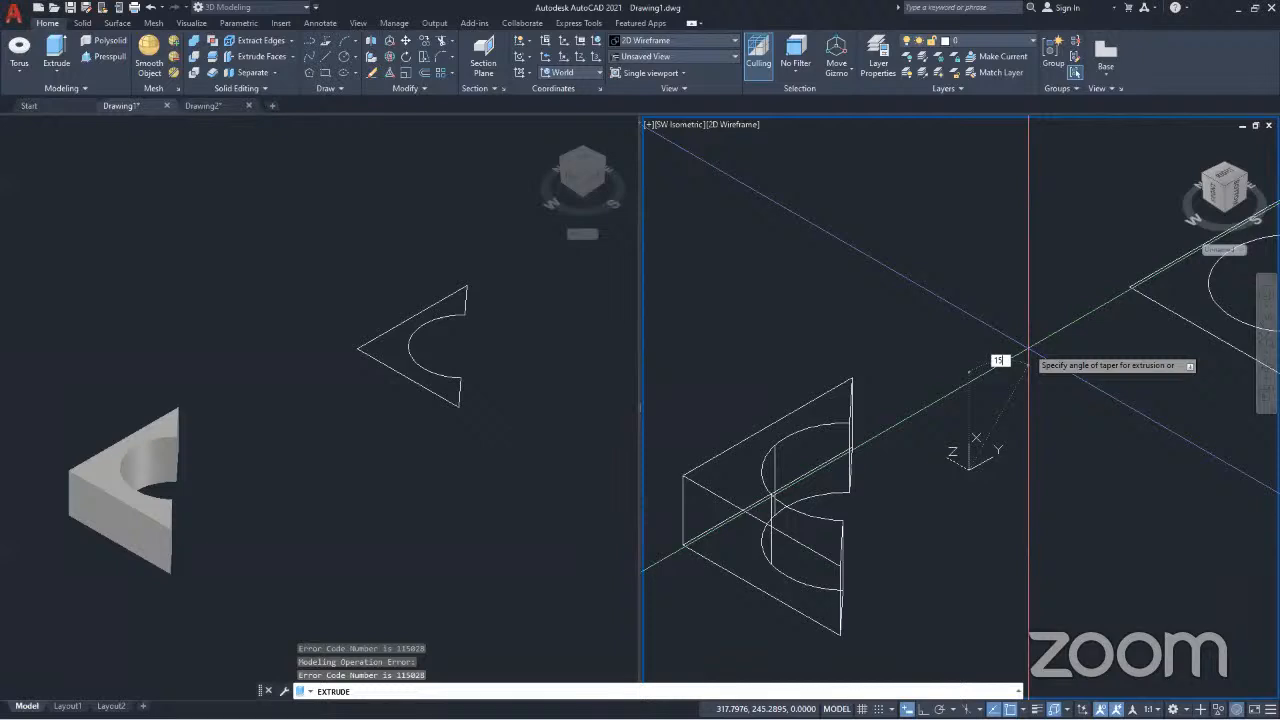
{"action": "key", "text": "Return"}
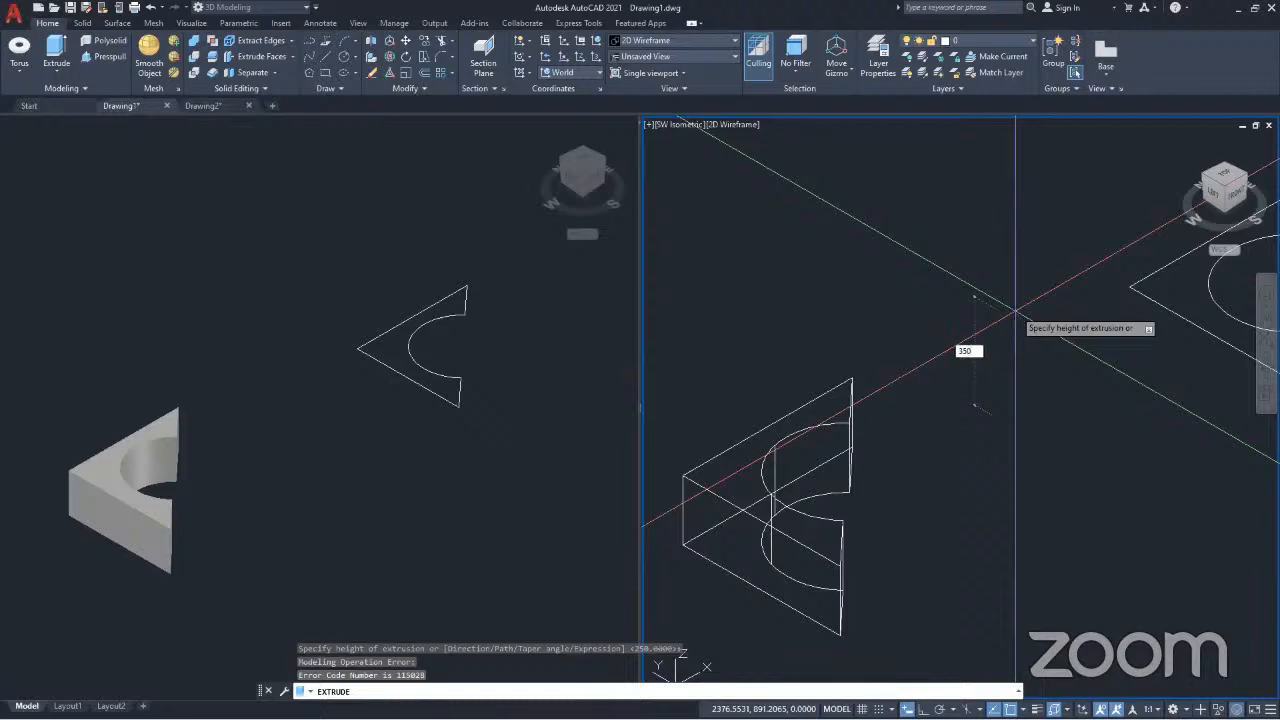
{"action": "key", "text": "Return"}
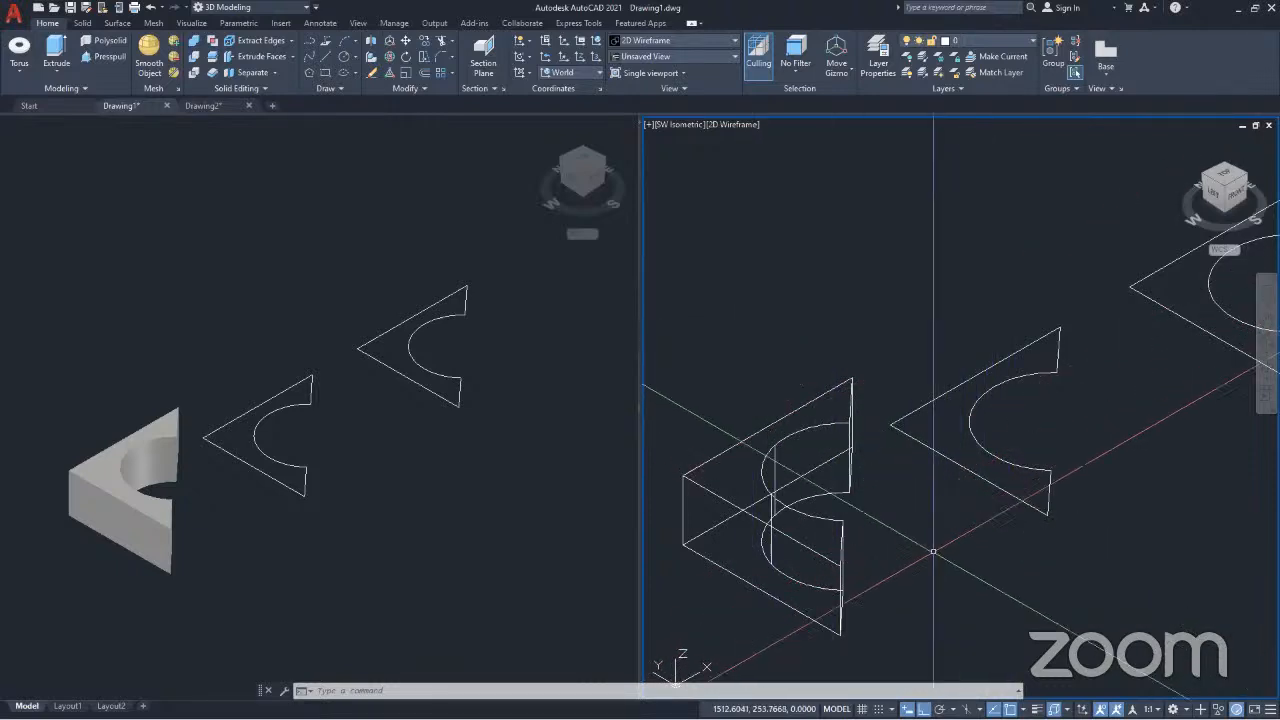
Step: Extrude the middle closed profile with a taper angle of 7 degrees and a height of 300
{"action": "middle_click_drag", "start_coordinate": [1058, 570], "coordinate": [987, 530], "text": "shift"}
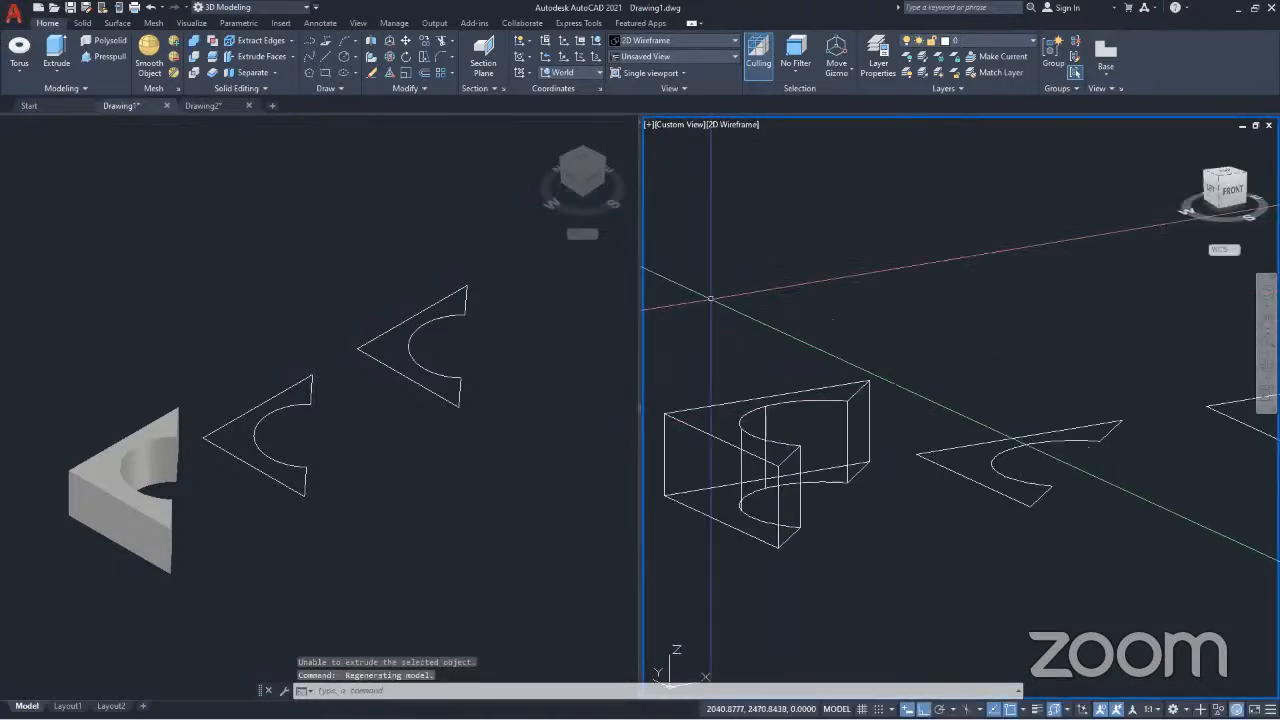
{"action": "scroll", "coordinate": [747, 455], "scroll_direction": "down", "scroll_amount": 2}
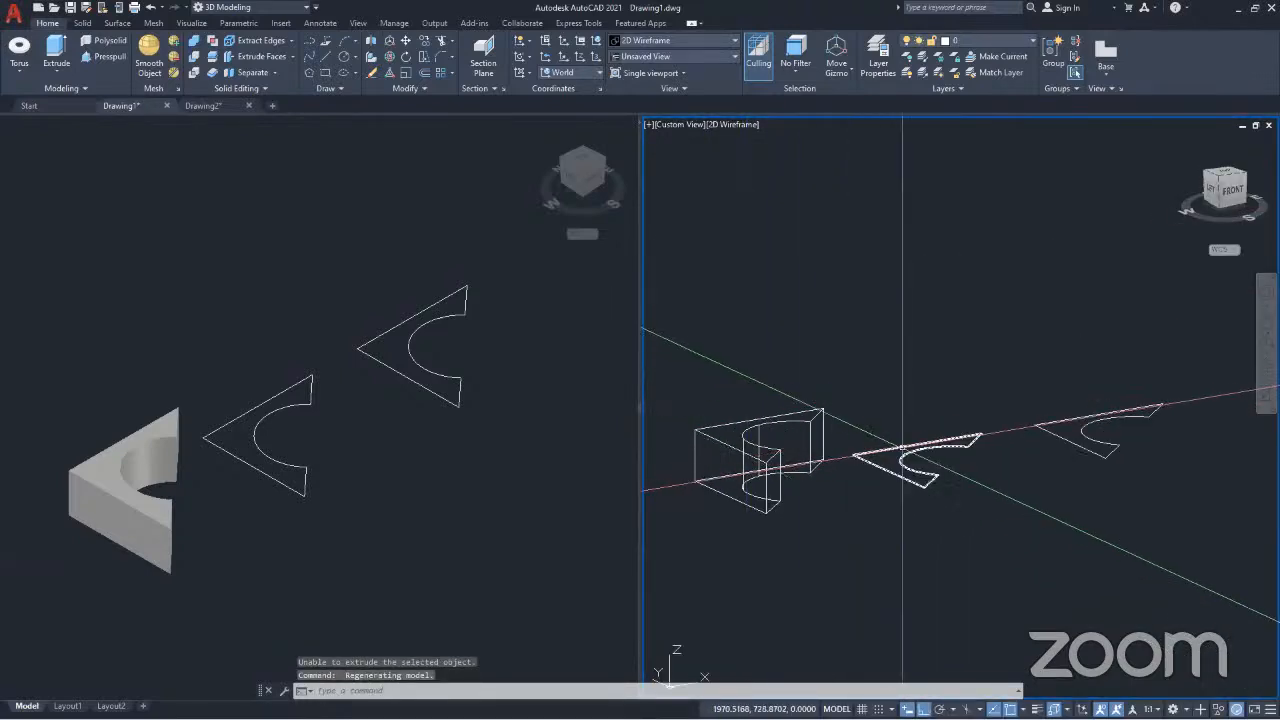
{"action": "scroll", "coordinate": [904, 457], "scroll_direction": "up", "scroll_amount": 2}
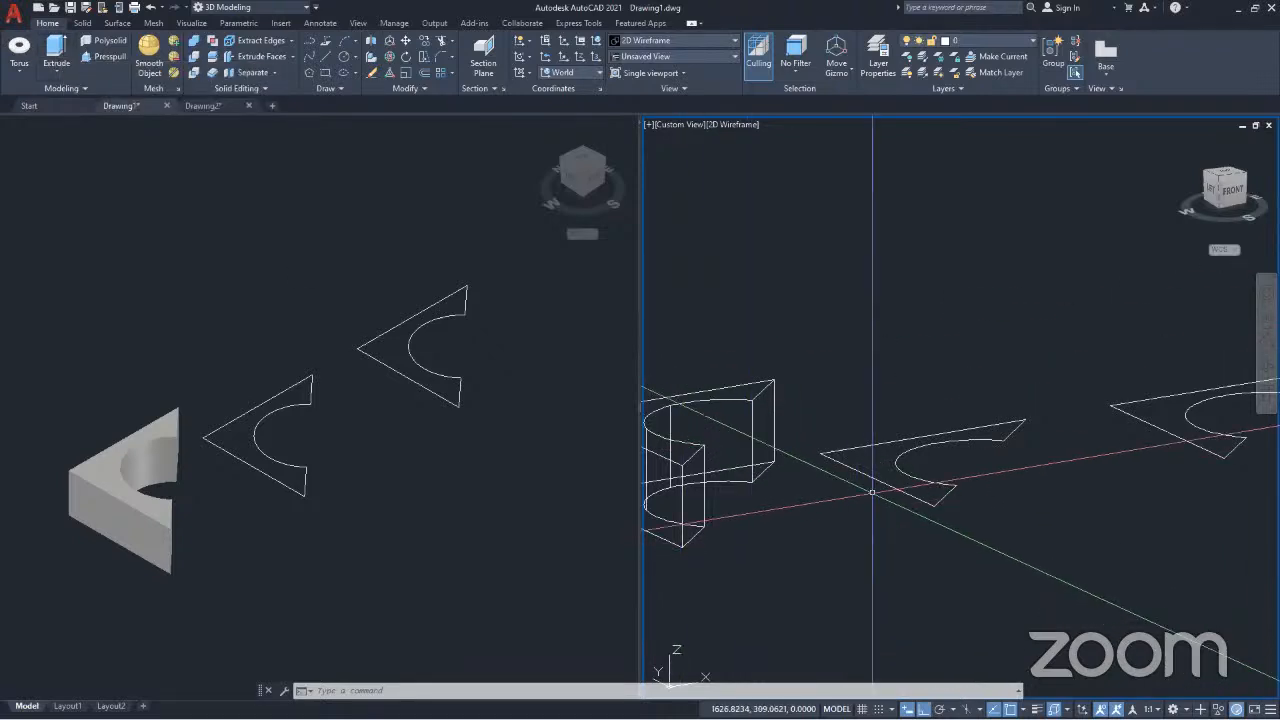
{"action": "left_click", "coordinate": [870, 488]}
{"action": "left_click", "coordinate": [828, 433]}
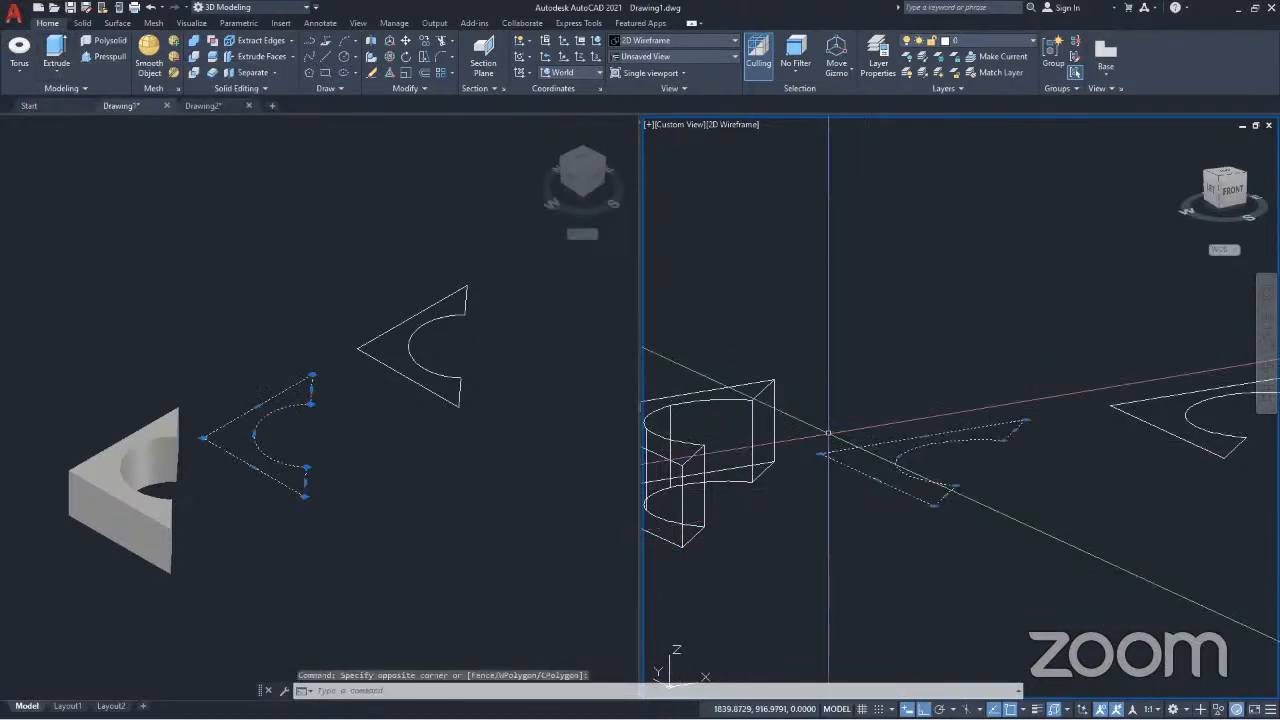
{"action": "left_click", "coordinate": [55, 50]}
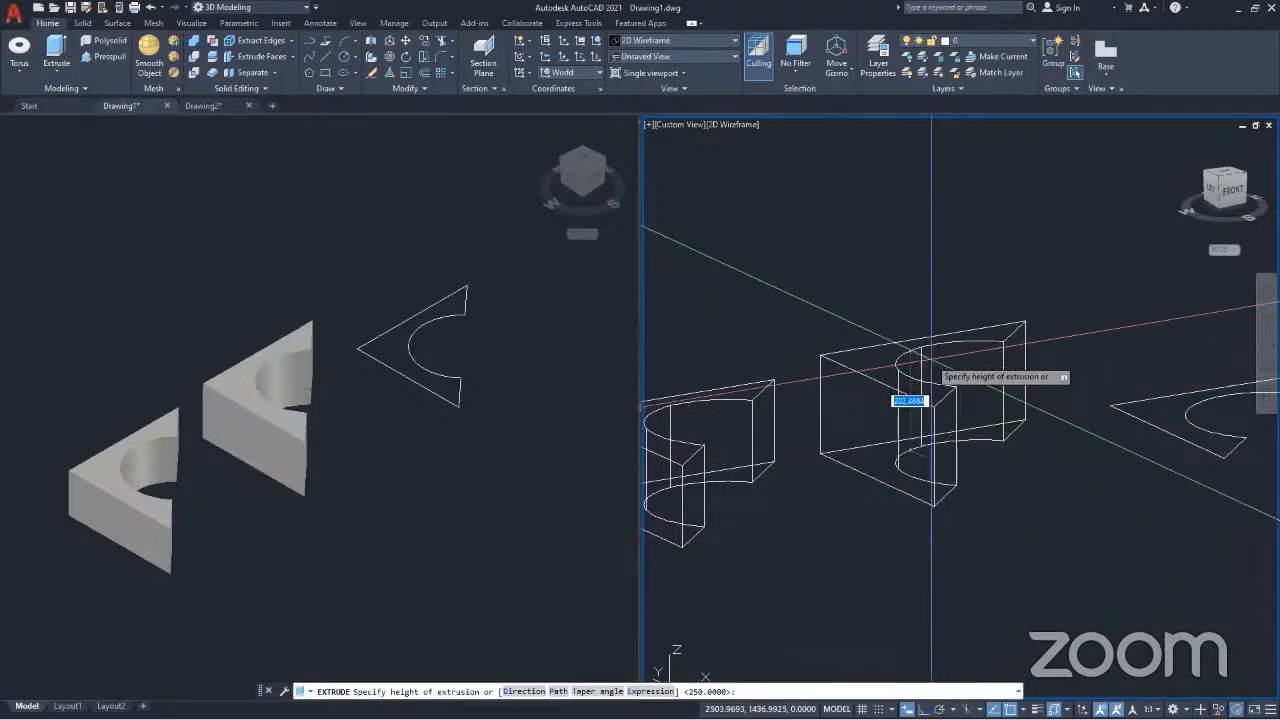
{"action": "type", "text": "t"}
{"action": "key", "text": "Return"}
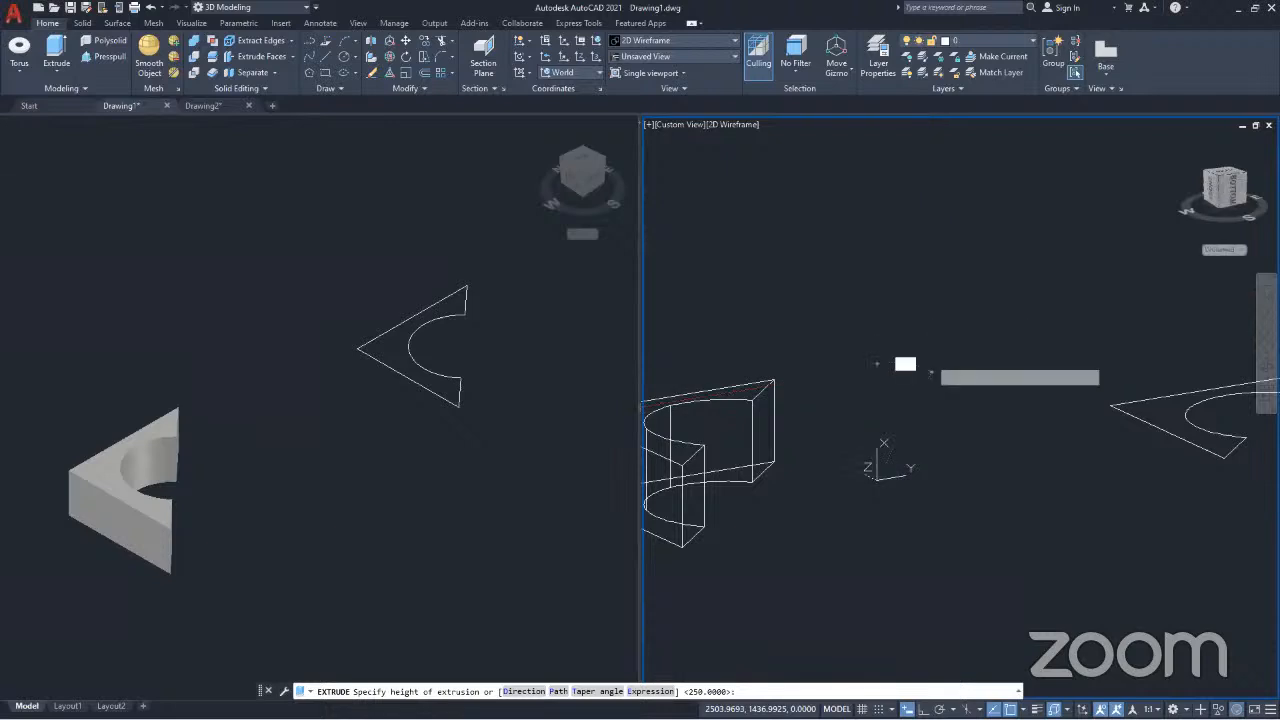
{"action": "key", "text": "Return"}
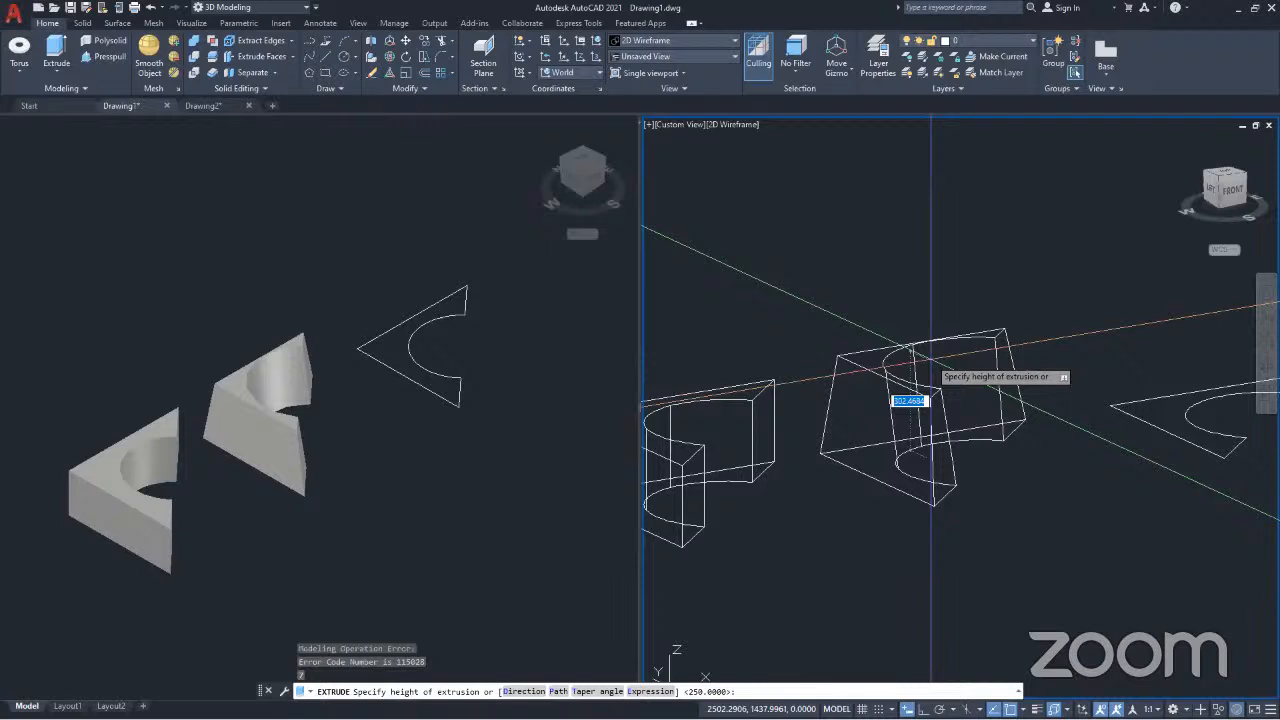
{"action": "type", "text": "300"}
{"action": "key", "text": "Return"}
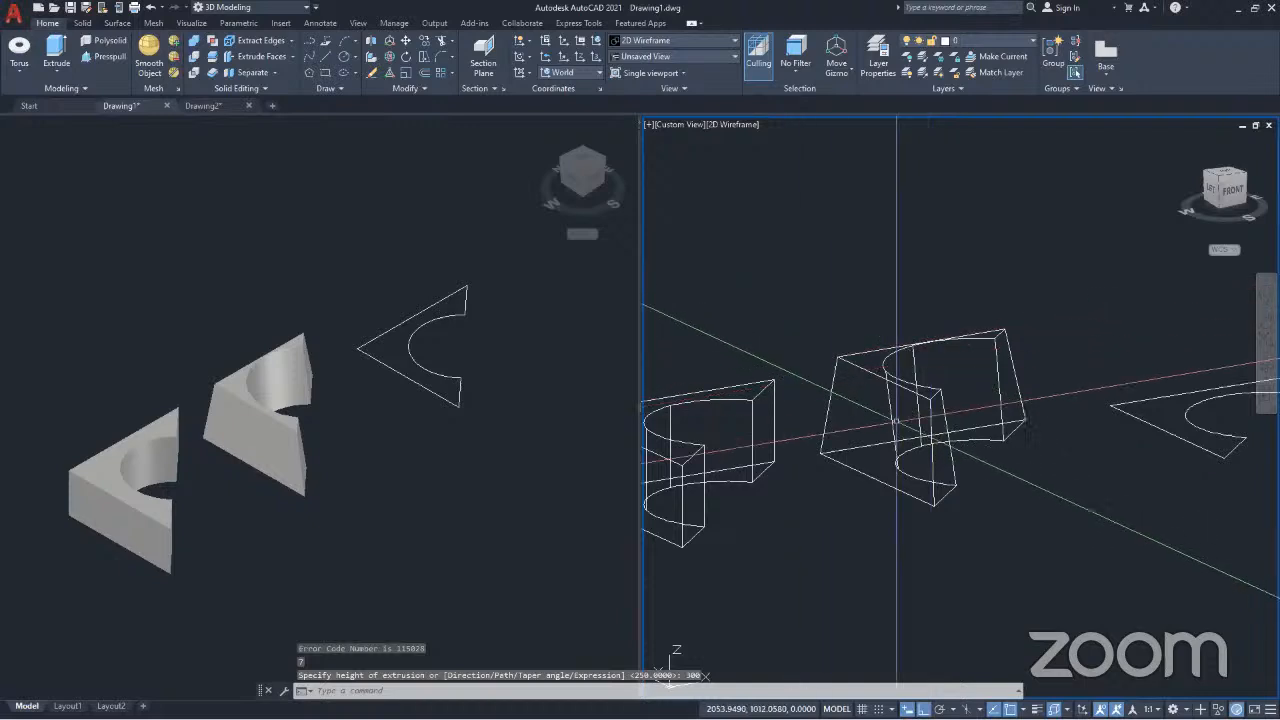
Step: Examine the tapered solid in the Realistic viewport, comparing its sloping end faces with the straight extrusion beside it
{"action": "scroll", "coordinate": [286, 414], "scroll_direction": "up", "scroll_amount": 4}
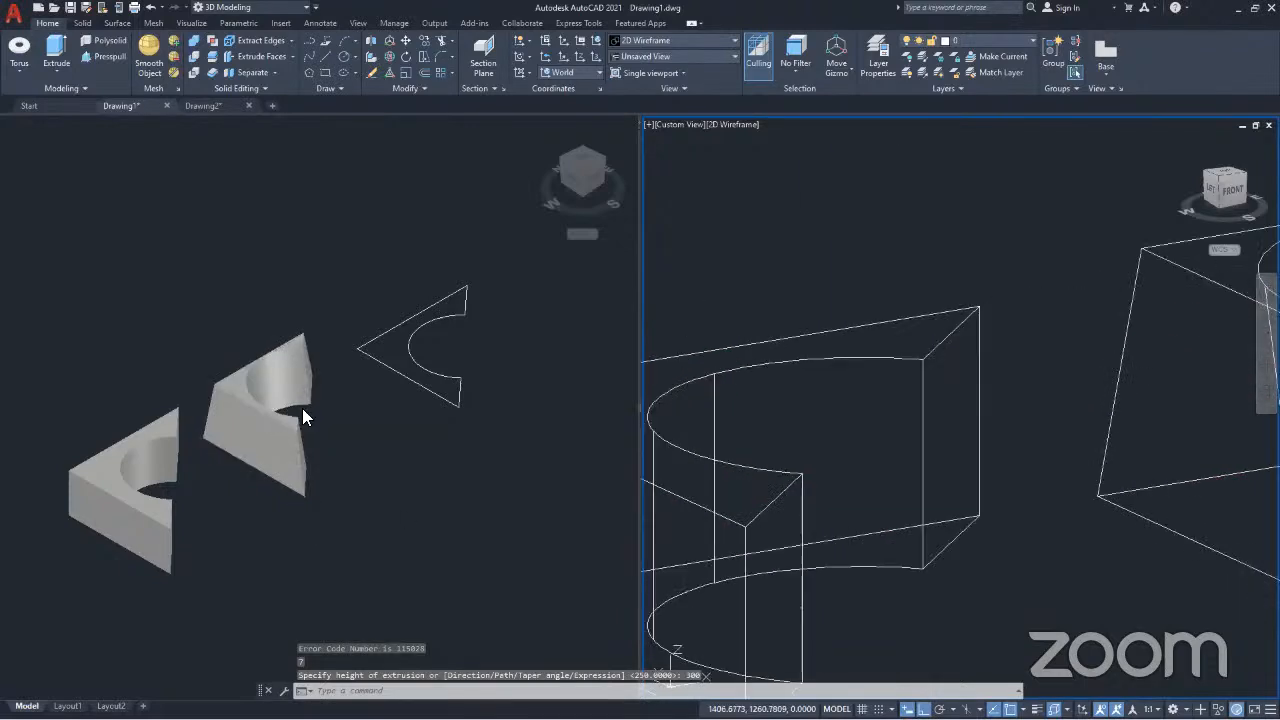
{"action": "left_click", "coordinate": [390, 427]}
{"action": "scroll", "coordinate": [390, 430], "scroll_direction": "up", "scroll_amount": 5}
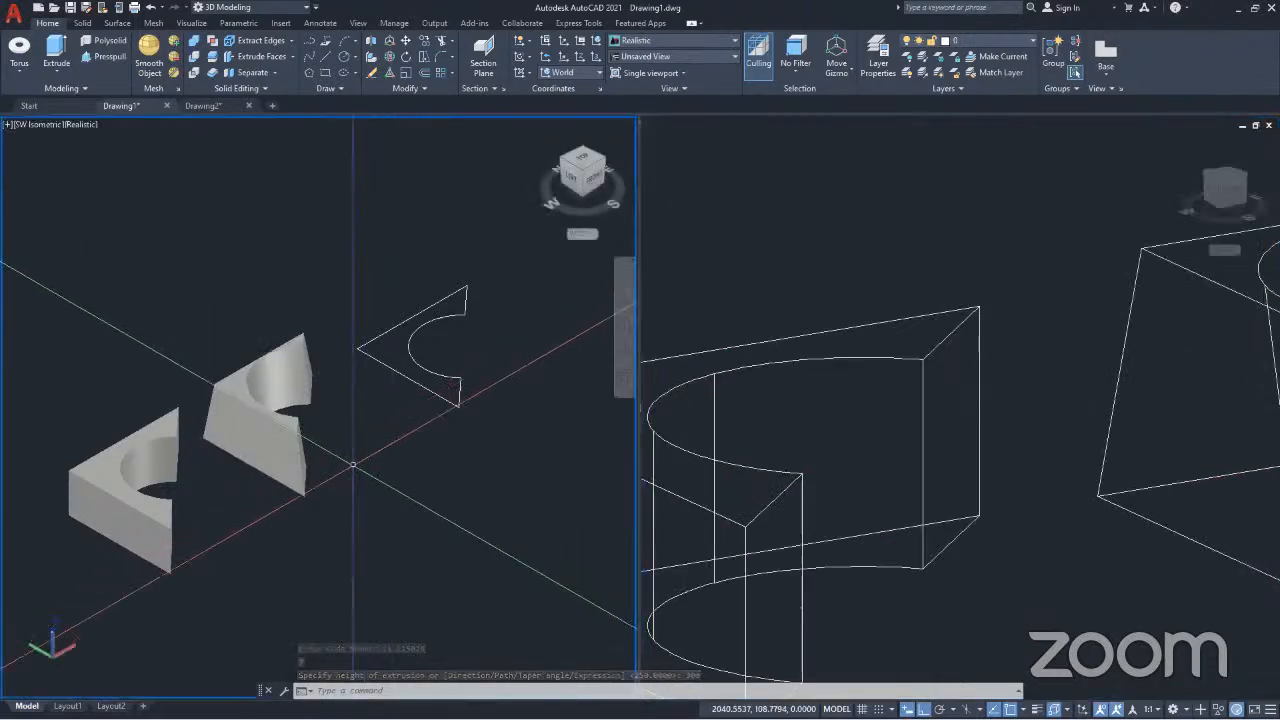
{"action": "middle_click_drag", "start_coordinate": [314, 478], "coordinate": [274, 503]}
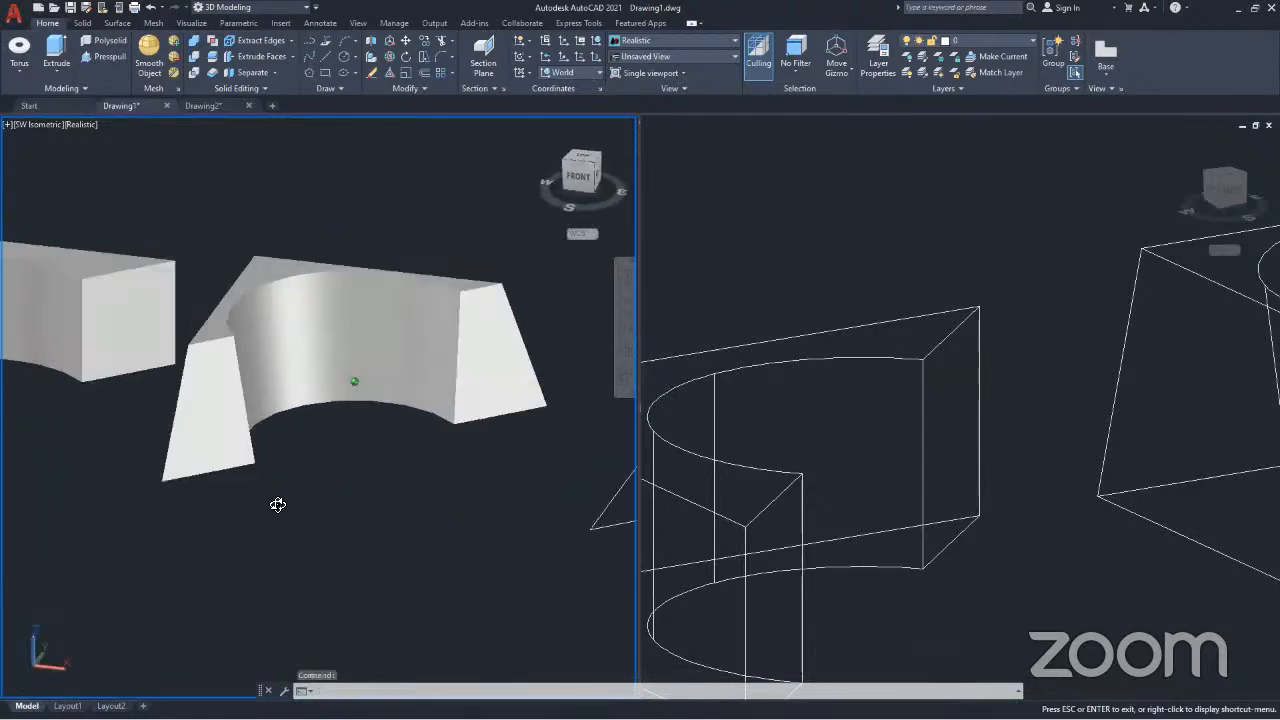
{"action": "scroll", "coordinate": [400, 453], "scroll_direction": "down", "scroll_amount": 3}
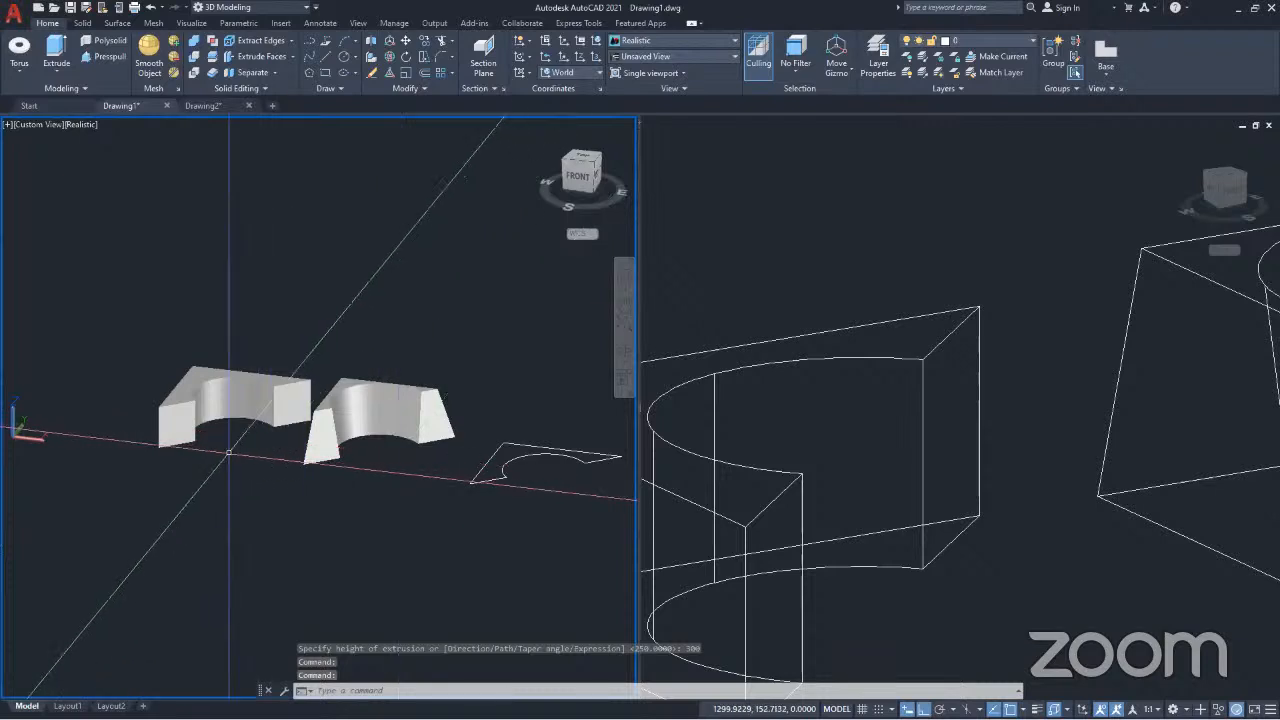
{"action": "scroll", "coordinate": [206, 415], "scroll_direction": "up", "scroll_amount": 4}
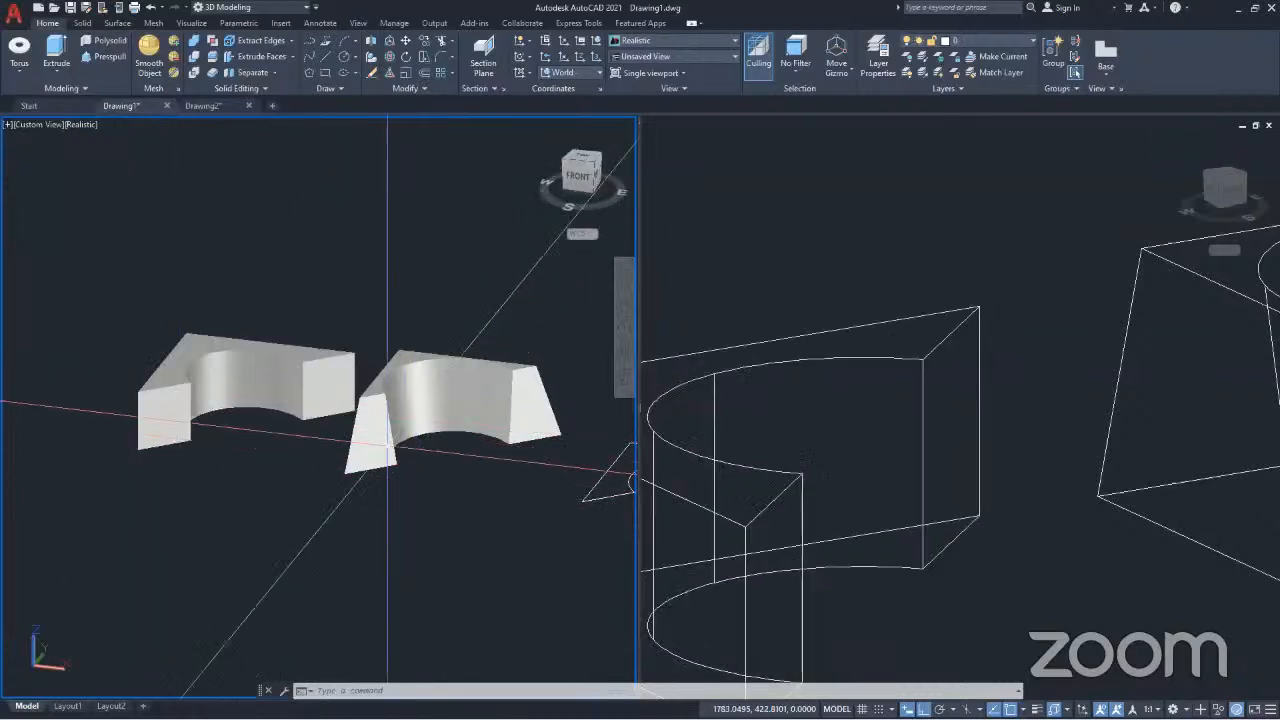
{"action": "scroll", "coordinate": [388, 442], "scroll_direction": "up", "scroll_amount": 3}
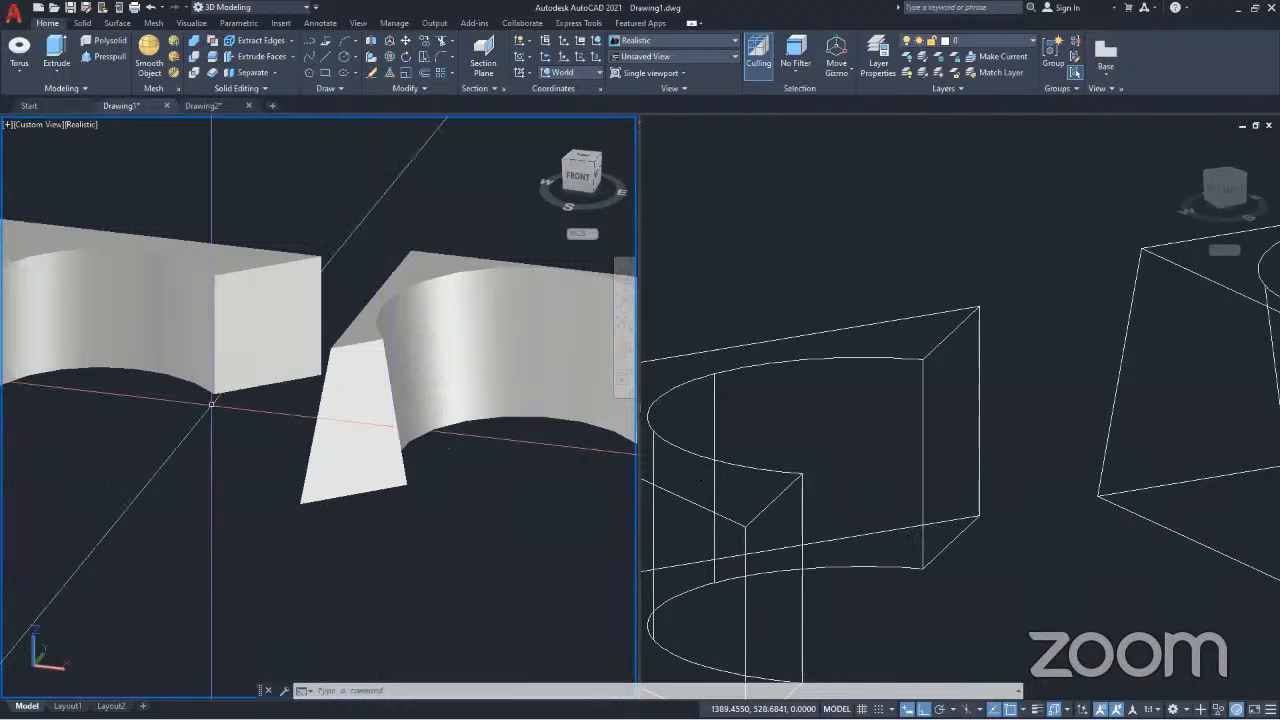
{"action": "scroll", "coordinate": [211, 404], "scroll_direction": "up", "scroll_amount": 2}
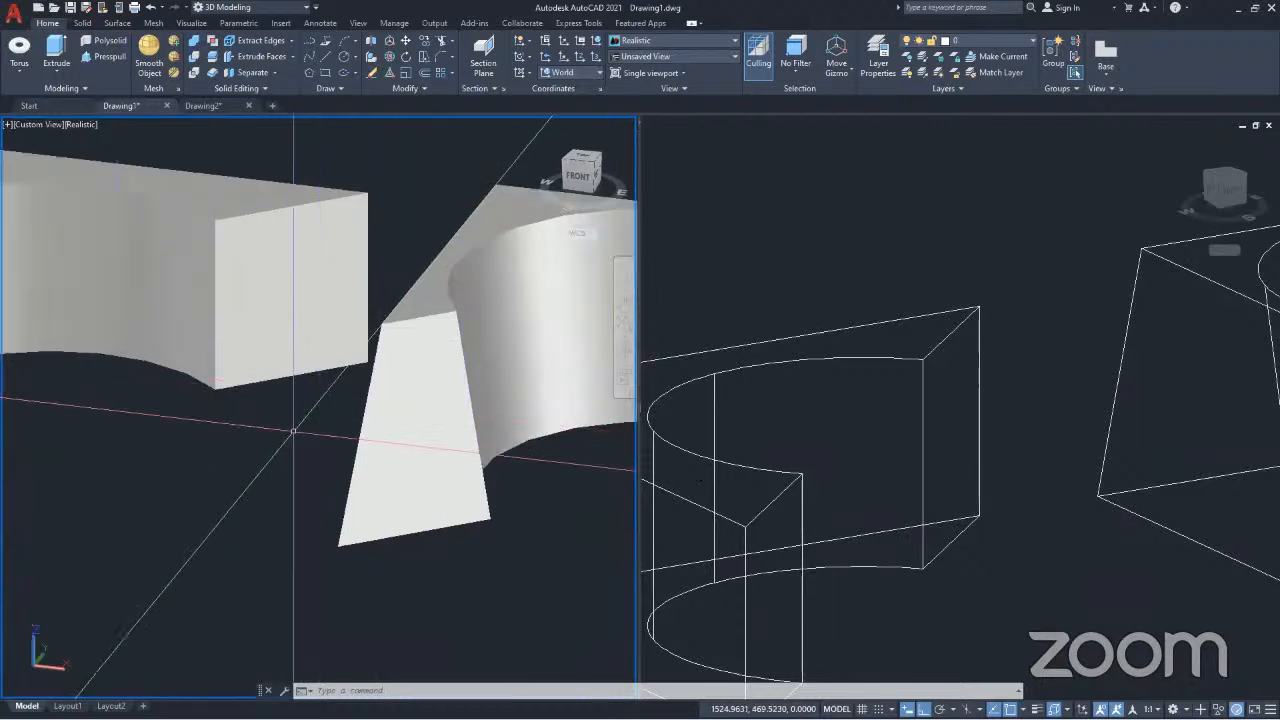
{"action": "scroll", "coordinate": [288, 418], "scroll_direction": "down", "scroll_amount": 7}
{"action": "scroll", "coordinate": [338, 411], "scroll_direction": "up", "scroll_amount": 2}
{"action": "scroll", "coordinate": [344, 402], "scroll_direction": "up", "scroll_amount": 2}
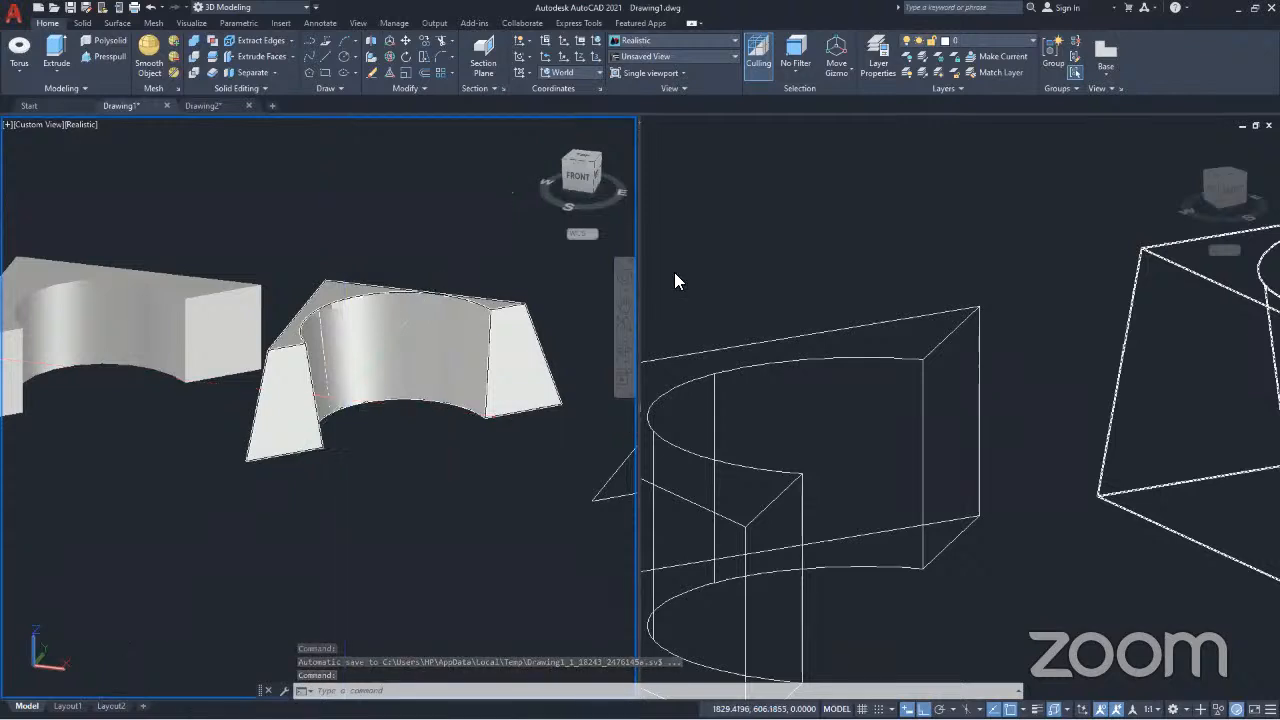
Step: Undo the view changes and the tapered extrusion of the middle solid, back to its flat closed profile
{"action": "left_click", "coordinate": [836, 232]}
{"action": "scroll", "coordinate": [836, 272], "scroll_direction": "down", "scroll_amount": 3}
{"action": "middle_click_drag", "start_coordinate": [874, 381], "coordinate": [876, 411]}
{"action": "key", "text": "ctrl+z"}
{"action": "key", "text": "ctrl+z"}
{"action": "key", "text": "ctrl+z"}
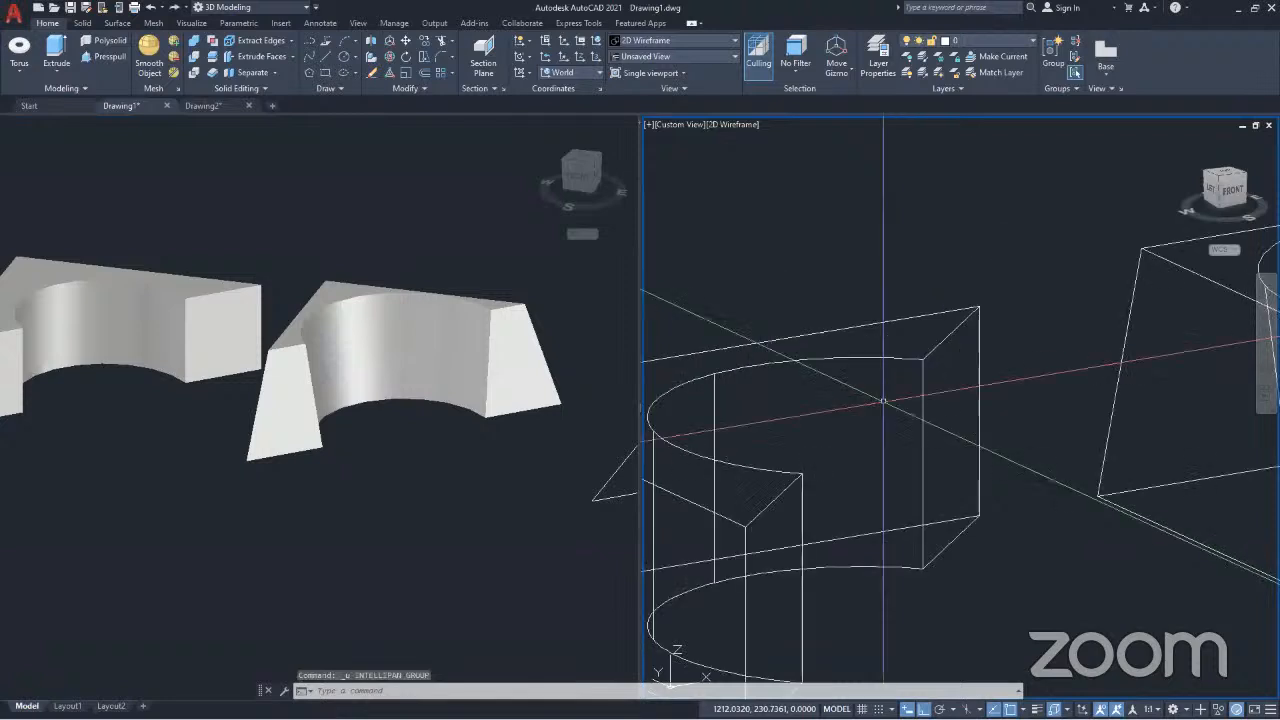
{"action": "key", "text": "ctrl+z"}
{"action": "key", "text": "ctrl+z"}
{"action": "key", "text": "ctrl+z"}
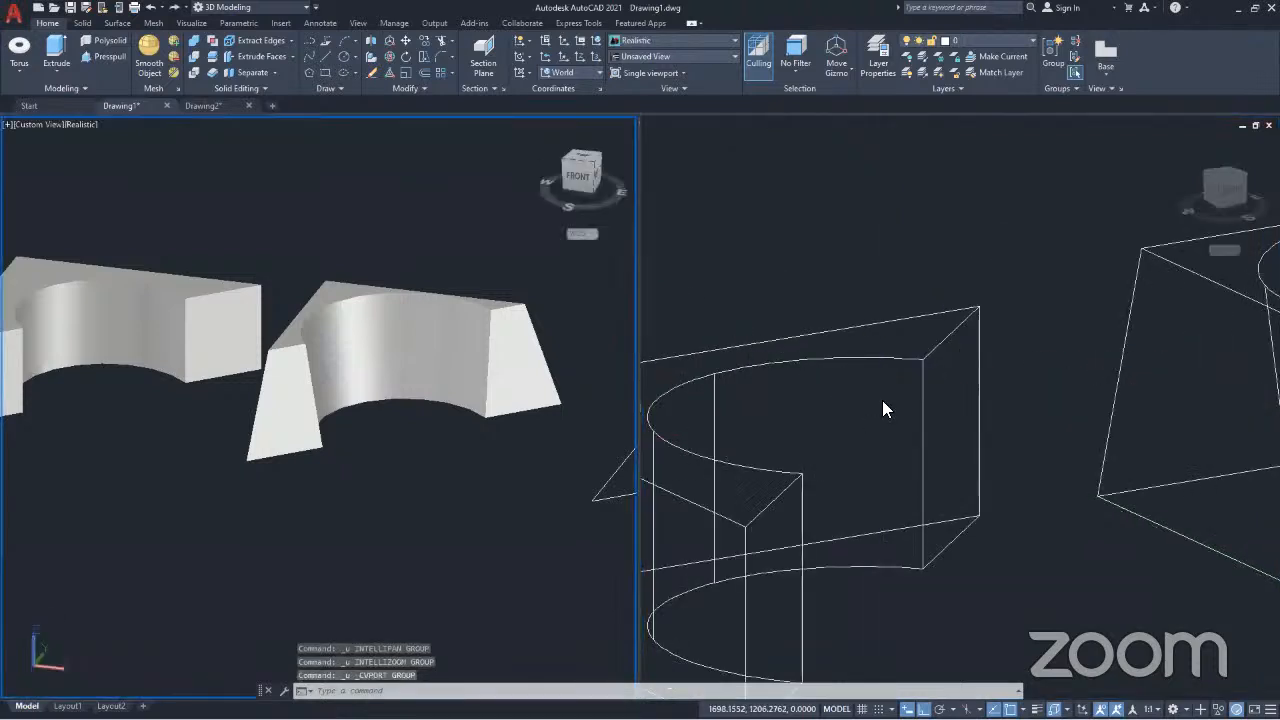
{"action": "key", "text": "ctrl+z"}
{"action": "key", "text": "ctrl+z"}
{"action": "key", "text": "ctrl+z"}
{"action": "key", "text": "ctrl+z"}
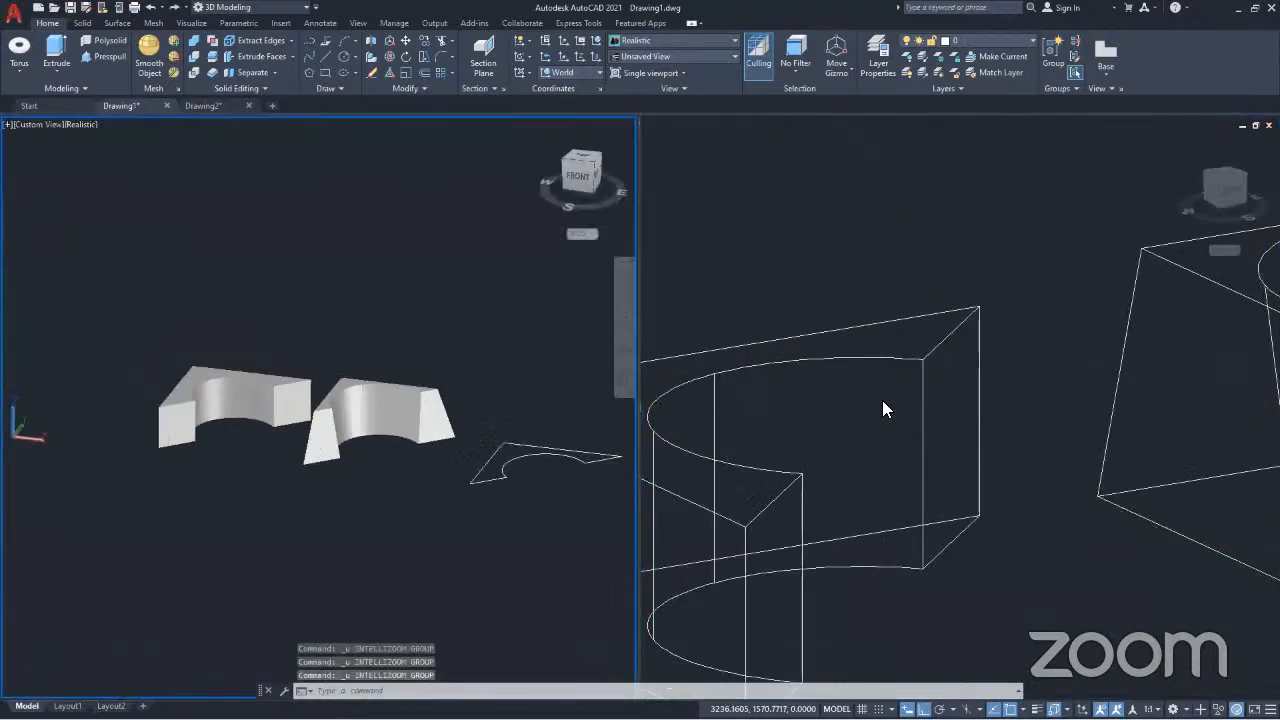
{"action": "key", "text": "ctrl+z"}
{"action": "key", "text": "ctrl+z"}
{"action": "key", "text": "ctrl+z"}
{"action": "key", "text": "ctrl+z"}
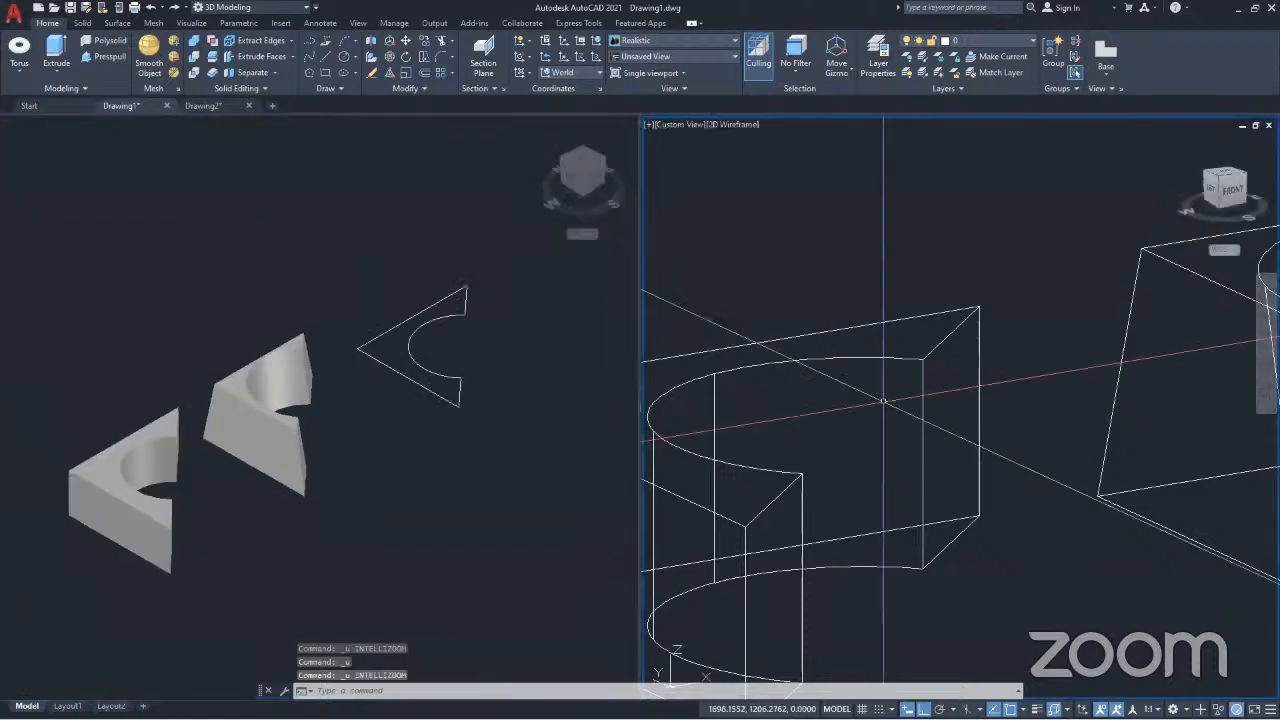
{"action": "key", "text": "ctrl+z"}
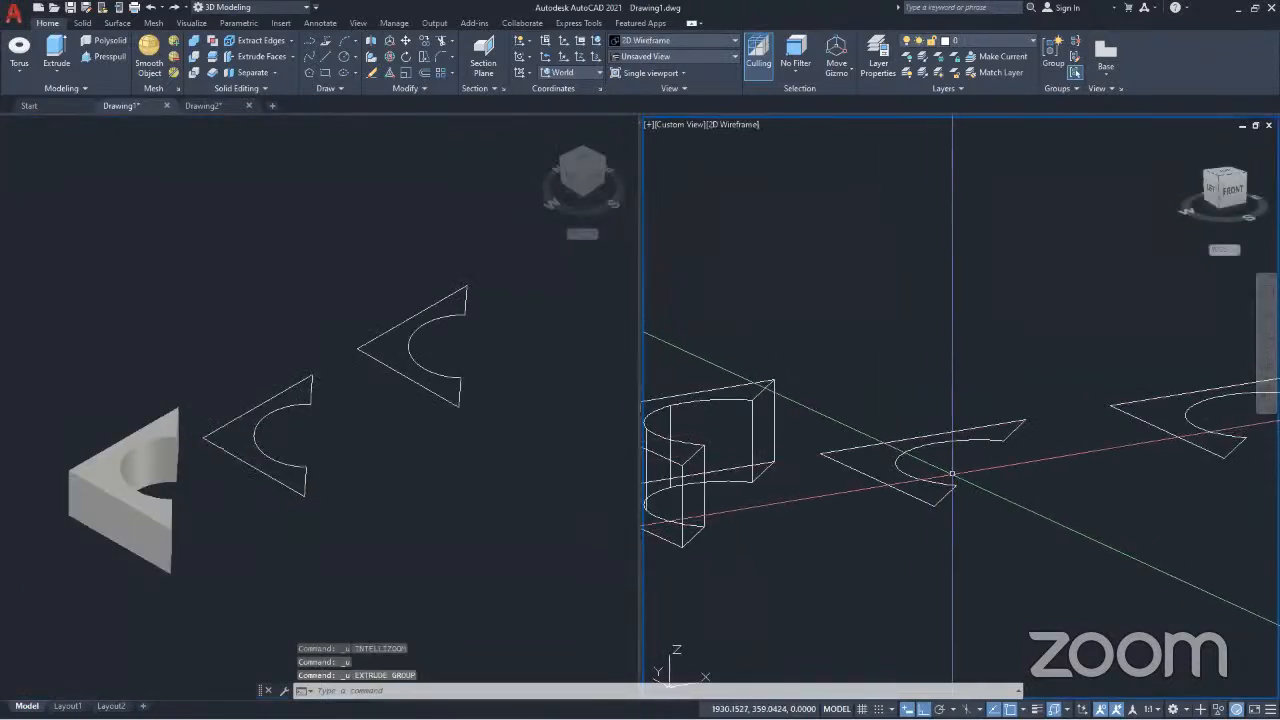
Step: Extrude the middle profile in the 2D Wireframe viewport with a steeper taper angle and a height of 250
{"action": "scroll", "coordinate": [916, 474], "scroll_direction": "up", "scroll_amount": 2}
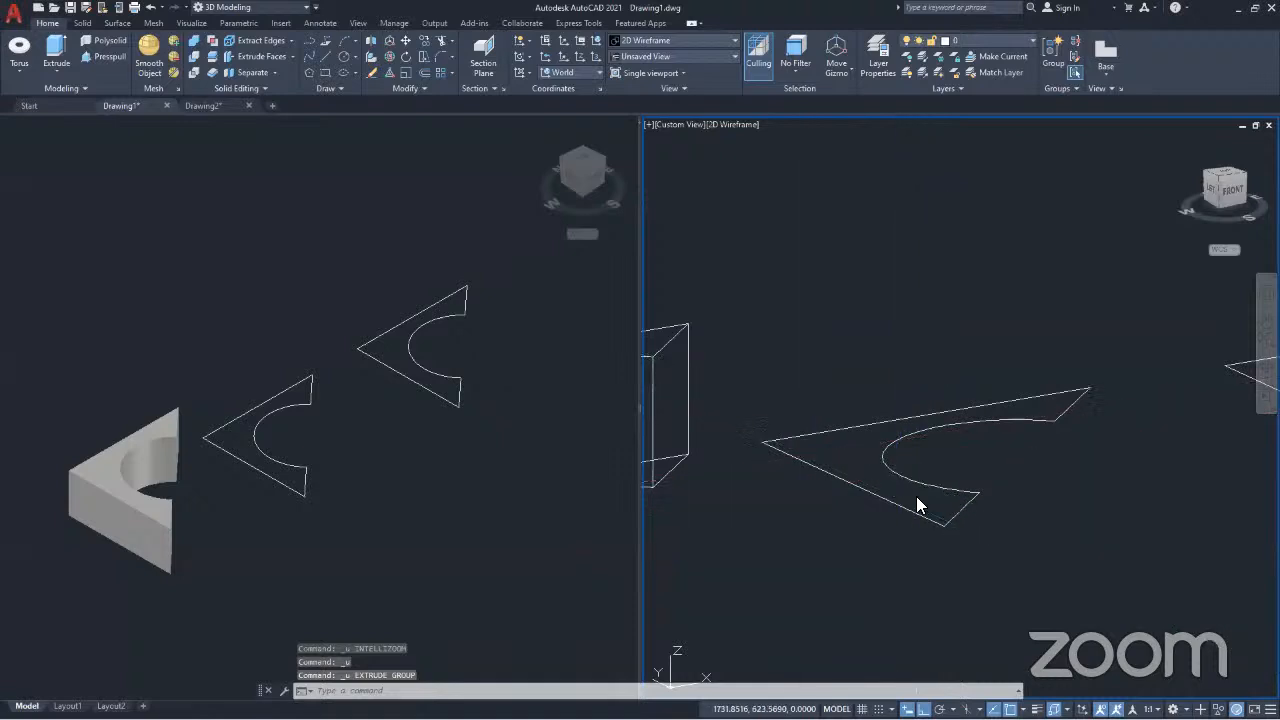
{"action": "left_click", "coordinate": [1008, 573]}
{"action": "left_click", "coordinate": [872, 457]}
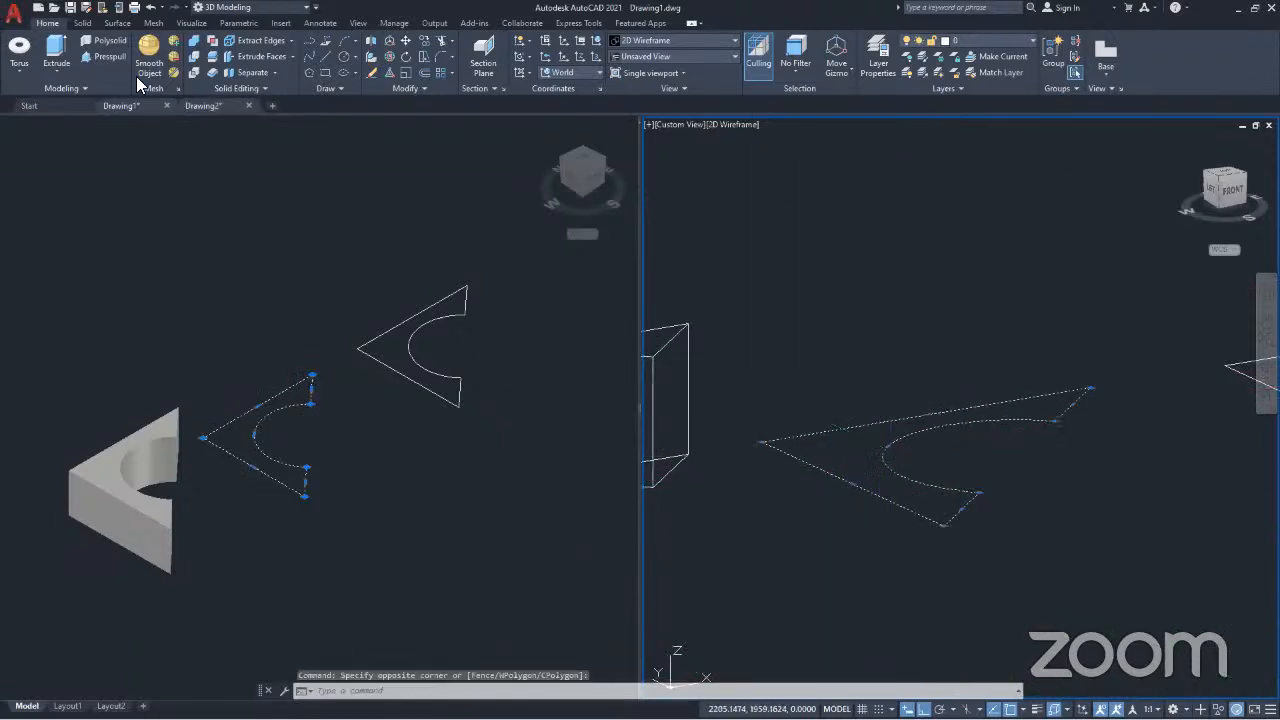
{"action": "left_click", "coordinate": [57, 50]}
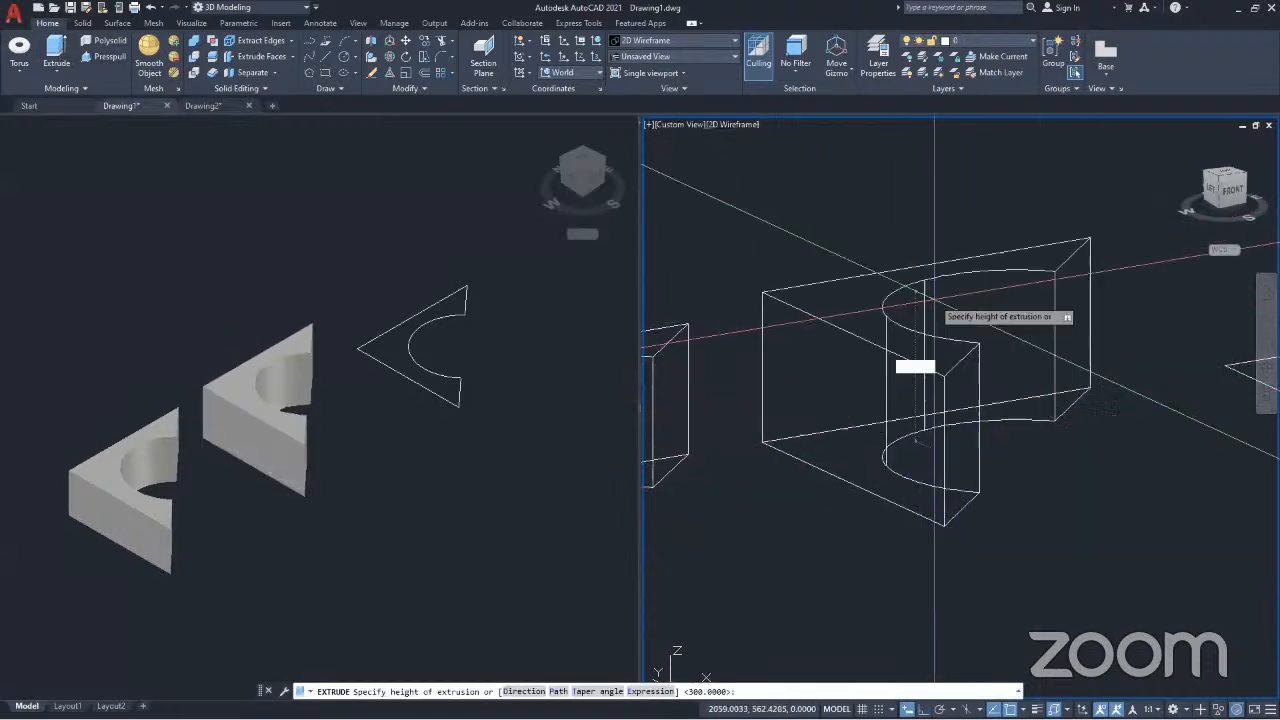
{"action": "scroll", "coordinate": [965, 405], "scroll_direction": "down", "scroll_amount": 3}
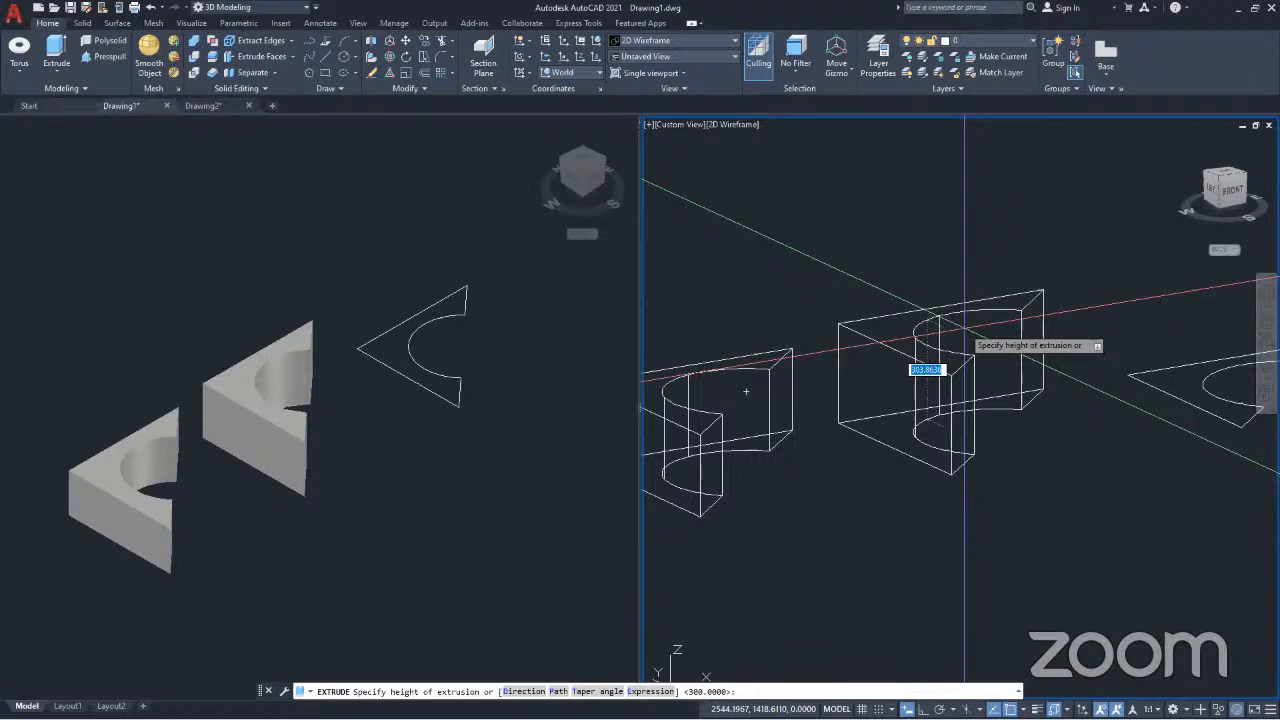
{"action": "left_click", "coordinate": [596, 697]}
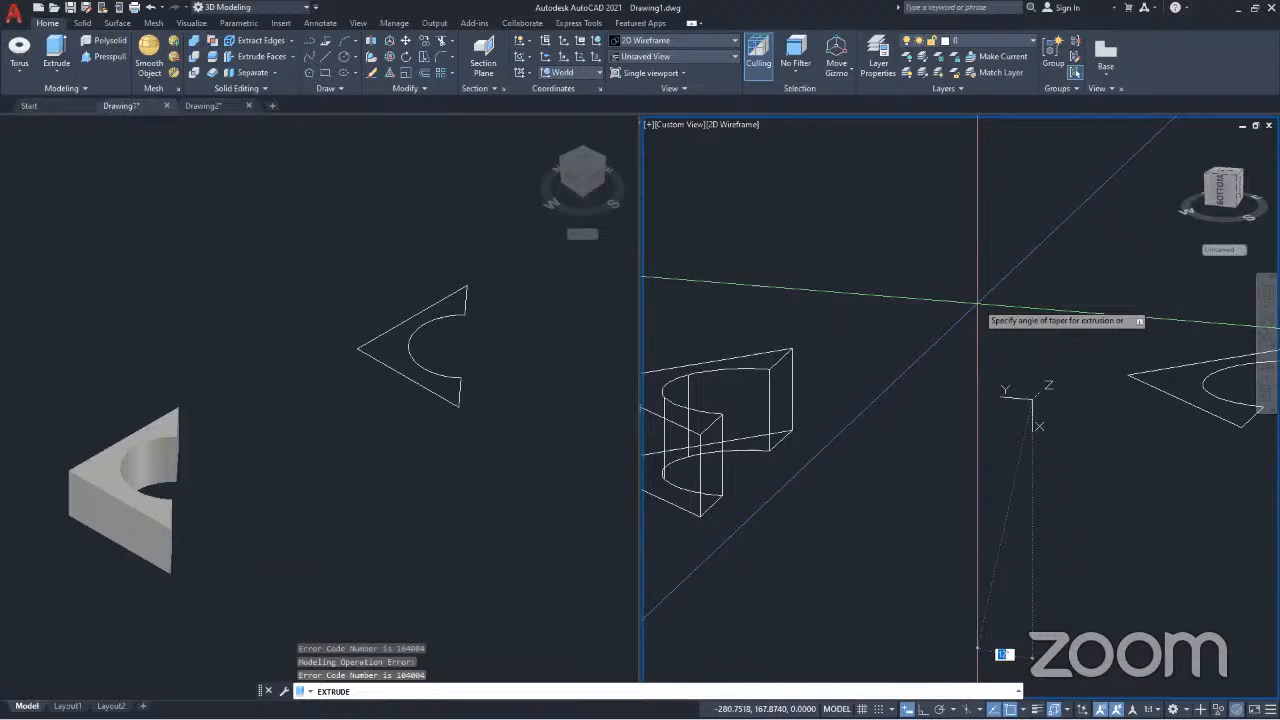
{"action": "type", "text": "6"}
{"action": "key", "text": "Return"}
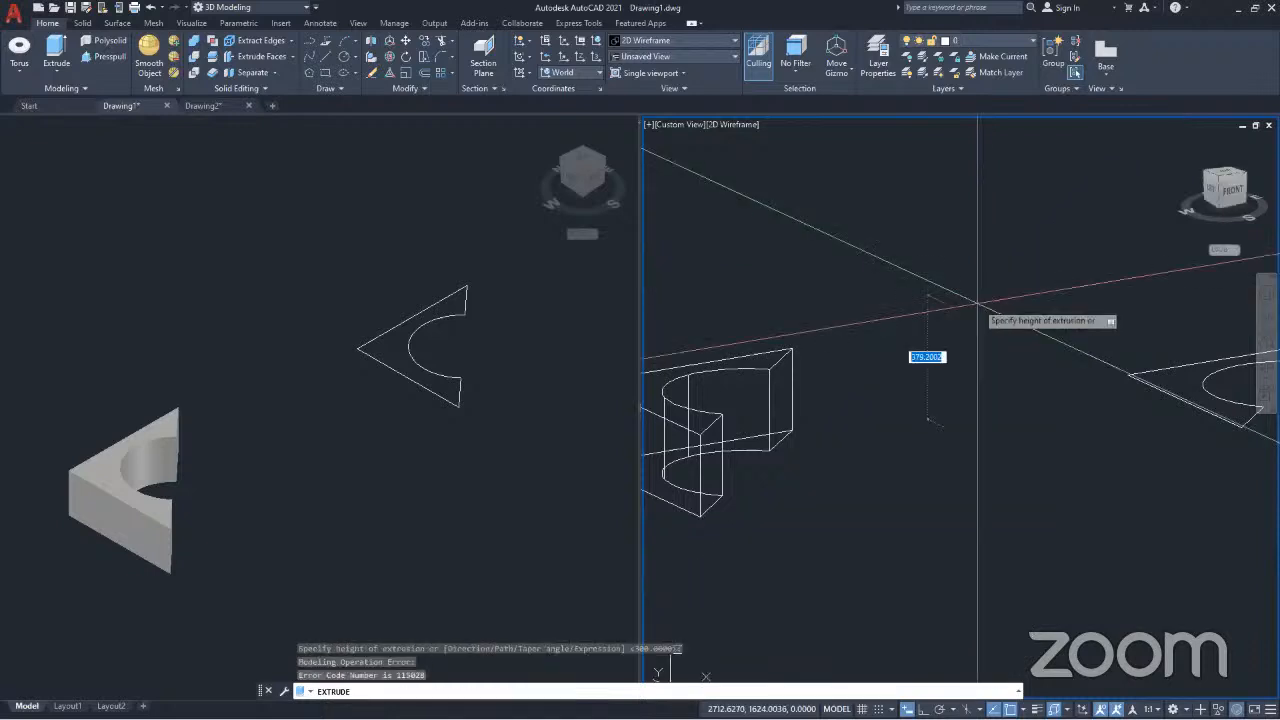
{"action": "key", "text": "BackSpace"}
{"action": "type", "text": "250"}
{"action": "key", "text": "Return"}
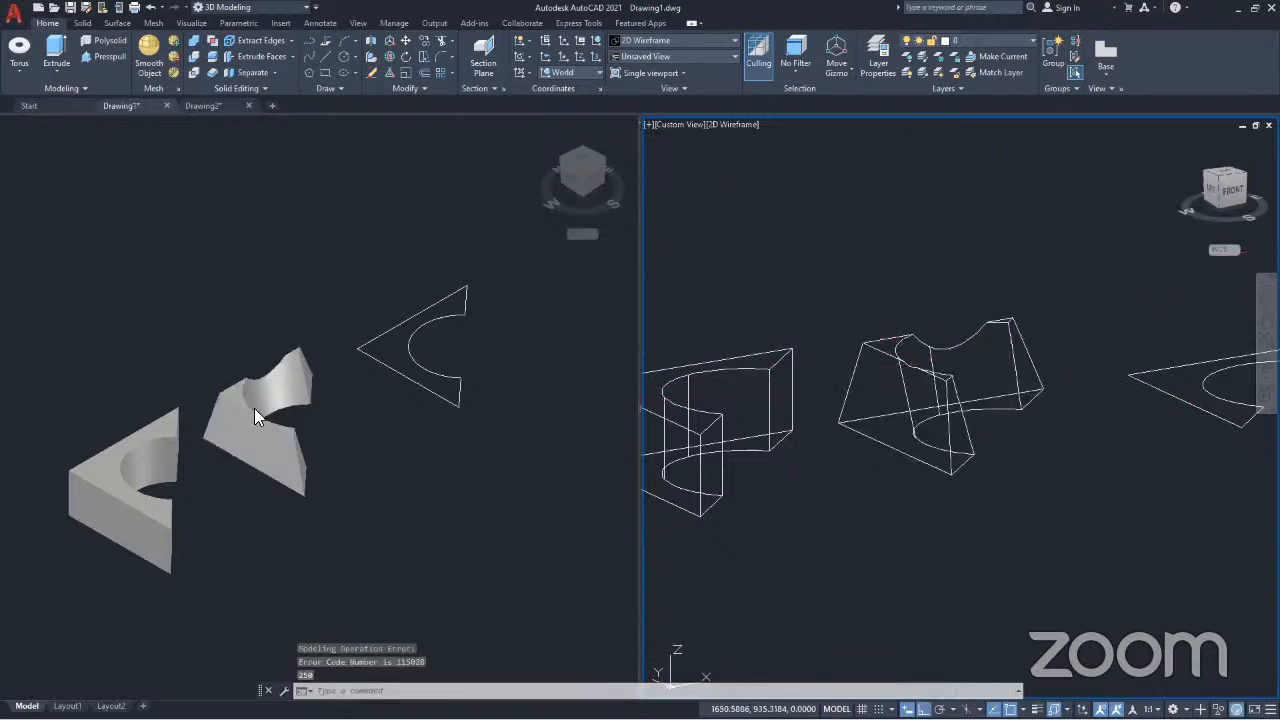
Step: Examine the steeply tapered solid from the front in the Realistic viewport and compare it with the untapered one
{"action": "left_click", "coordinate": [366, 470]}
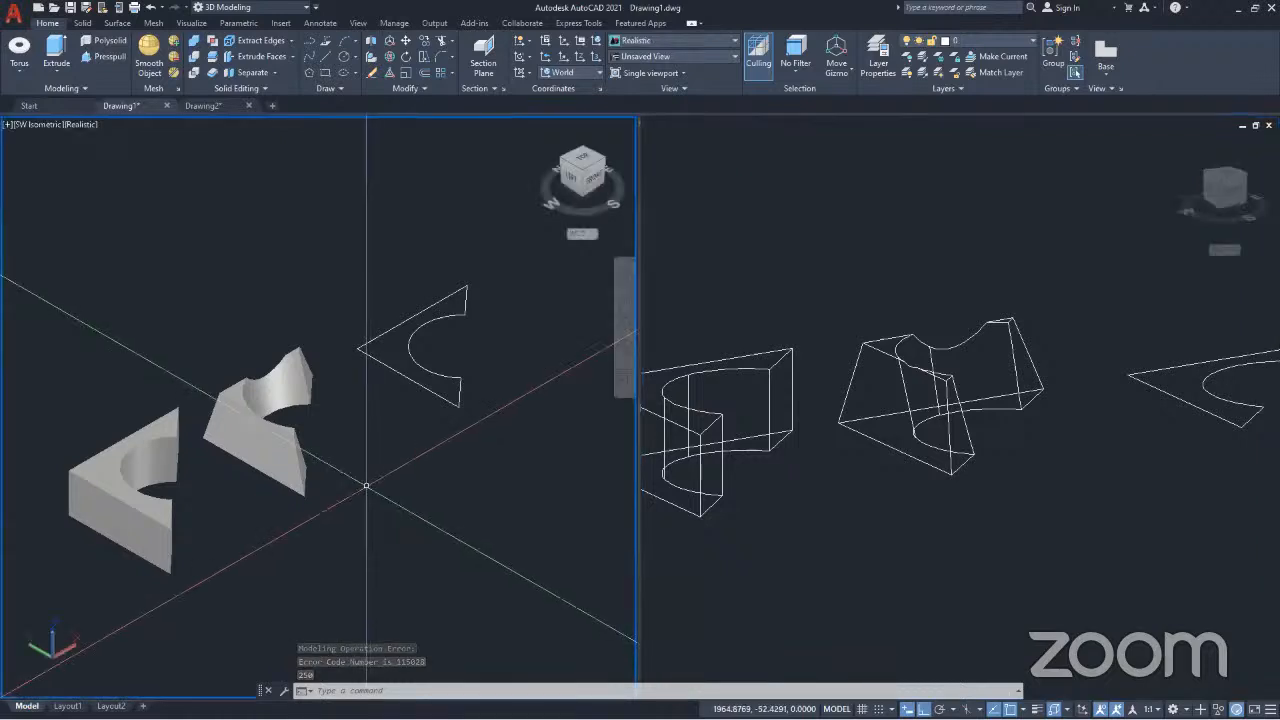
{"action": "middle_click_drag", "start_coordinate": [409, 497], "coordinate": [243, 394], "text": "shift"}
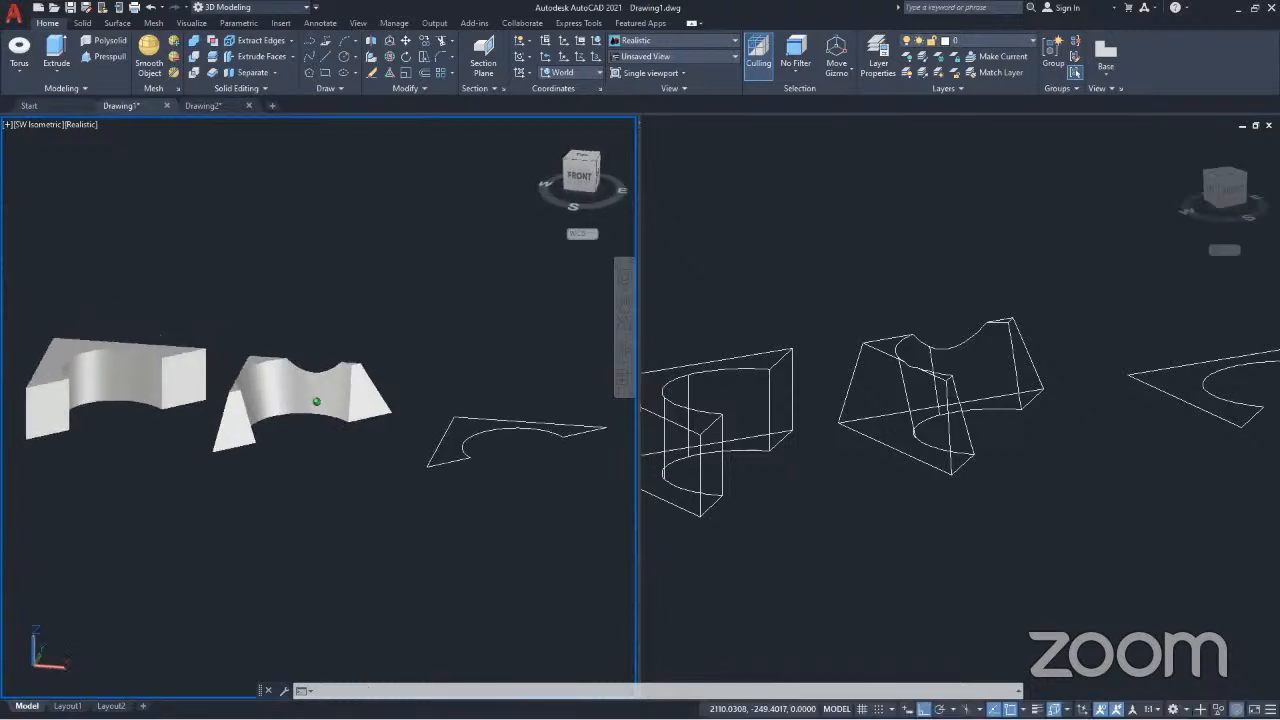
{"action": "scroll", "coordinate": [243, 394], "scroll_direction": "up", "scroll_amount": 4}
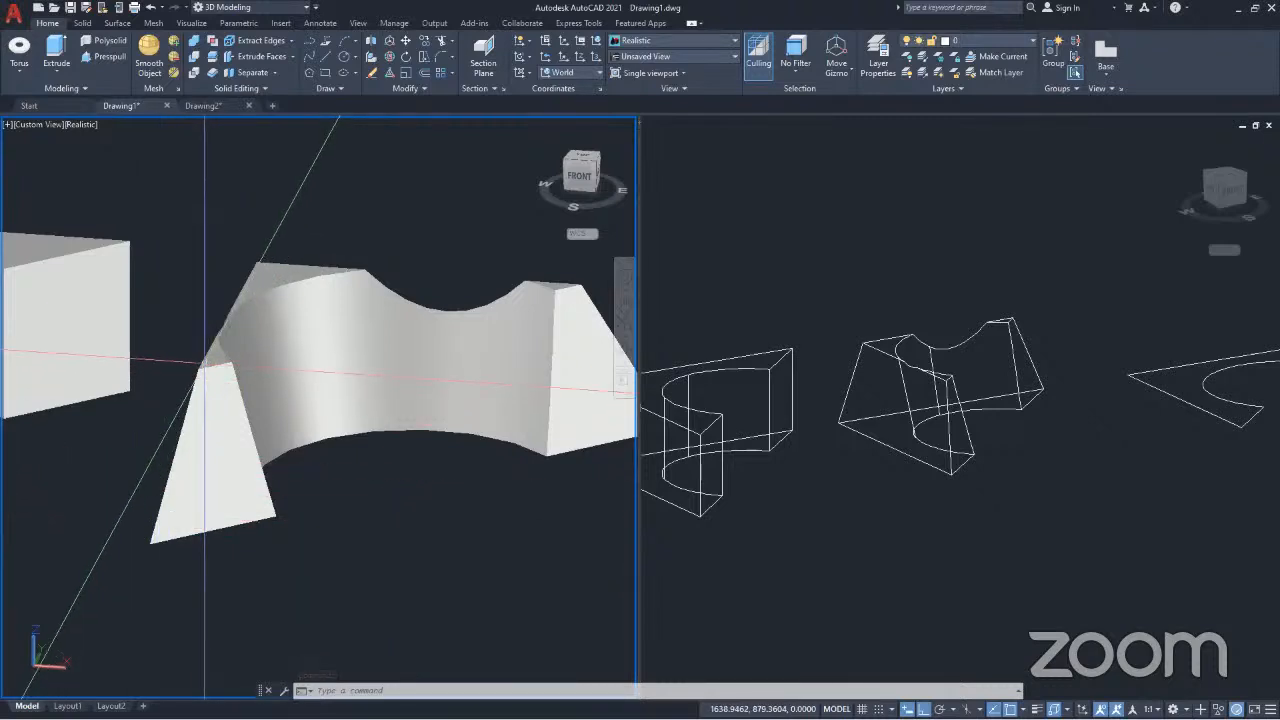
{"action": "left_click", "coordinate": [270, 360]}
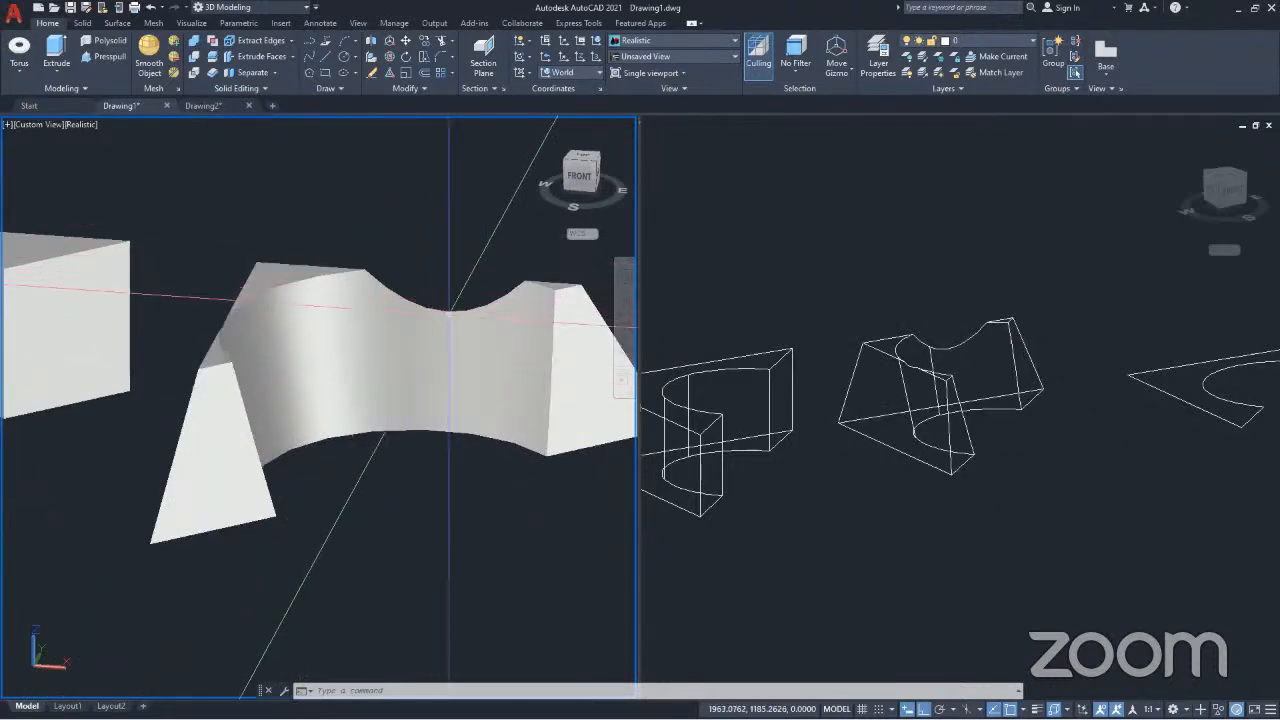
{"action": "key", "text": "Escape"}
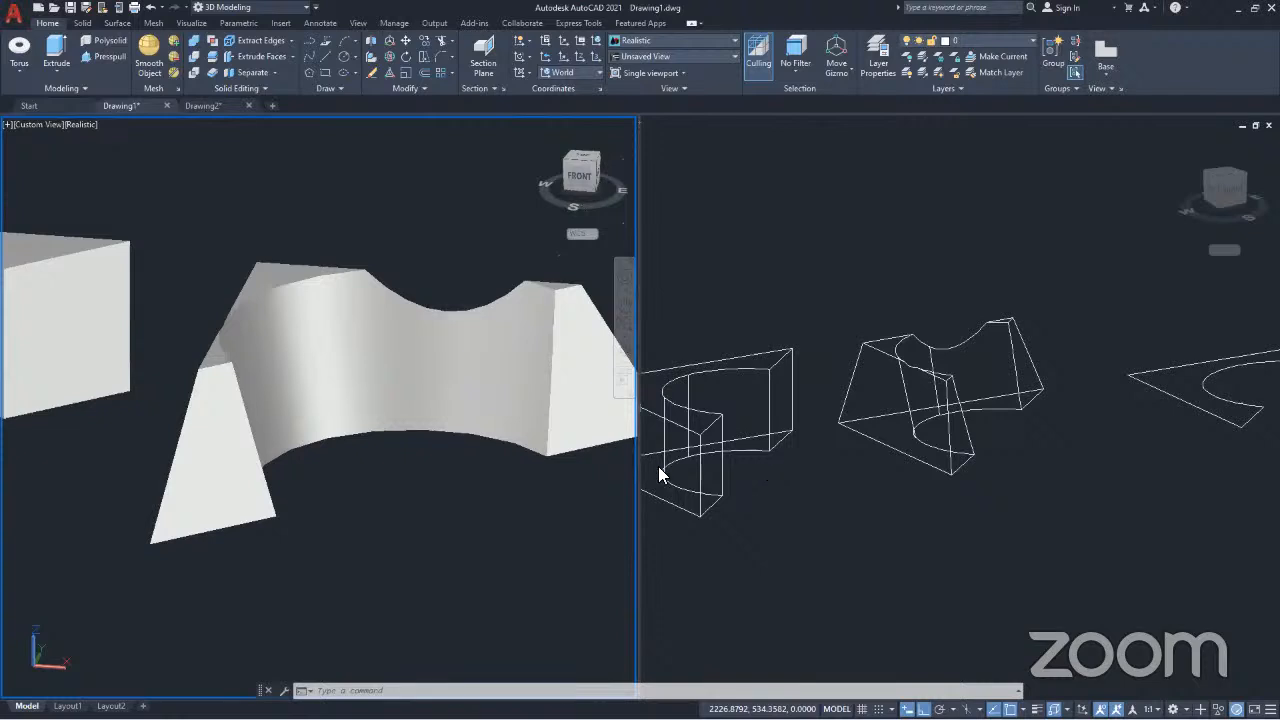
{"action": "scroll", "coordinate": [360, 380], "scroll_direction": "down", "scroll_amount": 5}
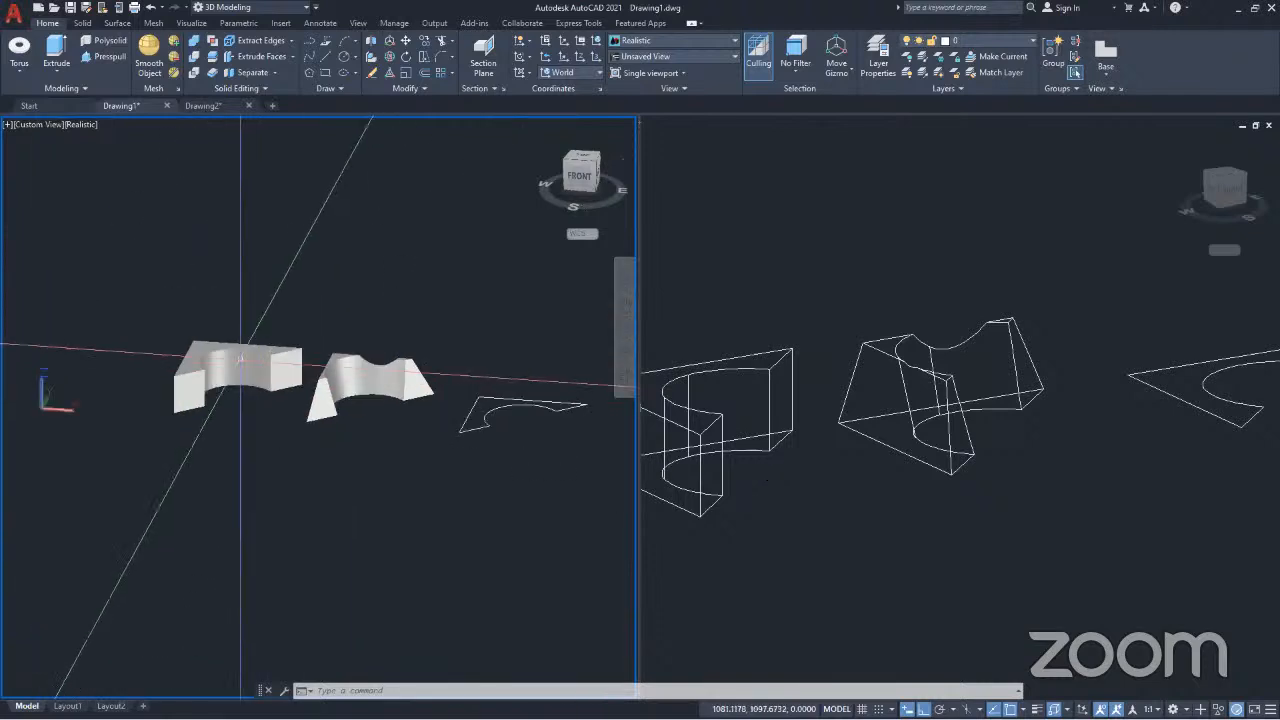
{"action": "scroll", "coordinate": [243, 365], "scroll_direction": "up", "scroll_amount": 5}
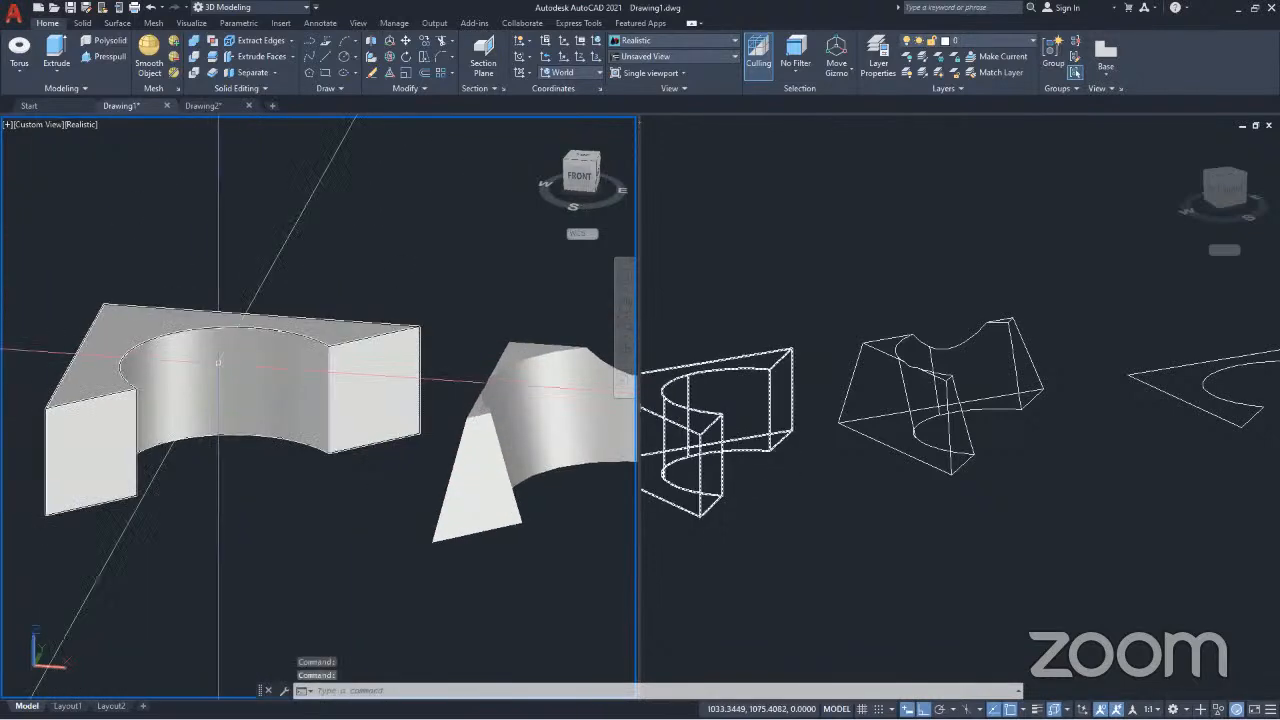
Step: Examine the straight and tapered solids from a higher angle in the Realistic viewport, with the flat third profile also in view
{"action": "middle_click_drag", "start_coordinate": [234, 374], "coordinate": [240, 460], "text": "shift"}
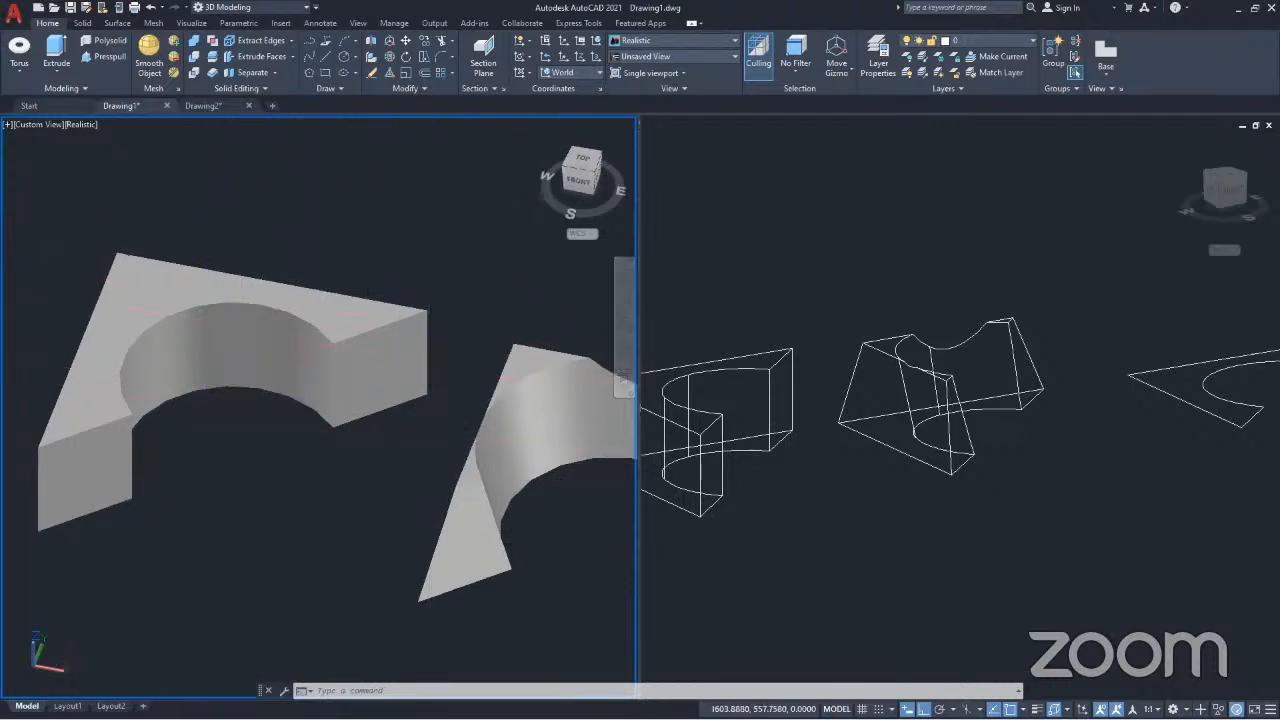
{"action": "middle_click_drag", "start_coordinate": [431, 453], "coordinate": [294, 431]}
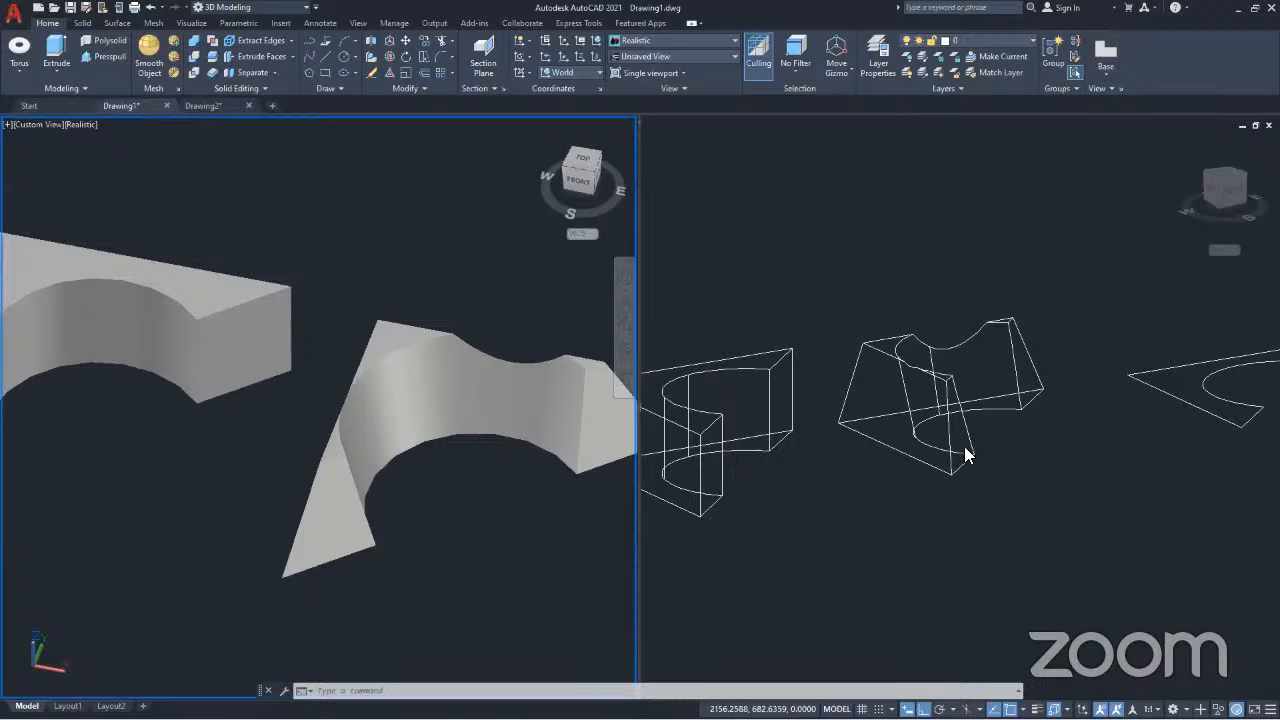
{"action": "scroll", "coordinate": [973, 418], "scroll_direction": "down", "scroll_amount": 4}
{"action": "middle_click_drag", "start_coordinate": [551, 505], "coordinate": [368, 491]}
Step: Draw a line about 464 straight up from the flat profile's outer corner in the 2D Wireframe viewport, continued by a segment along X
{"action": "left_click", "coordinate": [948, 544]}
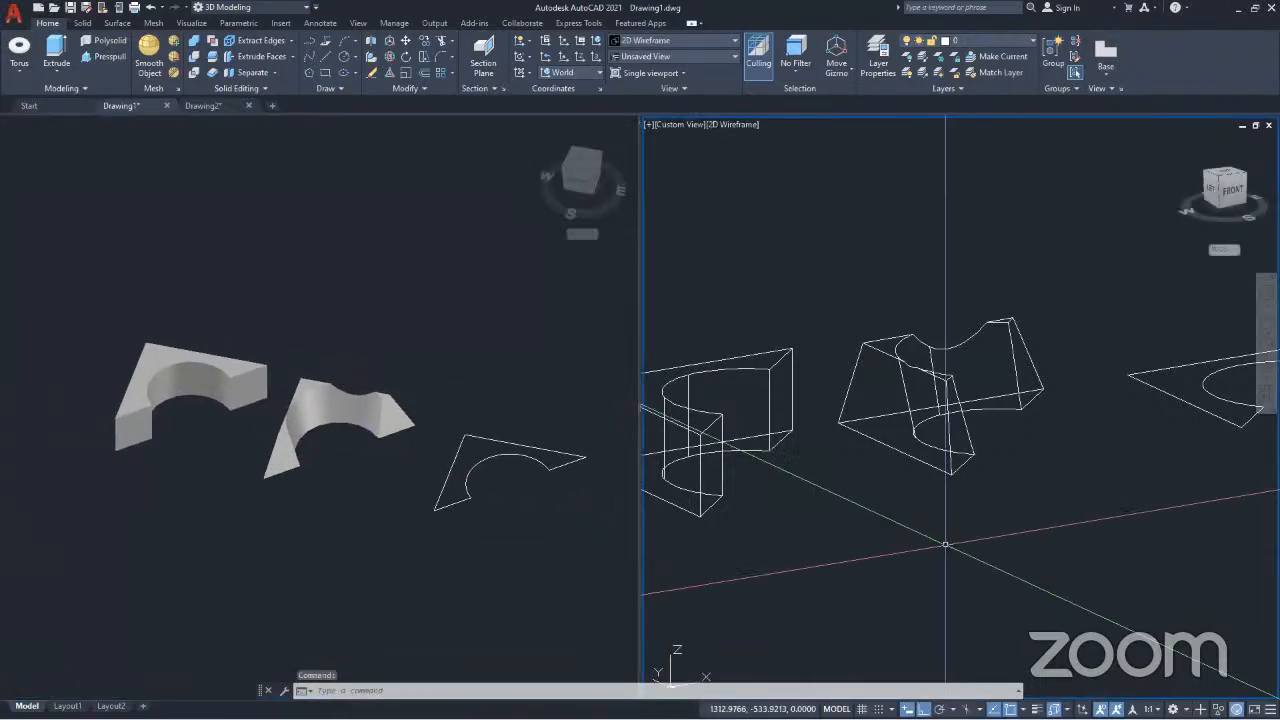
{"action": "scroll", "coordinate": [851, 484], "scroll_direction": "down", "scroll_amount": 2}
{"action": "scroll", "coordinate": [1100, 437], "scroll_direction": "up", "scroll_amount": 6}
{"action": "scroll", "coordinate": [1075, 437], "scroll_direction": "down", "scroll_amount": 4}
{"action": "middle_click_drag", "start_coordinate": [1069, 437], "coordinate": [909, 471]}
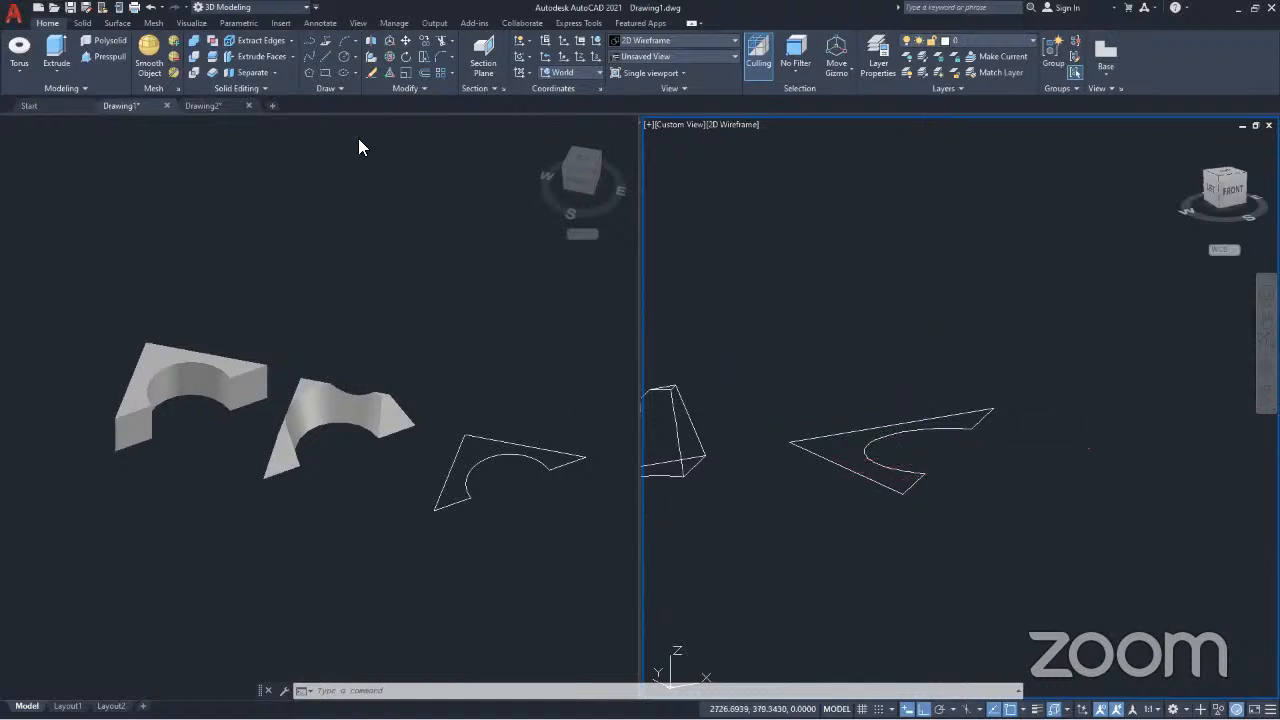
{"action": "left_click", "coordinate": [320, 58]}
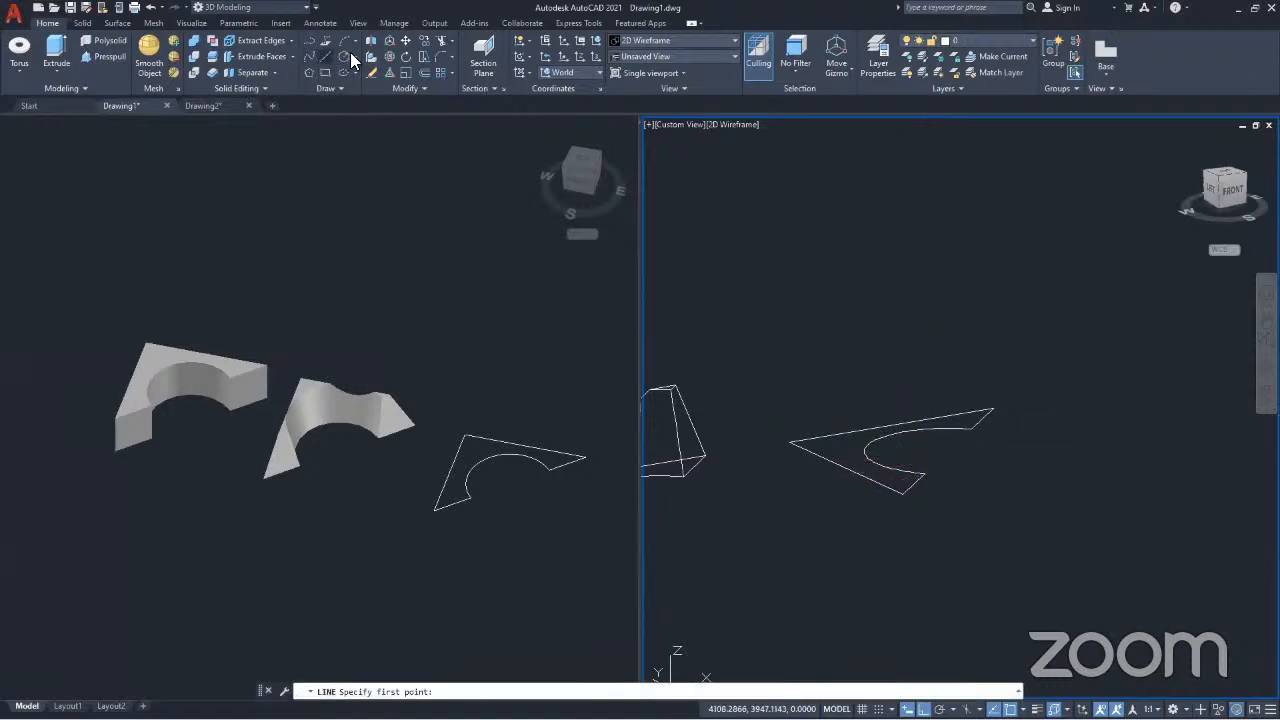
{"action": "left_click", "coordinate": [993, 409]}
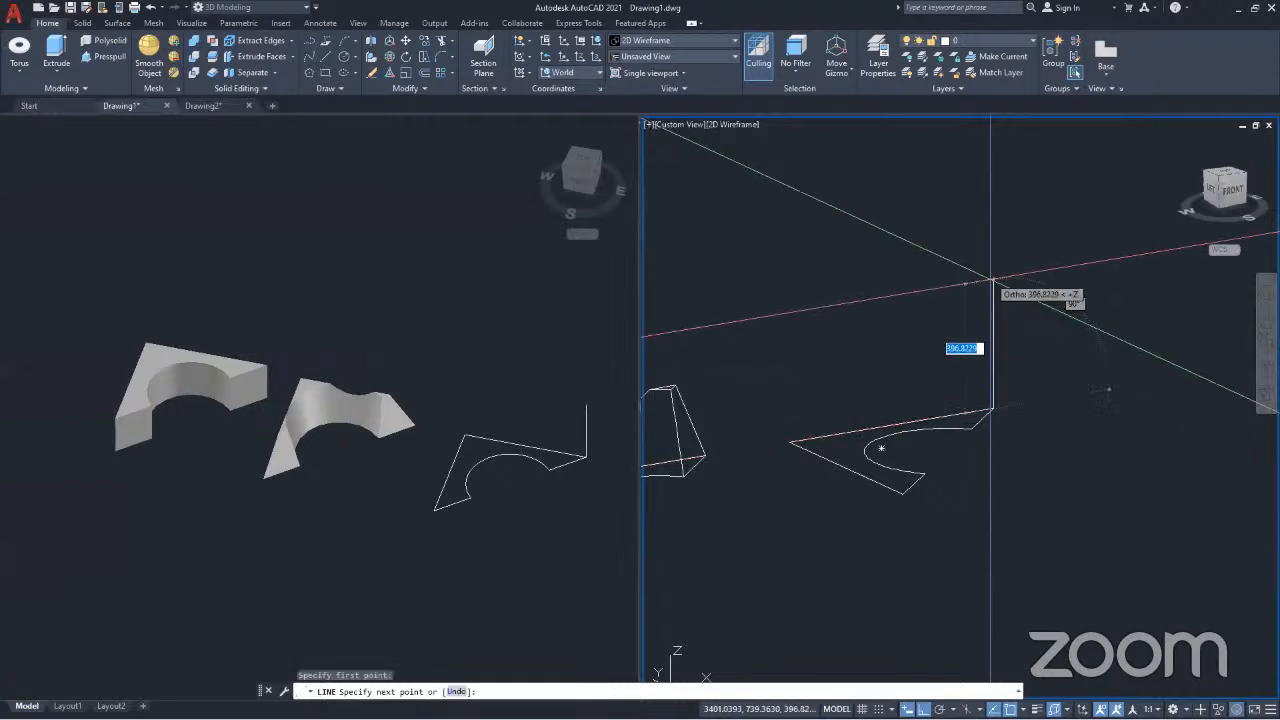
{"action": "left_click", "coordinate": [992, 257]}
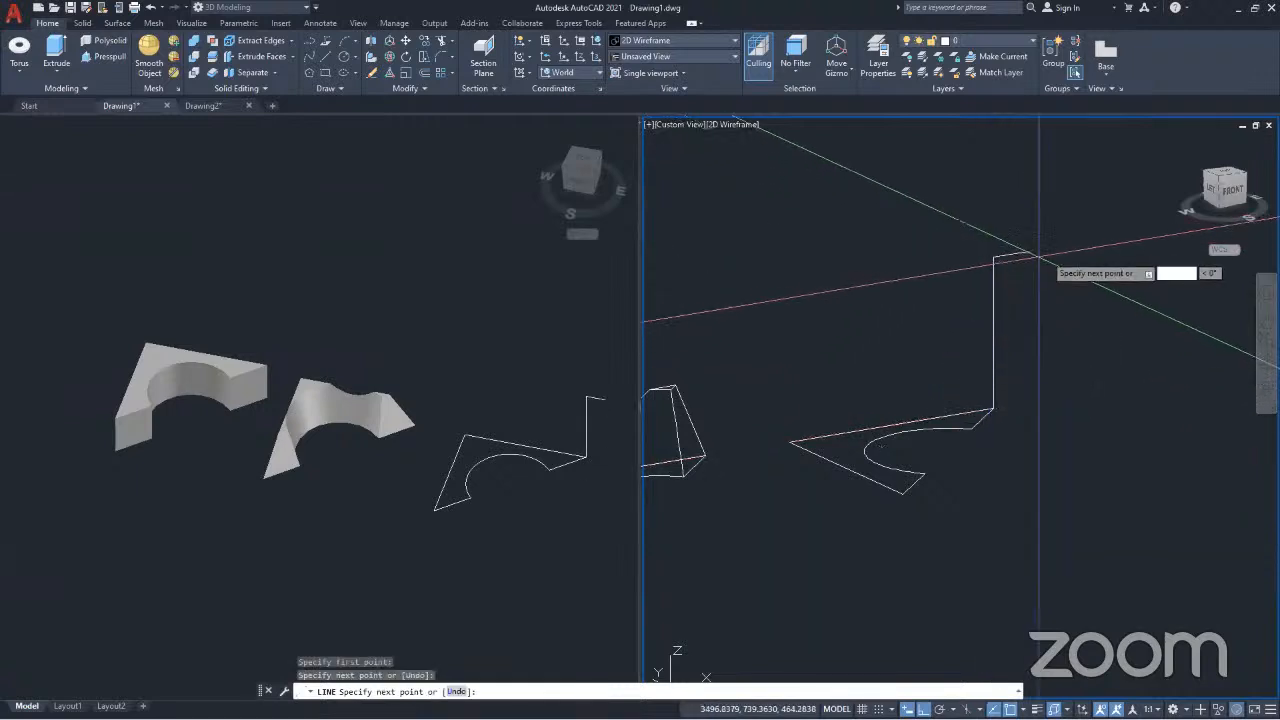
{"action": "left_click", "coordinate": [1097, 243]}
{"action": "key", "text": "Return"}
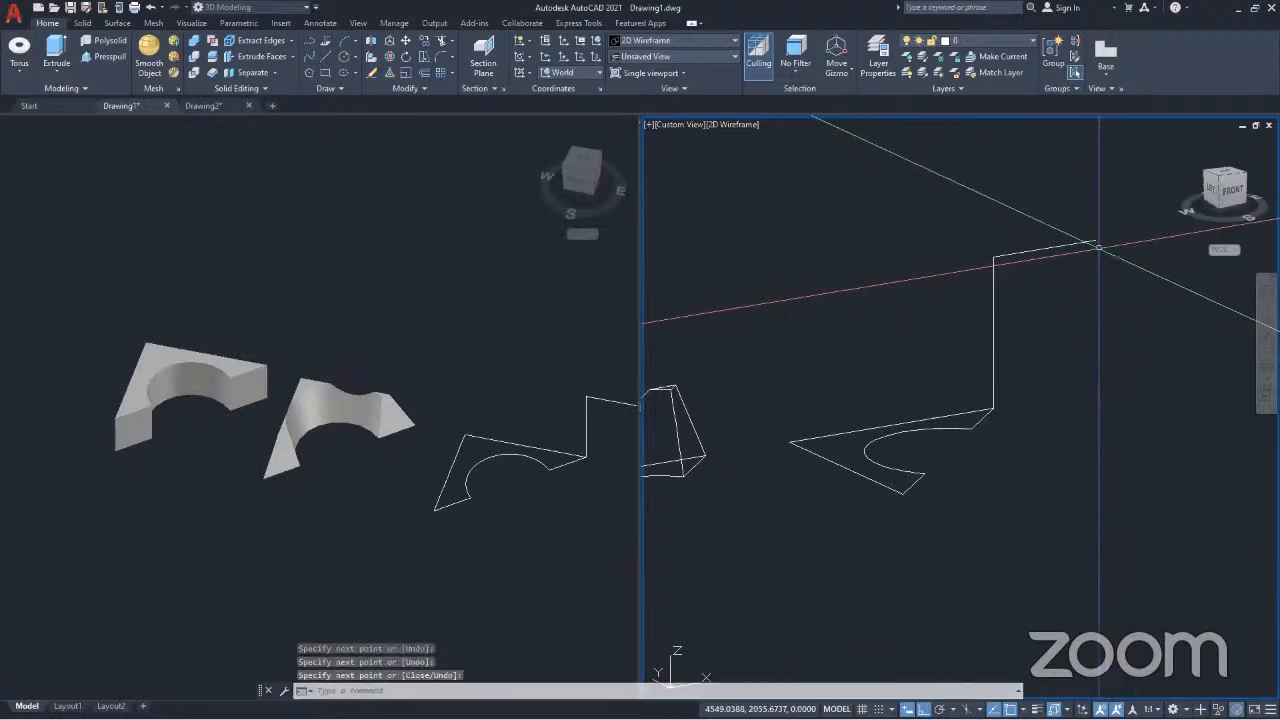
Step: Erase the two connected line segments above the flat profile's corner
{"action": "mouse_move", "coordinate": [1022, 420]}
{"action": "middle_mouse_down"}
{"action": "mouse_move", "coordinate": [903, 443]}
{"action": "mouse_move", "coordinate": [970, 440]}
{"action": "middle_mouse_up"}
{"action": "left_click", "coordinate": [960, 390]}
{"action": "left_click", "coordinate": [937, 374]}
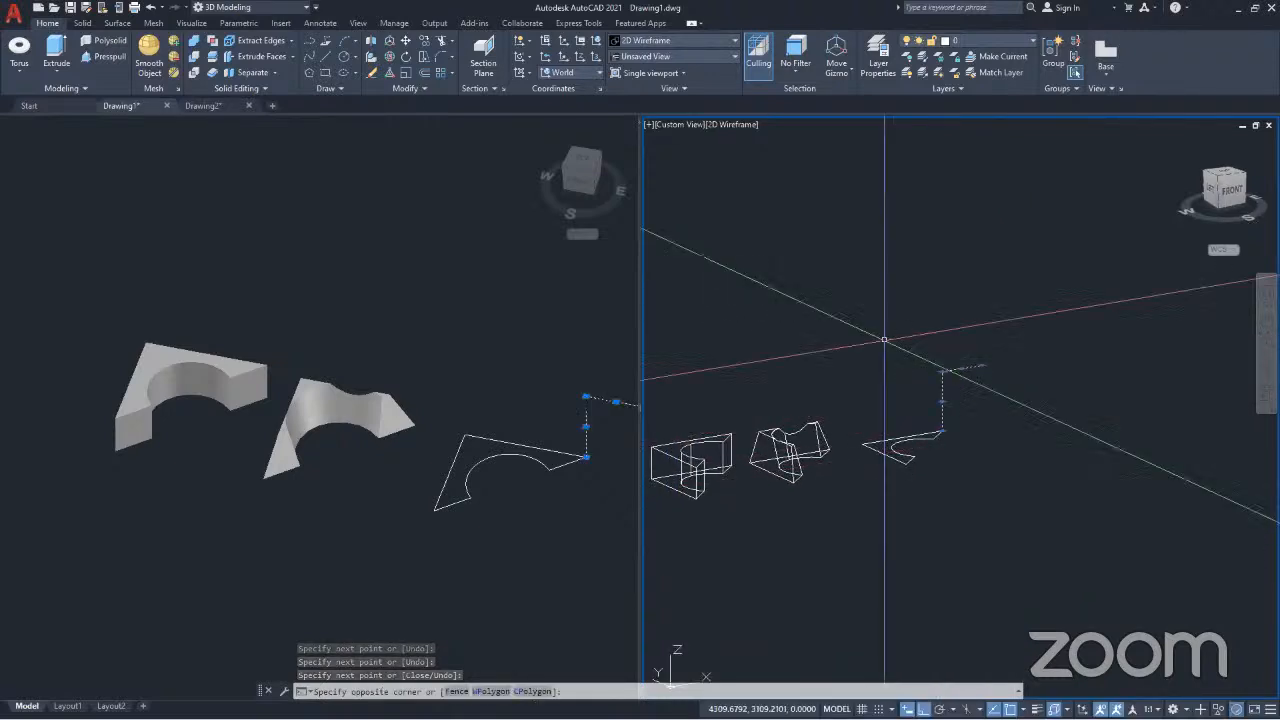
{"action": "key", "text": "Delete"}
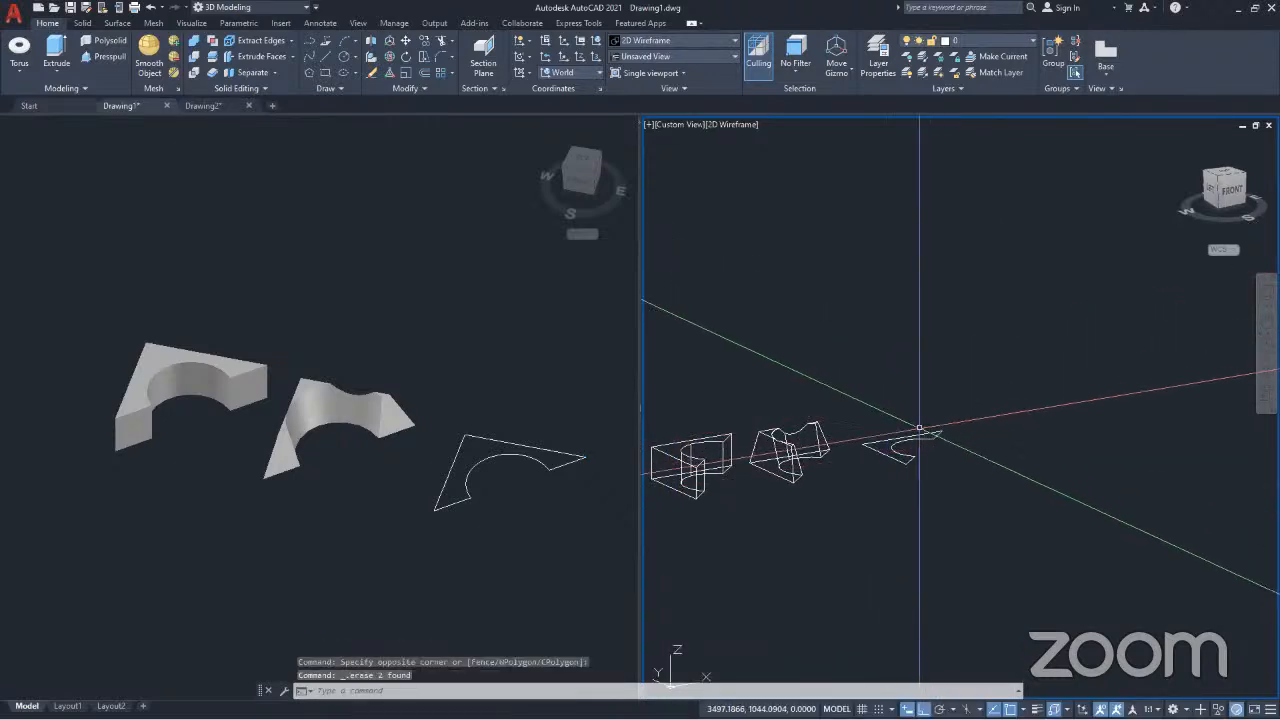
Step: Draw a three-segment line path from the flat profile's outer corner, about 571 up, 516 along X and 657 along negative Y
{"action": "middle_click_drag", "start_coordinate": [932, 390], "coordinate": [897, 408]}
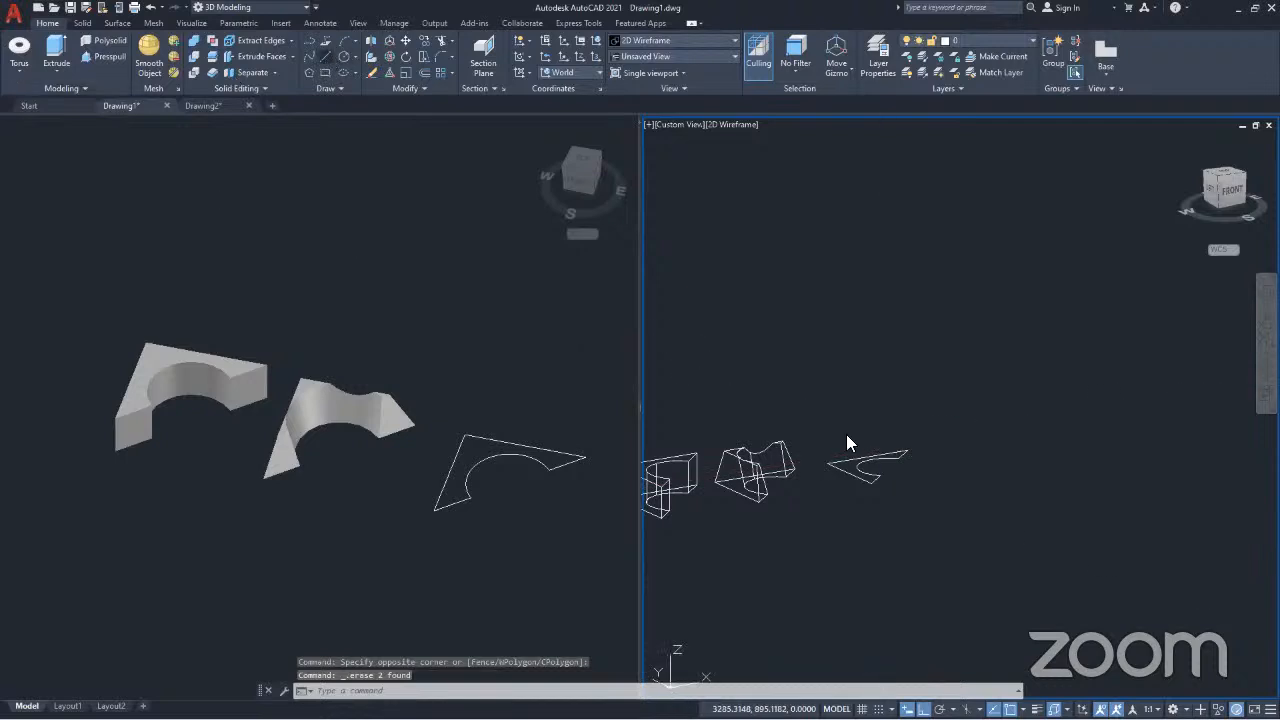
{"action": "scroll", "coordinate": [922, 440], "scroll_direction": "up", "scroll_amount": 5}
{"action": "scroll", "coordinate": [893, 477], "scroll_direction": "down", "scroll_amount": 2}
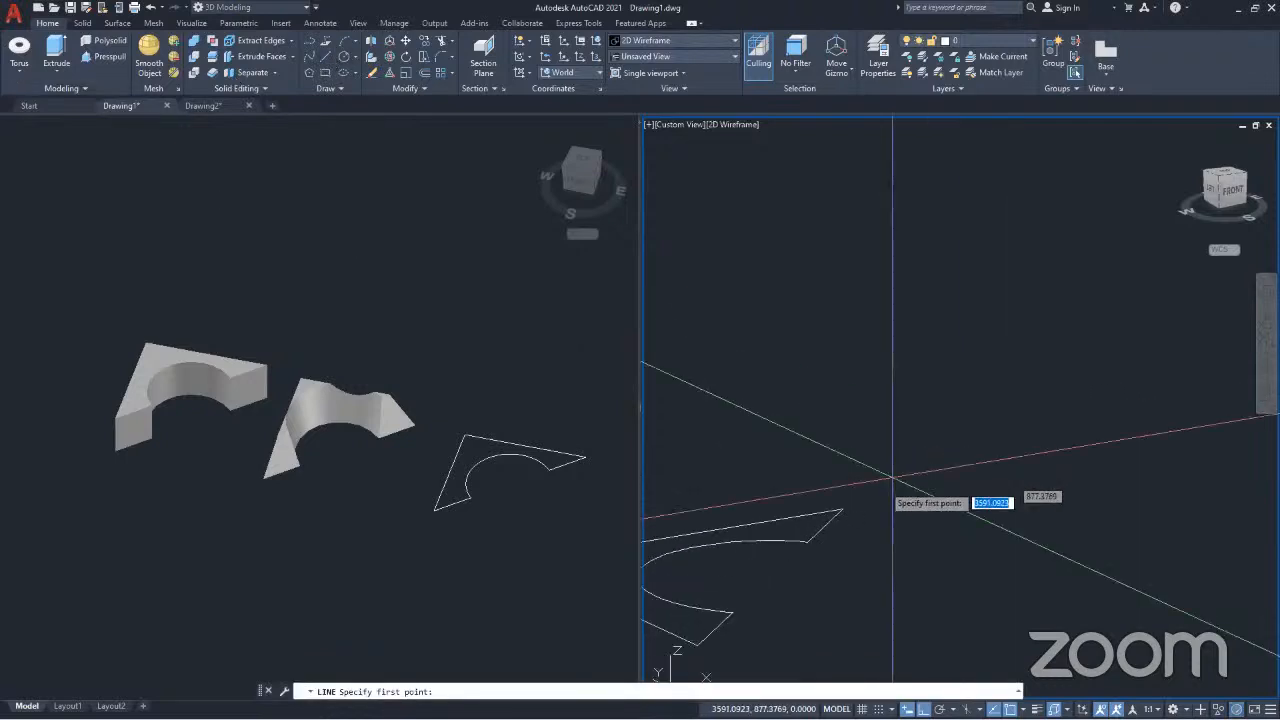
{"action": "left_click", "coordinate": [842, 510]}
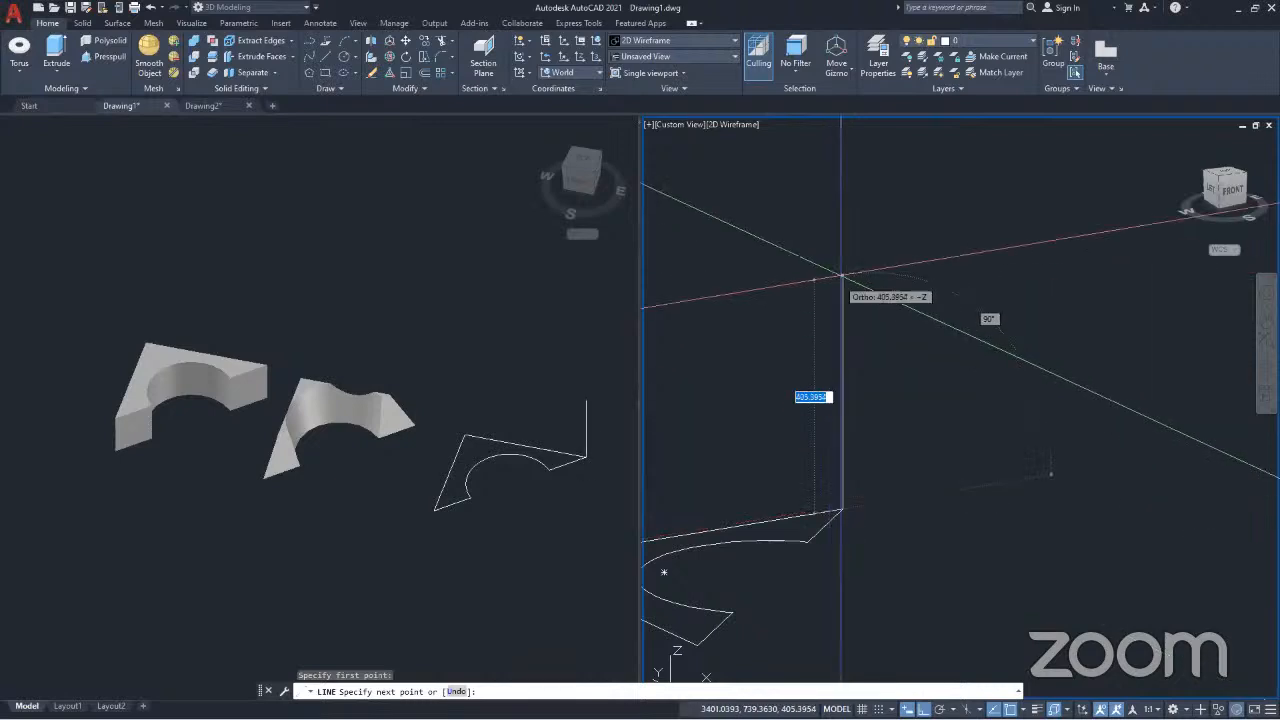
{"action": "left_click", "coordinate": [843, 212]}
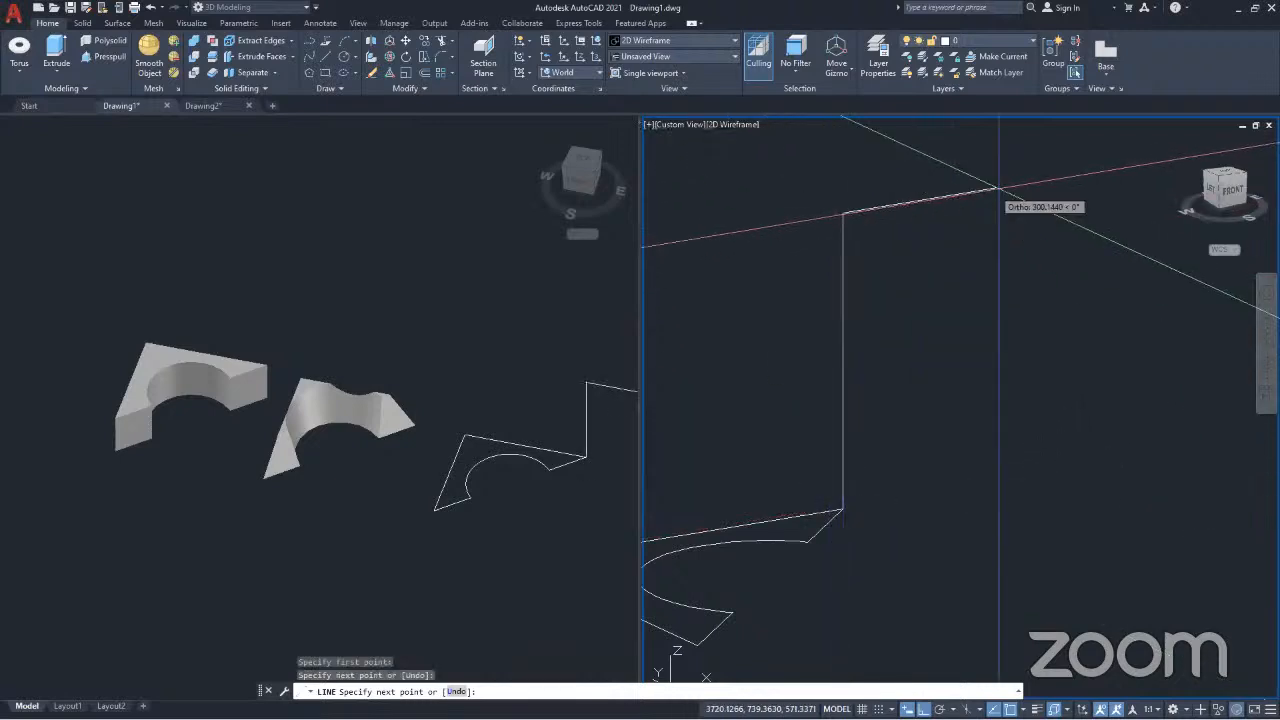
{"action": "left_click", "coordinate": [1080, 174]}
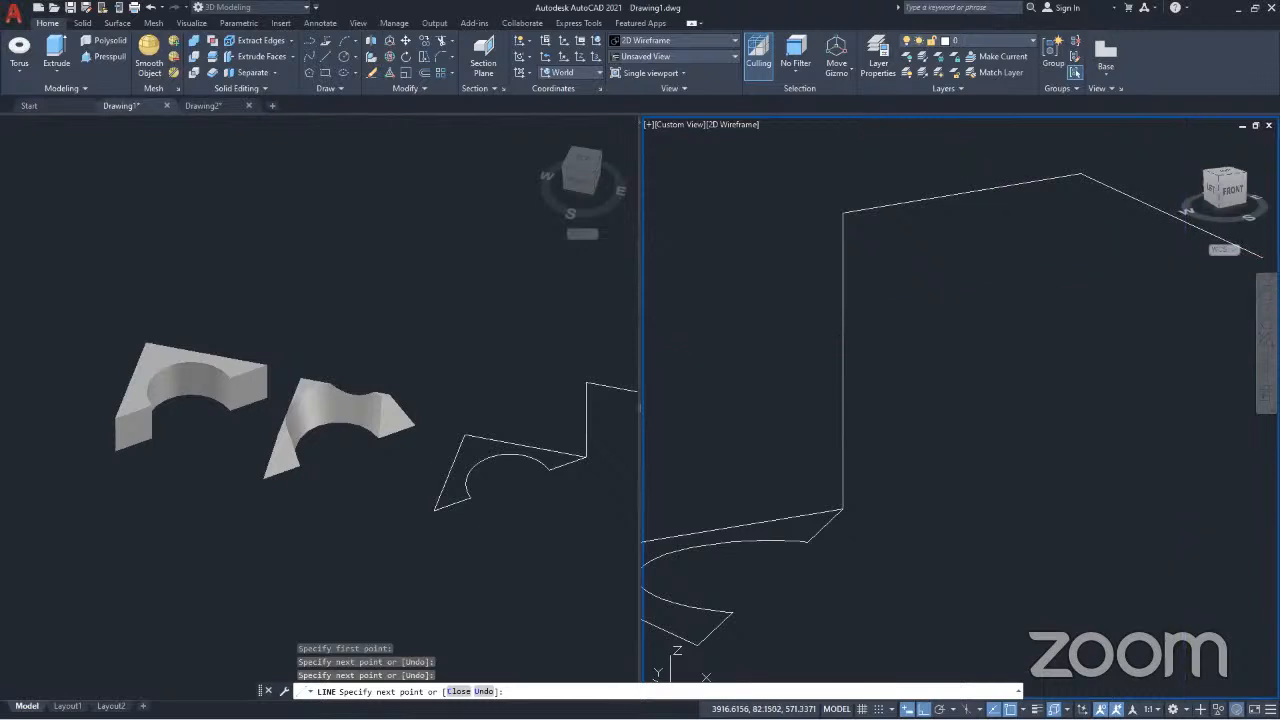
{"action": "left_click", "coordinate": [1185, 270]}
{"action": "key", "text": "Return"}
{"action": "scroll", "coordinate": [991, 289], "scroll_direction": "down", "scroll_amount": 6}
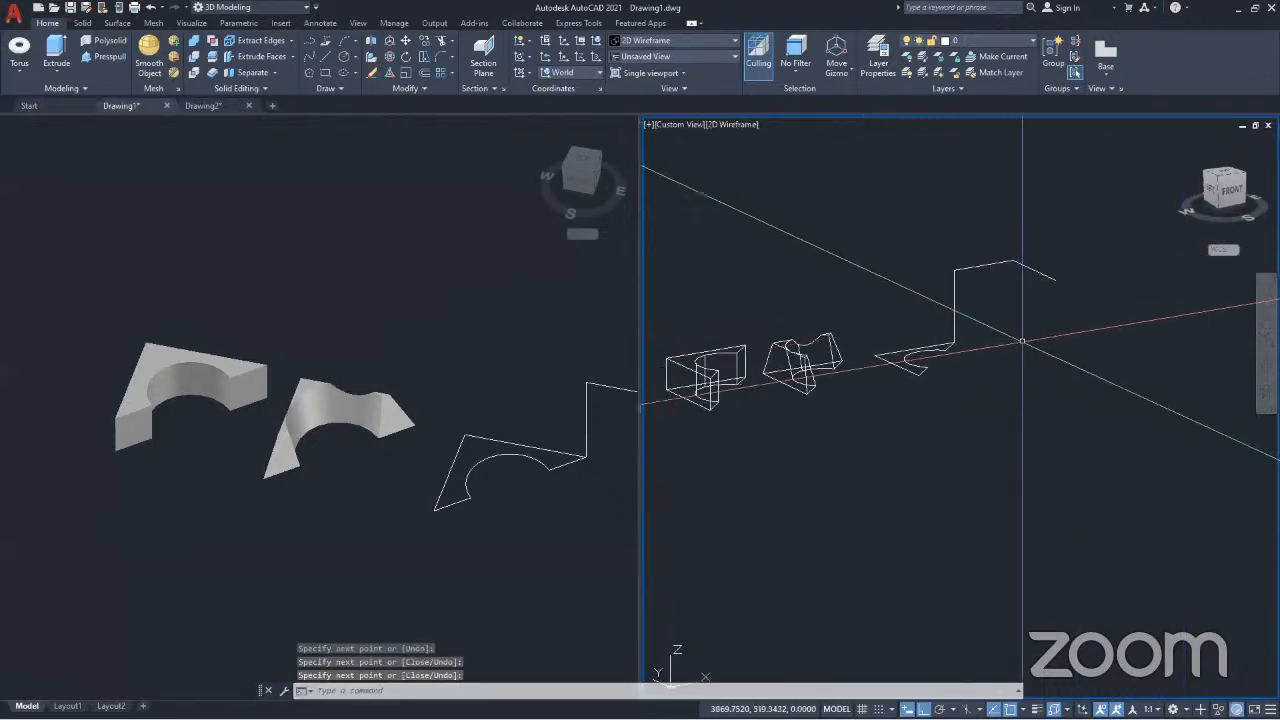
Step: Erase all three line segments of the path attached to the flat profile
{"action": "middle_click_drag", "start_coordinate": [1071, 366], "coordinate": [1031, 449], "text": "shift"}
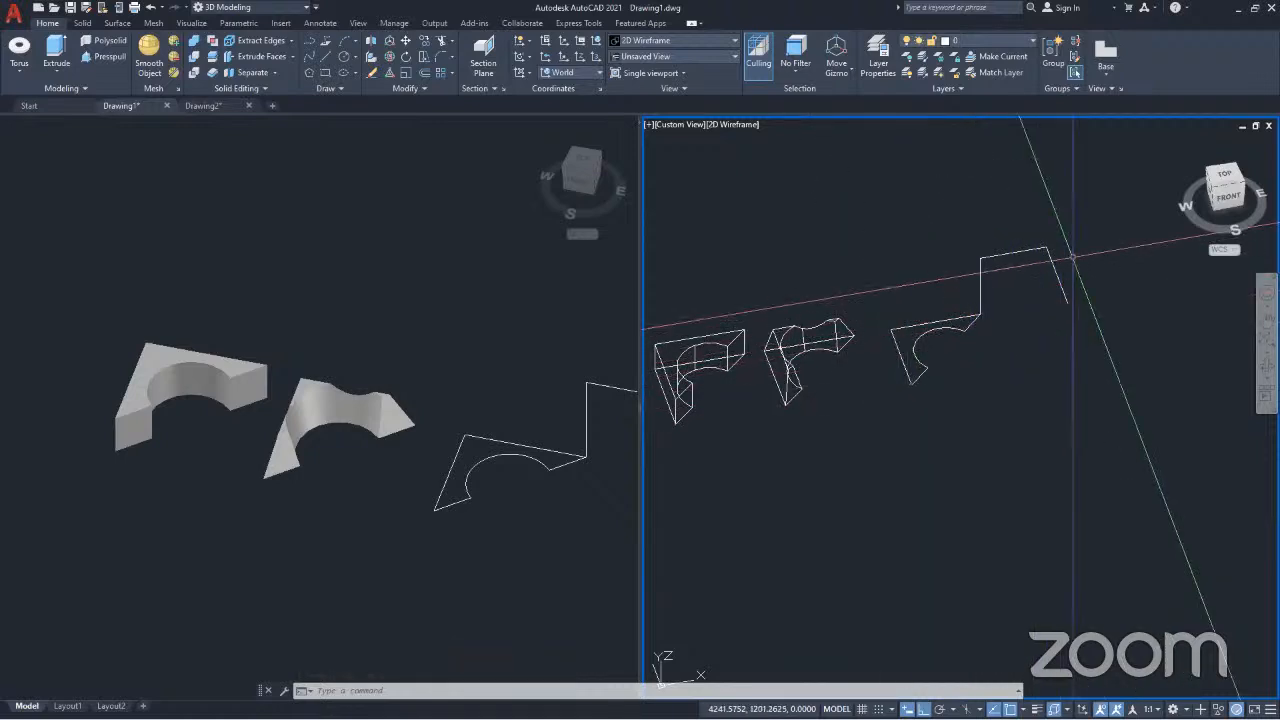
{"action": "left_click", "coordinate": [1091, 268]}
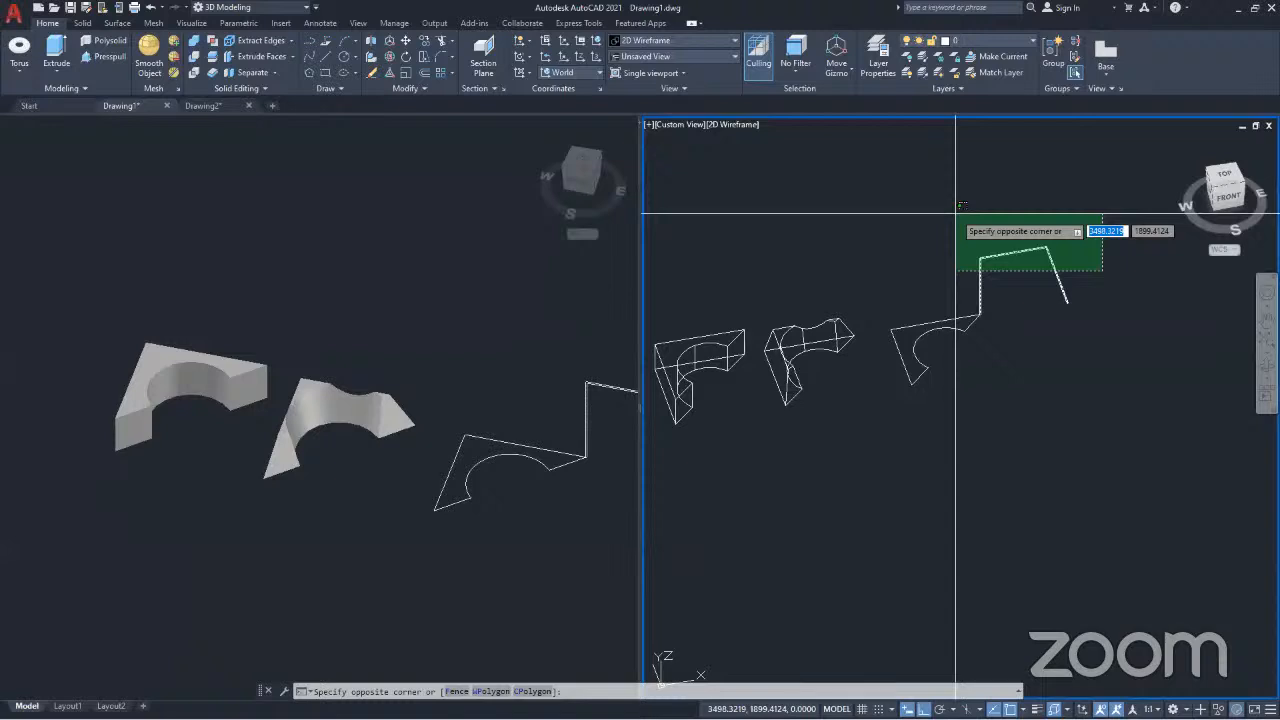
{"action": "key", "text": "Escape"}
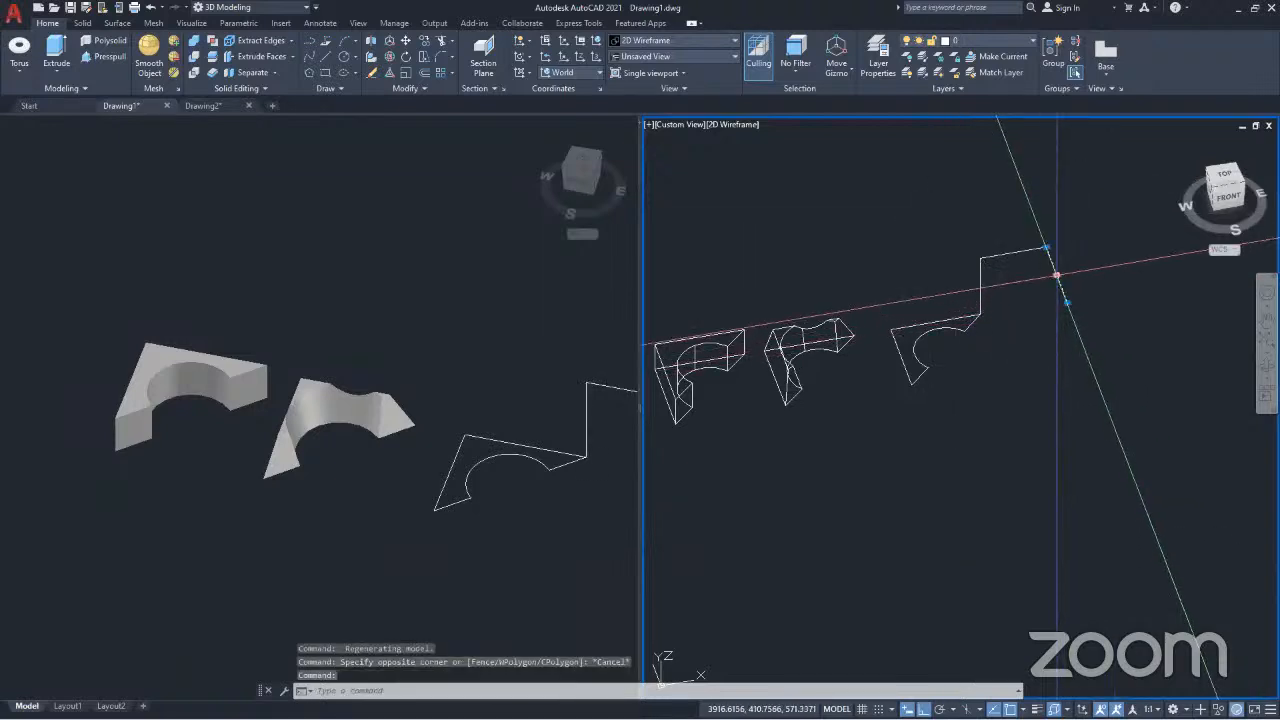
{"action": "key", "text": "Delete"}
{"action": "left_click", "coordinate": [983, 277]}
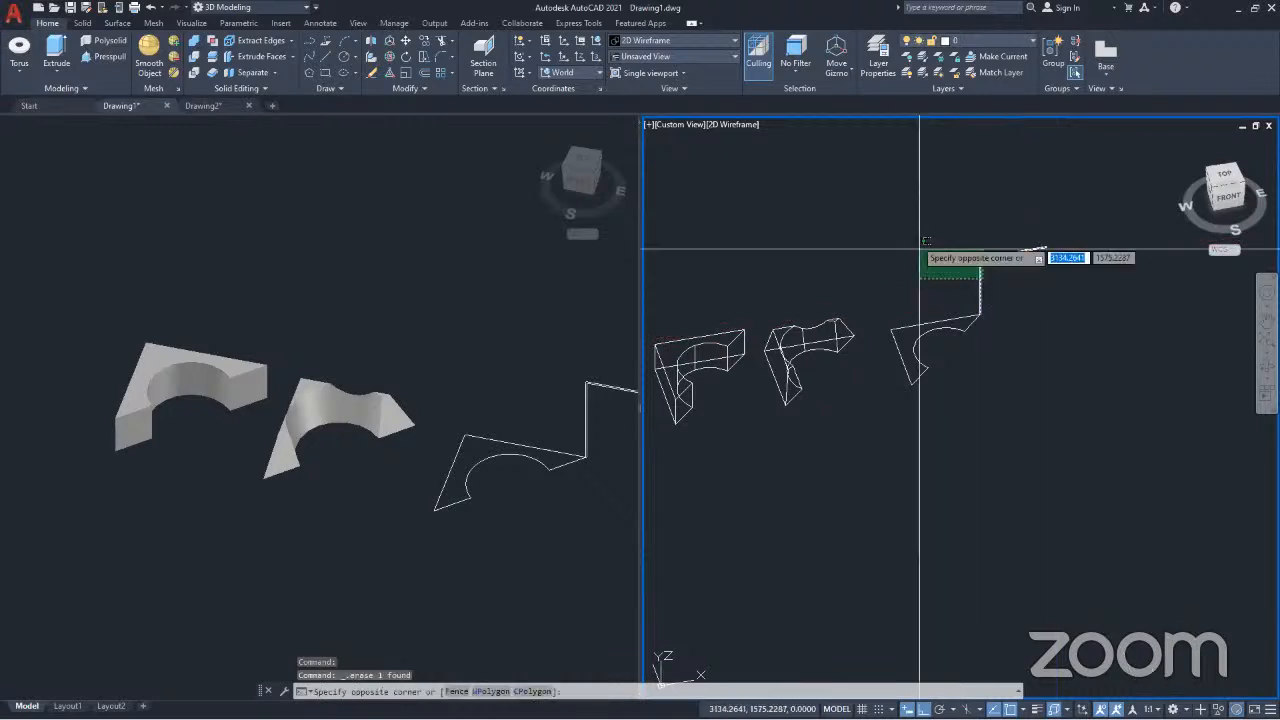
{"action": "left_click", "coordinate": [900, 230]}
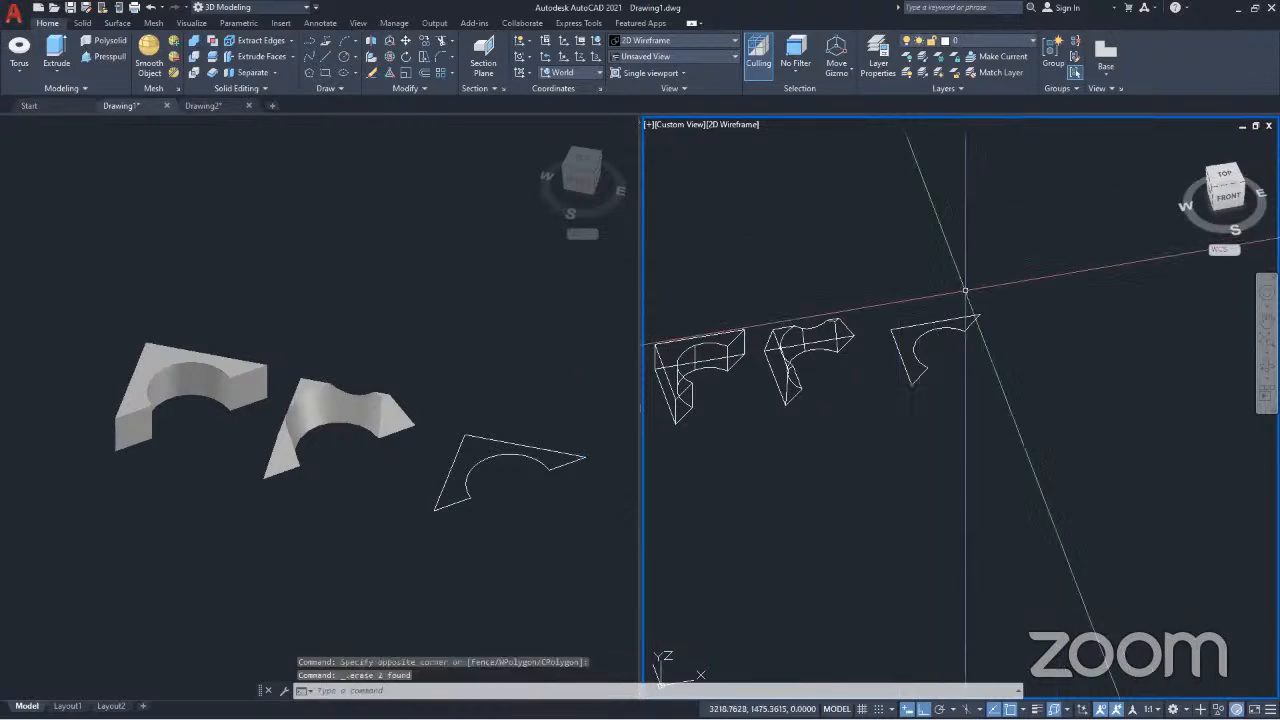
Step: Set the 2D Wireframe viewport to the Front view with the flat profile in sight
{"action": "middle_click_drag", "start_coordinate": [903, 518], "coordinate": [906, 520], "text": "shift"}
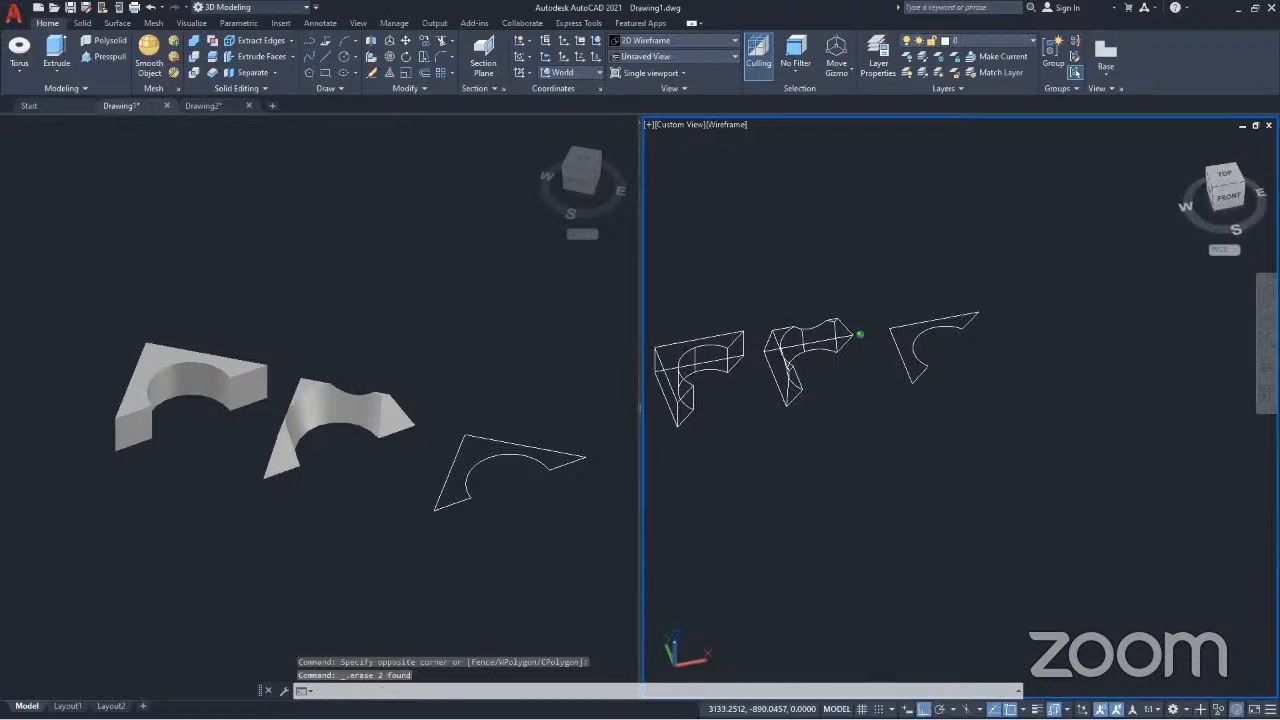
{"action": "middle_click_drag", "start_coordinate": [971, 423], "coordinate": [946, 594]}
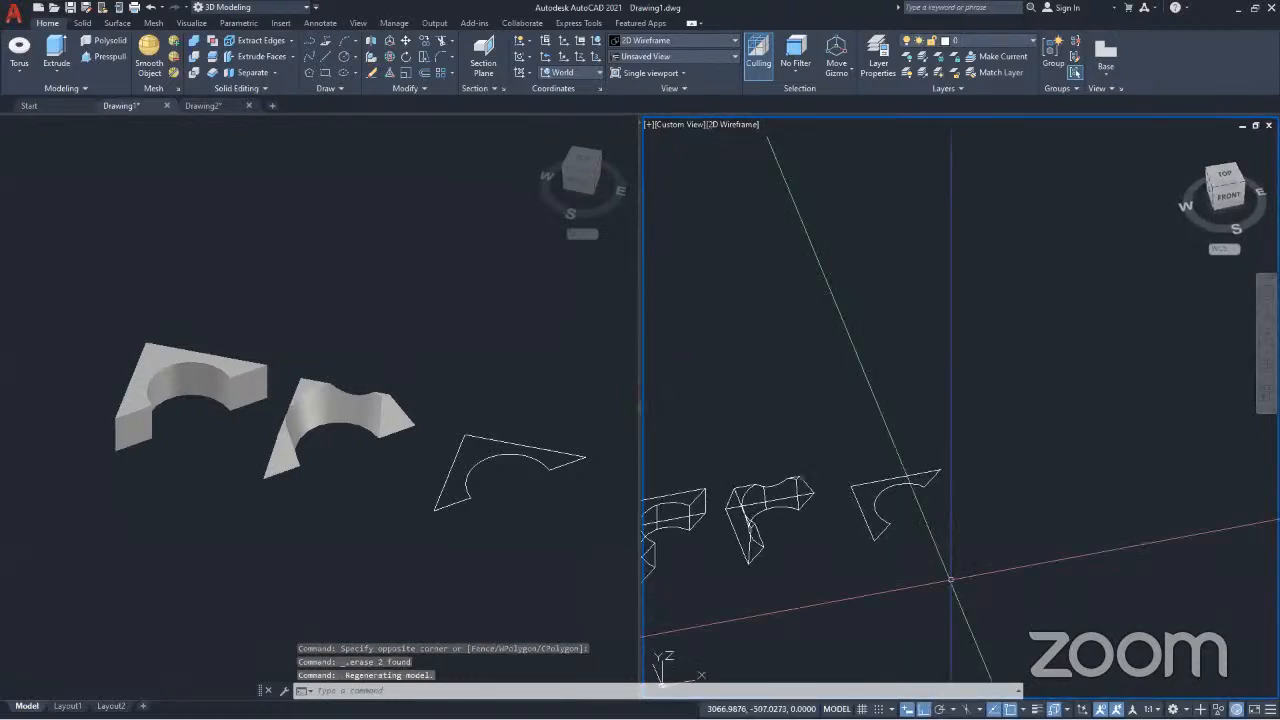
{"action": "left_click", "coordinate": [1212, 187]}
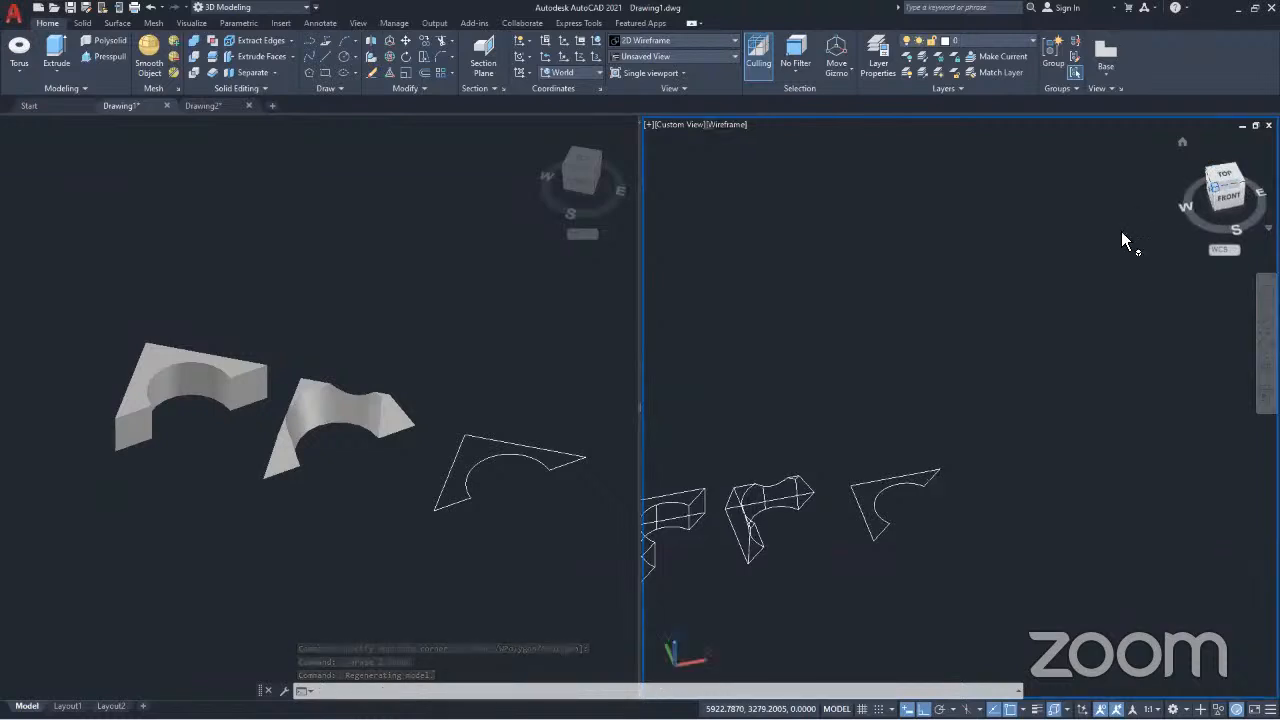
{"action": "middle_click_drag", "start_coordinate": [1128, 379], "coordinate": [994, 459]}
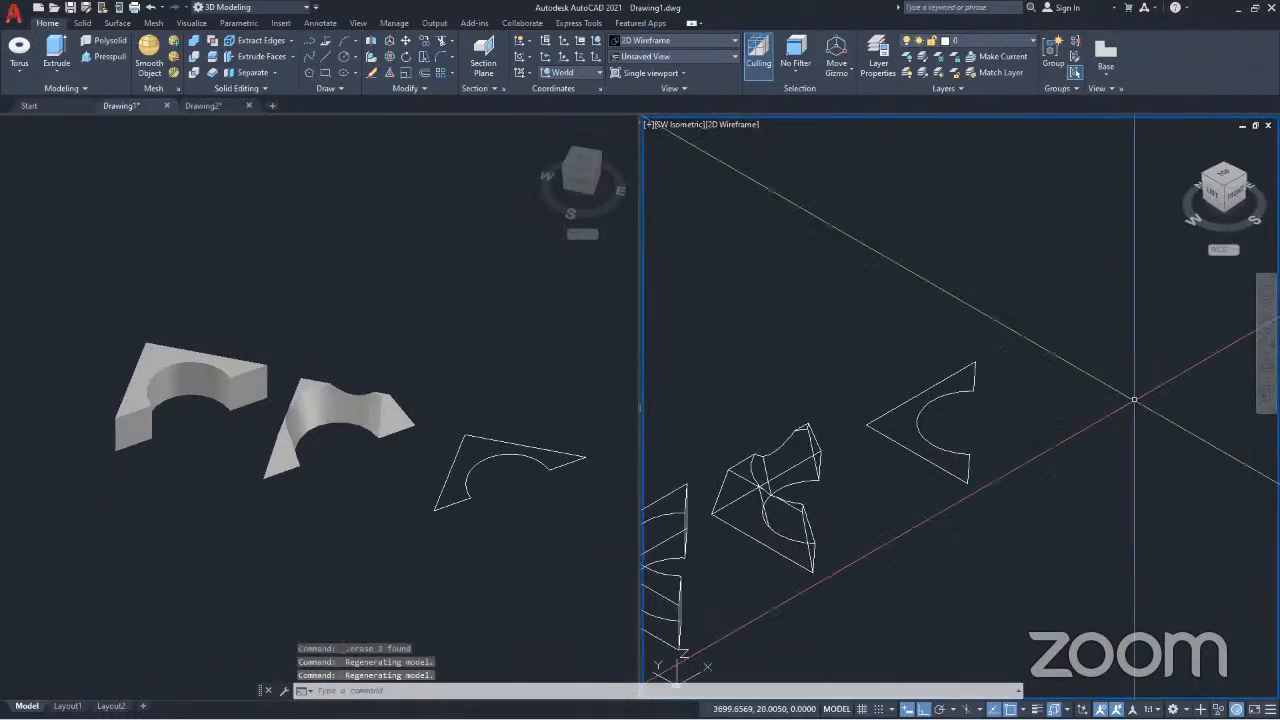
{"action": "left_click", "coordinate": [1236, 200]}
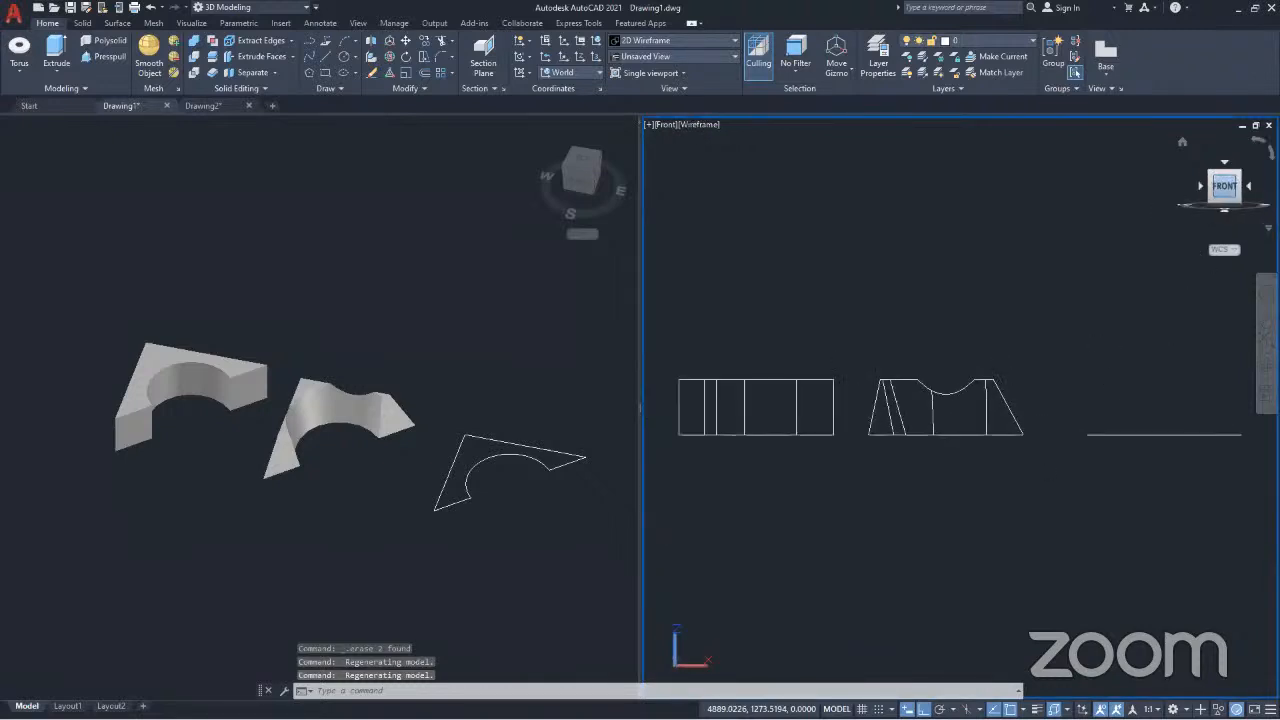
{"action": "middle_click_drag", "start_coordinate": [1095, 369], "coordinate": [931, 380]}
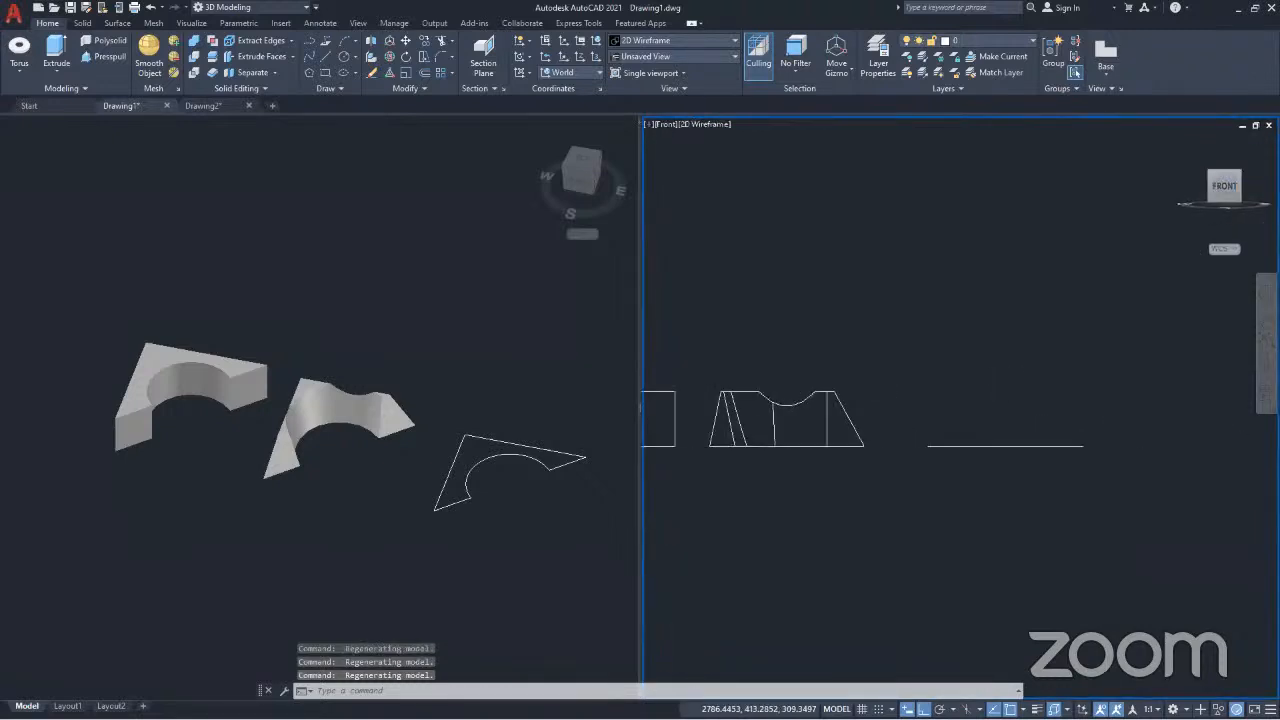
{"action": "left_click", "coordinate": [323, 62]}
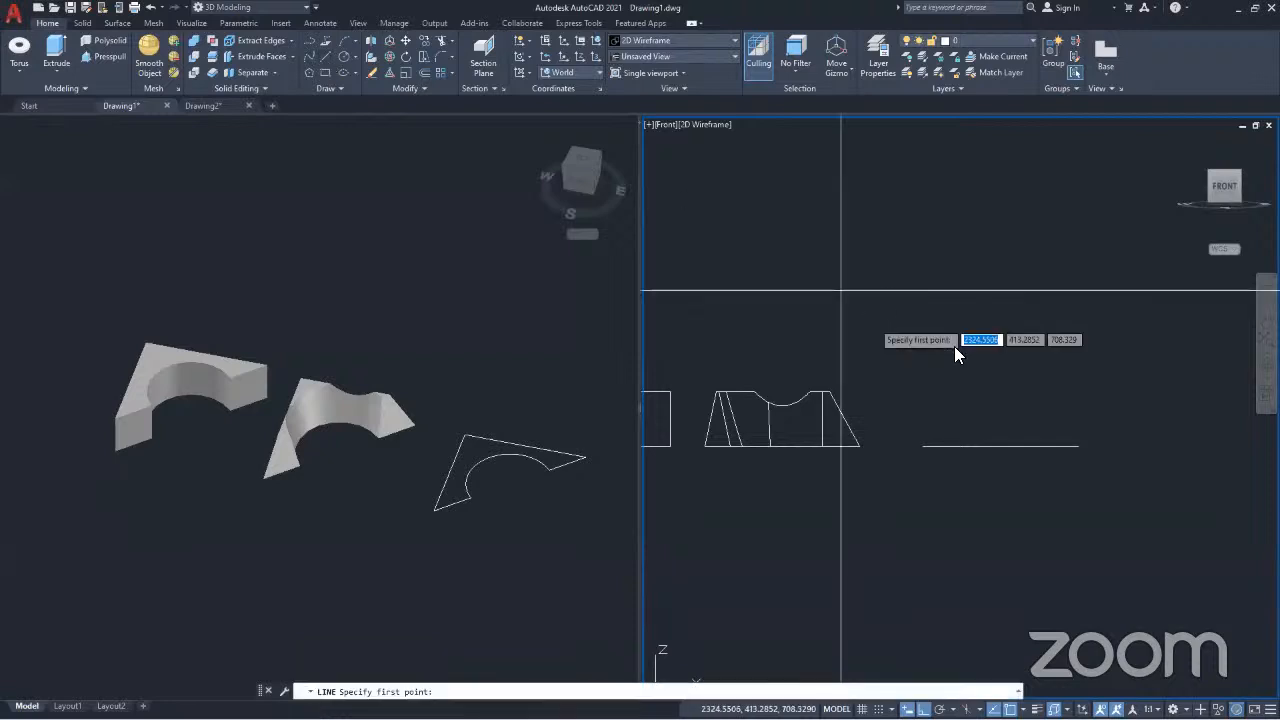
{"action": "left_click", "coordinate": [1077, 446]}
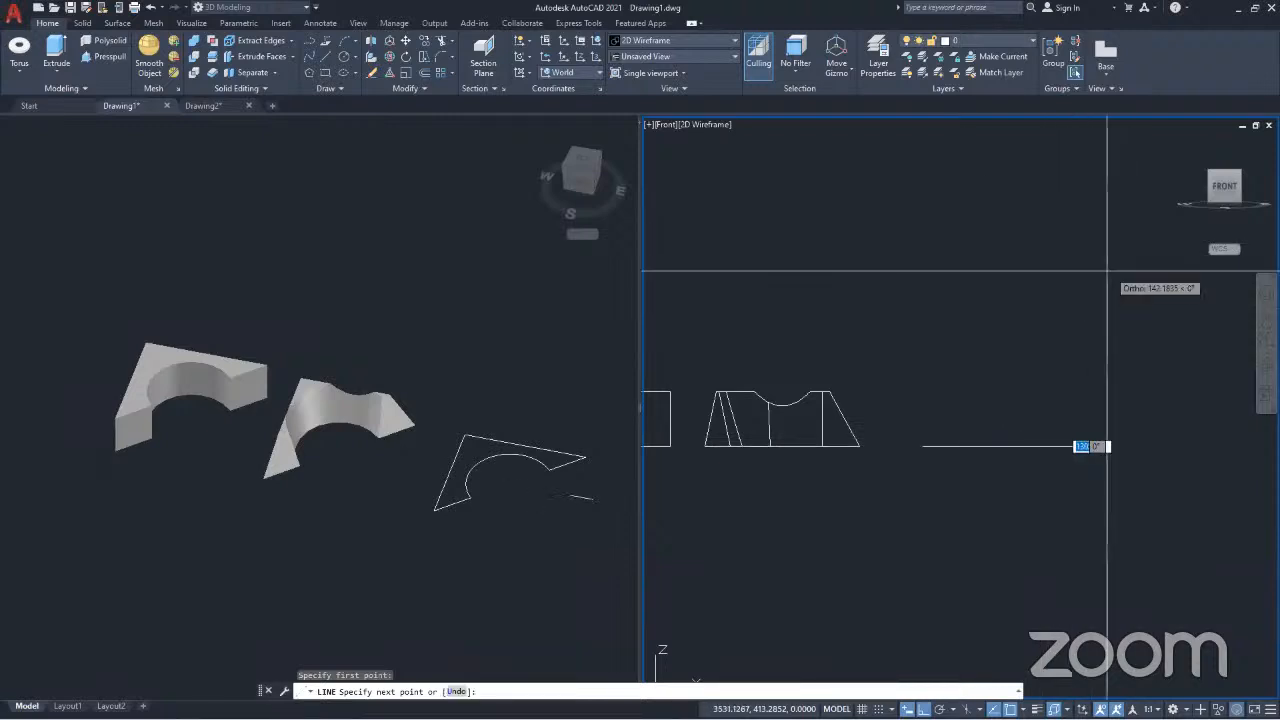
{"action": "key", "text": "Escape"}
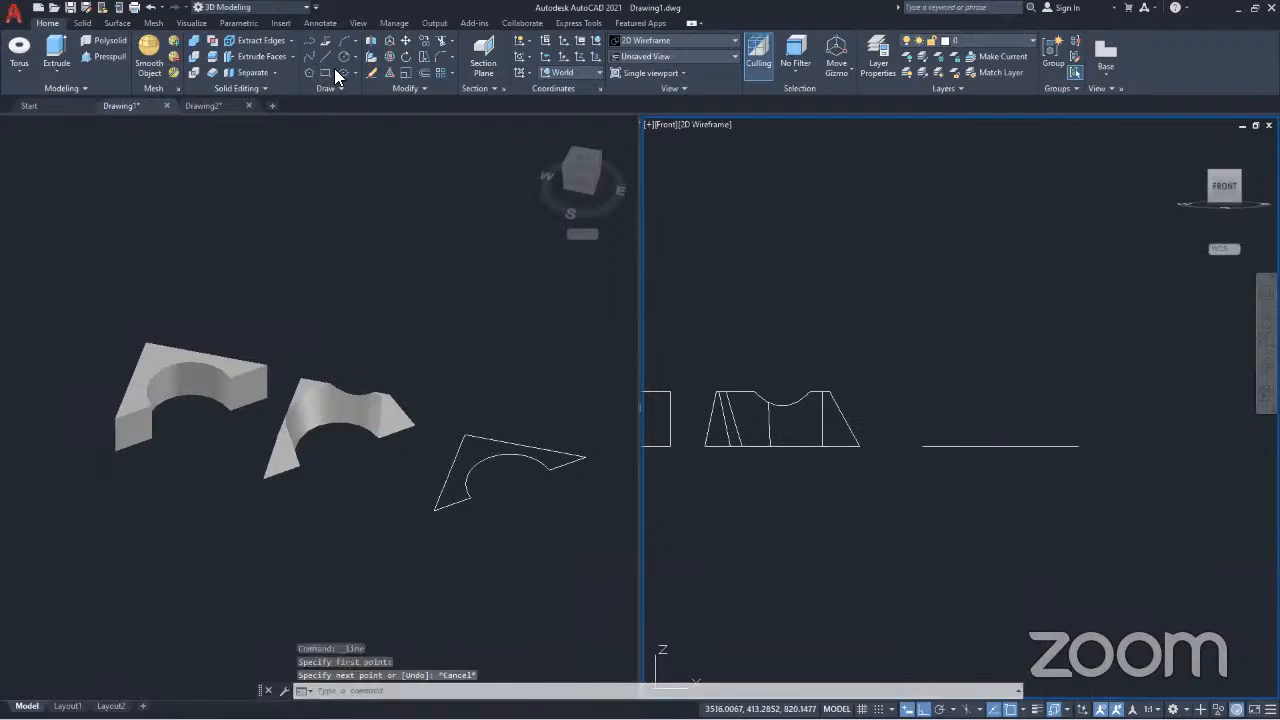
{"action": "left_click", "coordinate": [325, 58]}
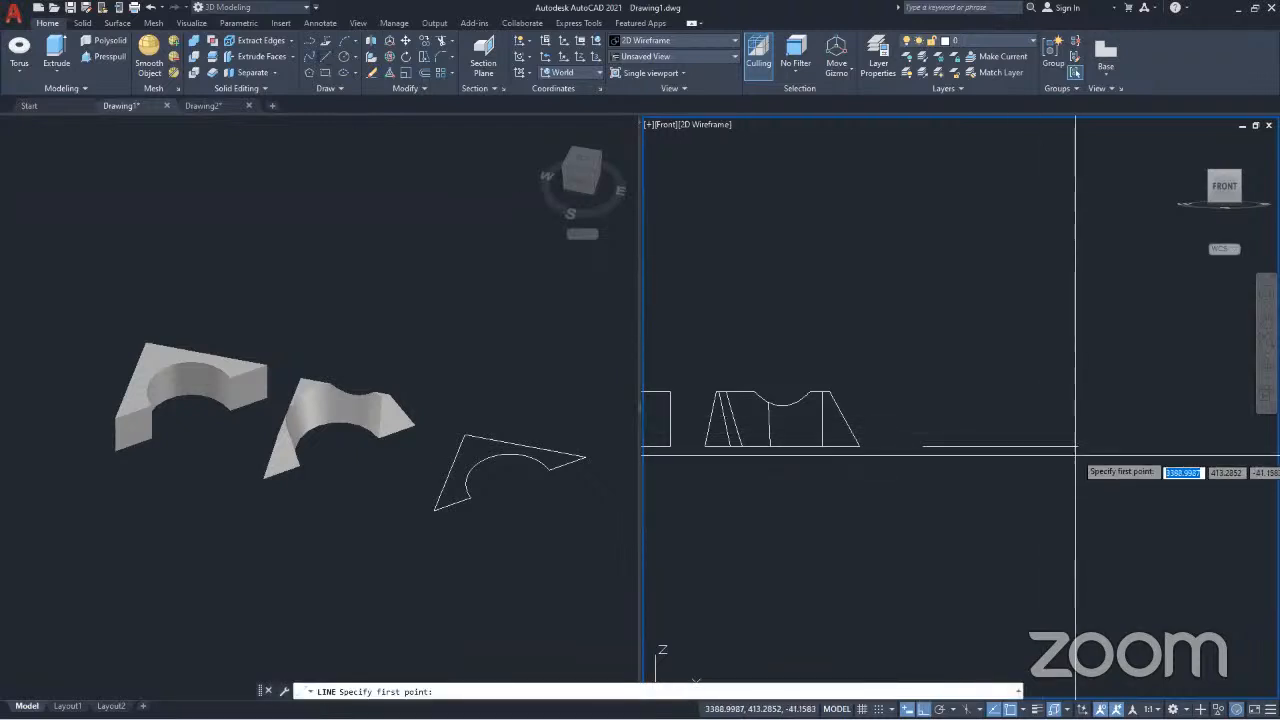
Step: Draw a three-segment line path from the flat profile's outer corner, about 1189 up, 1925 along X and 1821 along negative Y
{"action": "left_click", "coordinate": [322, 59]}
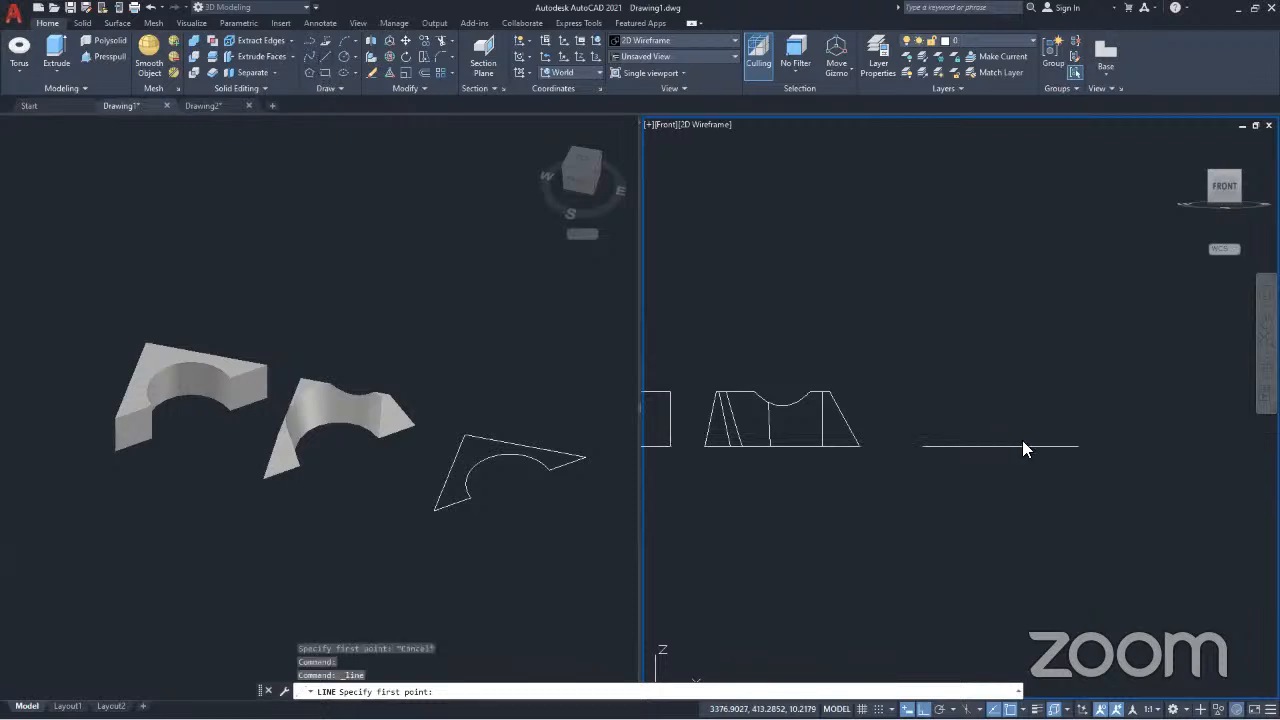
{"action": "left_click", "coordinate": [1079, 446]}
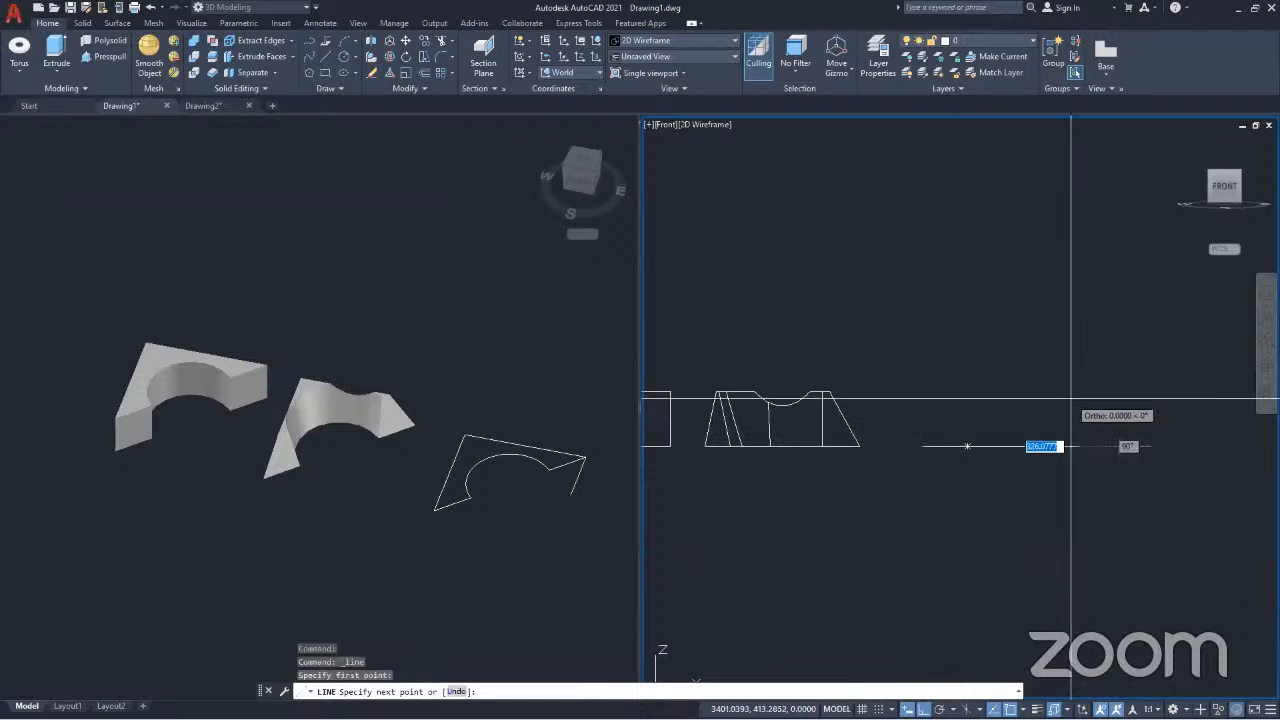
{"action": "left_click", "coordinate": [1212, 172]}
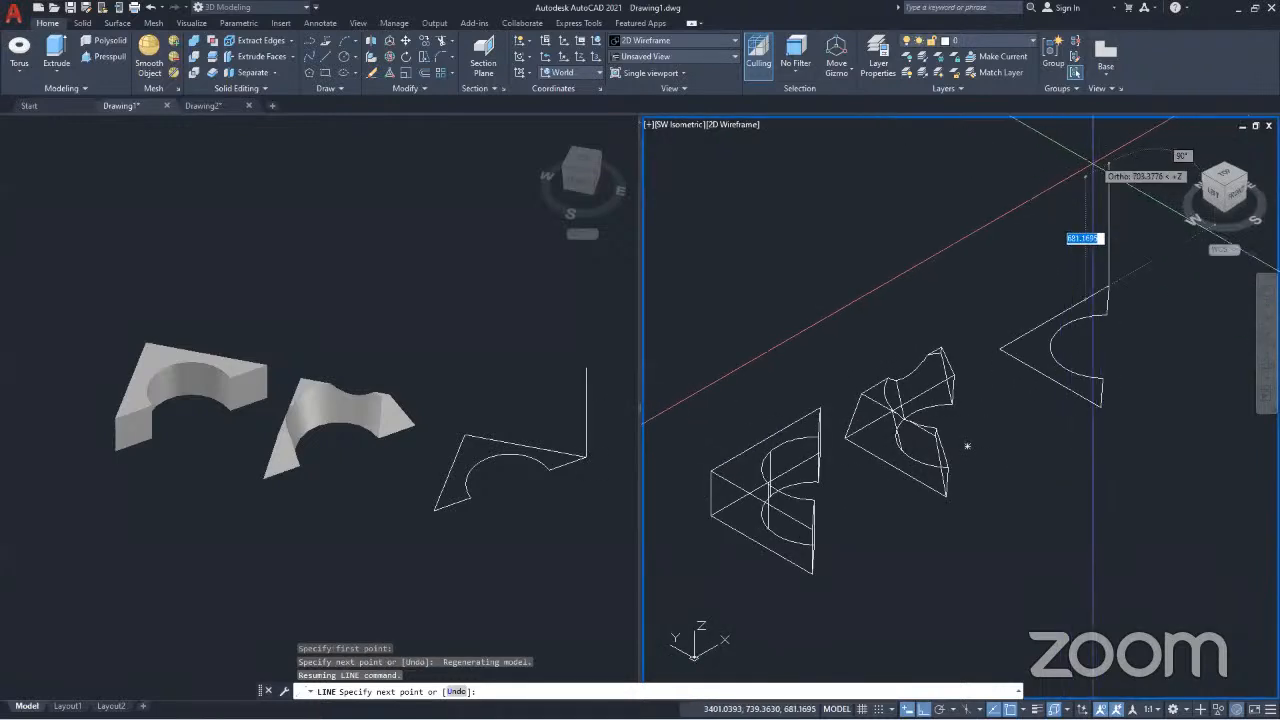
{"action": "middle_click_drag", "start_coordinate": [1087, 180], "coordinate": [967, 360]}
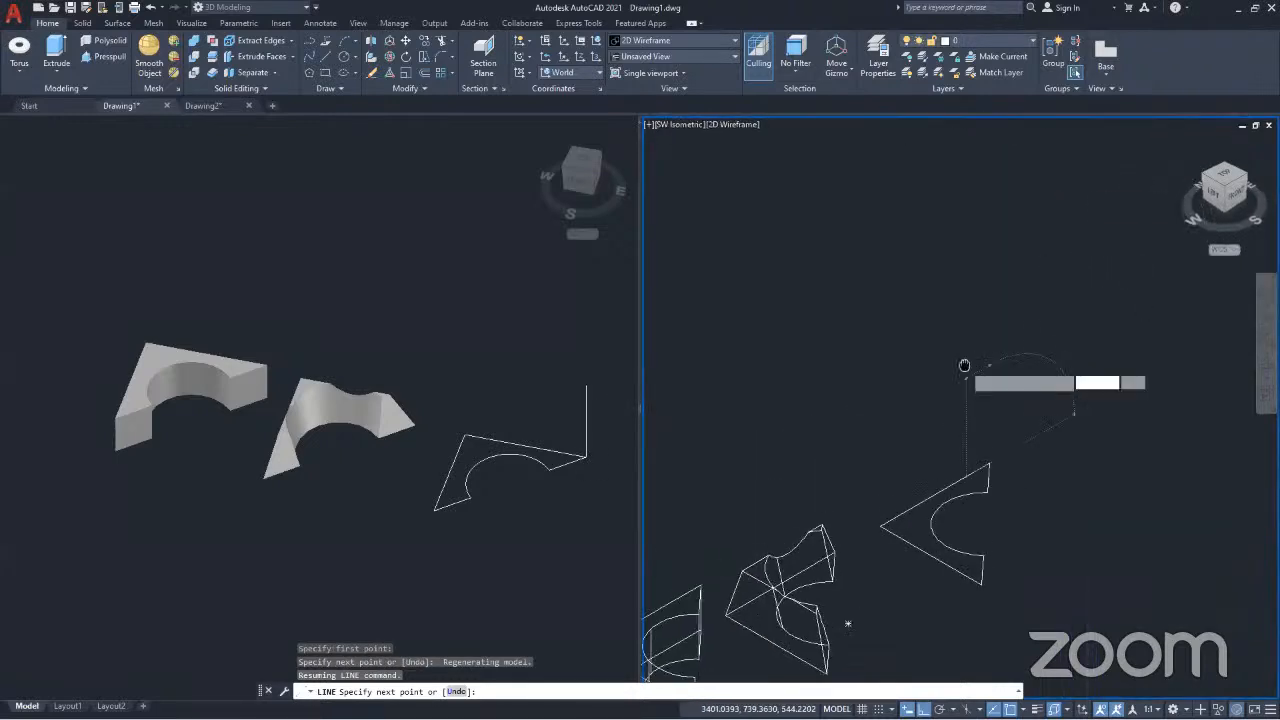
{"action": "left_click", "coordinate": [968, 248]}
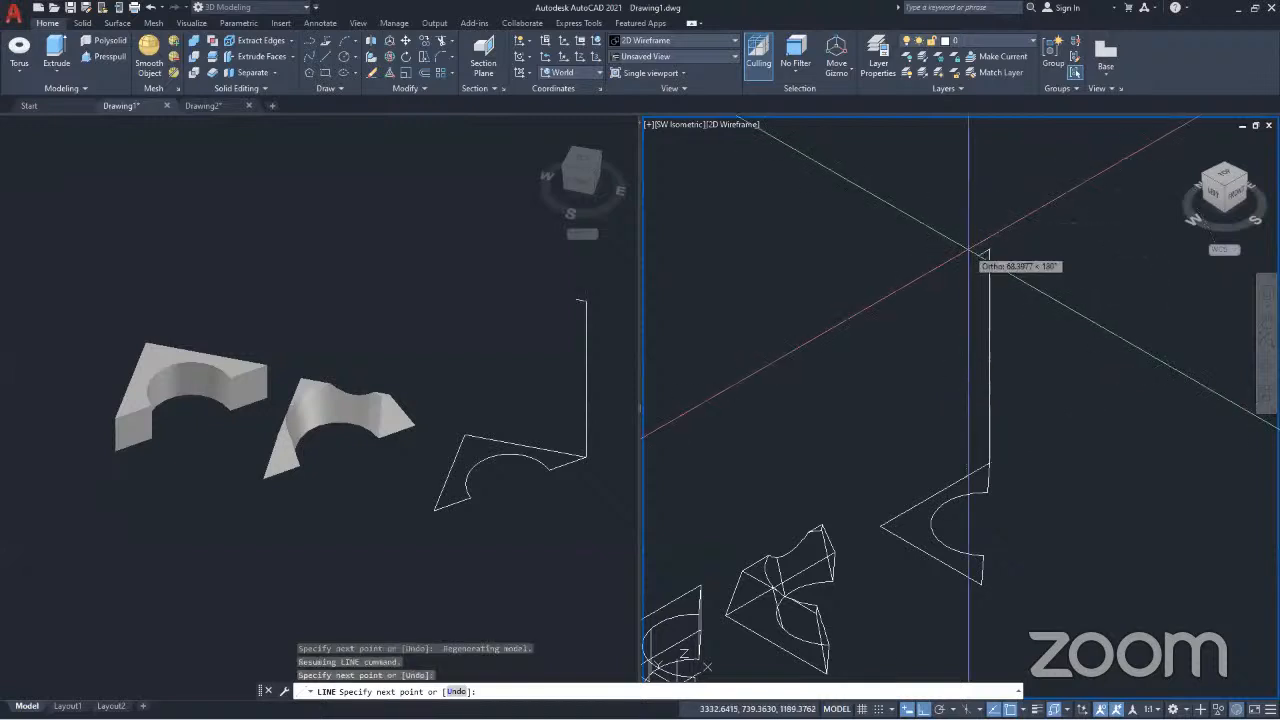
{"action": "middle_click_drag", "start_coordinate": [1079, 243], "coordinate": [843, 377]}
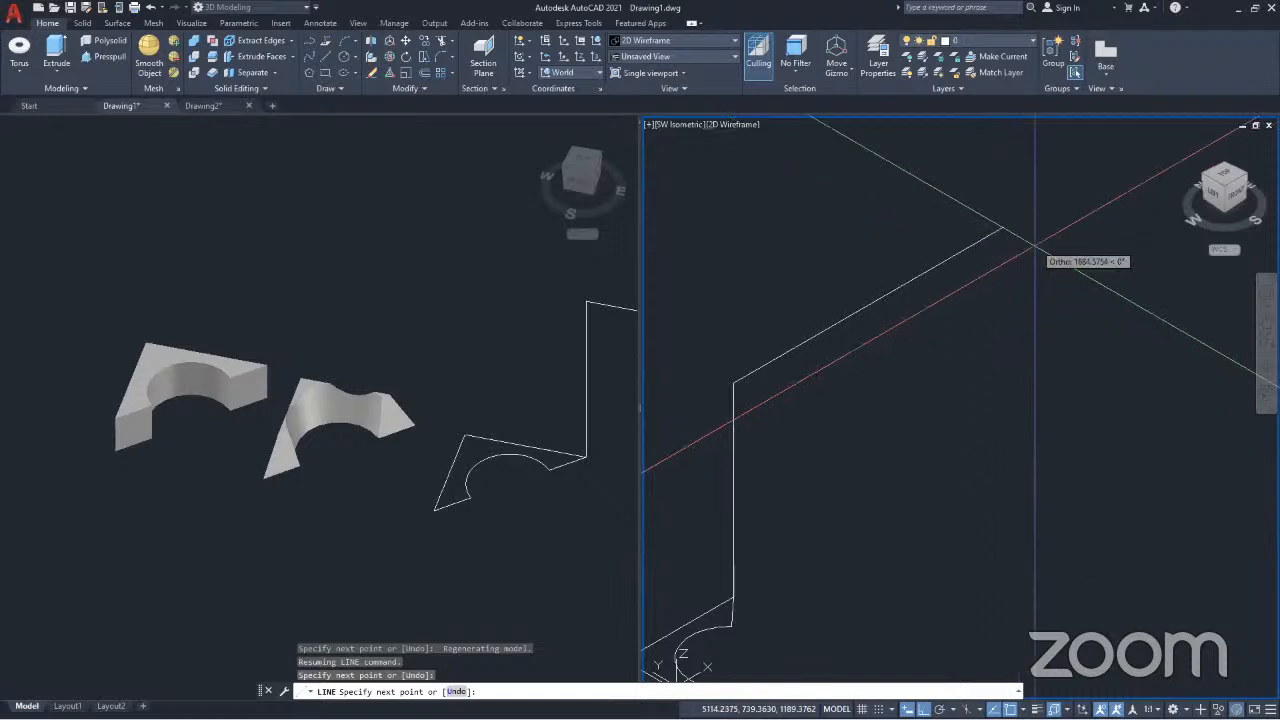
{"action": "left_click", "coordinate": [1046, 216]}
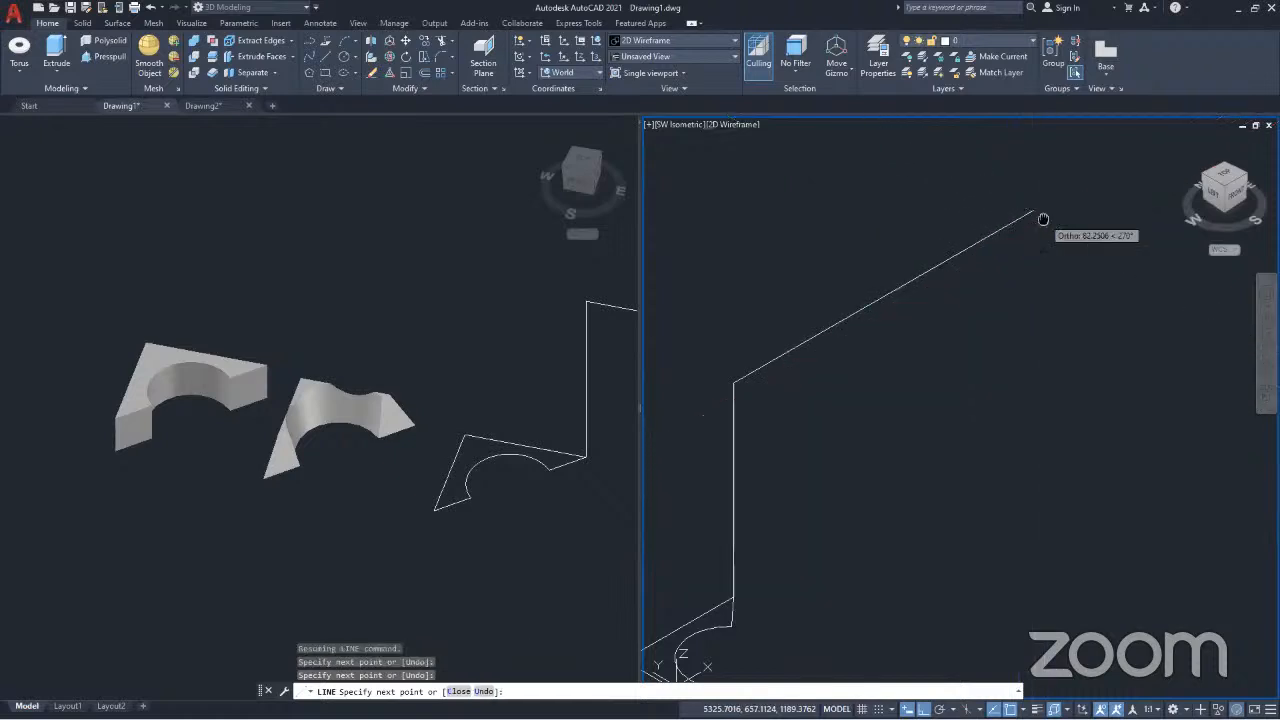
{"action": "middle_click_drag", "start_coordinate": [1046, 216], "coordinate": [860, 257]}
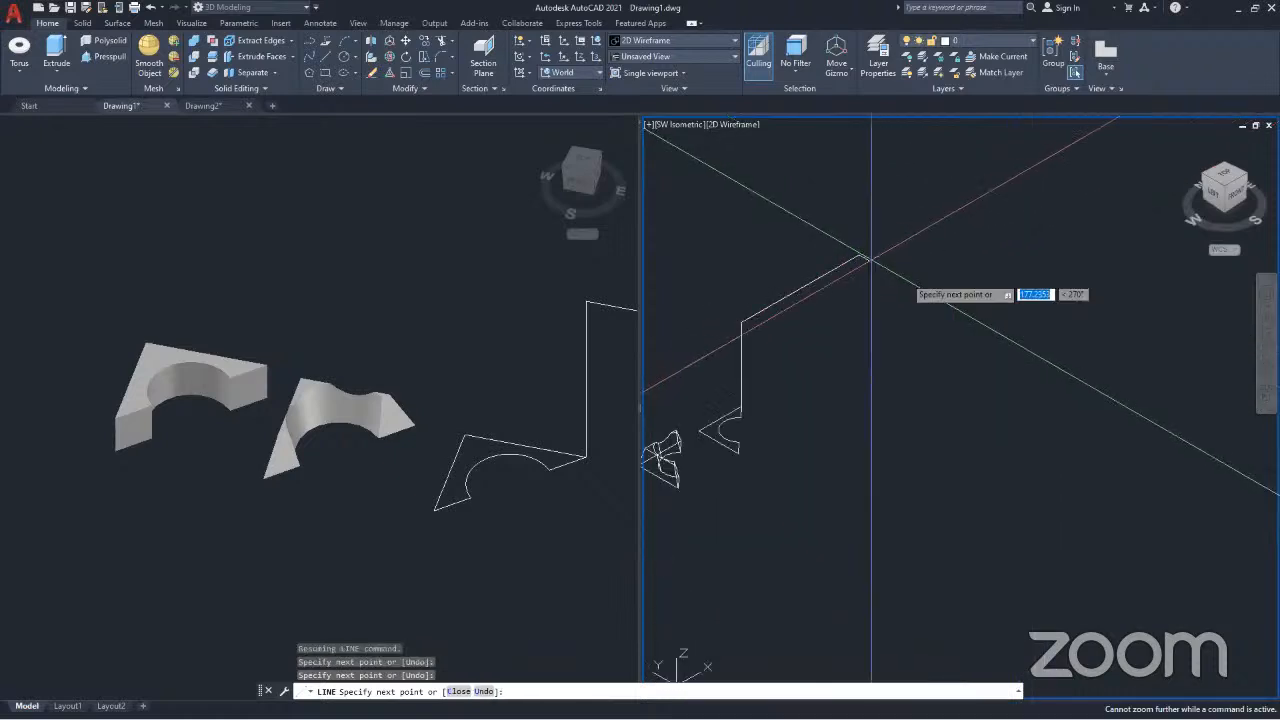
{"action": "scroll", "coordinate": [864, 258], "scroll_direction": "down", "scroll_amount": 2}
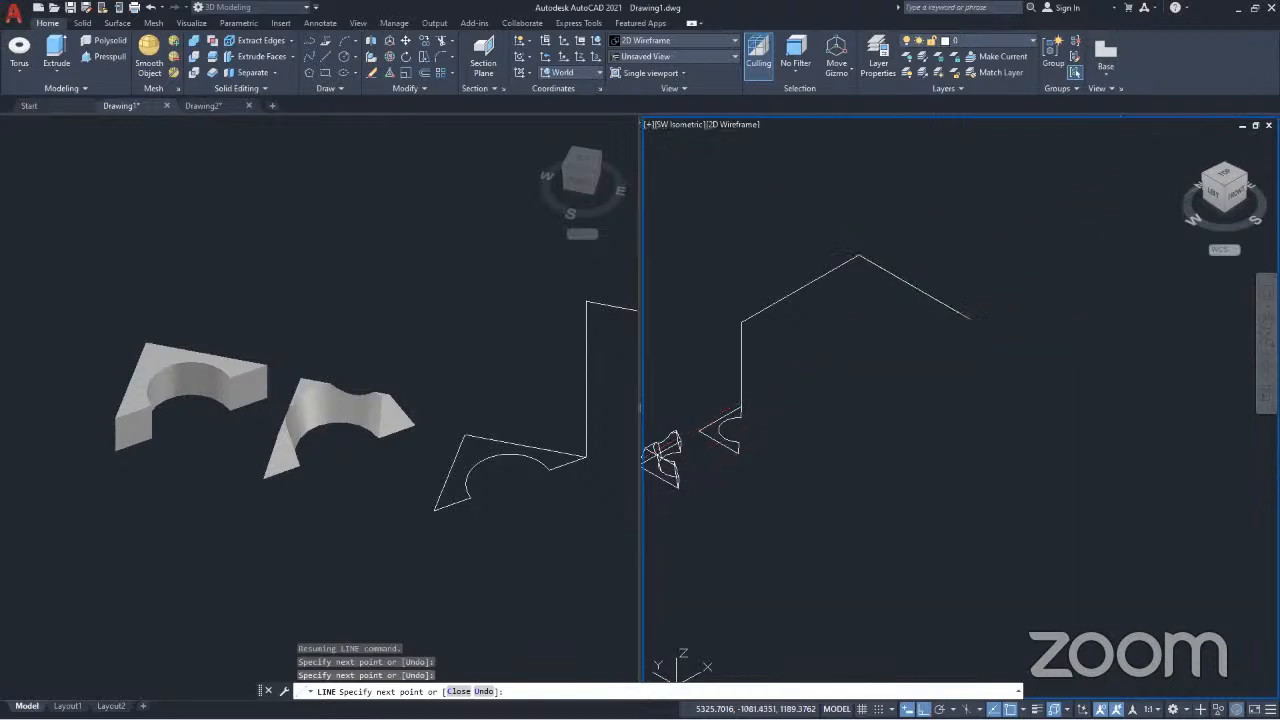
{"action": "left_click", "coordinate": [970, 318]}
{"action": "key", "text": "Return"}
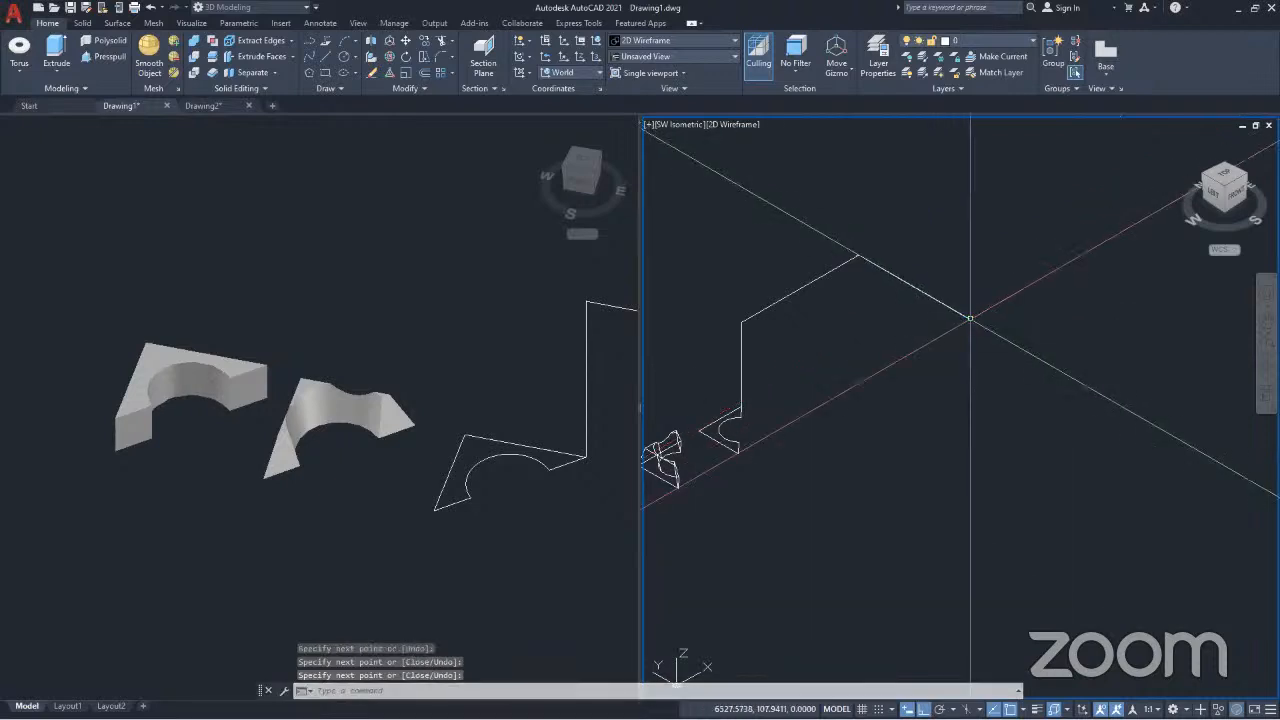
Step: Join the three line segments of the path into one 3D polyline
{"action": "left_click", "coordinate": [782, 328]}
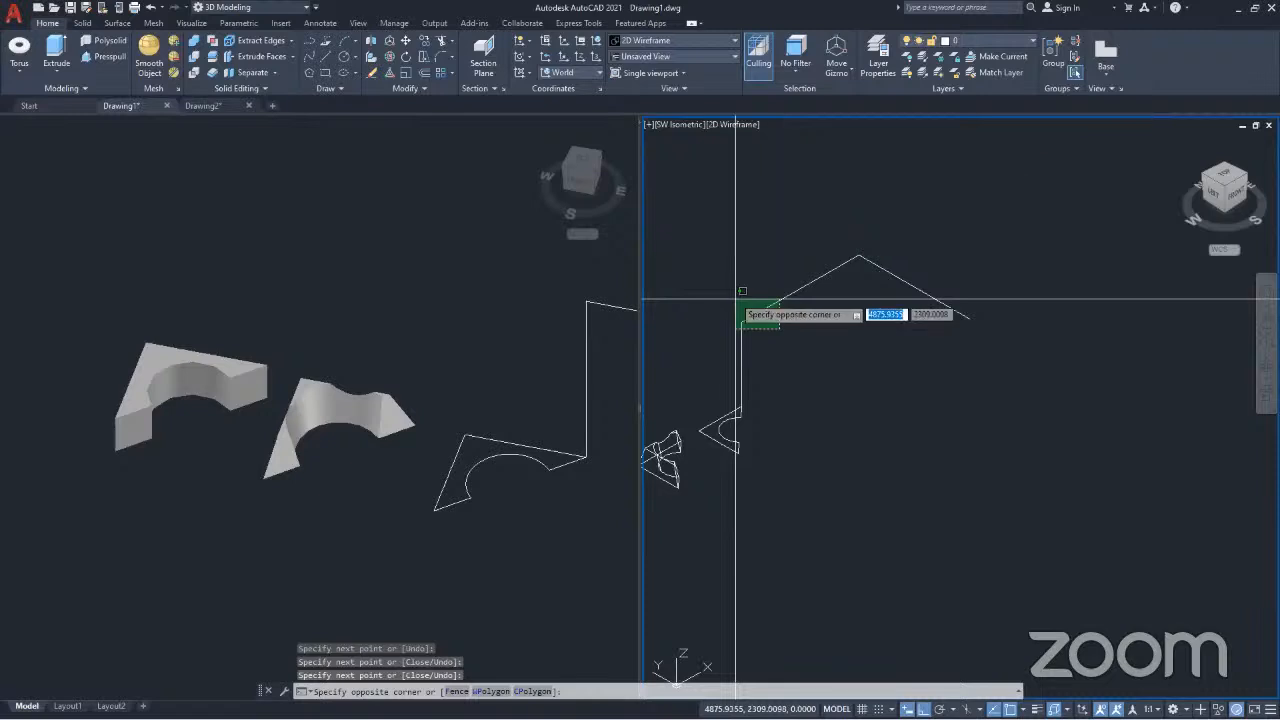
{"action": "left_click", "coordinate": [734, 293]}
{"action": "type", "text": "j"}
{"action": "key", "text": "Return"}
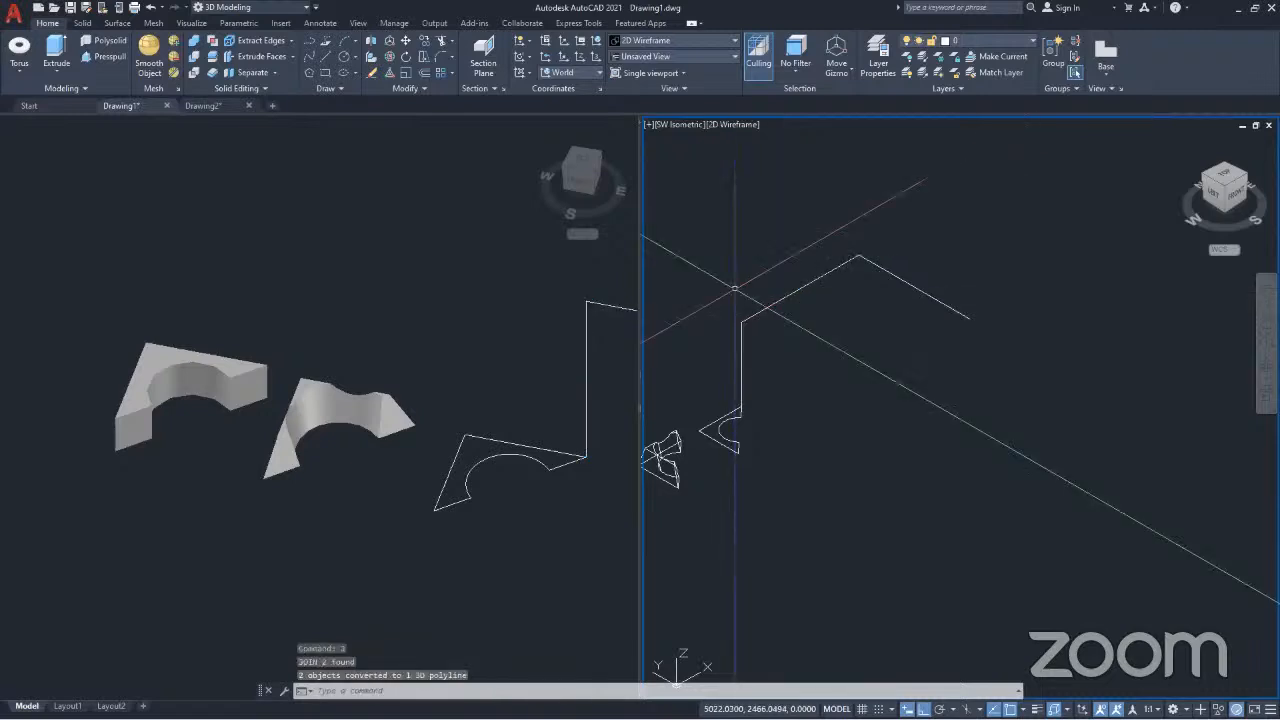
{"action": "left_click", "coordinate": [898, 308]}
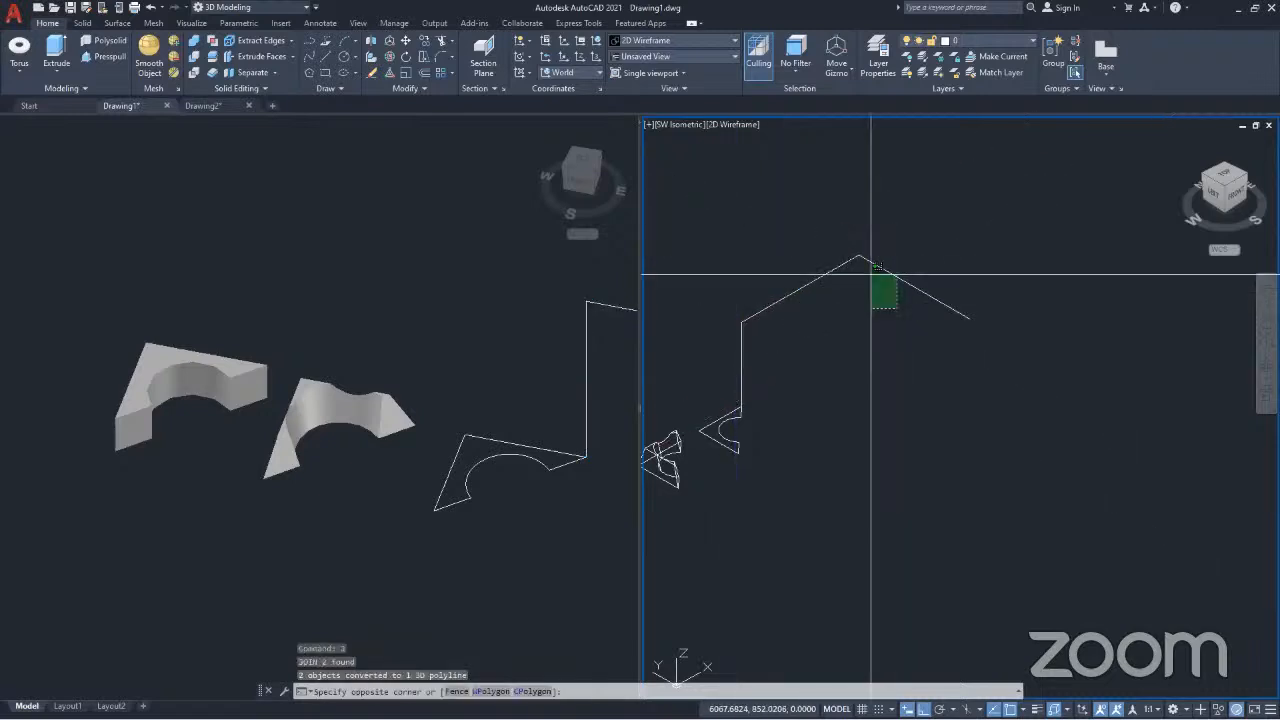
{"action": "left_click", "coordinate": [826, 200]}
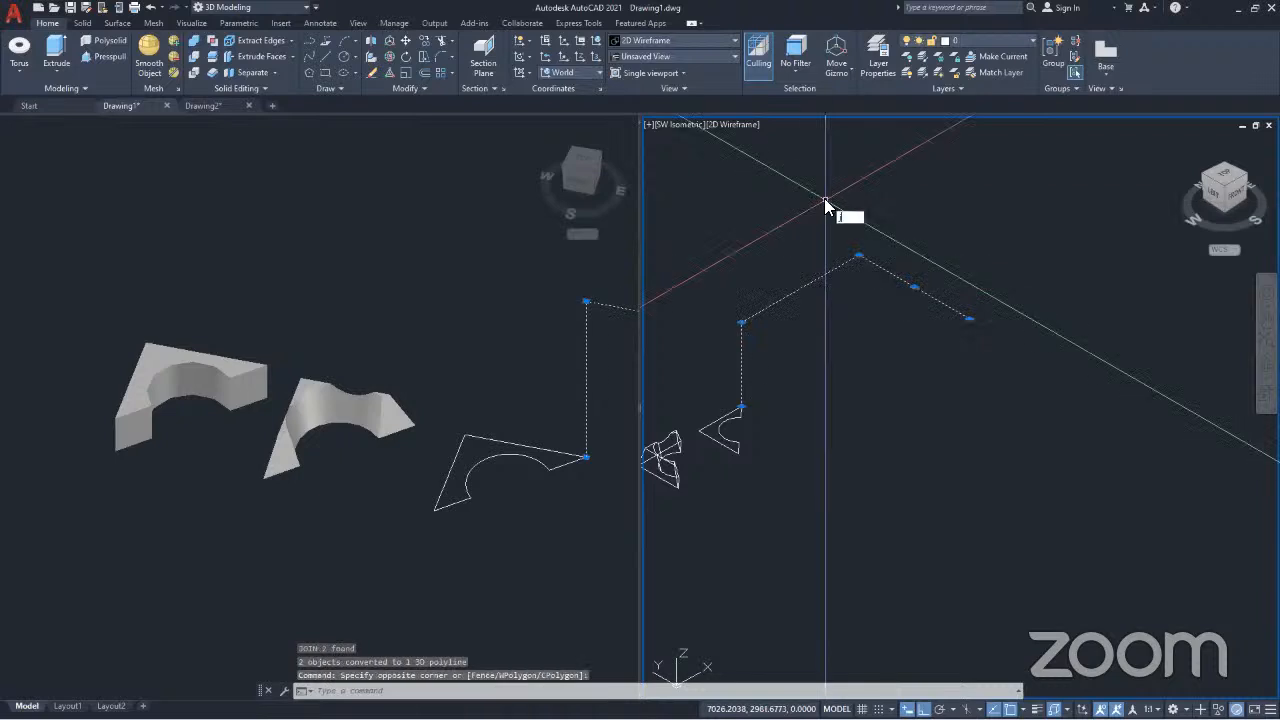
{"action": "type", "text": "j"}
{"action": "key", "text": "Return"}
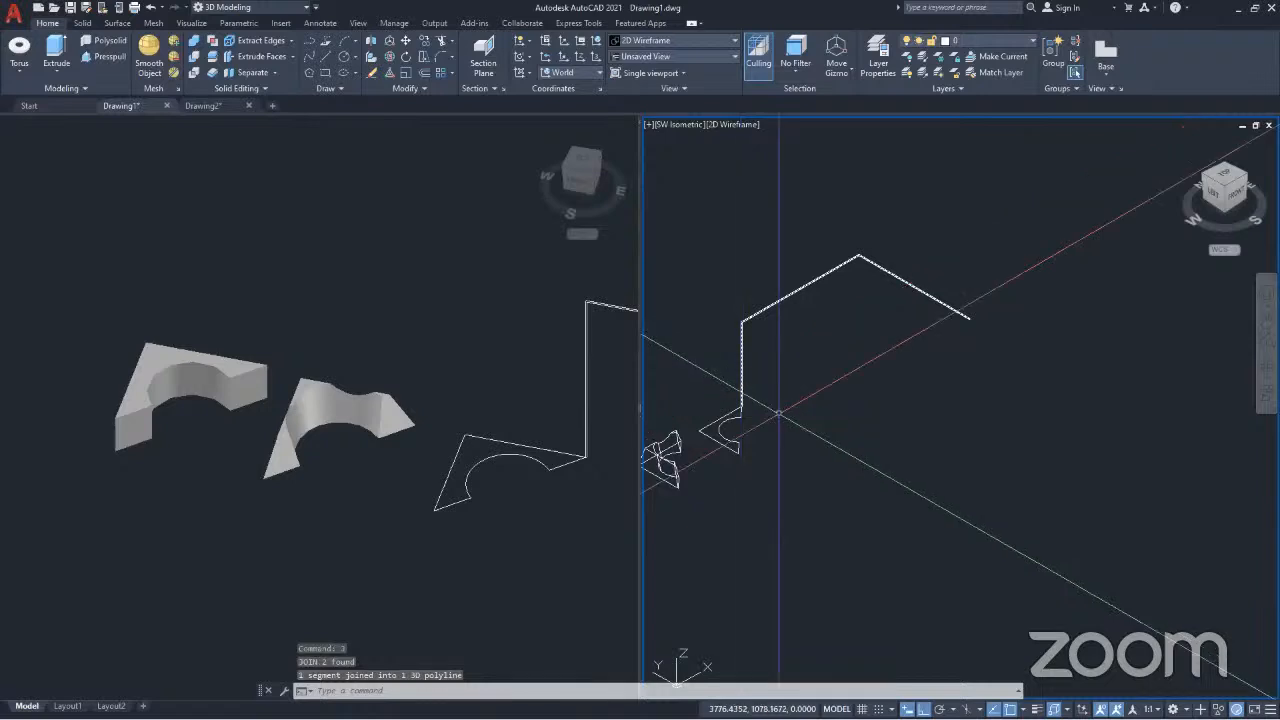
Step: Extrude the flat profile as a solid with the Path option along the joined 3D polyline
{"action": "middle_click_drag", "start_coordinate": [721, 470], "coordinate": [822, 478]}
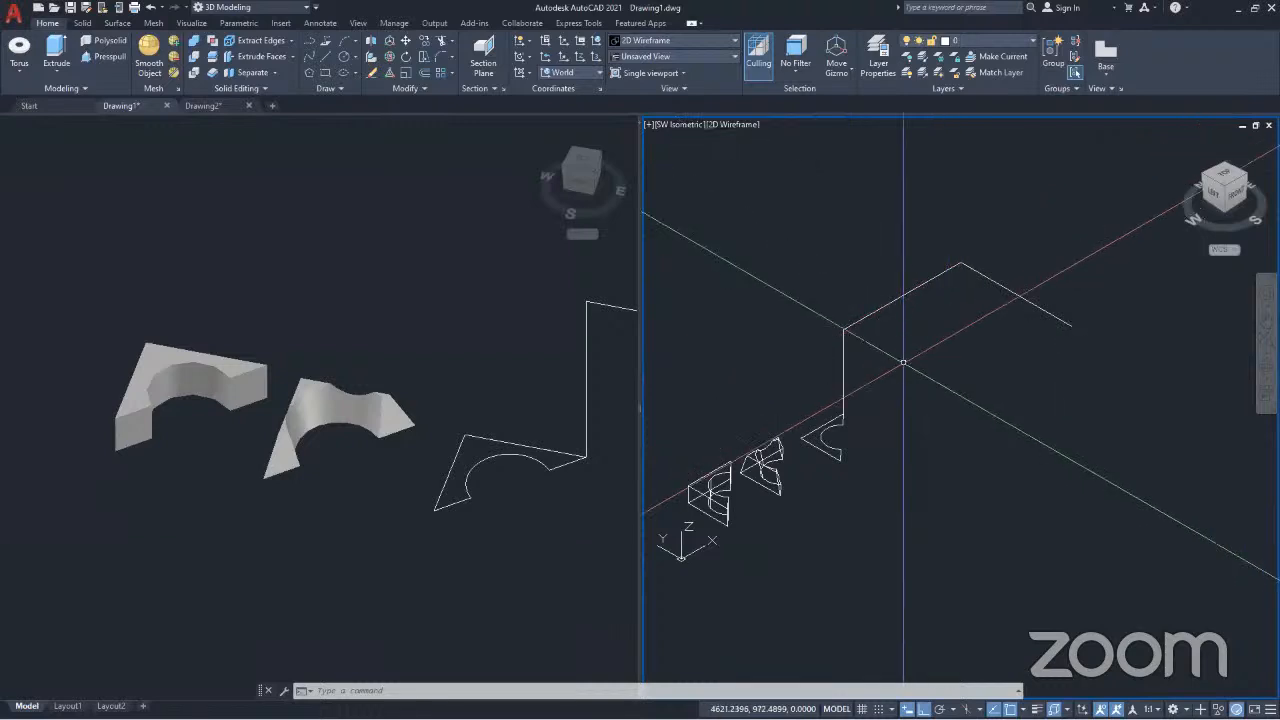
{"action": "left_click", "coordinate": [55, 53]}
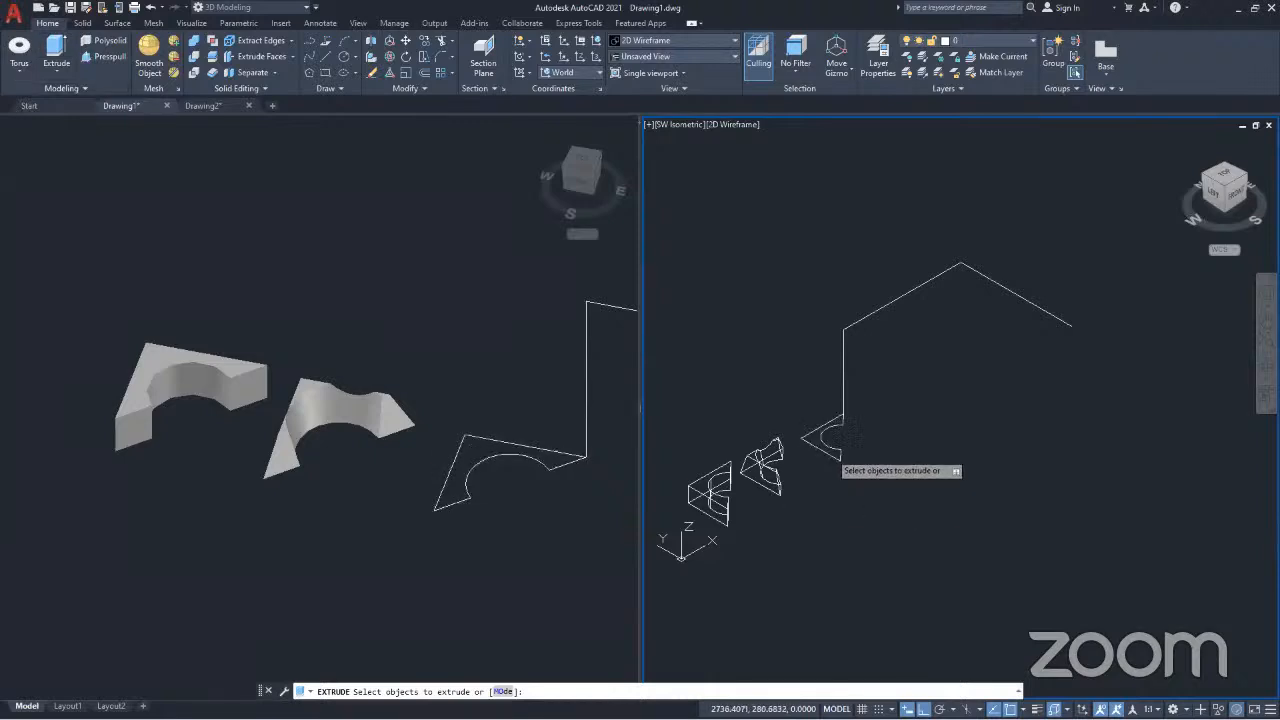
{"action": "left_click", "coordinate": [836, 455]}
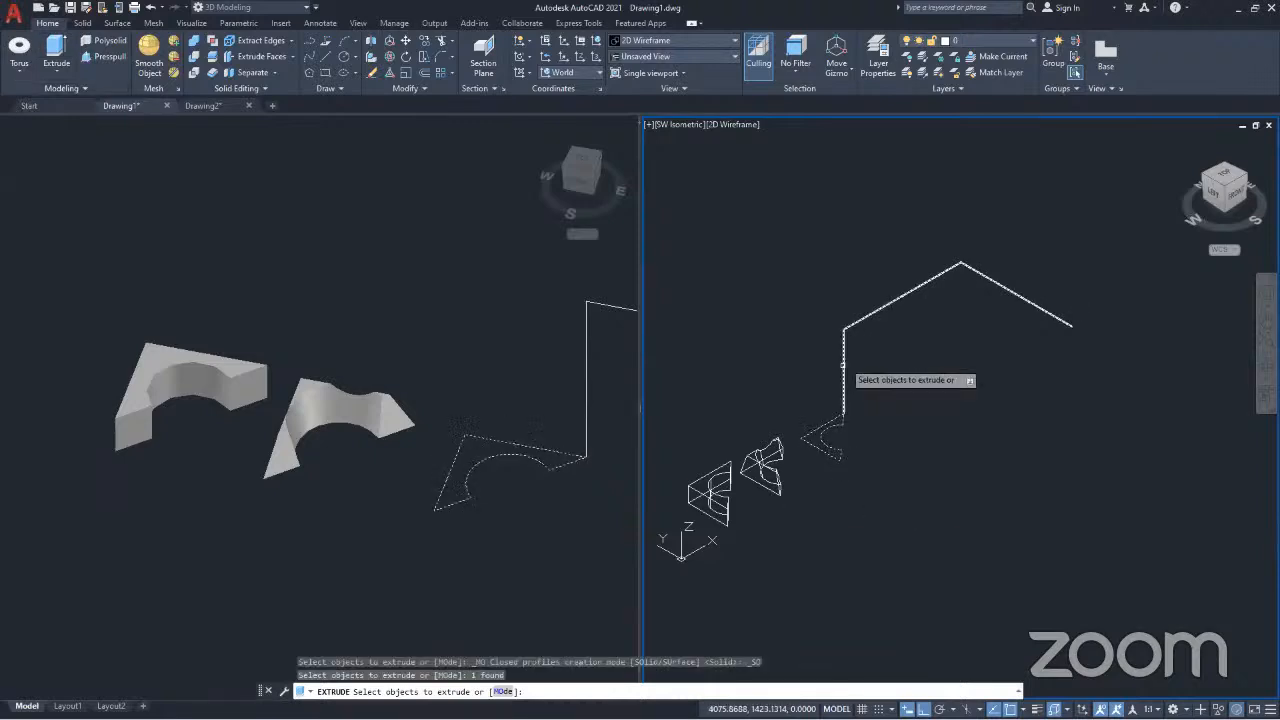
{"action": "key", "text": "Return"}
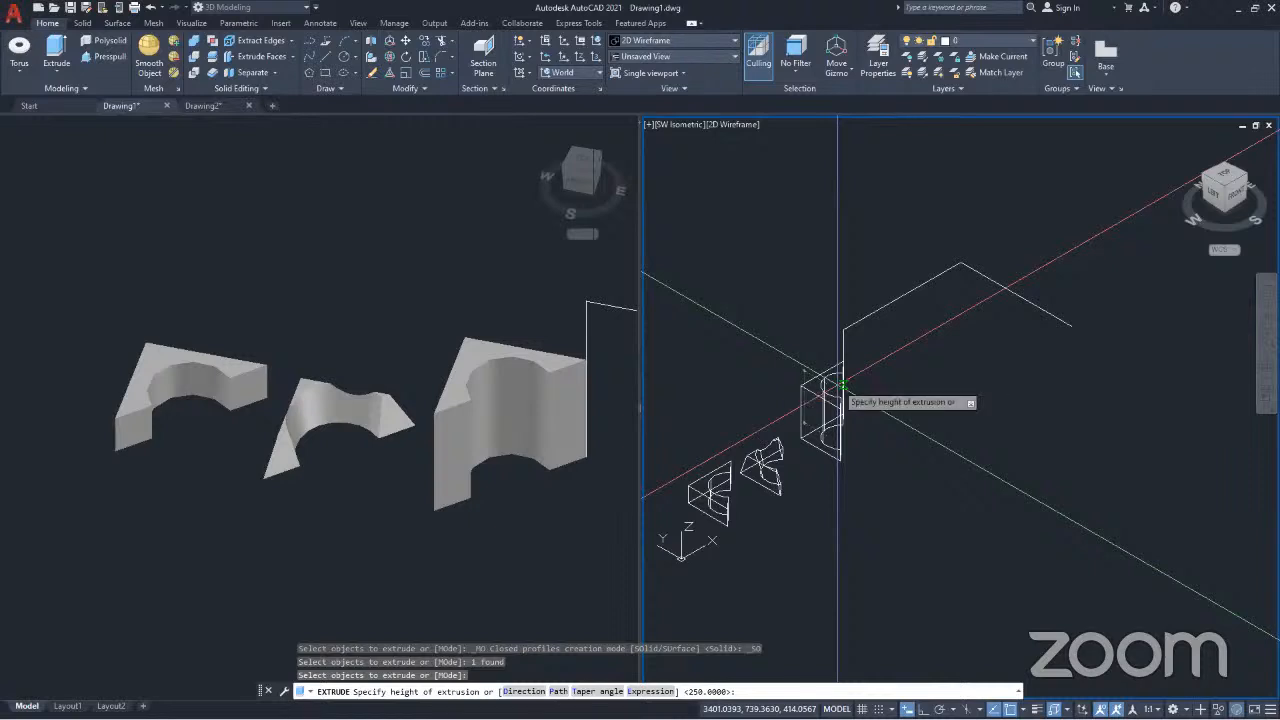
{"action": "type", "text": "p"}
{"action": "key", "text": "Return"}
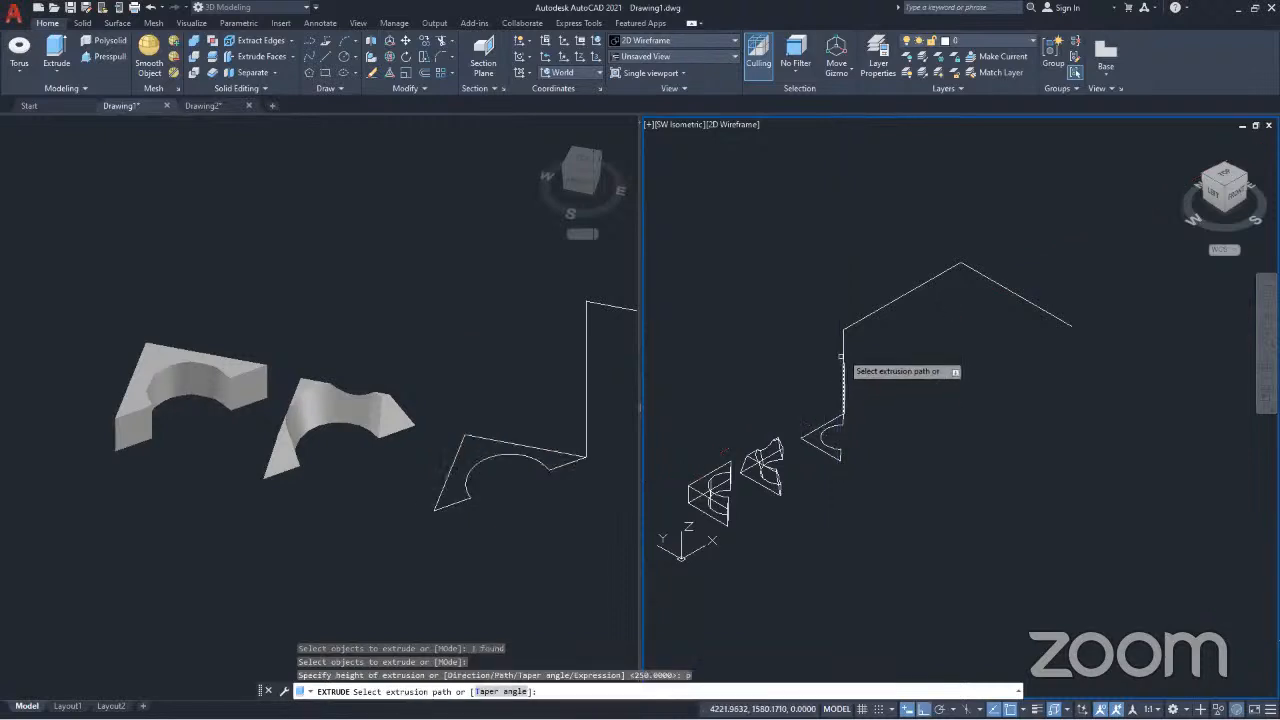
{"action": "left_click", "coordinate": [841, 356]}
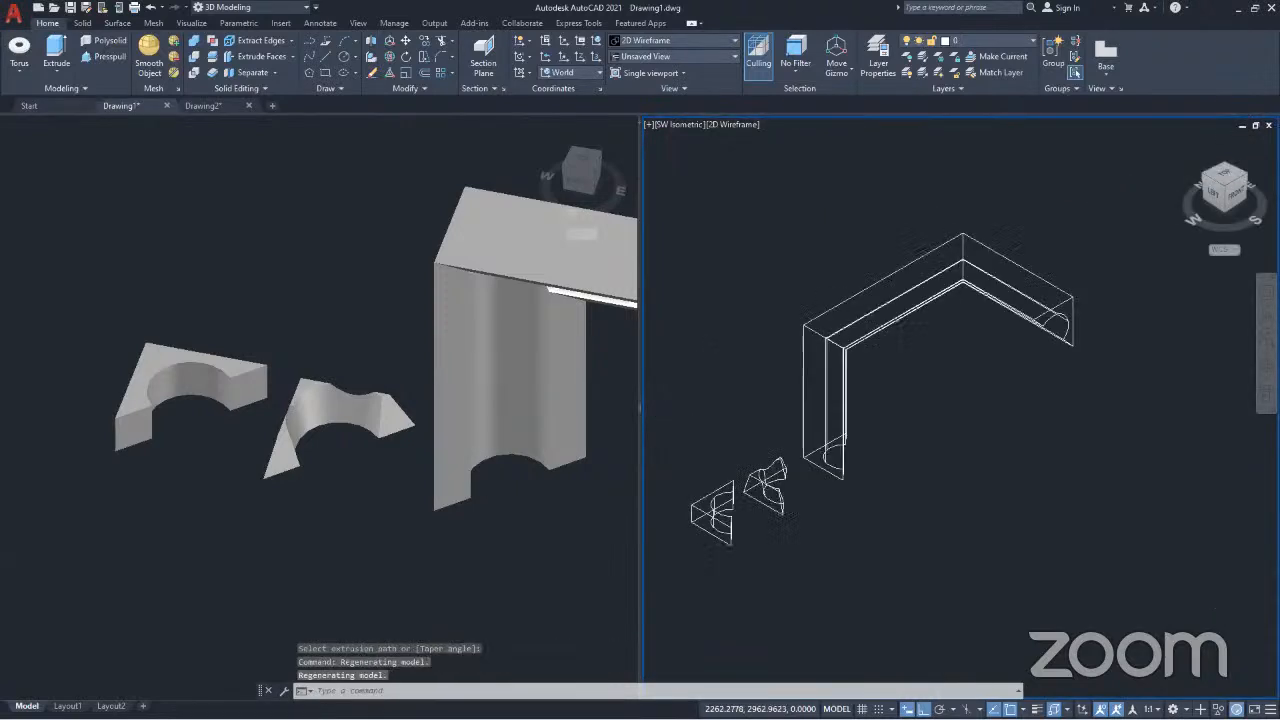
Step: Examine the path-extruded solid's mitred corners and end face from several angles in the Realistic viewport
{"action": "left_click", "coordinate": [376, 342]}
{"action": "middle_click_drag", "start_coordinate": [376, 342], "coordinate": [220, 362], "text": "shift"}
{"action": "middle_click_drag", "start_coordinate": [449, 429], "coordinate": [440, 393], "text": "shift"}
{"action": "scroll", "coordinate": [279, 393], "scroll_direction": "down", "scroll_amount": 7}
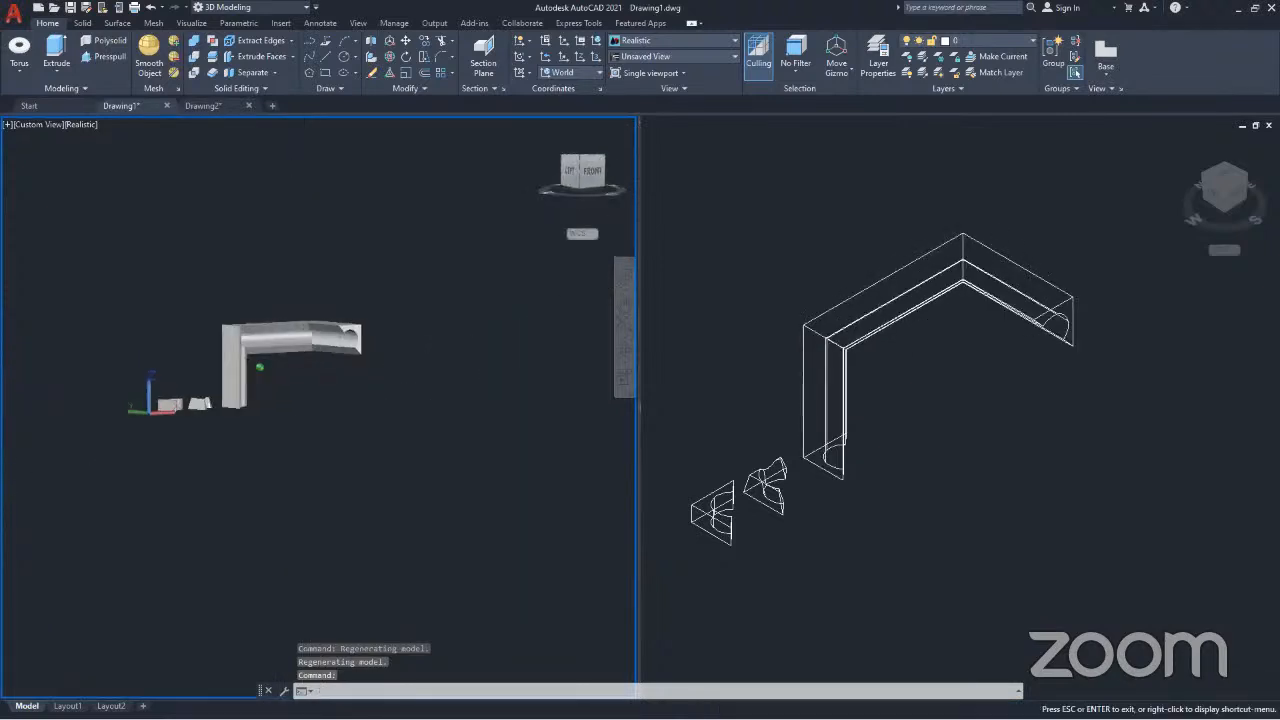
{"action": "scroll", "coordinate": [262, 342], "scroll_direction": "up", "scroll_amount": 4}
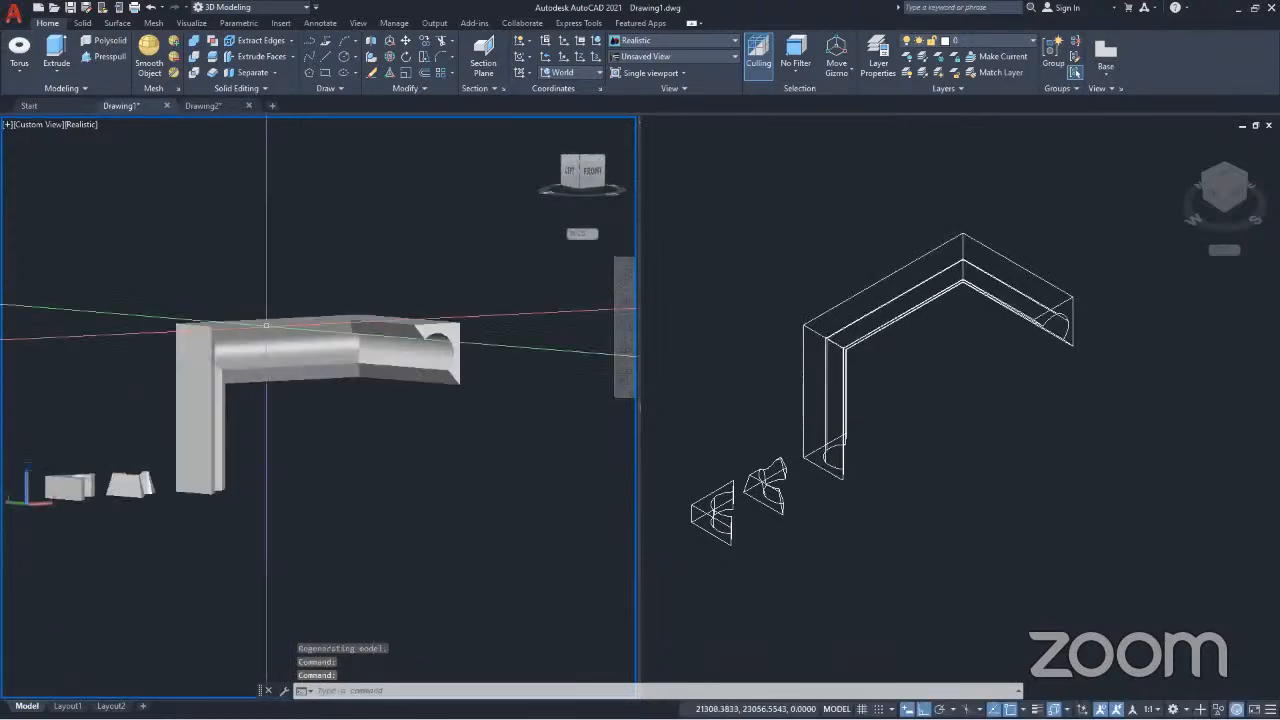
{"action": "middle_click_drag", "start_coordinate": [350, 425], "coordinate": [255, 460]}
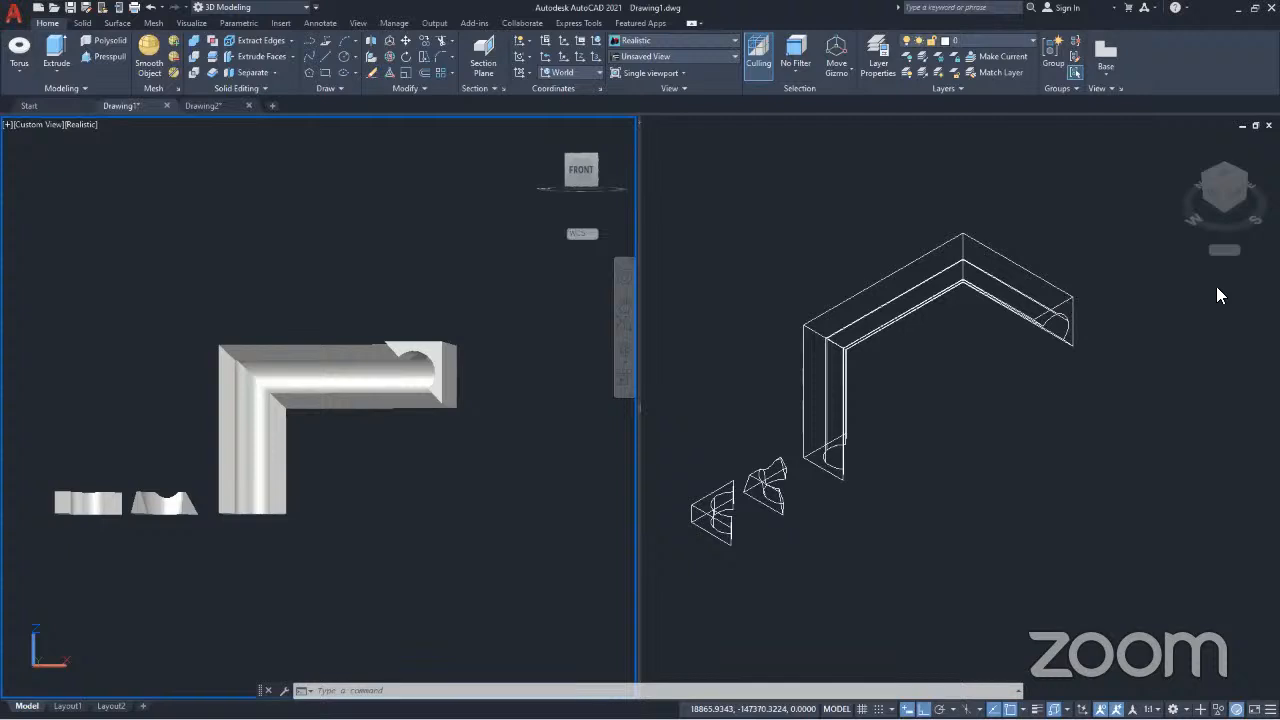
{"action": "left_click", "coordinate": [62, 71]}
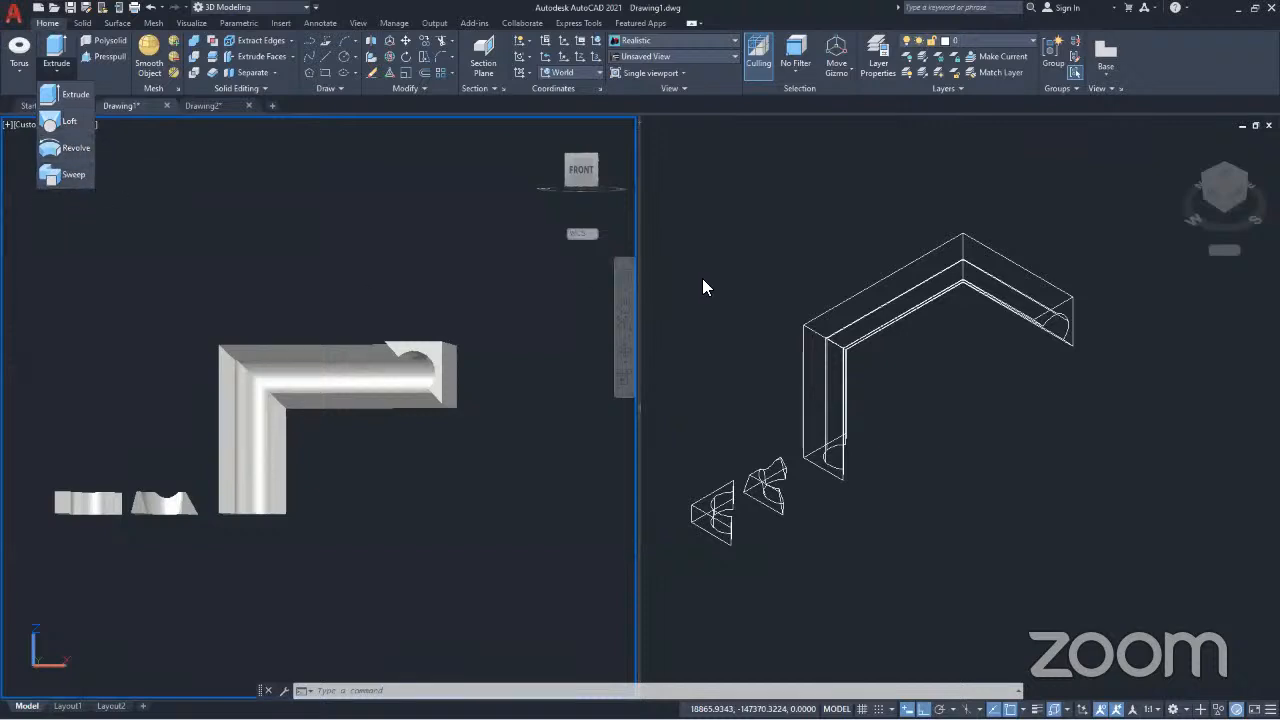
{"action": "left_click", "coordinate": [935, 432]}
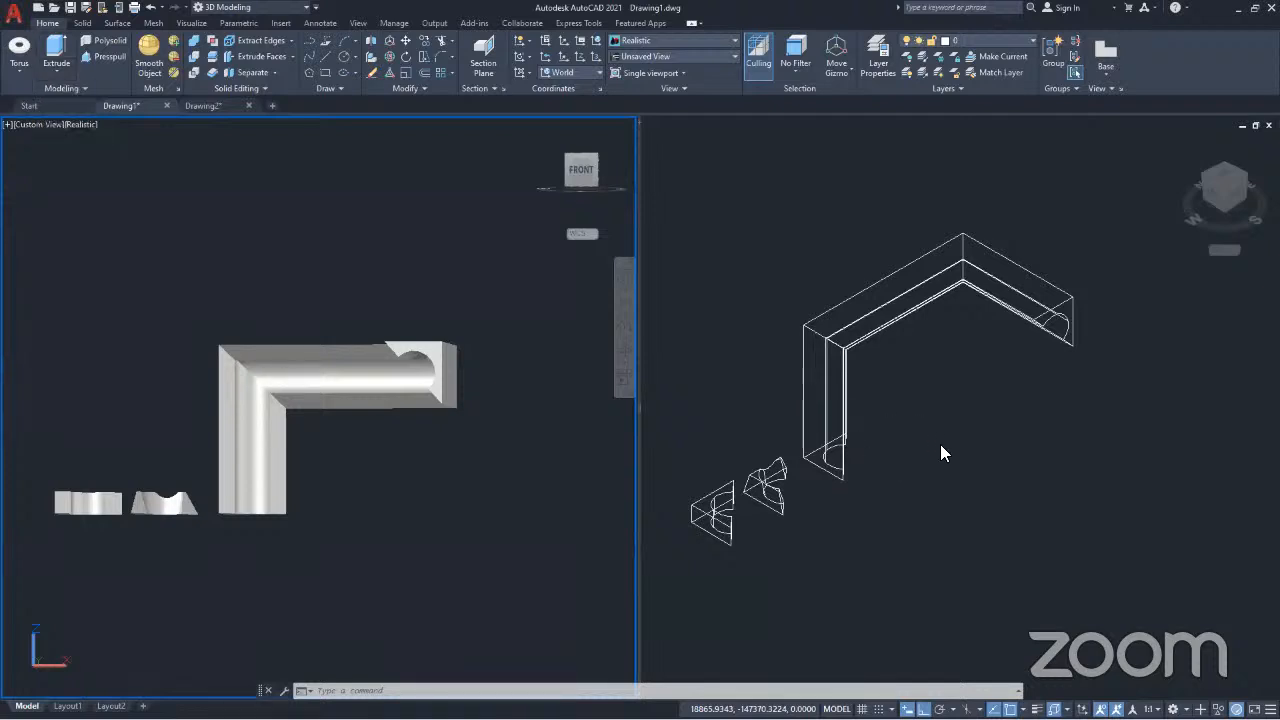
{"action": "left_click", "coordinate": [960, 434]}
{"action": "middle_click_drag", "start_coordinate": [340, 440], "coordinate": [430, 445], "text": "shift"}
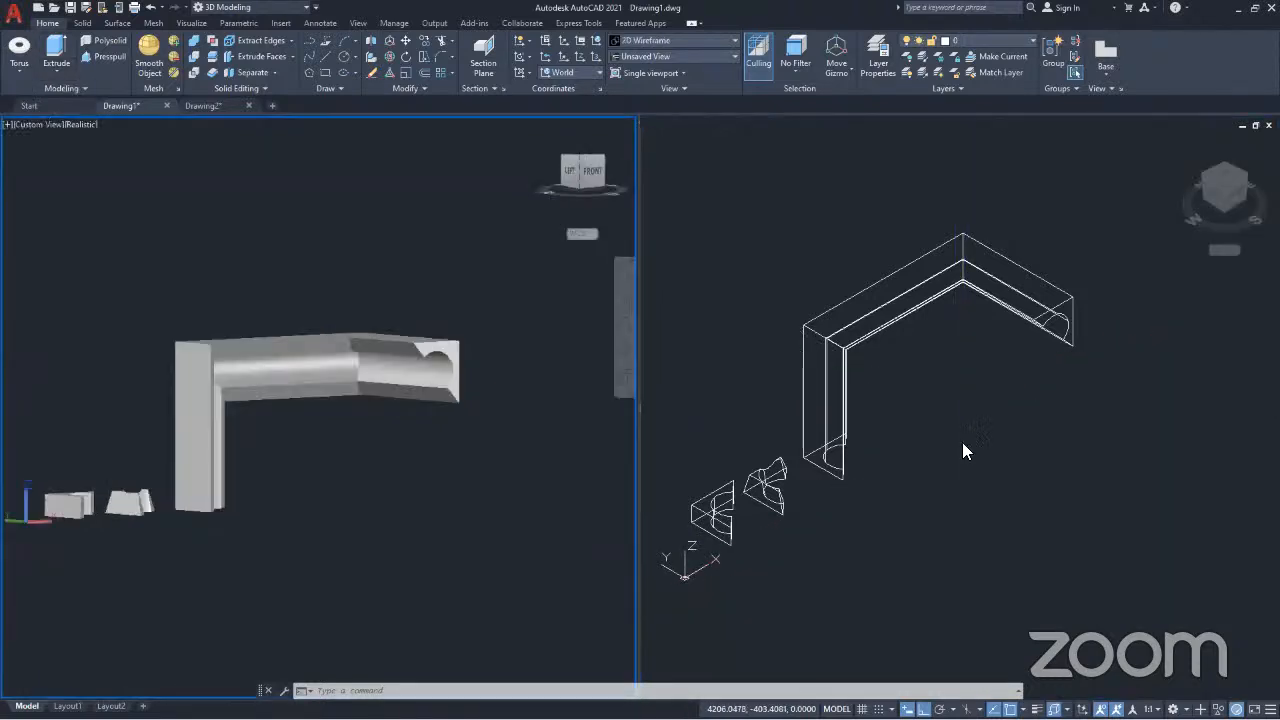
{"action": "scroll", "coordinate": [1012, 426], "scroll_direction": "up", "scroll_amount": 5}
Step: Undo the extrusion along the path in the 2D Wireframe viewport
{"action": "left_click", "coordinate": [1012, 424]}
{"action": "key", "text": "ctrl+z"}
{"action": "key", "text": "ctrl+z"}
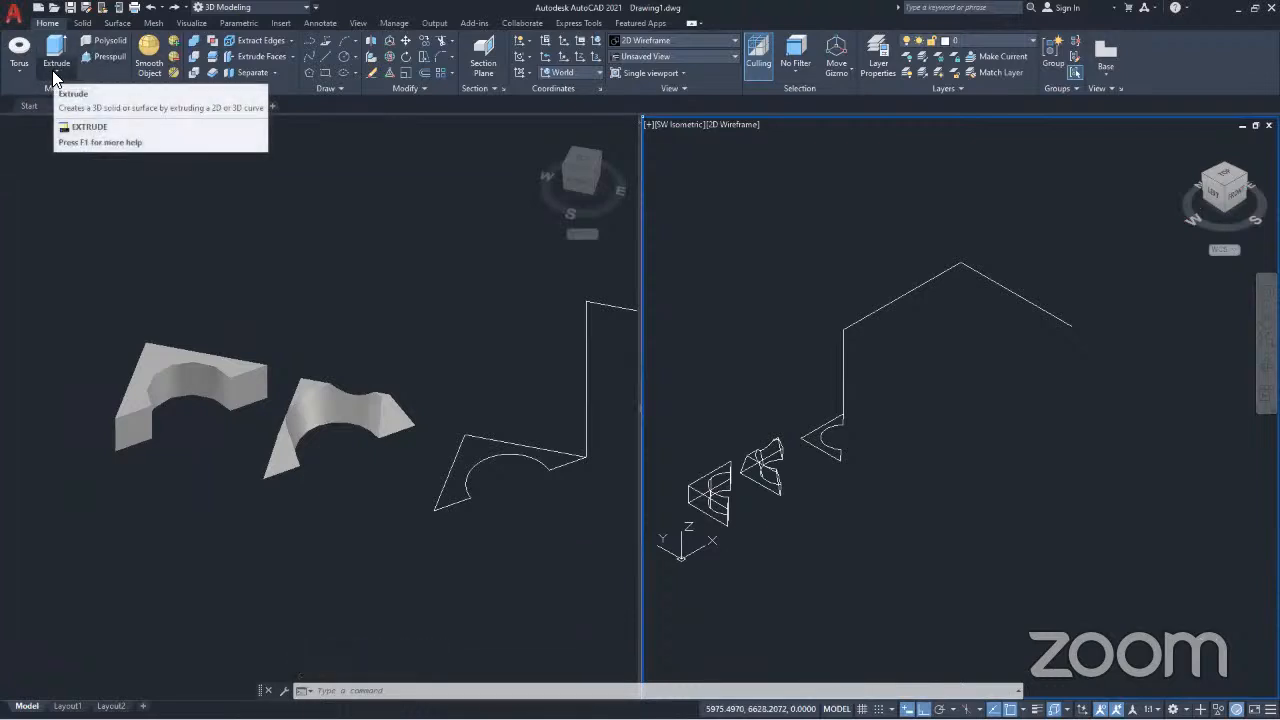
Step: Sweep the flat profile along the 3D polyline without extra options, and undo the sweep
{"action": "left_click", "coordinate": [74, 175]}
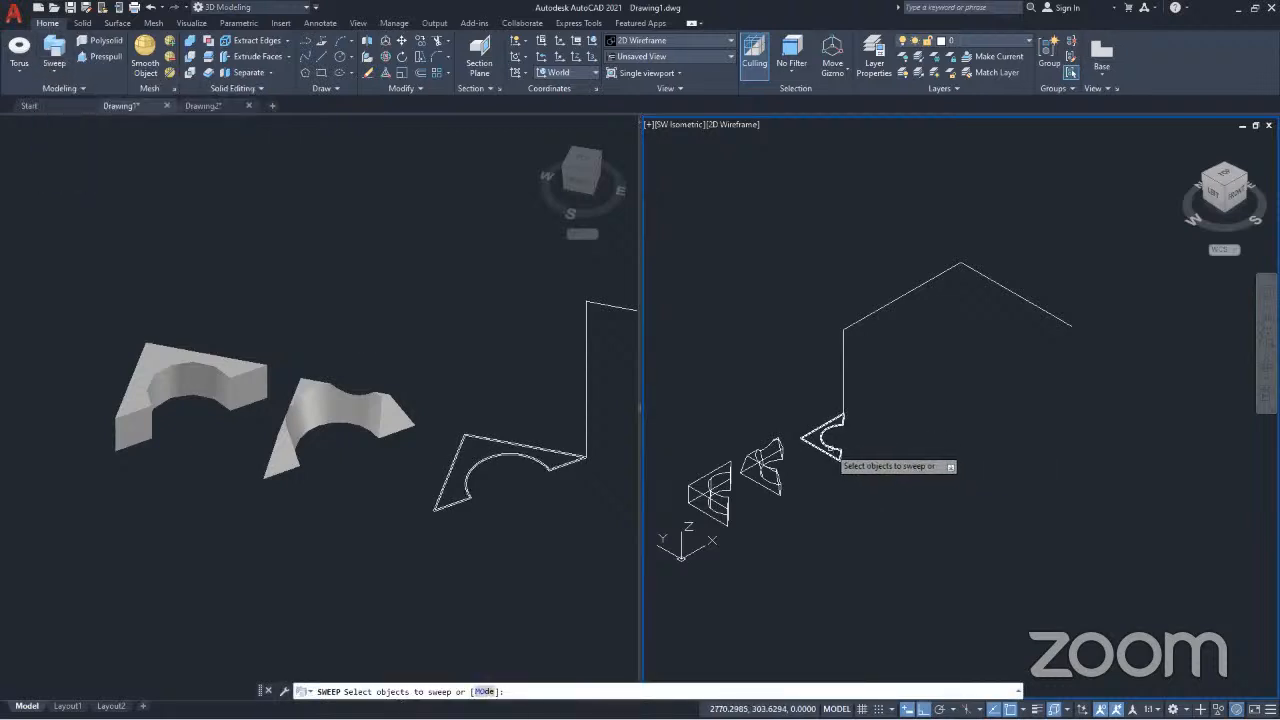
{"action": "left_click", "coordinate": [836, 446]}
{"action": "key", "text": "Return"}
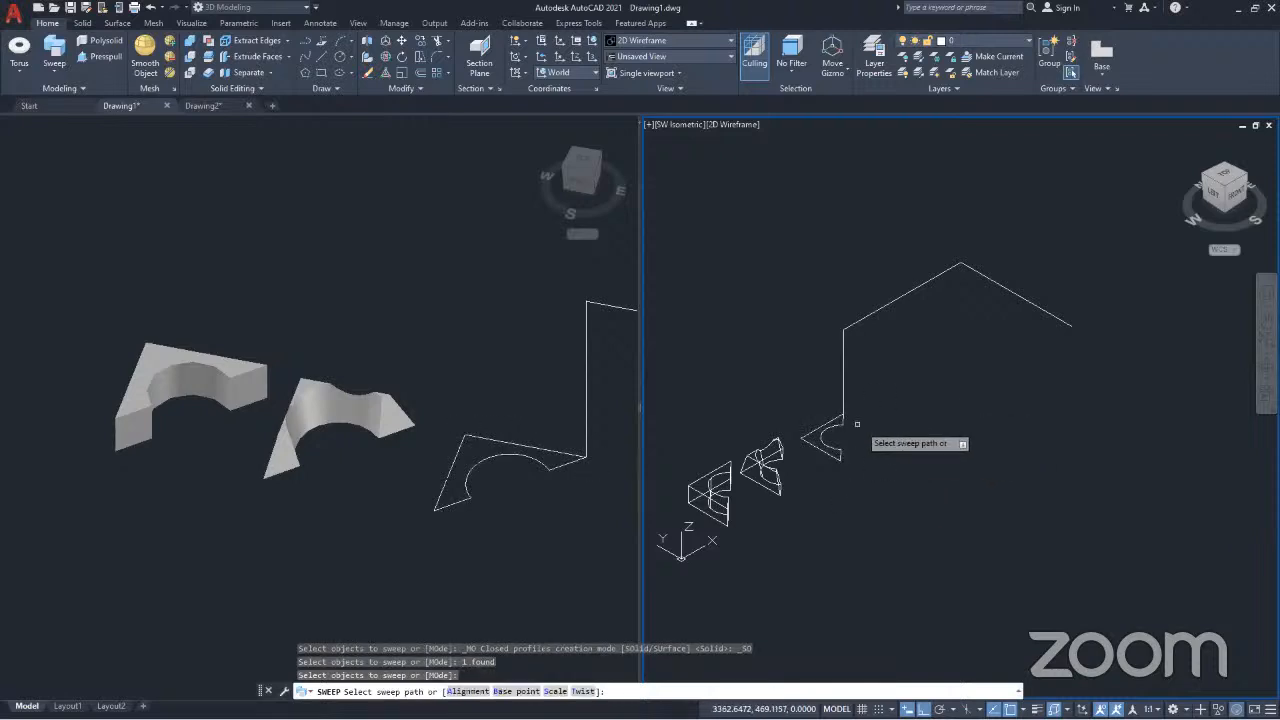
{"action": "left_click", "coordinate": [843, 358]}
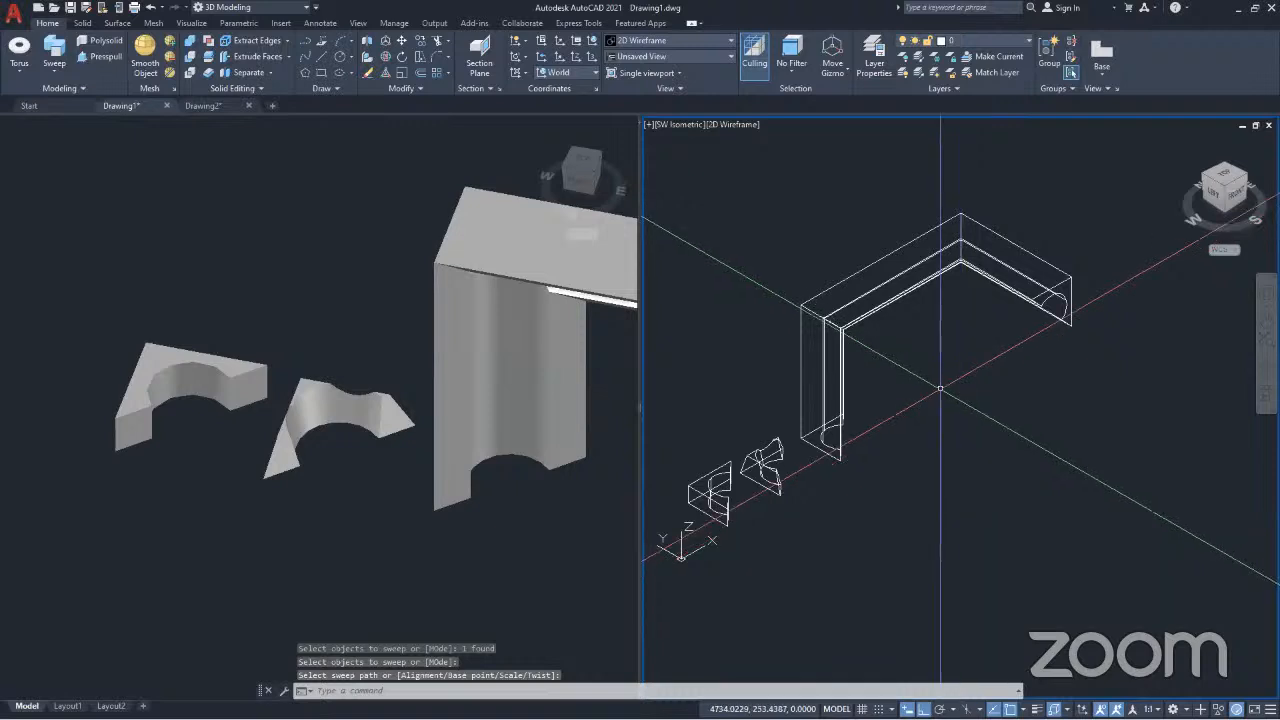
{"action": "key", "text": "ctrl+z"}
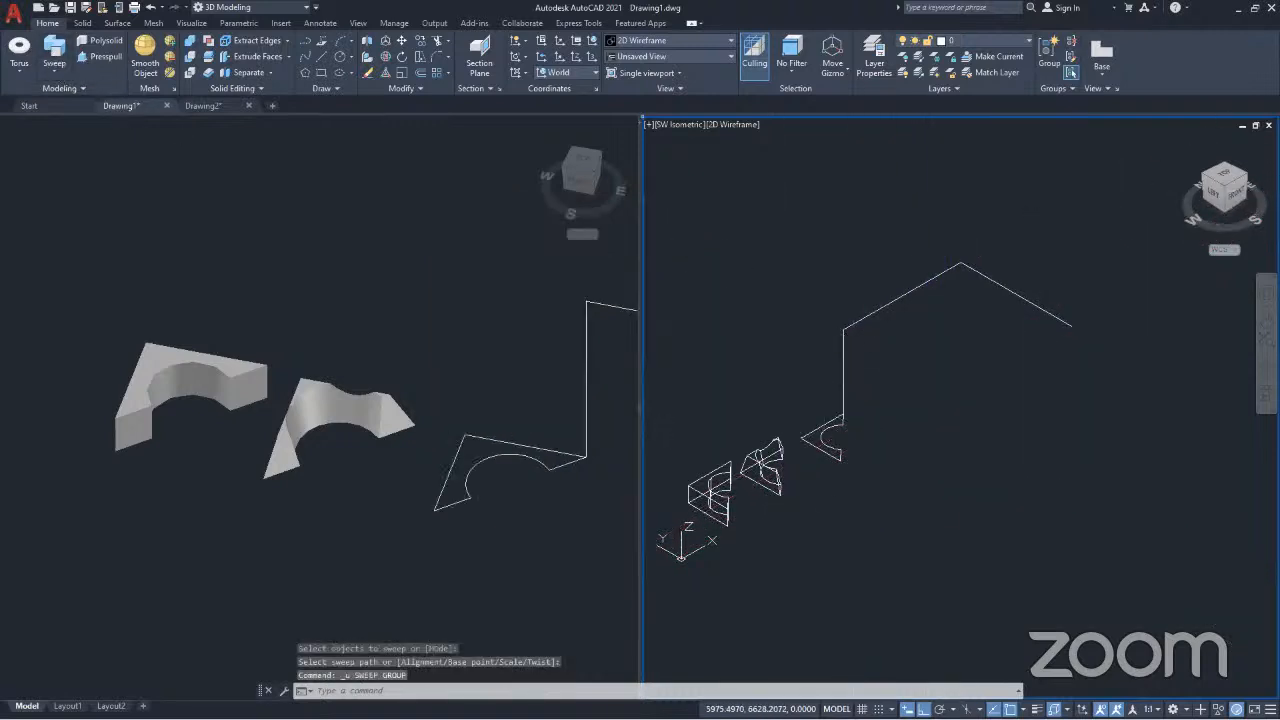
Step: Try to sweep the flat profile along the 3D polyline with a twist angle of 5
{"action": "left_click", "coordinate": [54, 55]}
{"action": "left_click", "coordinate": [830, 440]}
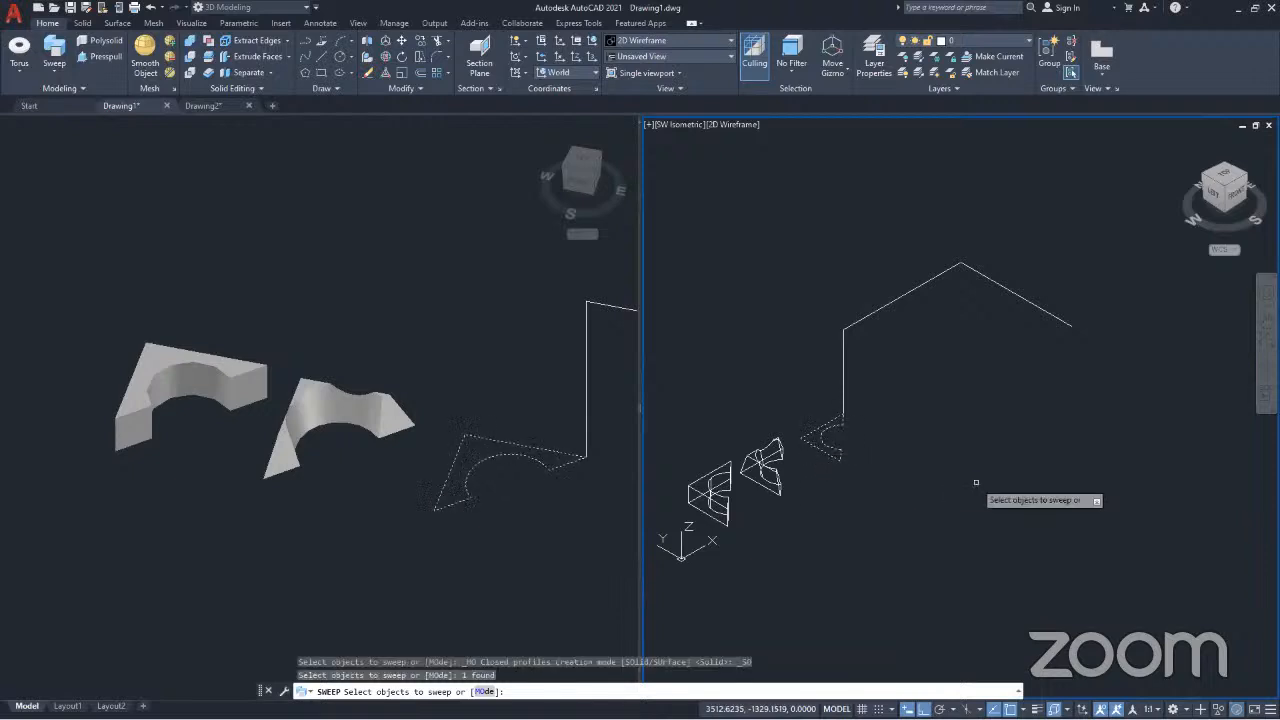
{"action": "key", "text": "Return"}
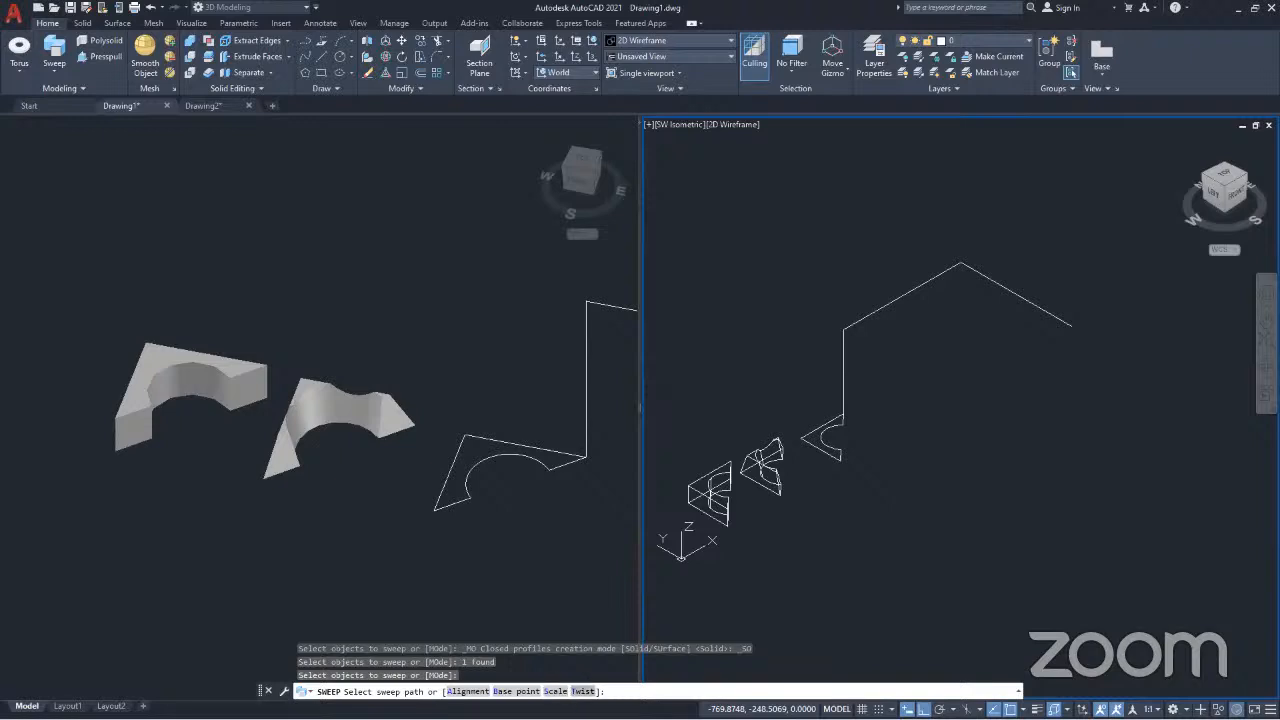
{"action": "left_click", "coordinate": [582, 691]}
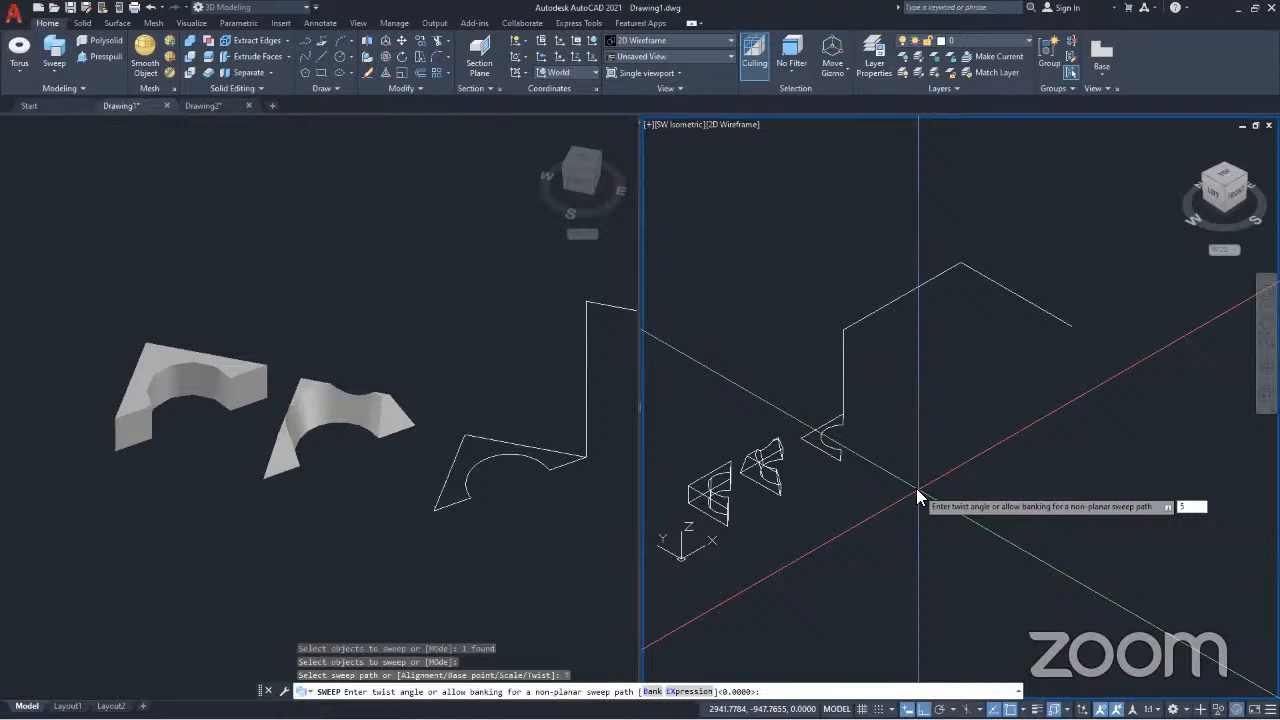
{"action": "type", "text": "5"}
{"action": "key", "text": "Return"}
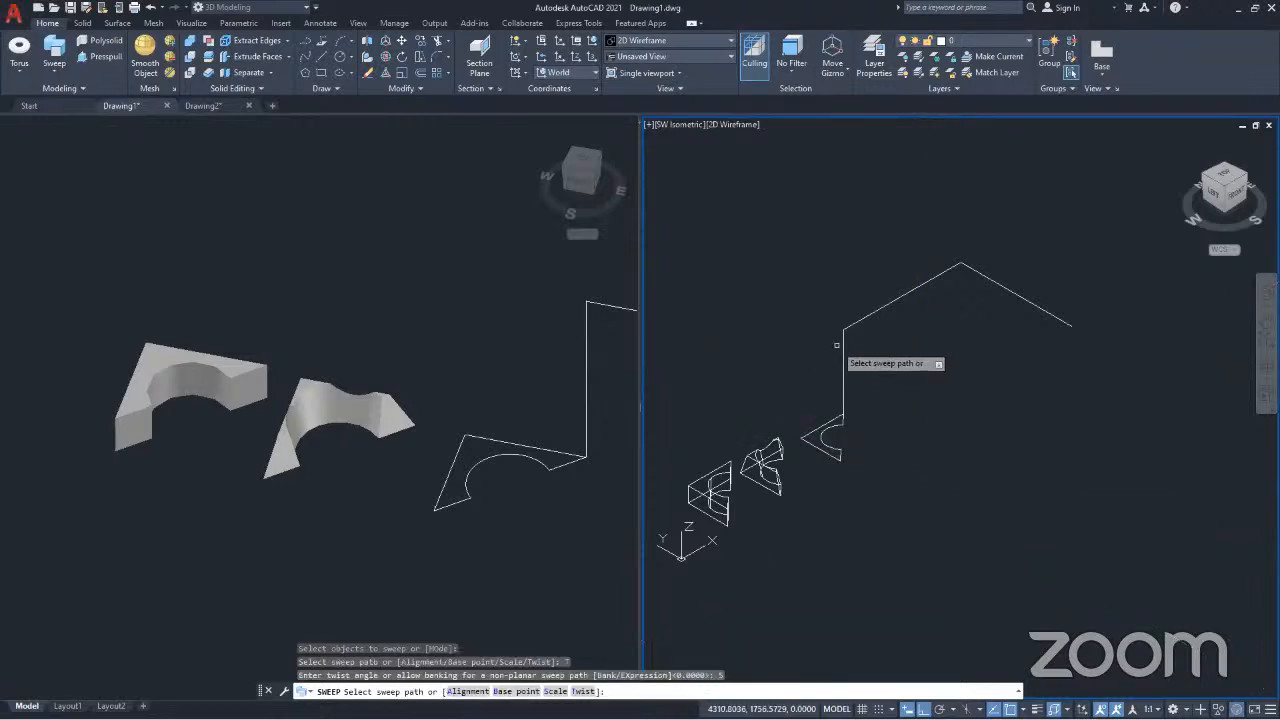
{"action": "left_click", "coordinate": [844, 340]}
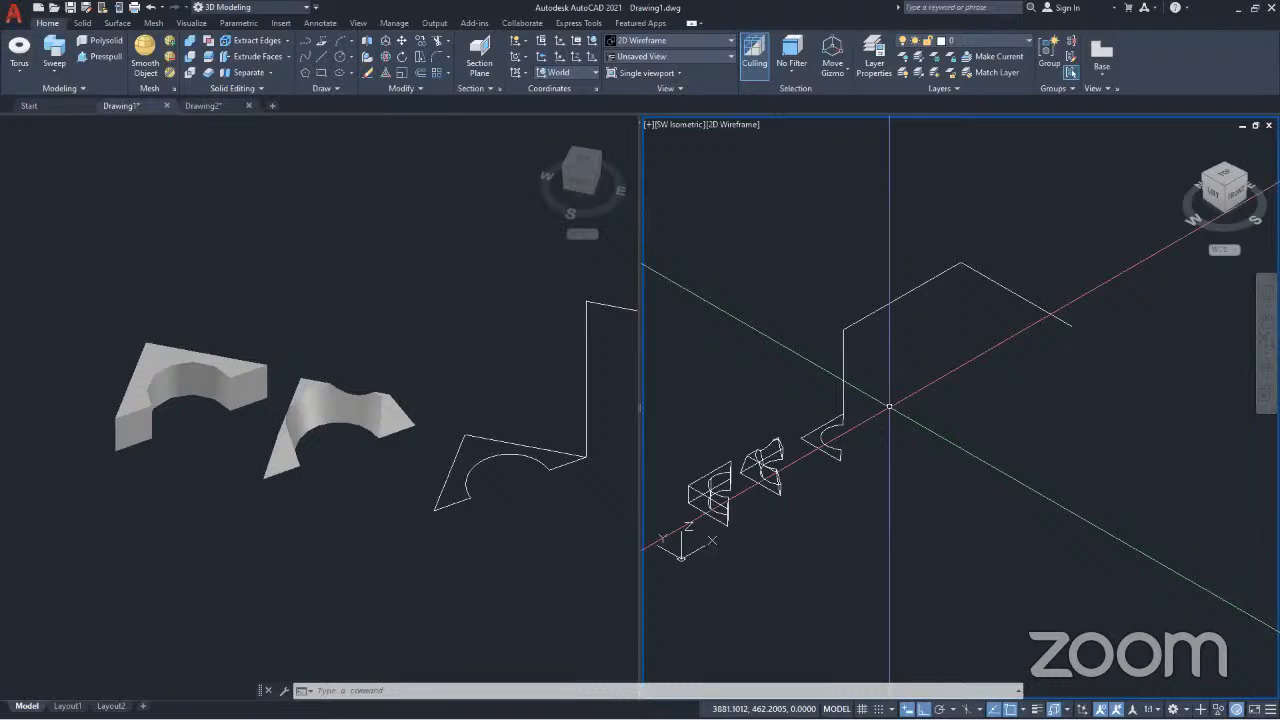
Step: Move the 3D polyline from its lower endpoint to the centre of the flat profile's arc
{"action": "scroll", "coordinate": [837, 425], "scroll_direction": "up", "scroll_amount": 5}
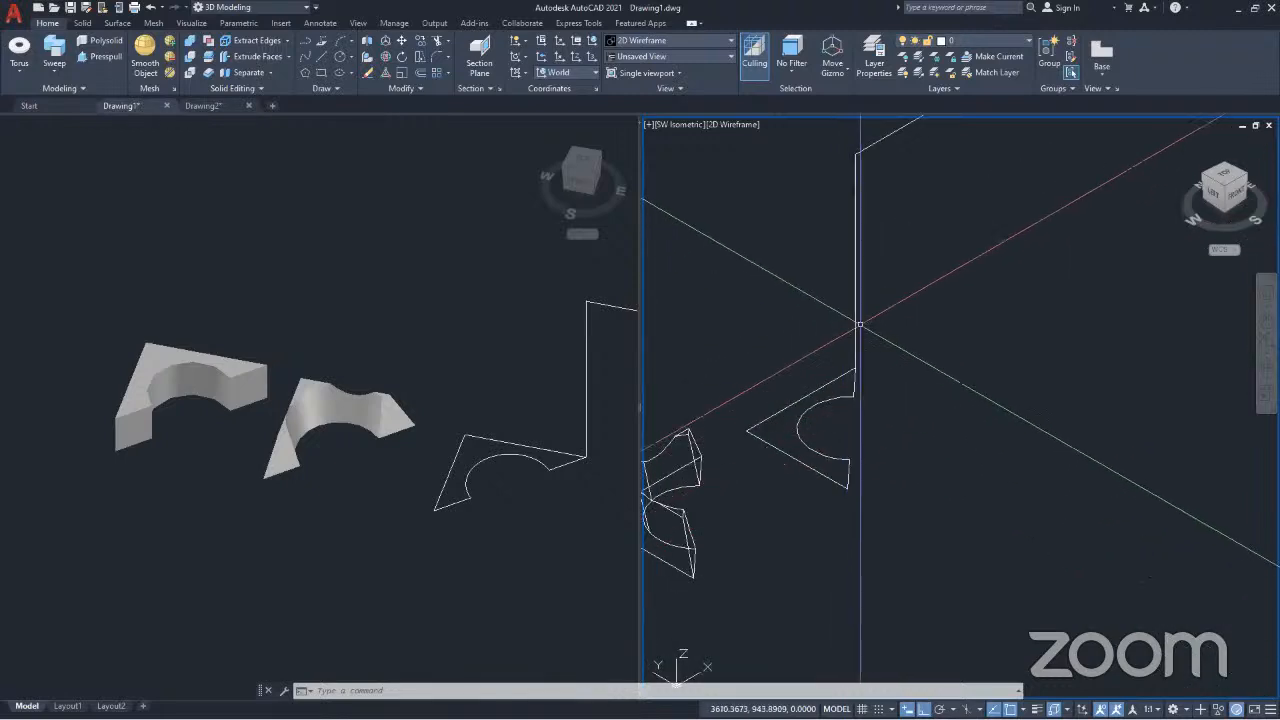
{"action": "left_click", "coordinate": [874, 314]}
{"action": "left_click", "coordinate": [812, 265]}
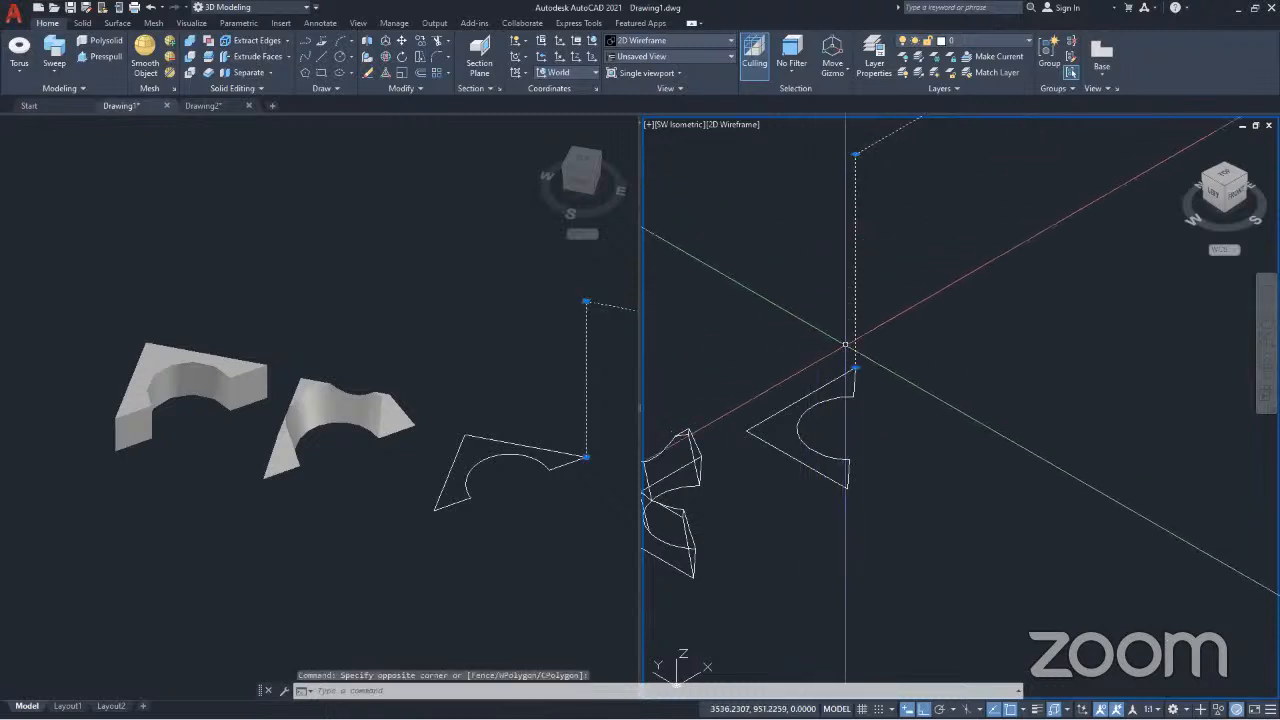
{"action": "left_click", "coordinate": [855, 369]}
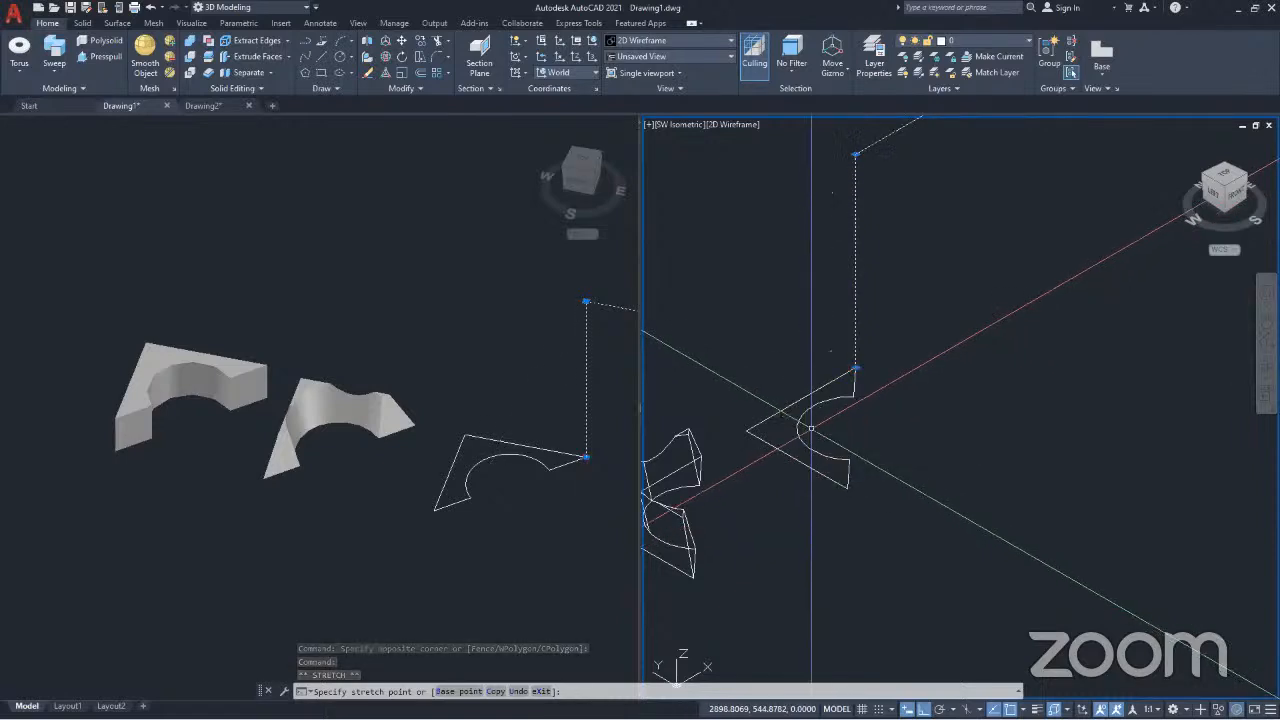
{"action": "key", "text": "Escape"}
{"action": "scroll", "coordinate": [815, 411], "scroll_direction": "down", "scroll_amount": 3}
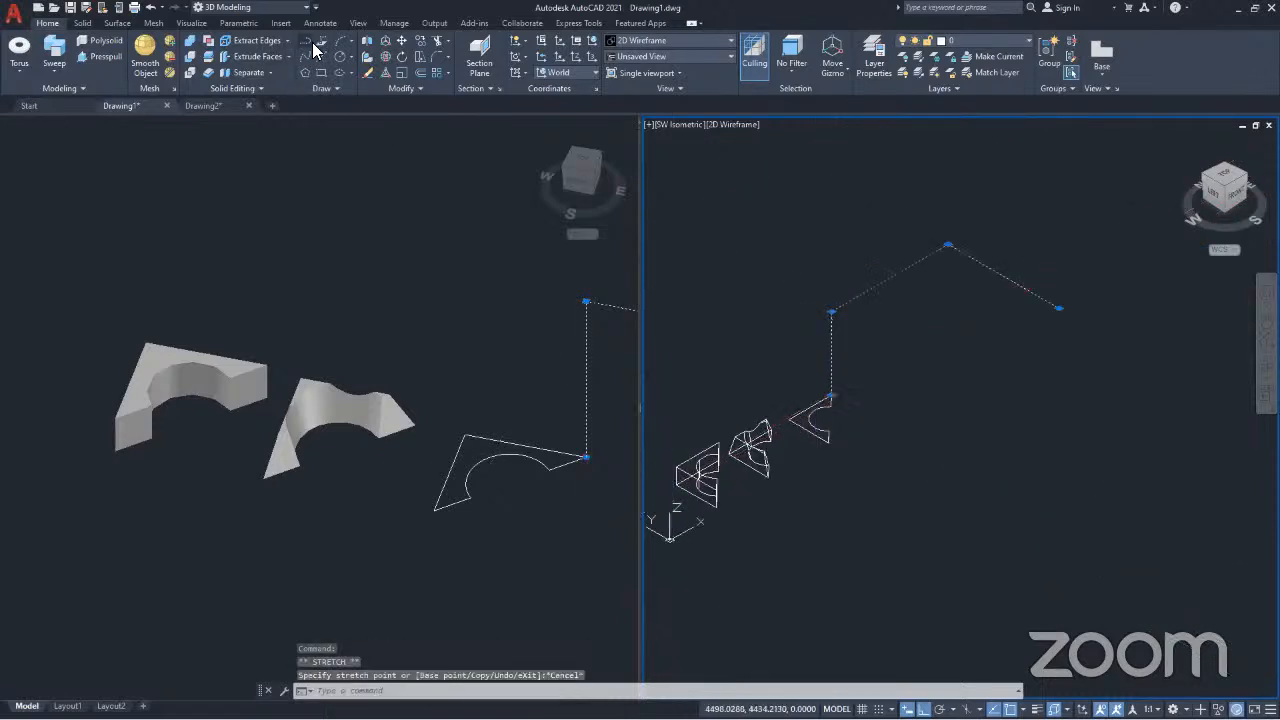
{"action": "left_click", "coordinate": [402, 41]}
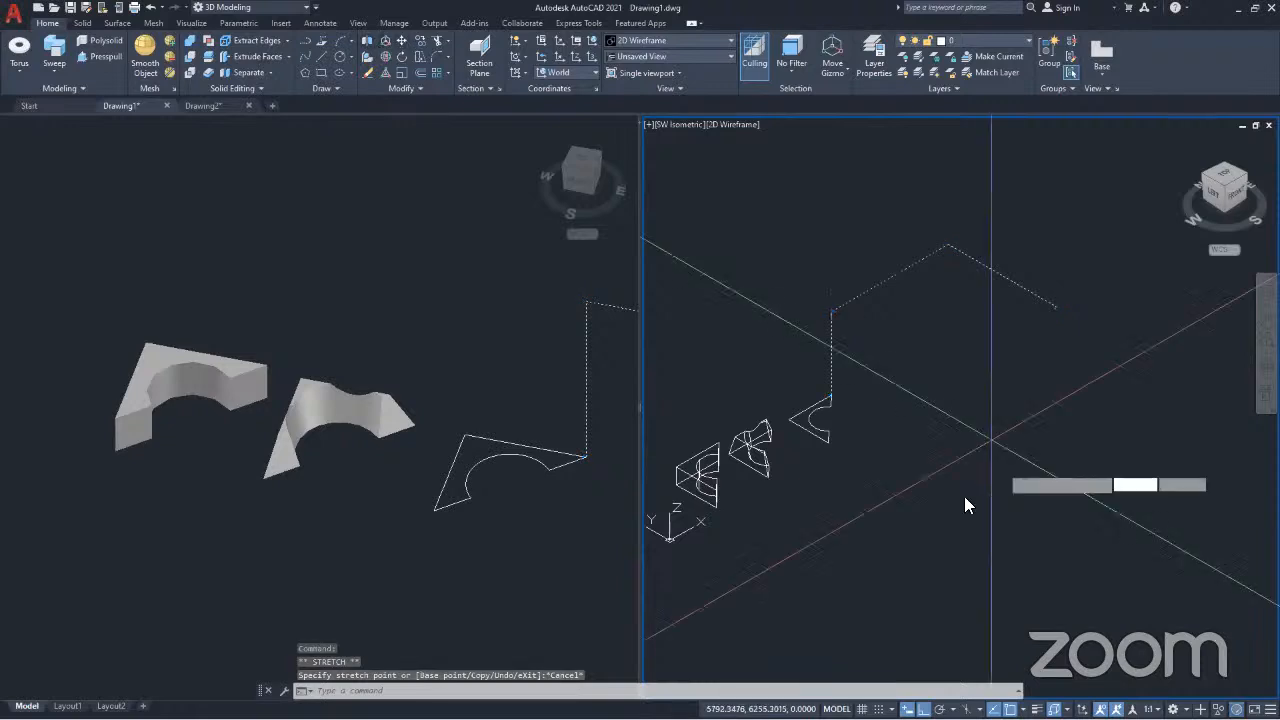
{"action": "scroll", "coordinate": [845, 425], "scroll_direction": "up", "scroll_amount": 3}
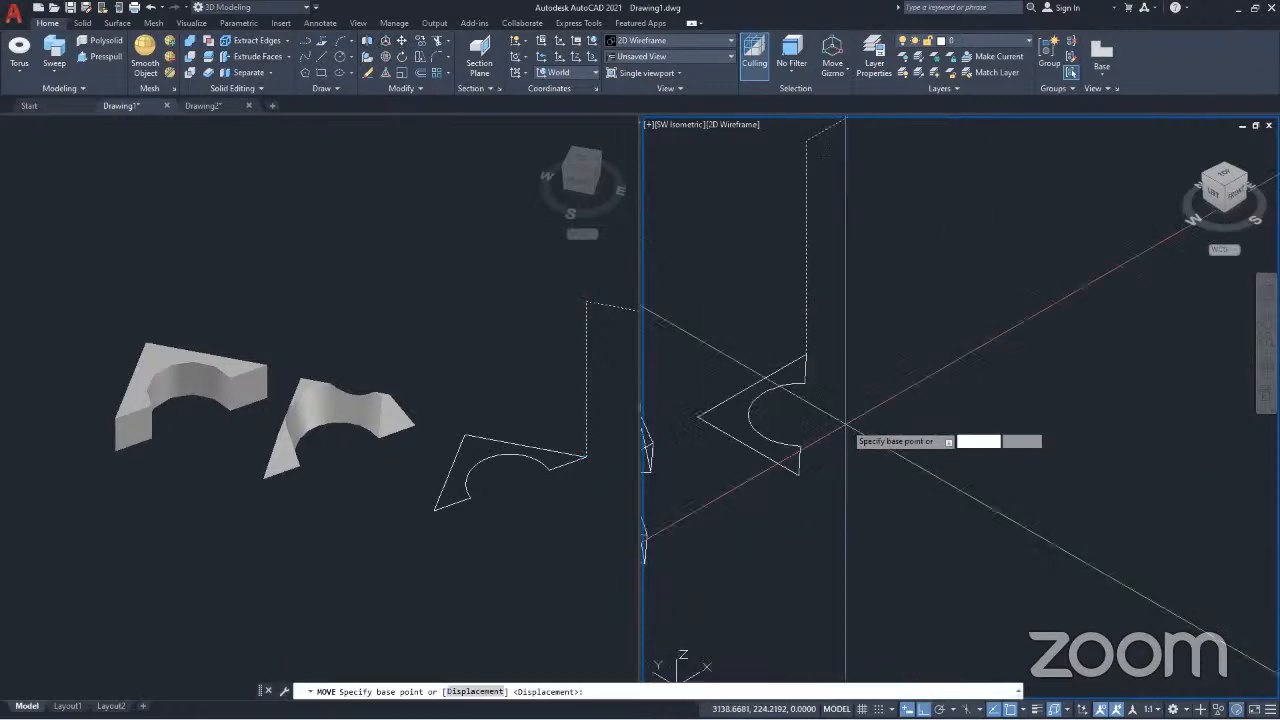
{"action": "left_click", "coordinate": [810, 354]}
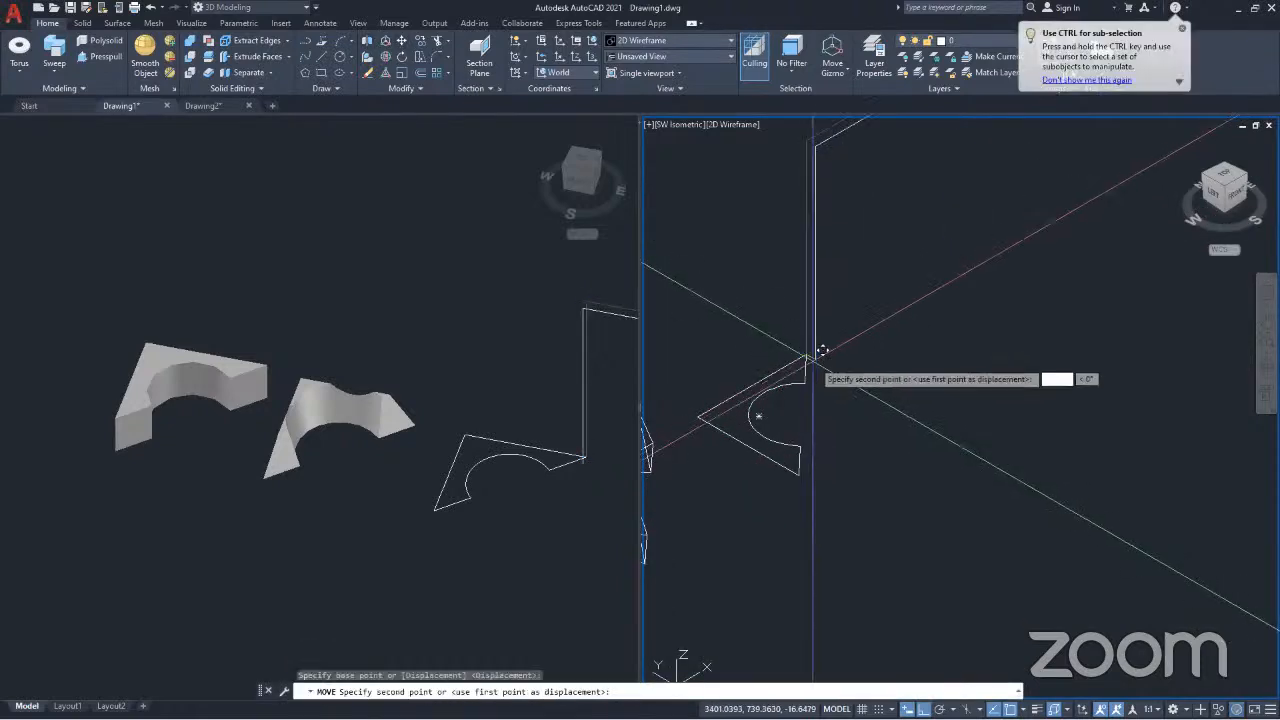
{"action": "left_click", "coordinate": [759, 416]}
{"action": "scroll", "coordinate": [900, 430], "scroll_direction": "down", "scroll_amount": 5}
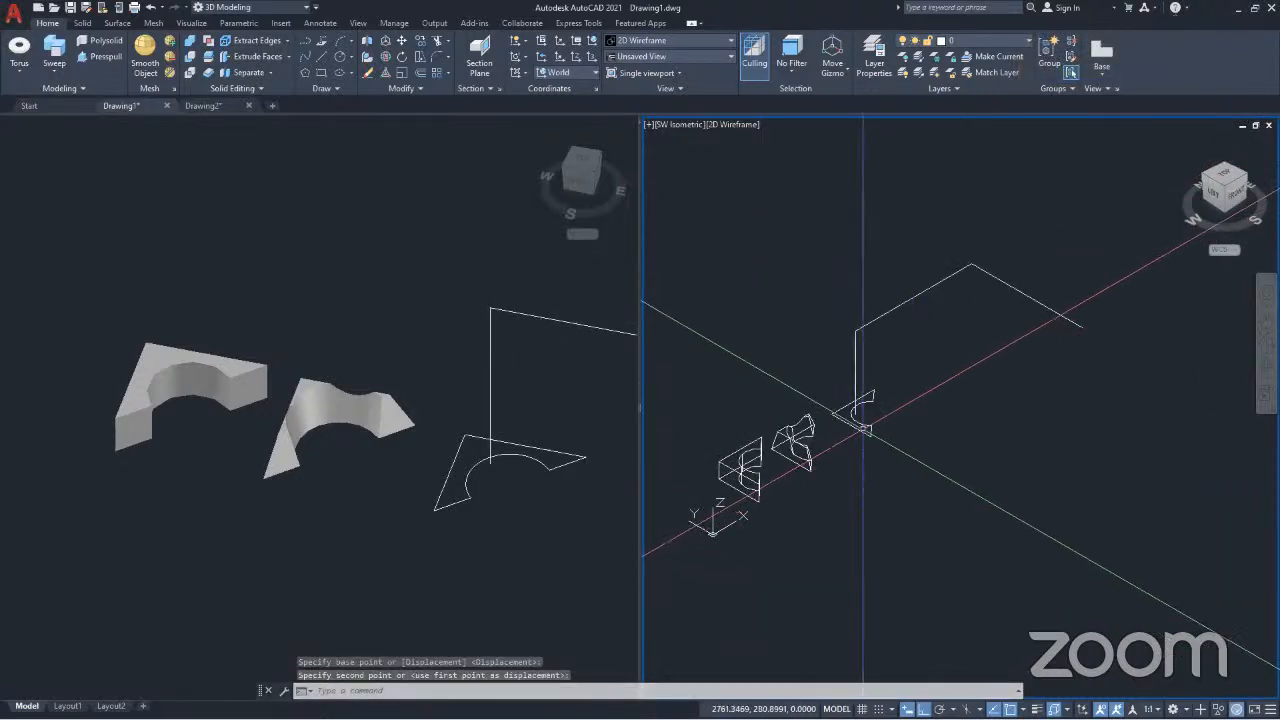
Step: Try to sweep the flat profile along the moved 3D polyline with a twist angle of 3
{"action": "left_click", "coordinate": [862, 405]}
{"action": "left_click", "coordinate": [56, 48]}
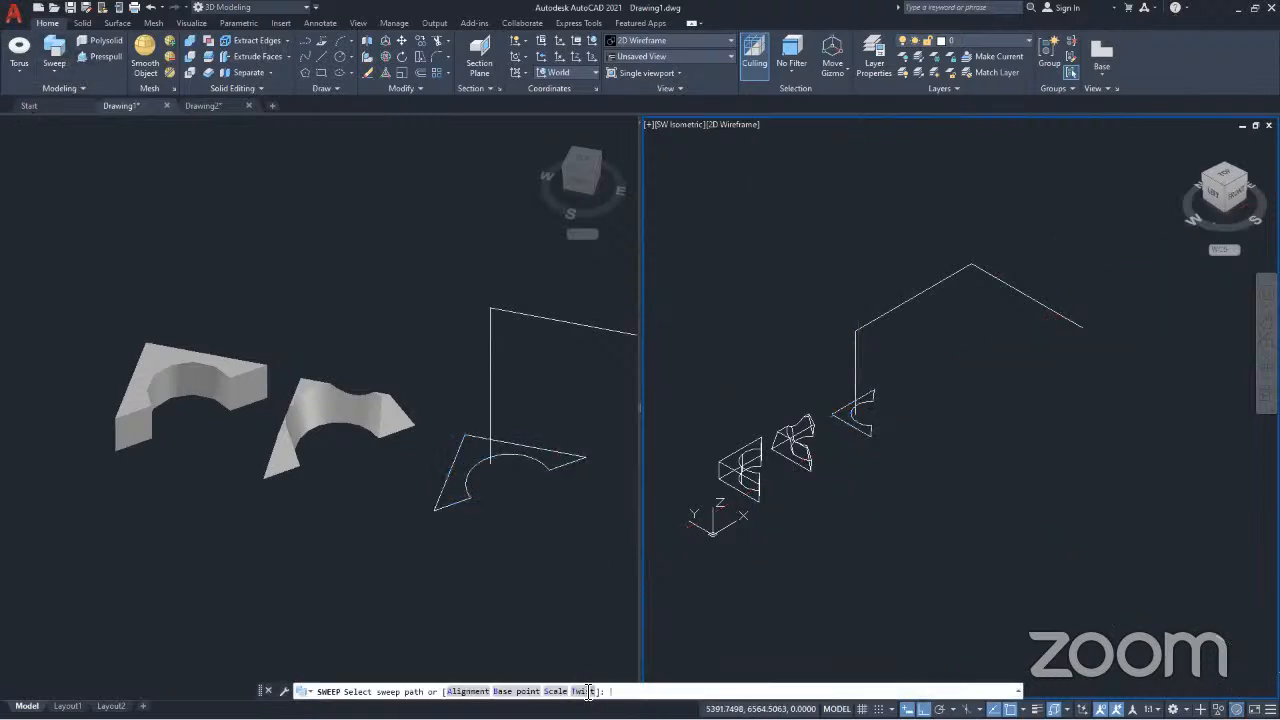
{"action": "left_click", "coordinate": [588, 691]}
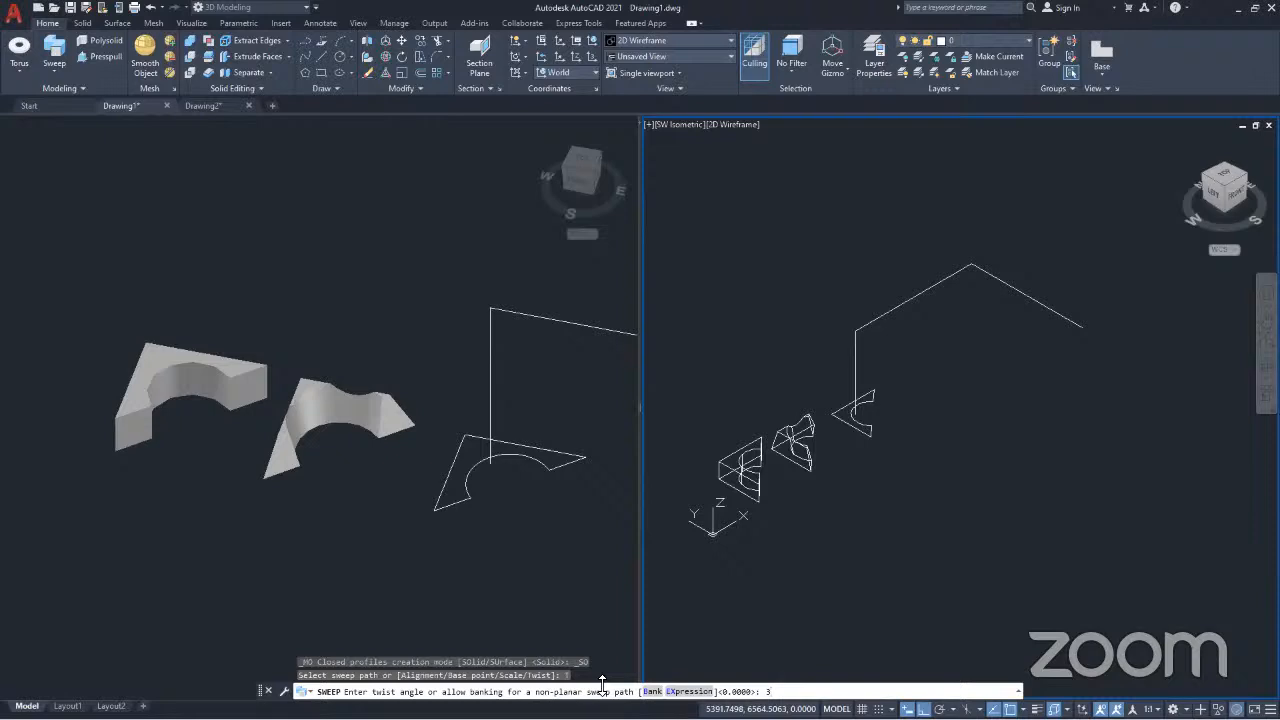
{"action": "key", "text": "Return"}
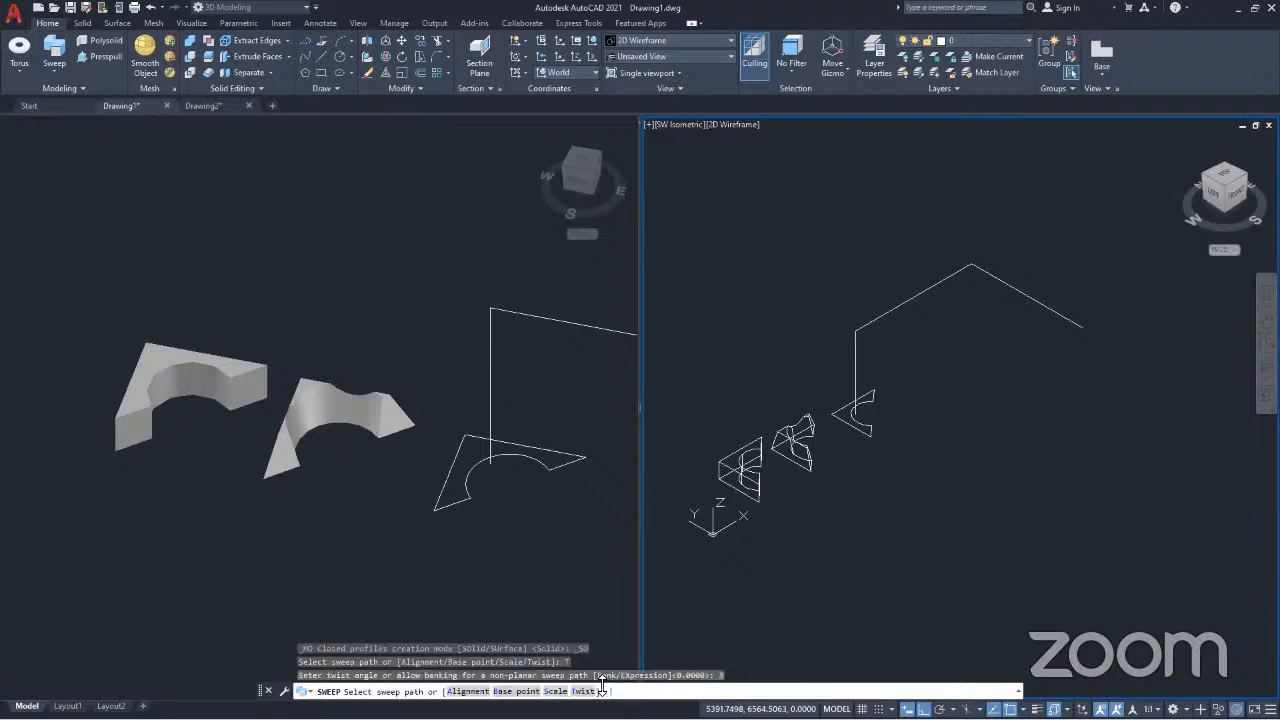
{"action": "left_click", "coordinate": [856, 355]}
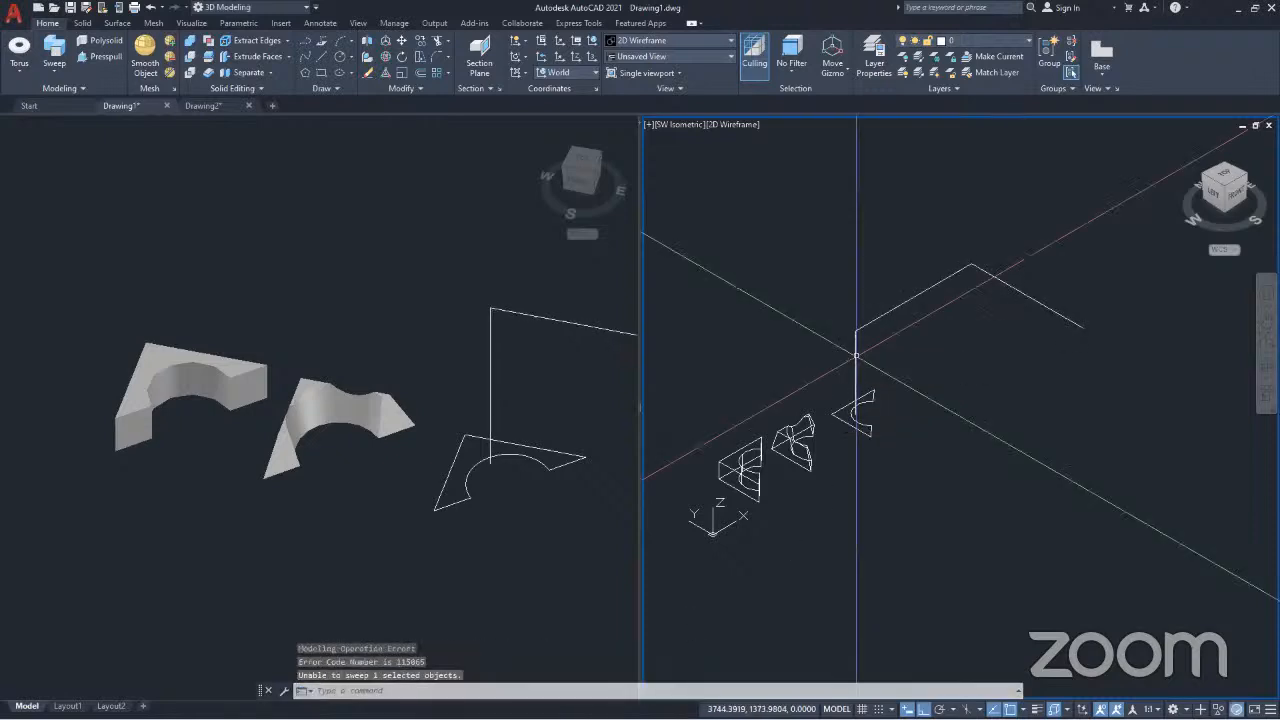
Step: Scale the flat profile by a factor of .25 about the lower endpoint of the 3D polyline
{"action": "scroll", "coordinate": [870, 440], "scroll_direction": "up", "scroll_amount": 3}
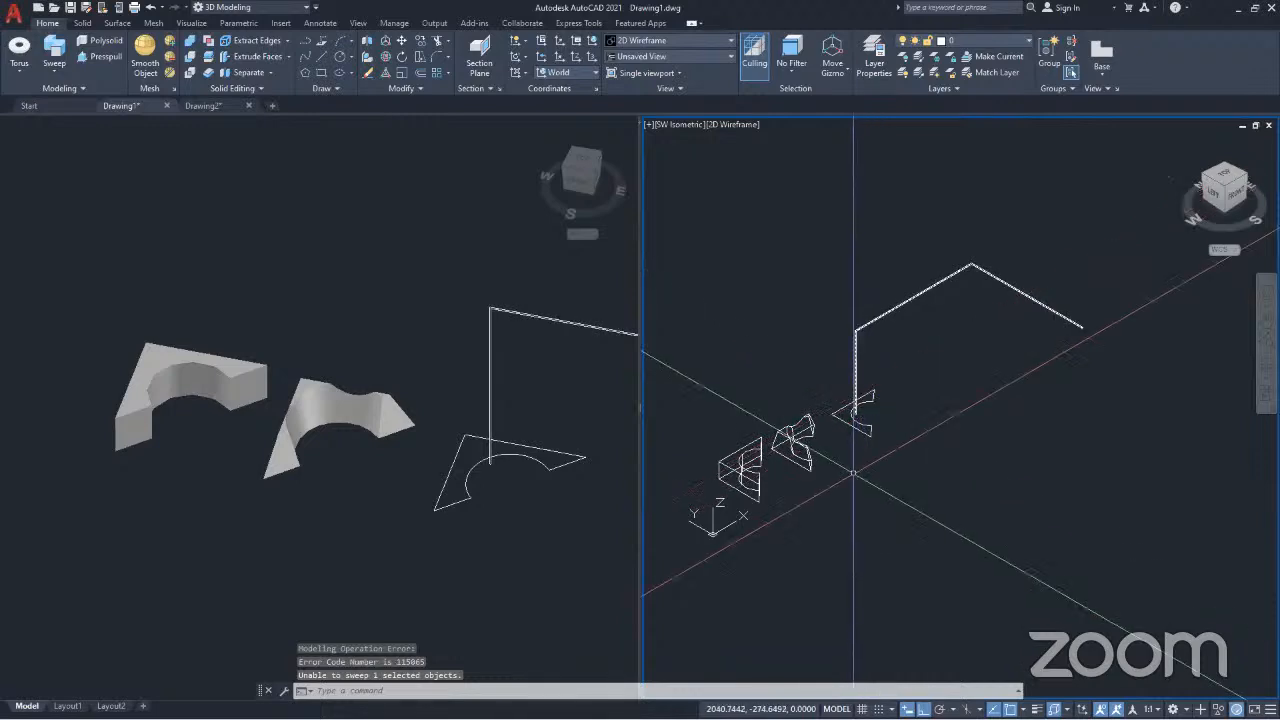
{"action": "scroll", "coordinate": [855, 393], "scroll_direction": "up", "scroll_amount": 3}
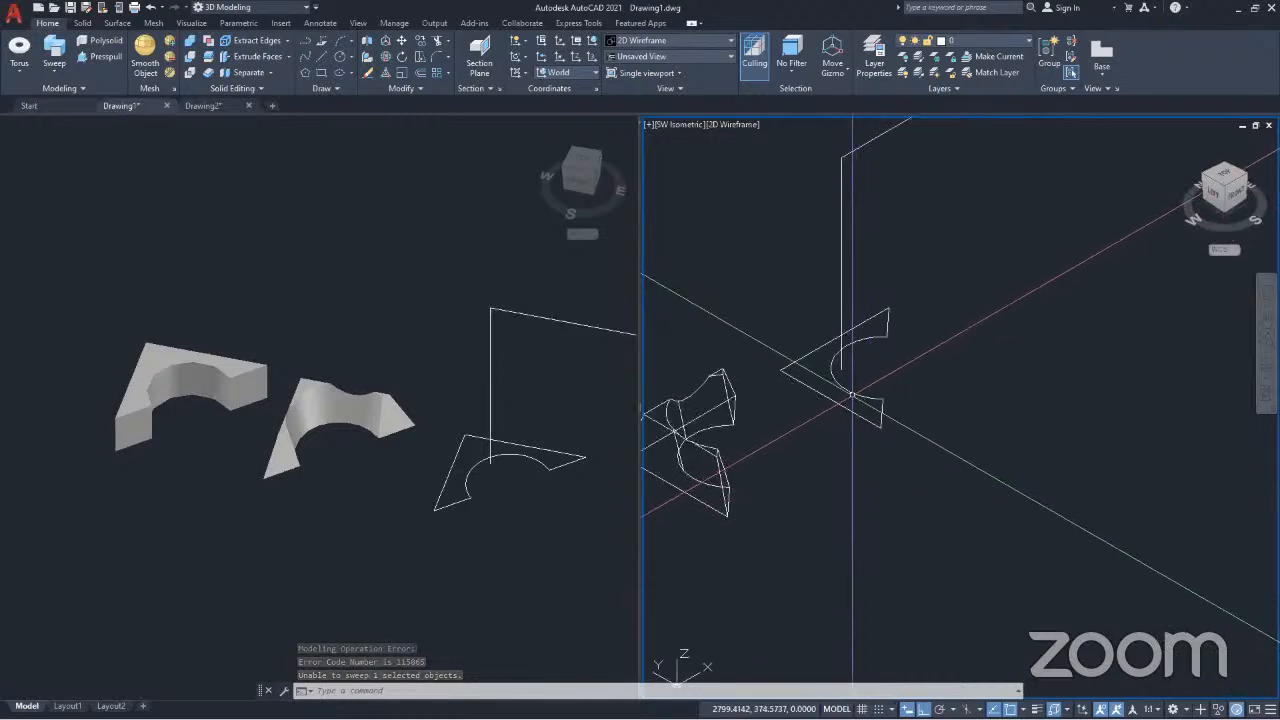
{"action": "left_click", "coordinate": [852, 410]}
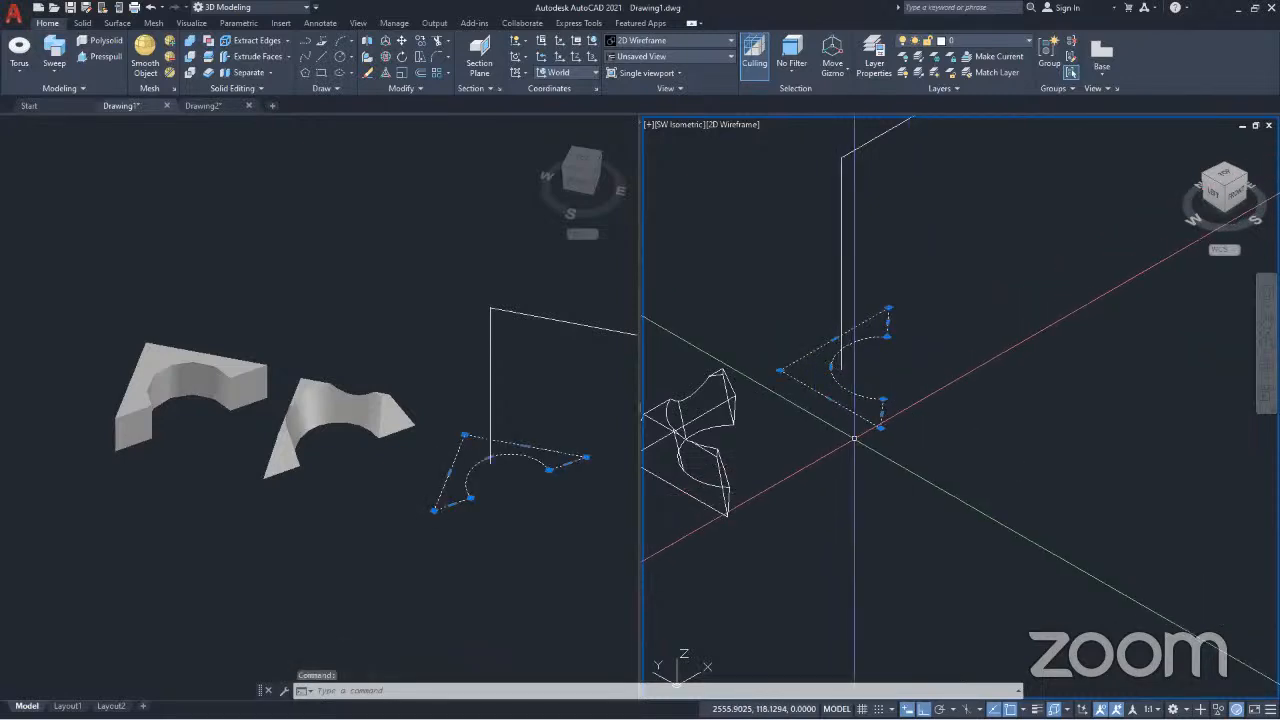
{"action": "key", "text": "Escape"}
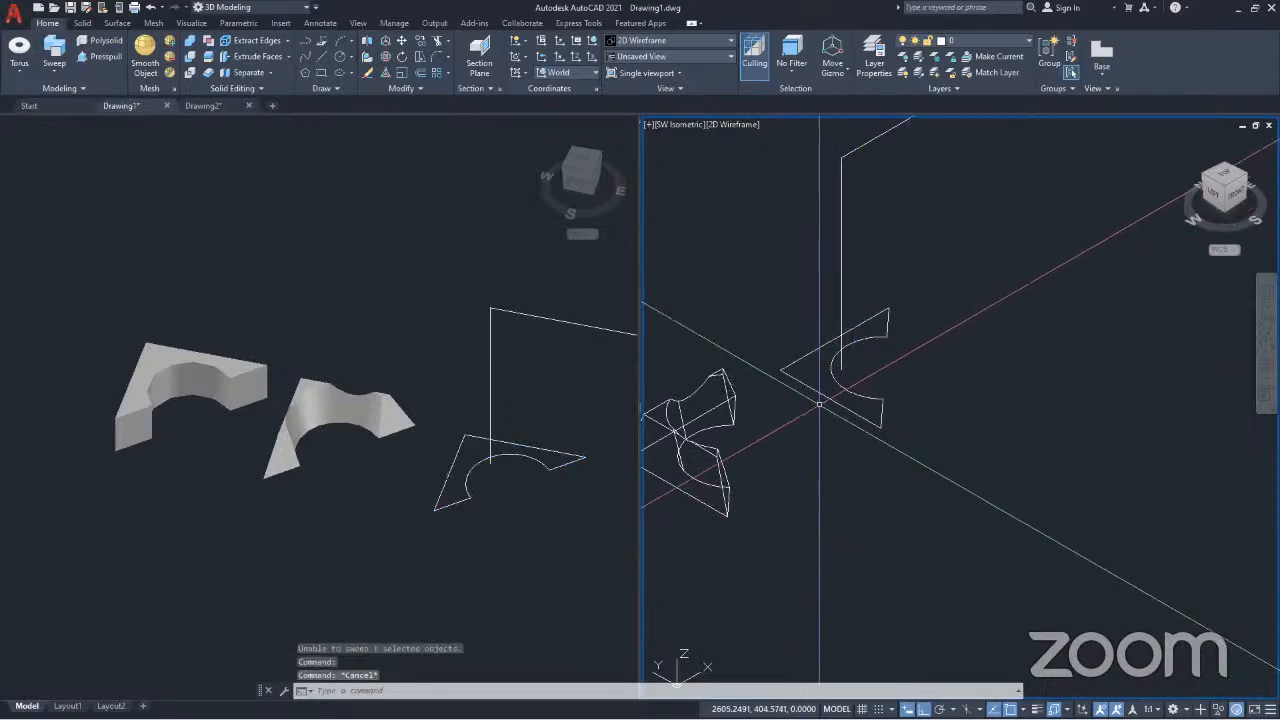
{"action": "left_click", "coordinate": [838, 370]}
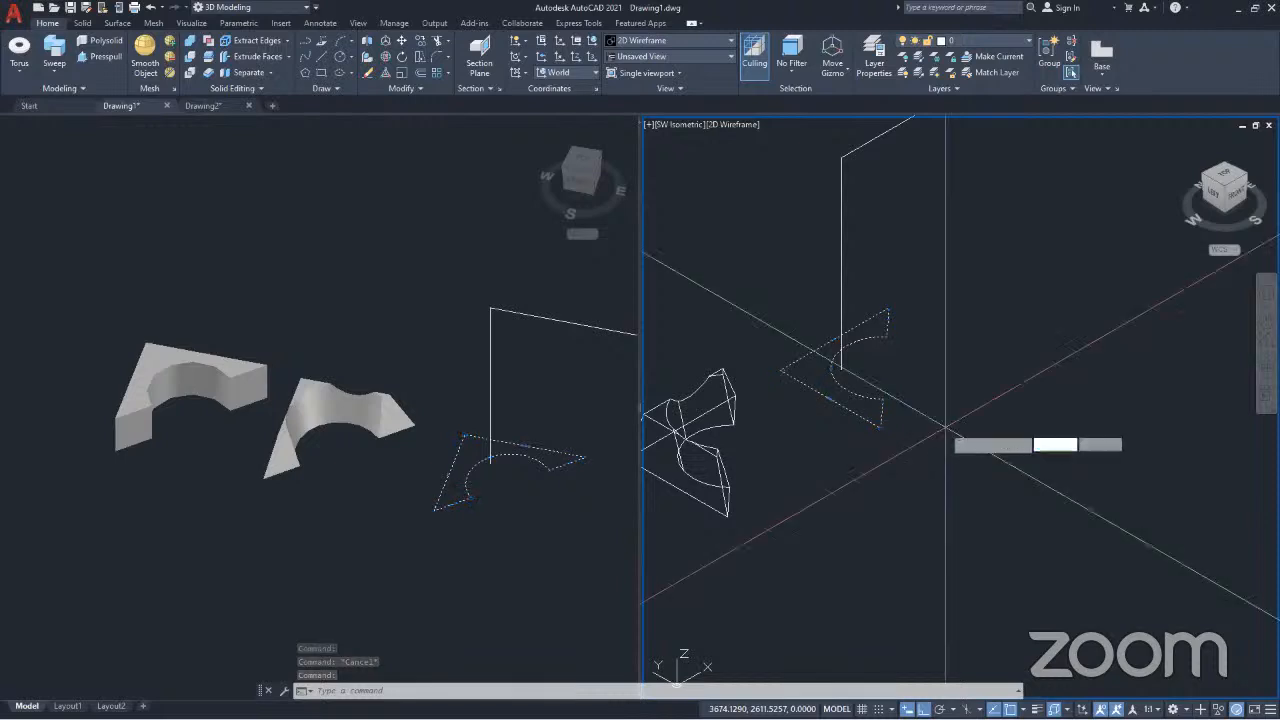
{"action": "left_click", "coordinate": [841, 369]}
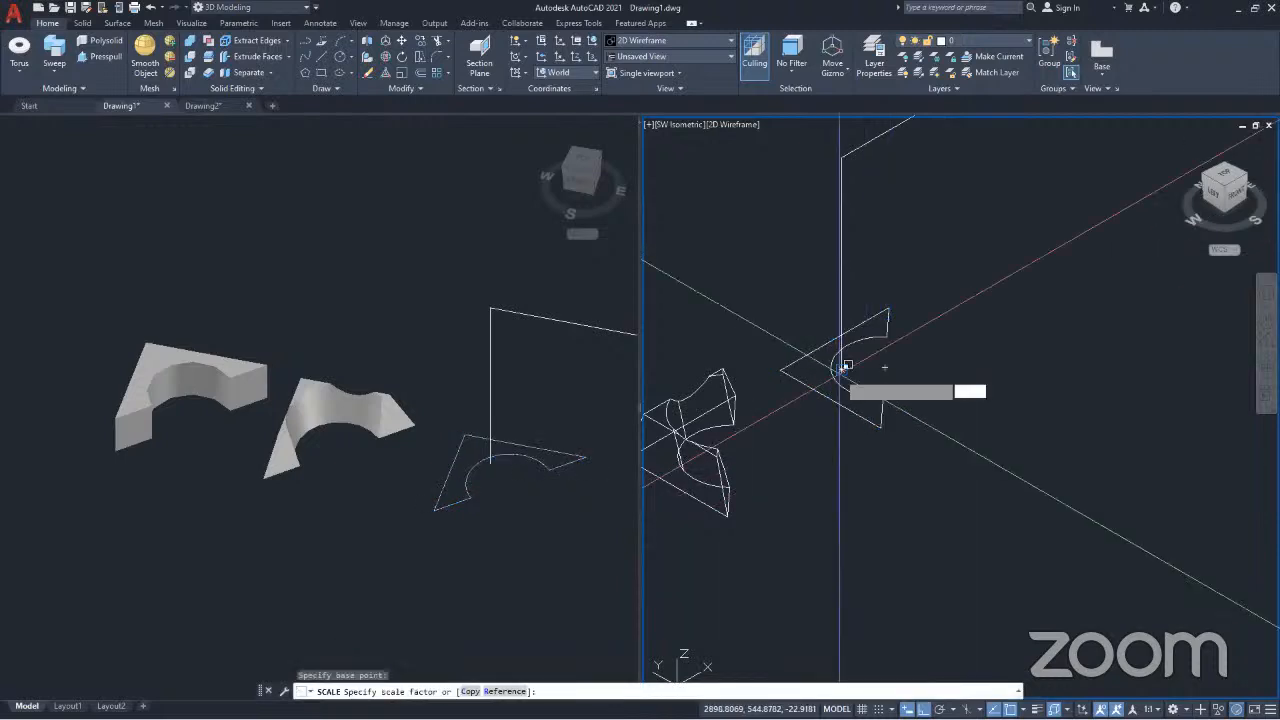
{"action": "type", "text": ".25"}
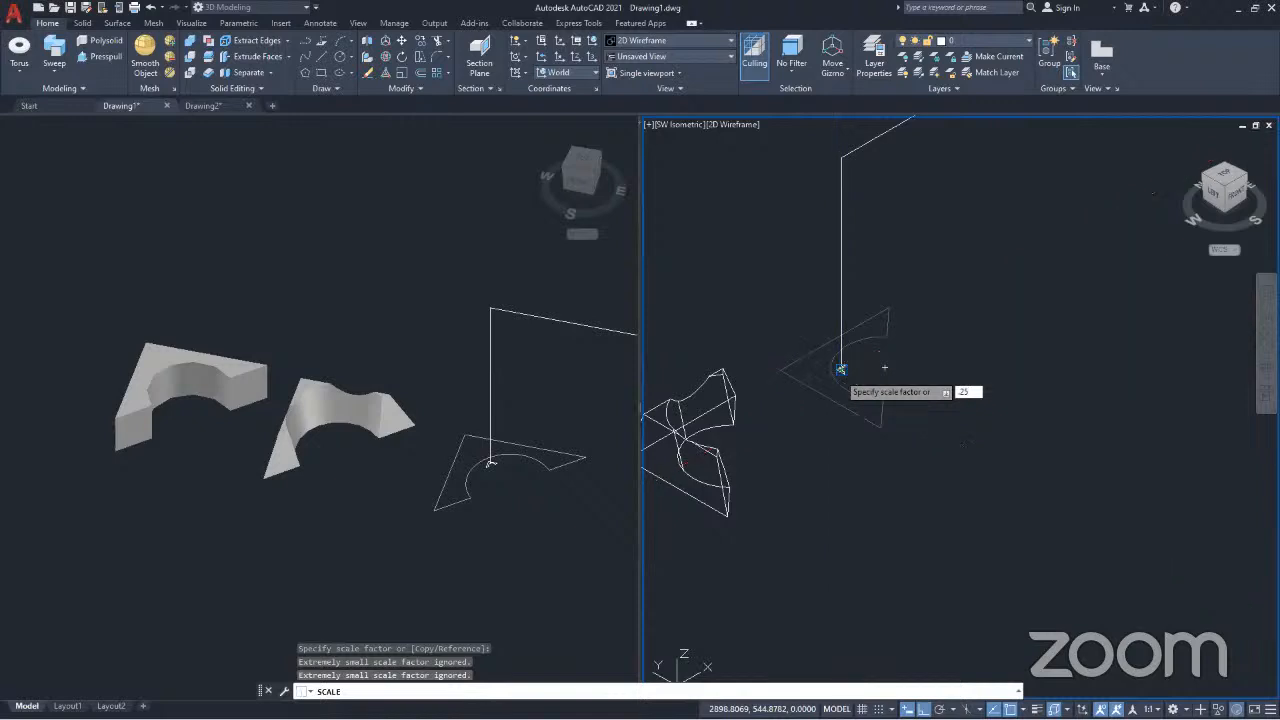
{"action": "key", "text": "Return"}
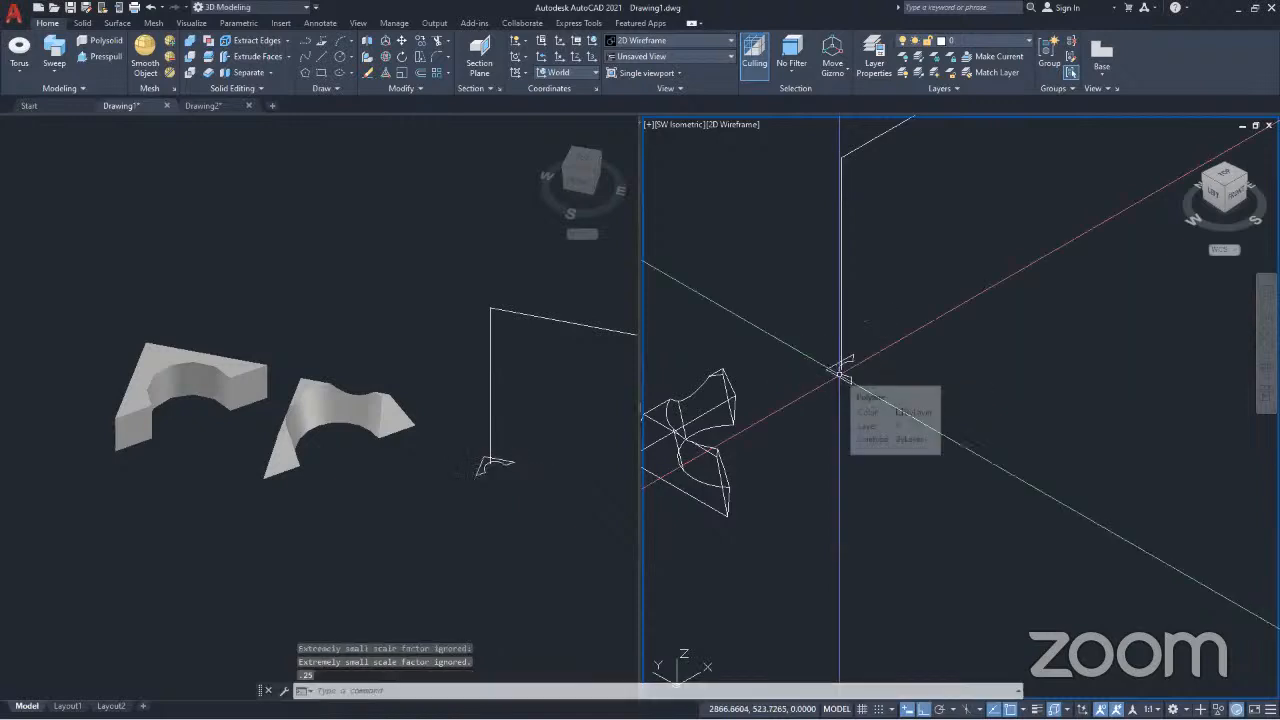
Step: Try to sweep the scaled-down profile along the 3D polyline with a twist angle of 2
{"action": "left_click", "coordinate": [839, 367]}
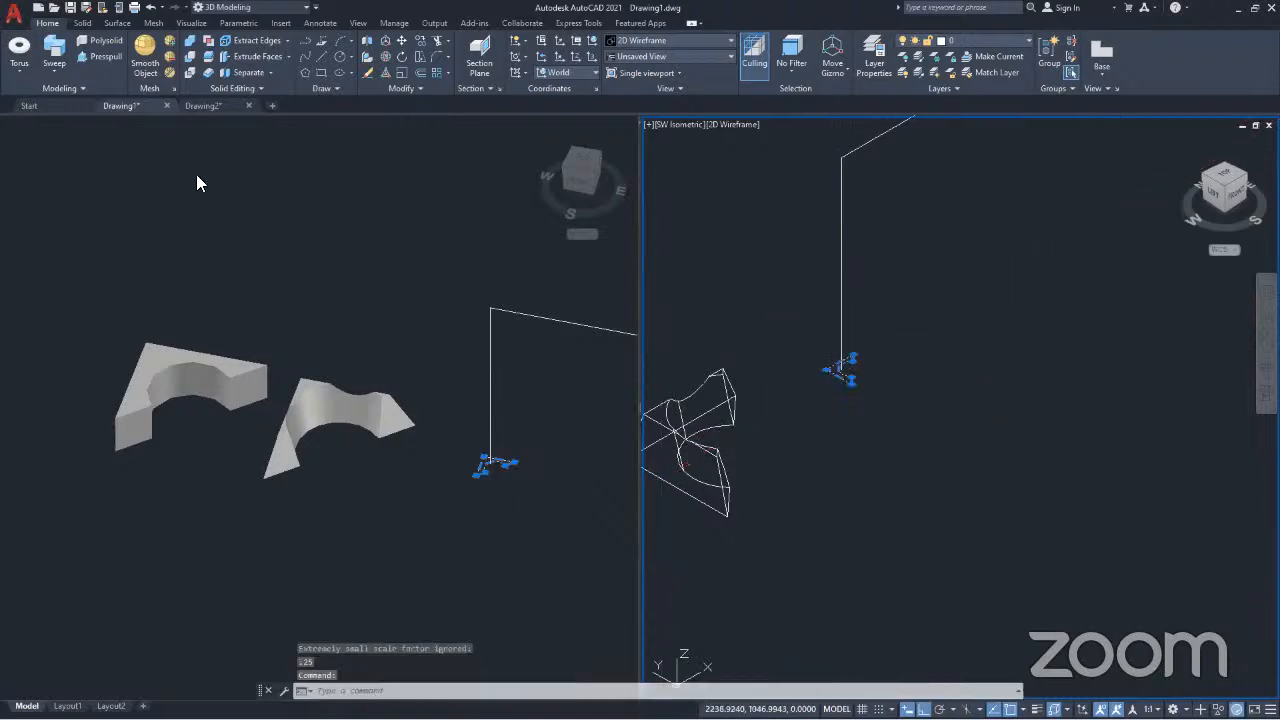
{"action": "left_click", "coordinate": [52, 47]}
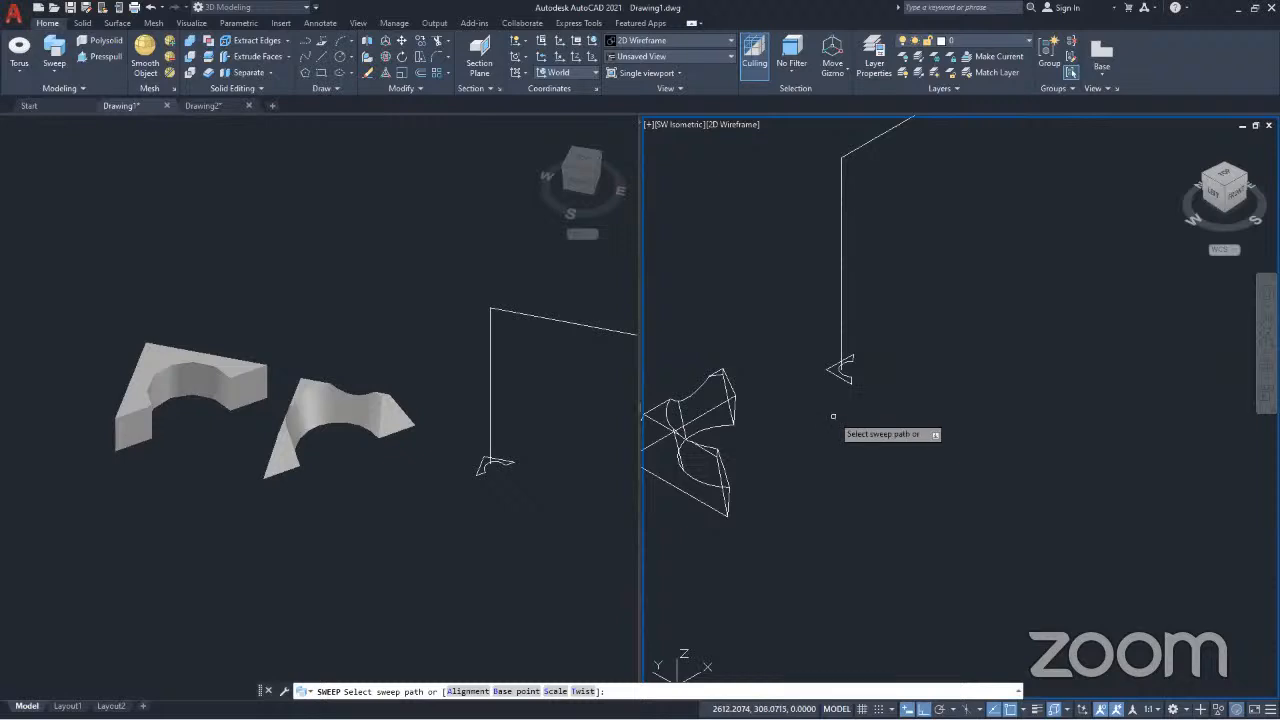
{"action": "scroll", "coordinate": [855, 380], "scroll_direction": "up", "scroll_amount": 5}
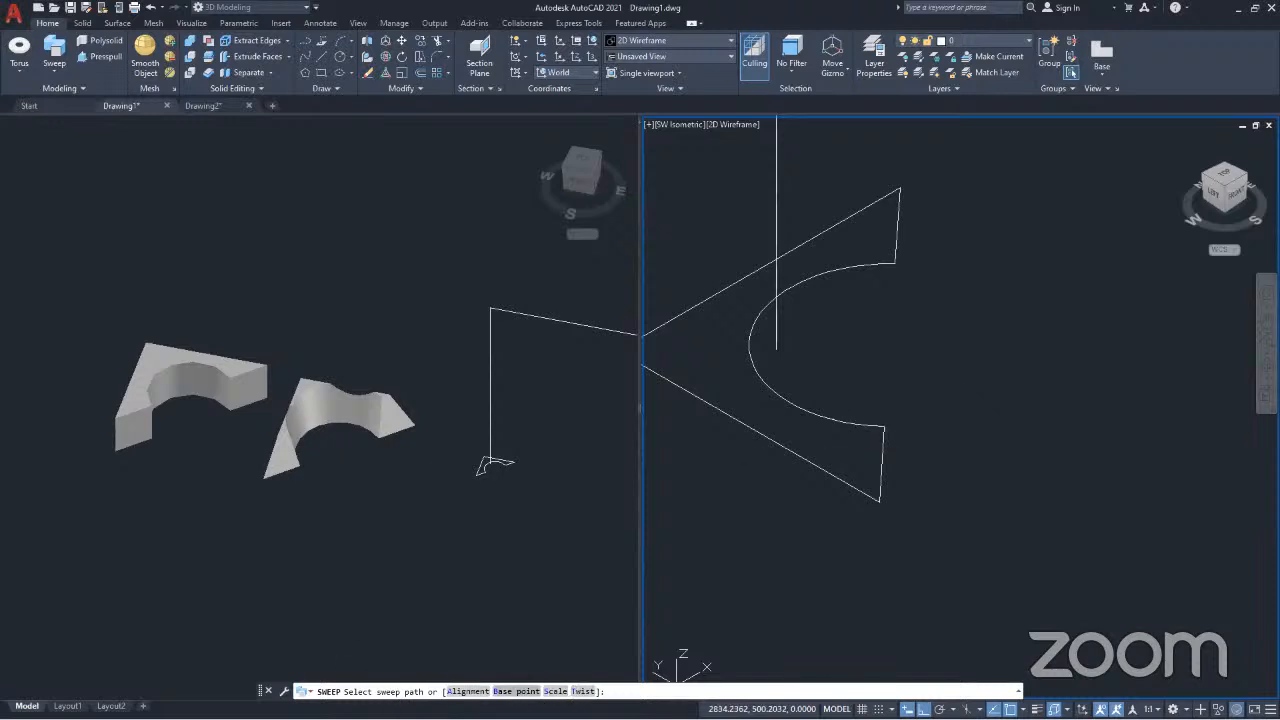
{"action": "left_click", "coordinate": [581, 691]}
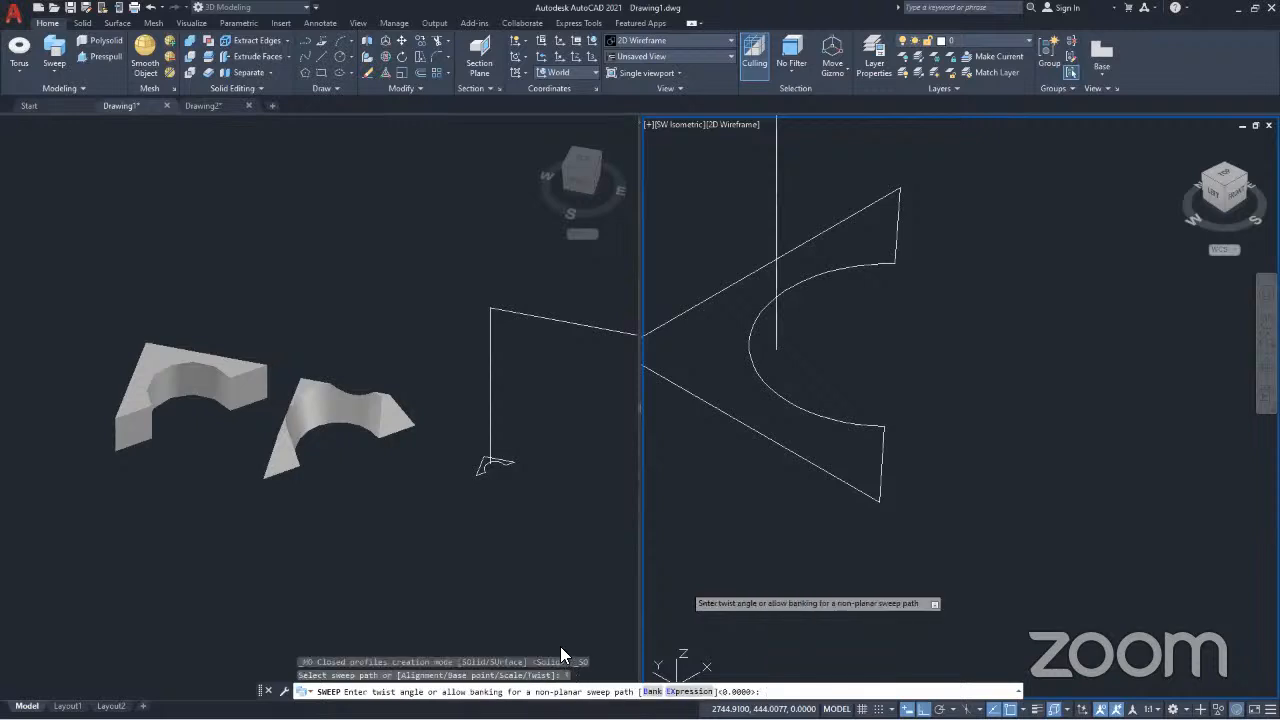
{"action": "type", "text": "2"}
{"action": "key", "text": "Return"}
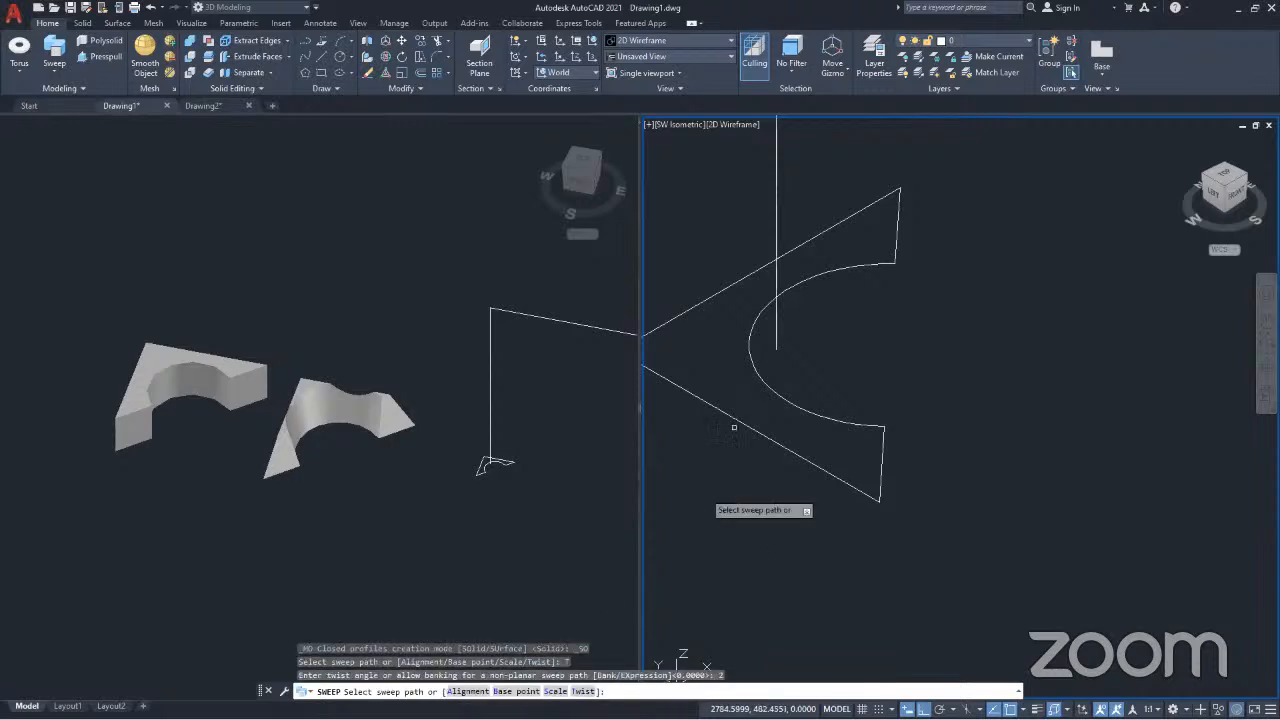
{"action": "left_click", "coordinate": [776, 183]}
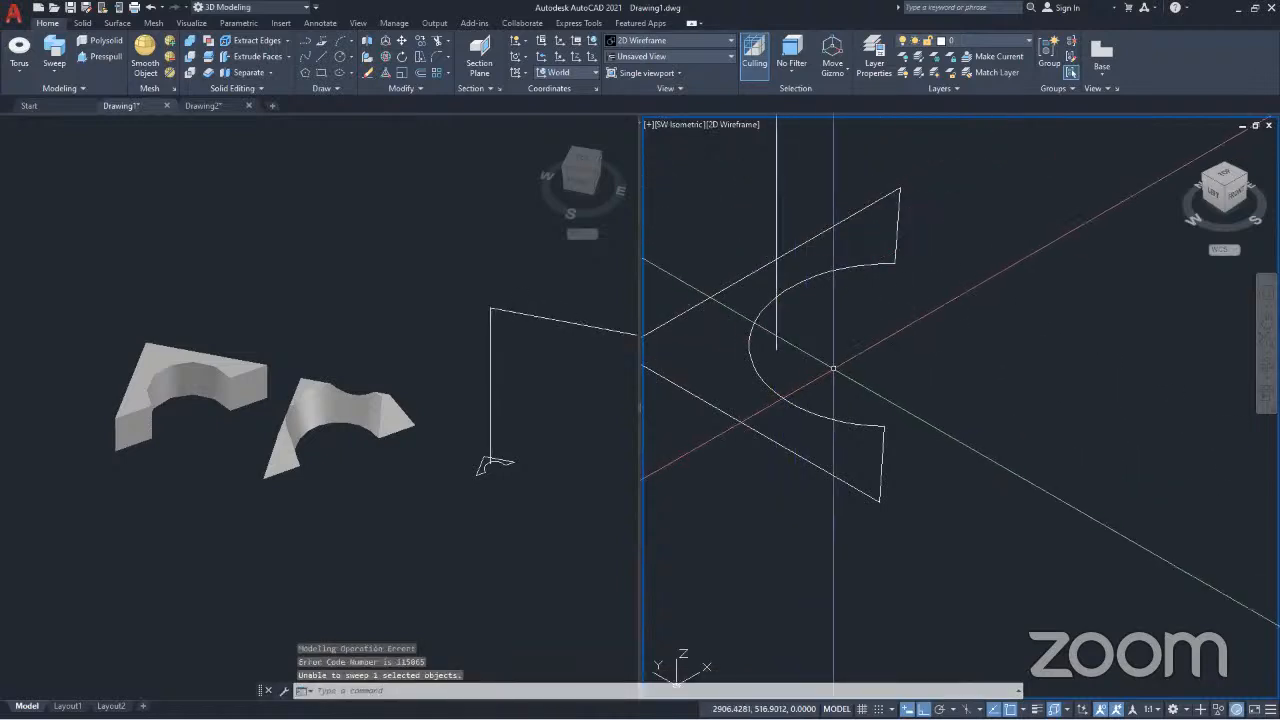
Step: Undo the last sweep attempt and the scaling of the flat profile
{"action": "scroll", "coordinate": [833, 377], "scroll_direction": "down", "scroll_amount": 5}
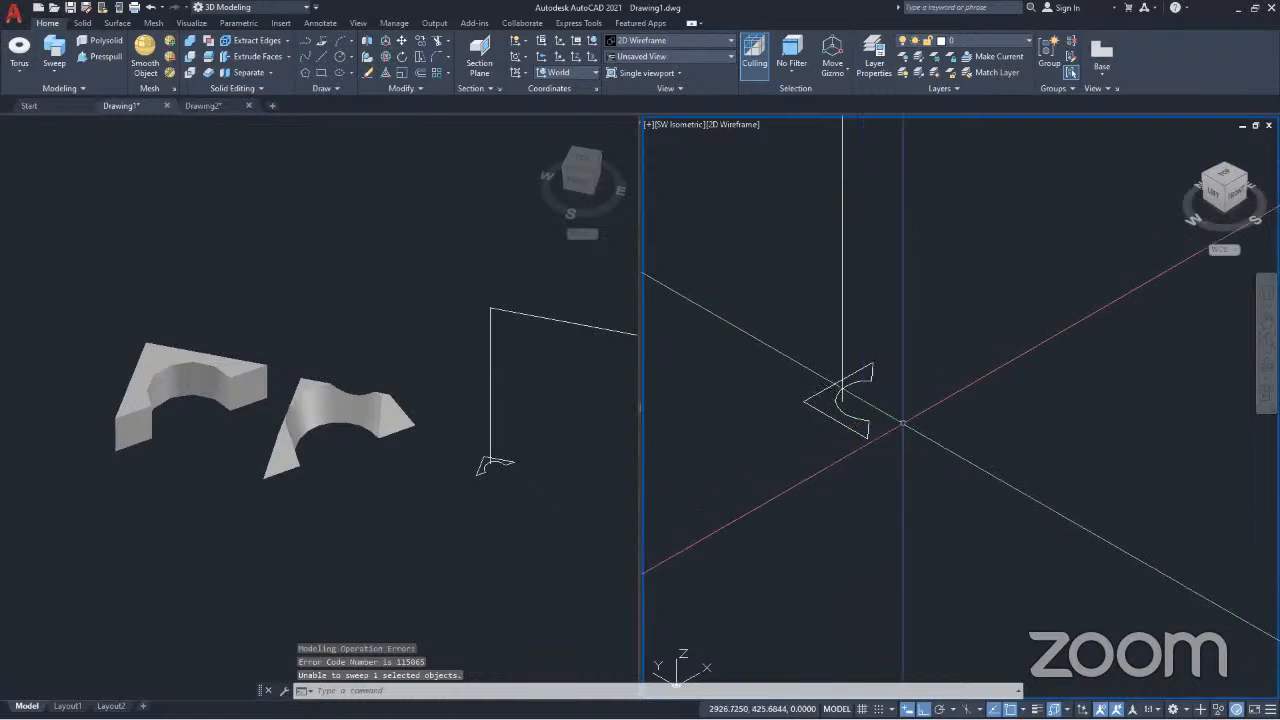
{"action": "key", "text": "ctrl+z"}
{"action": "key", "text": "ctrl+z"}
{"action": "key", "text": "ctrl+z"}
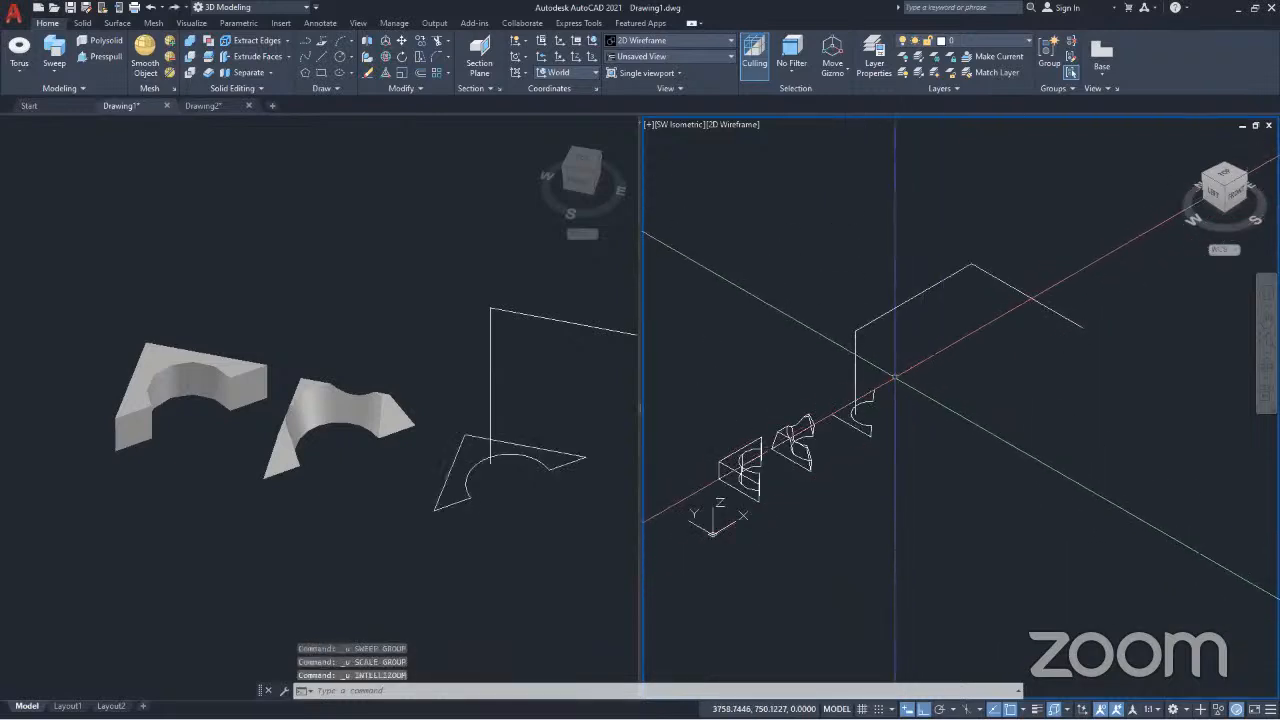
{"action": "left_click", "coordinate": [53, 72]}
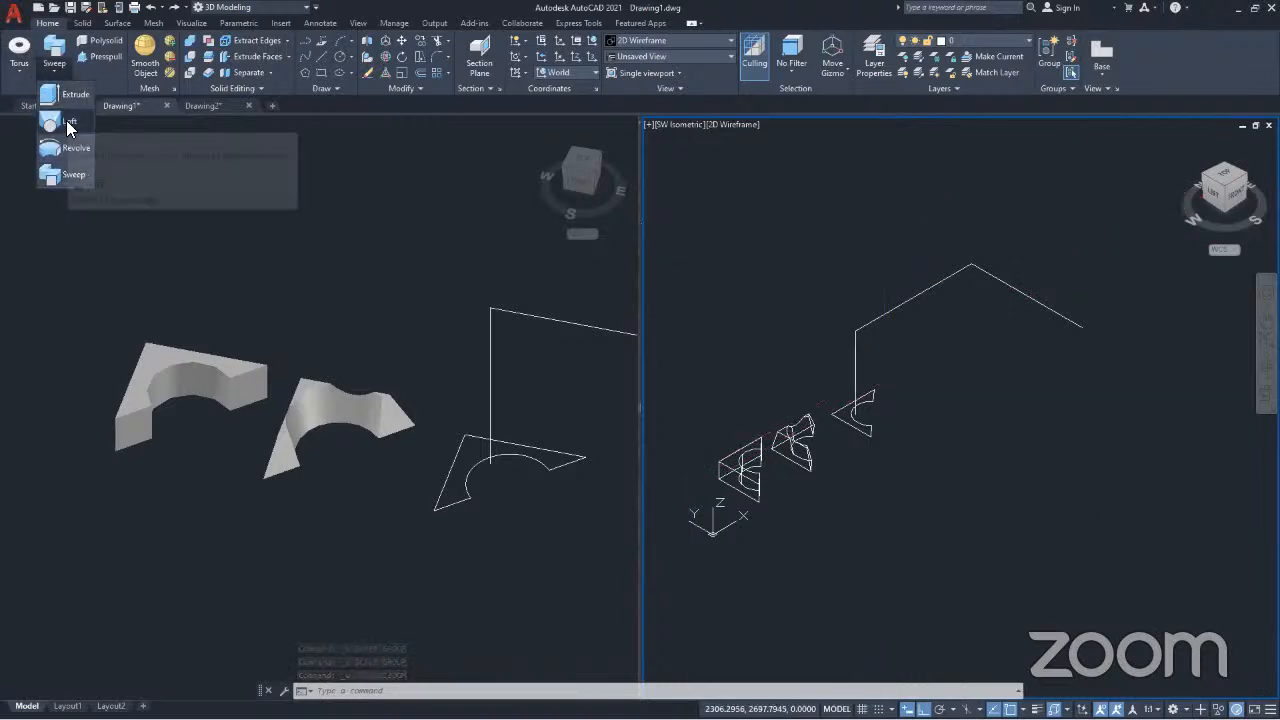
{"action": "left_click", "coordinate": [66, 120]}
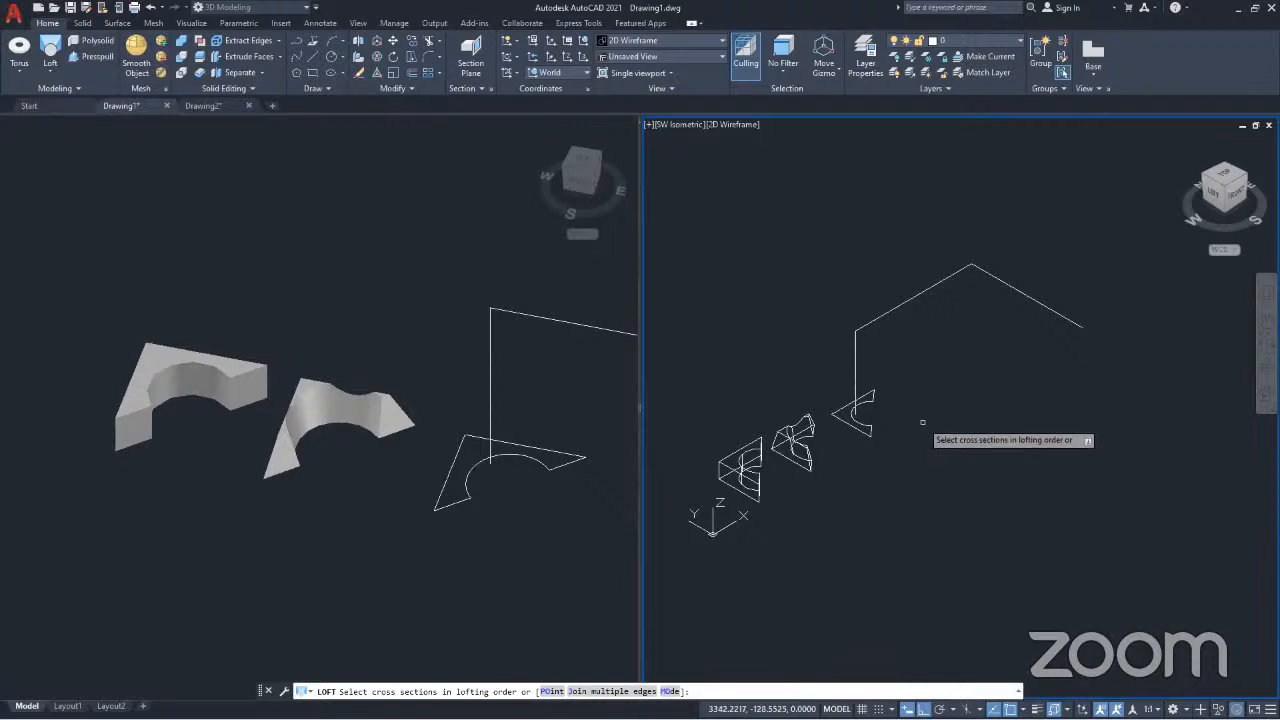
{"action": "key", "text": "Return"}
Step: Erase the 3D polyline path above the flat profile
{"action": "left_click", "coordinate": [902, 364]}
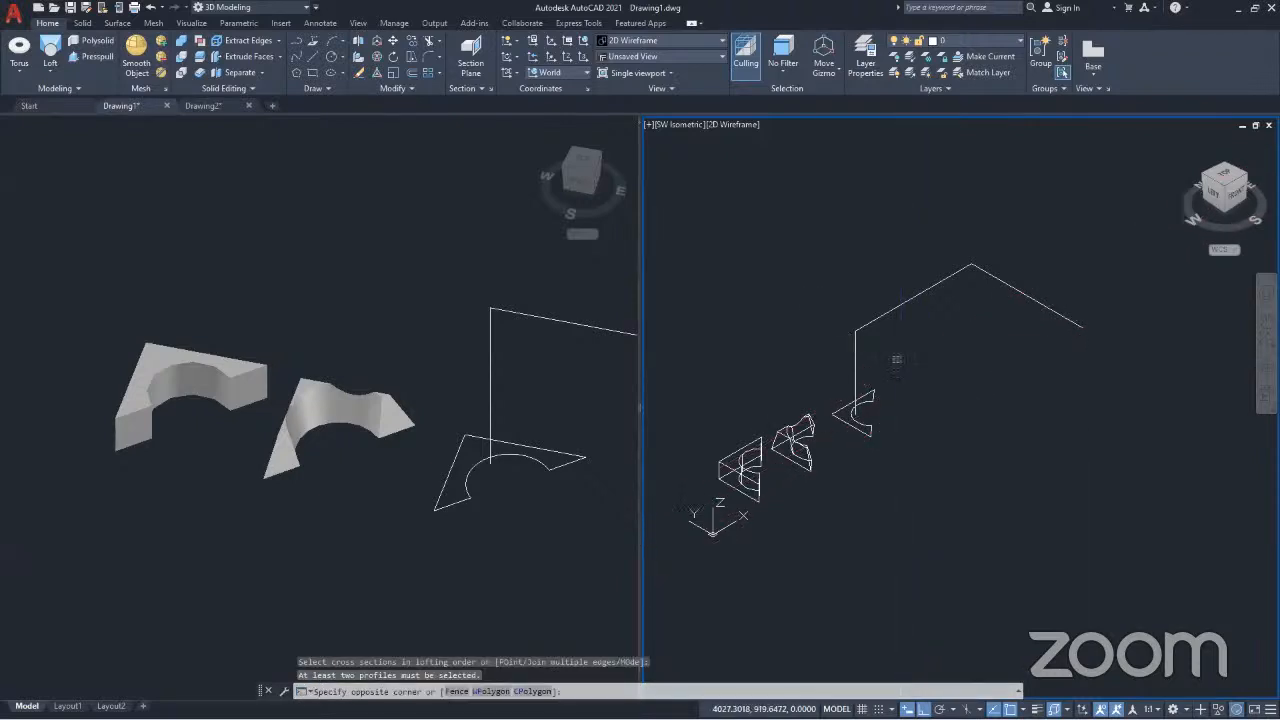
{"action": "left_click", "coordinate": [802, 276]}
{"action": "key", "text": "Delete"}
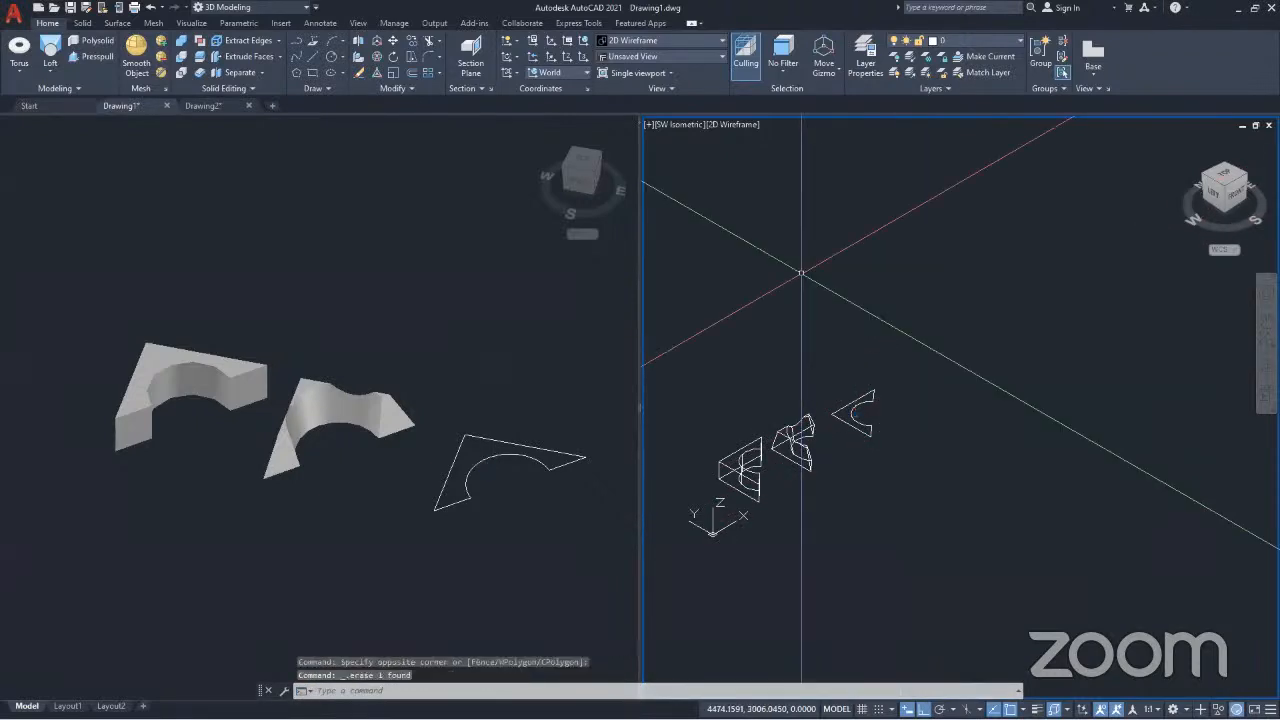
Step: Draw a circle with a radius of about 200 over the flat profile, centred on its curved inner part
{"action": "scroll", "coordinate": [849, 420], "scroll_direction": "up", "scroll_amount": 6}
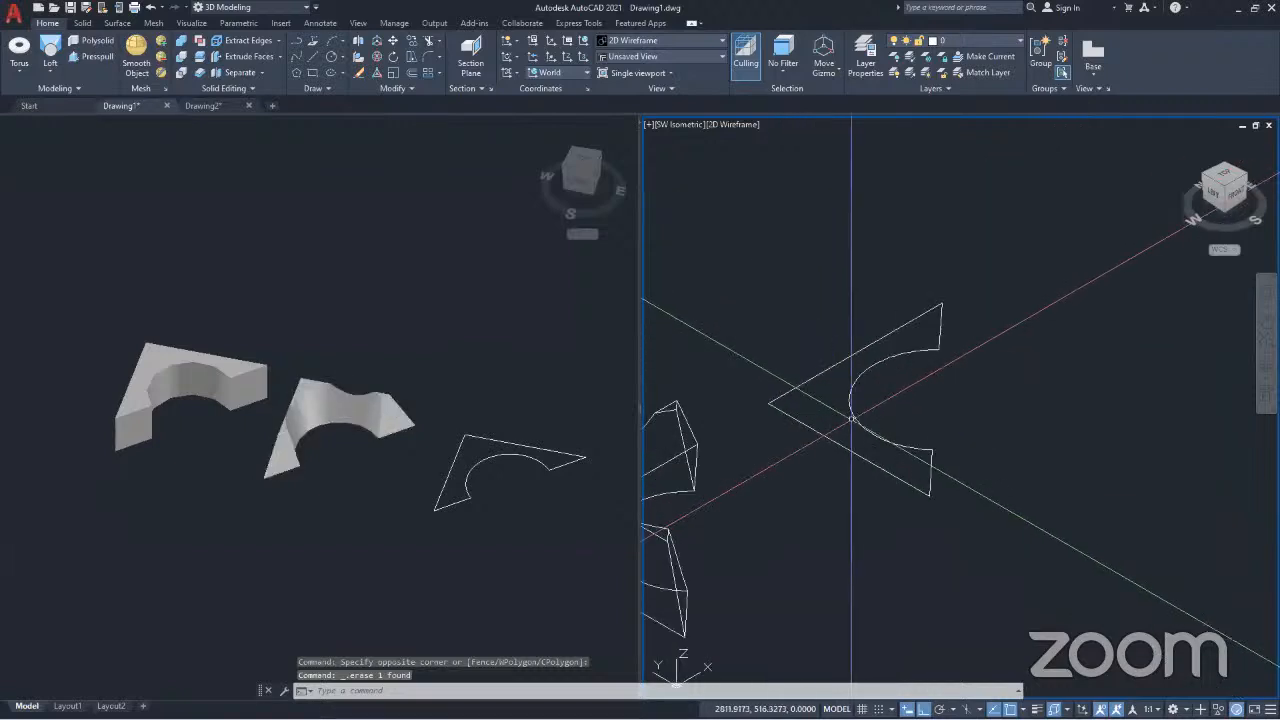
{"action": "middle_click_drag", "start_coordinate": [908, 447], "coordinate": [834, 449], "text": "shift"}
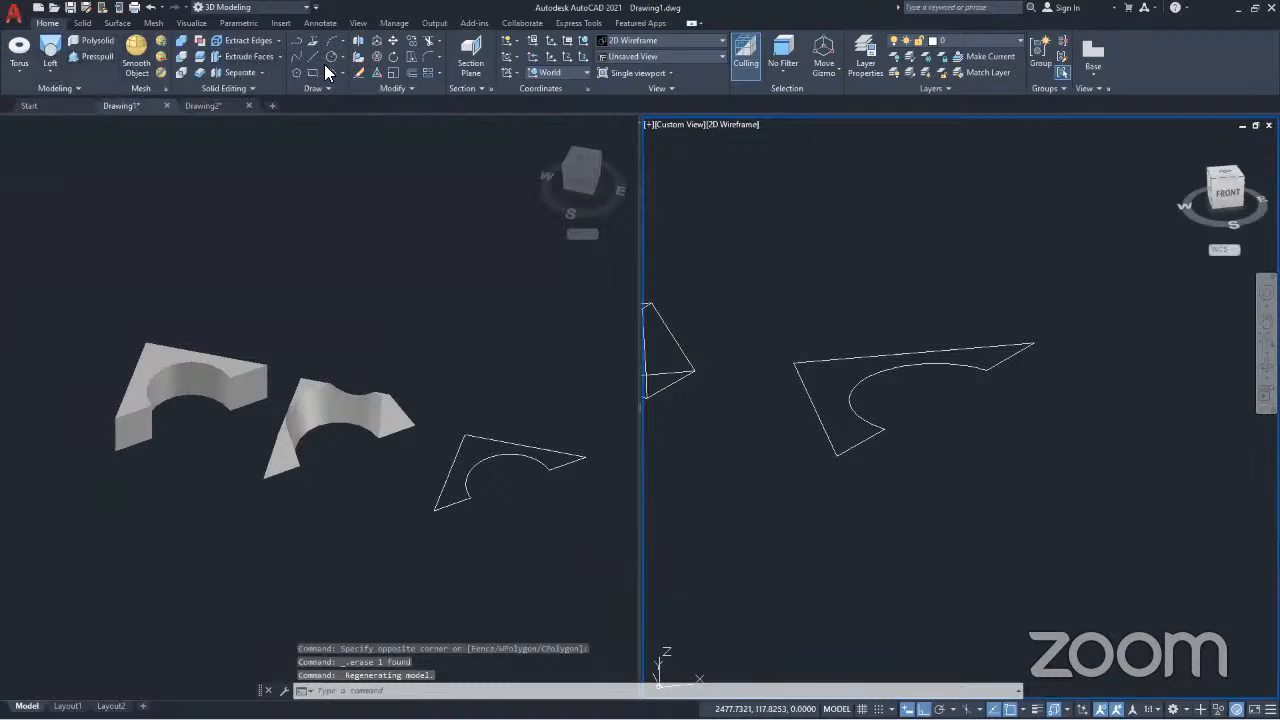
{"action": "type", "text": "c"}
{"action": "key", "text": "Return"}
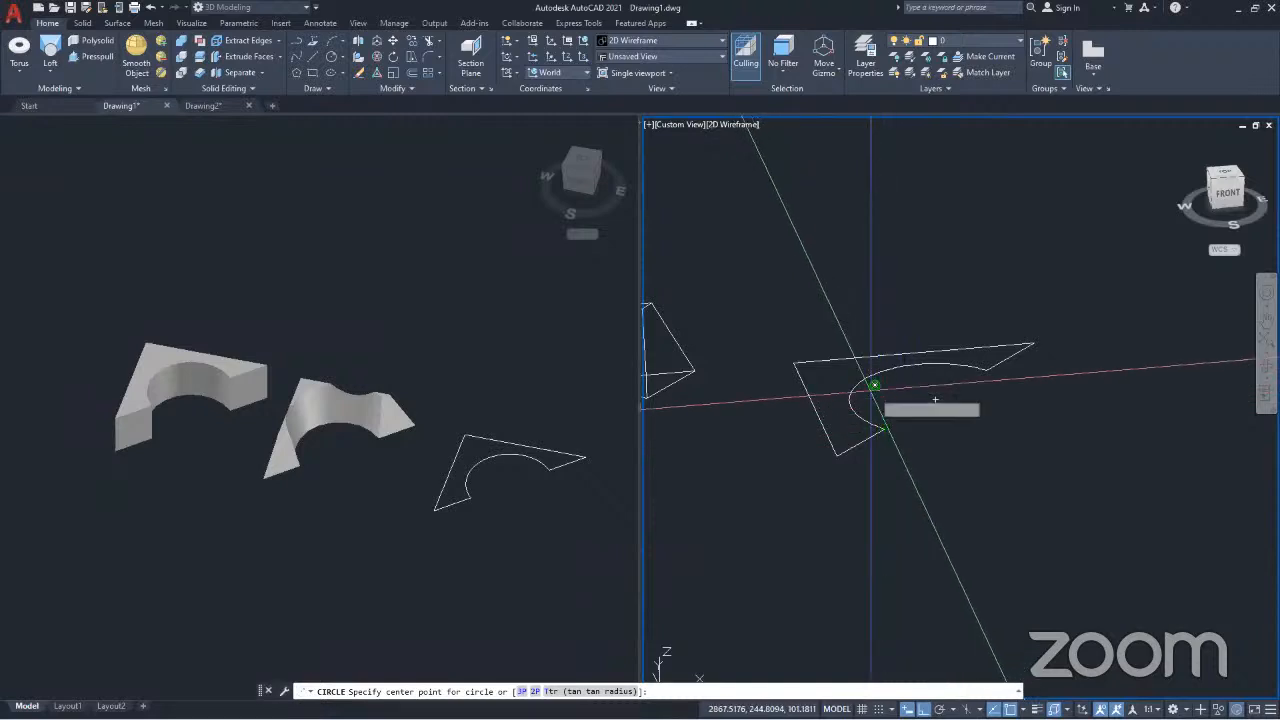
{"action": "left_click", "coordinate": [874, 384]}
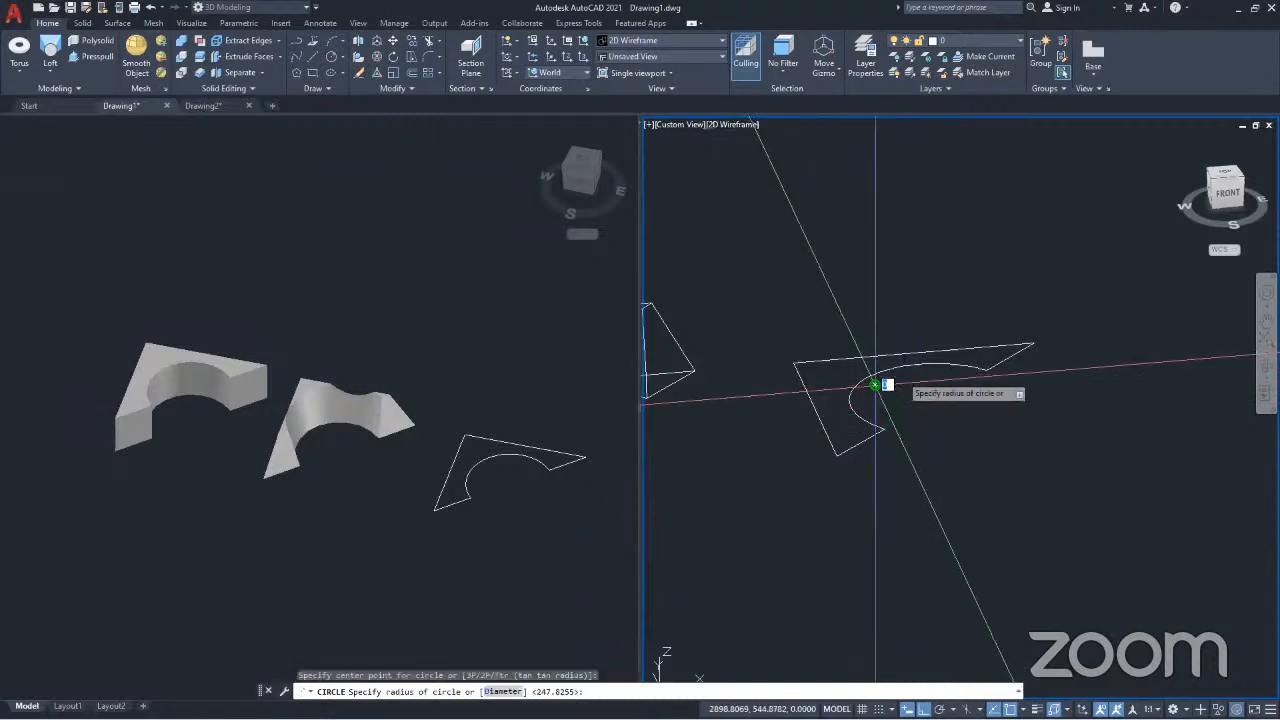
{"action": "left_click", "coordinate": [922, 404]}
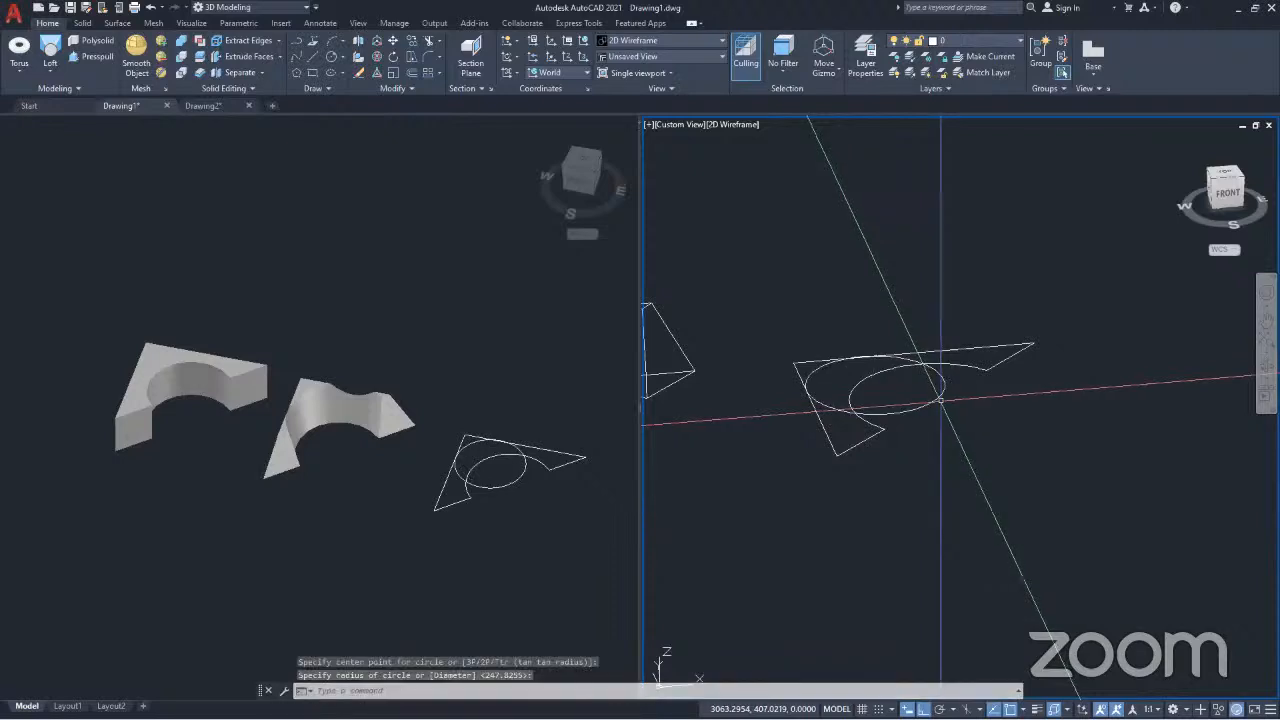
Step: Move the circle straight up along the Z axis, about 529 above the flat profile
{"action": "left_click", "coordinate": [914, 408]}
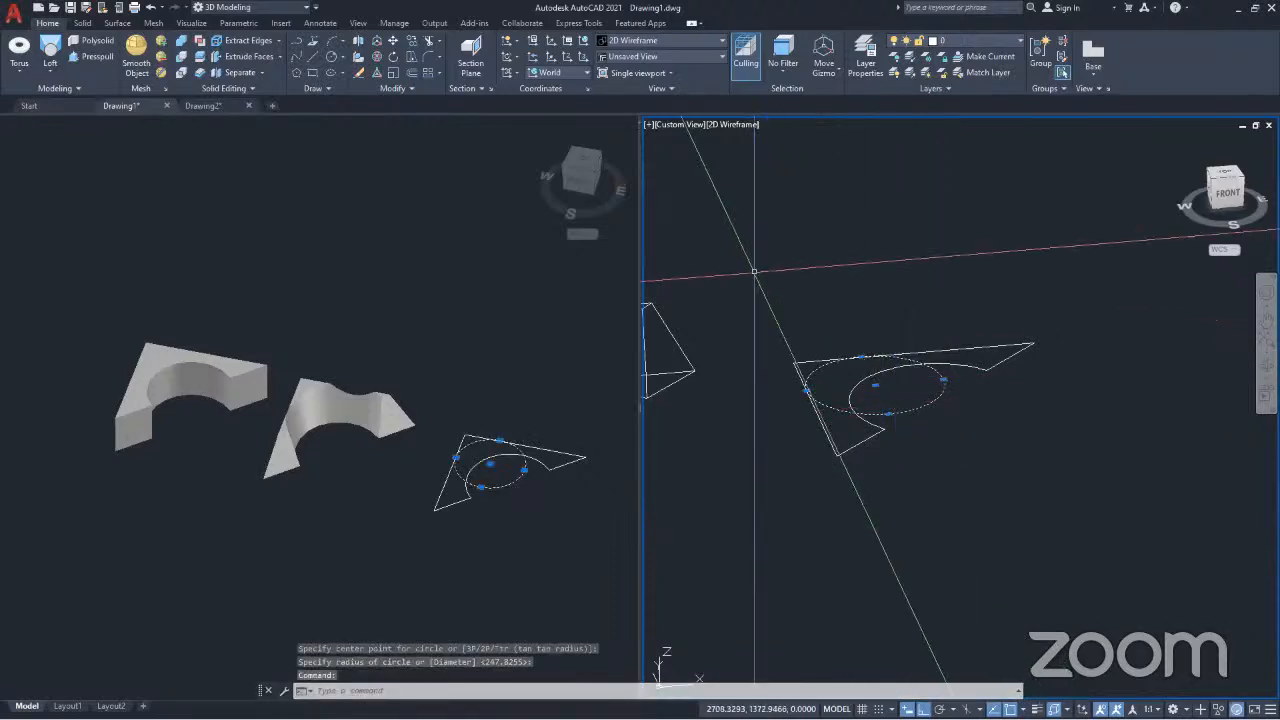
{"action": "left_click", "coordinate": [376, 45]}
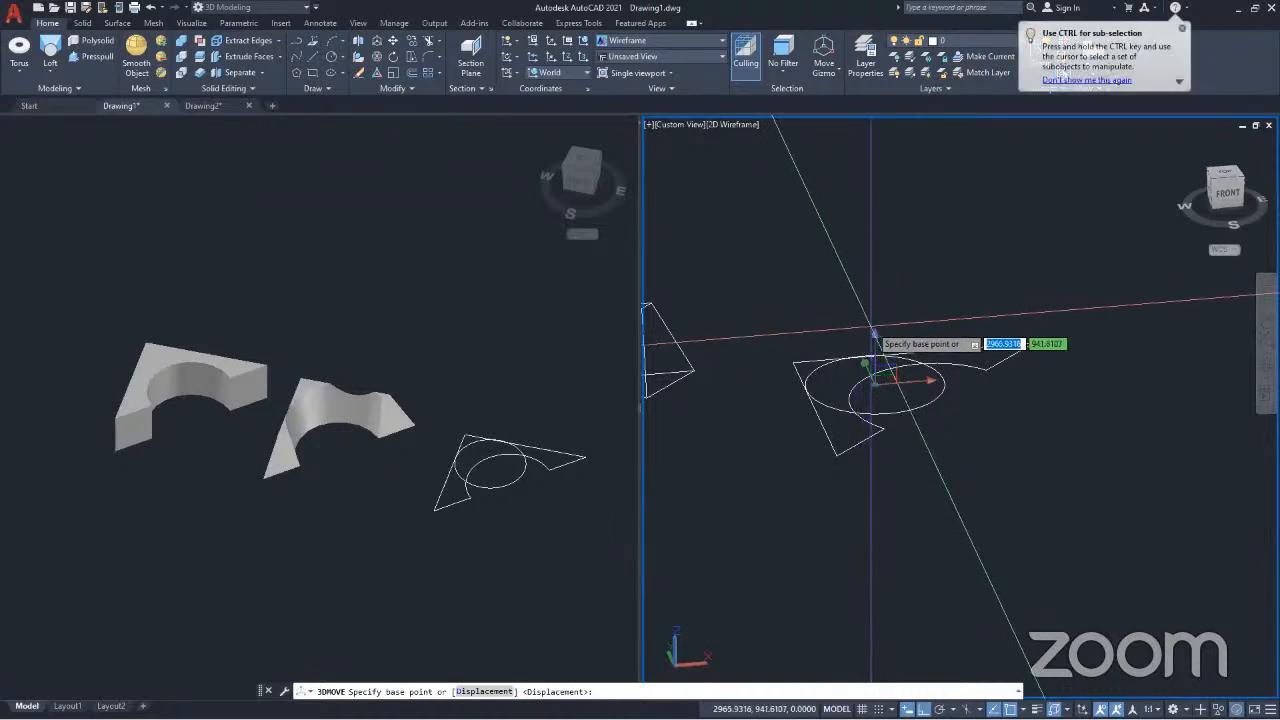
{"action": "left_click", "coordinate": [875, 380]}
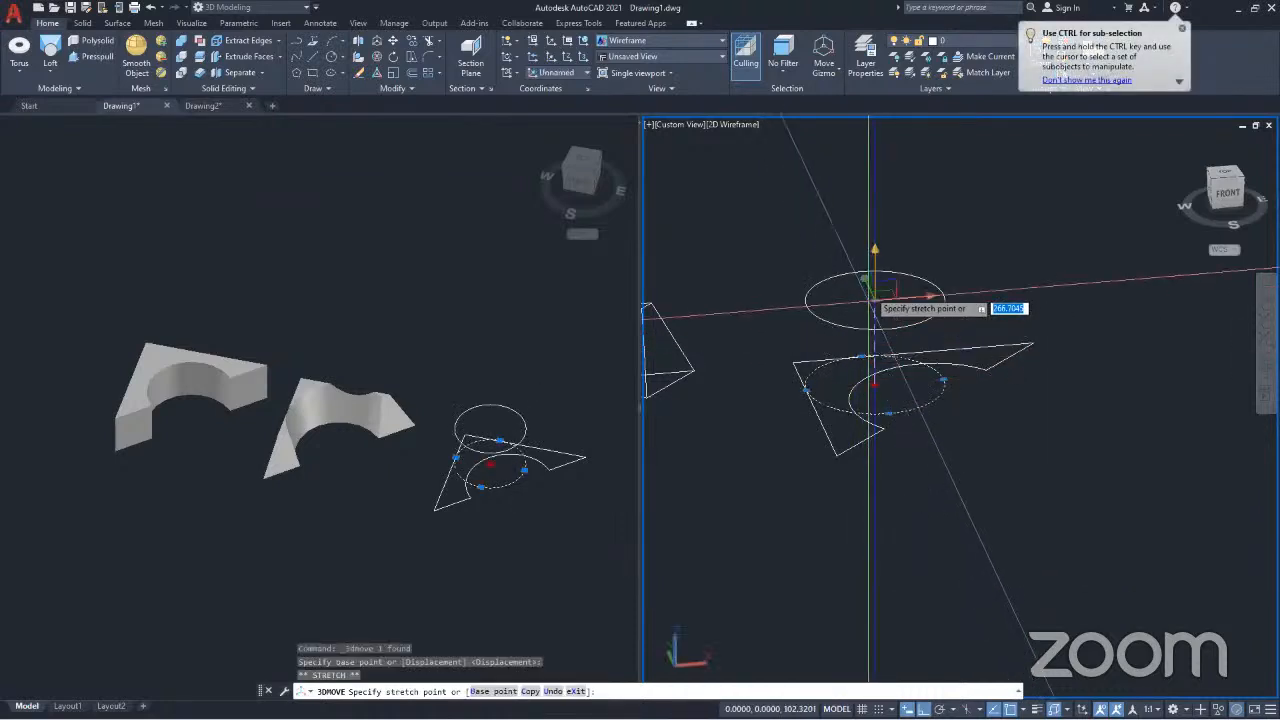
{"action": "left_click", "coordinate": [876, 214]}
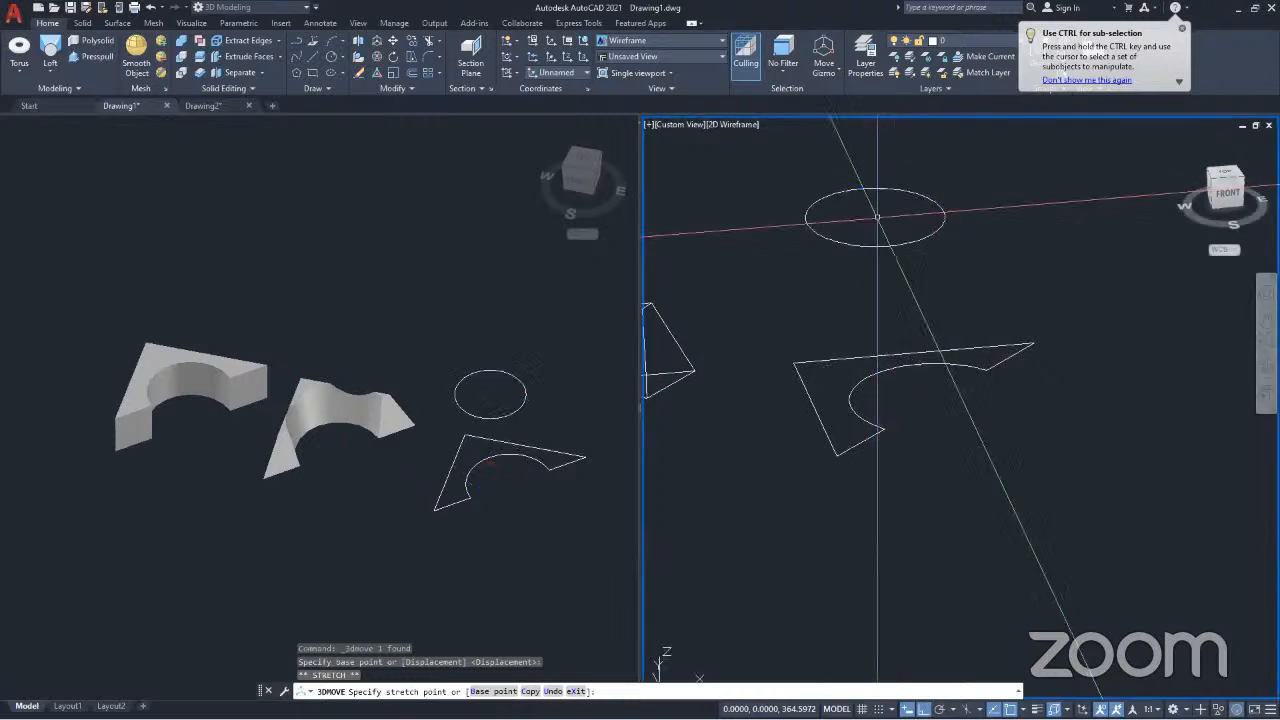
Step: Draw an 8-sided polygon centred on the raised circle, circumscribed about it with a radius of about 200
{"action": "scroll", "coordinate": [916, 397], "scroll_direction": "down", "scroll_amount": 3}
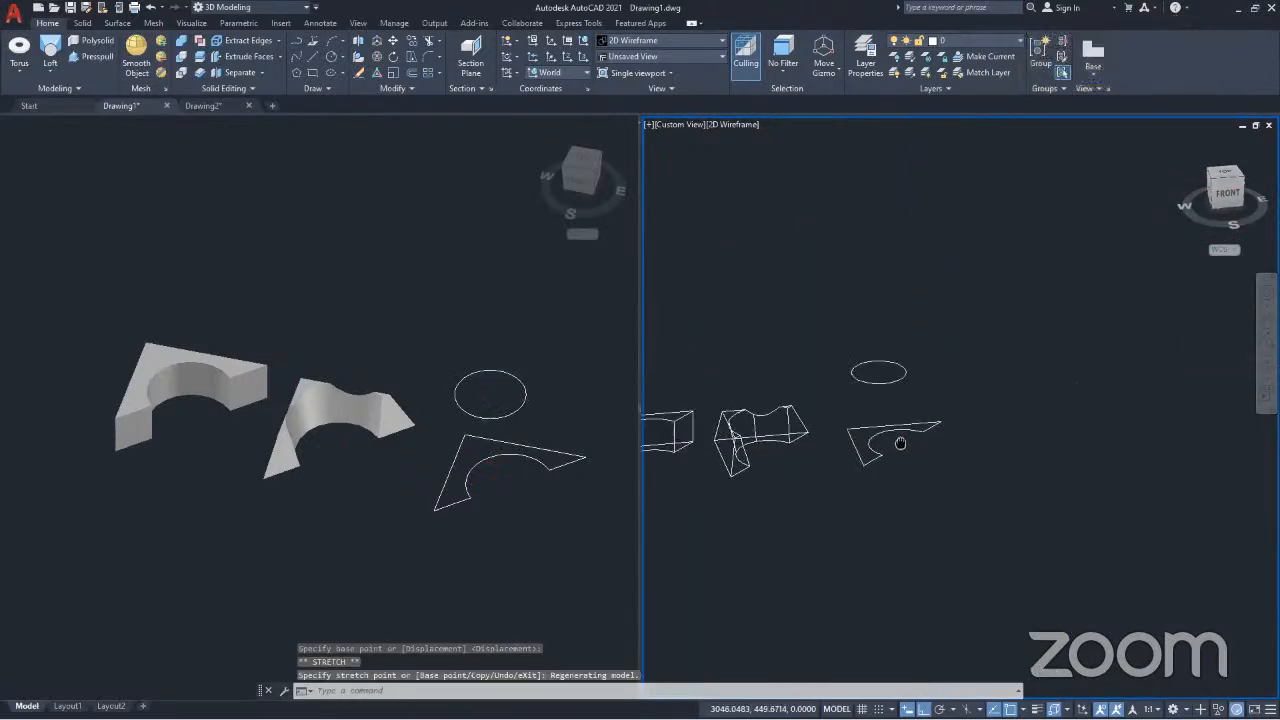
{"action": "left_click", "coordinate": [297, 73]}
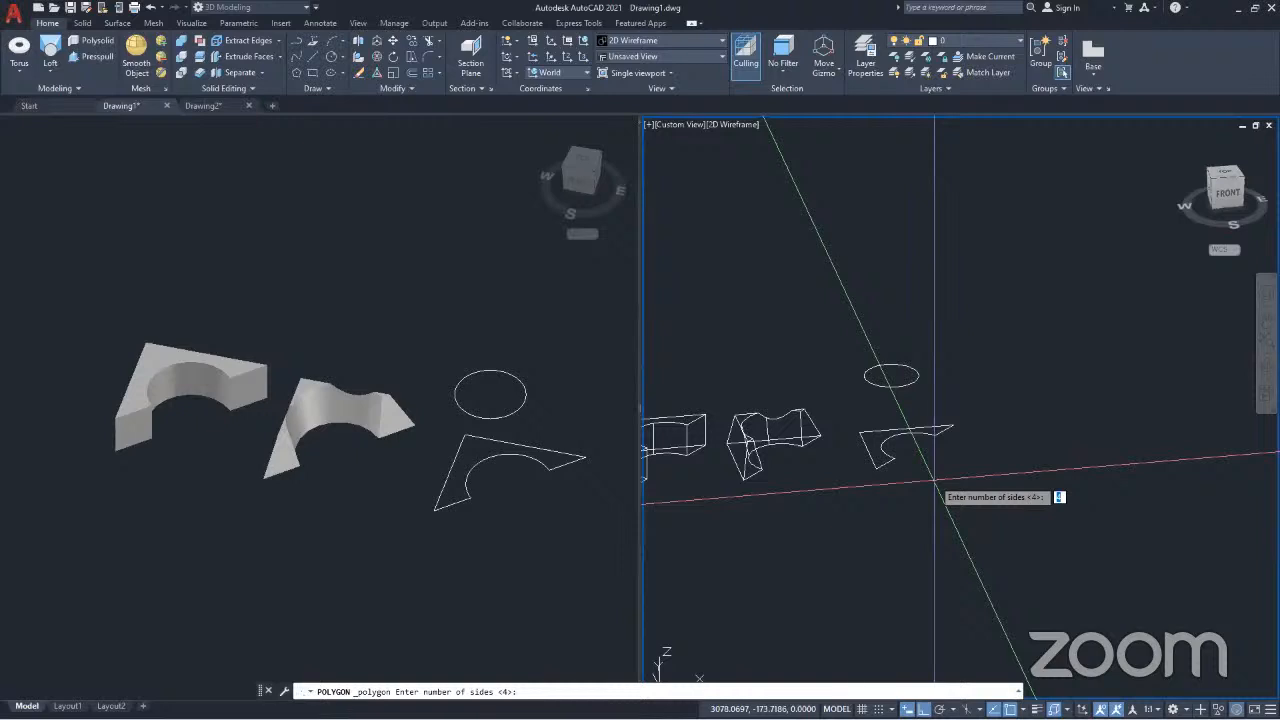
{"action": "type", "text": "8"}
{"action": "key", "text": "Return"}
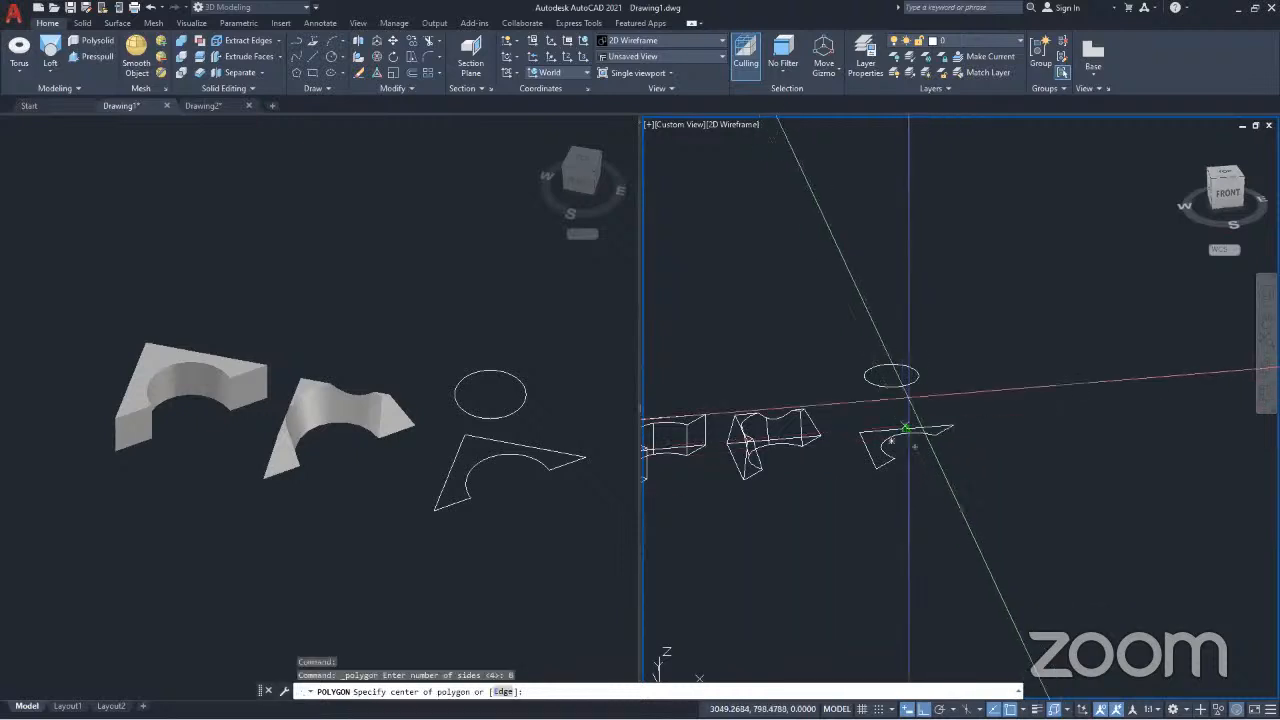
{"action": "left_click", "coordinate": [892, 375]}
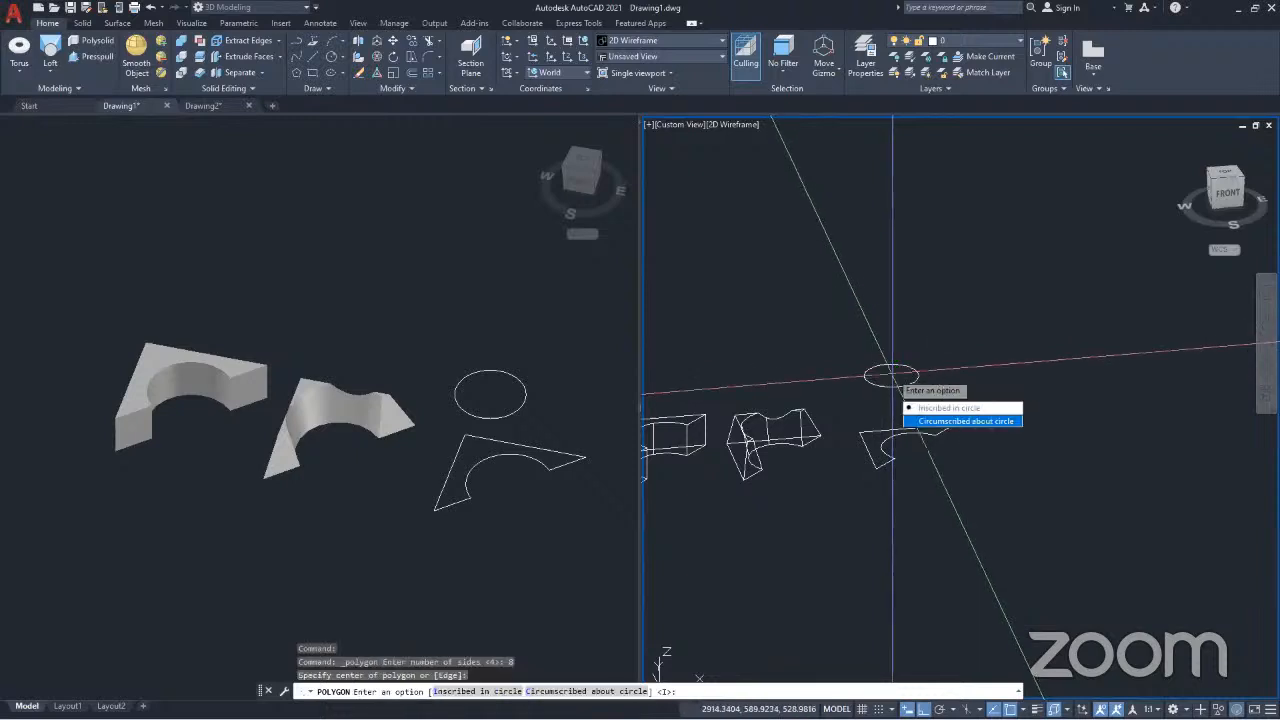
{"action": "key", "text": "Return"}
{"action": "scroll", "coordinate": [884, 377], "scroll_direction": "up", "scroll_amount": 2}
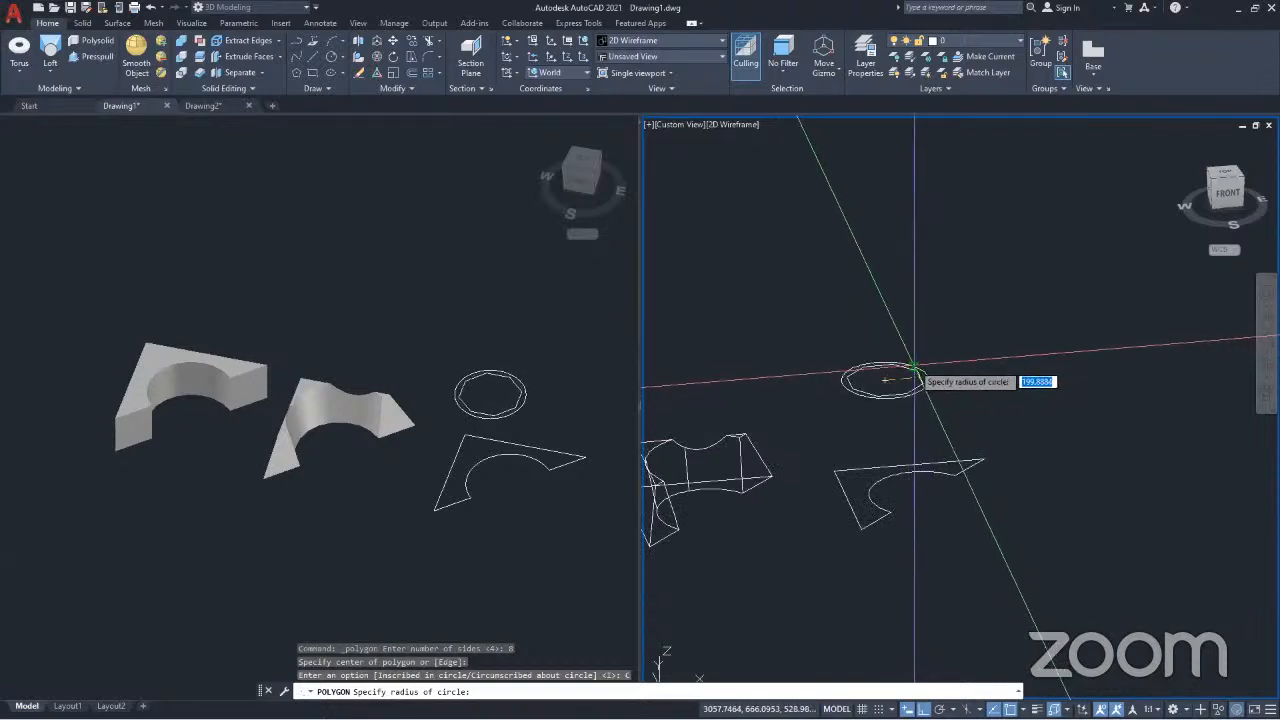
{"action": "left_click", "coordinate": [898, 364]}
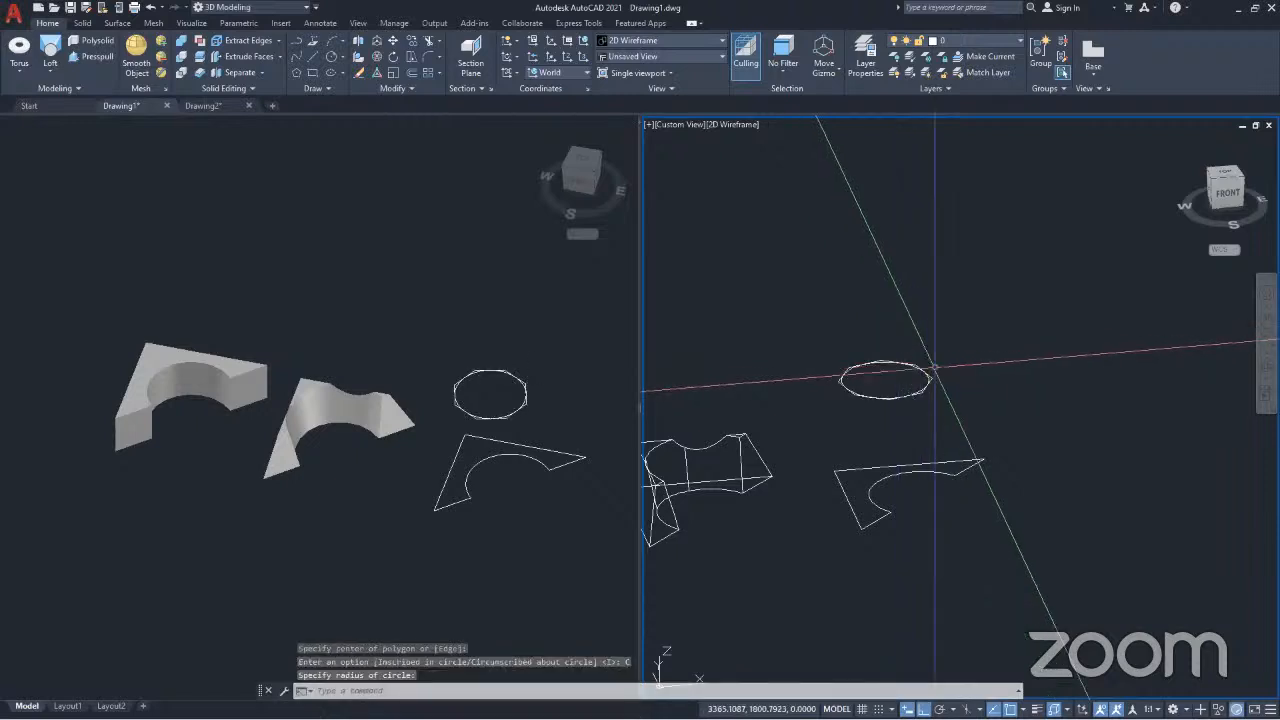
Step: Move the octagon straight up along the Z axis so it sits above the circle
{"action": "scroll", "coordinate": [930, 375], "scroll_direction": "up", "scroll_amount": 2}
{"action": "left_click", "coordinate": [935, 375]}
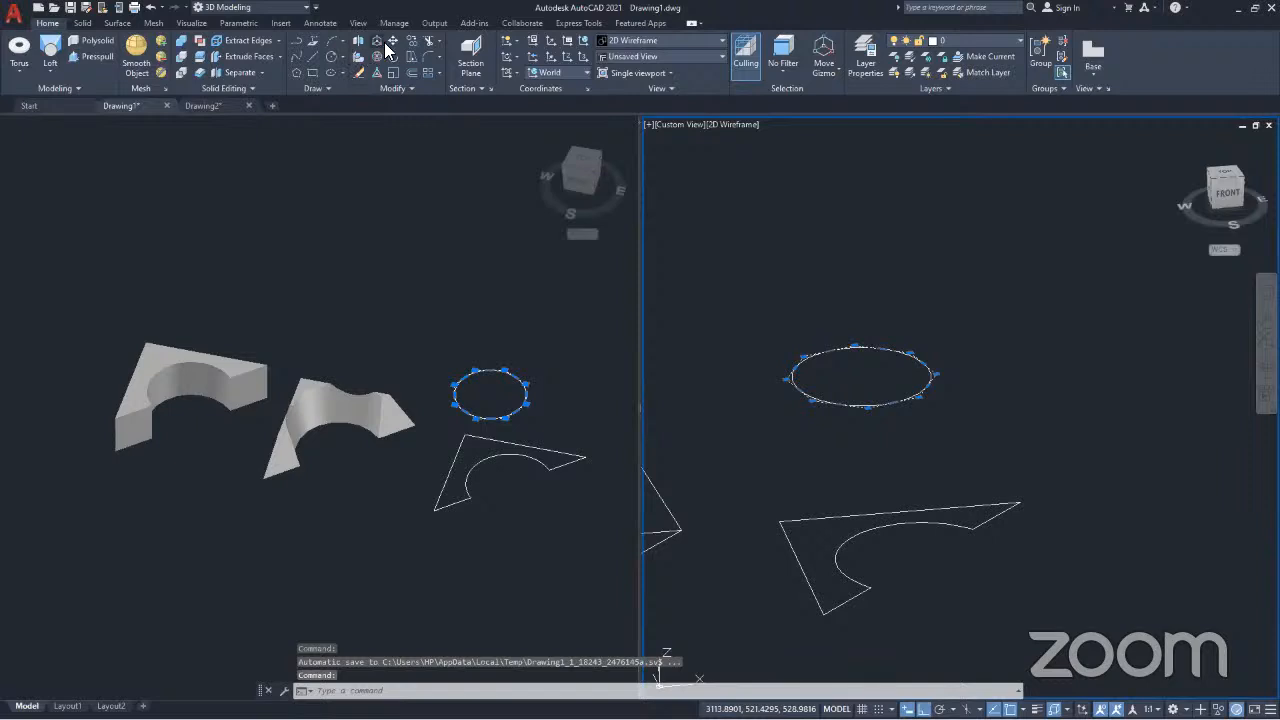
{"action": "scroll", "coordinate": [889, 471], "scroll_direction": "down", "scroll_amount": 2}
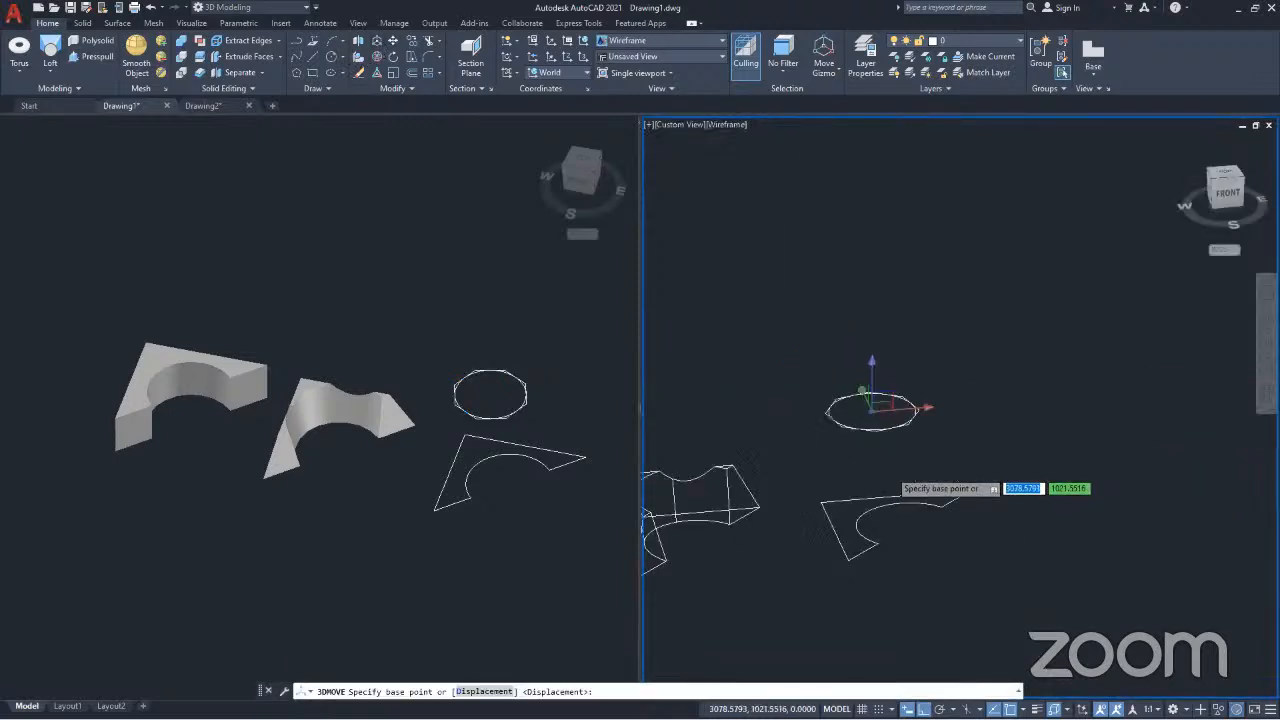
{"action": "left_click", "coordinate": [873, 360]}
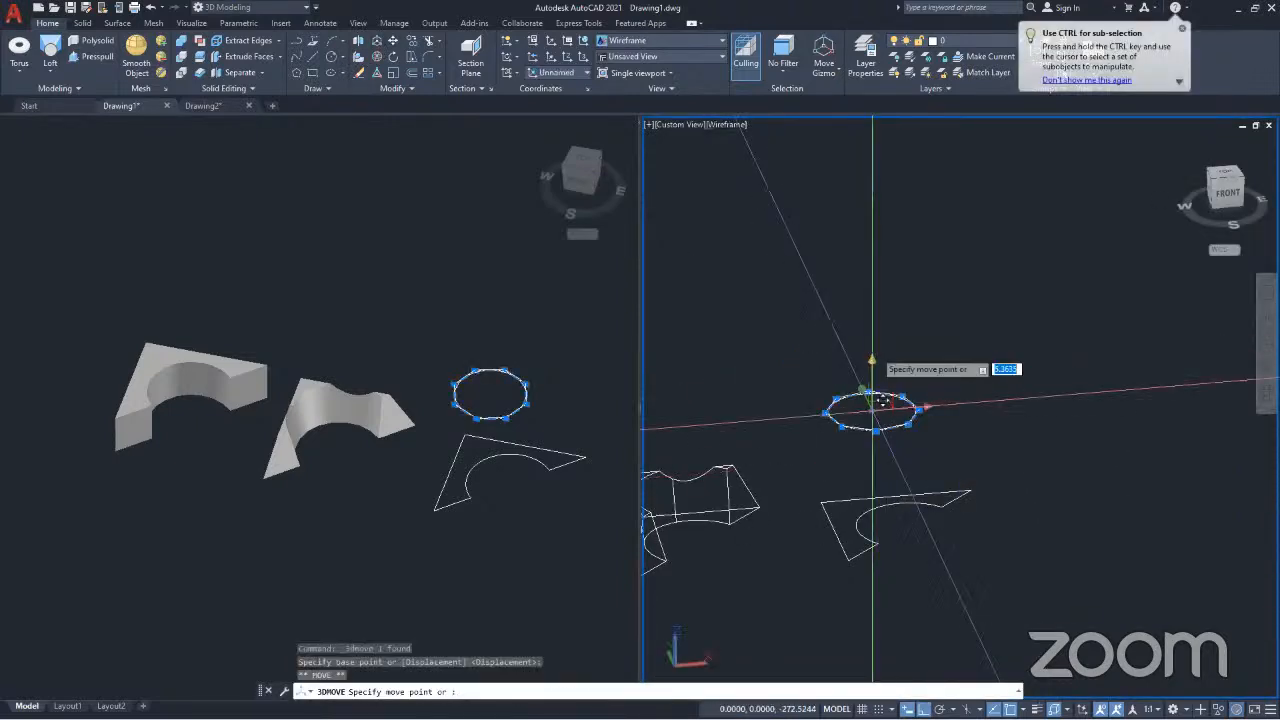
{"action": "left_click", "coordinate": [873, 268]}
Step: Enlarge the middle circle to a radius of about 332 by stretching its quadrant point outward
{"action": "scroll", "coordinate": [920, 443], "scroll_direction": "down", "scroll_amount": 3}
{"action": "scroll", "coordinate": [886, 486], "scroll_direction": "up", "scroll_amount": 2}
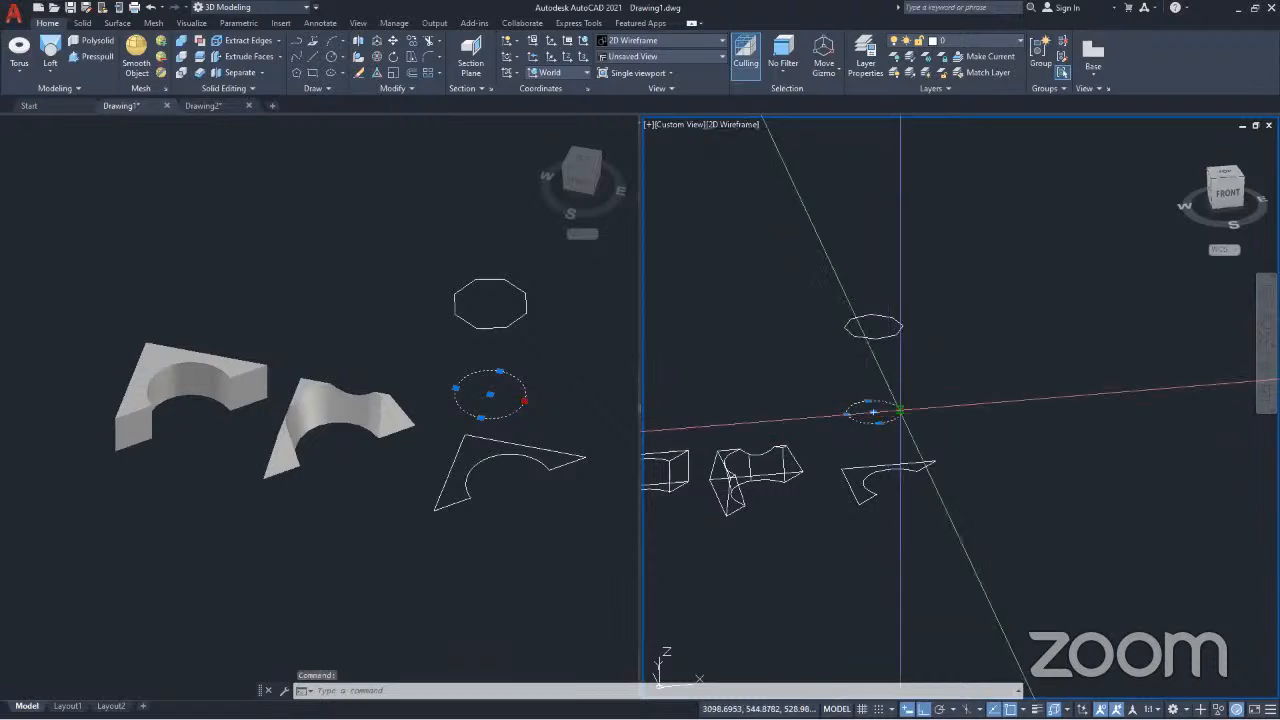
{"action": "left_click", "coordinate": [900, 410]}
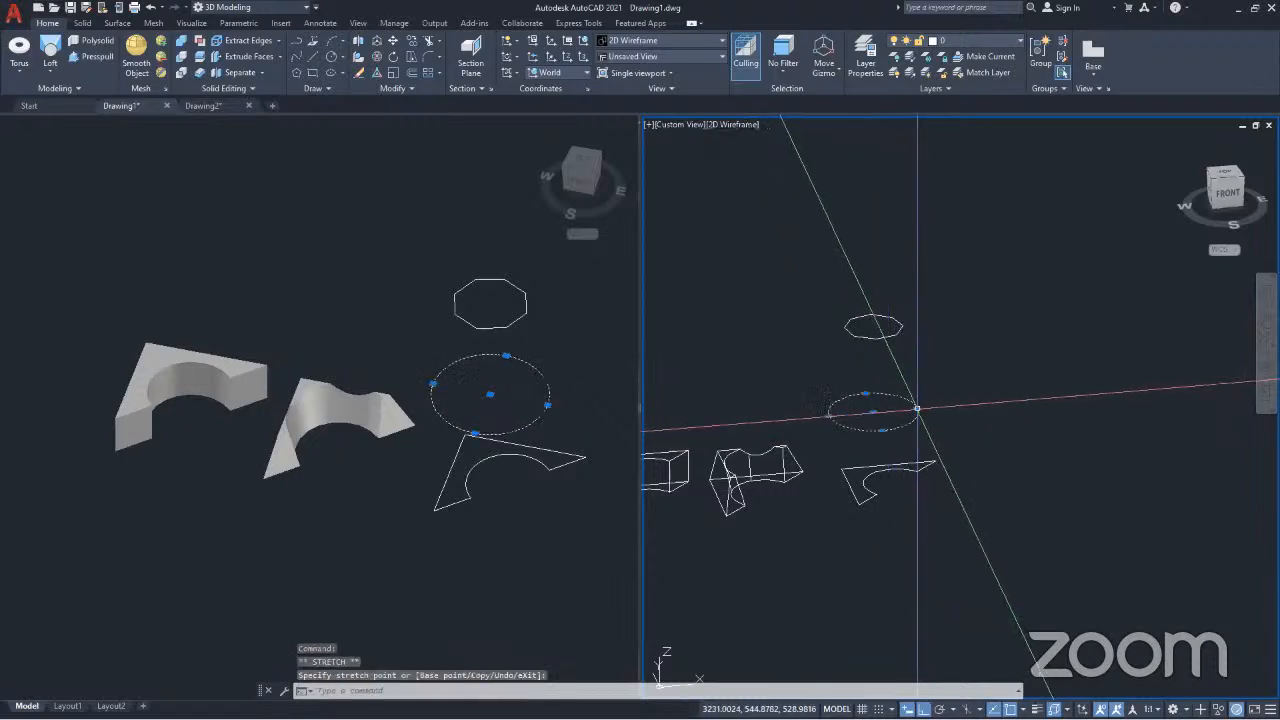
{"action": "key", "text": "Escape"}
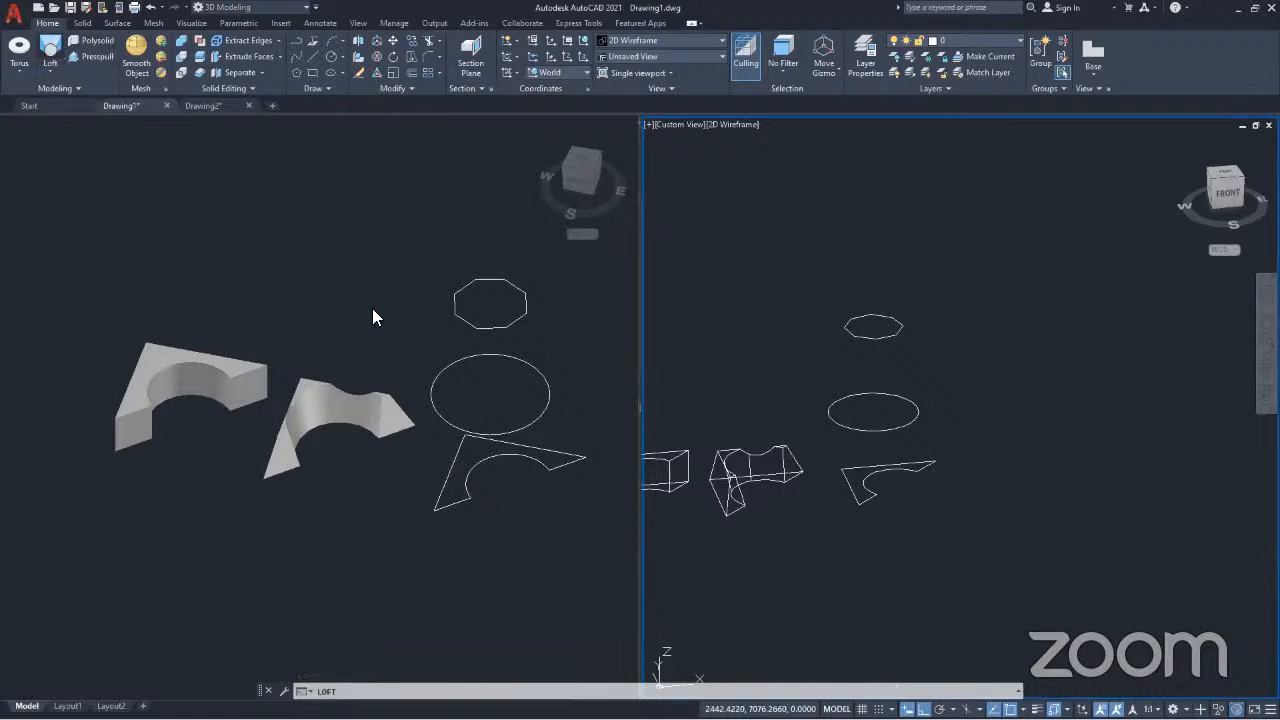
Step: Loft a solid from the flat profile through the circle to the octagon, using the Cross sections only option
{"action": "left_click", "coordinate": [856, 496]}
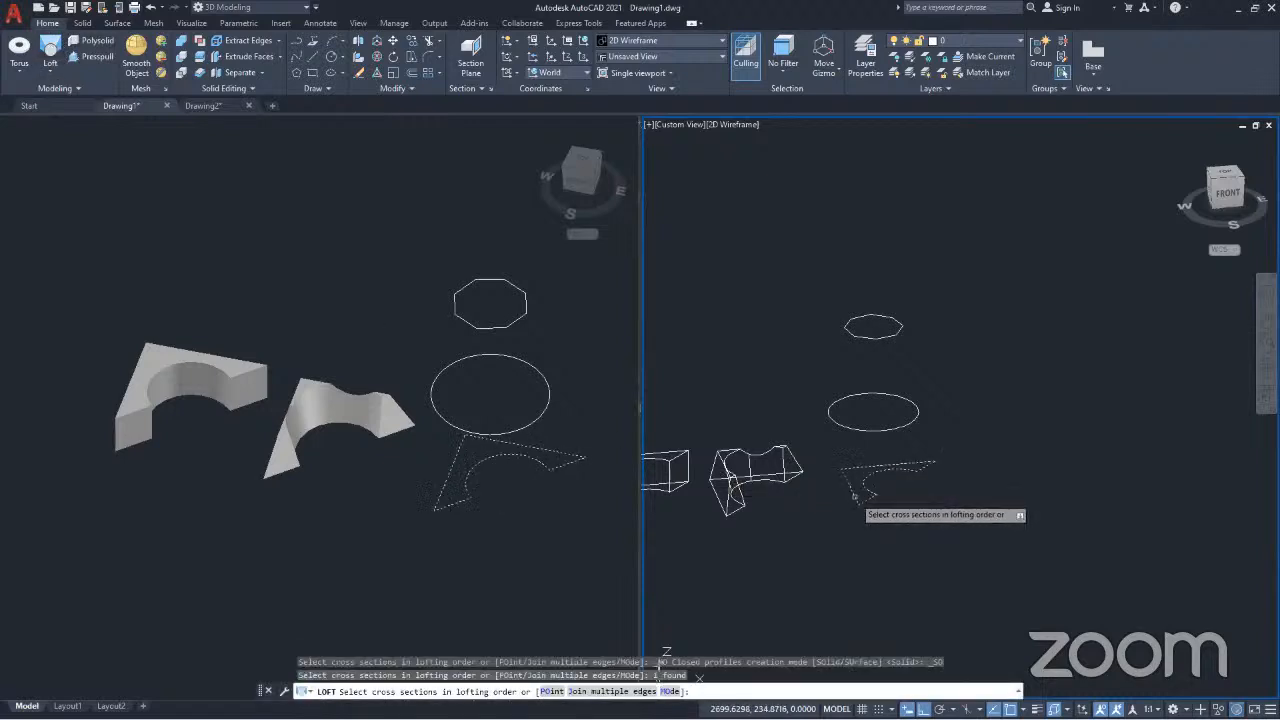
{"action": "left_click", "coordinate": [845, 427]}
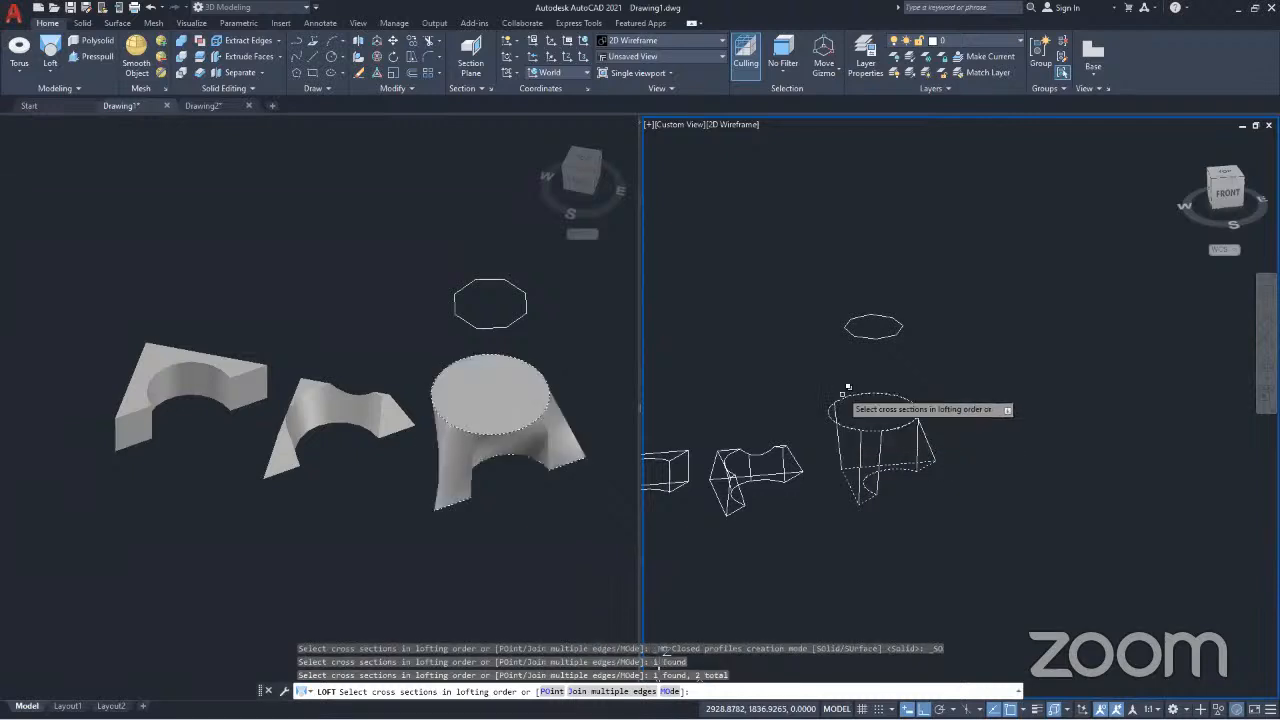
{"action": "left_click", "coordinate": [870, 338]}
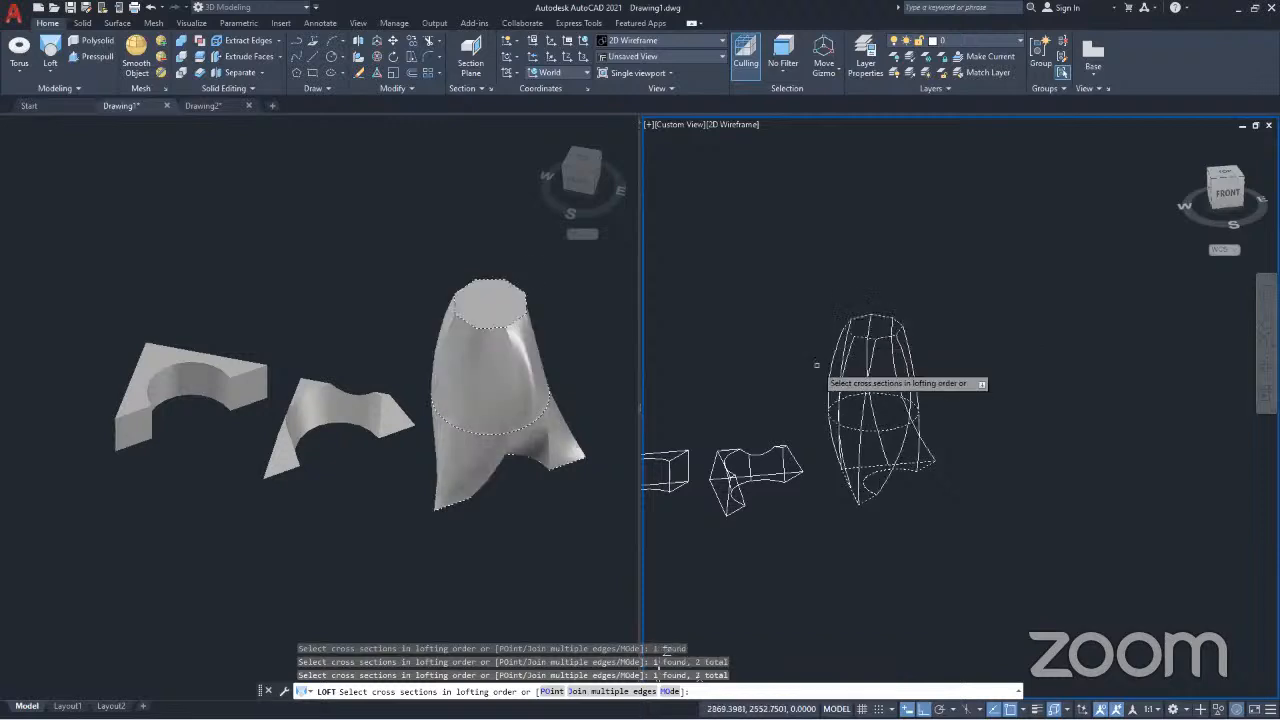
{"action": "key", "text": "Return"}
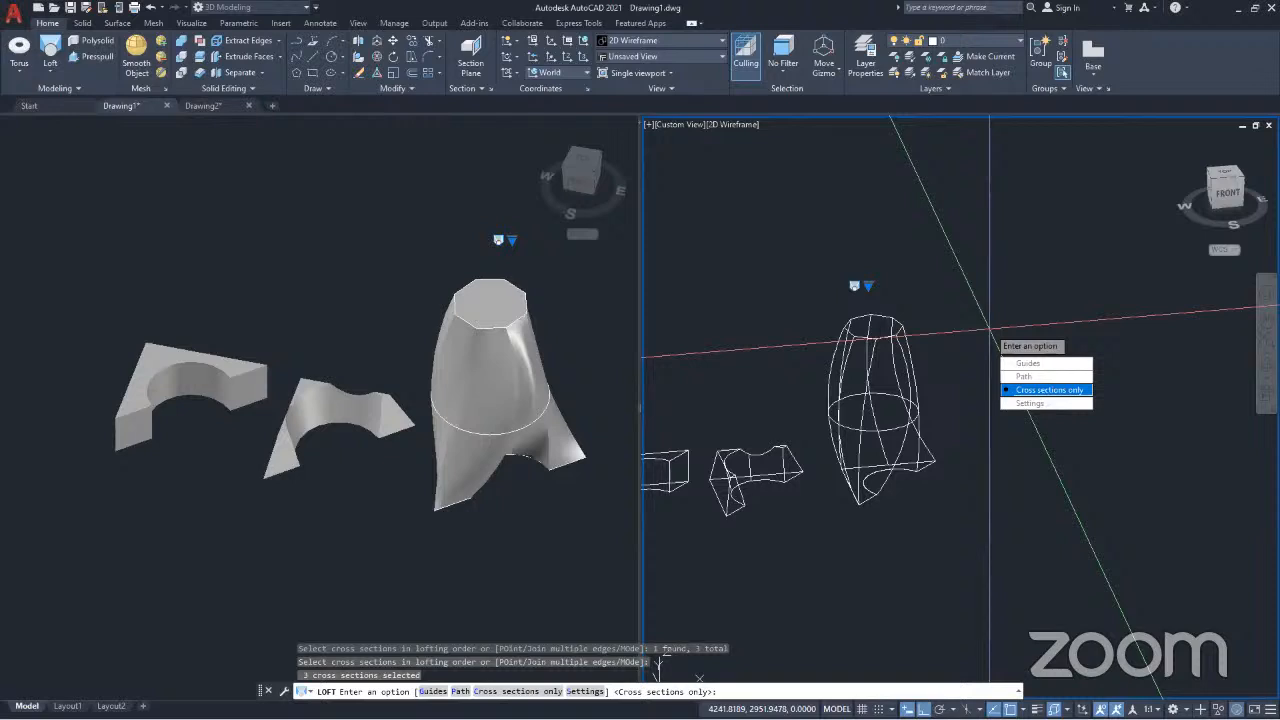
{"action": "left_click", "coordinate": [1046, 394]}
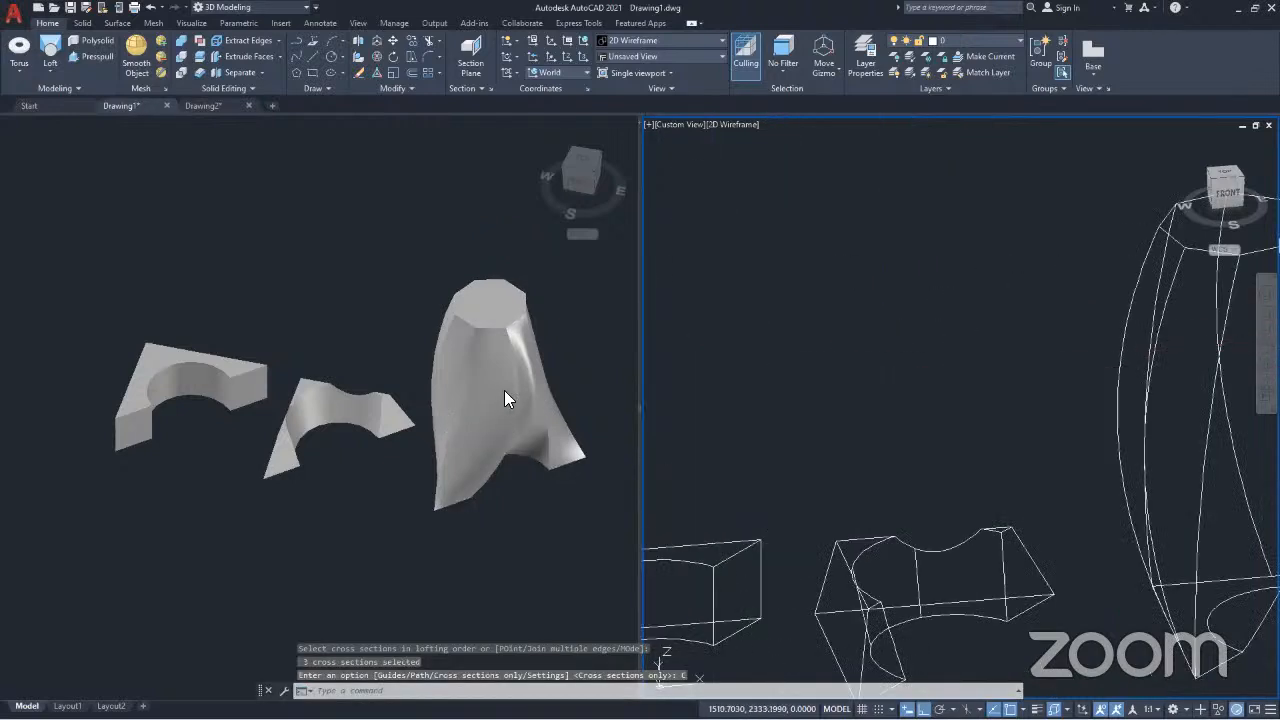
Step: Examine the lofted solid's shape in the realistic viewport, viewing it from its right side
{"action": "left_click", "coordinate": [374, 300]}
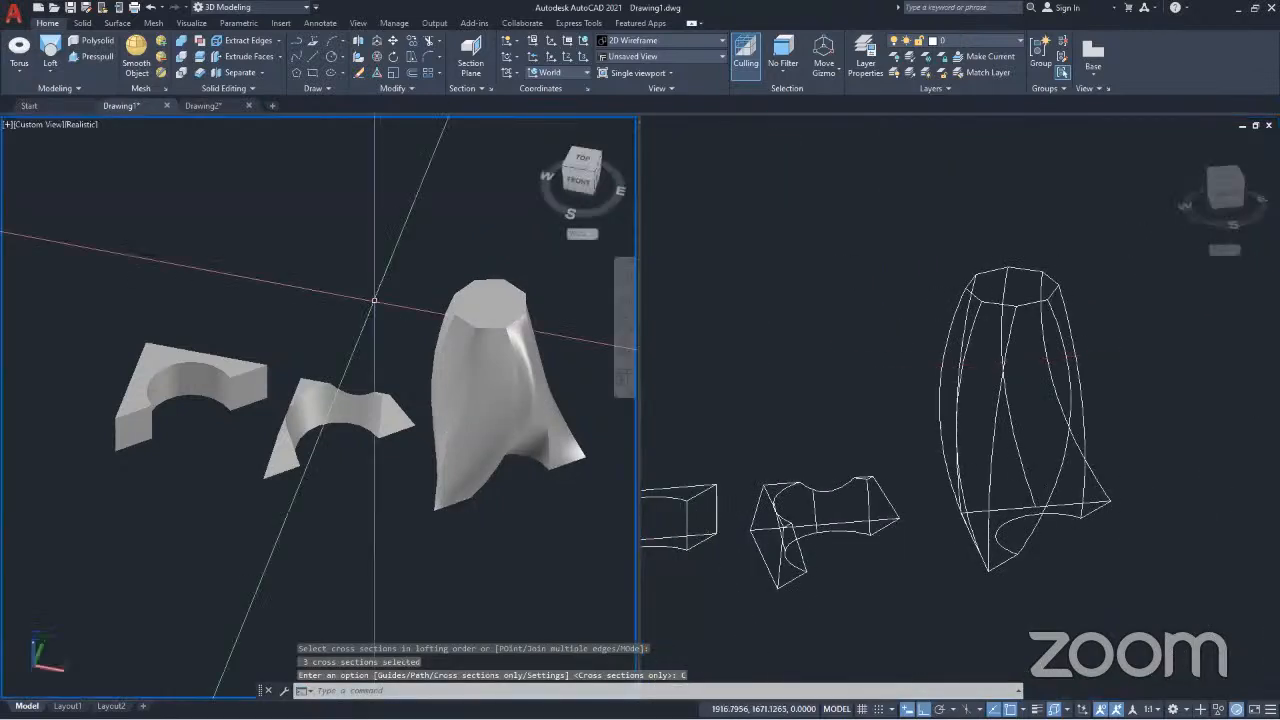
{"action": "middle_click_drag", "start_coordinate": [510, 517], "coordinate": [85, 466]}
{"action": "middle_click_drag", "start_coordinate": [279, 470], "coordinate": [360, 512]}
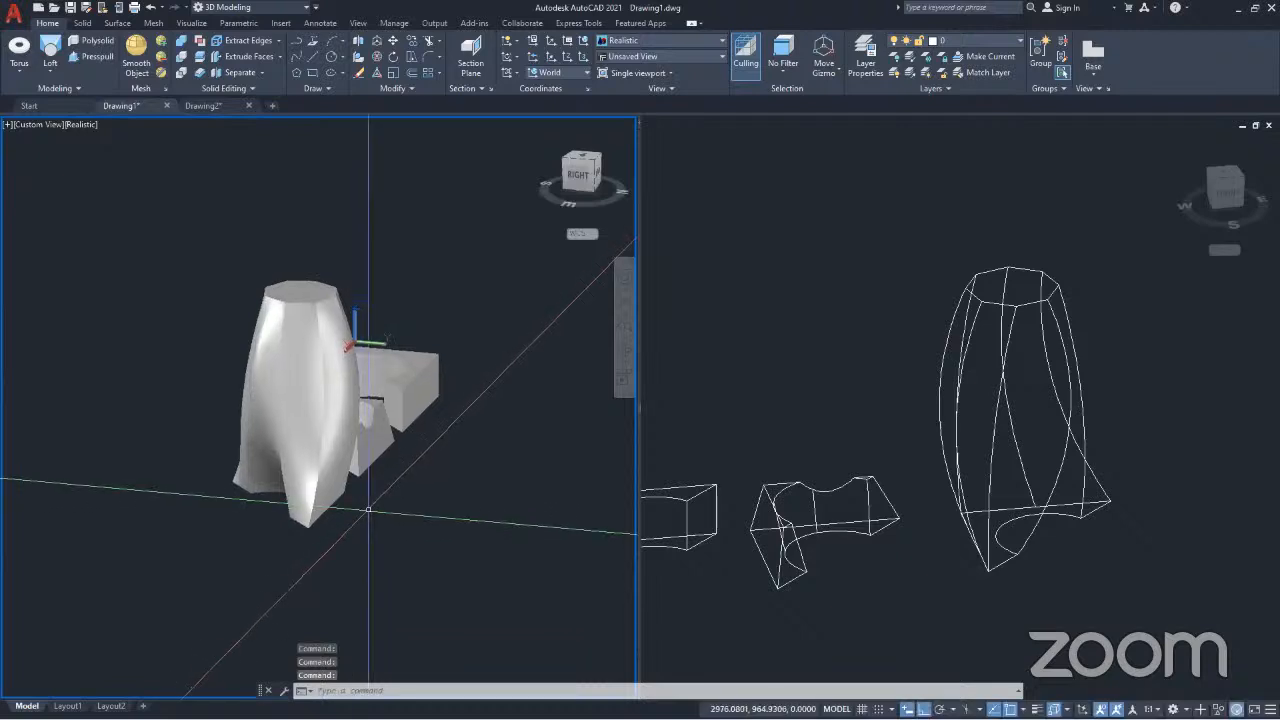
{"action": "scroll", "coordinate": [341, 490], "scroll_direction": "down", "scroll_amount": 2}
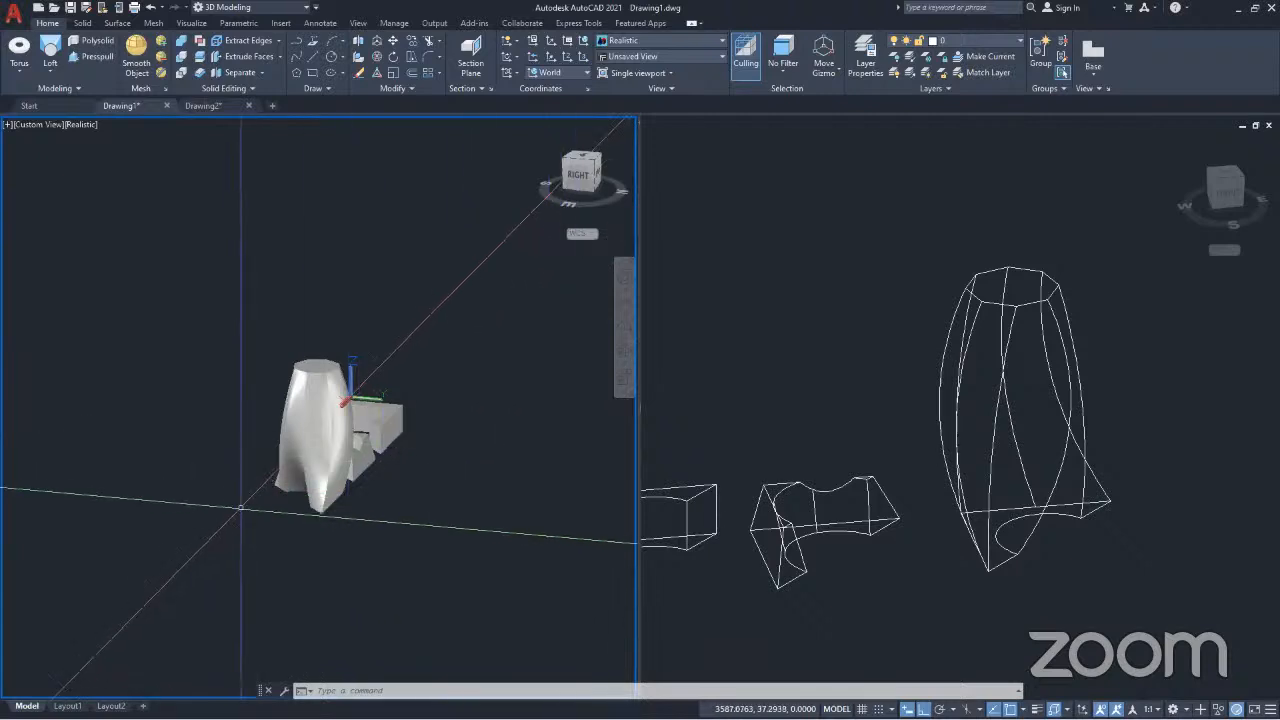
{"action": "scroll", "coordinate": [370, 428], "scroll_direction": "up", "scroll_amount": 3}
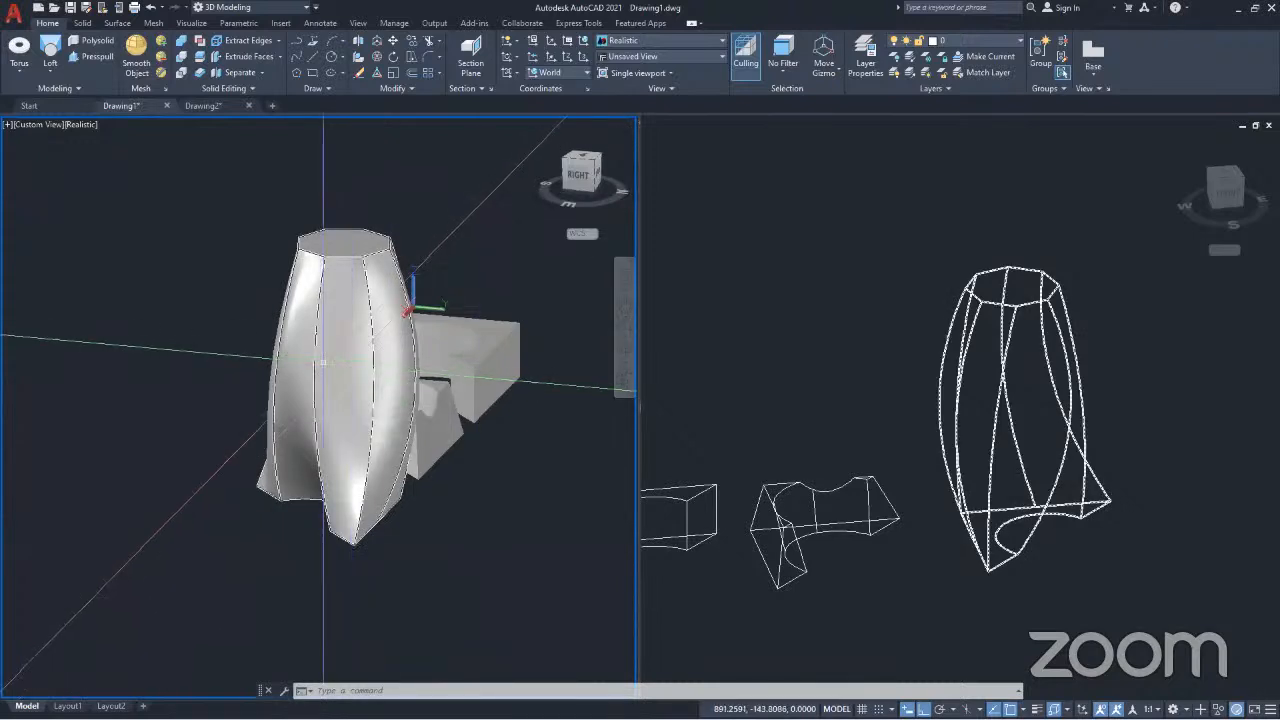
{"action": "left_click", "coordinate": [808, 200]}
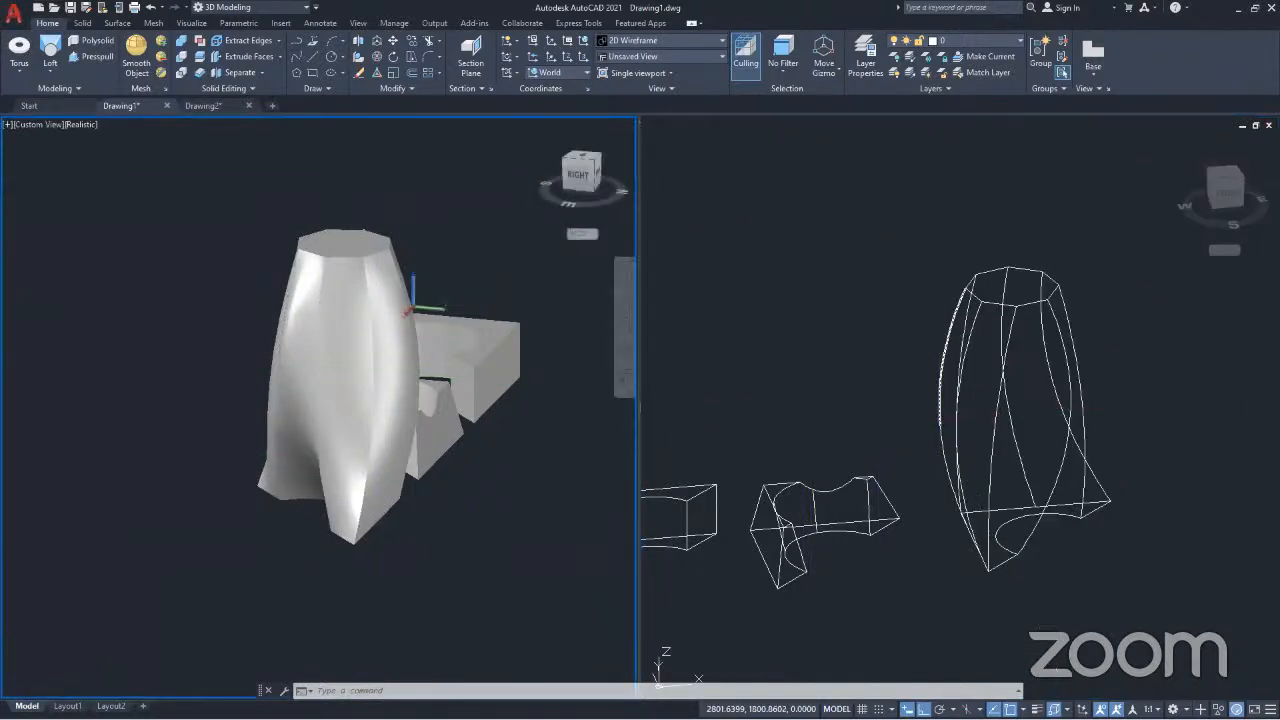
Step: Undo the view changes and the loft so the flat profile, circle and octagon are separate curves again
{"action": "key", "text": "ctrl+z"}
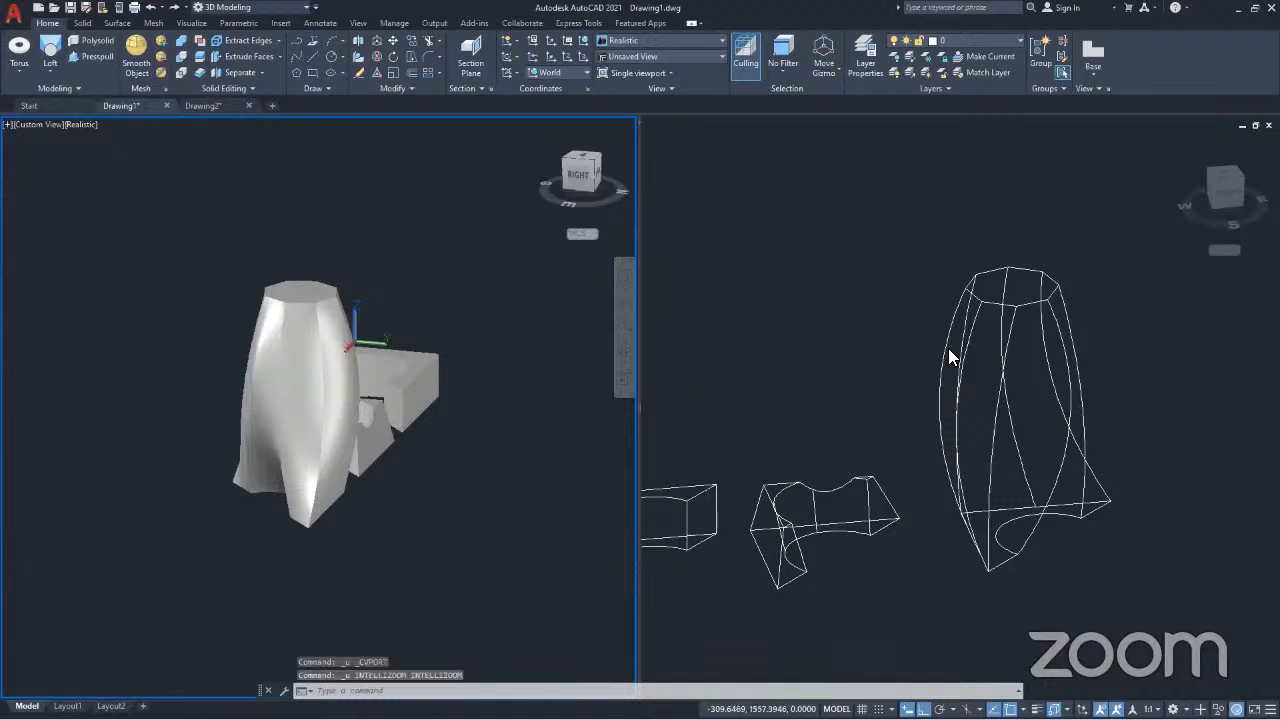
{"action": "key", "text": "ctrl+z"}
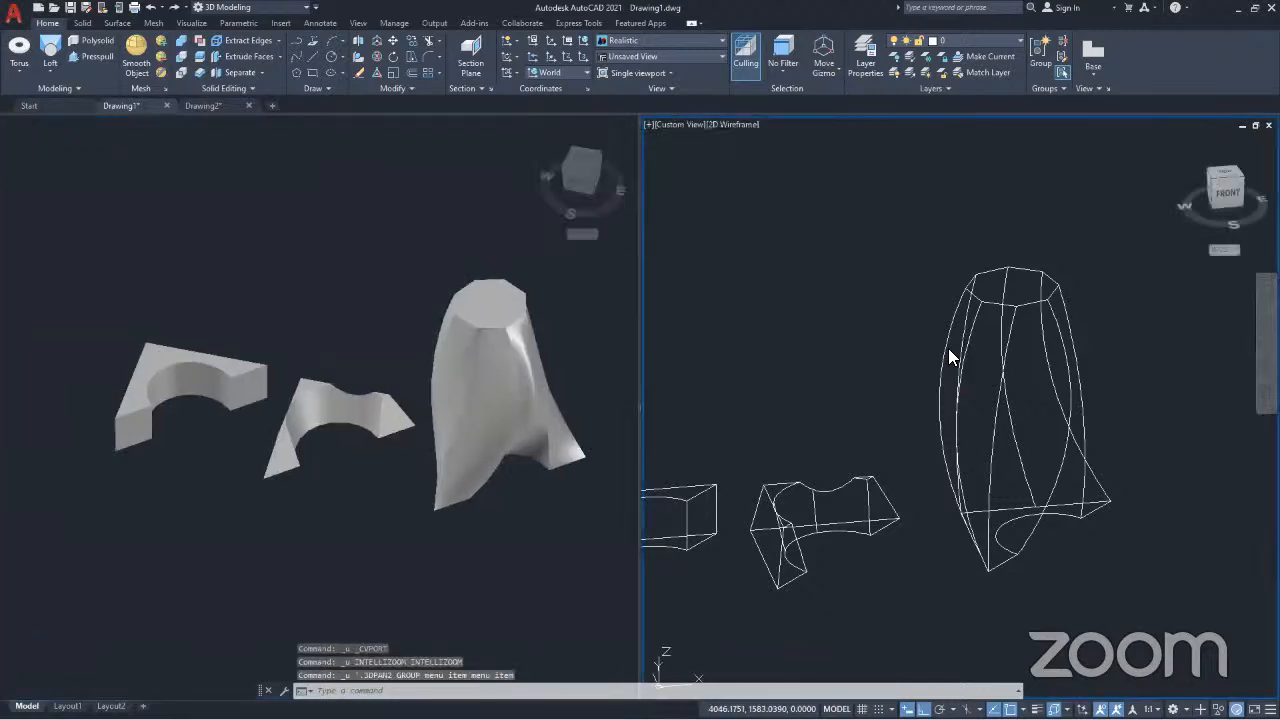
{"action": "key", "text": "ctrl+z"}
{"action": "key", "text": "ctrl+z"}
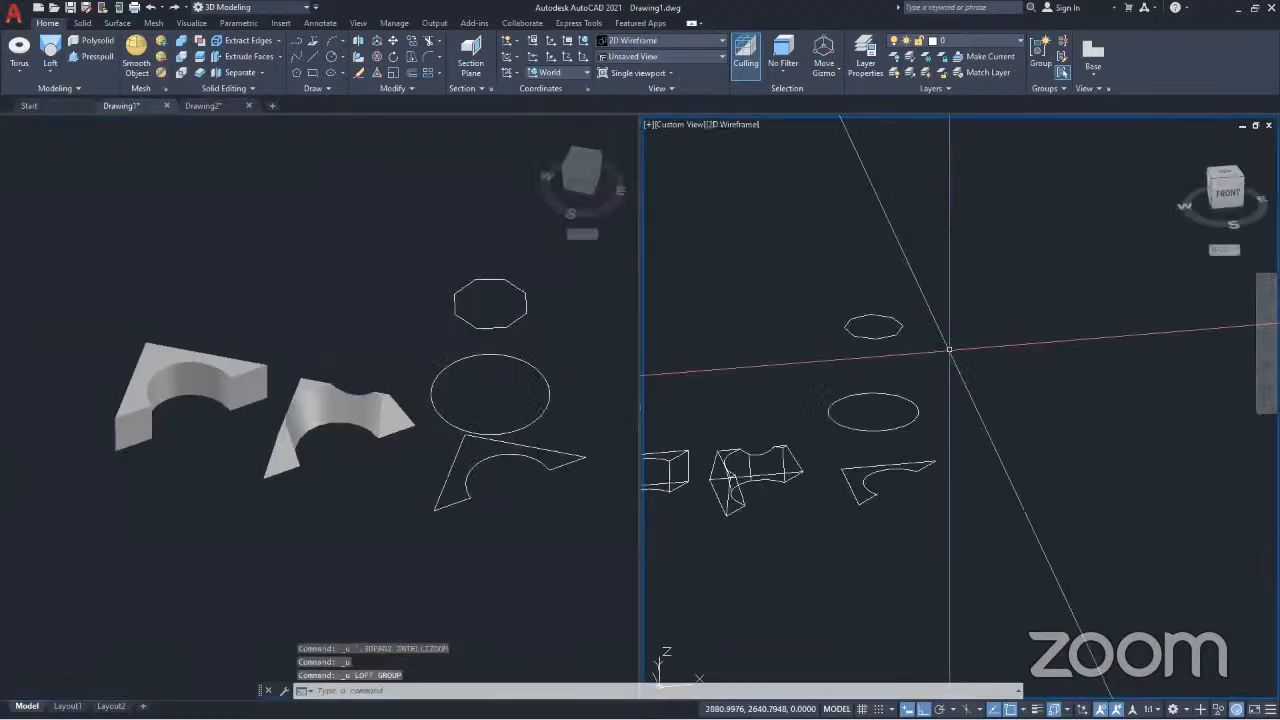
Step: Try a loft that takes the flat profile, the circle and the octagon as cross sections in that order
{"action": "scroll", "coordinate": [873, 500], "scroll_direction": "up", "scroll_amount": 5}
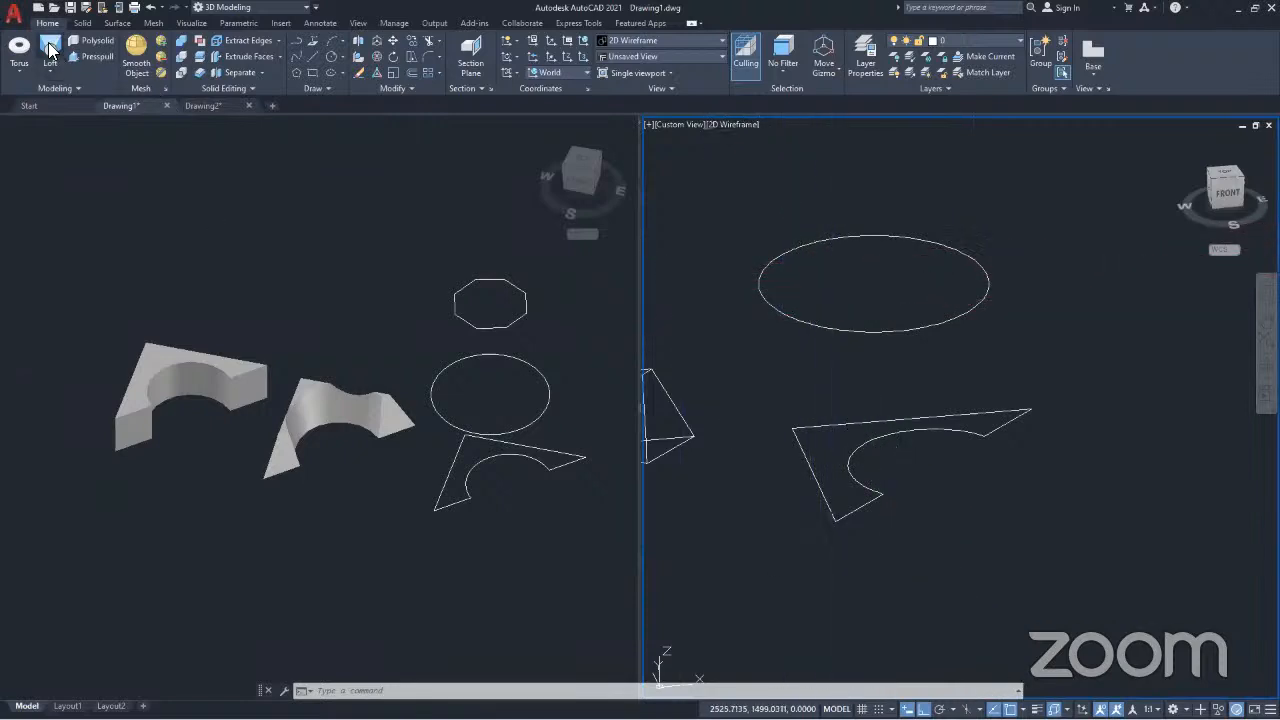
{"action": "left_click", "coordinate": [810, 464]}
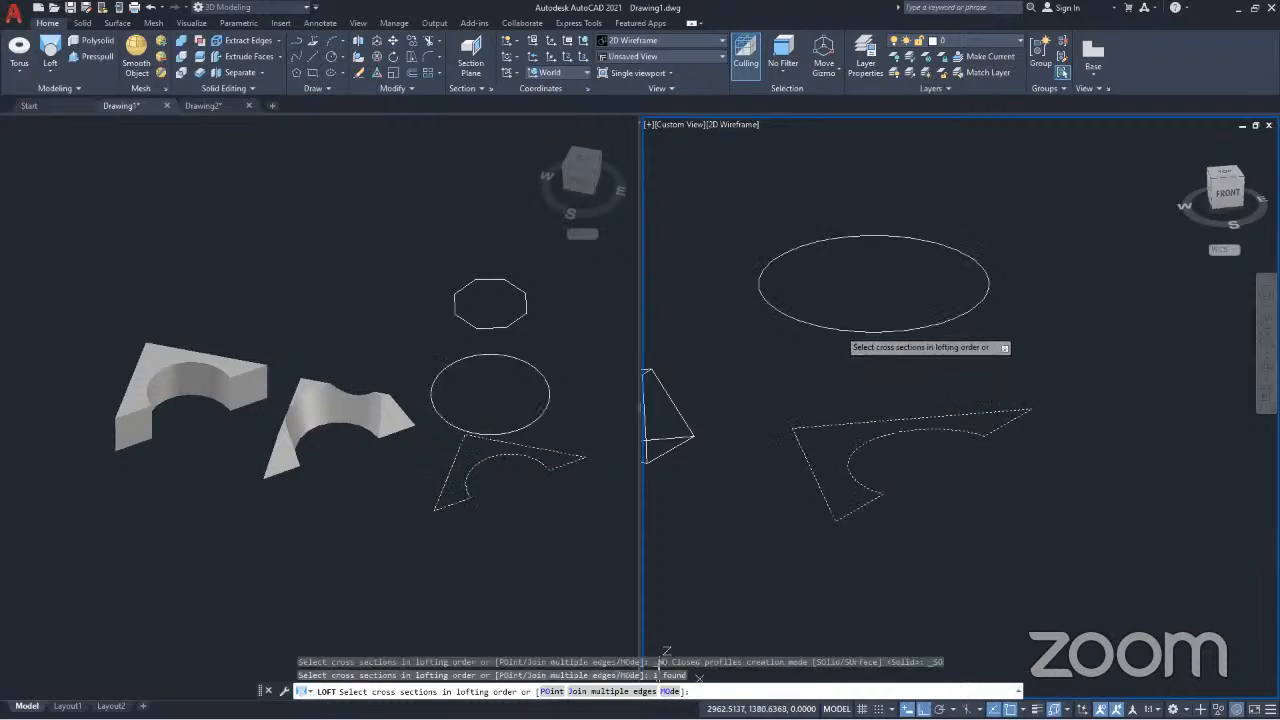
{"action": "left_click", "coordinate": [839, 330]}
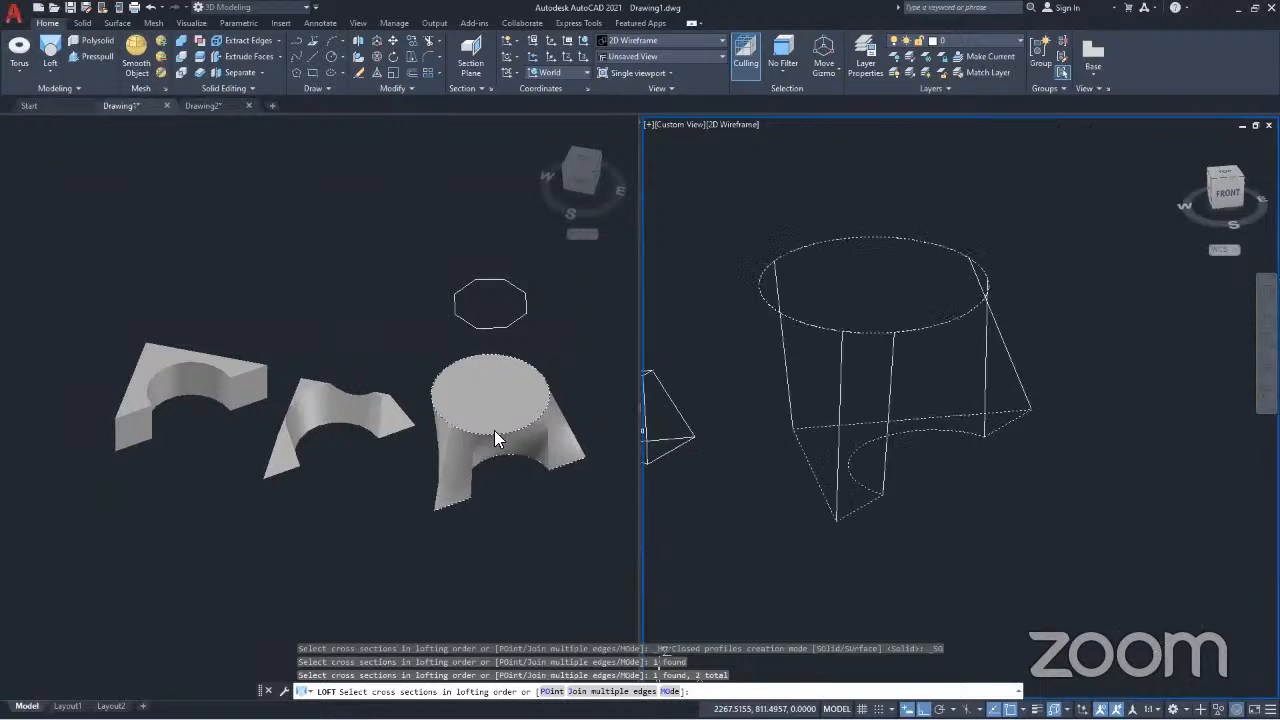
{"action": "left_click", "coordinate": [442, 374]}
{"action": "scroll", "coordinate": [531, 438], "scroll_direction": "up", "scroll_amount": 2}
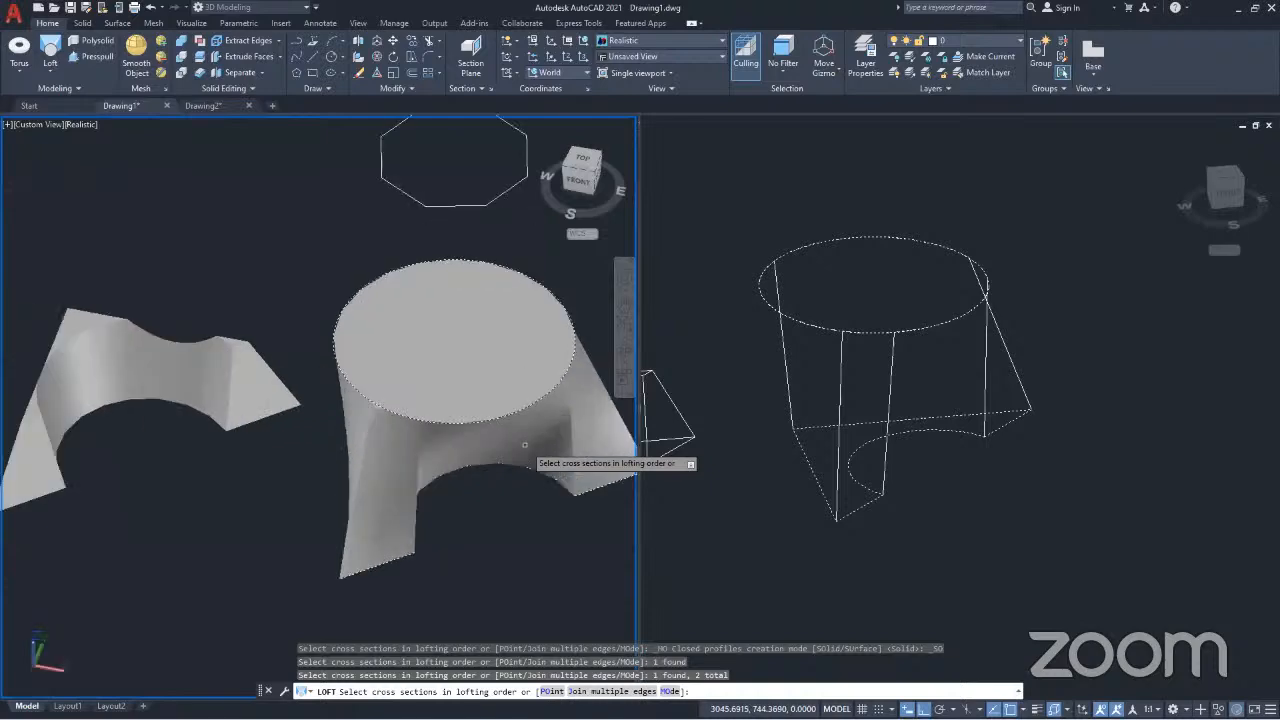
{"action": "middle_click_drag", "start_coordinate": [470, 445], "coordinate": [210, 437], "text": "shift"}
{"action": "scroll", "coordinate": [430, 460], "scroll_direction": "down", "scroll_amount": 3}
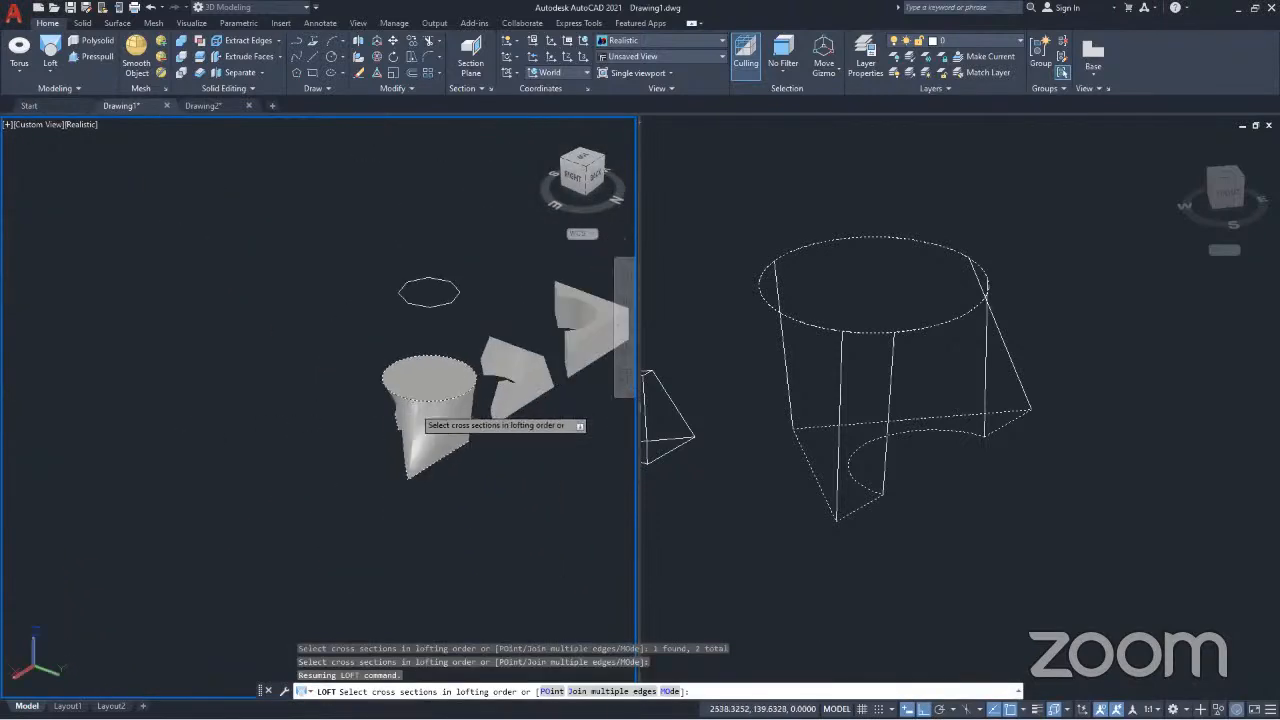
{"action": "scroll", "coordinate": [430, 460], "scroll_direction": "up", "scroll_amount": 4}
{"action": "scroll", "coordinate": [405, 390], "scroll_direction": "down", "scroll_amount": 2}
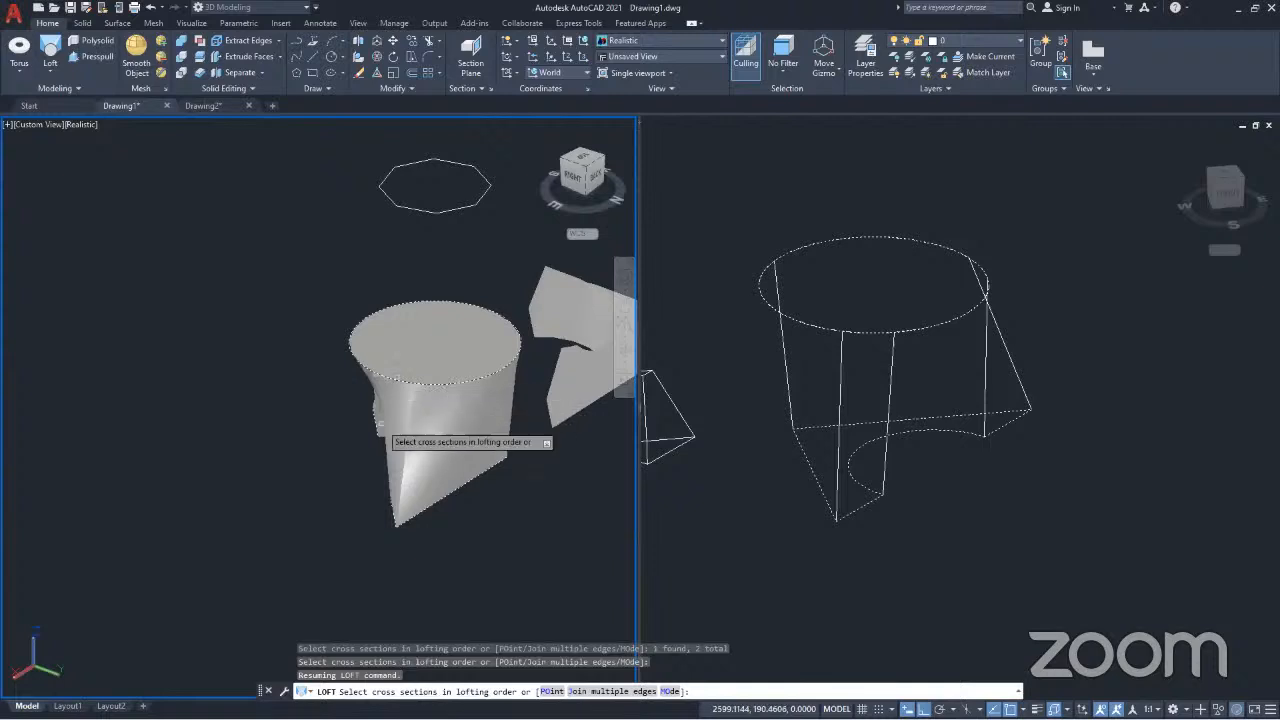
{"action": "middle_click_drag", "start_coordinate": [379, 436], "coordinate": [335, 477]}
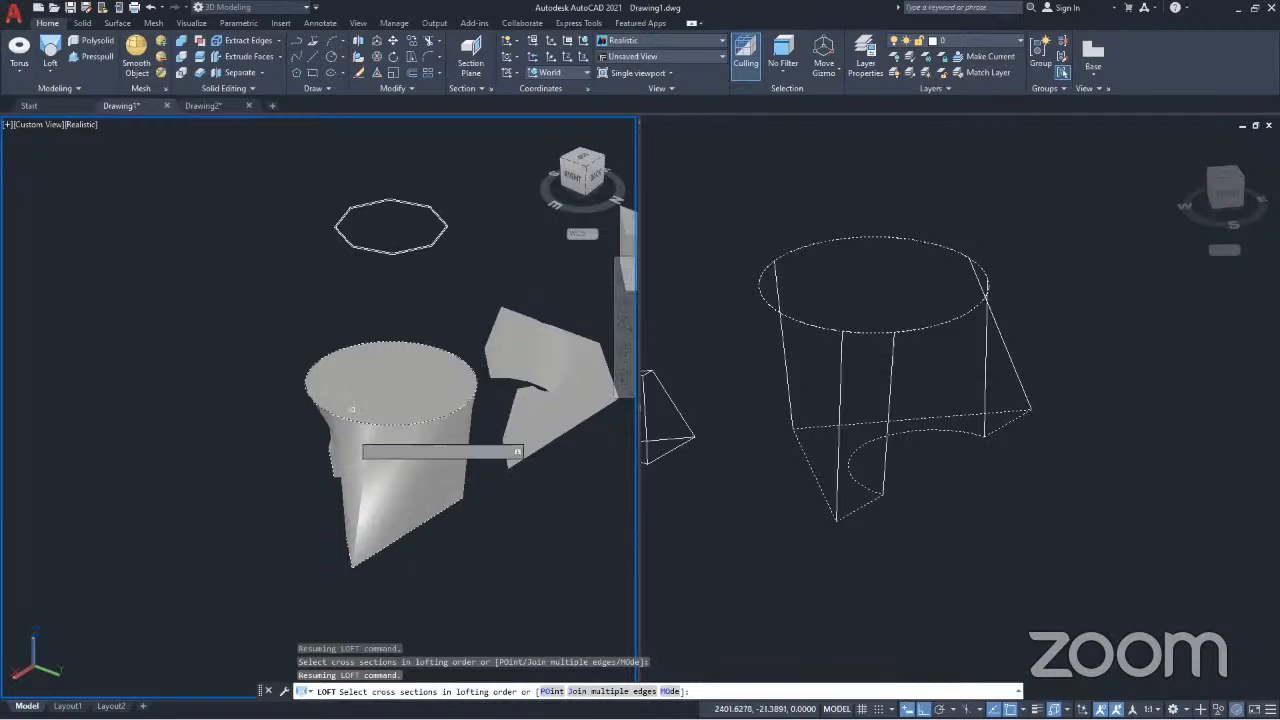
{"action": "left_click", "coordinate": [405, 251]}
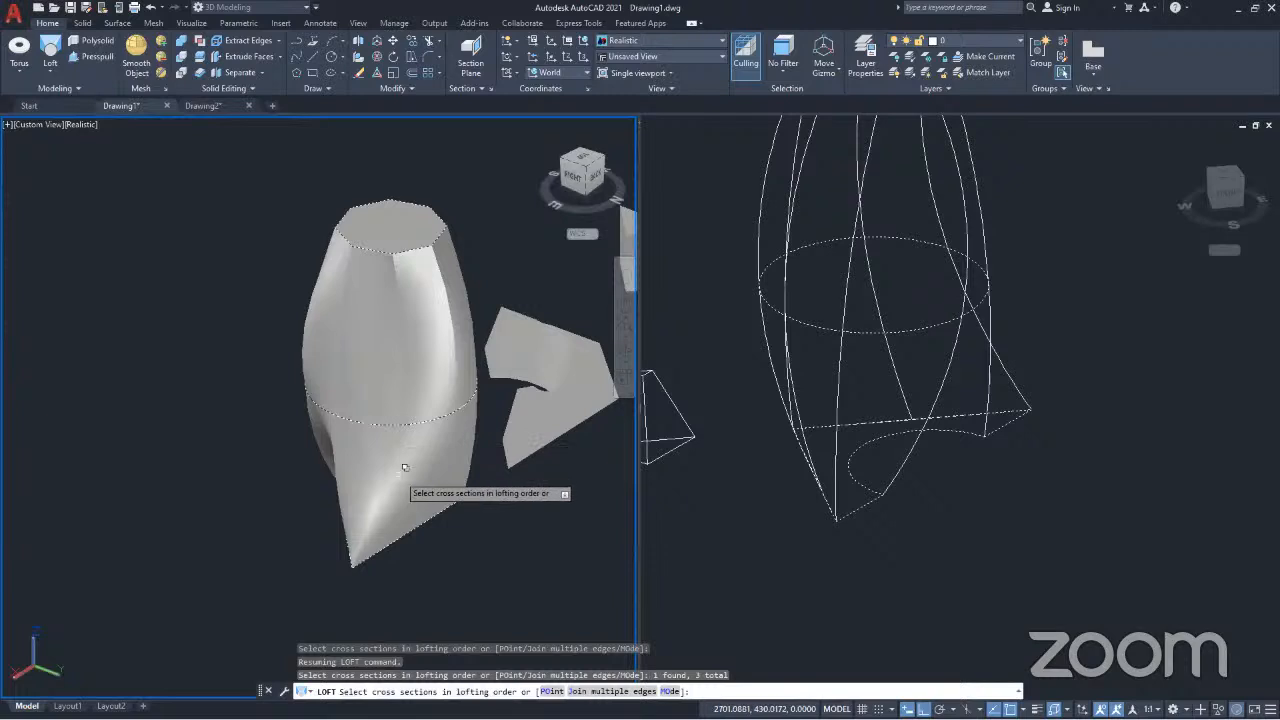
Step: Examine the three-section loft preview from several sides in the realistic viewport and cancel the loft
{"action": "middle_click_drag", "start_coordinate": [380, 585], "coordinate": [540, 590], "text": "shift"}
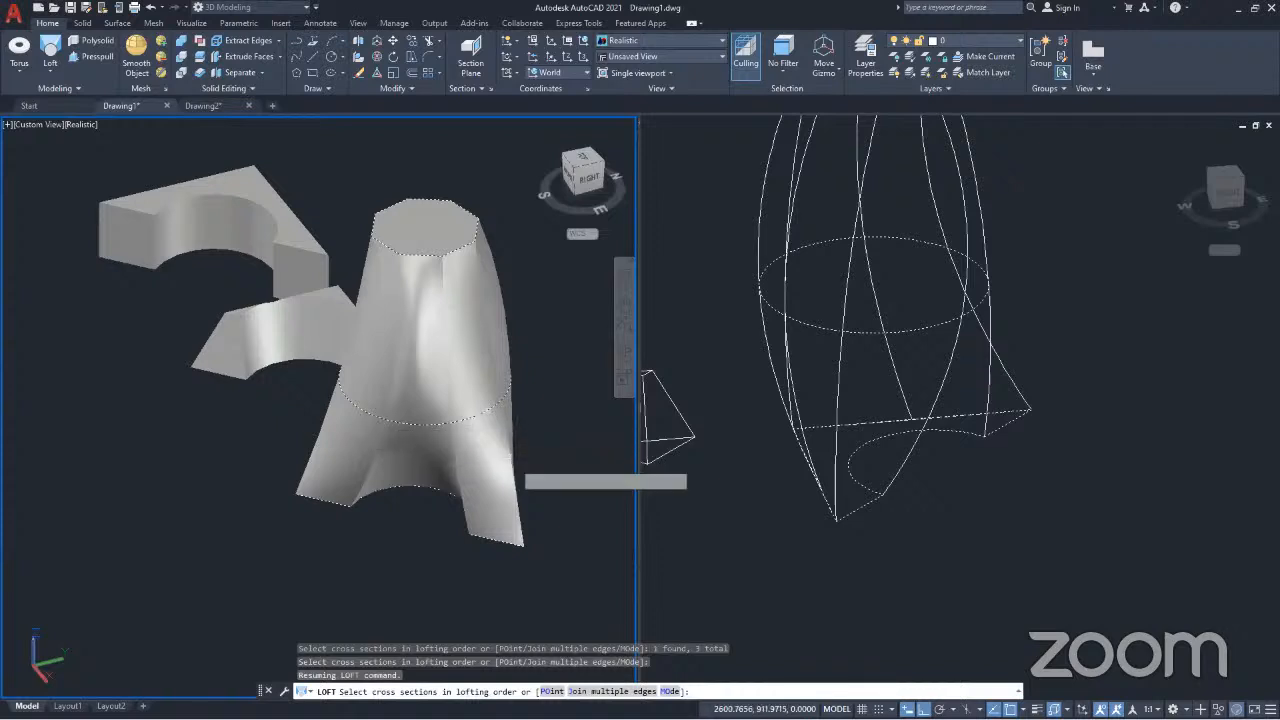
{"action": "mouse_move", "coordinate": [510, 470]}
{"action": "middle_mouse_down", "text": "shift"}
{"action": "mouse_move", "coordinate": [409, 498]}
{"action": "mouse_move", "coordinate": [286, 486]}
{"action": "mouse_move", "coordinate": [298, 382]}
{"action": "middle_mouse_up", "text": "shift"}
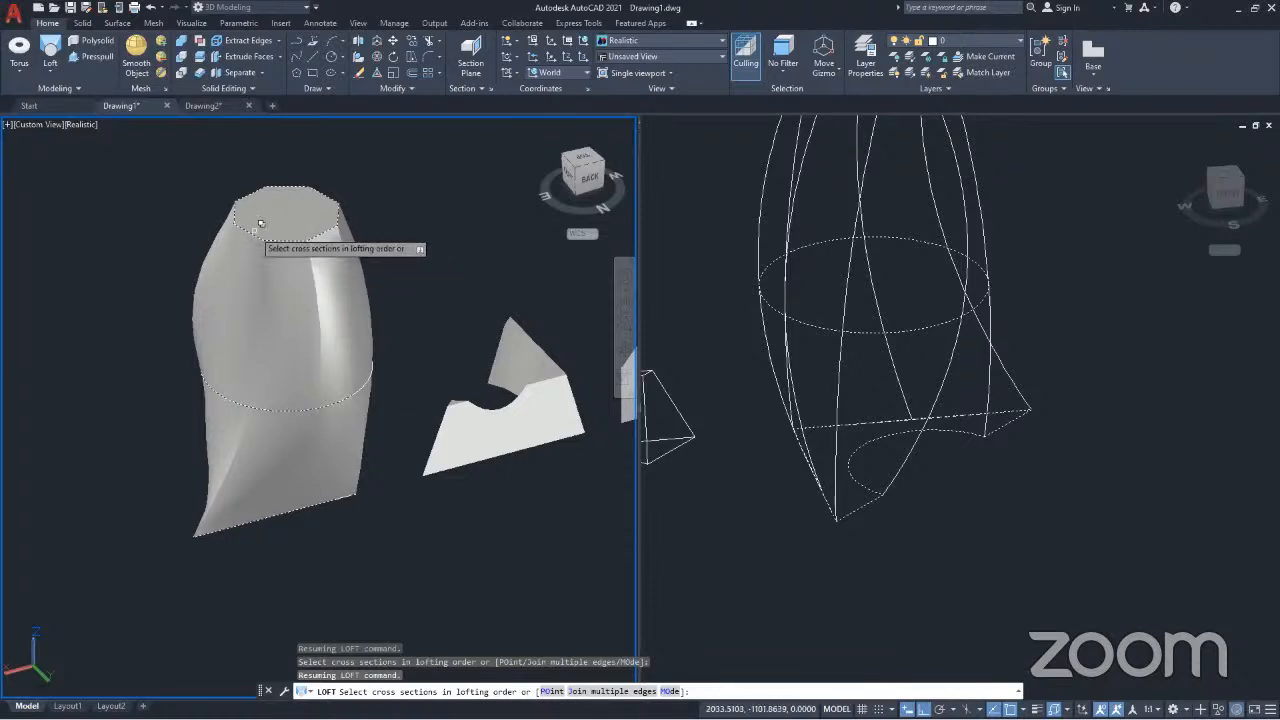
{"action": "middle_click_drag", "start_coordinate": [210, 522], "coordinate": [525, 528], "text": "shift"}
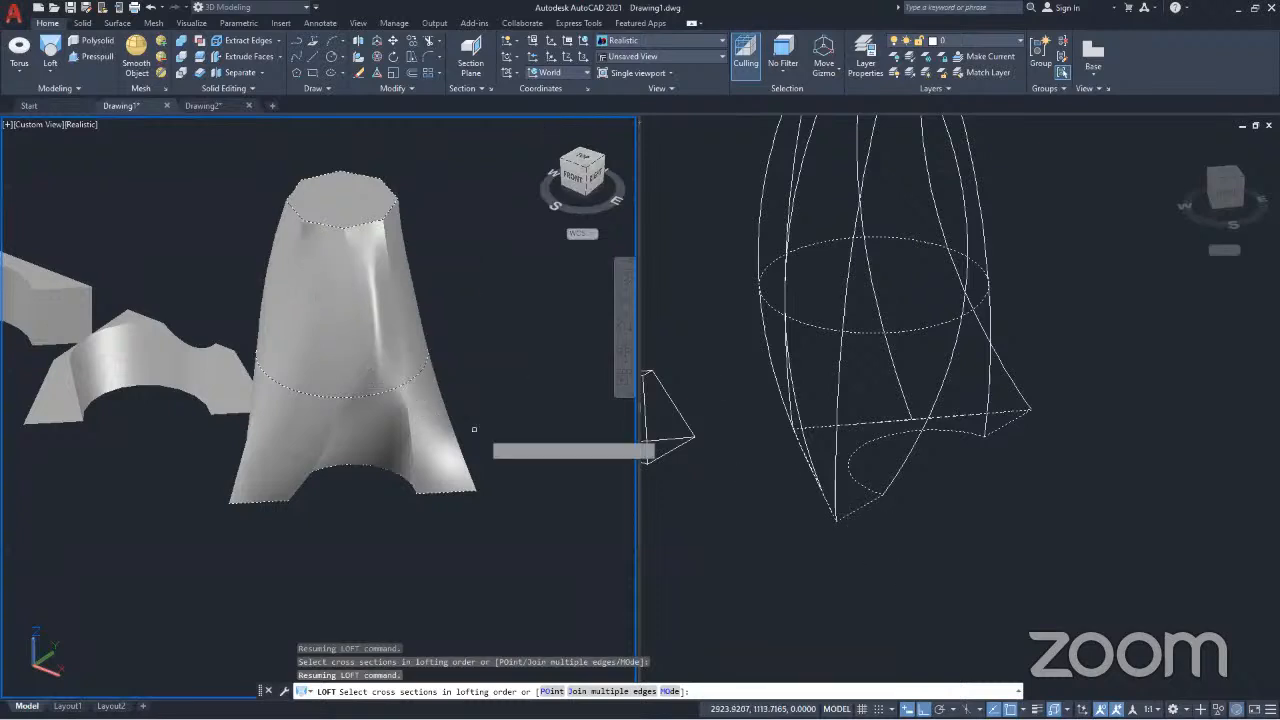
{"action": "key", "text": "Escape"}
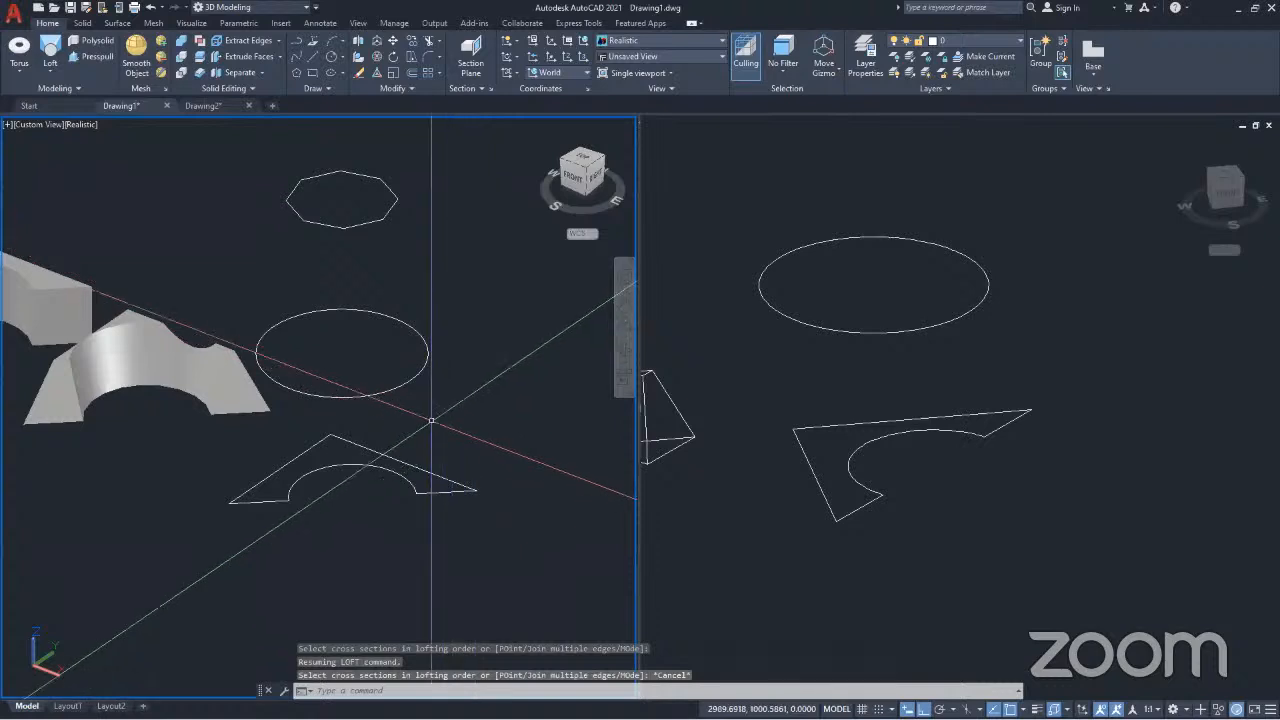
Step: Loft a solid in reverse order, from the octagon through the circle to the flat profile, using Cross sections only
{"action": "scroll", "coordinate": [431, 418], "scroll_direction": "down", "scroll_amount": 2}
{"action": "scroll", "coordinate": [431, 418], "scroll_direction": "down", "scroll_amount": 2}
{"action": "scroll", "coordinate": [431, 418], "scroll_direction": "up", "scroll_amount": 5}
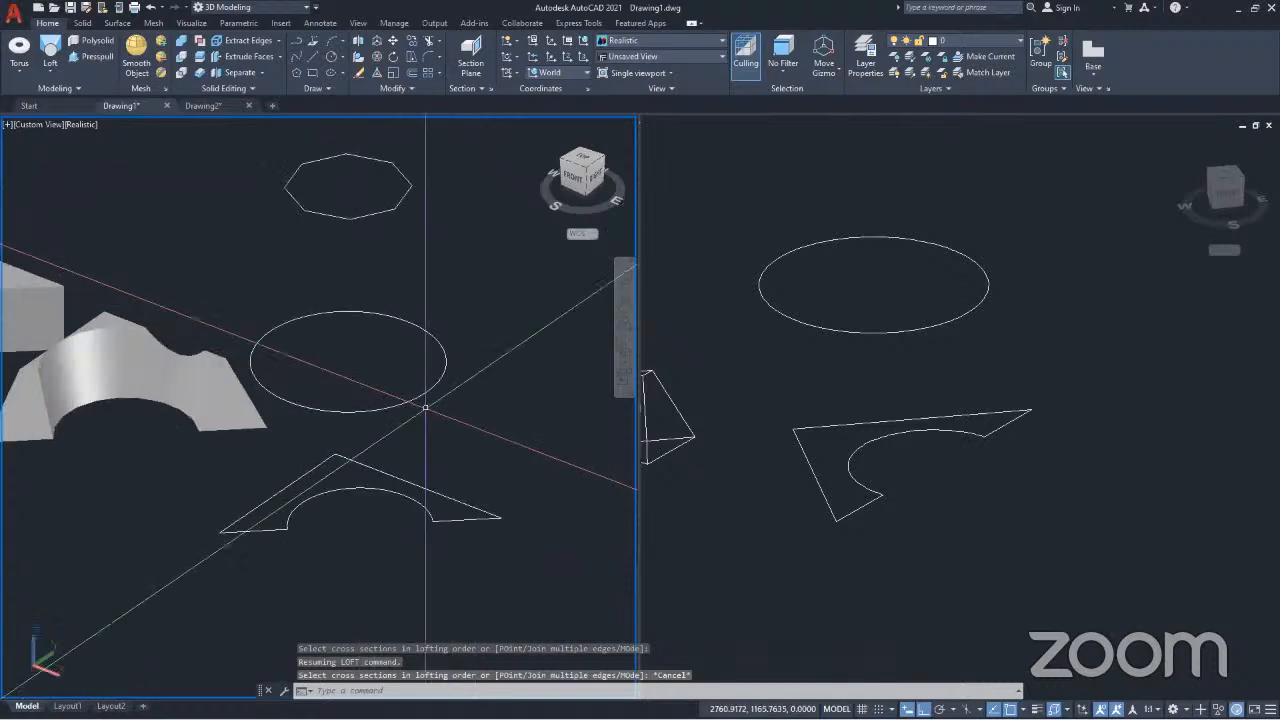
{"action": "left_click", "coordinate": [954, 380]}
{"action": "scroll", "coordinate": [916, 410], "scroll_direction": "down", "scroll_amount": 3}
{"action": "middle_click_drag", "start_coordinate": [916, 410], "coordinate": [953, 451]}
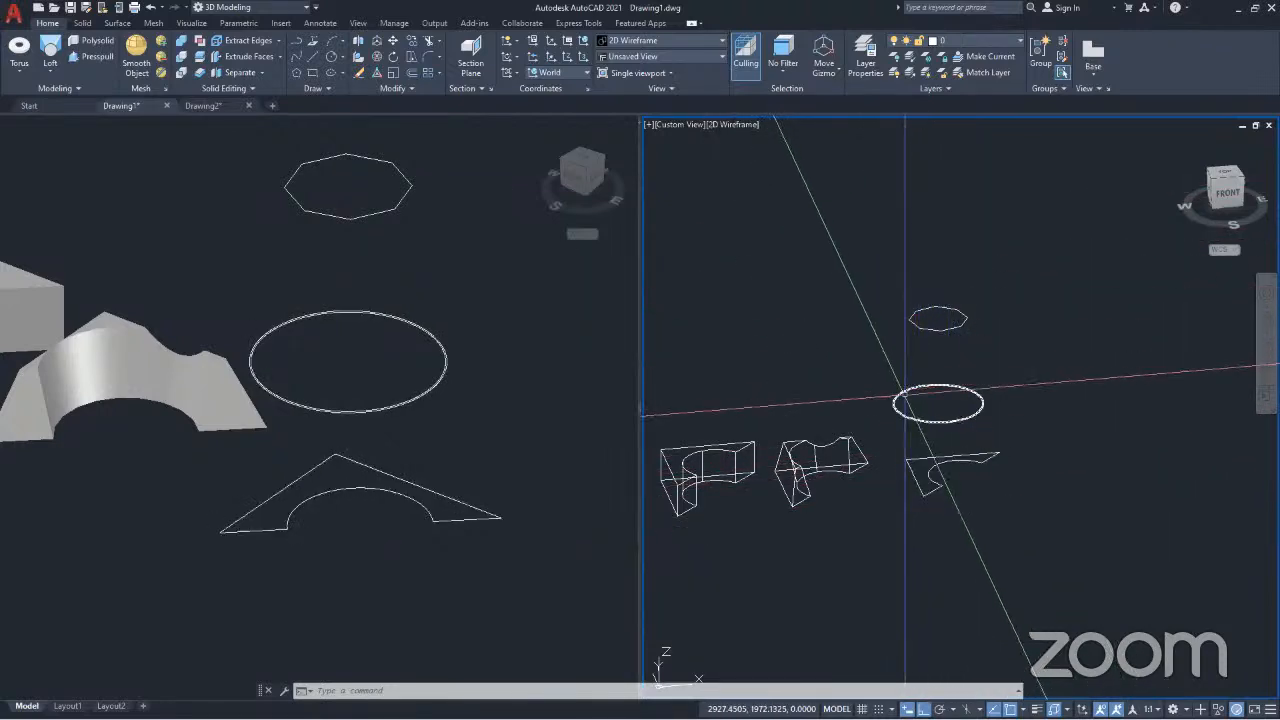
{"action": "left_click", "coordinate": [50, 45]}
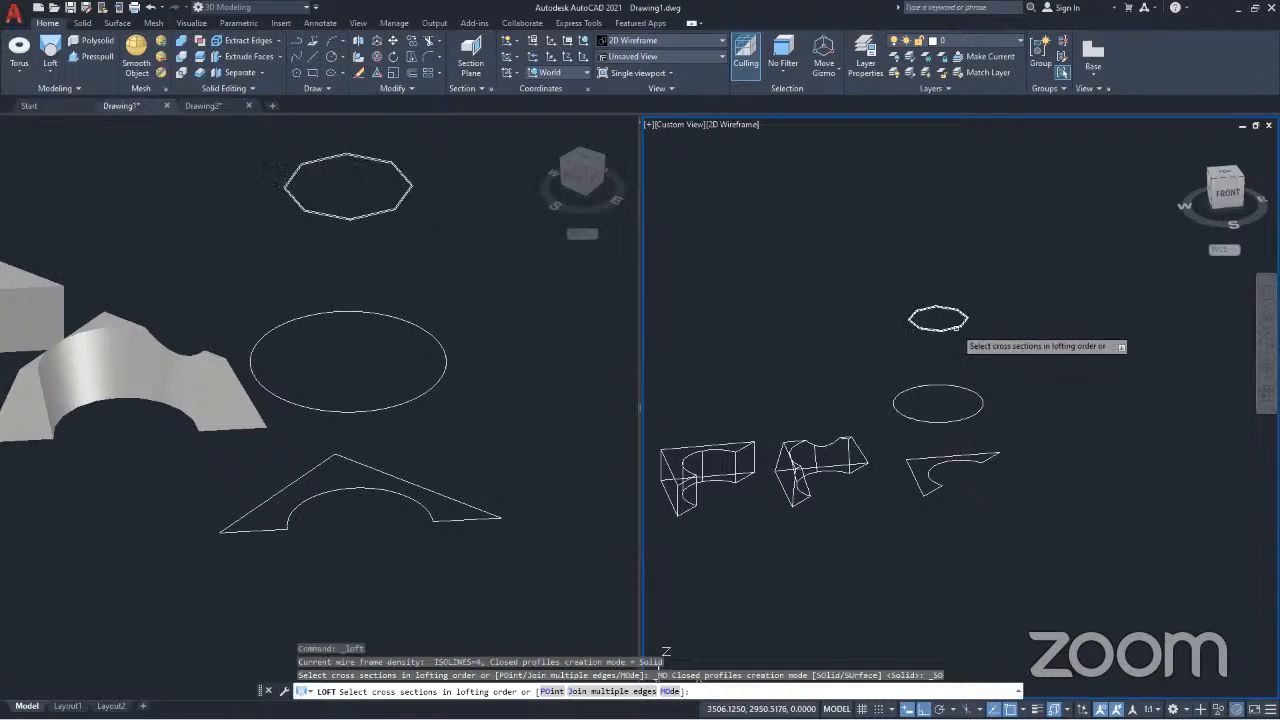
{"action": "left_click", "coordinate": [963, 328]}
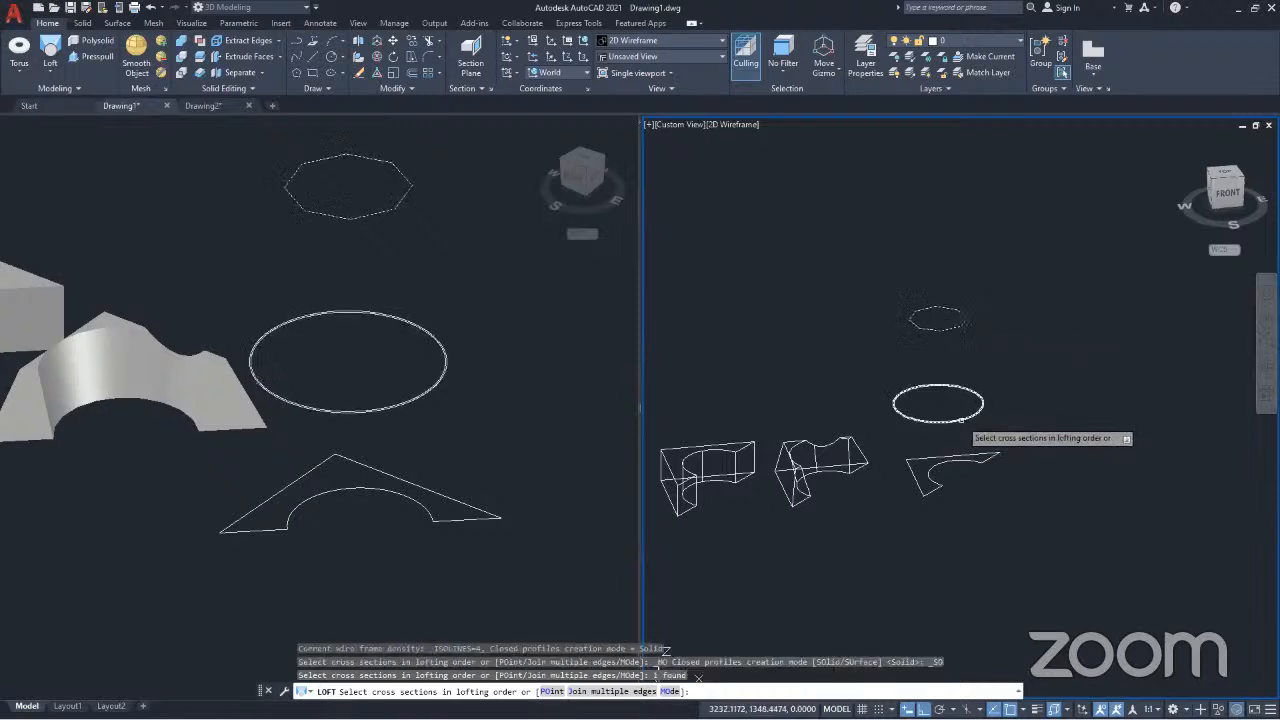
{"action": "left_click", "coordinate": [959, 412]}
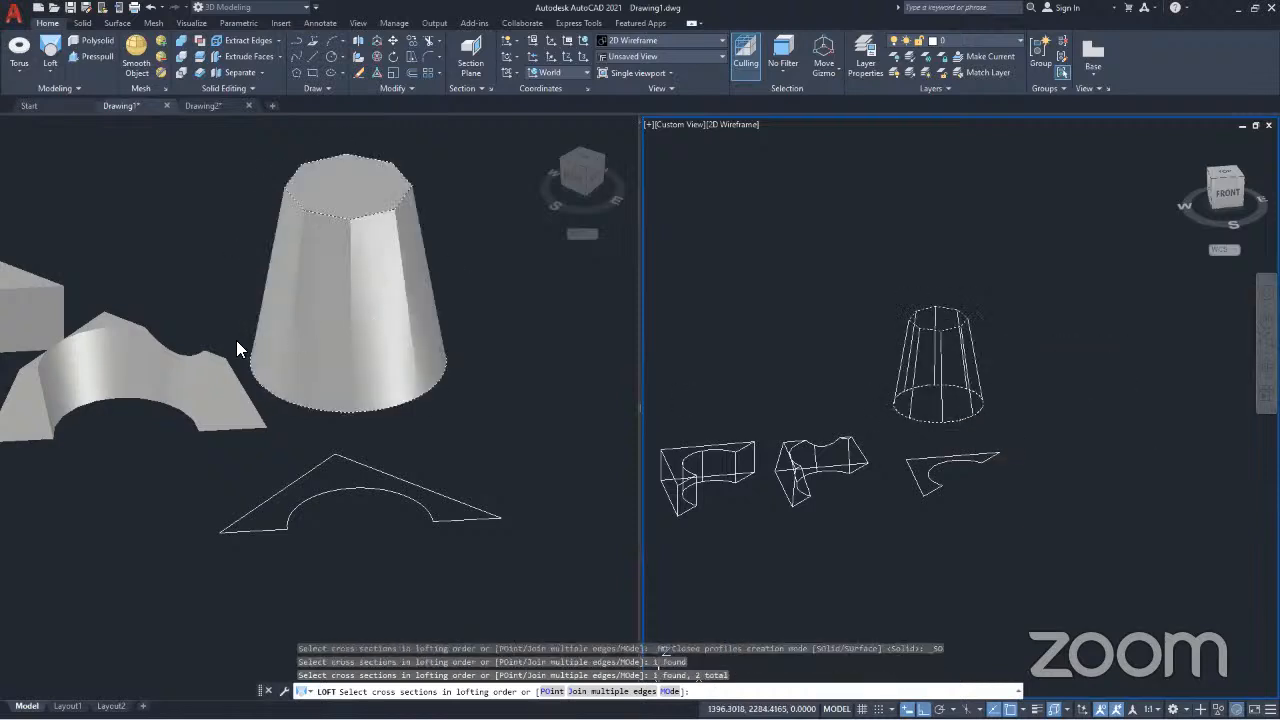
{"action": "left_click", "coordinate": [930, 487]}
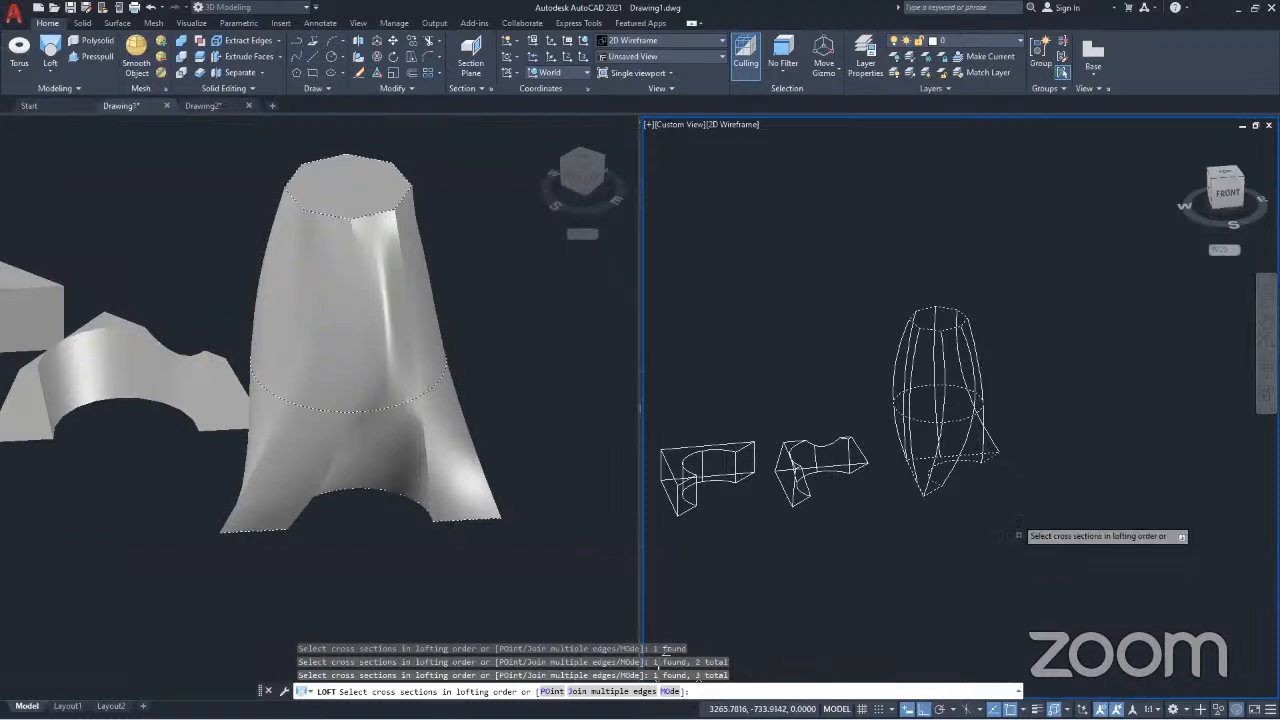
{"action": "key", "text": "Return"}
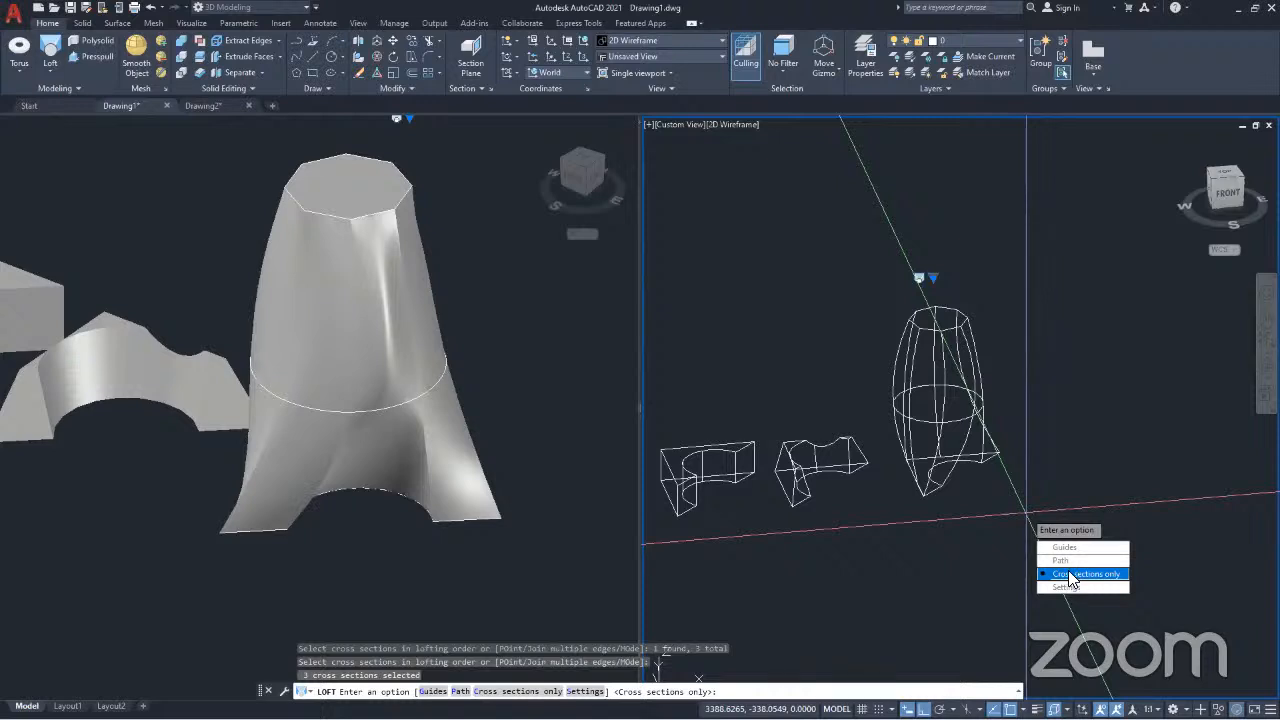
{"action": "left_click", "coordinate": [1070, 575]}
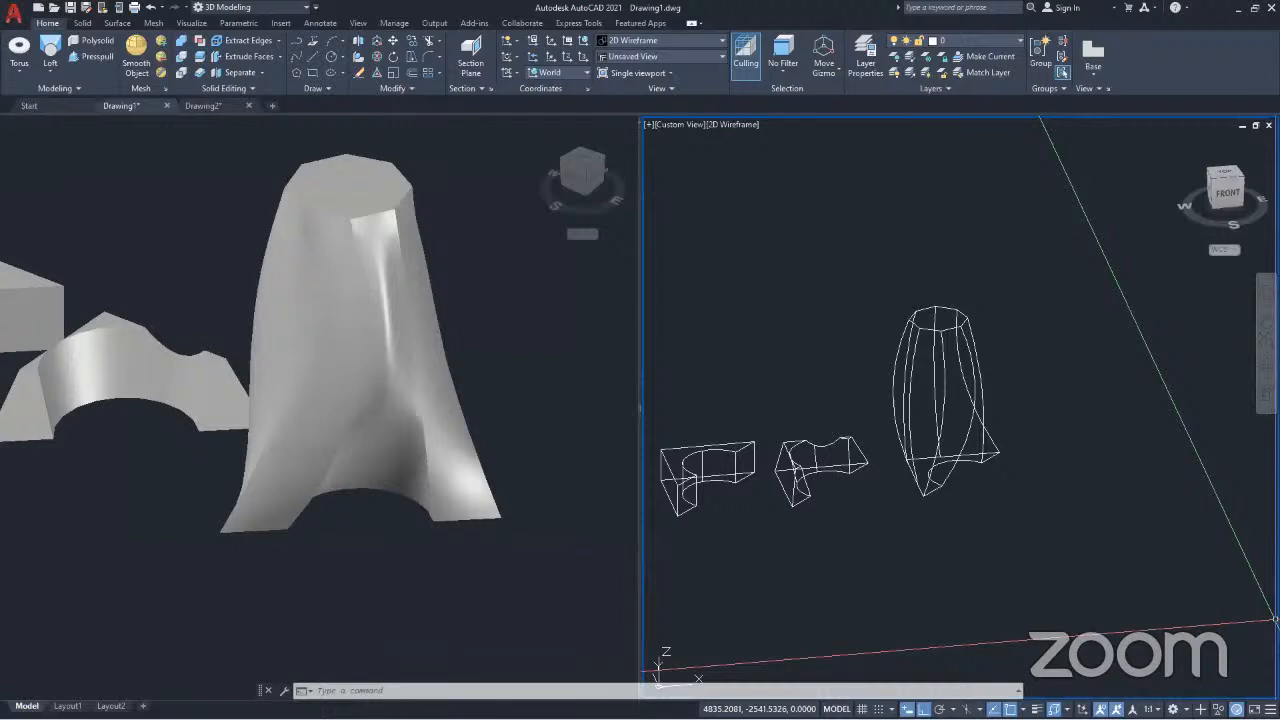
{"action": "left_click", "coordinate": [1100, 463]}
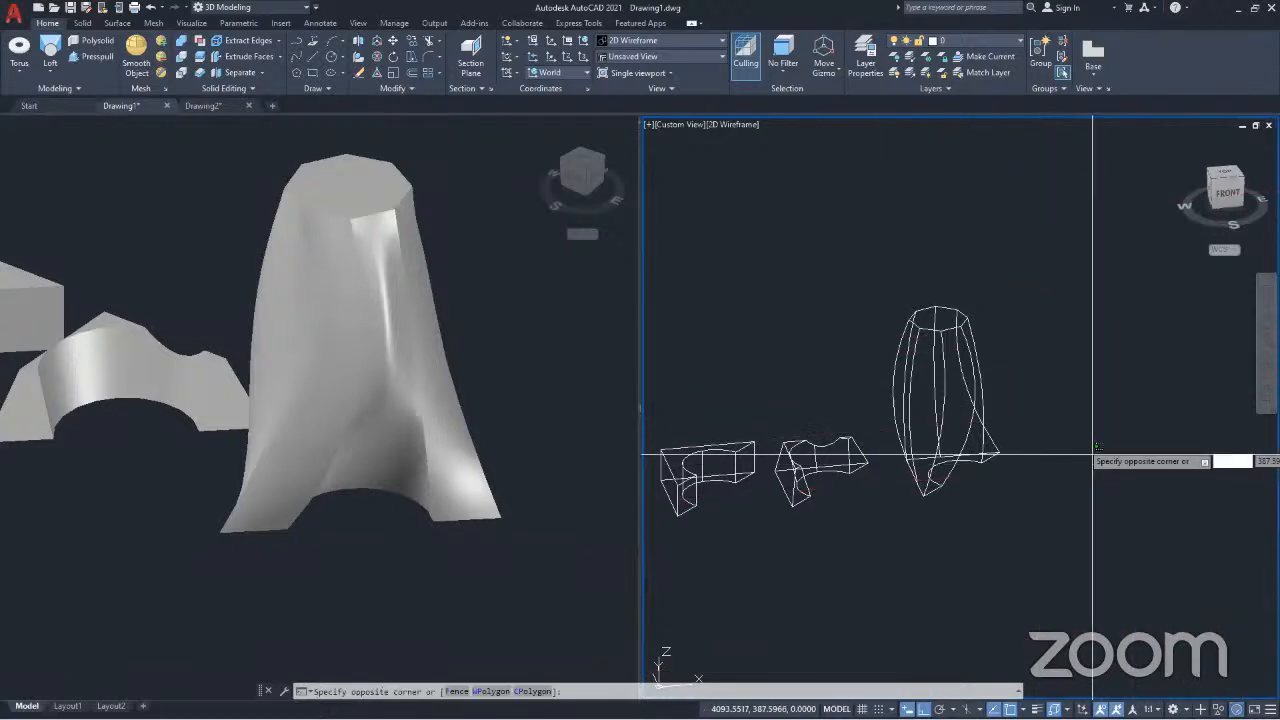
{"action": "left_click", "coordinate": [1069, 410]}
{"action": "middle_click_drag", "start_coordinate": [1082, 454], "coordinate": [934, 356]}
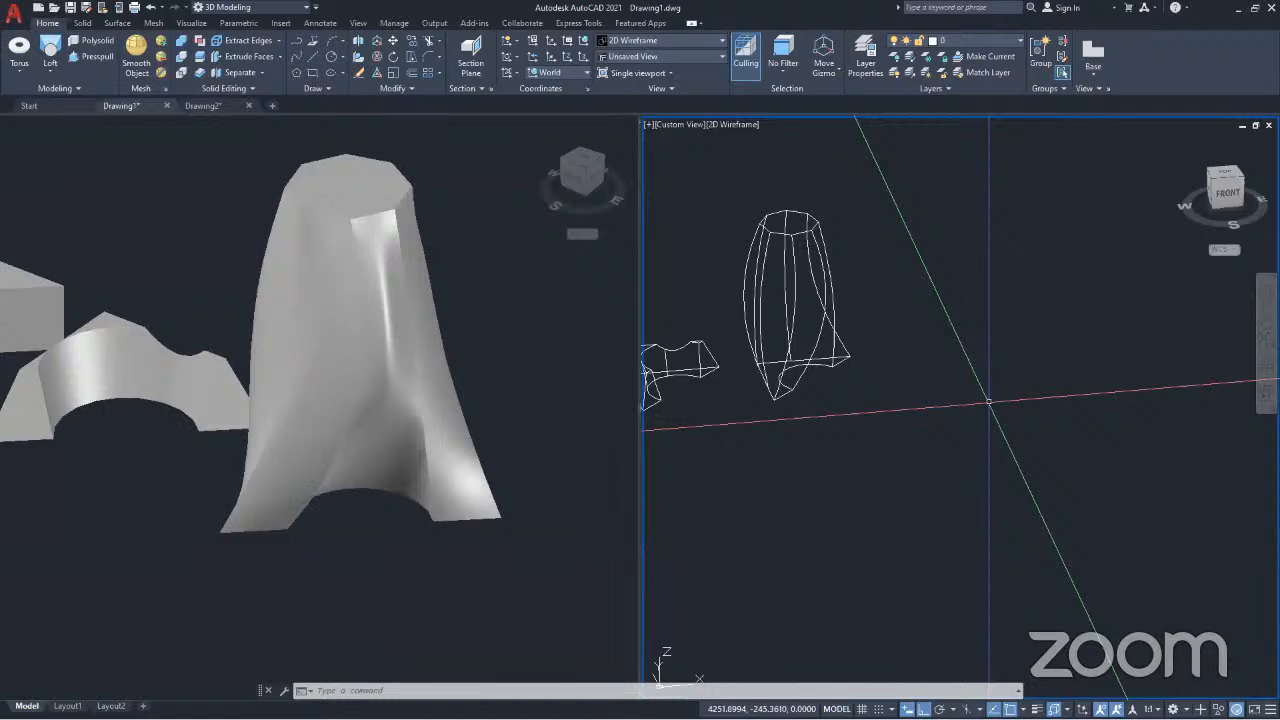
{"action": "middle_click_drag", "start_coordinate": [782, 374], "coordinate": [952, 456]}
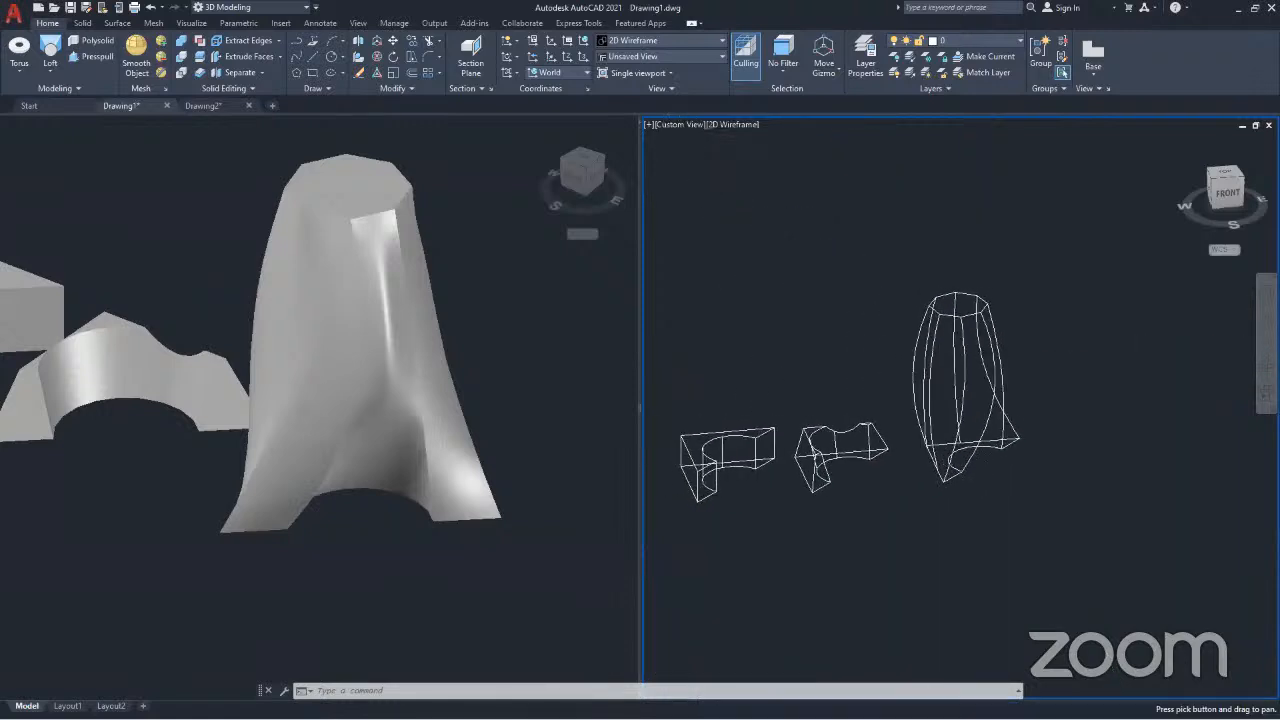
{"action": "left_click", "coordinate": [50, 72]}
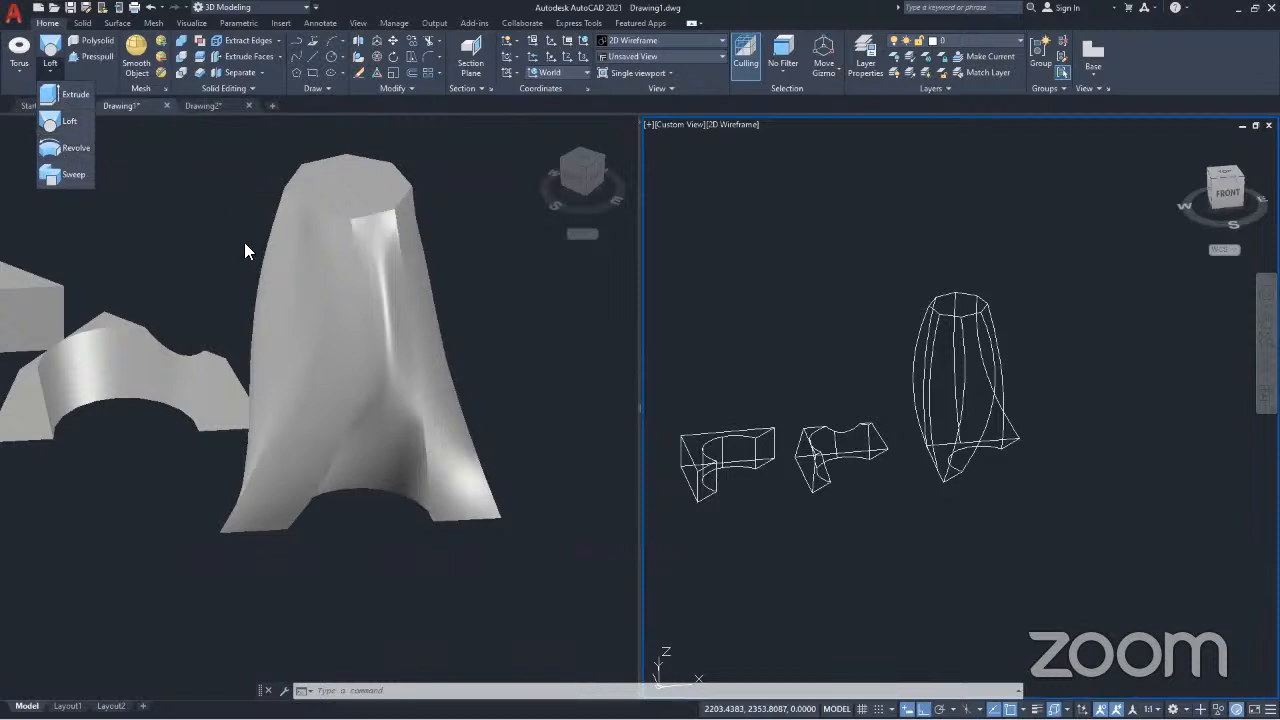
{"action": "scroll", "coordinate": [892, 388], "scroll_direction": "down", "scroll_amount": 2}
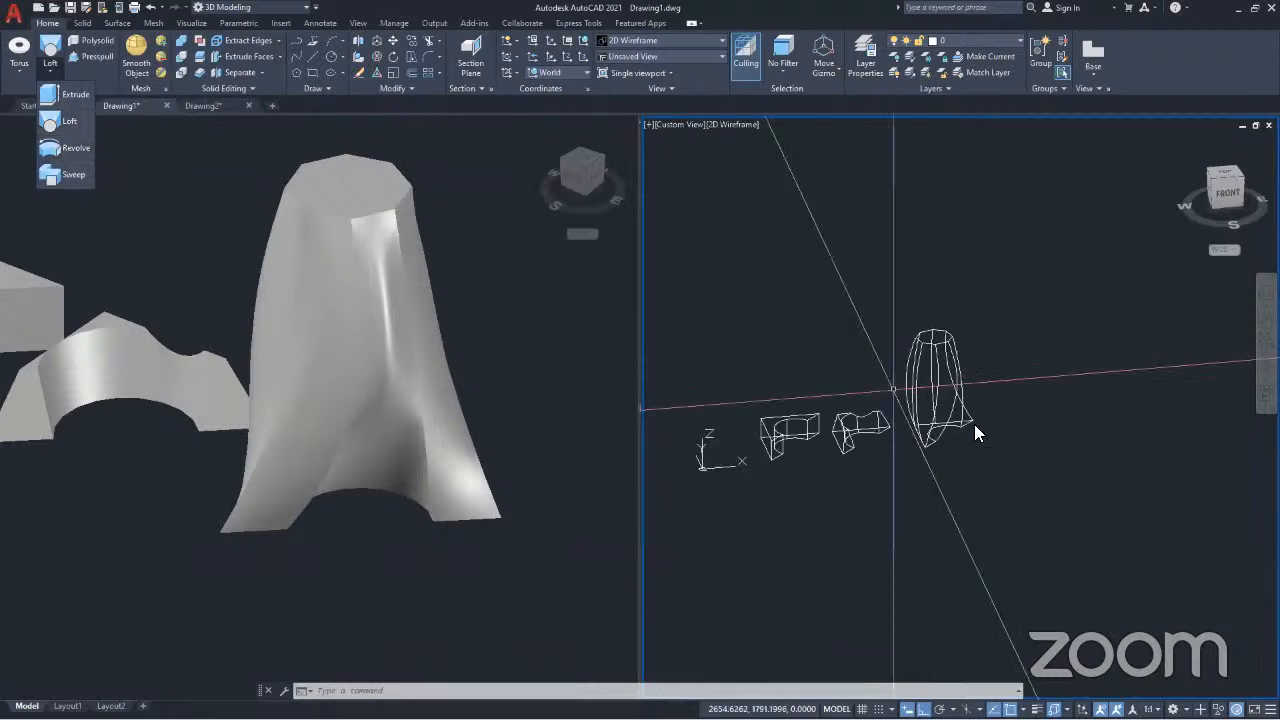
{"action": "scroll", "coordinate": [946, 386], "scroll_direction": "up", "scroll_amount": 3}
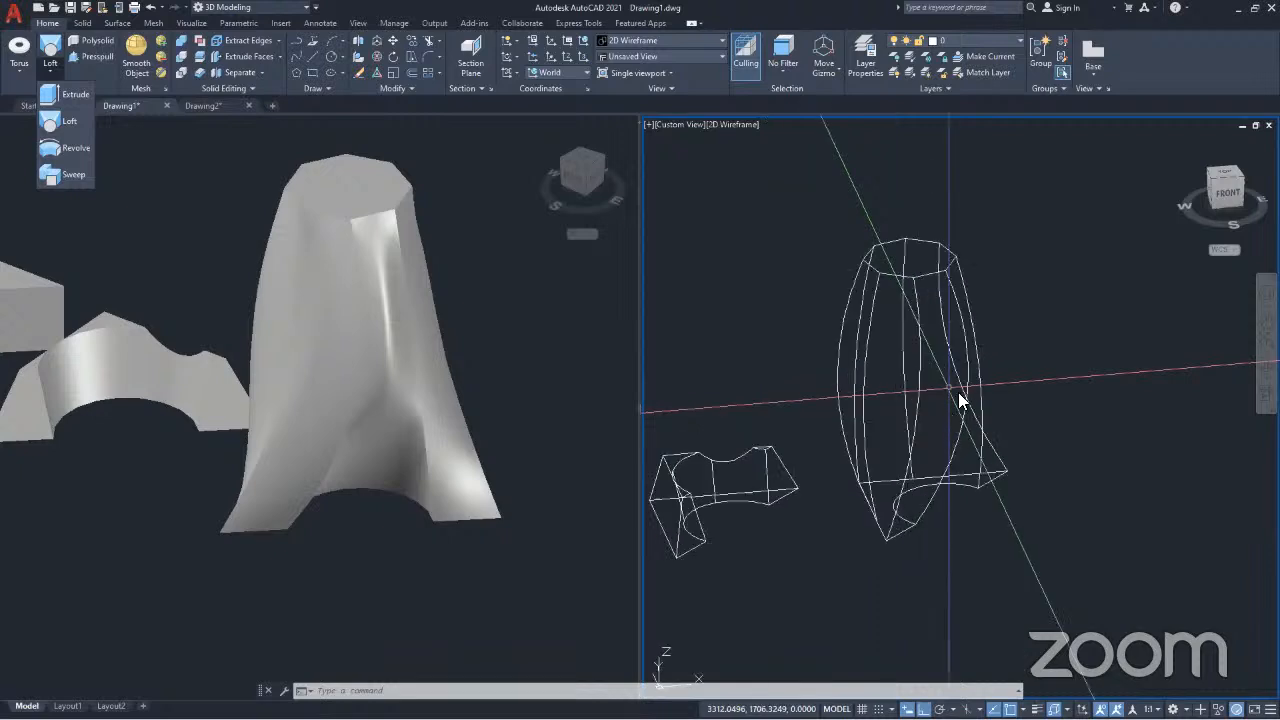
Step: Undo the reverse-order loft to restore its three cross-section curves
{"action": "left_click", "coordinate": [1020, 315]}
{"action": "key", "text": "ctrl+z"}
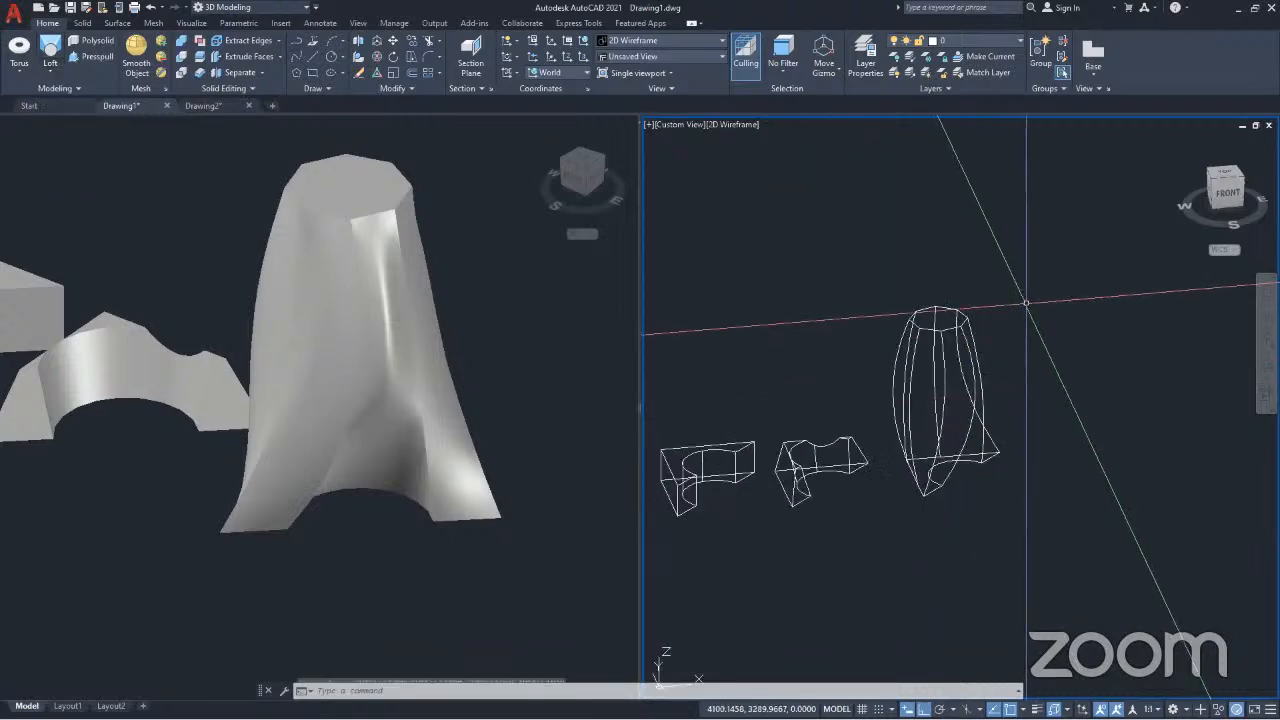
{"action": "key", "text": "ctrl+z"}
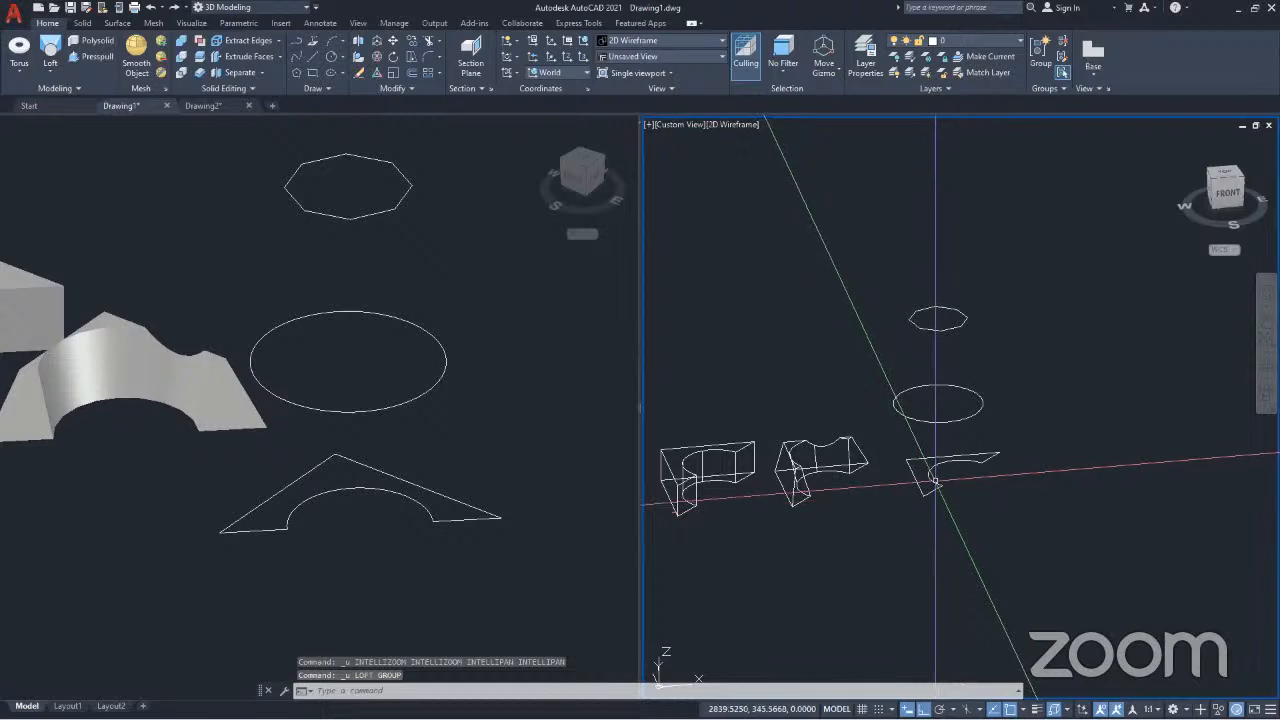
Step: Copy the flat profile once along the X axis, into the free space beyond the circle and octagon
{"action": "left_click", "coordinate": [933, 485]}
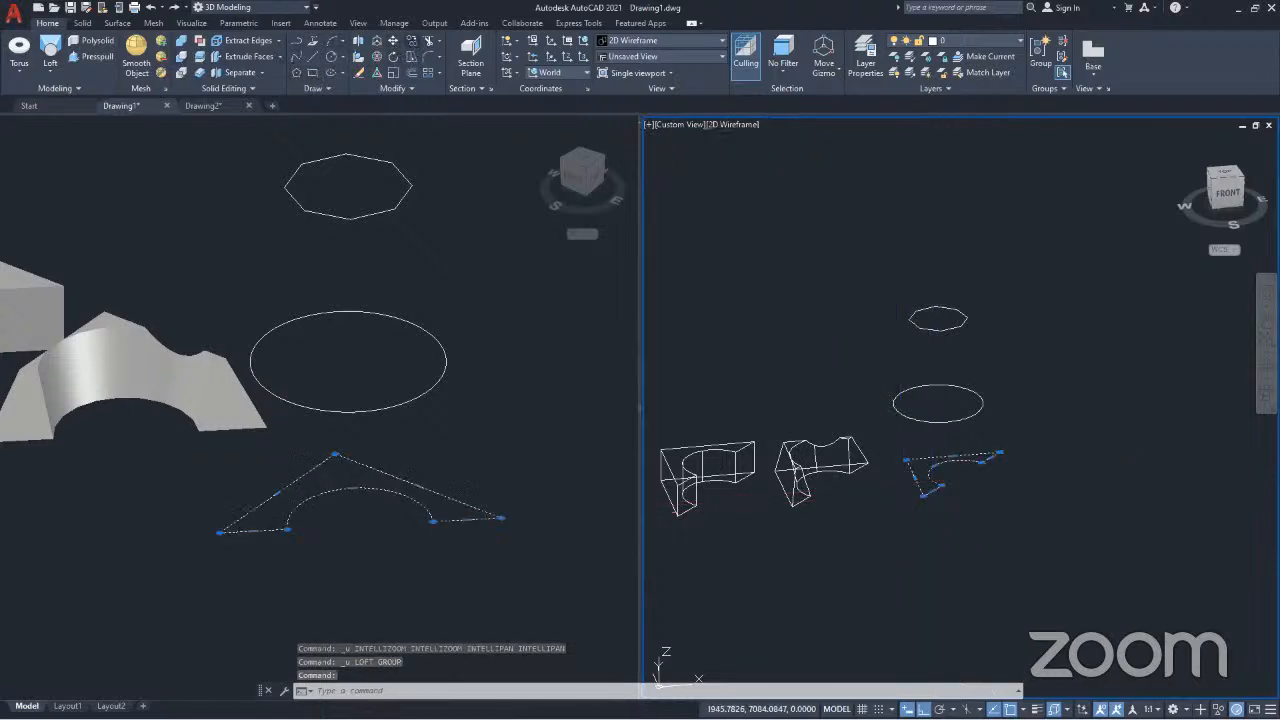
{"action": "left_click", "coordinate": [411, 55]}
{"action": "left_click", "coordinate": [926, 490]}
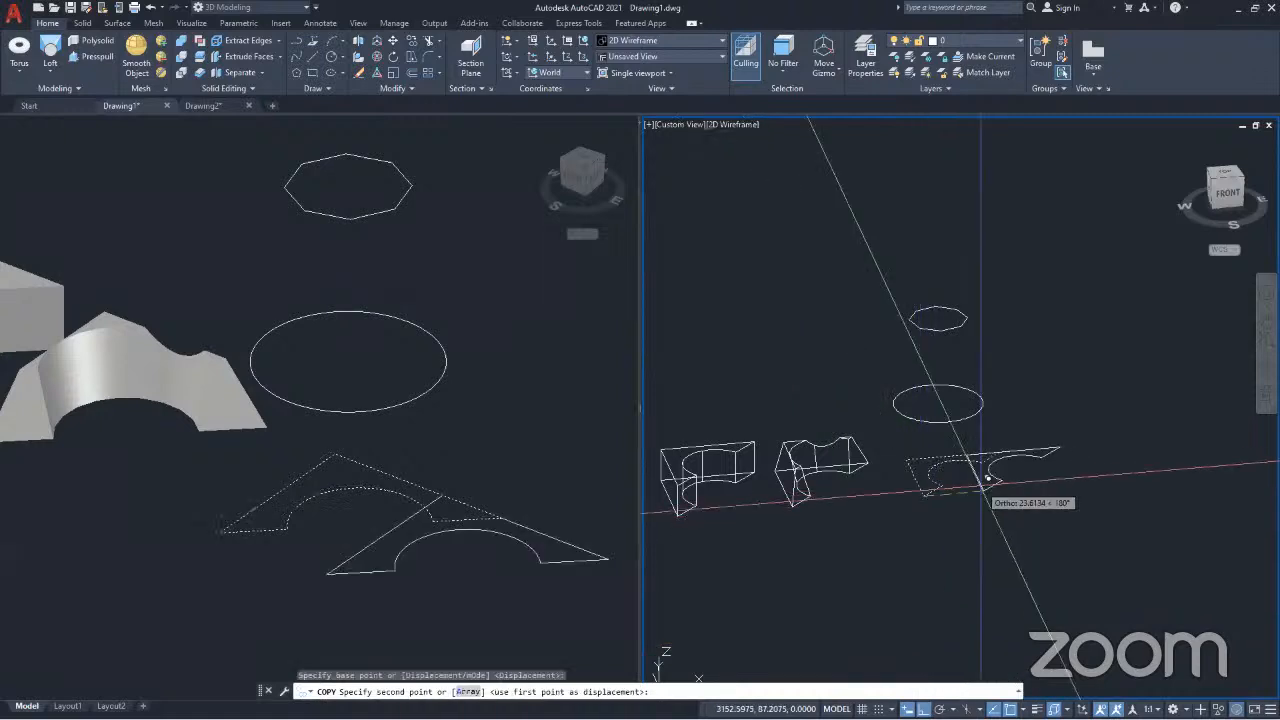
{"action": "left_click", "coordinate": [1116, 469]}
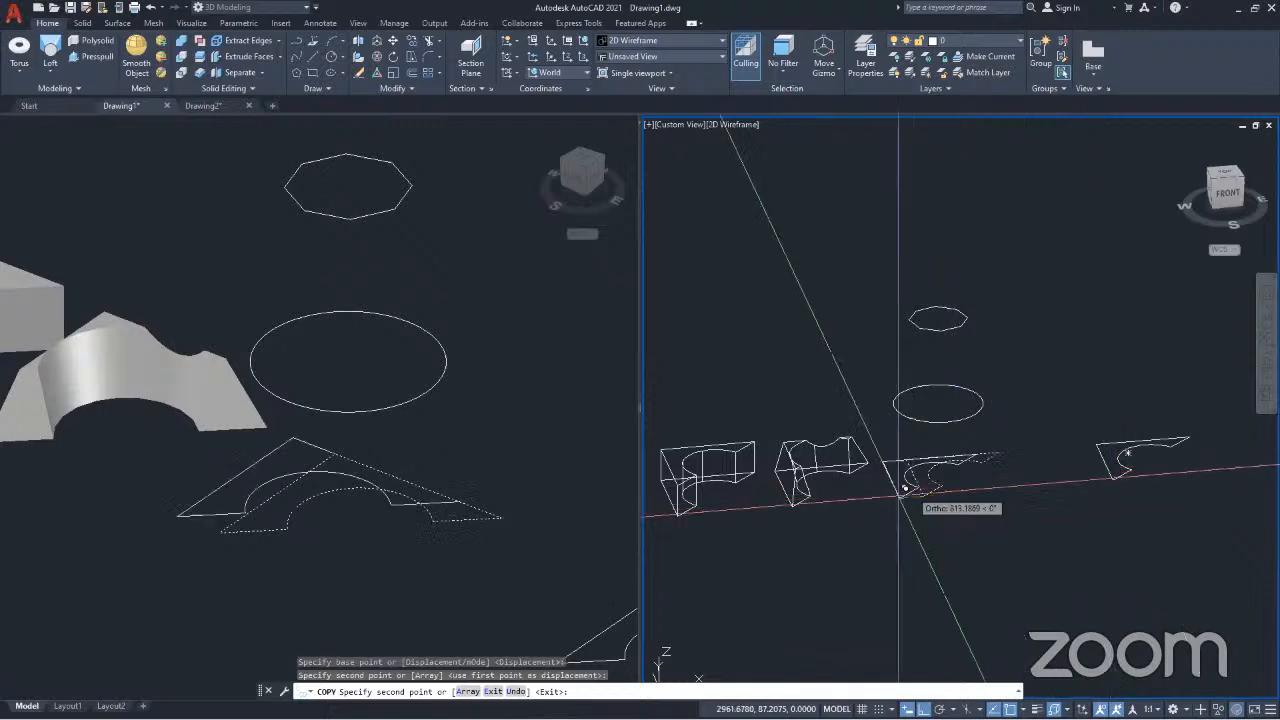
{"action": "key", "text": "Escape"}
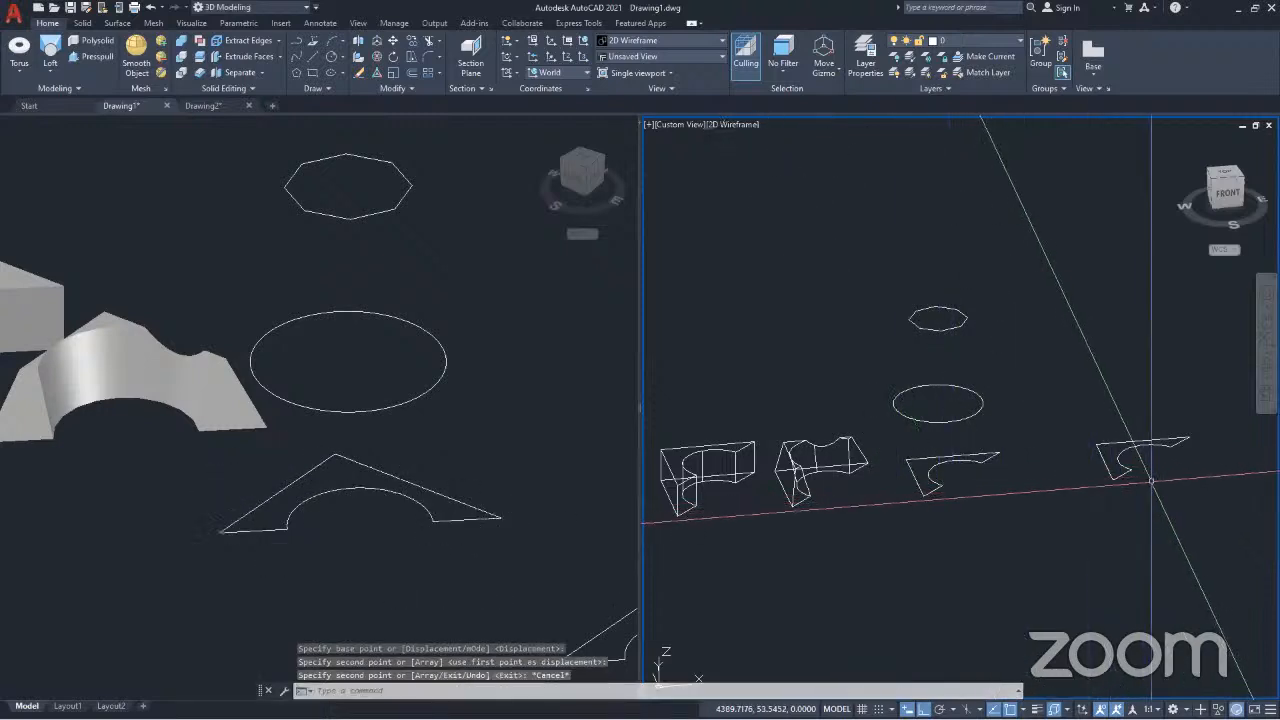
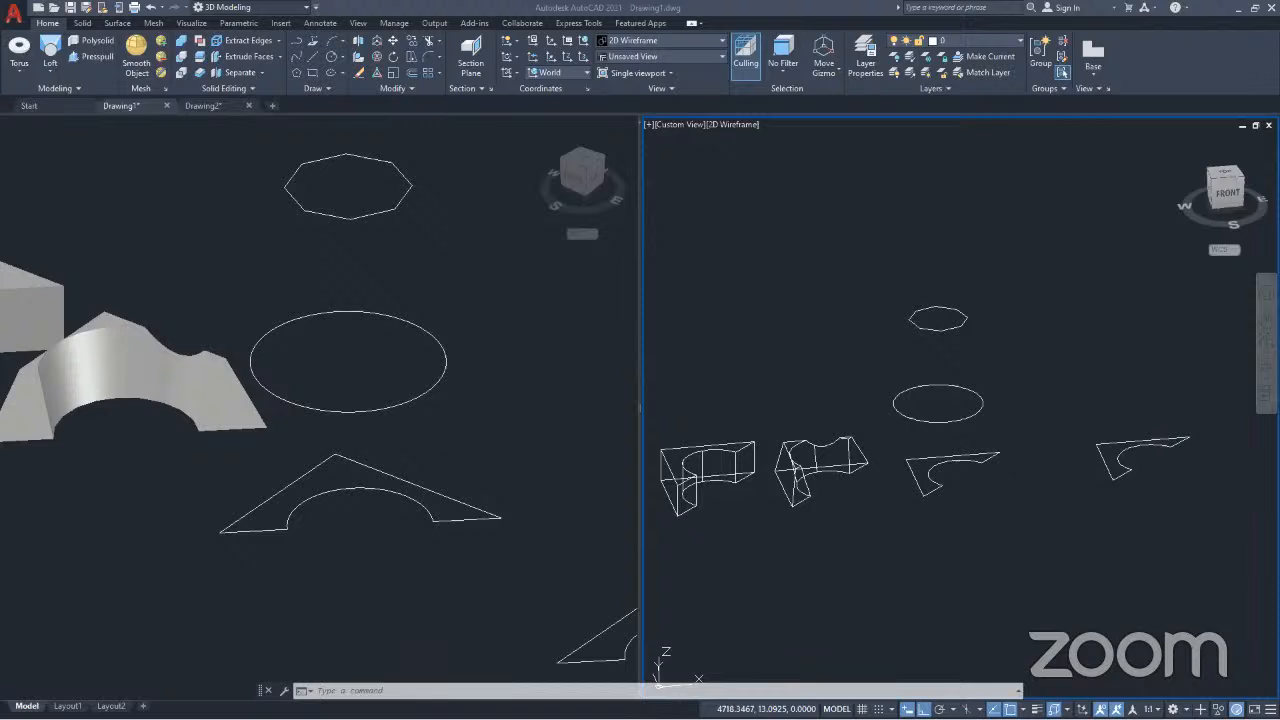
Step: Loft a solid from the flat profile through the circle to the octagon, using Cross sections only
{"action": "left_click", "coordinate": [949, 421]}
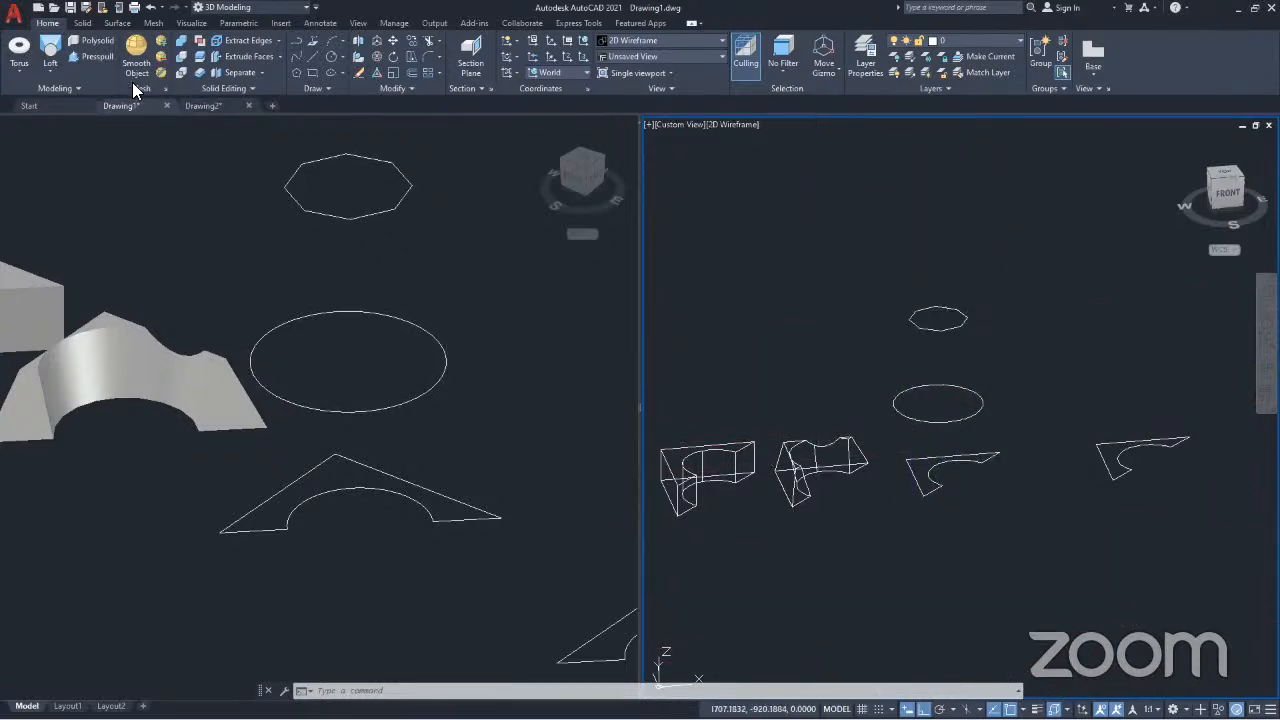
{"action": "left_click", "coordinate": [50, 42]}
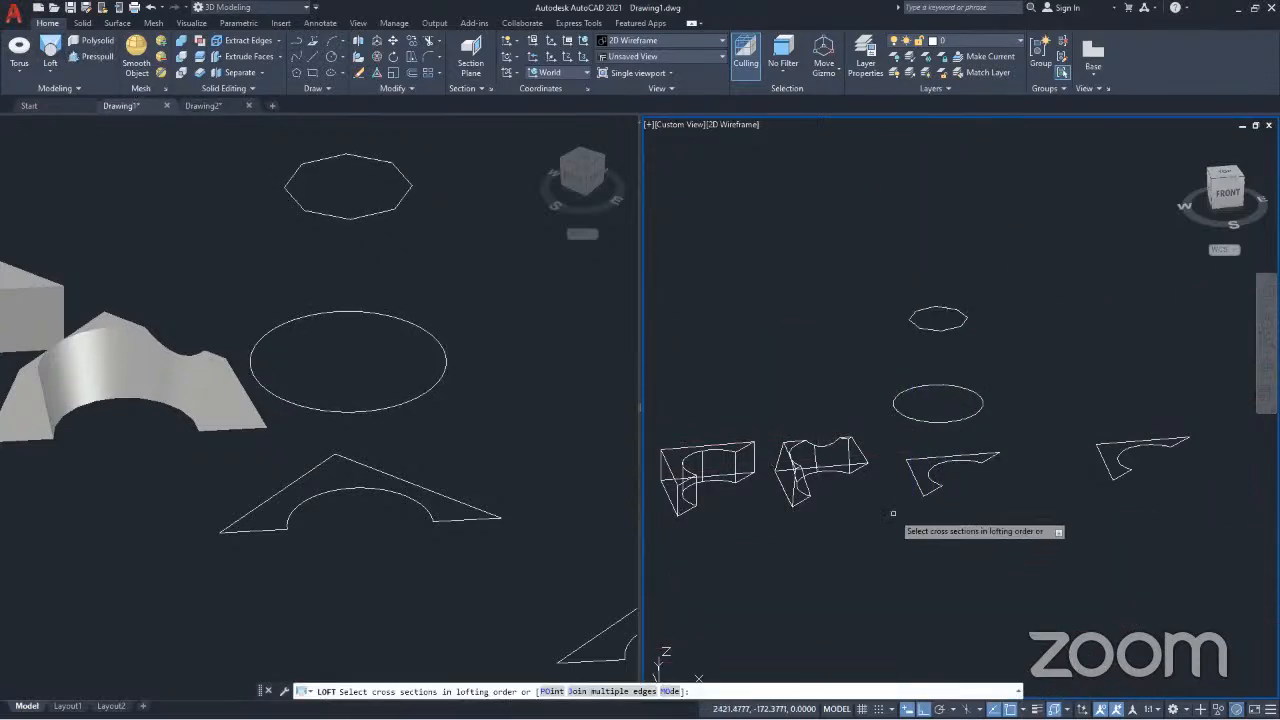
{"action": "left_click", "coordinate": [917, 487]}
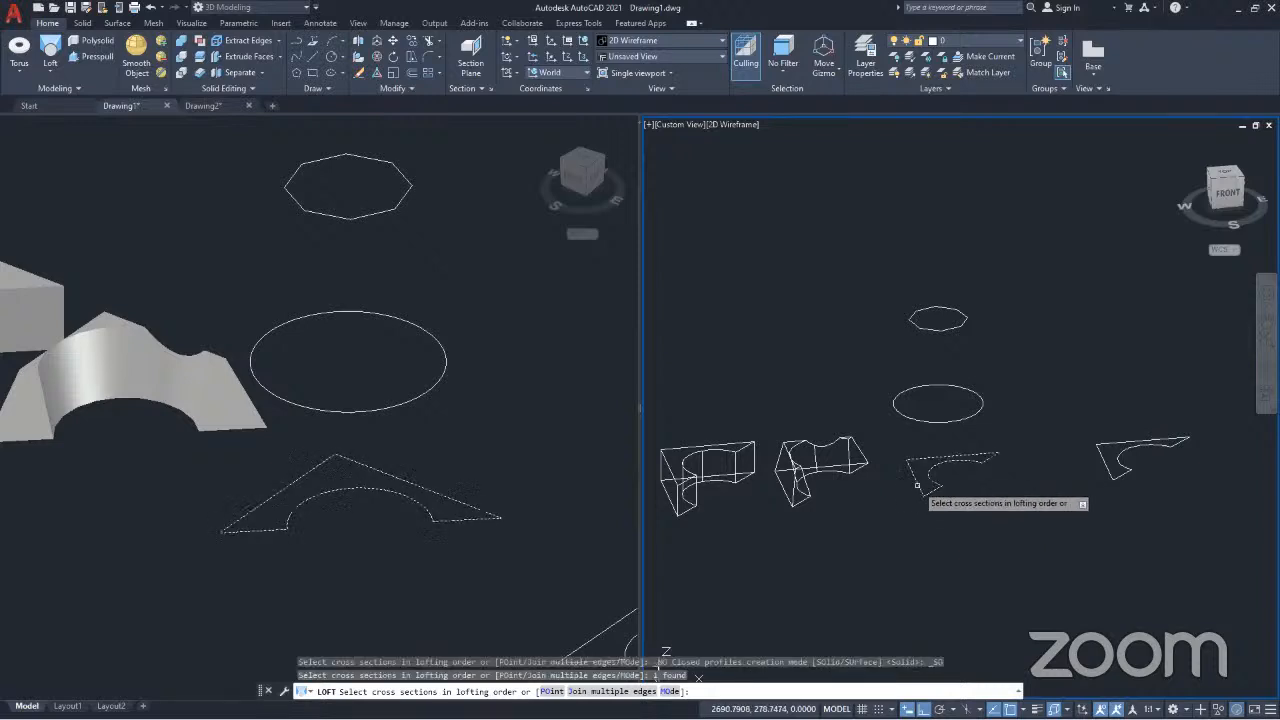
{"action": "left_click", "coordinate": [921, 420]}
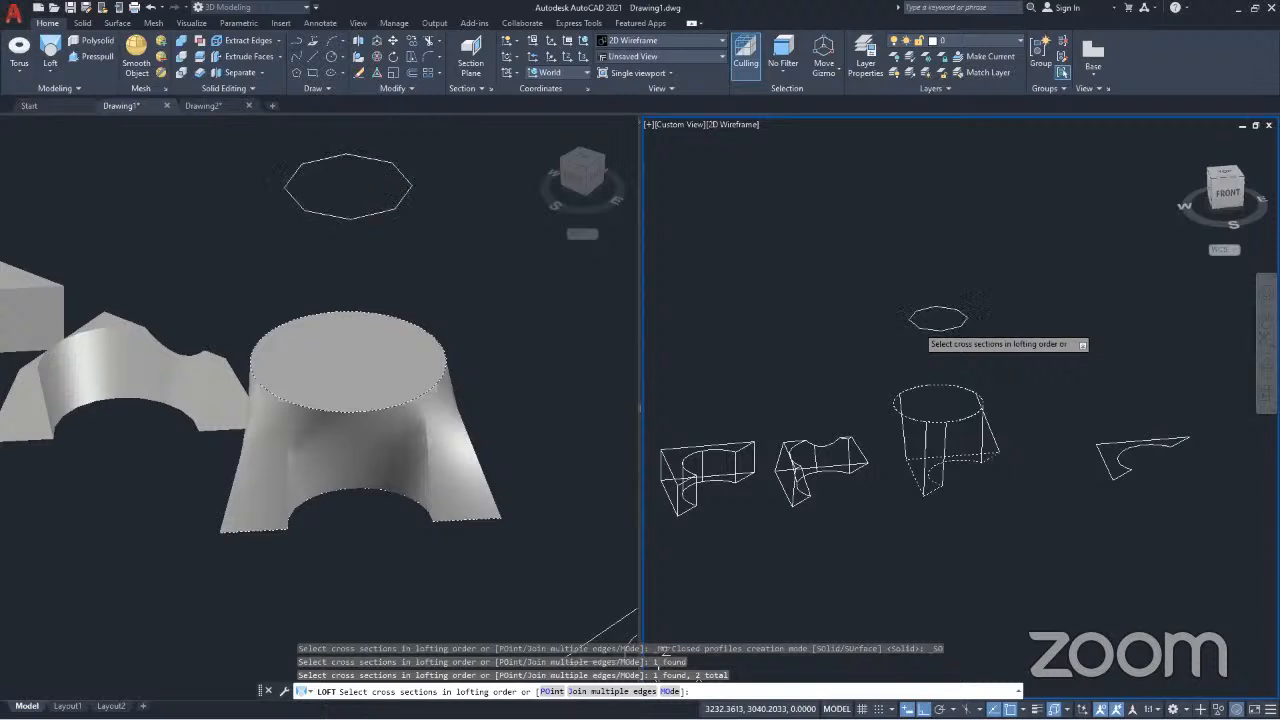
{"action": "left_click", "coordinate": [925, 328]}
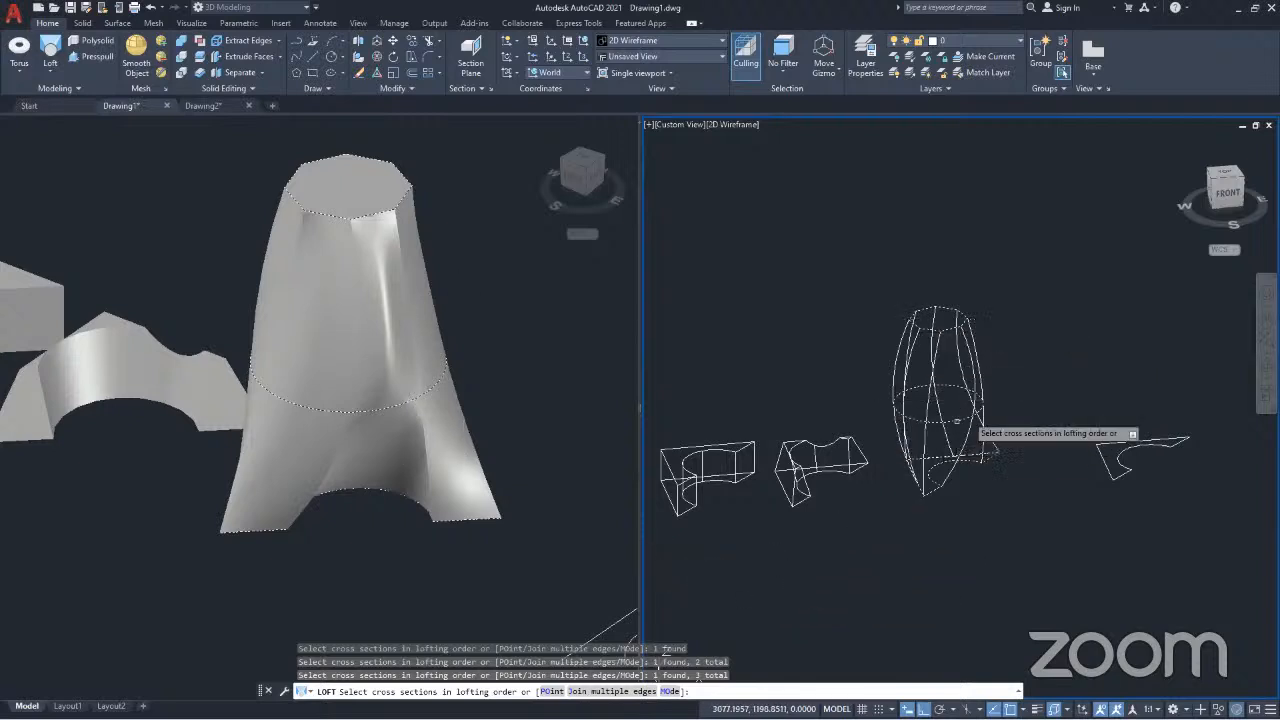
{"action": "key", "text": "Return"}
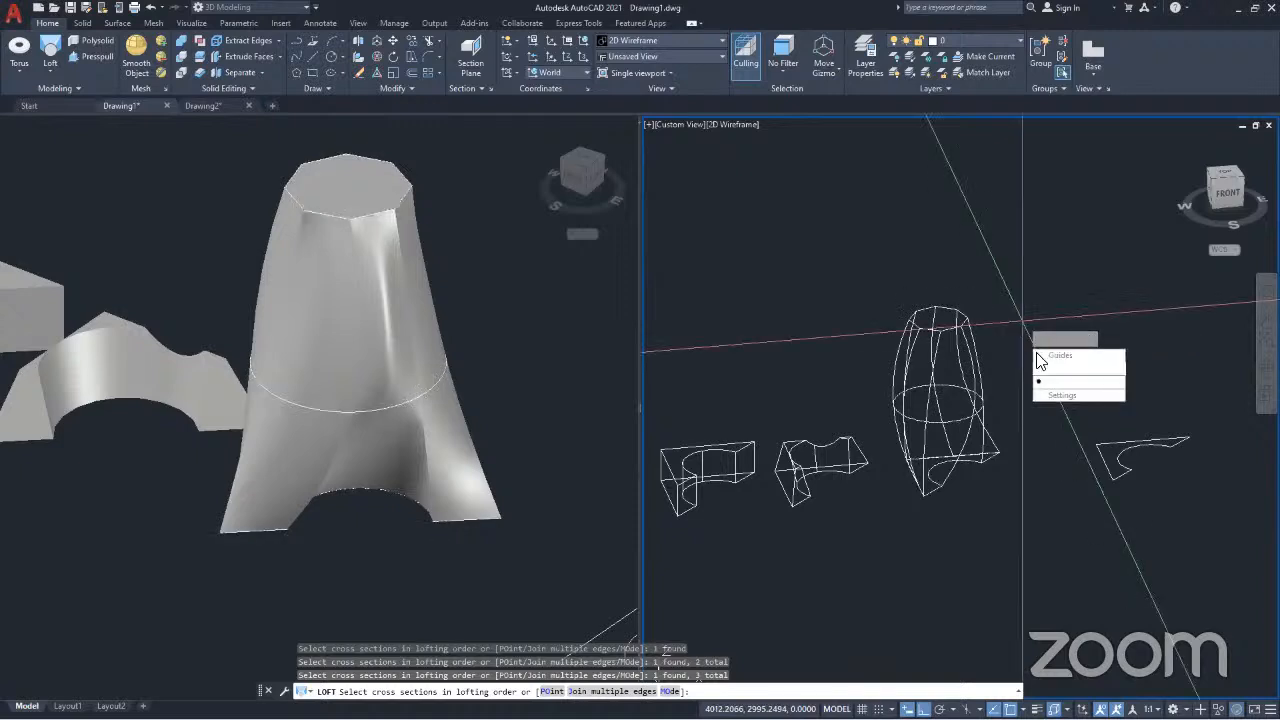
{"action": "key", "text": "Return"}
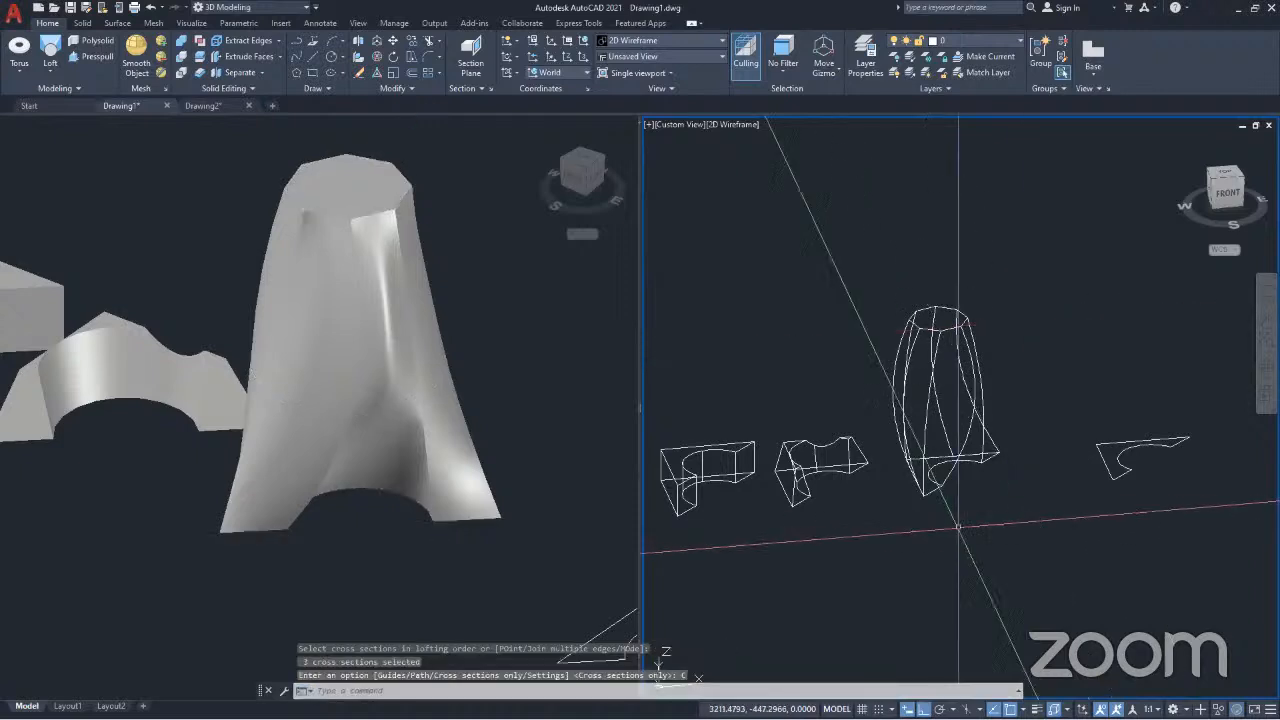
Step: Try to revolve the remaining flat profile copy about a freely angled axis starting inside its arch, with Ortho turned off
{"action": "scroll", "coordinate": [957, 417], "scroll_direction": "up", "scroll_amount": 5}
{"action": "scroll", "coordinate": [878, 390], "scroll_direction": "down", "scroll_amount": 5}
{"action": "middle_click_drag", "start_coordinate": [976, 440], "coordinate": [848, 455]}
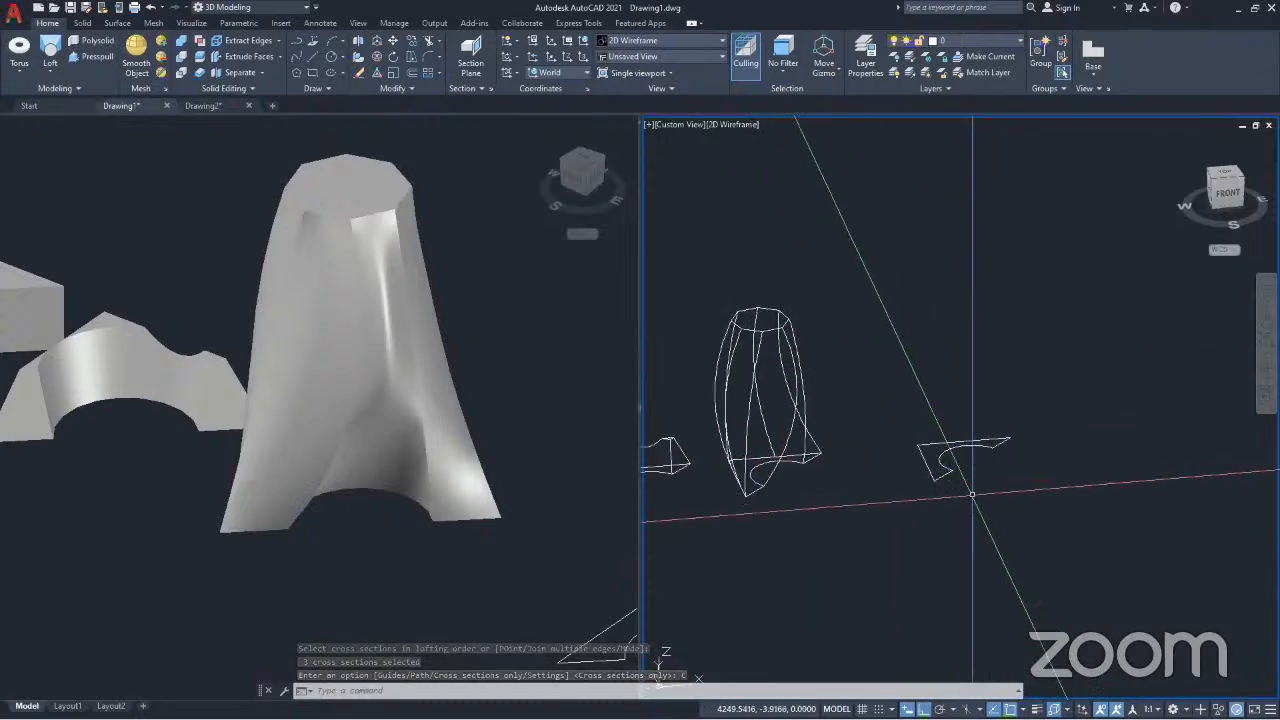
{"action": "left_click", "coordinate": [52, 71]}
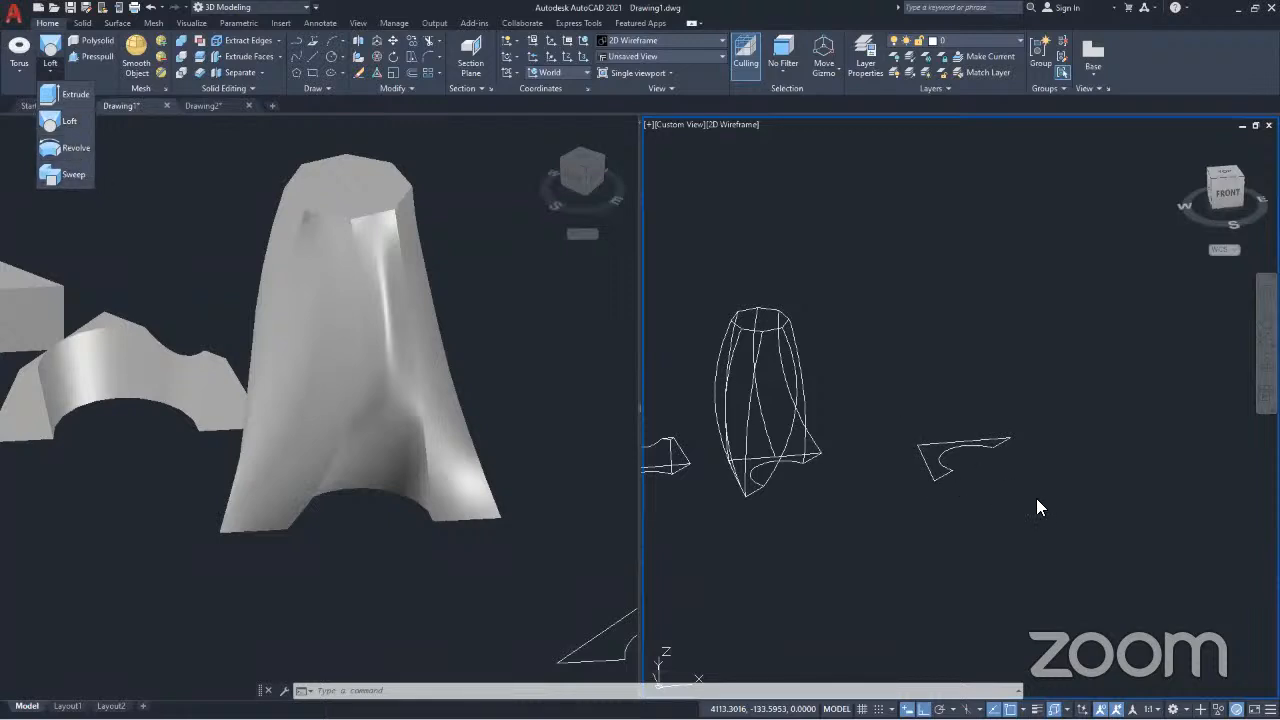
{"action": "scroll", "coordinate": [954, 463], "scroll_direction": "up", "scroll_amount": 6}
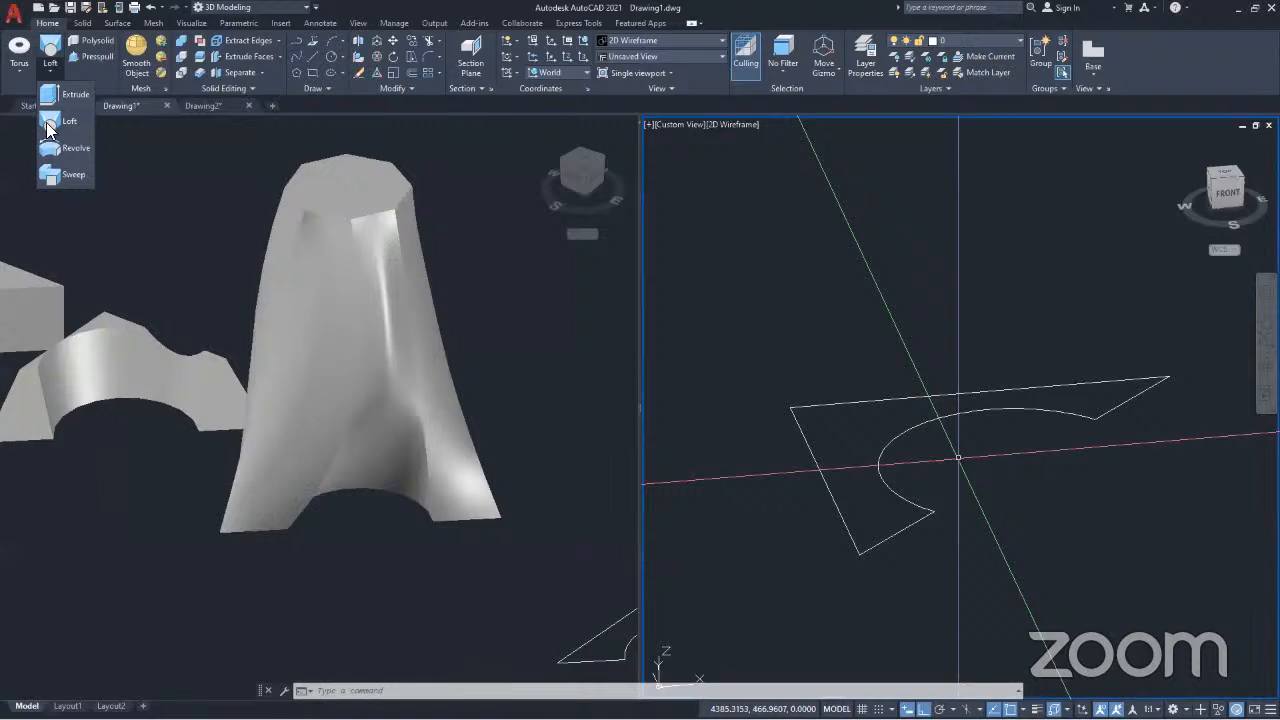
{"action": "left_click", "coordinate": [66, 150]}
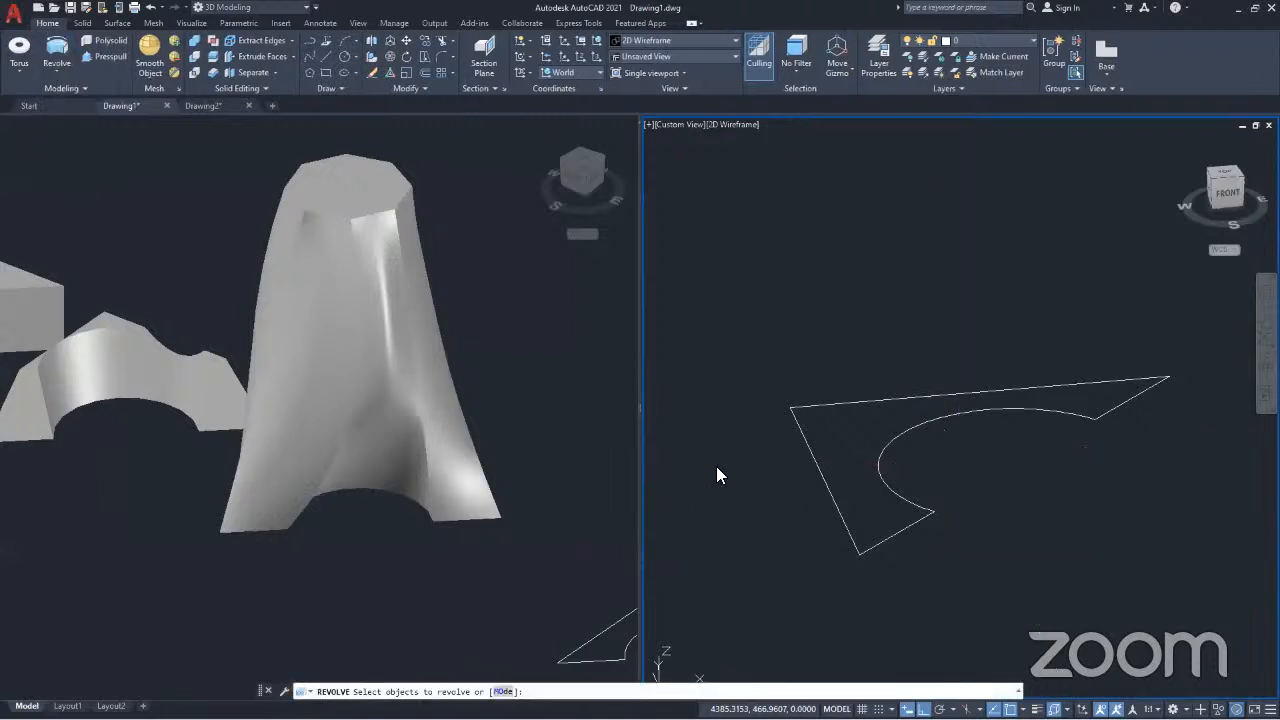
{"action": "scroll", "coordinate": [728, 433], "scroll_direction": "down", "scroll_amount": 2}
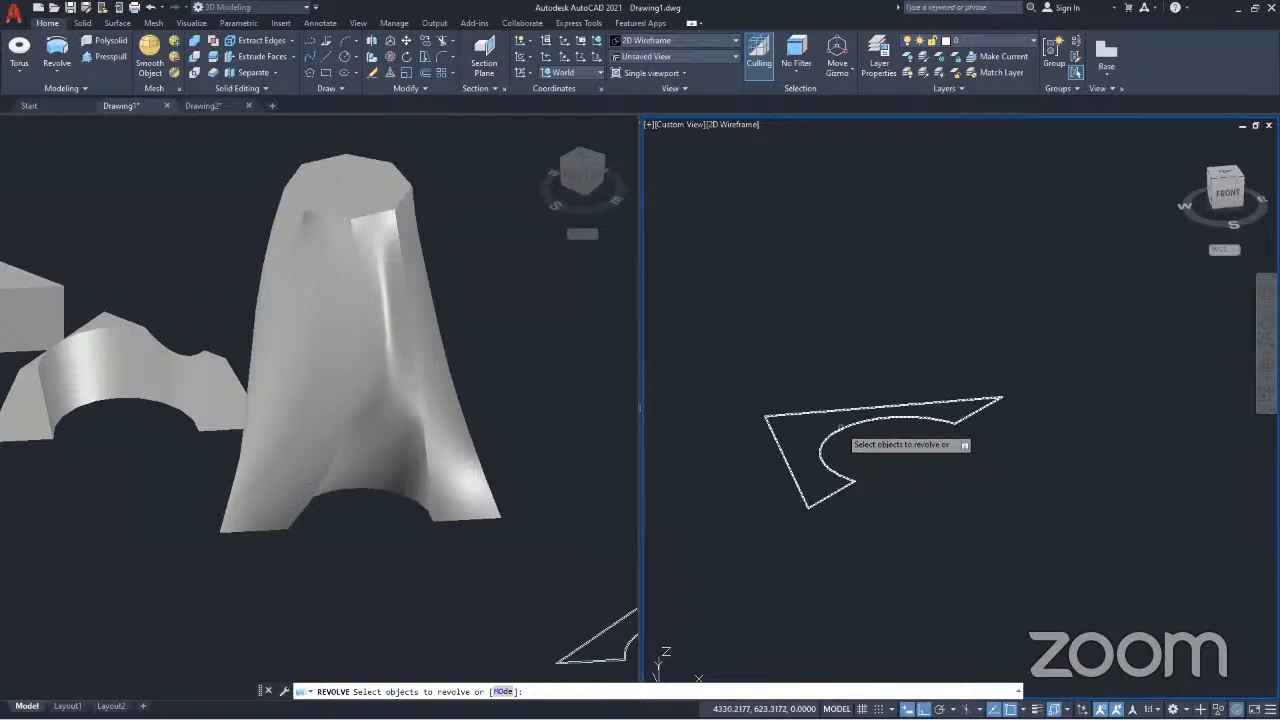
{"action": "left_click", "coordinate": [840, 428]}
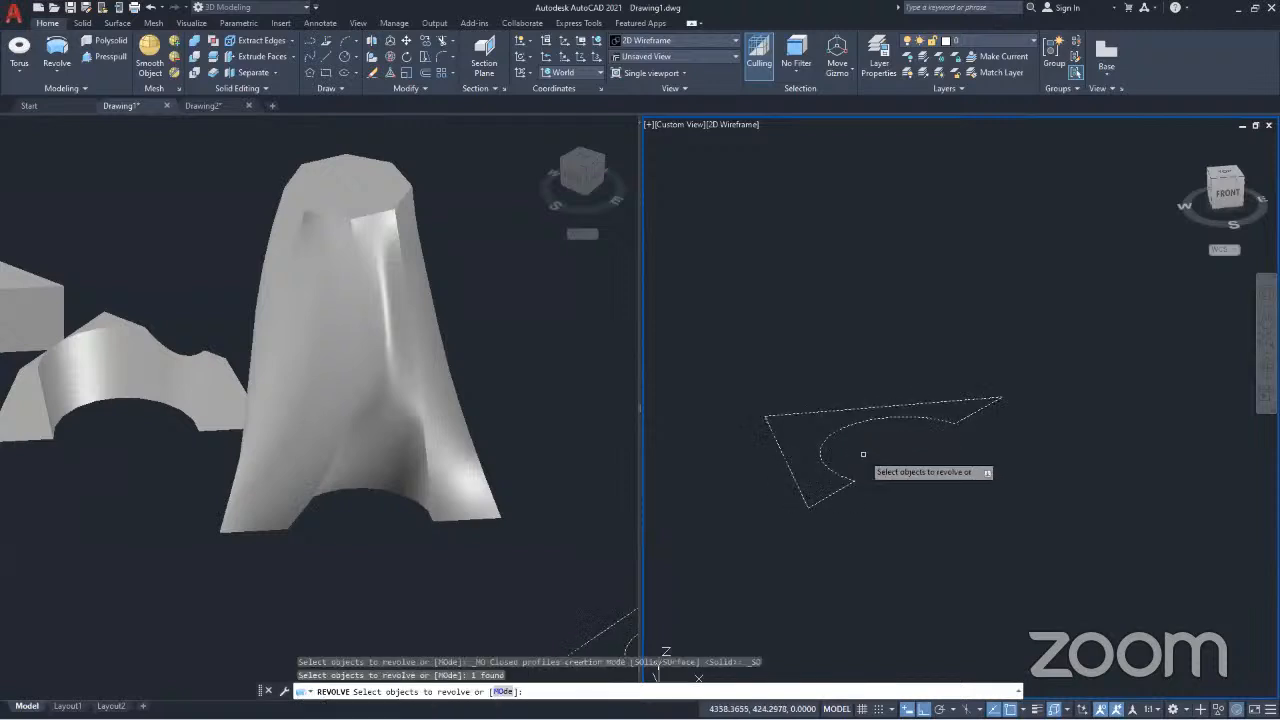
{"action": "key", "text": "Return"}
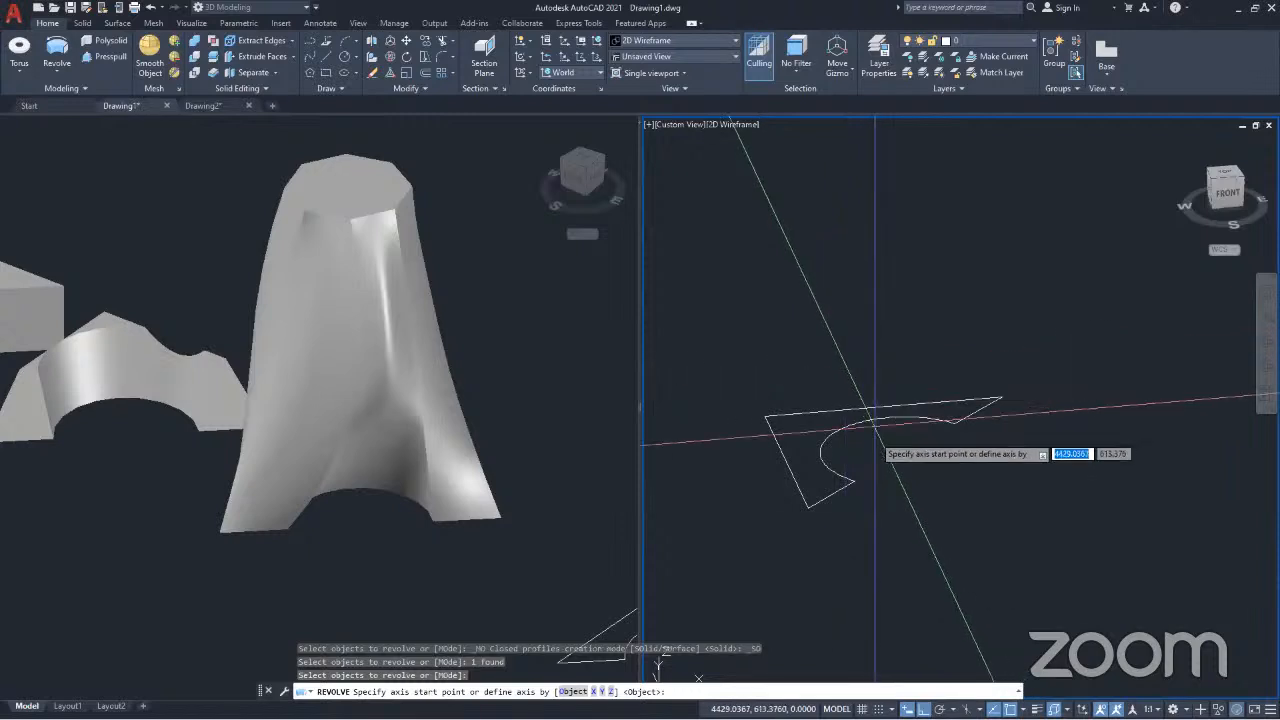
{"action": "scroll", "coordinate": [800, 405], "scroll_direction": "down", "scroll_amount": 2}
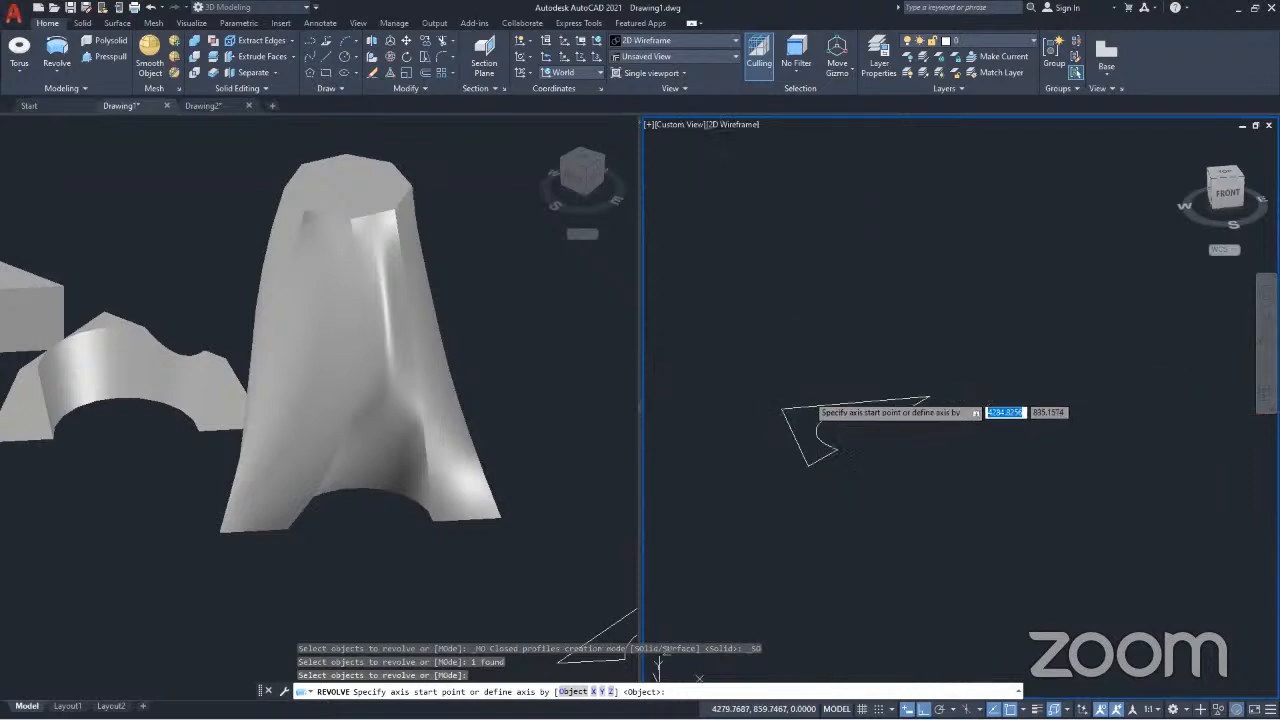
{"action": "left_click", "coordinate": [849, 428]}
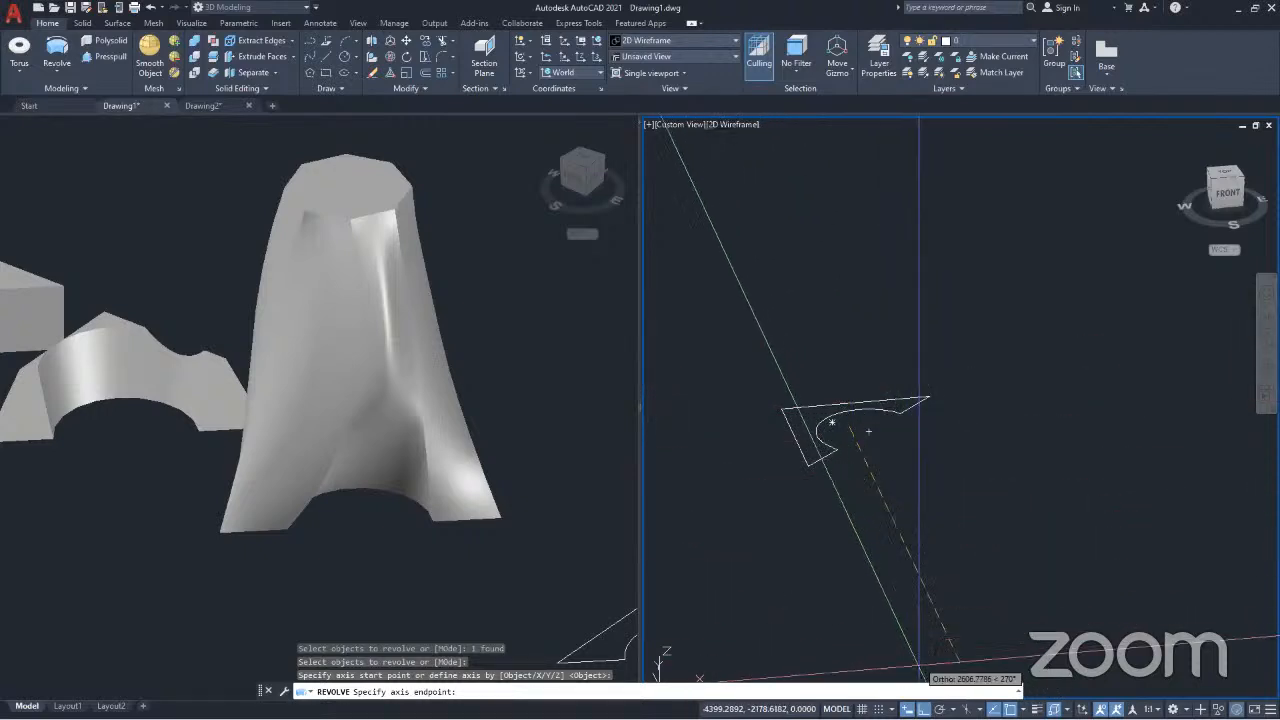
{"action": "left_click", "coordinate": [923, 709]}
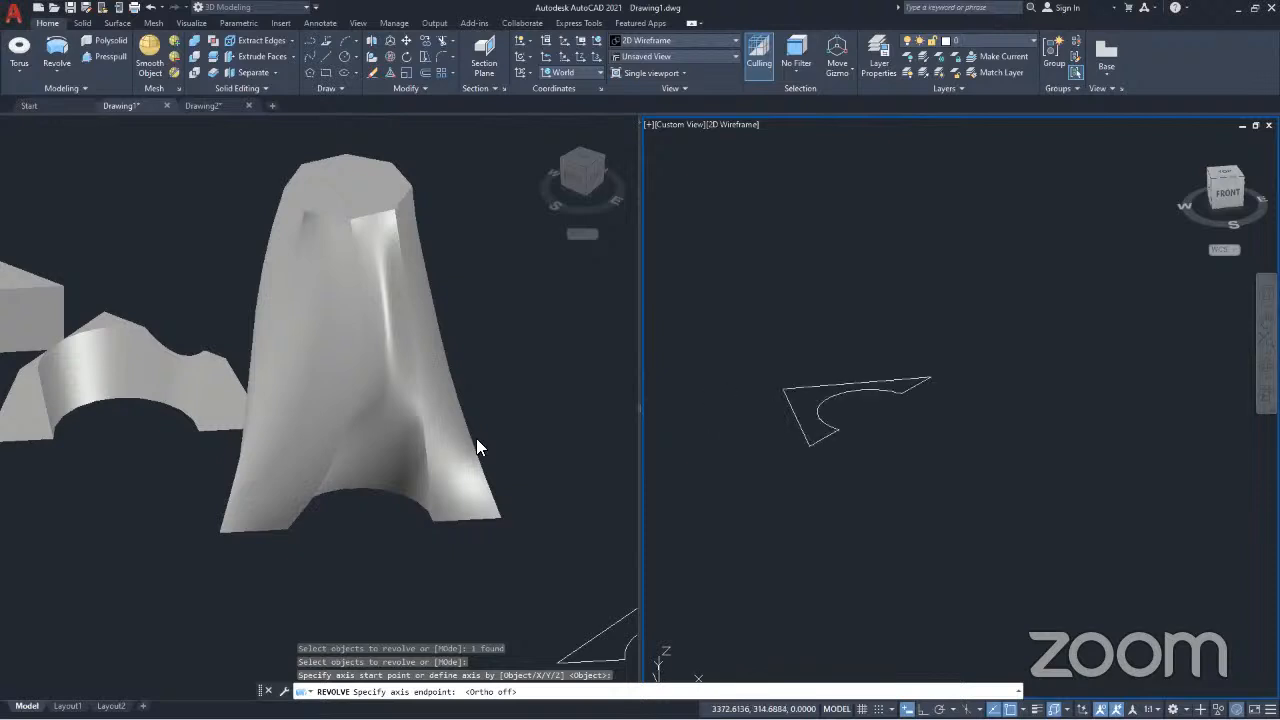
{"action": "left_click", "coordinate": [470, 395]}
{"action": "scroll", "coordinate": [381, 388], "scroll_direction": "down", "scroll_amount": 3}
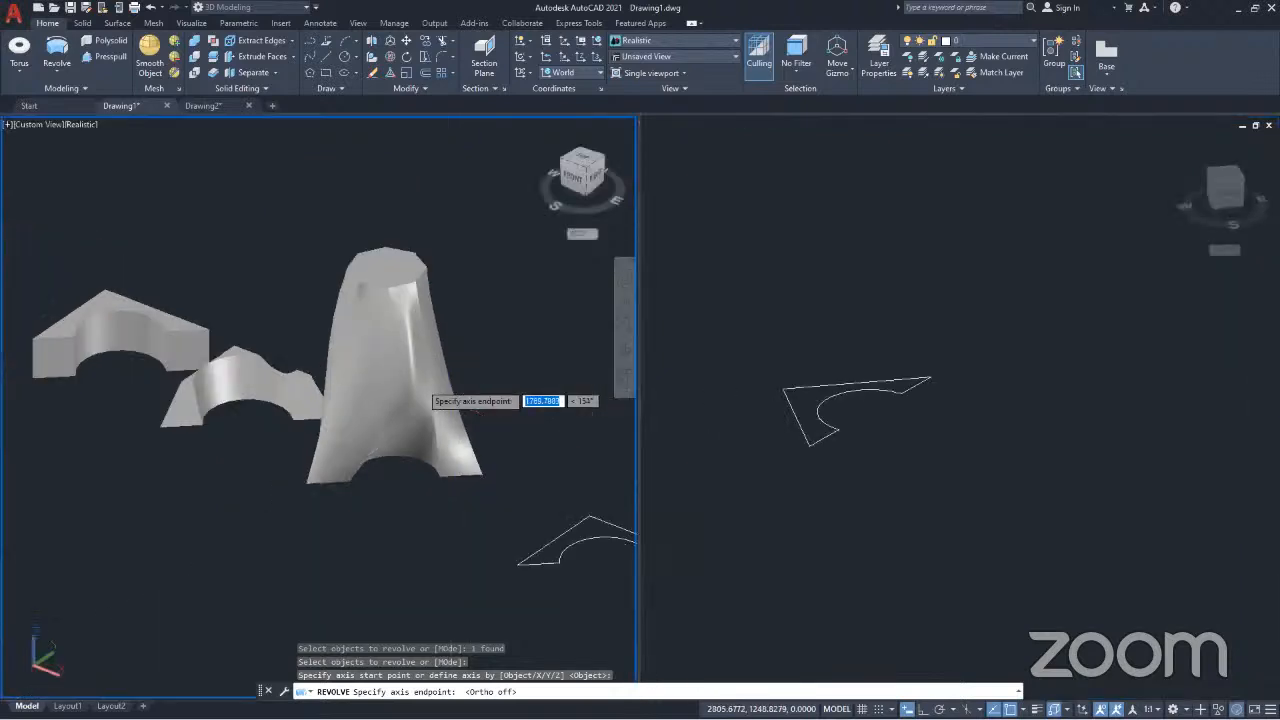
{"action": "scroll", "coordinate": [381, 388], "scroll_direction": "down", "scroll_amount": 3}
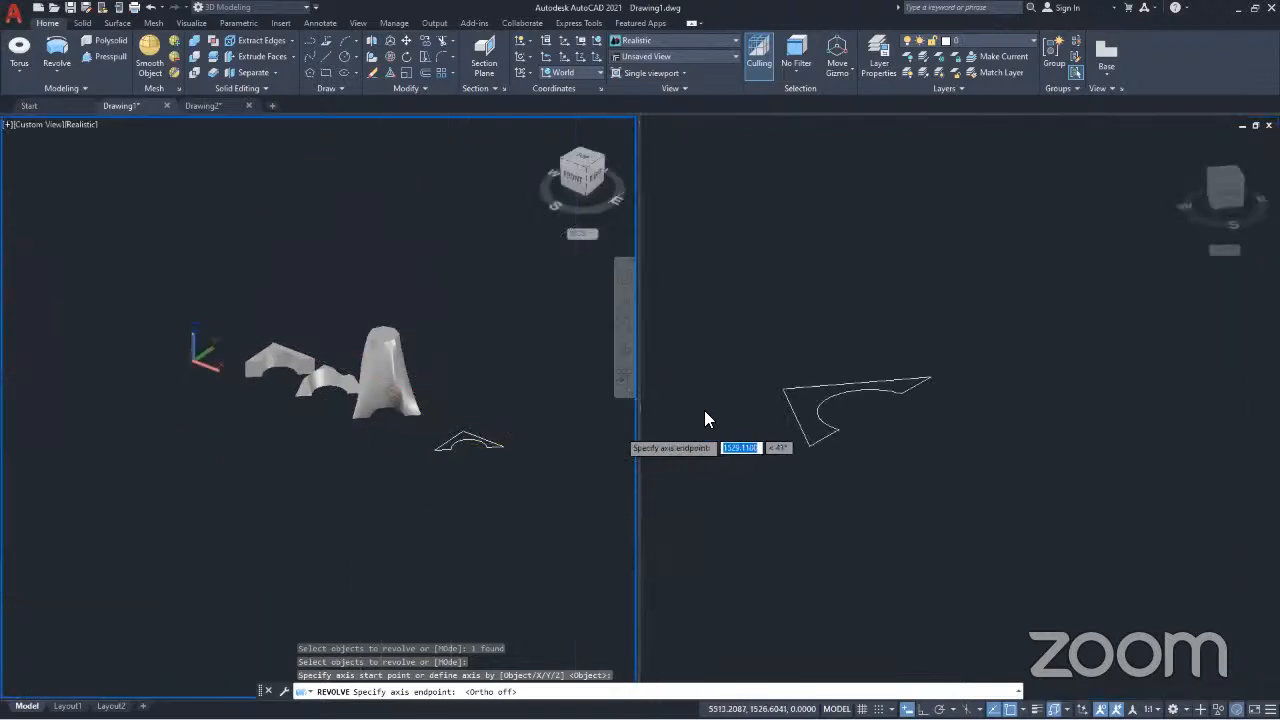
{"action": "scroll", "coordinate": [602, 440], "scroll_direction": "up", "scroll_amount": 2}
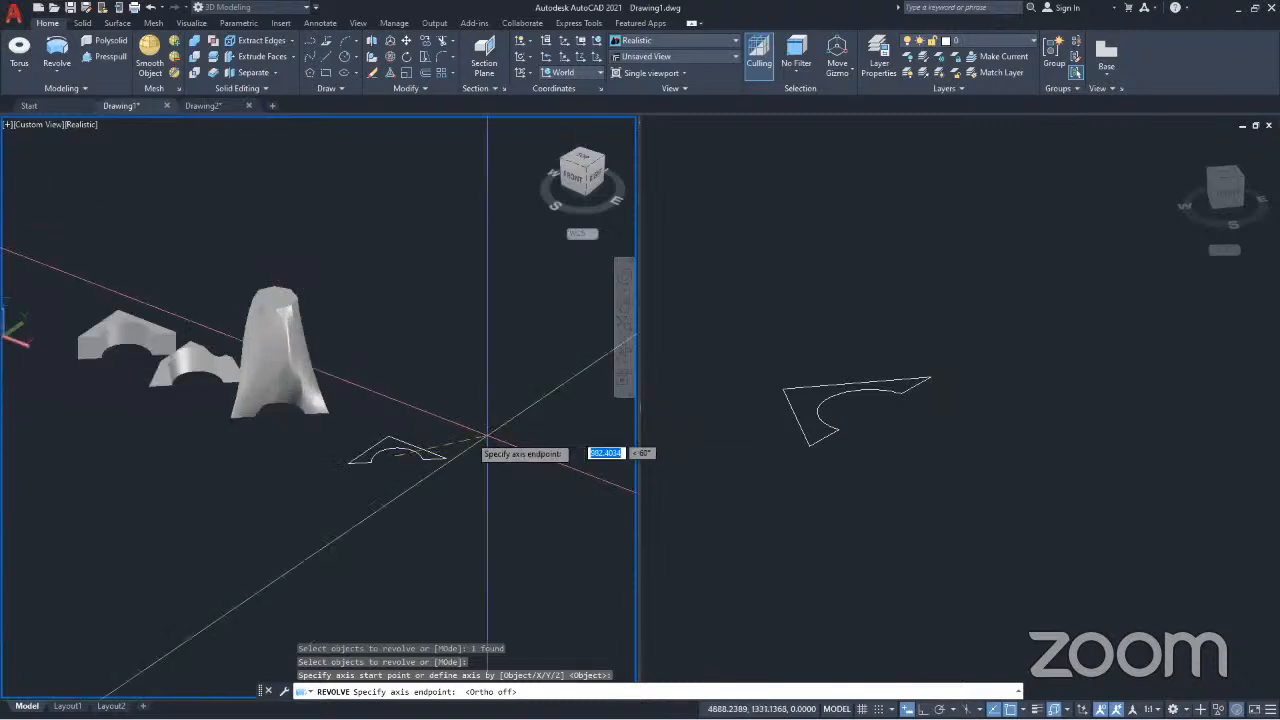
{"action": "left_click", "coordinate": [427, 456]}
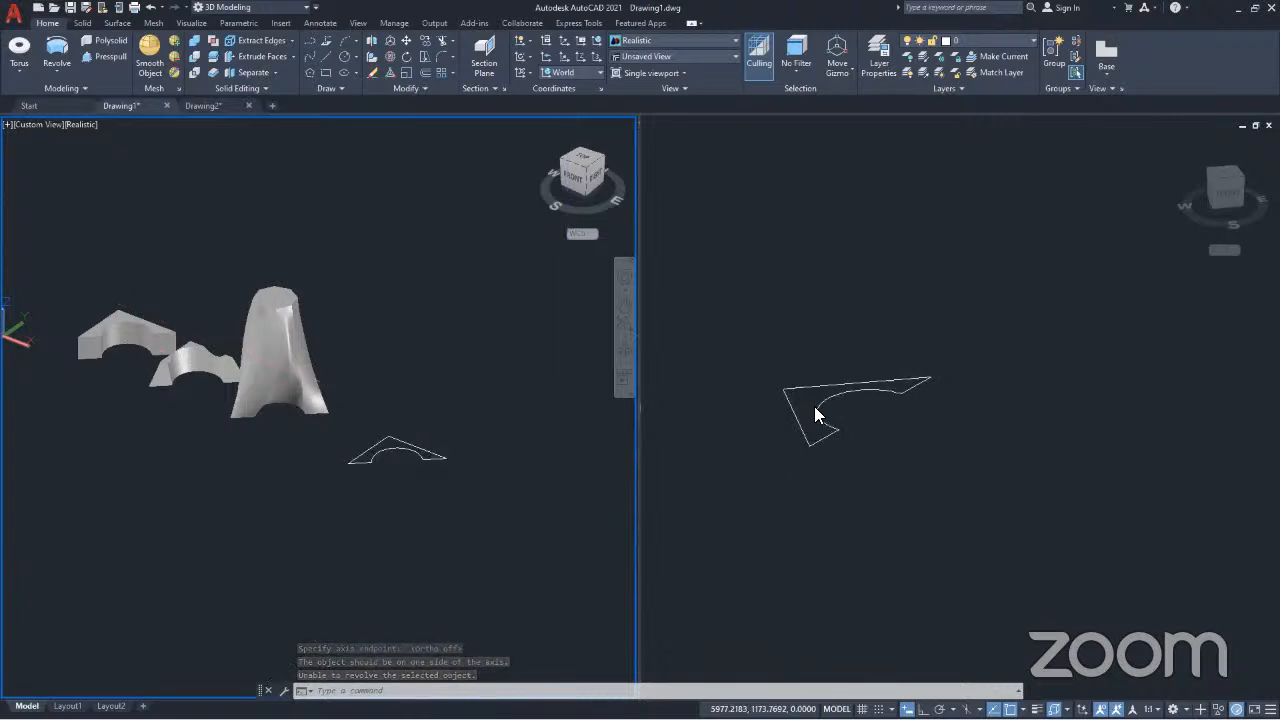
Step: Rotate the flat profile copy within its plane about a base point just outside its pointed end
{"action": "left_click", "coordinate": [788, 410]}
{"action": "left_click", "coordinate": [783, 405]}
{"action": "left_click", "coordinate": [779, 412]}
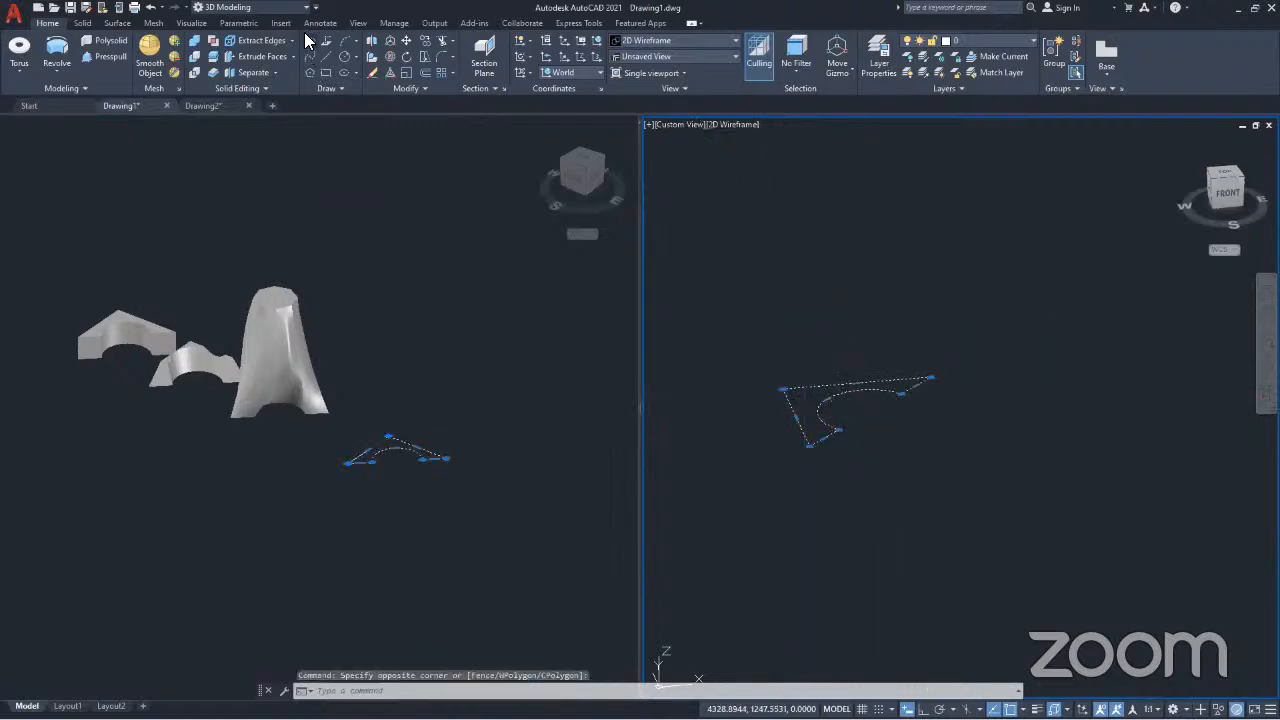
{"action": "left_click", "coordinate": [406, 60]}
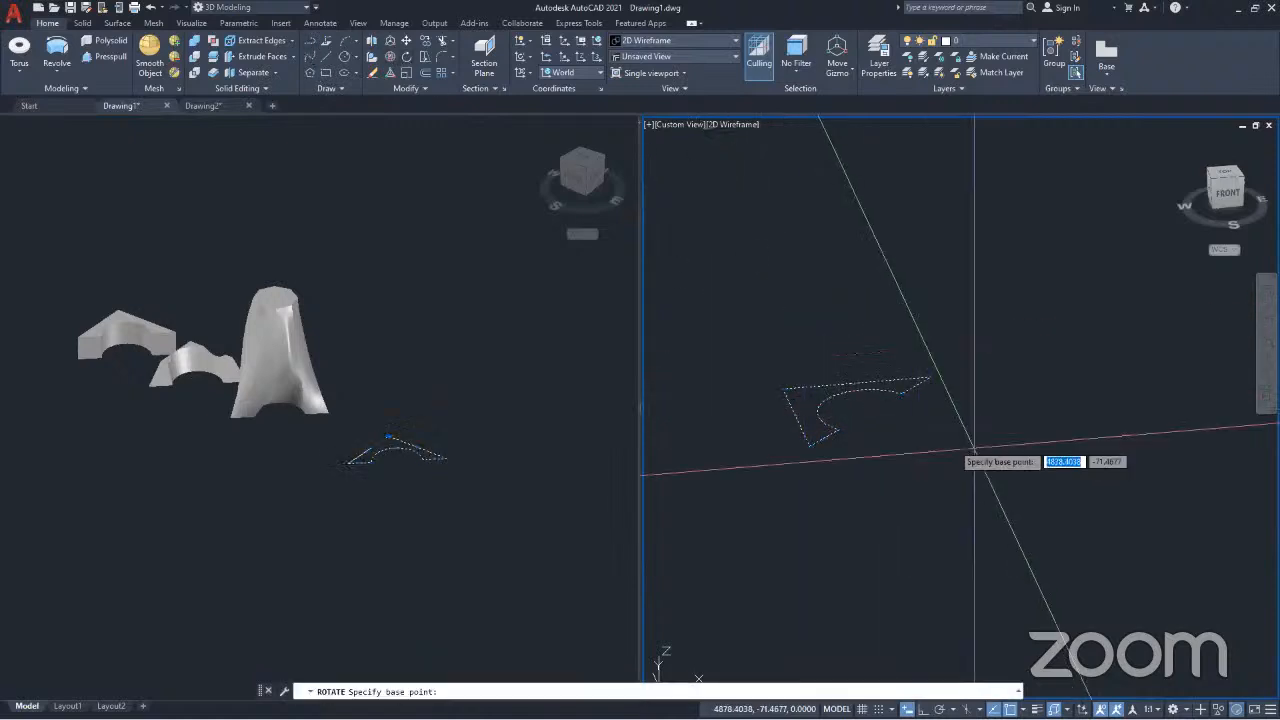
{"action": "left_click", "coordinate": [933, 406]}
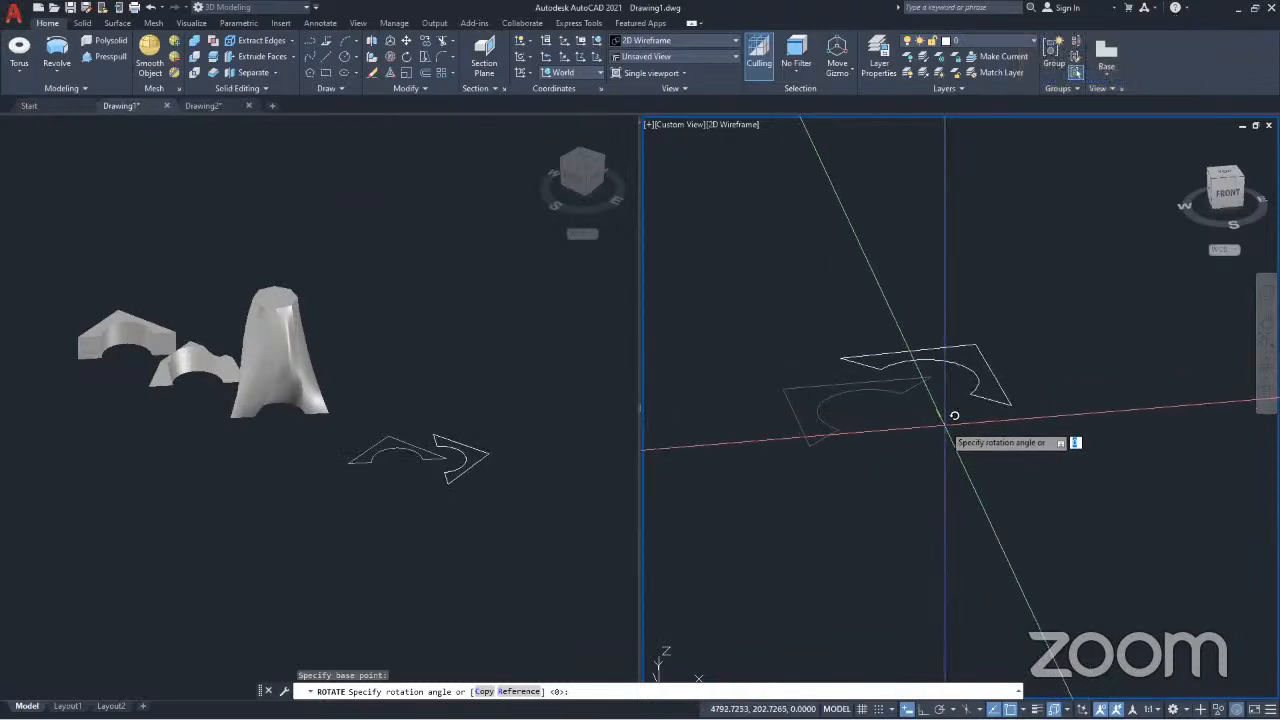
{"action": "left_click", "coordinate": [953, 416]}
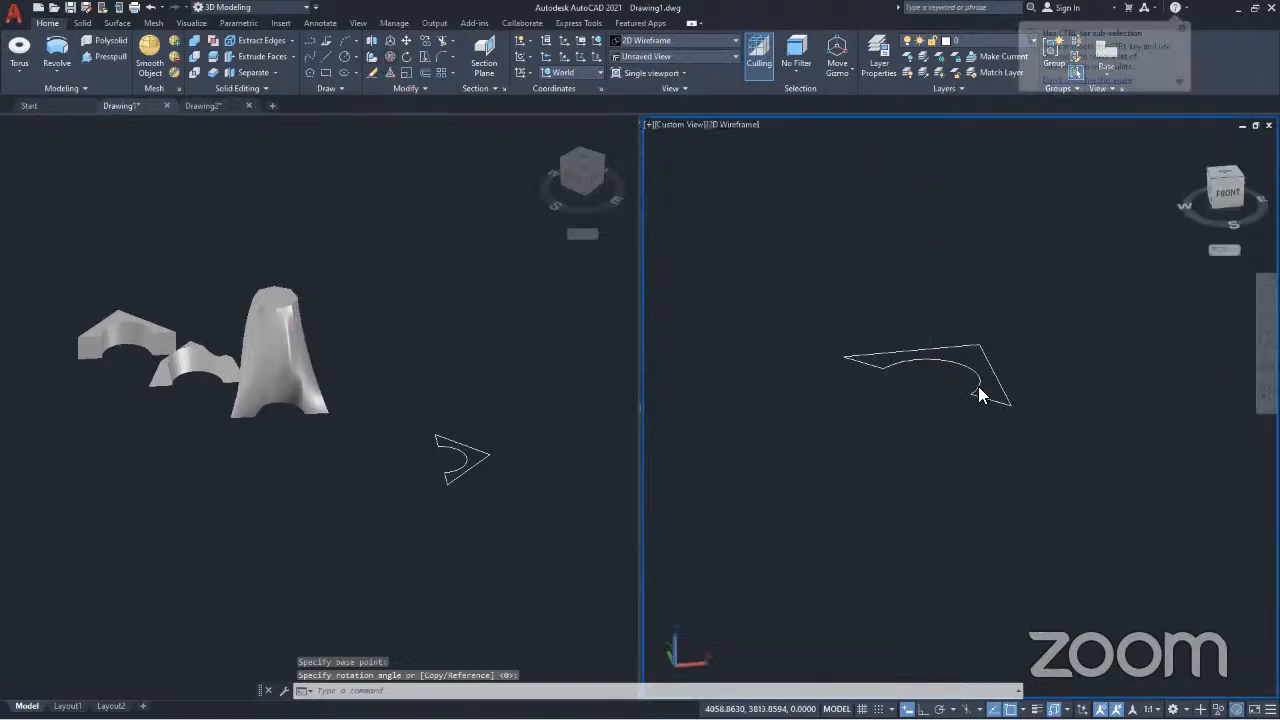
Step: Try 3D Rotate on the turned profile copy, cancel it and undo the preceding in-plane rotation as well
{"action": "key", "text": "space"}
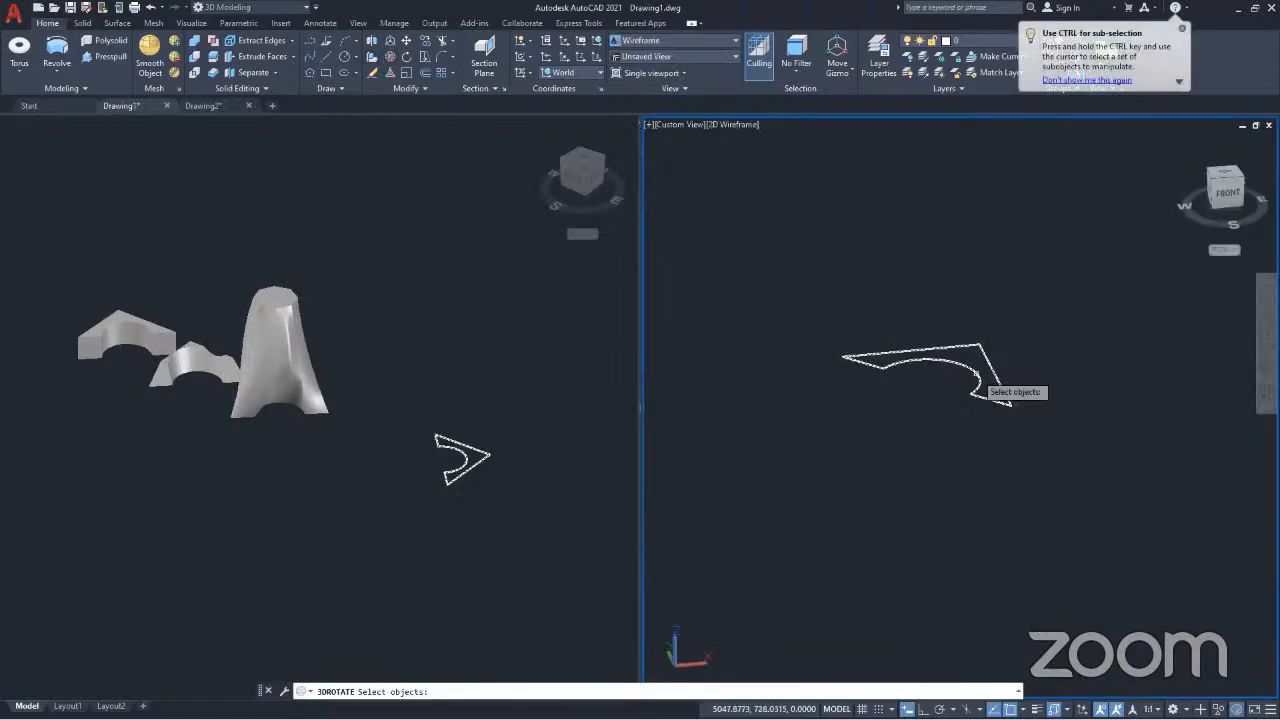
{"action": "left_click", "coordinate": [976, 374]}
{"action": "key", "text": "space"}
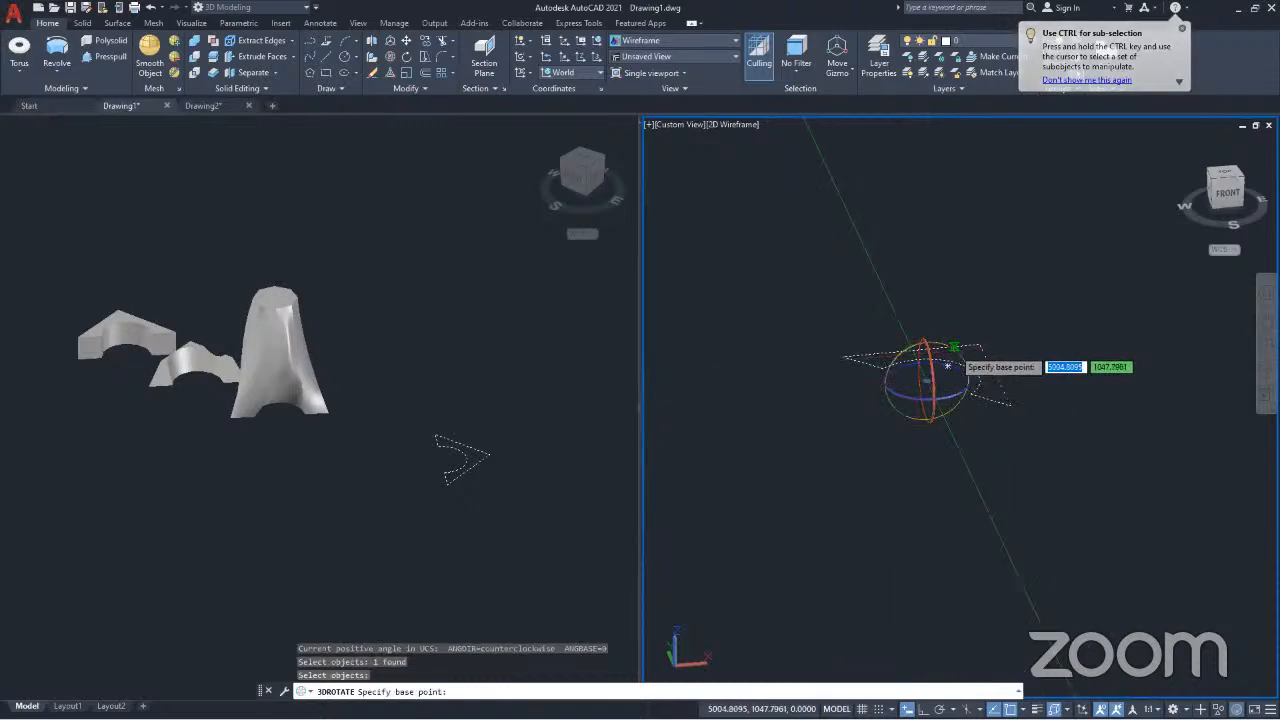
{"action": "left_click", "coordinate": [888, 342]}
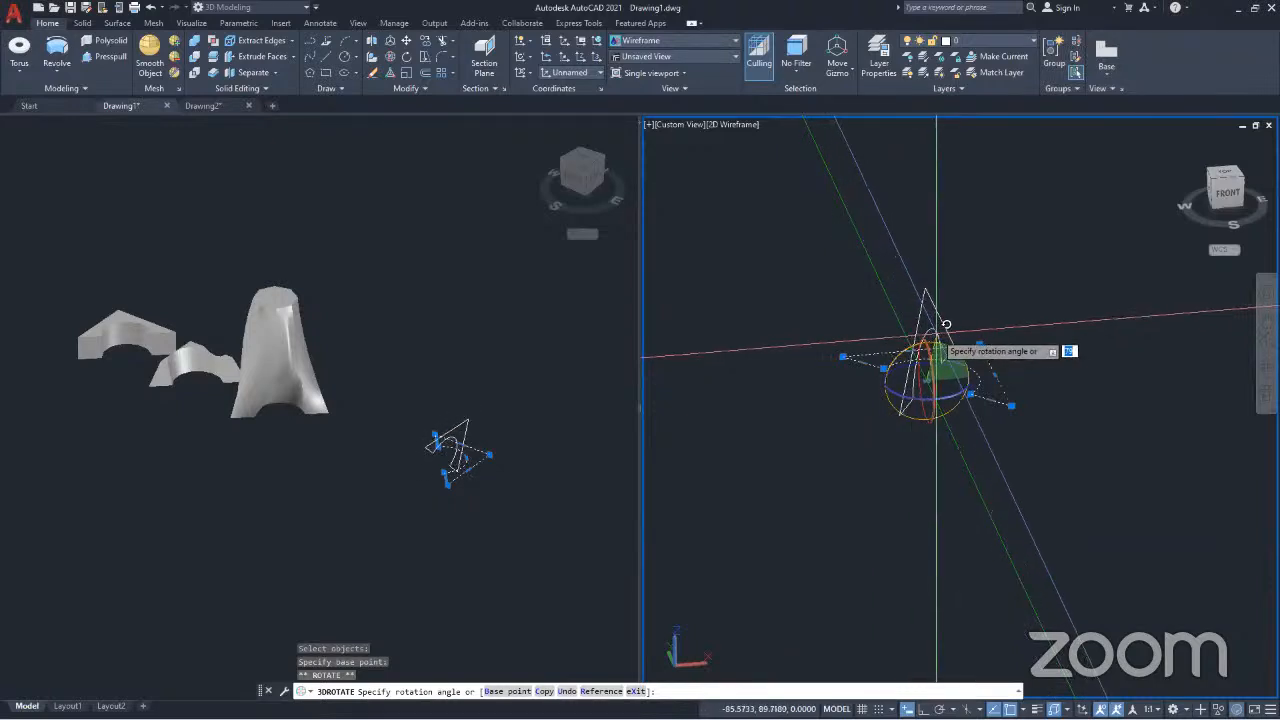
{"action": "key", "text": "Escape"}
{"action": "key", "text": "ctrl+z"}
{"action": "key", "text": "ctrl+z"}
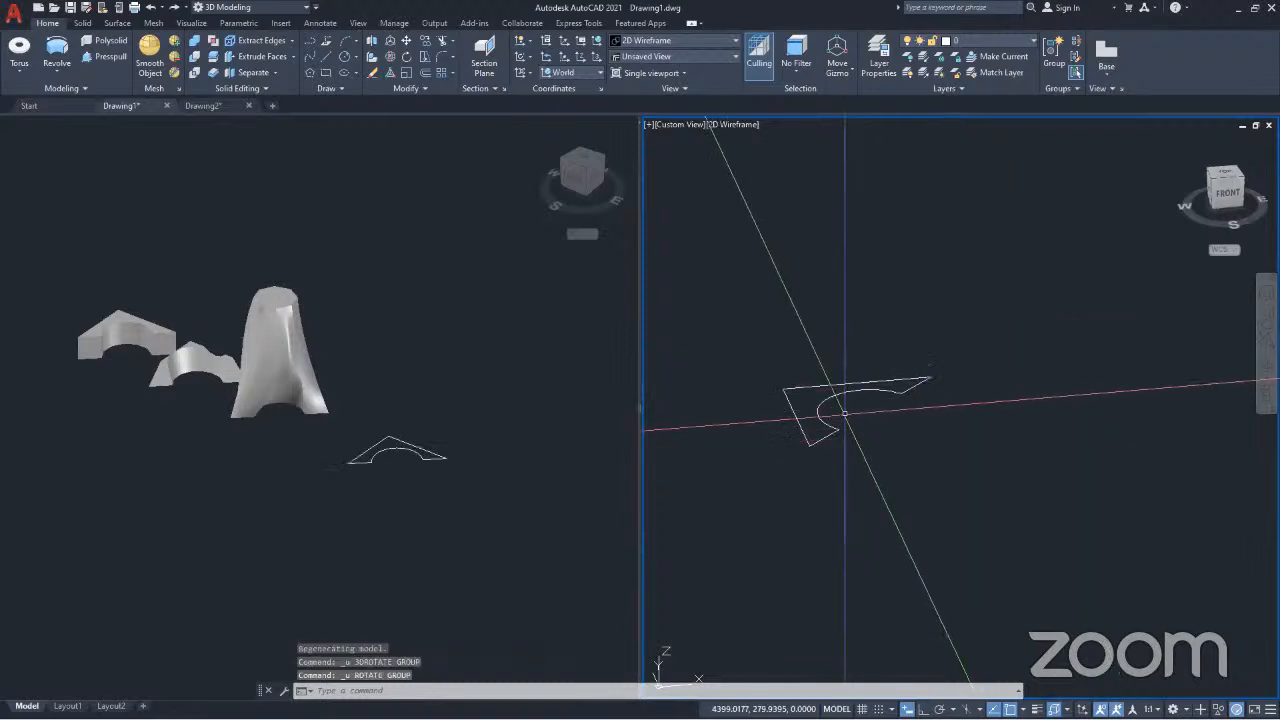
Step: Rotate the flat profile copy 90° about the Y axis with 3D Rotate, using a base point near its arch
{"action": "left_click", "coordinate": [820, 403]}
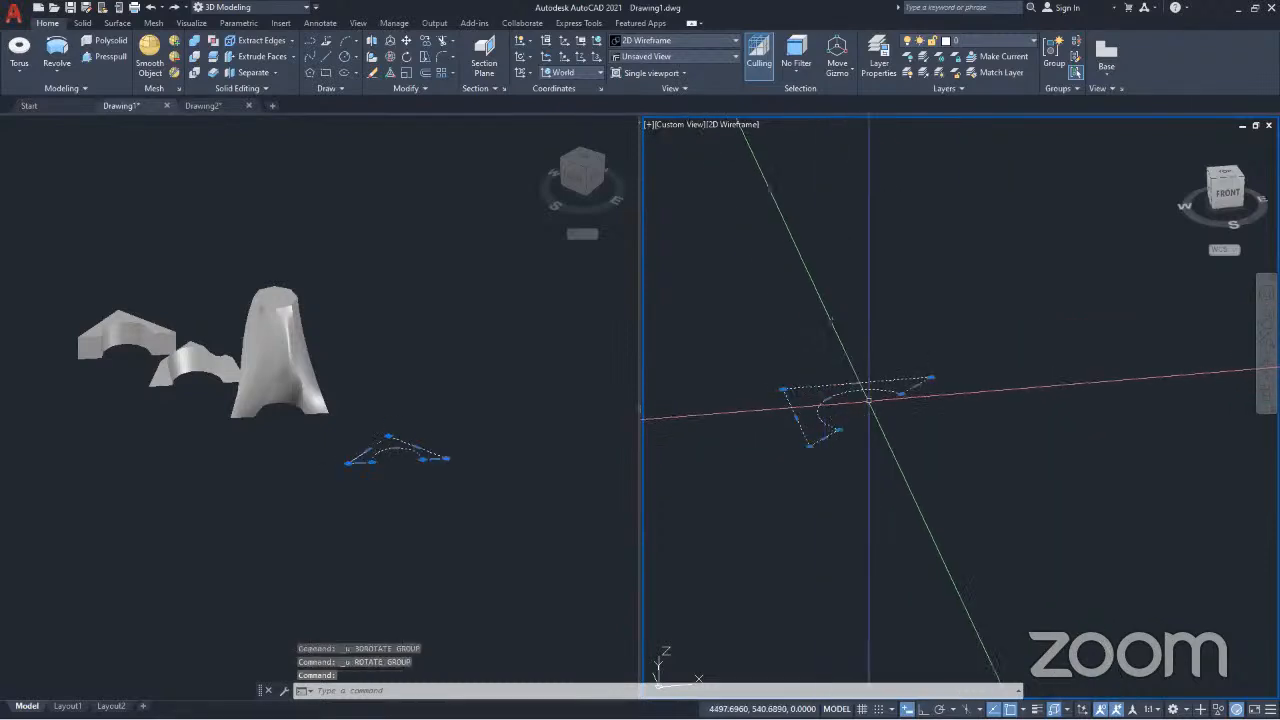
{"action": "left_click", "coordinate": [390, 56]}
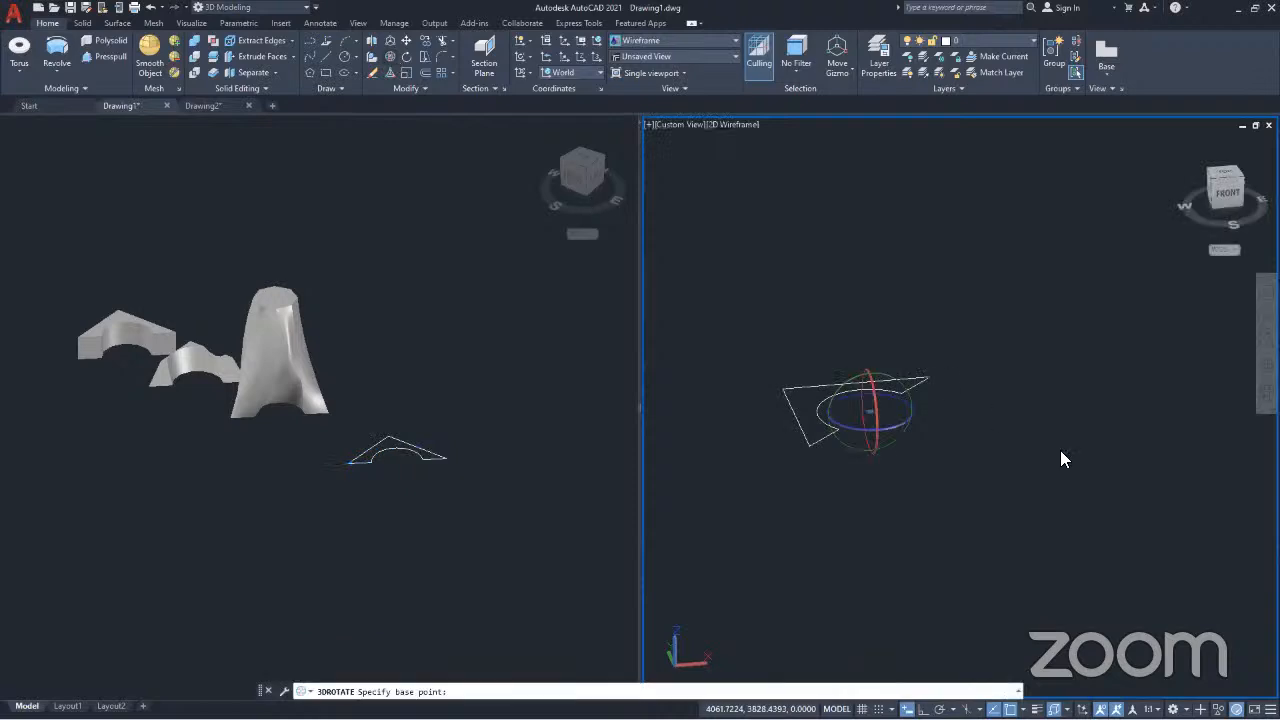
{"action": "scroll", "coordinate": [852, 385], "scroll_direction": "up", "scroll_amount": 3}
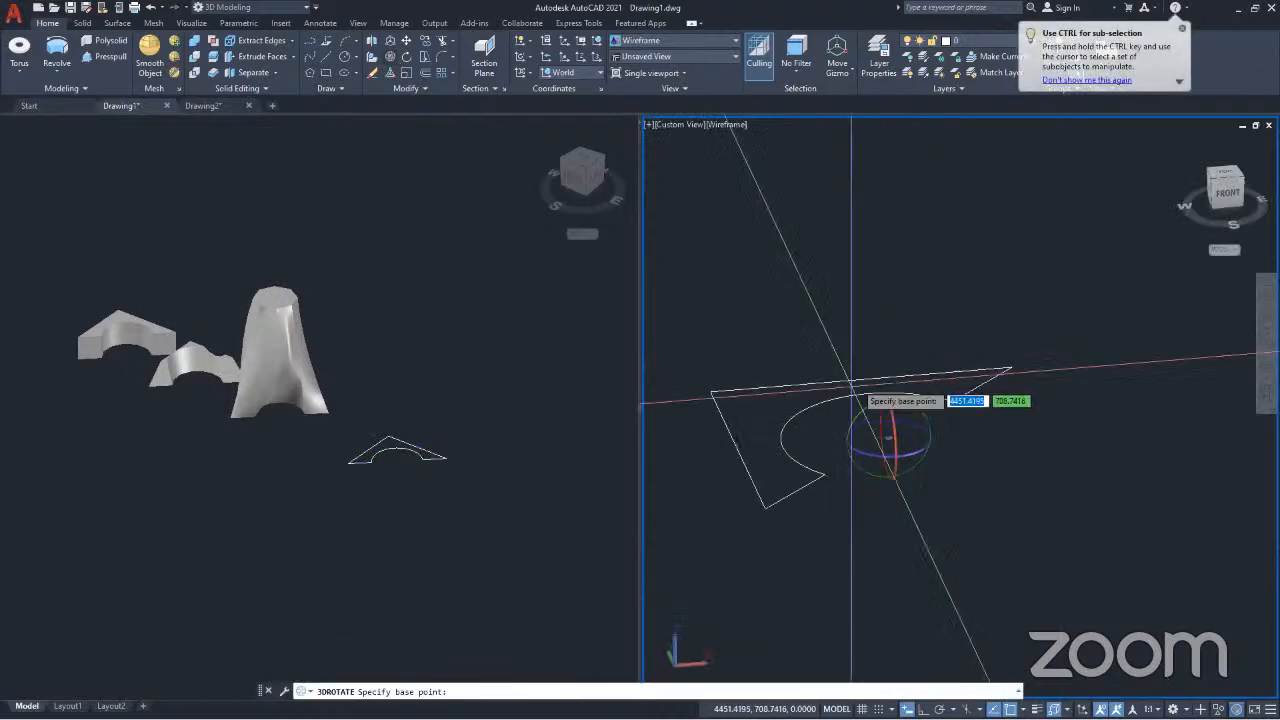
{"action": "left_click", "coordinate": [887, 437]}
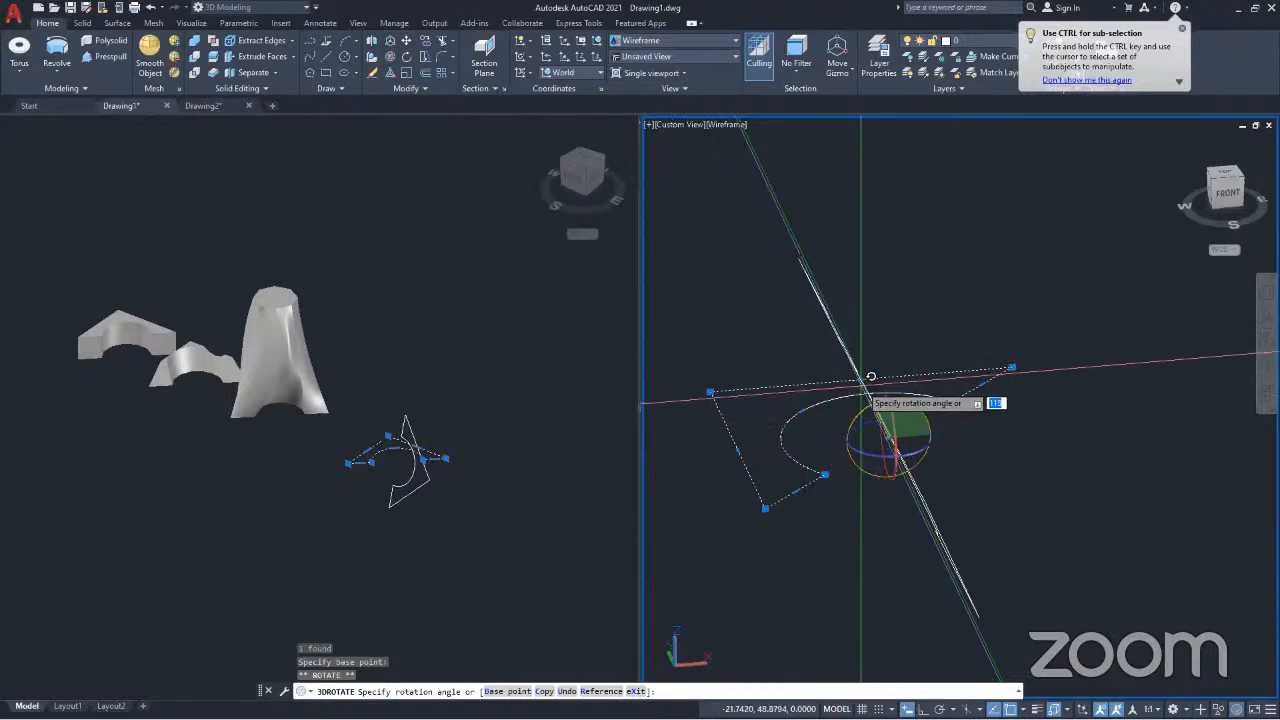
{"action": "type", "text": "90"}
{"action": "key", "text": "Return"}
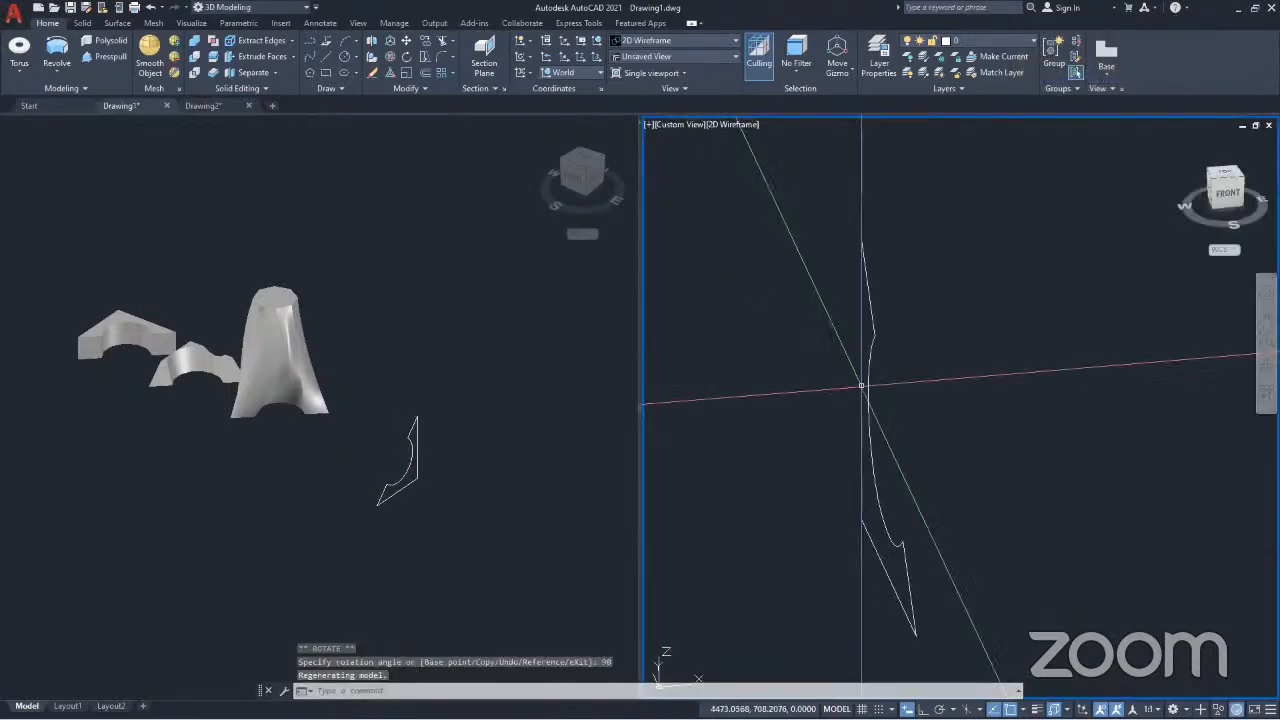
Step: Revolve the upright closed profile 360 degrees about its straight vertical edge to form a solid
{"action": "scroll", "coordinate": [842, 361], "scroll_direction": "down", "scroll_amount": 2}
{"action": "middle_click_drag", "start_coordinate": [899, 503], "coordinate": [808, 473]}
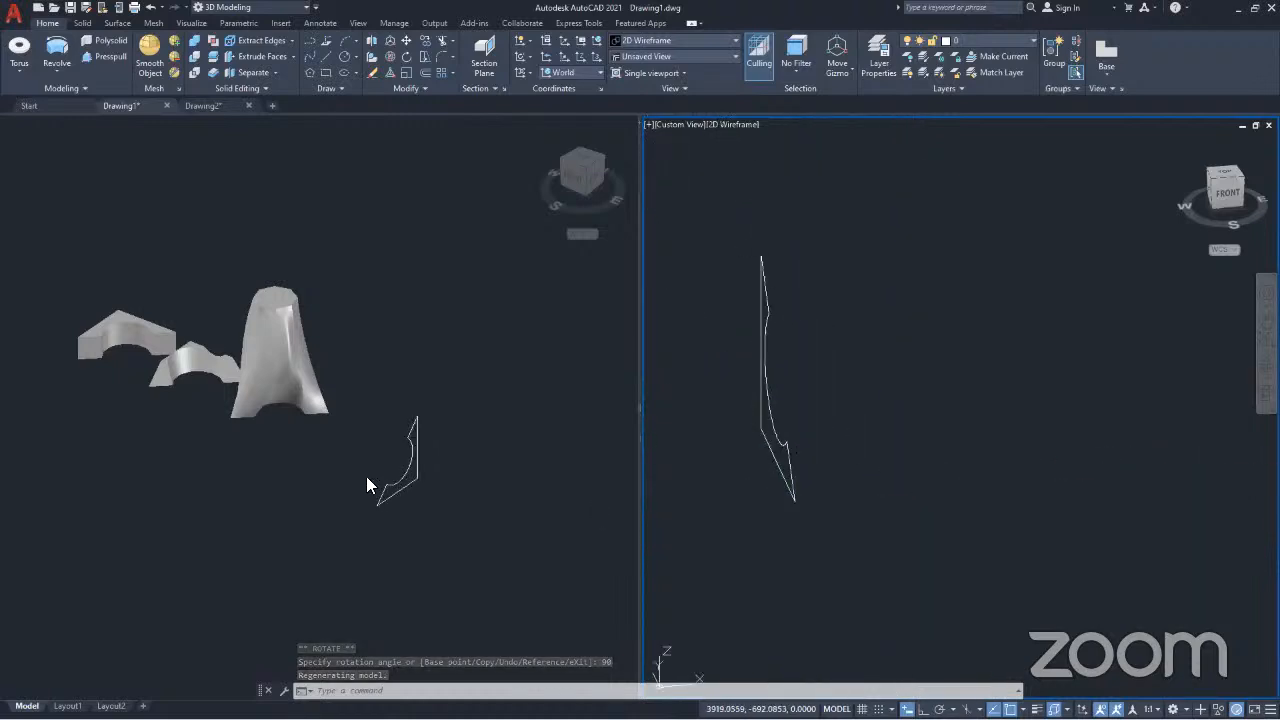
{"action": "middle_click_drag", "start_coordinate": [393, 523], "coordinate": [450, 533]}
{"action": "left_click", "coordinate": [400, 454]}
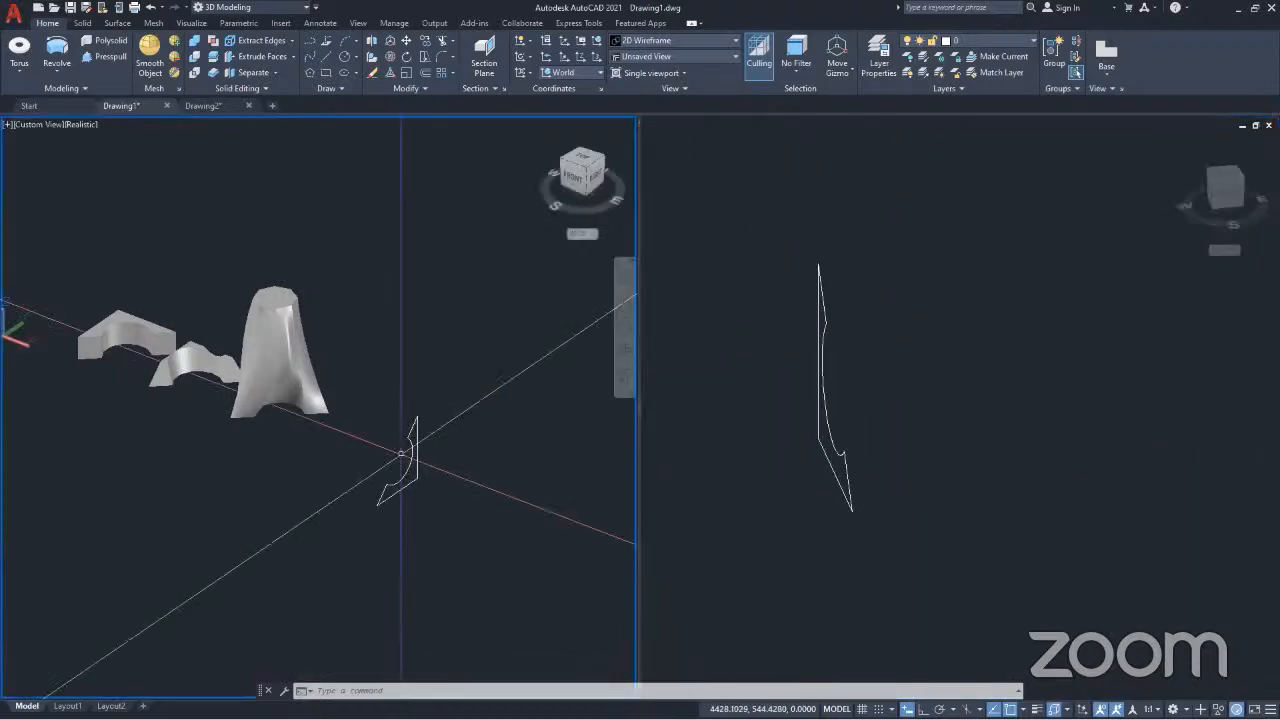
{"action": "scroll", "coordinate": [583, 546], "scroll_direction": "up", "scroll_amount": 3}
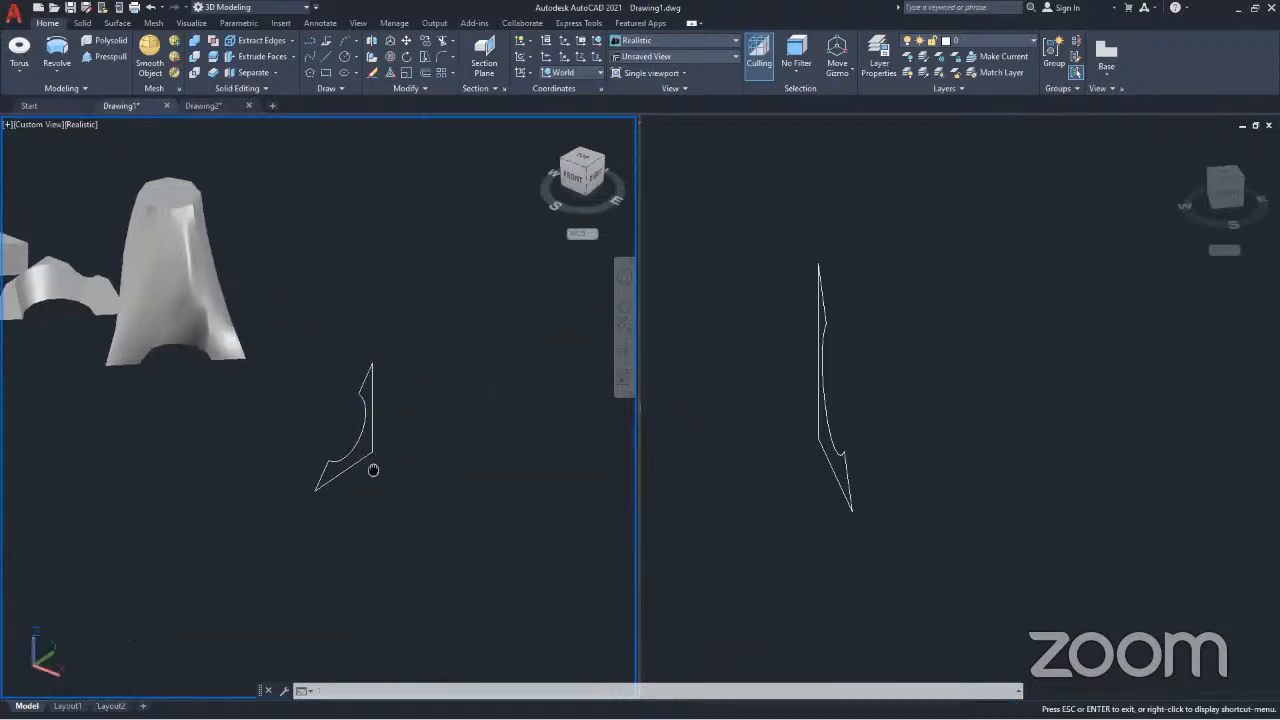
{"action": "middle_click_drag", "start_coordinate": [350, 524], "coordinate": [312, 490], "text": "shift"}
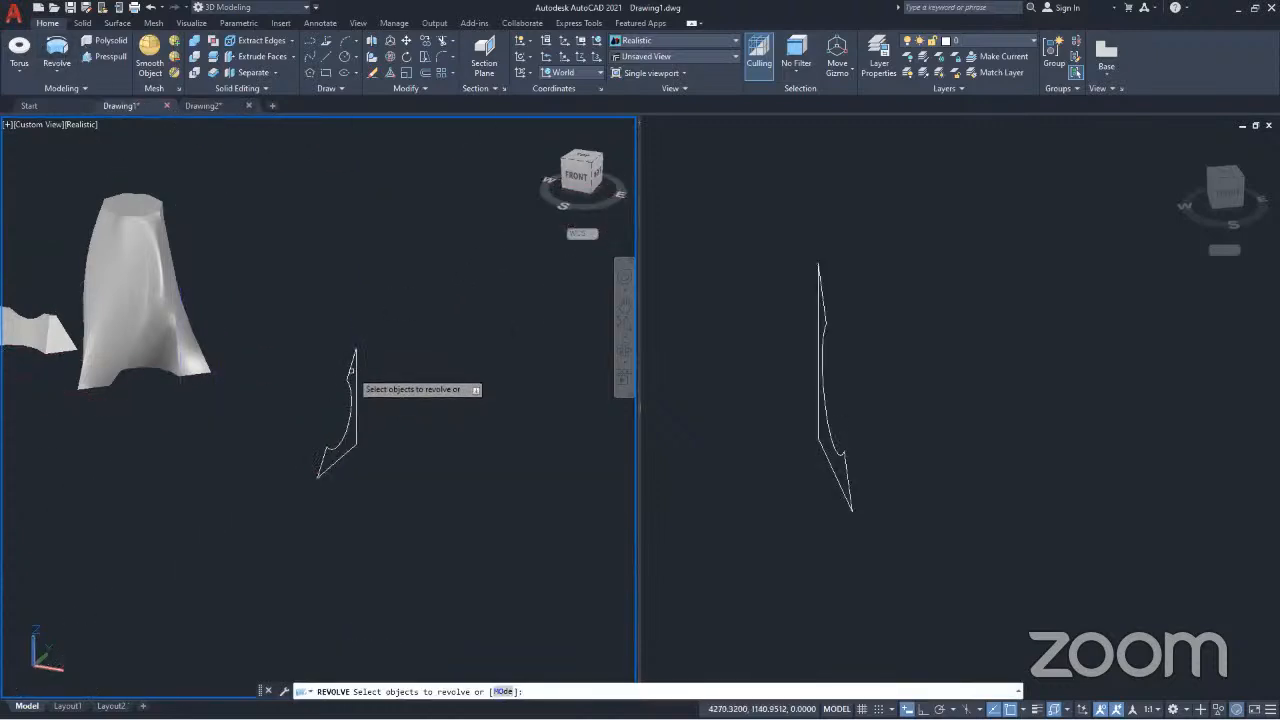
{"action": "left_click", "coordinate": [352, 368]}
{"action": "key", "text": "Return"}
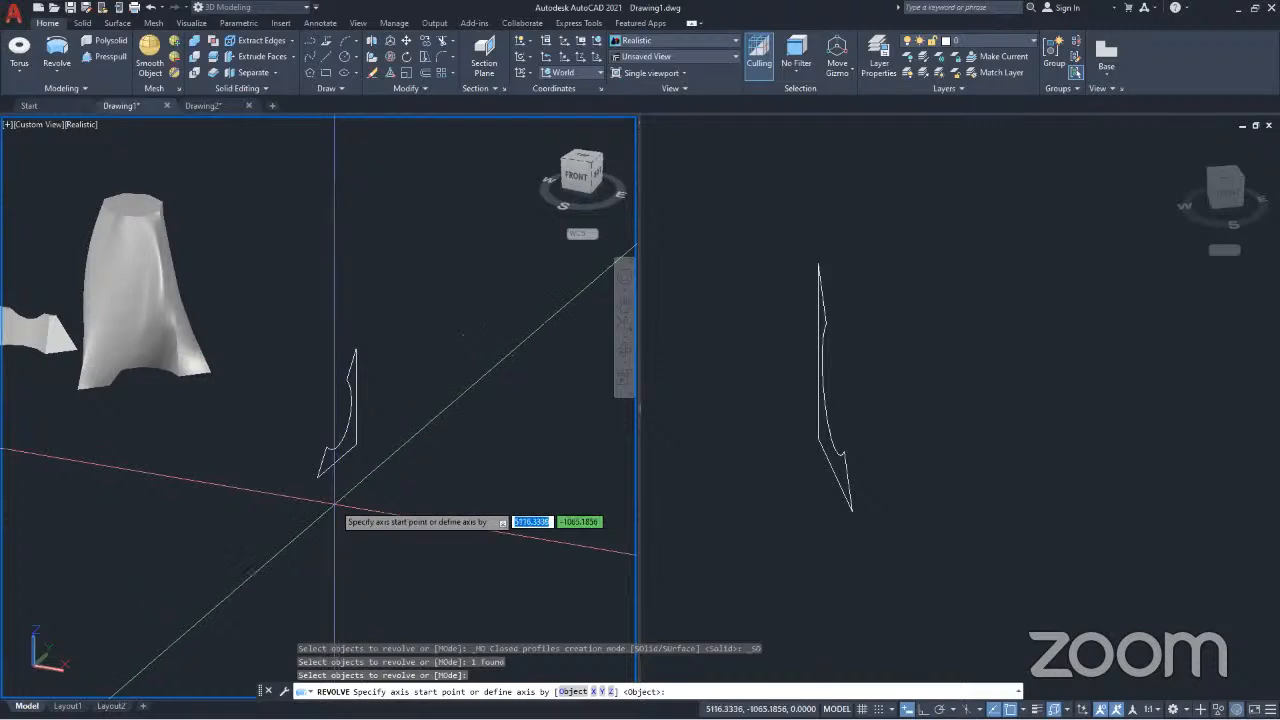
{"action": "middle_click_drag", "start_coordinate": [360, 495], "coordinate": [260, 477]}
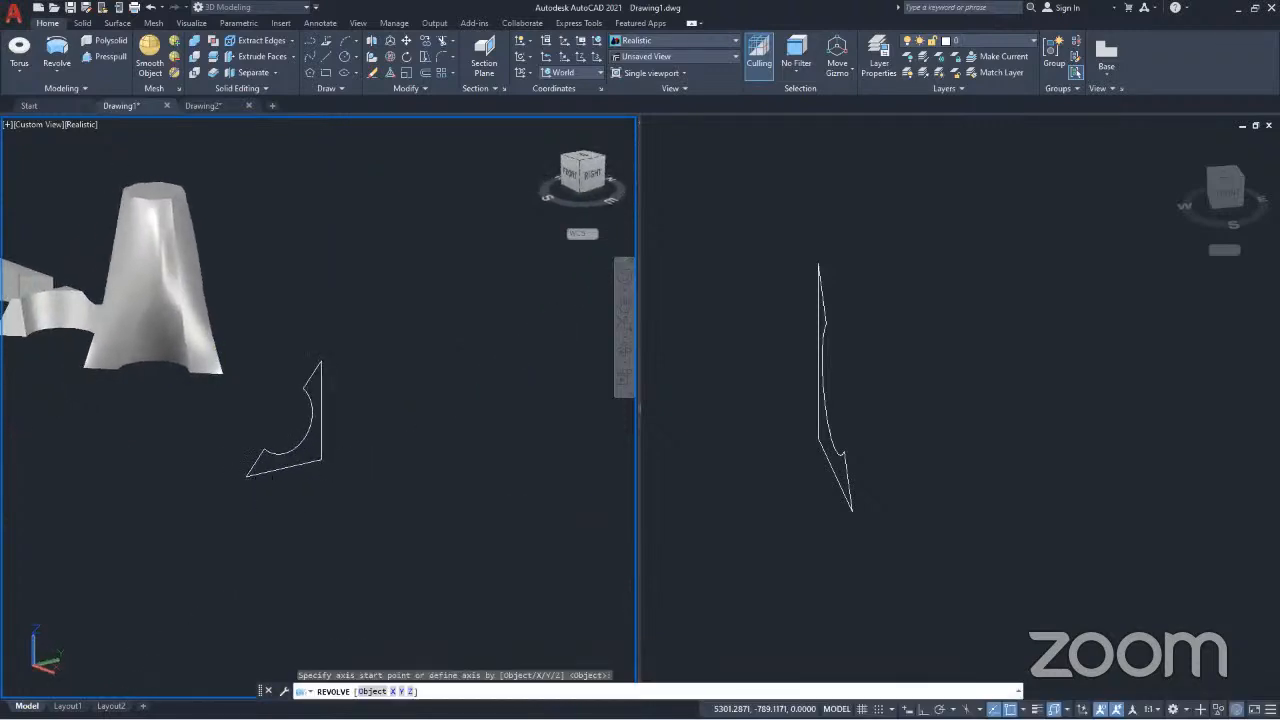
{"action": "left_click", "coordinate": [321, 363]}
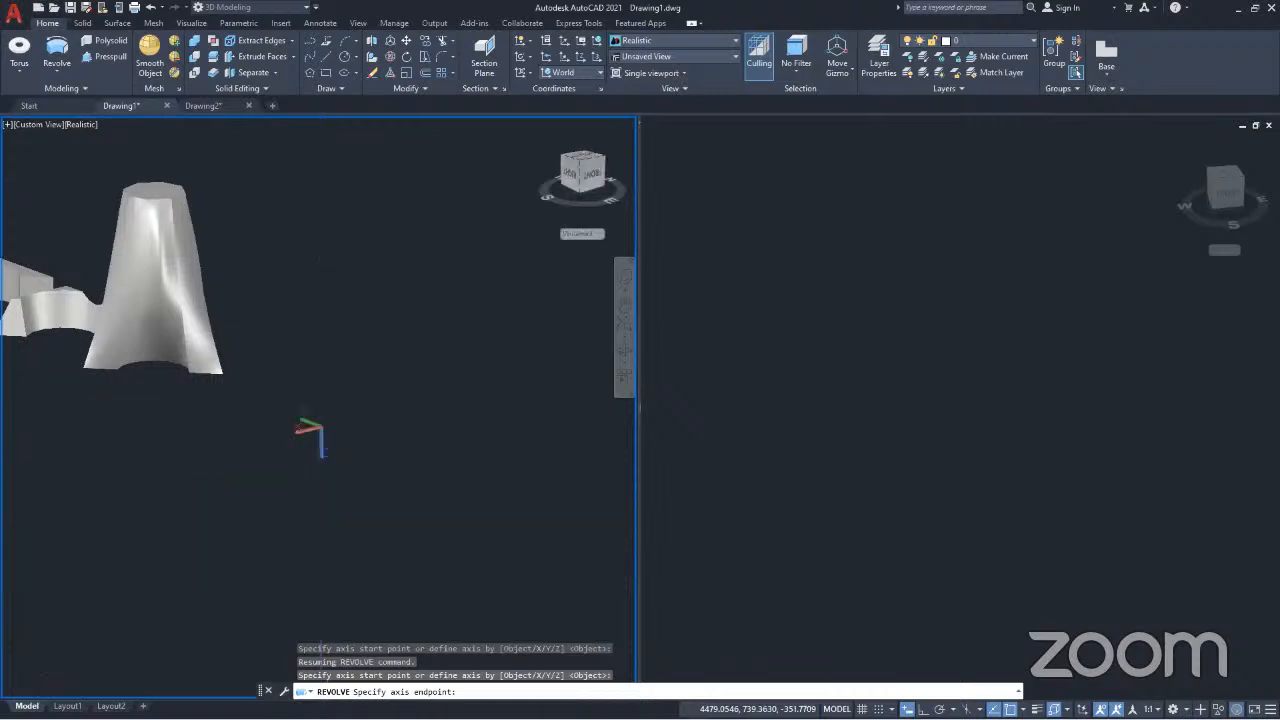
{"action": "left_click", "coordinate": [321, 455]}
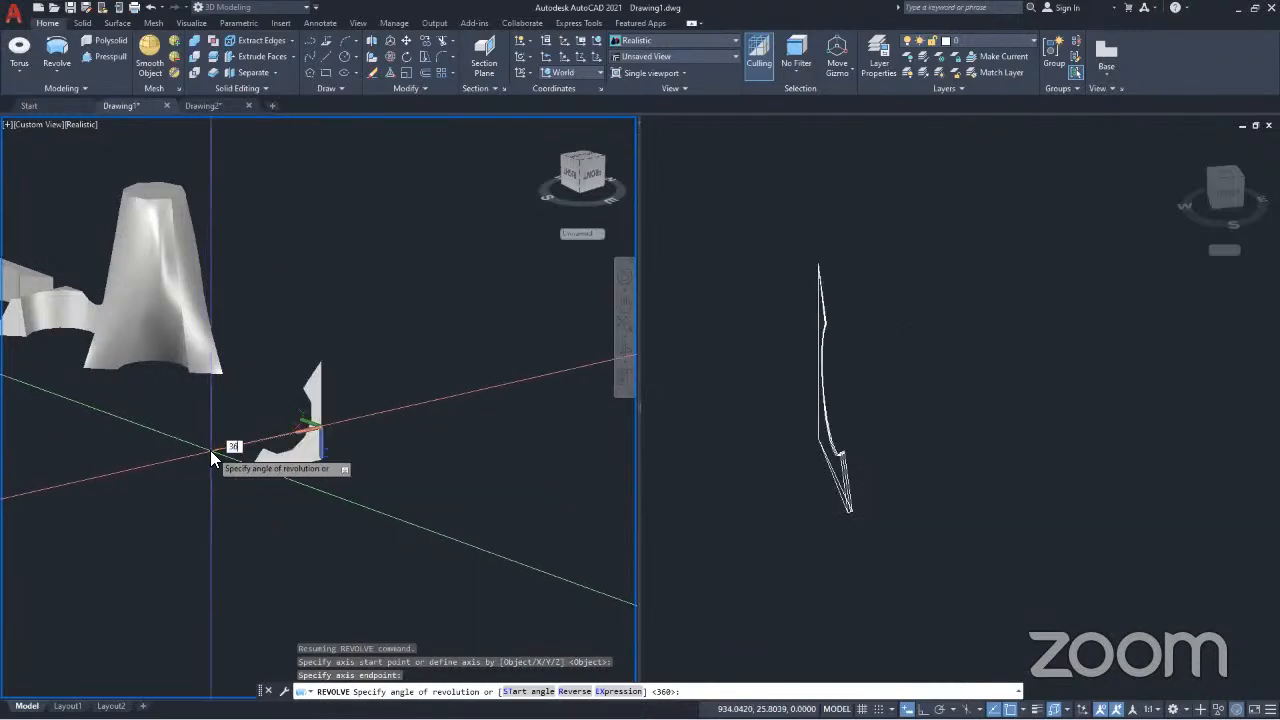
{"action": "key", "text": "Return"}
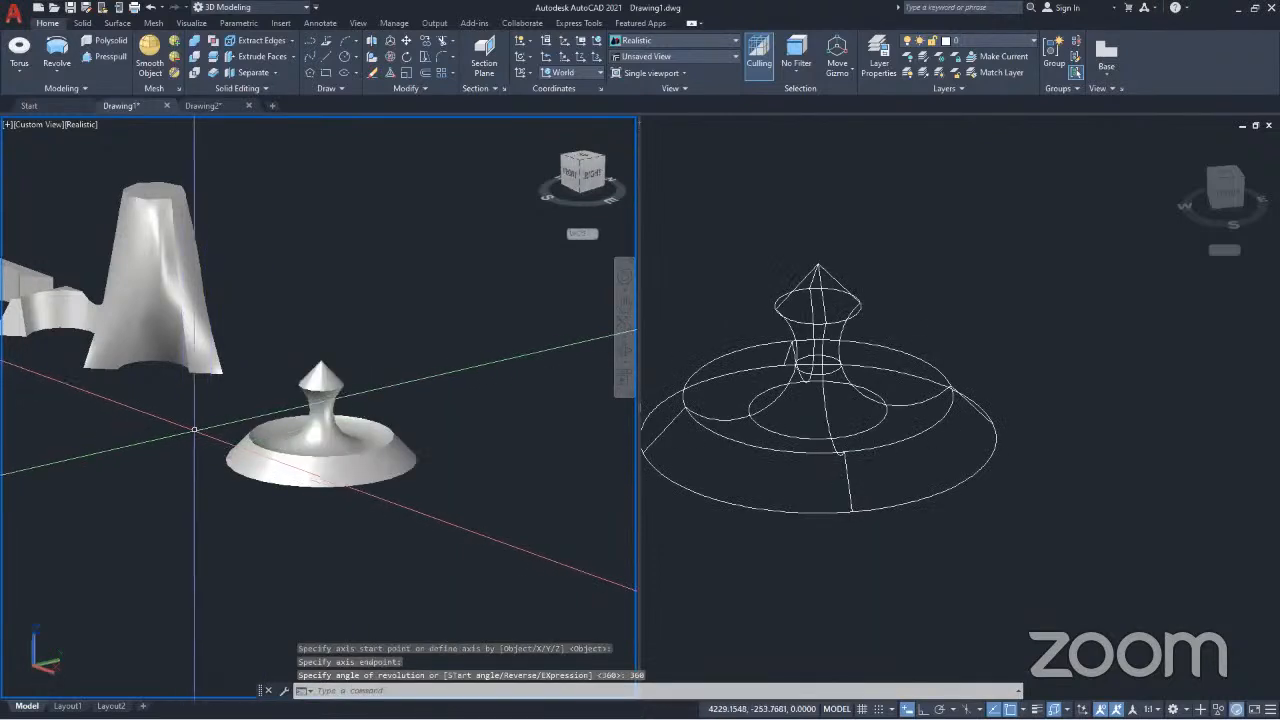
Step: Examine the revolved solid up close from above and in comparison with the neighbouring models
{"action": "scroll", "coordinate": [309, 400], "scroll_direction": "up", "scroll_amount": 3}
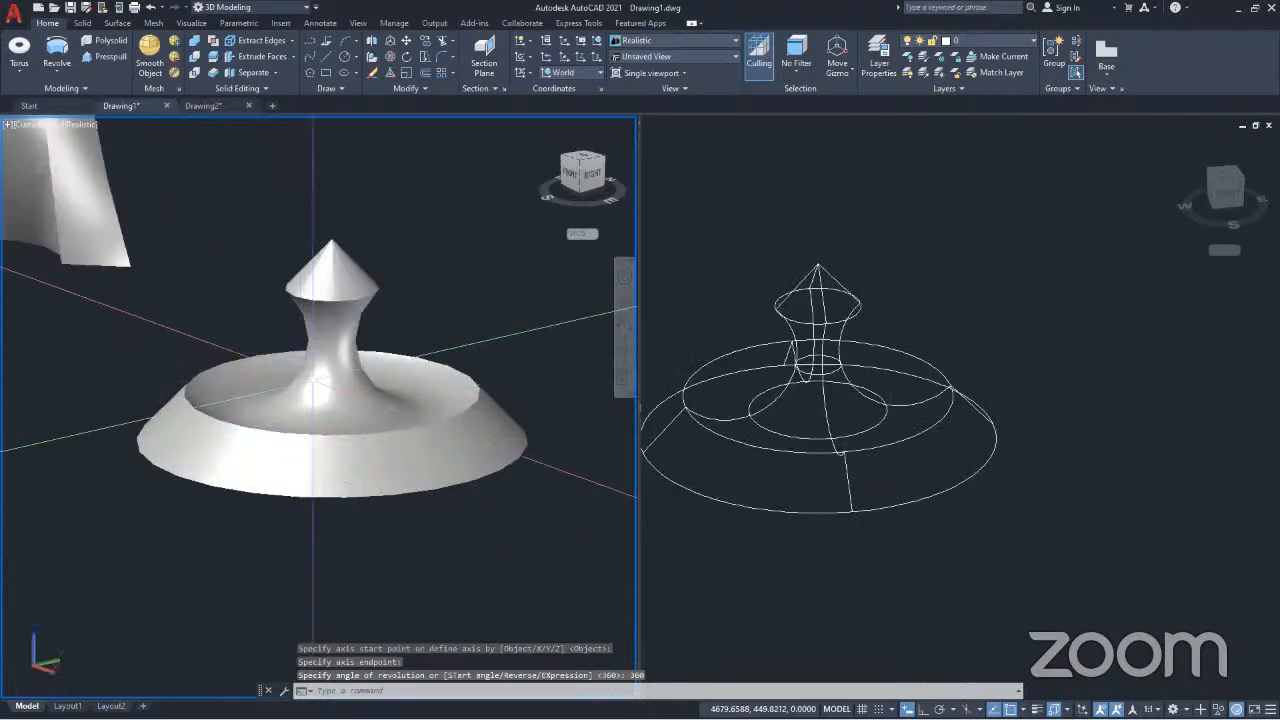
{"action": "middle_click_drag", "start_coordinate": [330, 427], "coordinate": [480, 495], "text": "shift"}
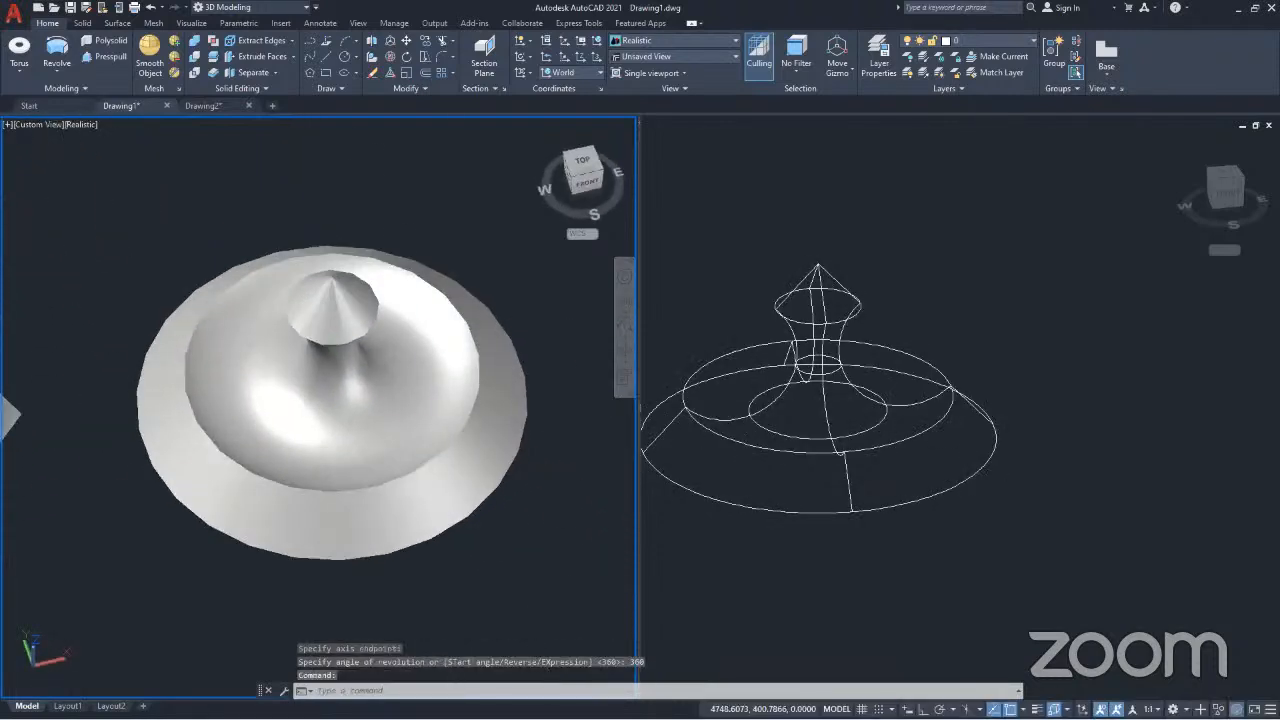
{"action": "scroll", "coordinate": [439, 360], "scroll_direction": "down", "scroll_amount": 5}
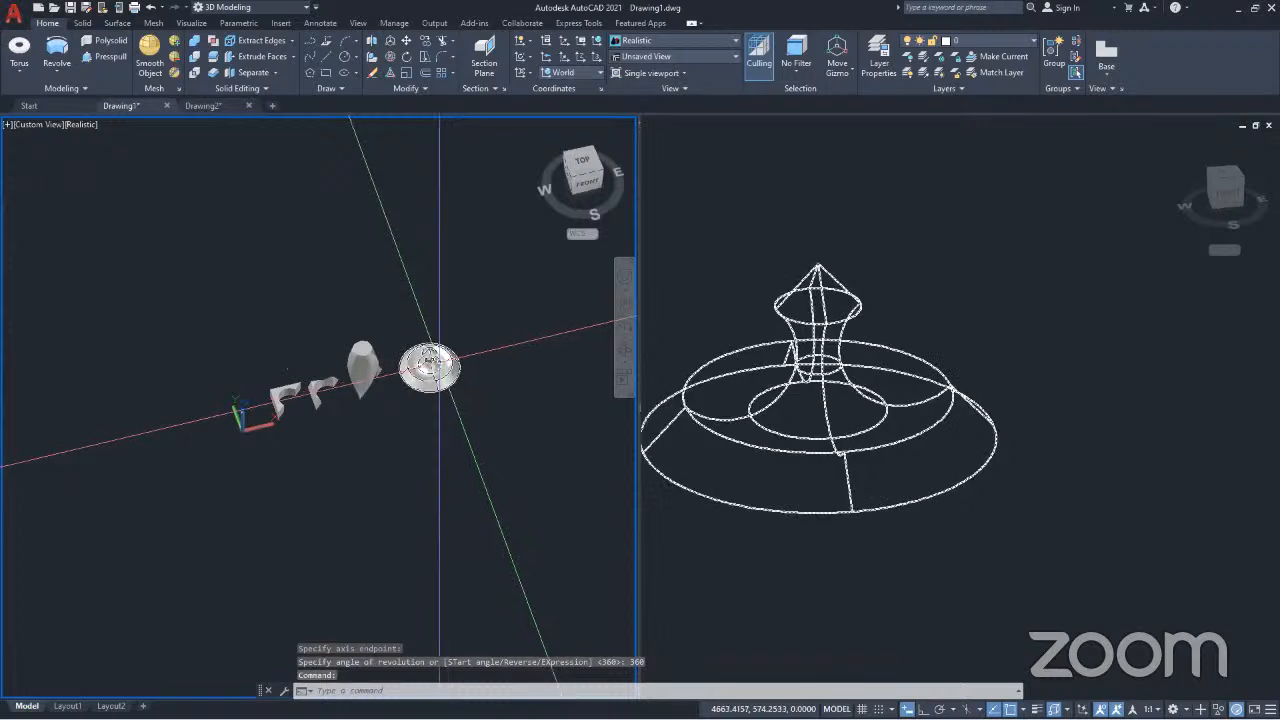
{"action": "scroll", "coordinate": [439, 360], "scroll_direction": "up", "scroll_amount": 1}
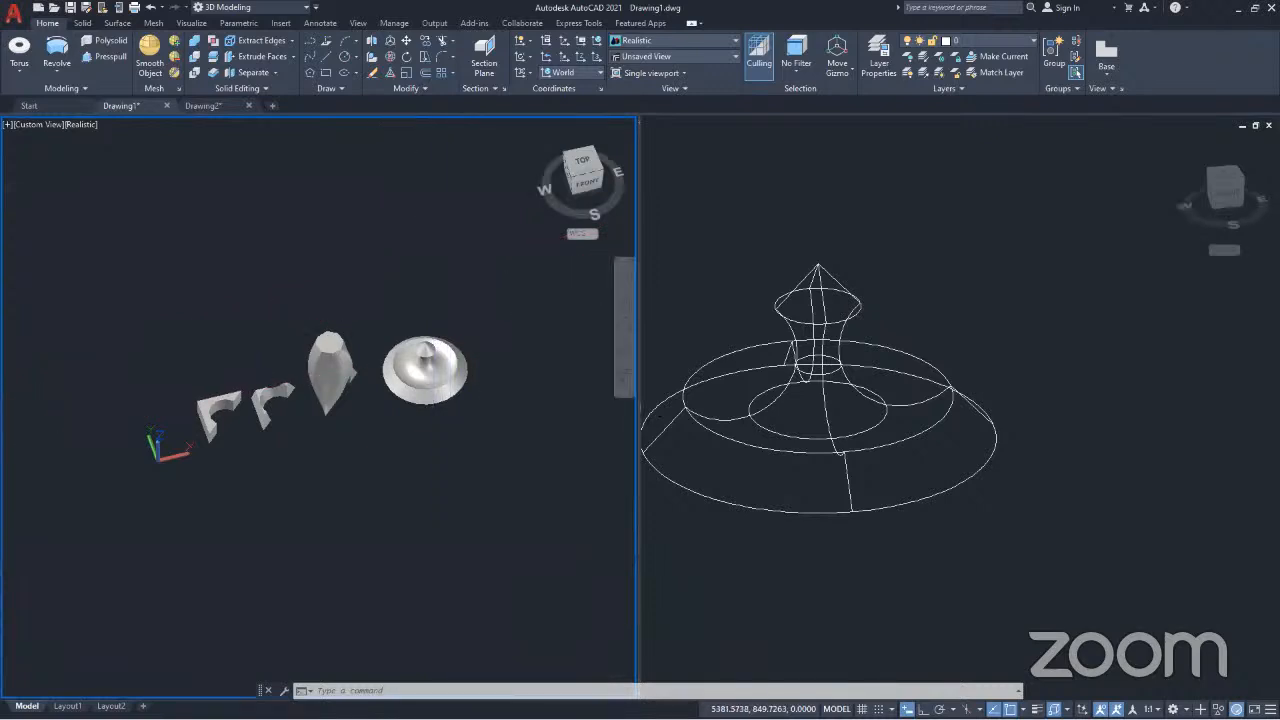
{"action": "scroll", "coordinate": [433, 370], "scroll_direction": "up", "scroll_amount": 5}
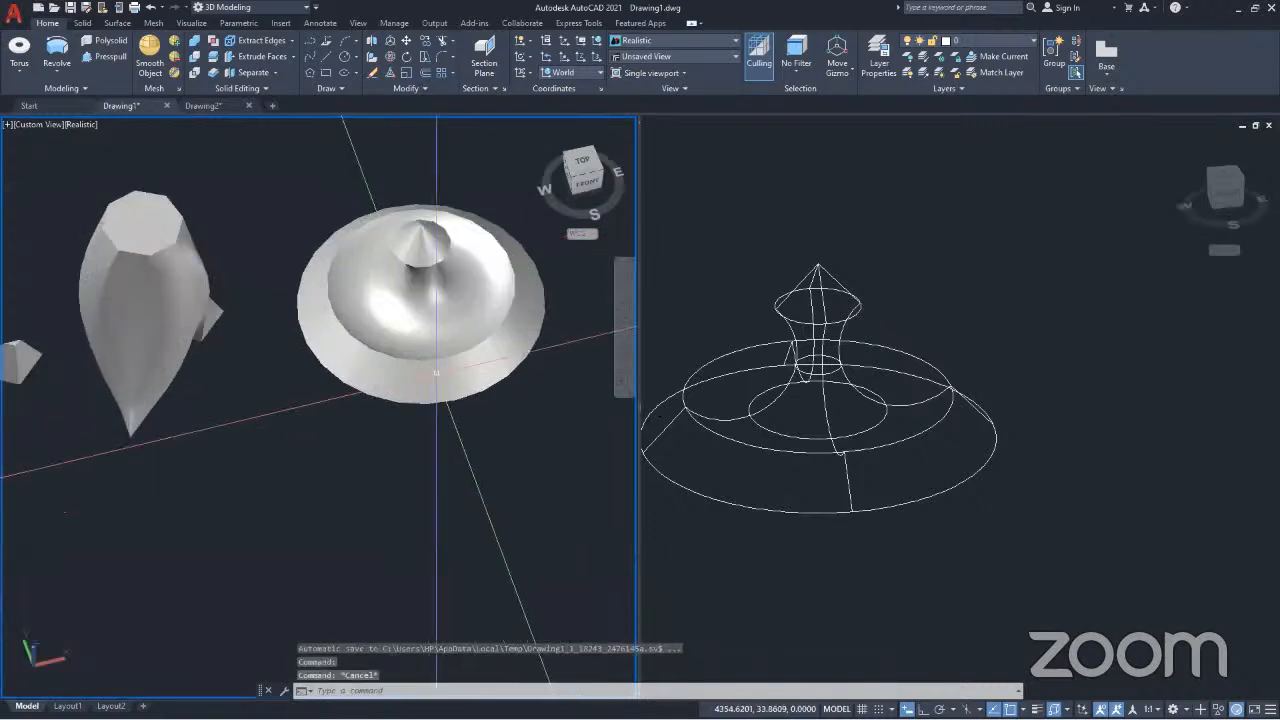
{"action": "scroll", "coordinate": [436, 372], "scroll_direction": "down", "scroll_amount": 3}
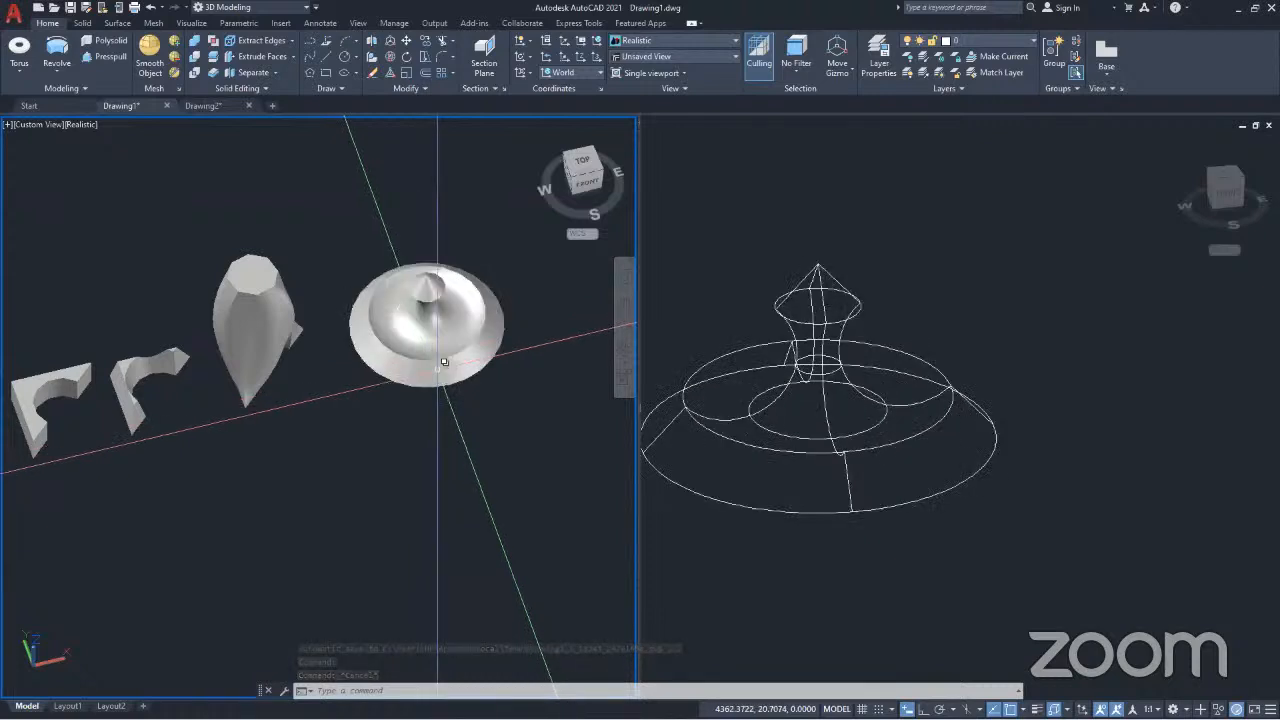
{"action": "scroll", "coordinate": [437, 360], "scroll_direction": "down", "scroll_amount": 3}
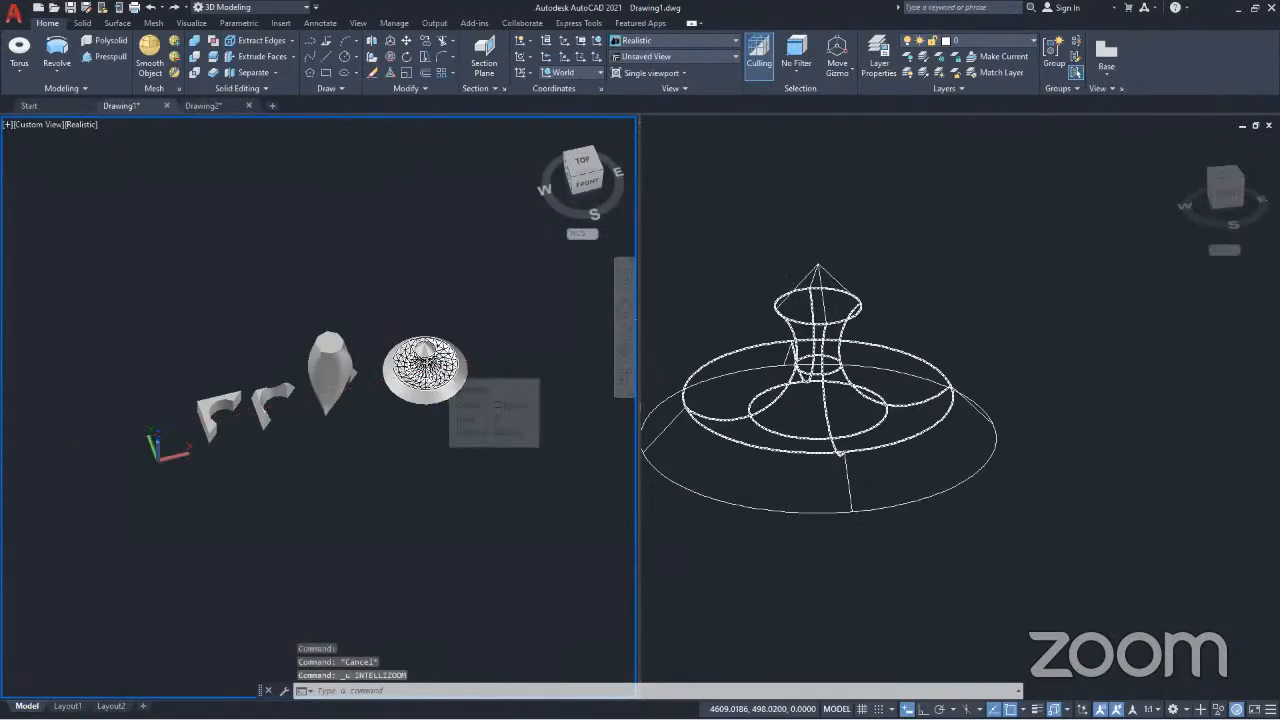
Step: Undo the revolve and the profile's preceding 3D rotation
{"action": "key", "text": "ctrl+z"}
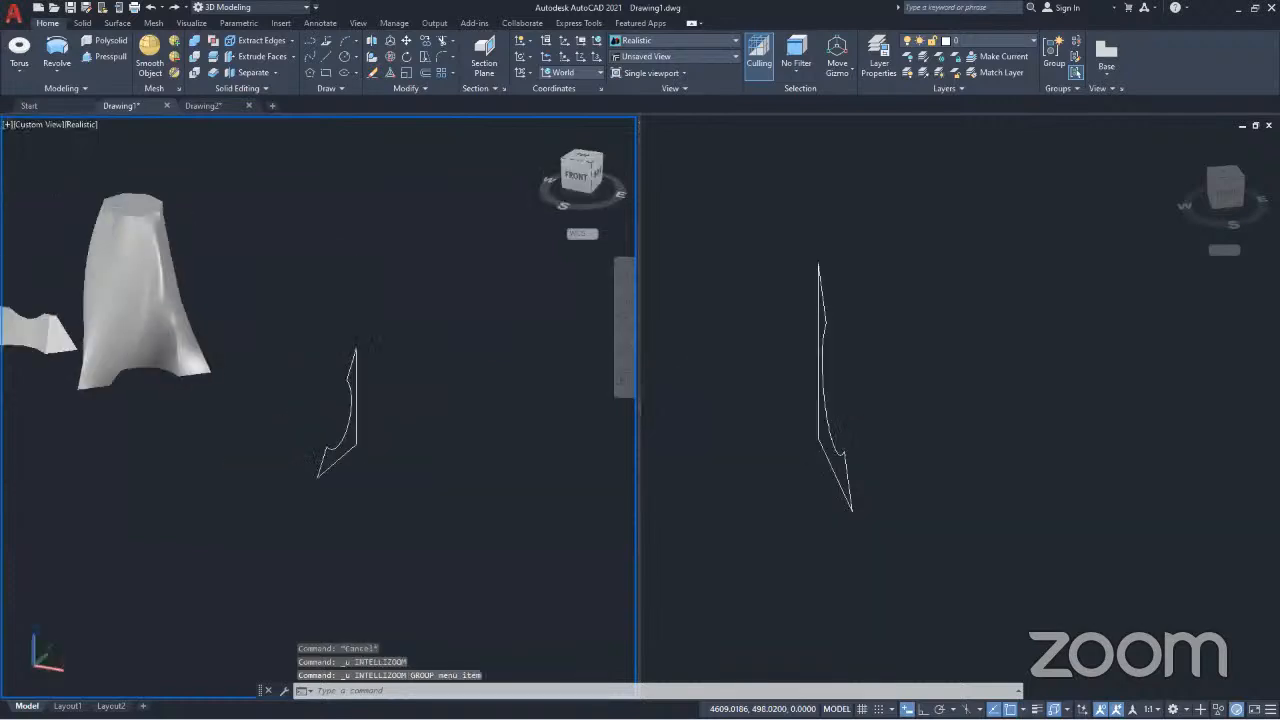
{"action": "key", "text": "ctrl+z"}
{"action": "key", "text": "ctrl+z"}
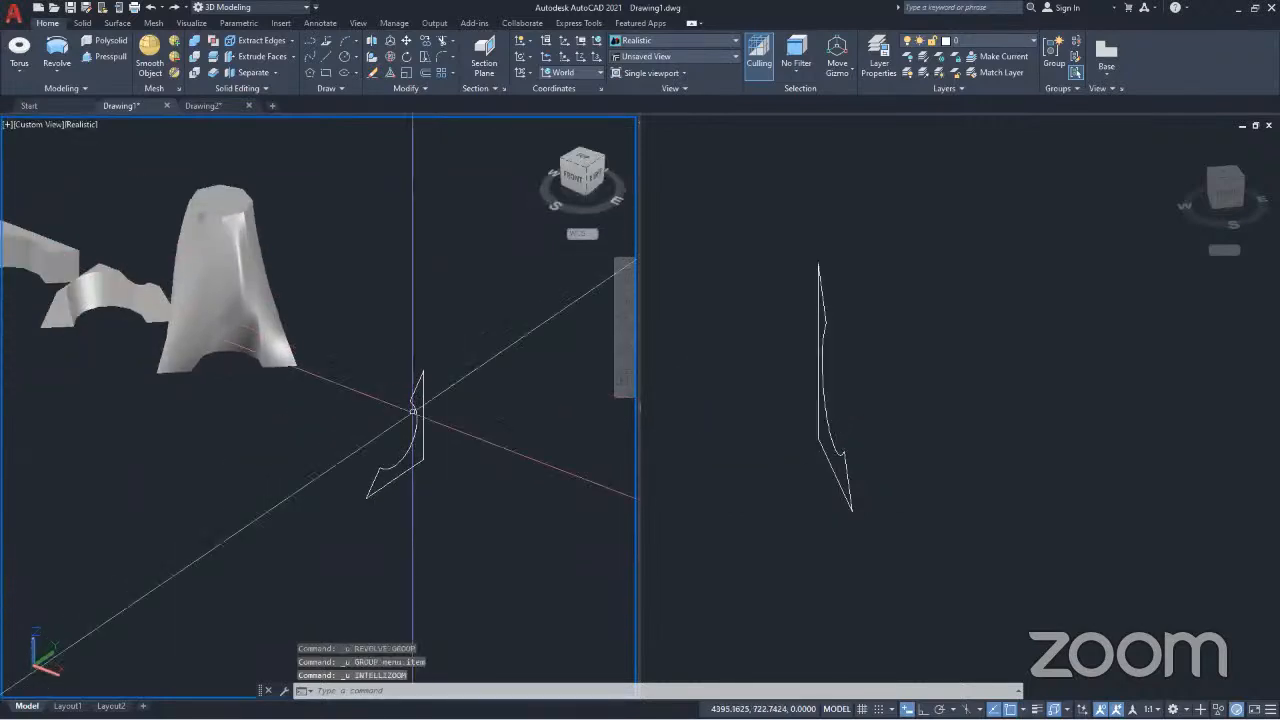
{"action": "key", "text": "ctrl+z"}
{"action": "key", "text": "ctrl+z"}
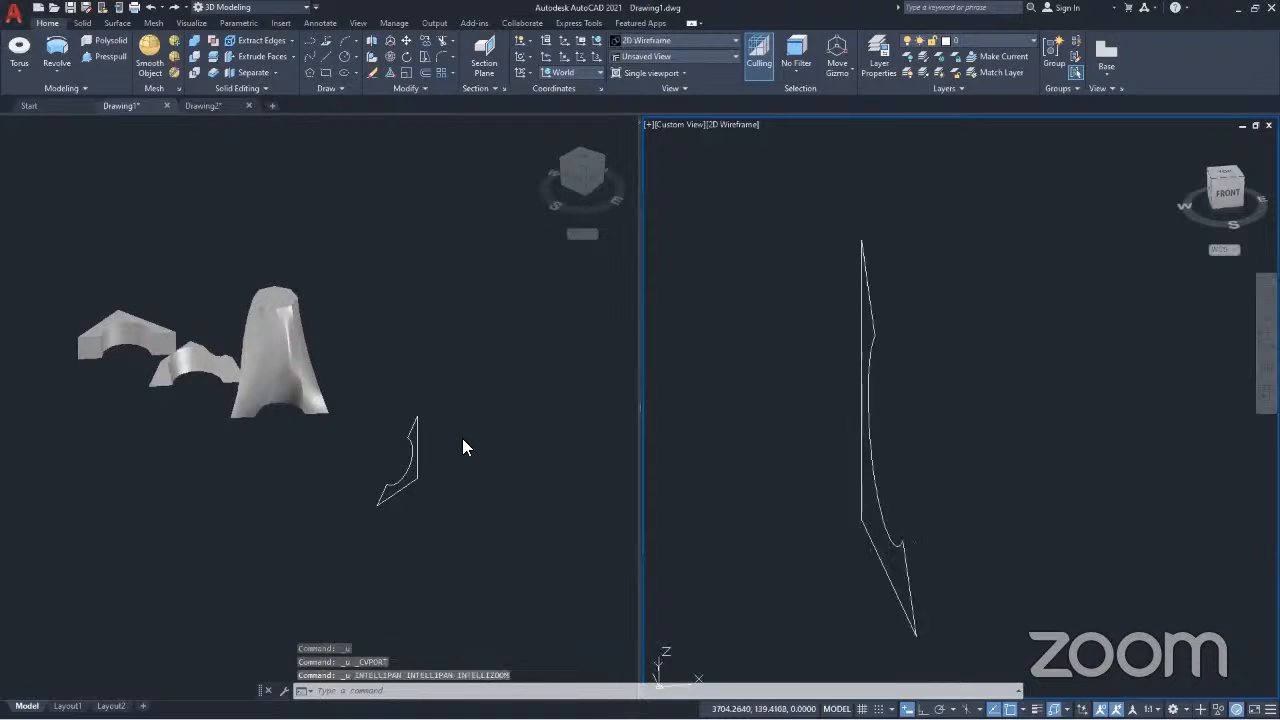
{"action": "key", "text": "ctrl+z"}
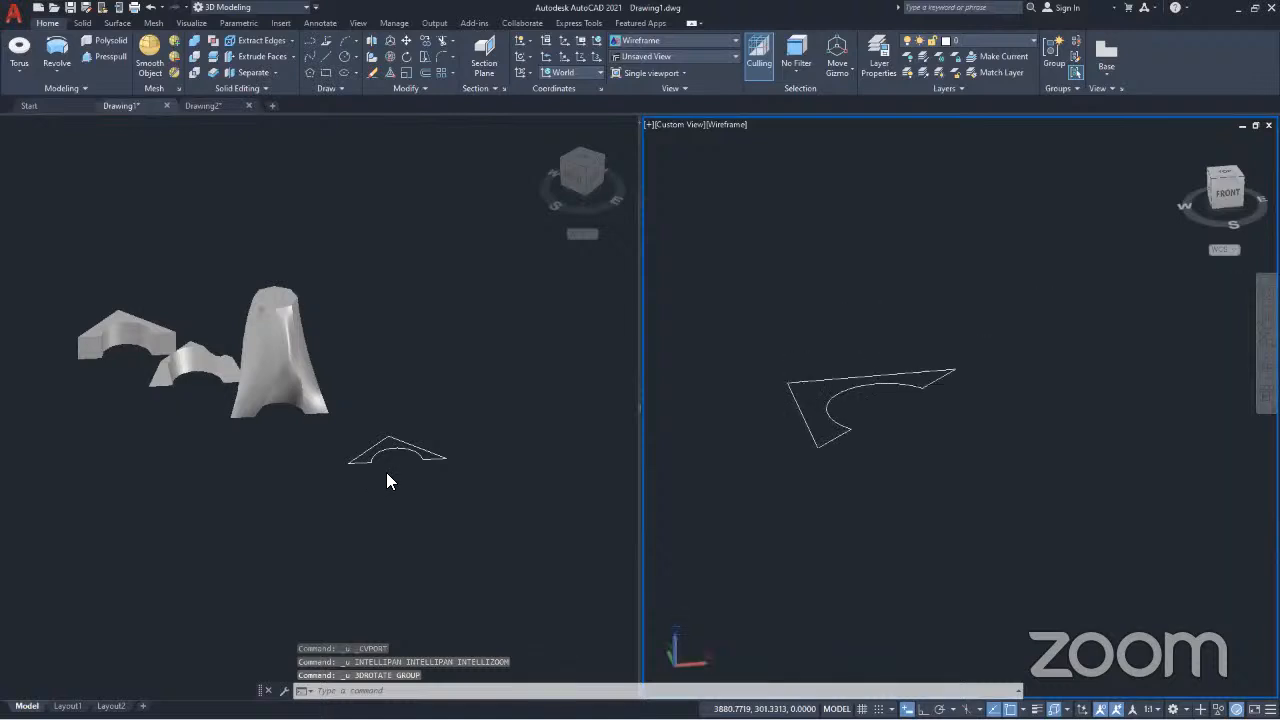
Step: Stand the flat closed profile upright by 3D-rotating it 90 degrees about the Y axis
{"action": "middle_click_drag", "start_coordinate": [857, 428], "coordinate": [900, 452], "text": "shift"}
{"action": "left_click", "coordinate": [913, 438]}
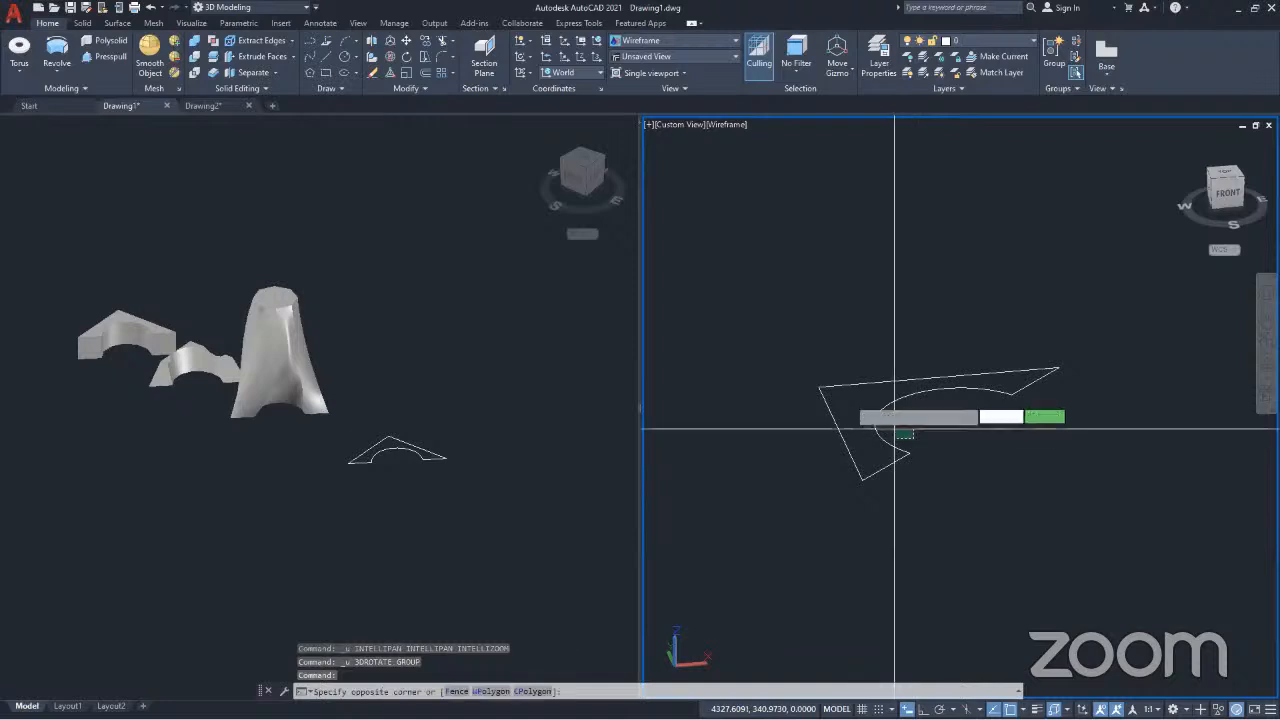
{"action": "left_click", "coordinate": [808, 380]}
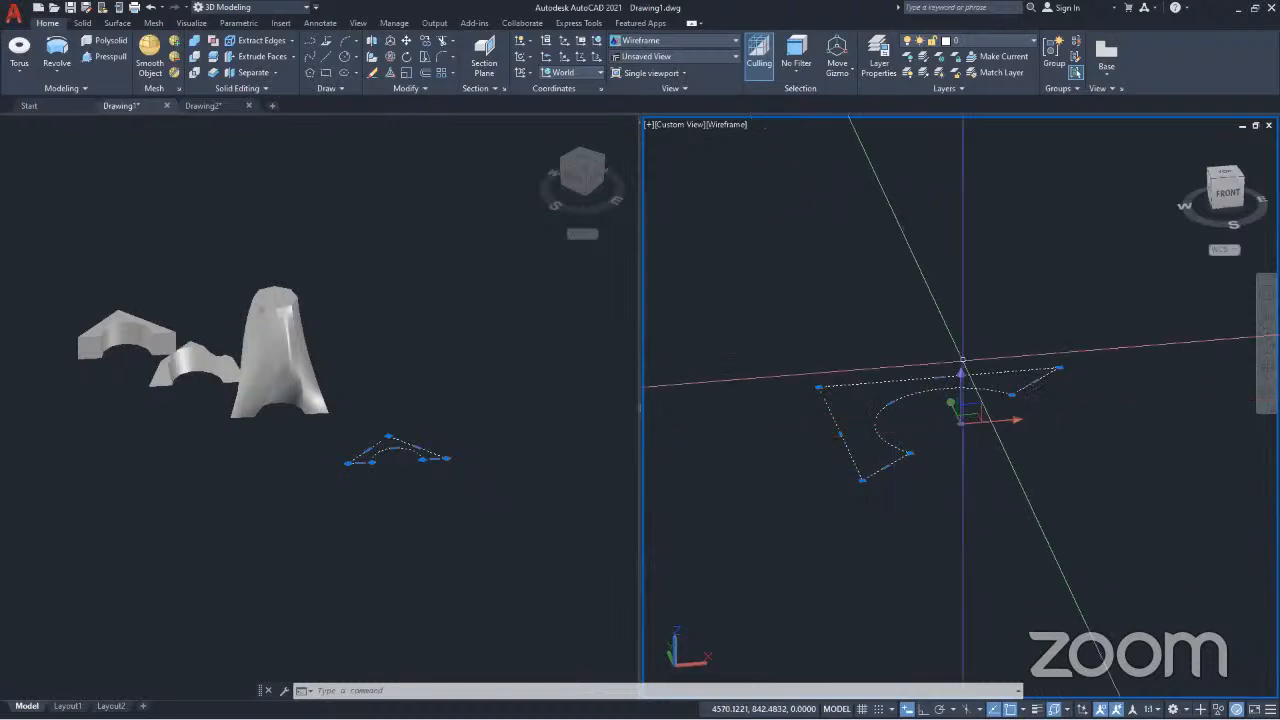
{"action": "left_click", "coordinate": [391, 56]}
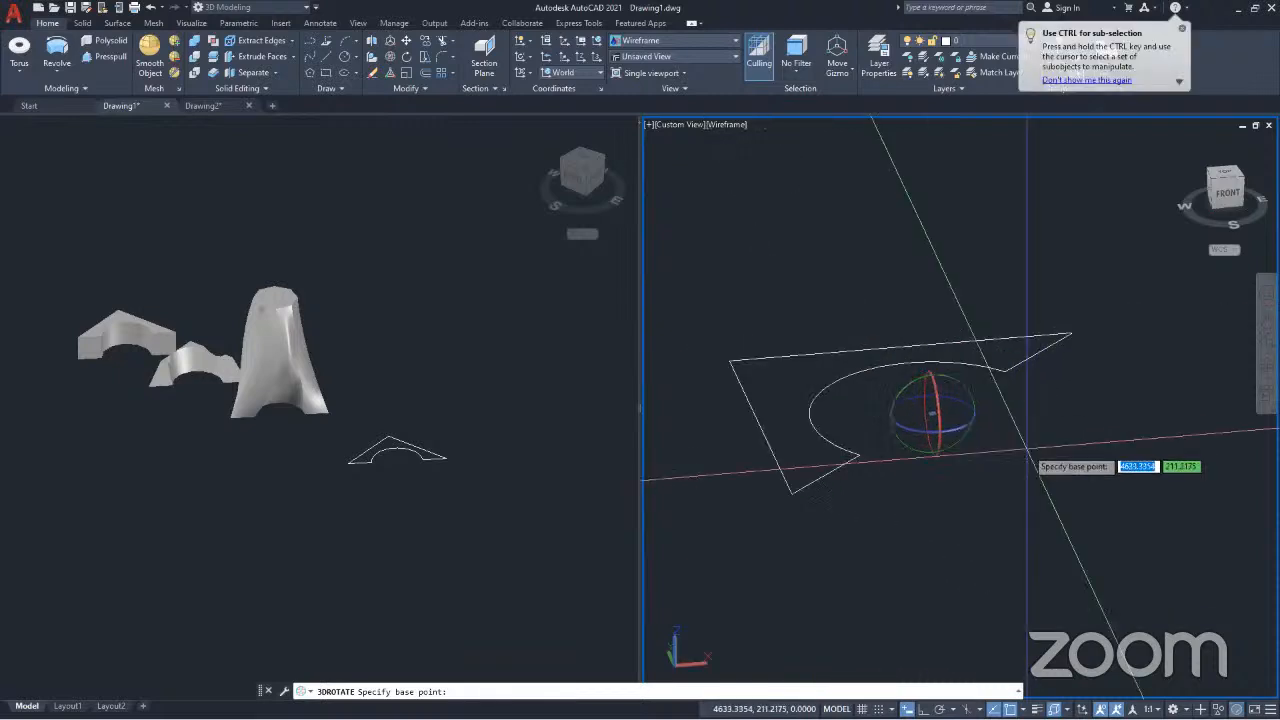
{"action": "left_click", "coordinate": [964, 386]}
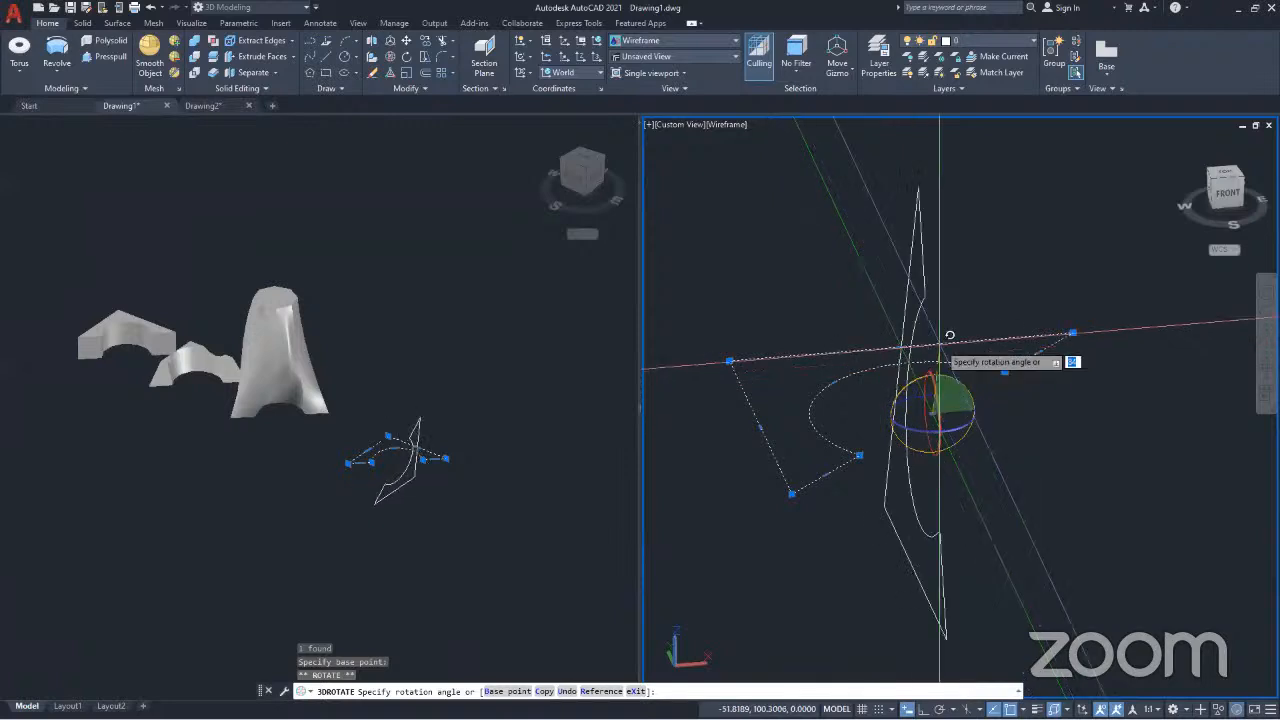
{"action": "key", "text": "Return"}
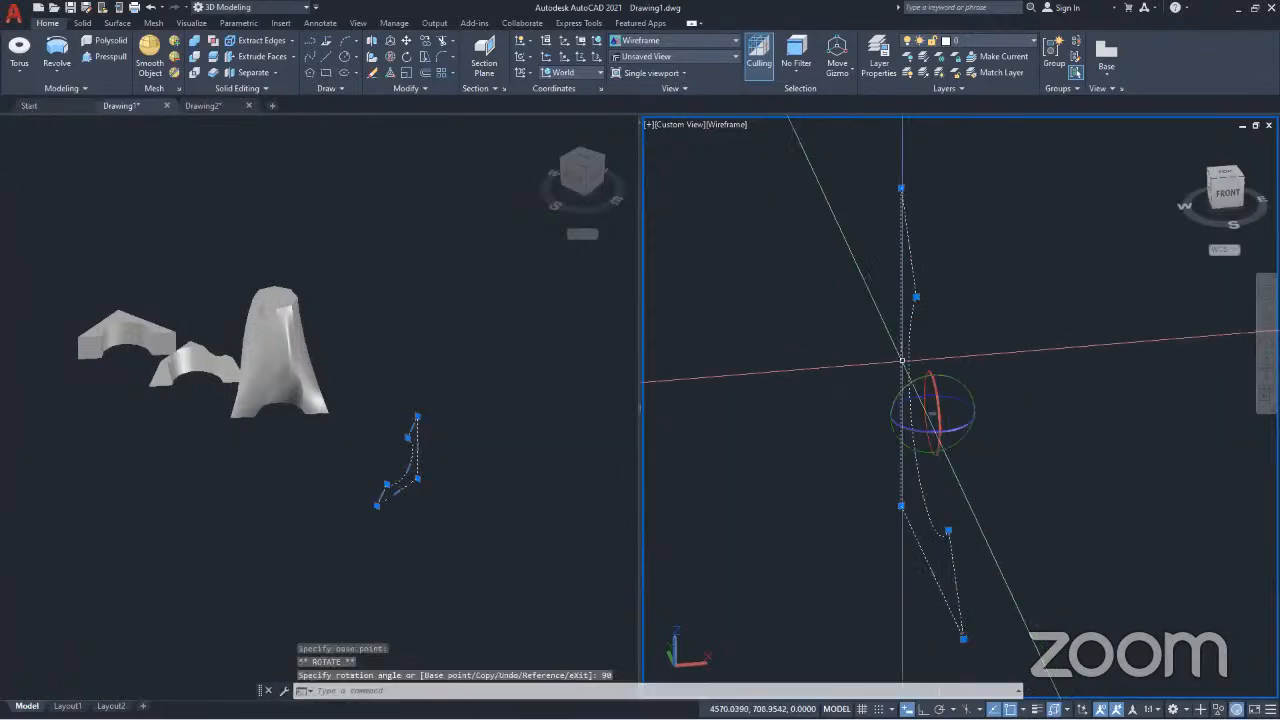
{"action": "key", "text": "Escape"}
{"action": "scroll", "coordinate": [648, 387], "scroll_direction": "up", "scroll_amount": 4}
{"action": "left_click", "coordinate": [418, 476]}
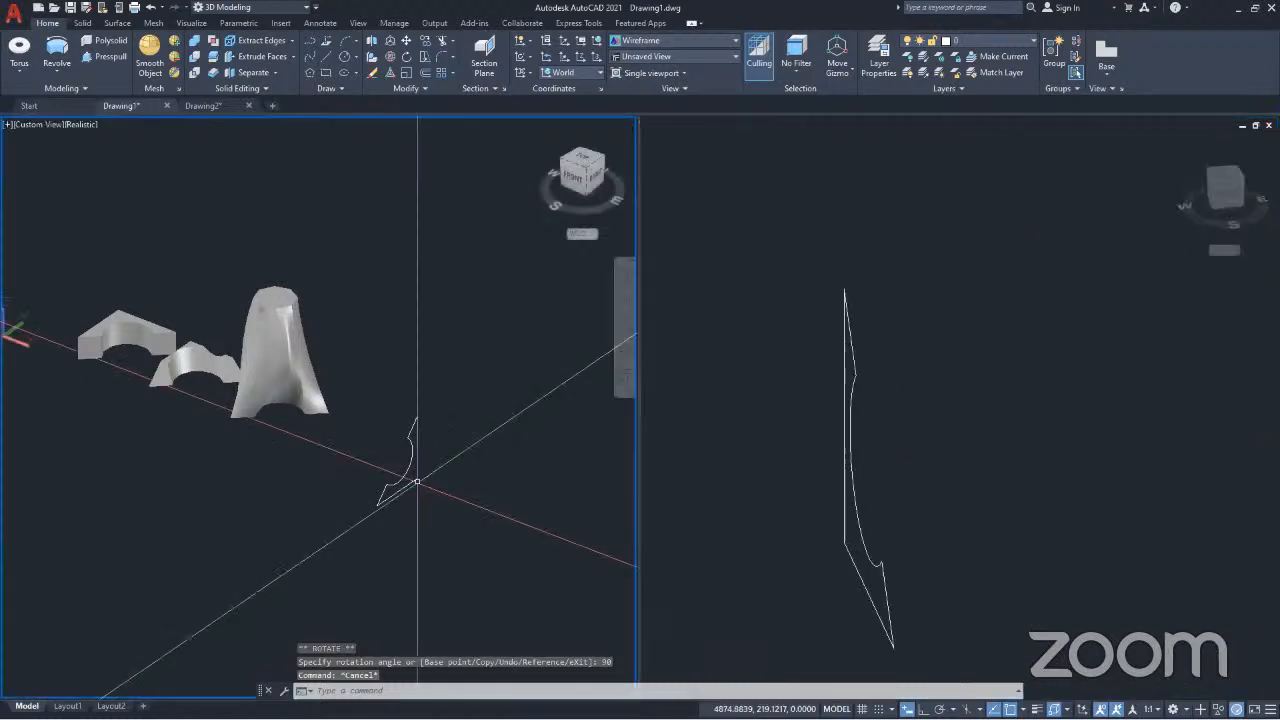
{"action": "scroll", "coordinate": [407, 498], "scroll_direction": "up", "scroll_amount": 5}
{"action": "middle_click_drag", "start_coordinate": [407, 498], "coordinate": [281, 465]}
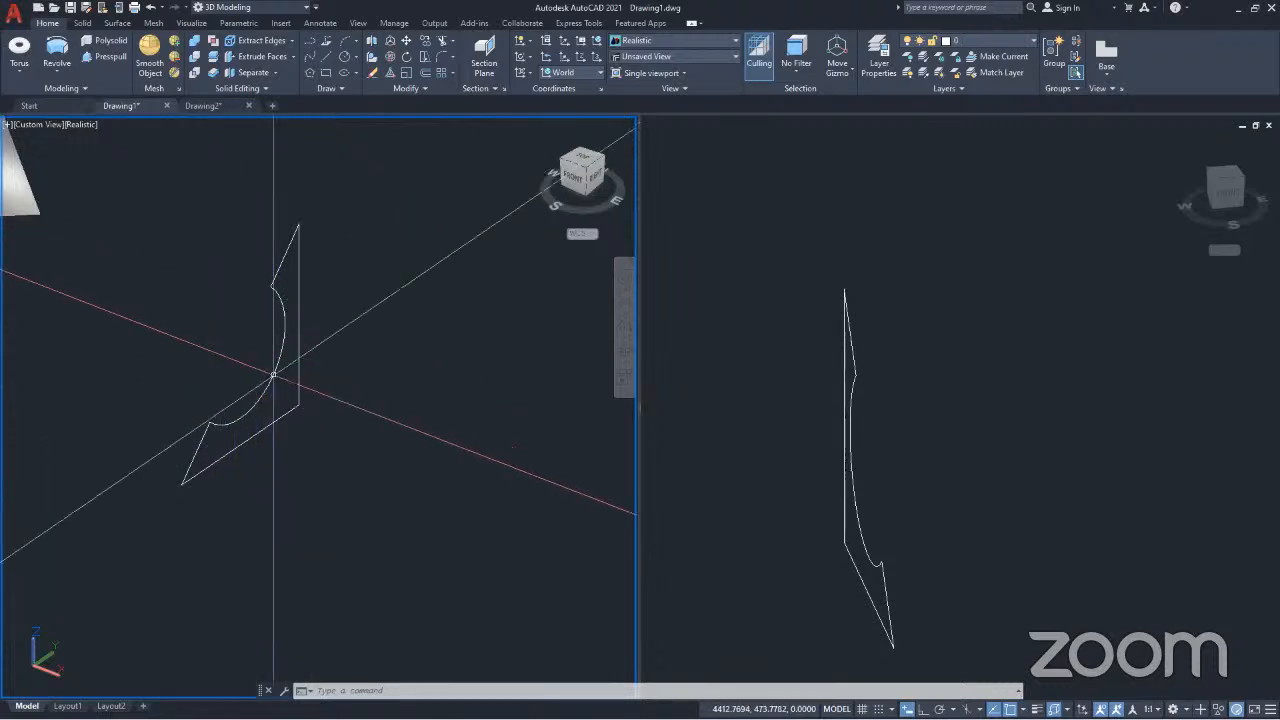
{"action": "left_click", "coordinate": [284, 306]}
{"action": "key", "text": "Escape"}
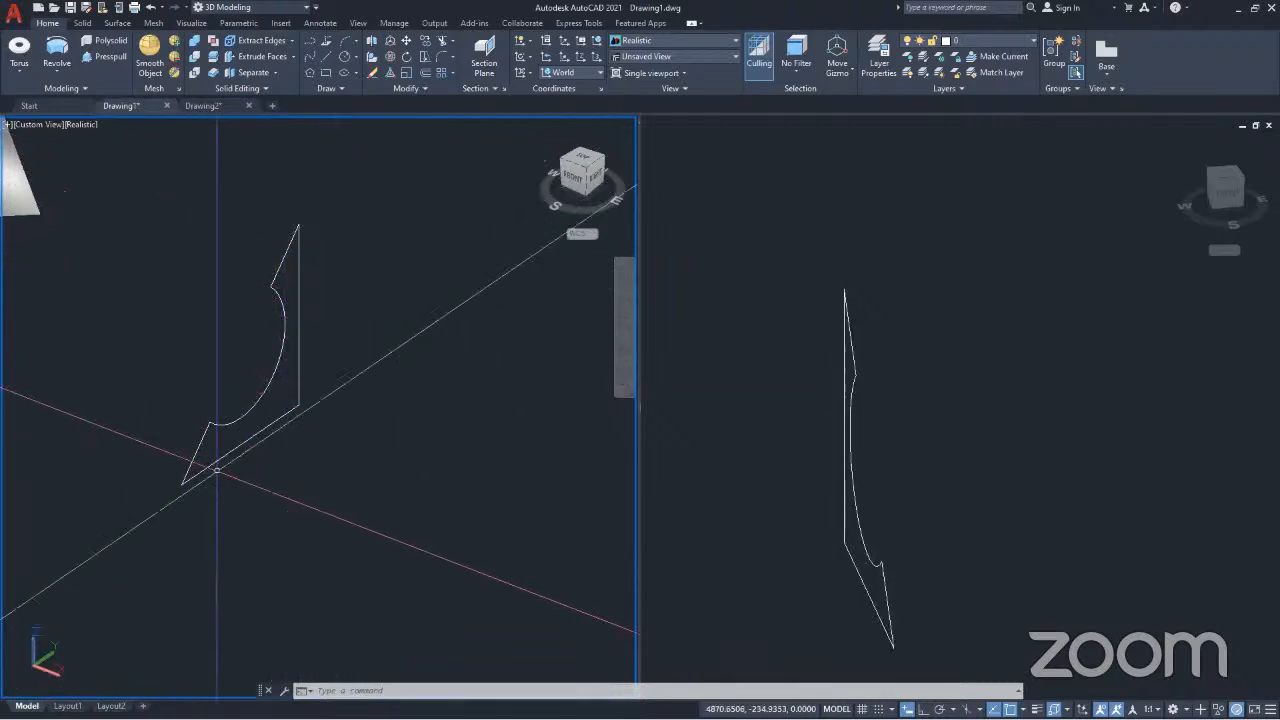
{"action": "mouse_move", "coordinate": [246, 486]}
{"action": "middle_mouse_down"}
{"action": "mouse_move", "coordinate": [277, 494]}
{"action": "mouse_move", "coordinate": [246, 486]}
{"action": "mouse_move", "coordinate": [247, 508]}
{"action": "middle_mouse_up"}
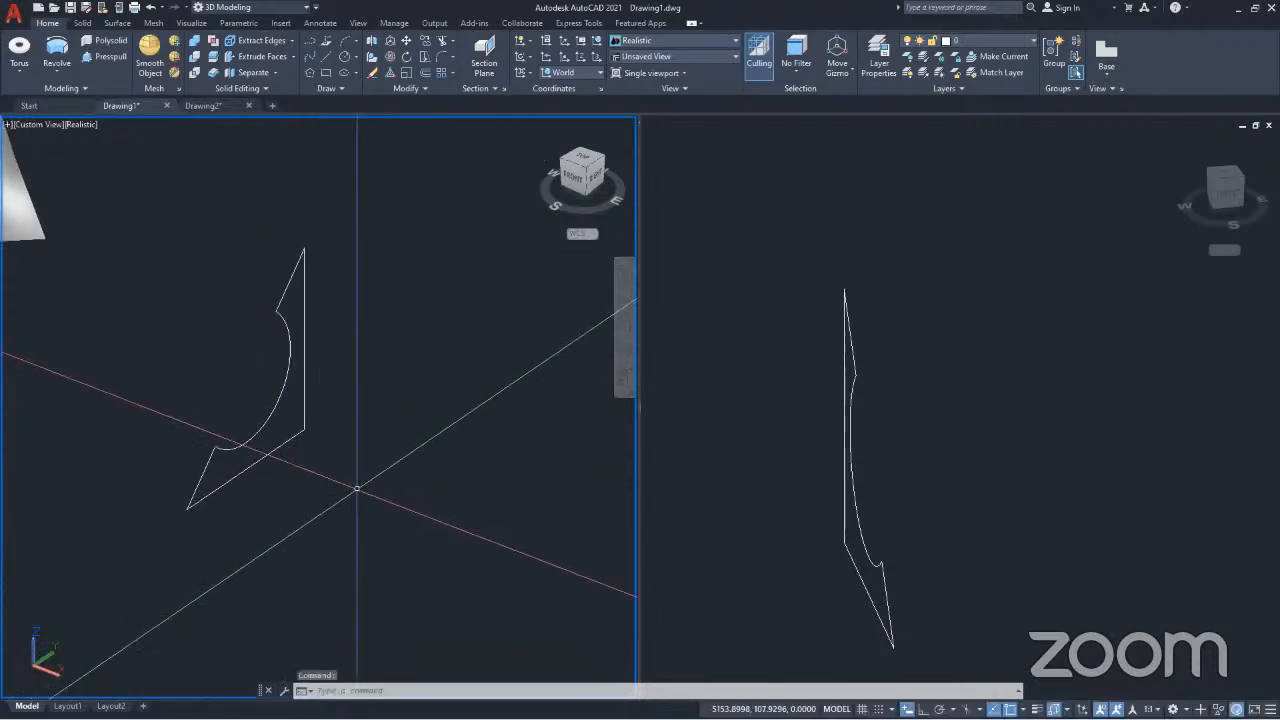
Step: Start copying the upright closed profile from its lower tip and undo the freely placed duplicate
{"action": "left_click", "coordinate": [298, 500]}
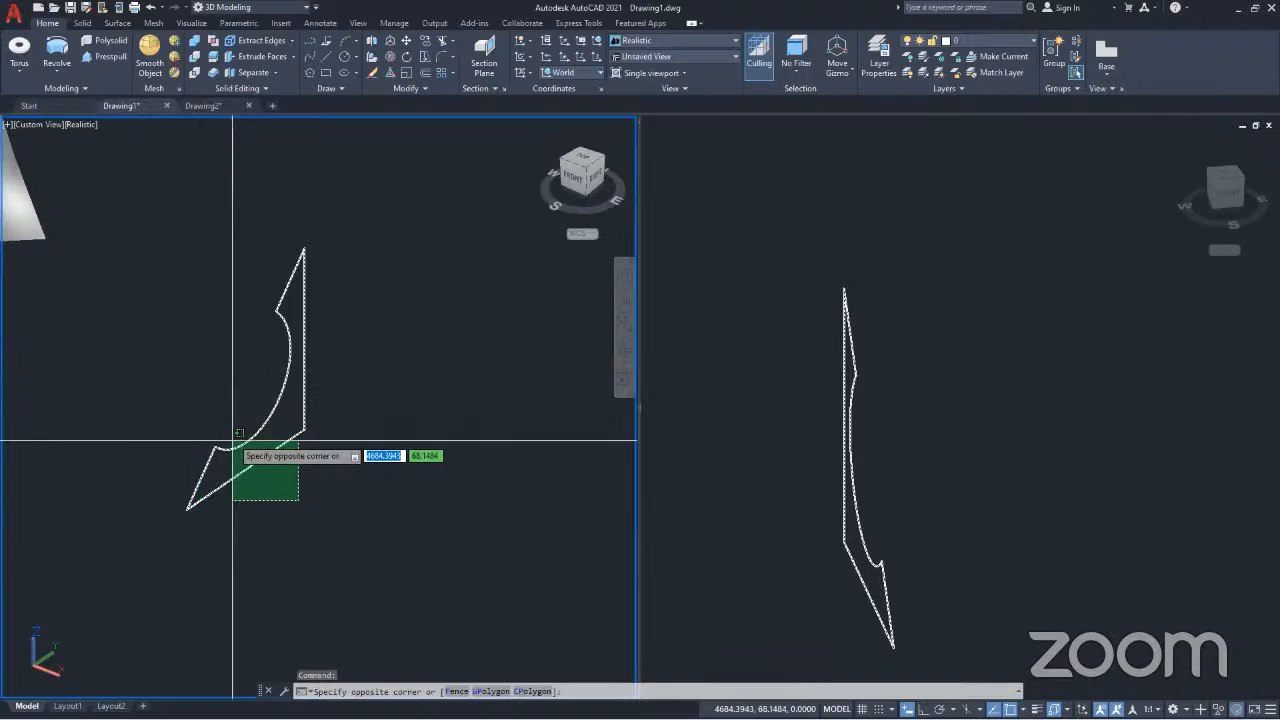
{"action": "left_click", "coordinate": [178, 384]}
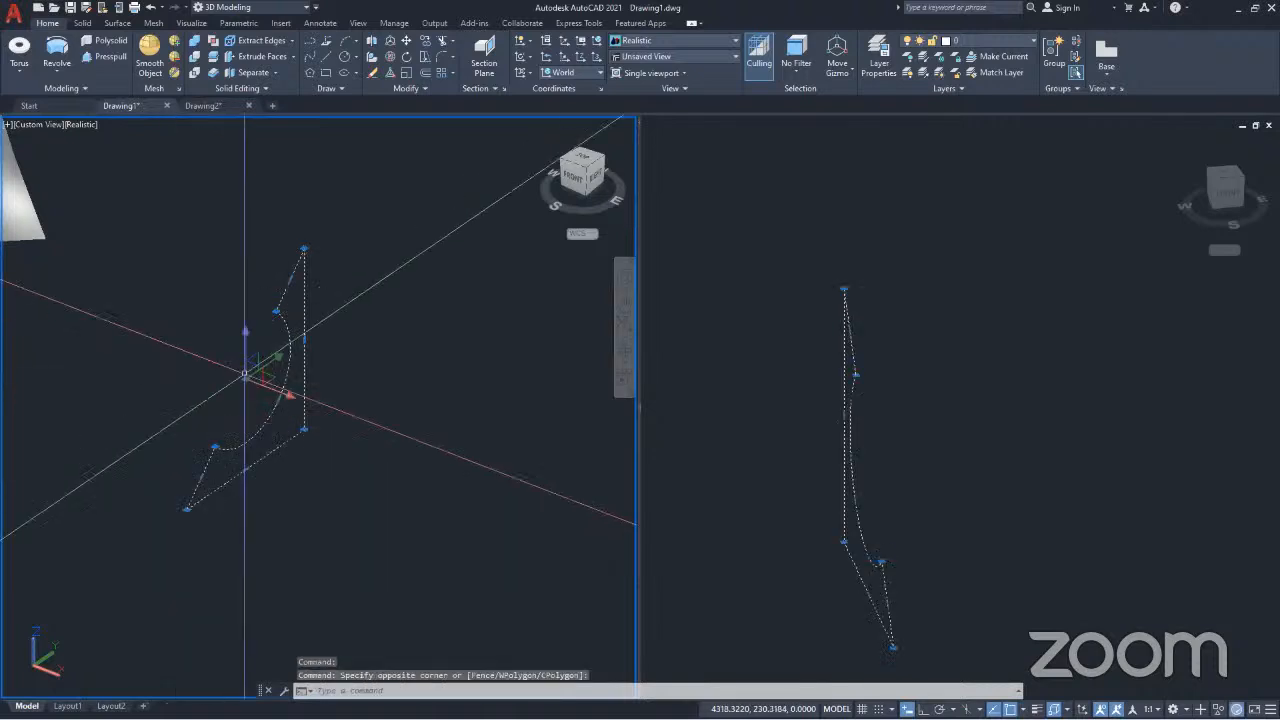
{"action": "left_click", "coordinate": [425, 41]}
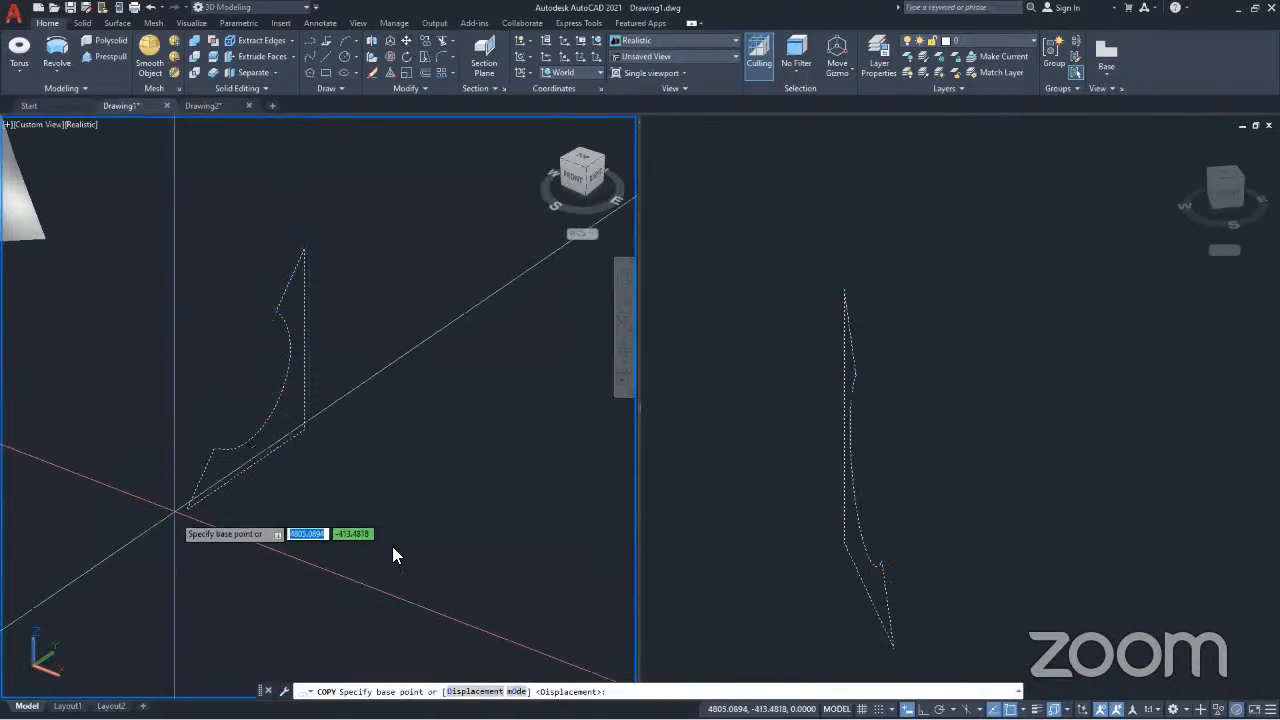
{"action": "left_click", "coordinate": [734, 471]}
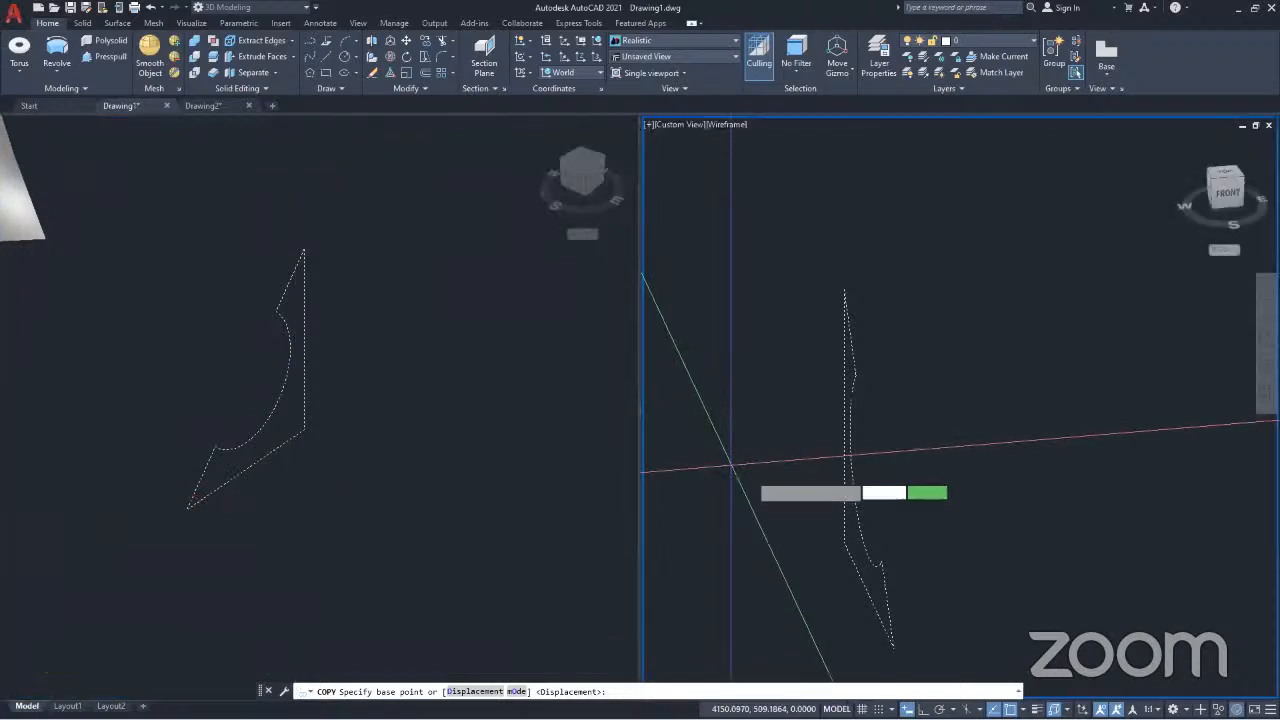
{"action": "scroll", "coordinate": [790, 489], "scroll_direction": "down", "scroll_amount": 3}
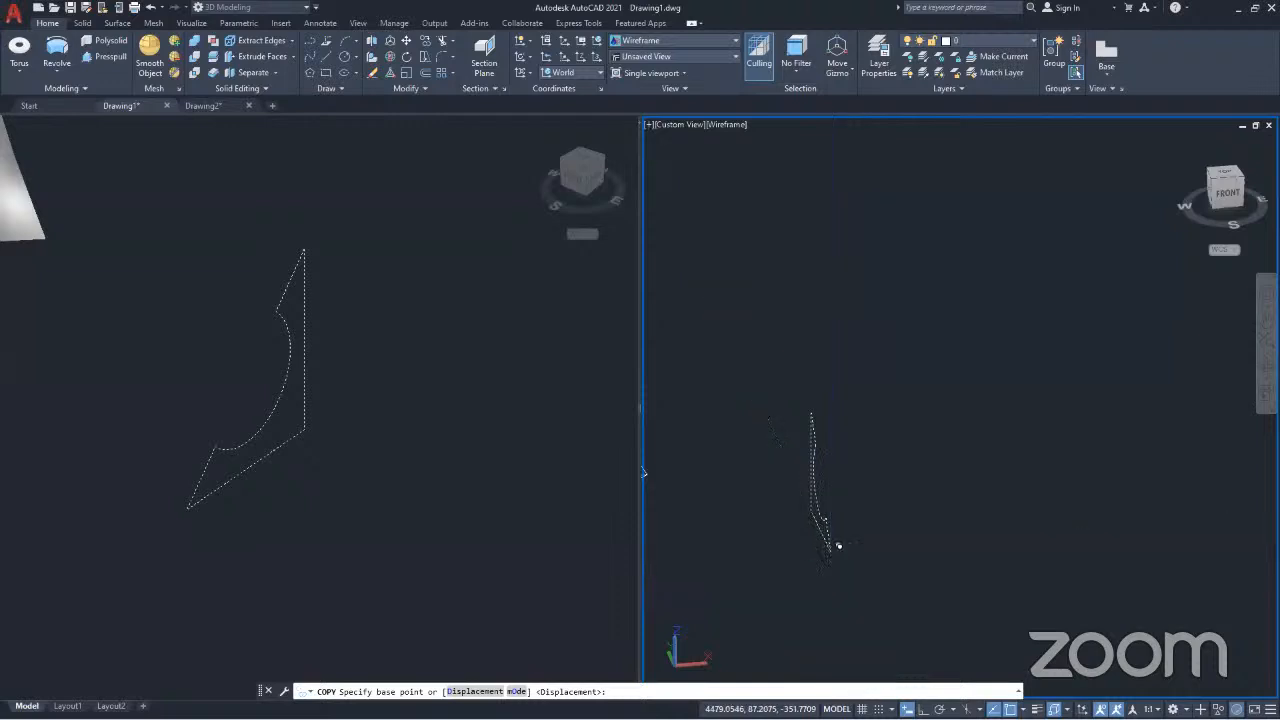
{"action": "left_click", "coordinate": [831, 551]}
{"action": "left_click", "coordinate": [940, 522]}
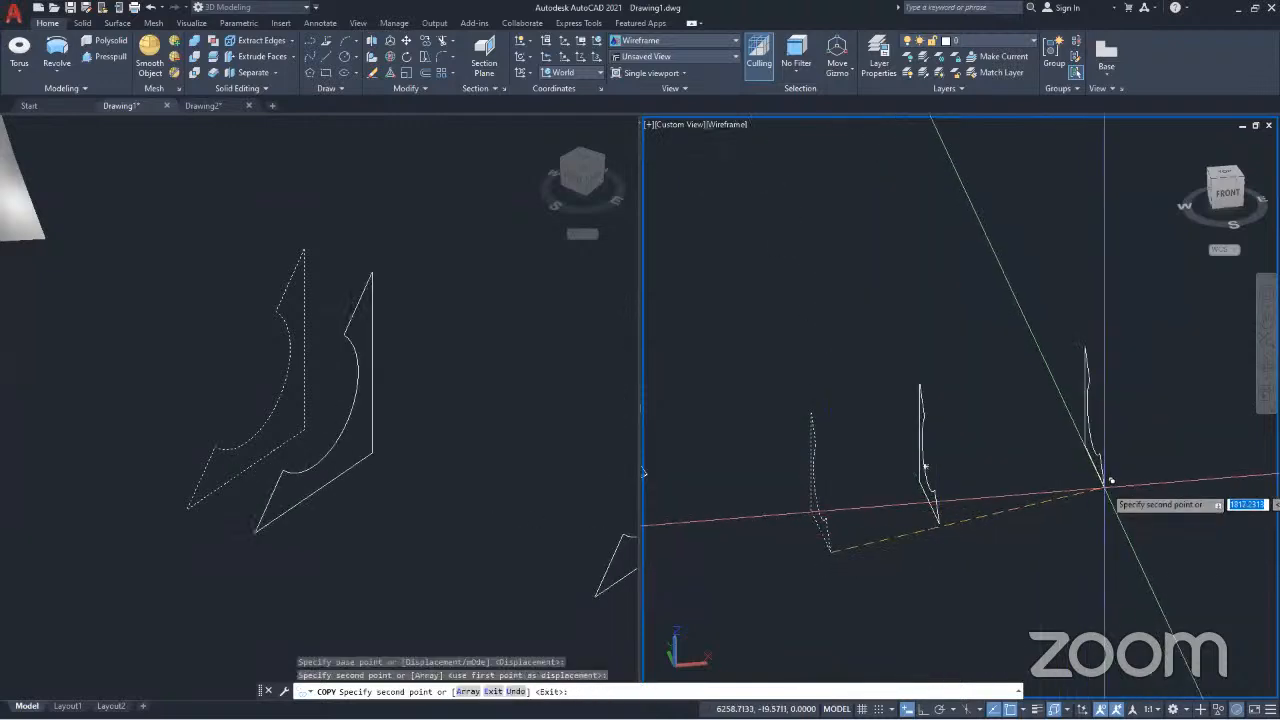
{"action": "key", "text": "ctrl+z"}
Step: Place two copies of the upright profile in a row along the X axis with Ortho mode on
{"action": "scroll", "coordinate": [804, 431], "scroll_direction": "down", "scroll_amount": 2}
{"action": "scroll", "coordinate": [806, 432], "scroll_direction": "down", "scroll_amount": 2}
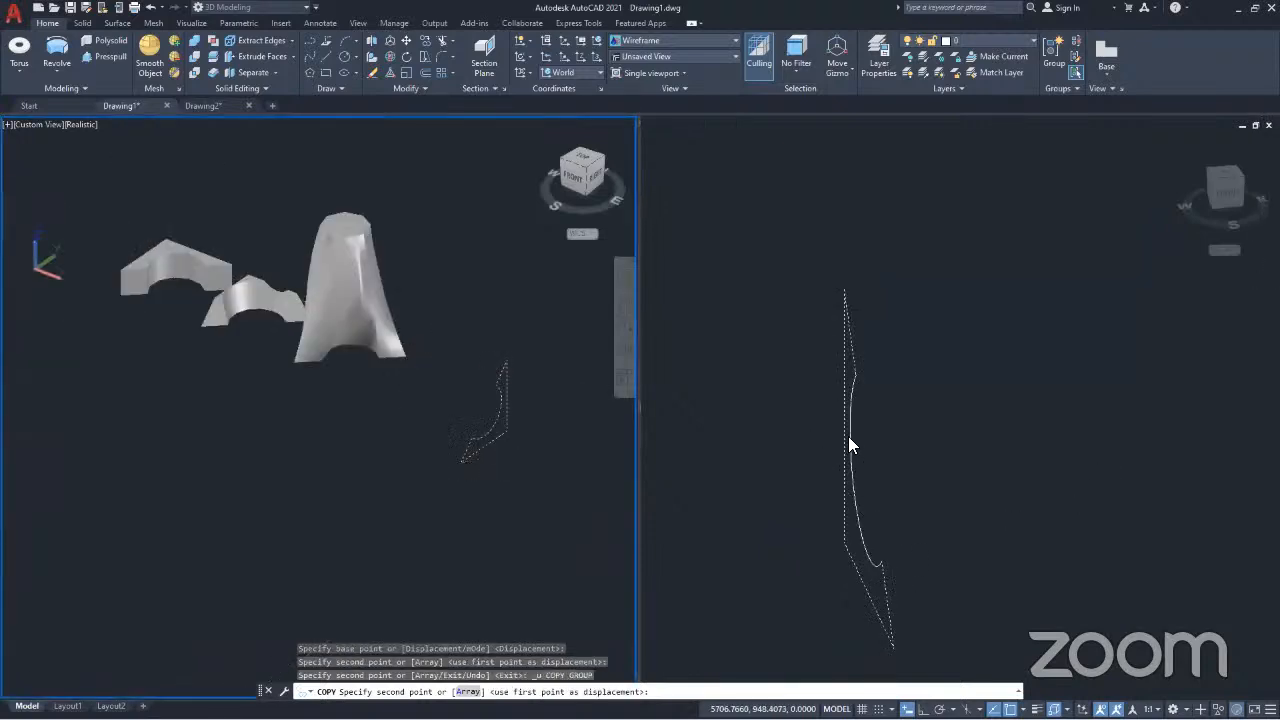
{"action": "left_click", "coordinate": [849, 444]}
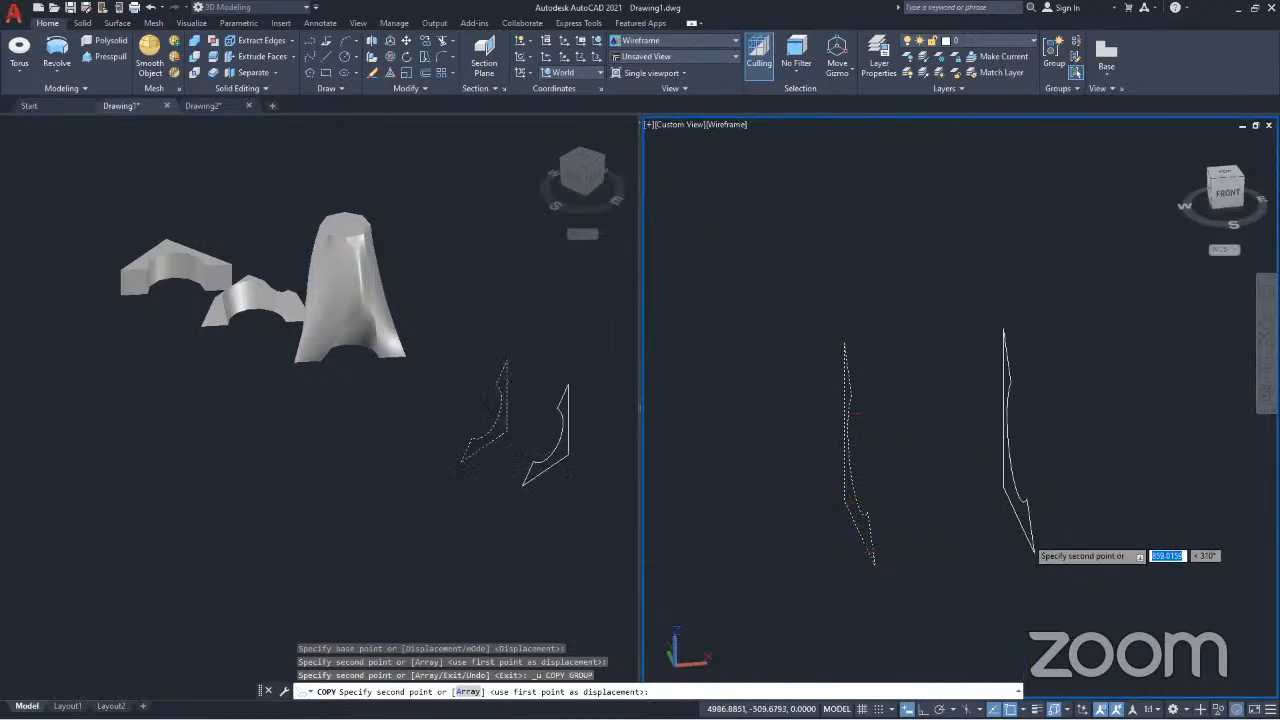
{"action": "key", "text": "F8"}
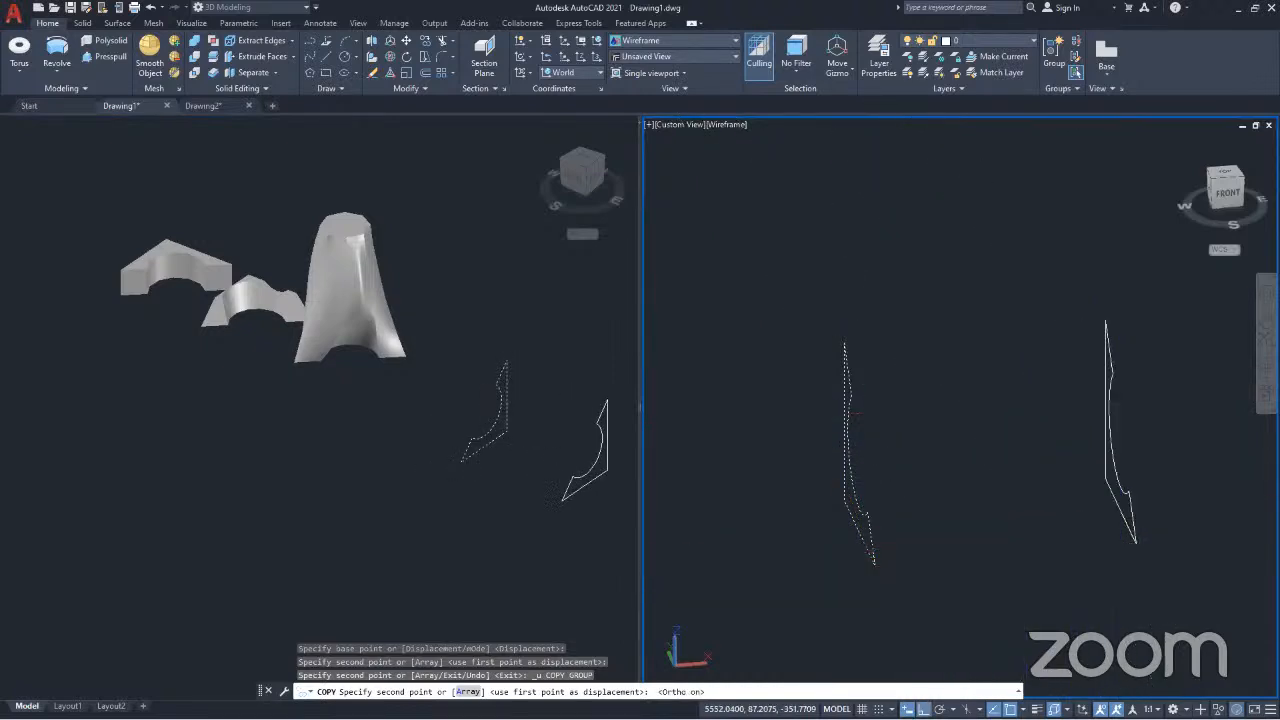
{"action": "left_click", "coordinate": [1119, 510]}
{"action": "middle_click_drag", "start_coordinate": [1114, 453], "coordinate": [882, 450]}
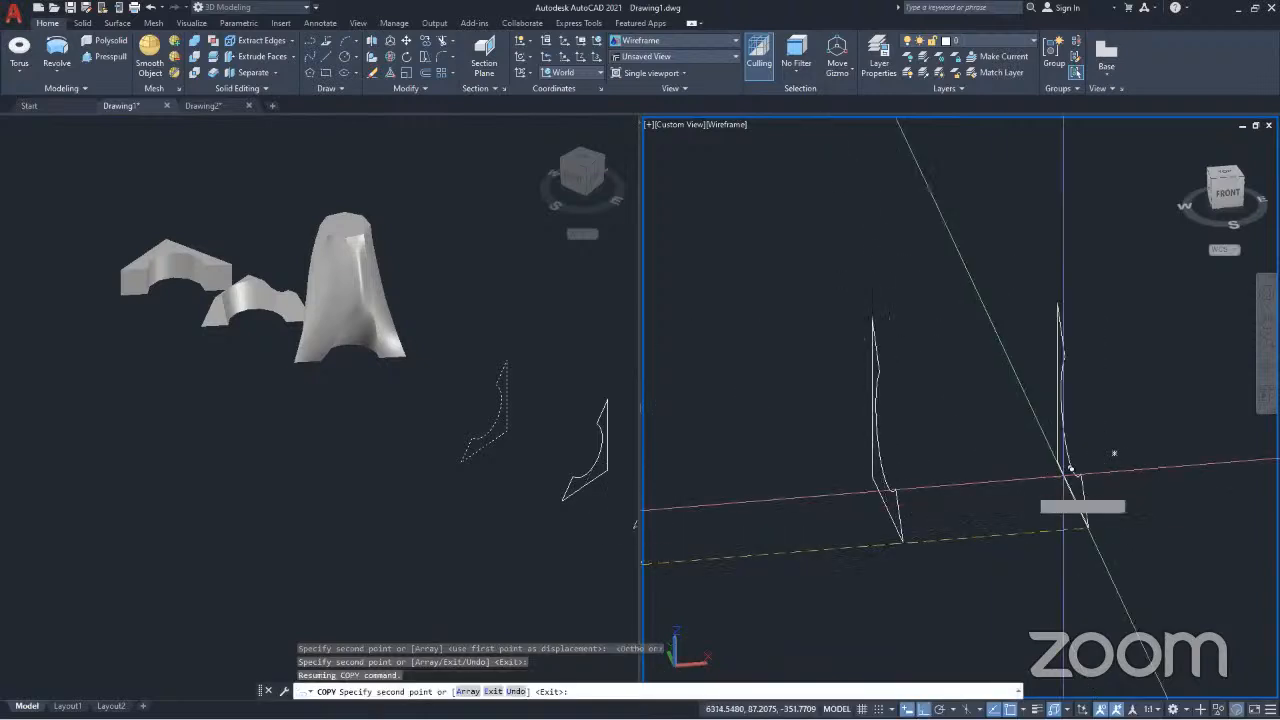
{"action": "left_click", "coordinate": [1178, 455]}
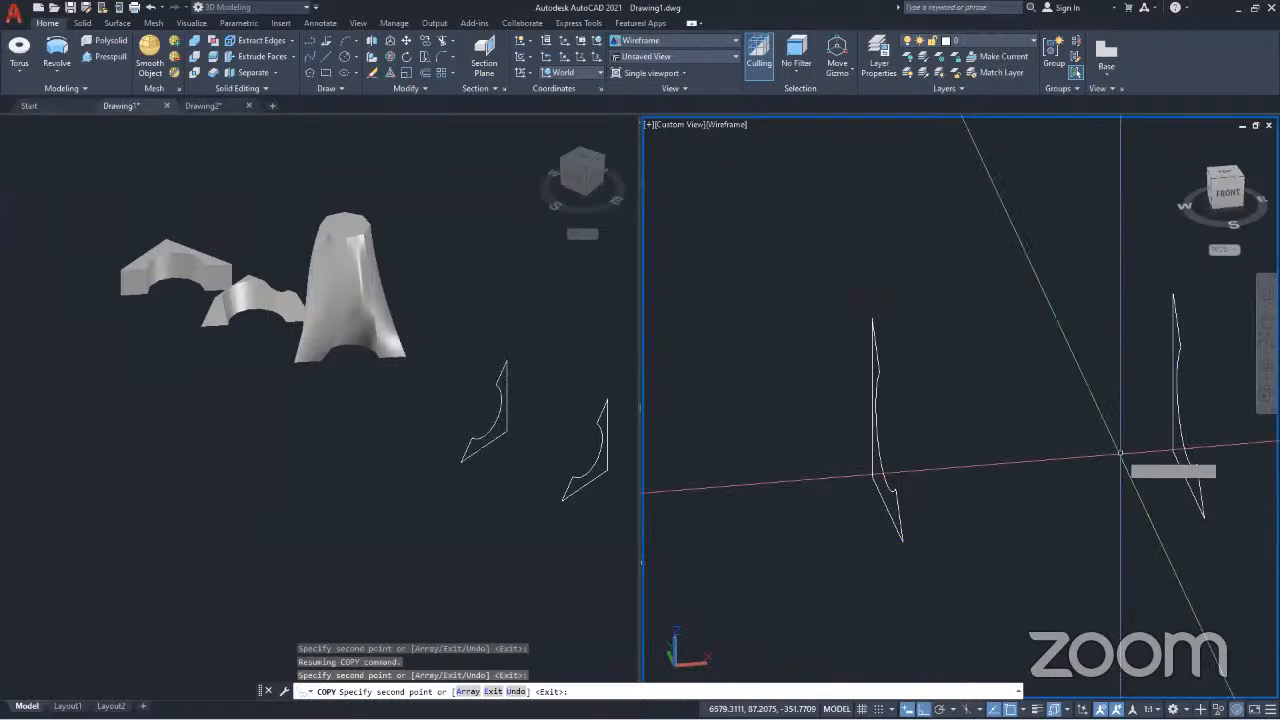
{"action": "key", "text": "Return"}
Step: Revolve the original upright profile 360 degrees about its straight vertical edge to form a solid
{"action": "scroll", "coordinate": [1120, 453], "scroll_direction": "down", "scroll_amount": 4}
{"action": "scroll", "coordinate": [946, 502], "scroll_direction": "up", "scroll_amount": 2}
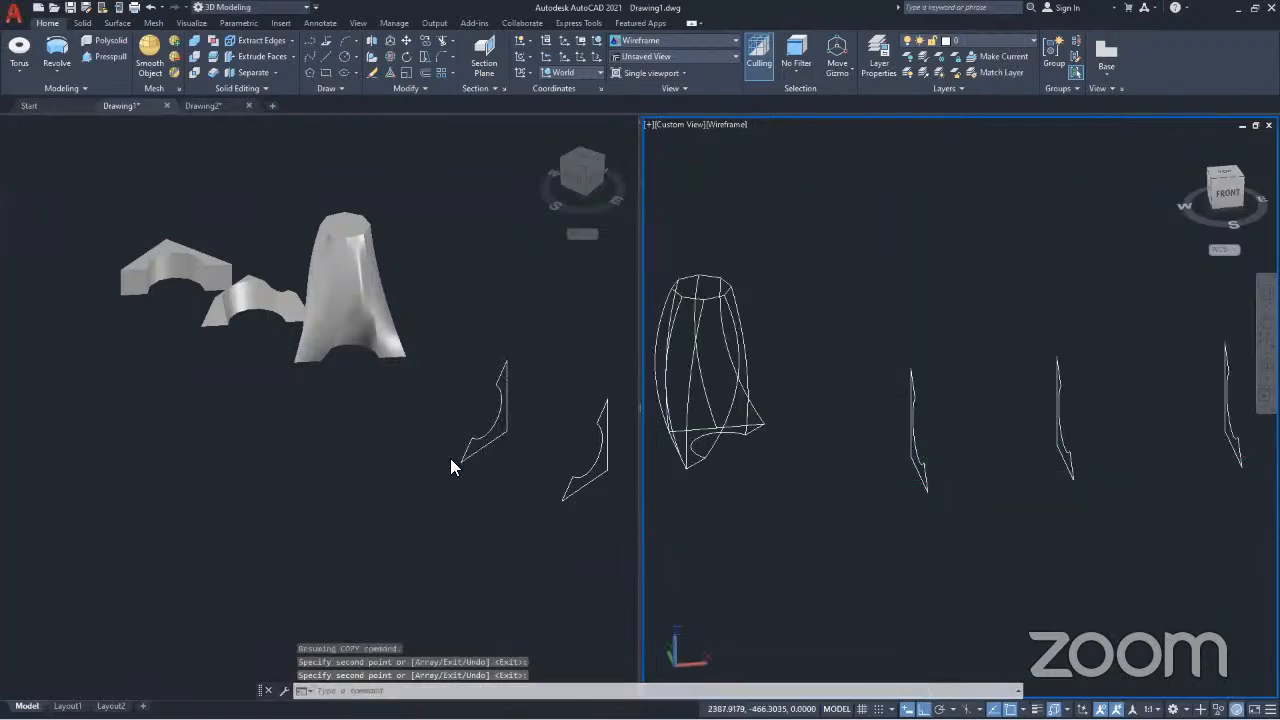
{"action": "left_click", "coordinate": [466, 499]}
{"action": "scroll", "coordinate": [511, 526], "scroll_direction": "up", "scroll_amount": 3}
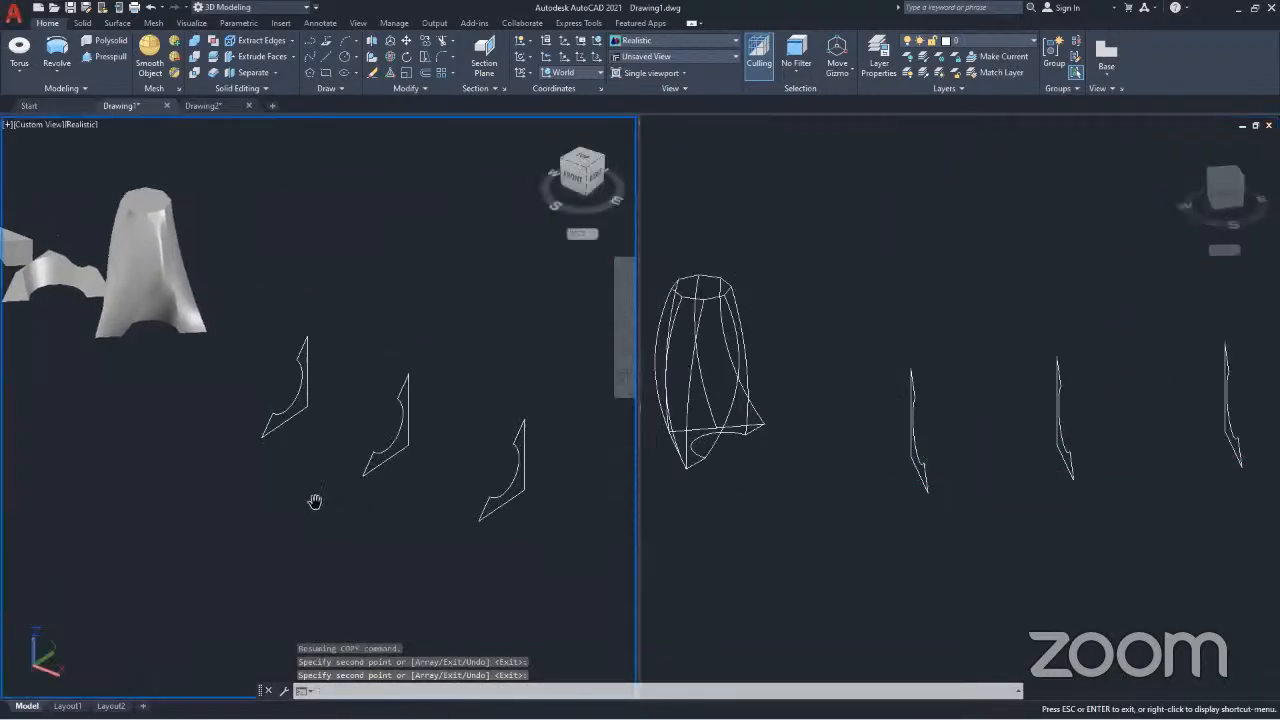
{"action": "scroll", "coordinate": [305, 410], "scroll_direction": "up", "scroll_amount": 2}
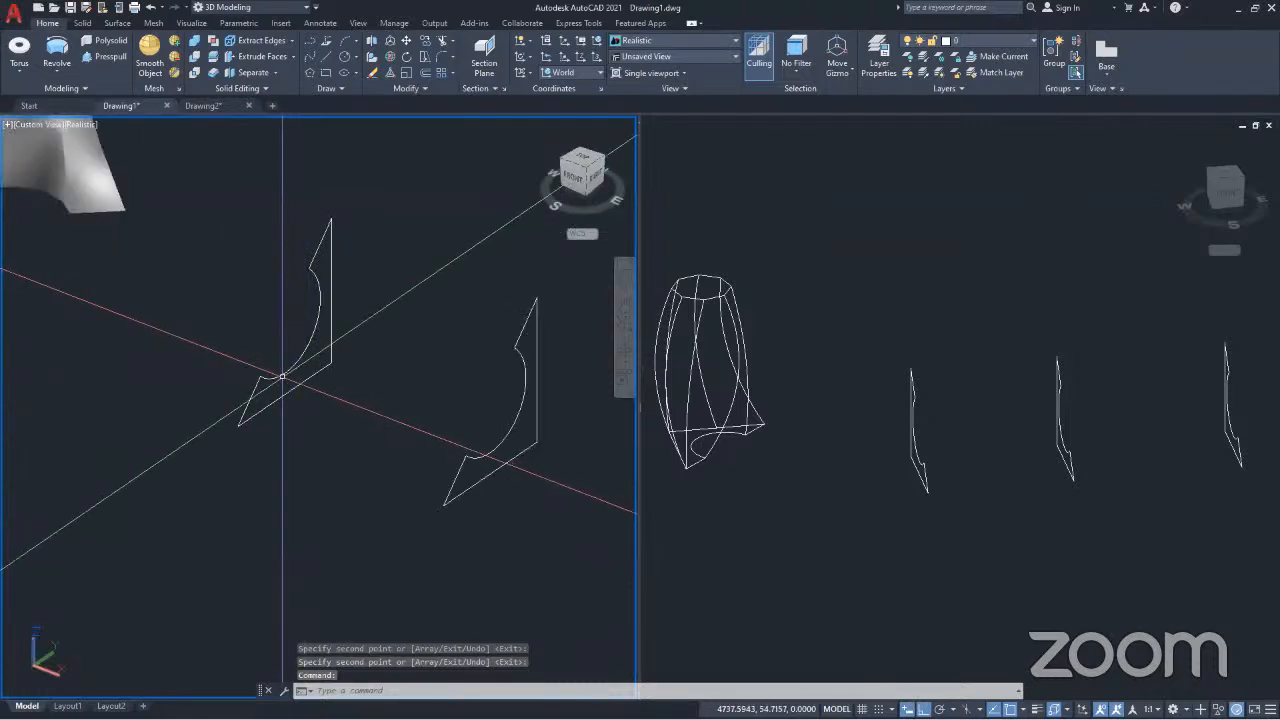
{"action": "left_click", "coordinate": [283, 376]}
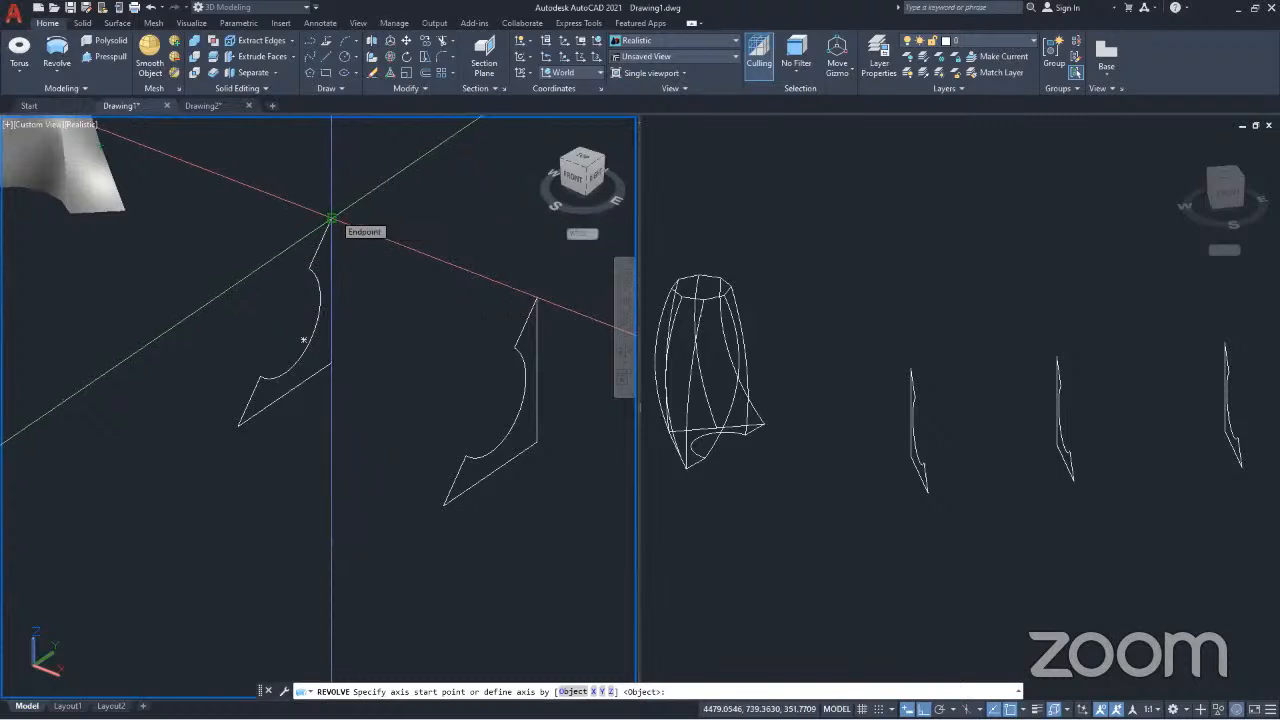
{"action": "left_click", "coordinate": [331, 218]}
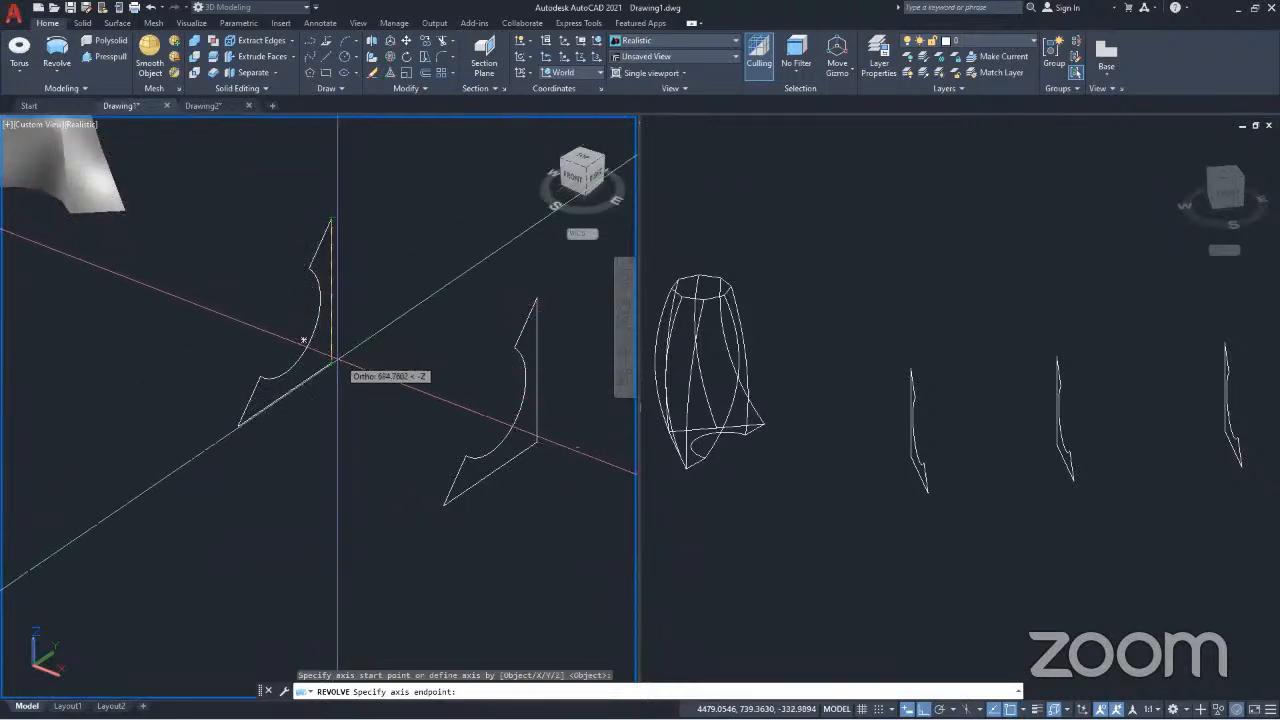
{"action": "left_click", "coordinate": [343, 385]}
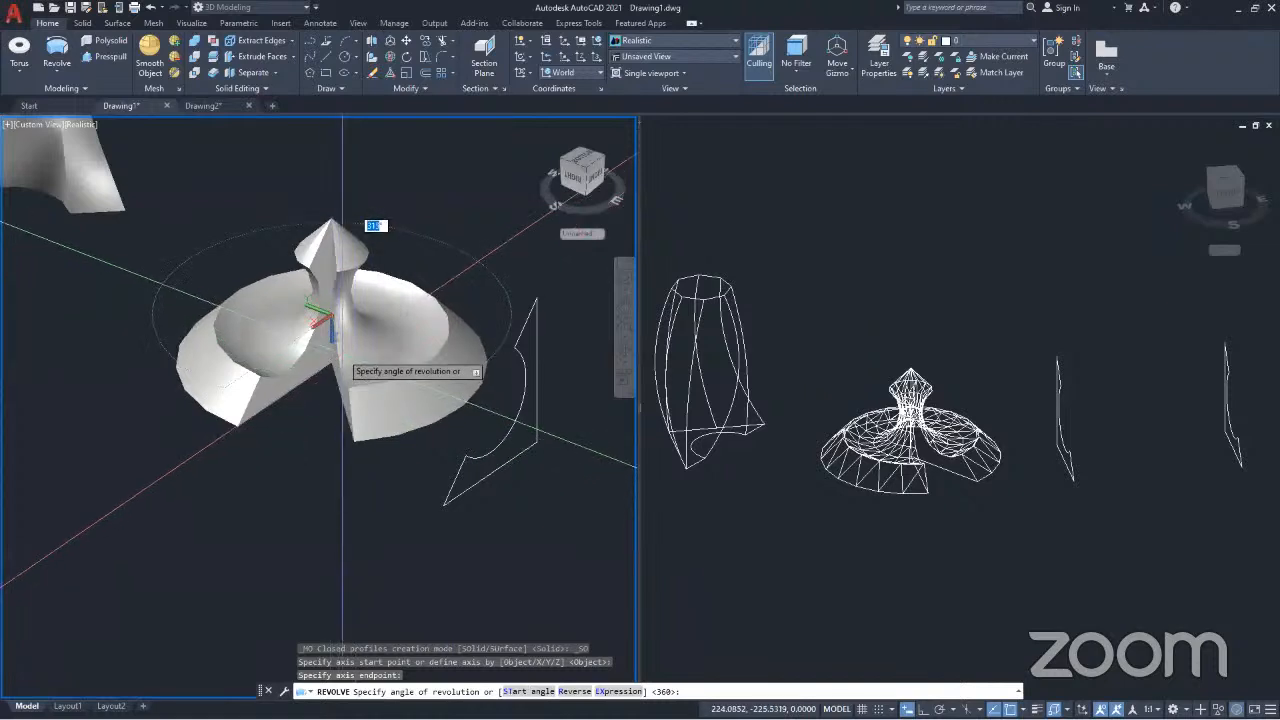
{"action": "type", "text": "360"}
{"action": "key", "text": "Return"}
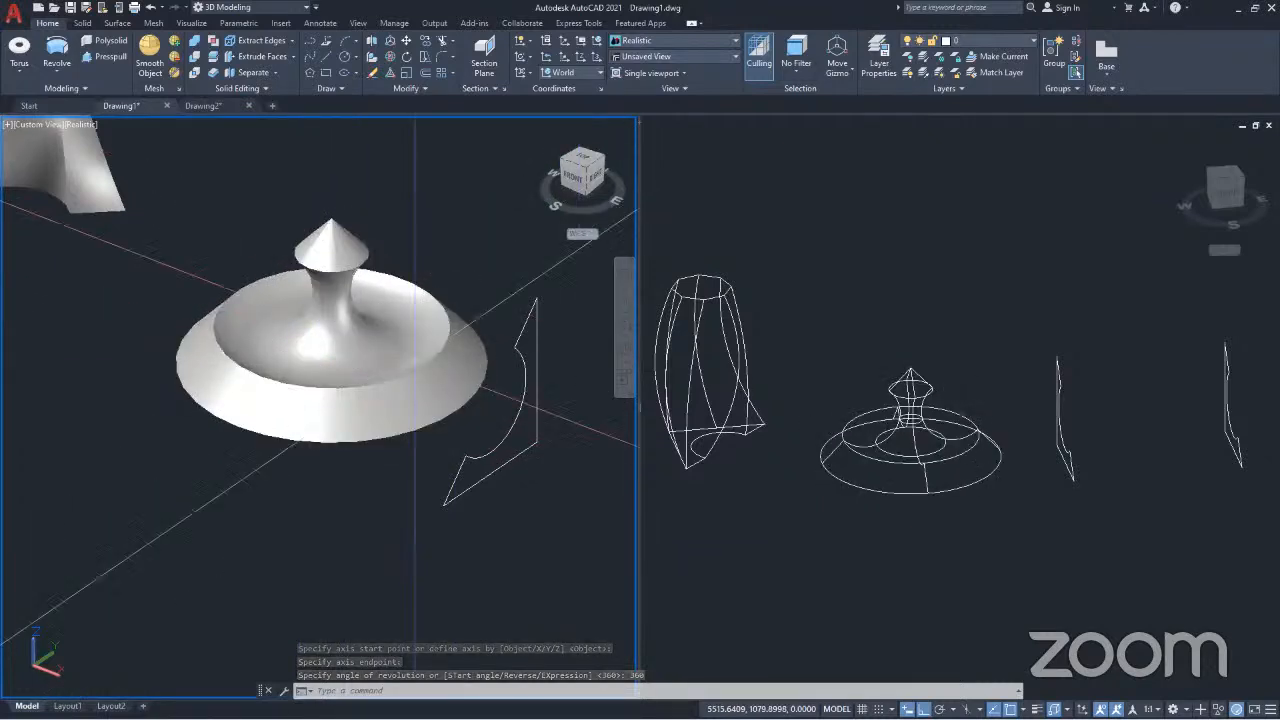
Step: Move the two remaining profile copies along the X axis, farther away from the revolved solid
{"action": "scroll", "coordinate": [199, 340], "scroll_direction": "down", "scroll_amount": 5}
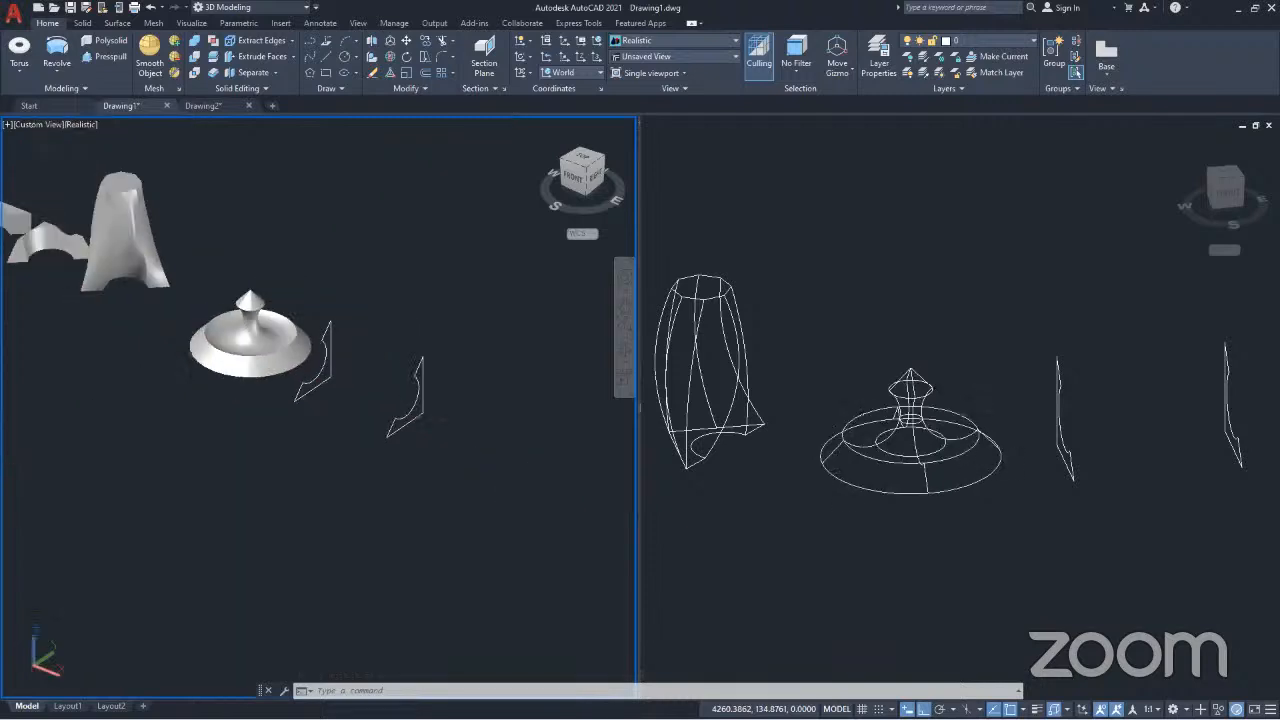
{"action": "middle_click_drag", "start_coordinate": [317, 437], "coordinate": [326, 443]}
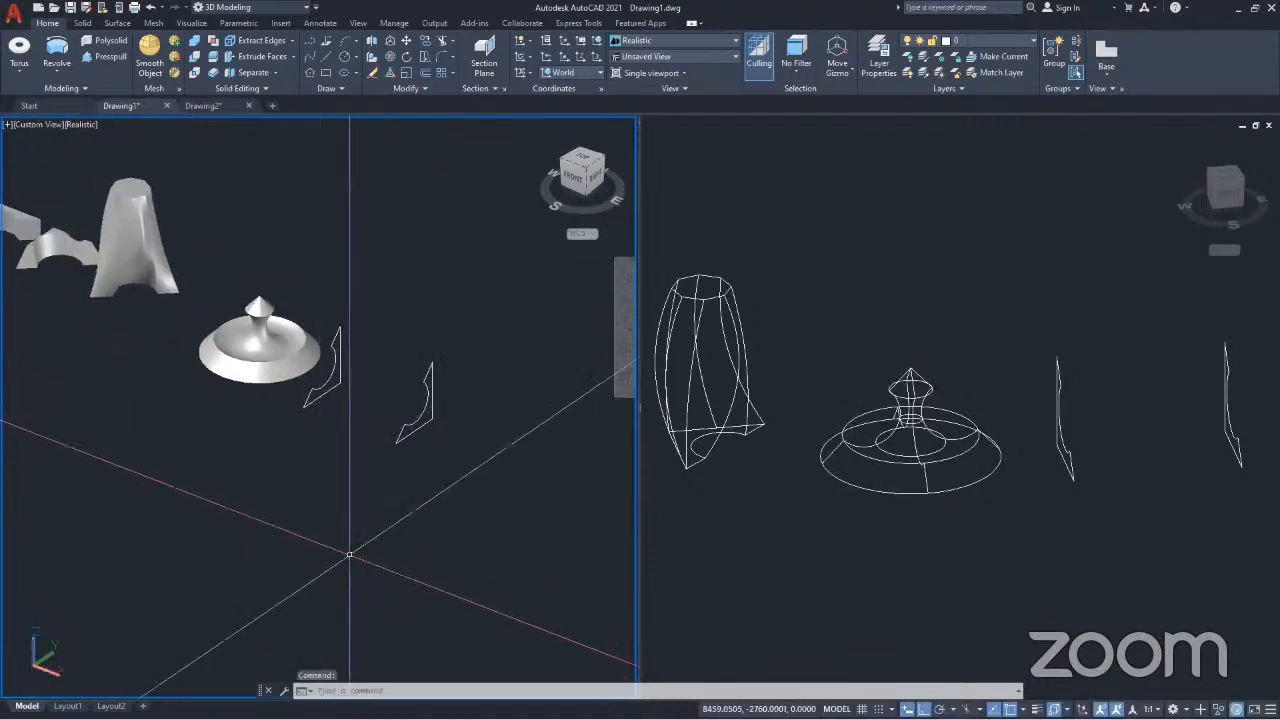
{"action": "middle_click_drag", "start_coordinate": [283, 529], "coordinate": [343, 491], "text": "shift"}
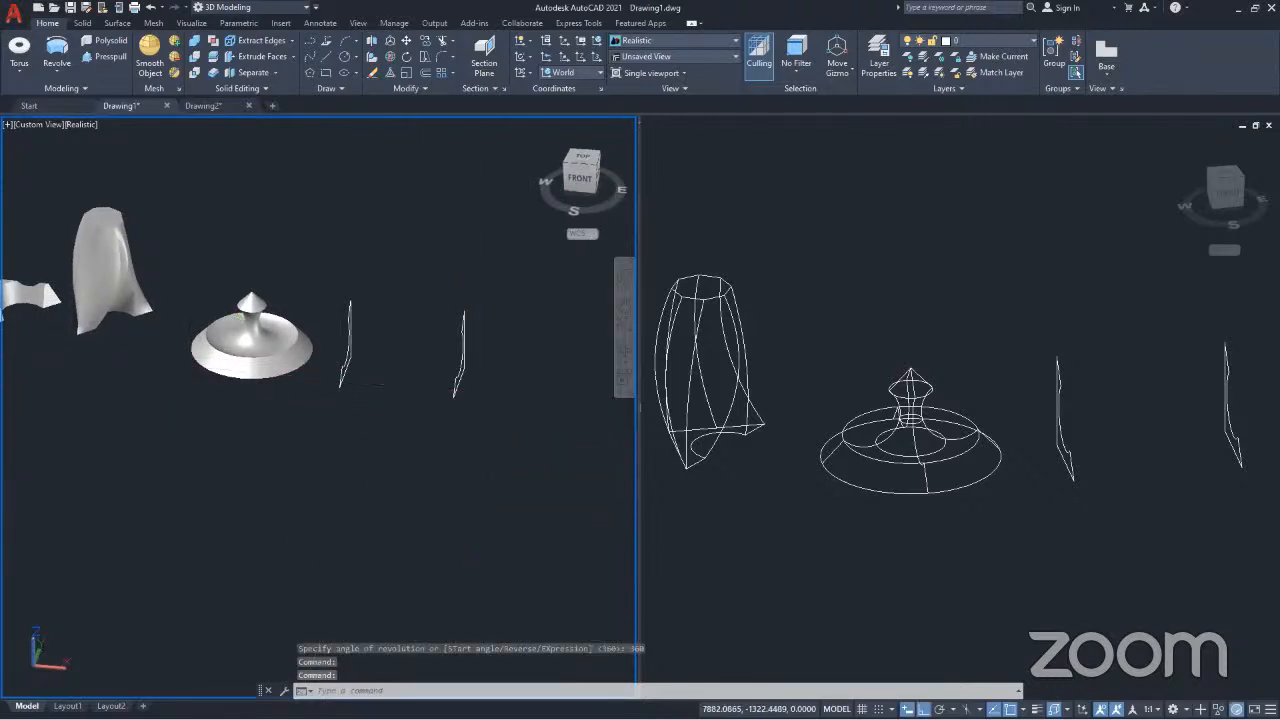
{"action": "left_click", "coordinate": [530, 443]}
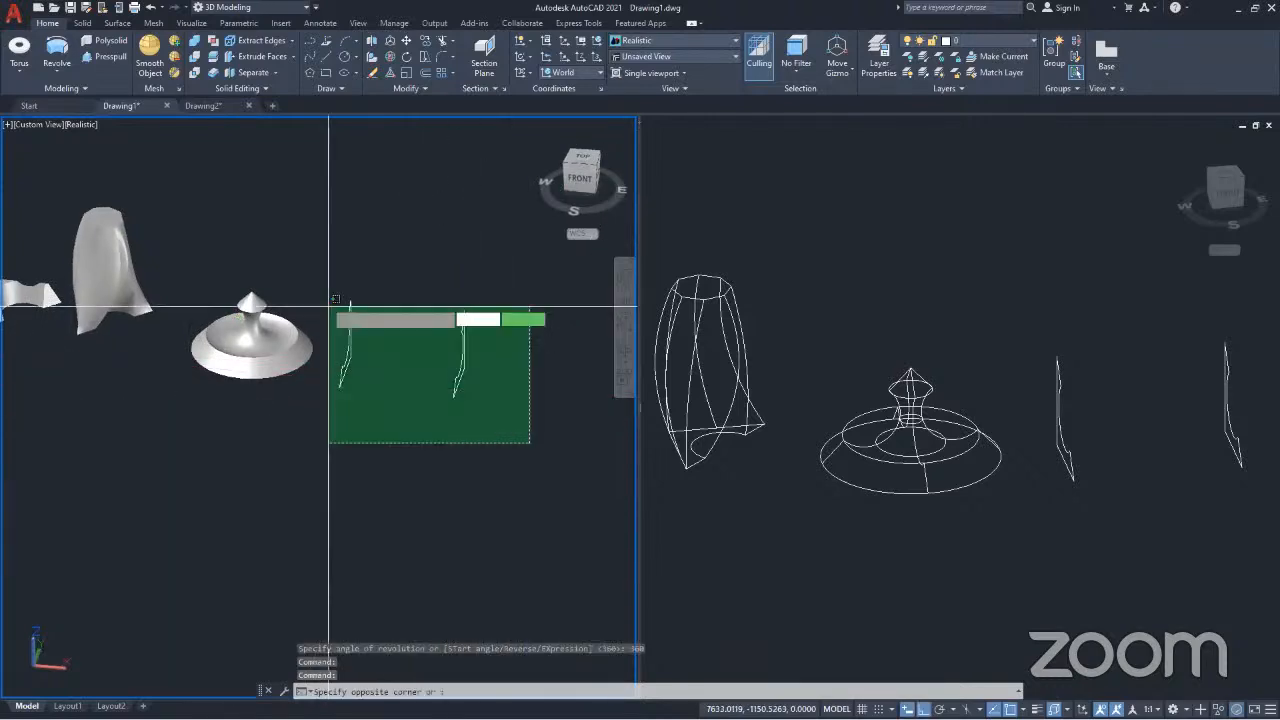
{"action": "left_click", "coordinate": [307, 257]}
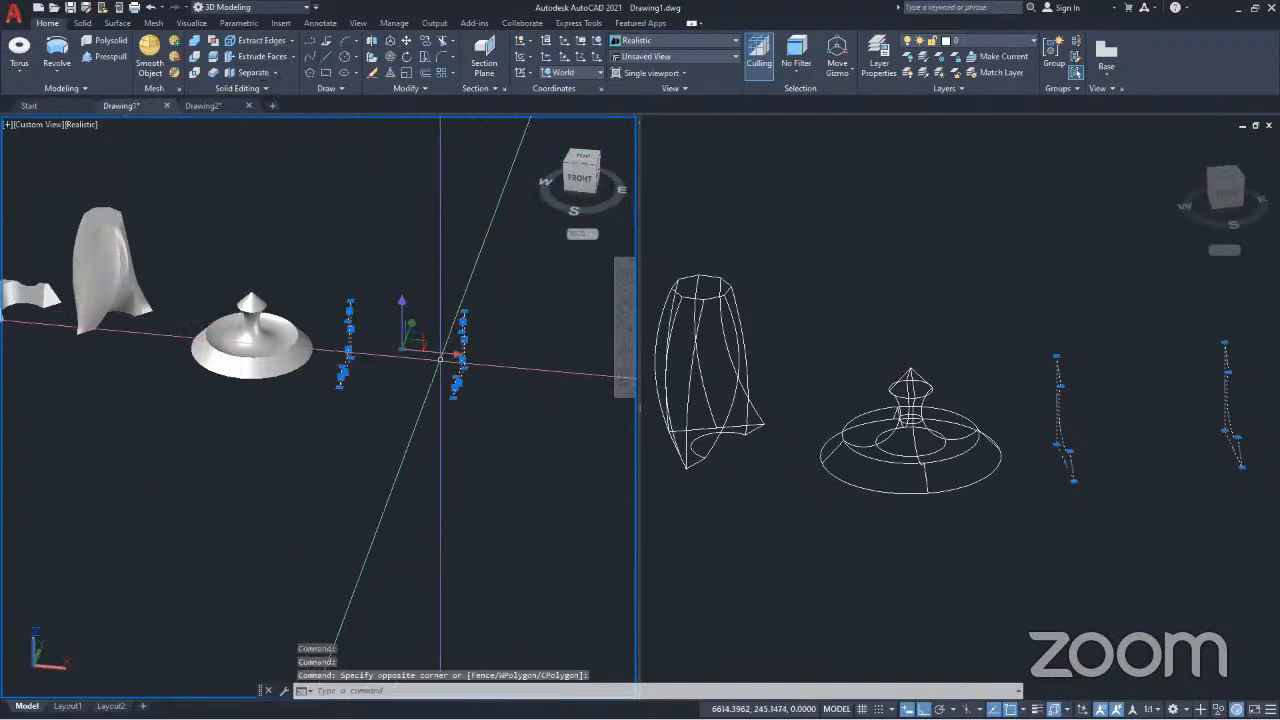
{"action": "left_click", "coordinate": [449, 360]}
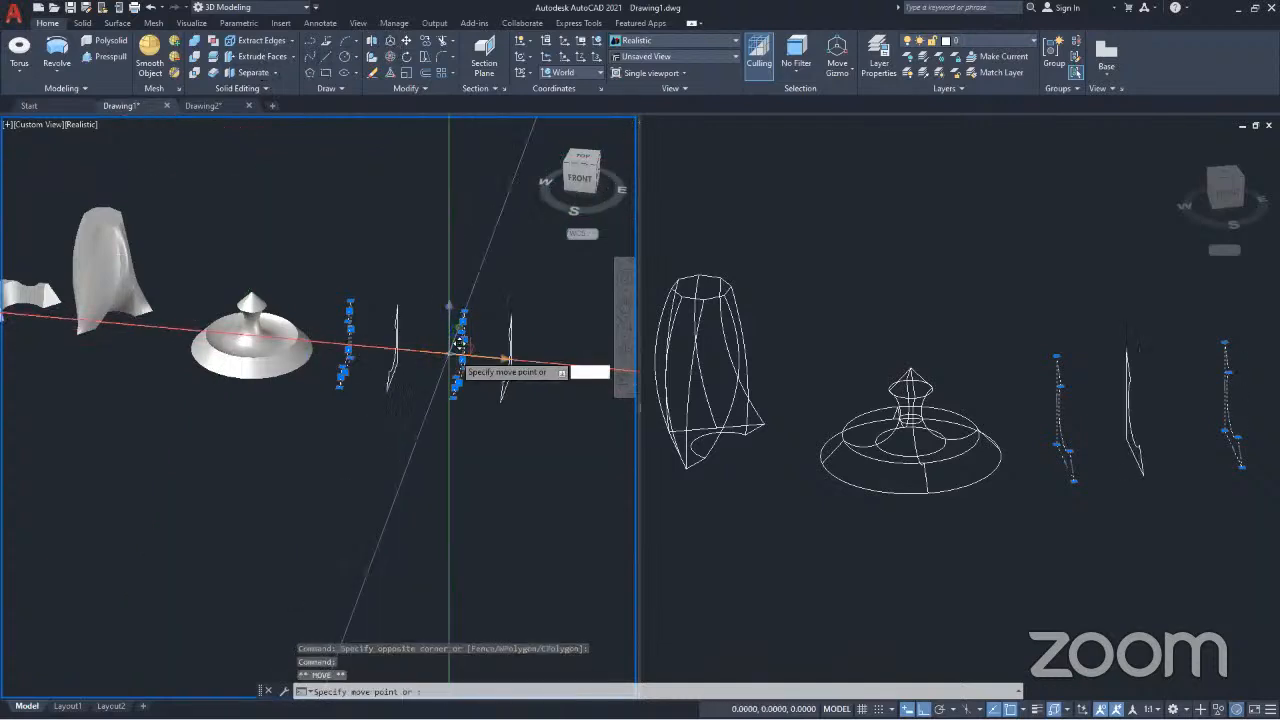
{"action": "key", "text": "Escape"}
{"action": "key", "text": "Escape"}
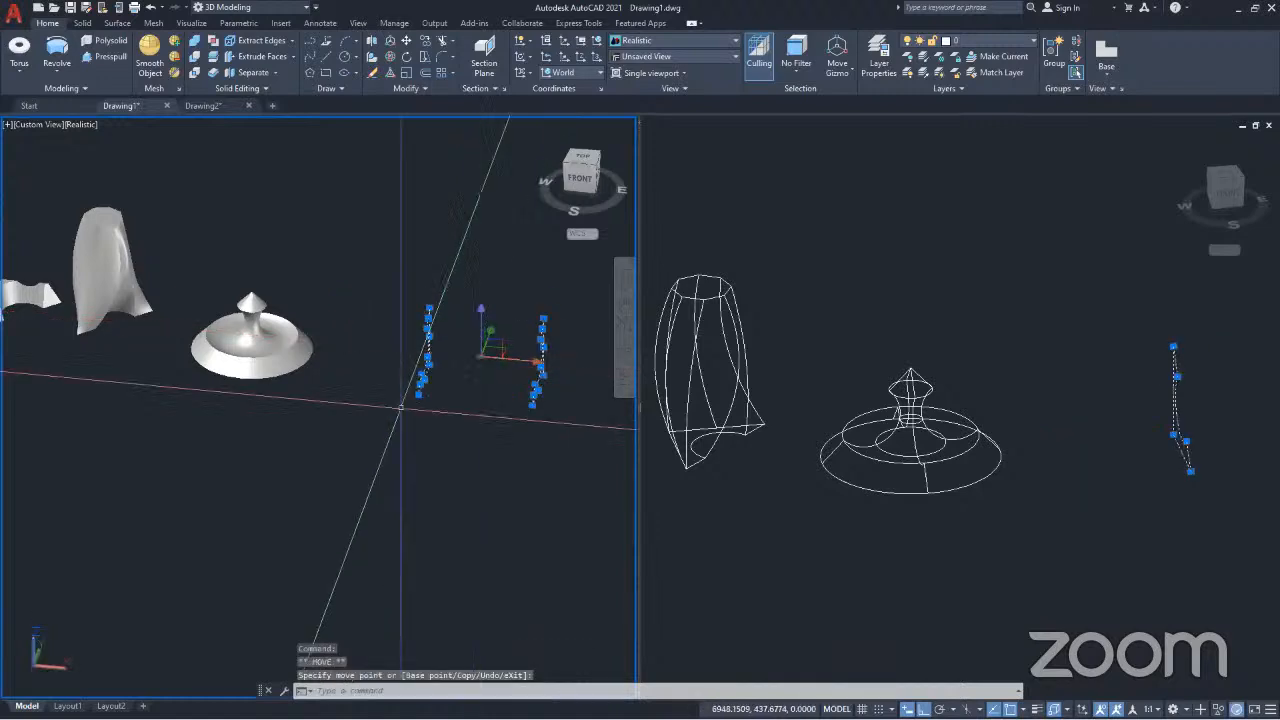
Step: Revolve the nearer upright profile copy 180 degrees about its straight base edge to form a half solid
{"action": "scroll", "coordinate": [450, 391], "scroll_direction": "up", "scroll_amount": 3}
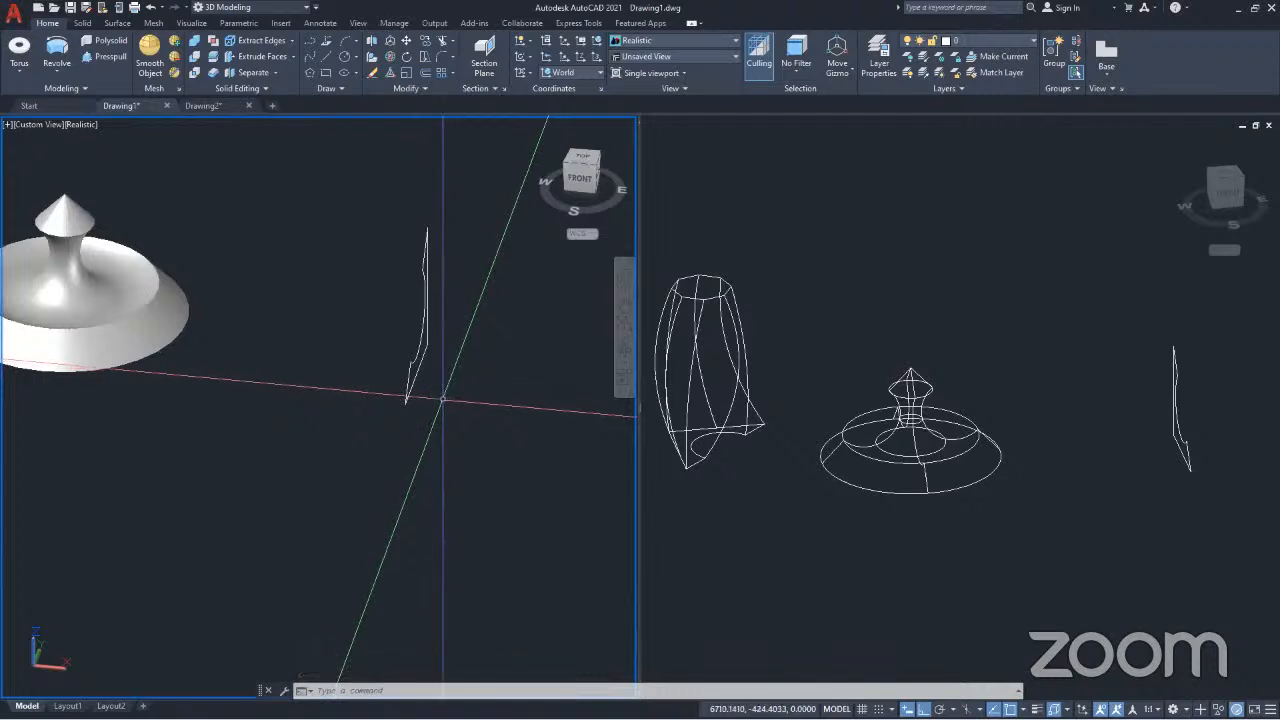
{"action": "left_click", "coordinate": [427, 405]}
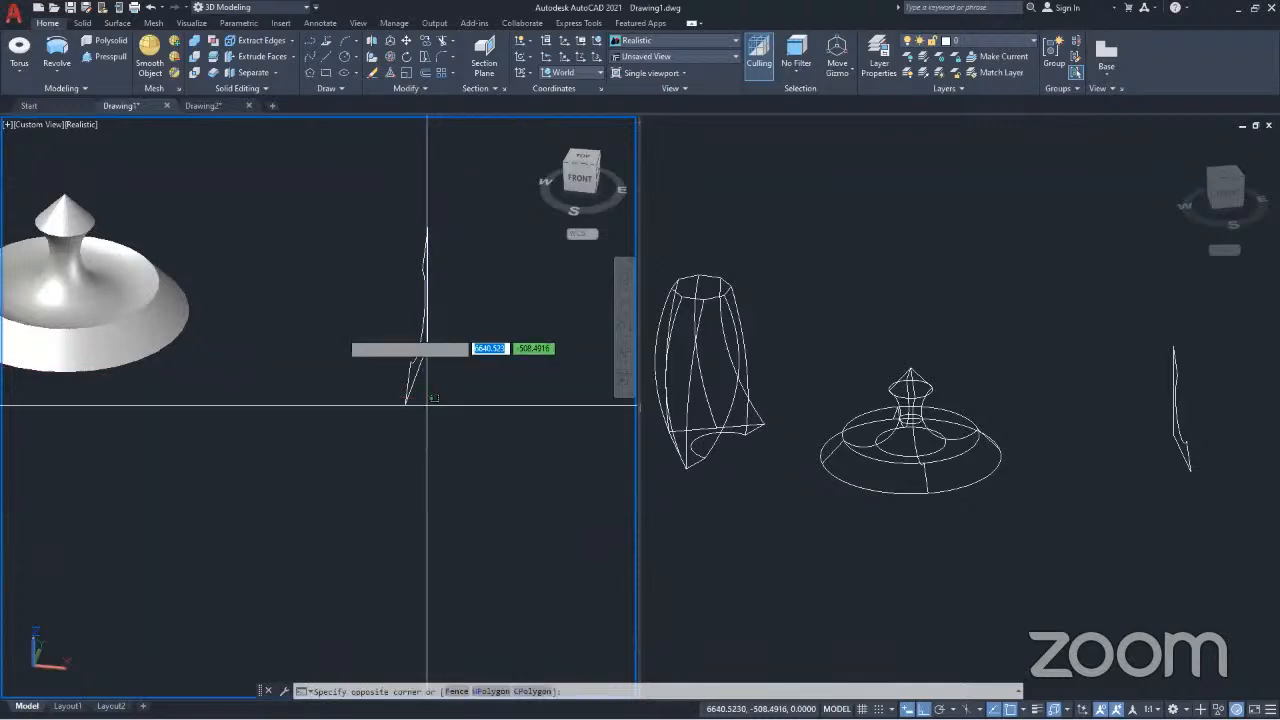
{"action": "left_click", "coordinate": [334, 323]}
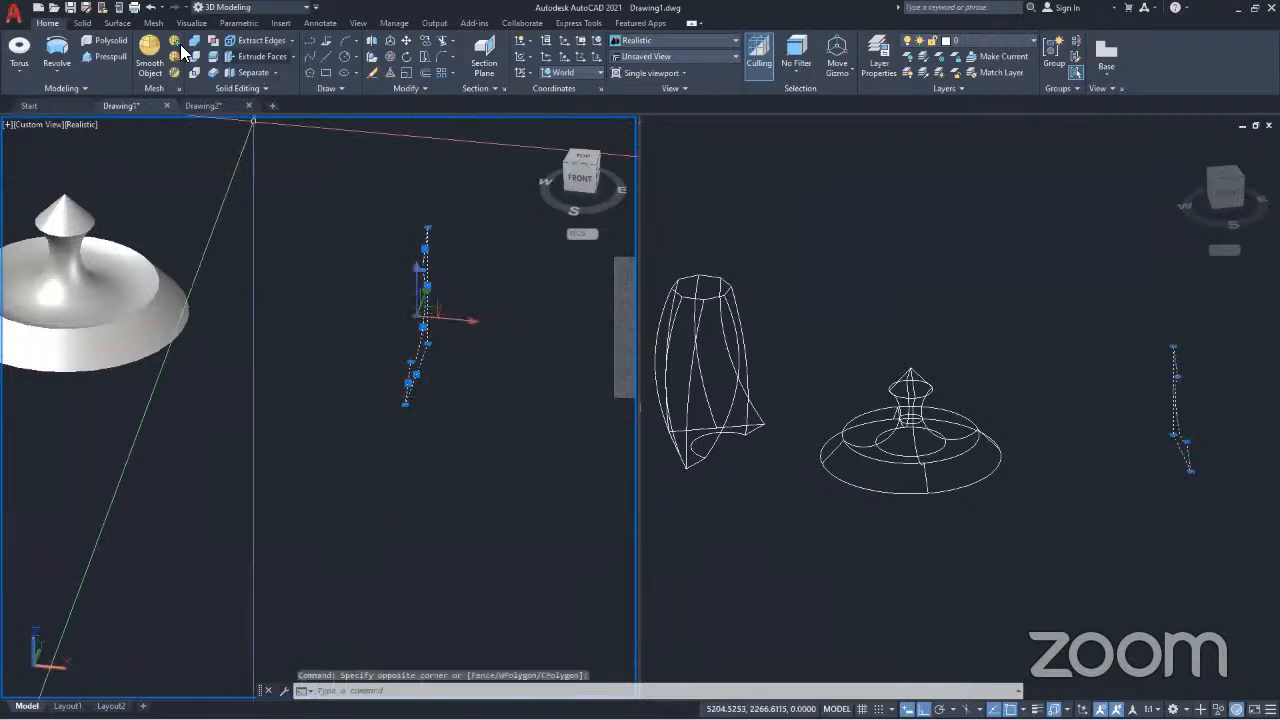
{"action": "left_click", "coordinate": [57, 52]}
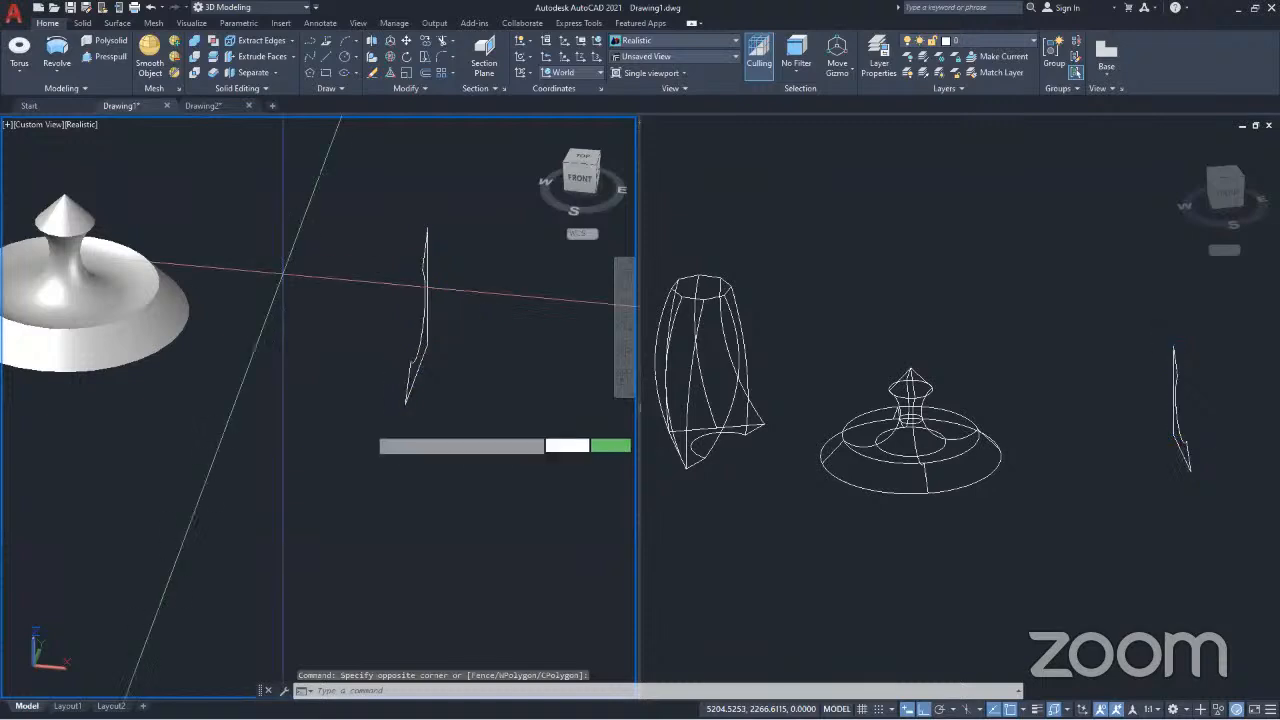
{"action": "right_click", "coordinate": [358, 399], "text": "shift"}
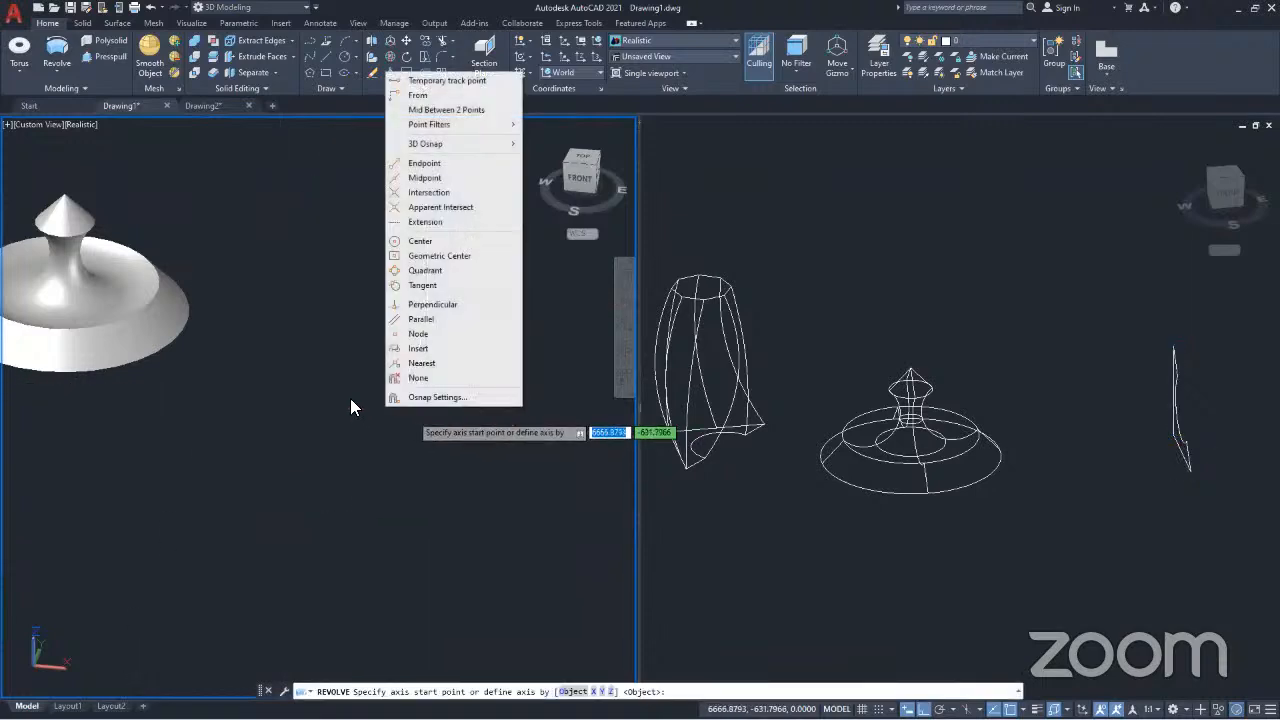
{"action": "left_click", "coordinate": [390, 438]}
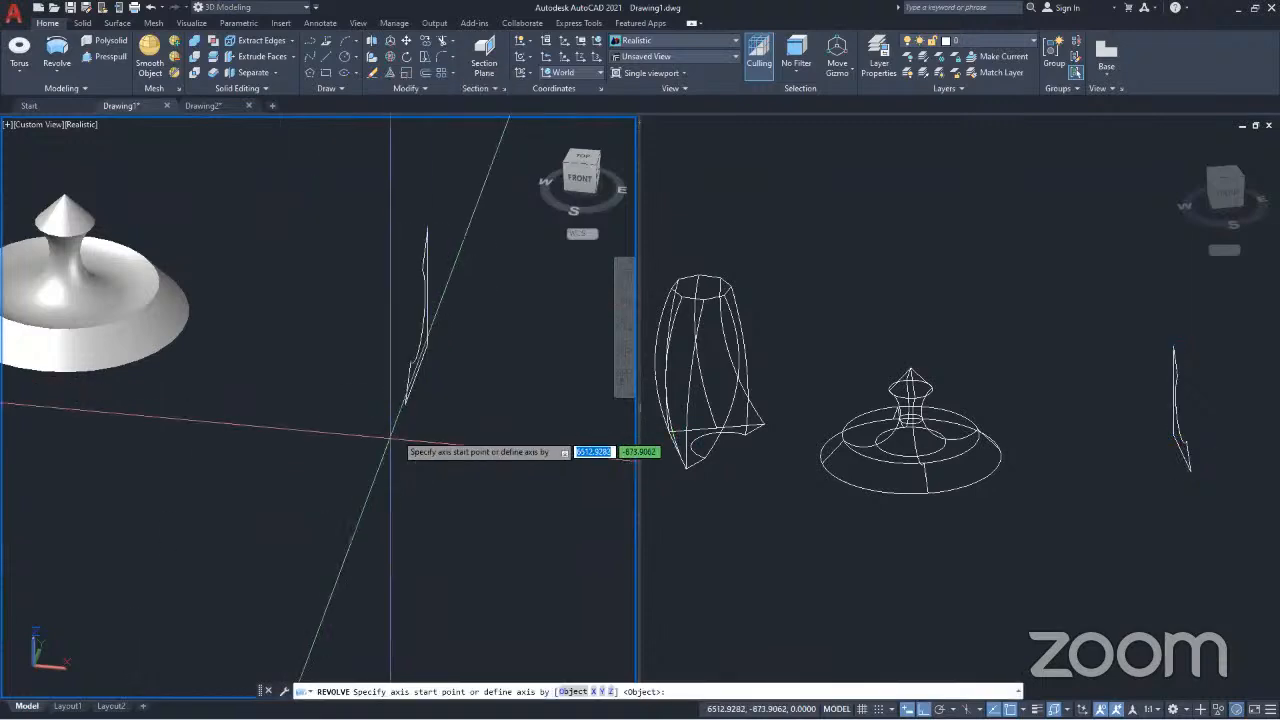
{"action": "middle_click_drag", "start_coordinate": [440, 438], "coordinate": [318, 430], "text": "shift"}
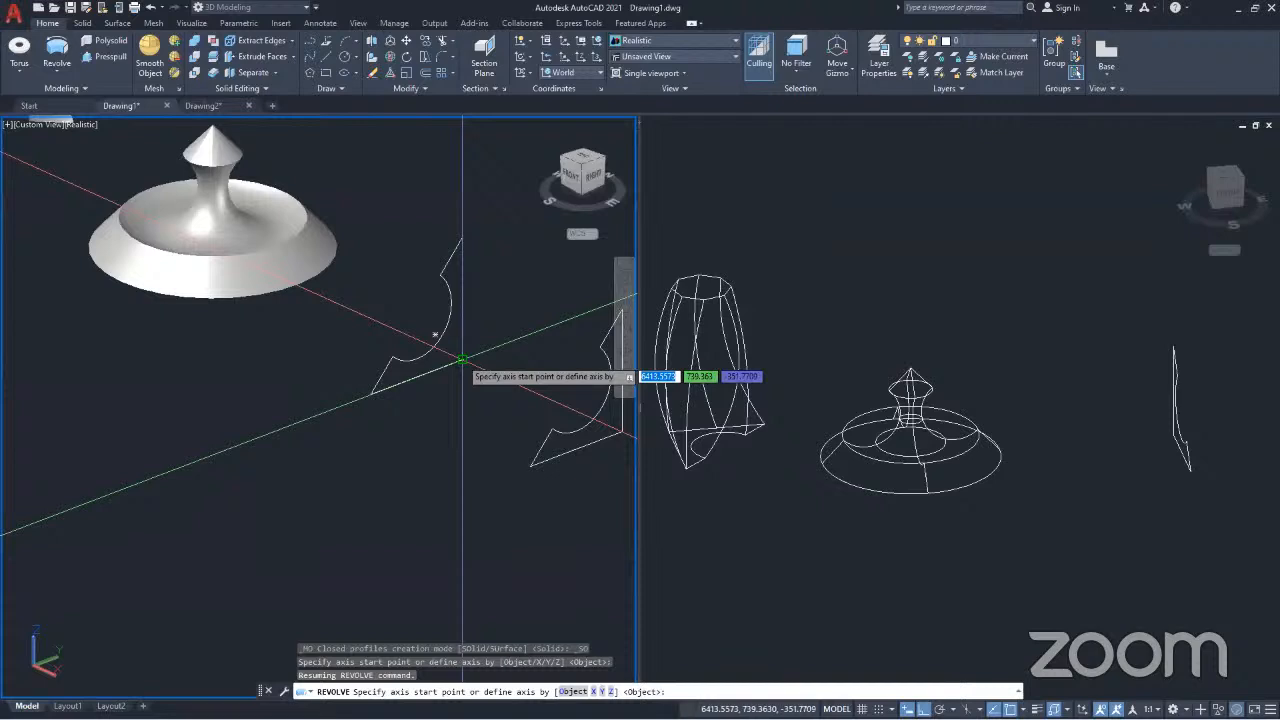
{"action": "left_click", "coordinate": [462, 358]}
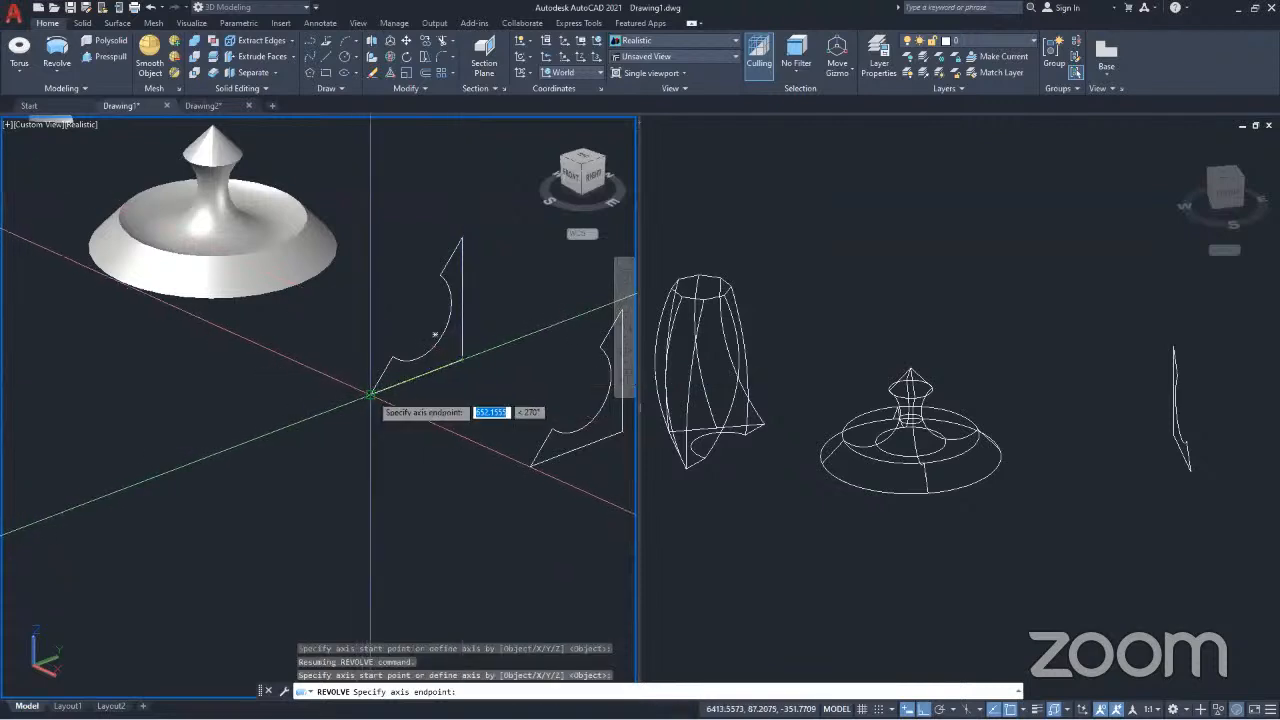
{"action": "left_click", "coordinate": [370, 395]}
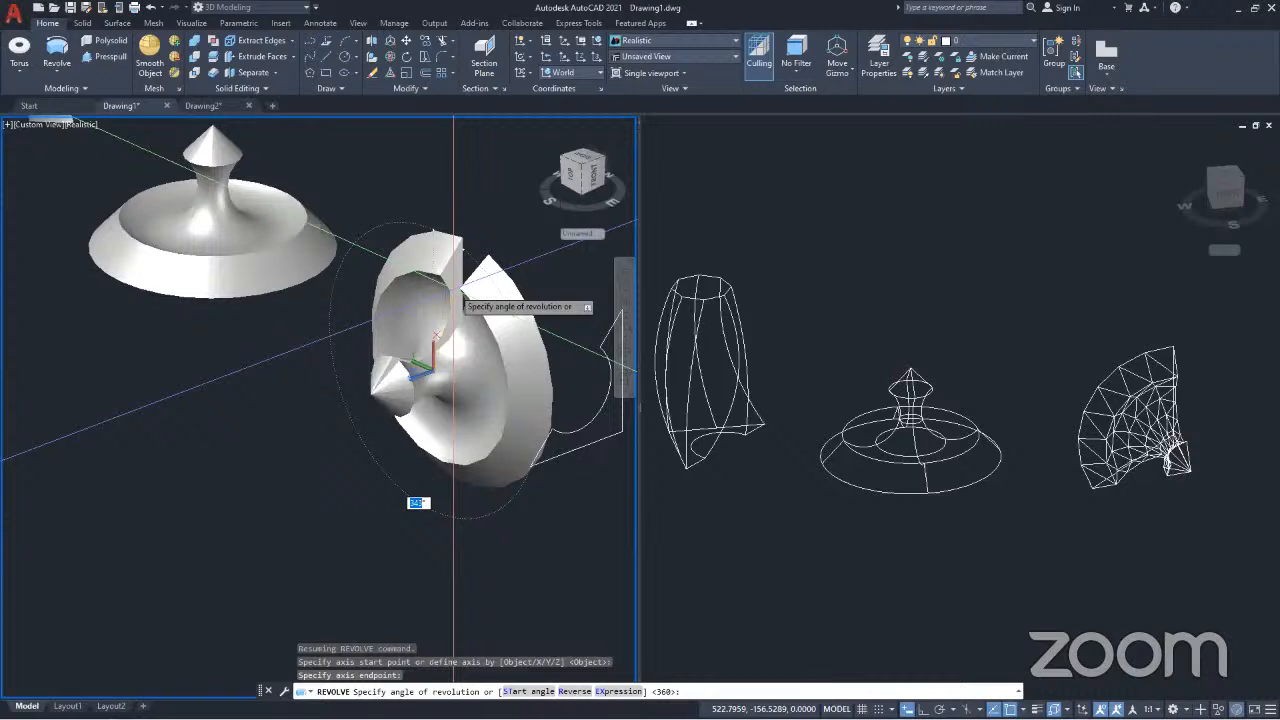
{"action": "key", "text": "Return"}
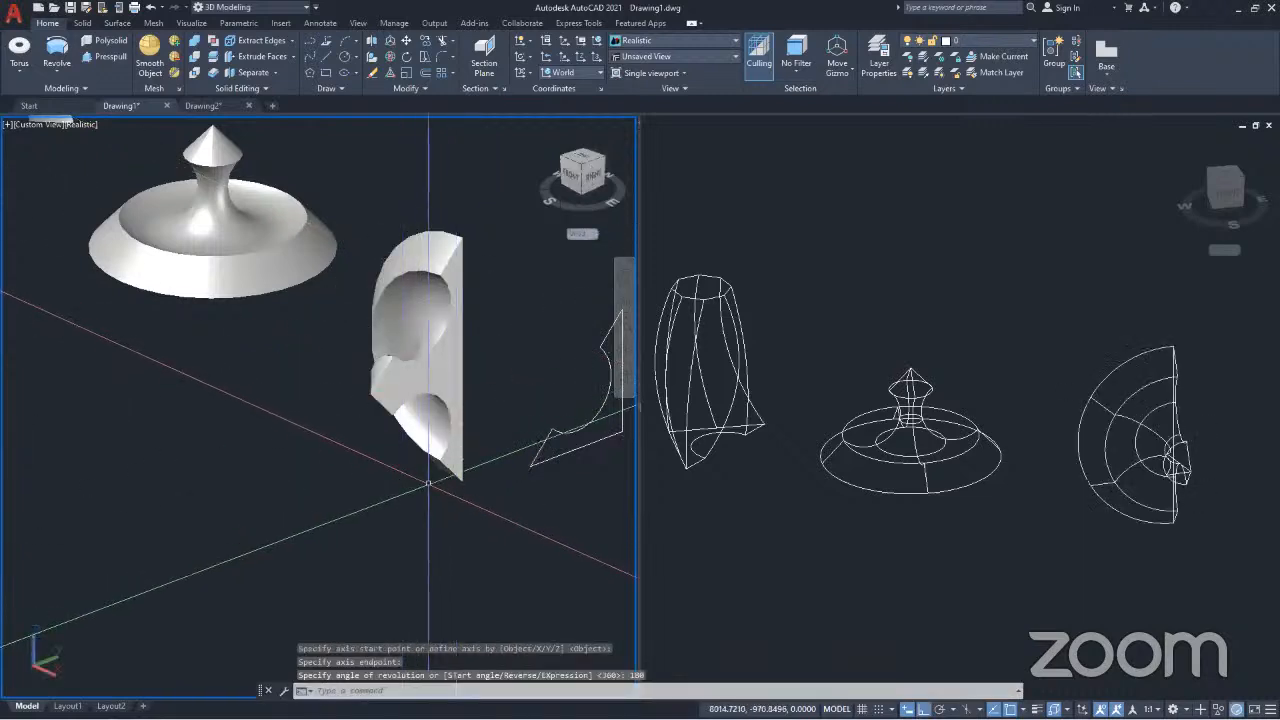
Step: Examine the half-revolved solid from the front, alongside the full solid and the remaining profile
{"action": "middle_click_drag", "start_coordinate": [520, 455], "coordinate": [530, 408]}
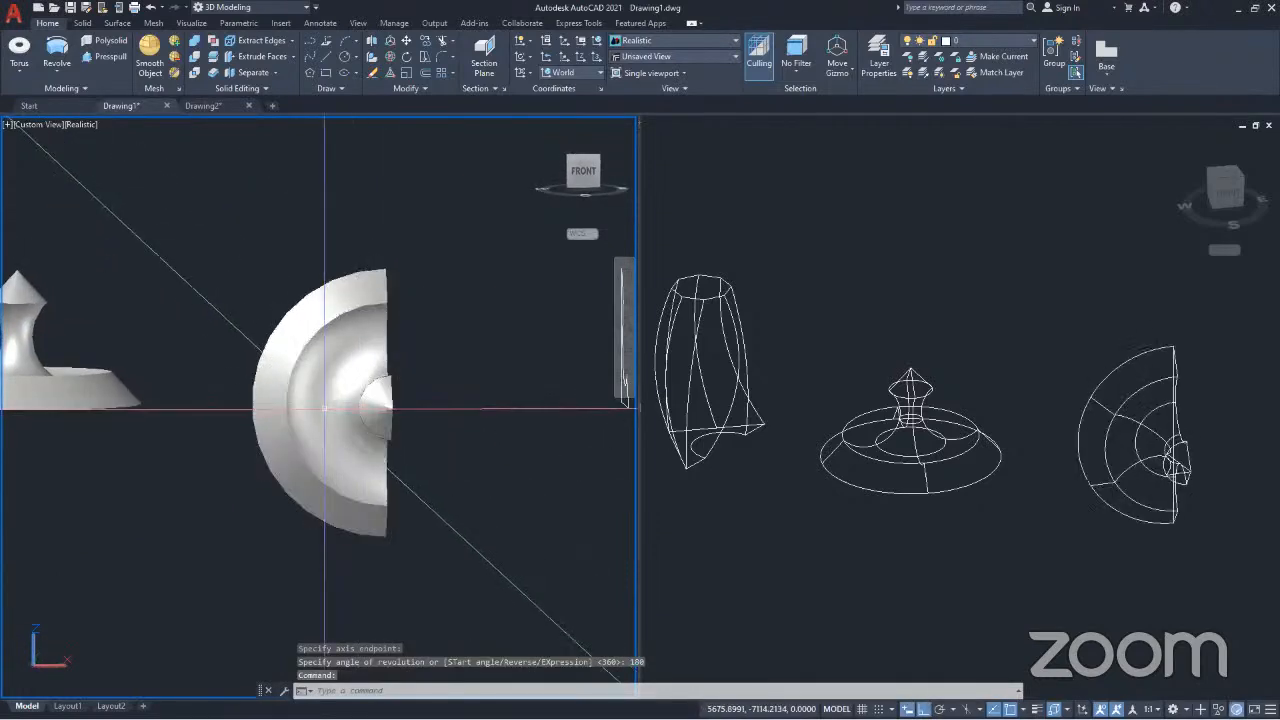
{"action": "scroll", "coordinate": [328, 405], "scroll_direction": "down", "scroll_amount": 5}
{"action": "scroll", "coordinate": [368, 408], "scroll_direction": "up", "scroll_amount": 5}
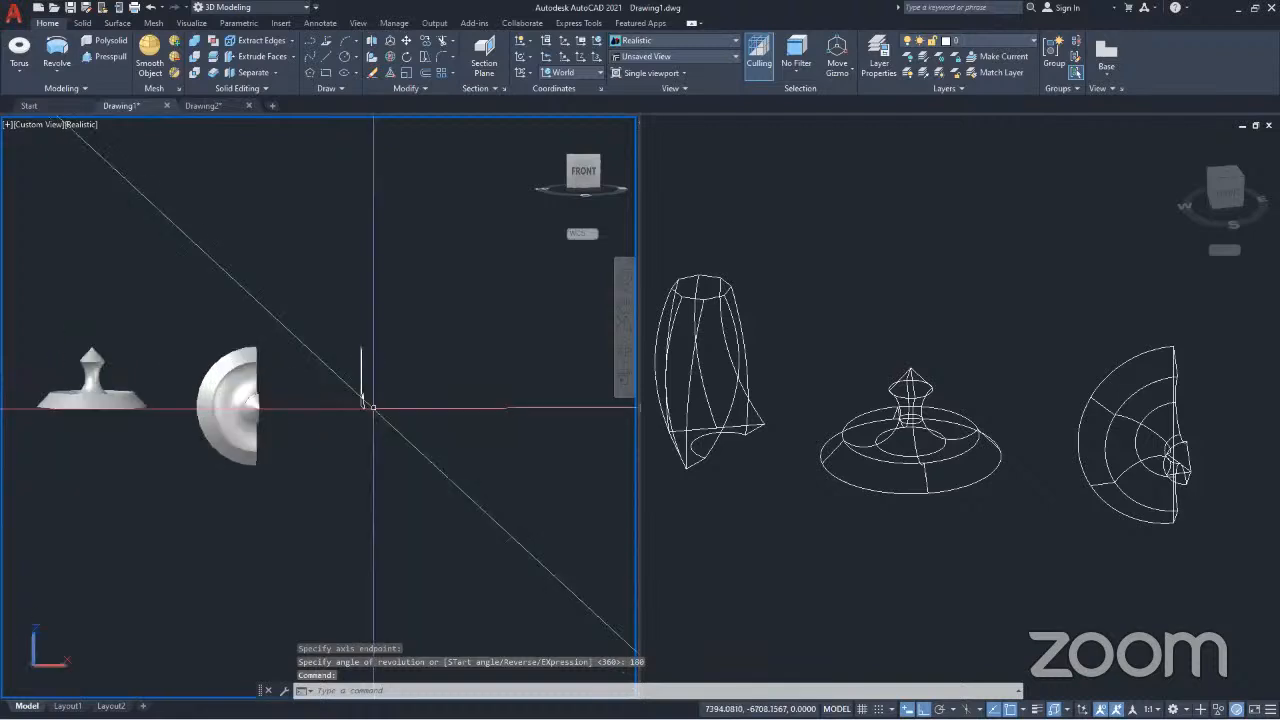
{"action": "scroll", "coordinate": [247, 414], "scroll_direction": "up", "scroll_amount": 3}
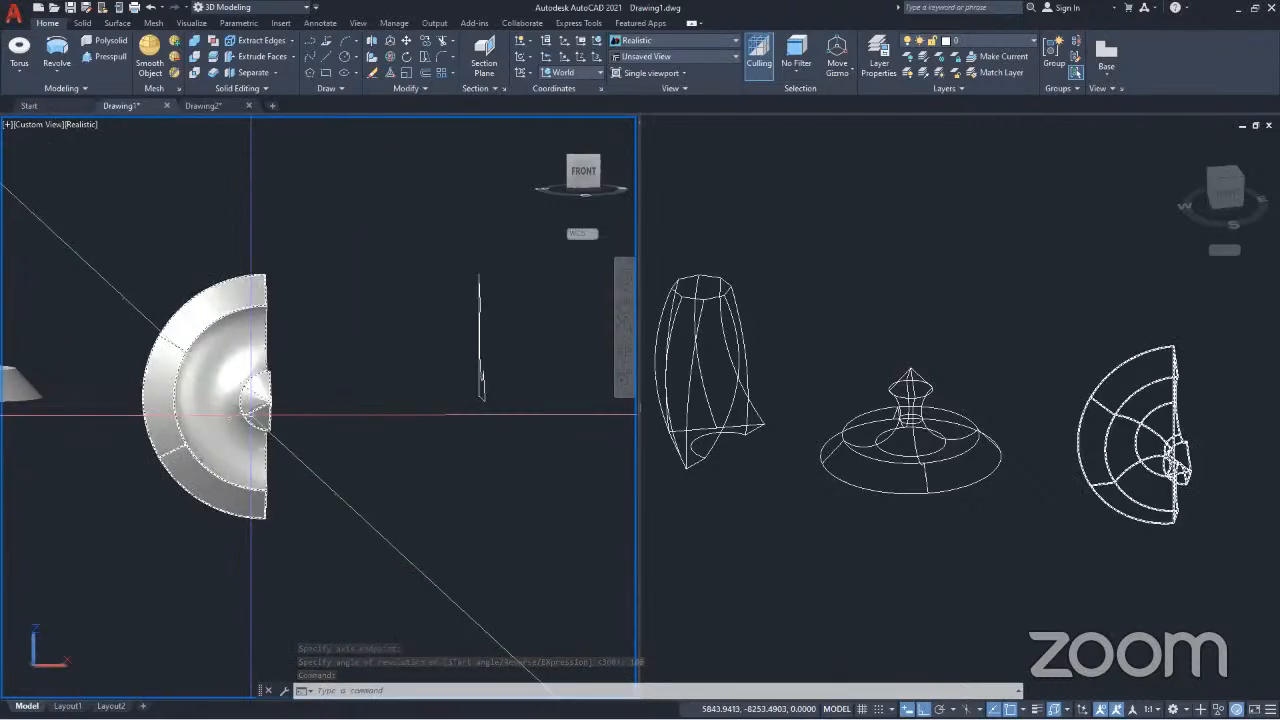
{"action": "scroll", "coordinate": [255, 420], "scroll_direction": "down", "scroll_amount": 4}
{"action": "scroll", "coordinate": [345, 390], "scroll_direction": "up", "scroll_amount": 3}
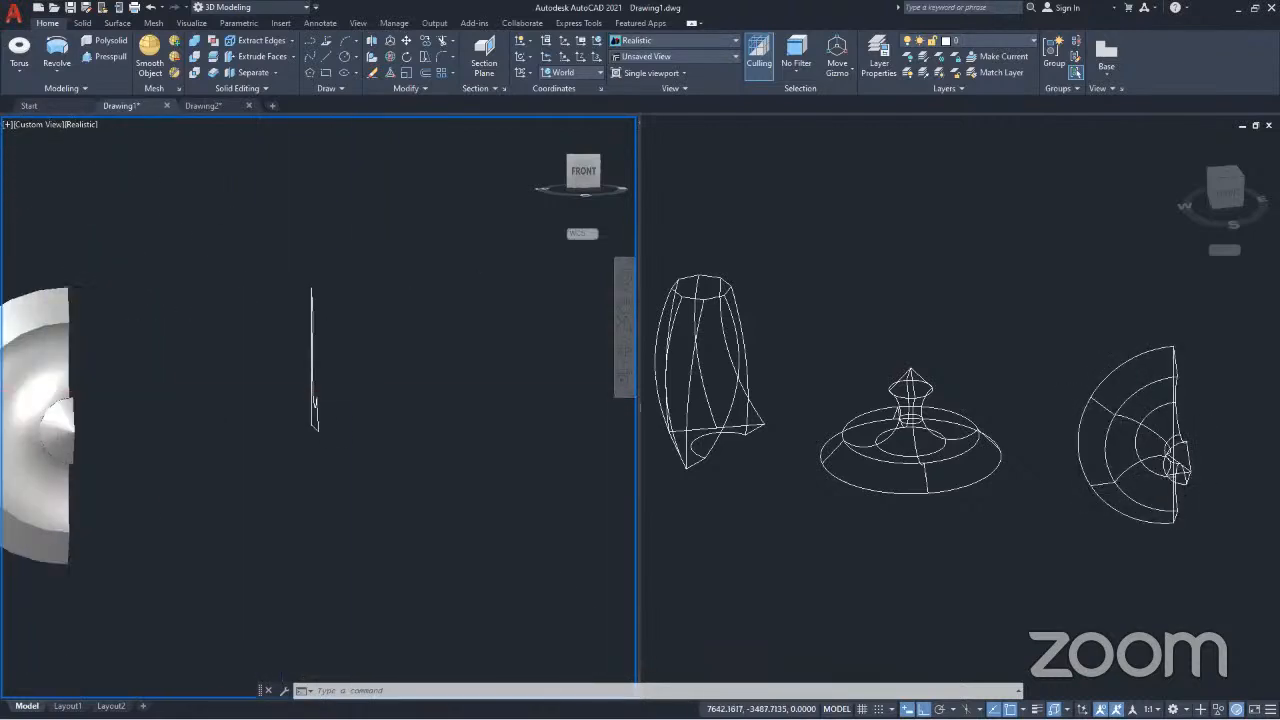
{"action": "scroll", "coordinate": [365, 390], "scroll_direction": "down", "scroll_amount": 4}
Step: Revolve the remaining profile copy through a partial angle about the short slanted edge at its lower tip
{"action": "middle_click_drag", "start_coordinate": [370, 396], "coordinate": [225, 515], "text": "shift"}
{"action": "scroll", "coordinate": [319, 467], "scroll_direction": "up", "scroll_amount": 5}
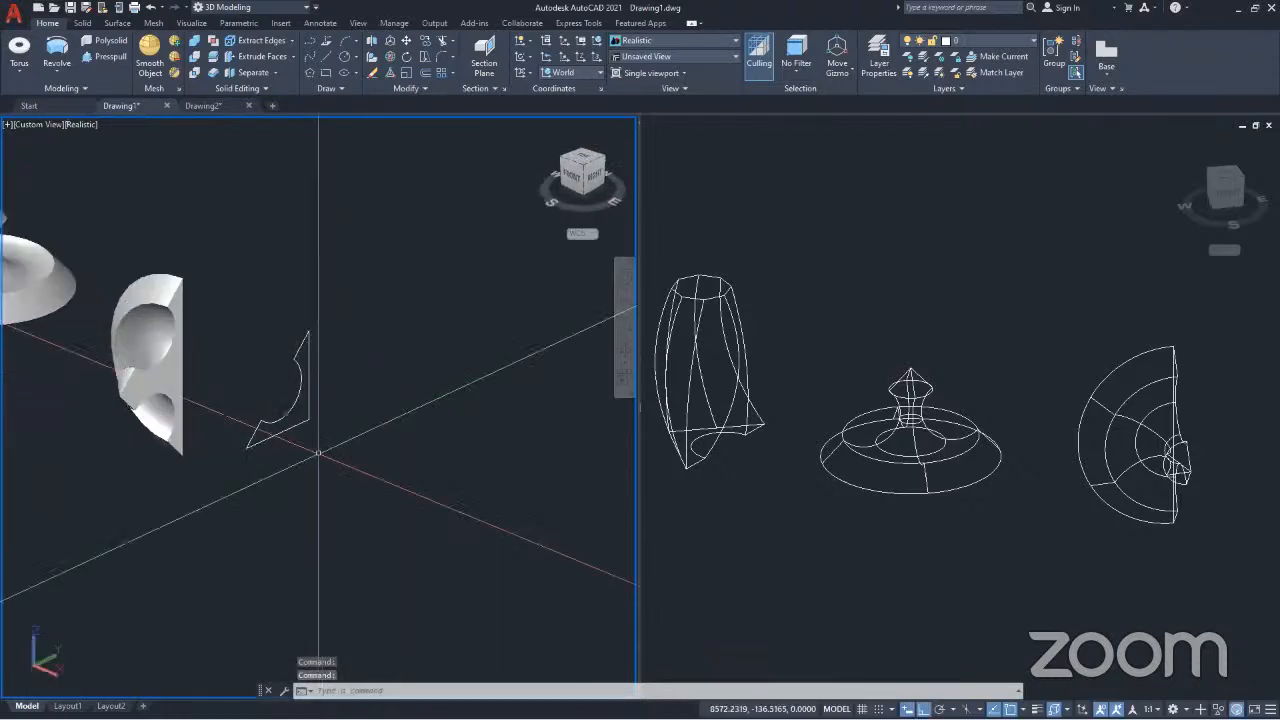
{"action": "left_click", "coordinate": [292, 409]}
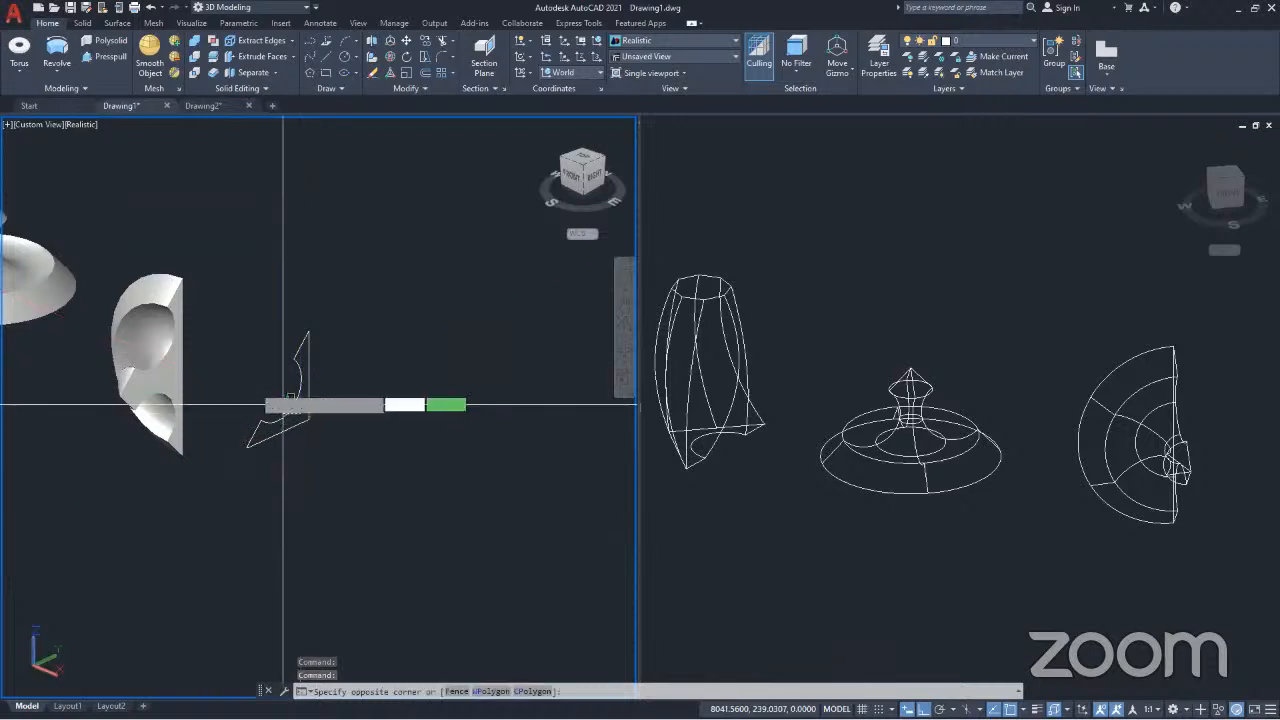
{"action": "left_click", "coordinate": [245, 378]}
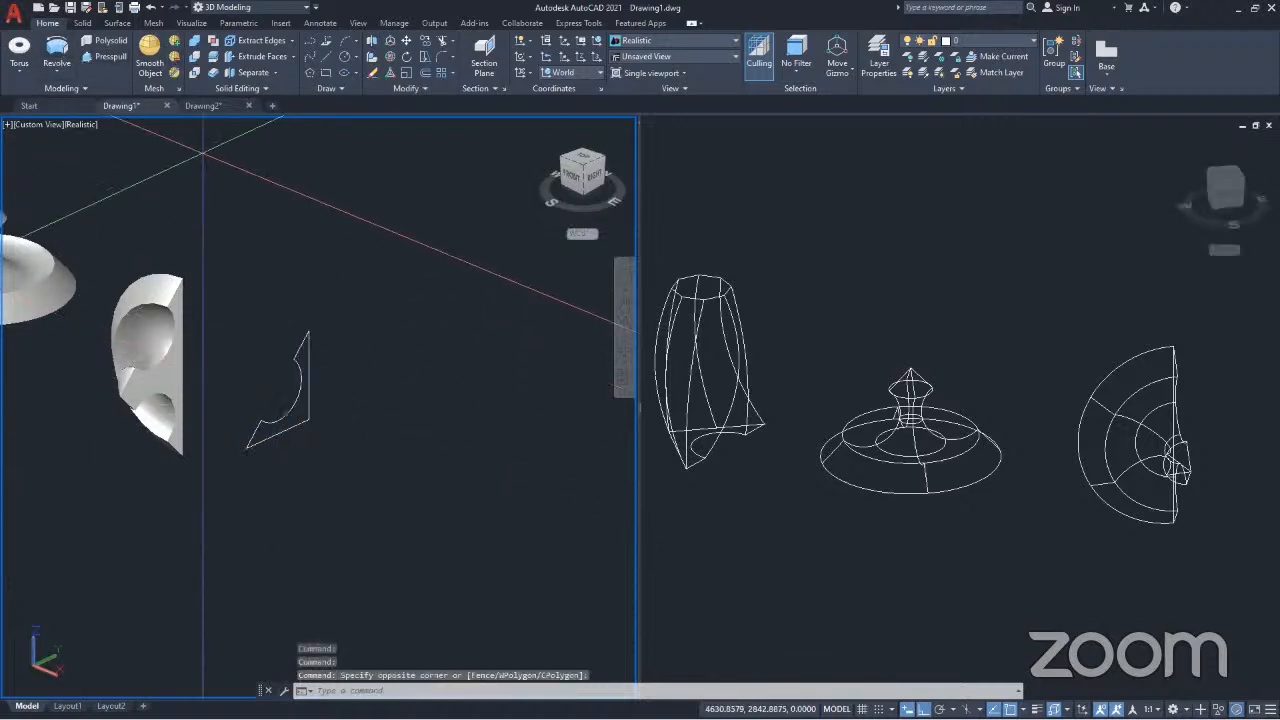
{"action": "left_click", "coordinate": [57, 52]}
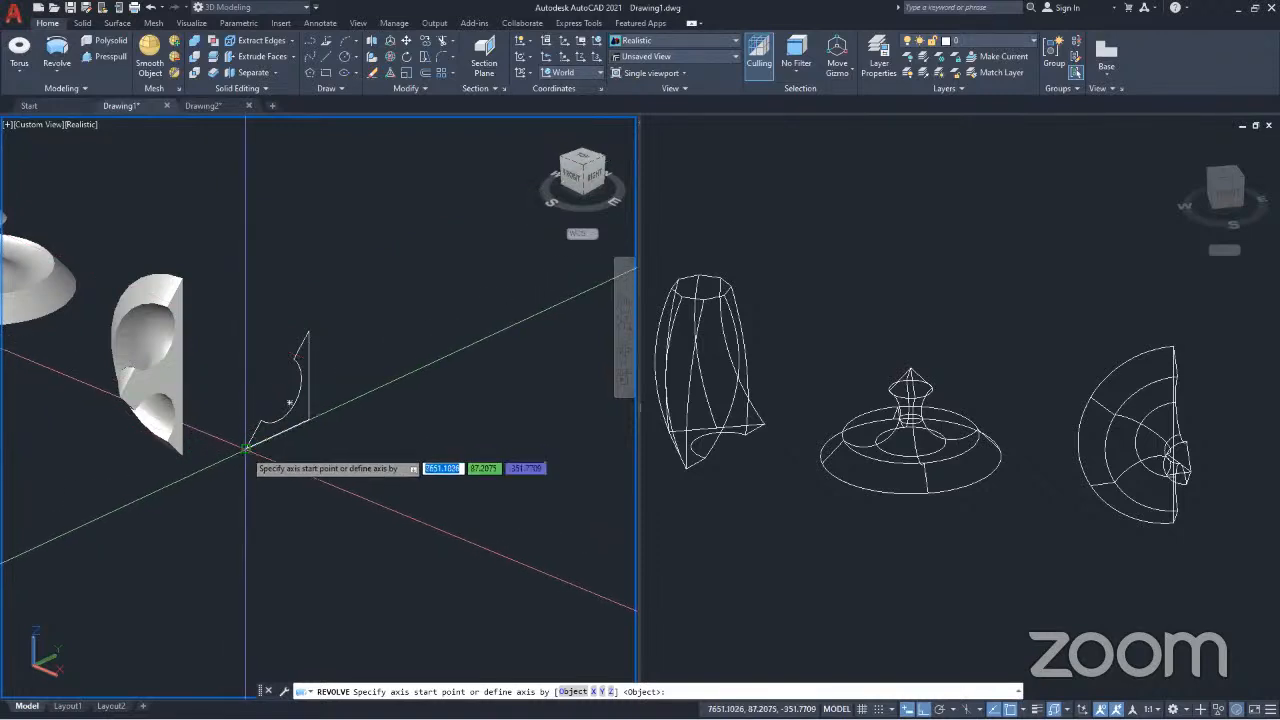
{"action": "left_click", "coordinate": [245, 448]}
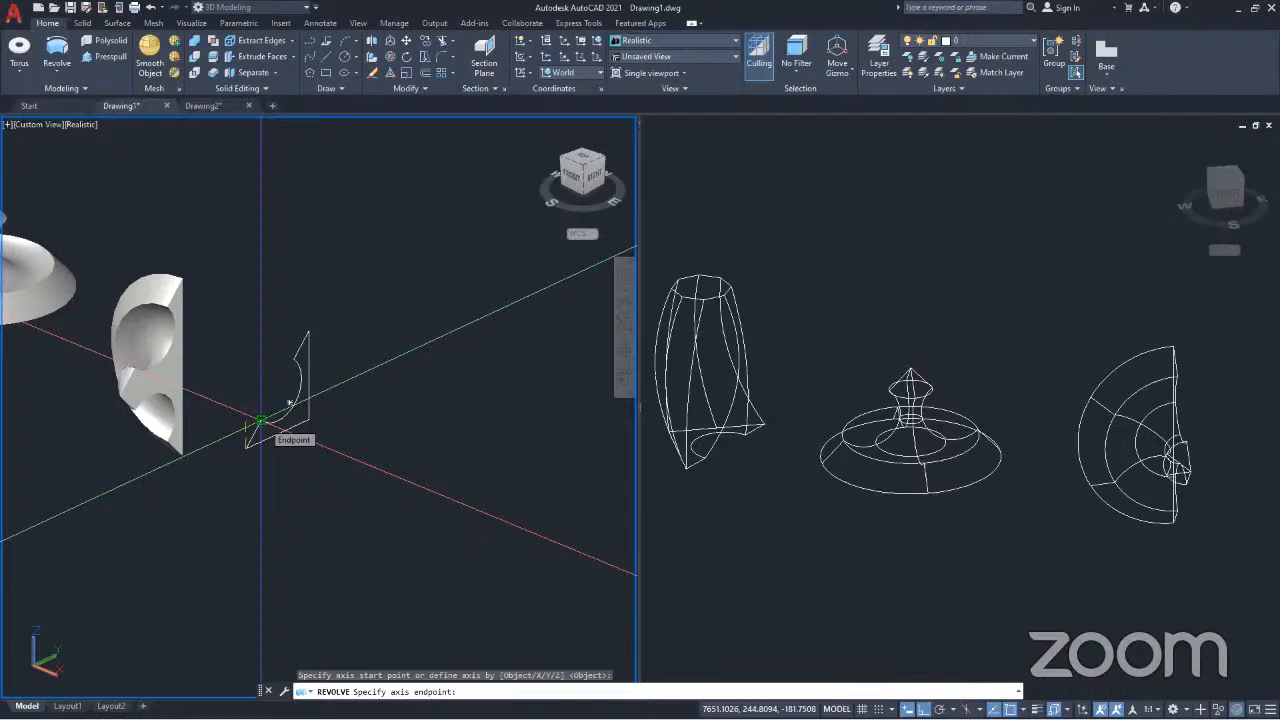
{"action": "left_click", "coordinate": [262, 420]}
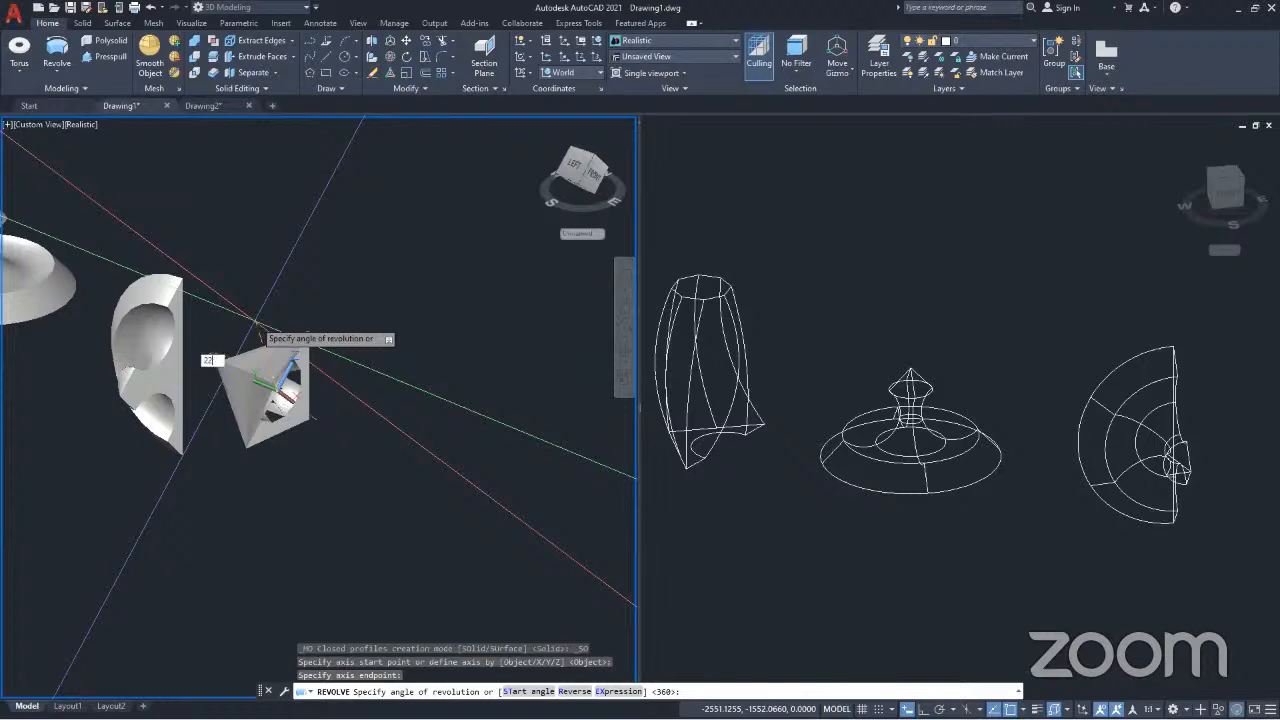
{"action": "key", "text": "Return"}
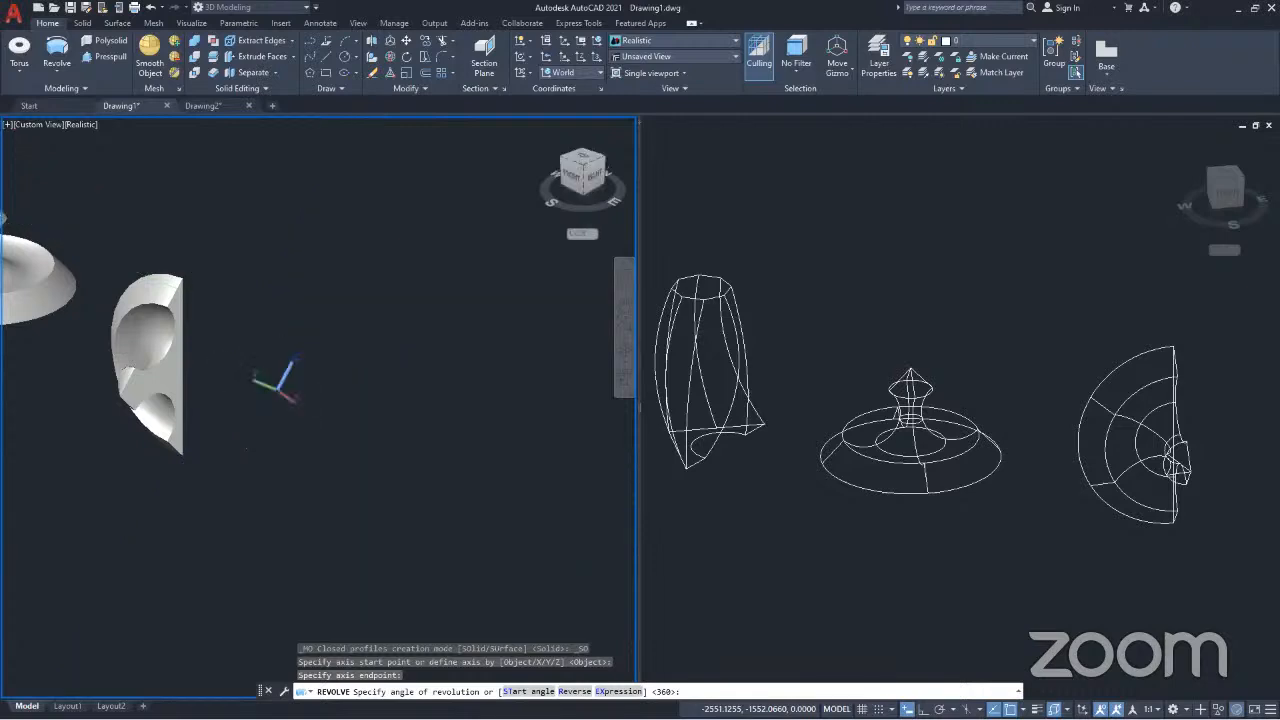
Step: Examine the three revolved solids from behind and from the side, and review the available solid creation commands
{"action": "middle_click_drag", "start_coordinate": [255, 482], "coordinate": [430, 385], "text": "shift"}
{"action": "middle_click_drag", "start_coordinate": [300, 400], "coordinate": [468, 388], "text": "shift"}
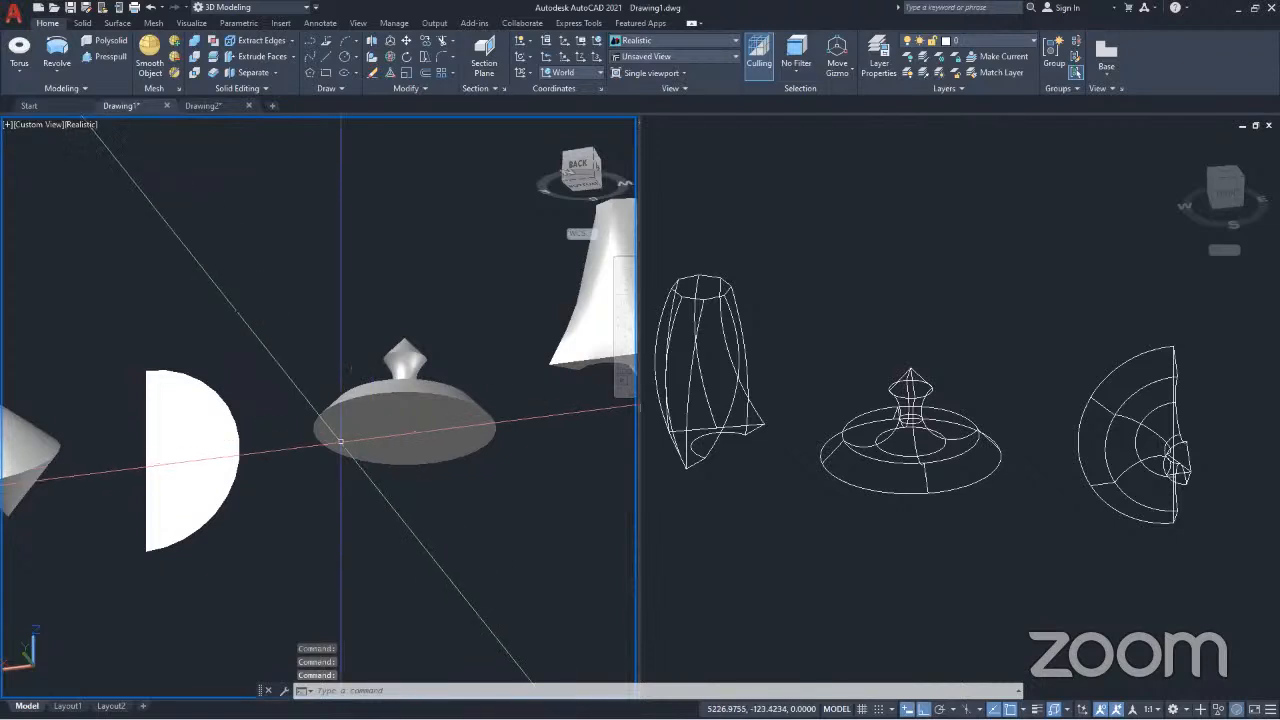
{"action": "scroll", "coordinate": [344, 442], "scroll_direction": "down", "scroll_amount": 5}
{"action": "middle_click_drag", "start_coordinate": [290, 474], "coordinate": [370, 522], "text": "shift"}
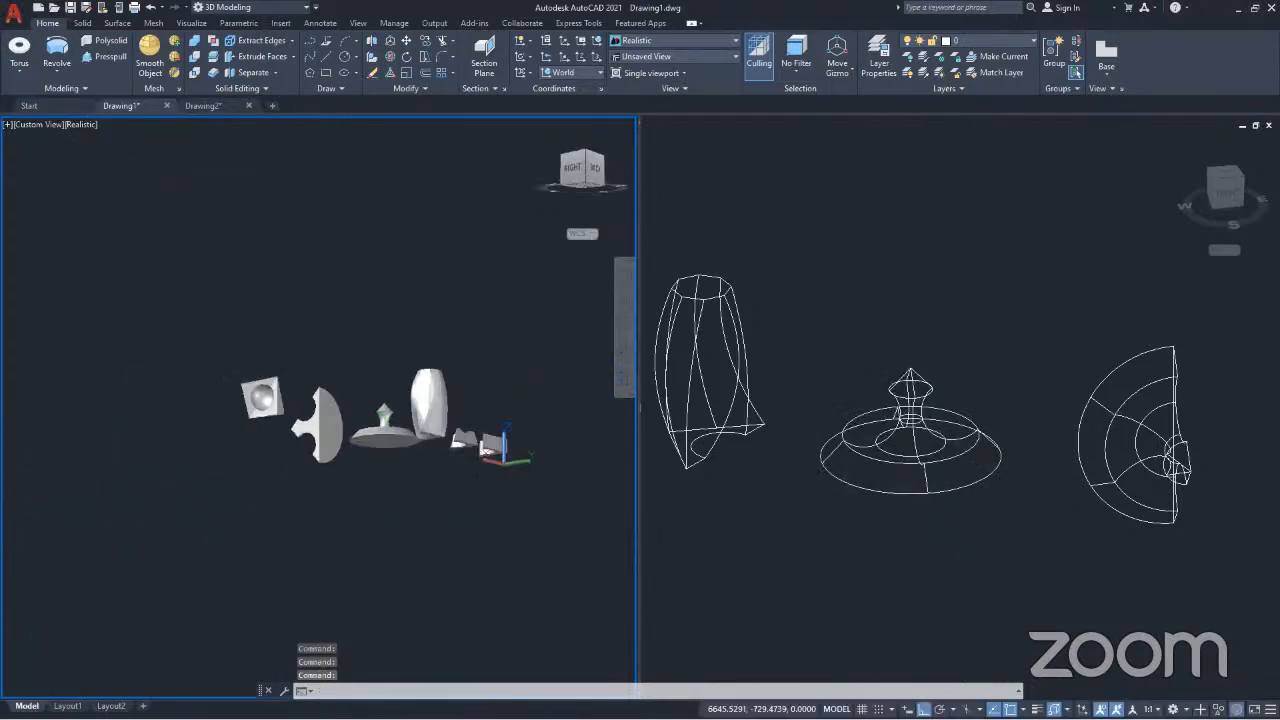
{"action": "middle_click_drag", "start_coordinate": [289, 418], "coordinate": [341, 464]}
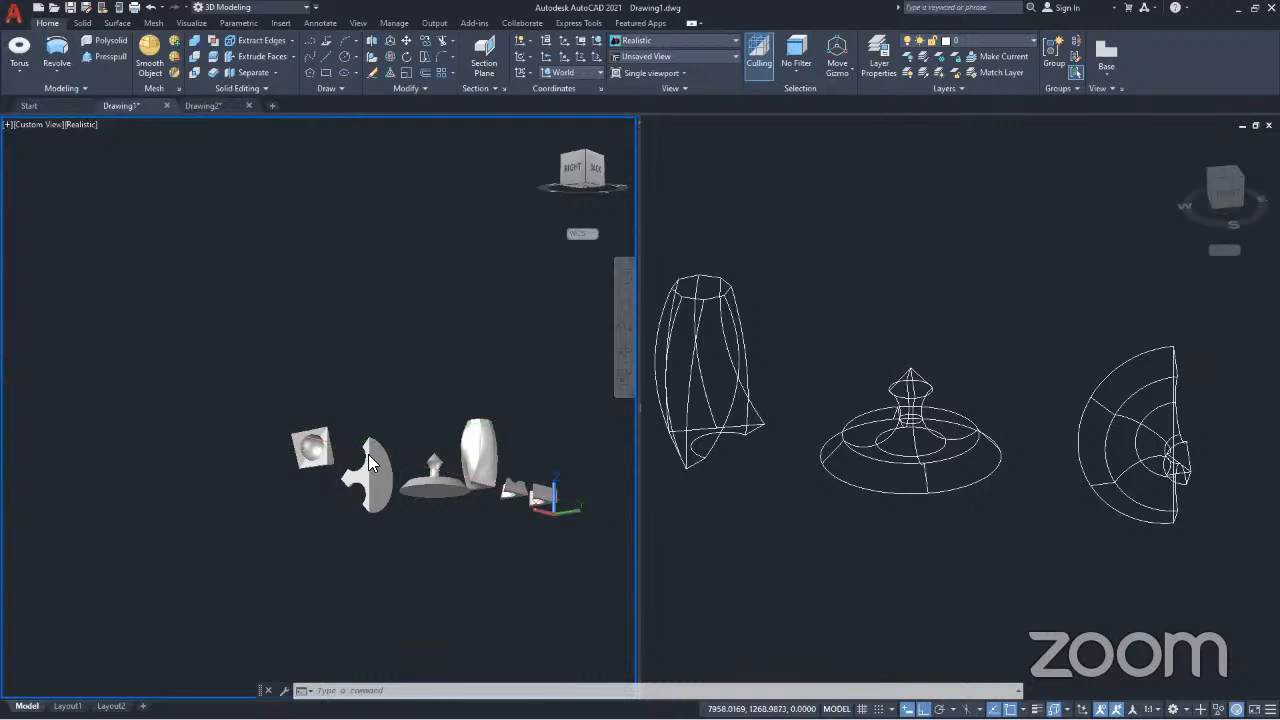
{"action": "left_click", "coordinate": [425, 482]}
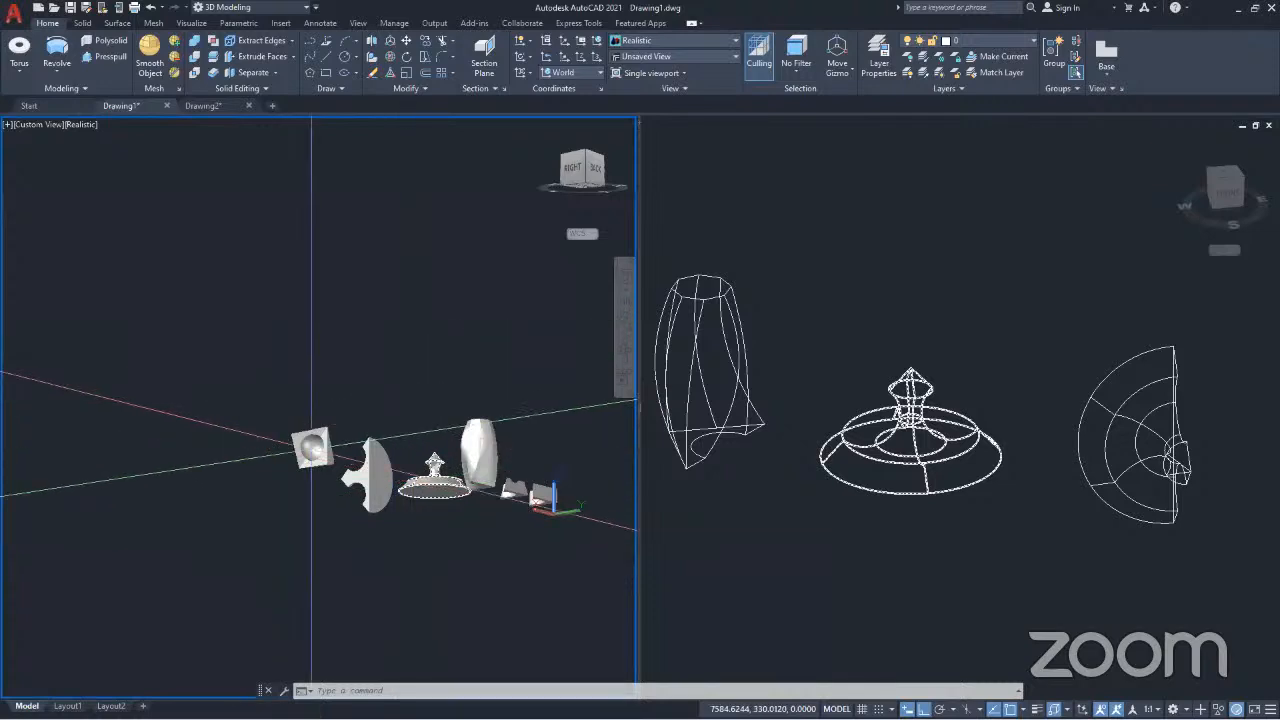
{"action": "key", "text": "Escape"}
{"action": "left_click", "coordinate": [53, 74]}
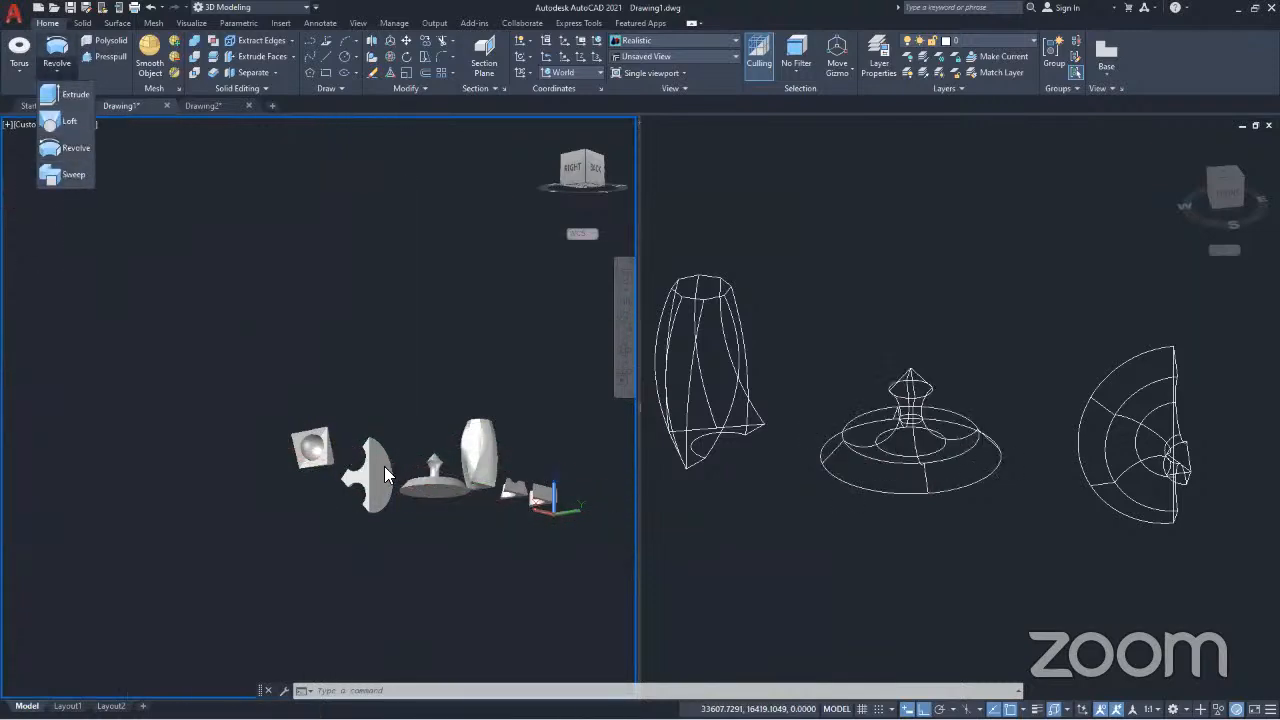
{"action": "scroll", "coordinate": [385, 455], "scroll_direction": "down", "scroll_amount": 4}
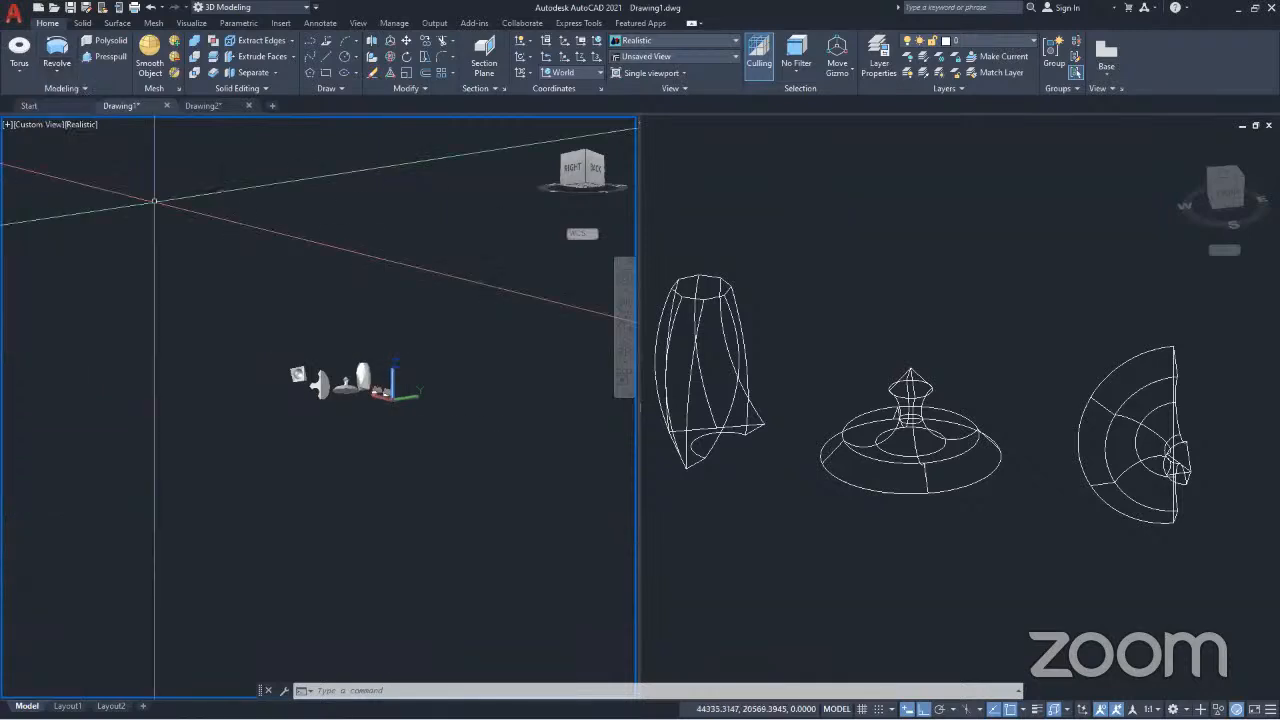
Step: Switch the shaded viewport to the SW Isometric view and examine the row of solids up close and from the front
{"action": "left_click", "coordinate": [36, 124]}
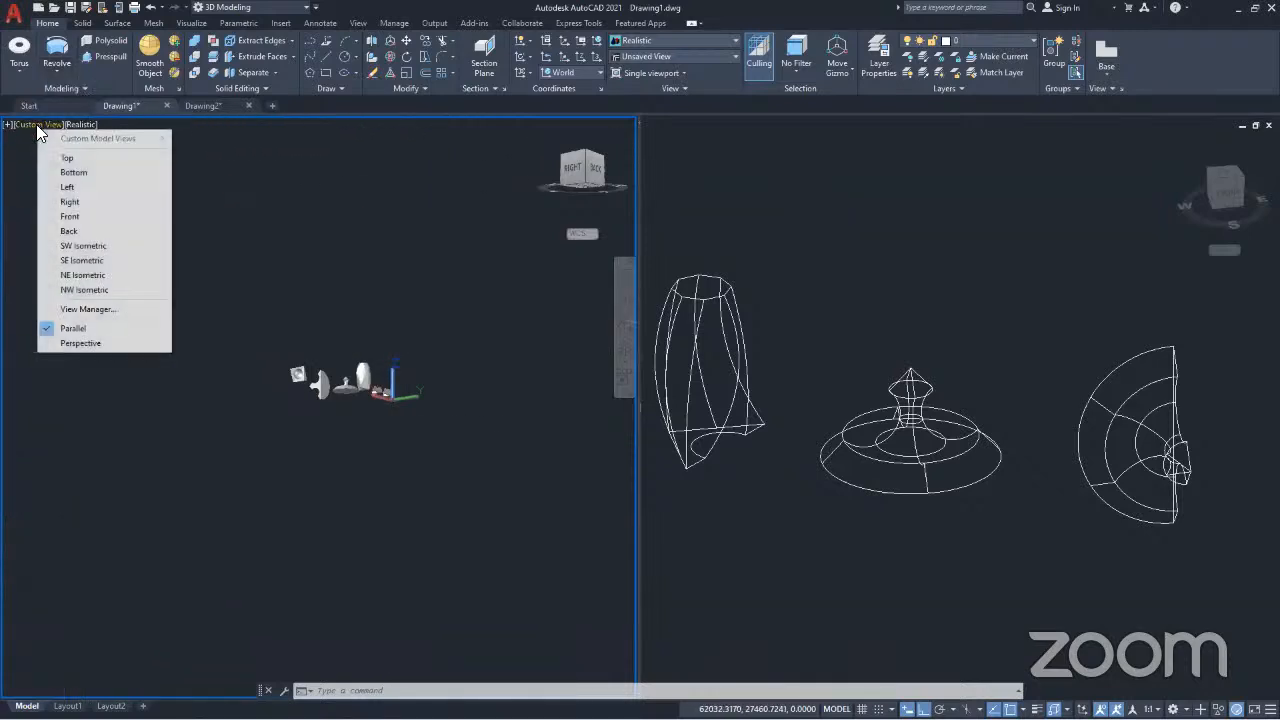
{"action": "left_click", "coordinate": [86, 243]}
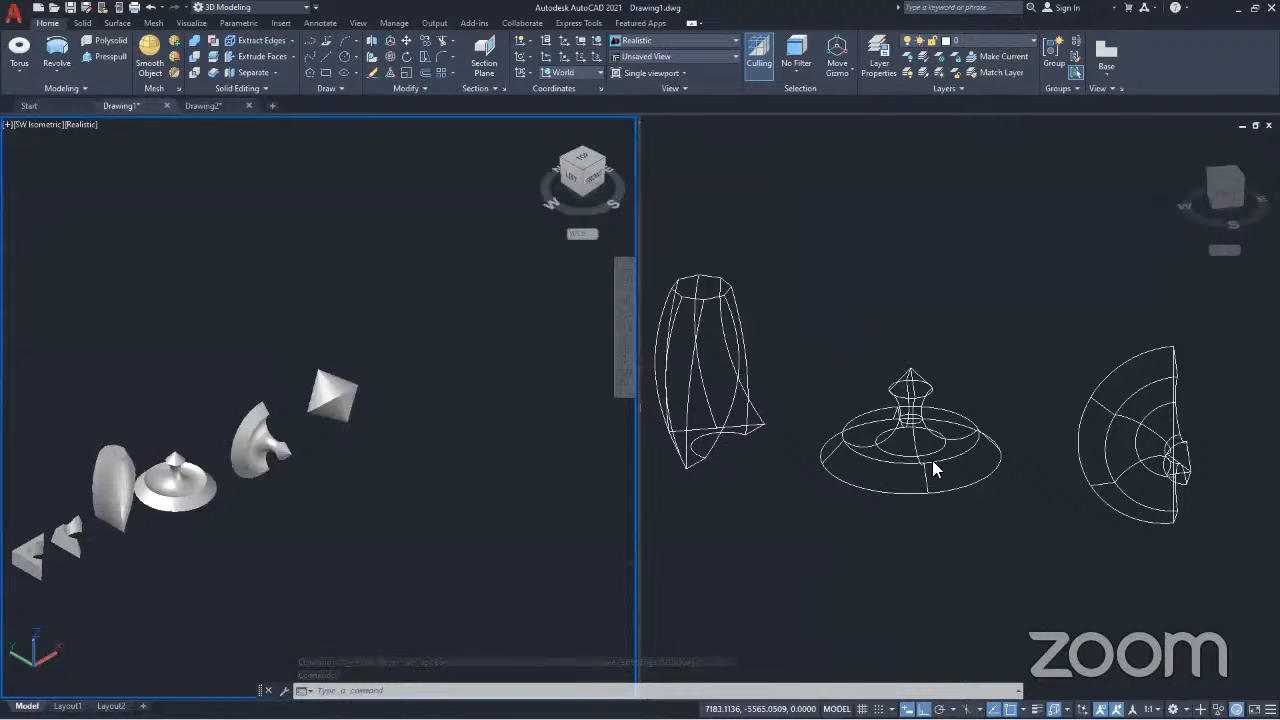
{"action": "scroll", "coordinate": [175, 490], "scroll_direction": "up", "scroll_amount": 6}
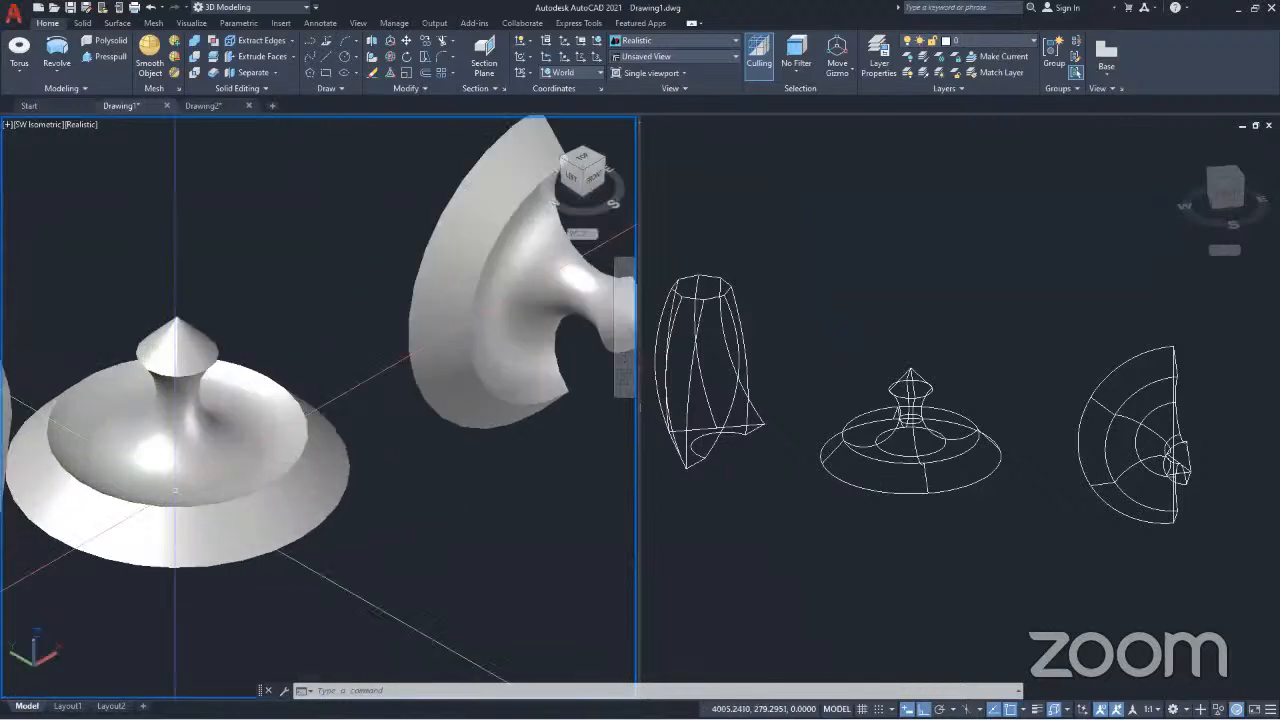
{"action": "scroll", "coordinate": [190, 580], "scroll_direction": "up", "scroll_amount": 2}
{"action": "scroll", "coordinate": [325, 400], "scroll_direction": "down", "scroll_amount": 5}
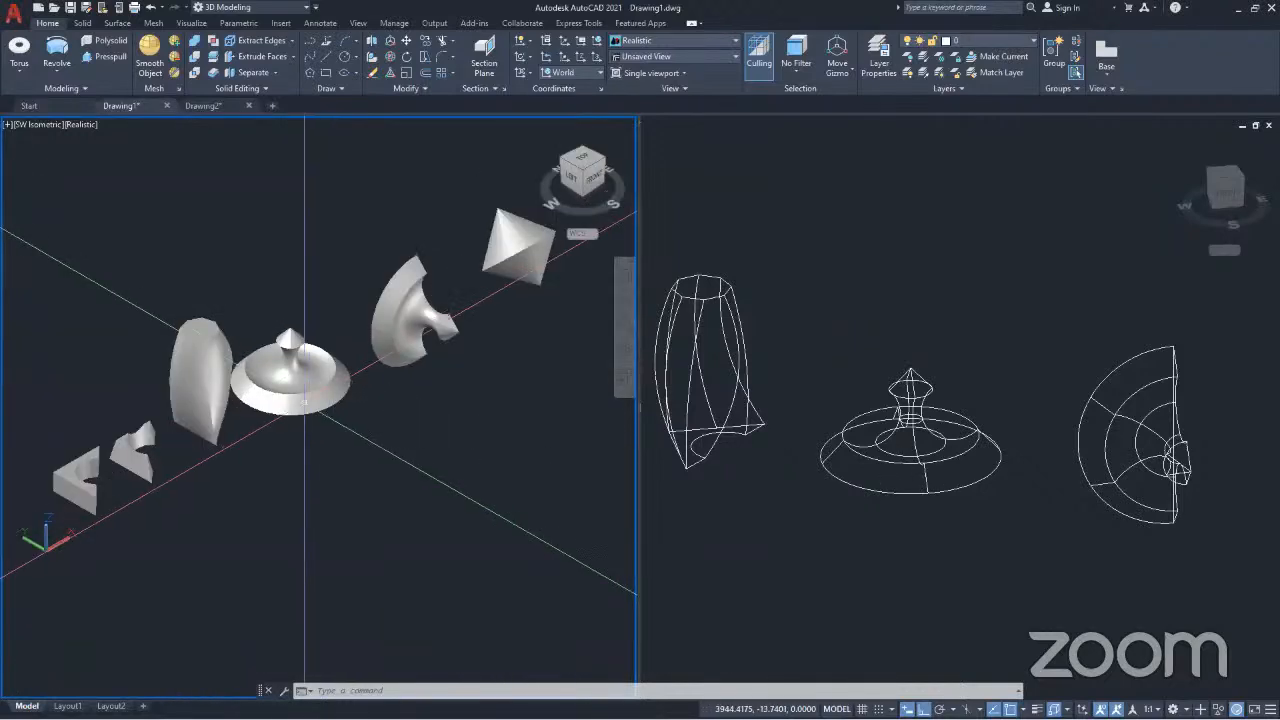
{"action": "middle_click_drag", "start_coordinate": [305, 400], "coordinate": [165, 430], "text": "shift"}
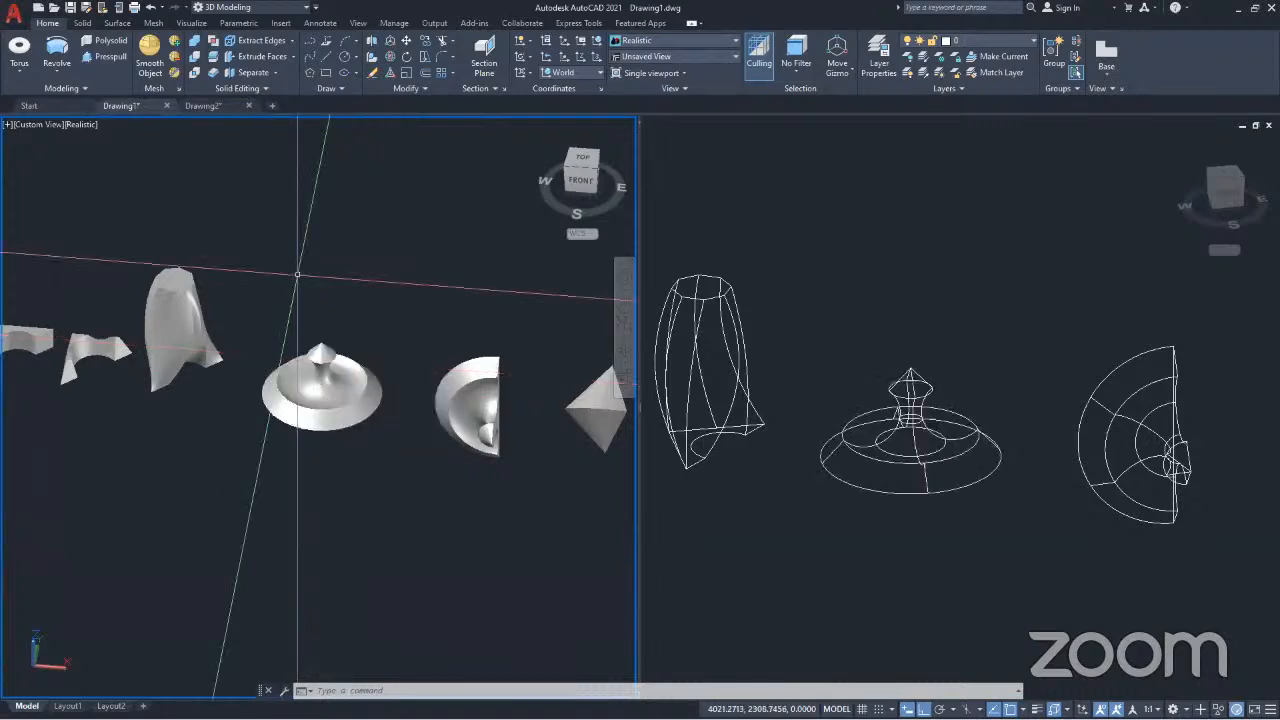
Step: Delete the pointed, faceted solid at the far end of the row, beside the half-revolved solid
{"action": "scroll", "coordinate": [290, 420], "scroll_direction": "down", "scroll_amount": 3}
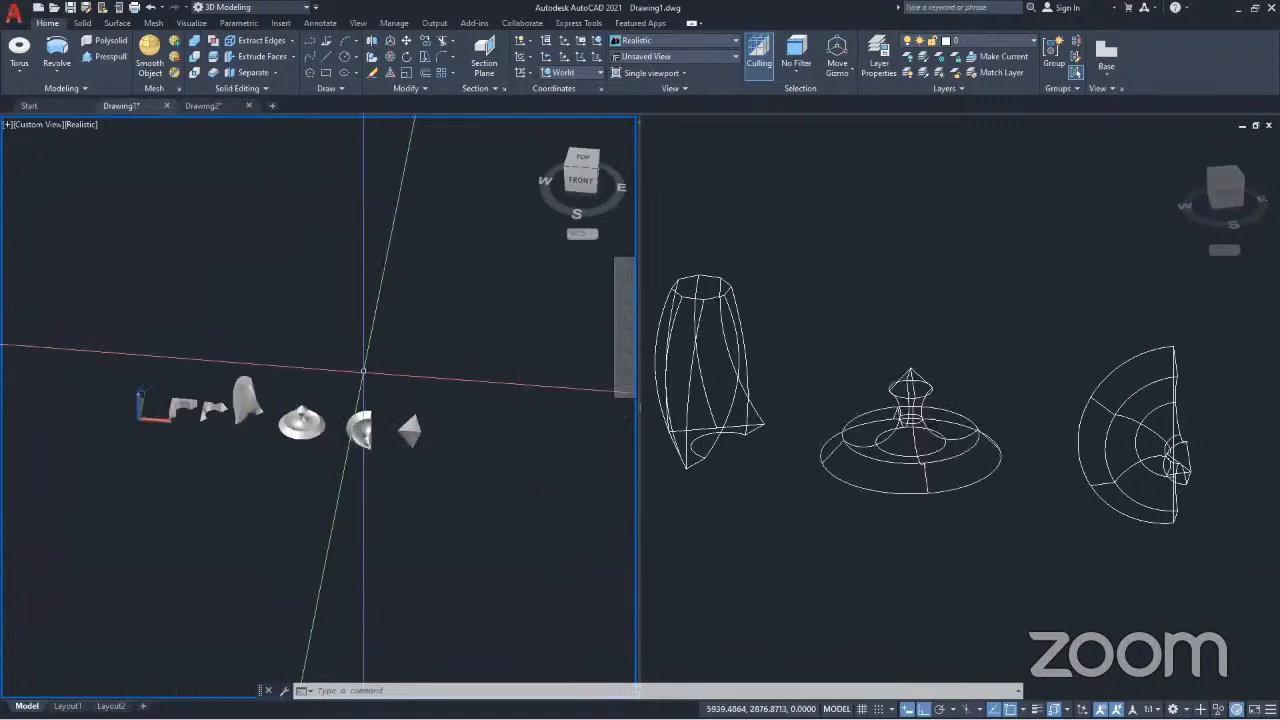
{"action": "scroll", "coordinate": [376, 425], "scroll_direction": "up", "scroll_amount": 4}
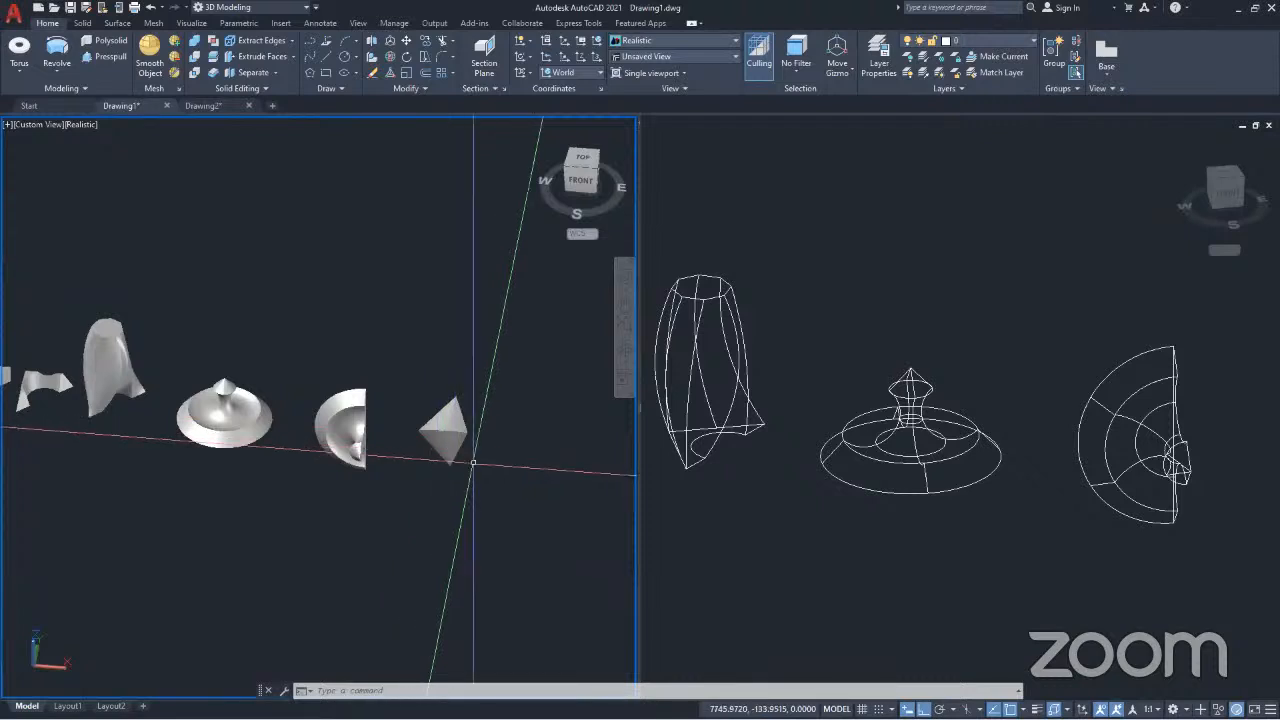
{"action": "left_click", "coordinate": [483, 465]}
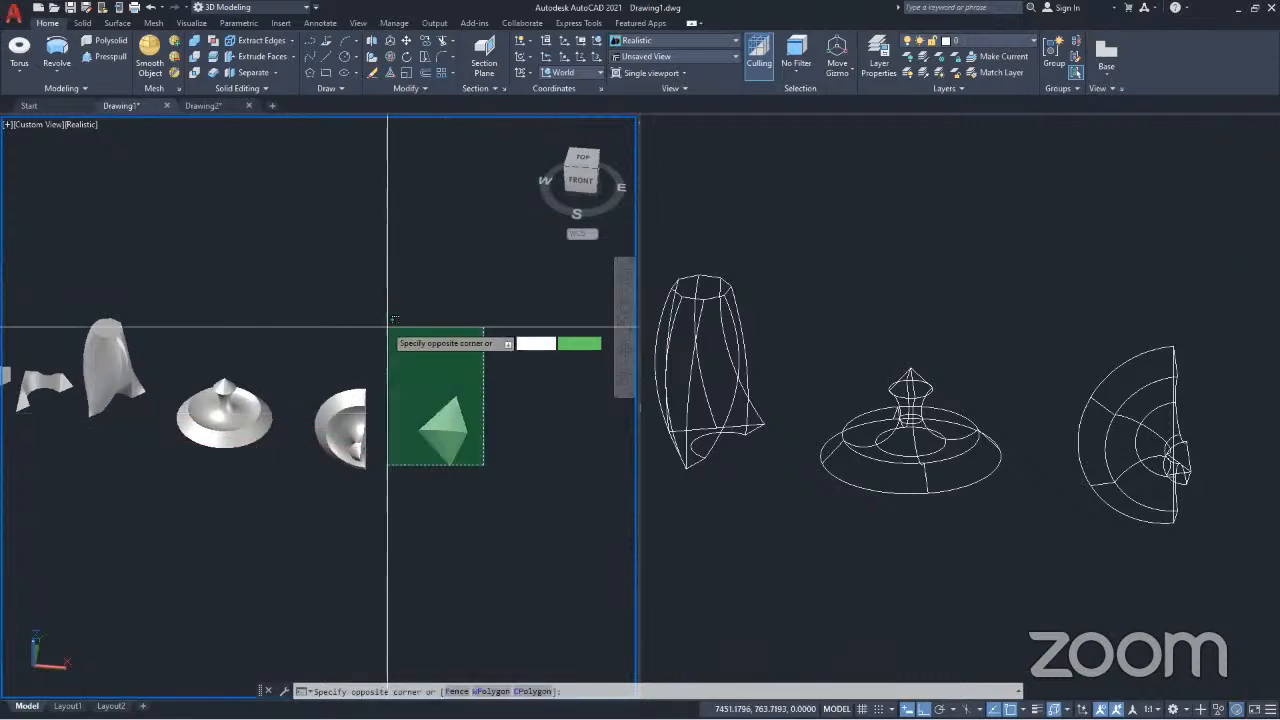
{"action": "left_click", "coordinate": [388, 327]}
{"action": "key", "text": "Delete"}
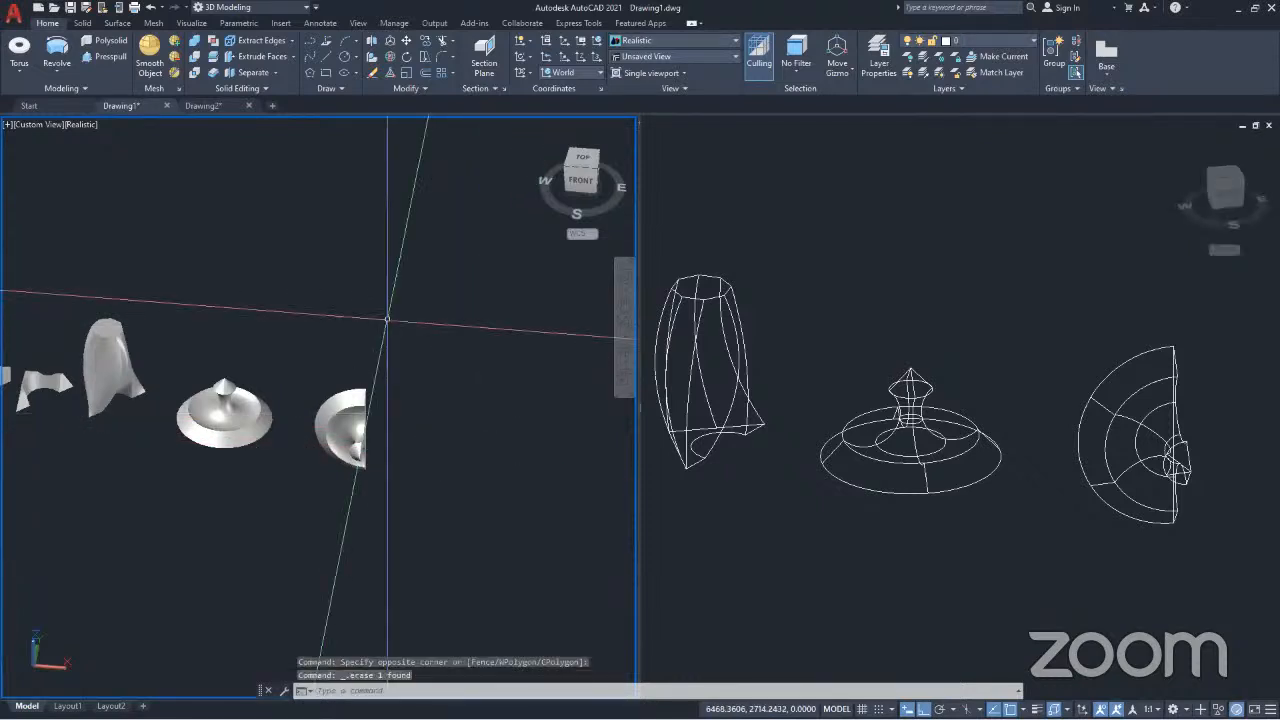
Step: Switch the wireframe viewport to the Top view
{"action": "left_click", "coordinate": [859, 280]}
{"action": "scroll", "coordinate": [858, 275], "scroll_direction": "down", "scroll_amount": 6}
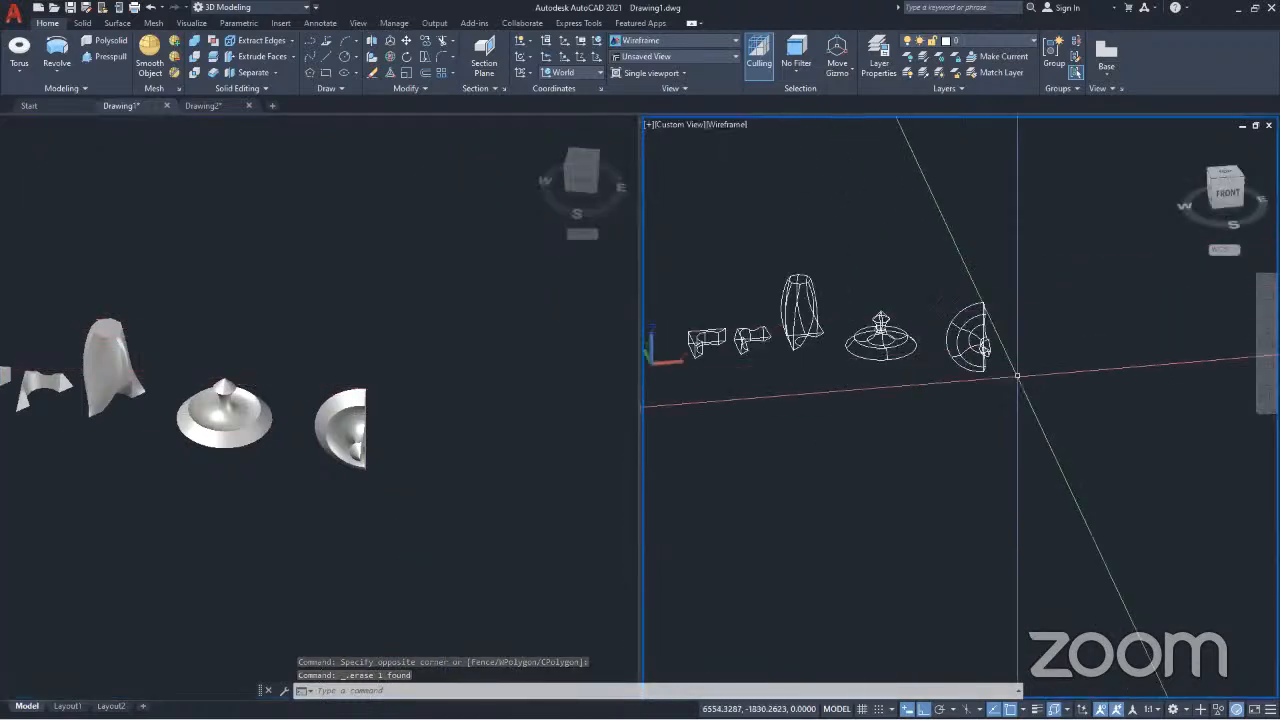
{"action": "middle_click_drag", "start_coordinate": [936, 411], "coordinate": [928, 416]}
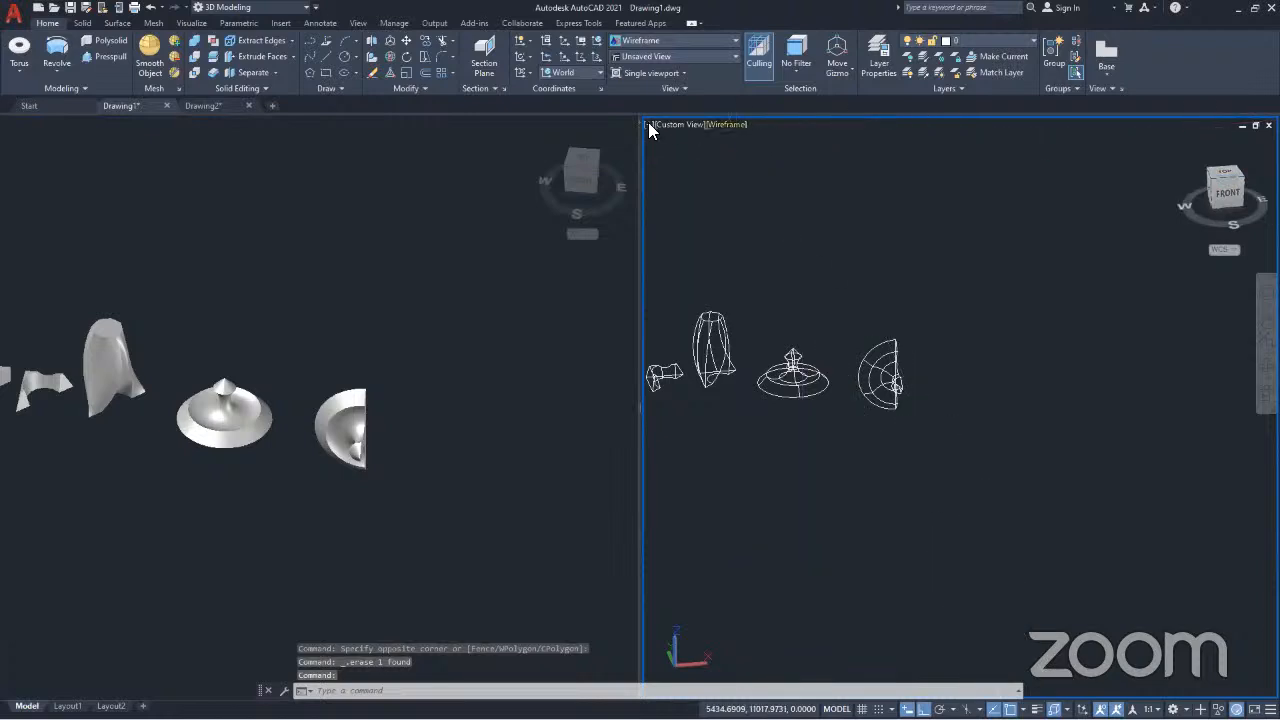
{"action": "left_click", "coordinate": [680, 126]}
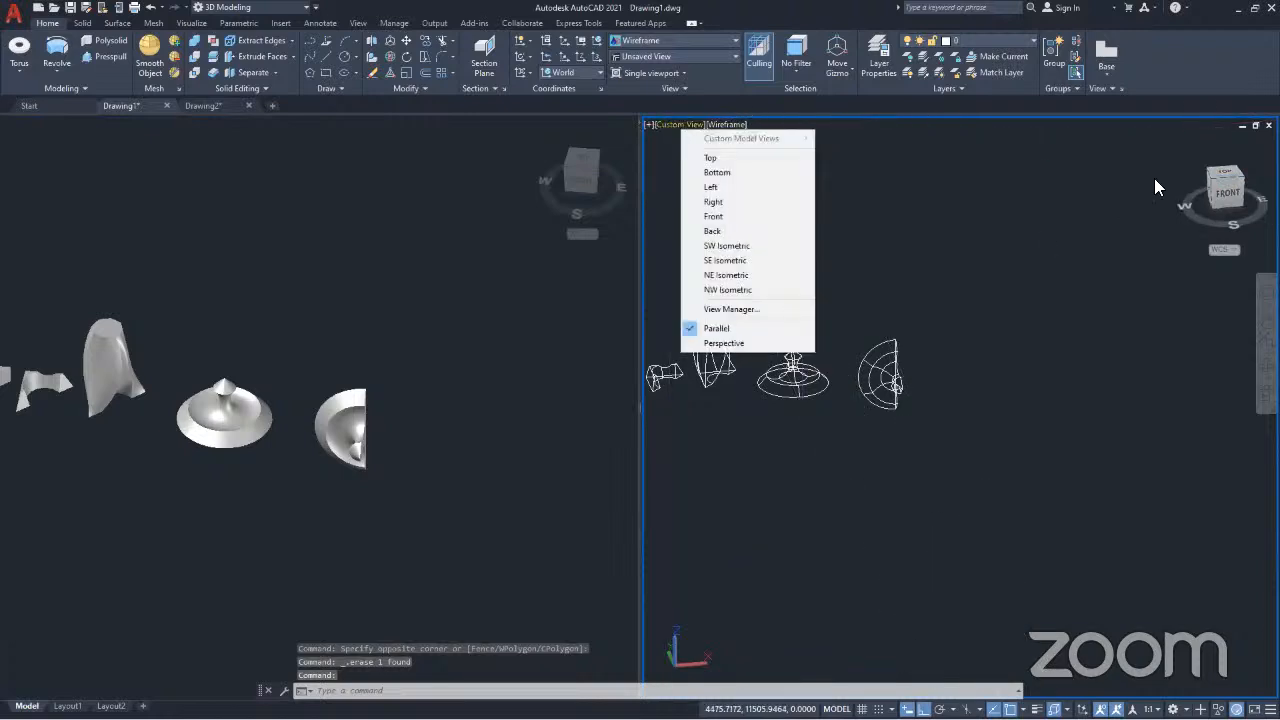
{"action": "left_click", "coordinate": [734, 158]}
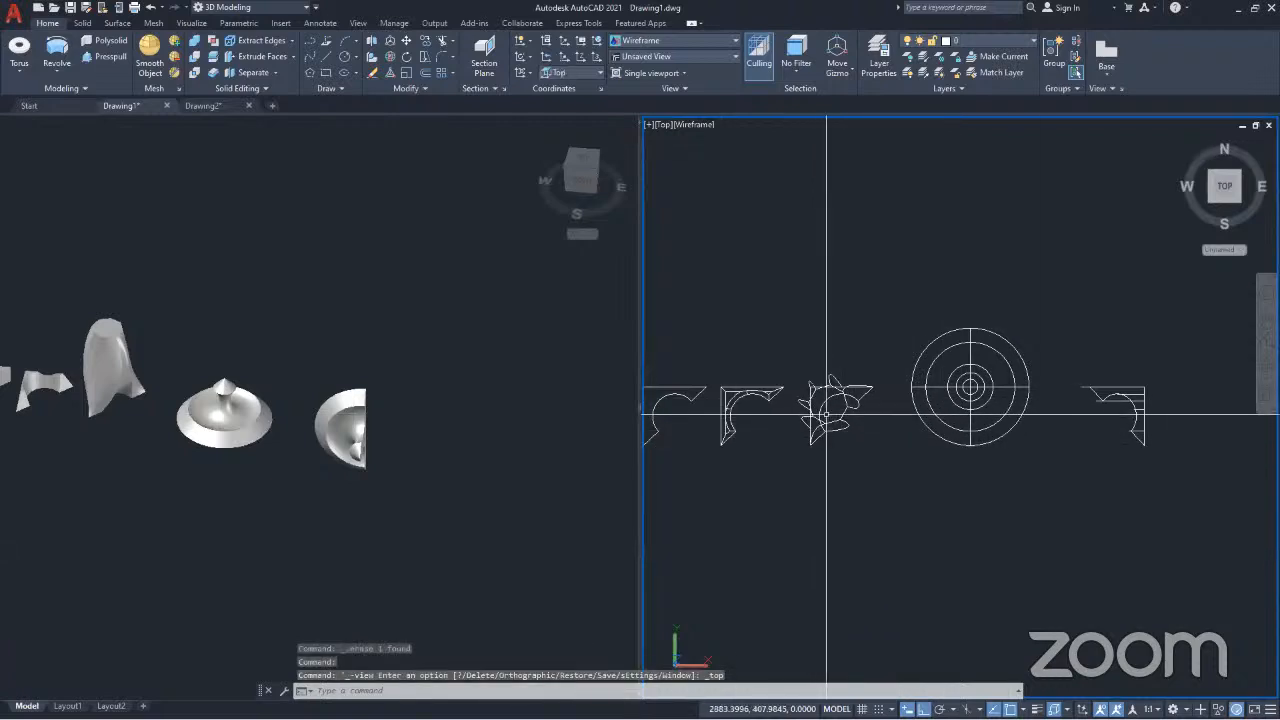
{"action": "scroll", "coordinate": [825, 407], "scroll_direction": "down", "scroll_amount": 2}
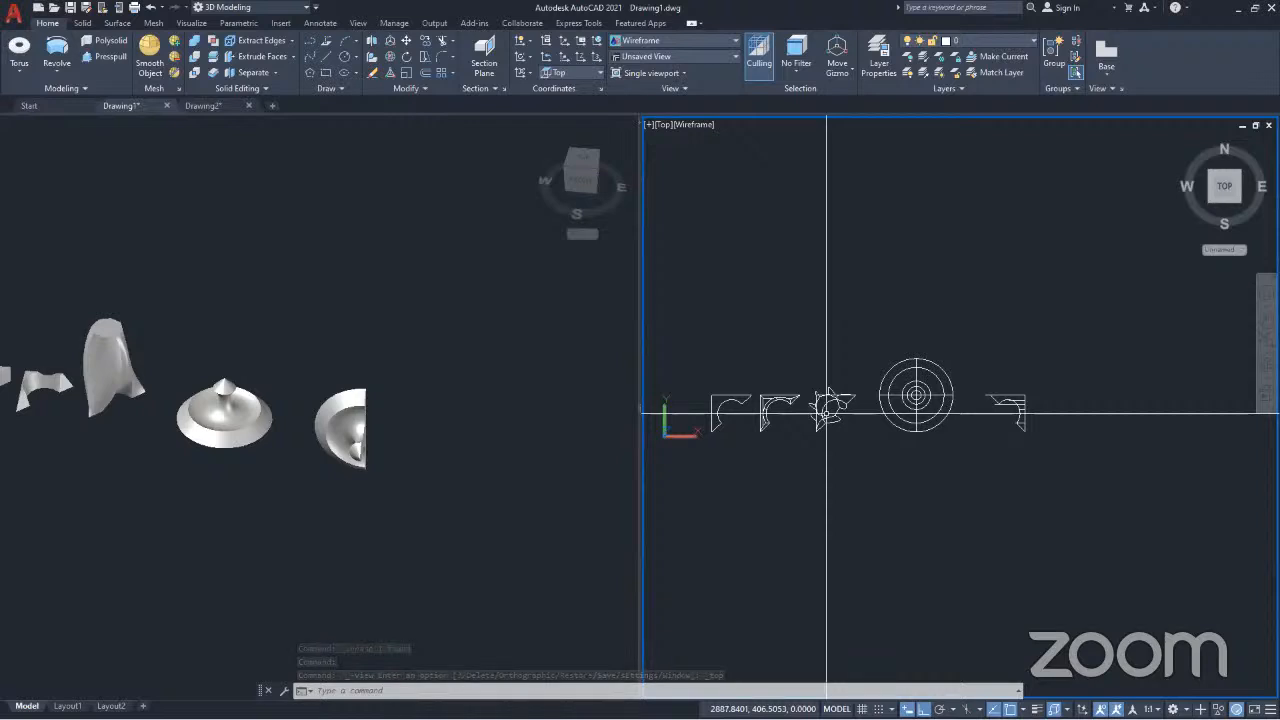
{"action": "middle_click_drag", "start_coordinate": [1058, 464], "coordinate": [911, 469]}
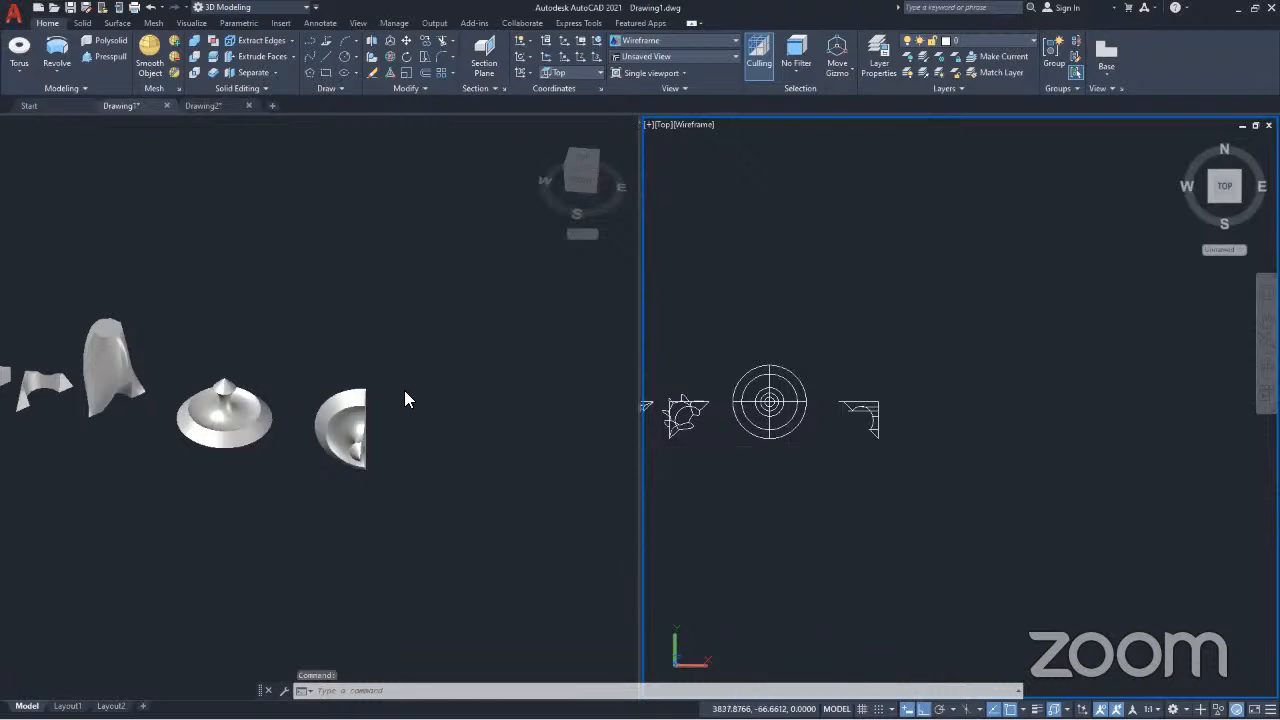
Step: Draw an 8-sided polygon, inscribed in a circle, in the empty space beyond the half-revolved solid
{"action": "middle_click_drag", "start_coordinate": [100, 414], "coordinate": [242, 423]}
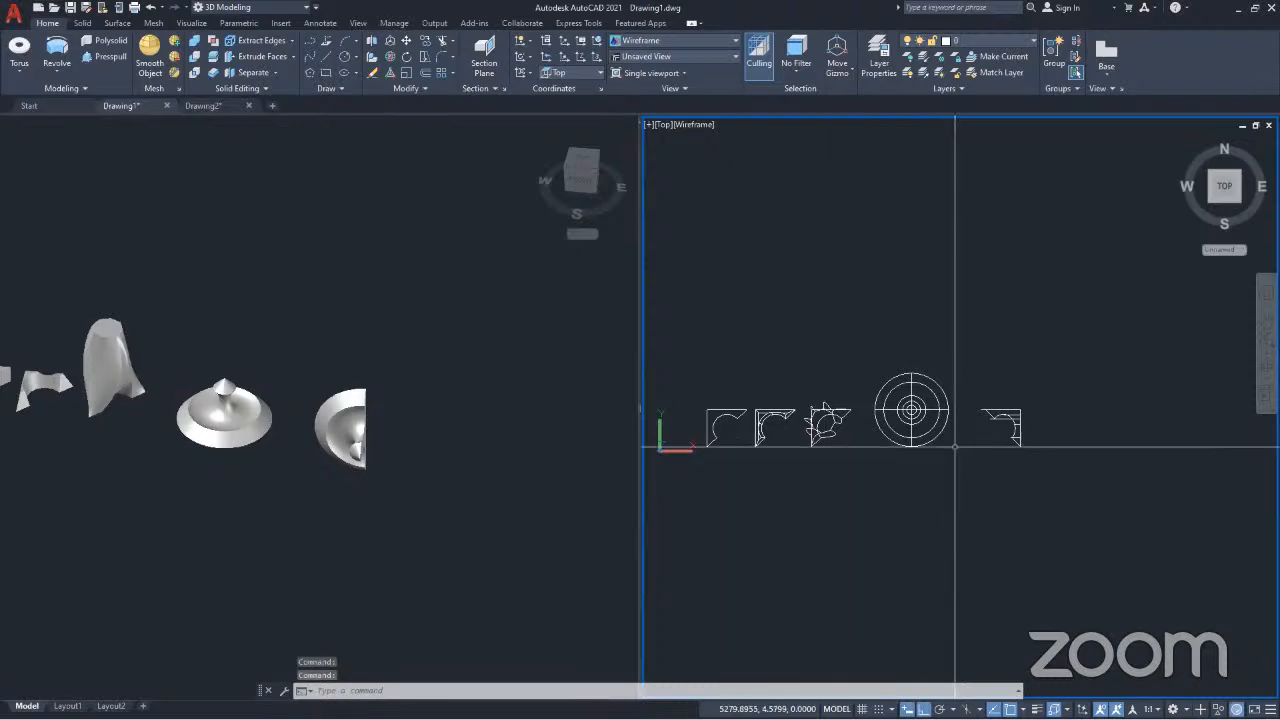
{"action": "left_click", "coordinate": [1000, 468]}
{"action": "middle_click_drag", "start_coordinate": [1000, 468], "coordinate": [933, 454]}
{"action": "left_click", "coordinate": [938, 450]}
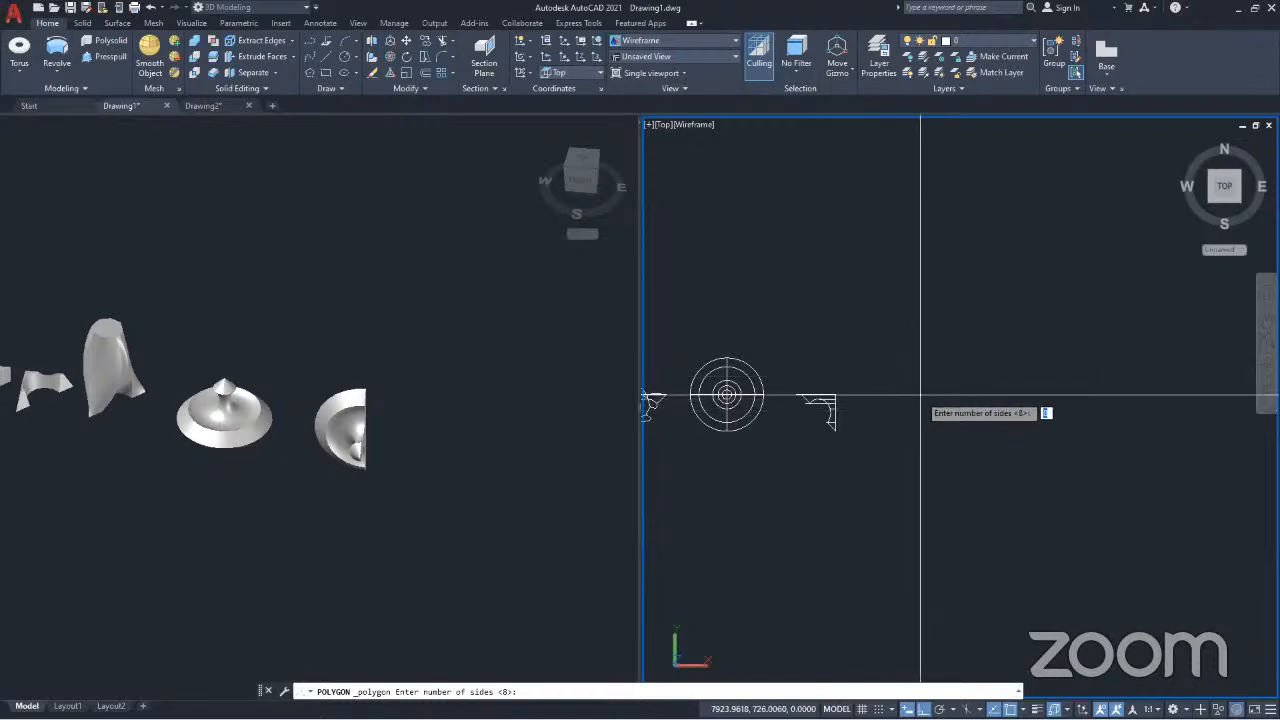
{"action": "key", "text": "Return"}
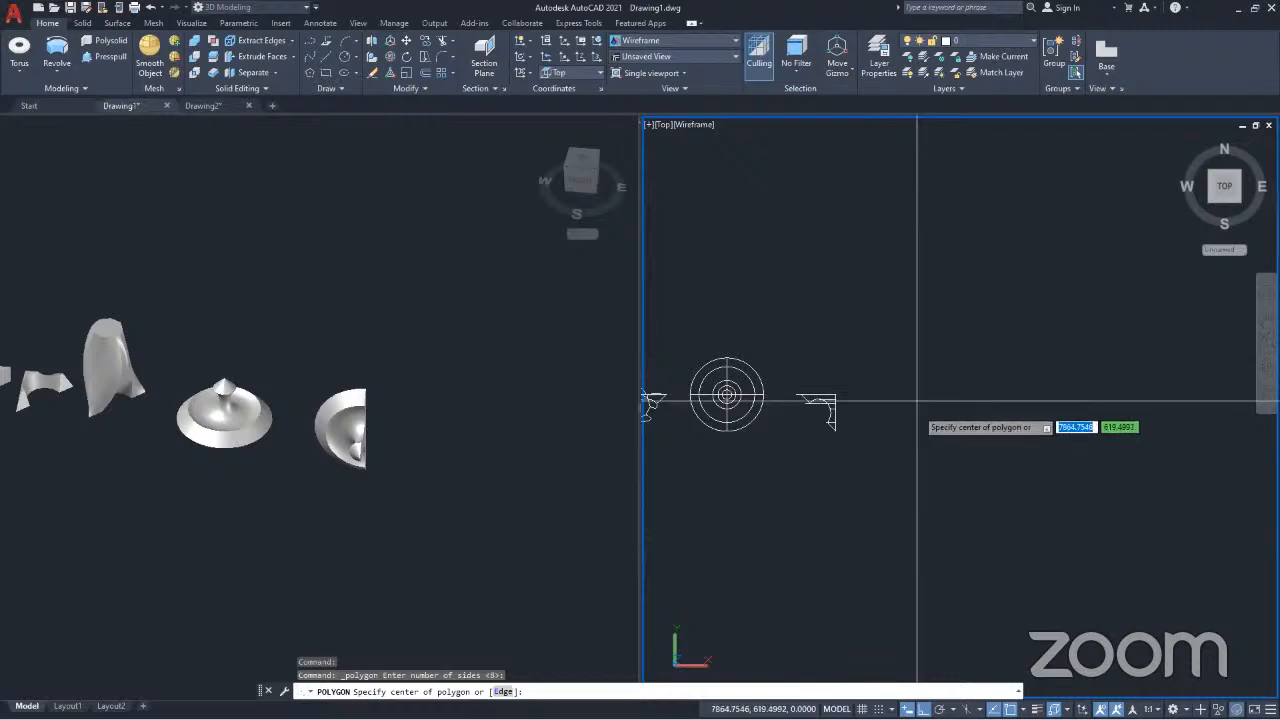
{"action": "left_click", "coordinate": [914, 411]}
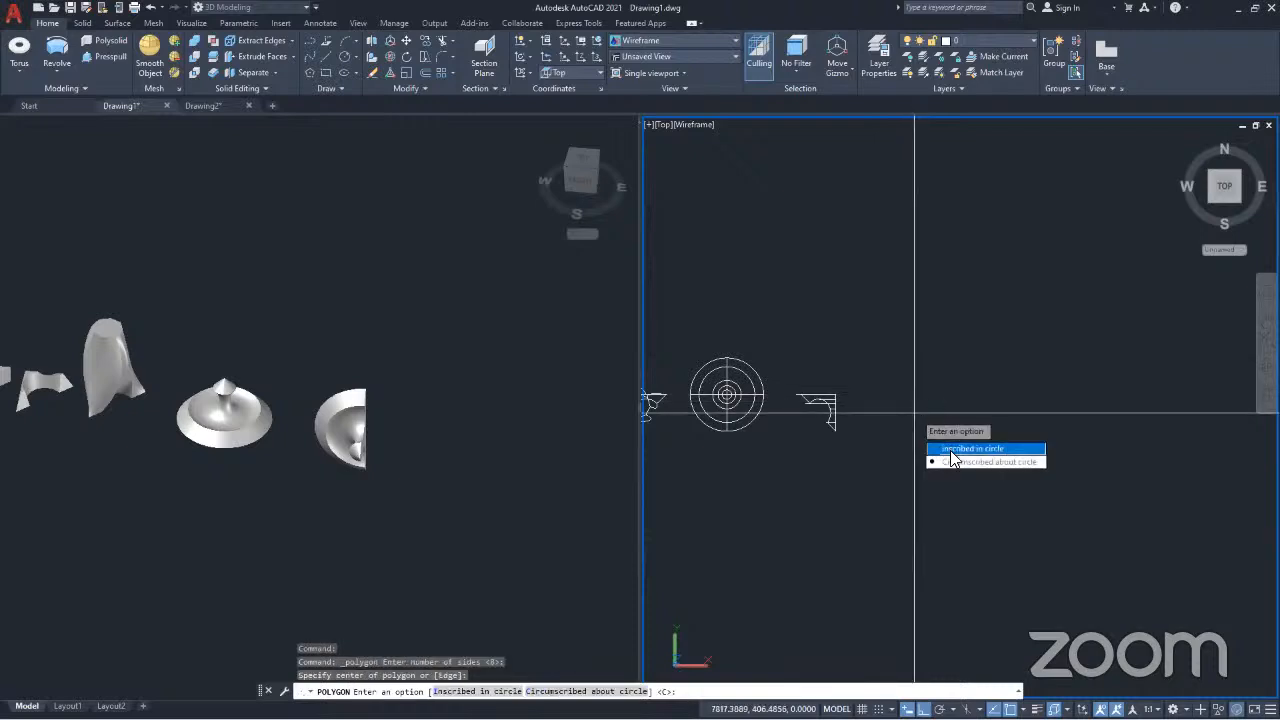
{"action": "left_click", "coordinate": [975, 448]}
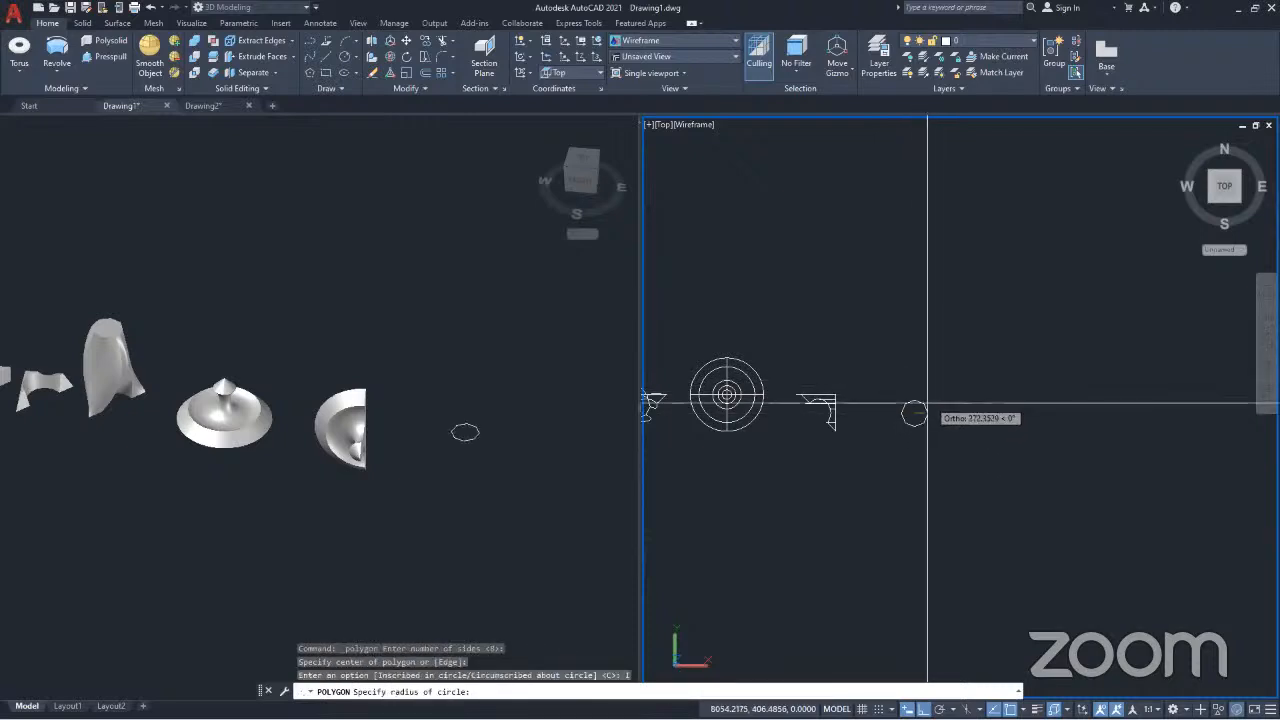
{"action": "left_click", "coordinate": [884, 427]}
Step: Draw a vertical line about 562 units high beside the octagon, continued by a horizontal line about 465 units long along X
{"action": "middle_click_drag", "start_coordinate": [903, 465], "coordinate": [929, 418], "text": "shift"}
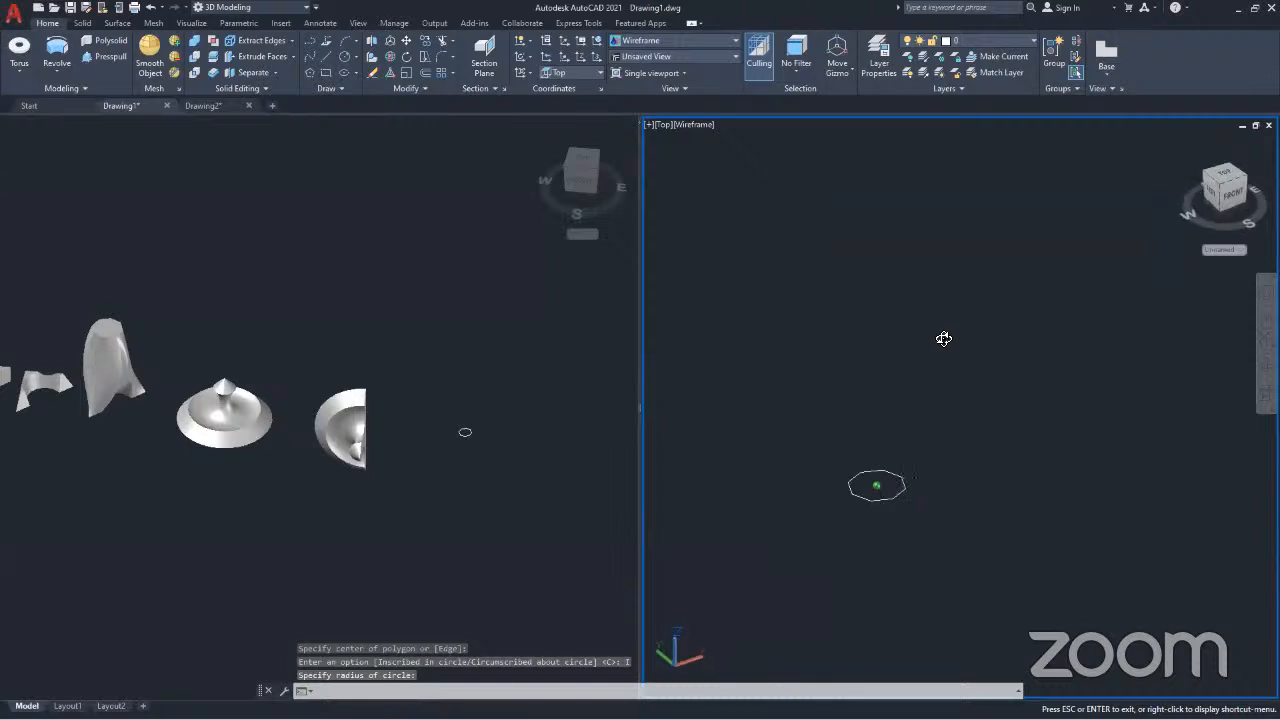
{"action": "middle_click_drag", "start_coordinate": [944, 339], "coordinate": [946, 347], "text": "shift"}
{"action": "middle_click_drag", "start_coordinate": [860, 504], "coordinate": [805, 407]}
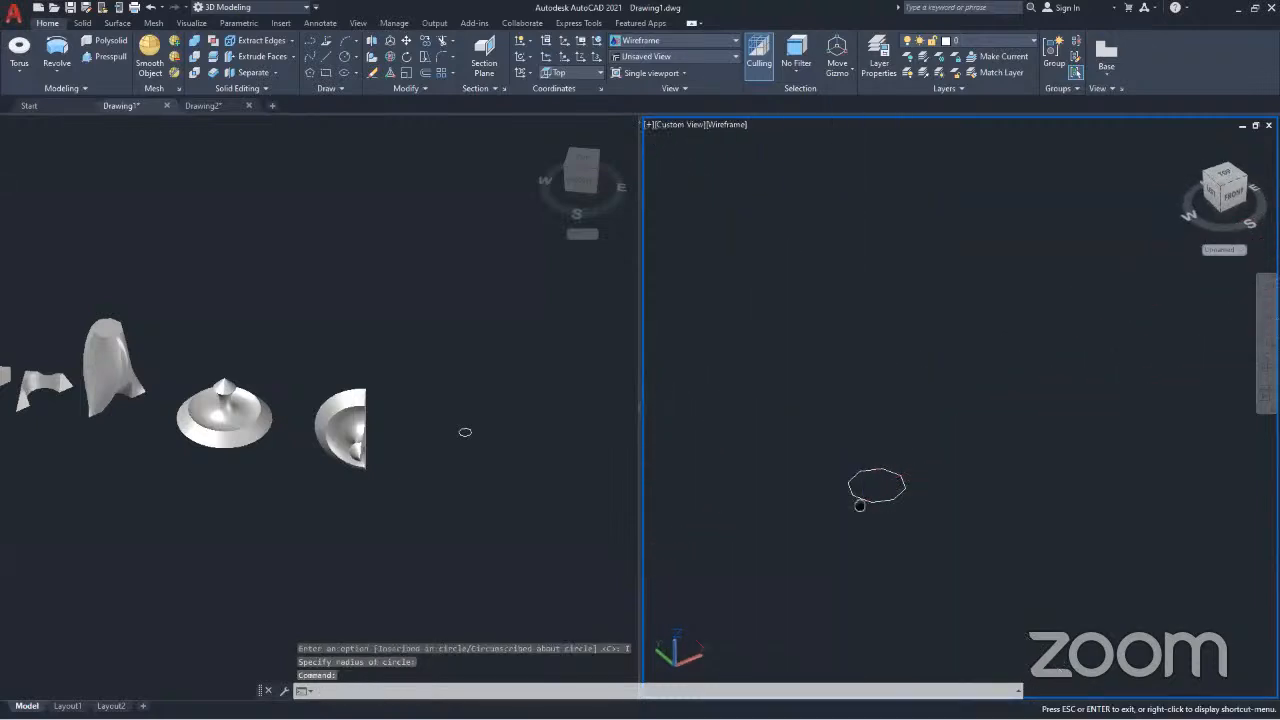
{"action": "left_click", "coordinate": [327, 56]}
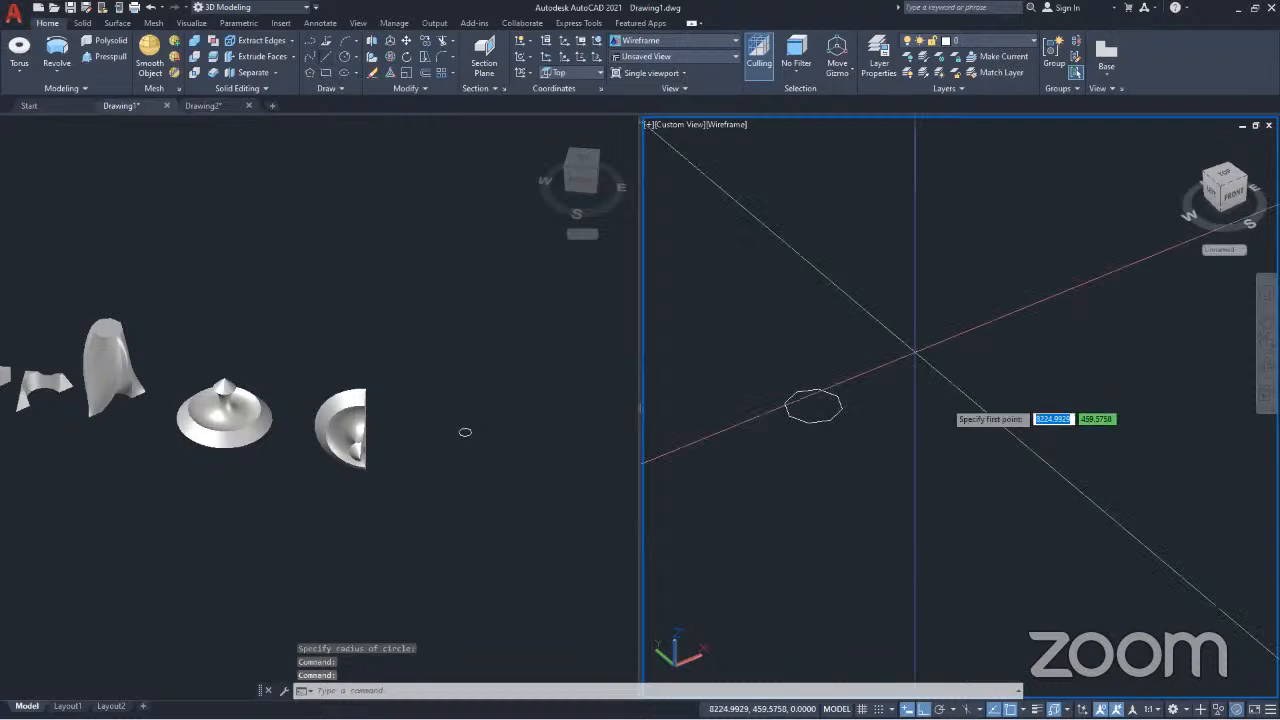
{"action": "left_click", "coordinate": [910, 405]}
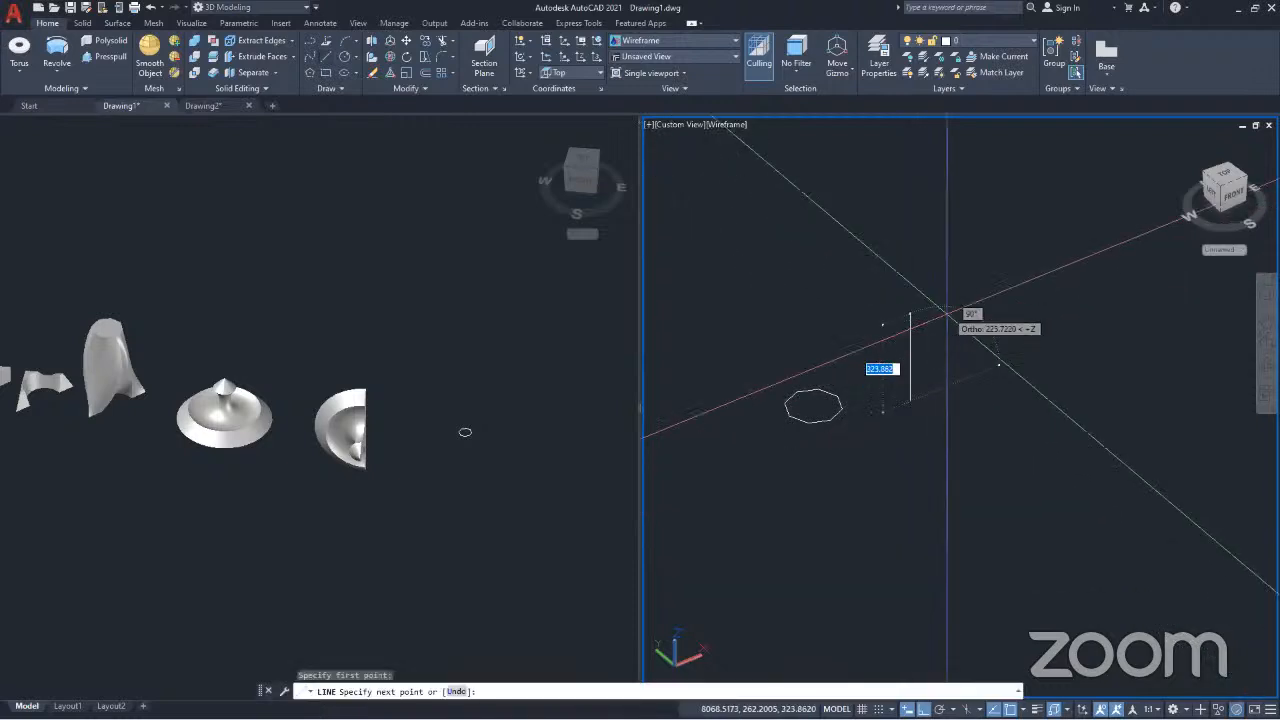
{"action": "left_click", "coordinate": [938, 248]}
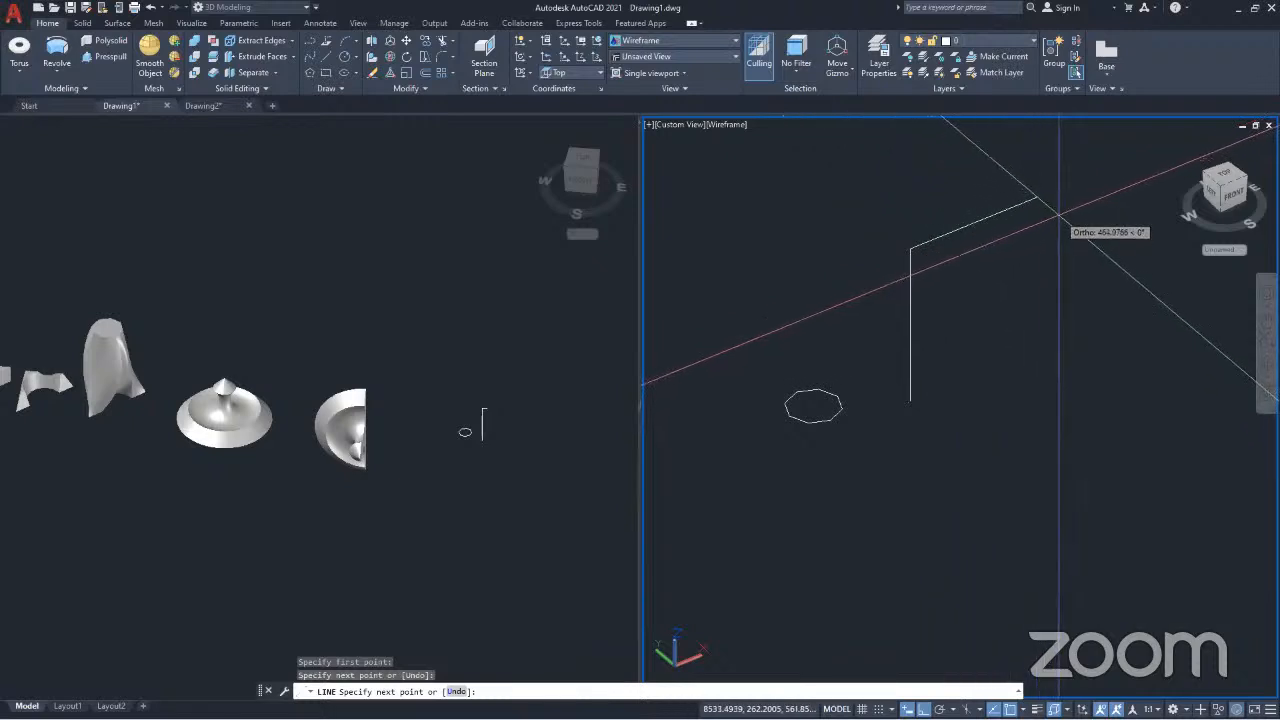
{"action": "left_click", "coordinate": [1058, 216]}
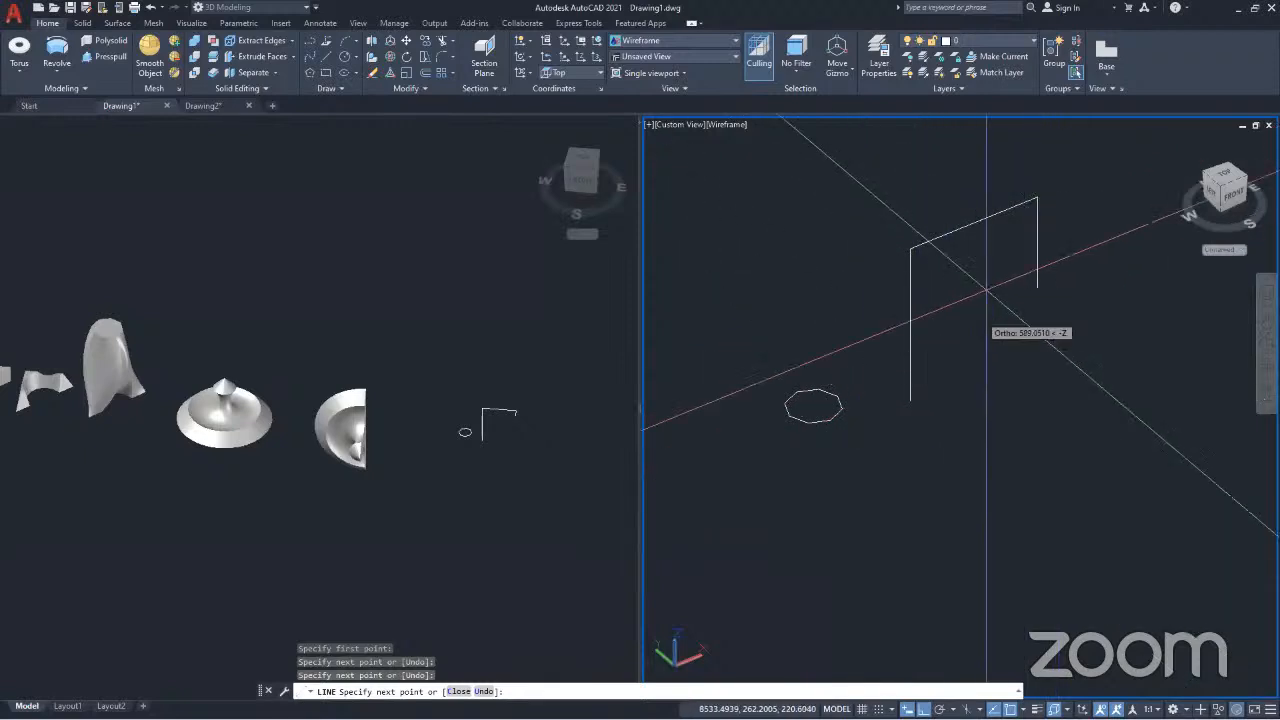
{"action": "key", "text": "Escape"}
Step: Draw a small 8-sided polygon, inscribed with a radius of about 22 units, centred on the vertical line's lower end
{"action": "scroll", "coordinate": [907, 262], "scroll_direction": "up", "scroll_amount": 2}
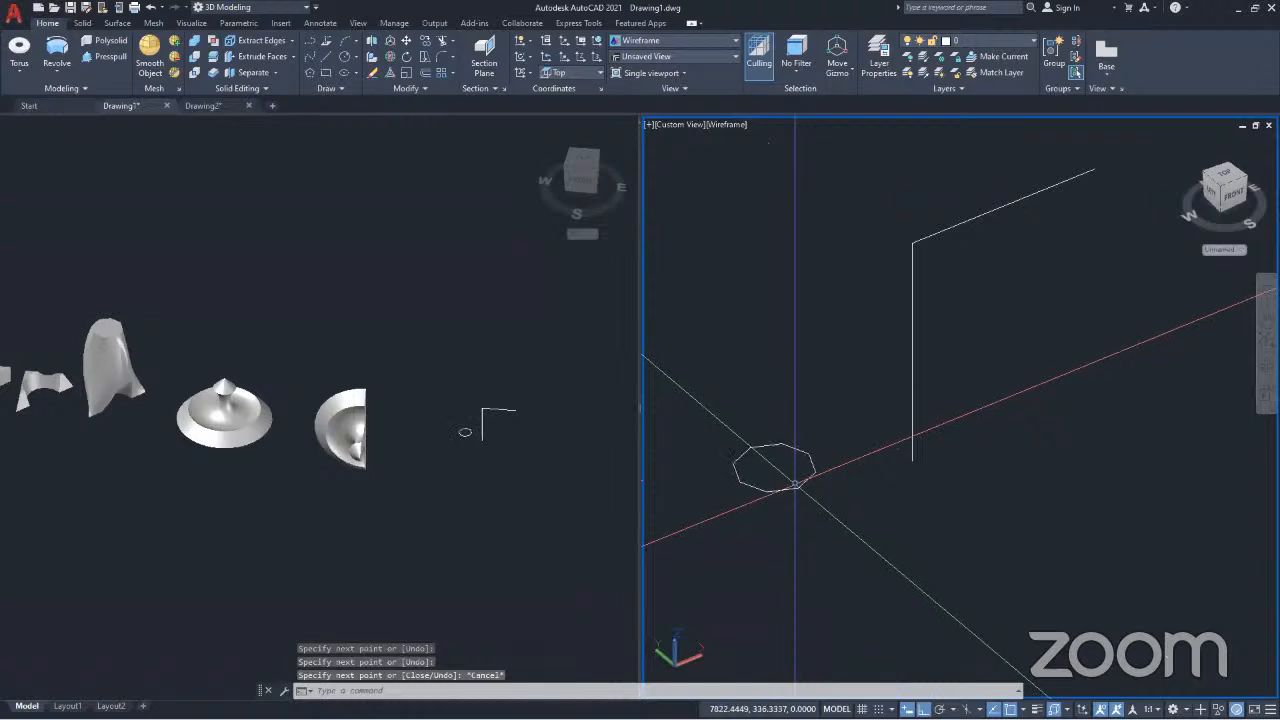
{"action": "left_click", "coordinate": [797, 487]}
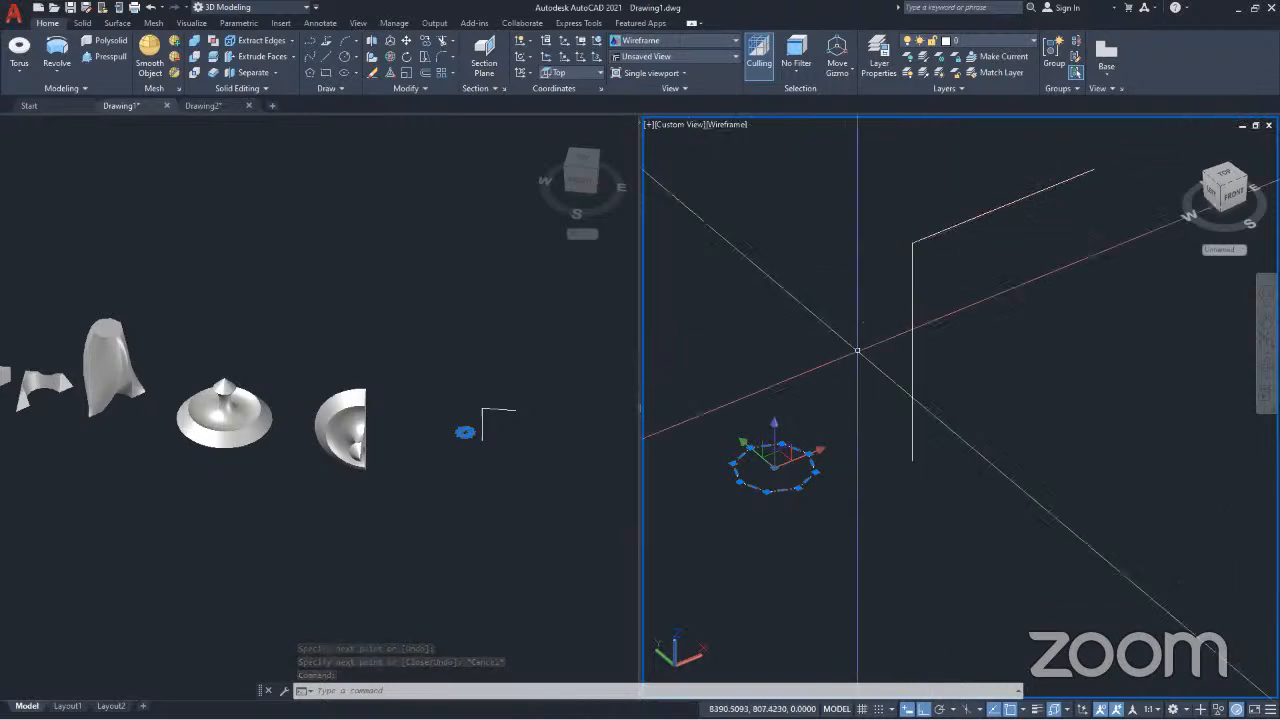
{"action": "key", "text": "Escape"}
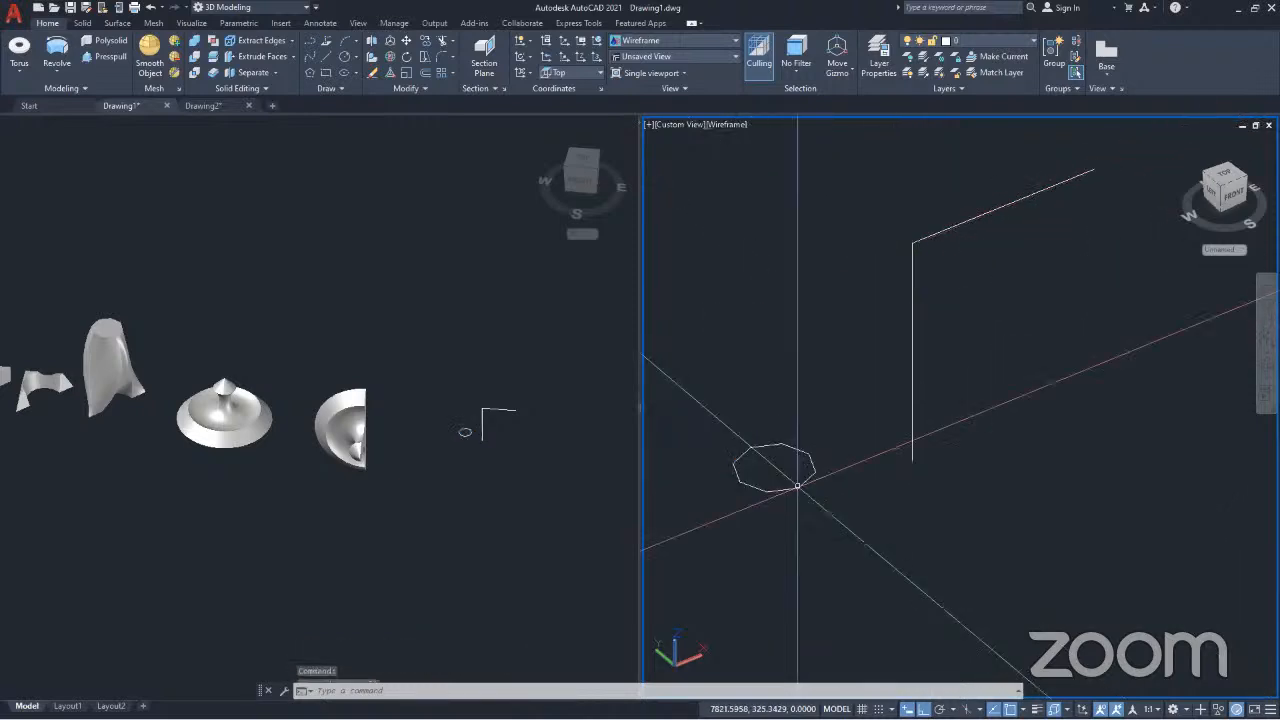
{"action": "scroll", "coordinate": [946, 492], "scroll_direction": "up", "scroll_amount": 2}
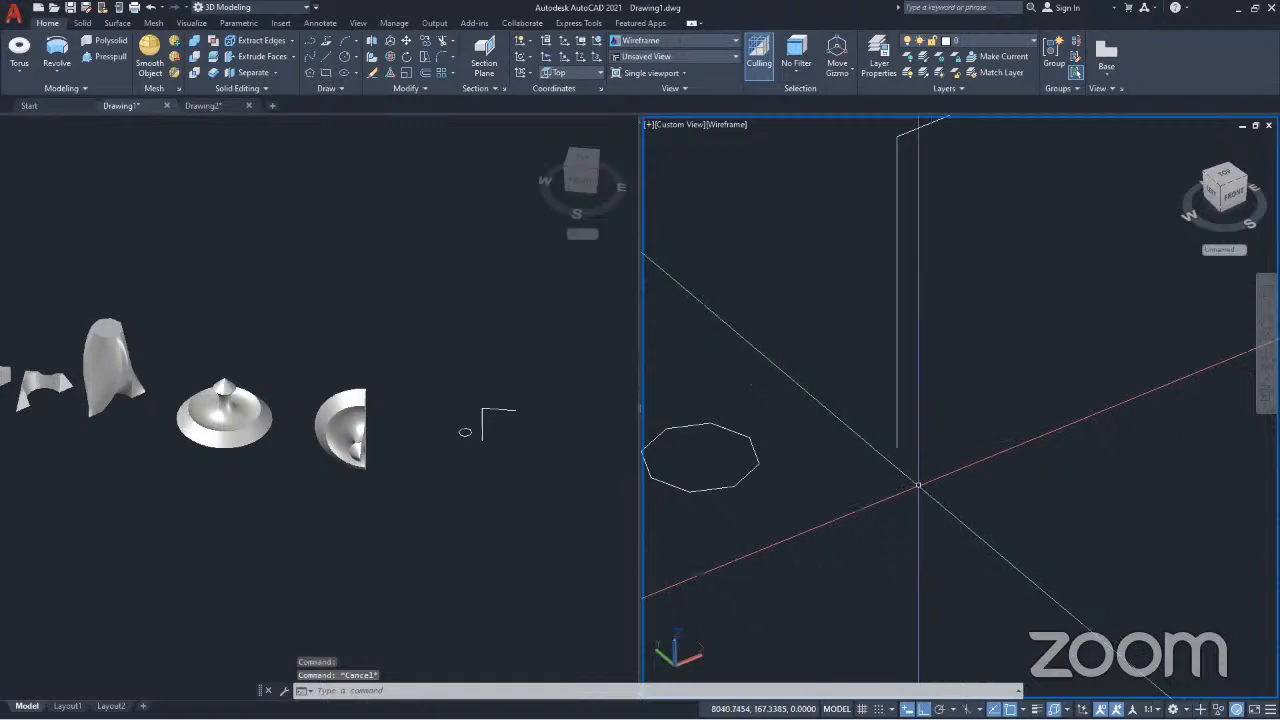
{"action": "left_click", "coordinate": [309, 71]}
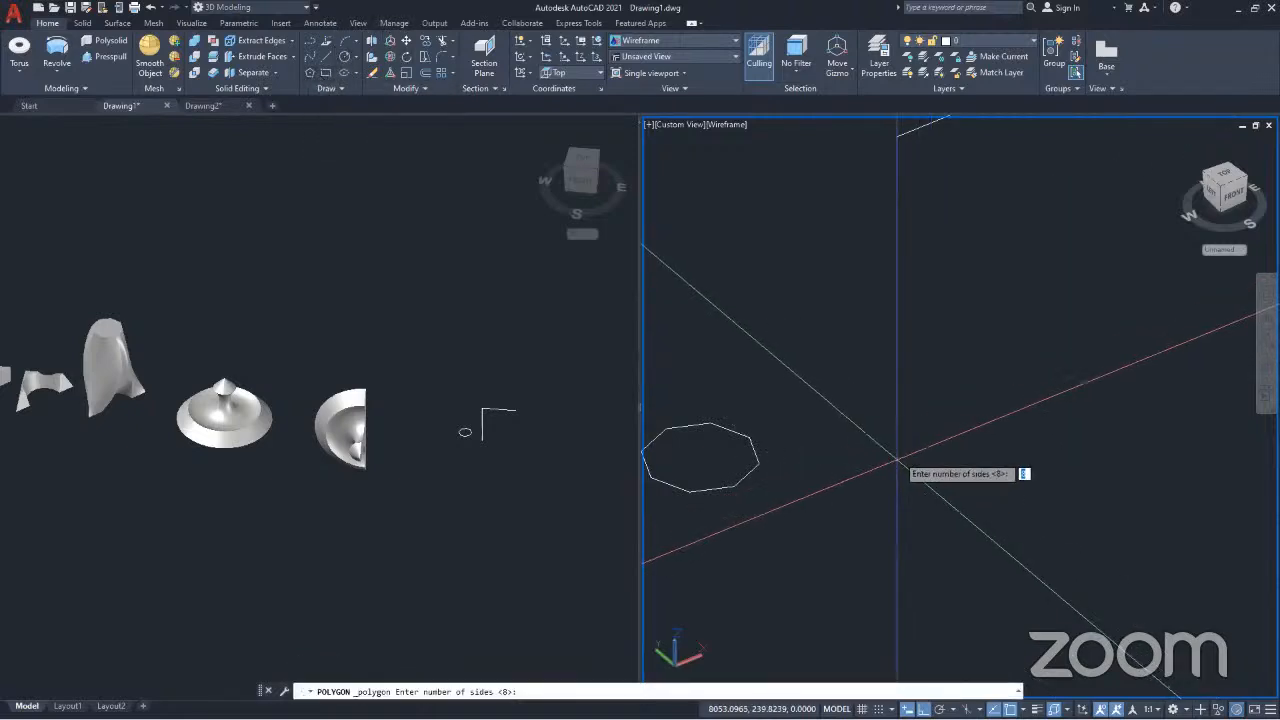
{"action": "key", "text": "Return"}
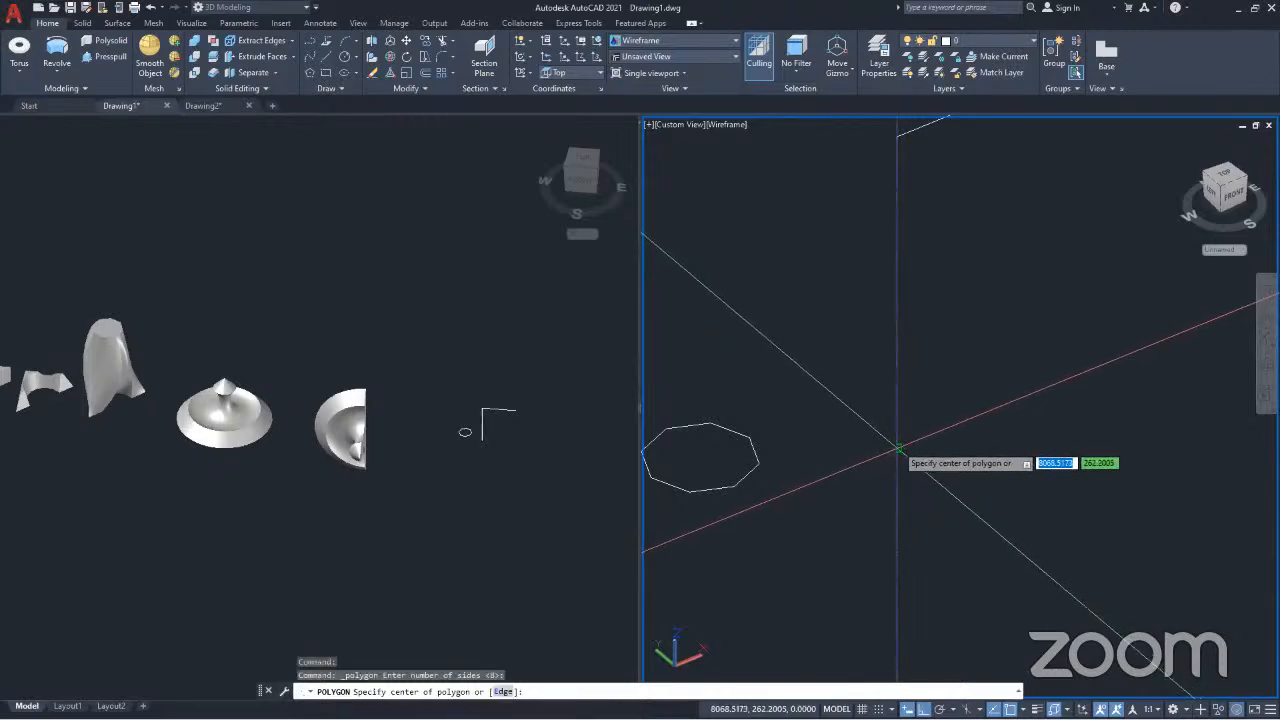
{"action": "left_click", "coordinate": [897, 448]}
{"action": "left_click", "coordinate": [932, 483]}
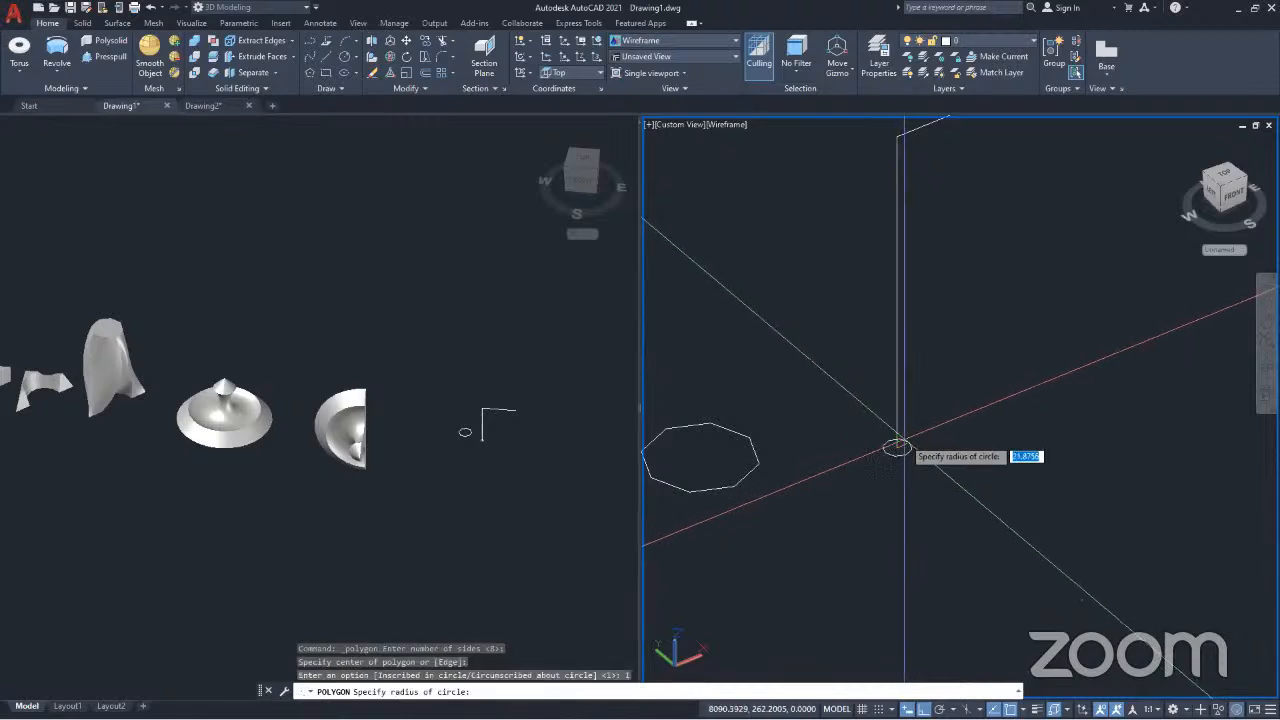
{"action": "left_click", "coordinate": [897, 447]}
Step: Erase the larger octagon beside the line path
{"action": "left_click", "coordinate": [783, 483]}
{"action": "left_click", "coordinate": [712, 421]}
{"action": "key", "text": "Delete"}
{"action": "scroll", "coordinate": [857, 480], "scroll_direction": "down", "scroll_amount": 4}
{"action": "middle_click_drag", "start_coordinate": [919, 504], "coordinate": [821, 516]}
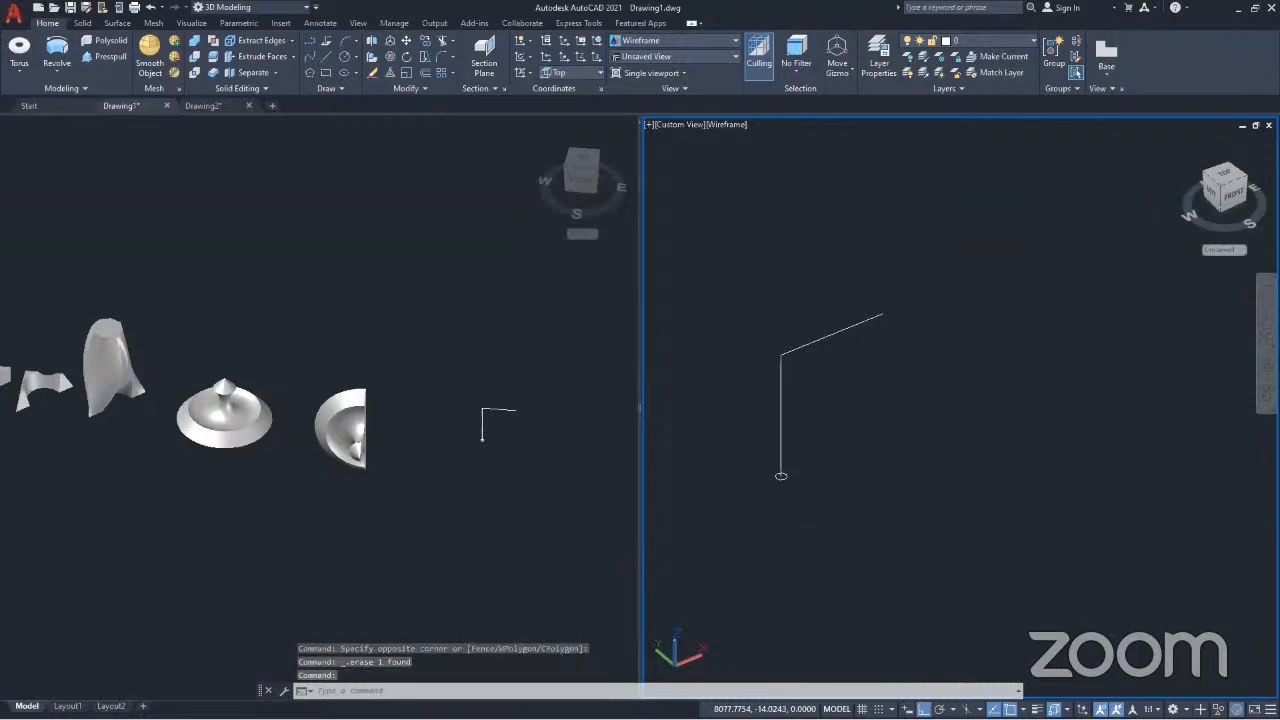
{"action": "key", "text": "Escape"}
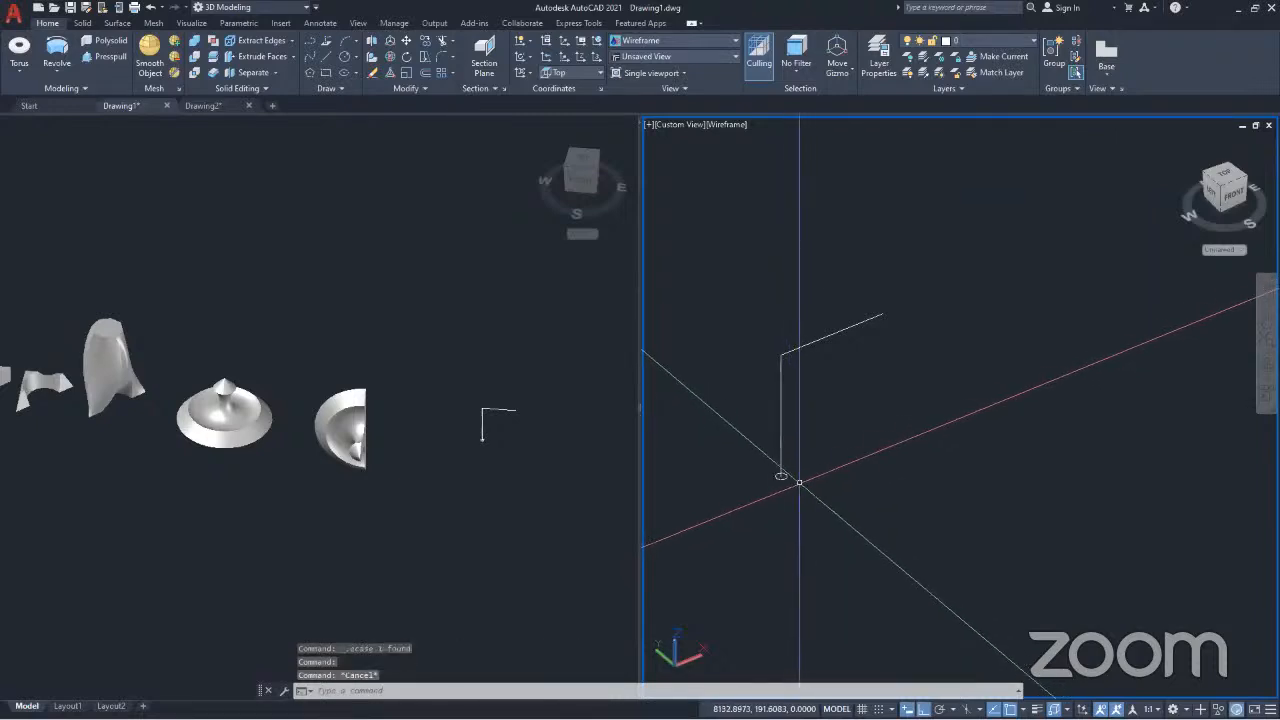
{"action": "left_click", "coordinate": [60, 76]}
{"action": "left_click", "coordinate": [73, 177]}
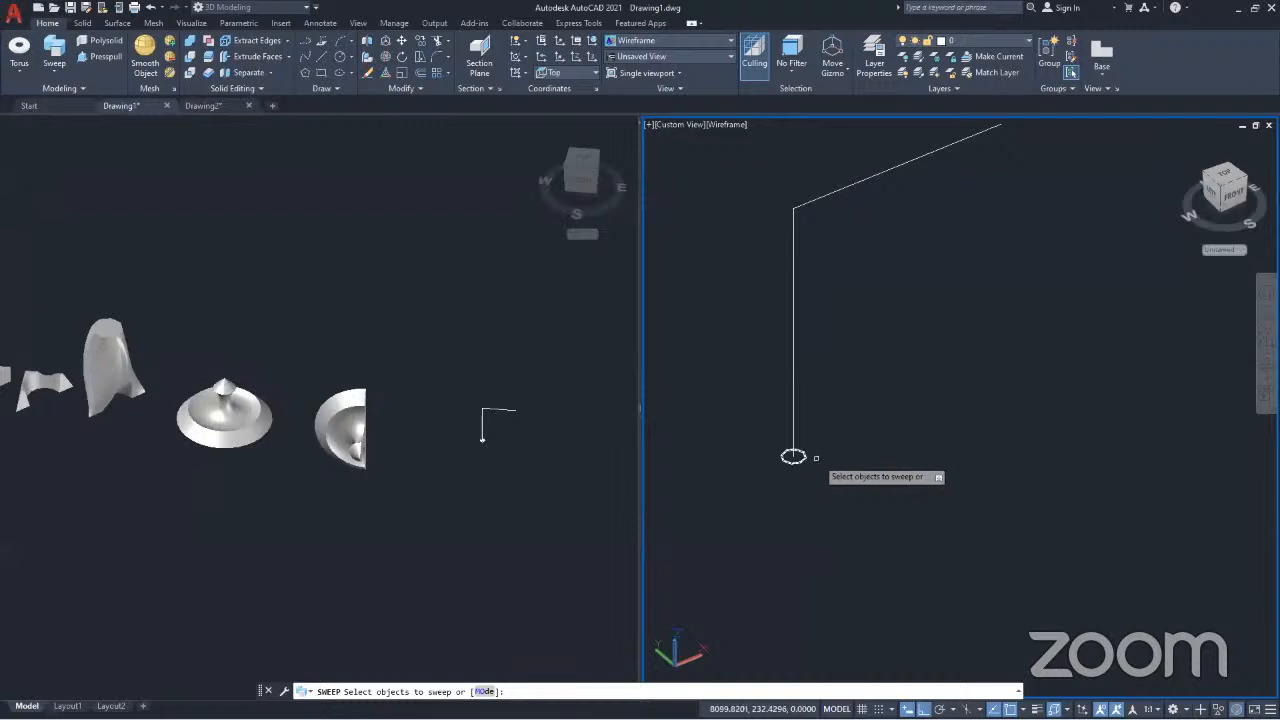
{"action": "key", "text": "Escape"}
Step: Join the vertical and horizontal lines into a single polyline path
{"action": "left_click", "coordinate": [834, 280]}
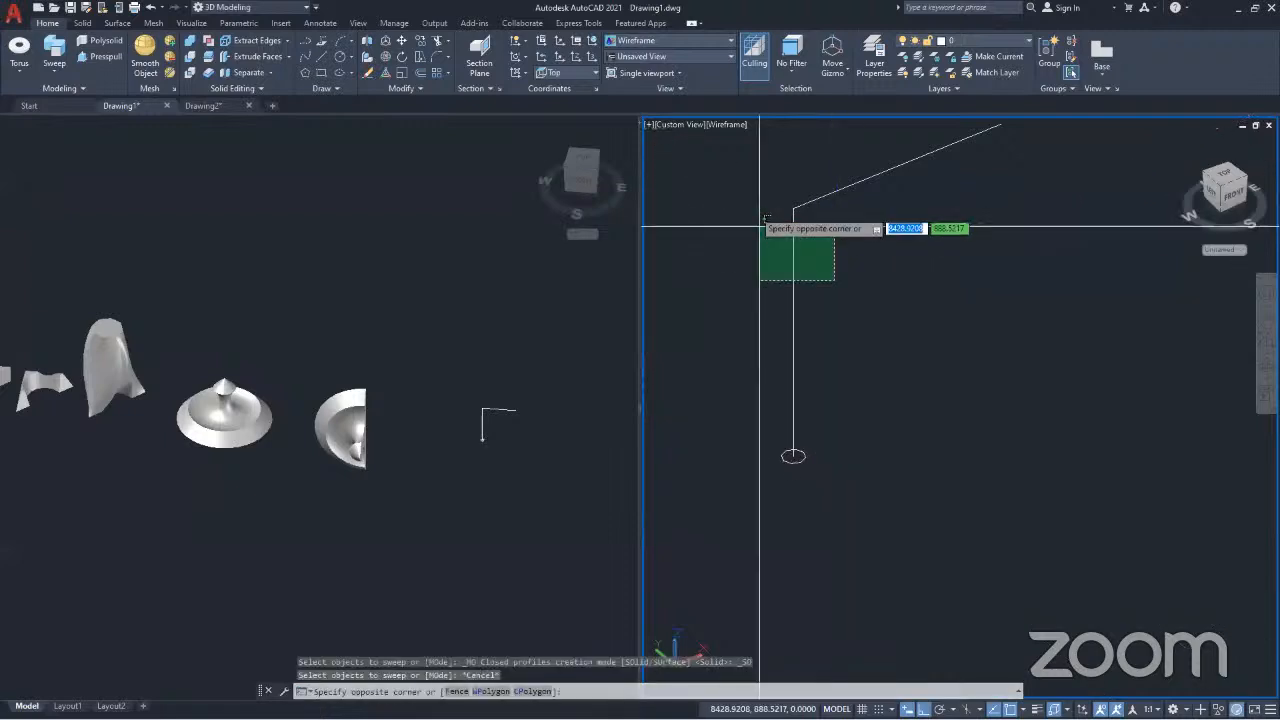
{"action": "left_click", "coordinate": [748, 190]}
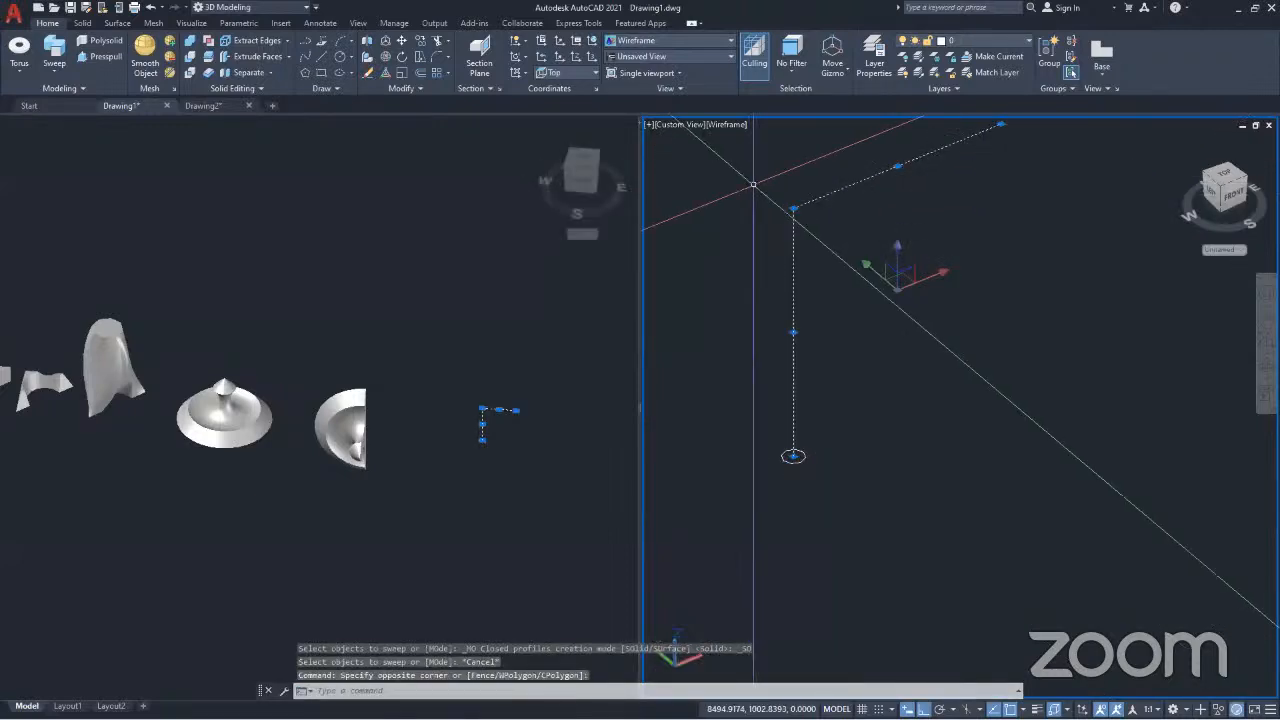
{"action": "type", "text": "j"}
{"action": "key", "text": "Return"}
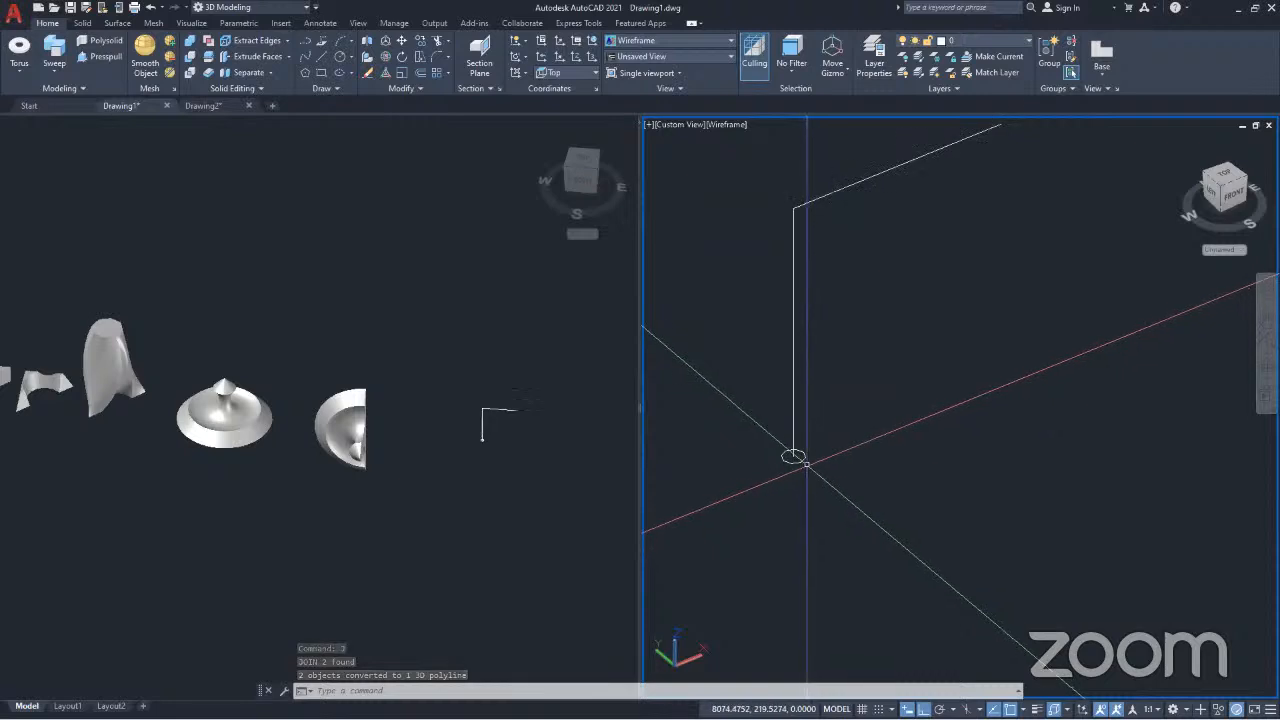
Step: Sweep the small octagon along the L-shaped polyline path and inspect the solid in both viewports
{"action": "left_click", "coordinate": [793, 456]}
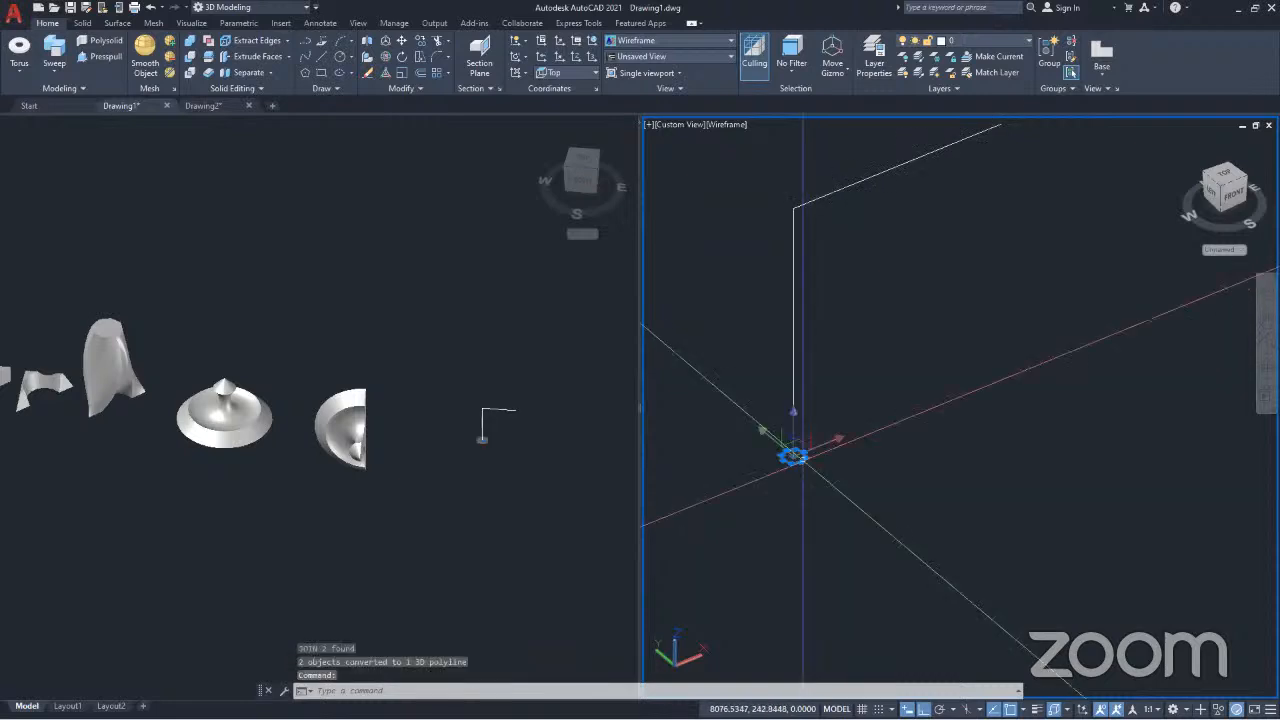
{"action": "left_click", "coordinate": [56, 53]}
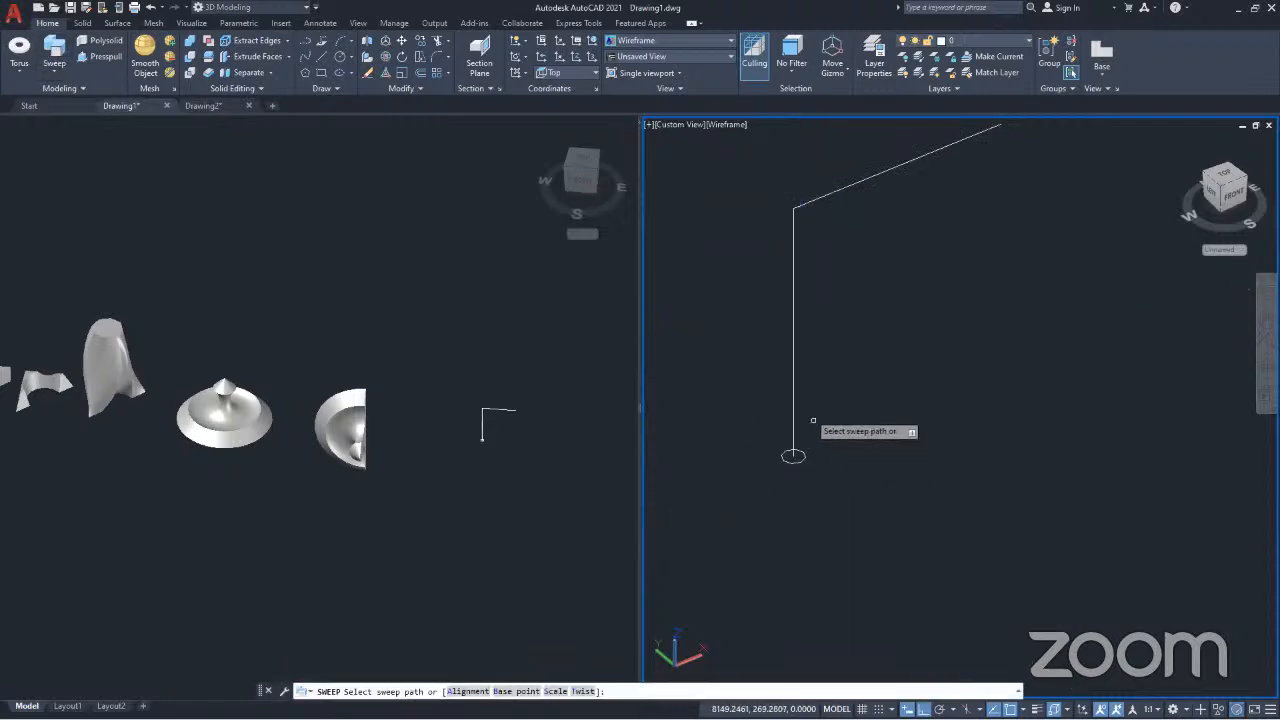
{"action": "left_click", "coordinate": [794, 346]}
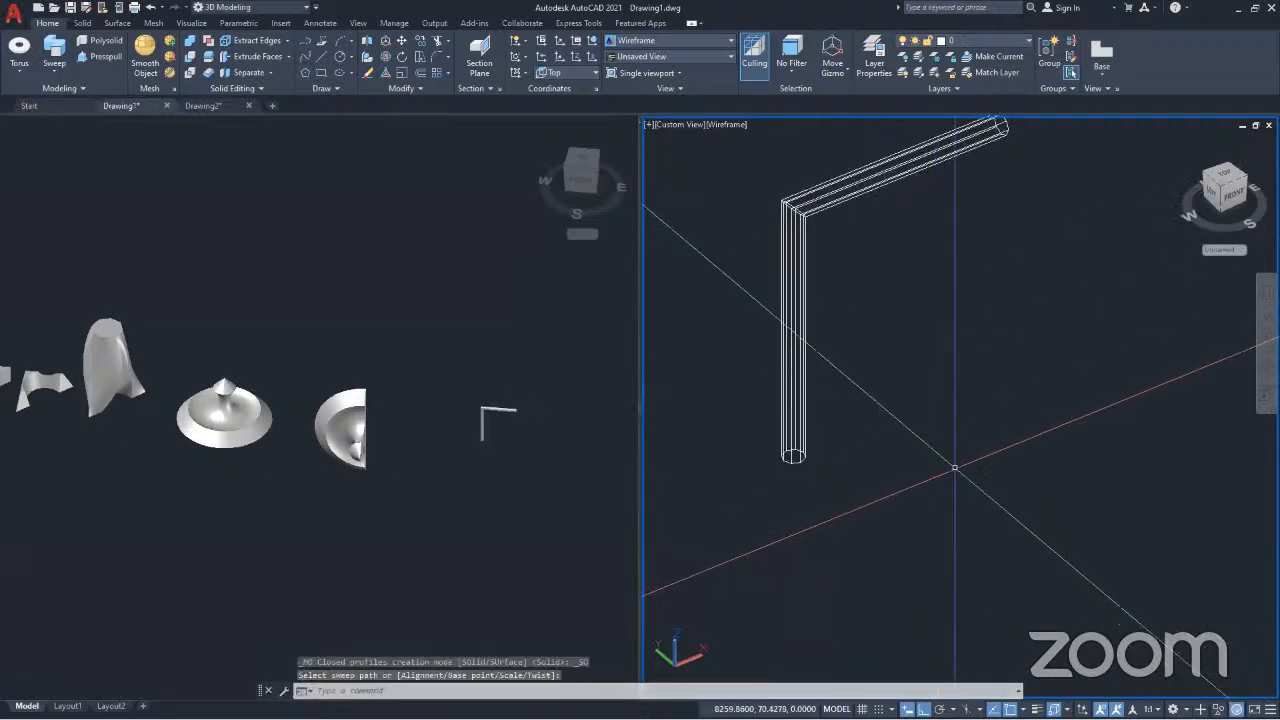
{"action": "middle_click_drag", "start_coordinate": [938, 471], "coordinate": [731, 456], "text": "shift"}
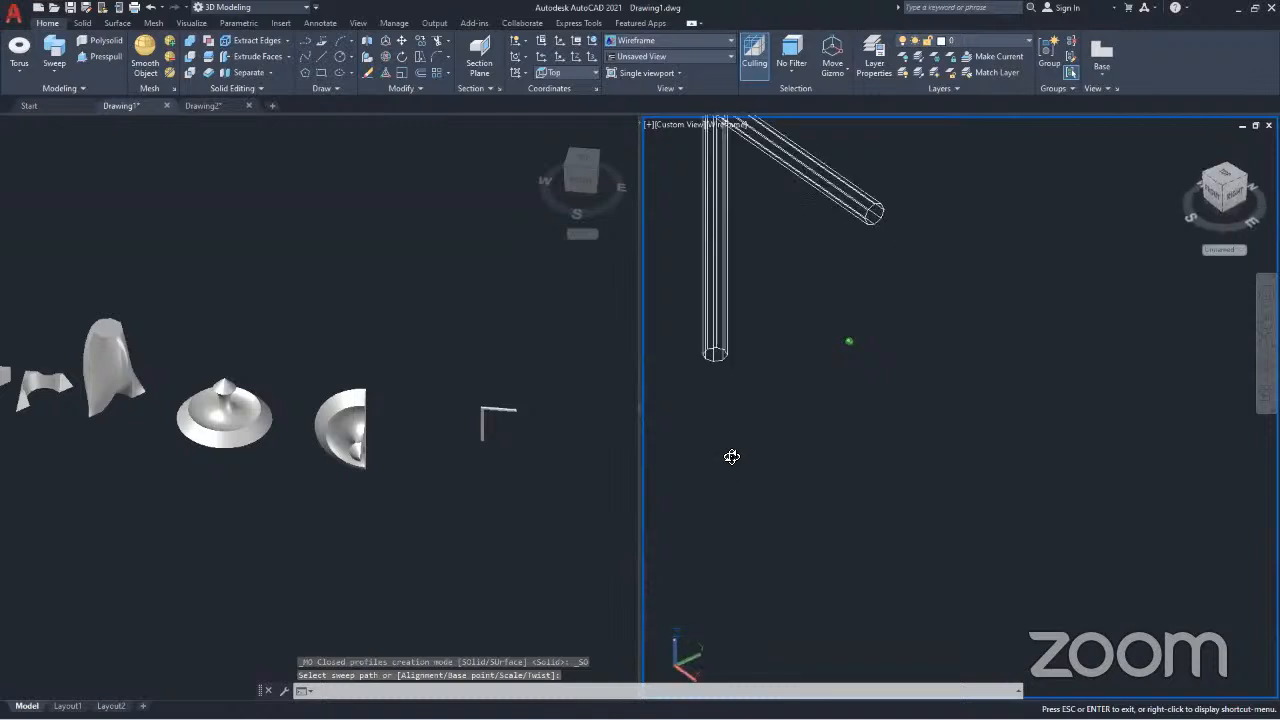
{"action": "left_click", "coordinate": [496, 419]}
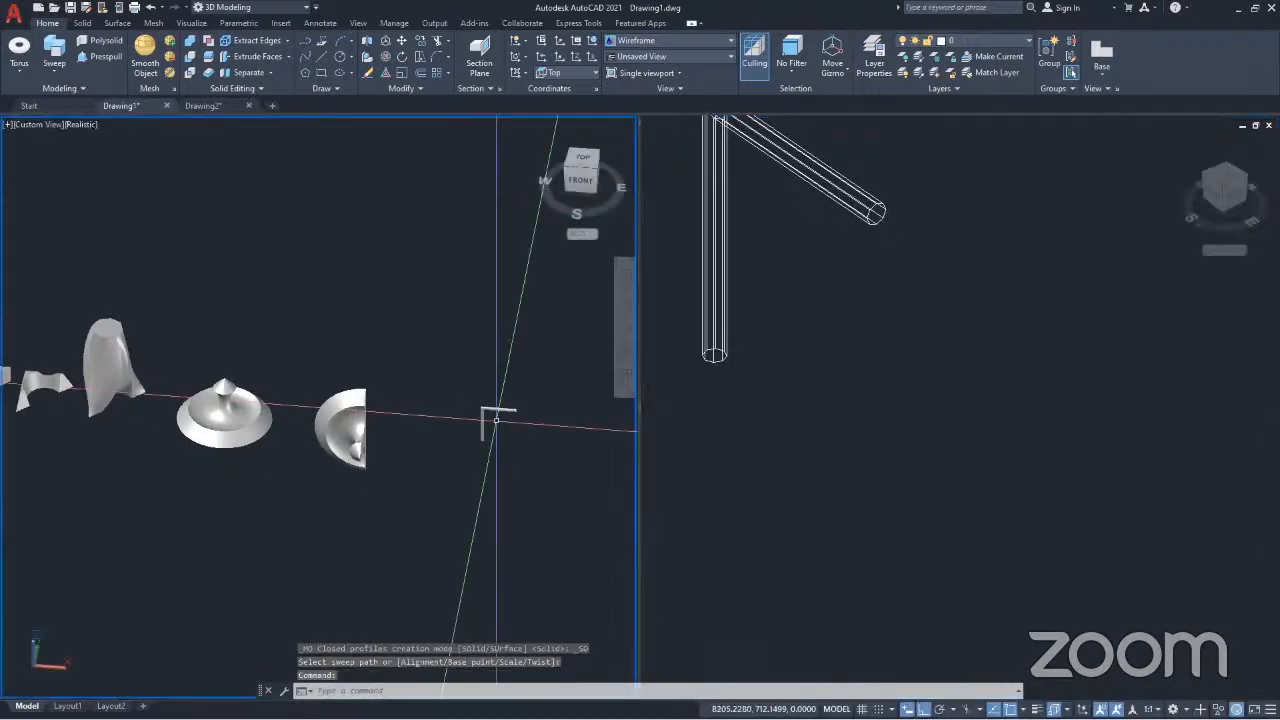
{"action": "middle_click_drag", "start_coordinate": [496, 419], "coordinate": [467, 375], "text": "shift"}
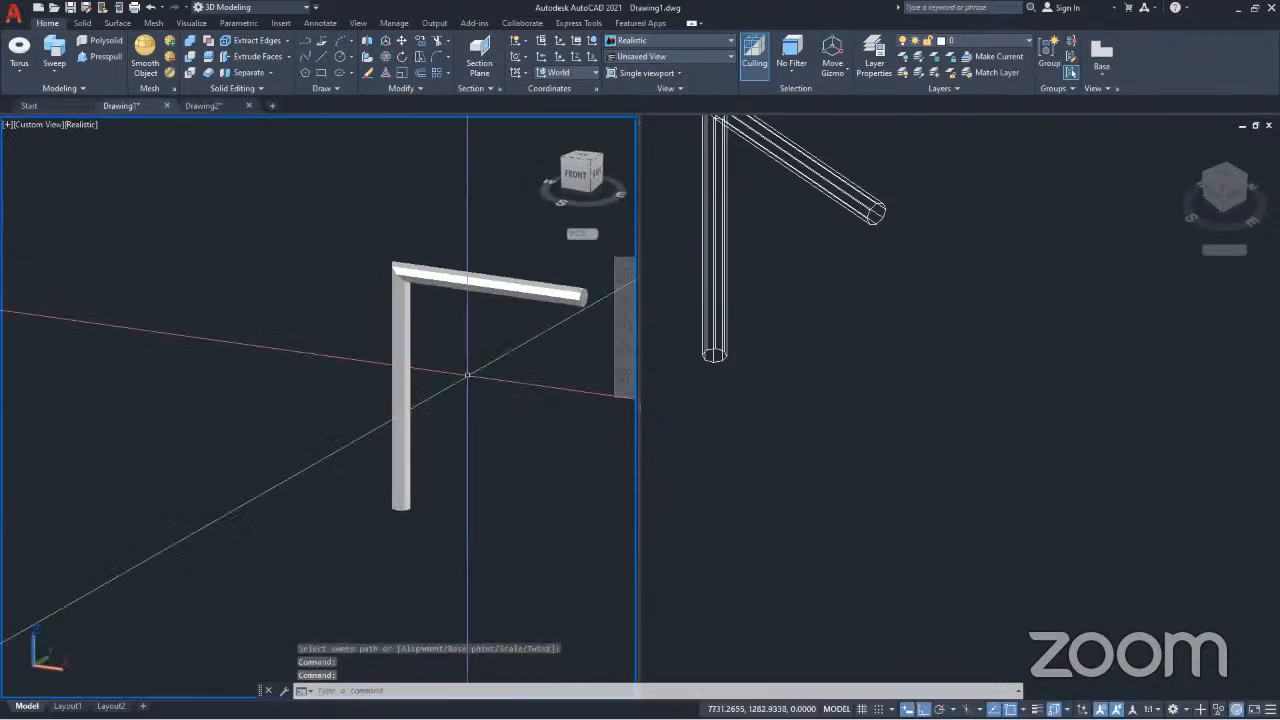
{"action": "left_click", "coordinate": [872, 380]}
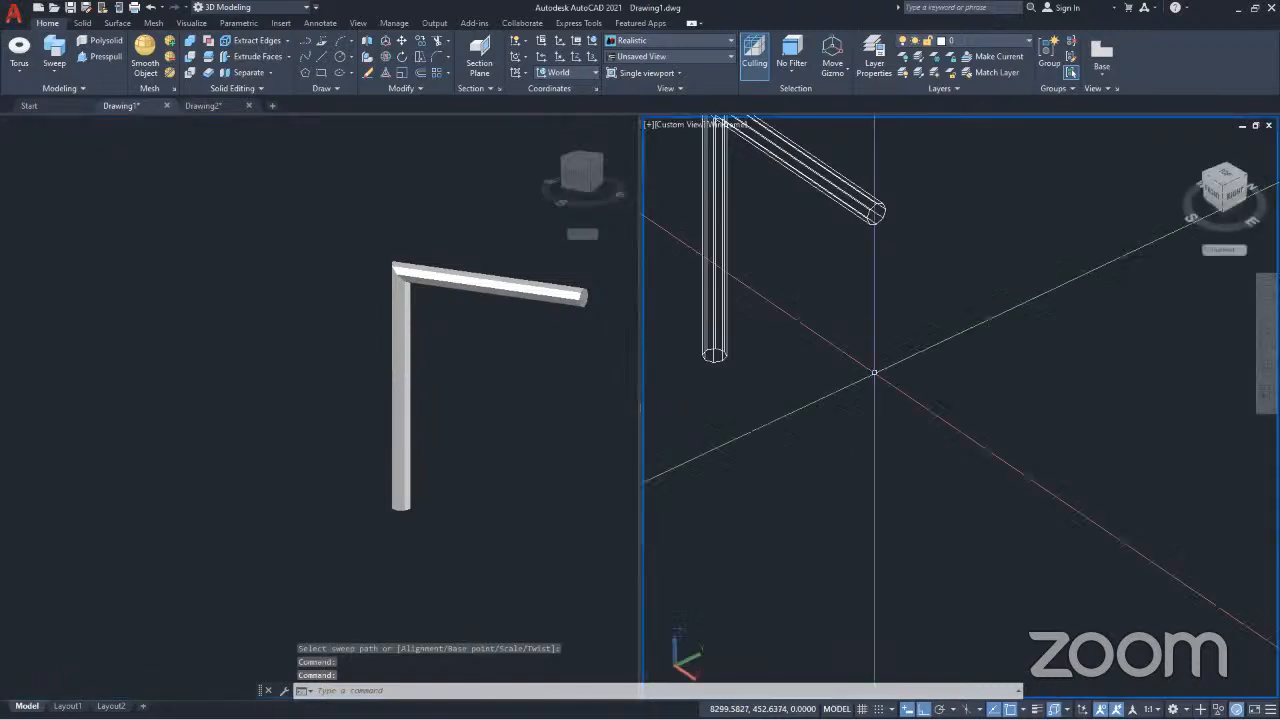
{"action": "middle_click_drag", "start_coordinate": [870, 430], "coordinate": [1046, 406], "text": "shift"}
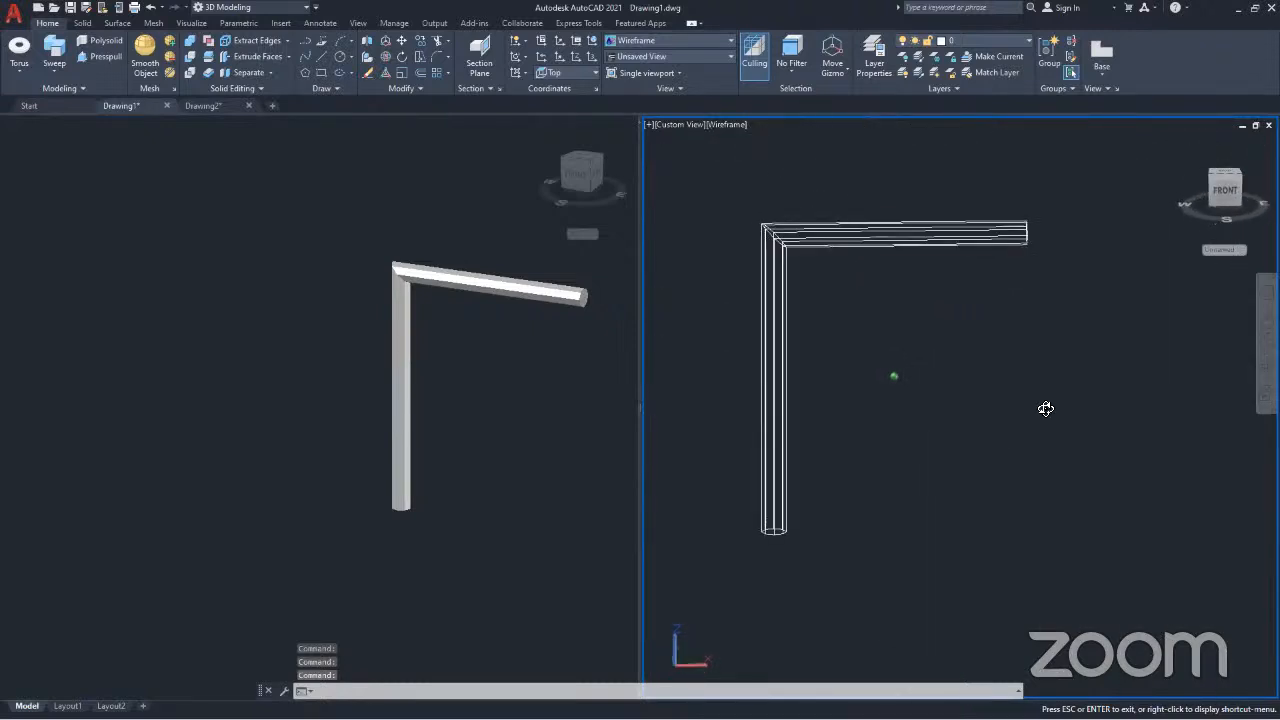
{"action": "middle_click_drag", "start_coordinate": [931, 433], "coordinate": [960, 420], "text": "shift"}
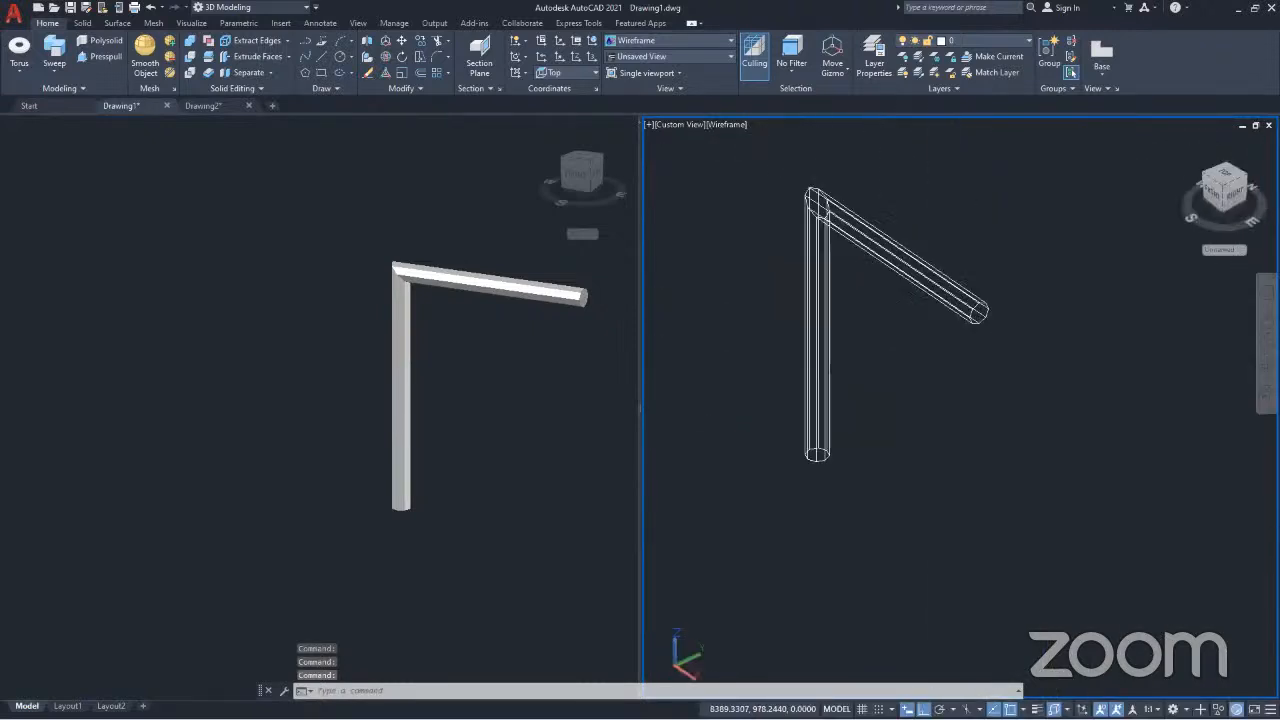
Step: Undo the view changes and the sweep so the octagon and its path are separate objects again
{"action": "key", "text": "ctrl+z"}
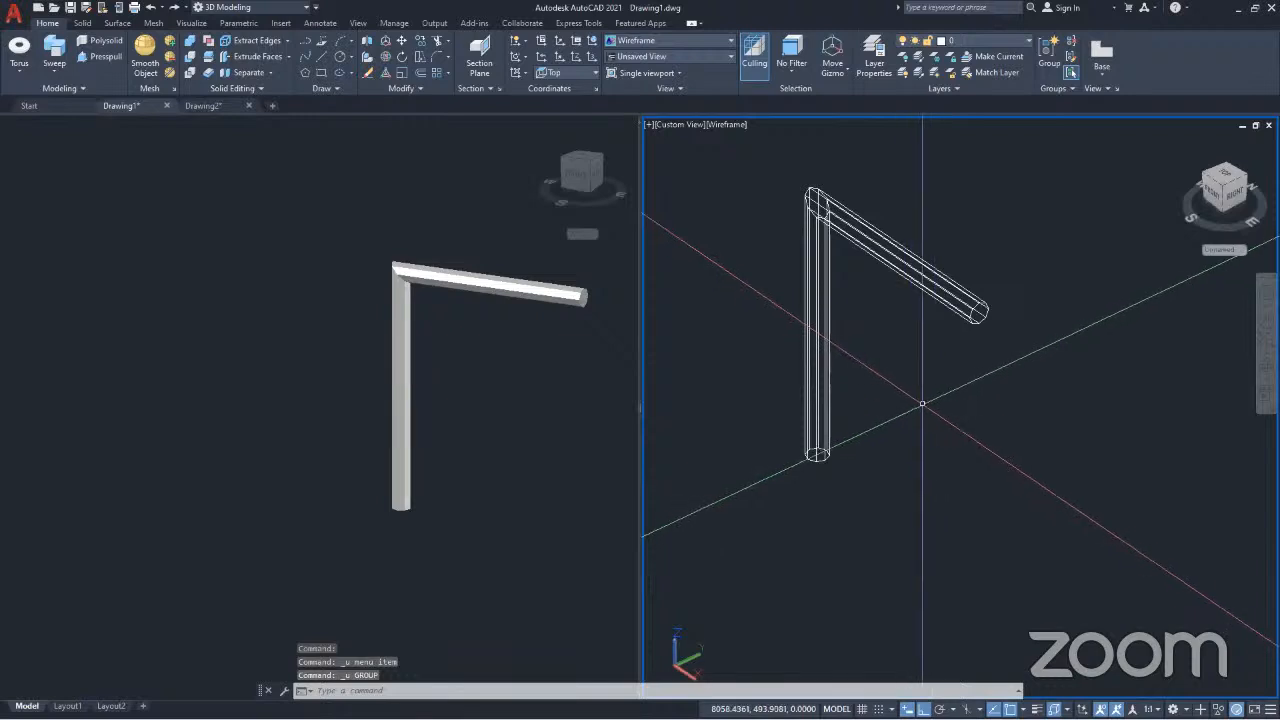
{"action": "key", "text": "ctrl+z"}
{"action": "key", "text": "ctrl+z"}
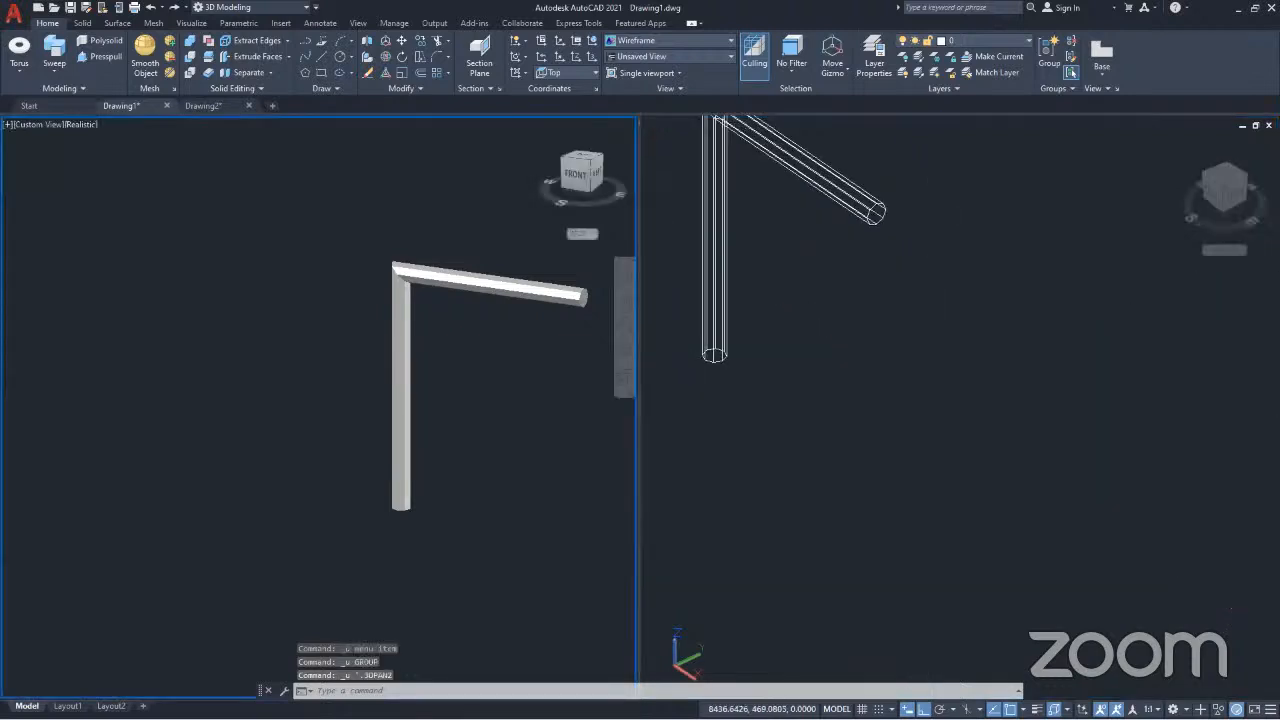
{"action": "key", "text": "ctrl+z"}
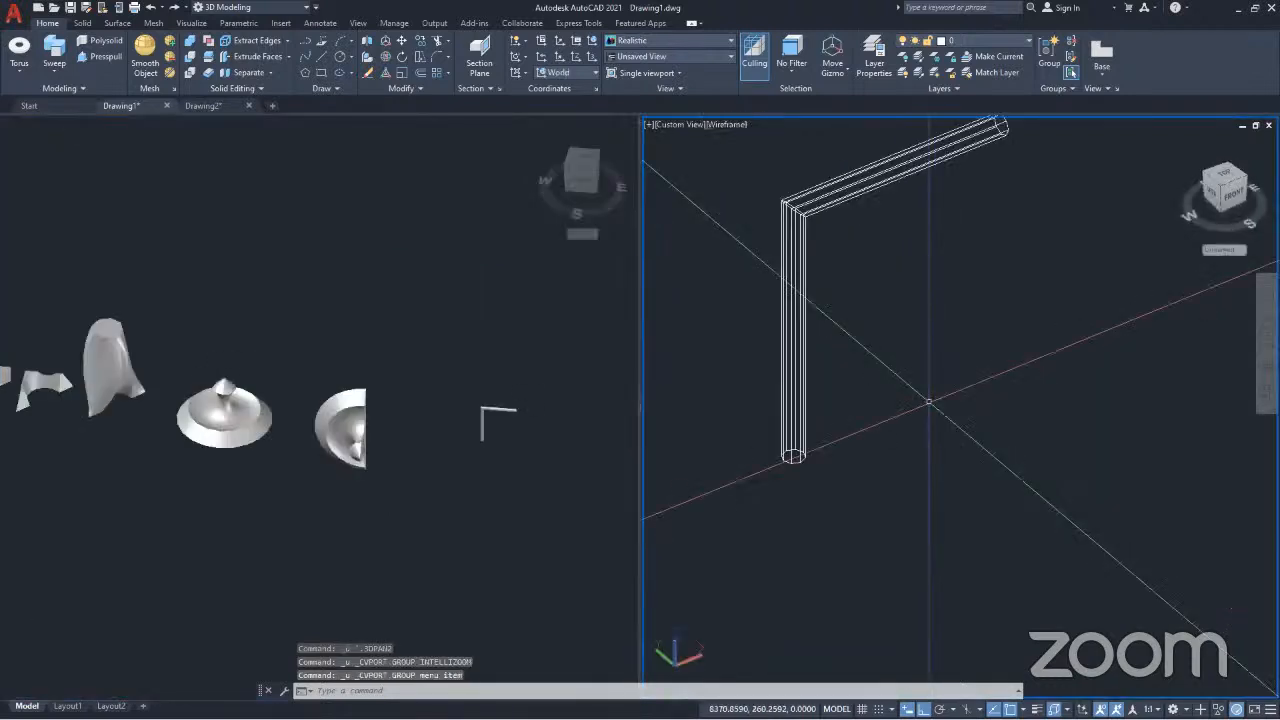
{"action": "key", "text": "ctrl+z"}
{"action": "middle_click_drag", "start_coordinate": [871, 406], "coordinate": [851, 466]}
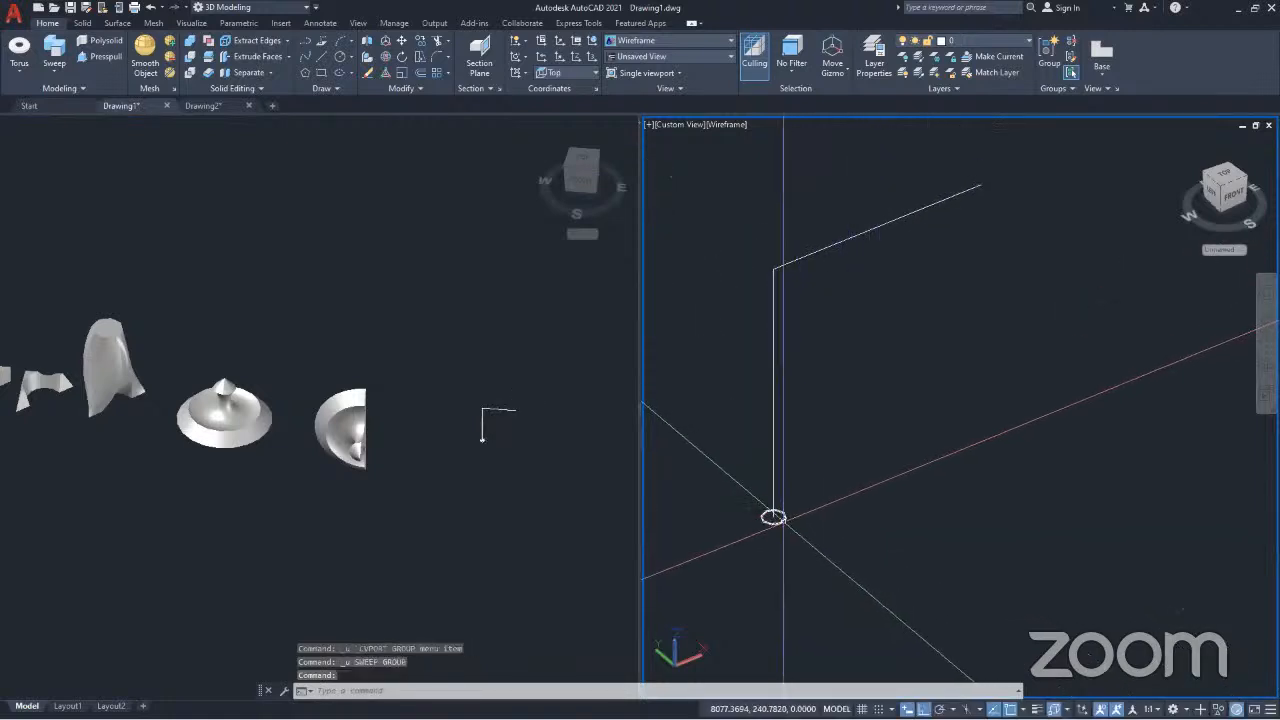
Step: Try to sweep the octagon along the L-shaped path with a twist angle of 5
{"action": "left_click", "coordinate": [773, 517]}
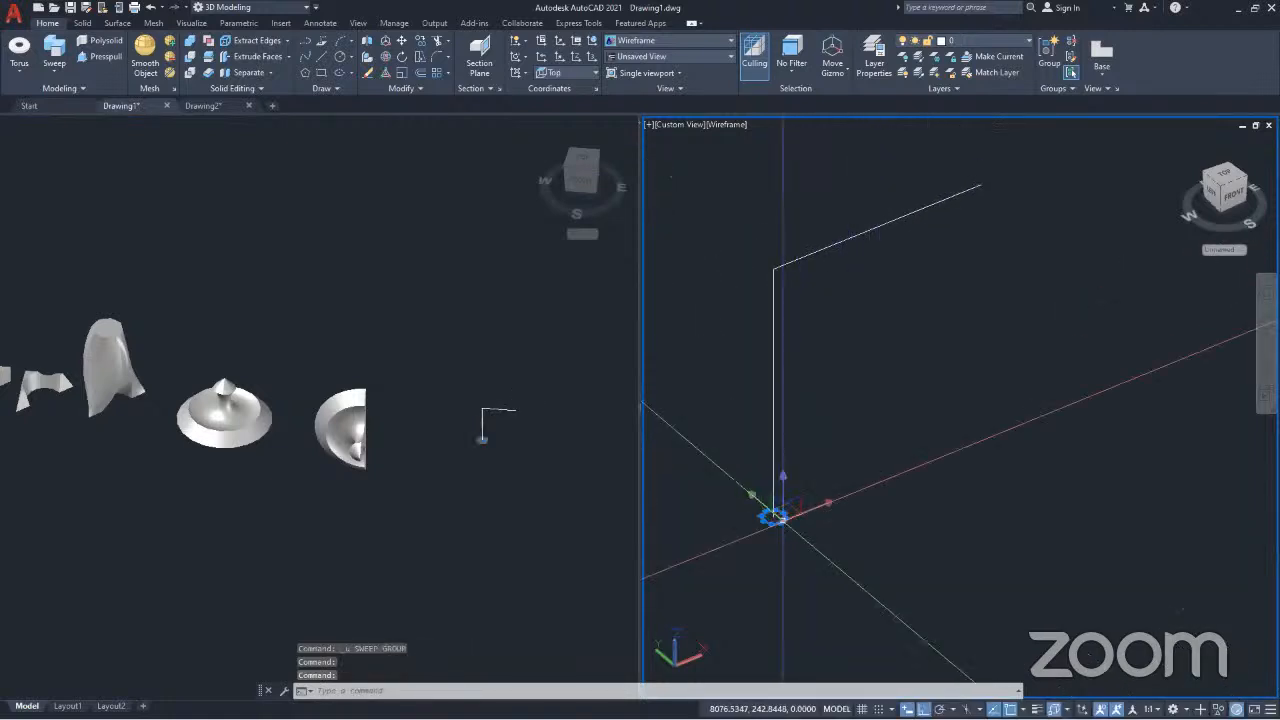
{"action": "left_click", "coordinate": [56, 52]}
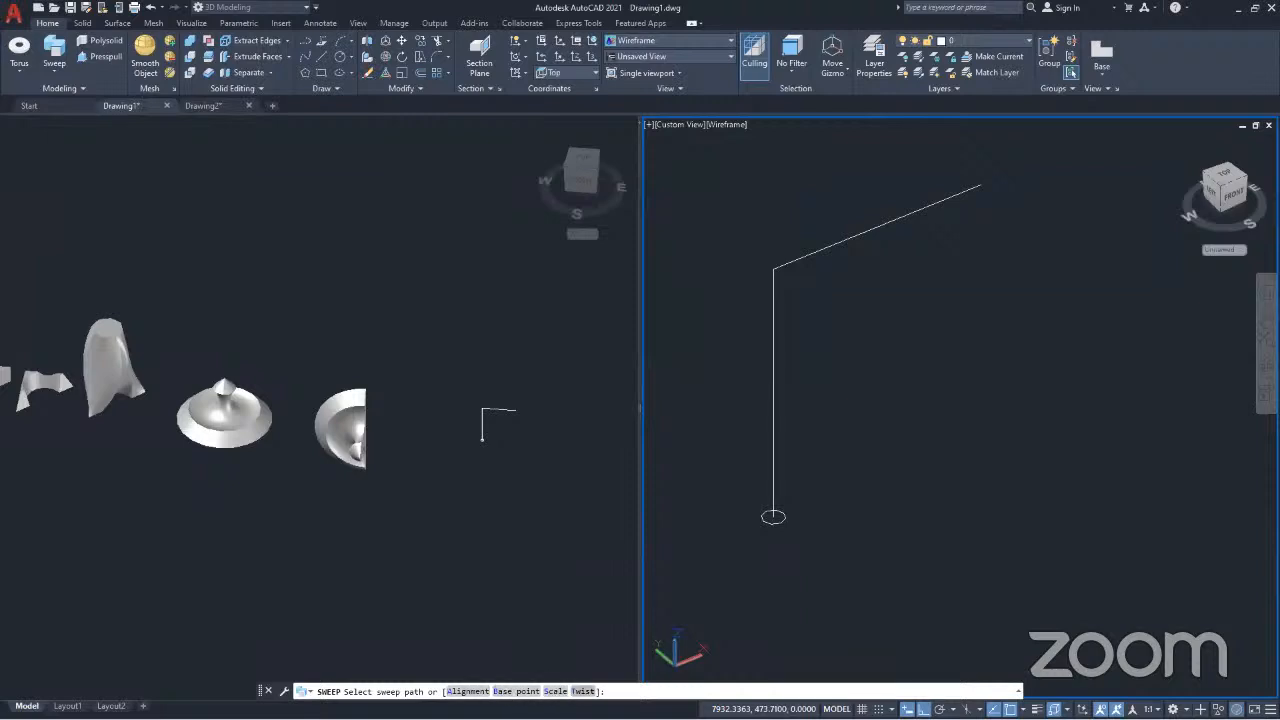
{"action": "left_click", "coordinate": [580, 691]}
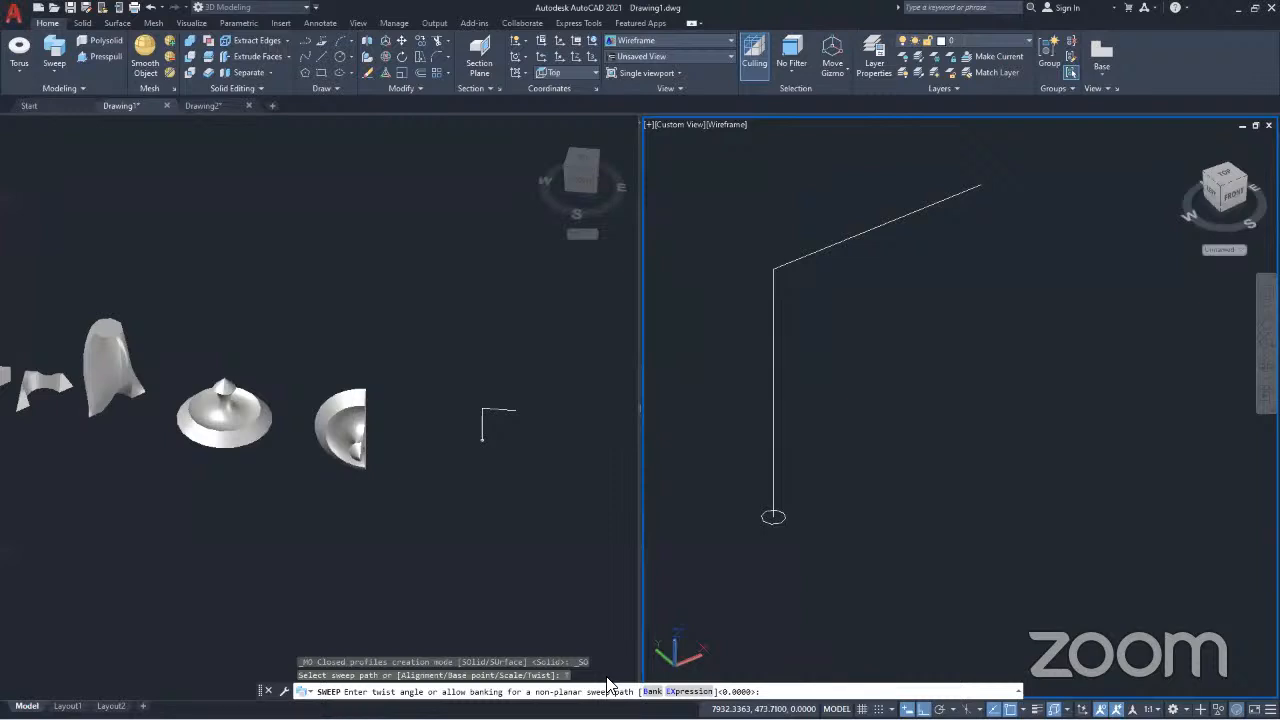
{"action": "key", "text": "Return"}
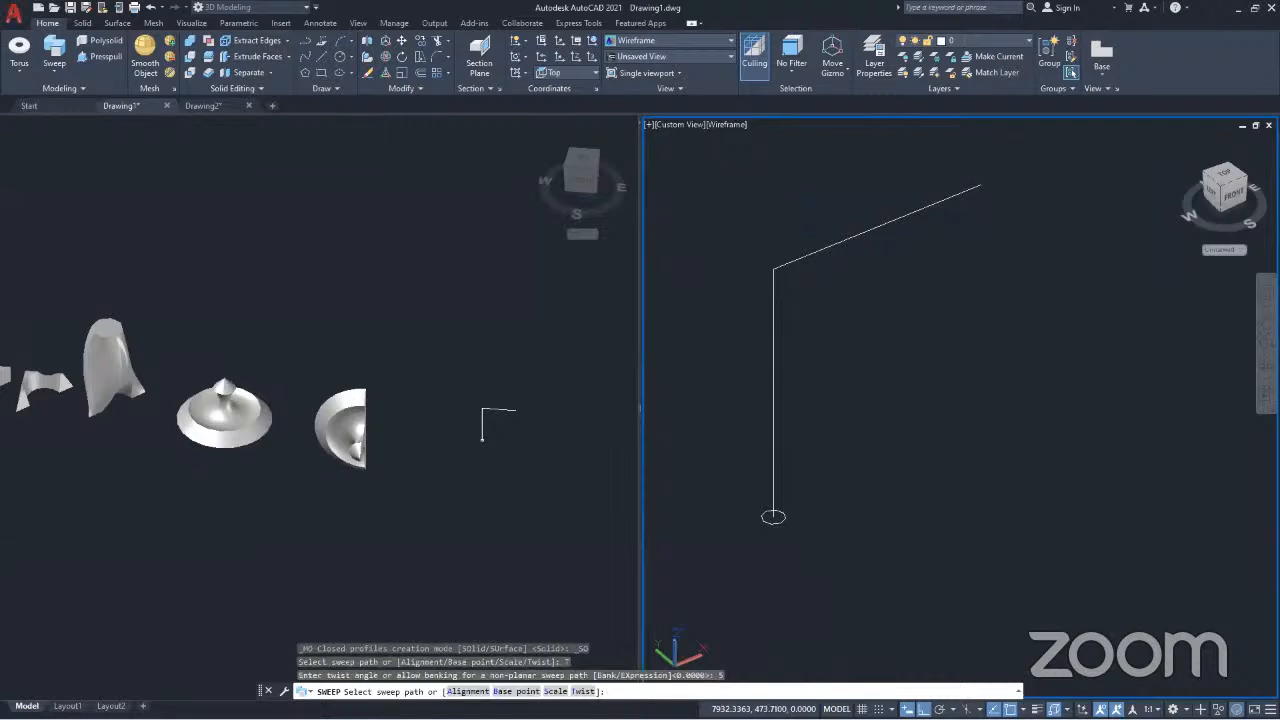
{"action": "left_click", "coordinate": [773, 465]}
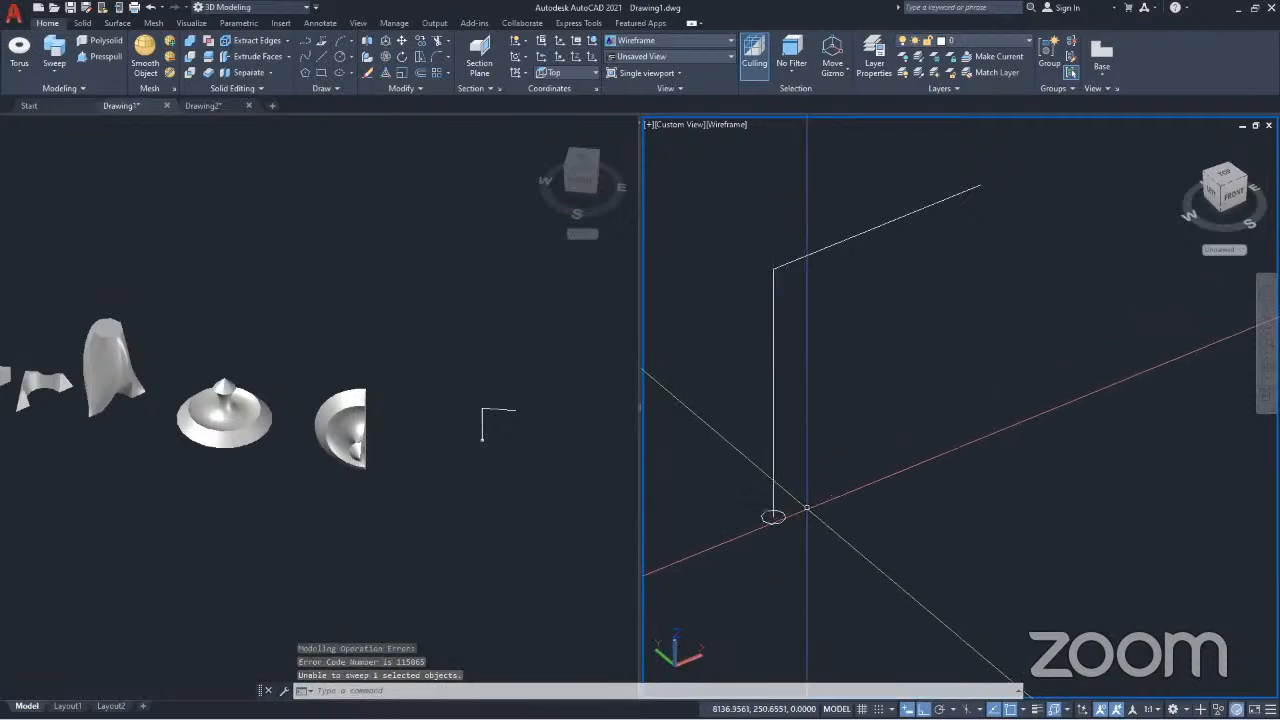
Step: Examine the octagon and its L-shaped path up close in the Realistic viewport
{"action": "left_click", "coordinate": [482, 434]}
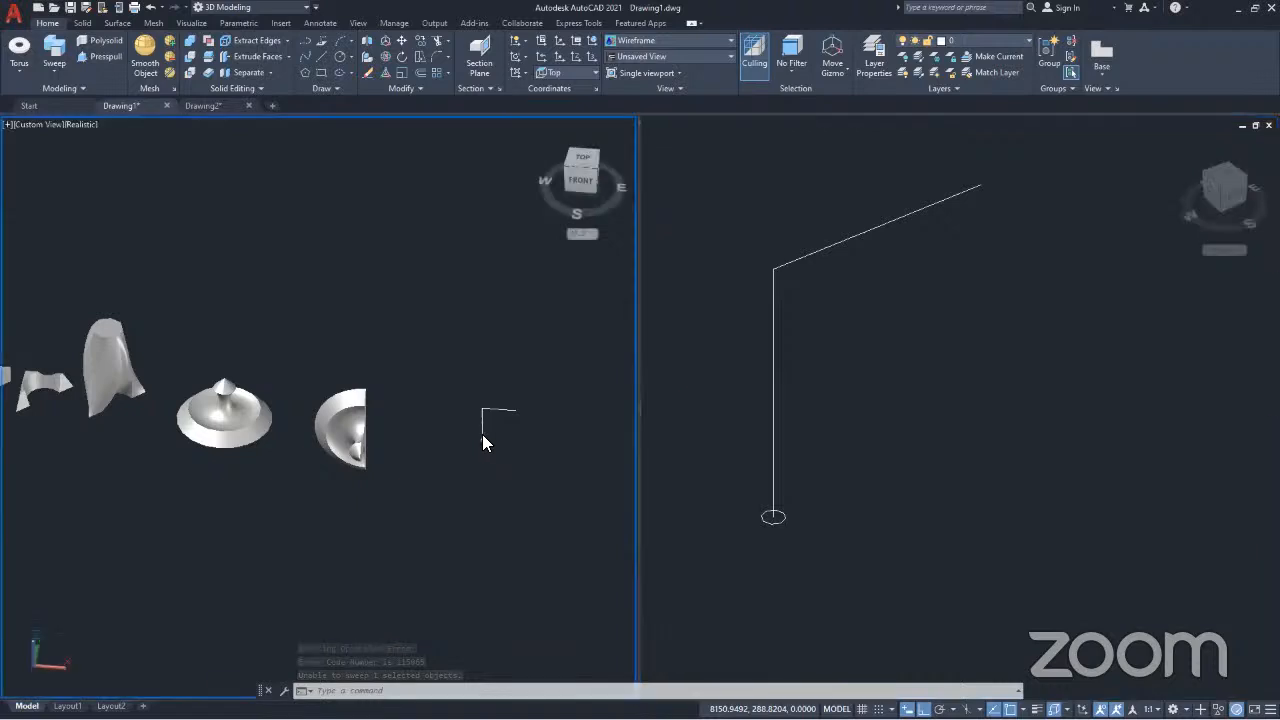
{"action": "scroll", "coordinate": [482, 438], "scroll_direction": "up", "scroll_amount": 2}
{"action": "scroll", "coordinate": [486, 428], "scroll_direction": "up", "scroll_amount": 5}
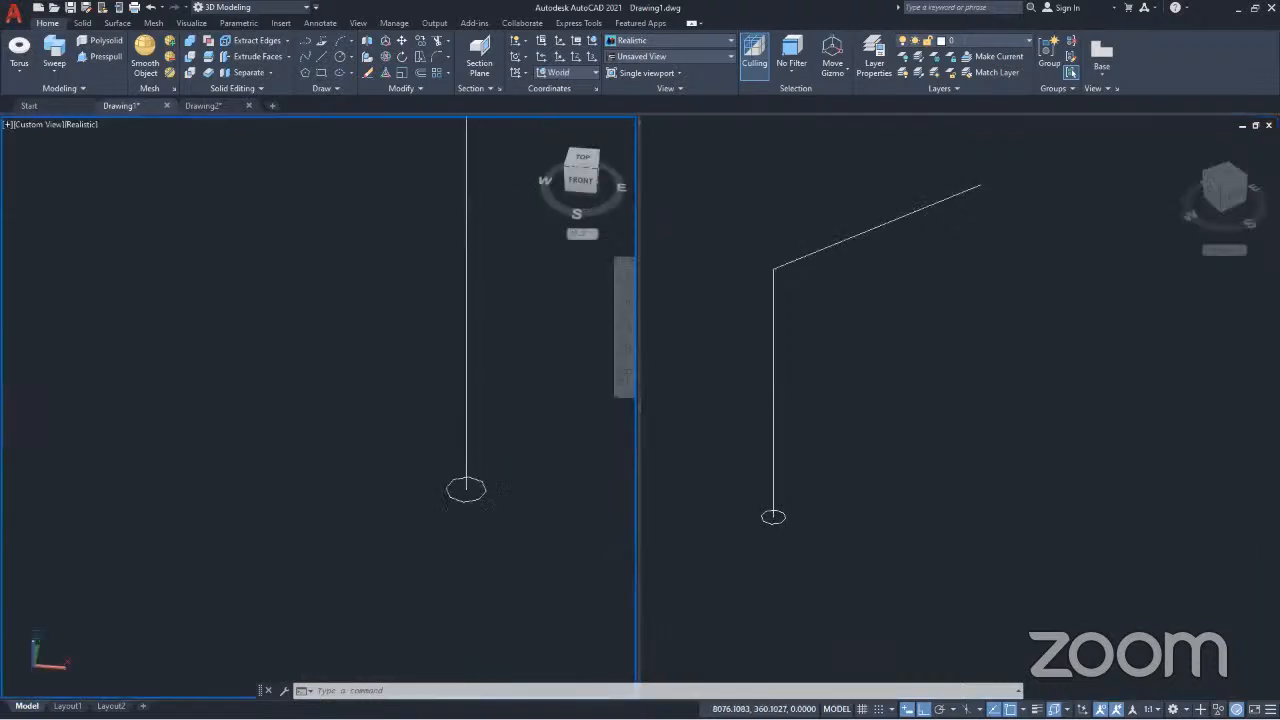
{"action": "scroll", "coordinate": [491, 430], "scroll_direction": "down", "scroll_amount": 7}
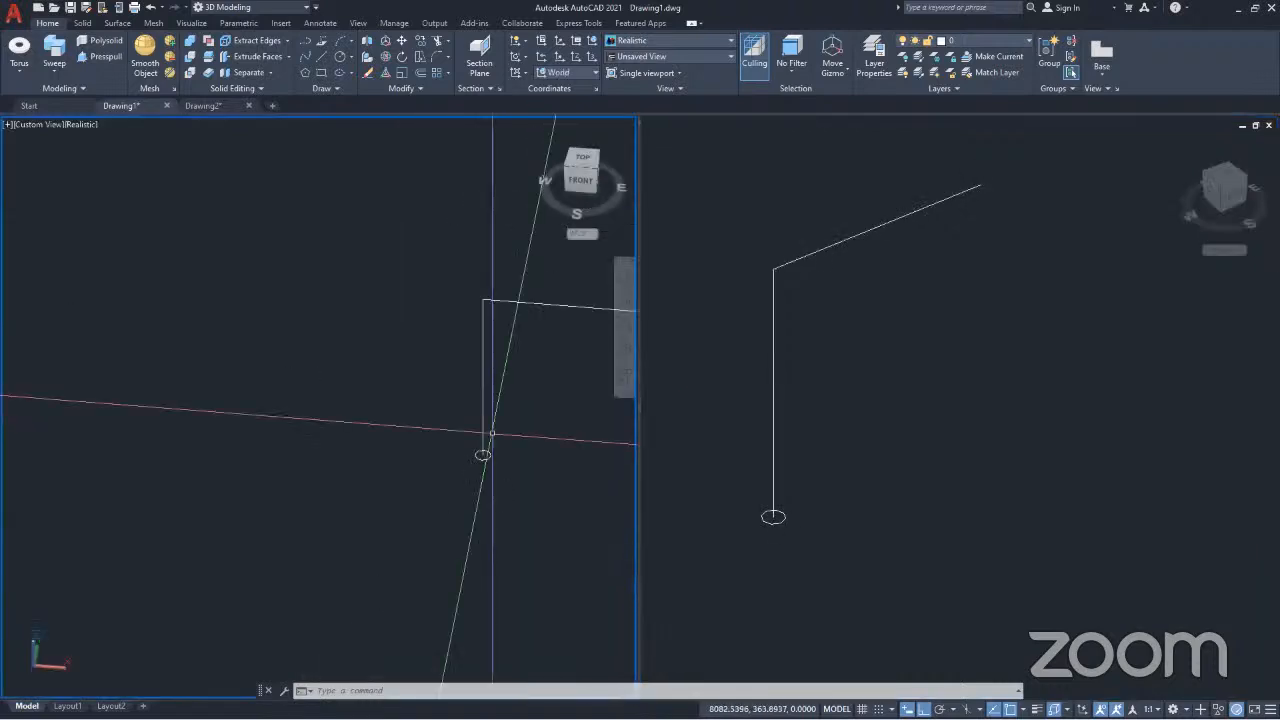
{"action": "middle_click_drag", "start_coordinate": [490, 427], "coordinate": [328, 477]}
{"action": "scroll", "coordinate": [321, 505], "scroll_direction": "up", "scroll_amount": 2}
{"action": "scroll", "coordinate": [326, 508], "scroll_direction": "up", "scroll_amount": 2}
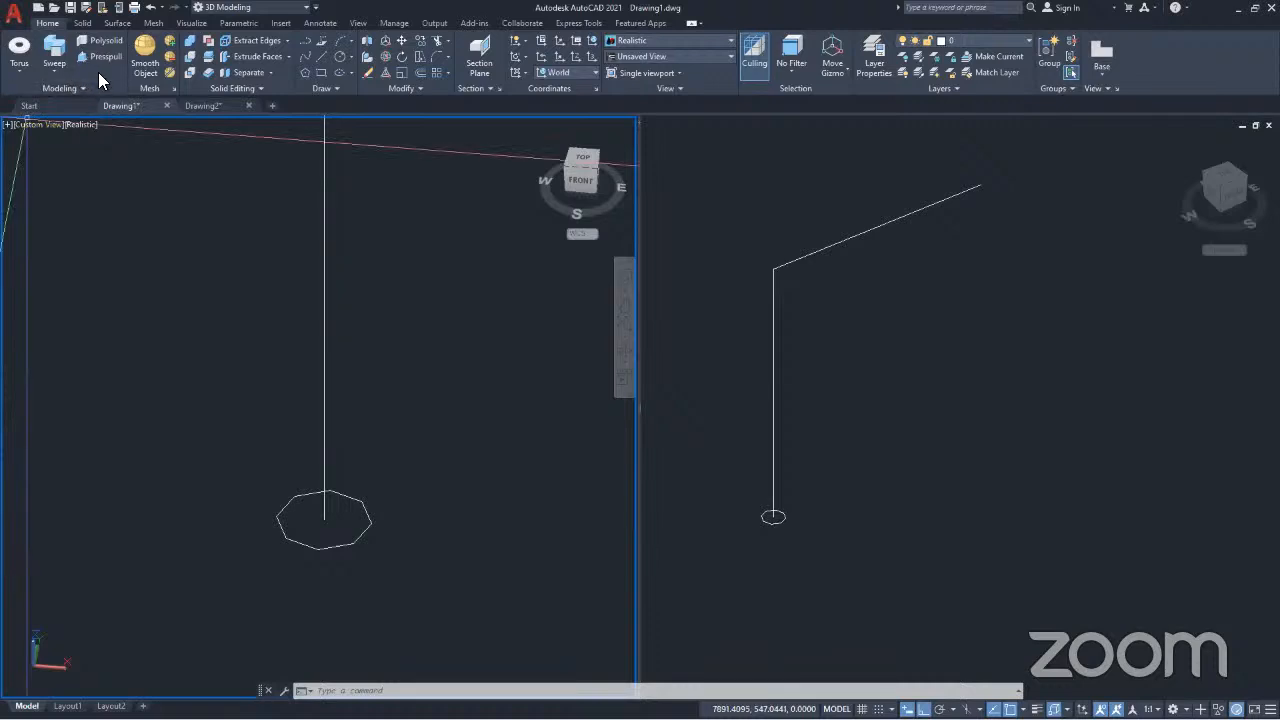
{"action": "scroll", "coordinate": [340, 440], "scroll_direction": "down", "scroll_amount": 4}
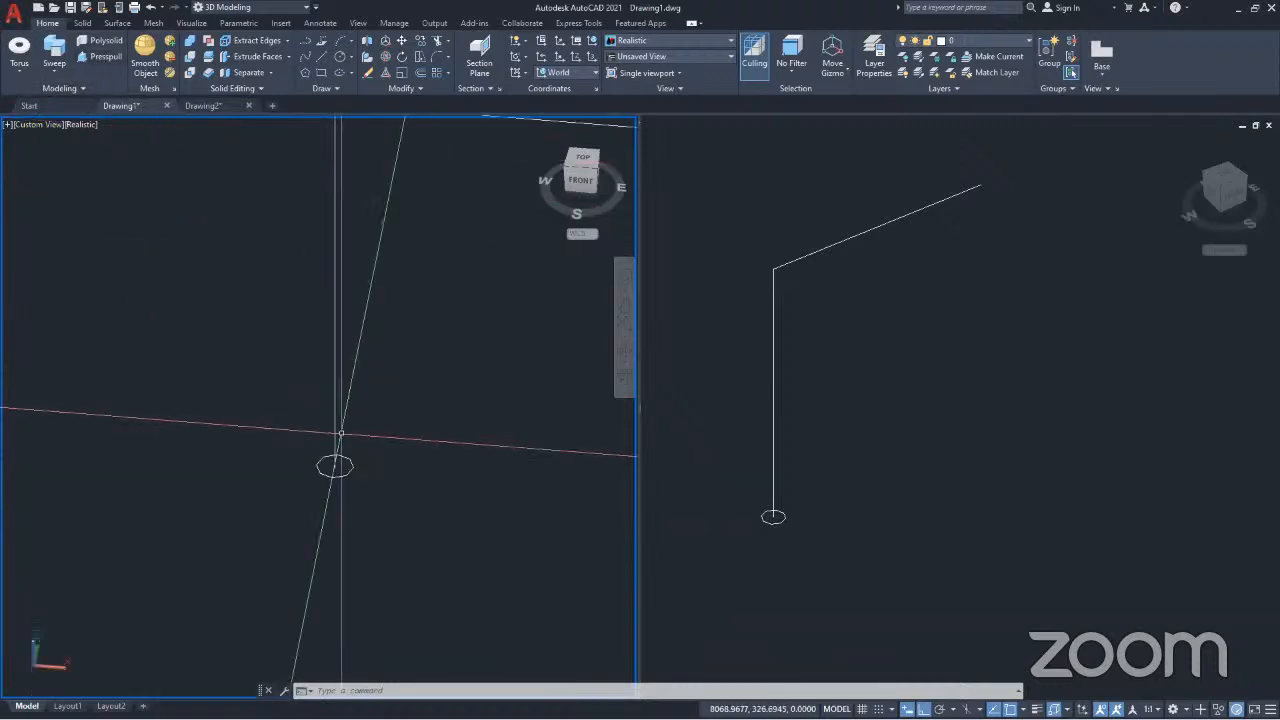
{"action": "middle_click_drag", "start_coordinate": [364, 400], "coordinate": [350, 455]}
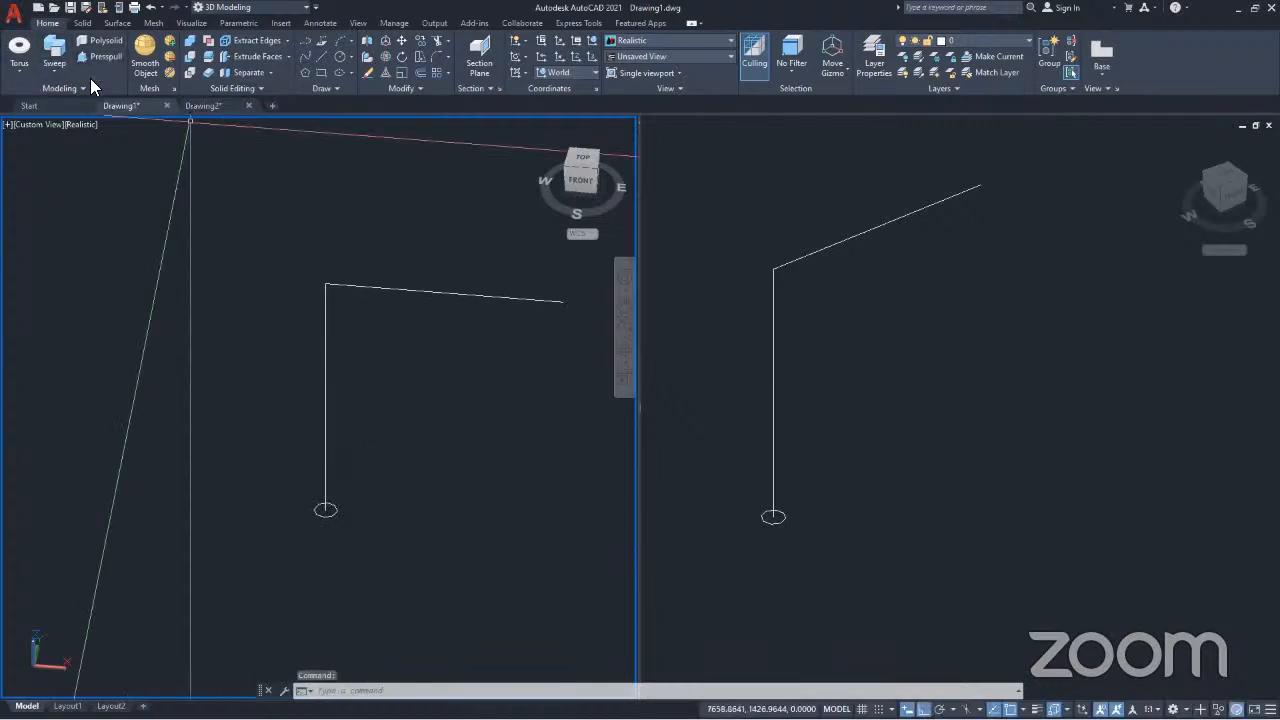
Step: Try to sweep the octagon along the L-shaped path with a twist angle of 1
{"action": "left_click", "coordinate": [790, 522]}
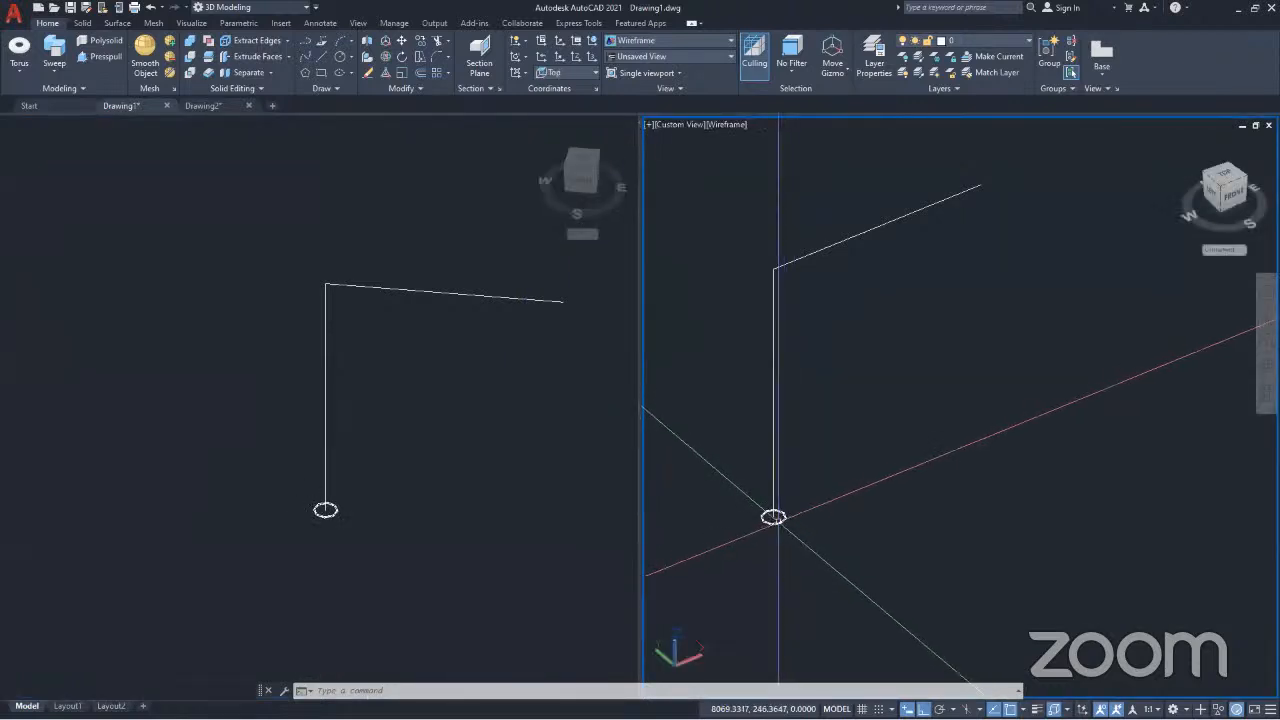
{"action": "left_click", "coordinate": [779, 518]}
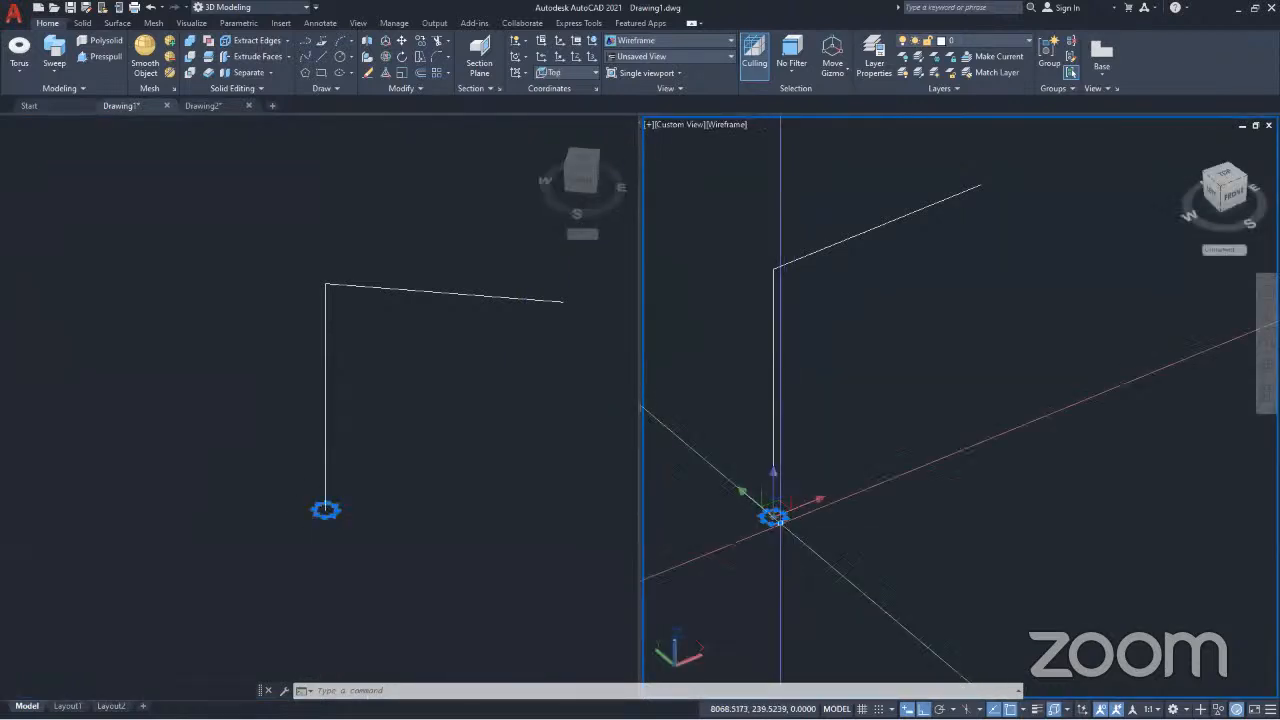
{"action": "left_click", "coordinate": [62, 53]}
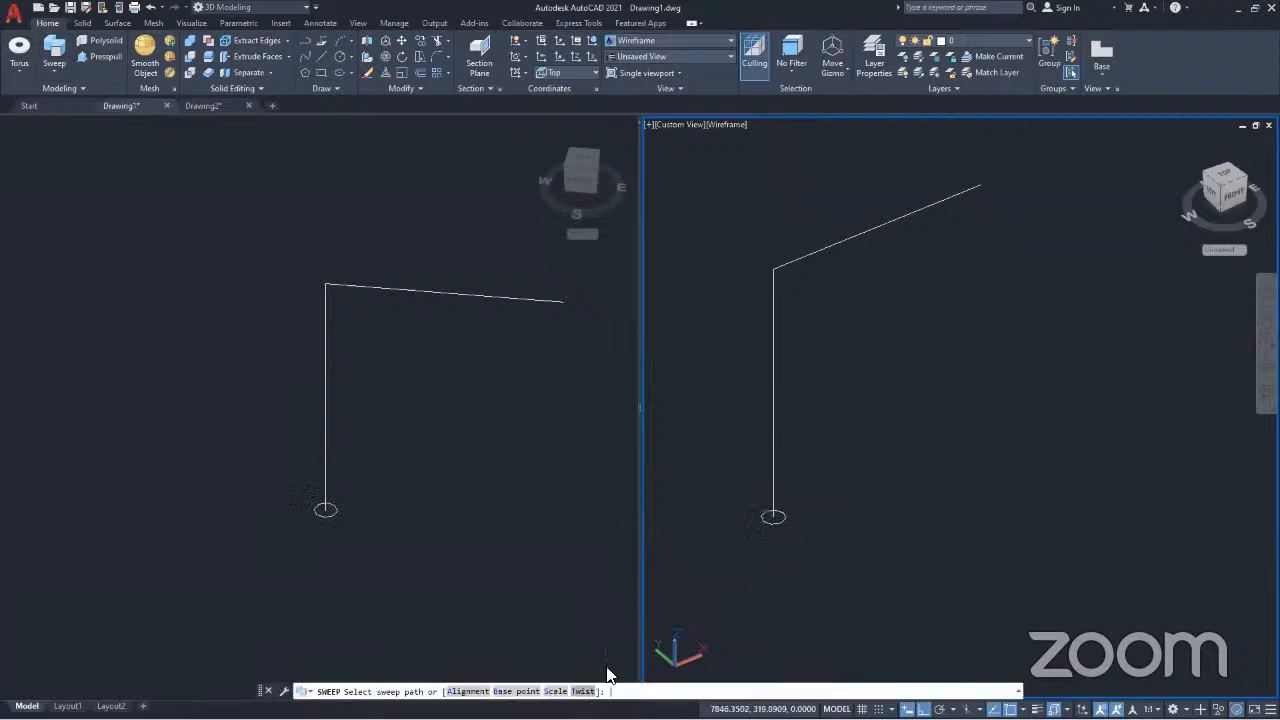
{"action": "type", "text": "t"}
{"action": "key", "text": "Return"}
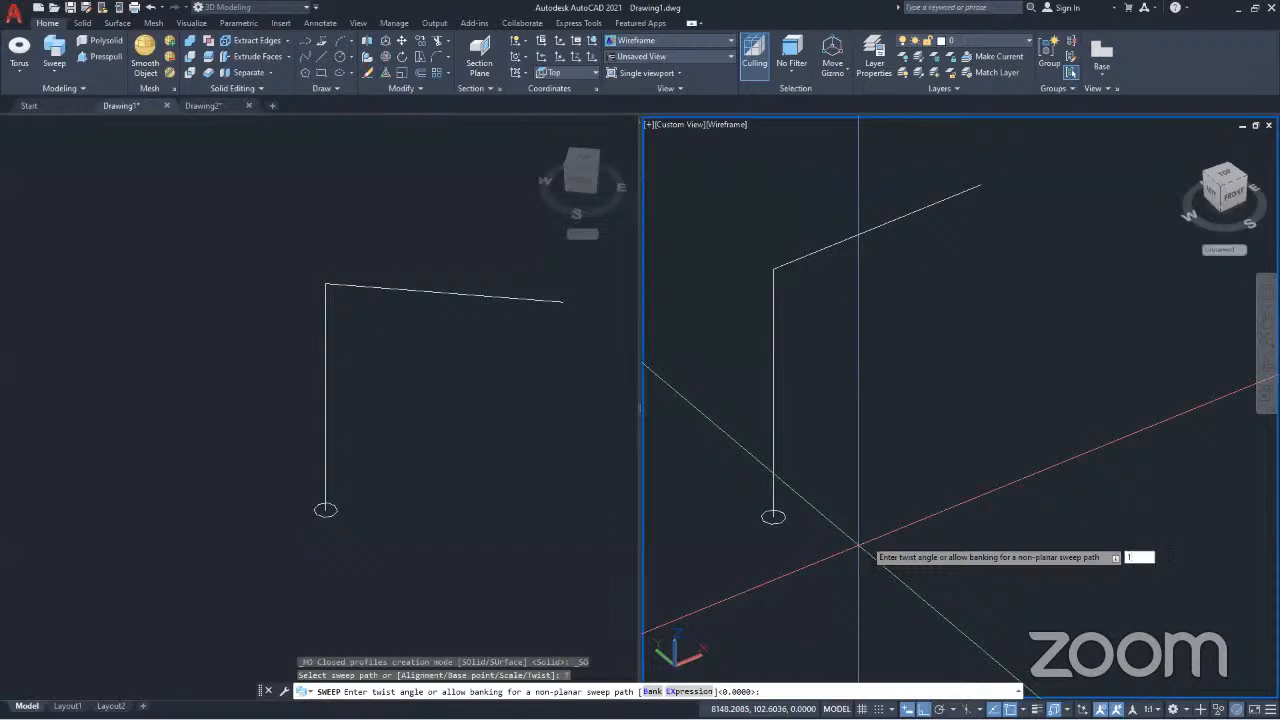
{"action": "type", "text": "1"}
{"action": "key", "text": "Return"}
{"action": "left_click", "coordinate": [774, 350]}
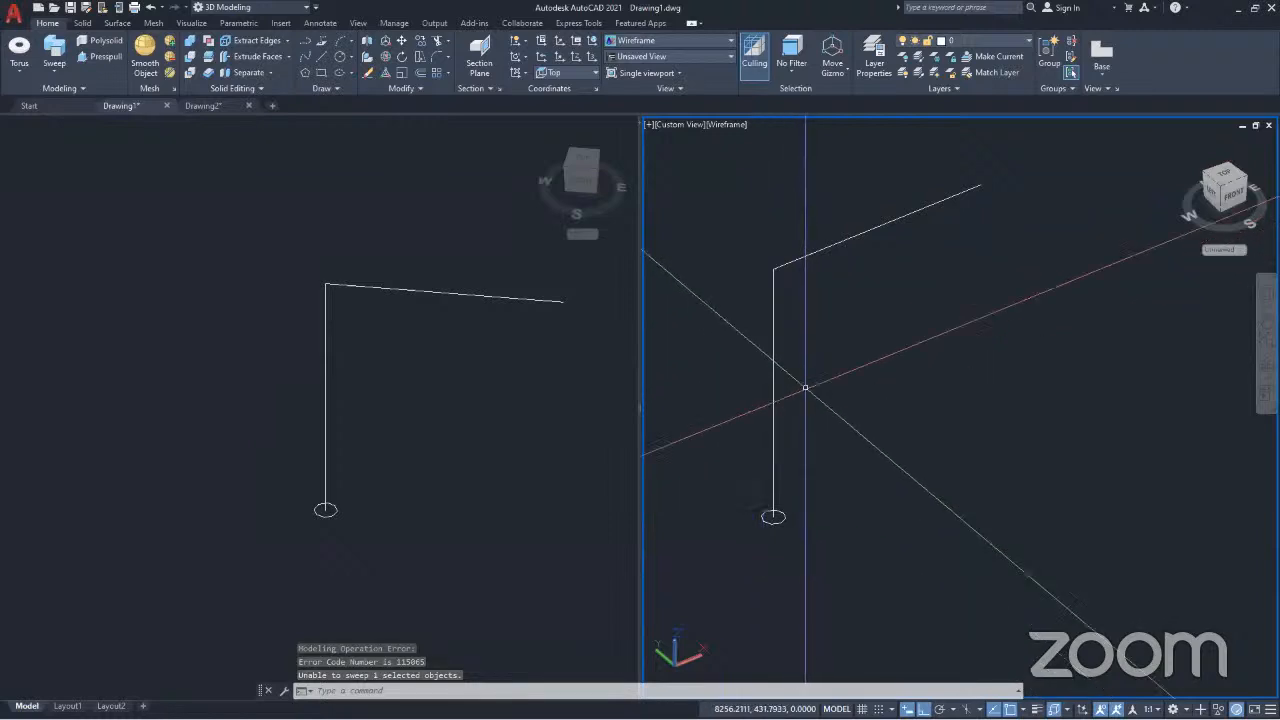
Step: Stretch the free end of the path's horizontal segment straight up along Z so the segment slopes upward
{"action": "key", "text": "ctrl+a"}
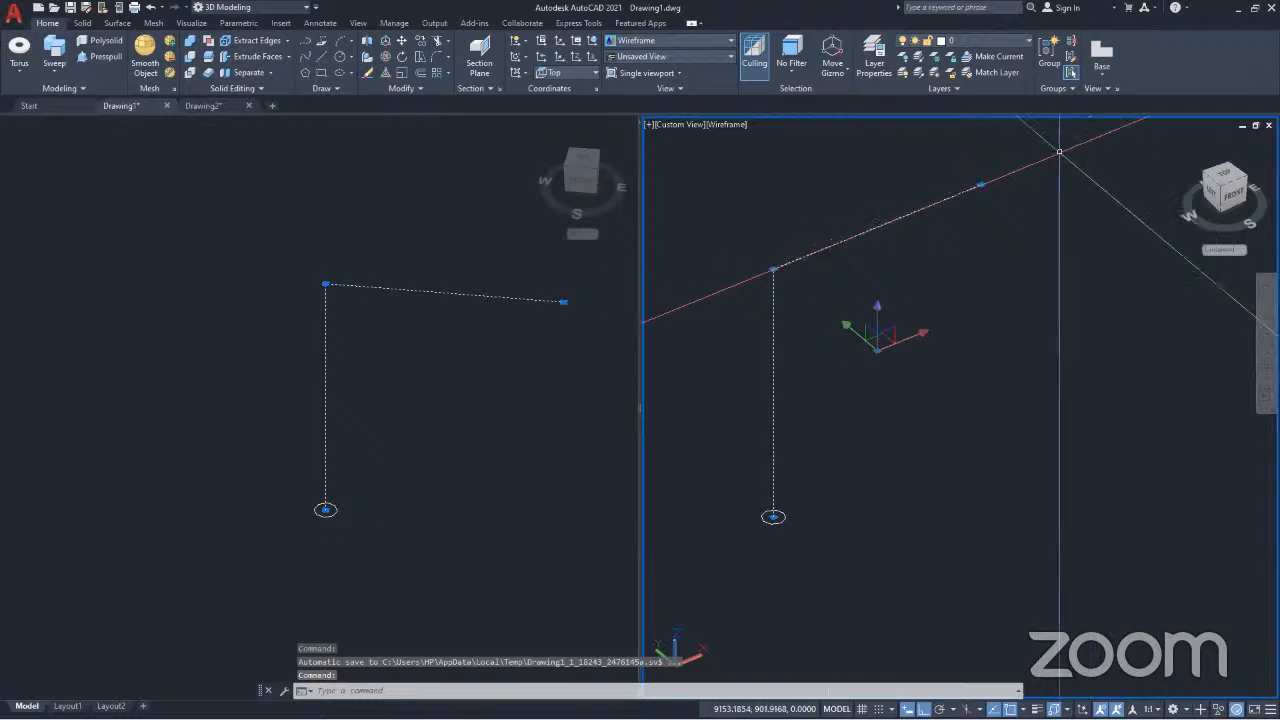
{"action": "left_click", "coordinate": [980, 184]}
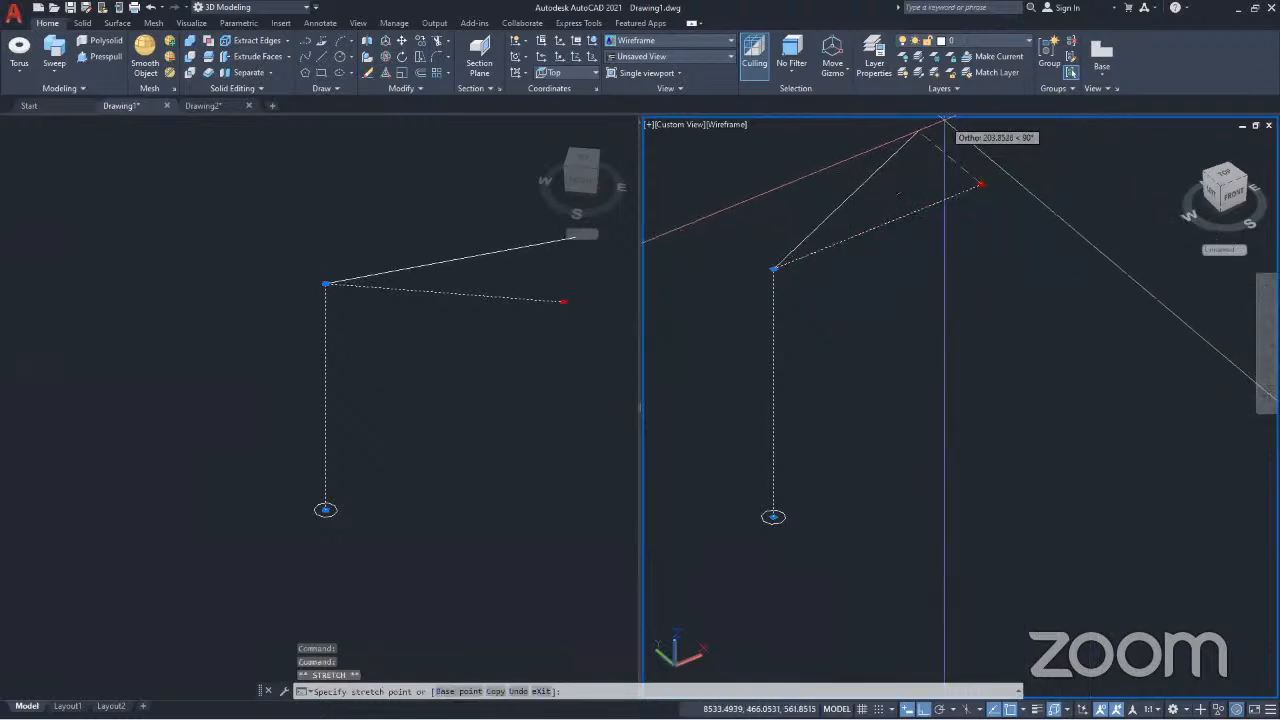
{"action": "left_click", "coordinate": [958, 120]}
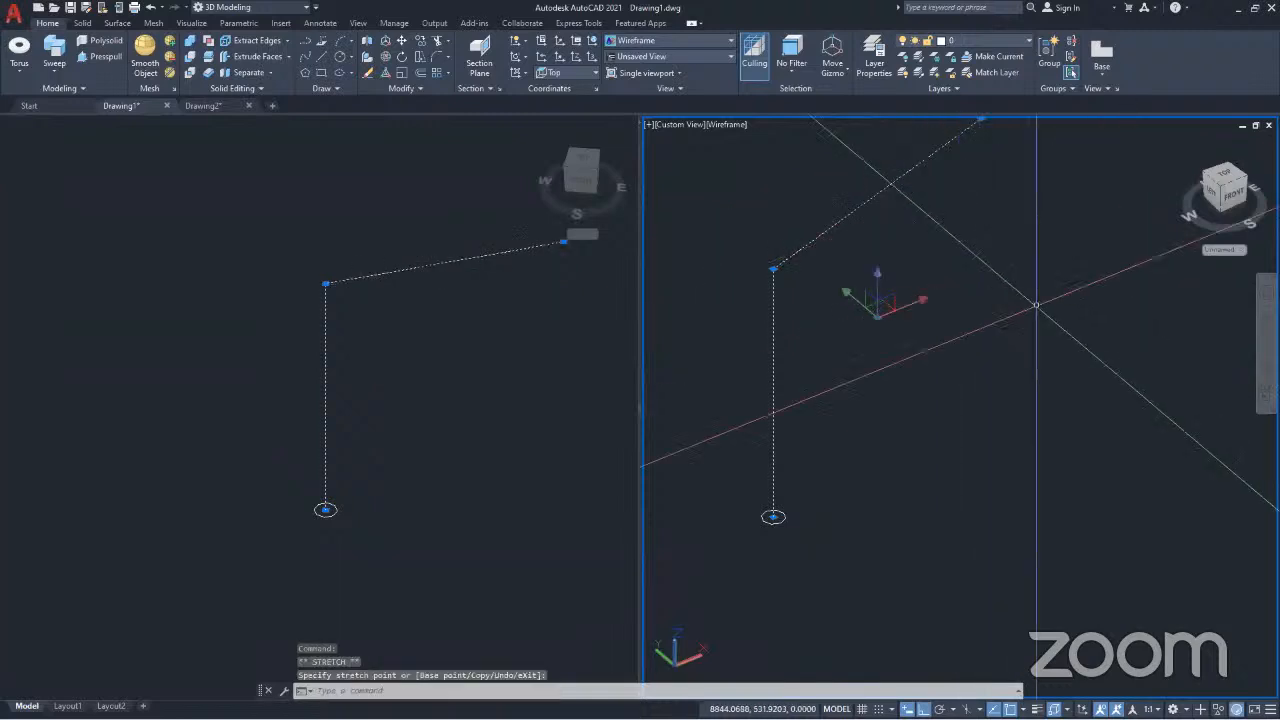
{"action": "middle_click_drag", "start_coordinate": [1043, 351], "coordinate": [1018, 430]}
{"action": "key", "text": "Escape"}
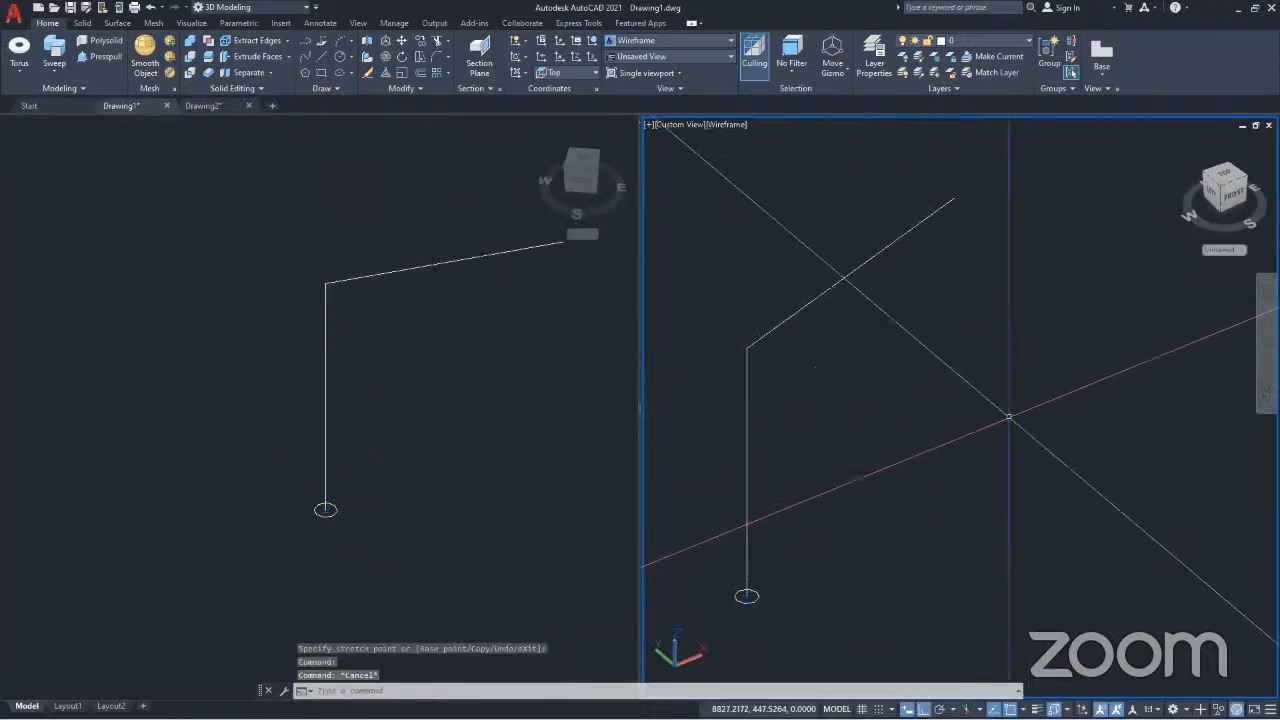
Step: Try to sweep the octagon along the path with the upward-sloping segment using a twist angle of 1
{"action": "left_click", "coordinate": [743, 598]}
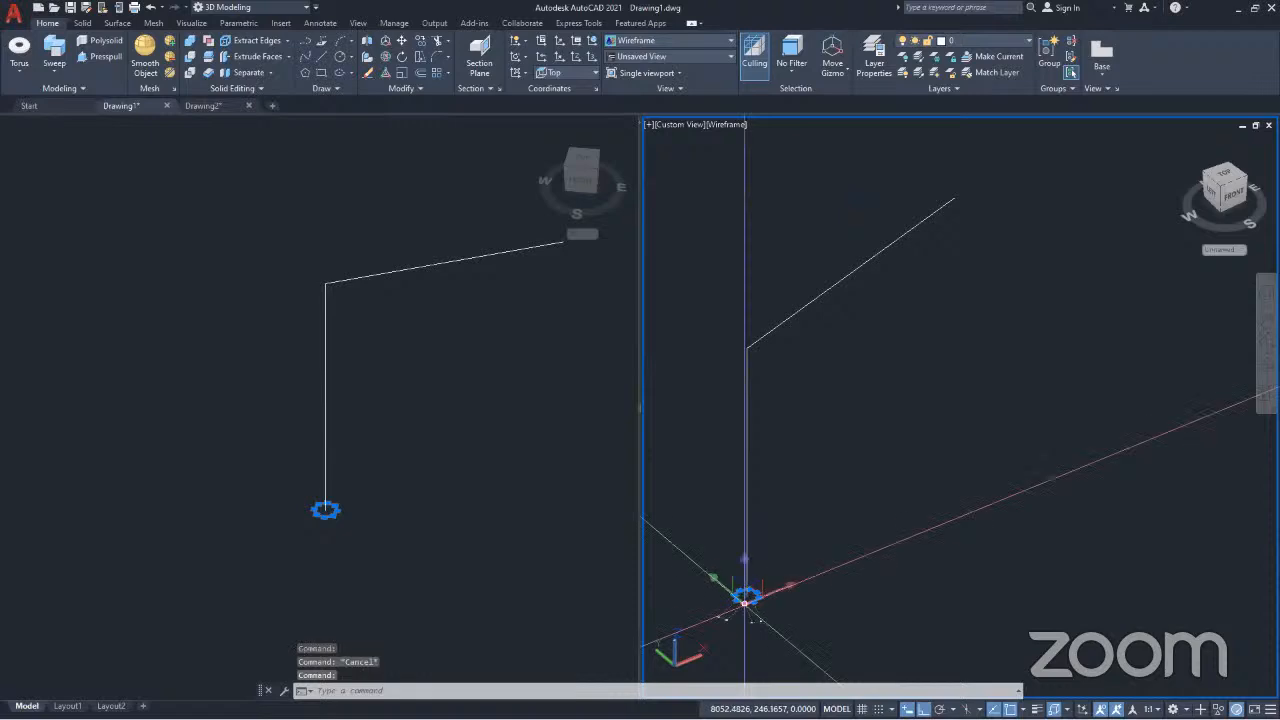
{"action": "left_click", "coordinate": [50, 55]}
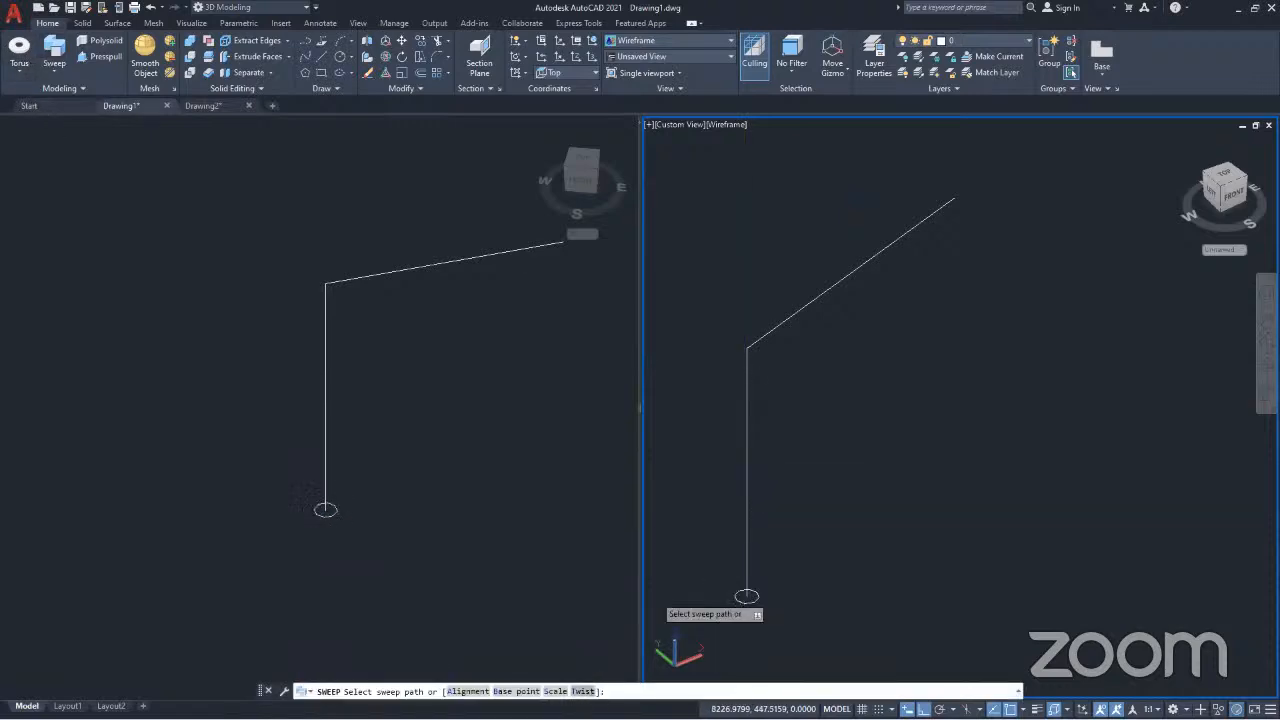
{"action": "left_click", "coordinate": [584, 691]}
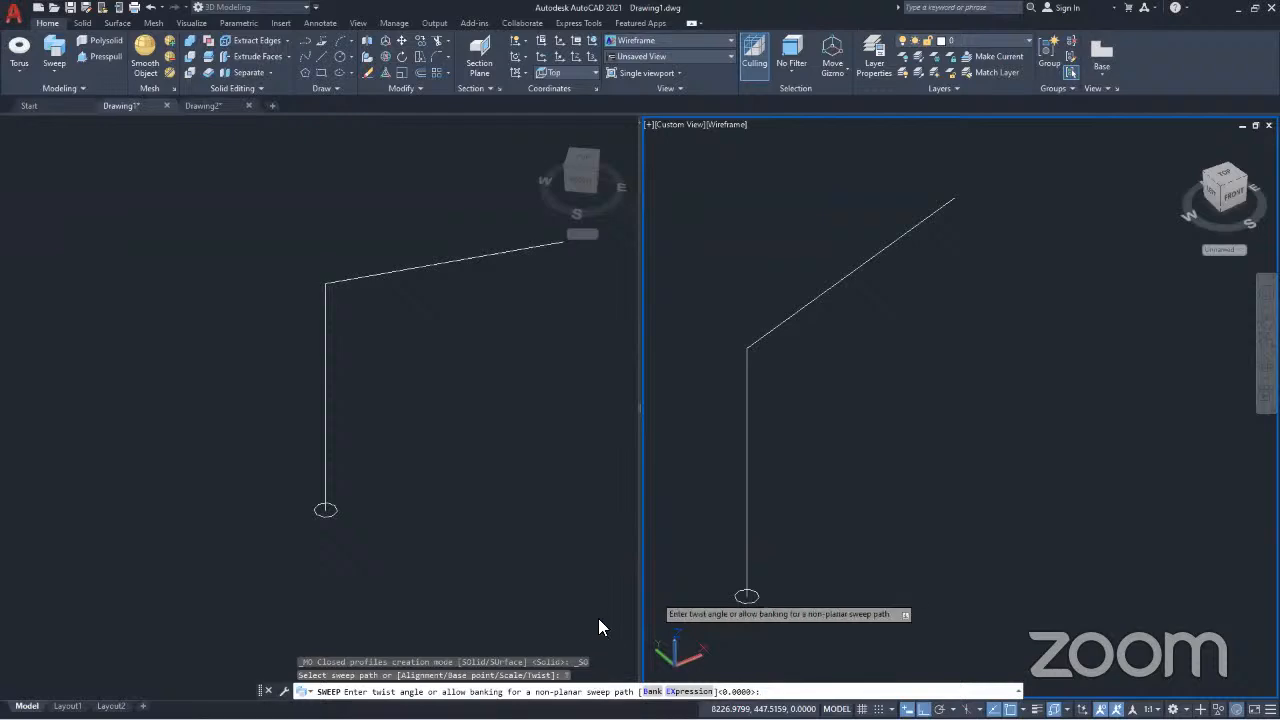
{"action": "type", "text": "1"}
{"action": "key", "text": "Return"}
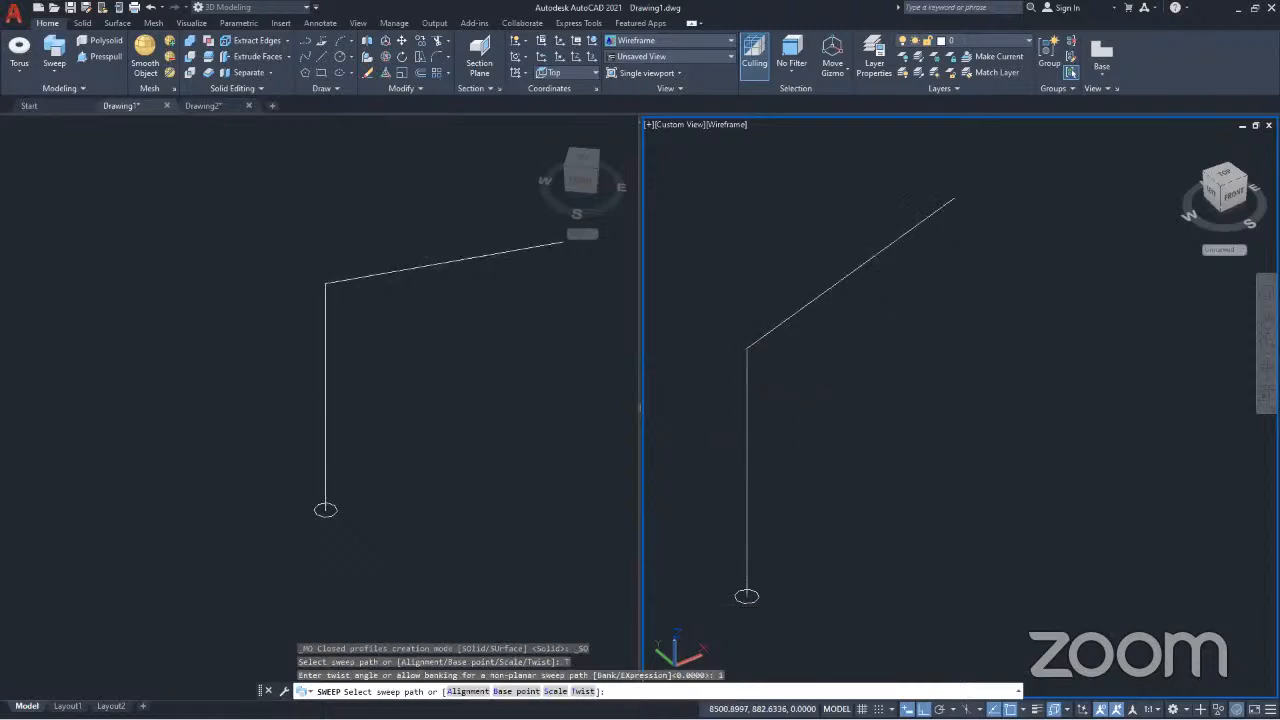
{"action": "left_click", "coordinate": [746, 355]}
{"action": "key", "text": "Escape"}
Step: Delete the octagon and its bent sweep path
{"action": "scroll", "coordinate": [808, 357], "scroll_direction": "down", "scroll_amount": 5}
{"action": "scroll", "coordinate": [802, 439], "scroll_direction": "up", "scroll_amount": 2}
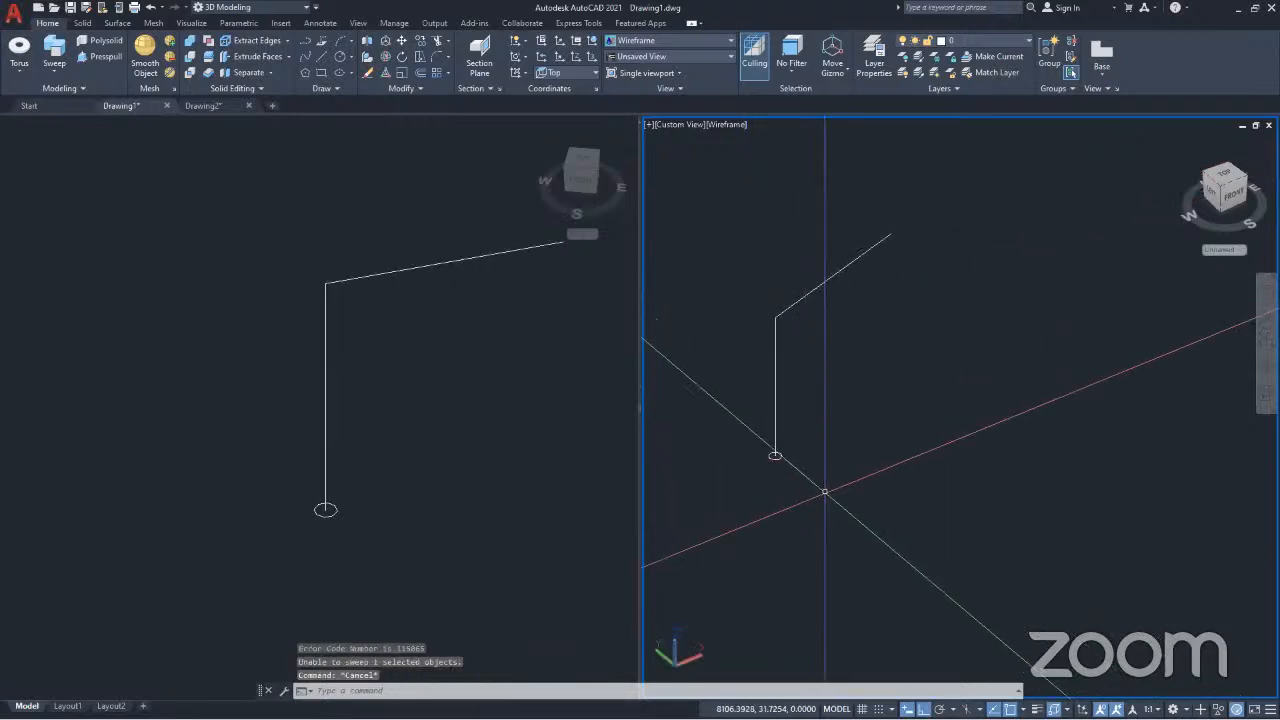
{"action": "left_click", "coordinate": [692, 370]}
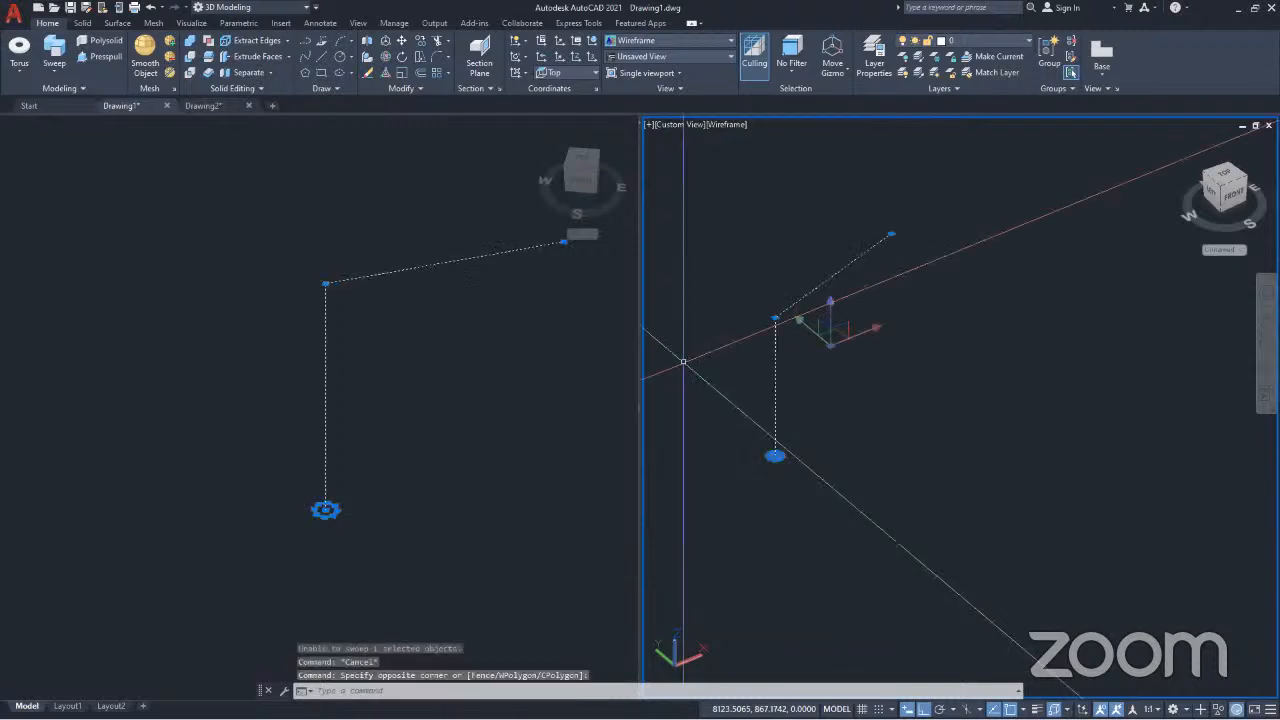
{"action": "key", "text": "Delete"}
Step: Look over the remaining row of solids in both viewports, fitting all of them into the Realistic view
{"action": "scroll", "coordinate": [834, 414], "scroll_direction": "down", "scroll_amount": 2}
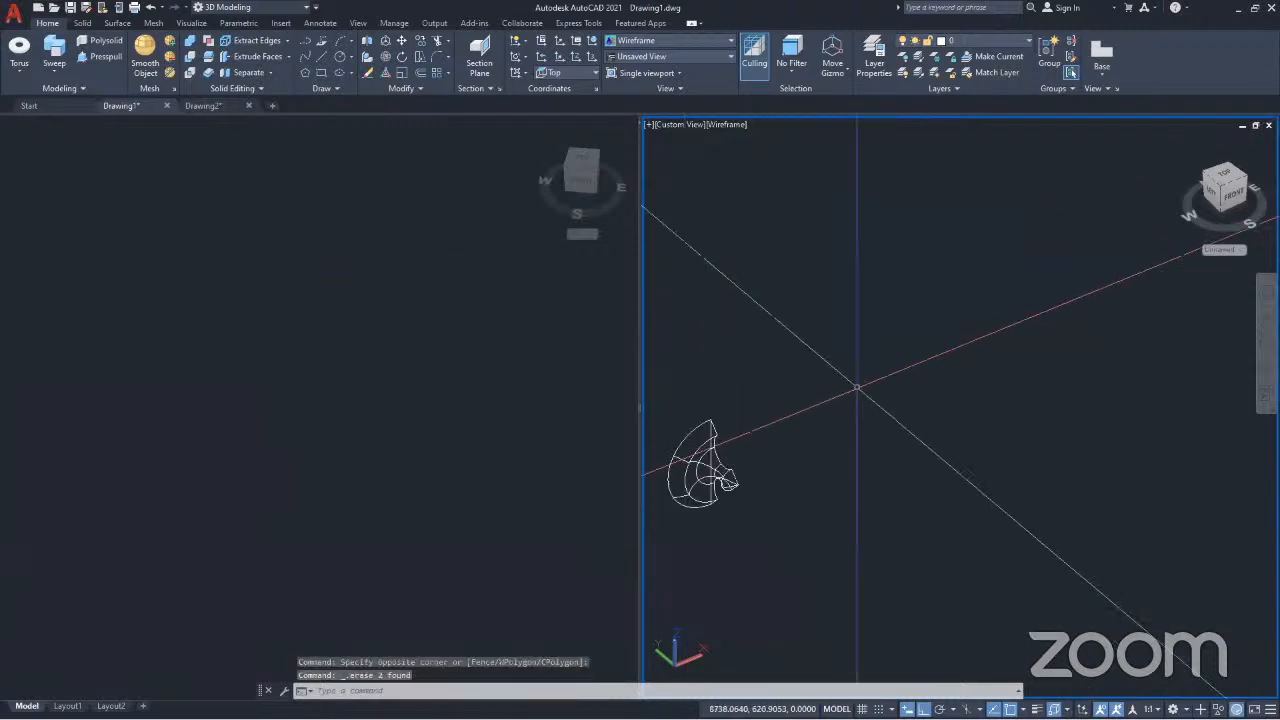
{"action": "scroll", "coordinate": [854, 382], "scroll_direction": "down", "scroll_amount": 4}
{"action": "scroll", "coordinate": [818, 426], "scroll_direction": "up", "scroll_amount": 4}
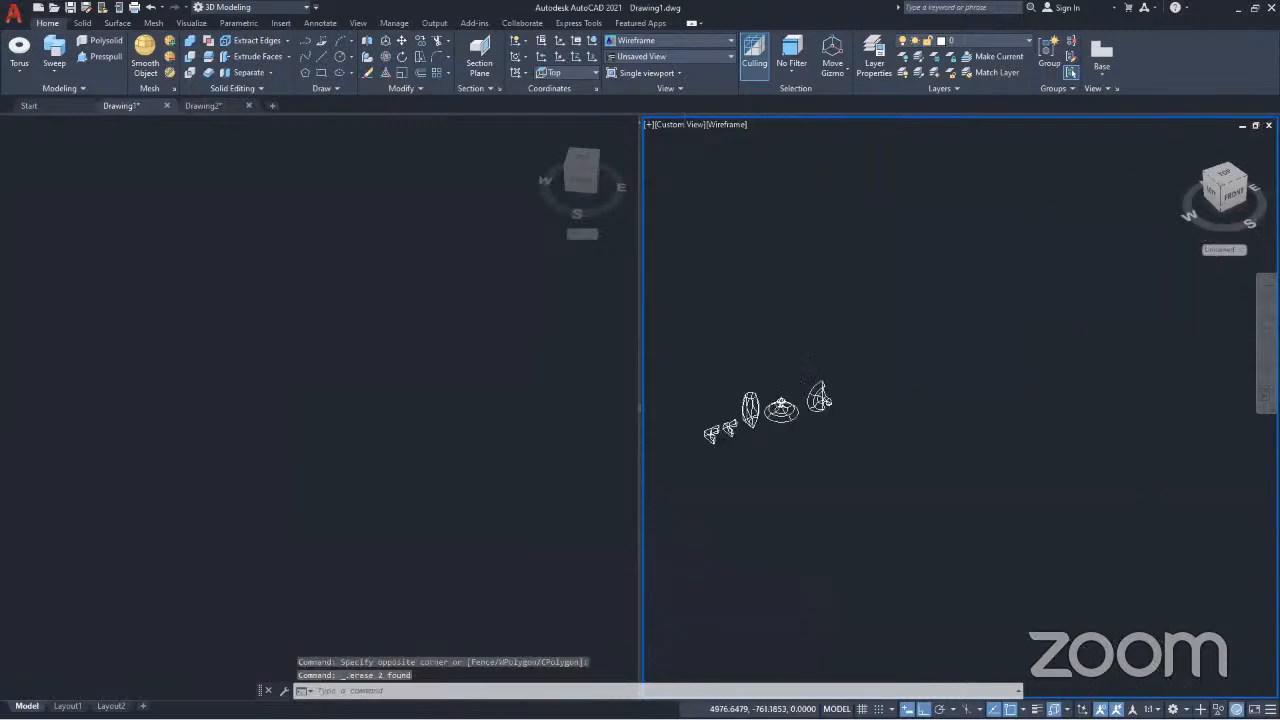
{"action": "scroll", "coordinate": [845, 385], "scroll_direction": "up", "scroll_amount": 5}
{"action": "scroll", "coordinate": [873, 378], "scroll_direction": "down", "scroll_amount": 4}
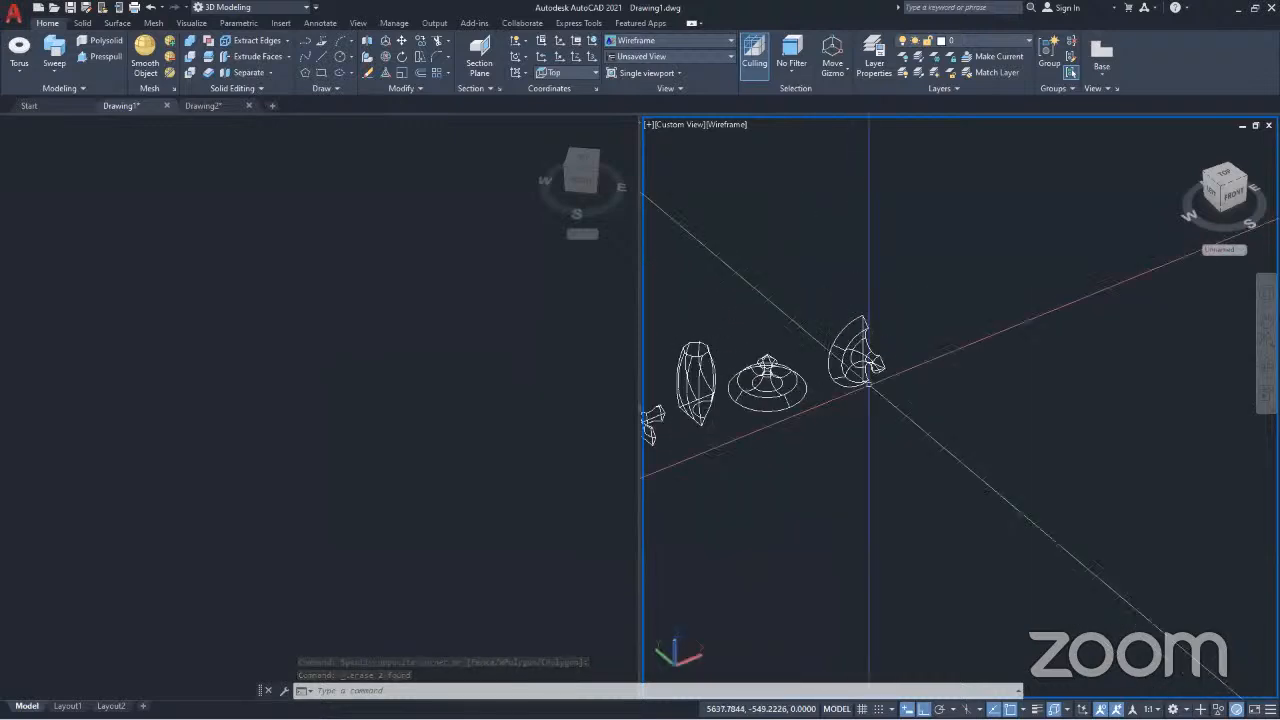
{"action": "scroll", "coordinate": [873, 380], "scroll_direction": "up", "scroll_amount": 4}
{"action": "middle_click_drag", "start_coordinate": [847, 394], "coordinate": [826, 479]}
{"action": "scroll", "coordinate": [906, 412], "scroll_direction": "down", "scroll_amount": 3}
{"action": "left_click", "coordinate": [283, 428]}
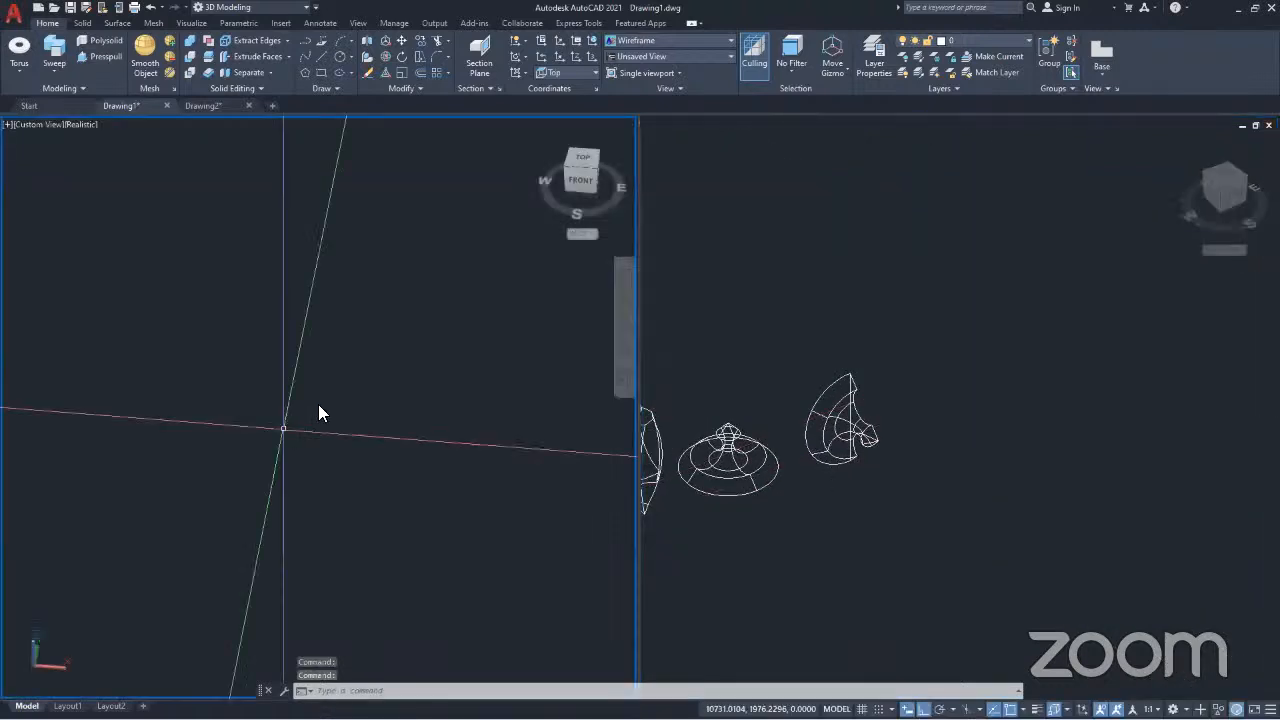
{"action": "middle_click_drag", "start_coordinate": [319, 405], "coordinate": [320, 400]}
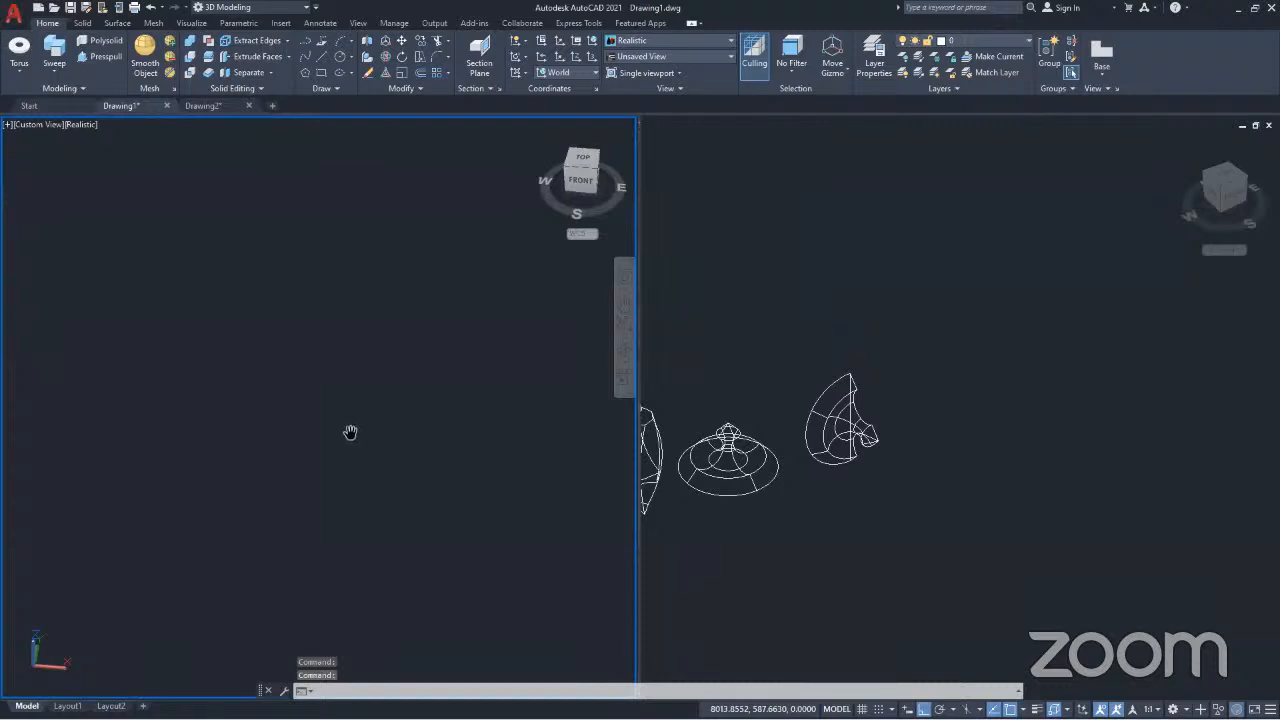
{"action": "middle_click", "coordinate": [354, 403]}
{"action": "middle_click", "coordinate": [354, 403]}
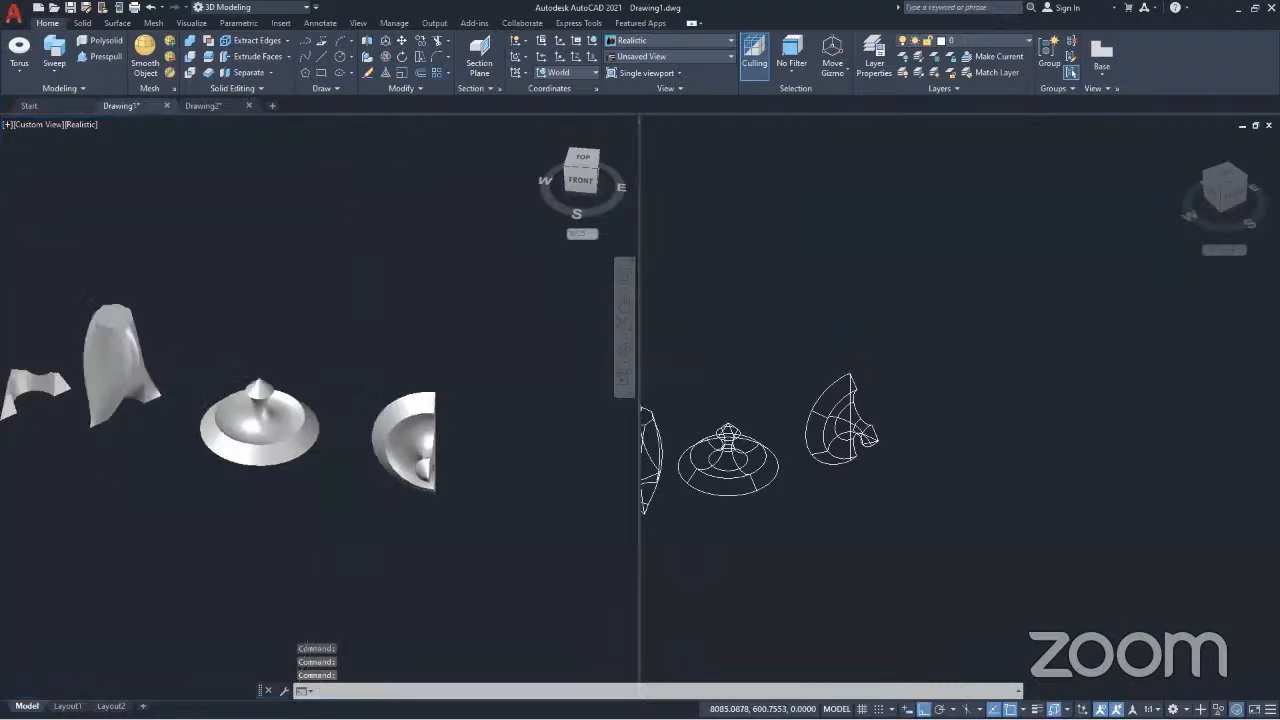
Step: Draw a rectangle in the empty area beyond the half-revolved solid in the Wireframe viewport
{"action": "left_click", "coordinate": [1035, 357]}
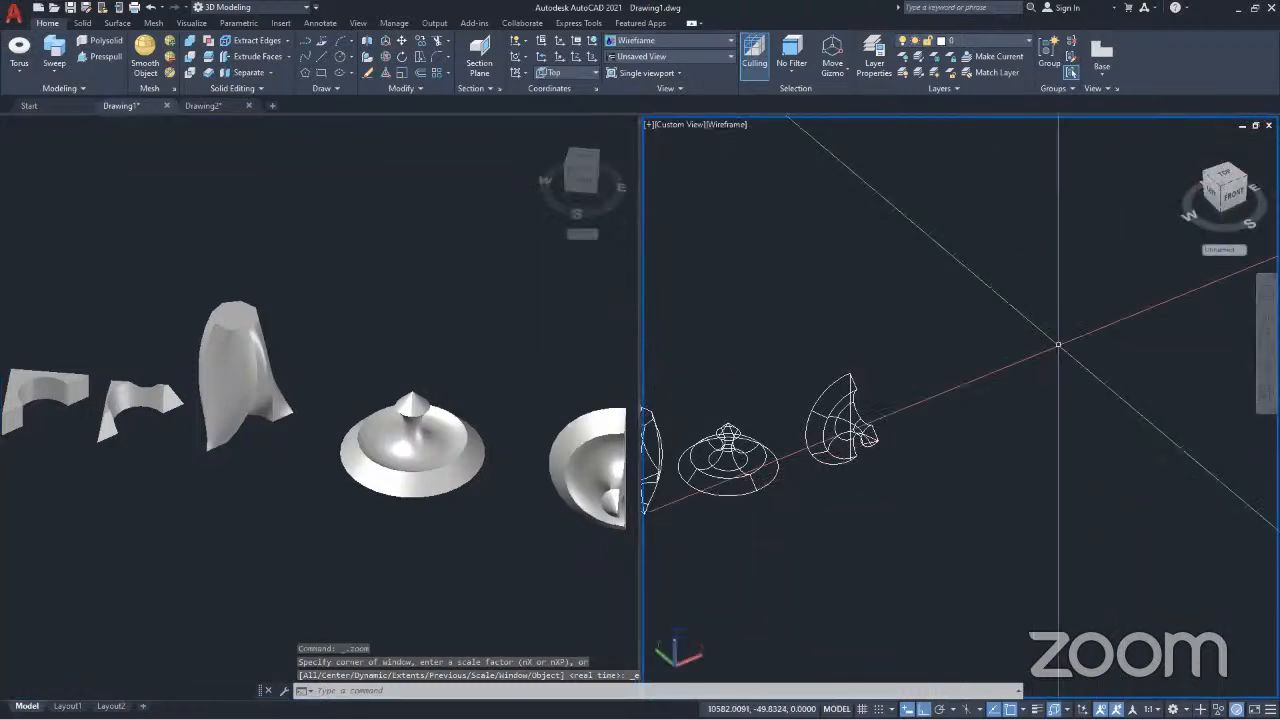
{"action": "middle_click_drag", "start_coordinate": [950, 413], "coordinate": [938, 473]}
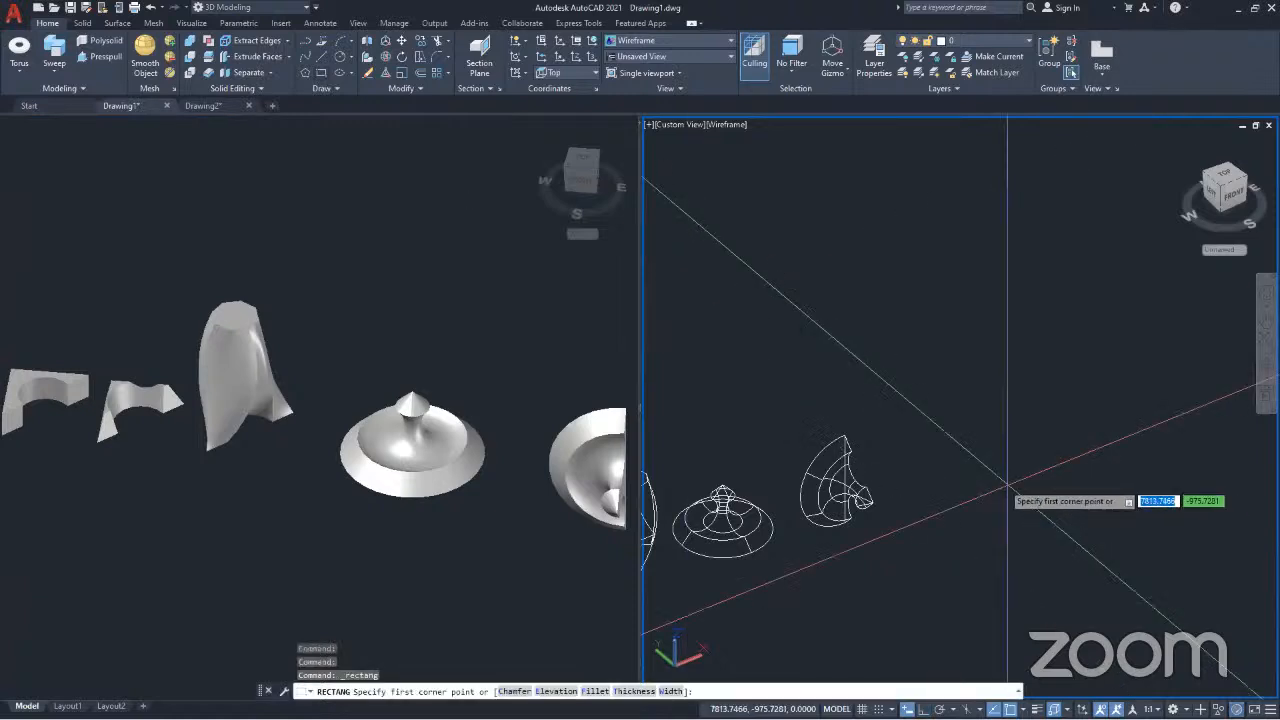
{"action": "left_click", "coordinate": [972, 470]}
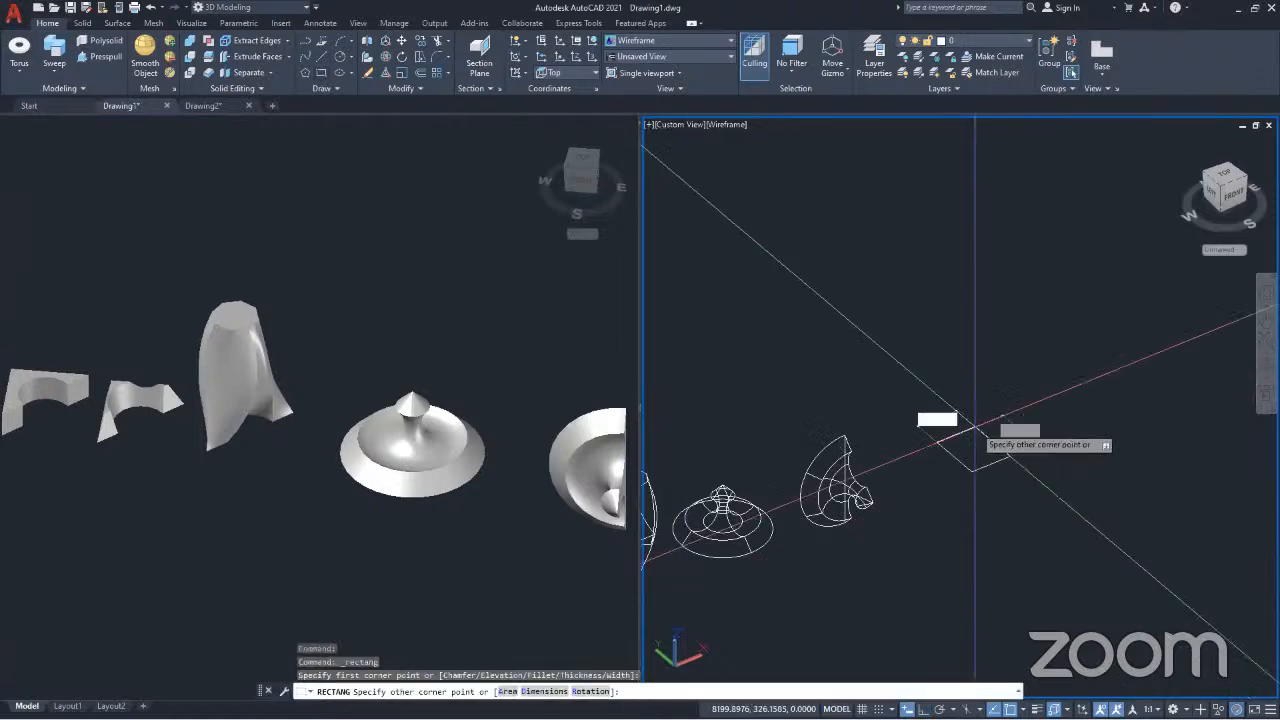
{"action": "left_click", "coordinate": [1015, 384]}
Step: Draw a circle centred on the rectangle's corner so that it overlaps the rectangle
{"action": "left_click", "coordinate": [306, 72]}
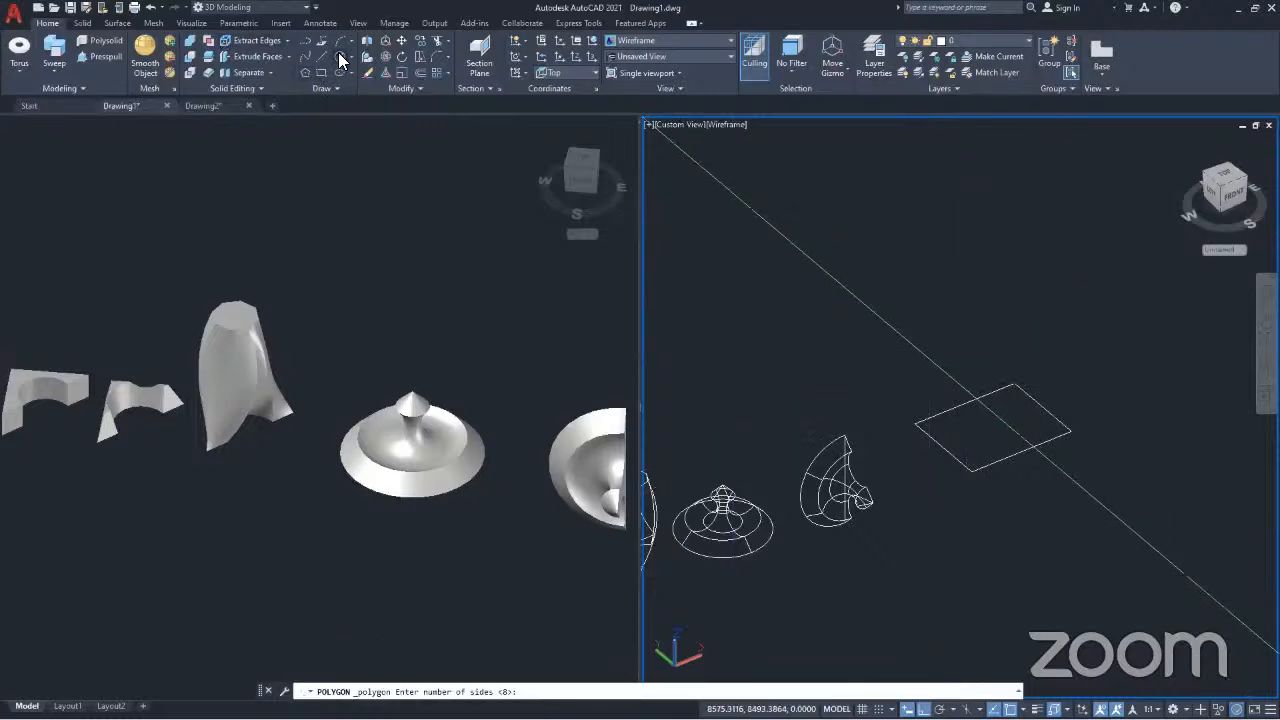
{"action": "left_click", "coordinate": [341, 57]}
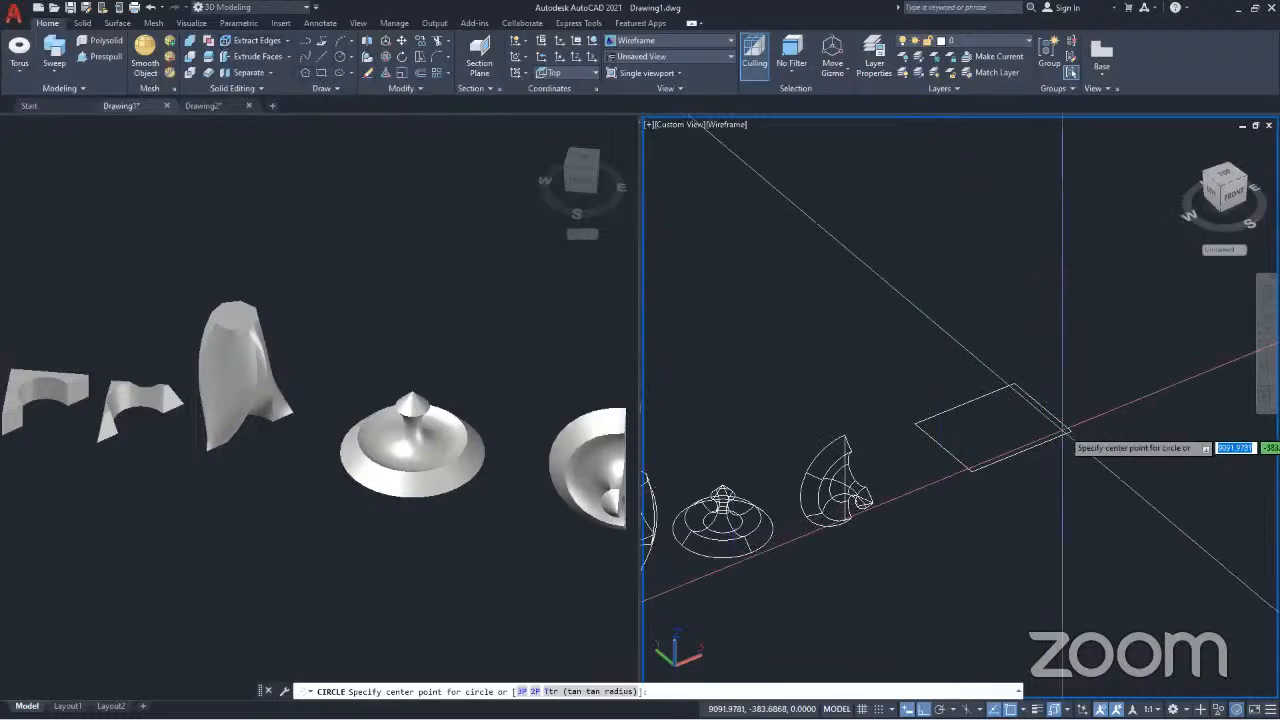
{"action": "left_click", "coordinate": [1070, 432]}
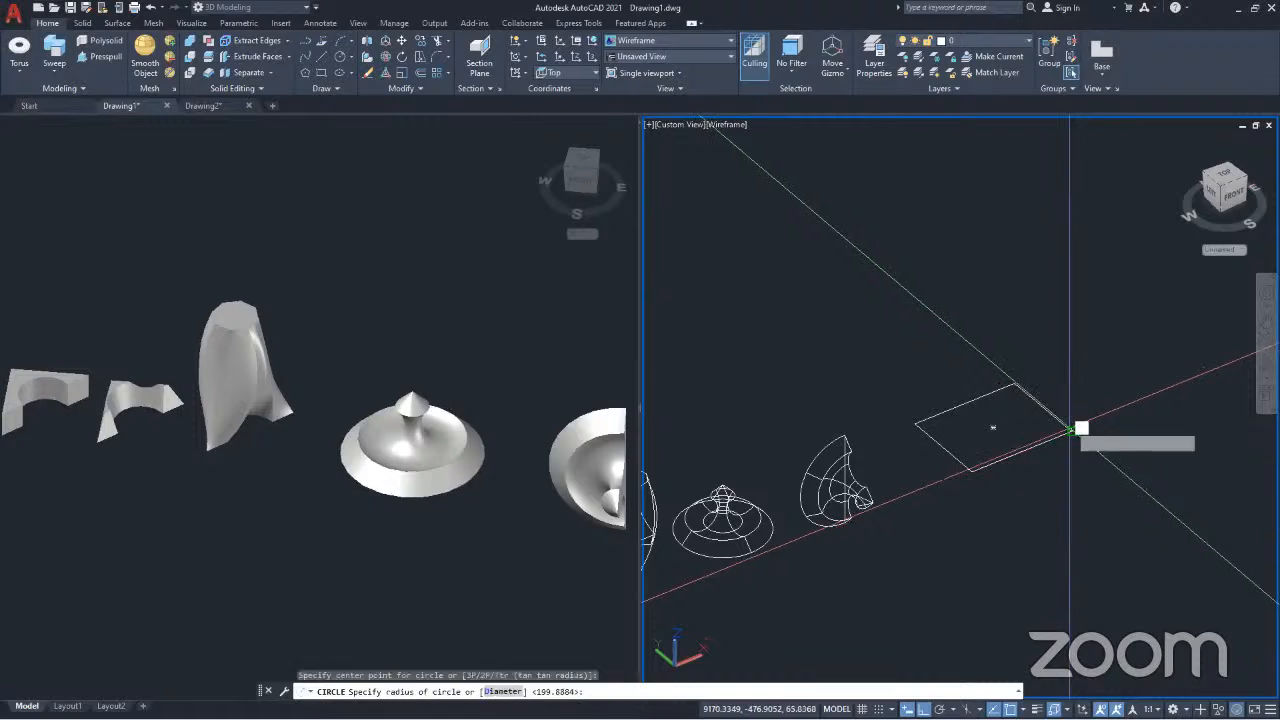
{"action": "left_click", "coordinate": [1043, 387]}
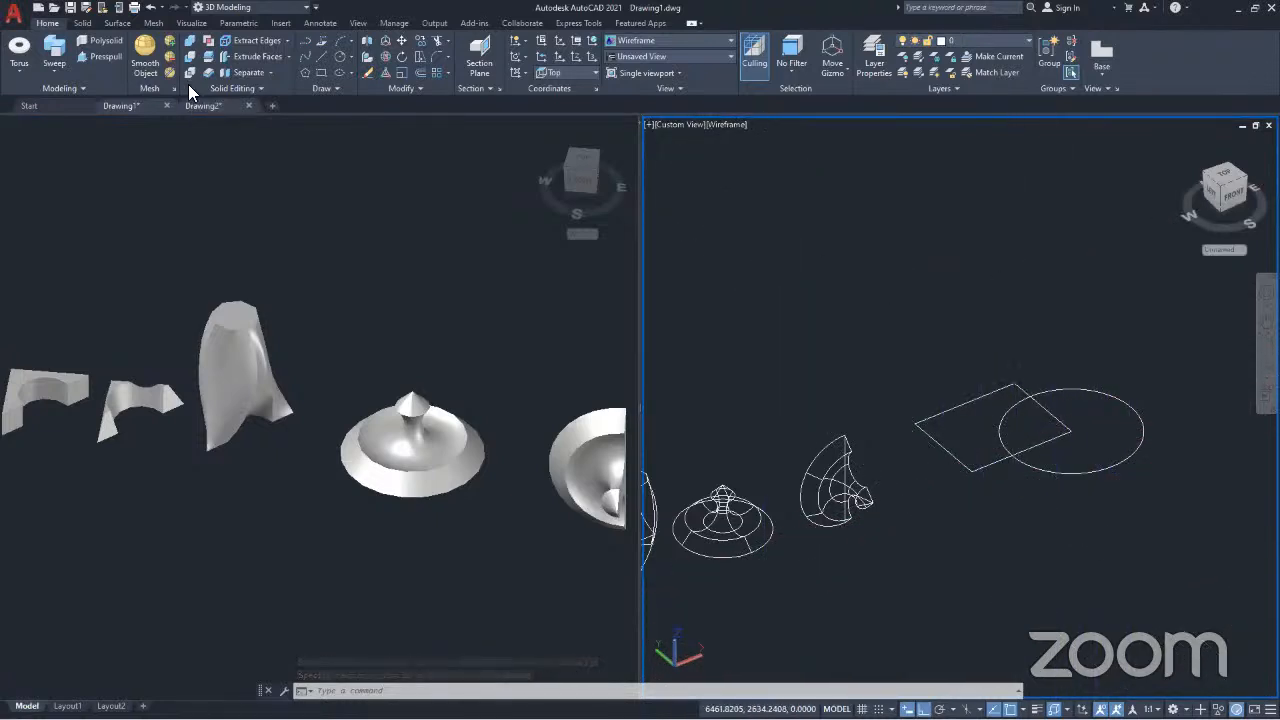
Step: Draw a closed rectangle about 1900 units long in X from four separate lines behind the first rectangle
{"action": "left_click", "coordinate": [321, 56]}
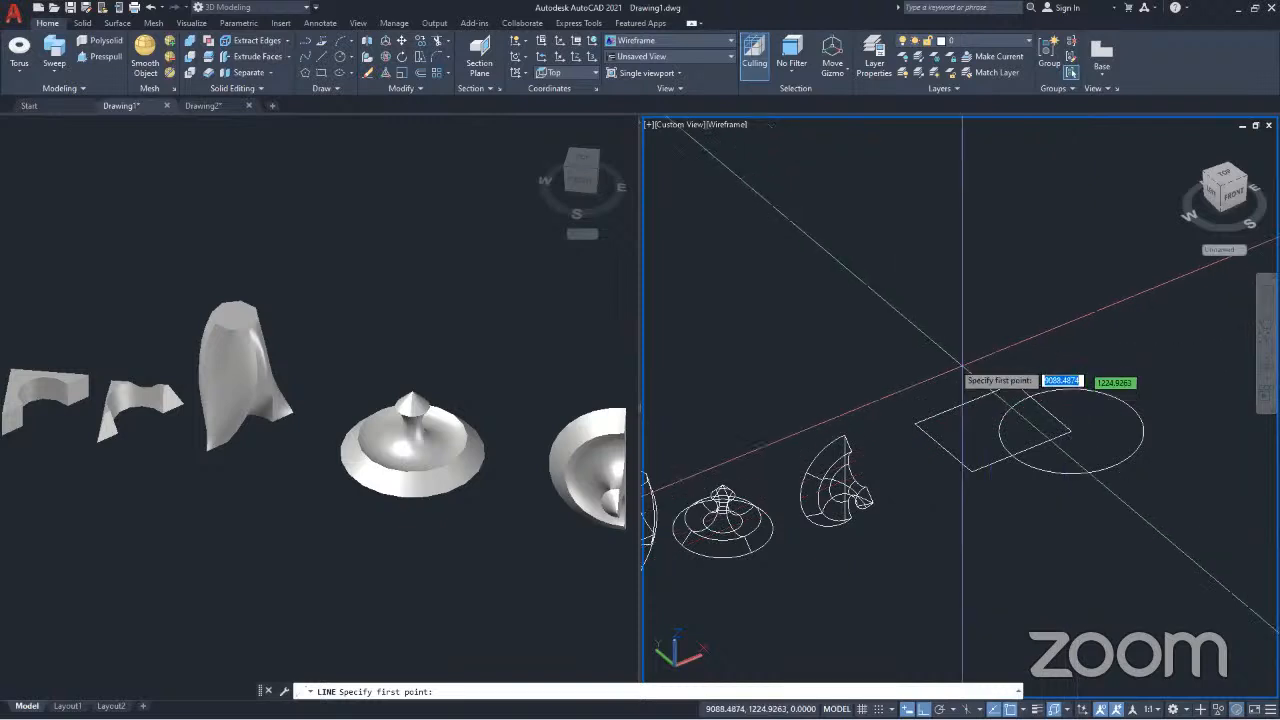
{"action": "left_click", "coordinate": [899, 296]}
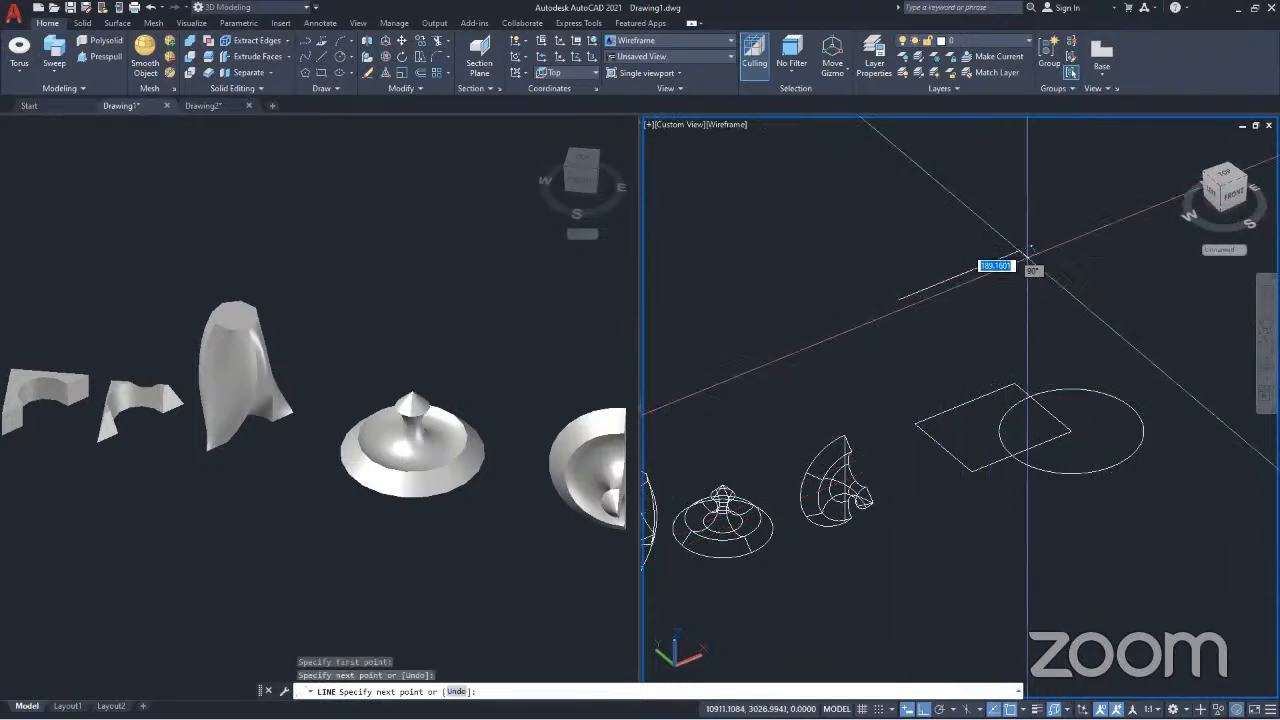
{"action": "left_click", "coordinate": [1071, 316]}
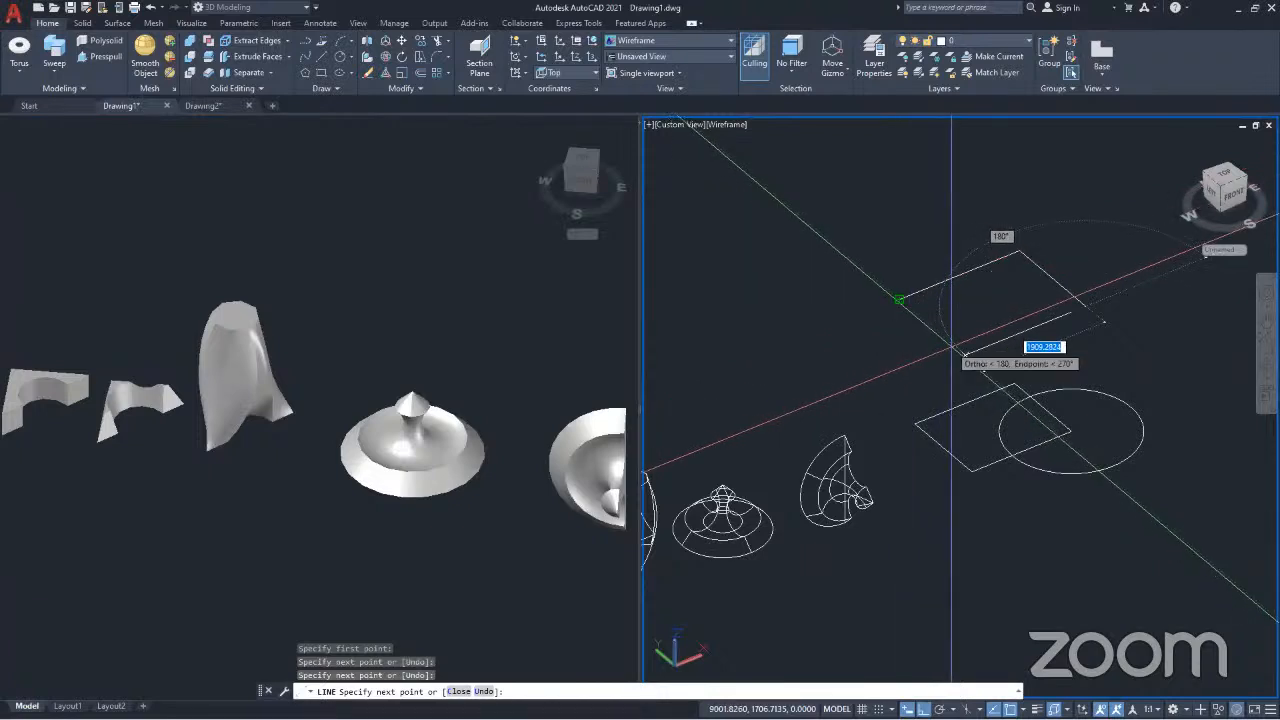
{"action": "left_click", "coordinate": [965, 353]}
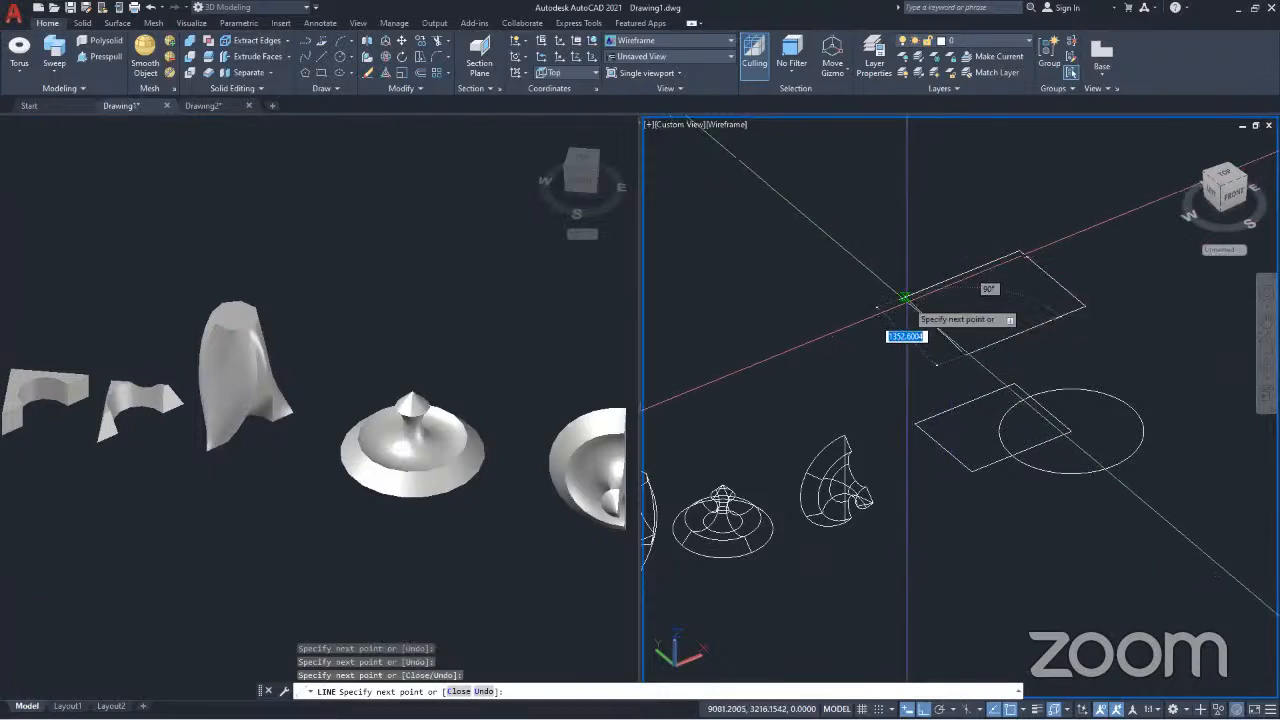
{"action": "type", "text": "c"}
{"action": "key", "text": "Return"}
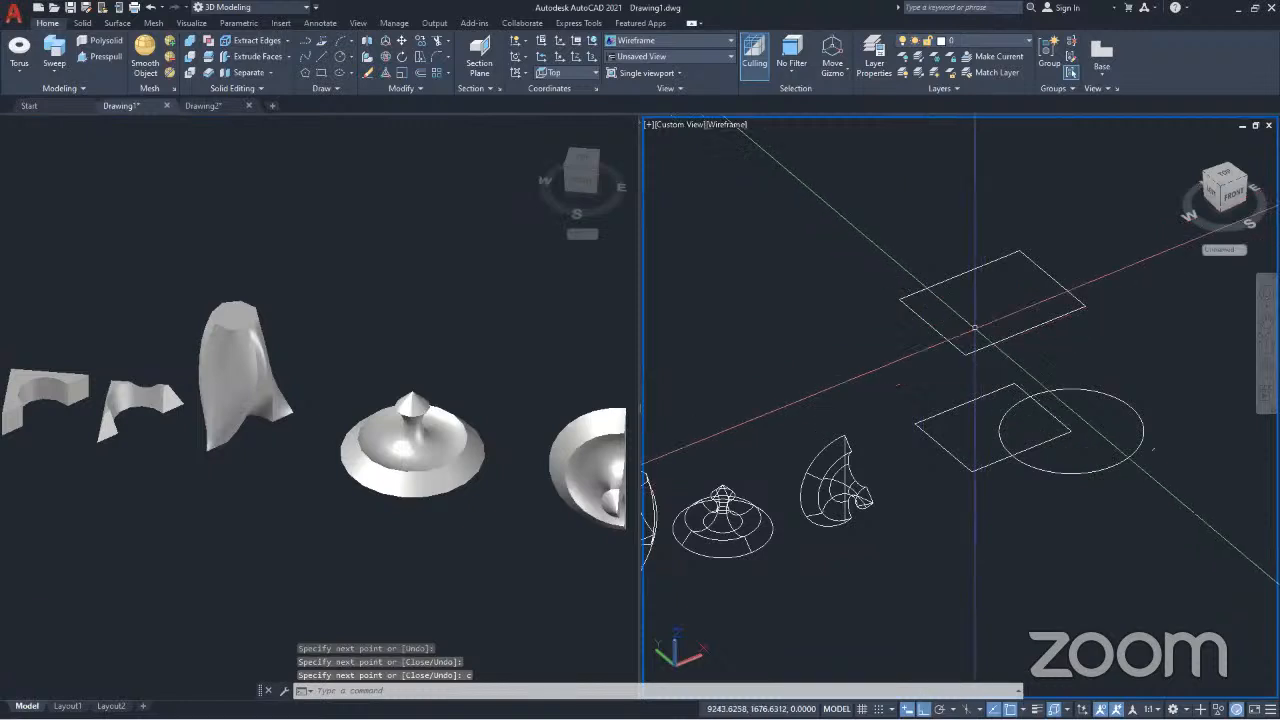
Step: Check one side of the line-drawn rectangle and compare its object type with the overlapping rectangle's
{"action": "left_click", "coordinate": [953, 289]}
{"action": "left_click", "coordinate": [944, 274]}
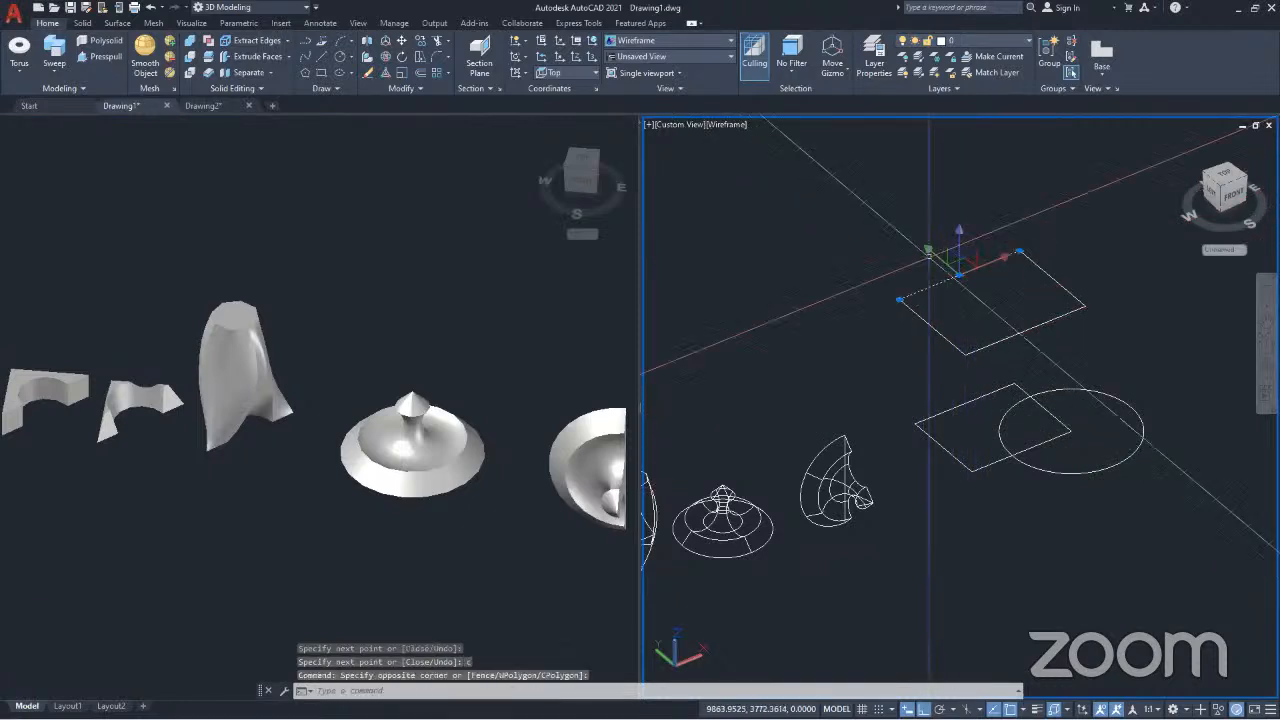
{"action": "key", "text": "Escape"}
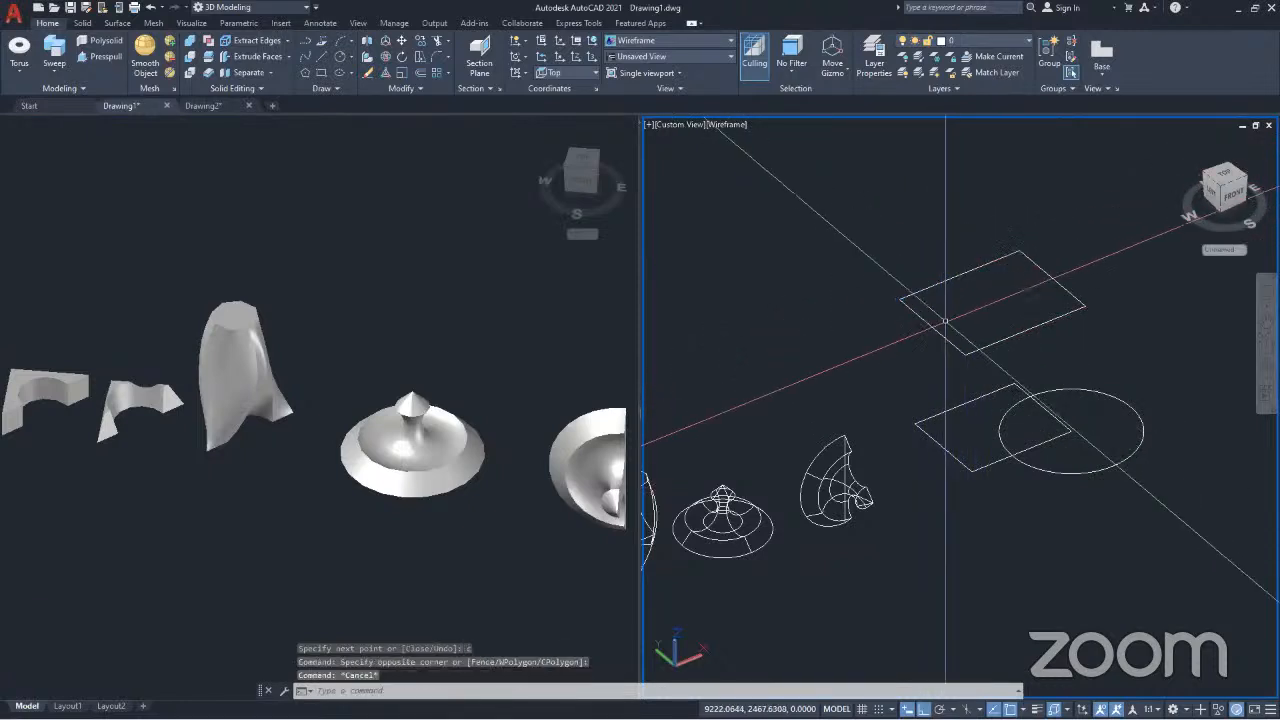
{"action": "middle_click_drag", "start_coordinate": [1026, 390], "coordinate": [982, 384]}
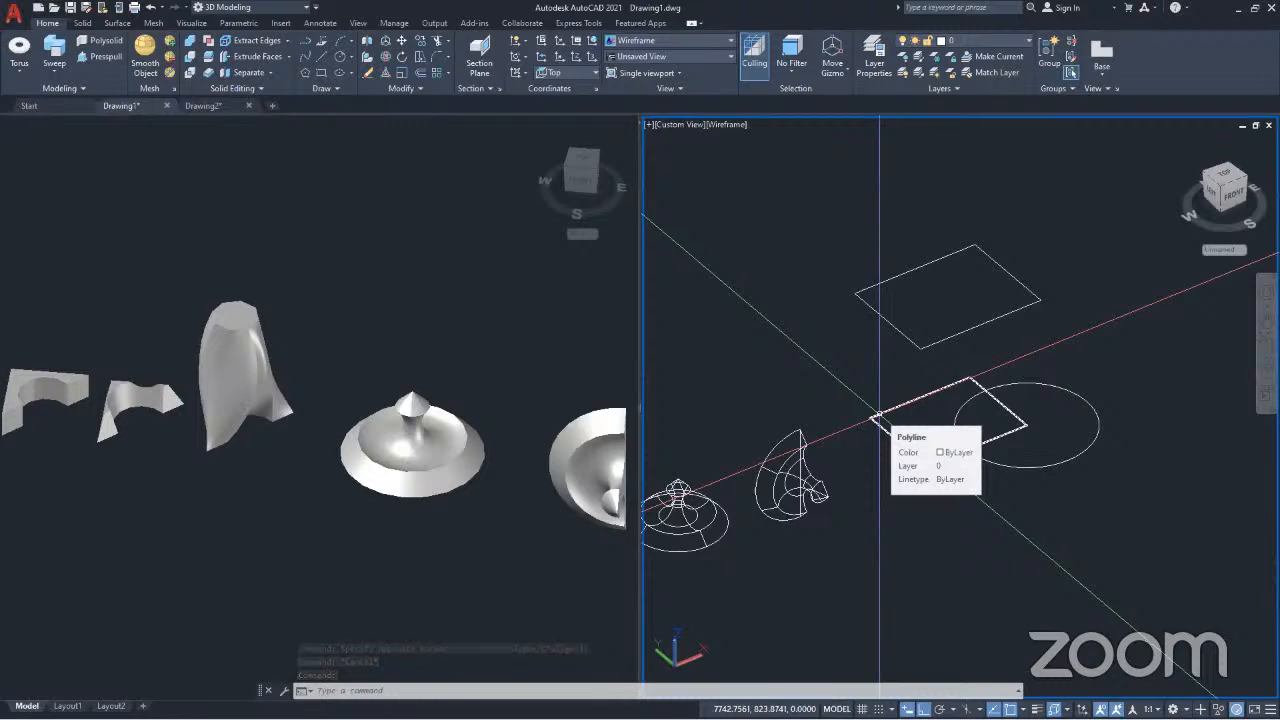
{"action": "key", "text": "Escape"}
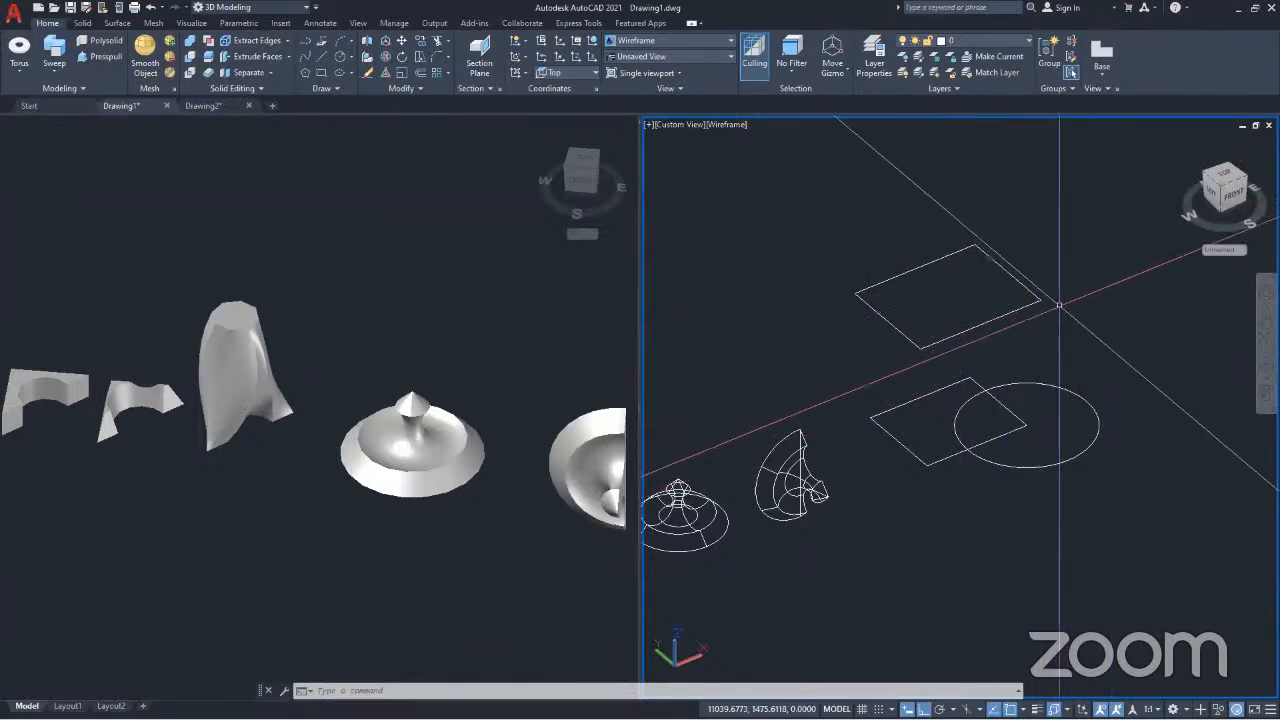
Step: Copy the four-line rectangle along the X direction to a spot beside the original
{"action": "left_click", "coordinate": [1059, 305]}
{"action": "left_click", "coordinate": [833, 217]}
{"action": "middle_click_drag", "start_coordinate": [833, 217], "coordinate": [786, 420], "text": "shift"}
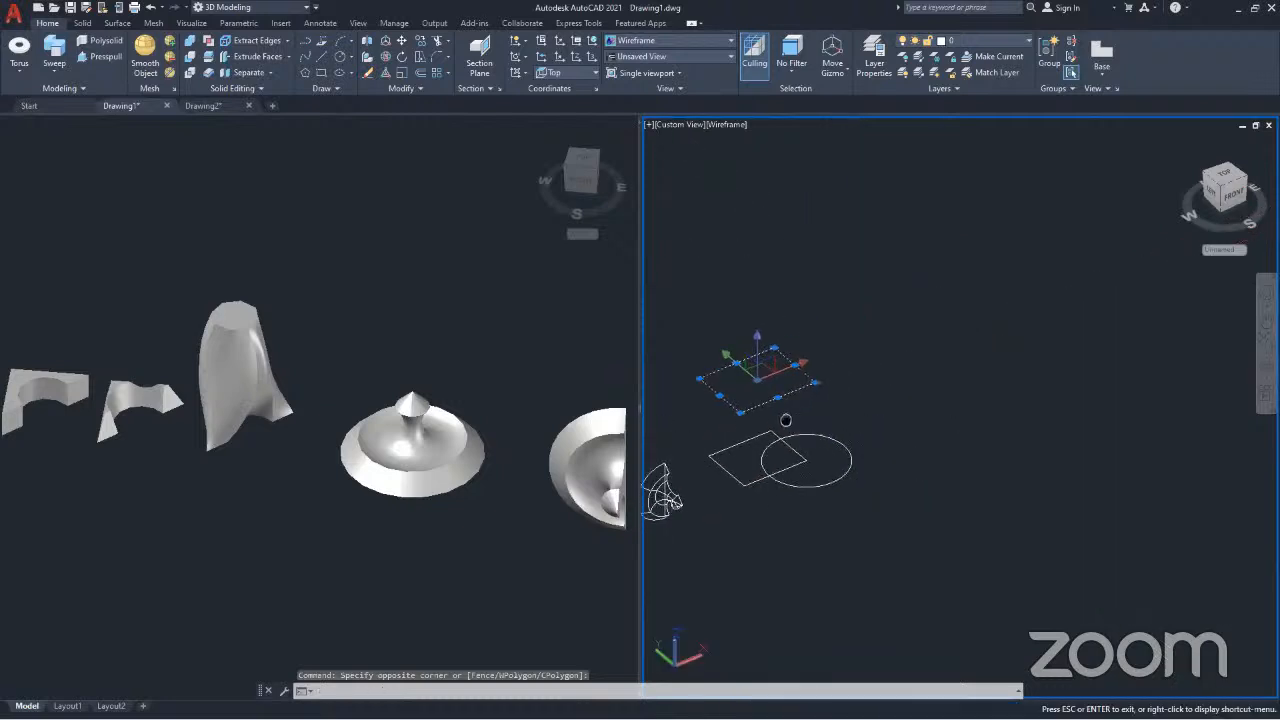
{"action": "type", "text": "co"}
{"action": "key", "text": "space"}
{"action": "left_click", "coordinate": [866, 401]}
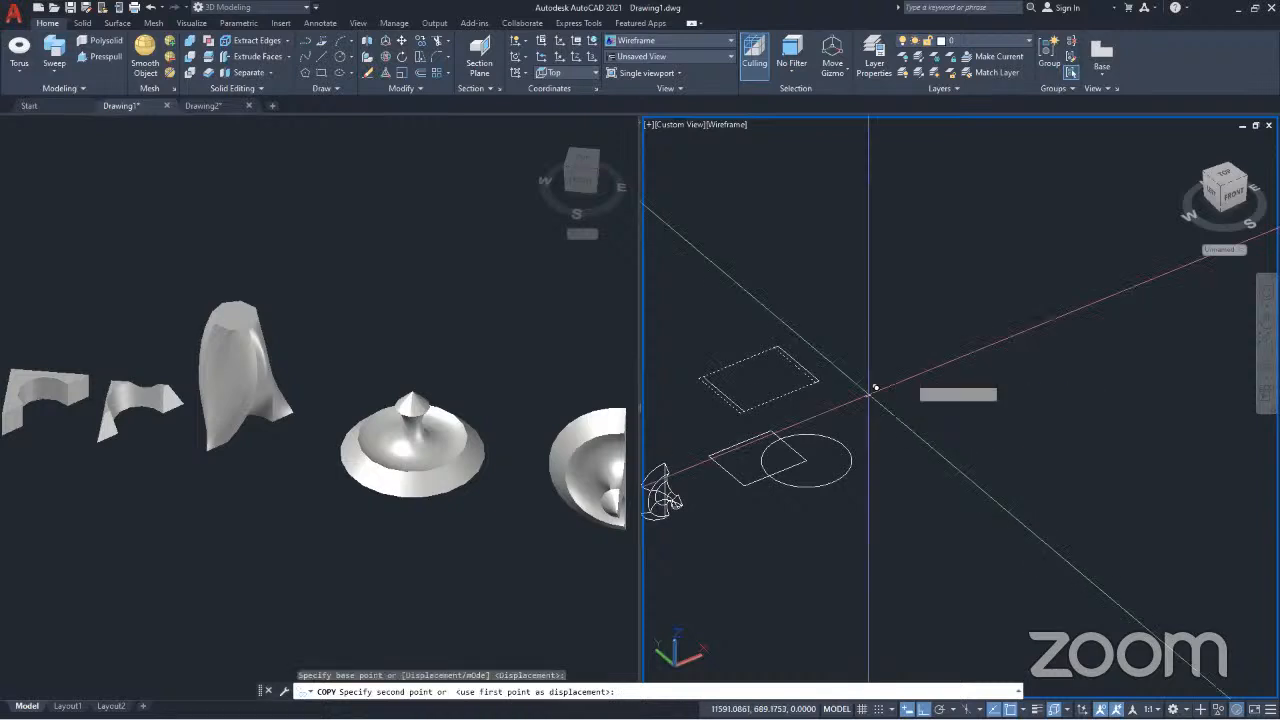
{"action": "left_click", "coordinate": [979, 346]}
{"action": "key", "text": "Escape"}
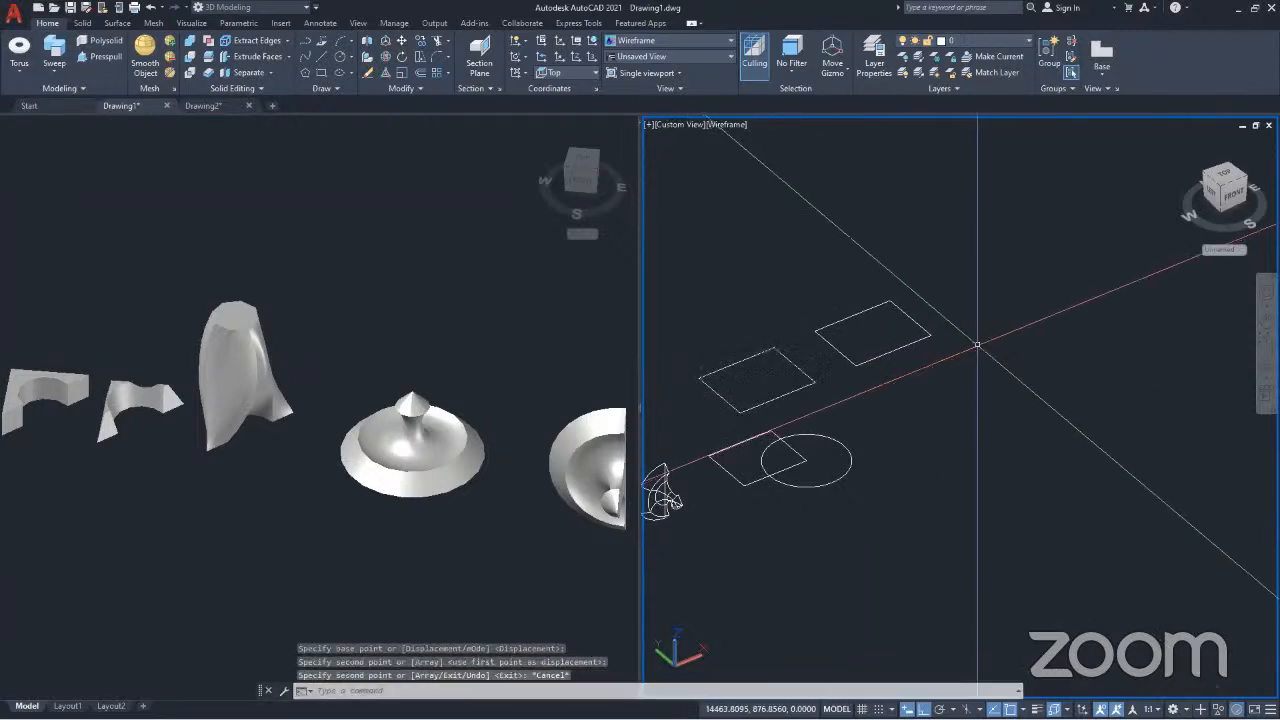
Step: Join the four lines of the original line-drawn rectangle into a single polyline
{"action": "scroll", "coordinate": [766, 408], "scroll_direction": "up", "scroll_amount": 4}
{"action": "middle_click_drag", "start_coordinate": [766, 408], "coordinate": [946, 425]}
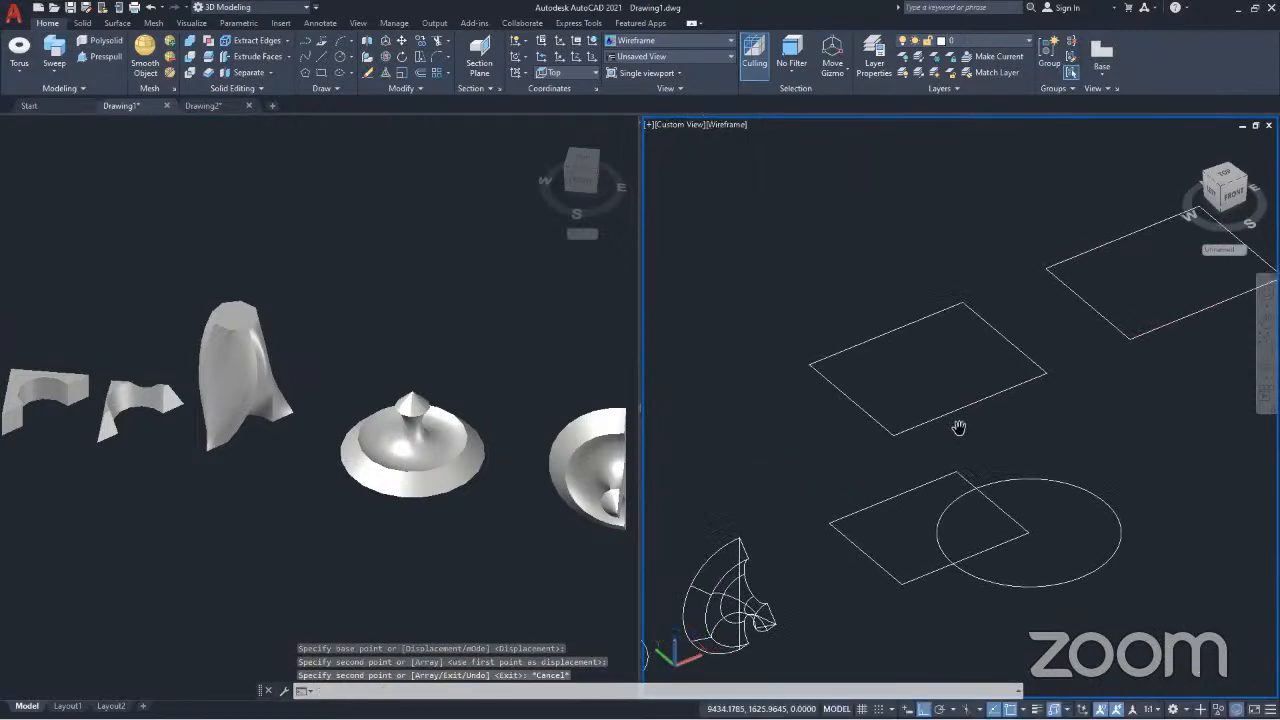
{"action": "left_click", "coordinate": [1037, 435]}
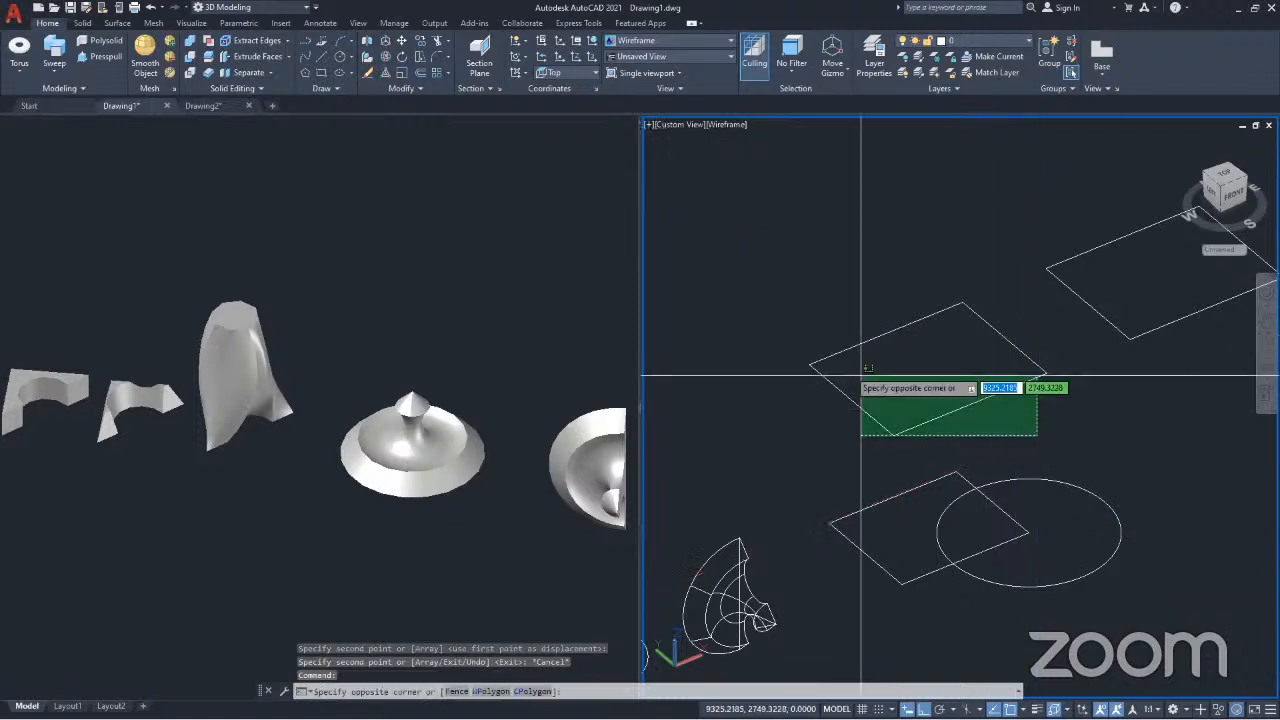
{"action": "left_click", "coordinate": [795, 324]}
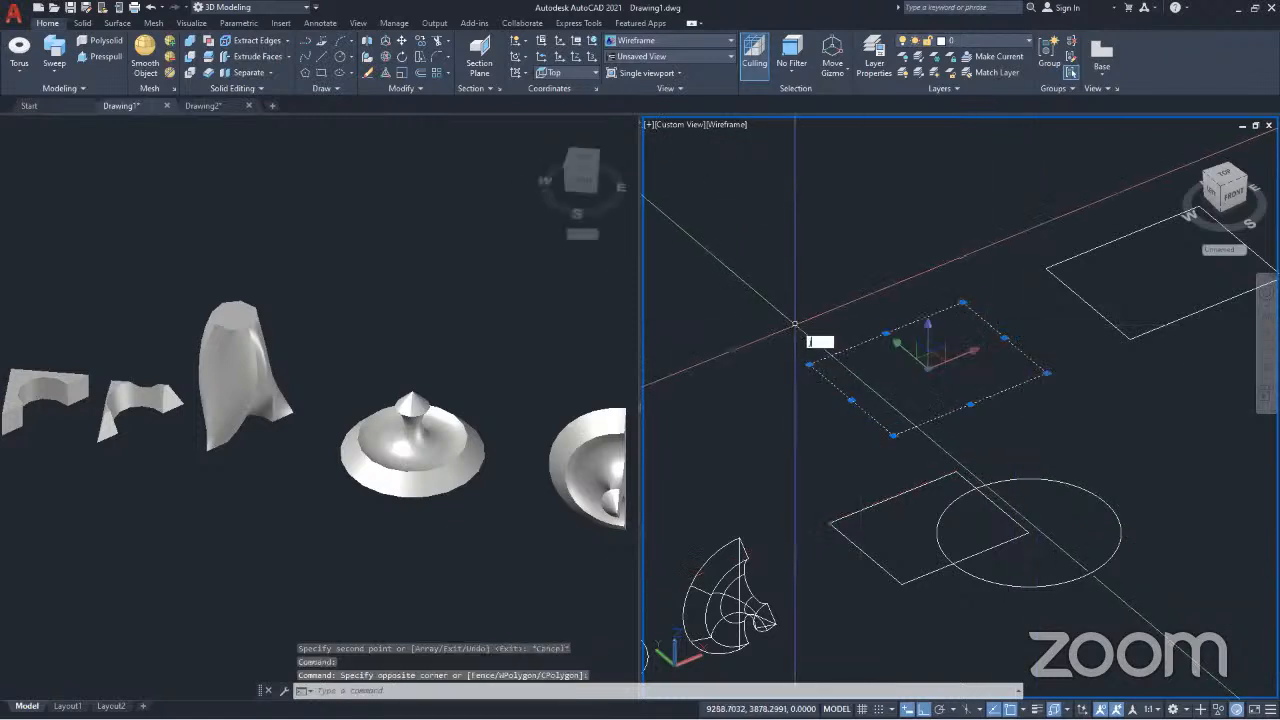
{"action": "type", "text": "J"}
{"action": "key", "text": "Return"}
{"action": "scroll", "coordinate": [861, 349], "scroll_direction": "down", "scroll_amount": 4}
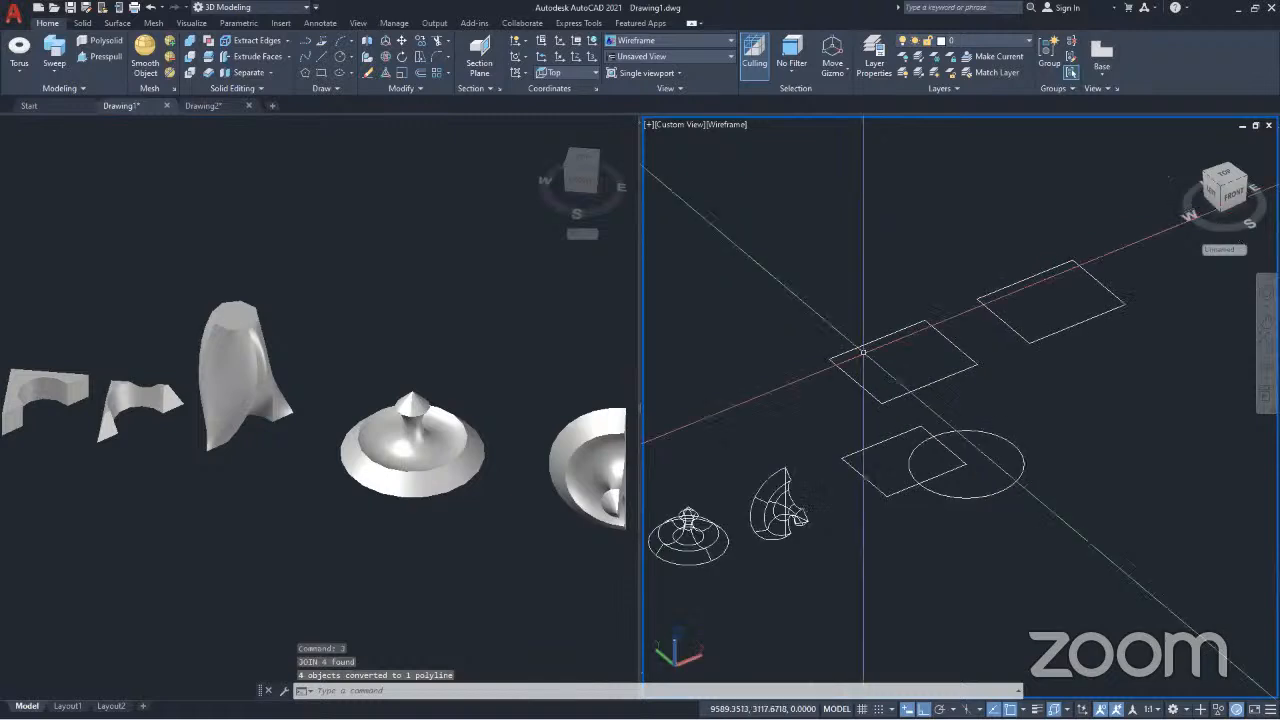
Step: Extrude the joined rectangle upward to a height of about 1175 units
{"action": "middle_click_drag", "start_coordinate": [944, 337], "coordinate": [860, 359]}
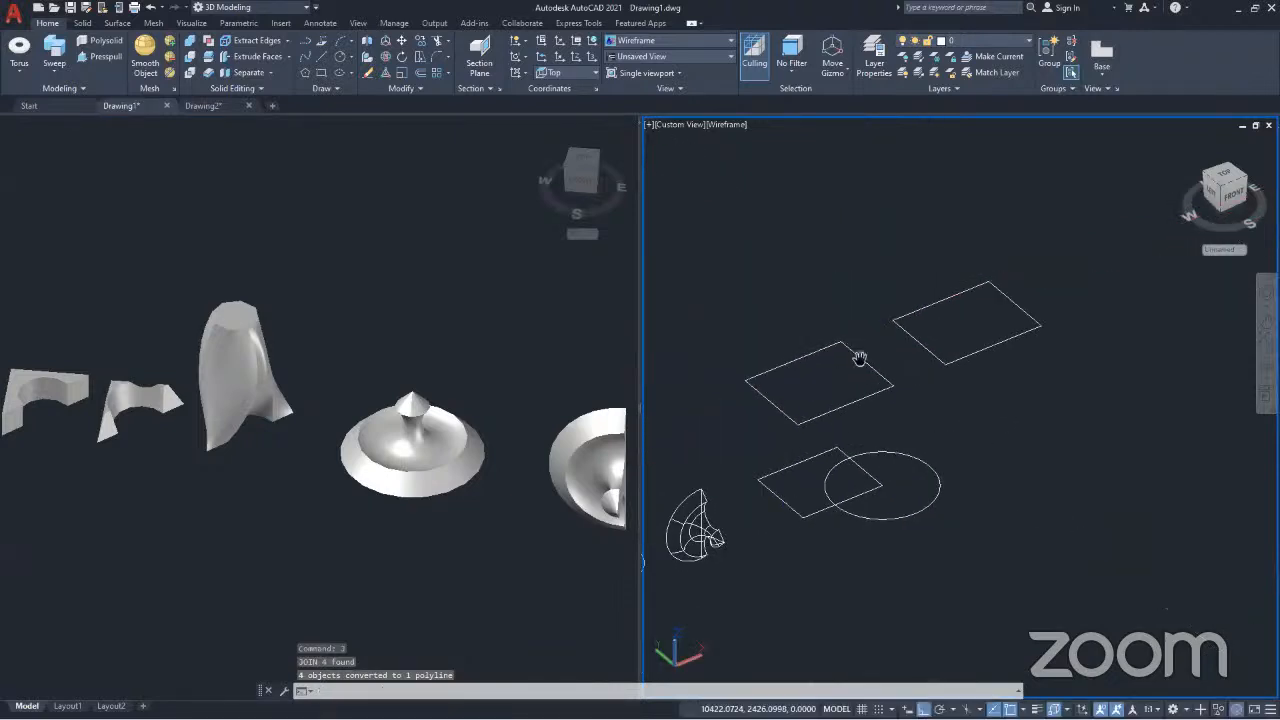
{"action": "left_click", "coordinate": [53, 71]}
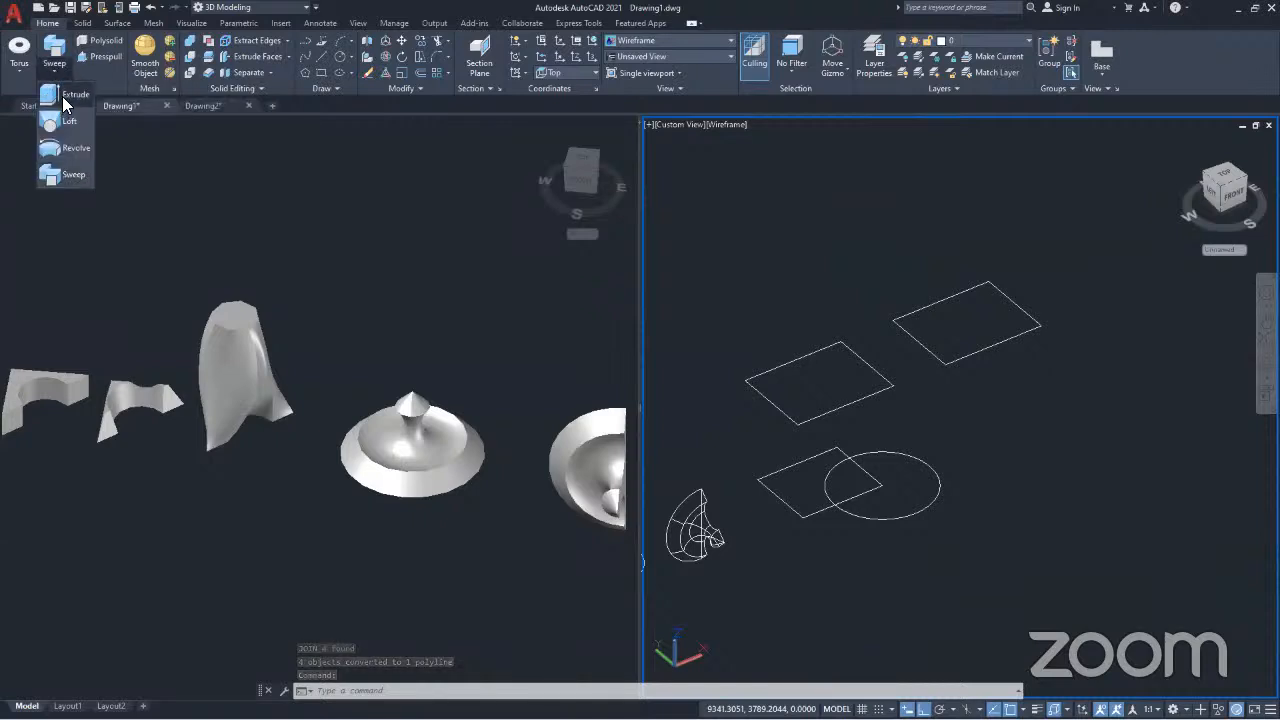
{"action": "left_click", "coordinate": [62, 96]}
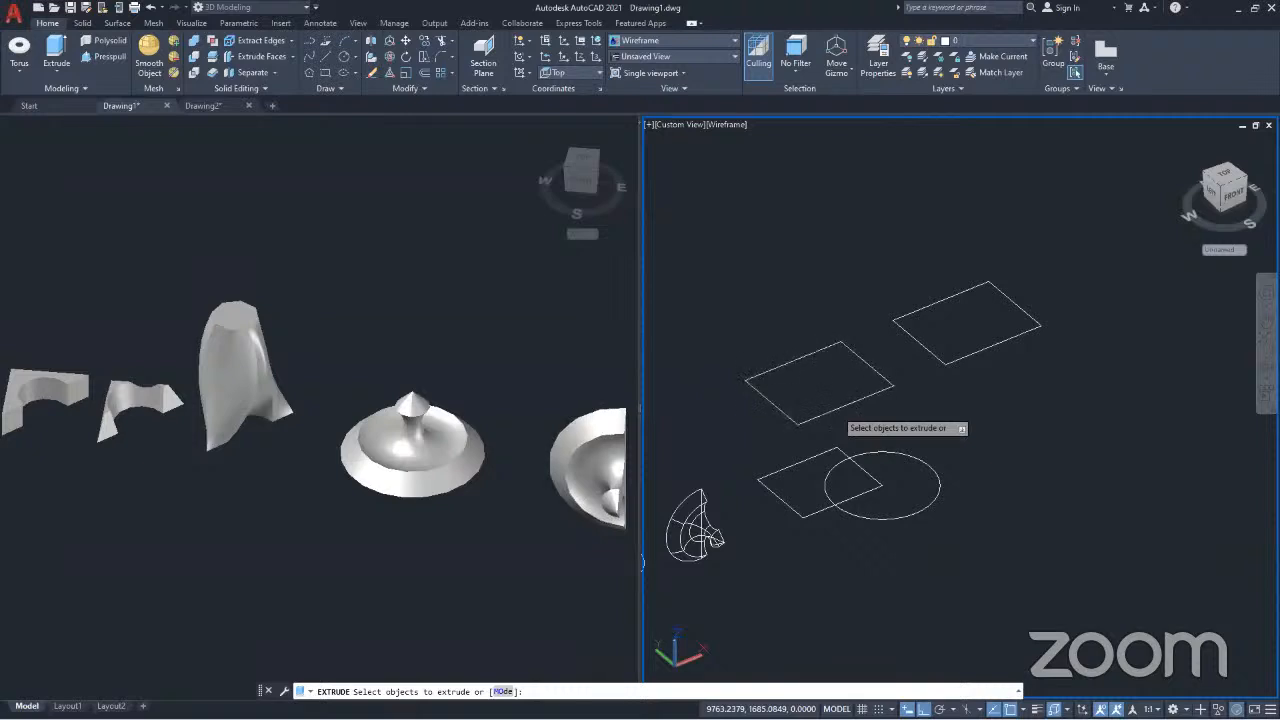
{"action": "left_click", "coordinate": [836, 410]}
{"action": "key", "text": "Return"}
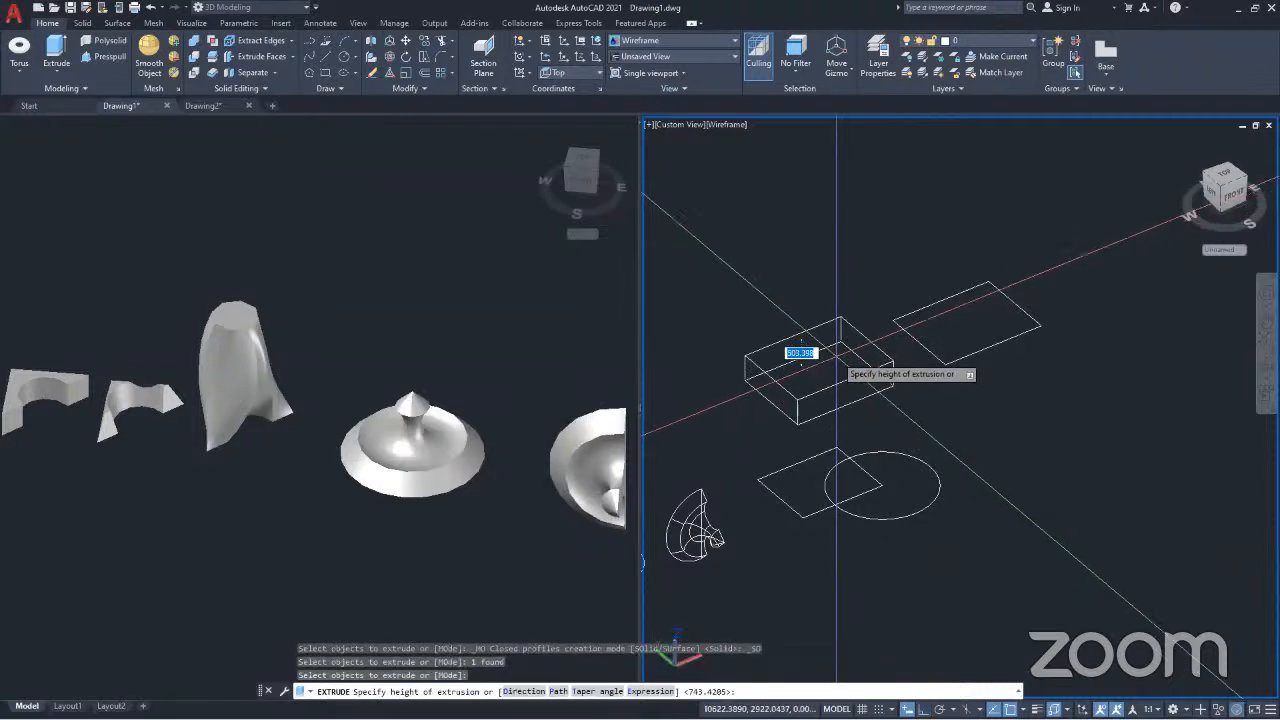
{"action": "left_click", "coordinate": [841, 340]}
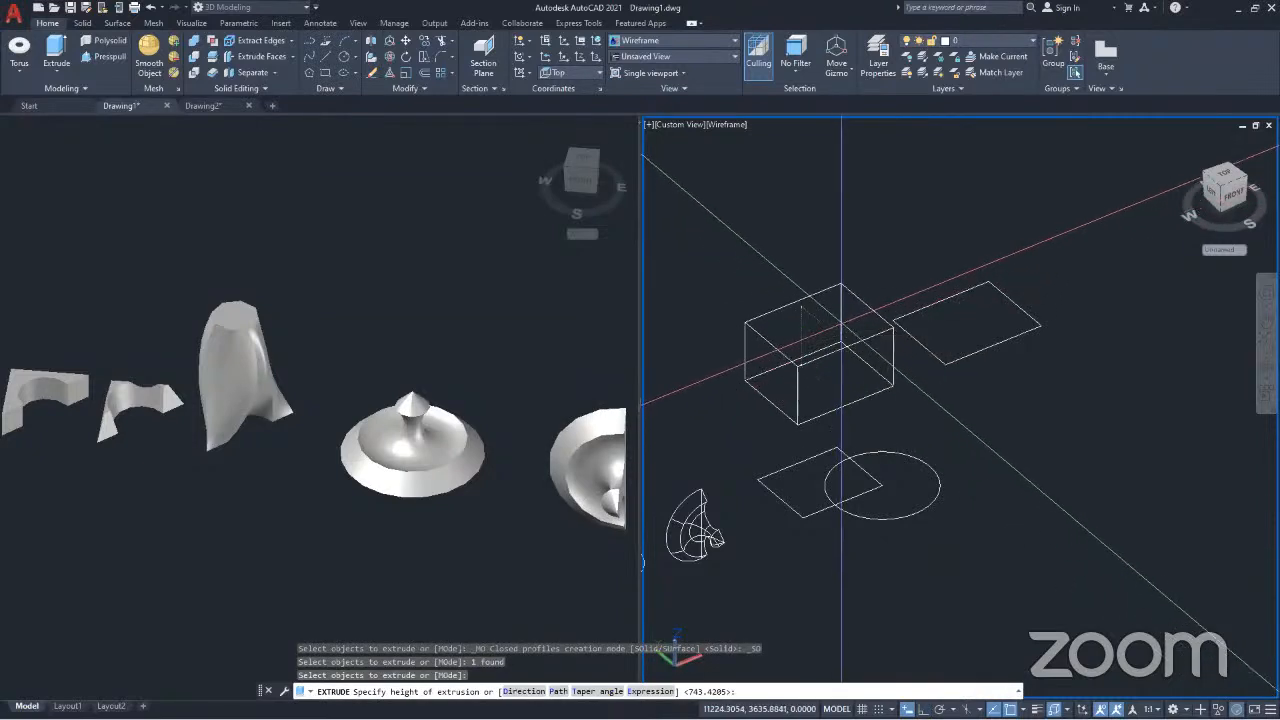
Step: Extrude the four separate lines of the unjoined rectangle together to a height of about 1420 units
{"action": "middle_click_drag", "start_coordinate": [1028, 462], "coordinate": [902, 484], "text": "shift"}
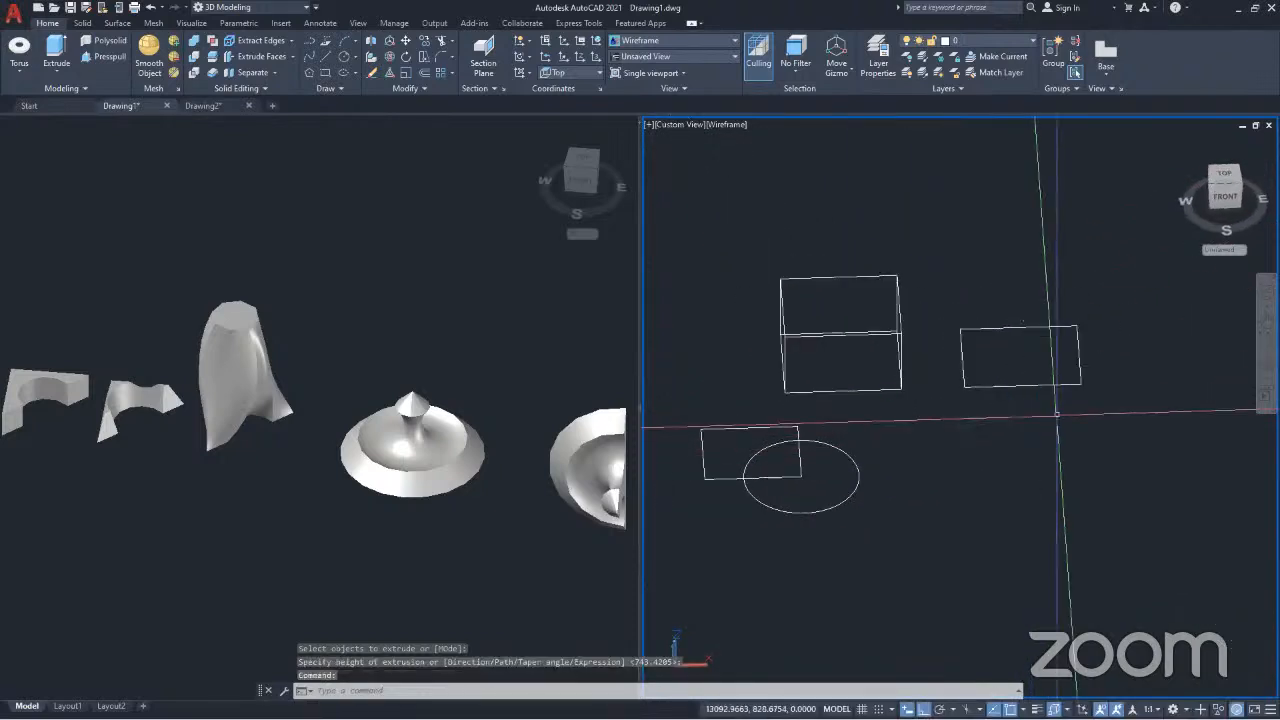
{"action": "key", "text": "Return"}
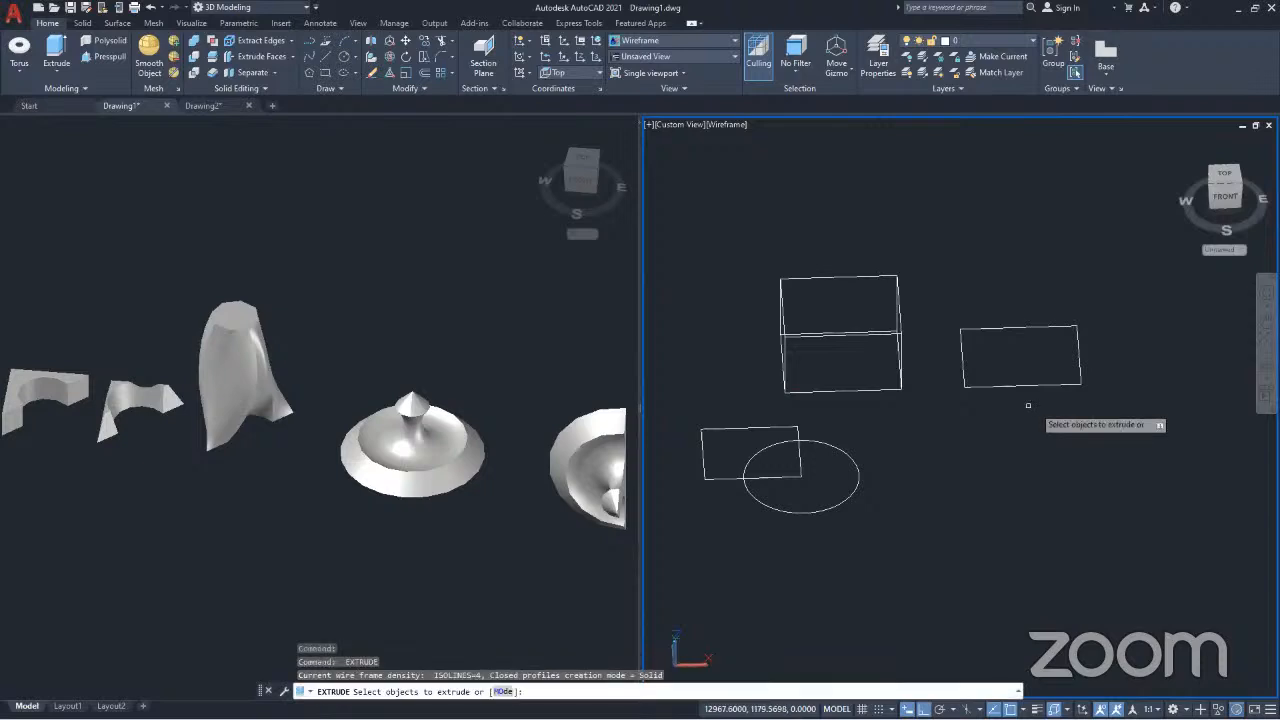
{"action": "left_click", "coordinate": [1106, 413]}
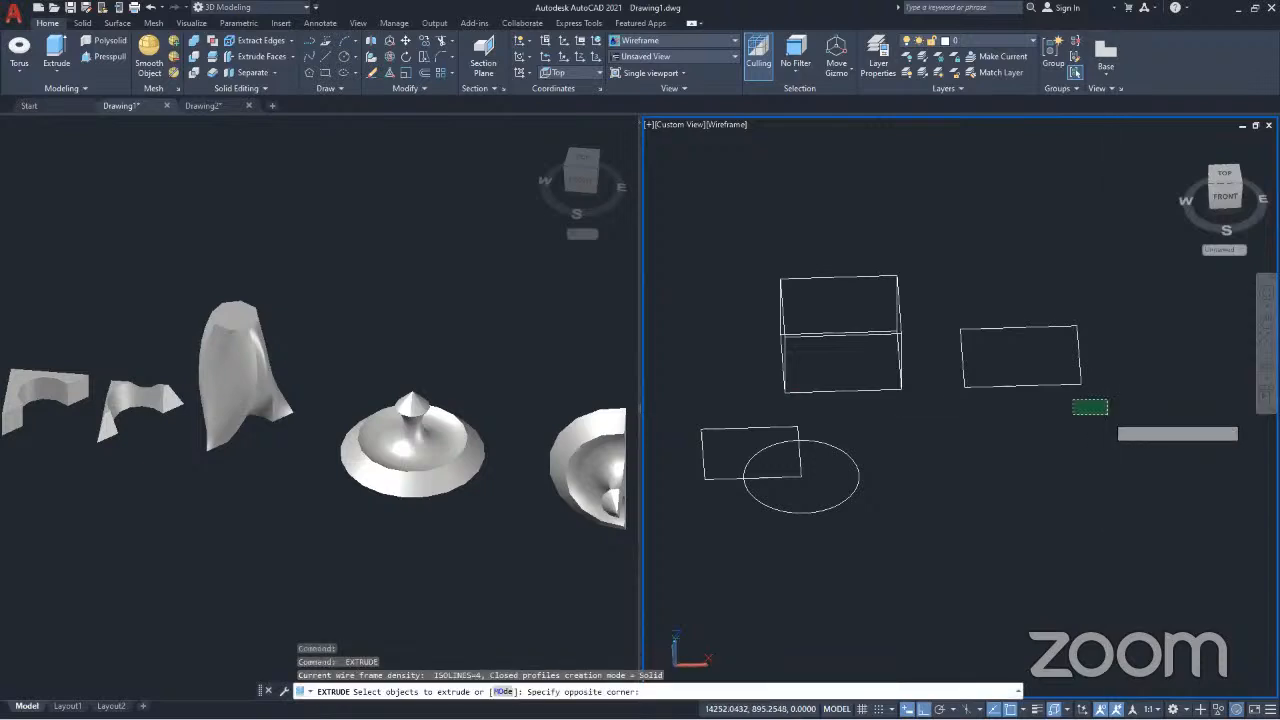
{"action": "left_click", "coordinate": [936, 299]}
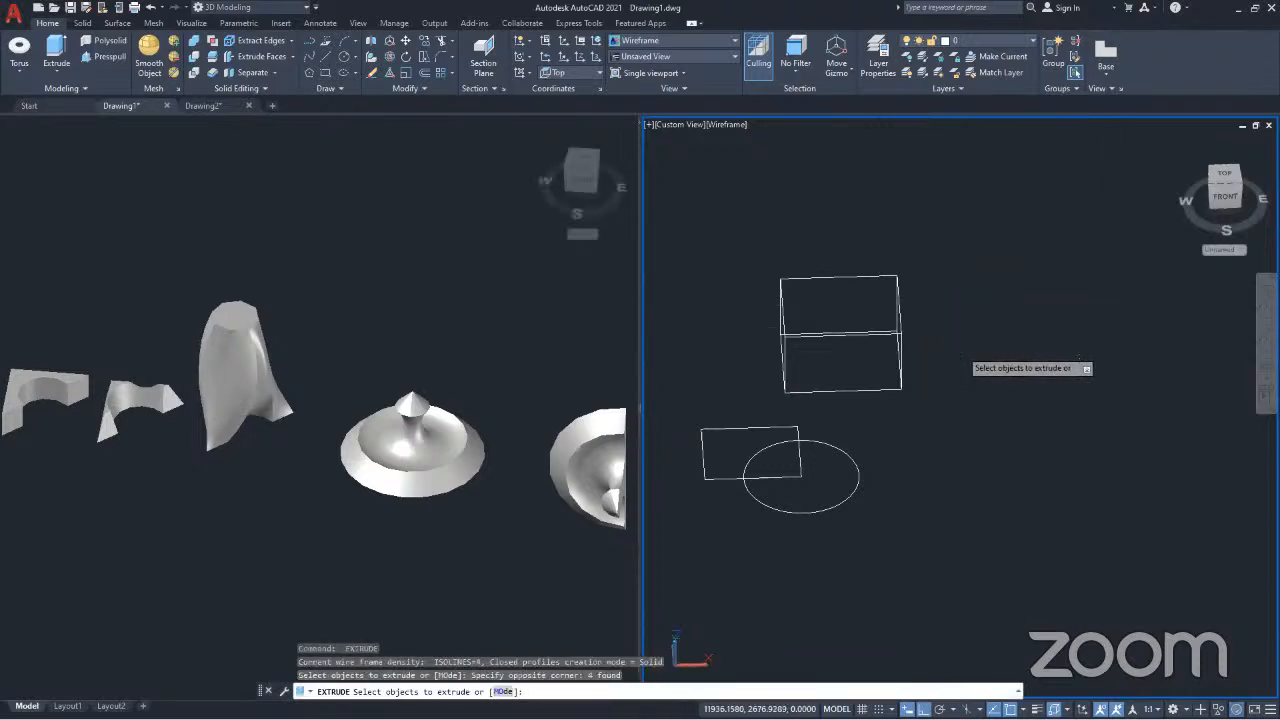
{"action": "key", "text": "Return"}
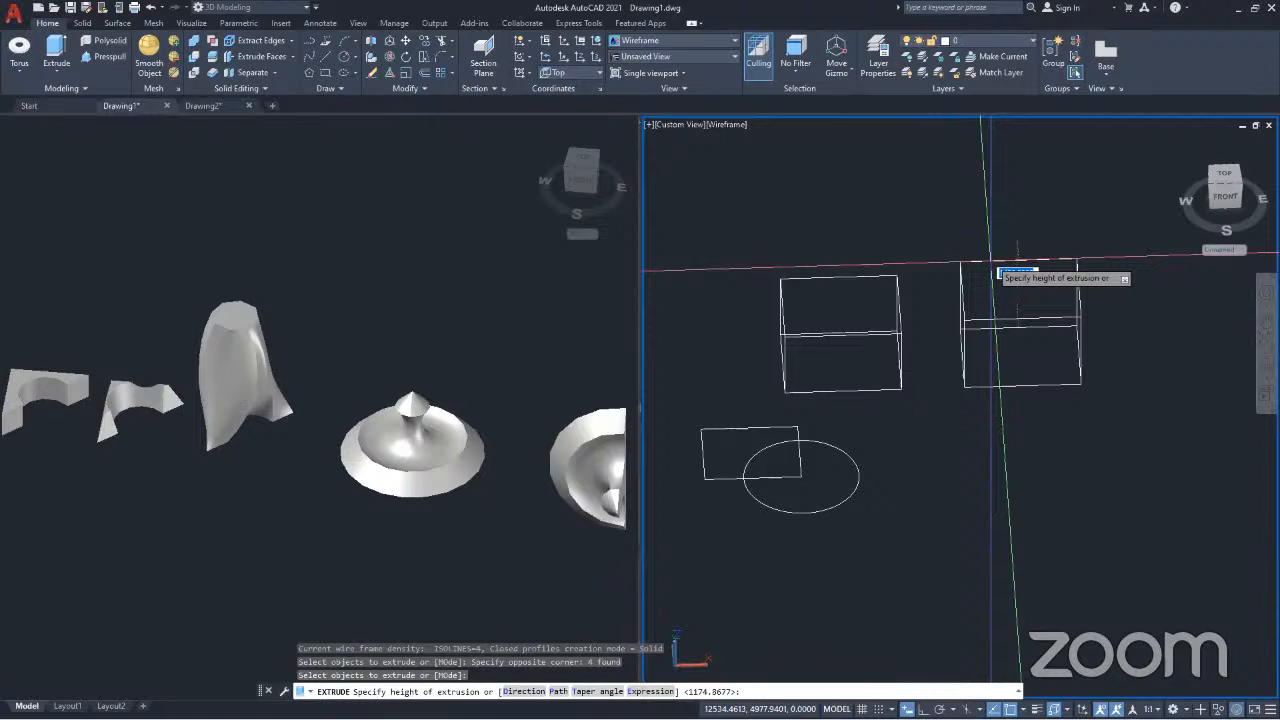
{"action": "left_click", "coordinate": [990, 262]}
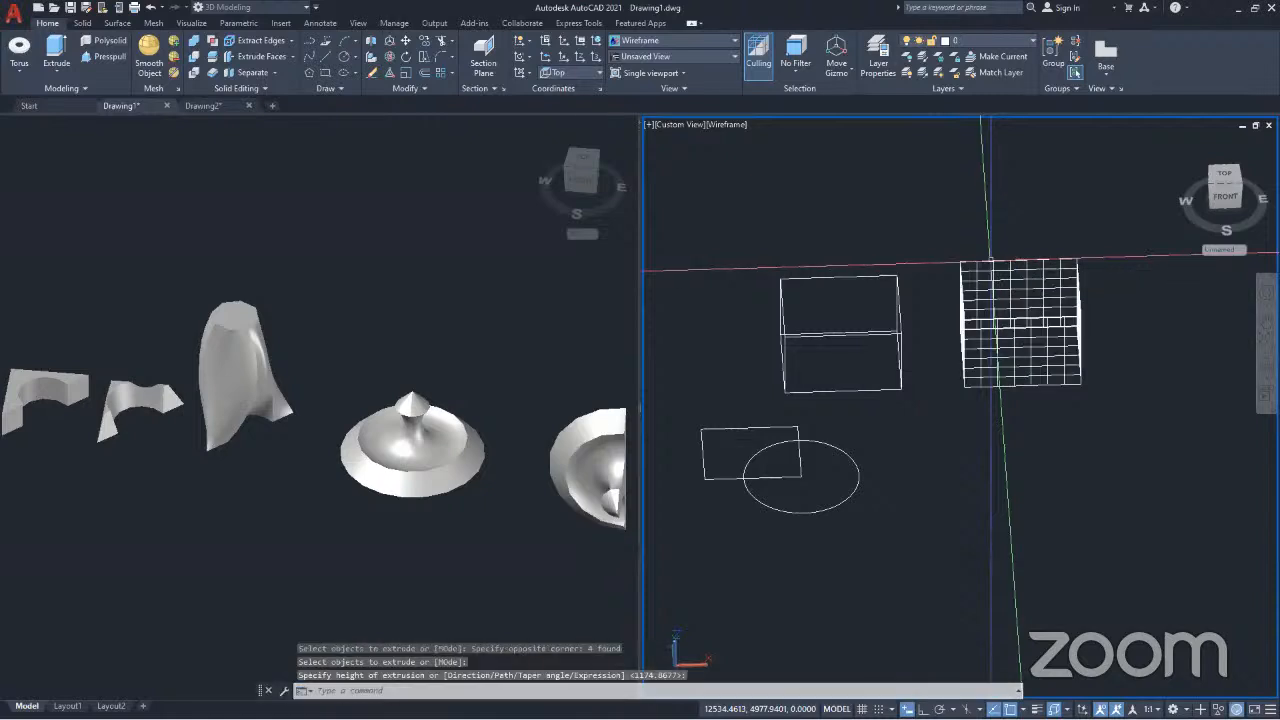
Step: Switch the model viewport's visual style to Realistic with both extruded boxes in view
{"action": "middle_click_drag", "start_coordinate": [898, 455], "coordinate": [1013, 397], "text": "shift"}
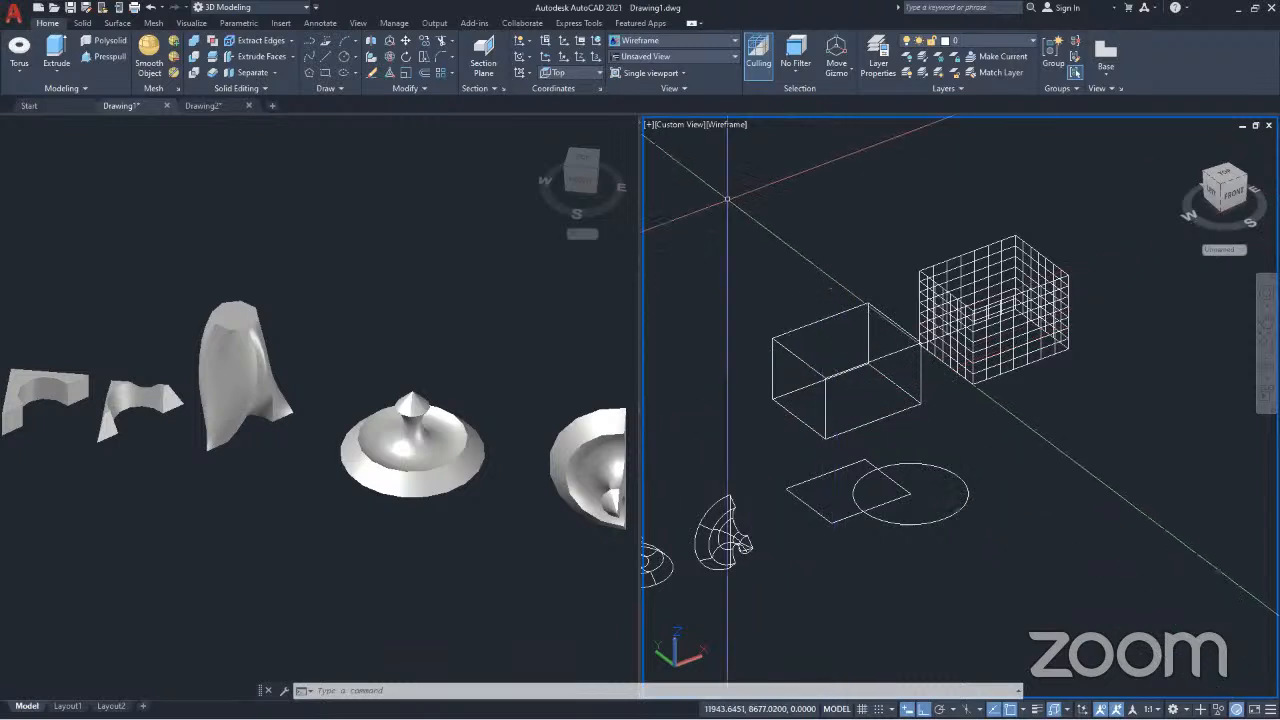
{"action": "left_click", "coordinate": [708, 128]}
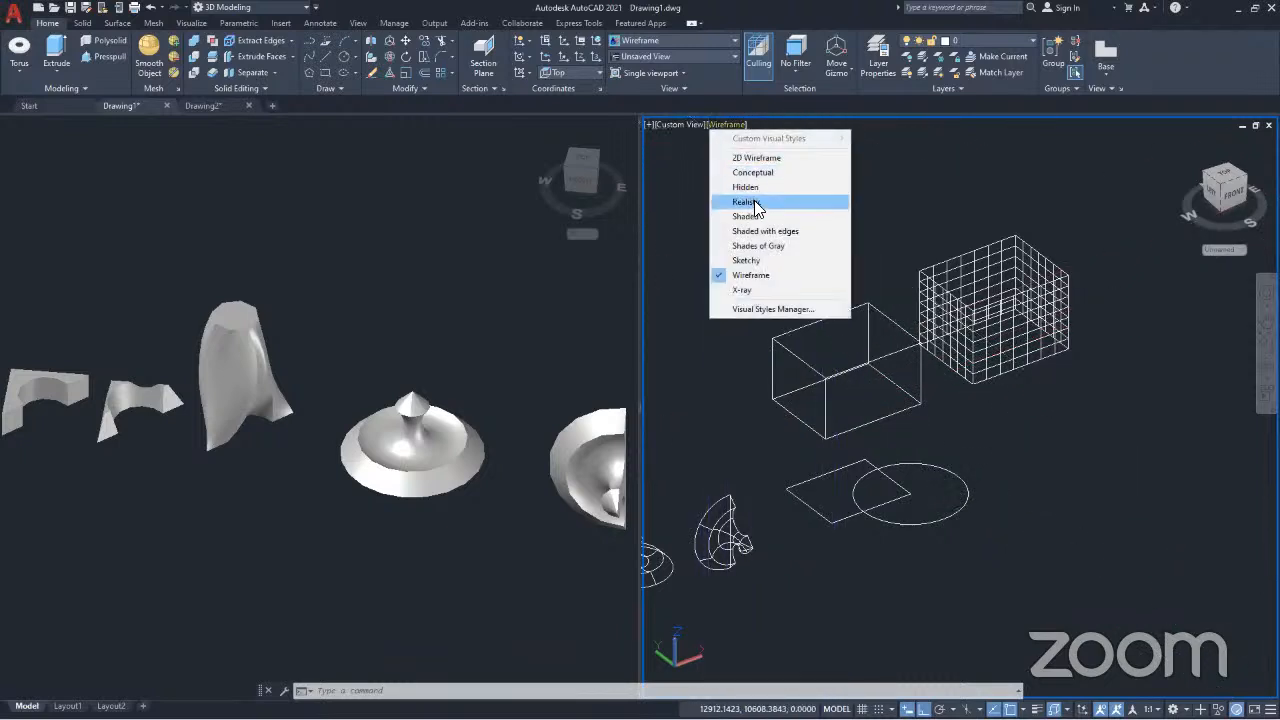
{"action": "left_click", "coordinate": [757, 200]}
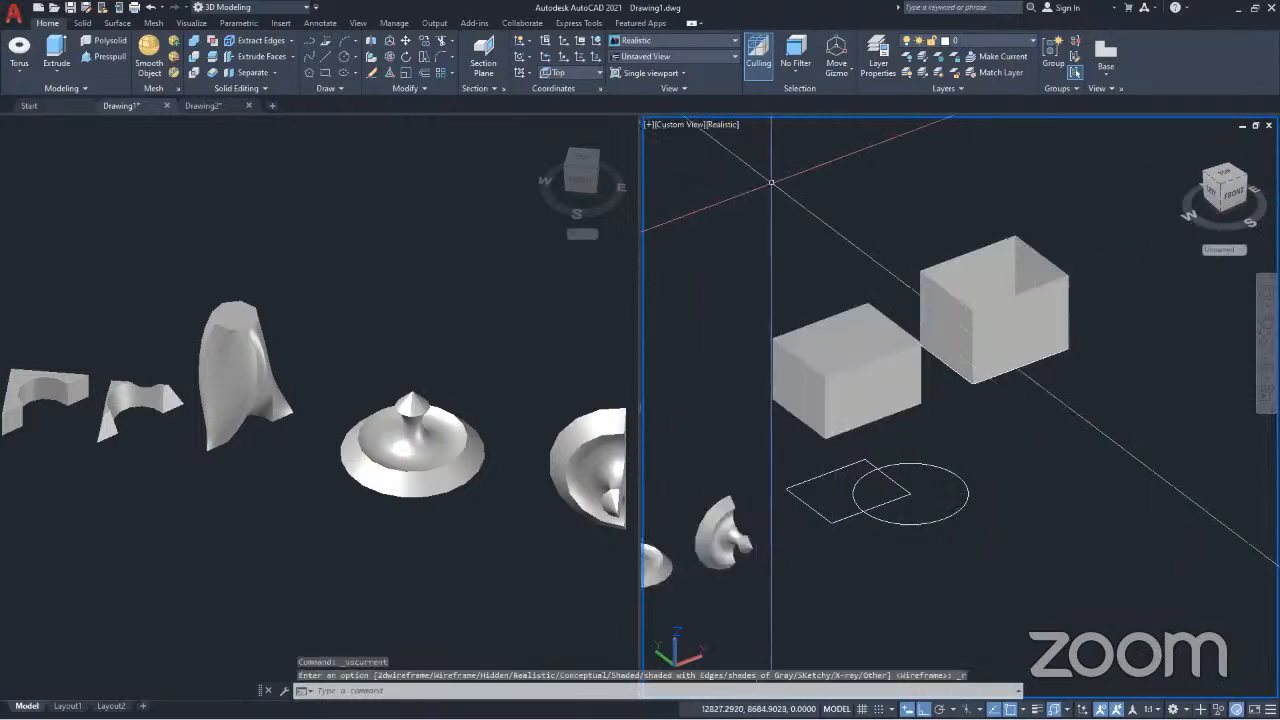
Step: Examine the two extrusions from above and at an angle, comparing their tops and object types
{"action": "scroll", "coordinate": [825, 417], "scroll_direction": "up", "scroll_amount": 4}
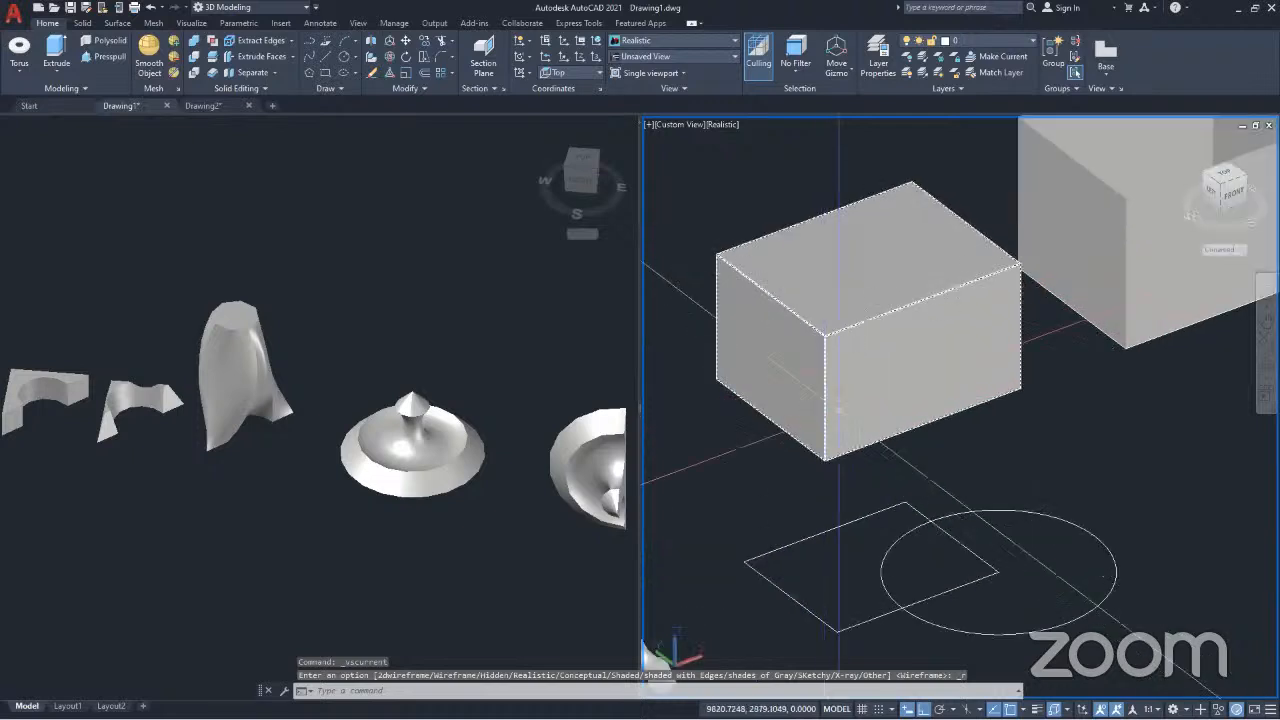
{"action": "scroll", "coordinate": [858, 362], "scroll_direction": "down", "scroll_amount": 5}
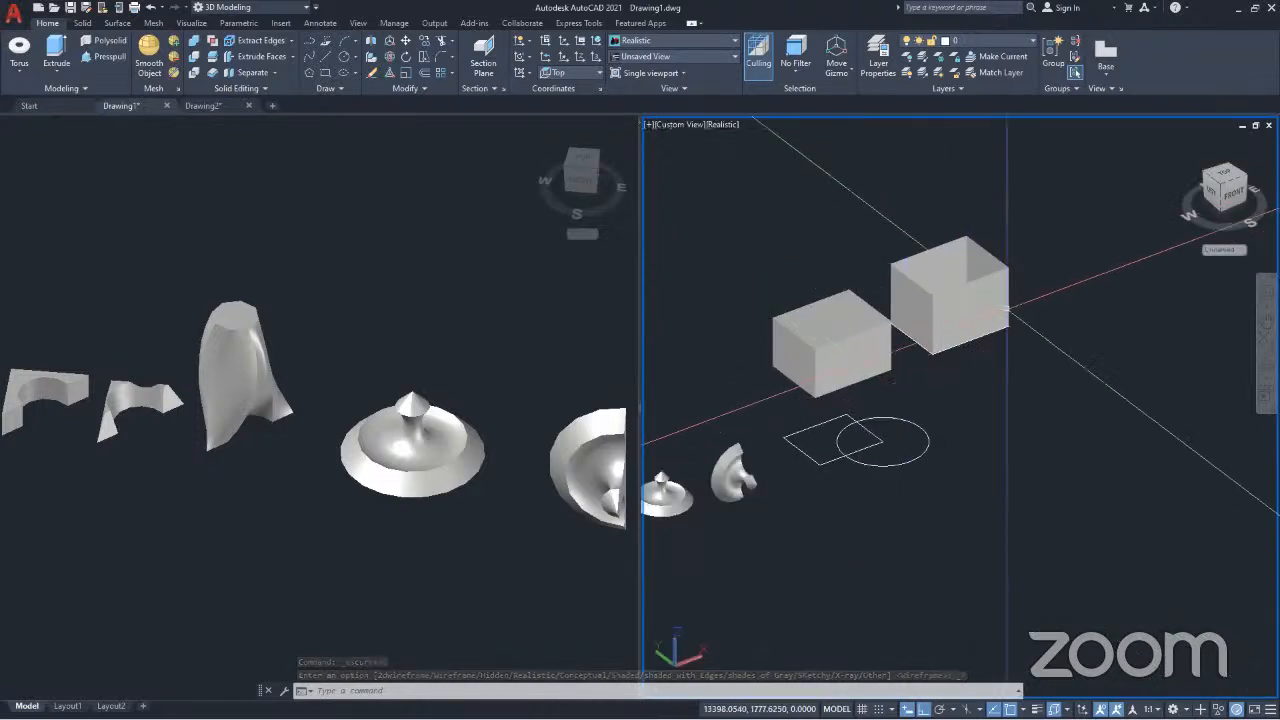
{"action": "middle_click_drag", "start_coordinate": [989, 337], "coordinate": [880, 437], "text": "shift"}
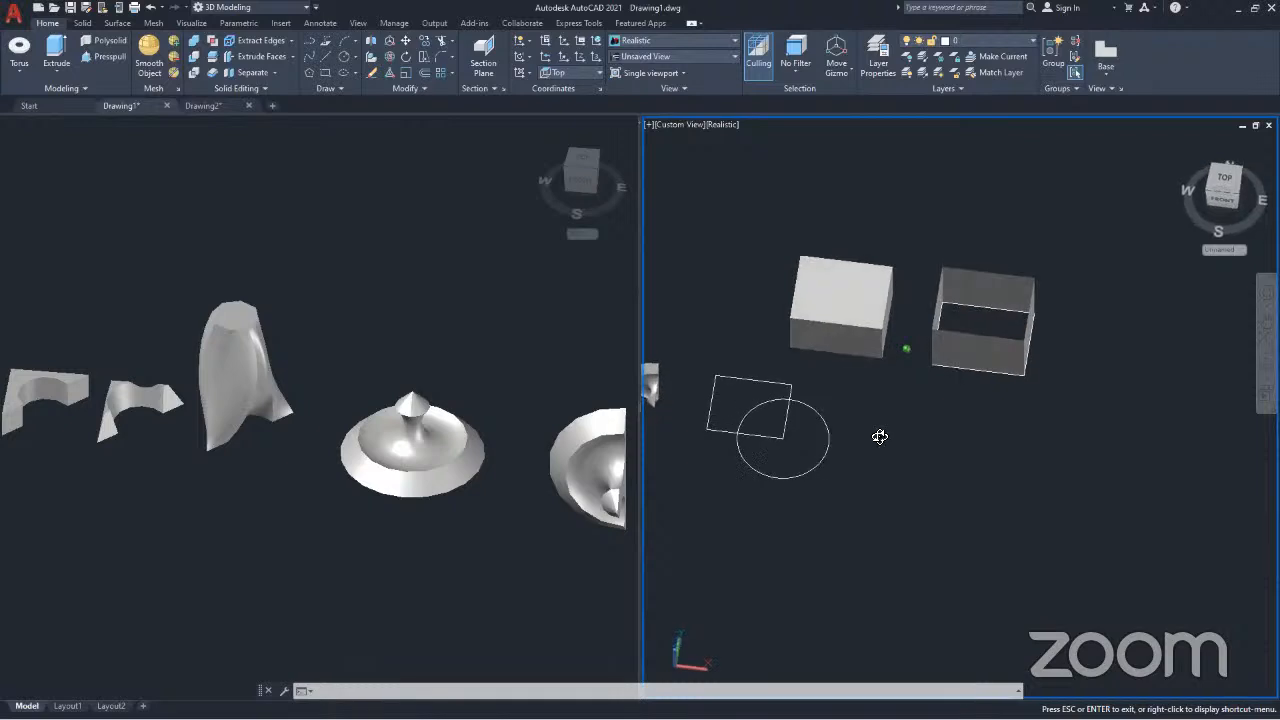
{"action": "scroll", "coordinate": [982, 340], "scroll_direction": "up", "scroll_amount": 5}
{"action": "scroll", "coordinate": [982, 337], "scroll_direction": "down", "scroll_amount": 3}
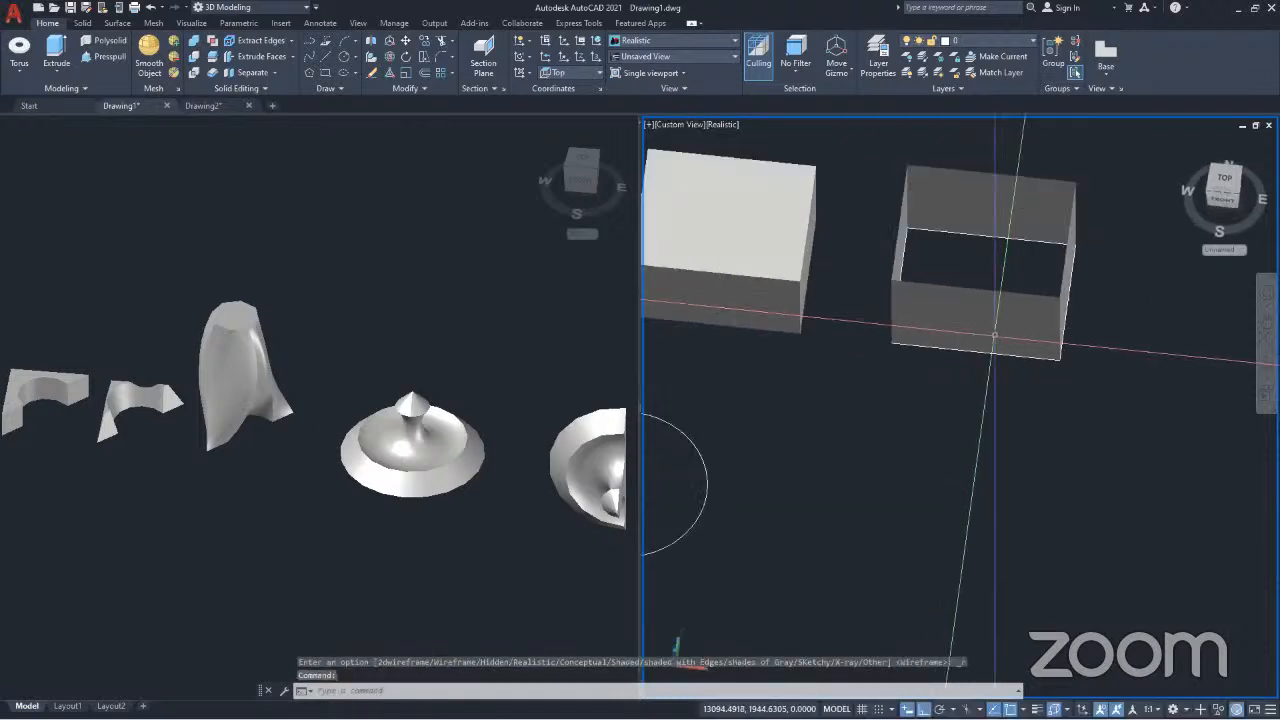
{"action": "middle_click_drag", "start_coordinate": [850, 367], "coordinate": [950, 460]}
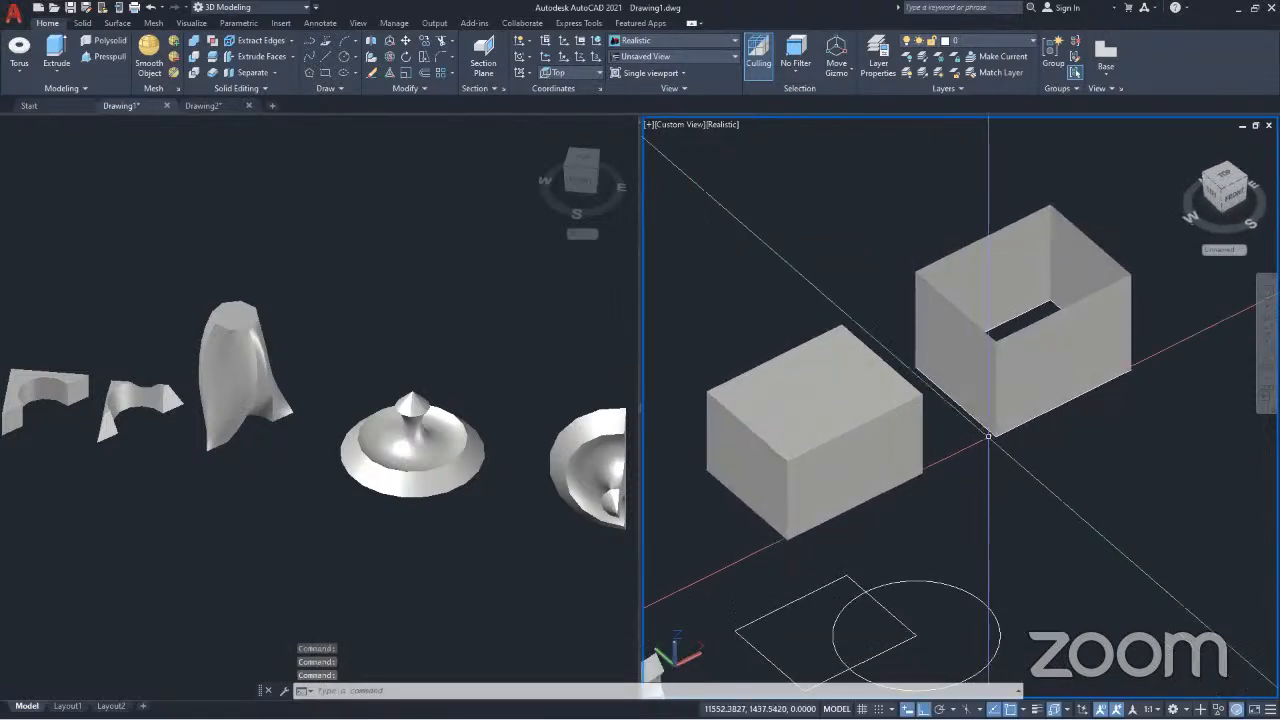
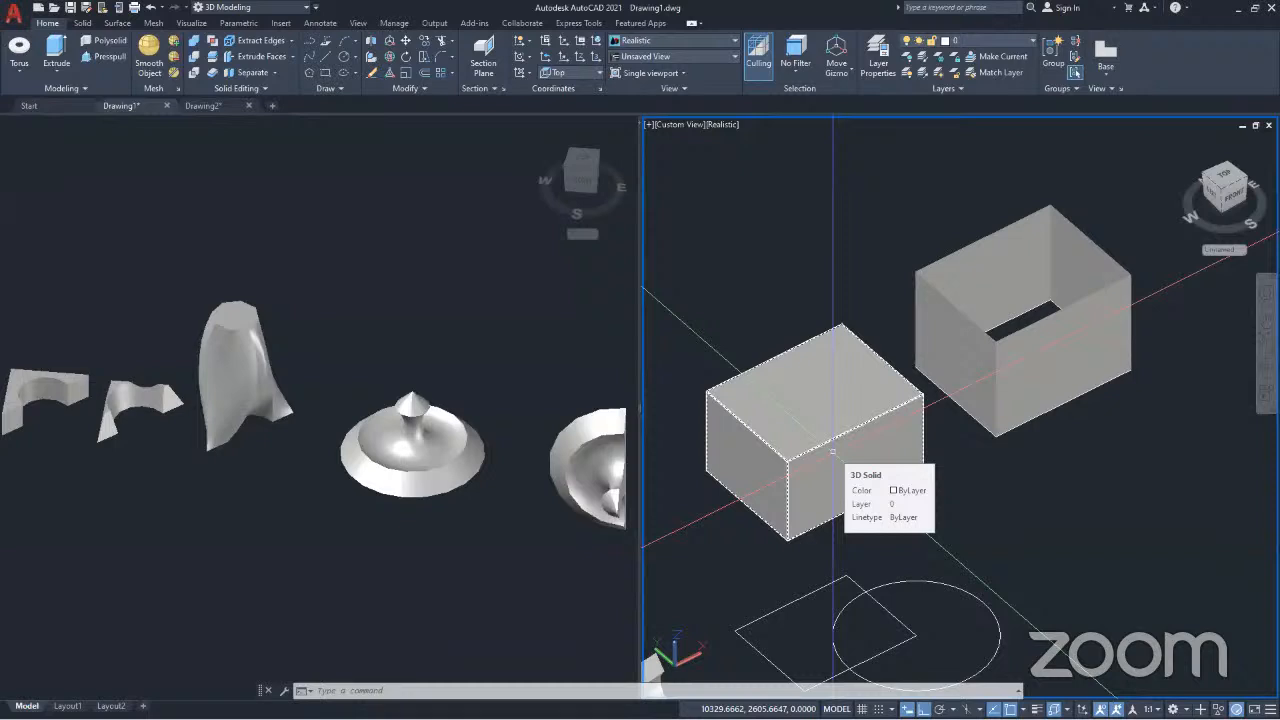
Step: Erase the four wall surfaces extruded from the unjoined lines, keeping the lines themselves
{"action": "scroll", "coordinate": [833, 452], "scroll_direction": "down", "scroll_amount": 5}
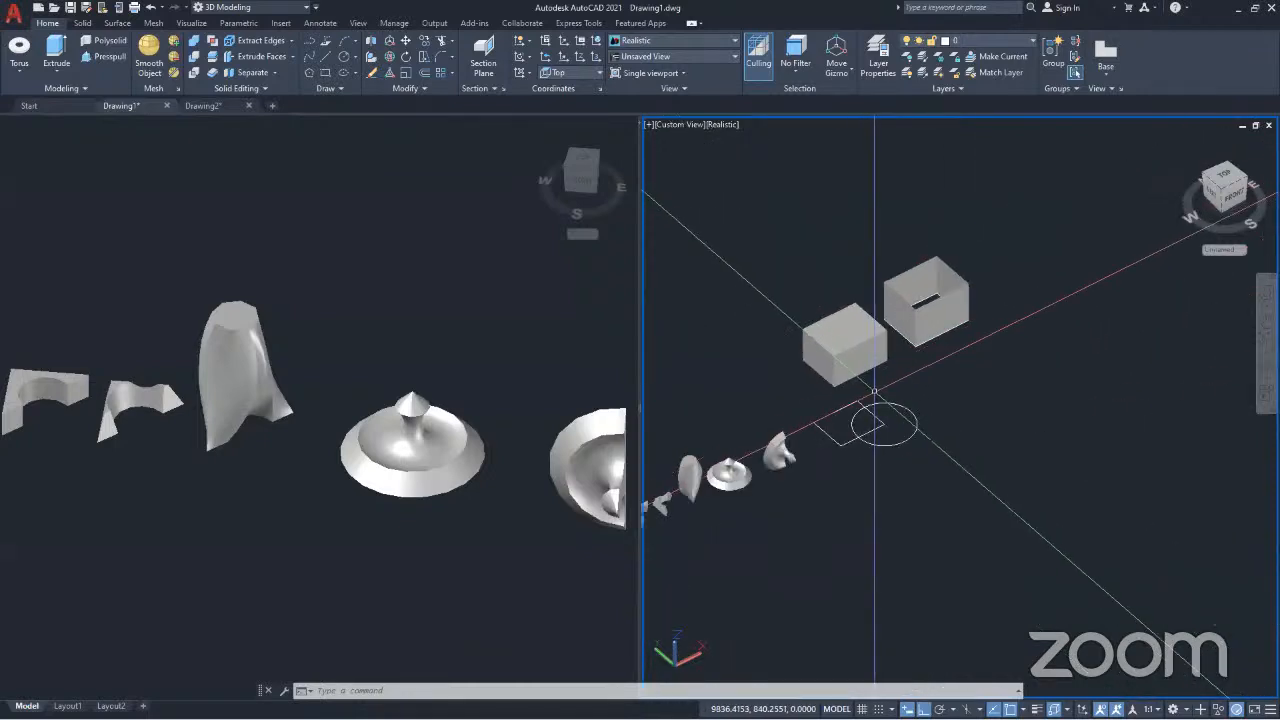
{"action": "scroll", "coordinate": [875, 392], "scroll_direction": "up", "scroll_amount": 3}
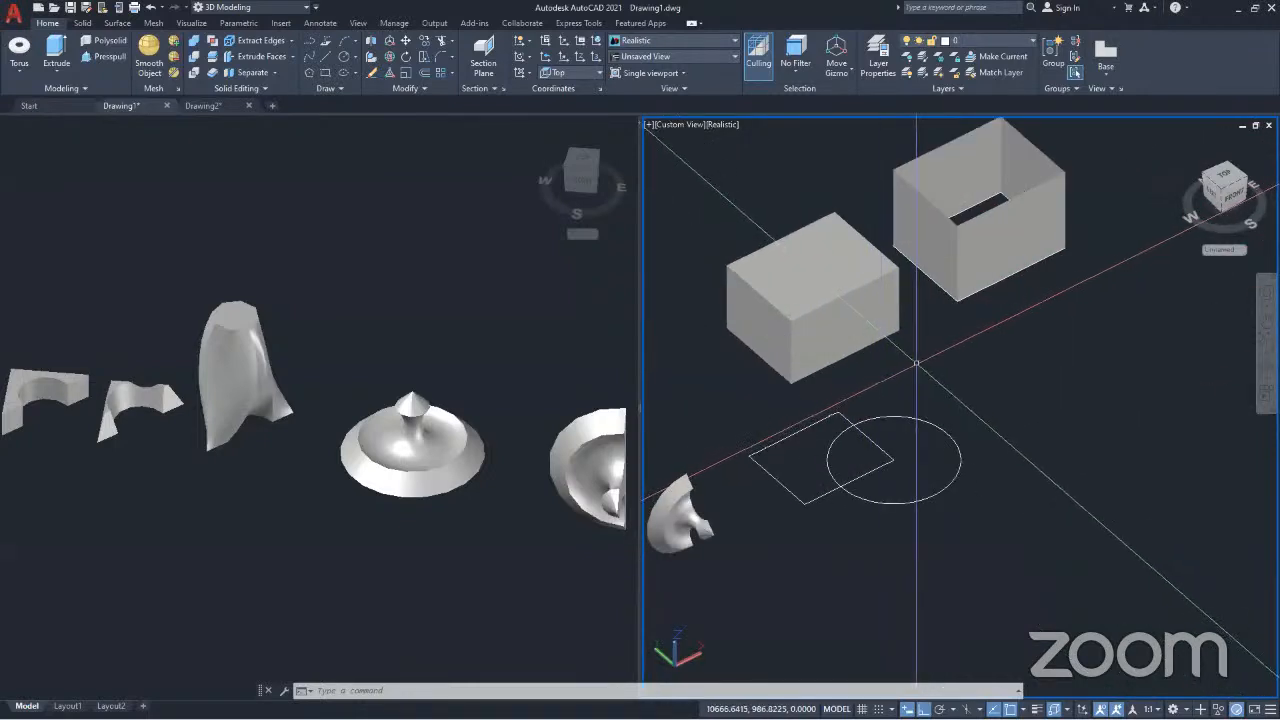
{"action": "left_click", "coordinate": [987, 237], "text": "ctrl"}
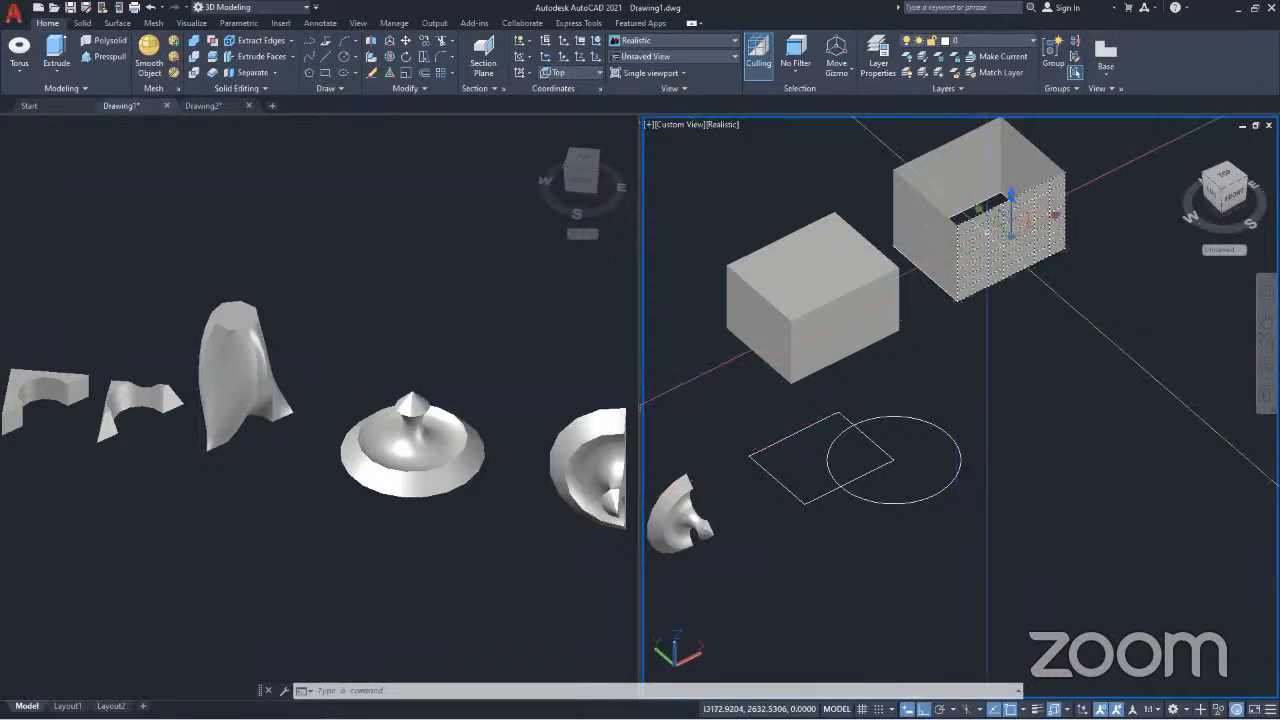
{"action": "key", "text": "Delete"}
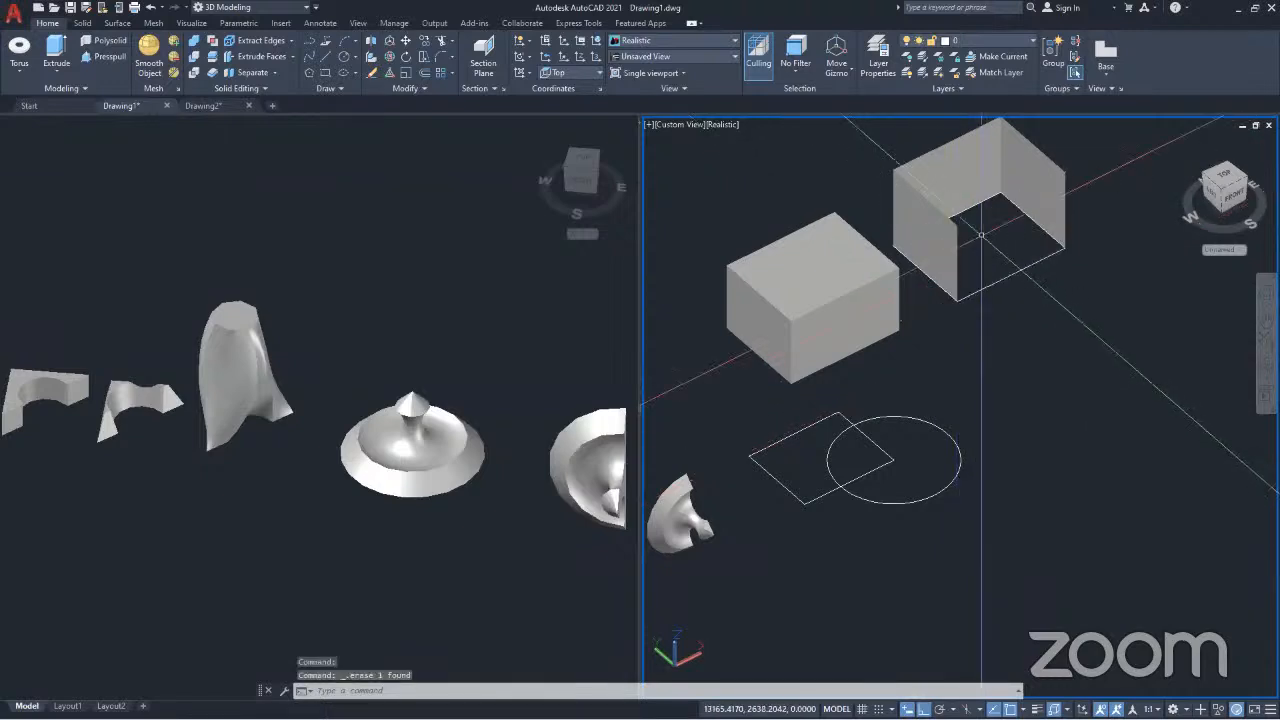
{"action": "left_click", "coordinate": [935, 172], "text": "ctrl"}
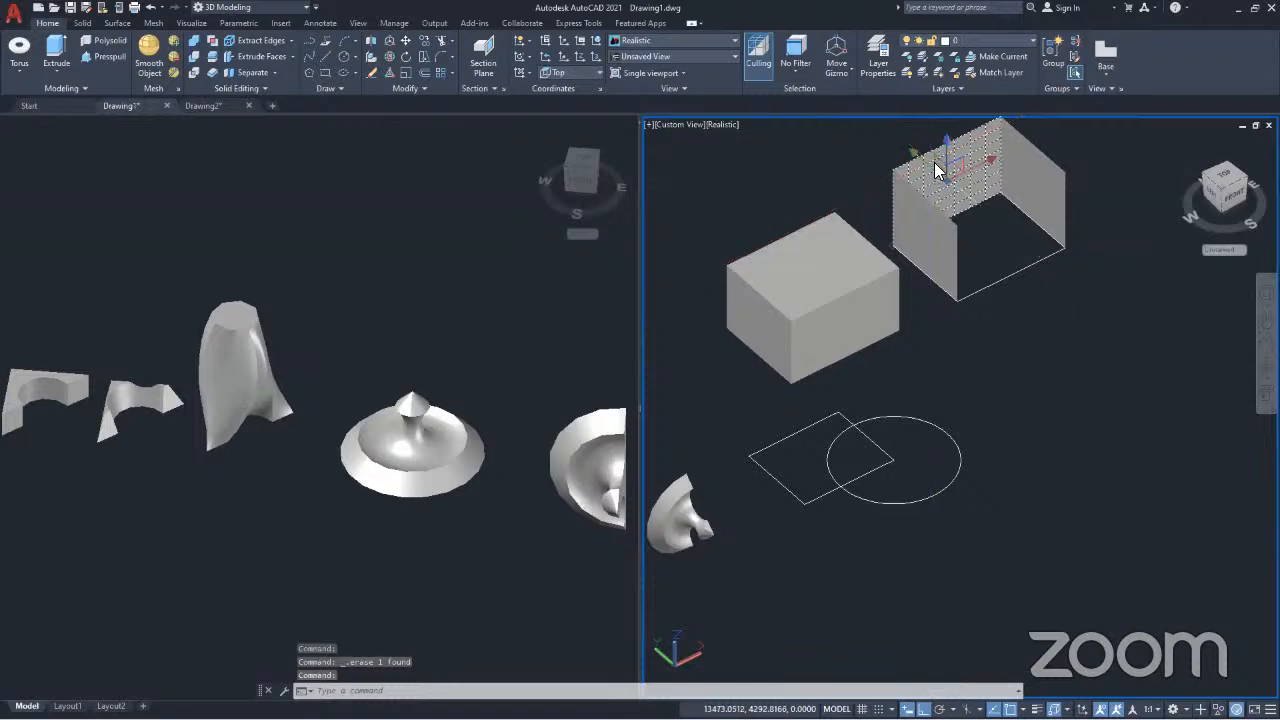
{"action": "key", "text": "Delete"}
{"action": "left_click", "coordinate": [1056, 164]}
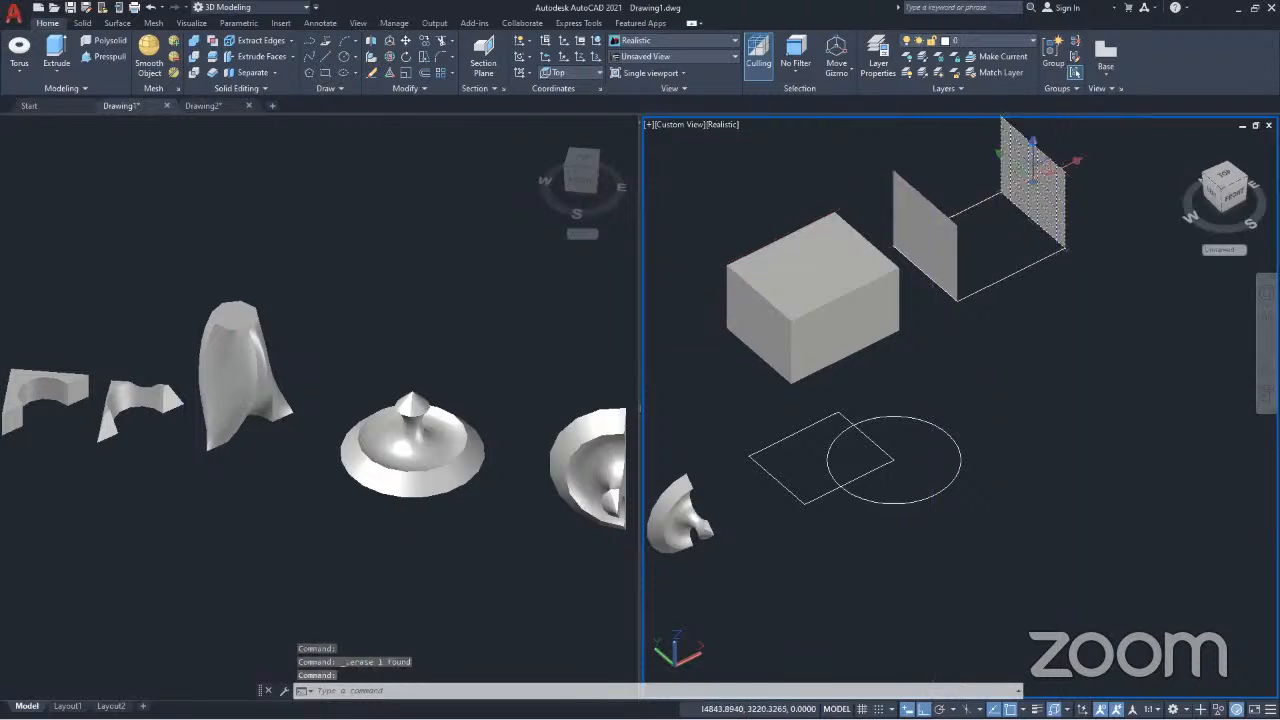
{"action": "key", "text": "Delete"}
{"action": "key", "text": "Delete"}
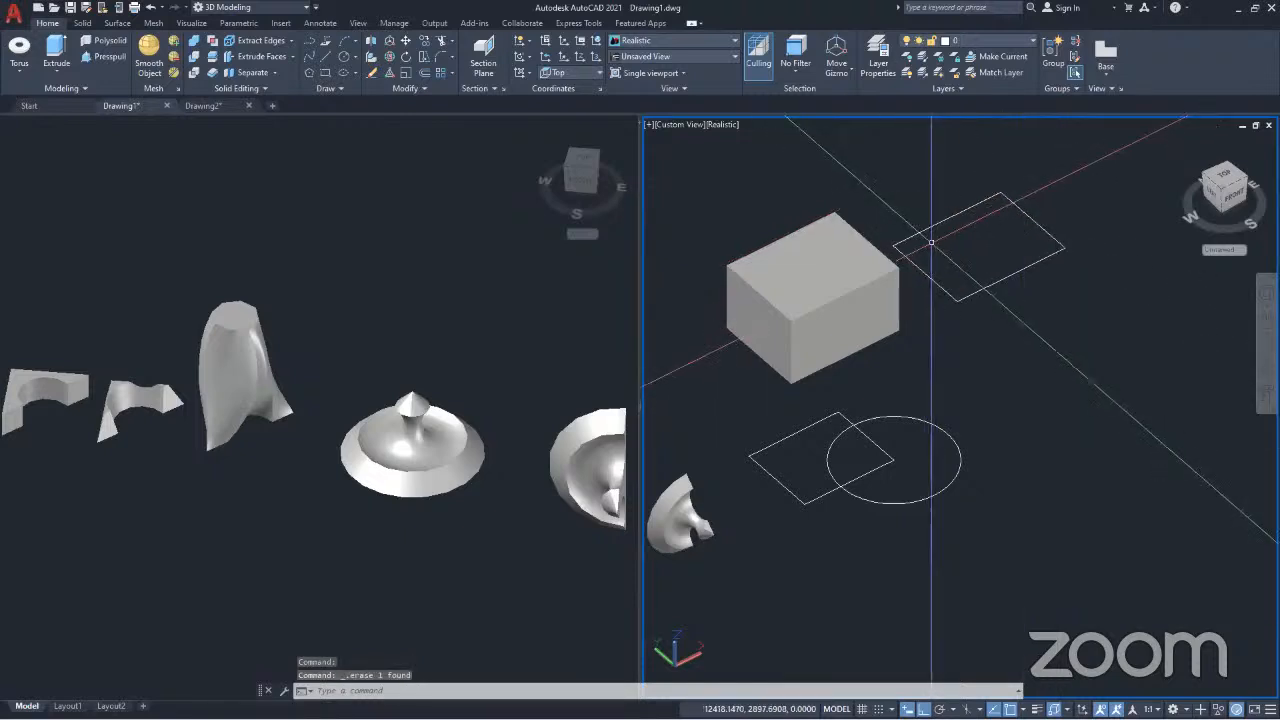
Step: Erase the box extruded from the joined rectangle and undo that erasure
{"action": "left_click", "coordinate": [815, 320]}
{"action": "key", "text": "Delete"}
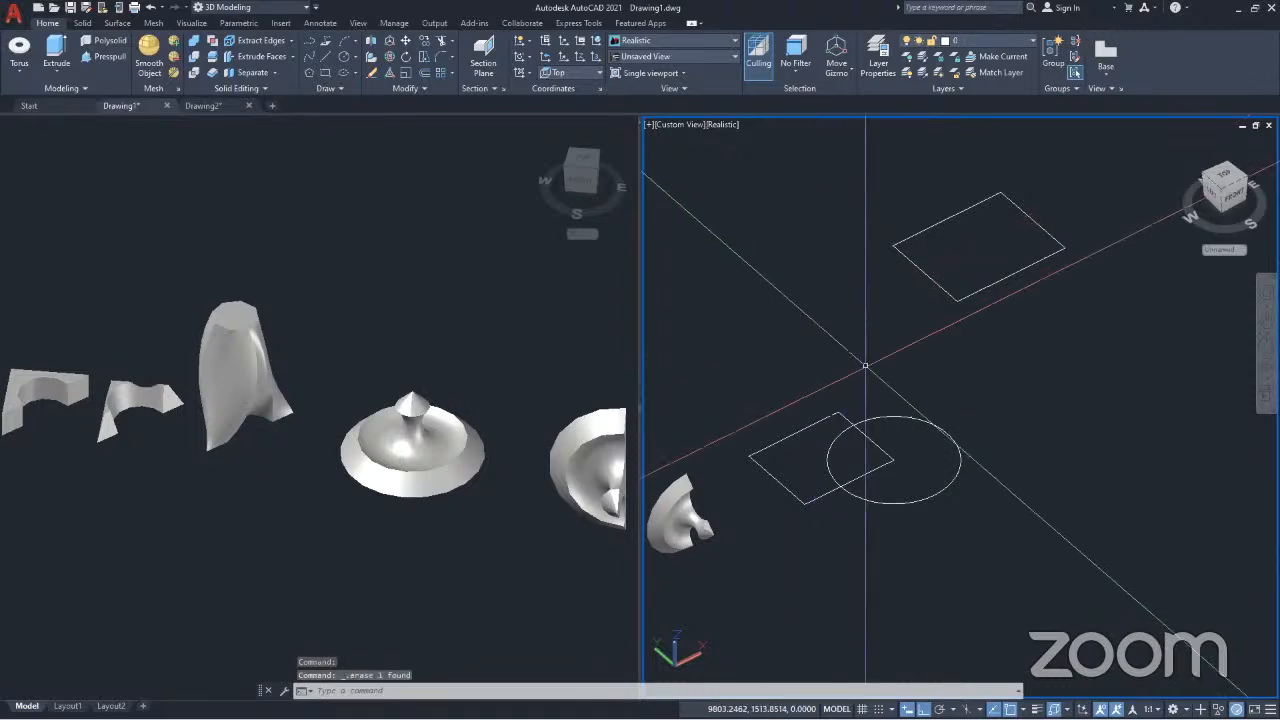
{"action": "key", "text": "ctrl+z"}
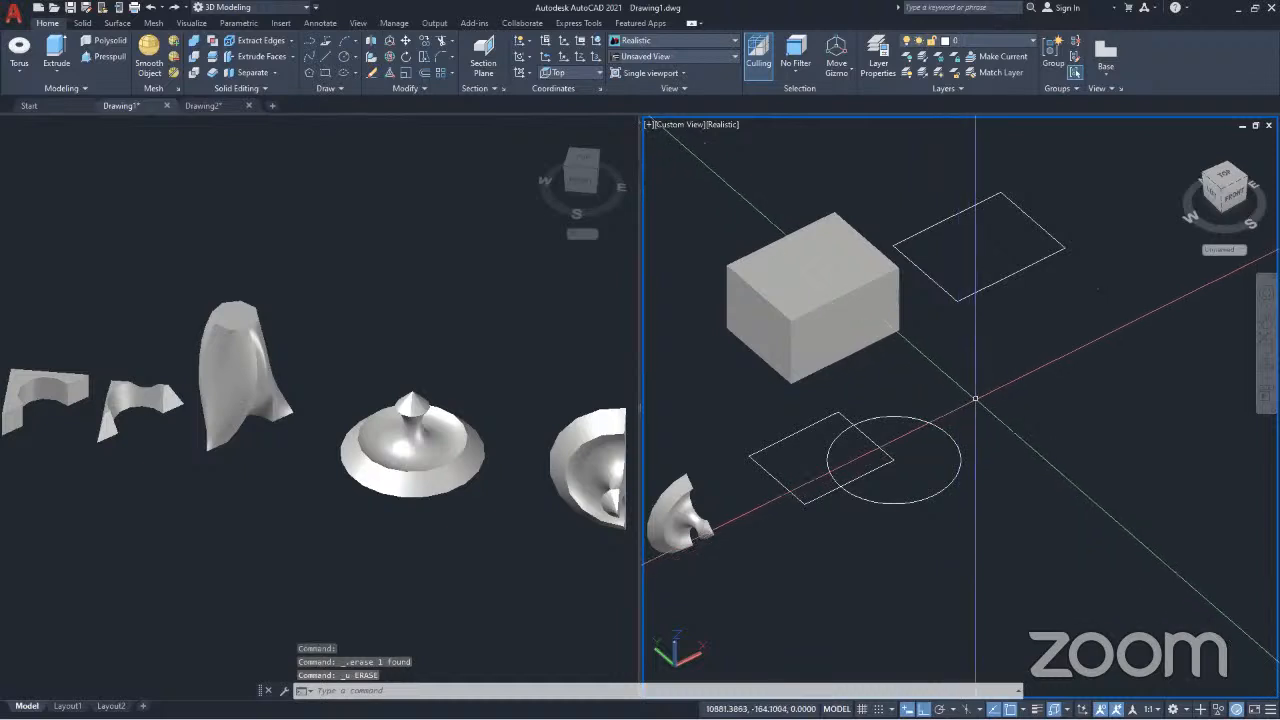
{"action": "left_click", "coordinate": [52, 48]}
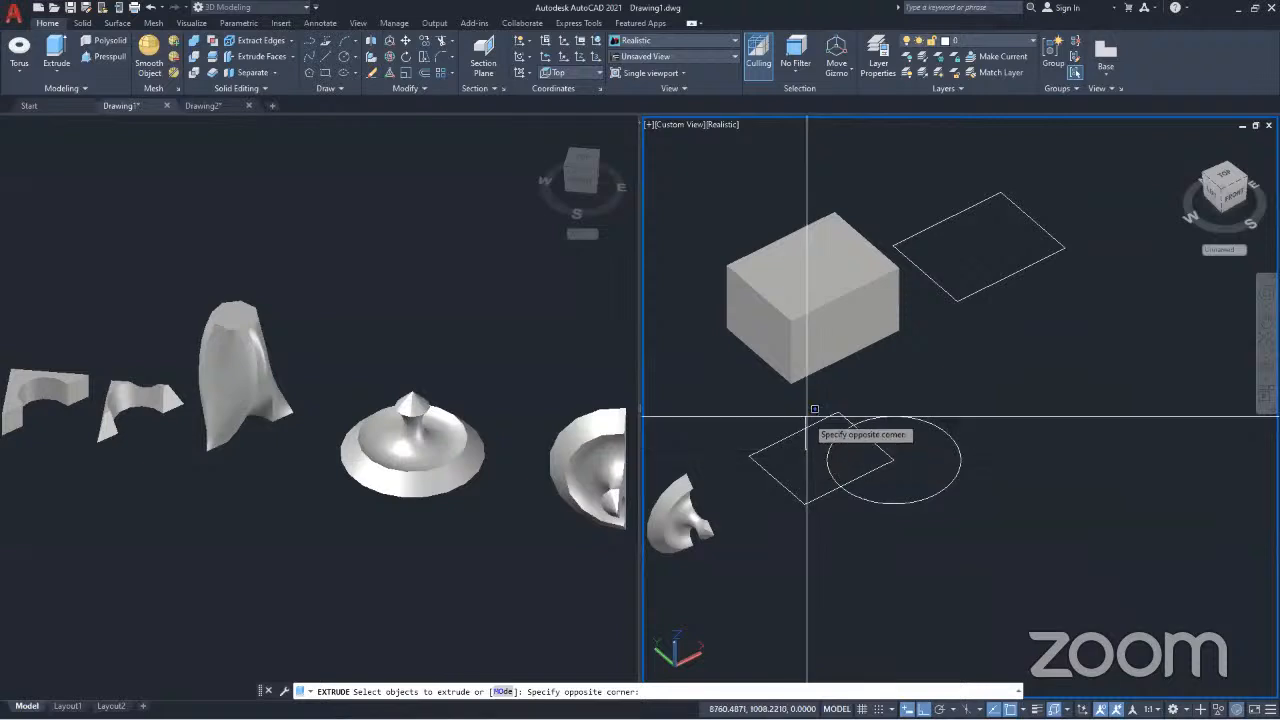
{"action": "left_click", "coordinate": [793, 456]}
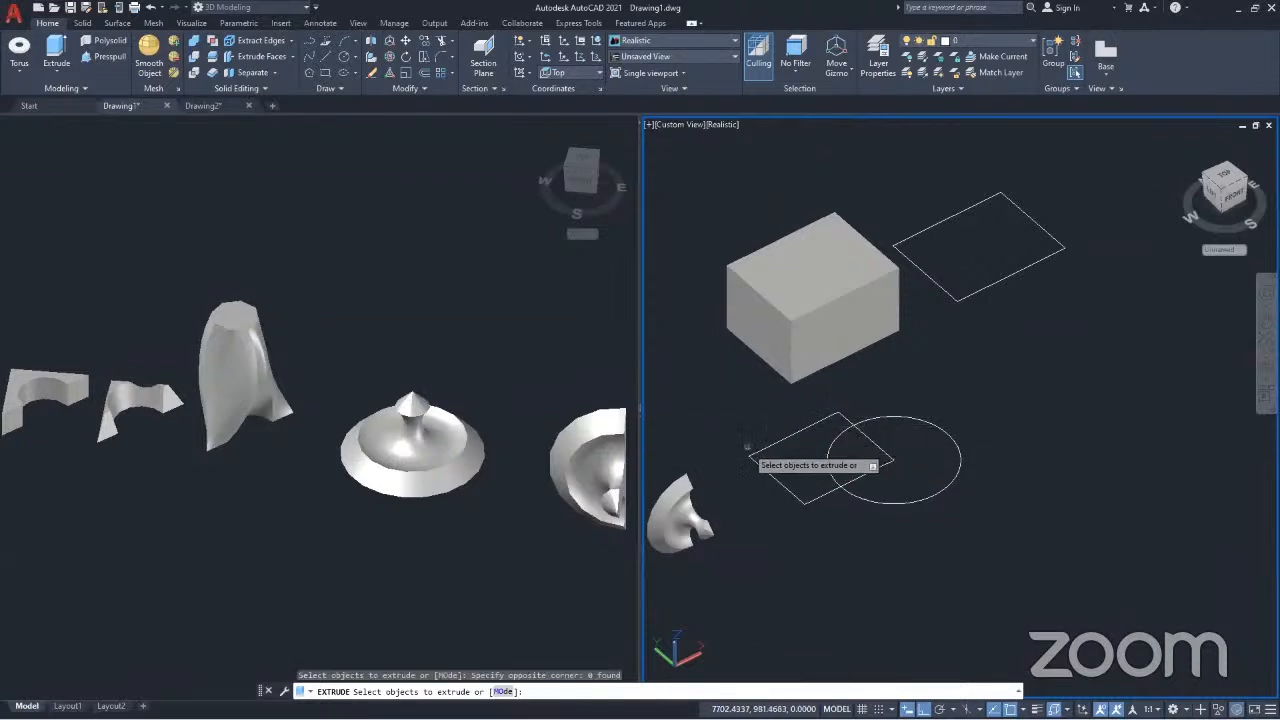
{"action": "left_click", "coordinate": [752, 456]}
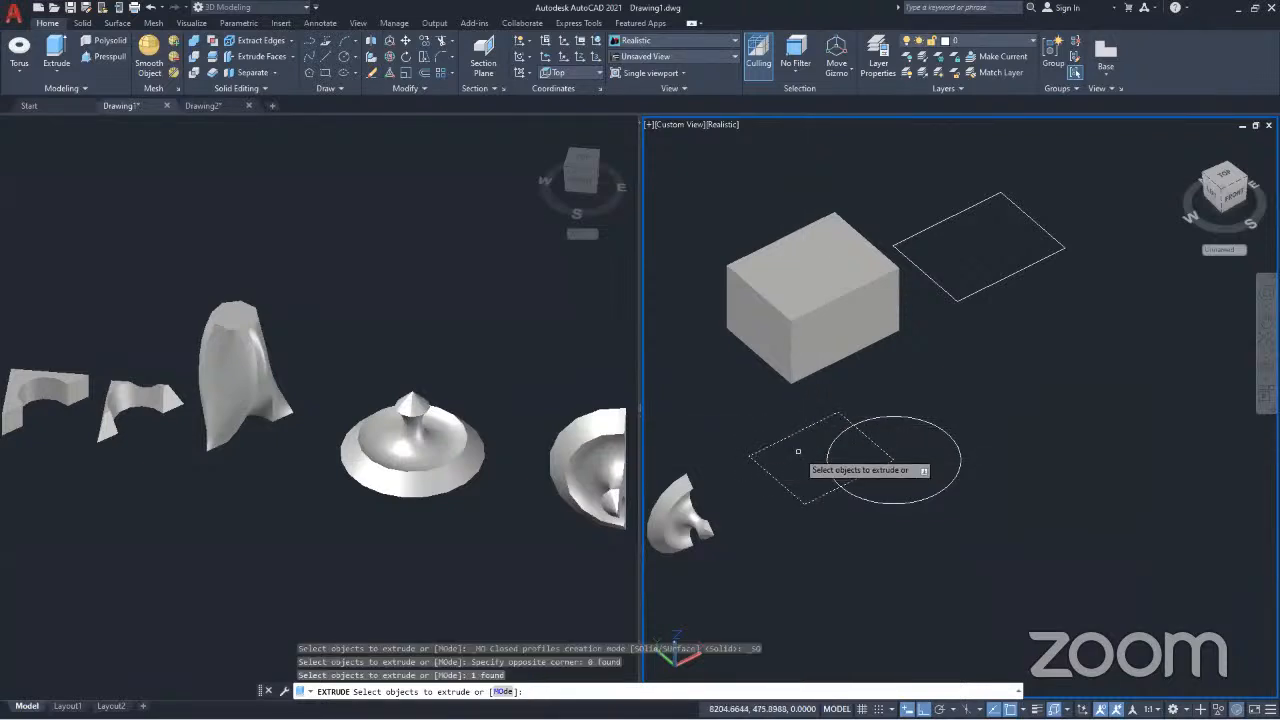
{"action": "key", "text": "Return"}
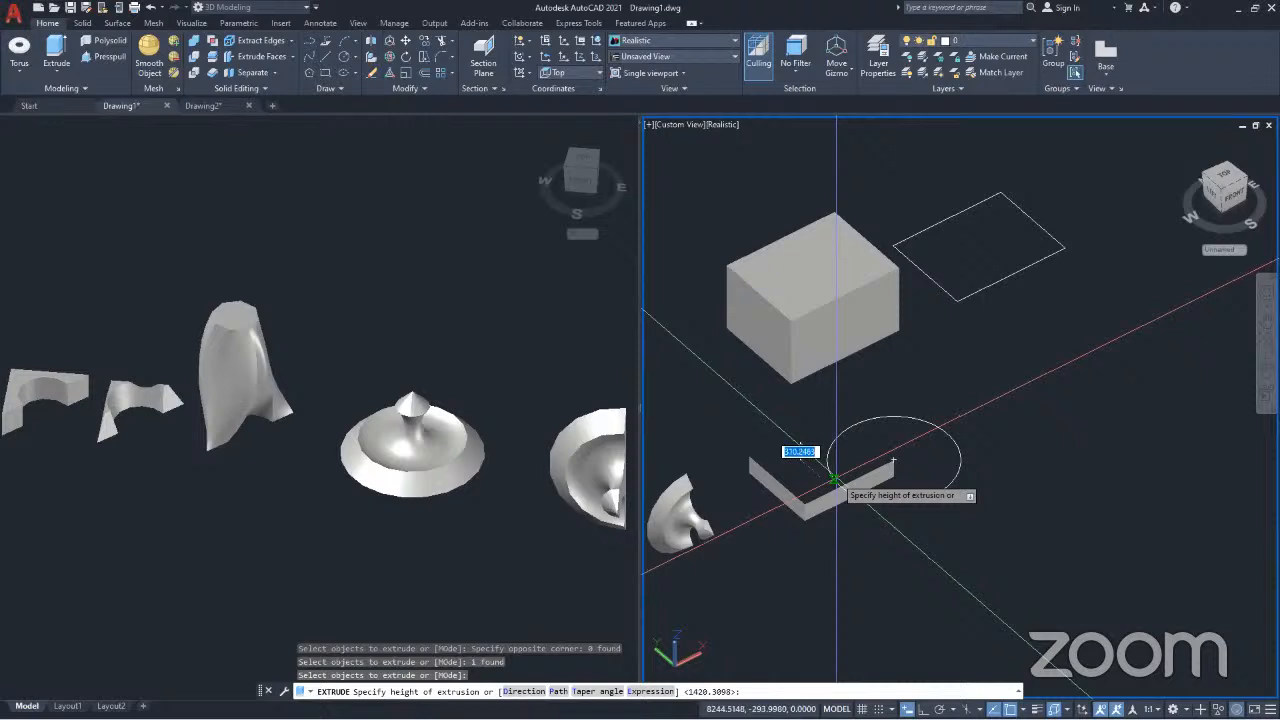
{"action": "key", "text": "Escape"}
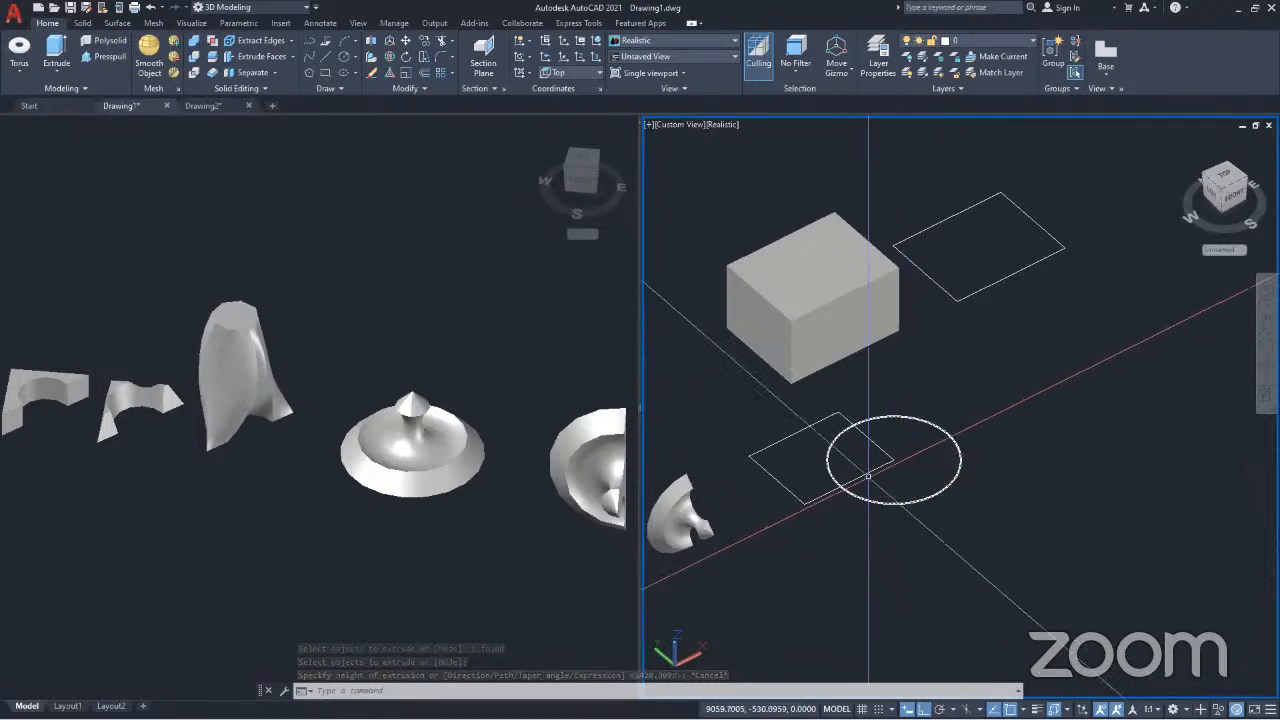
{"action": "left_click", "coordinate": [860, 522]}
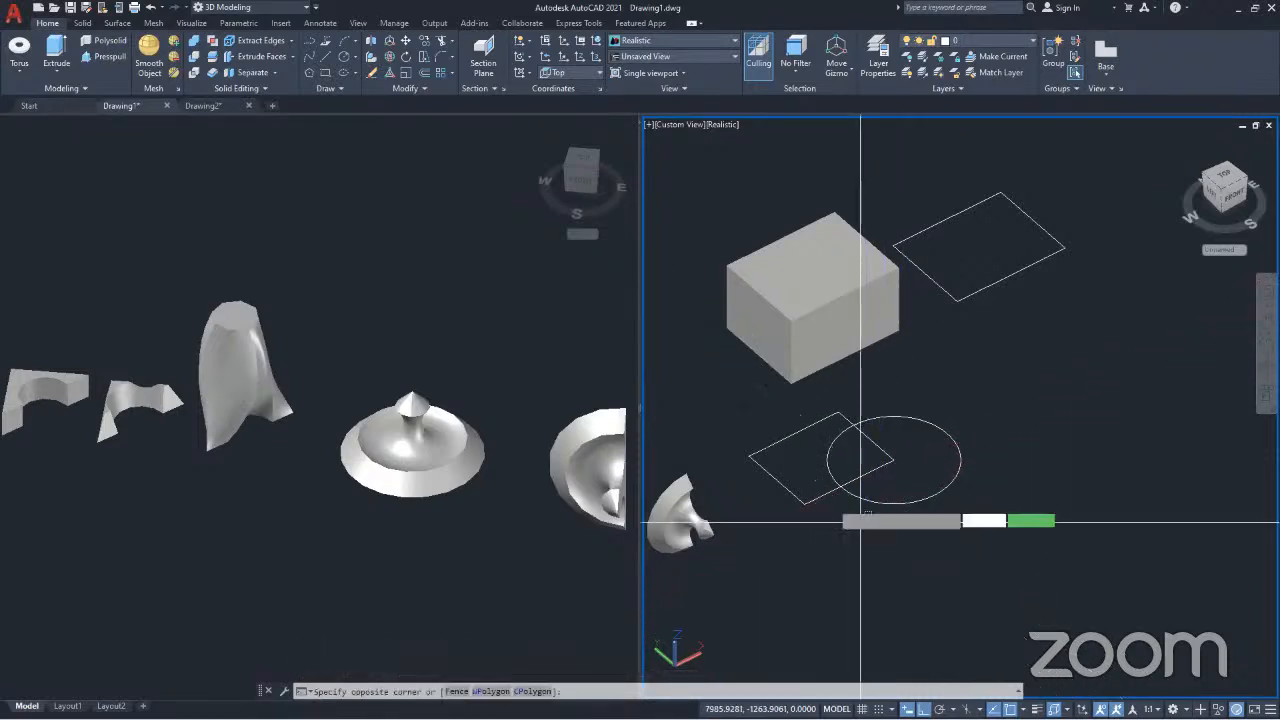
{"action": "left_click", "coordinate": [799, 463]}
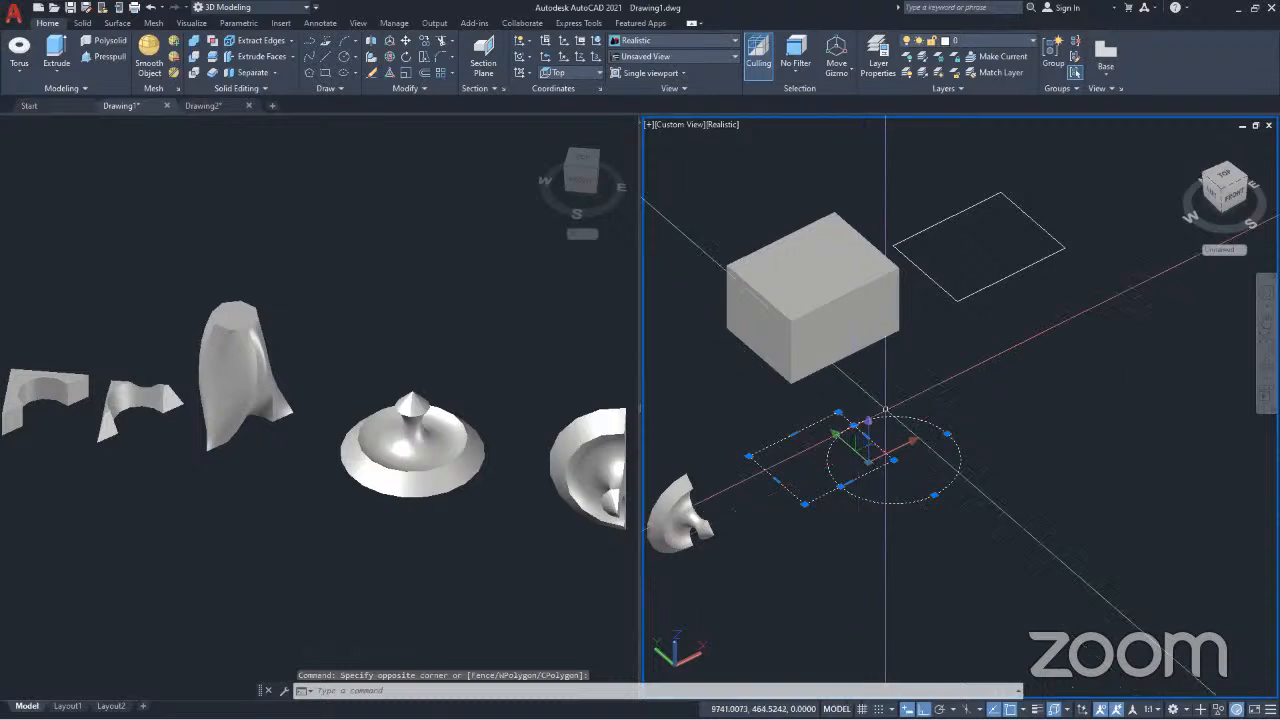
{"action": "key", "text": "Escape"}
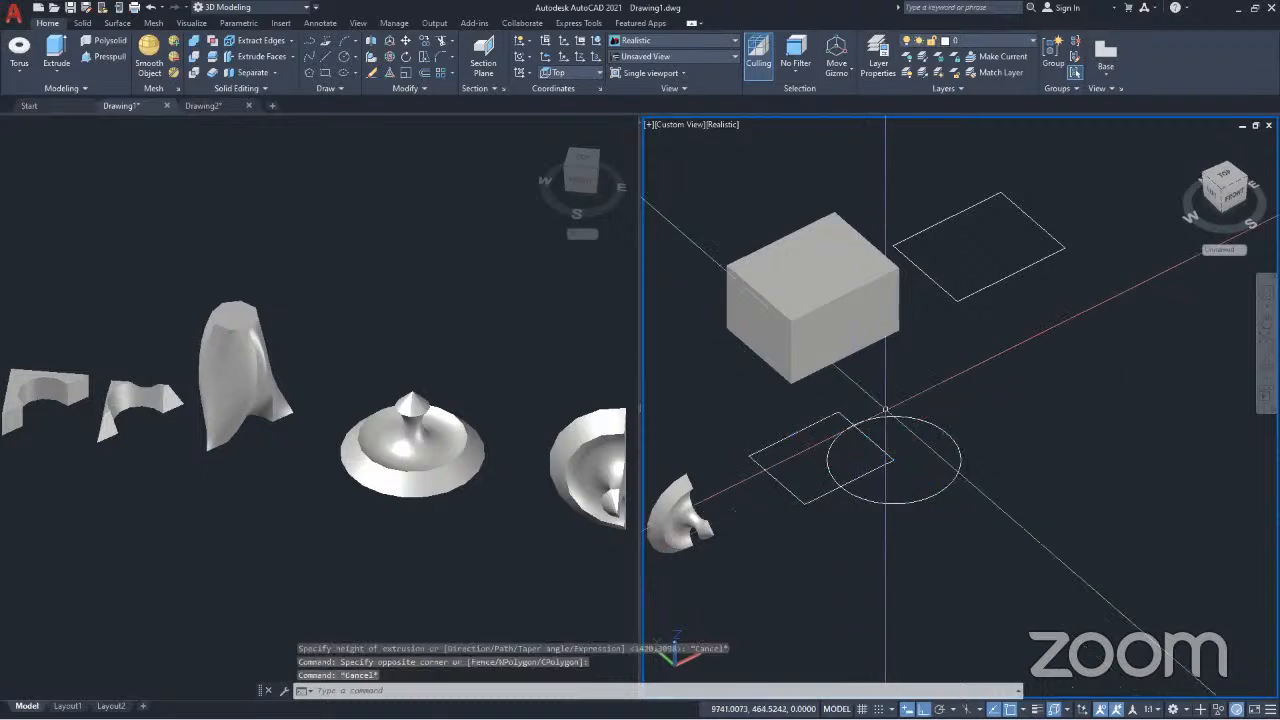
Step: Presspull the part of the rectangle outside the circle upward into a block
{"action": "left_click", "coordinate": [104, 56]}
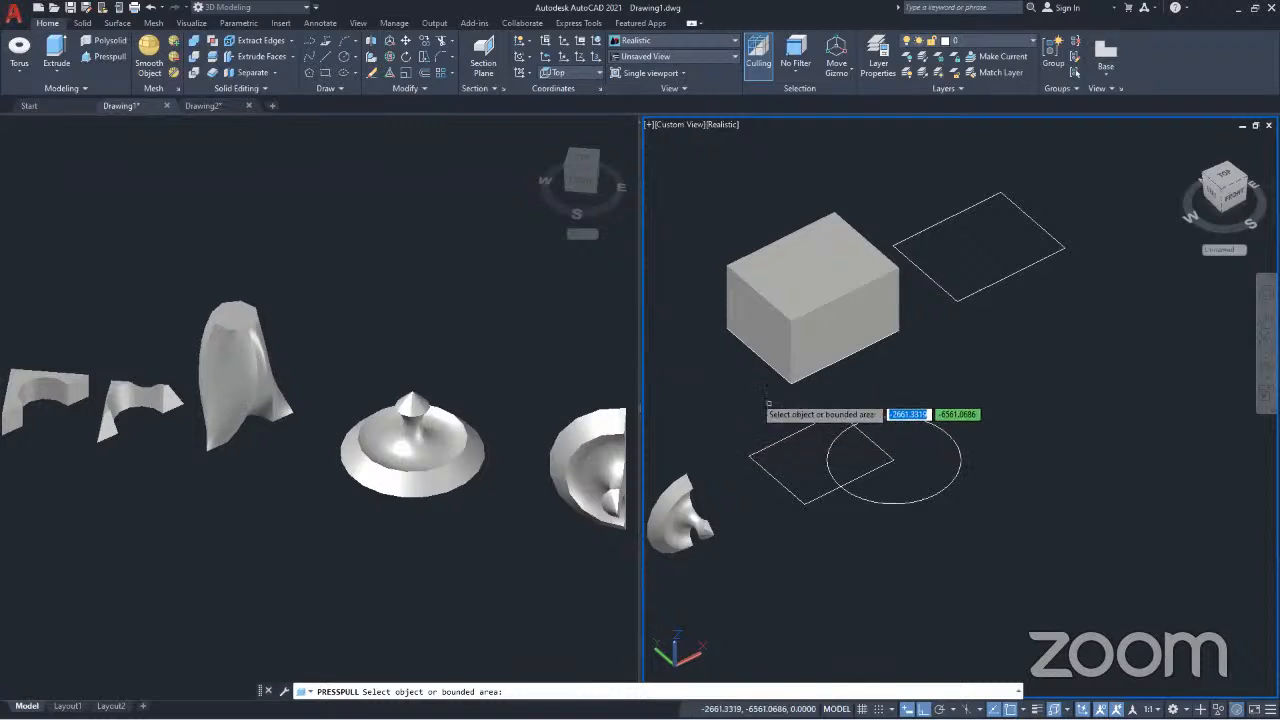
{"action": "key", "text": "Return"}
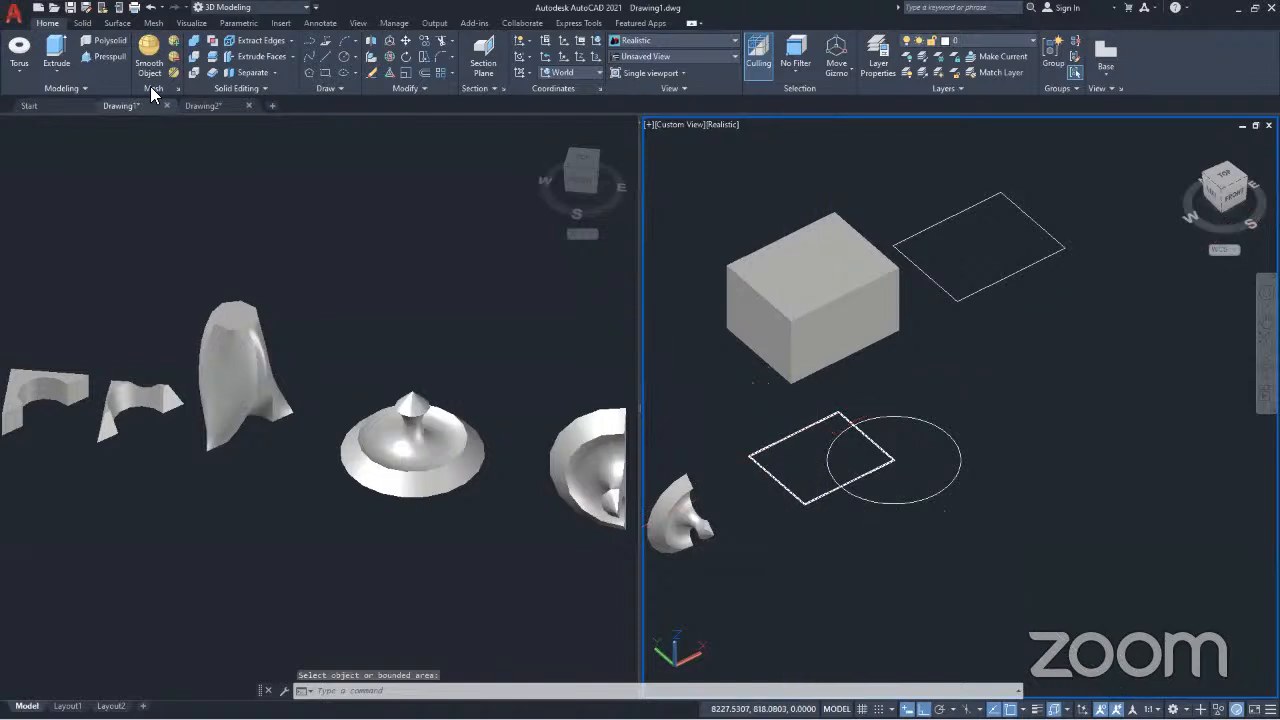
{"action": "key", "text": "Return"}
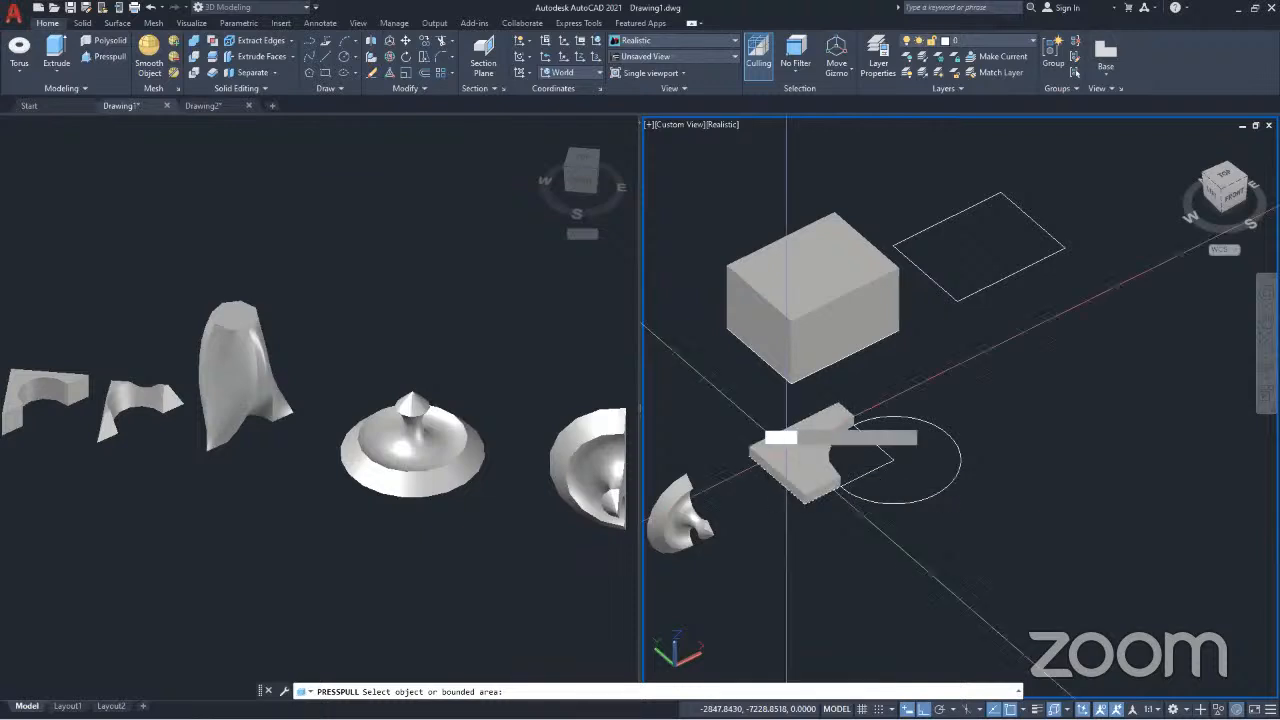
{"action": "left_click", "coordinate": [785, 450]}
{"action": "left_click", "coordinate": [793, 403]}
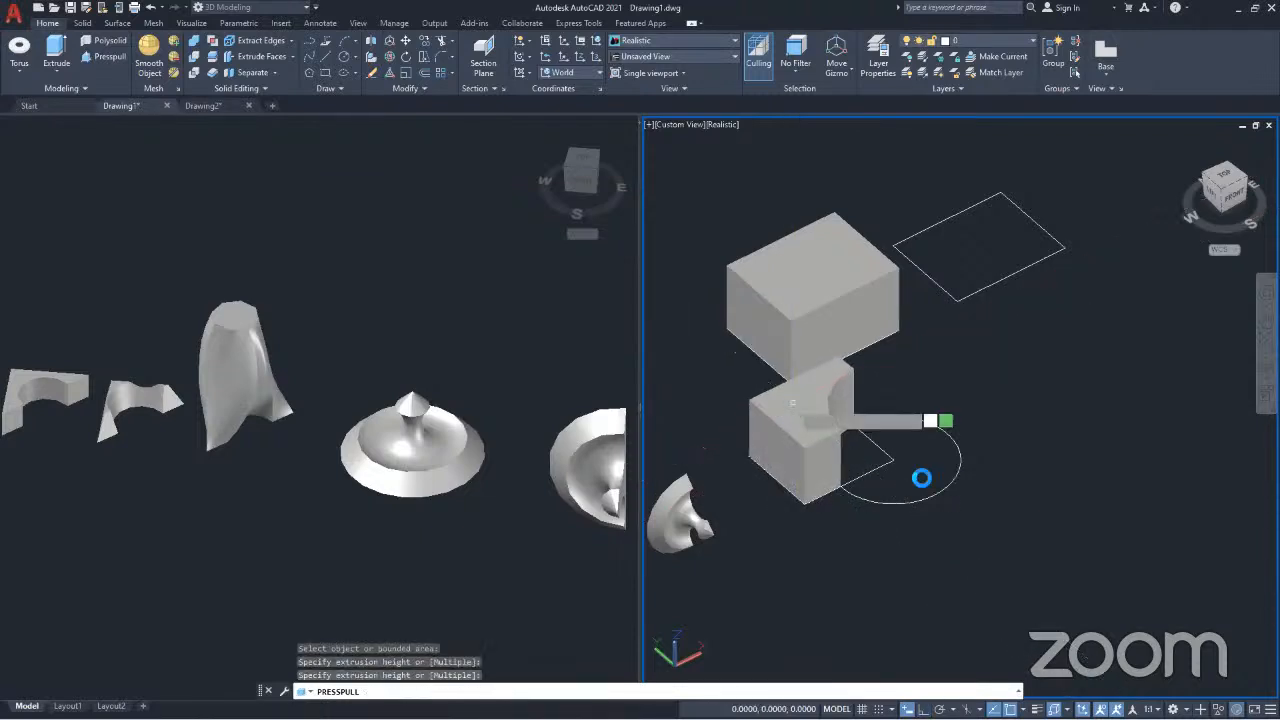
Step: Presspull the part of the circle outside the rectangle into a low disc, and the overlapping area into a tall column
{"action": "middle_click_drag", "start_coordinate": [818, 490], "coordinate": [814, 487]}
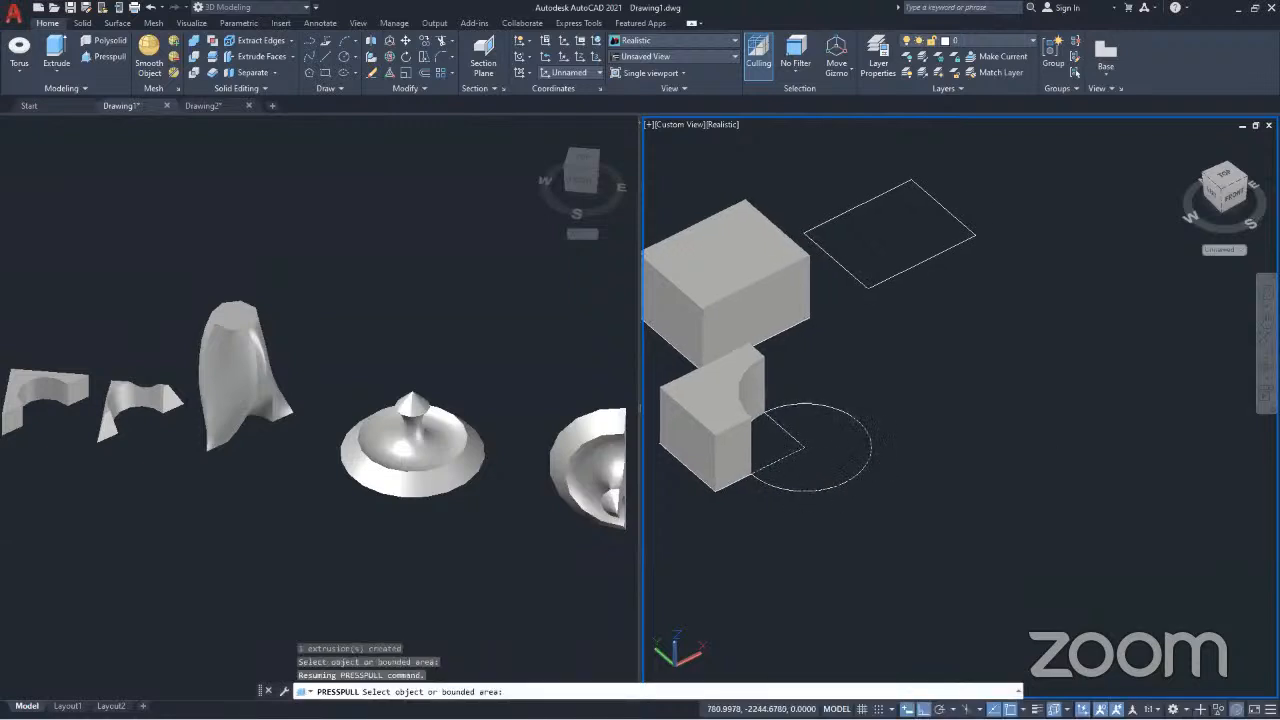
{"action": "left_click", "coordinate": [805, 450]}
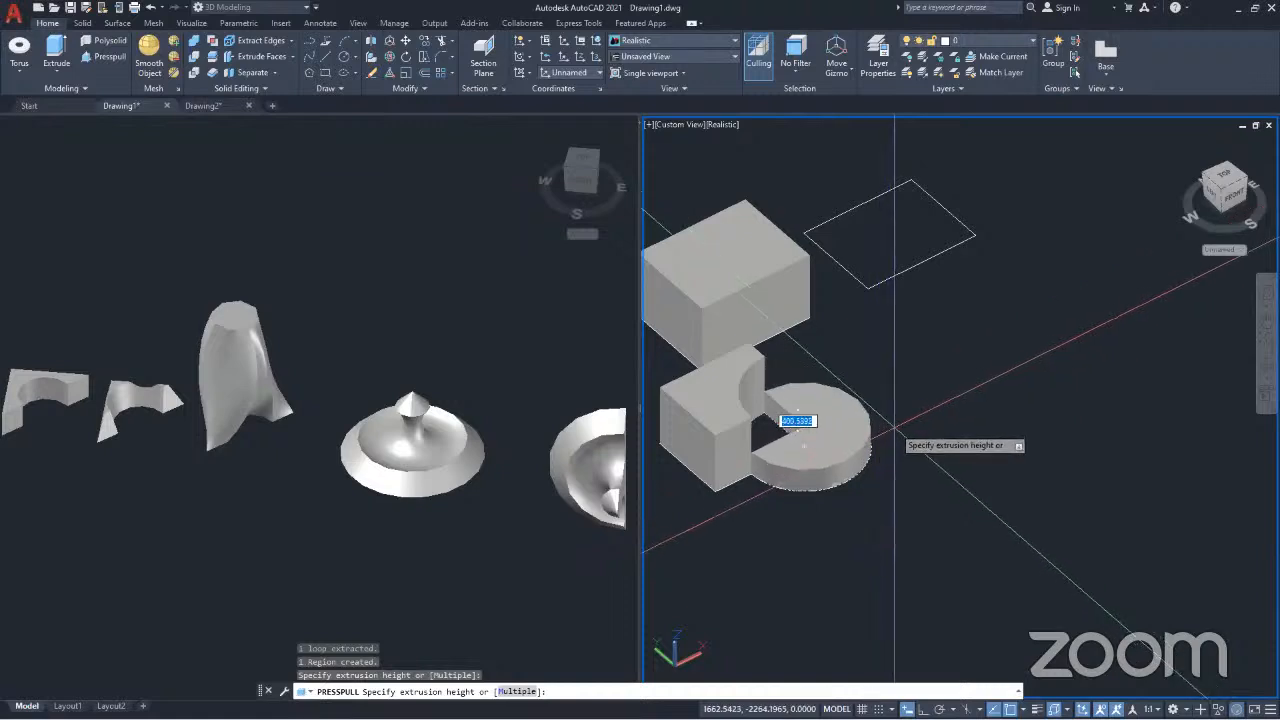
{"action": "left_click", "coordinate": [893, 430]}
{"action": "middle_click_drag", "start_coordinate": [854, 462], "coordinate": [884, 527]}
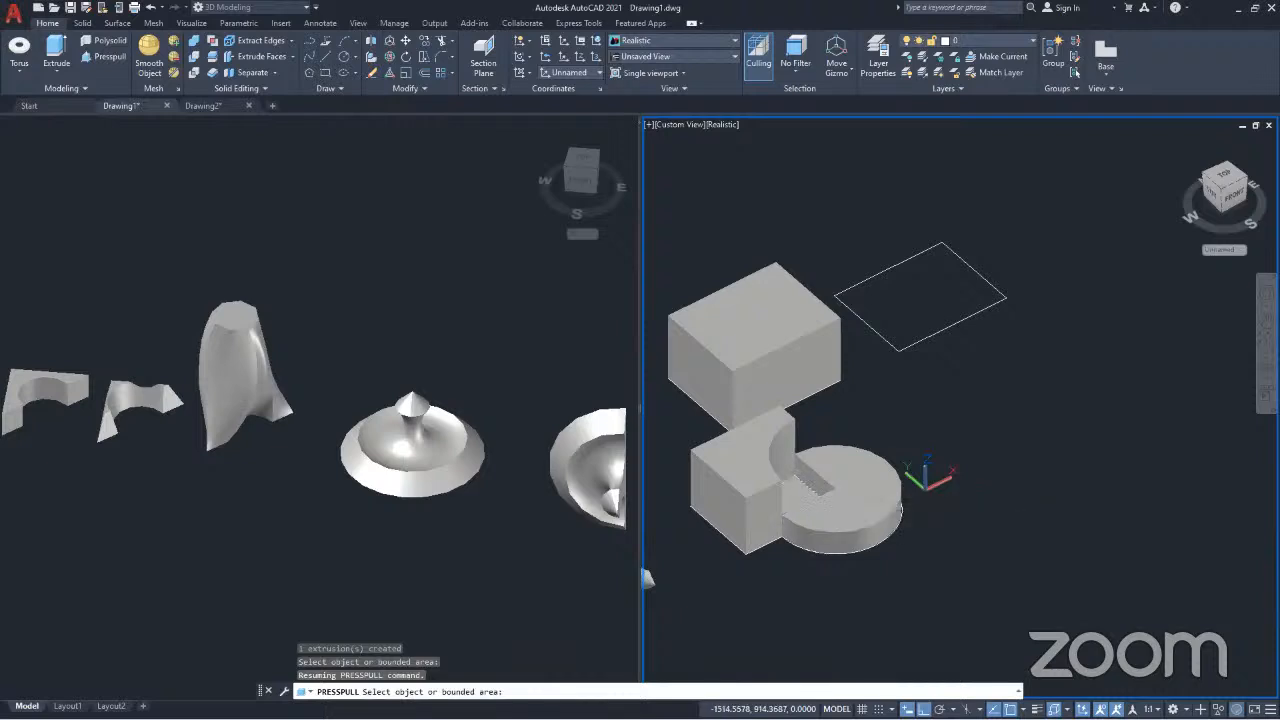
{"action": "left_click", "coordinate": [812, 481]}
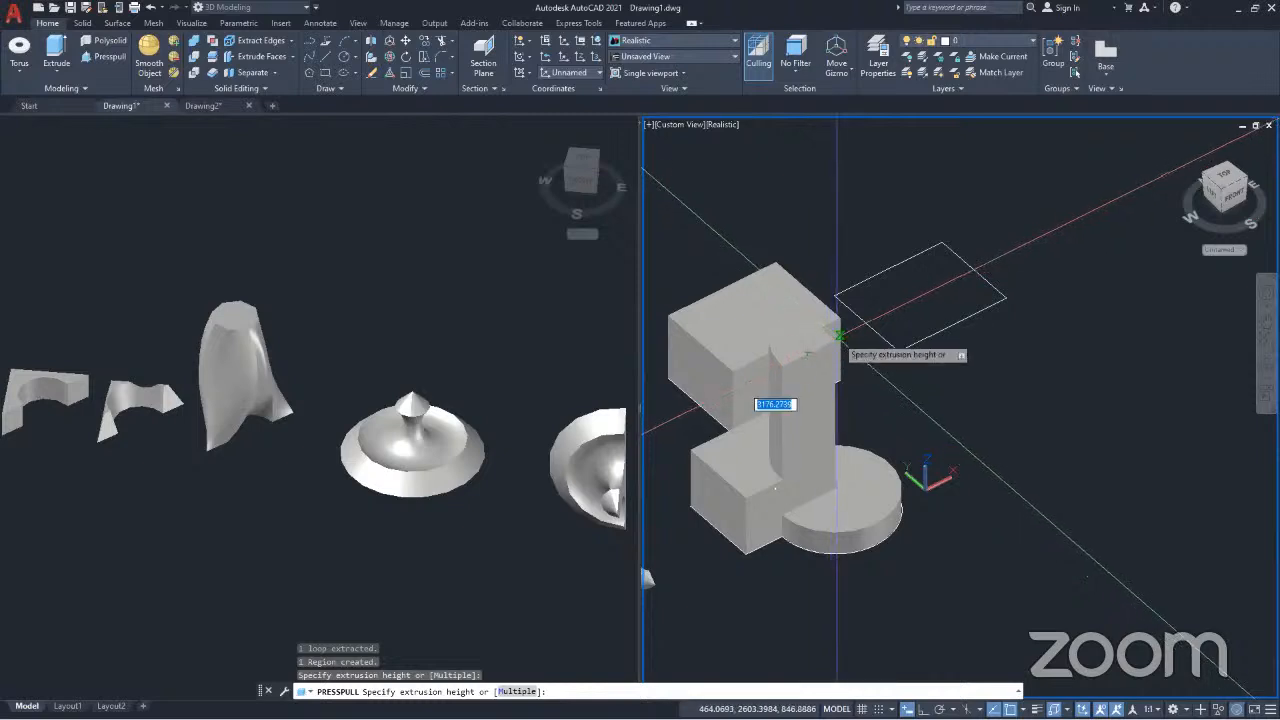
{"action": "left_click", "coordinate": [806, 254]}
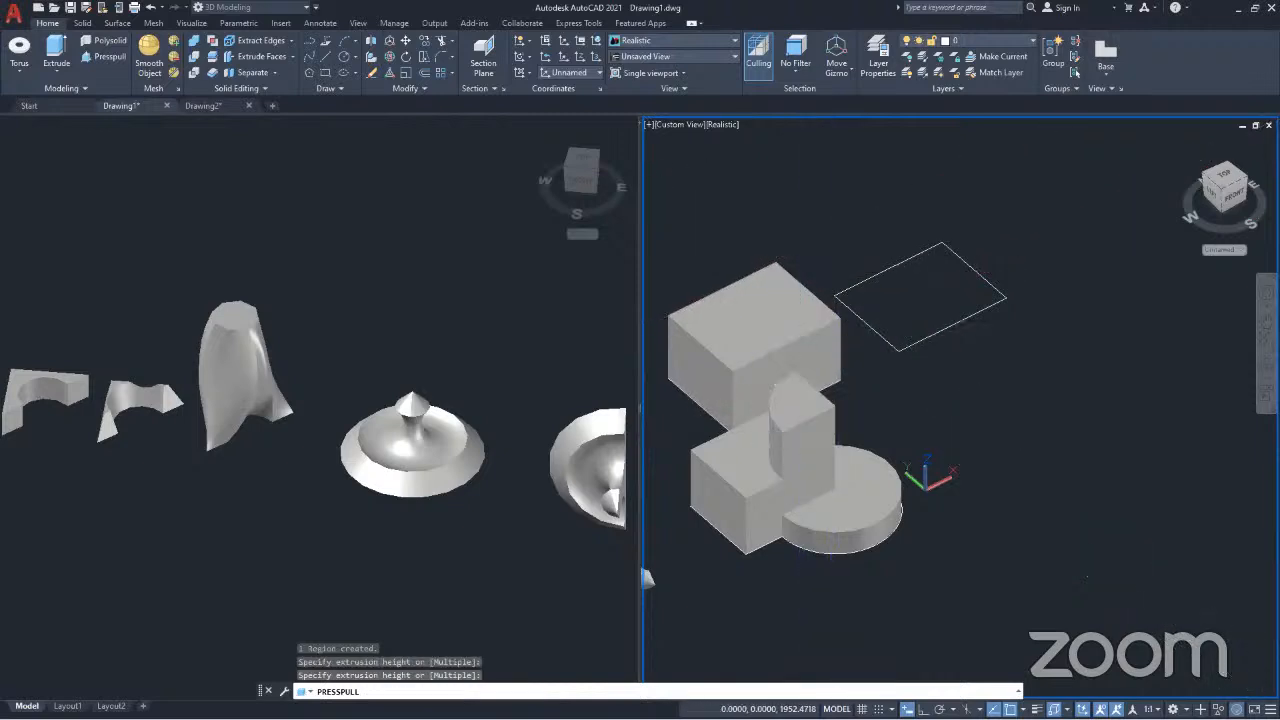
Step: Move the tall overlap column about 4807 units along the X axis, clear of the other solids
{"action": "middle_click_drag", "start_coordinate": [845, 530], "coordinate": [925, 477], "text": "shift"}
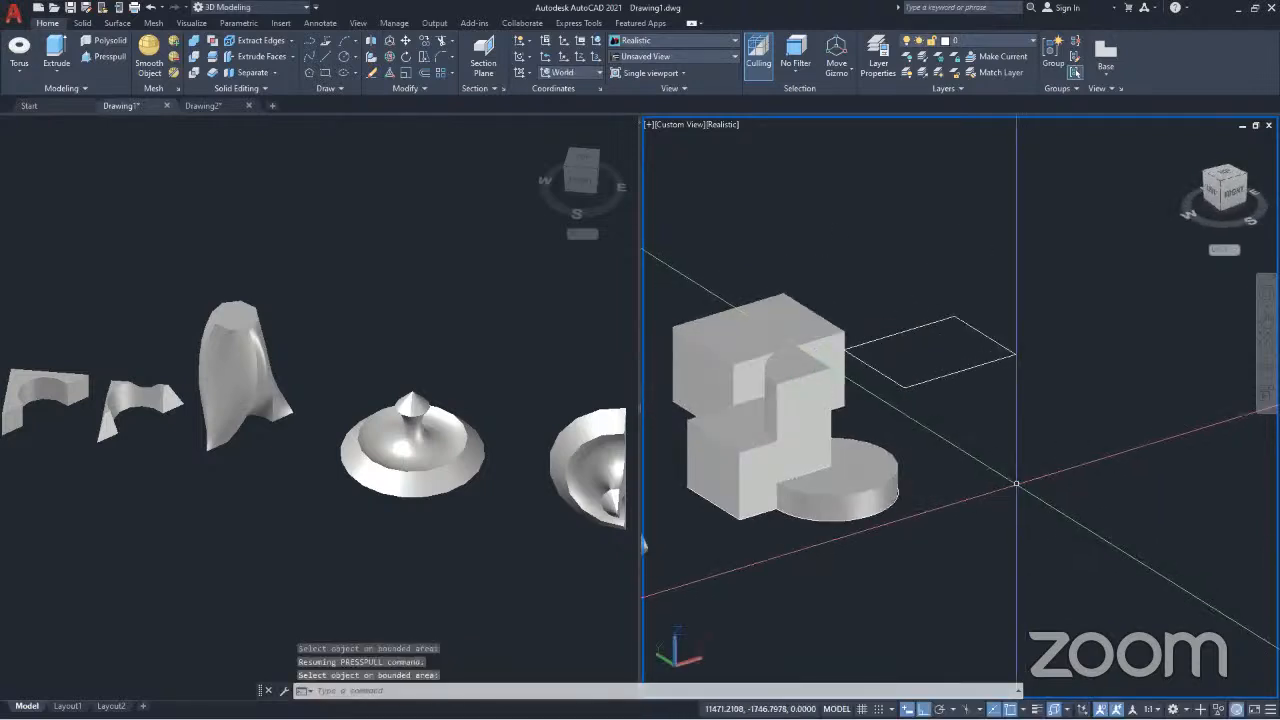
{"action": "left_click", "coordinate": [802, 420]}
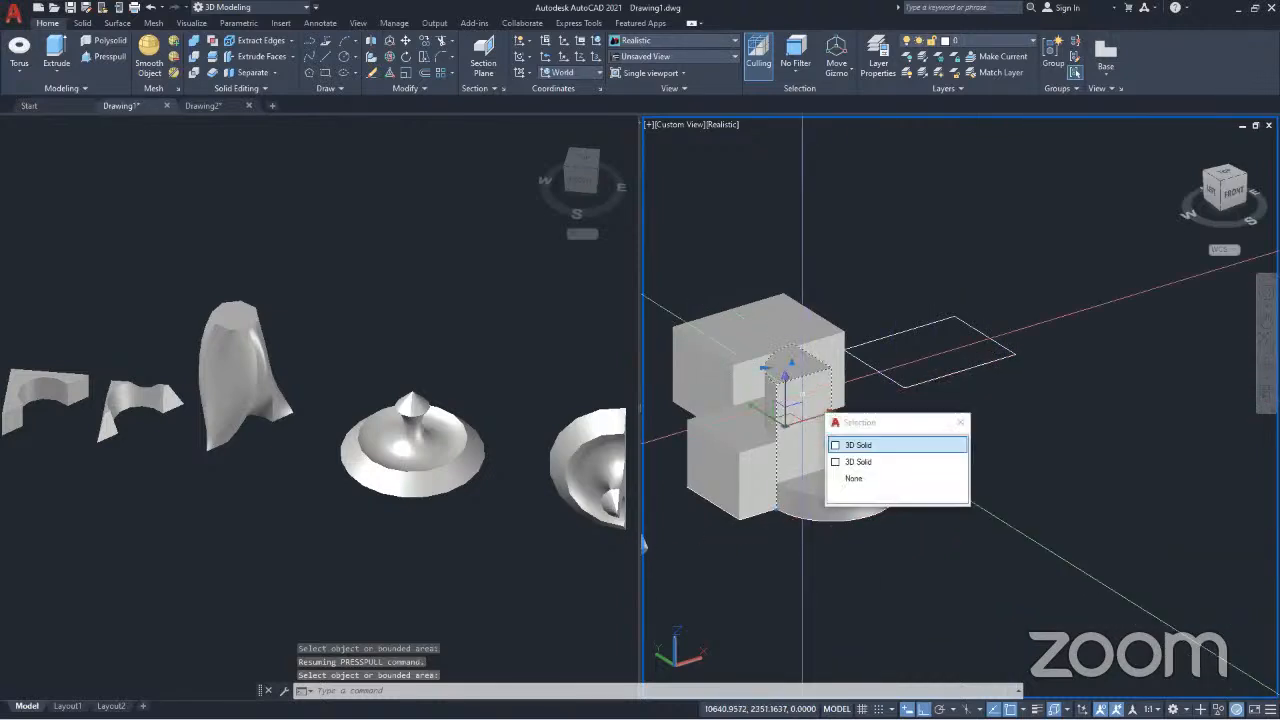
{"action": "left_click", "coordinate": [858, 446]}
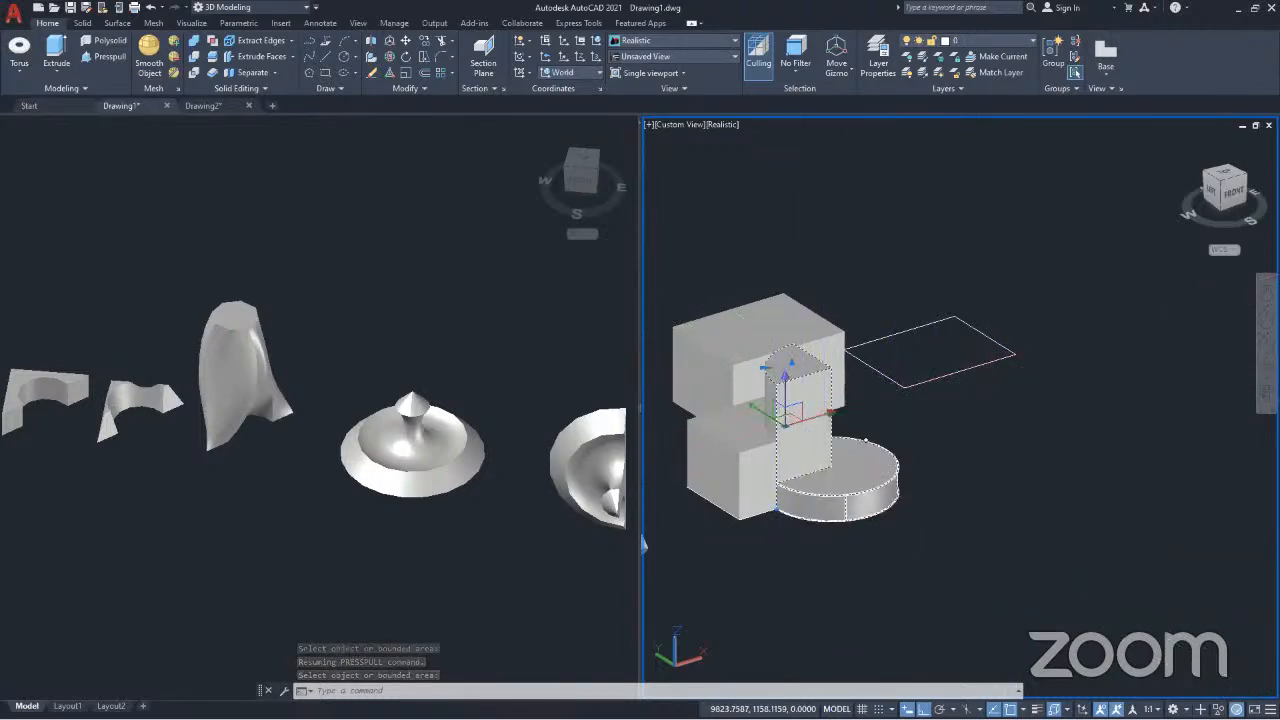
{"action": "left_click", "coordinate": [831, 411]}
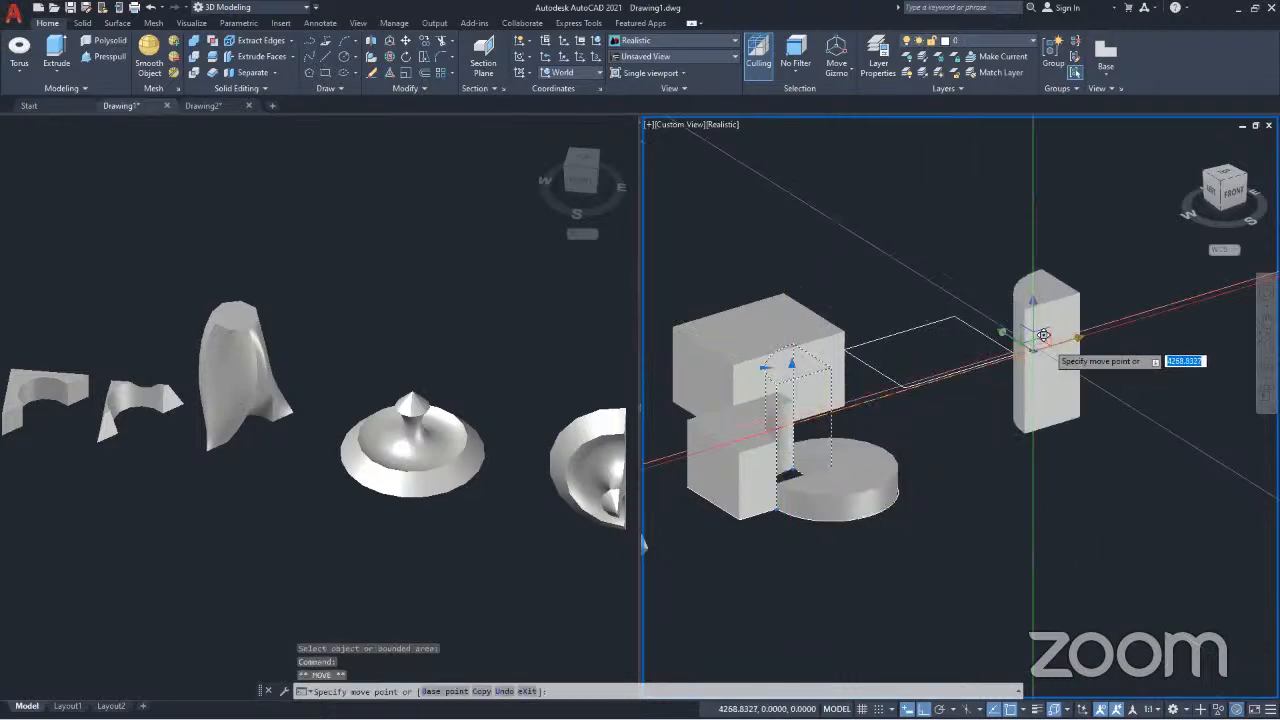
{"action": "left_click", "coordinate": [1068, 332]}
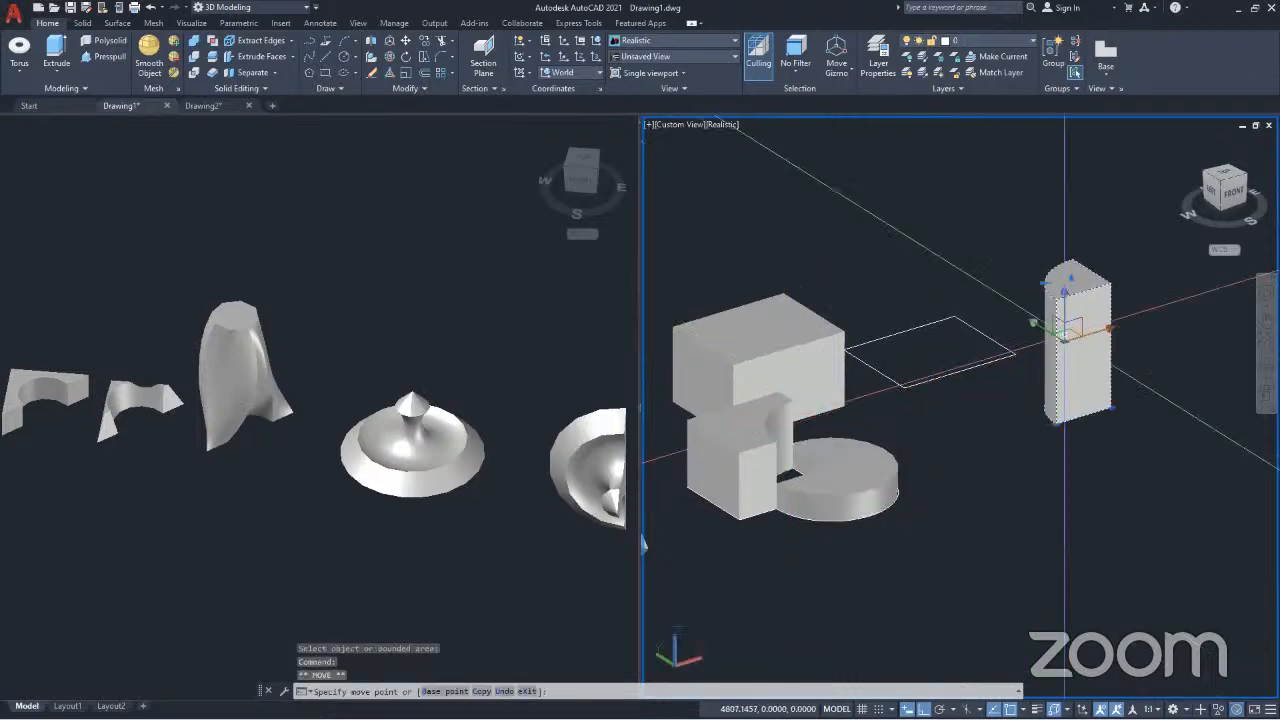
Step: Move only the low notched disc along the X axis, off the circle outline
{"action": "left_click", "coordinate": [862, 469]}
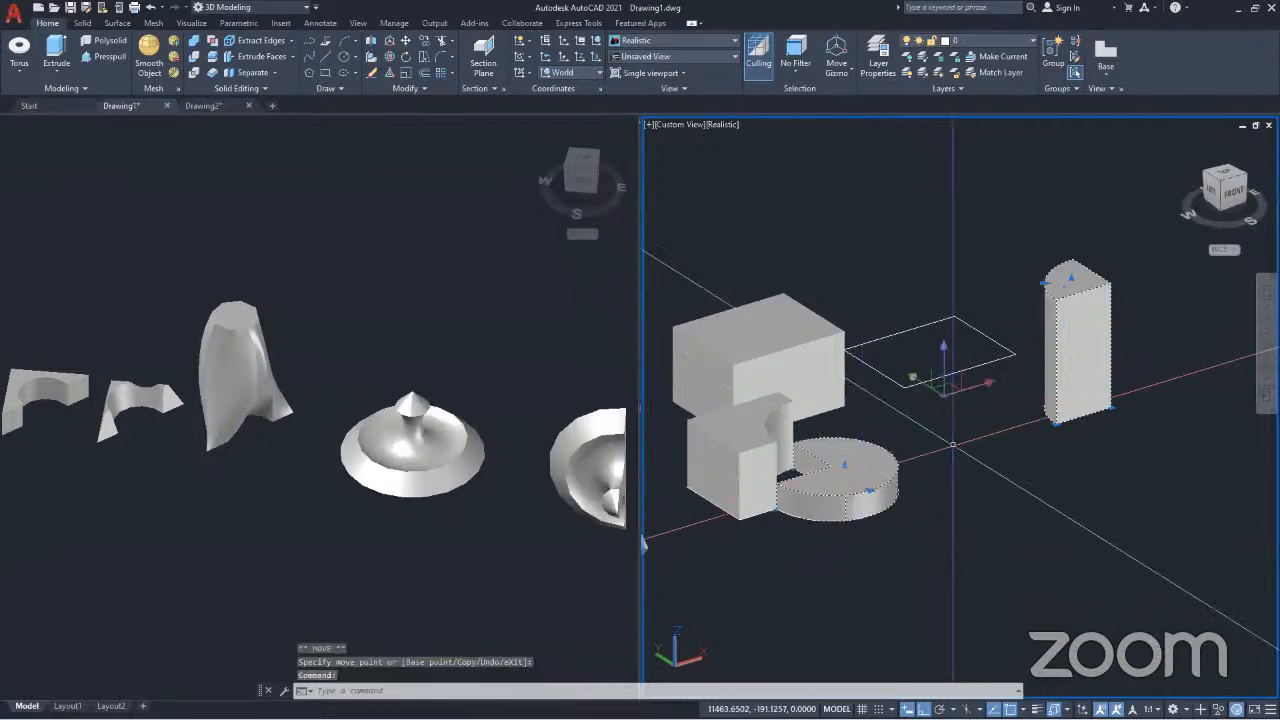
{"action": "key", "text": "Escape"}
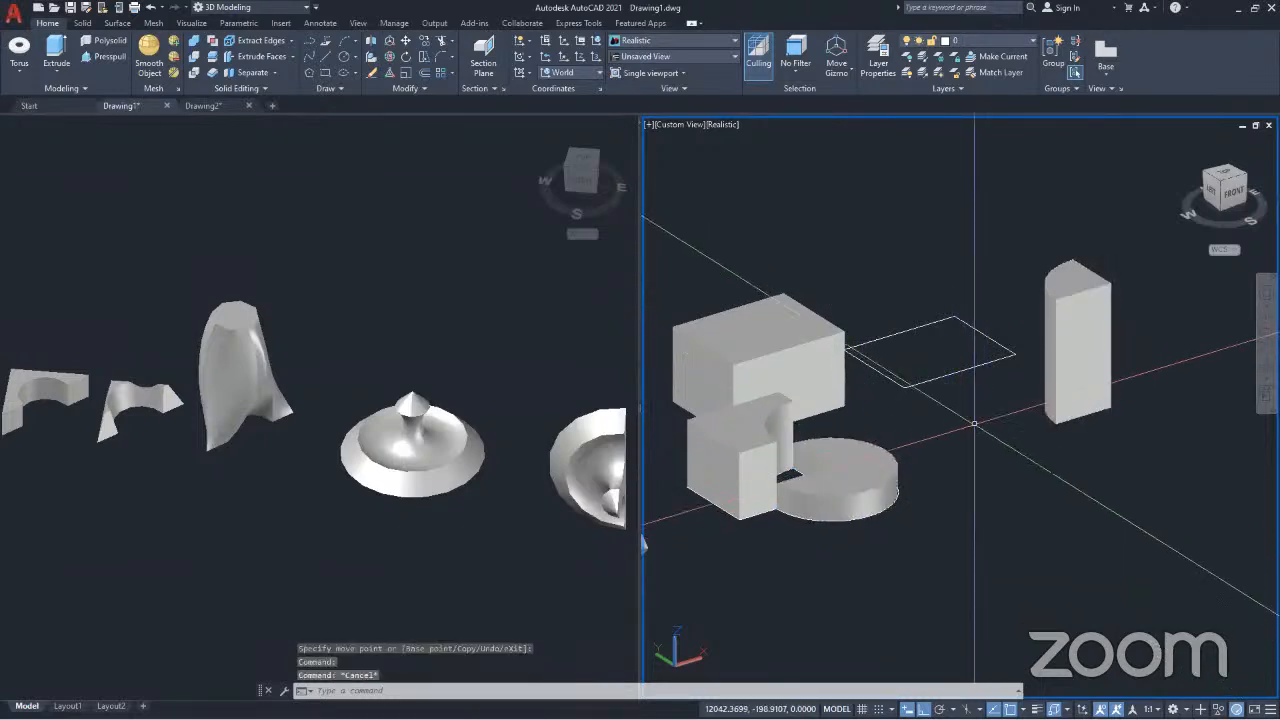
{"action": "left_click", "coordinate": [884, 472]}
{"action": "left_click", "coordinate": [840, 469]}
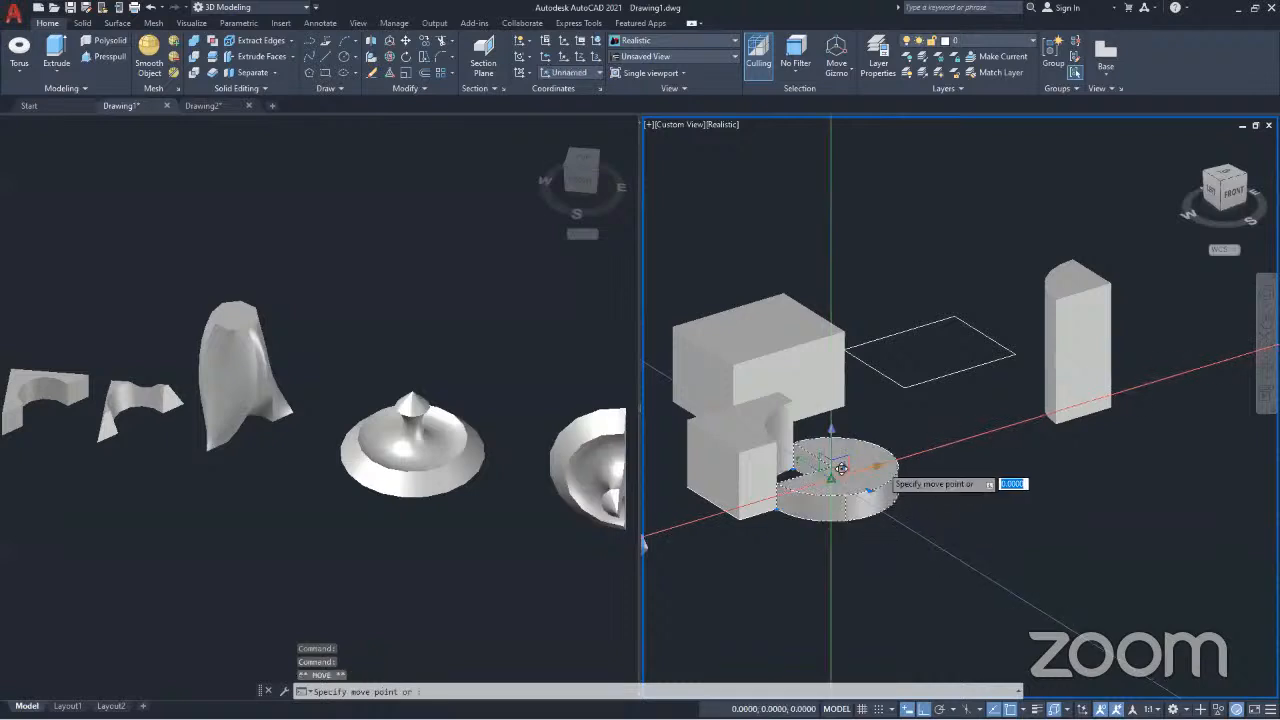
{"action": "left_click", "coordinate": [958, 427]}
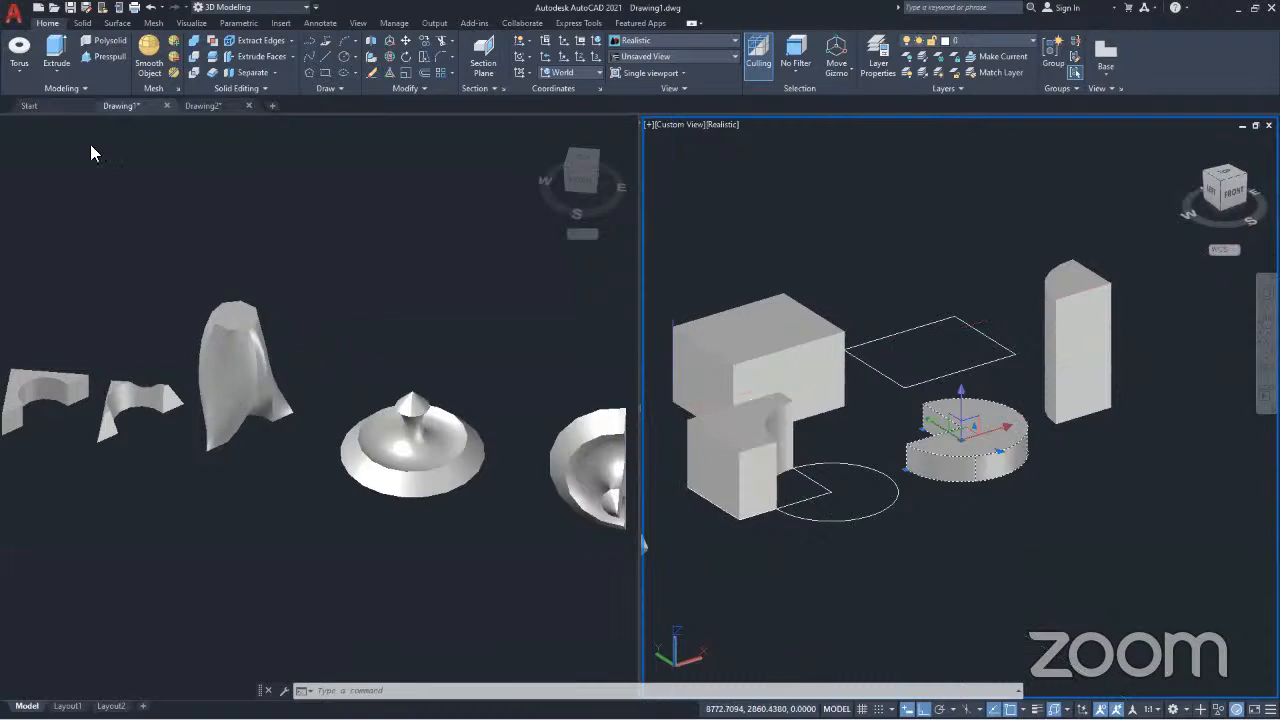
{"action": "left_click", "coordinate": [72, 88]}
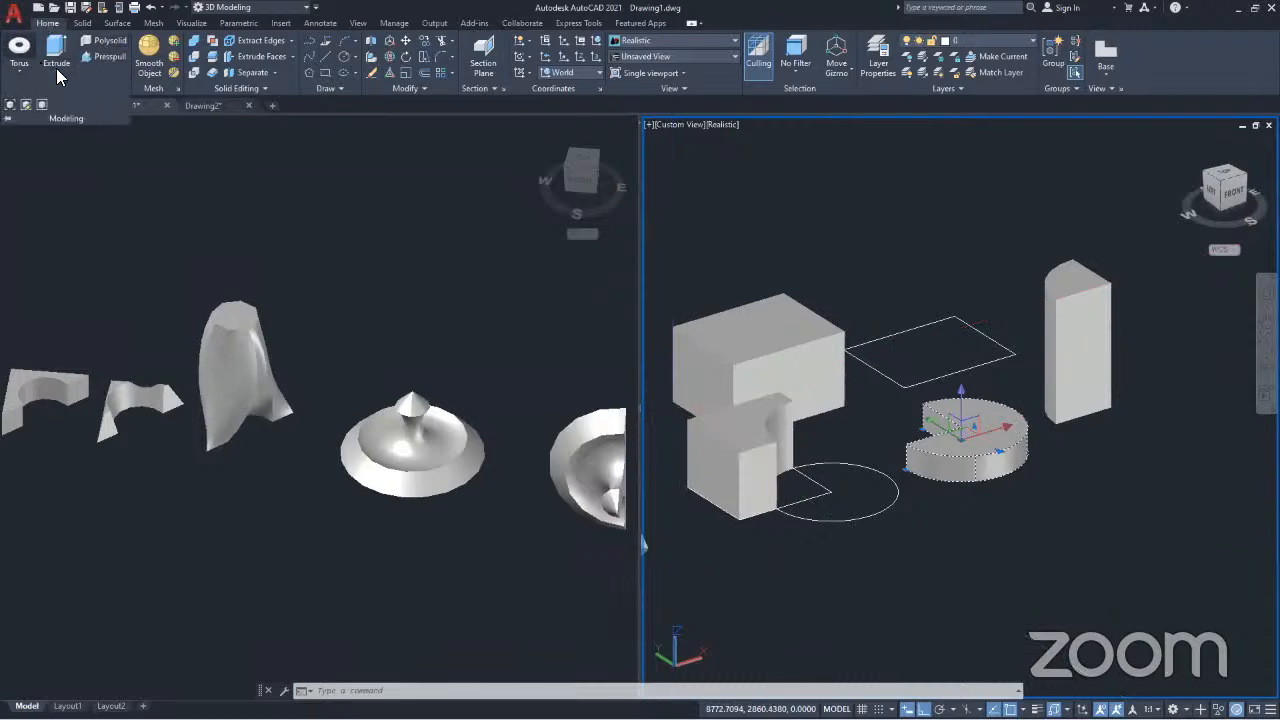
{"action": "left_click", "coordinate": [18, 73]}
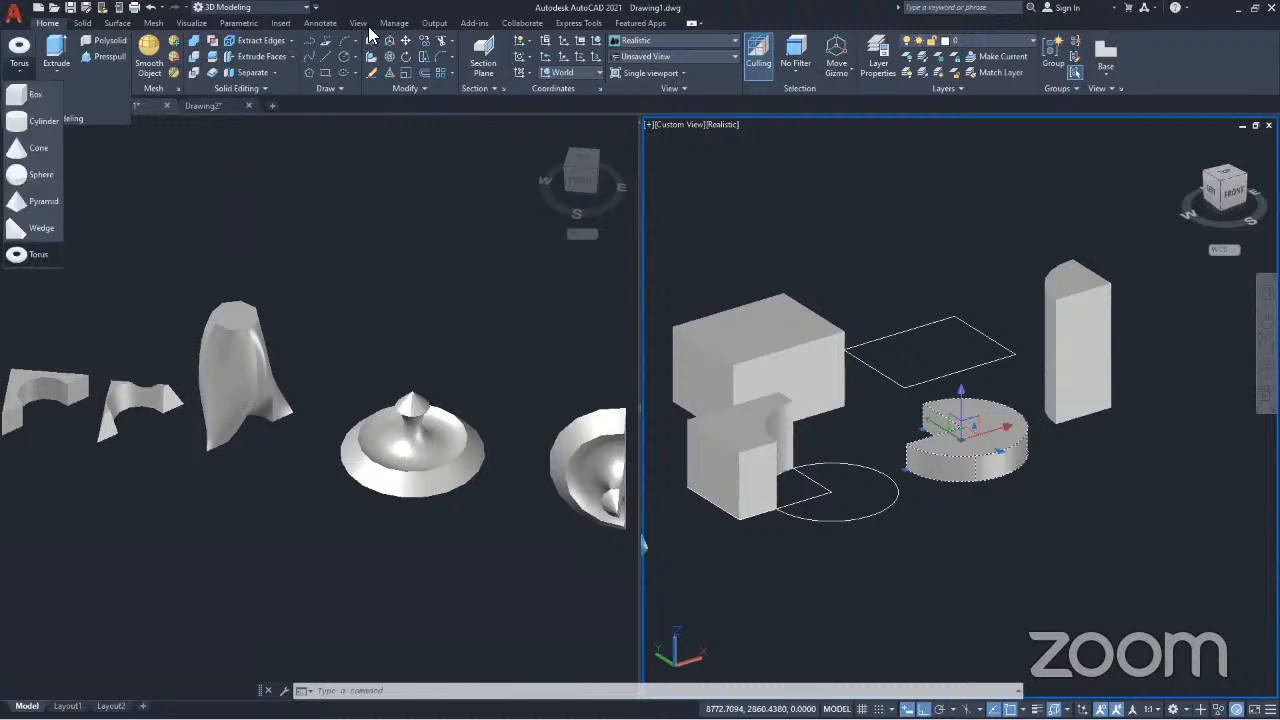
{"action": "left_click", "coordinate": [369, 27]}
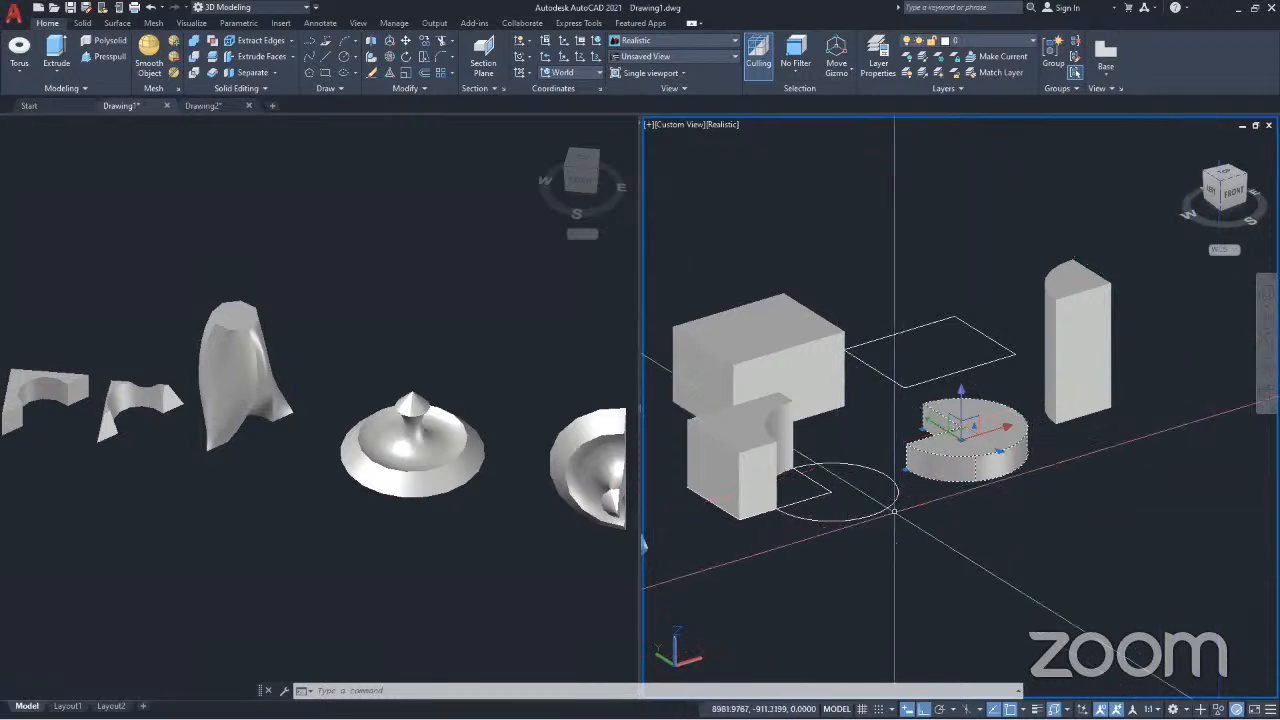
Step: Erase the notched disc, the tall column and the block made from the rectangle and circle, keeping the outlines
{"action": "scroll", "coordinate": [930, 490], "scroll_direction": "down", "scroll_amount": 4}
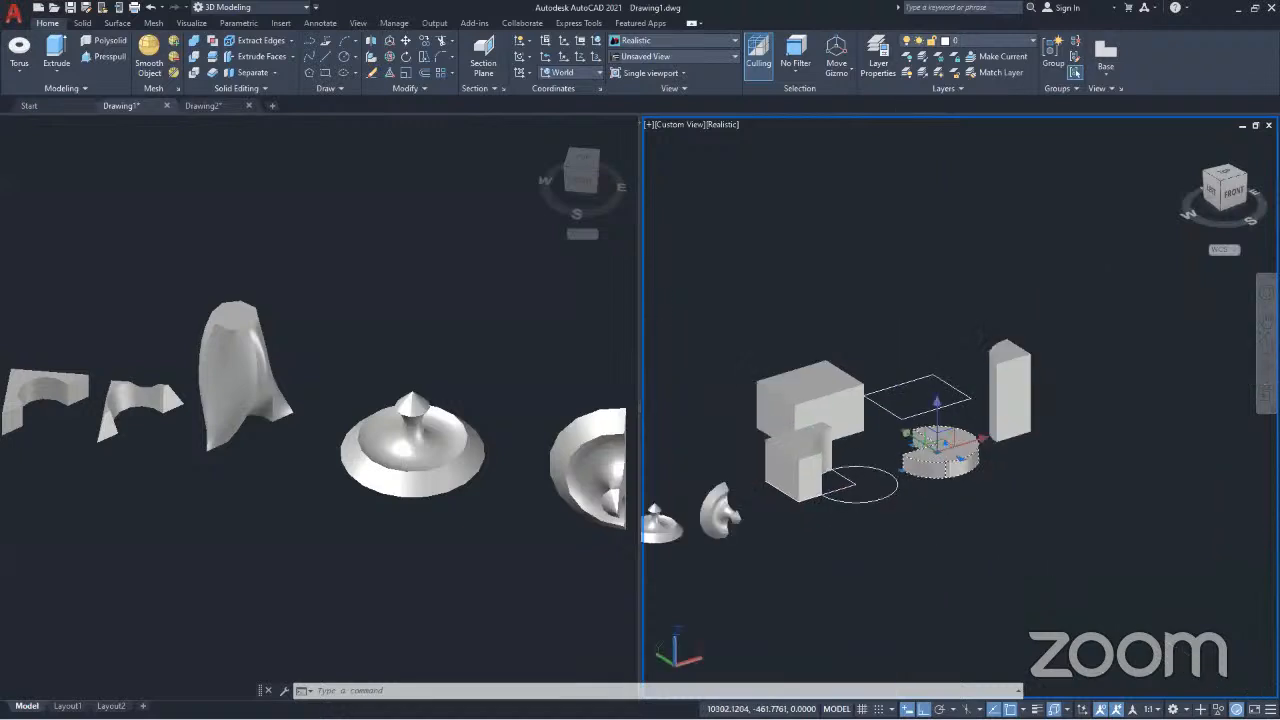
{"action": "scroll", "coordinate": [960, 462], "scroll_direction": "up", "scroll_amount": 5}
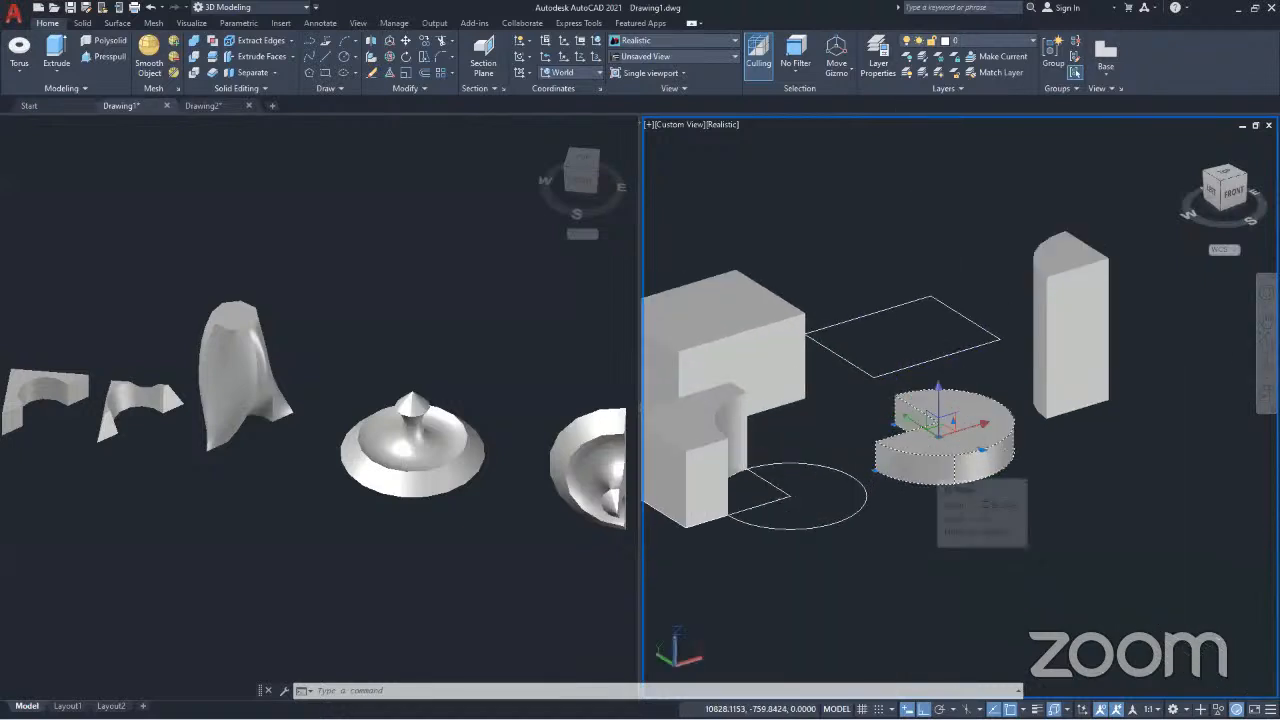
{"action": "key", "text": "Delete"}
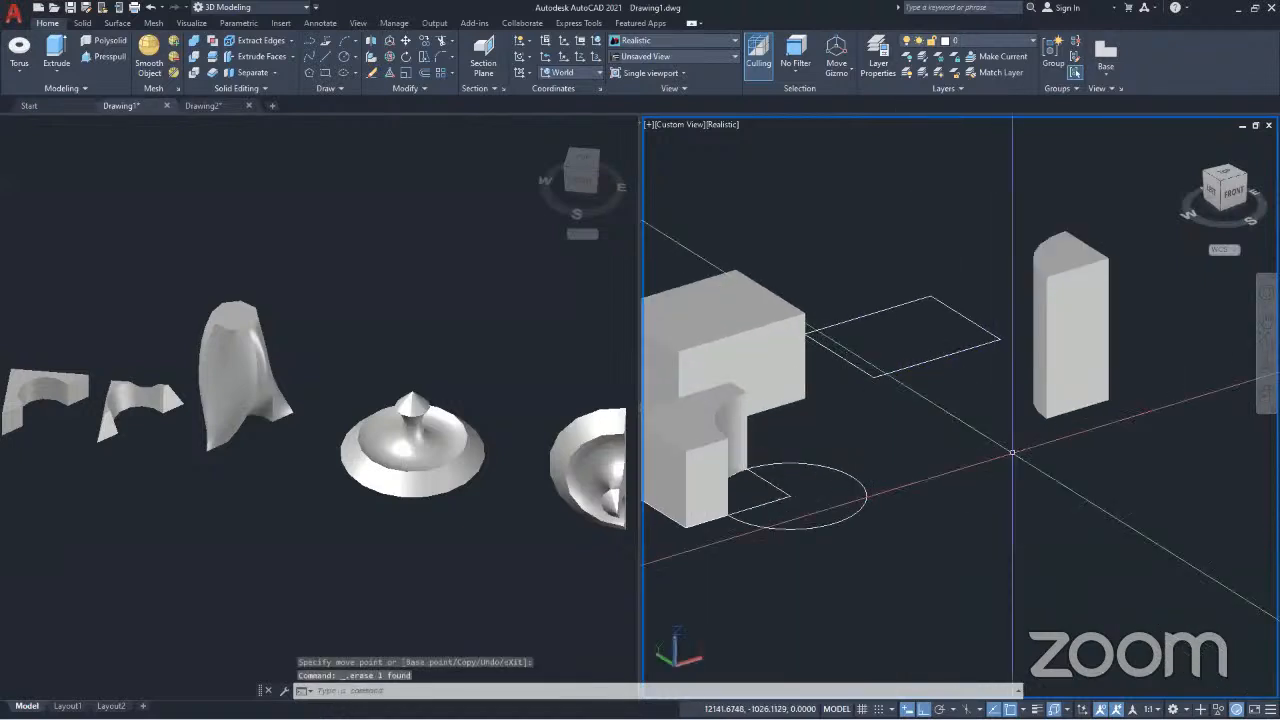
{"action": "left_click", "coordinate": [1142, 343]}
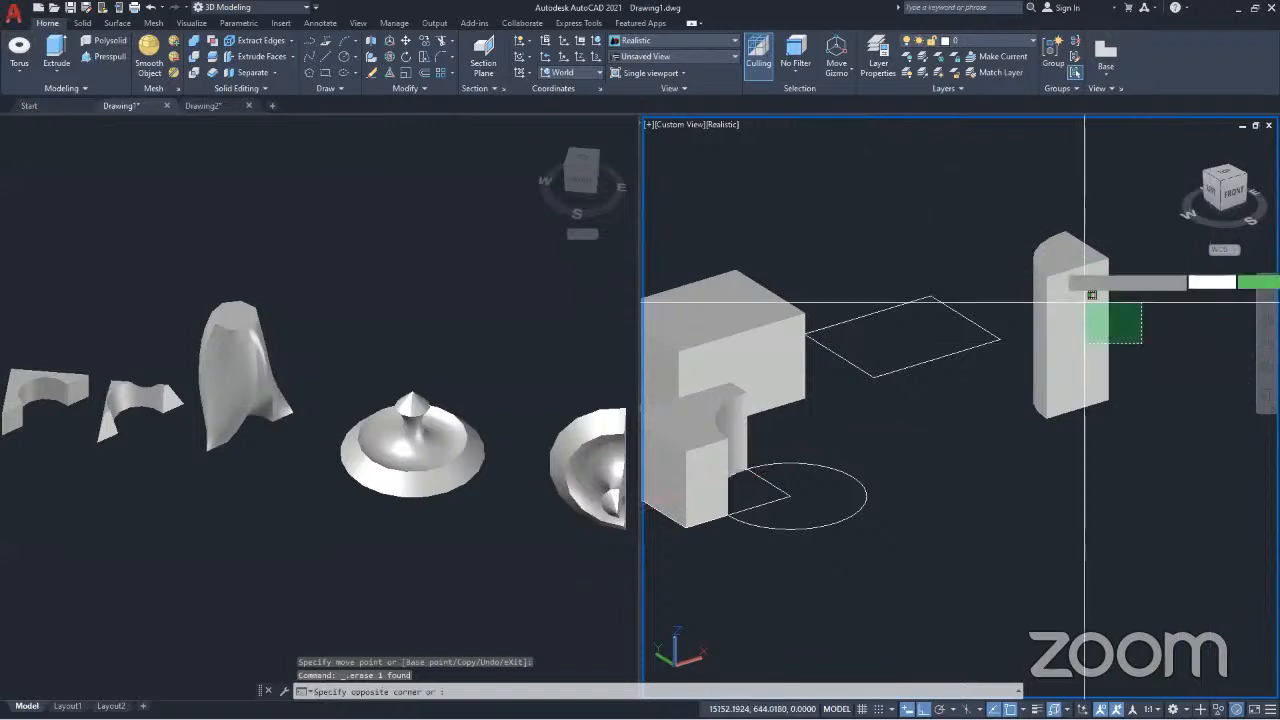
{"action": "left_click", "coordinate": [1057, 250]}
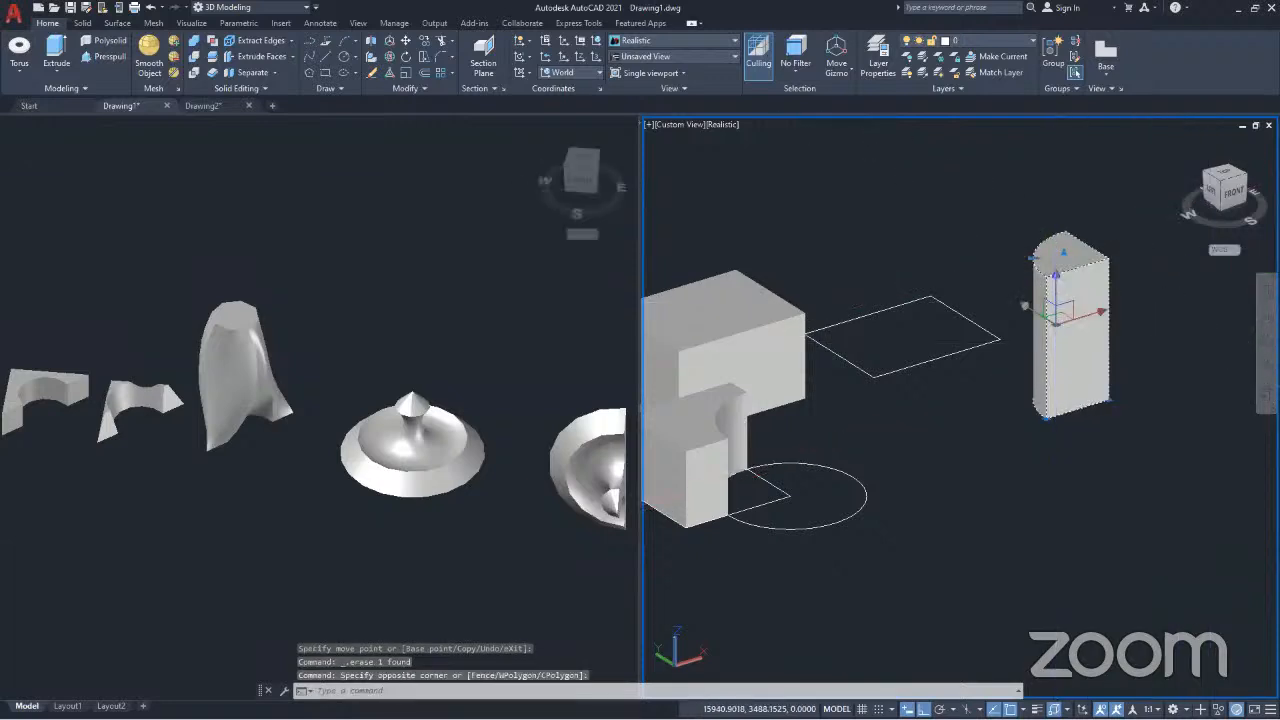
{"action": "key", "text": "Delete"}
{"action": "scroll", "coordinate": [1071, 366], "scroll_direction": "down", "scroll_amount": 2}
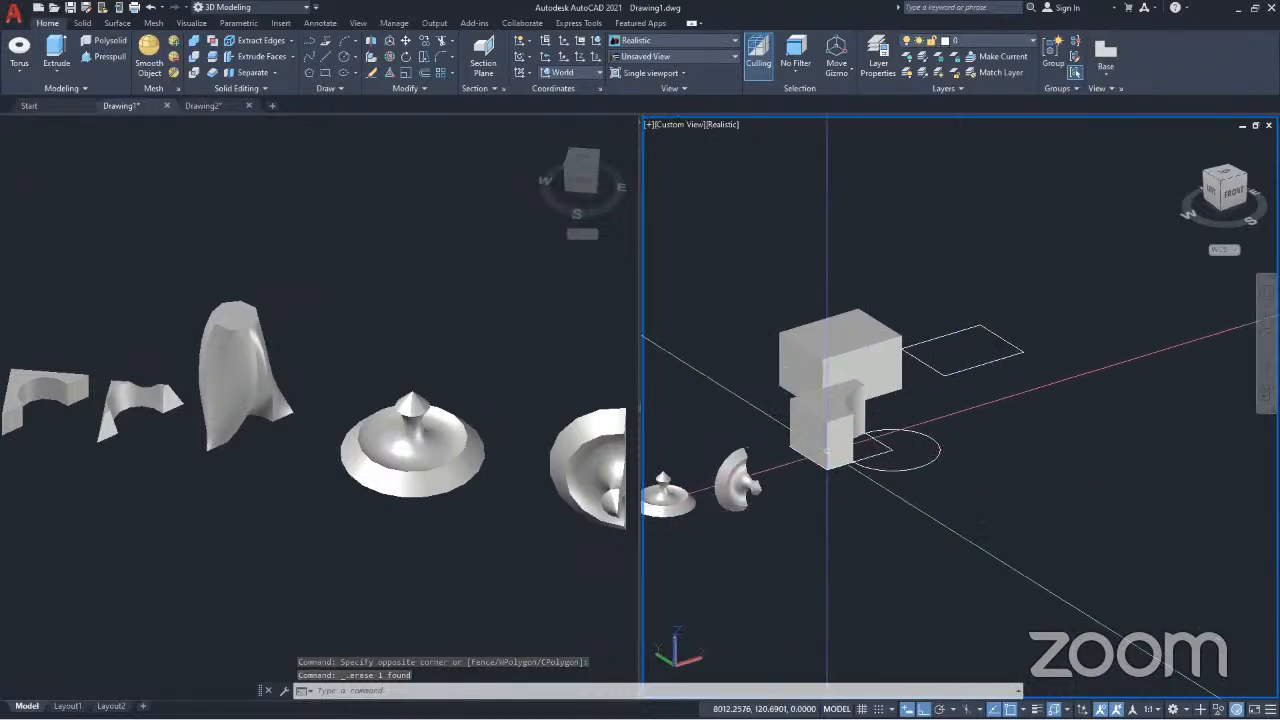
{"action": "scroll", "coordinate": [835, 451], "scroll_direction": "up", "scroll_amount": 5}
{"action": "left_click", "coordinate": [850, 340]}
{"action": "key", "text": "Delete"}
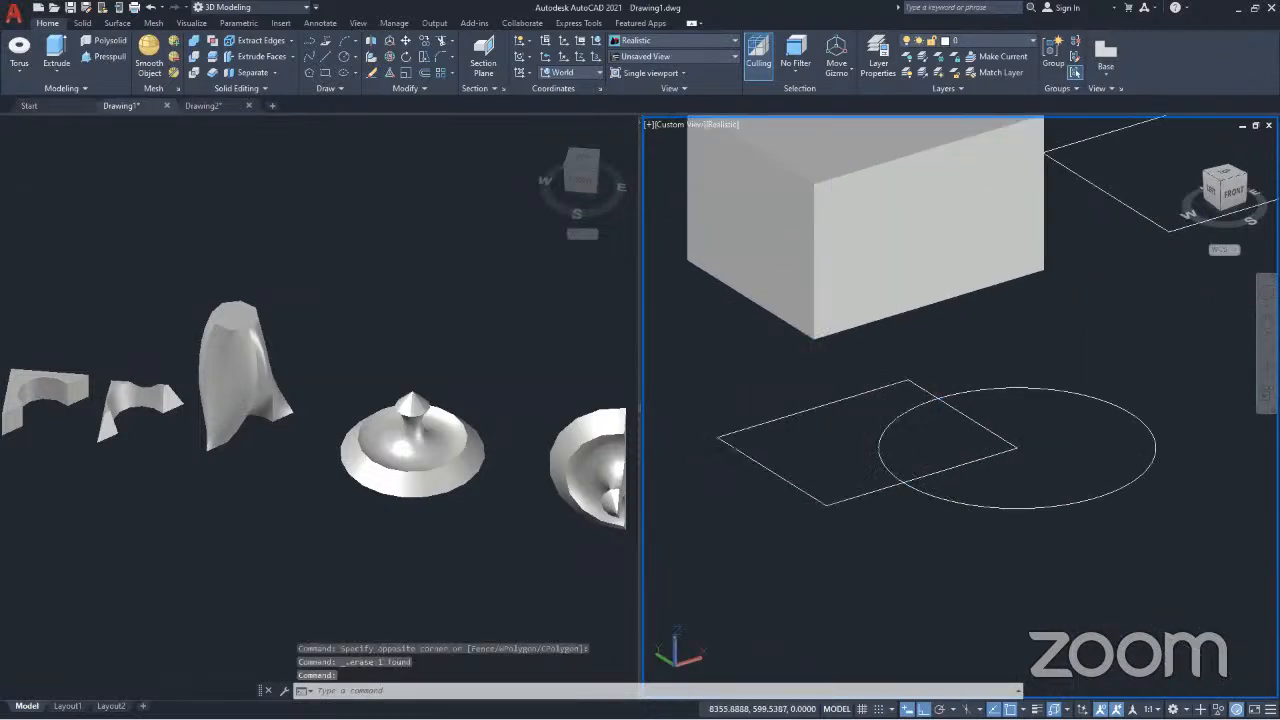
{"action": "middle_click_drag", "start_coordinate": [905, 420], "coordinate": [996, 361], "text": "shift"}
{"action": "scroll", "coordinate": [865, 372], "scroll_direction": "down", "scroll_amount": 4}
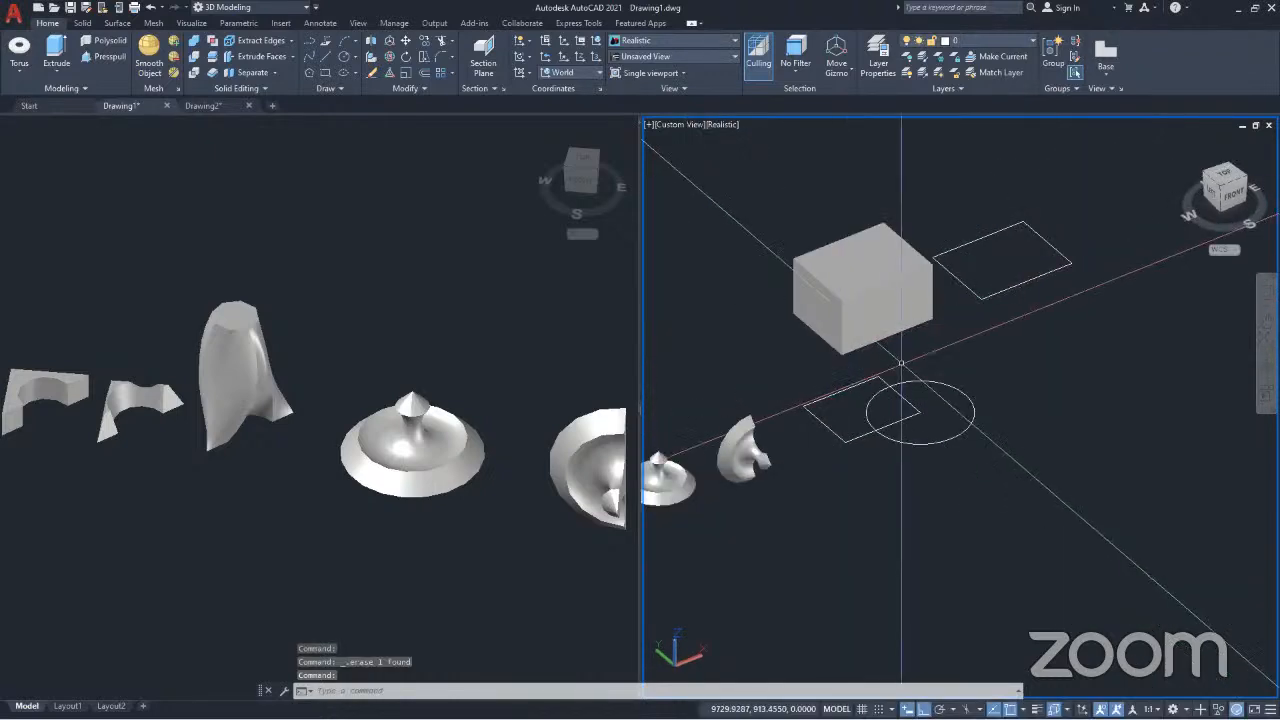
{"action": "left_click", "coordinate": [57, 52]}
{"action": "scroll", "coordinate": [856, 417], "scroll_direction": "up", "scroll_amount": 3}
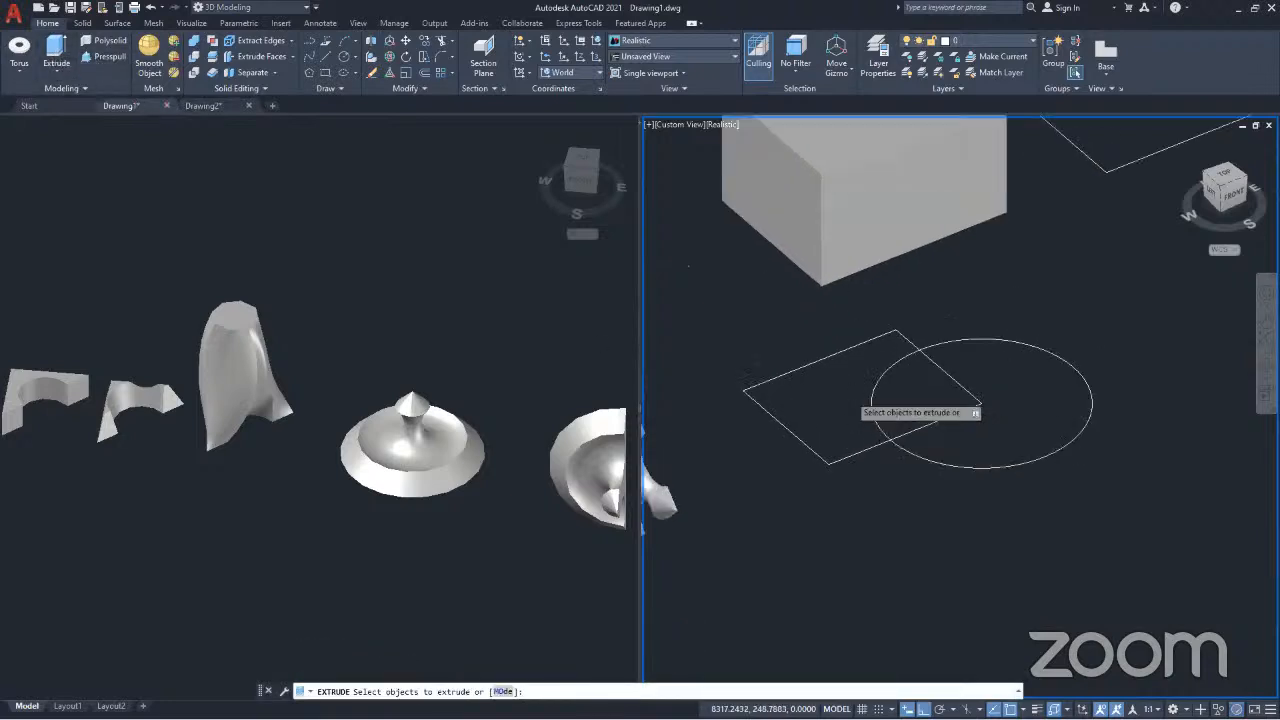
{"action": "scroll", "coordinate": [851, 395], "scroll_direction": "down", "scroll_amount": 2}
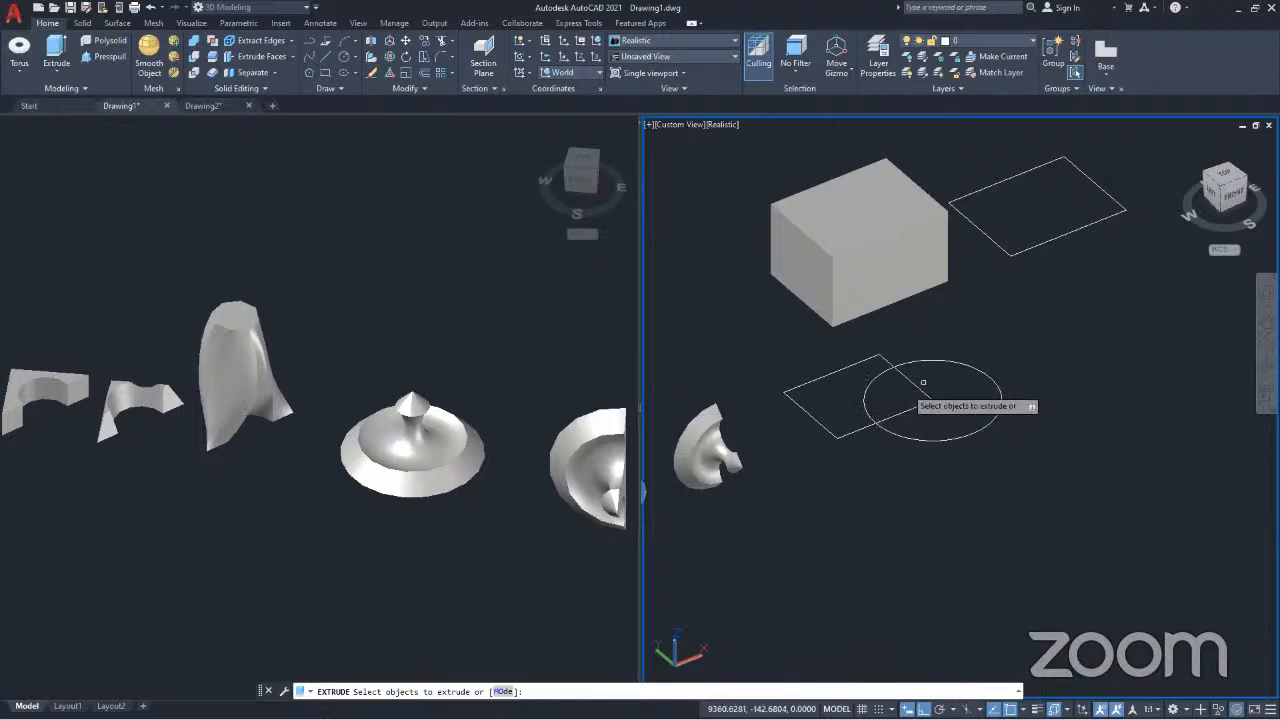
Step: Presspull the part of the rectangle outside the circle upward into a notched block
{"action": "left_click", "coordinate": [108, 56]}
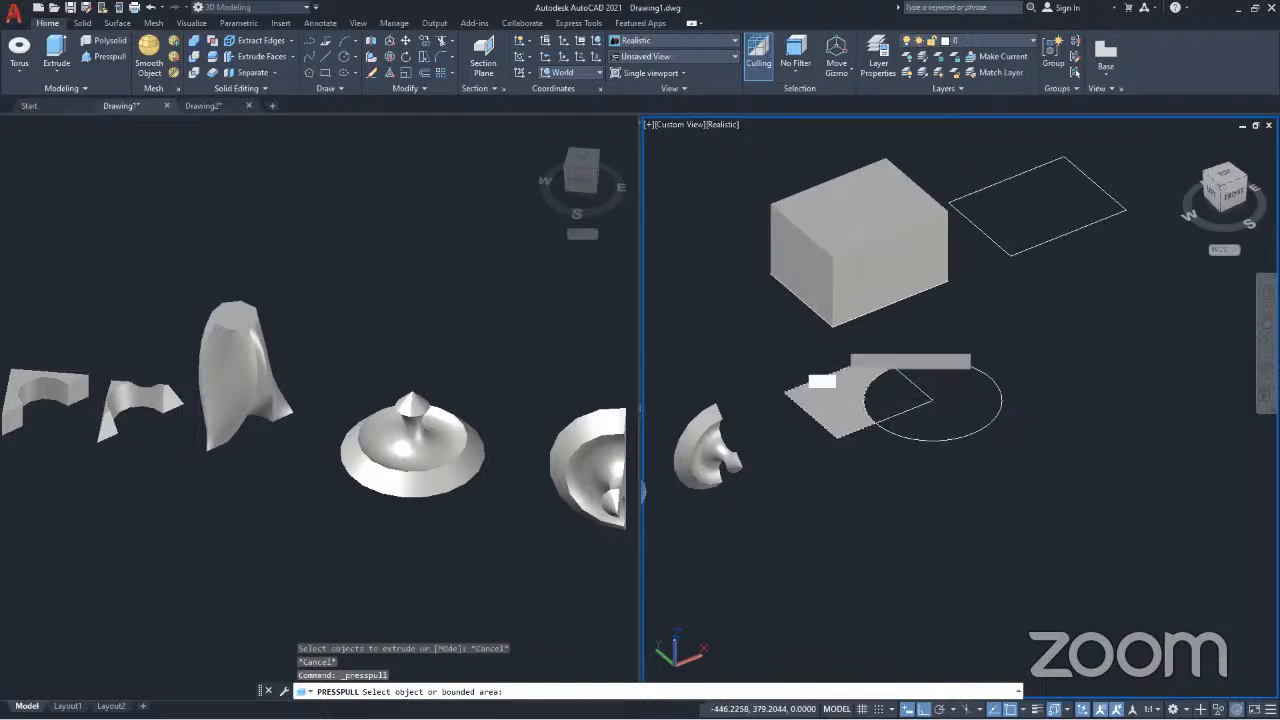
{"action": "left_click", "coordinate": [822, 385]}
{"action": "left_click", "coordinate": [843, 317]}
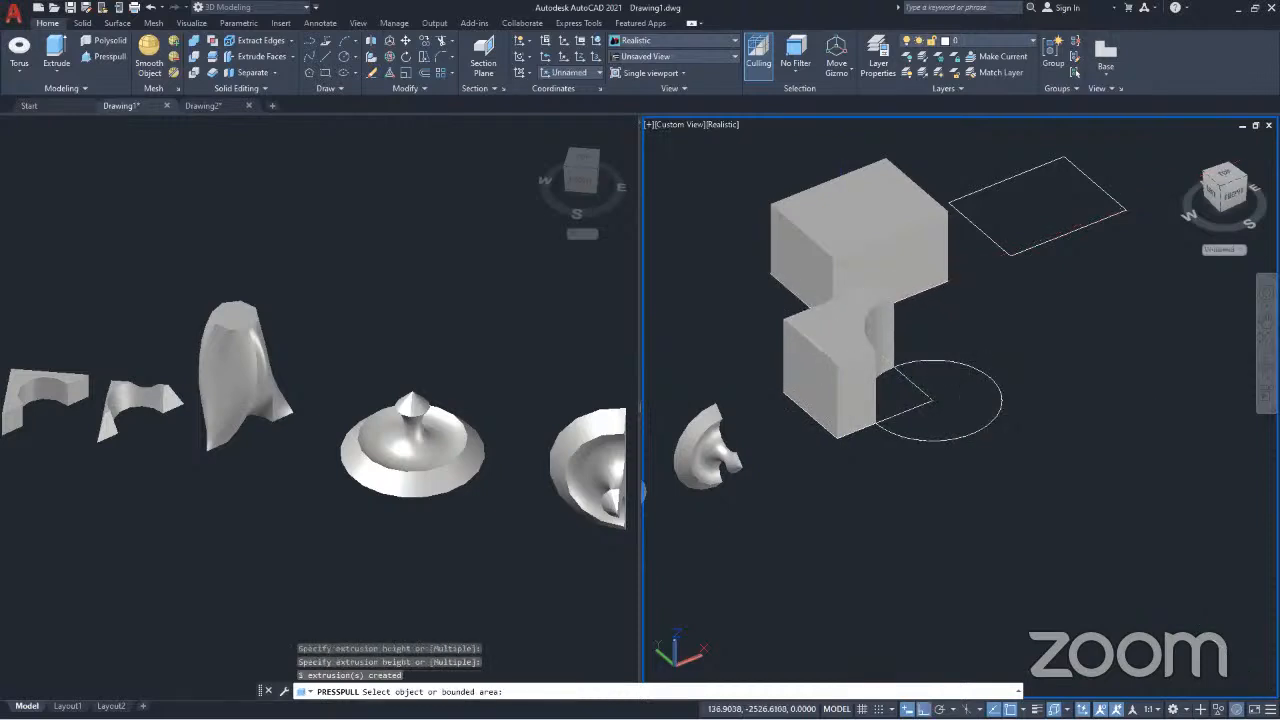
Step: Presspull the part of the circle outside the rectangle into a low disc, and the overlap between both outlines into a column taller than the block
{"action": "left_click", "coordinate": [952, 405]}
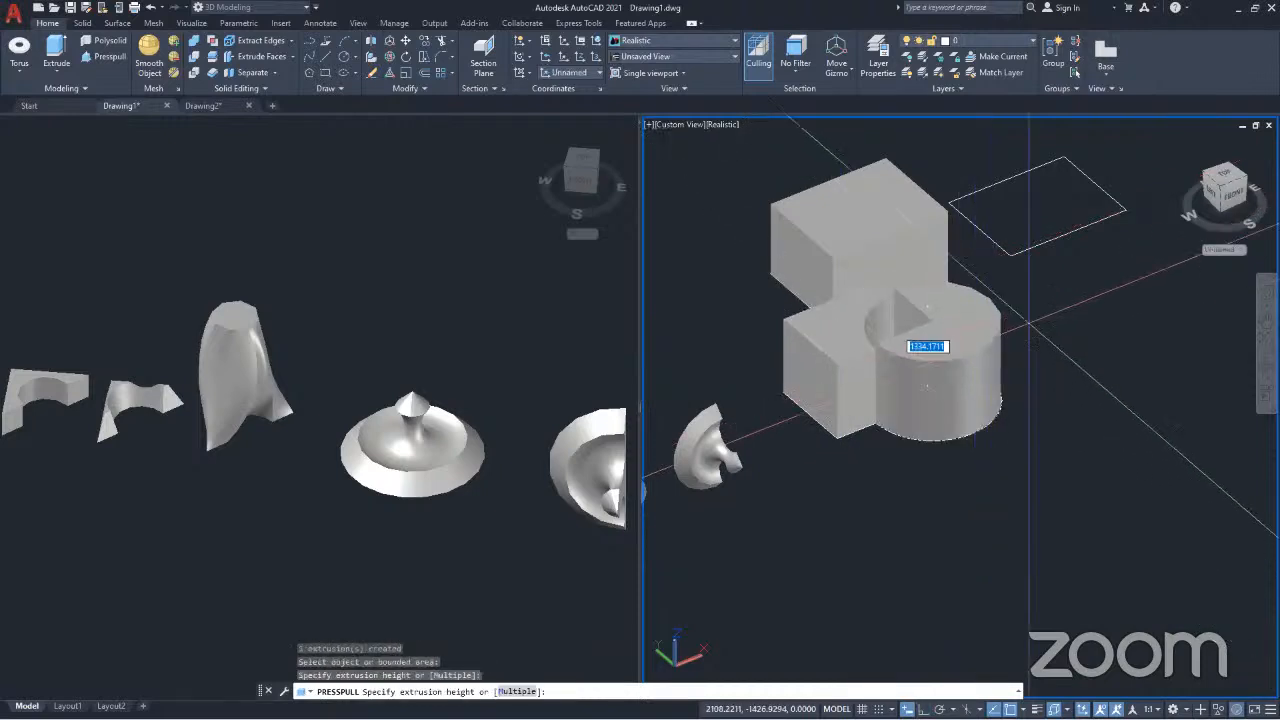
{"action": "left_click", "coordinate": [1037, 372]}
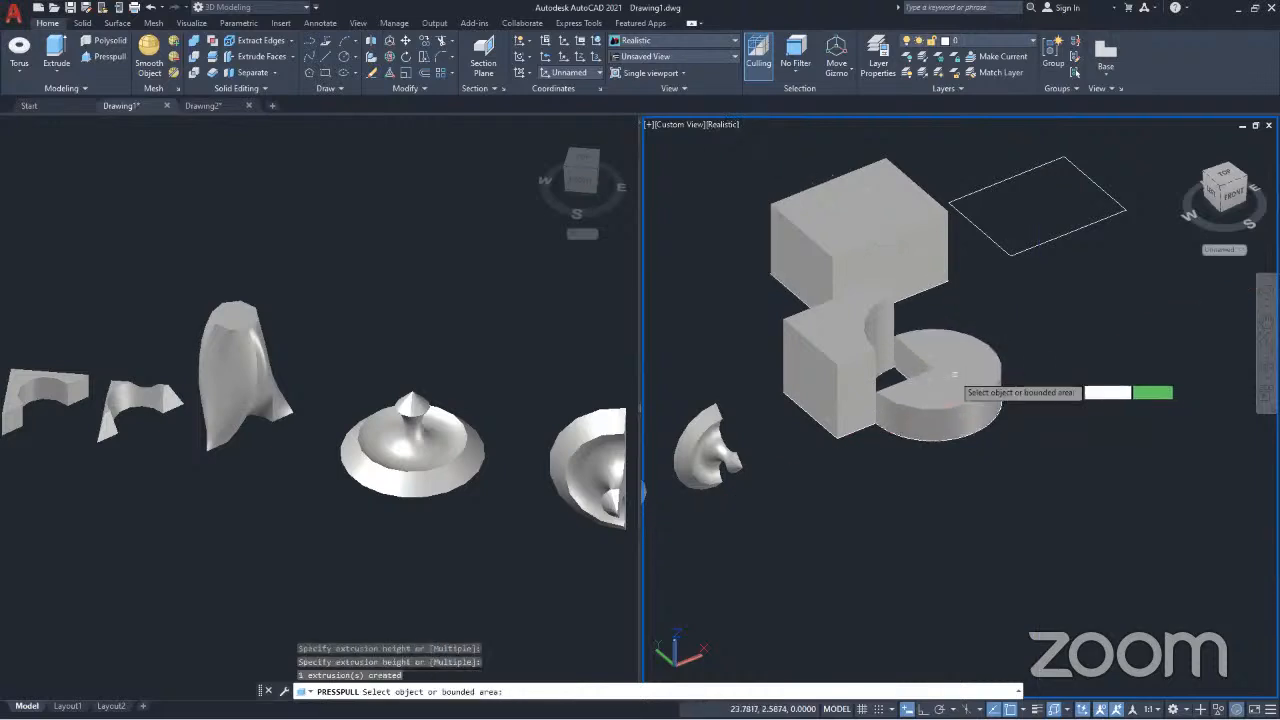
{"action": "left_click", "coordinate": [892, 379]}
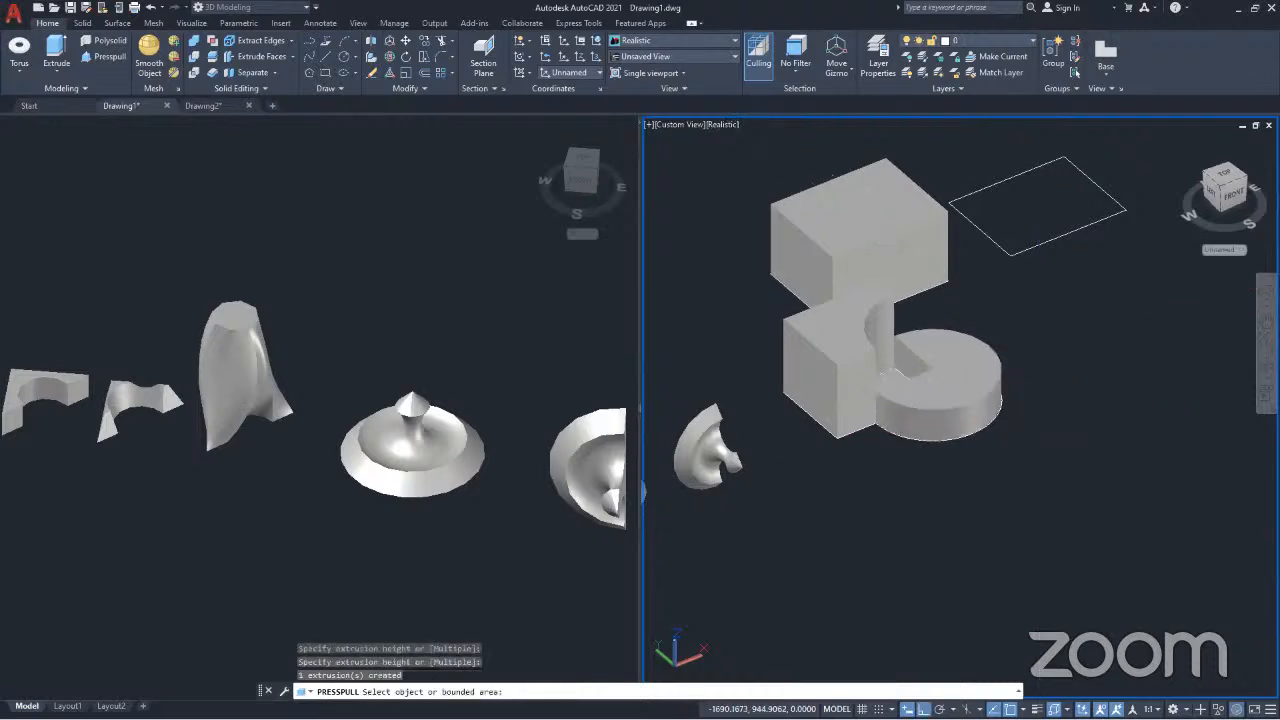
{"action": "left_click", "coordinate": [906, 245]}
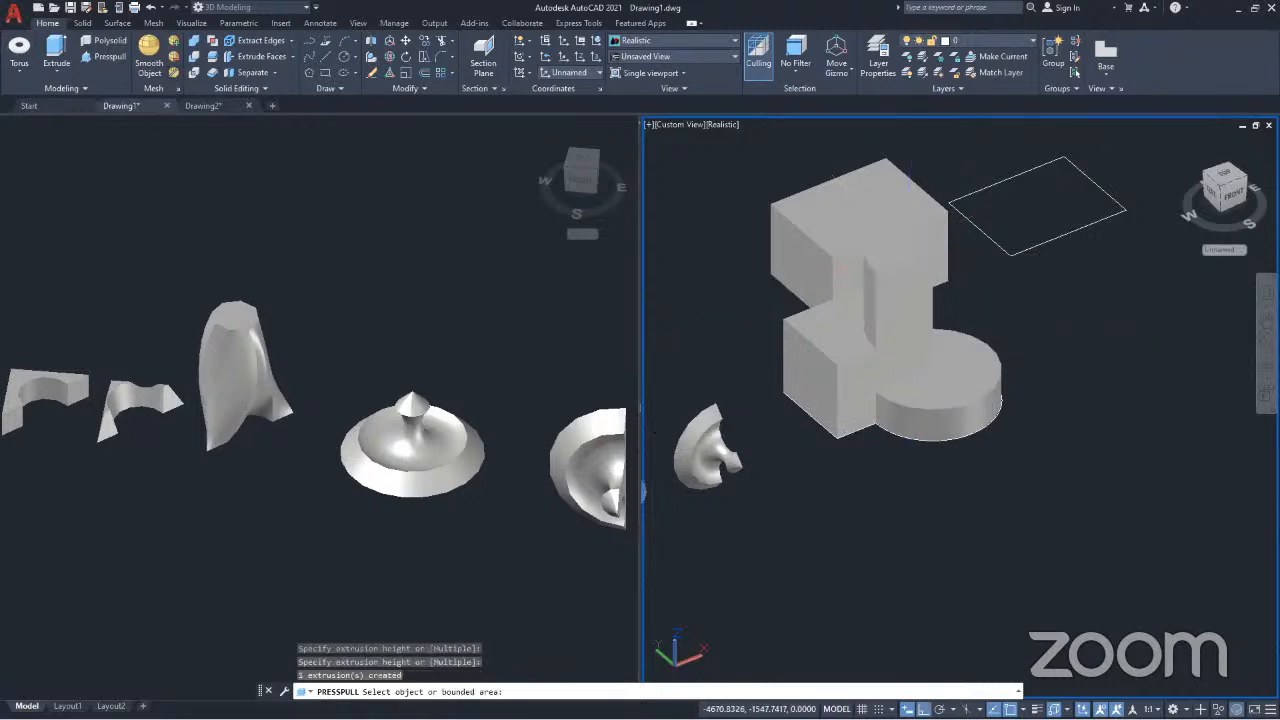
{"action": "key", "text": "Return"}
Step: Move the low notched disc along the positive X axis, clear of the circle outline and the other solids
{"action": "left_click", "coordinate": [944, 394]}
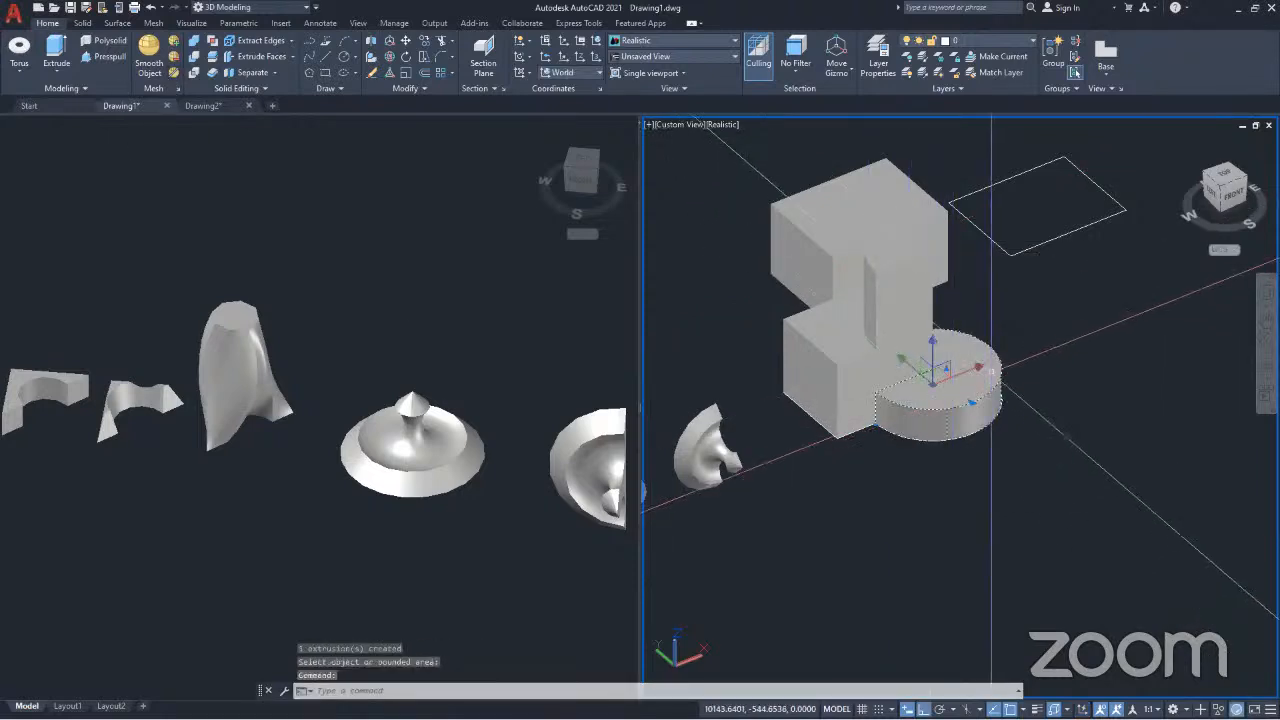
{"action": "left_click", "coordinate": [932, 381]}
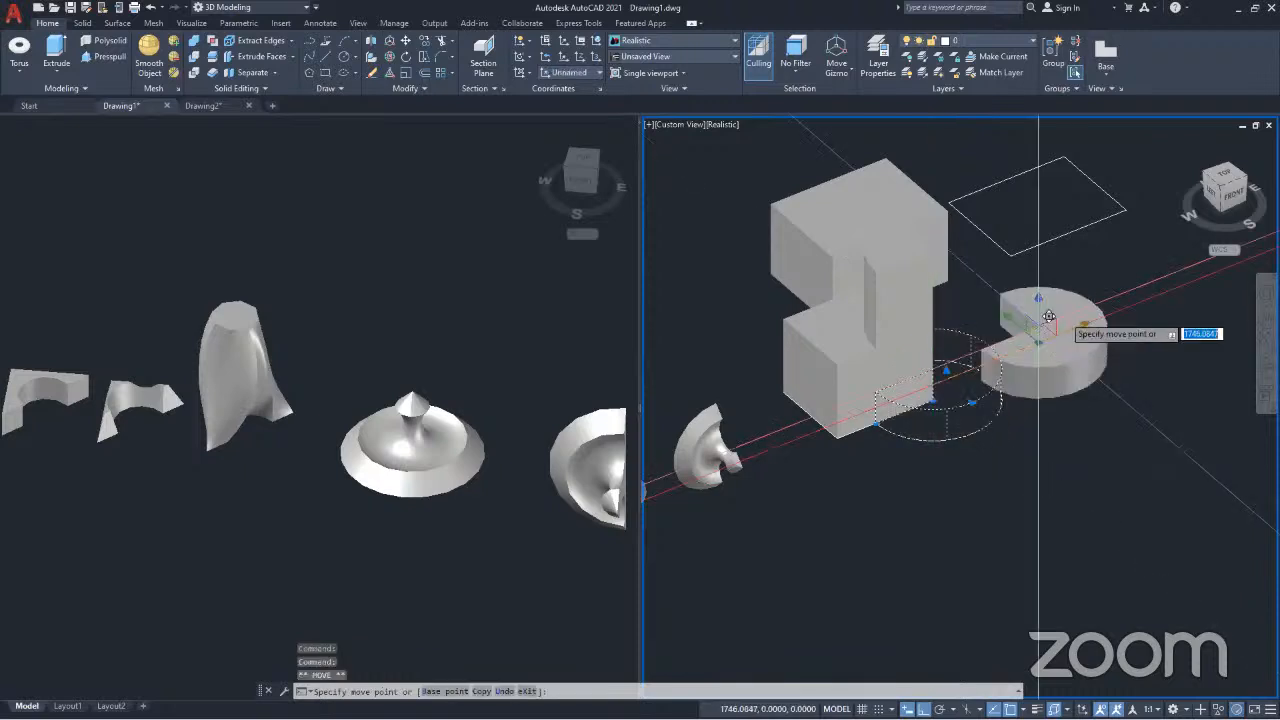
{"action": "left_click", "coordinate": [1115, 290]}
{"action": "key", "text": "Escape"}
{"action": "key", "text": "Return"}
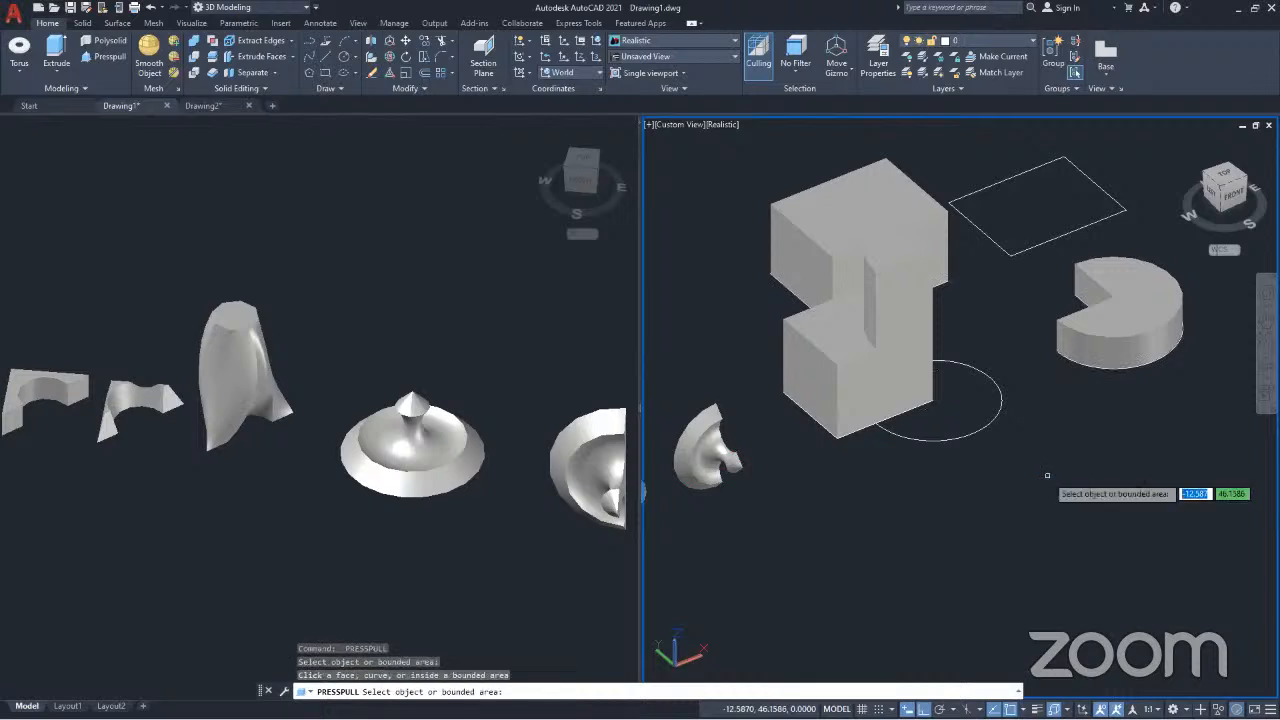
Step: Move the tall overlap column along the negative Y axis, out in front of the notched block and circle outline
{"action": "left_click", "coordinate": [894, 304]}
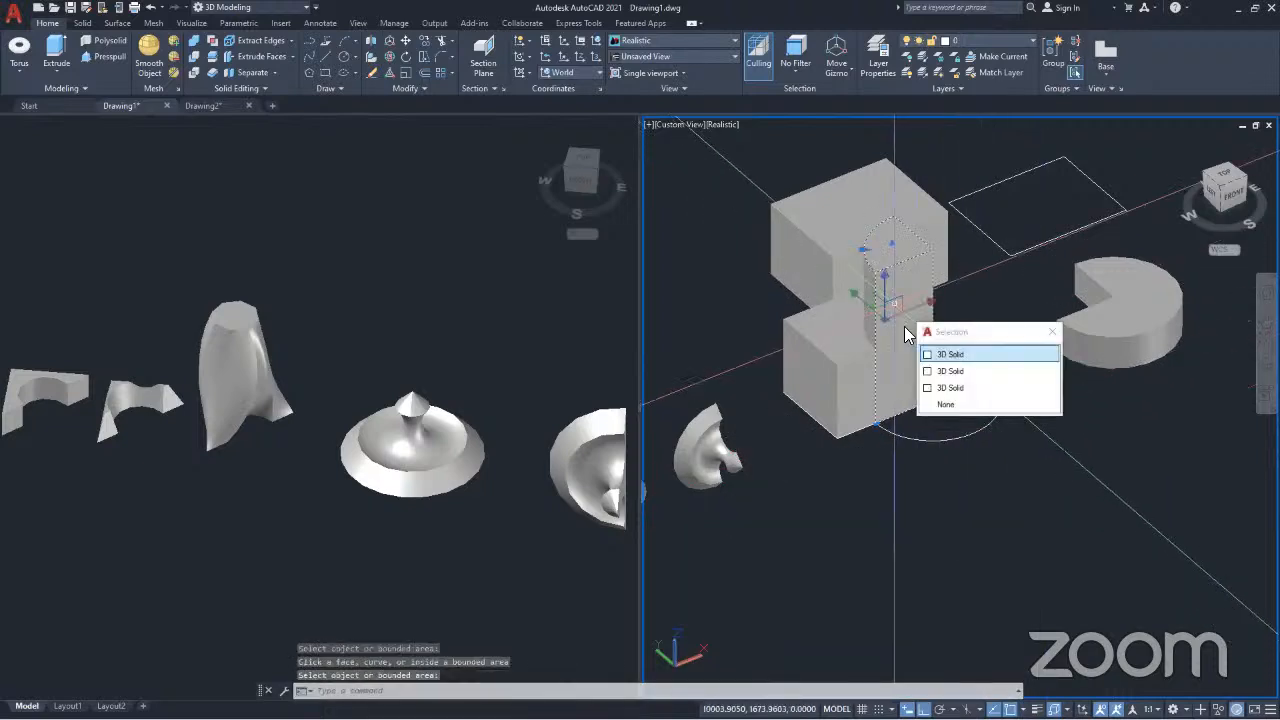
{"action": "left_click", "coordinate": [855, 295]}
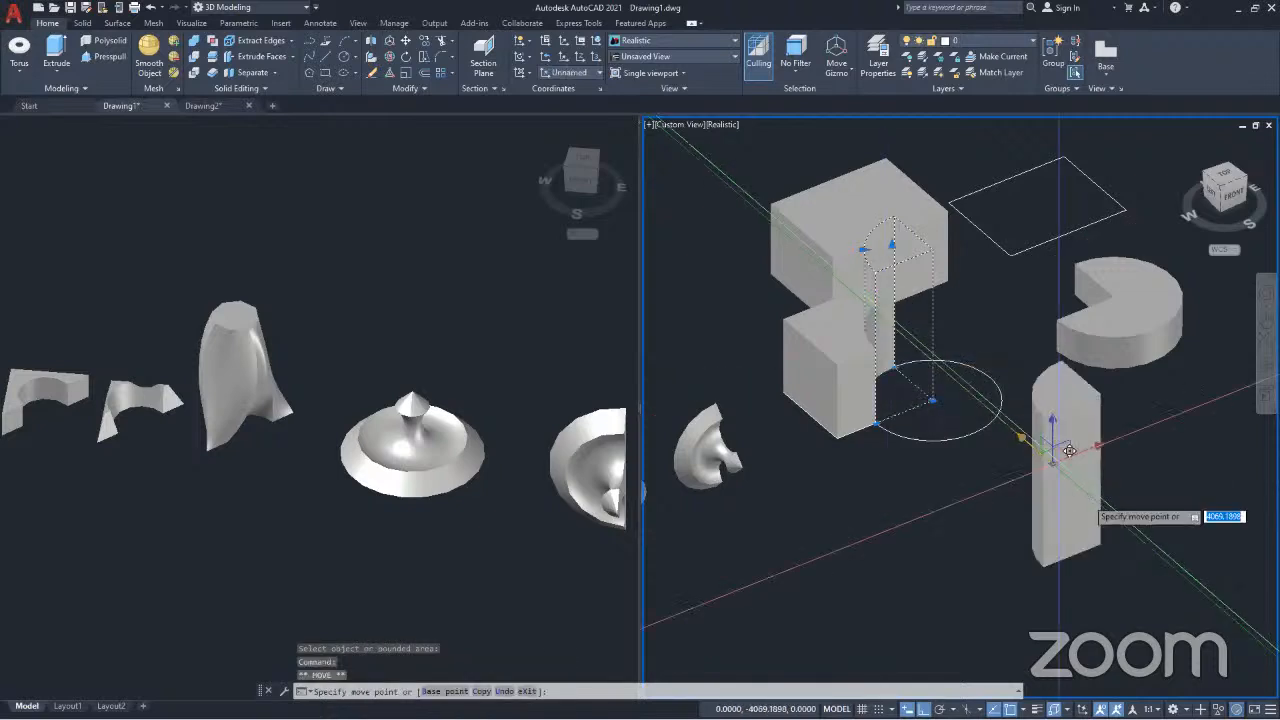
{"action": "left_click", "coordinate": [1068, 478]}
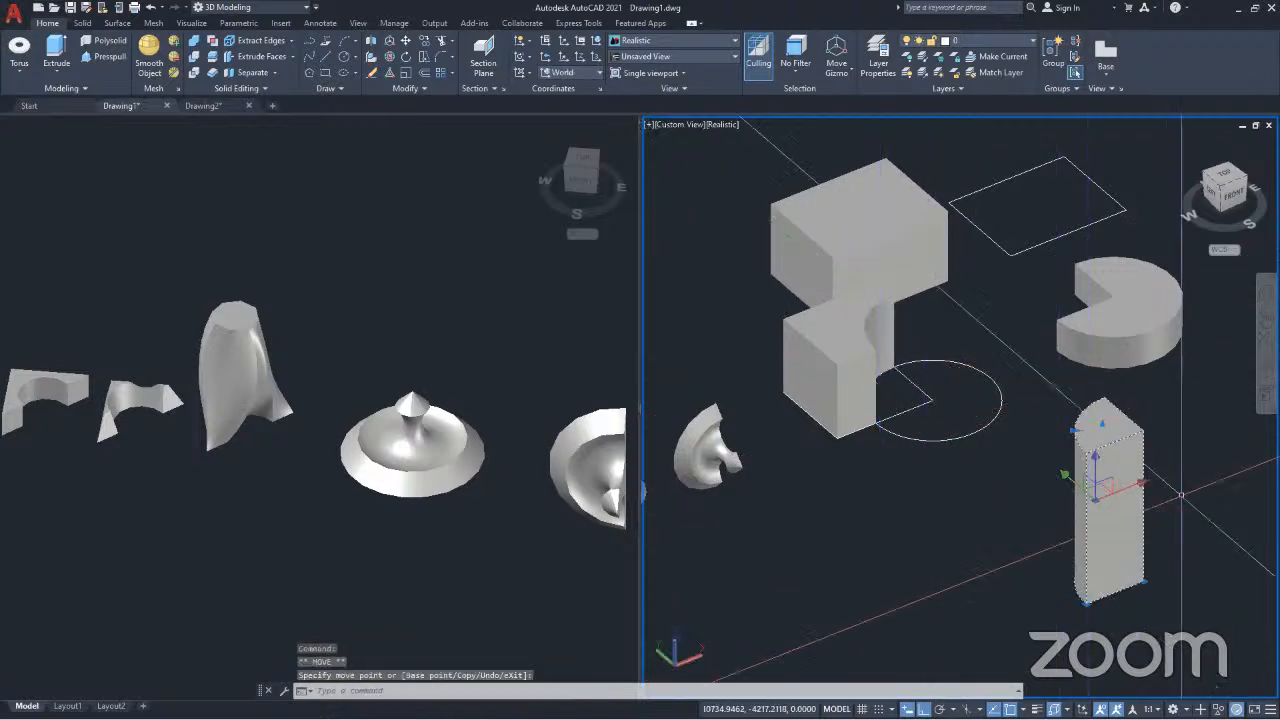